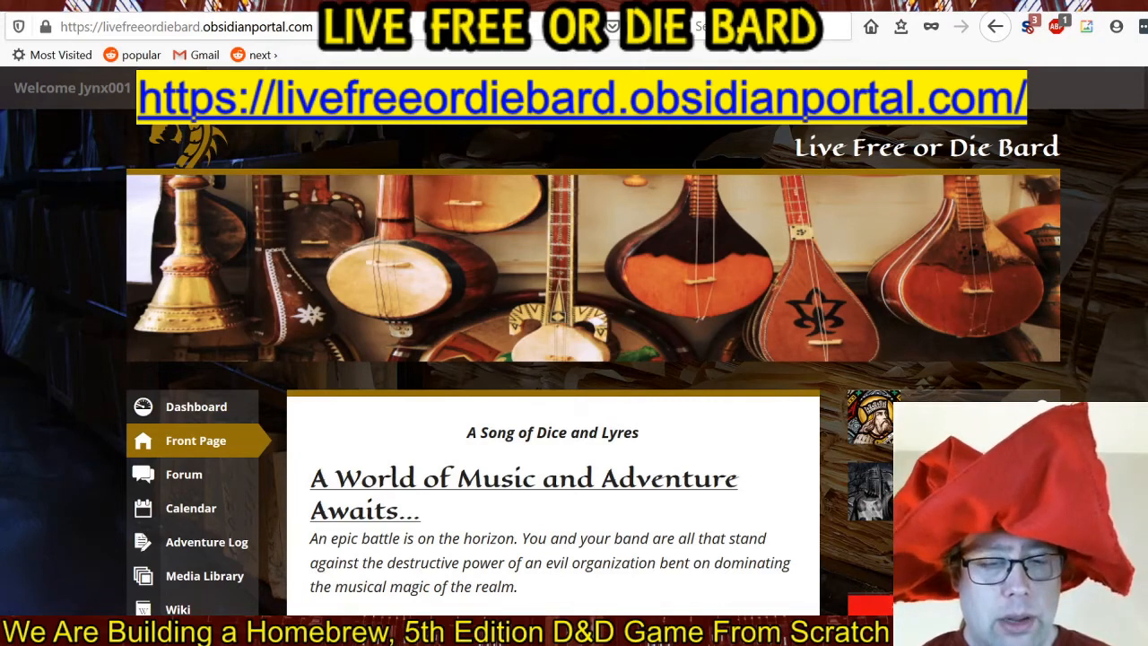
# Open the campaign's advanced settings and bring up the Custom CSS section.
pyautogui.moveTo(81, 94)
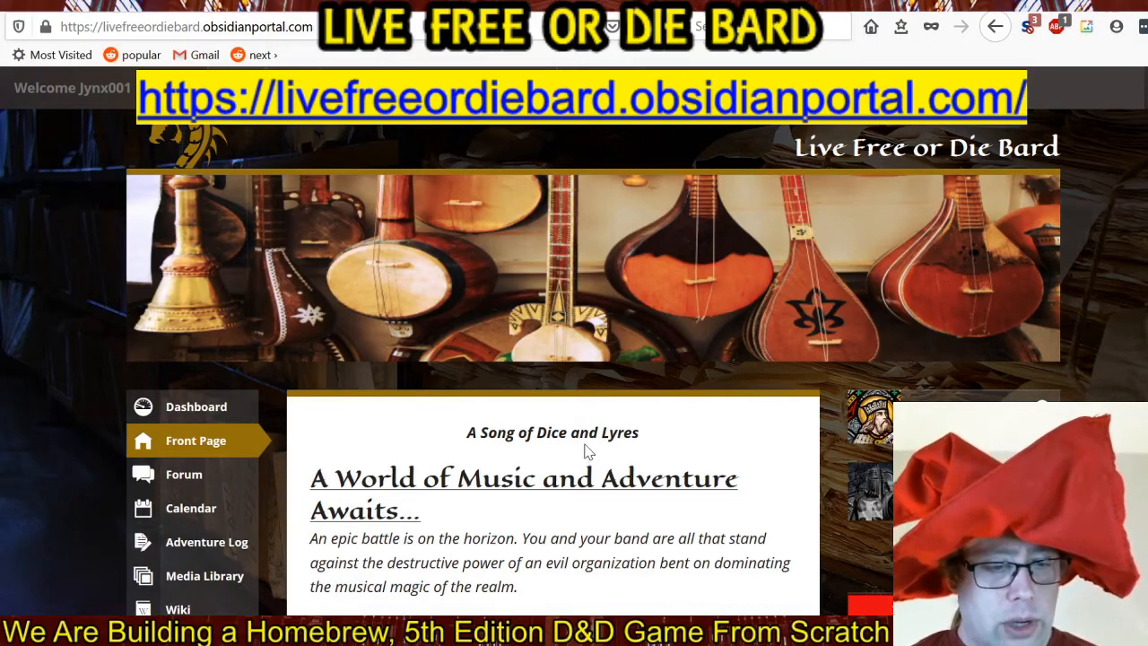
pyautogui.scroll(-2, 511, 381)
pyautogui.scroll(-4, 511, 382)
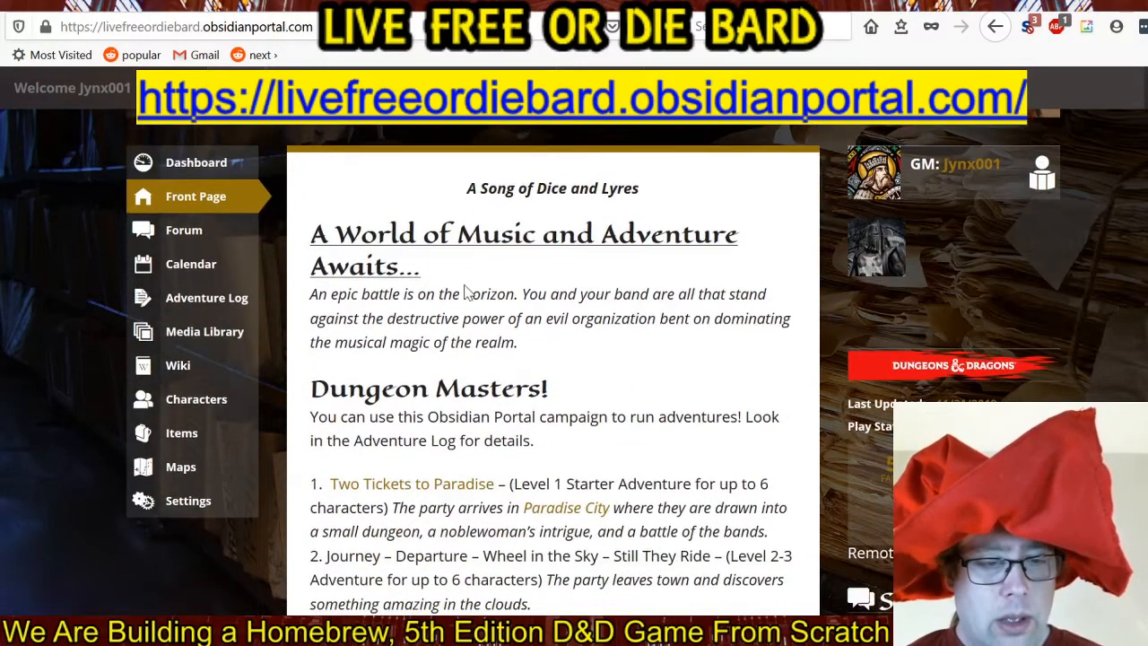
pyautogui.scroll(-1, 379, 332)
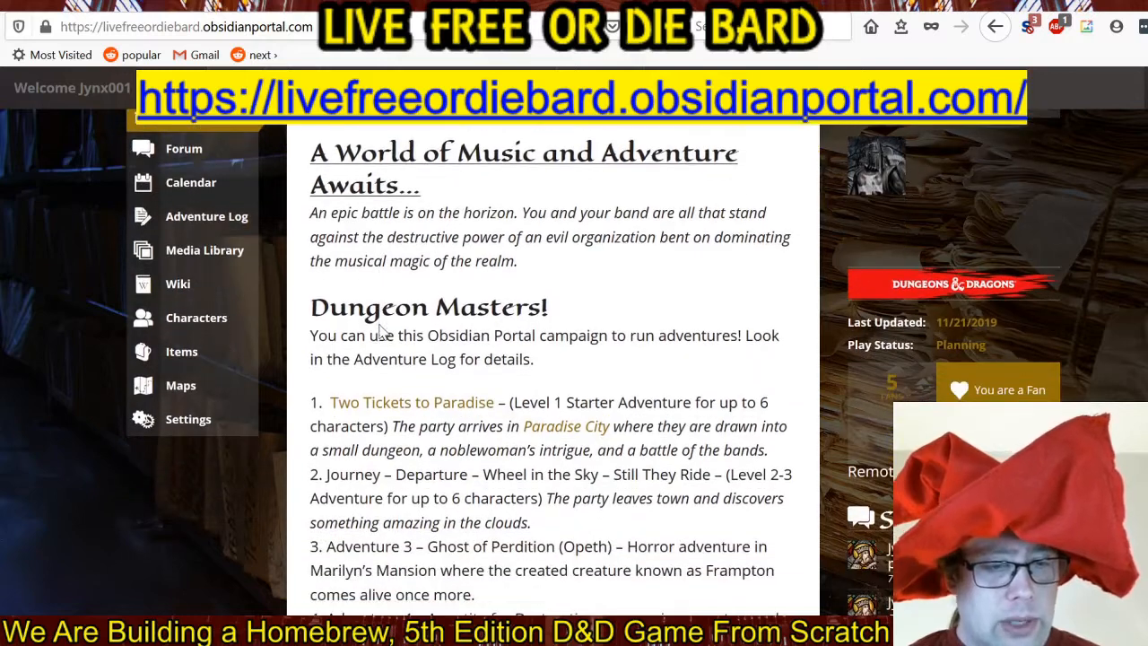
pyautogui.click(205, 426)
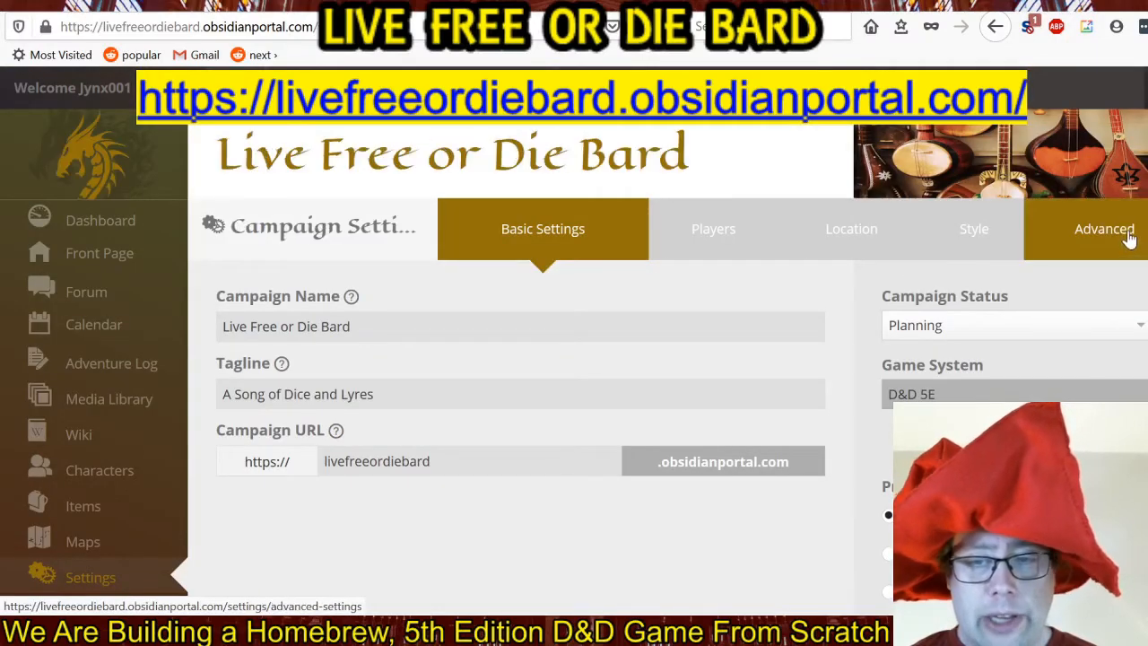
pyautogui.click(1129, 235)
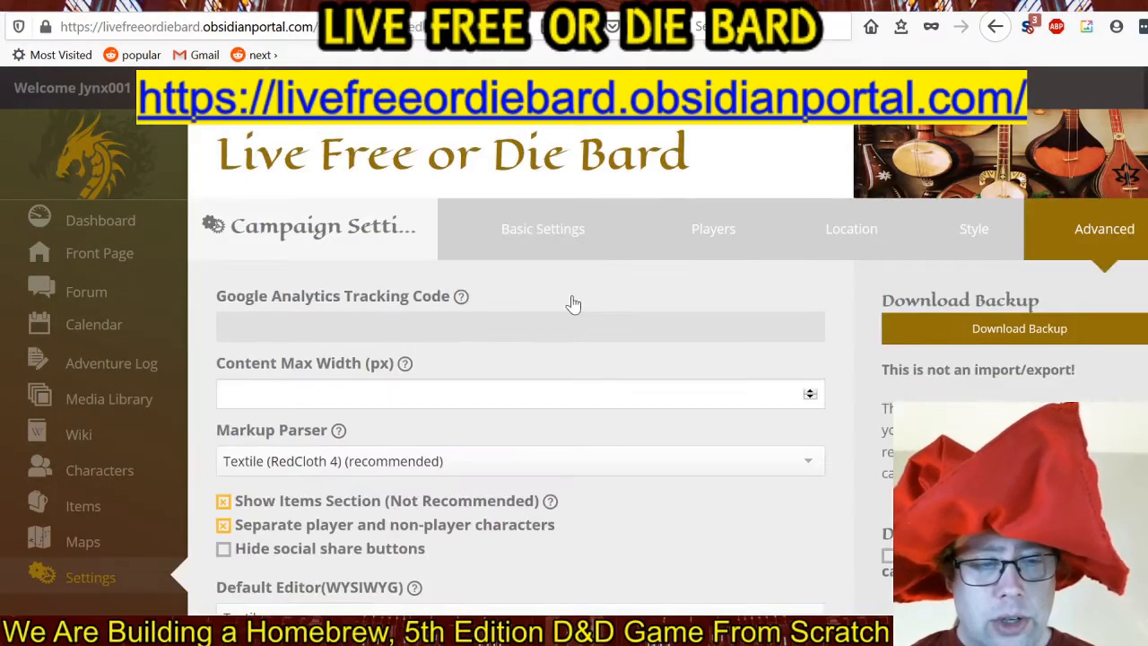
pyautogui.scroll(-1, 573, 301)
pyautogui.scroll(-4, 579, 285)
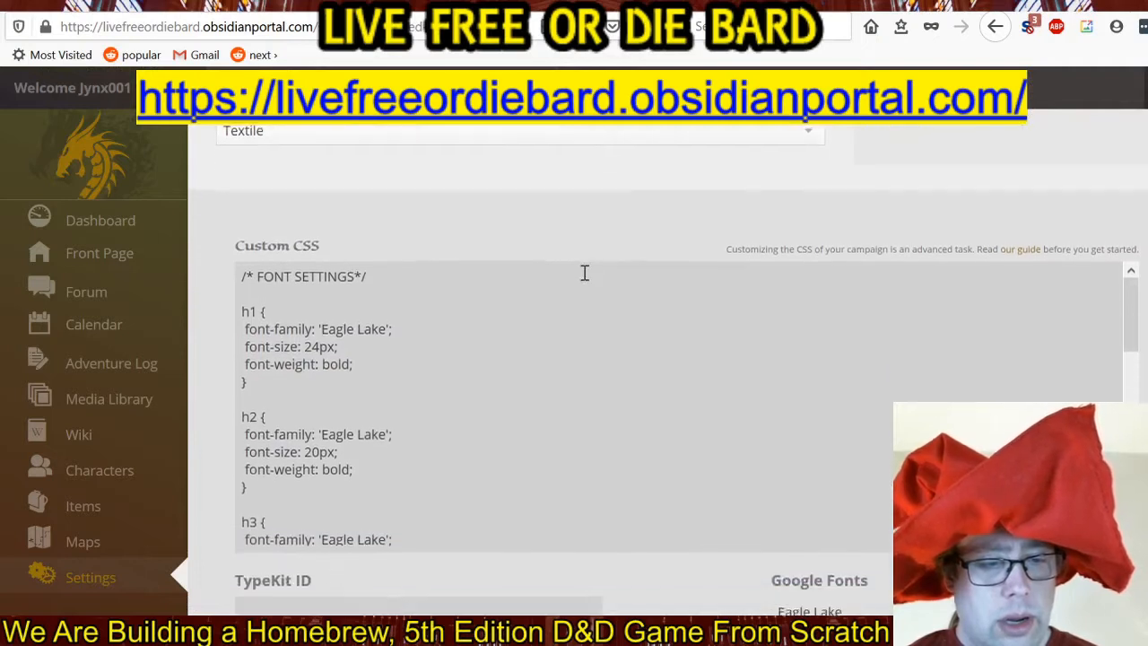
# Review the font family, size and weight rules for headings h1 to h6 in the Custom CSS.
pyautogui.moveTo(241, 310); pyautogui.dragTo(372, 381)
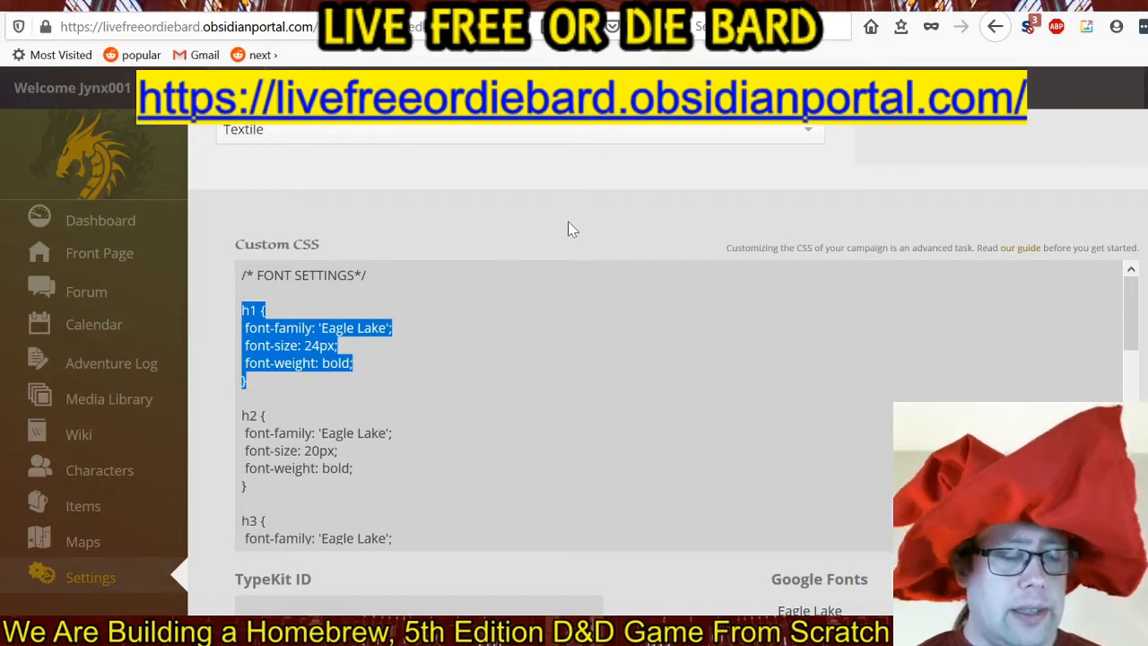
pyautogui.scroll(-2, 567, 229)
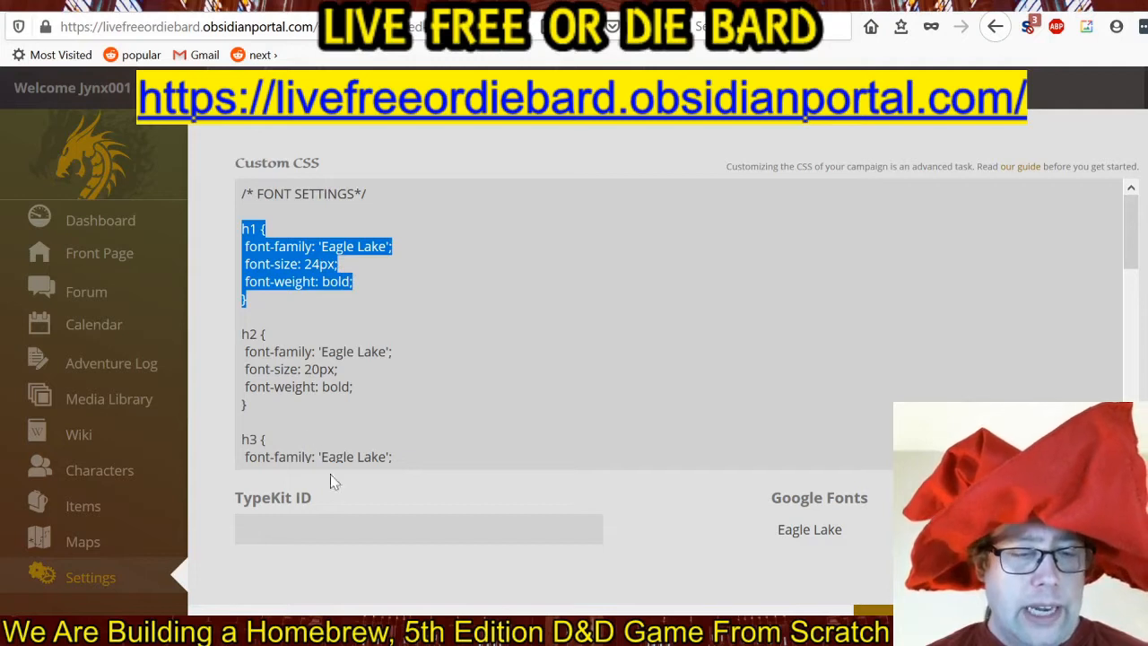
pyautogui.click(340, 264)
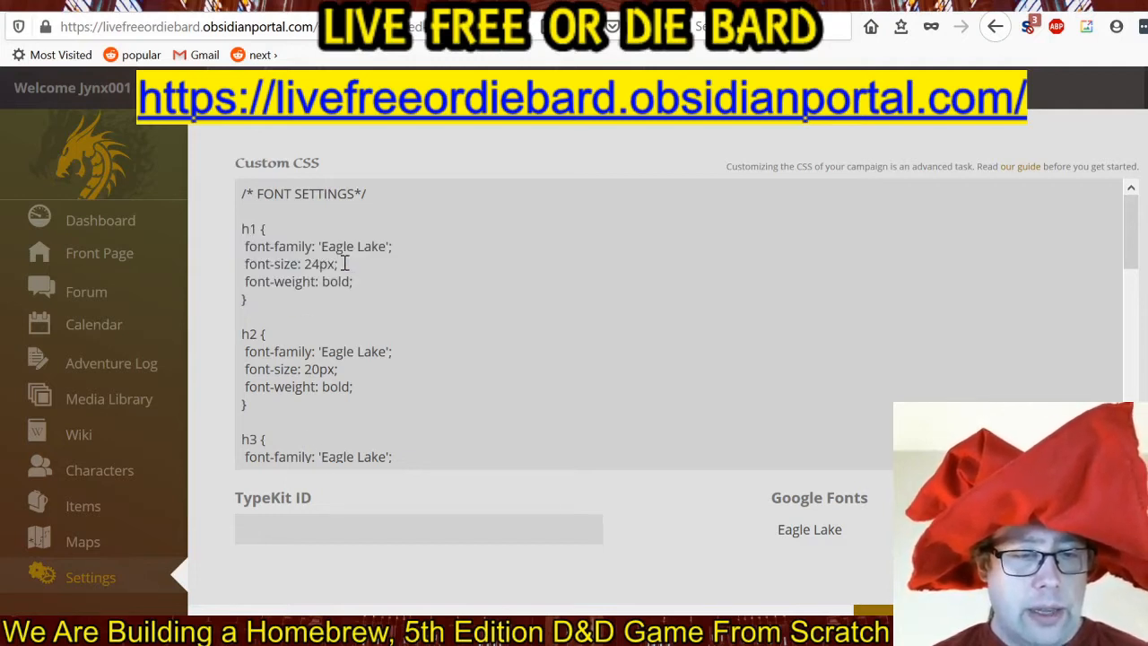
pyautogui.moveTo(340, 264); pyautogui.dragTo(239, 266)
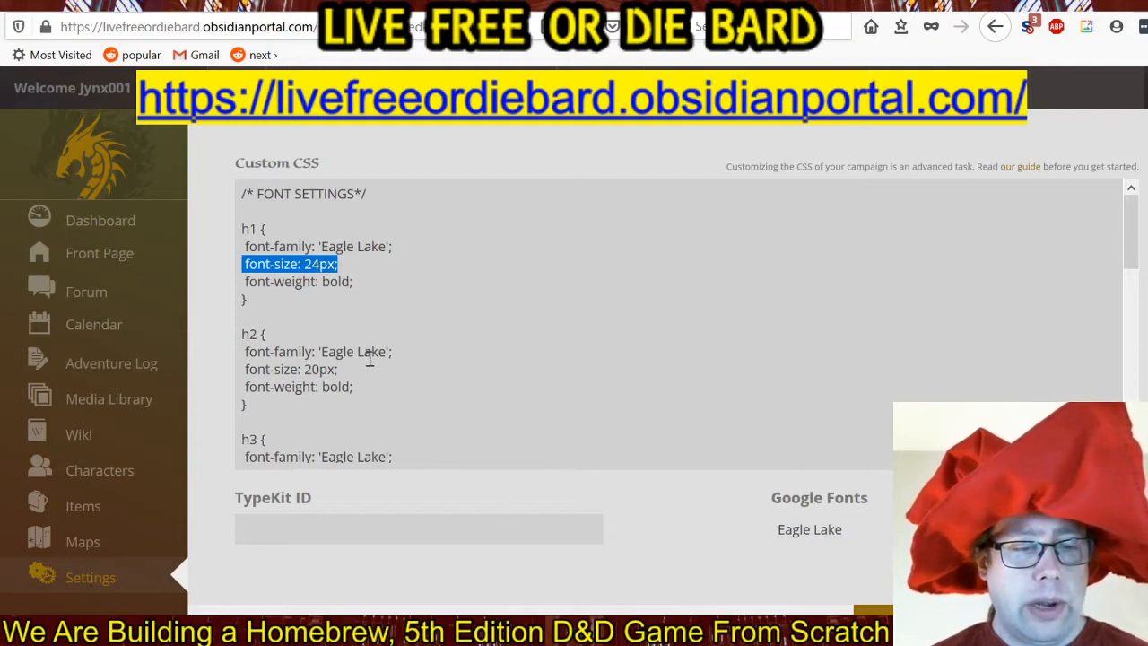
pyautogui.click(390, 386)
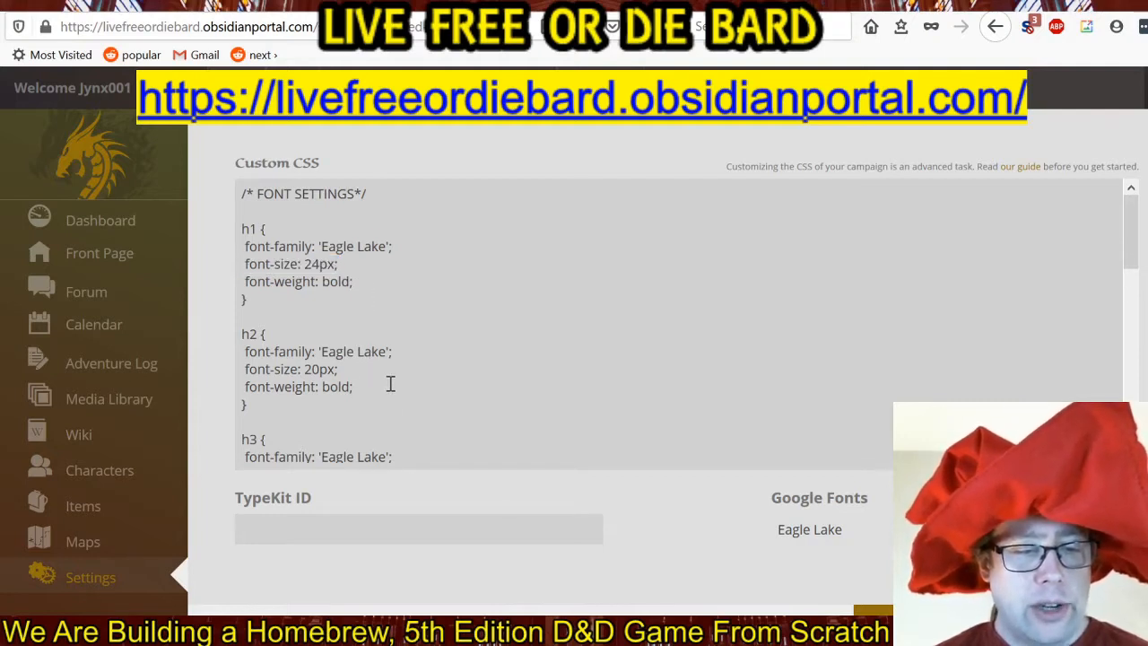
pyautogui.scroll(-3, 392, 371)
pyautogui.scroll(-5, 392, 371)
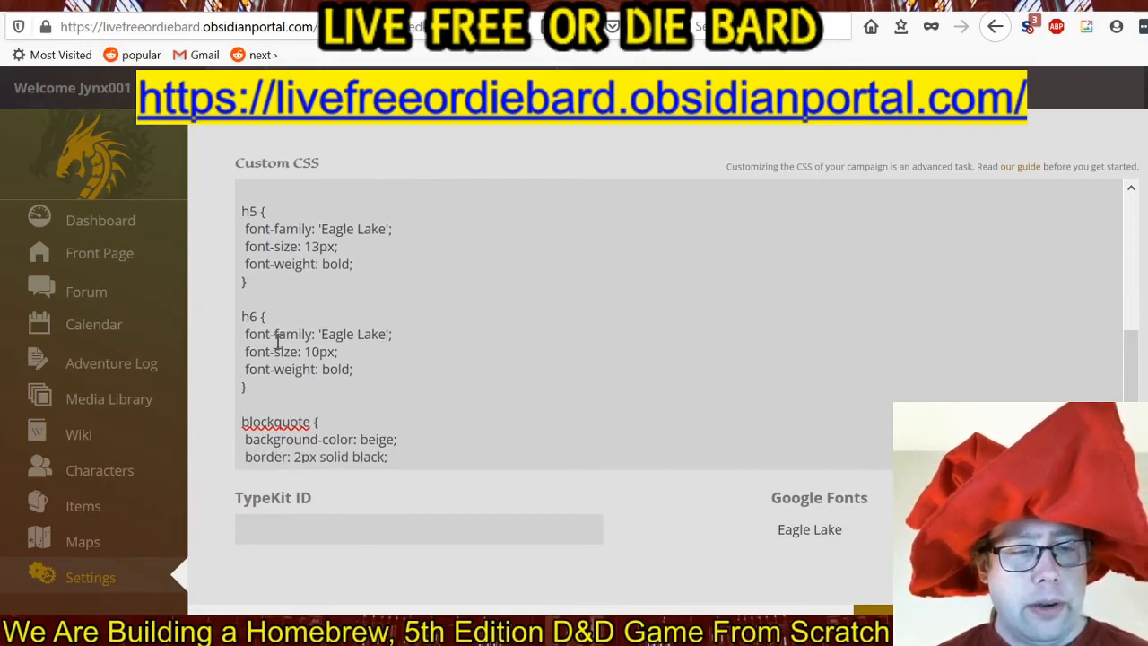
pyautogui.scroll(2, 362, 353)
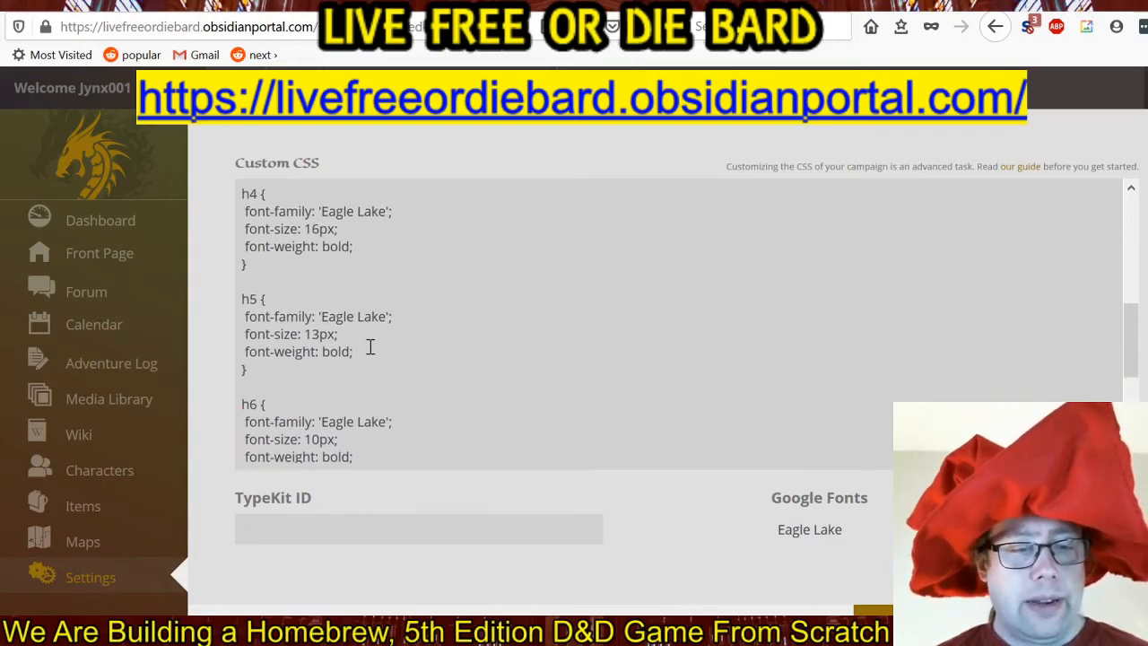
pyautogui.scroll(4, 371, 343)
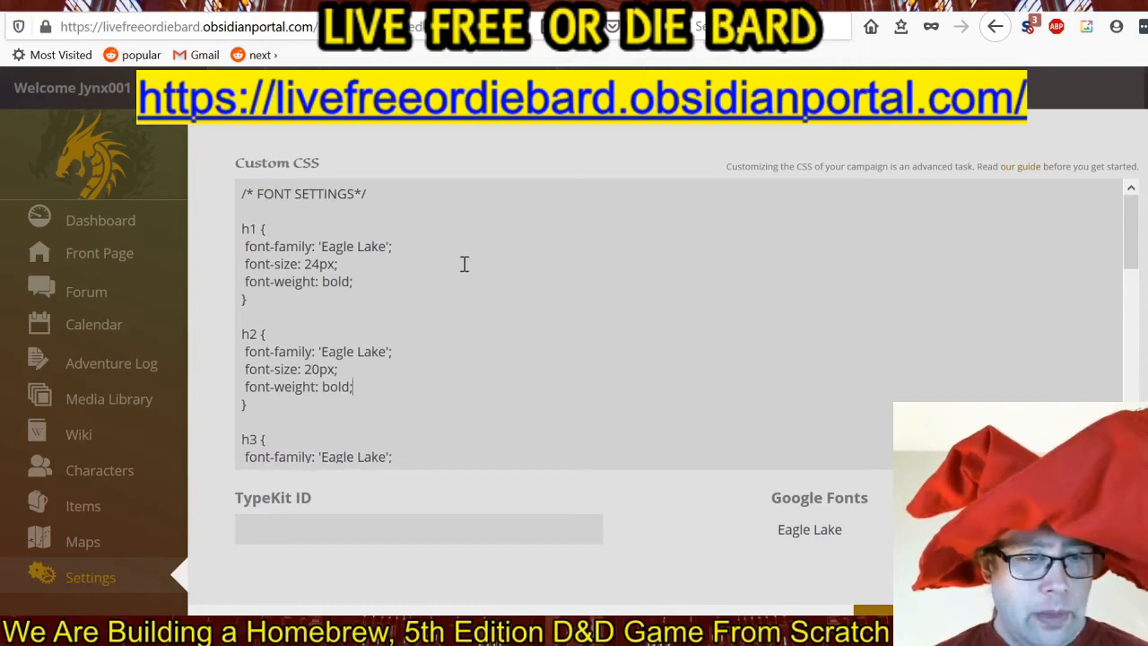
# Save the advanced campaign settings and return to the campaign's front page.
pyautogui.scroll(-2, 1014, 502)
pyautogui.scroll(-2, 1032, 431)
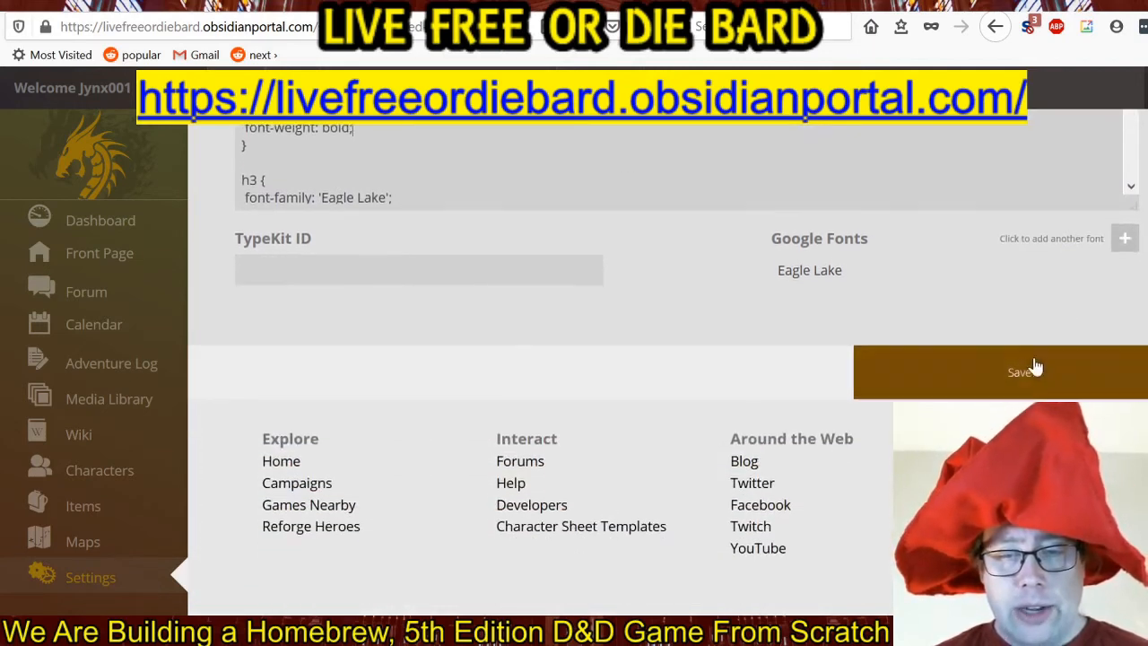
pyautogui.click(1032, 374)
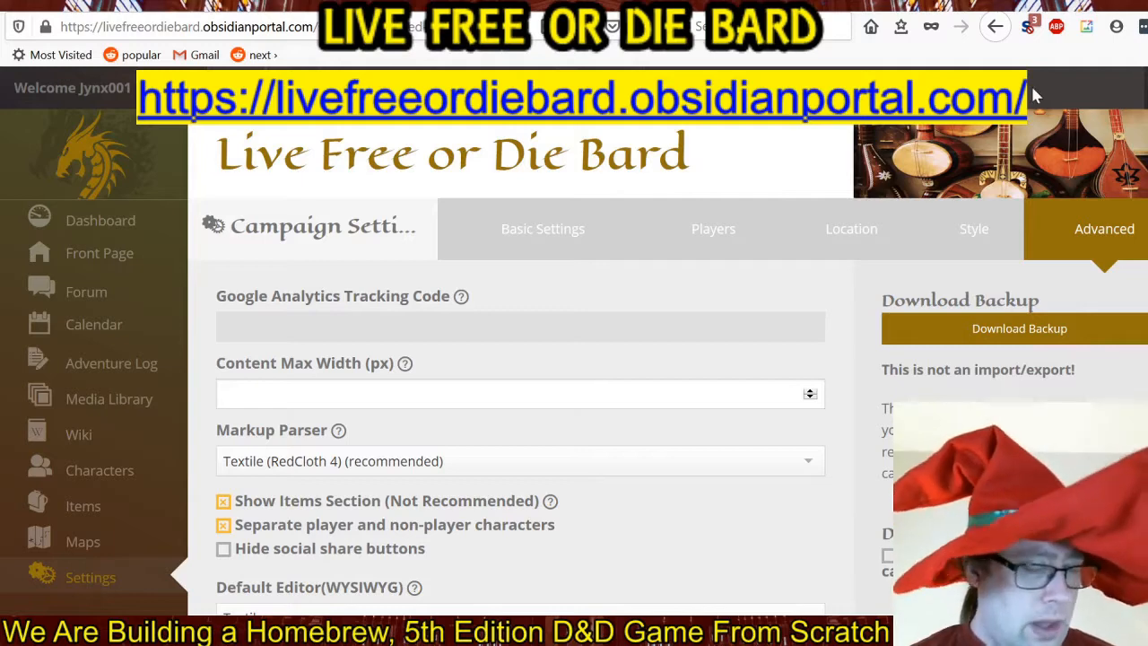
pyautogui.click(124, 271)
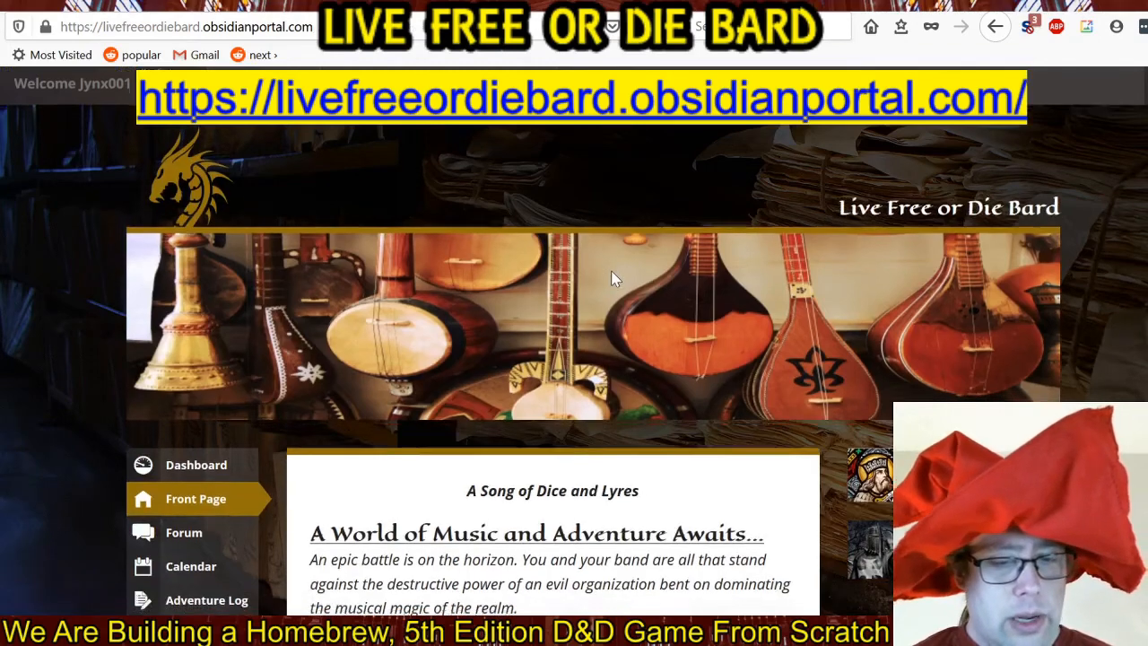
# Look over the front page headings, then view the campaign's maps page with its three maps.
pyautogui.scroll(-2, 613, 279)
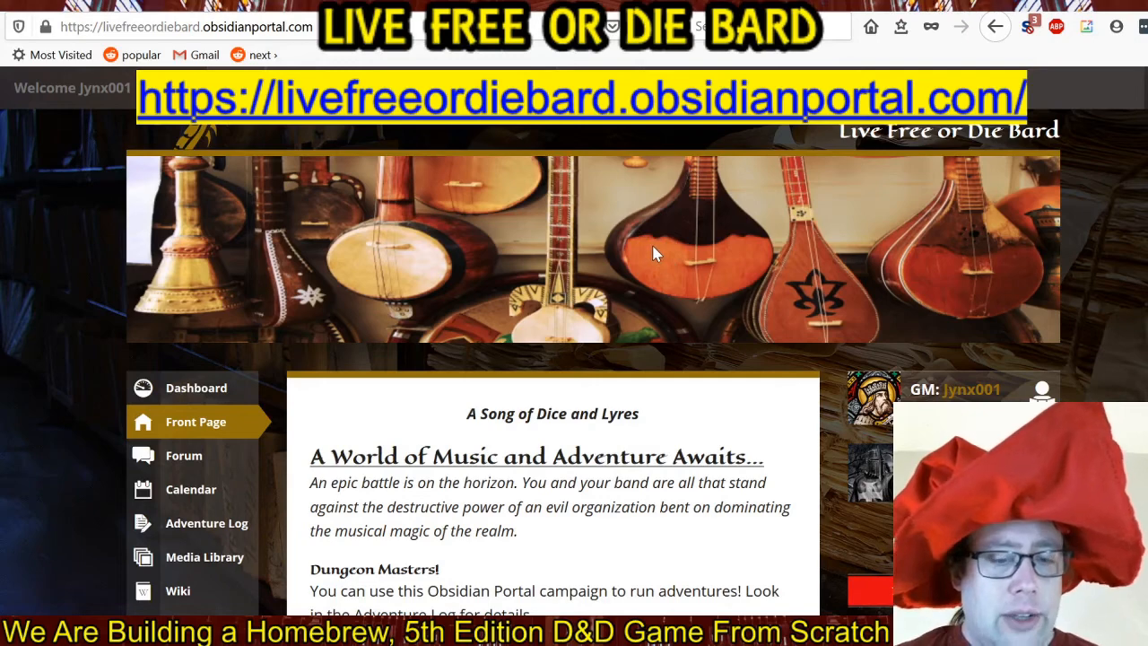
pyautogui.scroll(-2, 652, 246)
pyautogui.scroll(-5, 652, 249)
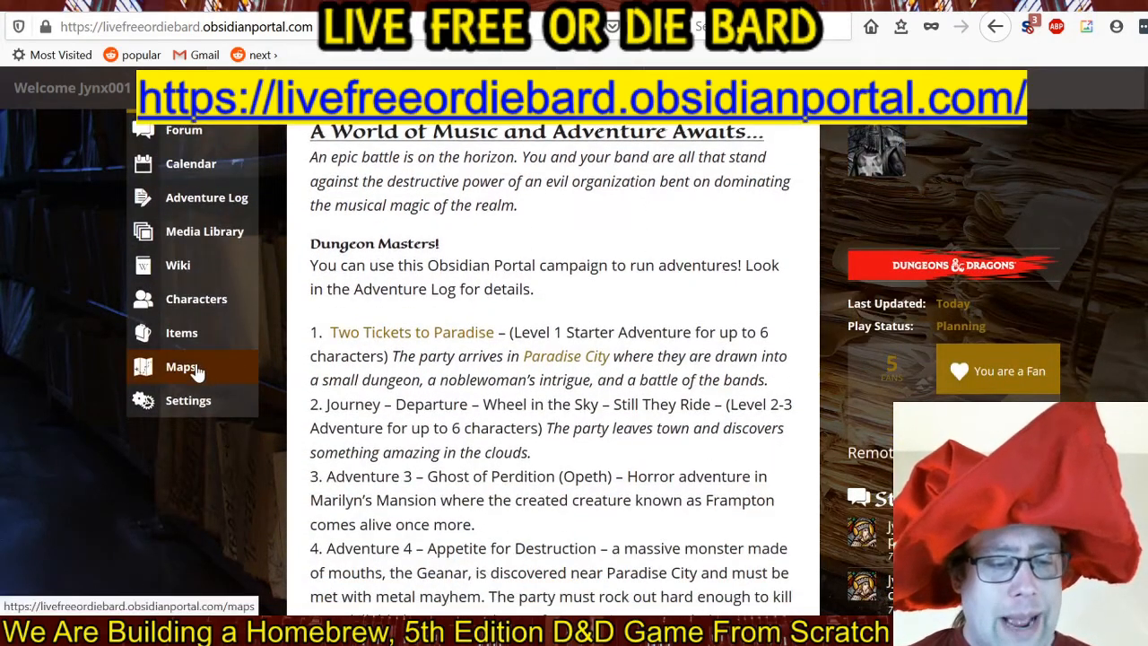
pyautogui.click(192, 367)
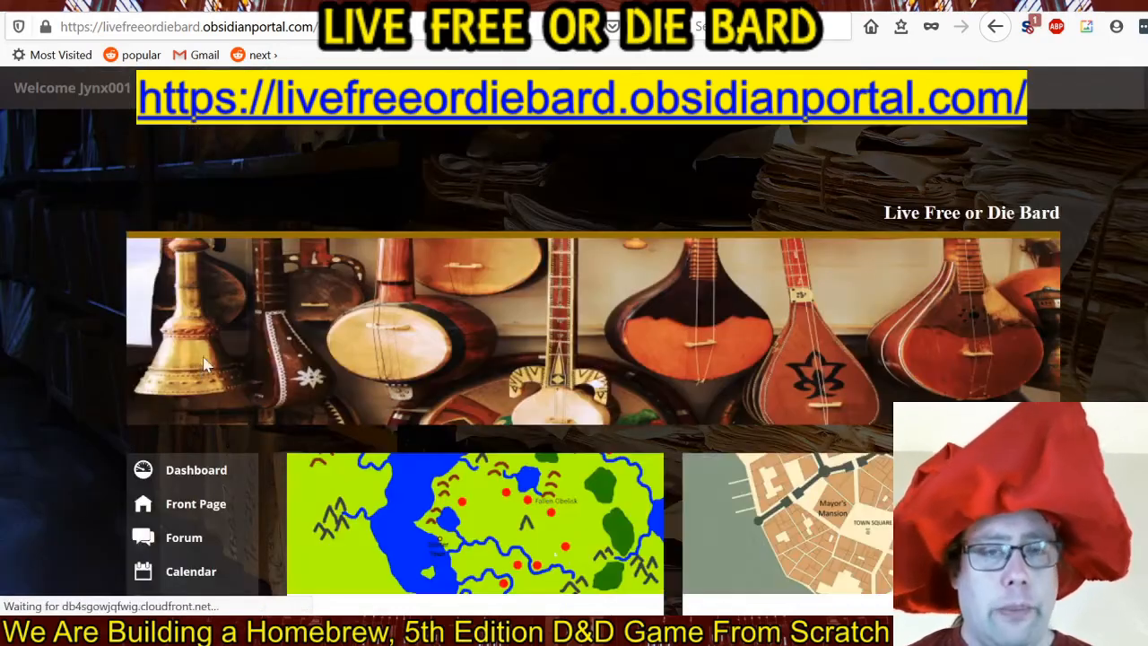
pyautogui.scroll(-5, 734, 252)
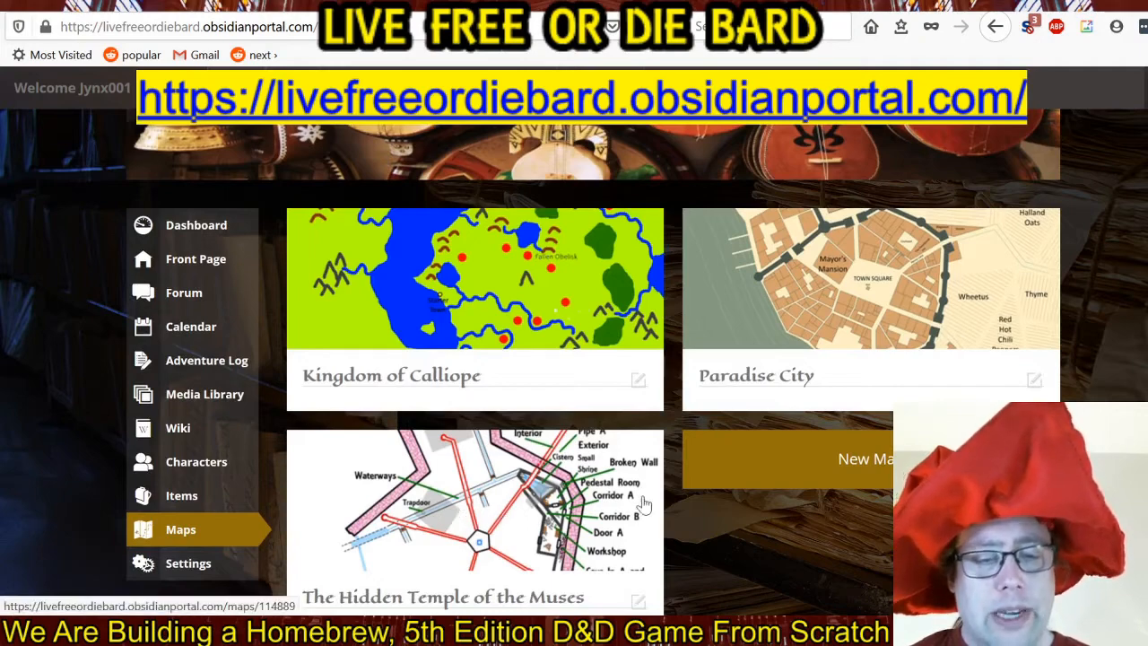
pyautogui.scroll(1, 671, 408)
pyautogui.scroll(1, 670, 408)
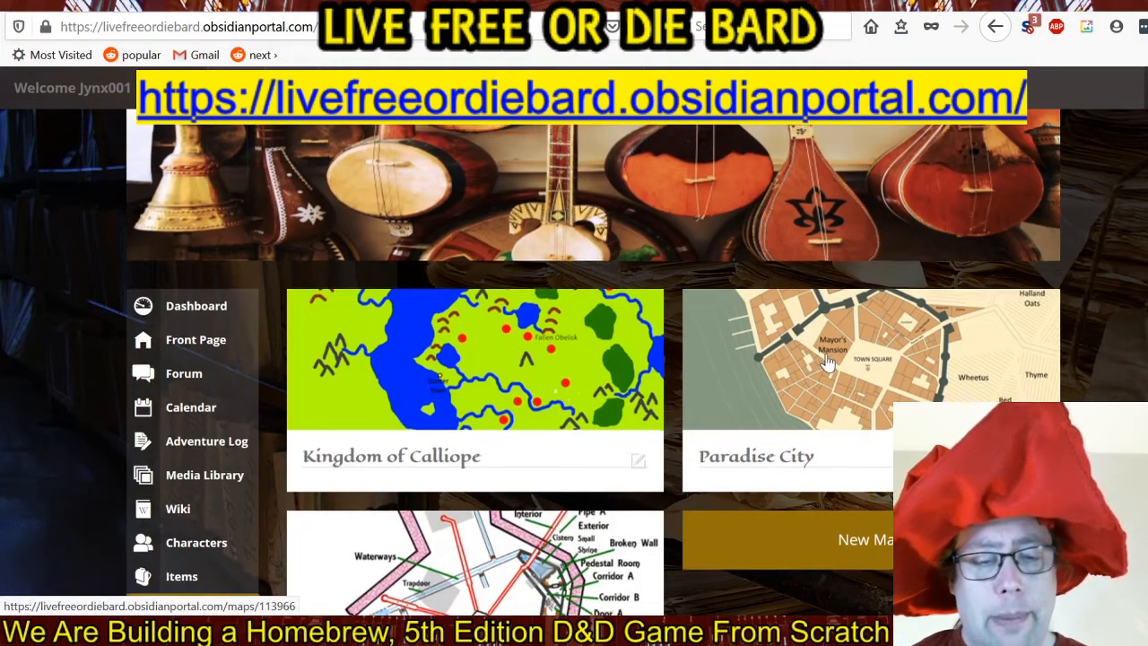
pyautogui.scroll(-1, 538, 488)
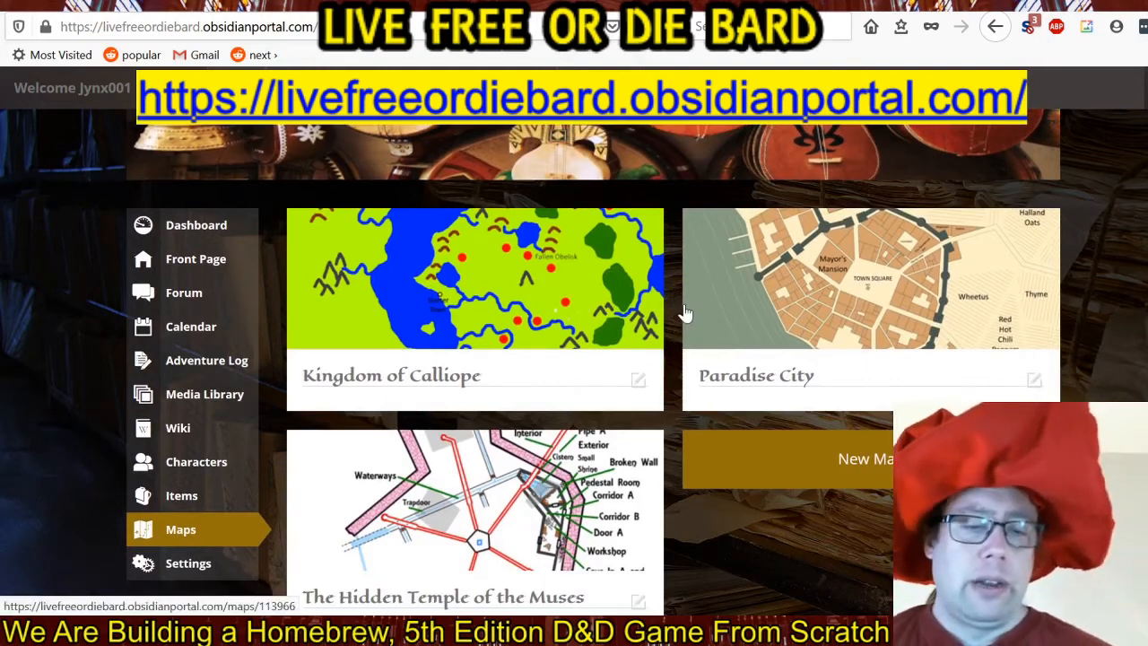
# Return to the front page and read the descriptions of the Two Tickets to Paradise and Journey adventures.
pyautogui.click(194, 265)
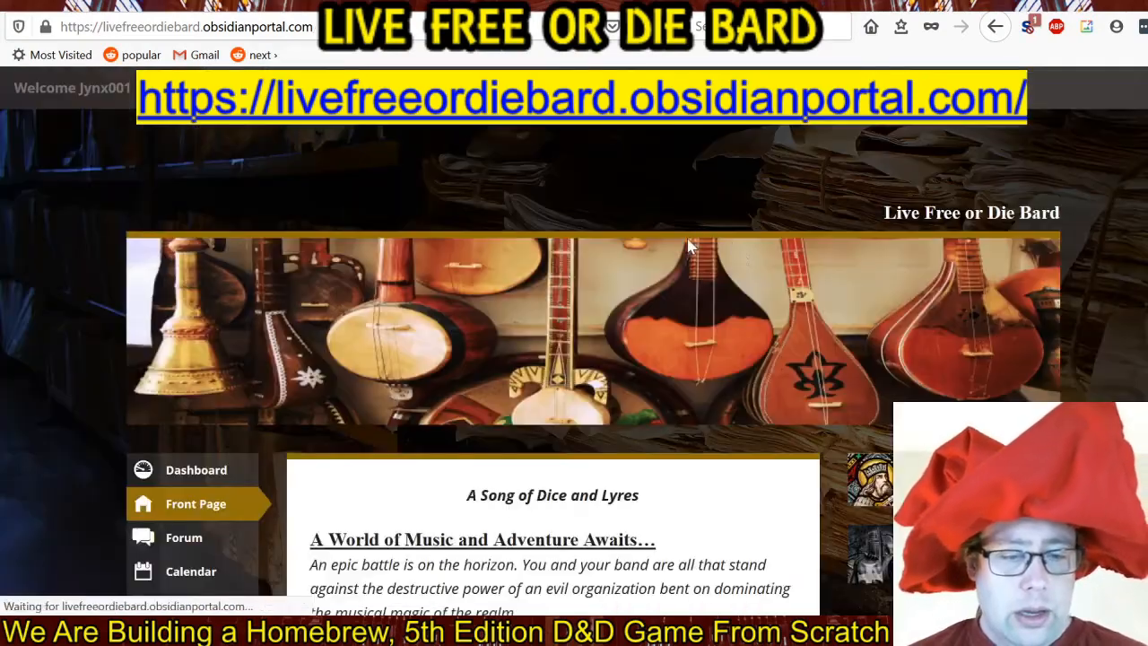
pyautogui.scroll(-5, 728, 269)
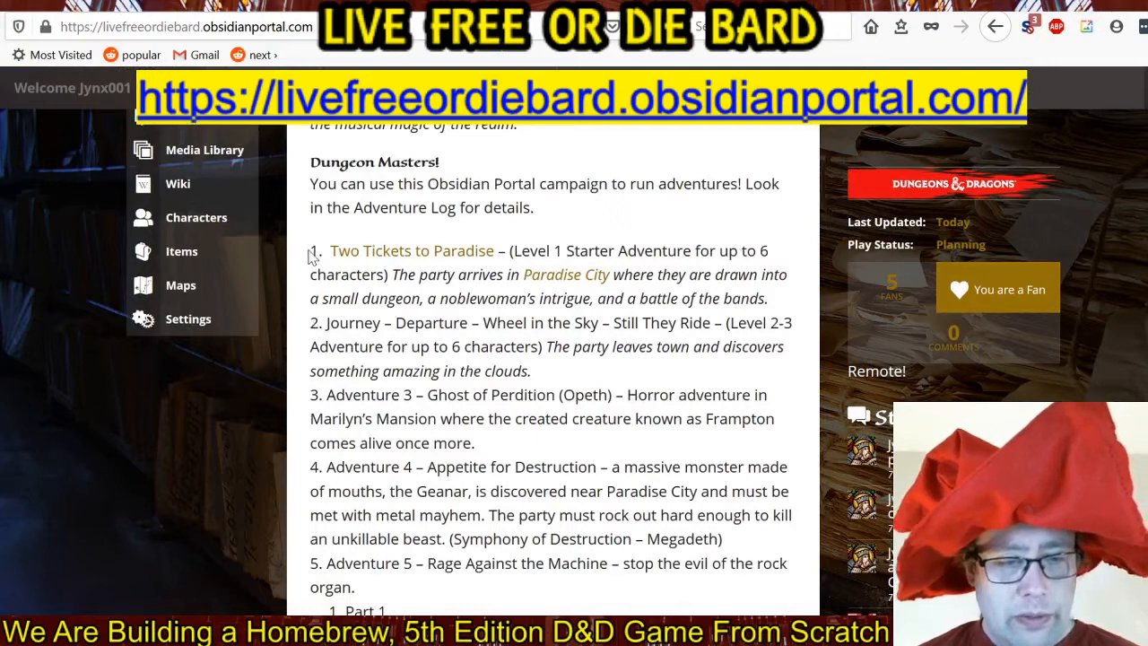
pyautogui.moveTo(325, 252); pyautogui.dragTo(799, 296)
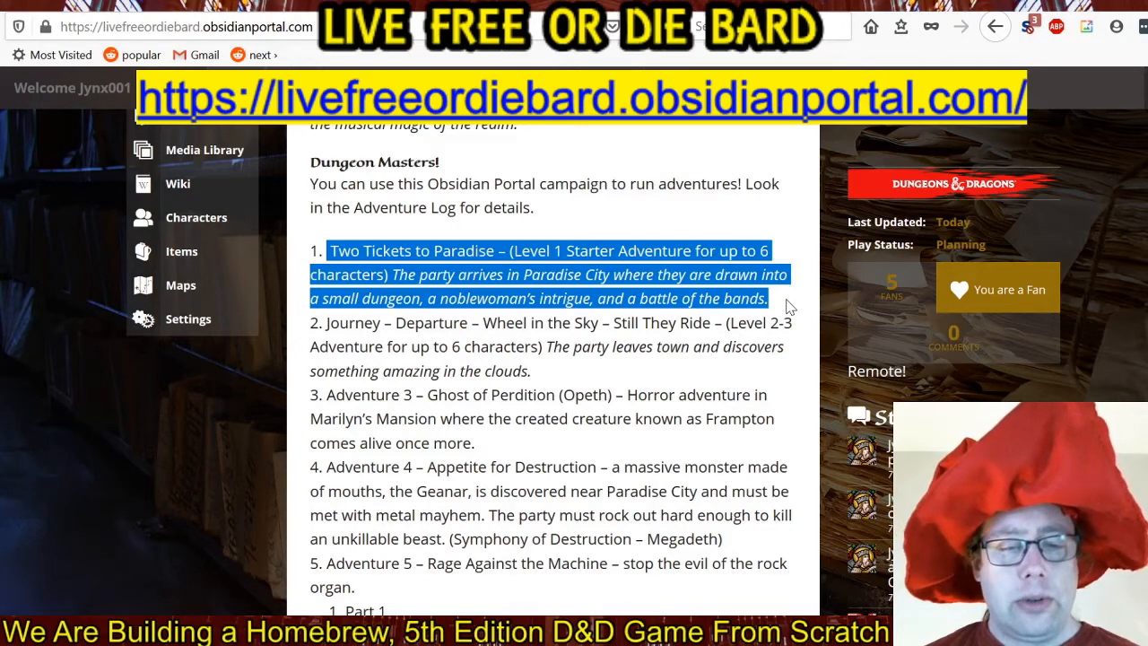
pyautogui.click(788, 306)
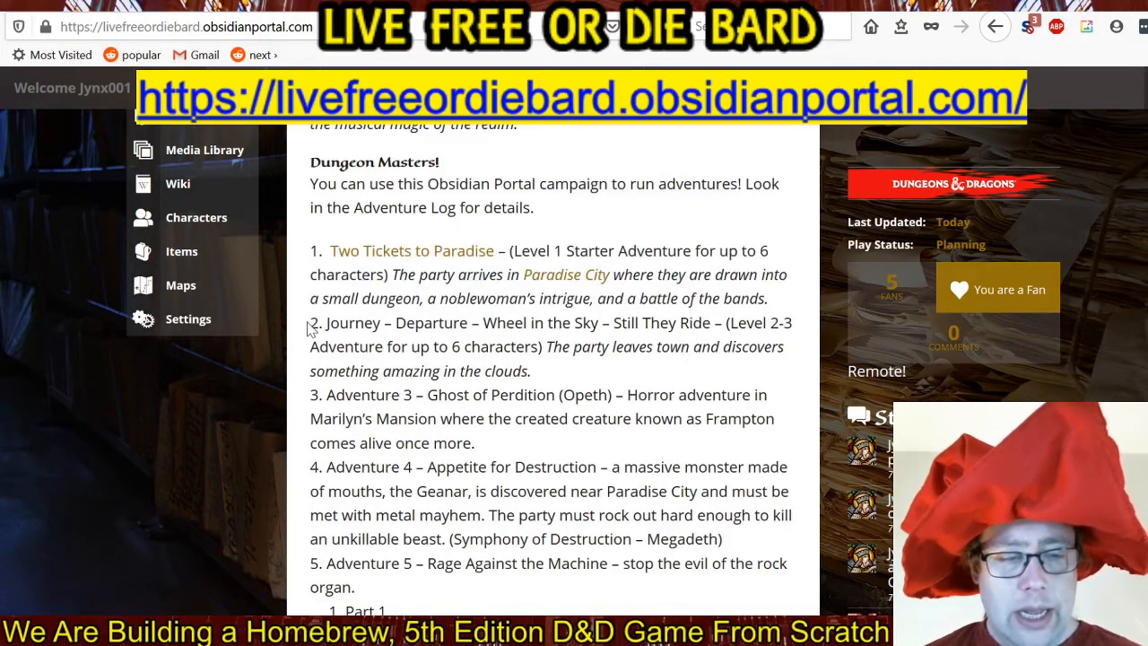
pyautogui.moveTo(326, 329); pyautogui.dragTo(543, 374)
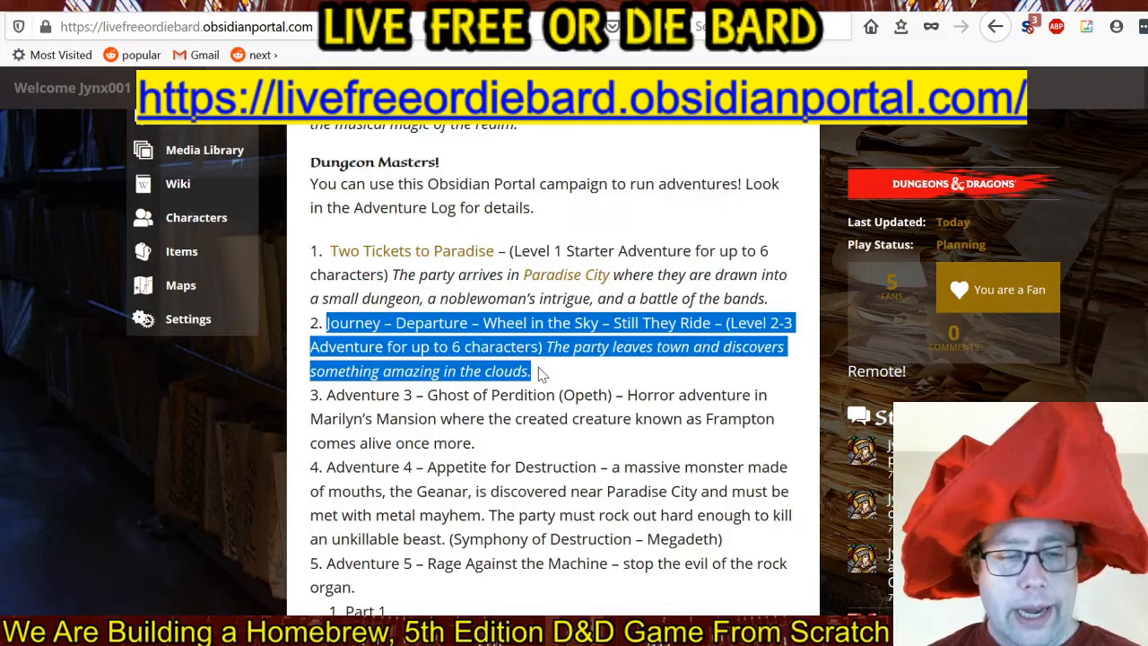
pyautogui.click(589, 377)
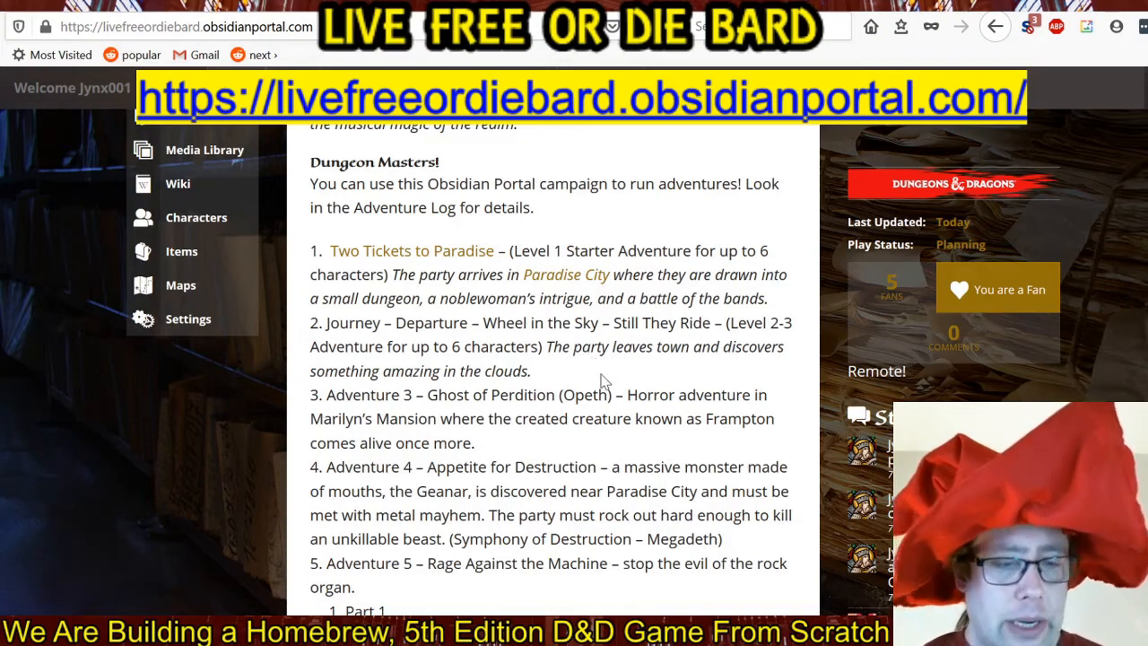
# Reopen the campaign's maps page and view The Hidden Temple of the Muses entry.
pyautogui.scroll(5, 603, 380)
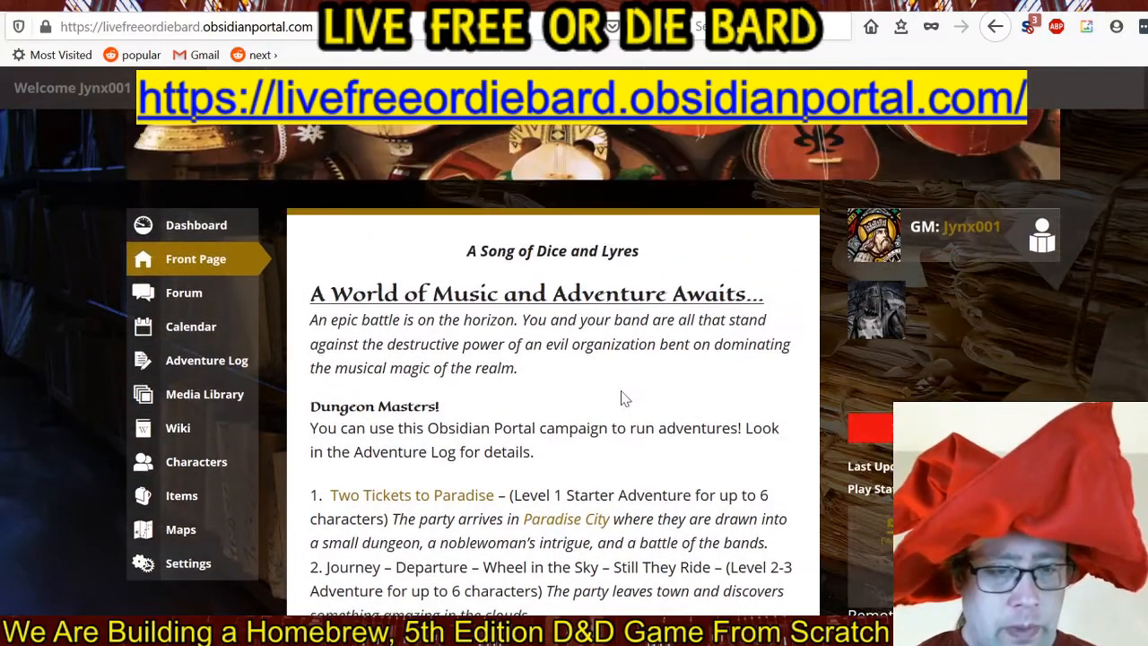
pyautogui.scroll(3, 624, 398)
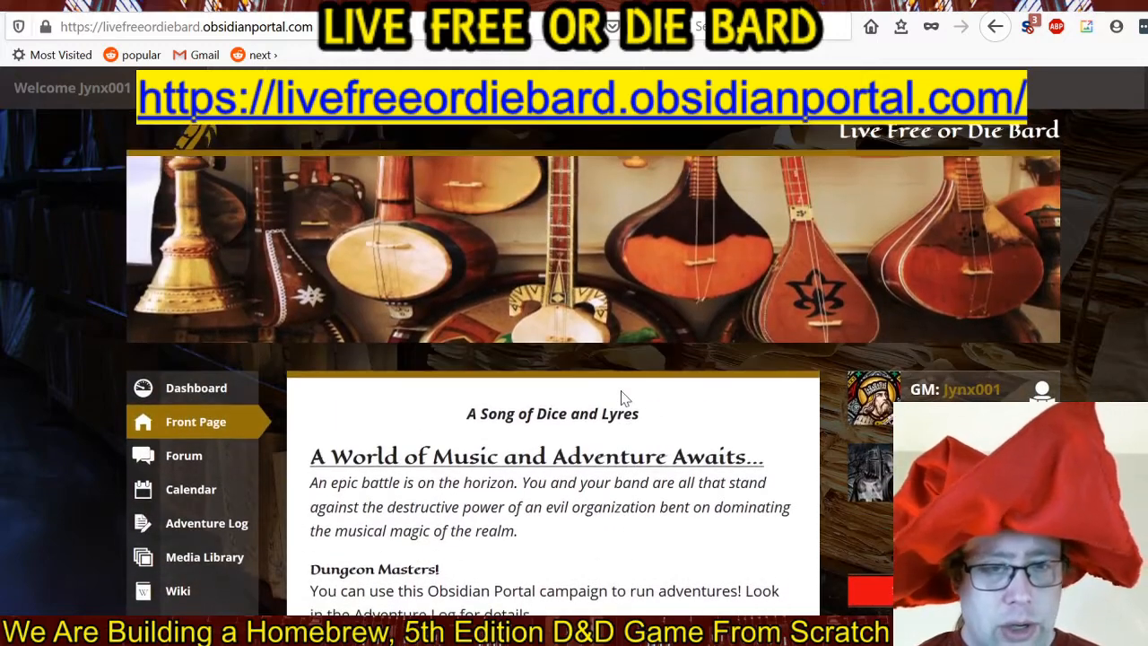
pyautogui.scroll(1, 625, 399)
pyautogui.scroll(-5, 624, 398)
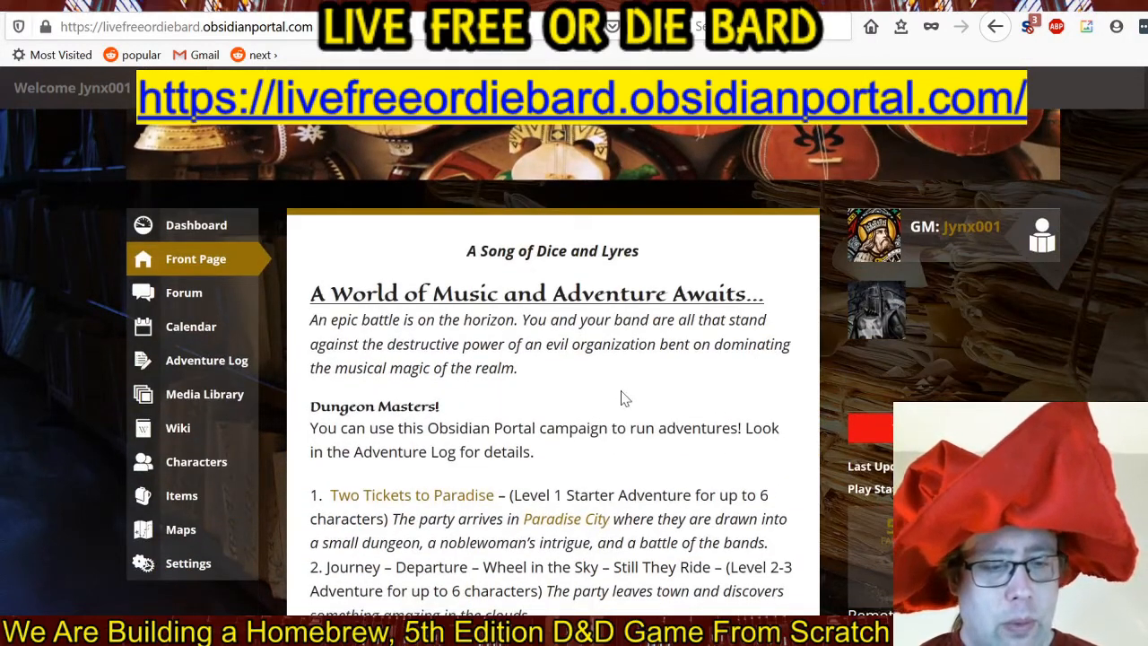
pyautogui.click(196, 531)
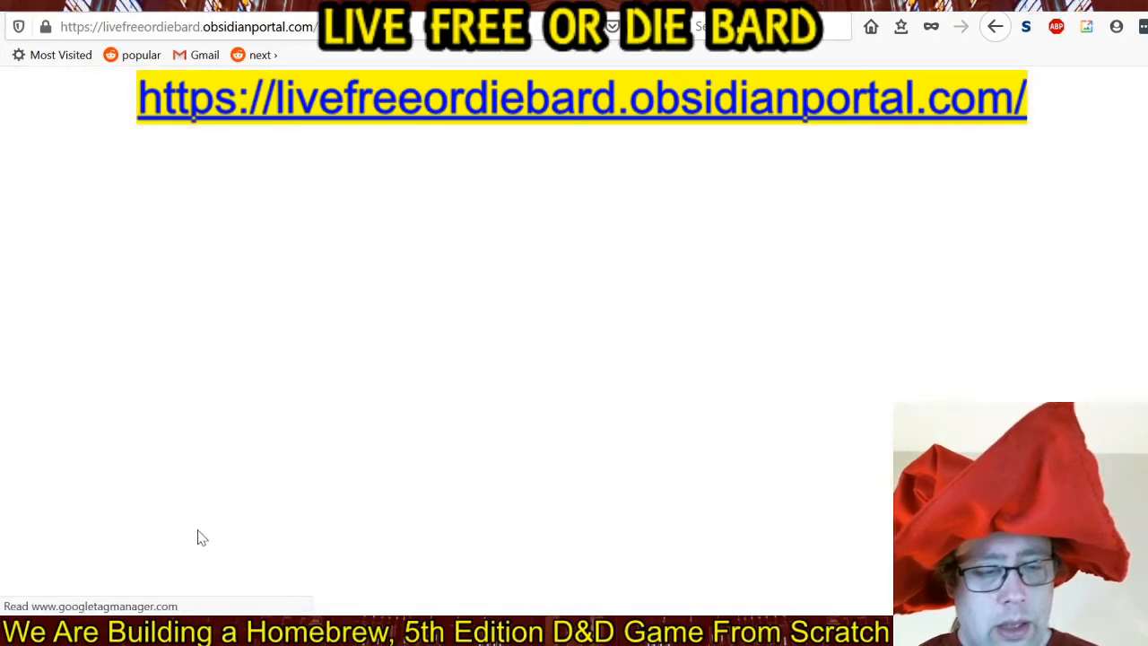
pyautogui.scroll(-5, 767, 346)
pyautogui.scroll(-3, 767, 346)
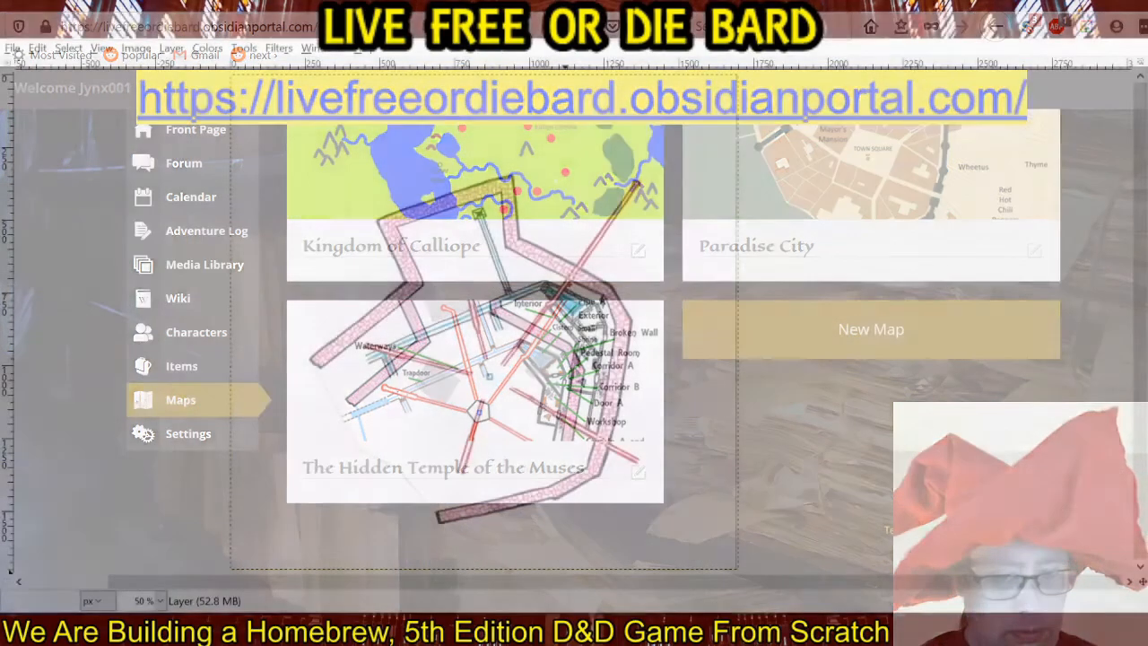
# Paint a jagged black outline over the broken western end of the pink temple wall.
pyautogui.keyDown('ctrl'); pyautogui.scroll(5, 316, 370); pyautogui.keyUp('ctrl')
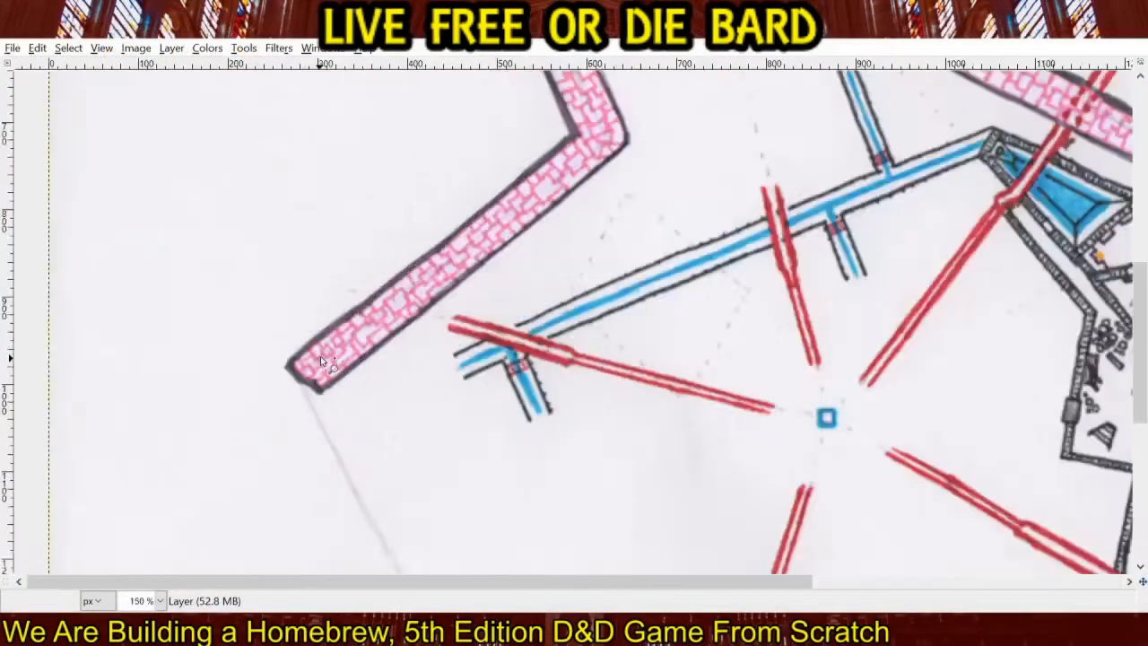
pyautogui.moveTo(309, 373); pyautogui.dragTo(490, 327)
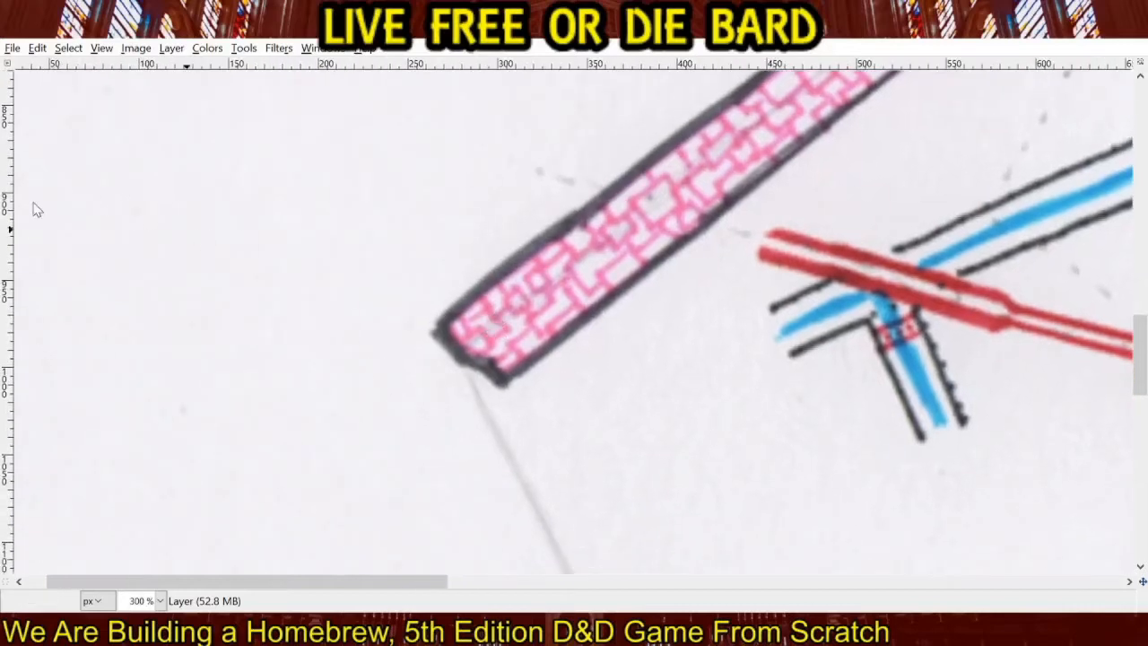
pyautogui.click(35, 205)
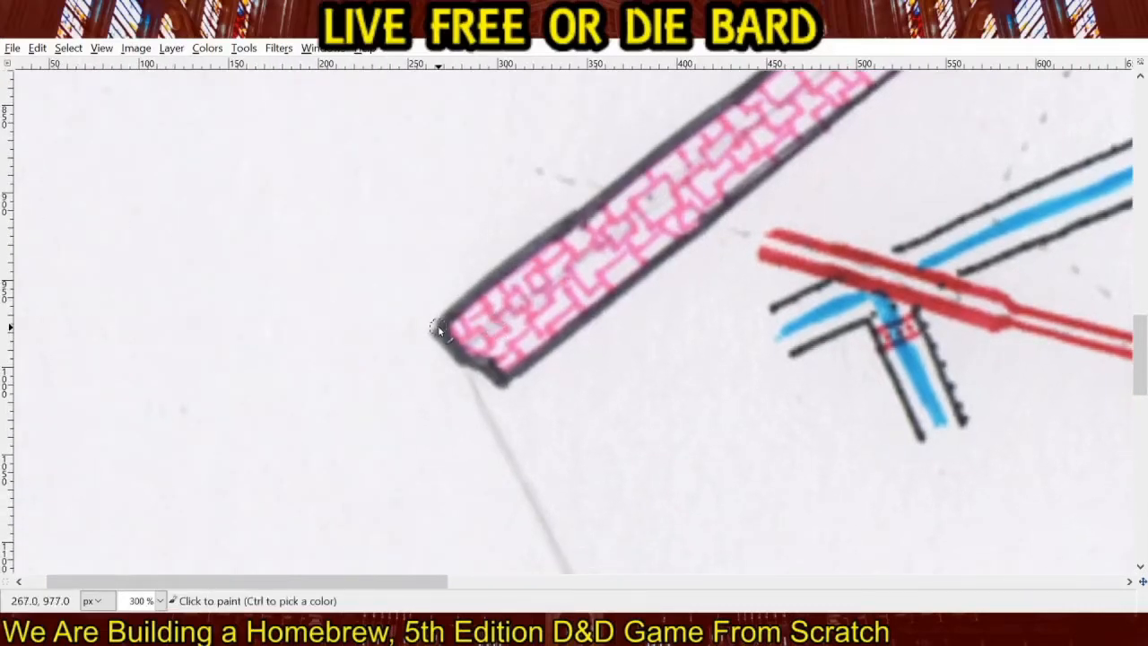
pyautogui.click(438, 330)
pyautogui.keyDown('shift'); pyautogui.click(466, 365); pyautogui.keyUp('shift')
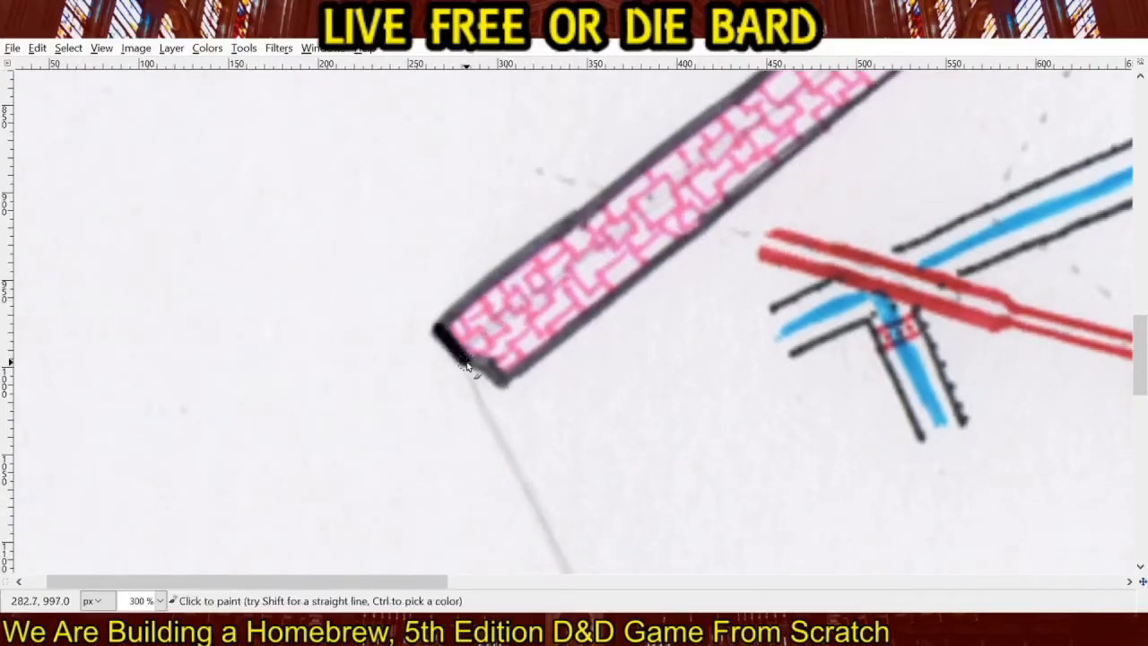
pyautogui.keyDown('shift'); pyautogui.click(502, 382); pyautogui.keyUp('shift')
# Trace both long edges of the wall's western diagonal segment with straight black lines, from the broken end to the first bend.
pyautogui.moveTo(636, 268); pyautogui.dragTo(400, 385)
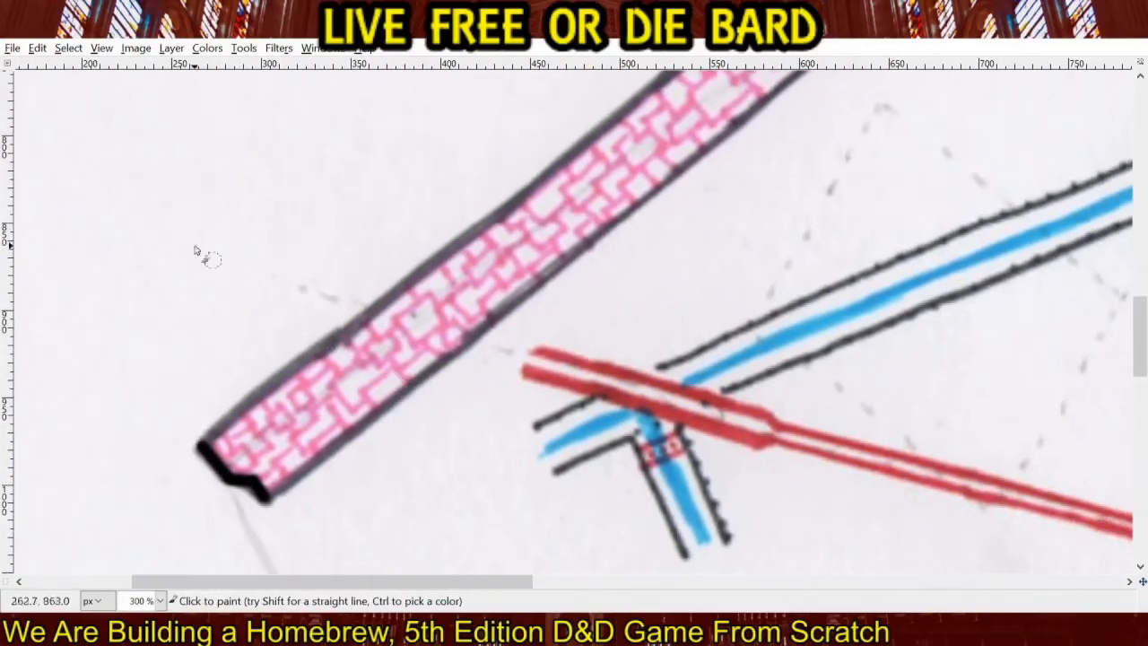
pyautogui.scroll(-1, 496, 323)
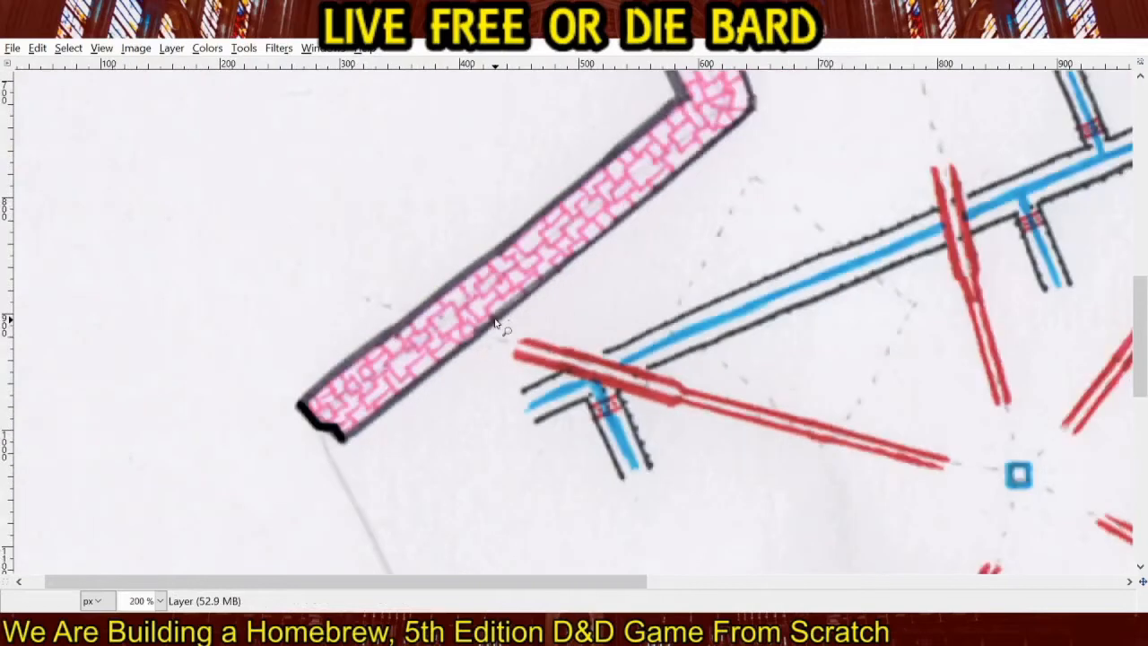
pyautogui.click(344, 440)
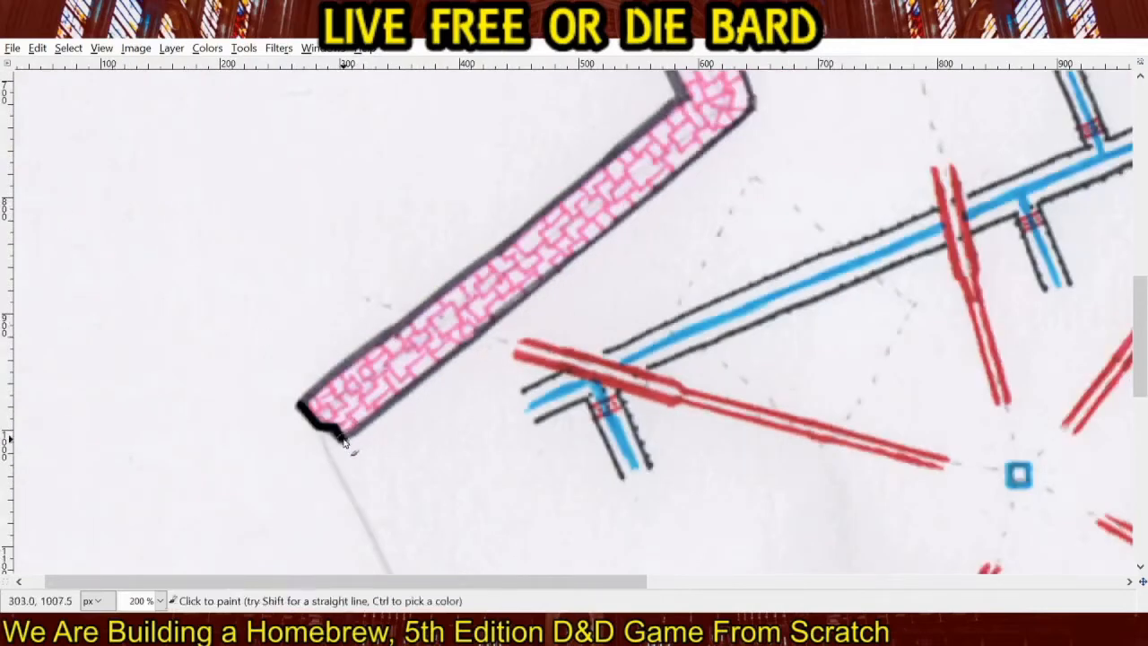
pyautogui.keyDown('shift'); pyautogui.click(754, 108); pyautogui.keyUp('shift')
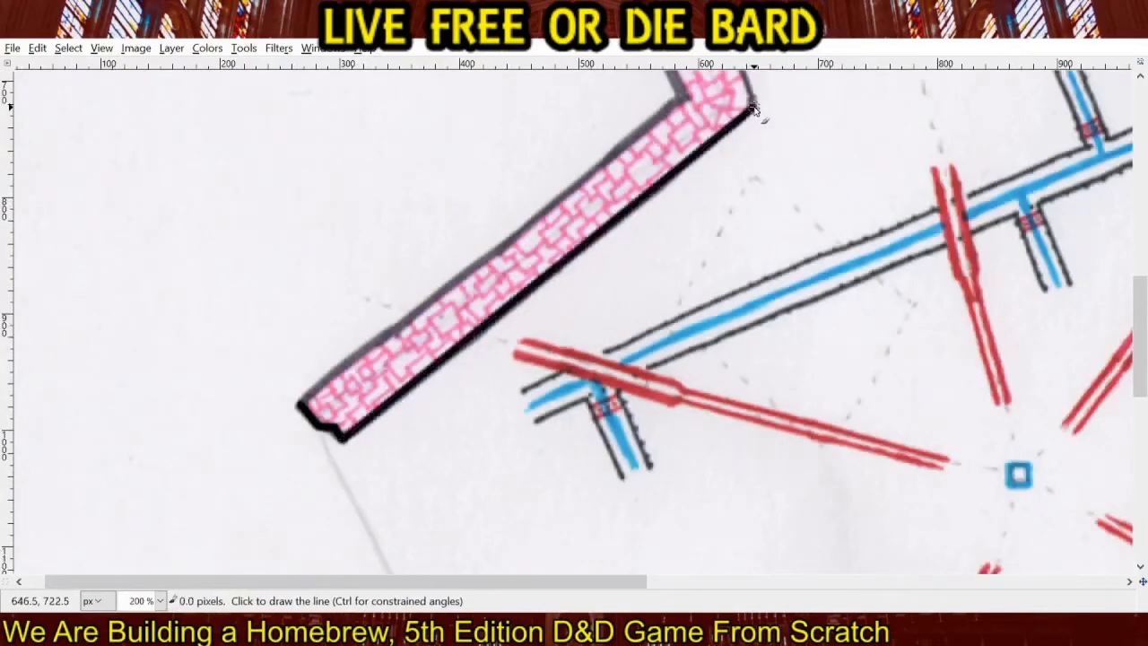
pyautogui.click(298, 402)
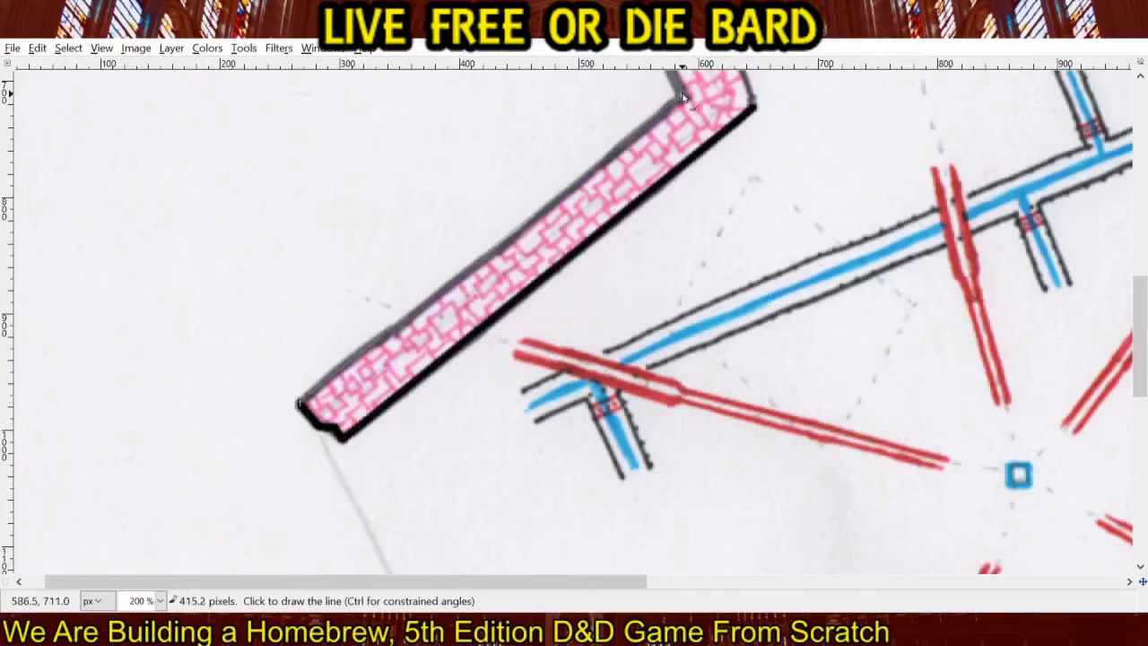
pyautogui.keyDown('shift'); pyautogui.click(684, 92); pyautogui.keyUp('shift')
# Trace both edges of the northwest wall segment and of the sloping top segment with straight black lines.
pyautogui.moveTo(781, 151); pyautogui.dragTo(642, 535)
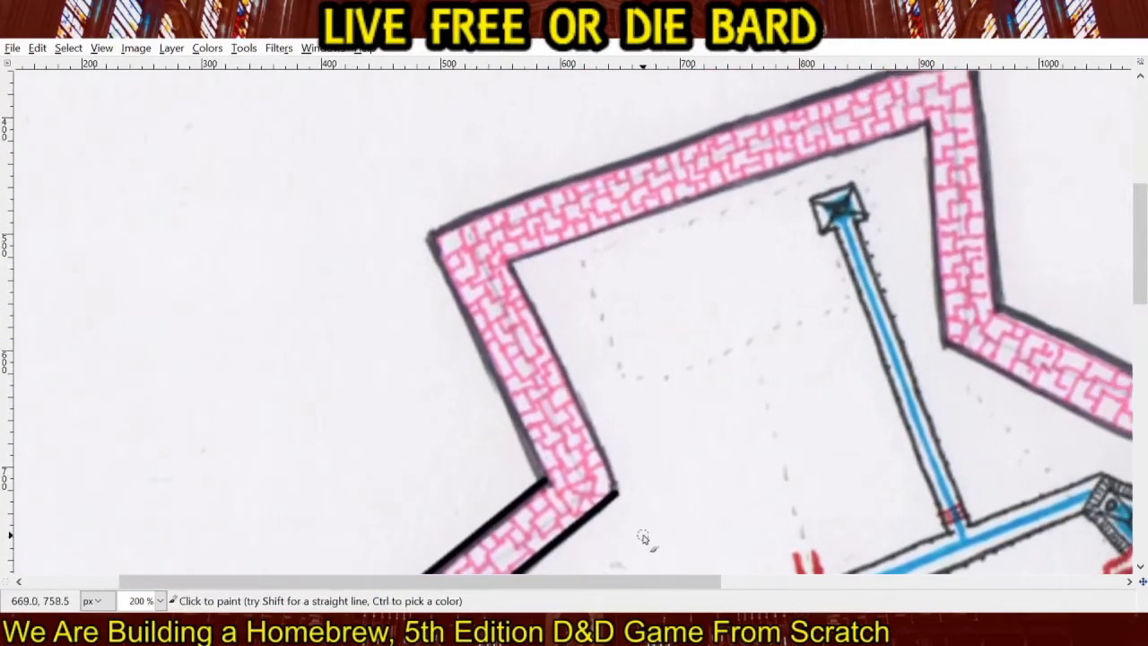
pyautogui.click(542, 478)
pyautogui.keyDown('shift'); pyautogui.click(429, 235); pyautogui.keyUp('shift')
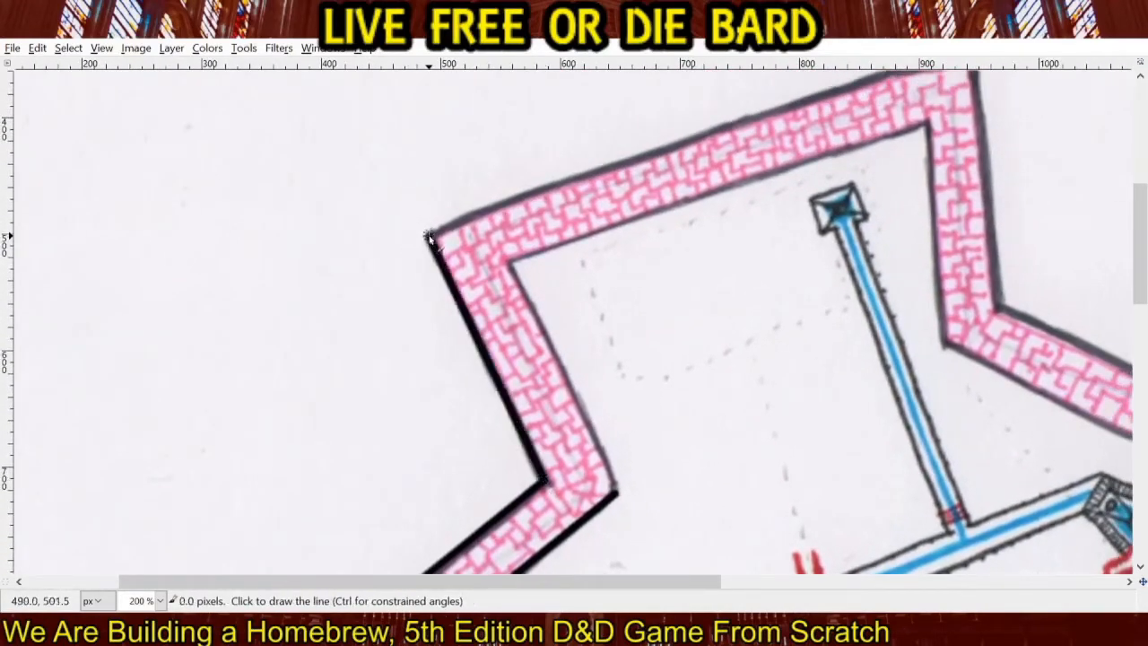
pyautogui.click(617, 490)
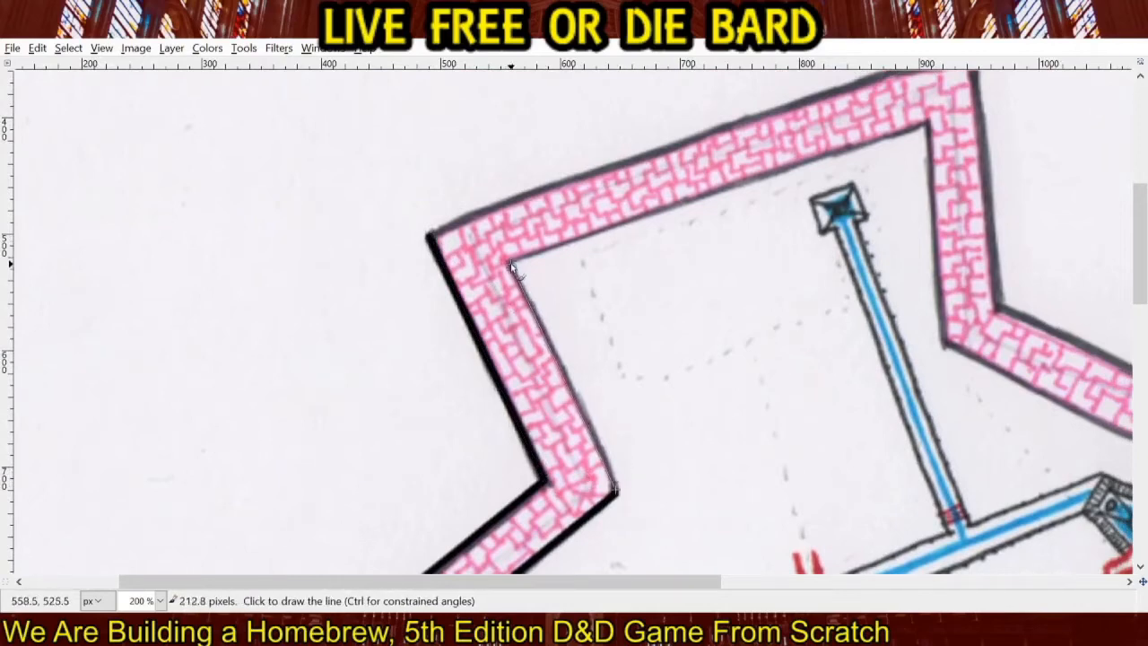
pyautogui.keyDown('shift'); pyautogui.click(510, 263); pyautogui.keyUp('shift')
pyautogui.moveTo(673, 255); pyautogui.dragTo(437, 359)
pyautogui.click(191, 339)
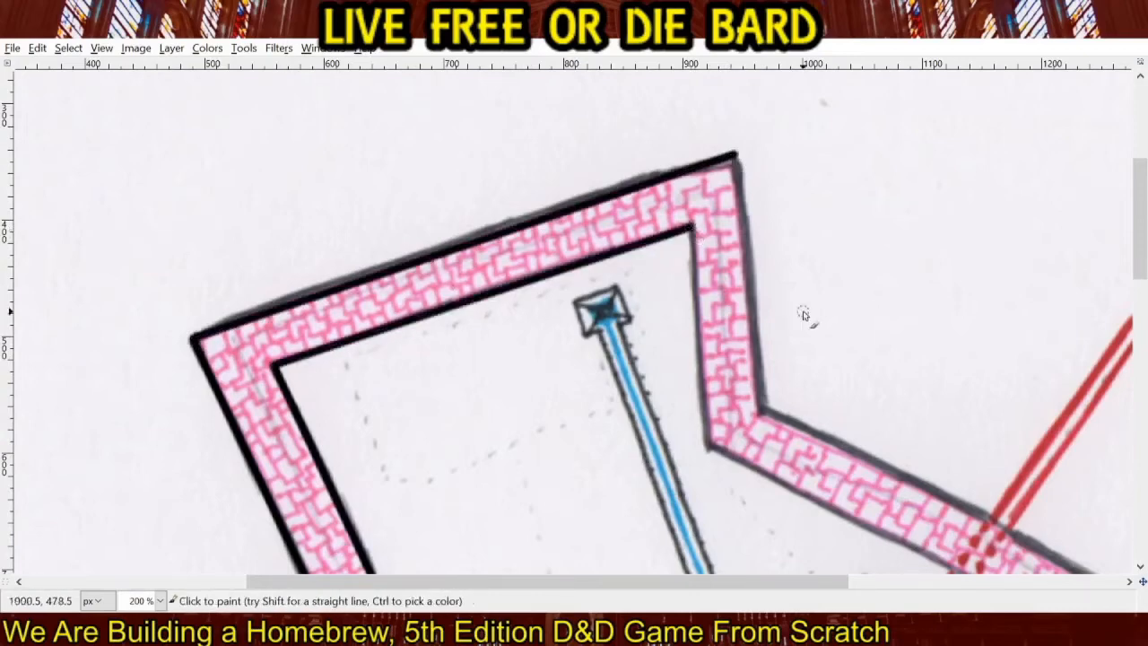
# Trace both edges of the short wall segment running down from the topmost corner in black.
pyautogui.moveTo(803, 315); pyautogui.dragTo(542, 222)
pyautogui.scroll(1, 457, 157)
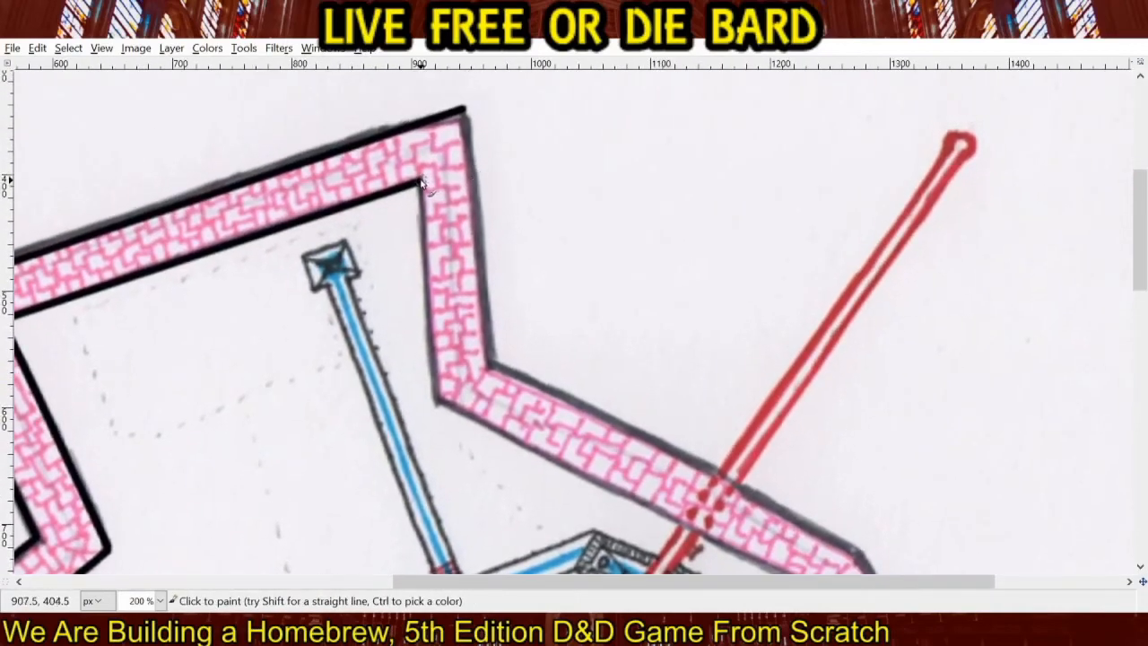
pyautogui.keyDown('shift'); pyautogui.click(437, 401); pyautogui.keyUp('shift')
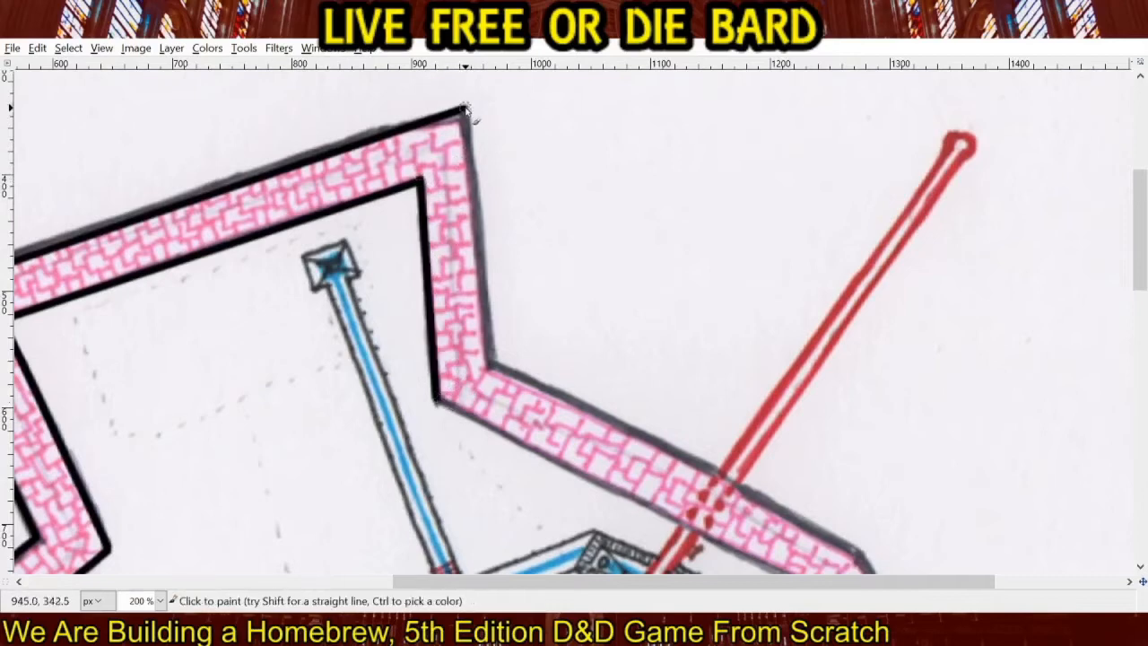
pyautogui.keyDown('shift'); pyautogui.click(492, 368); pyautogui.keyUp('shift')
# Trace both edges of the northeast diagonal wall segment in black, across the long red passage.
pyautogui.moveTo(587, 392); pyautogui.dragTo(491, 230)
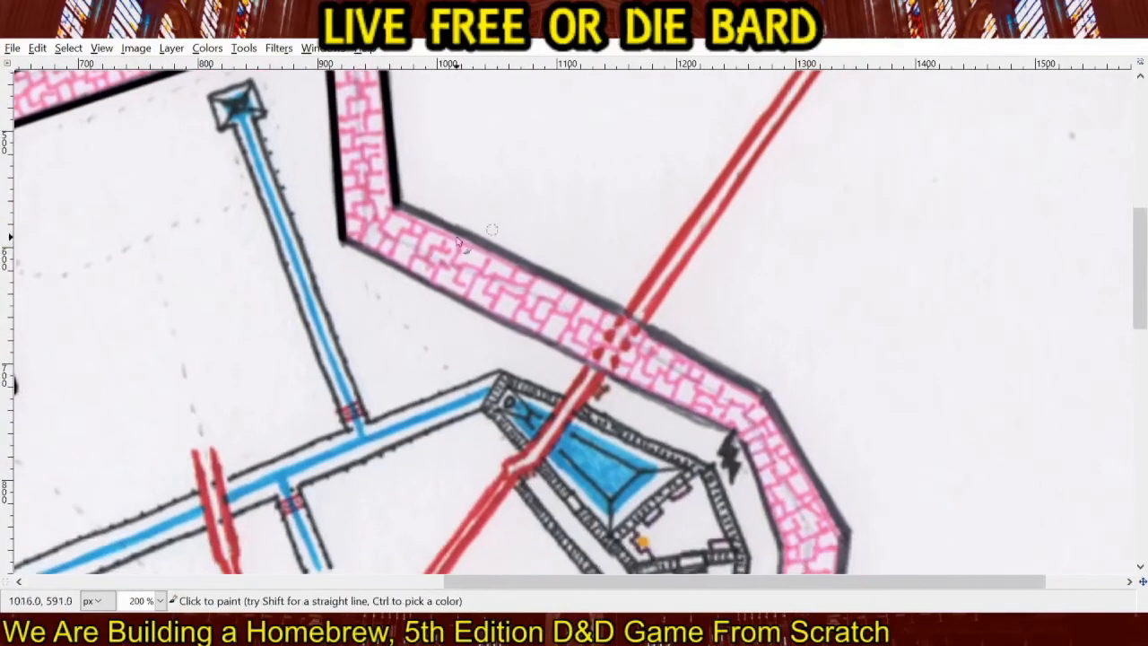
pyautogui.keyDown('shift'); pyautogui.click(736, 438); pyautogui.keyUp('shift')
pyautogui.click(399, 208)
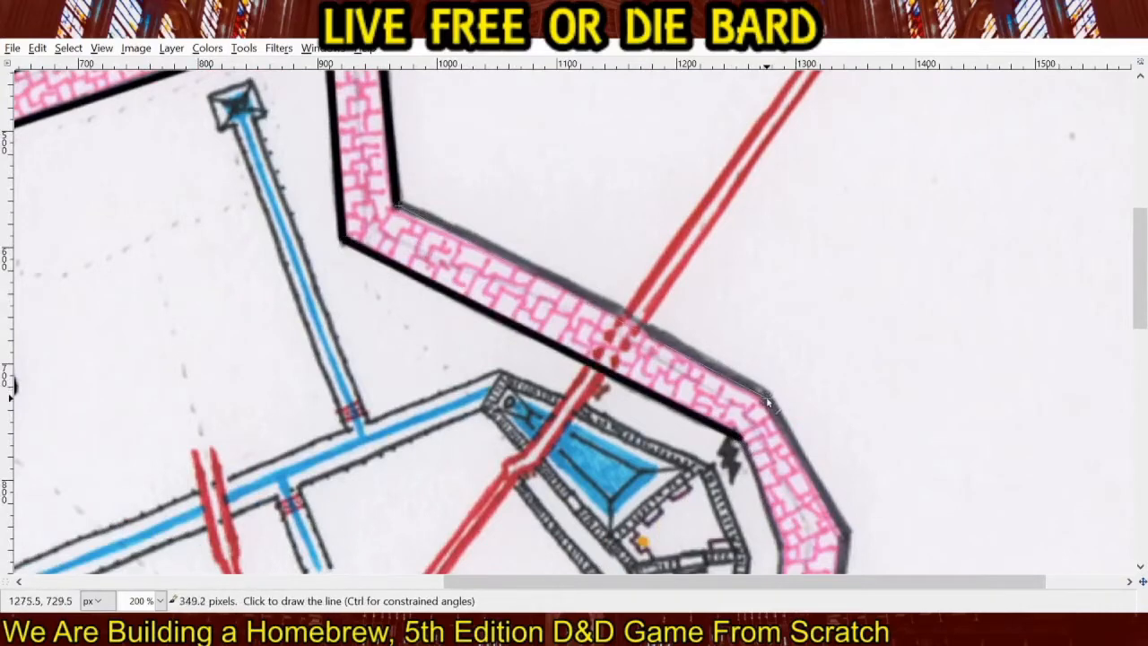
pyautogui.keyDown('shift'); pyautogui.click(765, 392); pyautogui.keyUp('shift')
# Trace both edges of the short bend in the wall beside the blue pool room in black.
pyautogui.moveTo(853, 389); pyautogui.dragTo(555, 122)
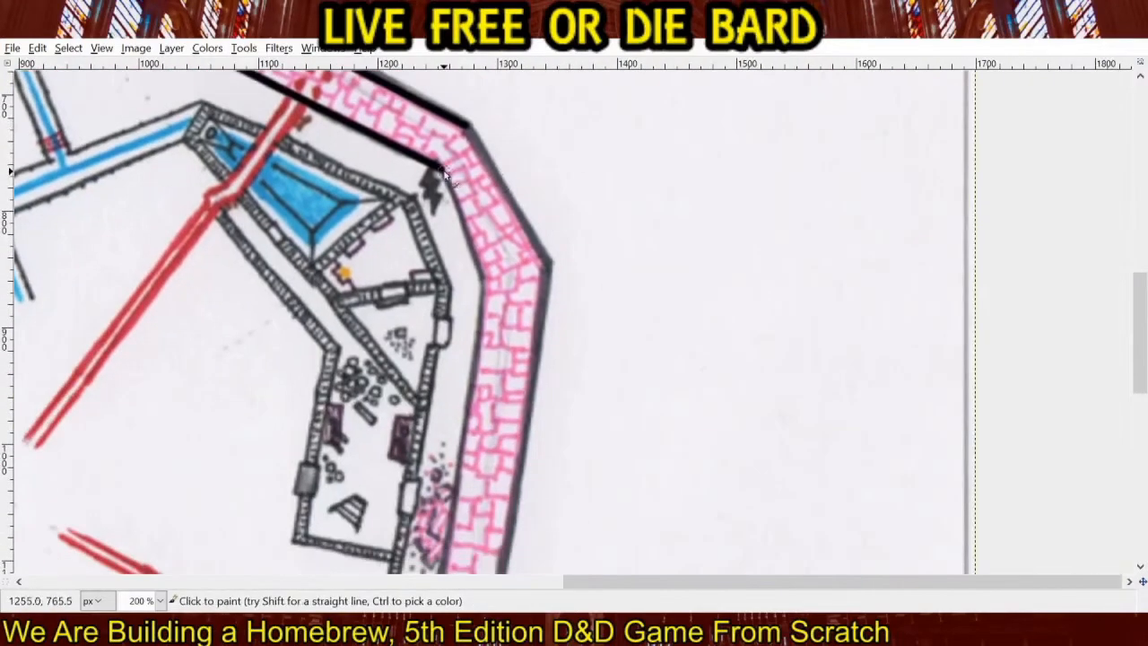
pyautogui.keyDown('shift'); pyautogui.click(484, 279); pyautogui.keyUp('shift')
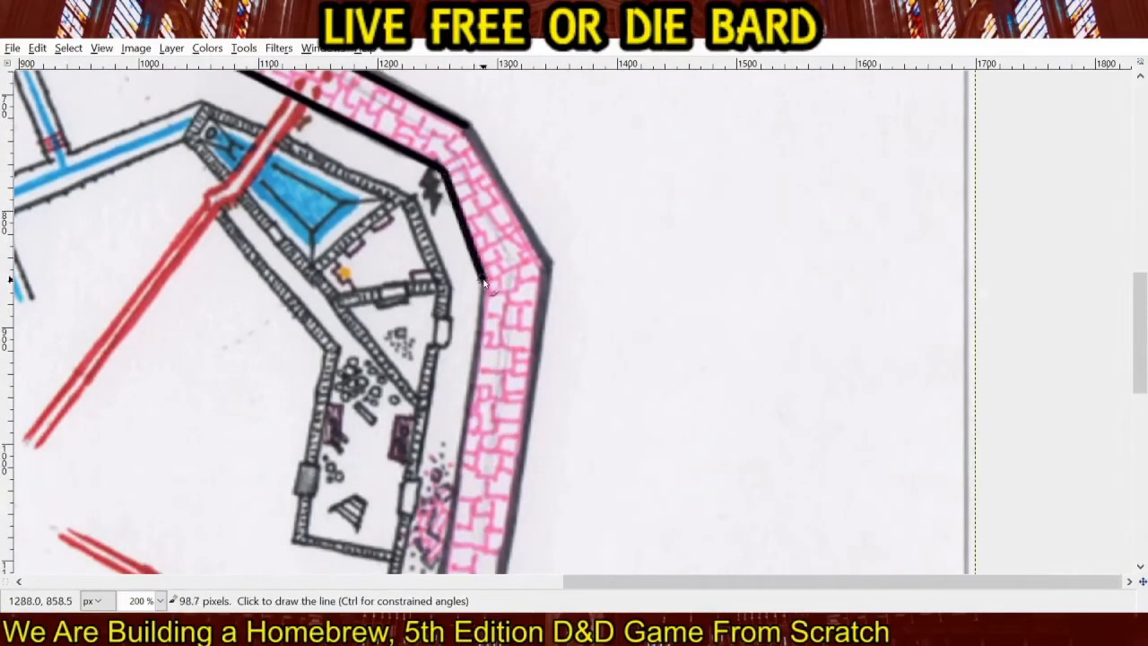
pyautogui.click(470, 128)
pyautogui.keyDown('shift'); pyautogui.click(557, 269); pyautogui.keyUp('shift')
# Trace the inner and outer edges of the long eastern wall segment in black, down to the southeastern red passage.
pyautogui.moveTo(556, 270)
pyautogui.mouseDown()
pyautogui.moveTo(640, 261)
pyautogui.moveTo(797, 132)
pyautogui.mouseUp()
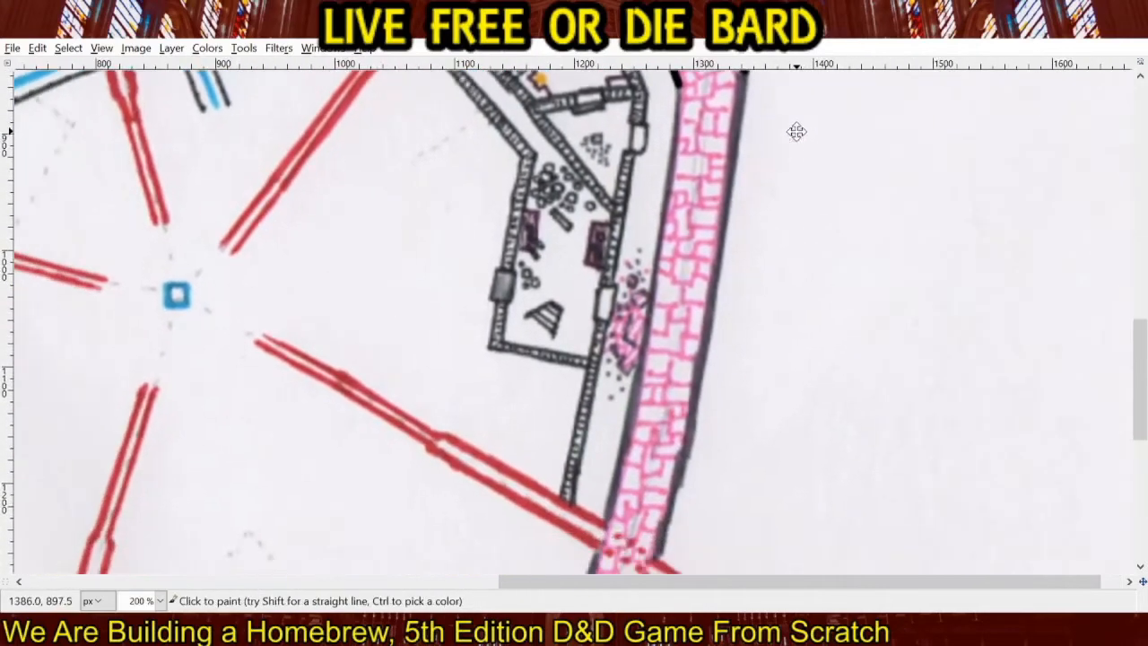
pyautogui.click(680, 88)
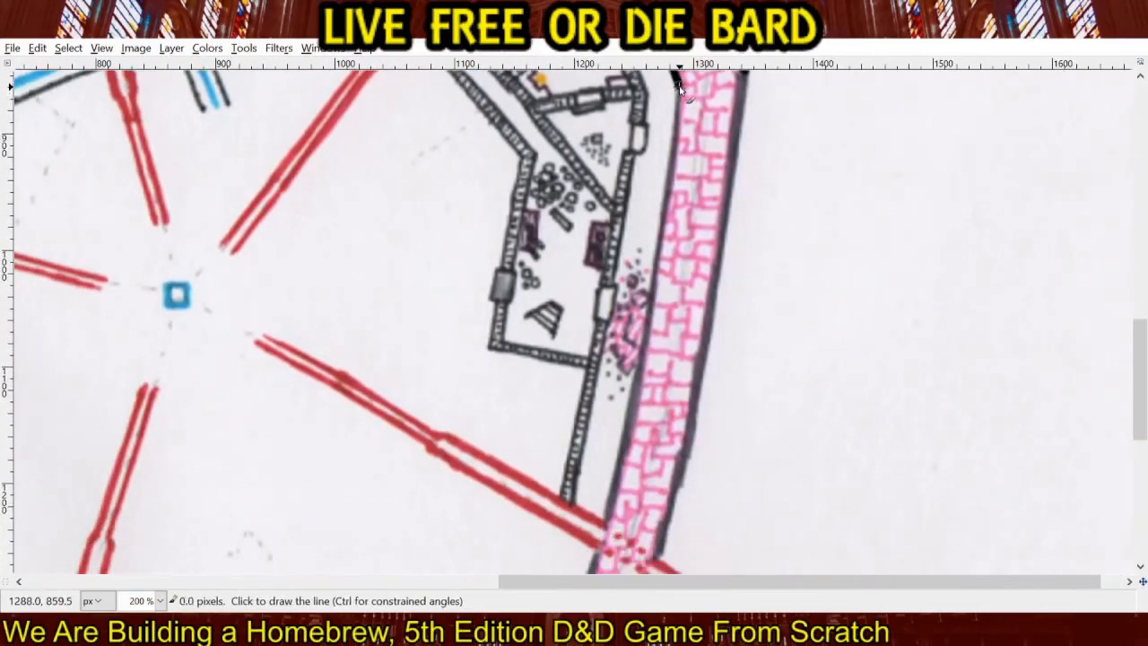
pyautogui.keyDown('shift'); pyautogui.click(608, 524); pyautogui.keyUp('shift')
pyautogui.moveTo(712, 98); pyautogui.dragTo(628, 244)
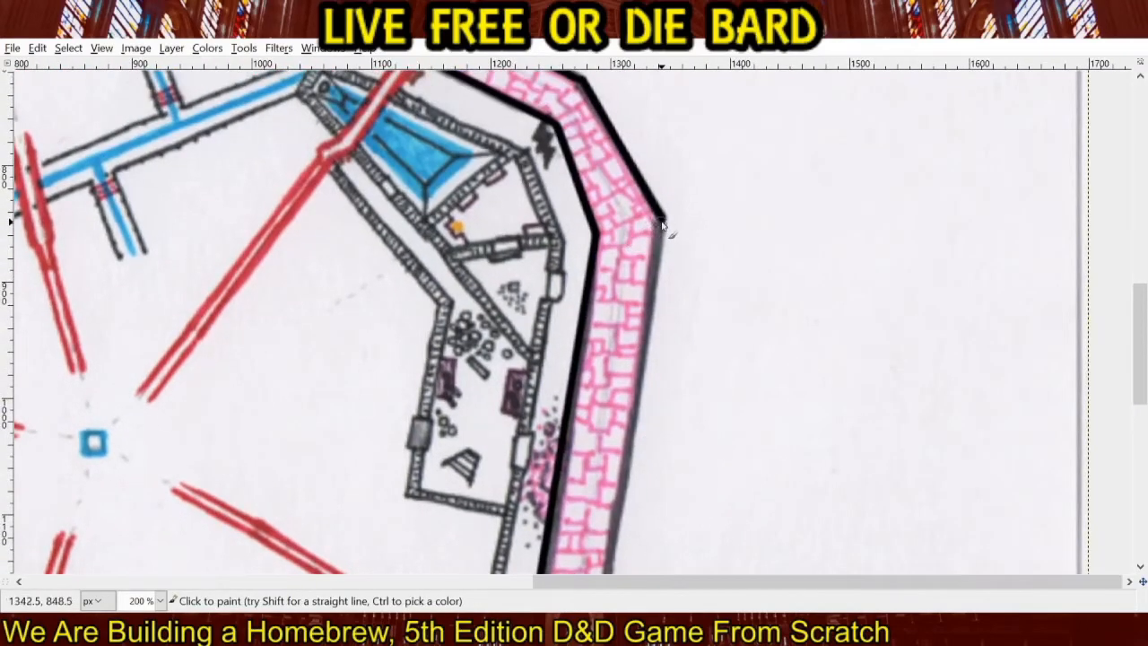
pyautogui.scroll(-5, 684, 354)
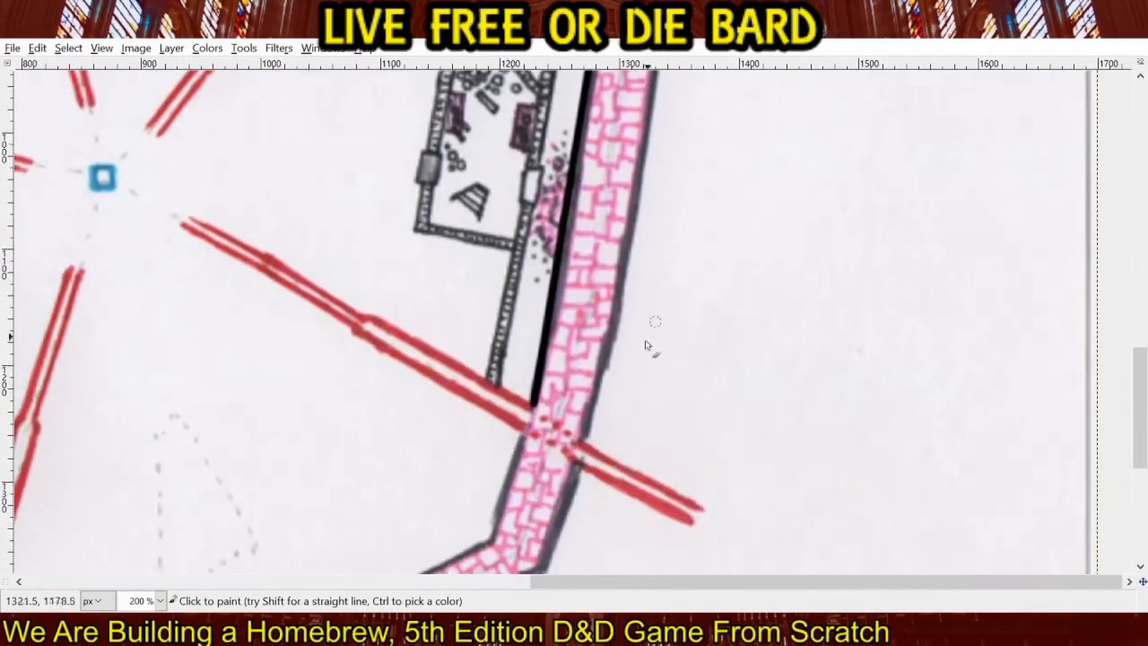
pyautogui.keyDown('shift'); pyautogui.click(585, 440); pyautogui.keyUp('shift')
# Trace both edges of the short wall segment just below the southeastern red passage in black.
pyautogui.moveTo(651, 457); pyautogui.dragTo(759, 215)
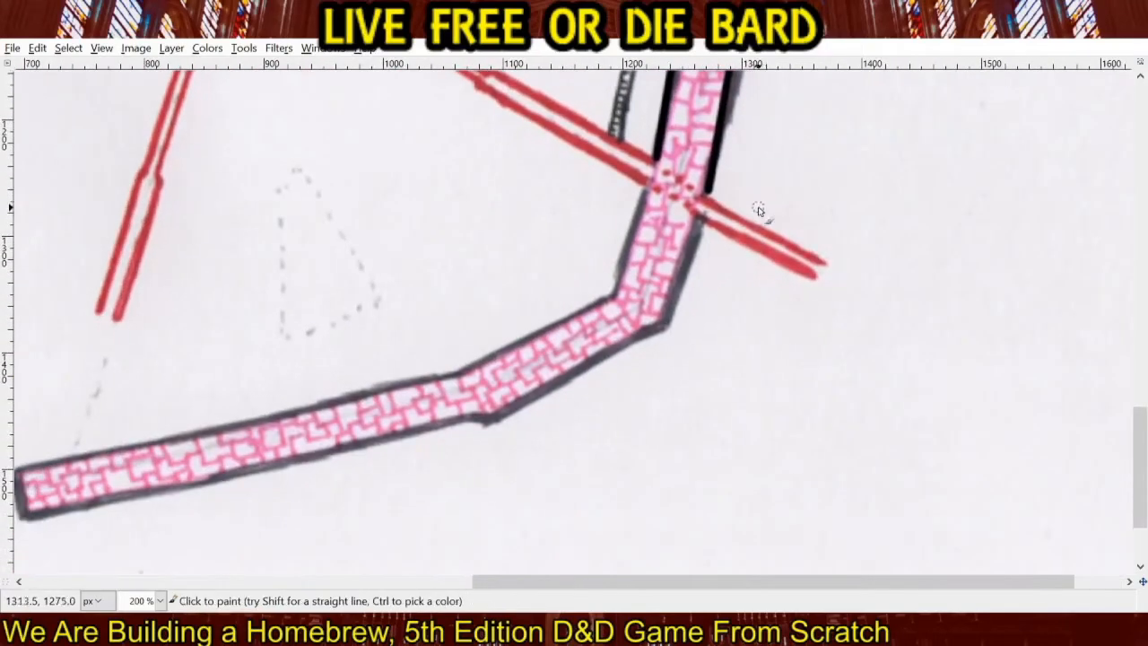
pyautogui.click(614, 294)
pyautogui.keyDown('shift'); pyautogui.click(648, 190); pyautogui.keyUp('shift')
pyautogui.click(666, 327)
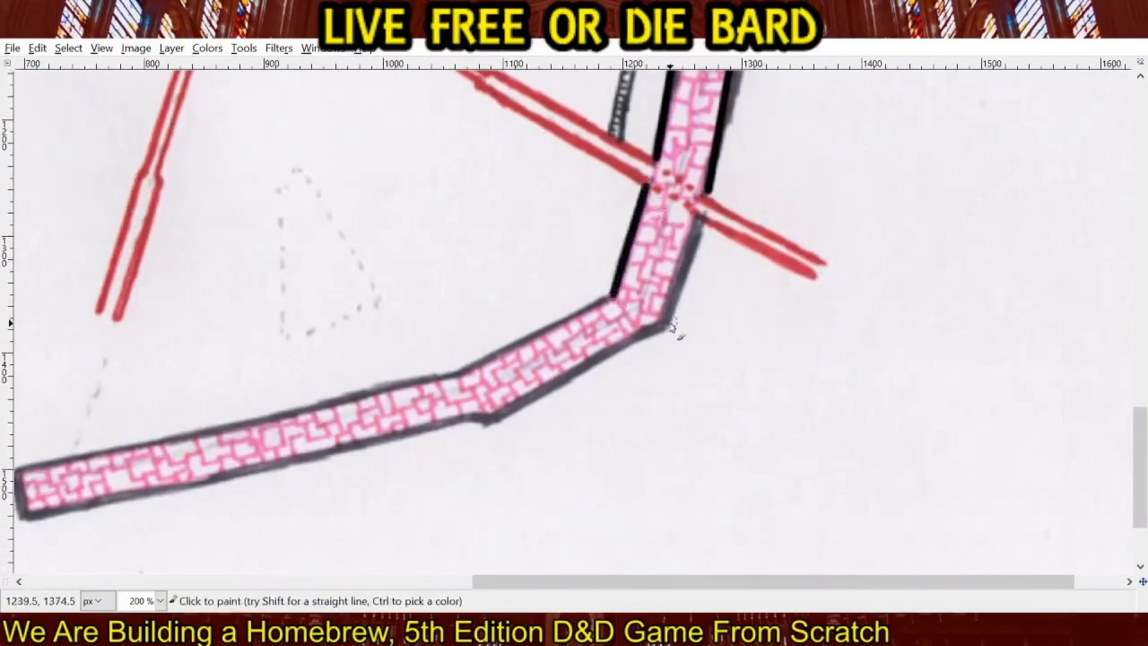
pyautogui.keyDown('shift'); pyautogui.click(700, 217); pyautogui.keyUp('shift')
# Trace the inner edge of the last two southern wall segments in black, as far as the wall's southwest end.
pyautogui.moveTo(656, 333); pyautogui.dragTo(895, 274)
pyautogui.click(854, 238)
pyautogui.keyDown('shift'); pyautogui.click(701, 312); pyautogui.keyUp('shift')
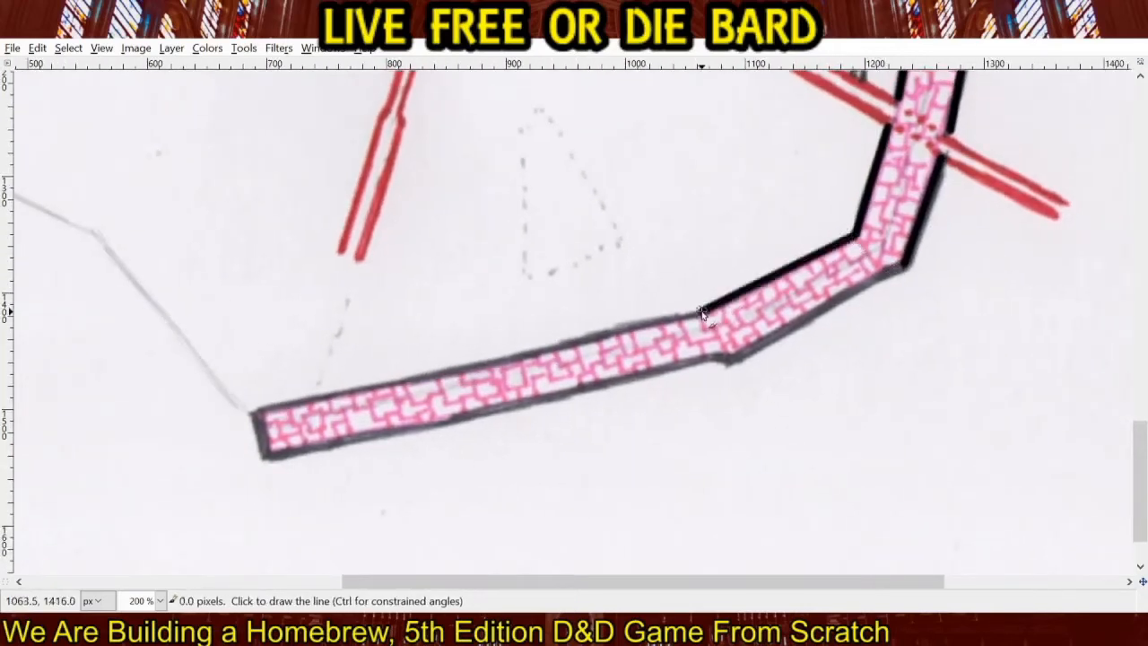
pyautogui.keyDown('shift'); pyautogui.click(258, 418); pyautogui.keyUp('shift')
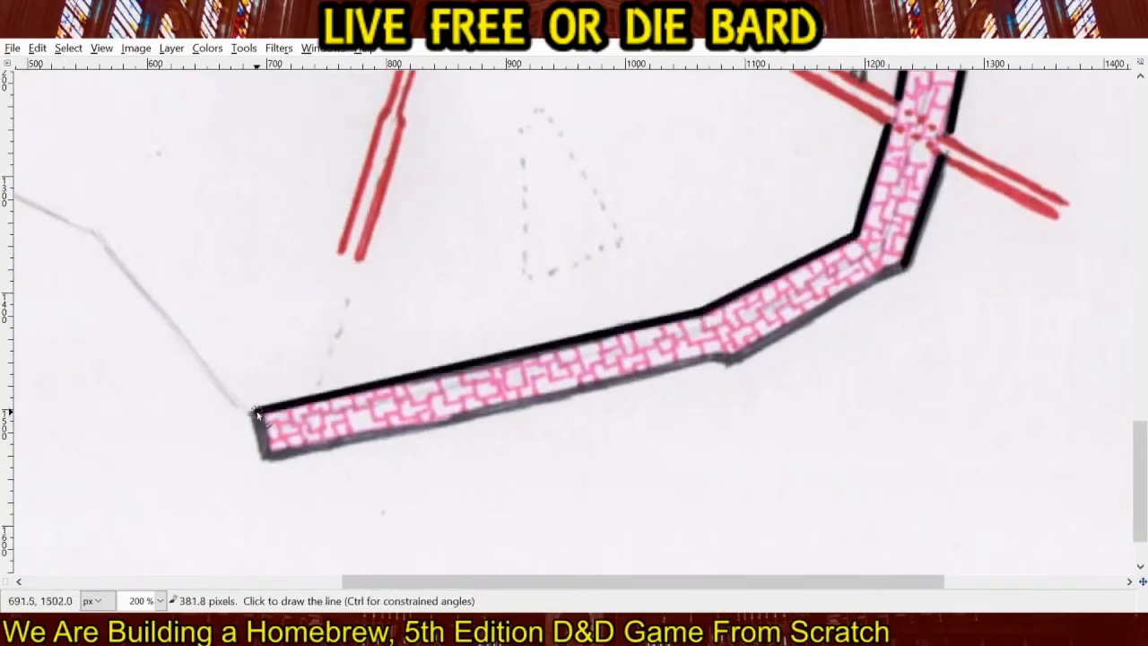
# Outline the wall's southwest end and the outer edge of the southern segments in black, and close the gaps at the red passage.
pyautogui.keyDown('shift'); pyautogui.click(265, 460); pyautogui.keyUp('shift')
pyautogui.keyDown('shift'); pyautogui.click(725, 363); pyautogui.keyUp('shift')
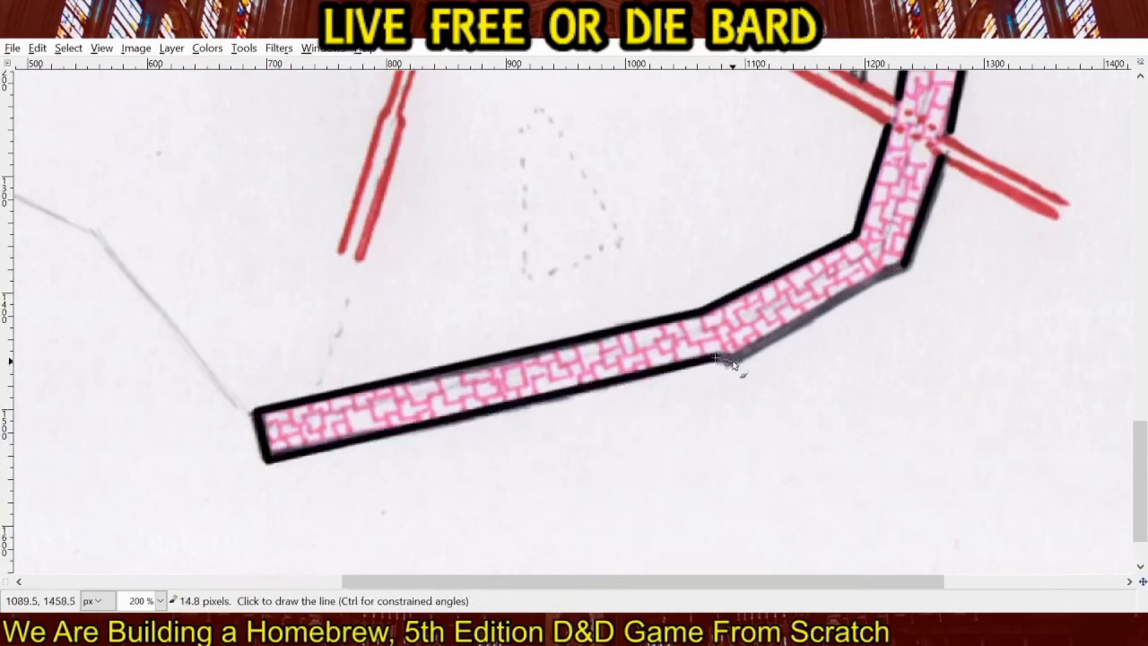
pyautogui.keyDown('shift'); pyautogui.click(902, 269); pyautogui.keyUp('shift')
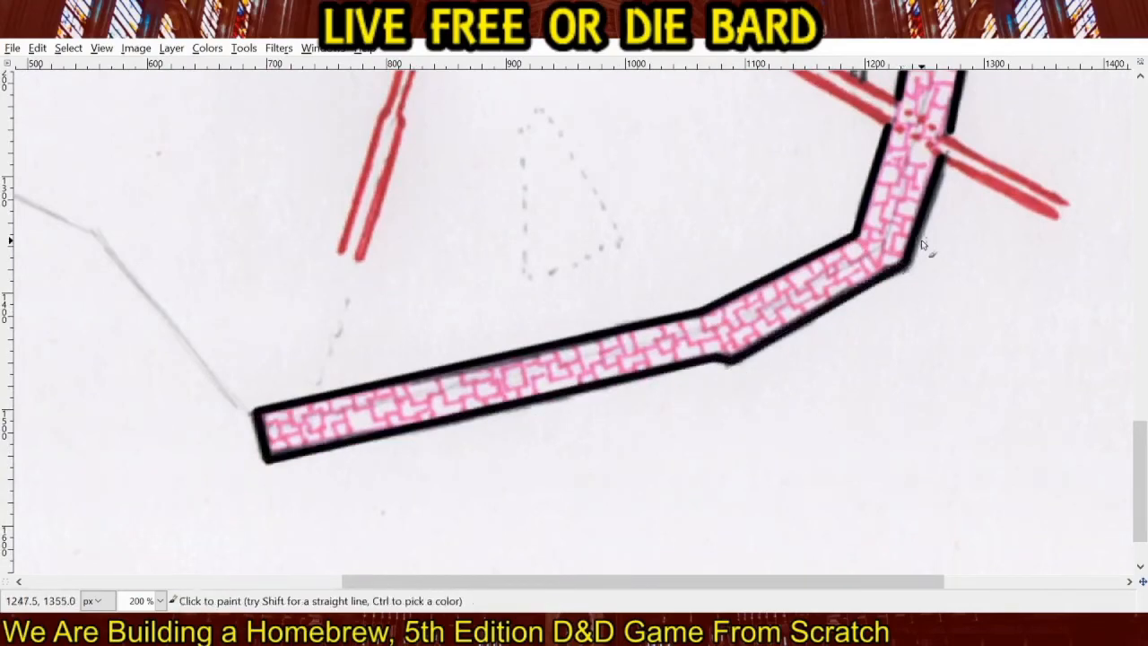
pyautogui.moveTo(901, 269)
pyautogui.mouseDown()
pyautogui.moveTo(569, 382)
pyautogui.moveTo(564, 420)
pyautogui.mouseUp()
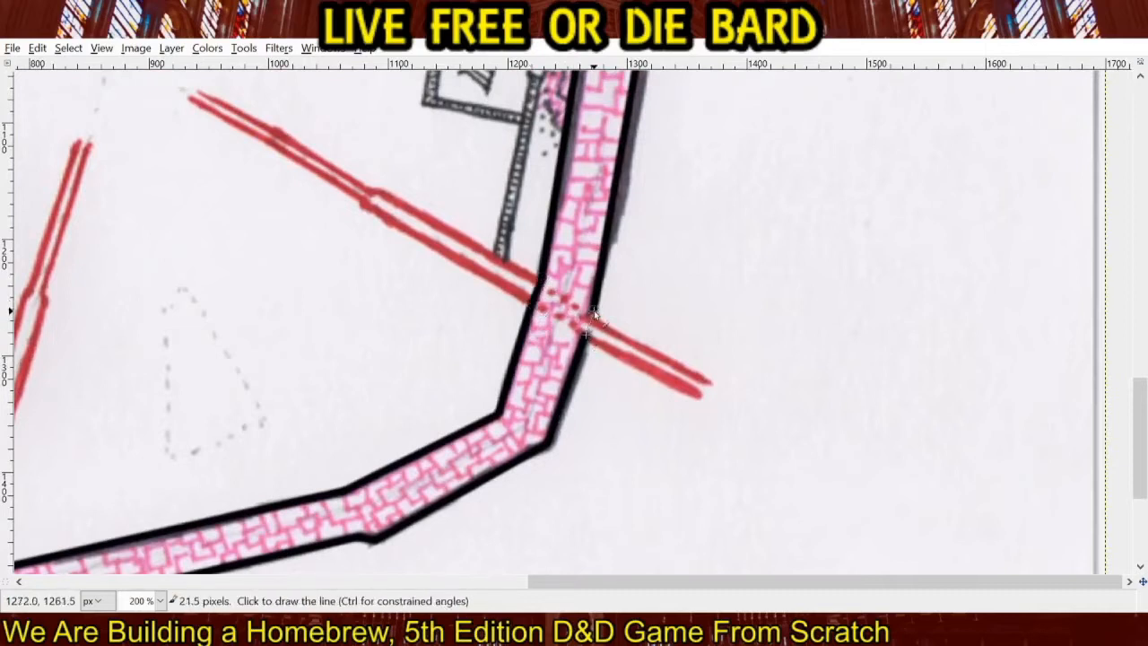
# Place a horizontal guide across the lower part of the map with the Measure tool.
pyautogui.keyDown('ctrl'); pyautogui.click(390, 201); pyautogui.keyUp('ctrl')
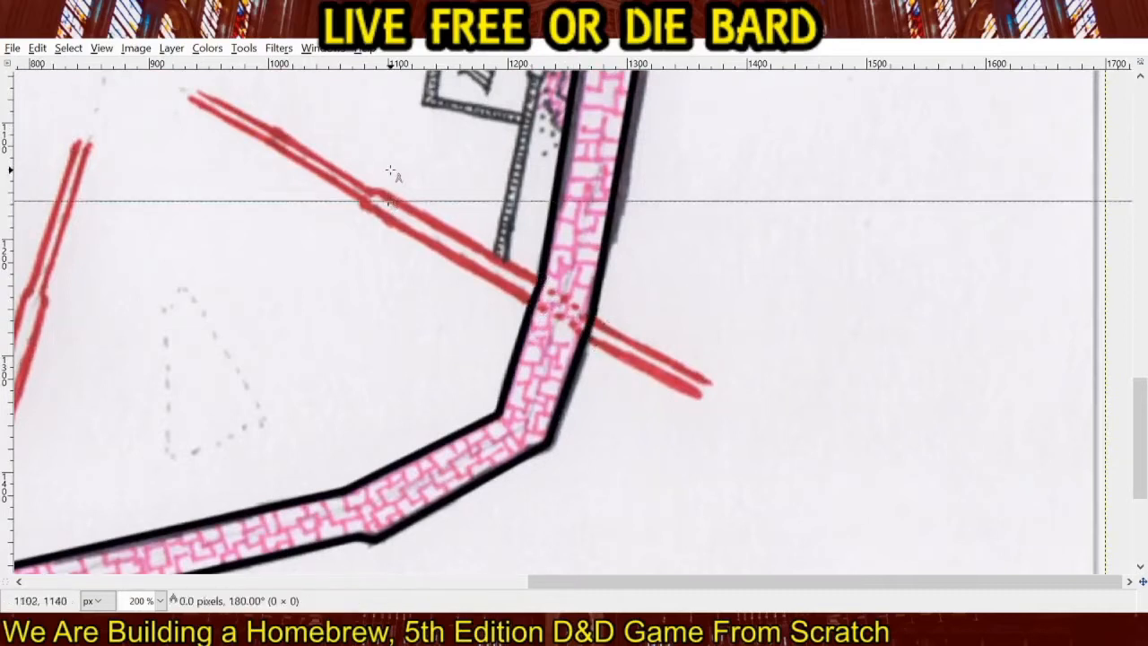
pyautogui.scroll(-4, 105, 163)
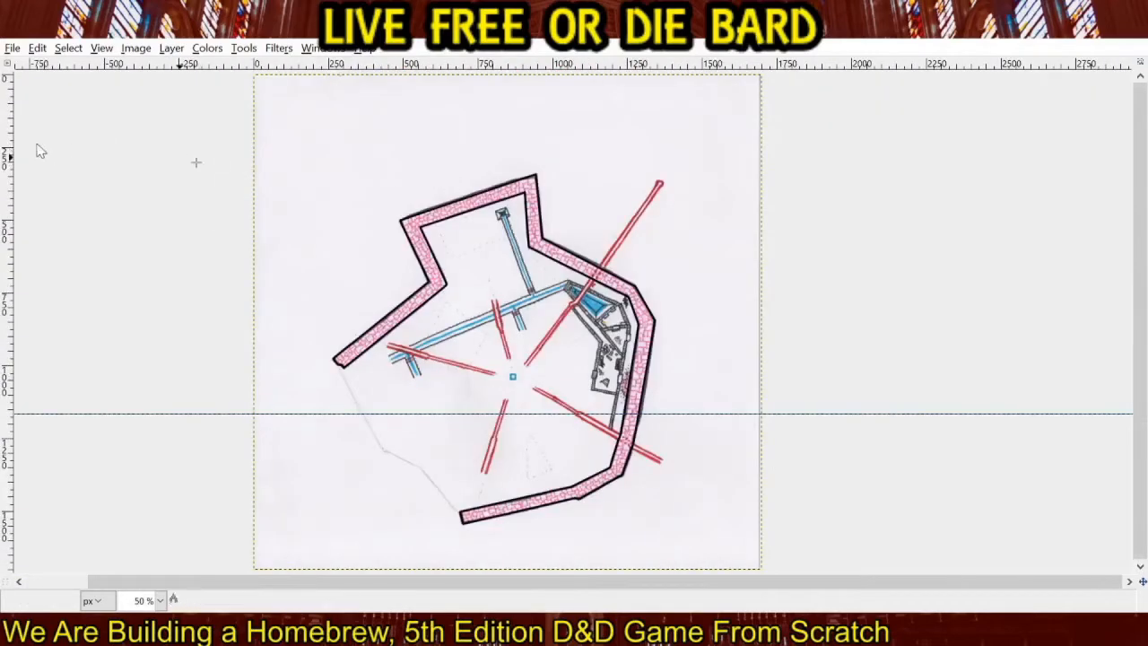
pyautogui.press('r')
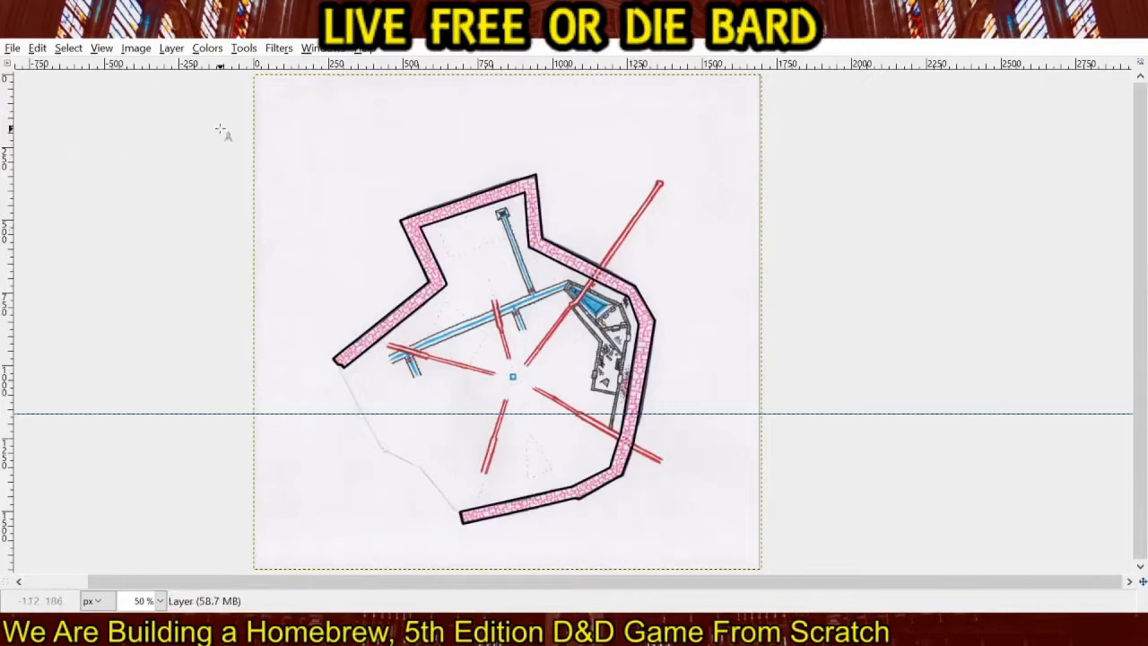
pyautogui.click(226, 157)
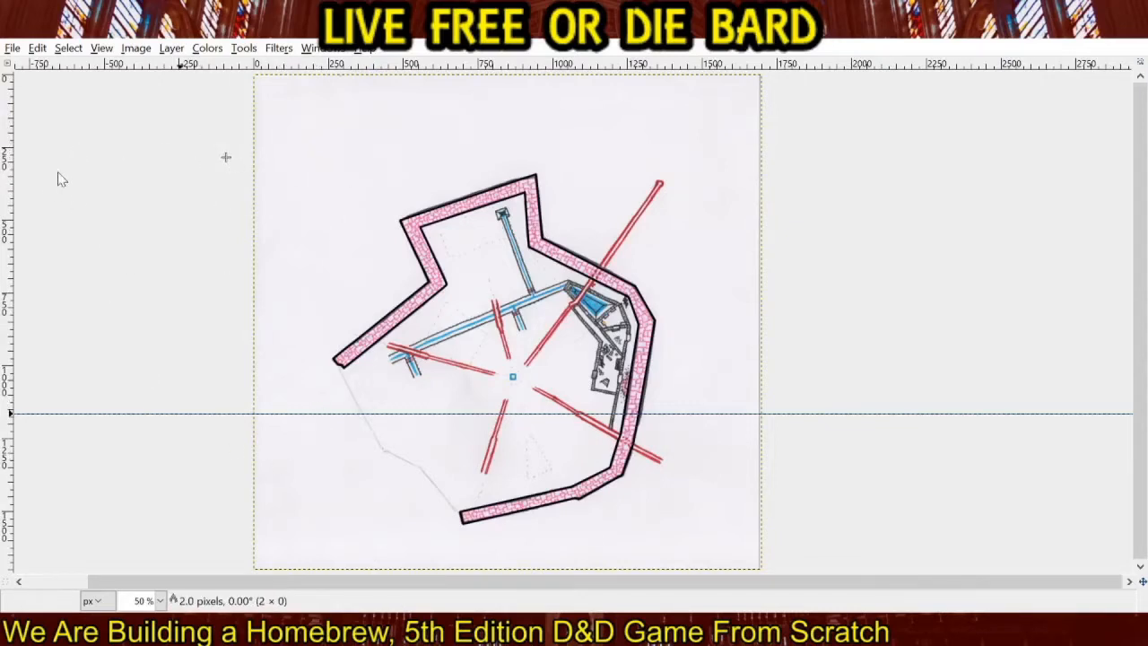
pyautogui.click(126, 186)
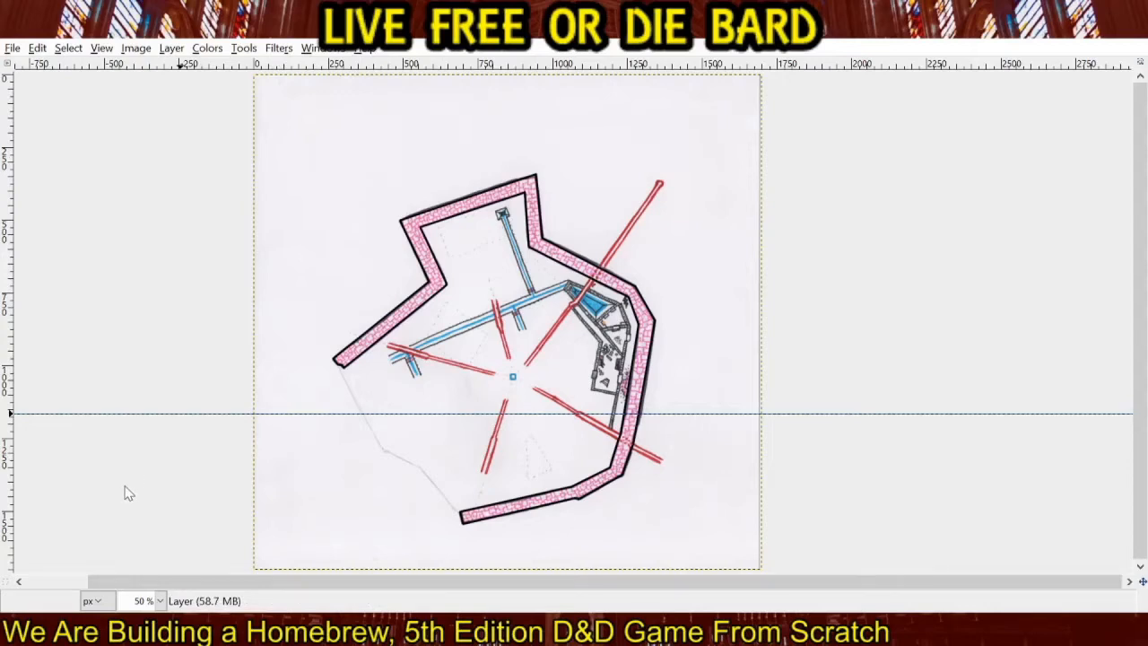
# Fill the inside of the black wall outline with light pink, and hide that layer to expose the scanned brickwork.
pyautogui.click(395, 327)
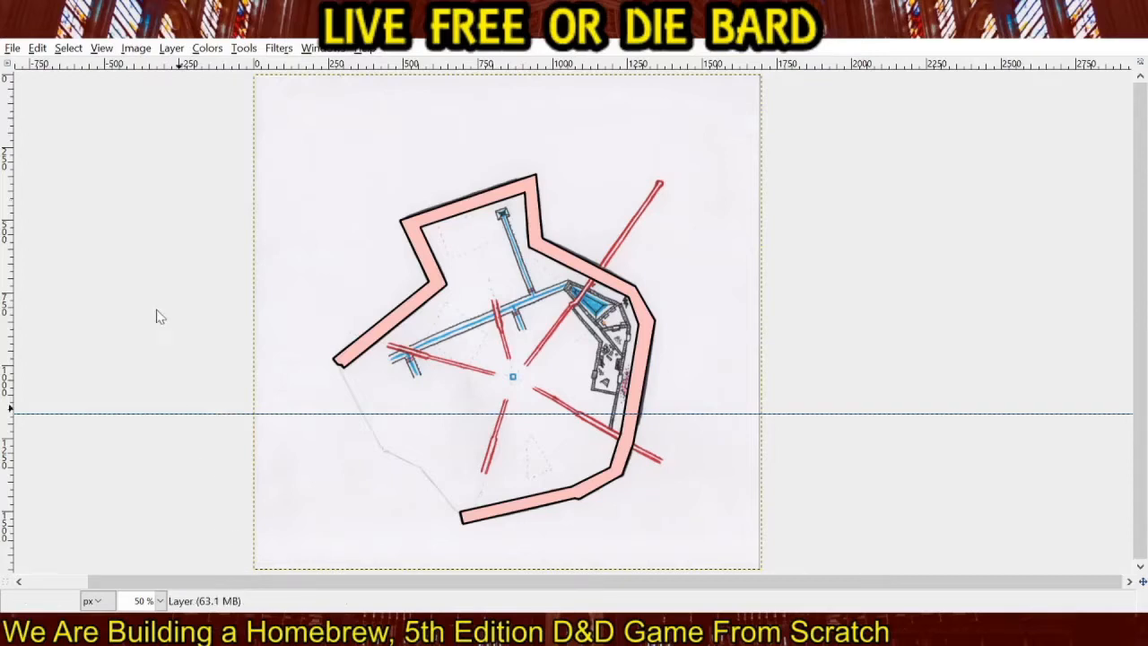
pyautogui.hotkey('ctrl', 'z')
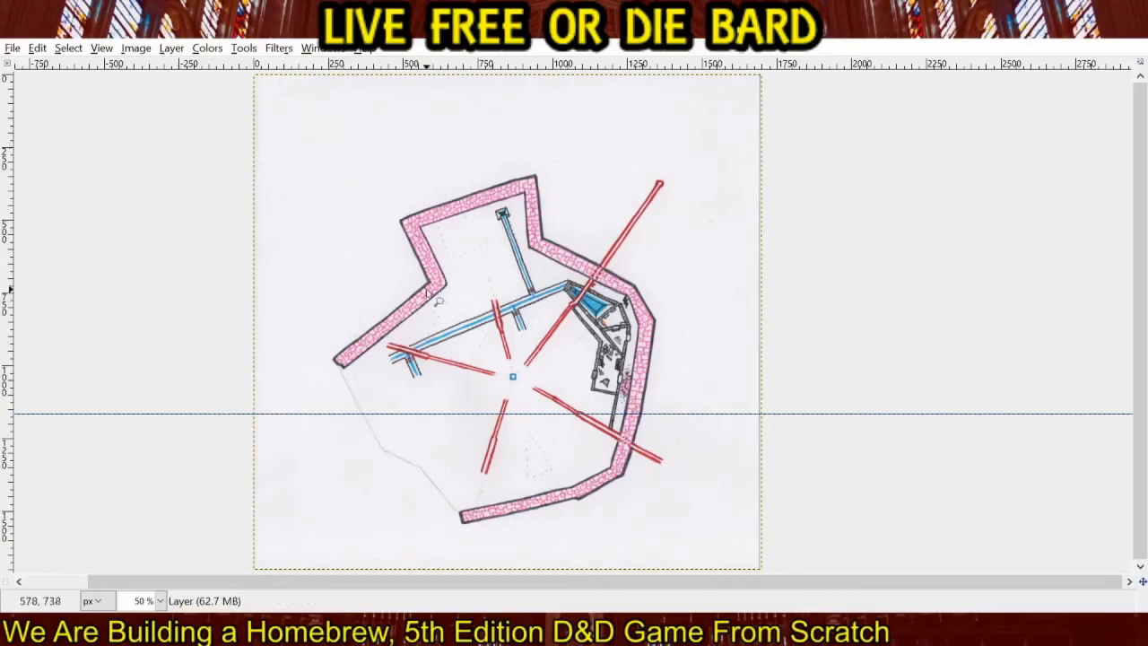
# Try to select the whole wall area, copy it and paste it over the pink-filled wall.
pyautogui.scroll(1, 484, 308)
pyautogui.moveTo(486, 309); pyautogui.dragTo(429, 280)
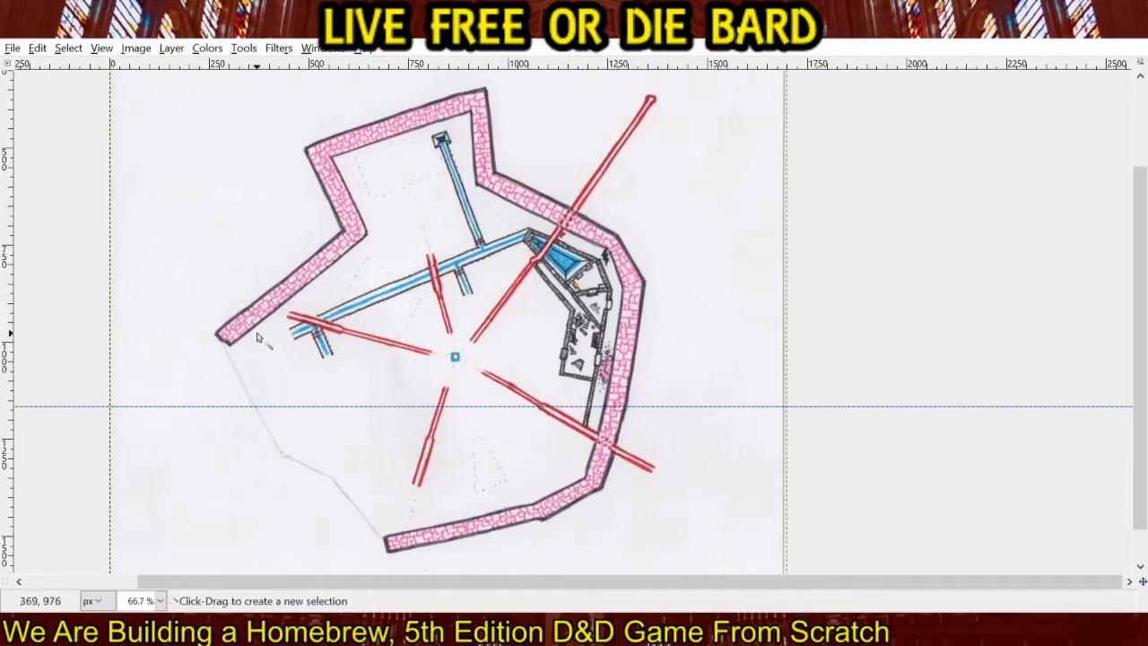
pyautogui.click(270, 310)
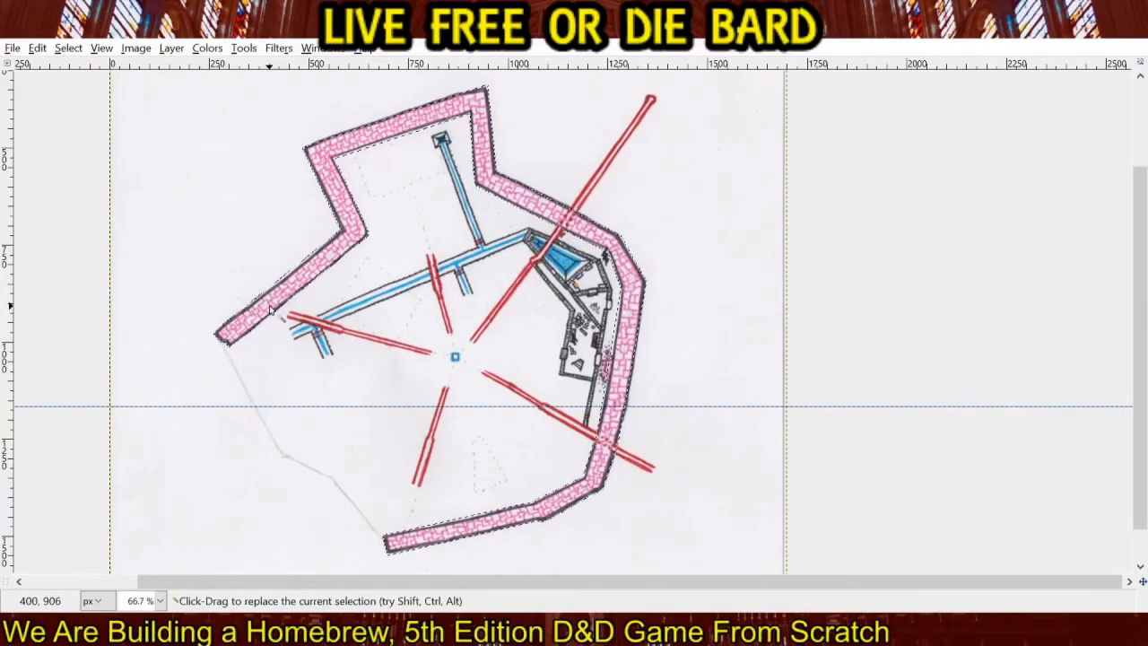
pyautogui.hotkey('ctrl', 'c')
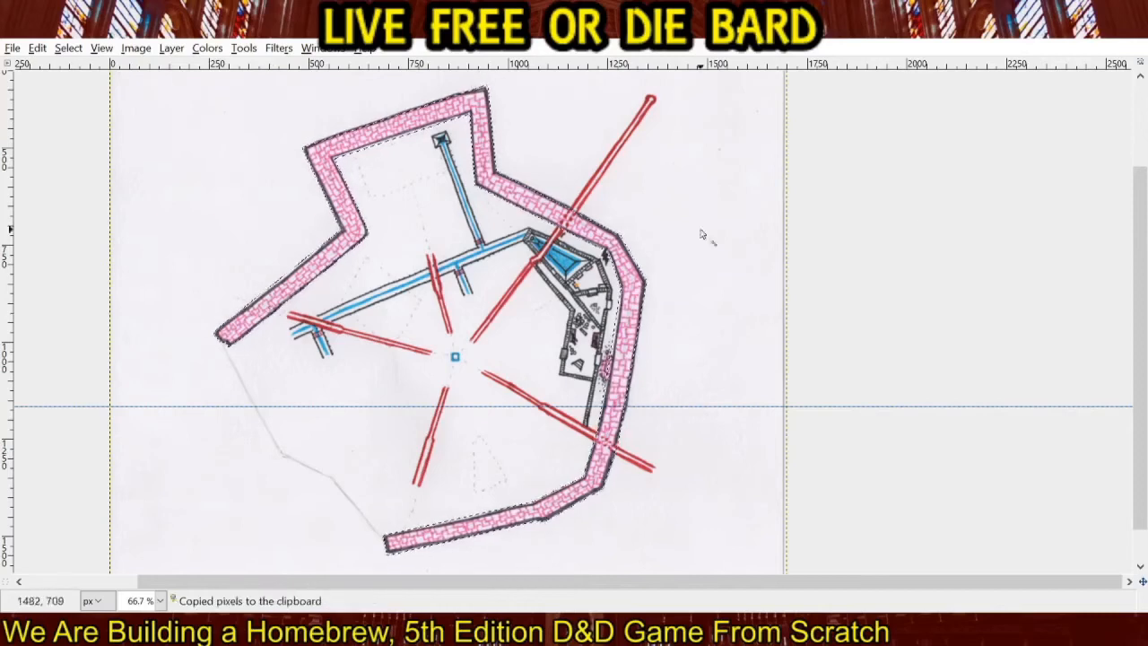
pyautogui.click(994, 157)
pyautogui.click(37, 48)
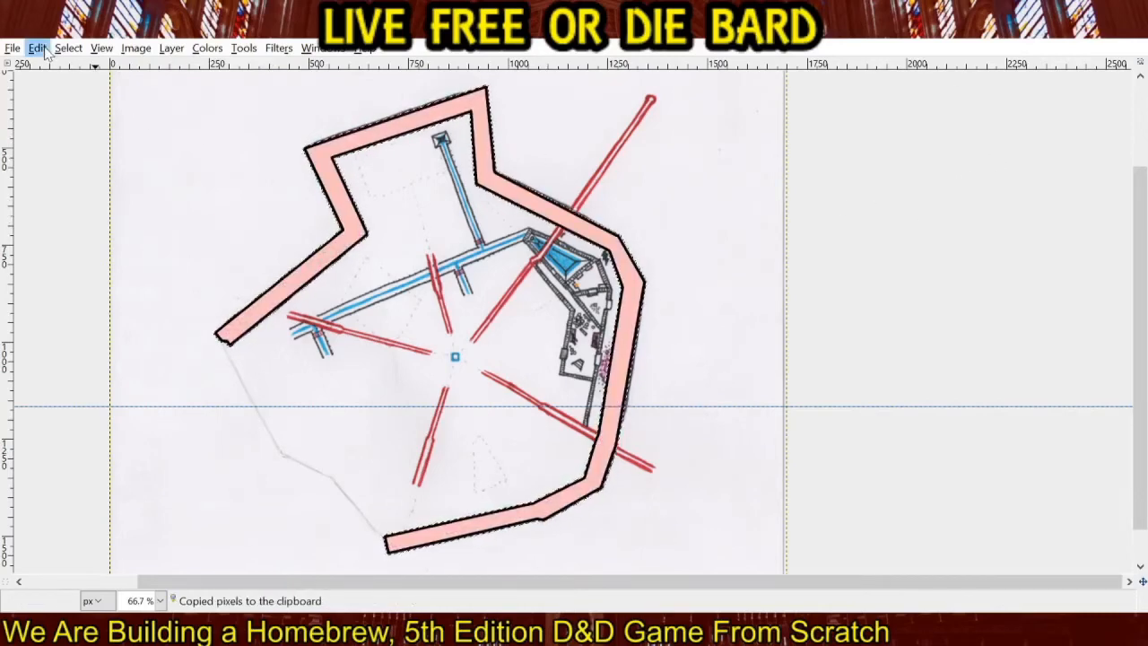
pyautogui.click(65, 187)
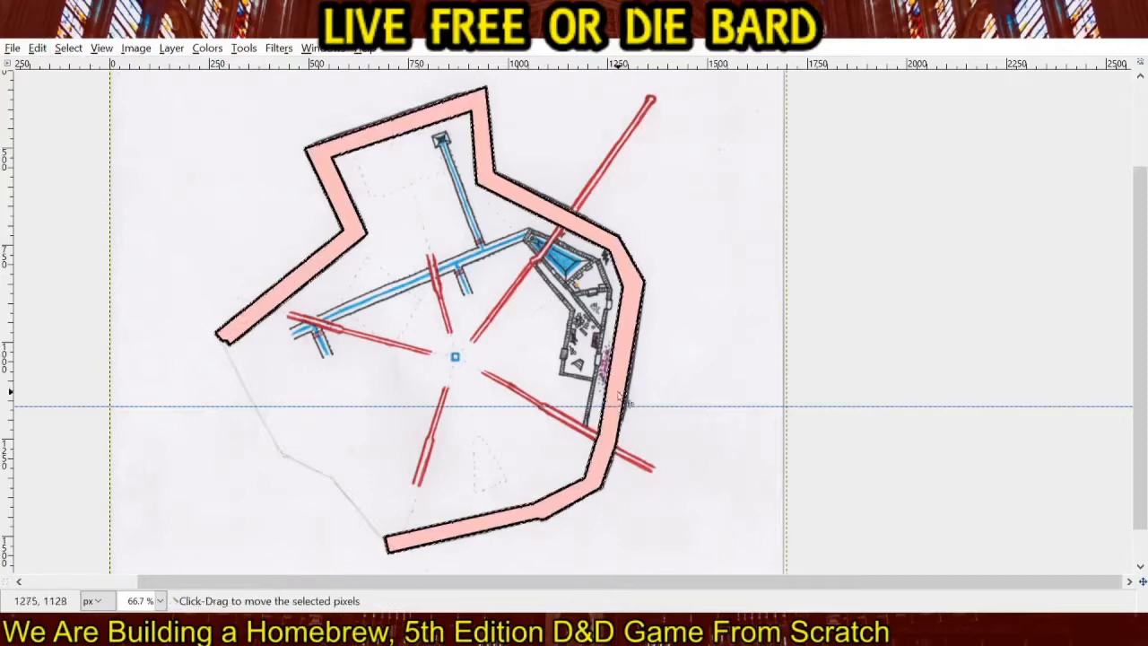
# Remove the pasted wall copy and clear the wall selection.
pyautogui.scroll(-1, 507, 350)
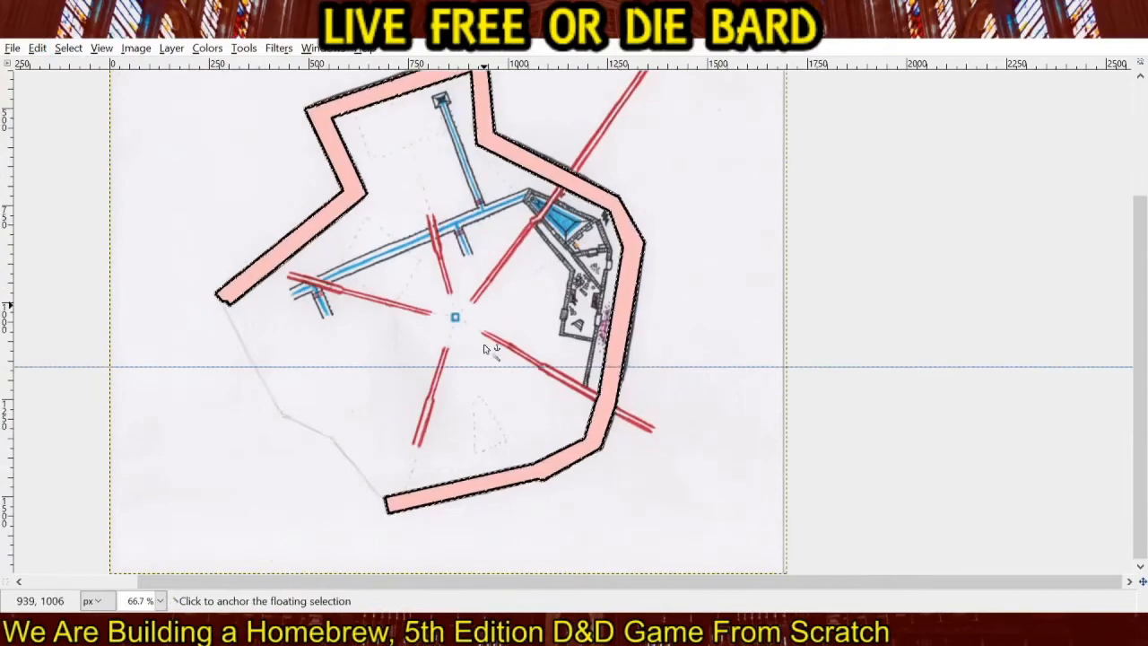
pyautogui.scroll(3, 485, 350)
pyautogui.scroll(-3, 485, 350)
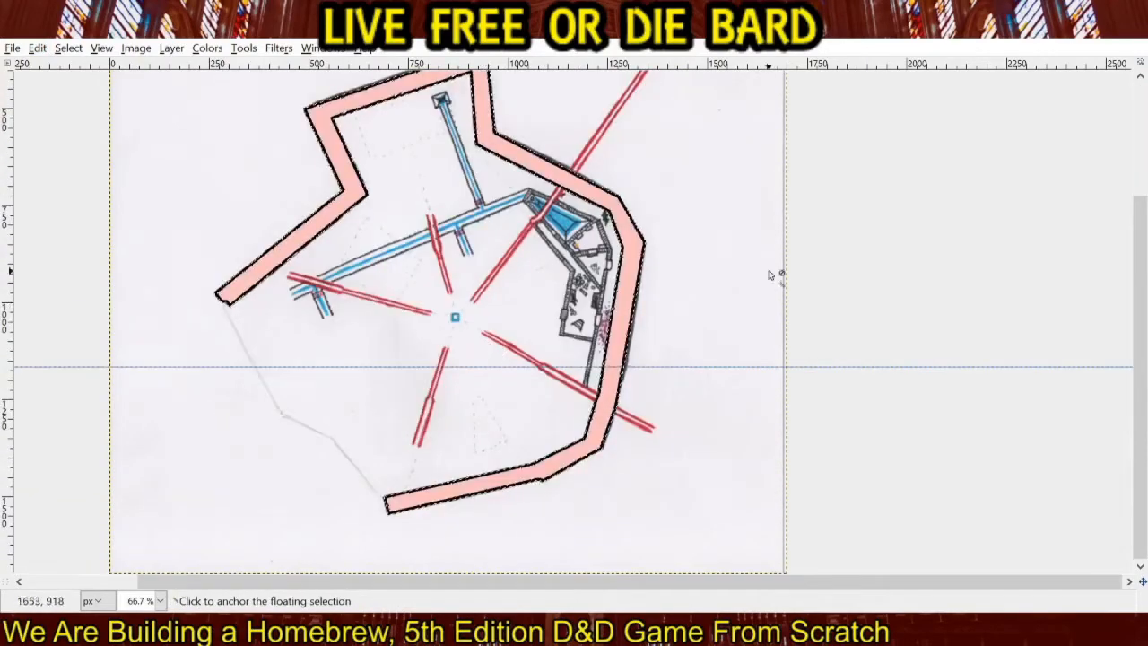
pyautogui.click(1070, 193)
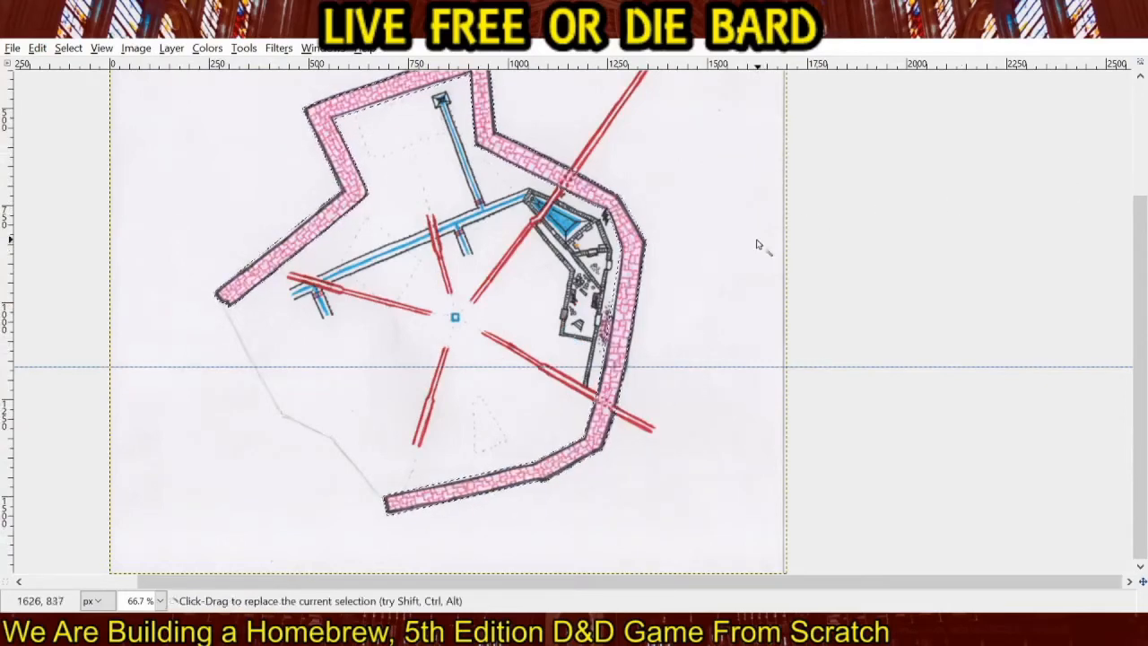
pyautogui.hotkey('ctrl', 'c')
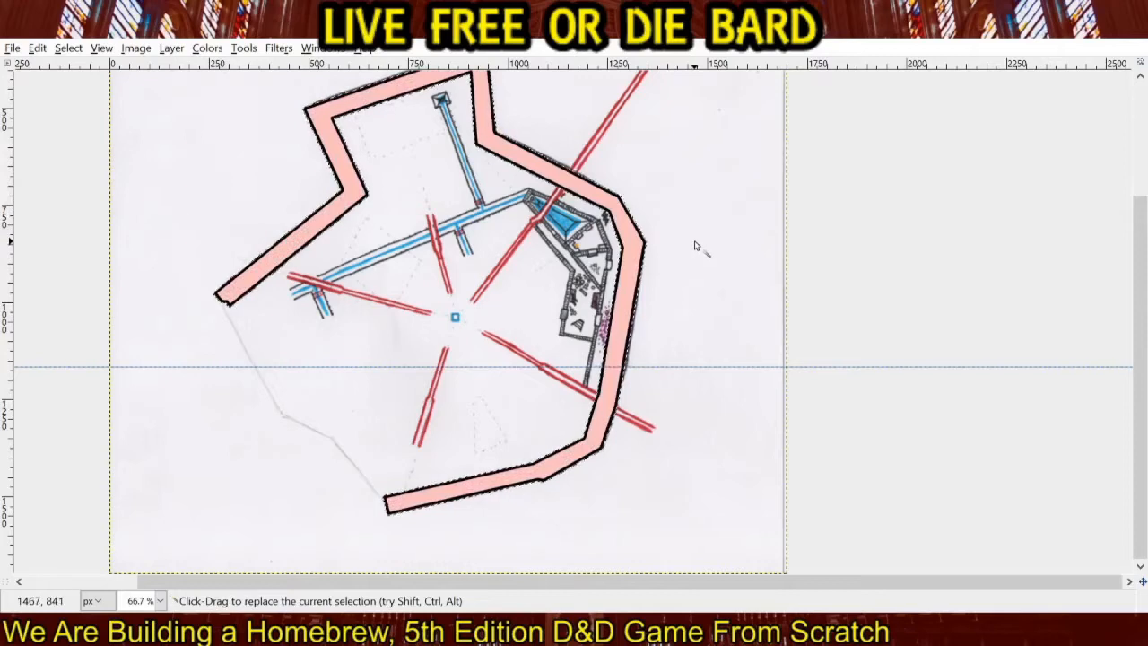
pyautogui.hotkey('ctrl', 'z')
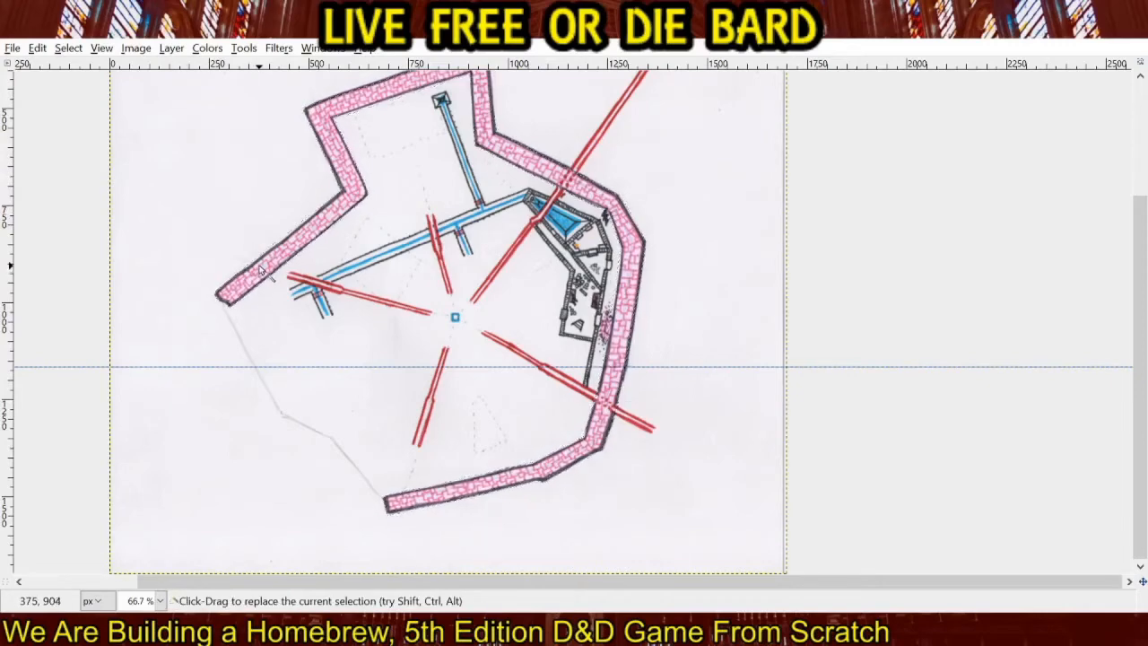
# Select the pink brickwork on the scanned map, copy it and paste it into the pink-filled wall layer.
pyautogui.click(260, 268)
pyautogui.hotkey('ctrl', 'c')
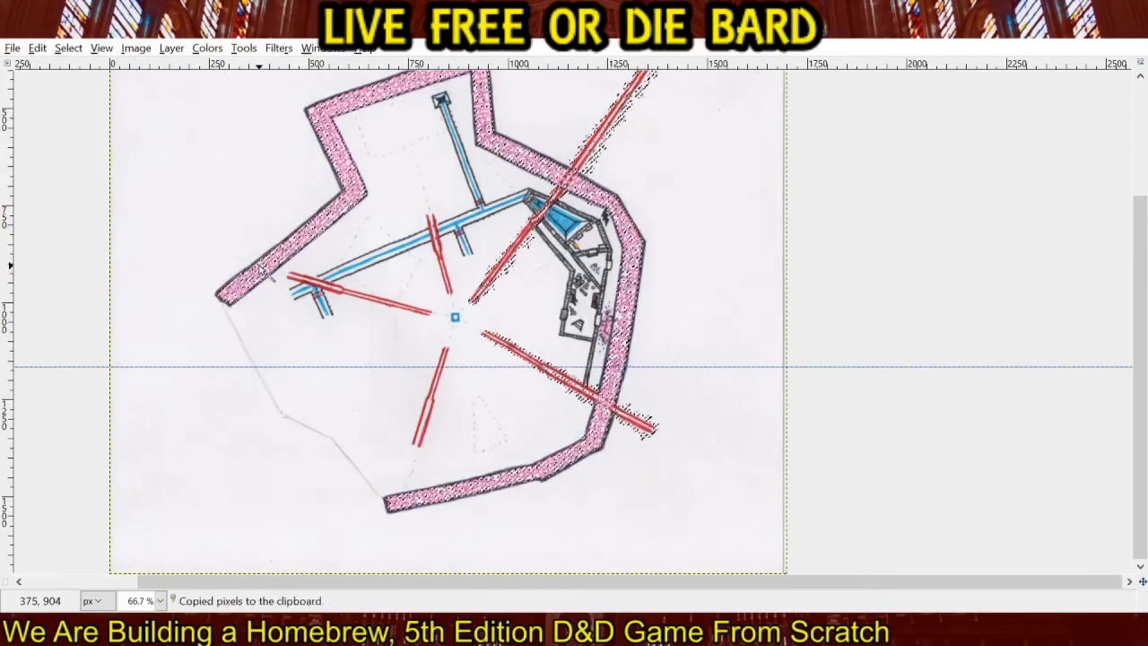
pyautogui.click(992, 158)
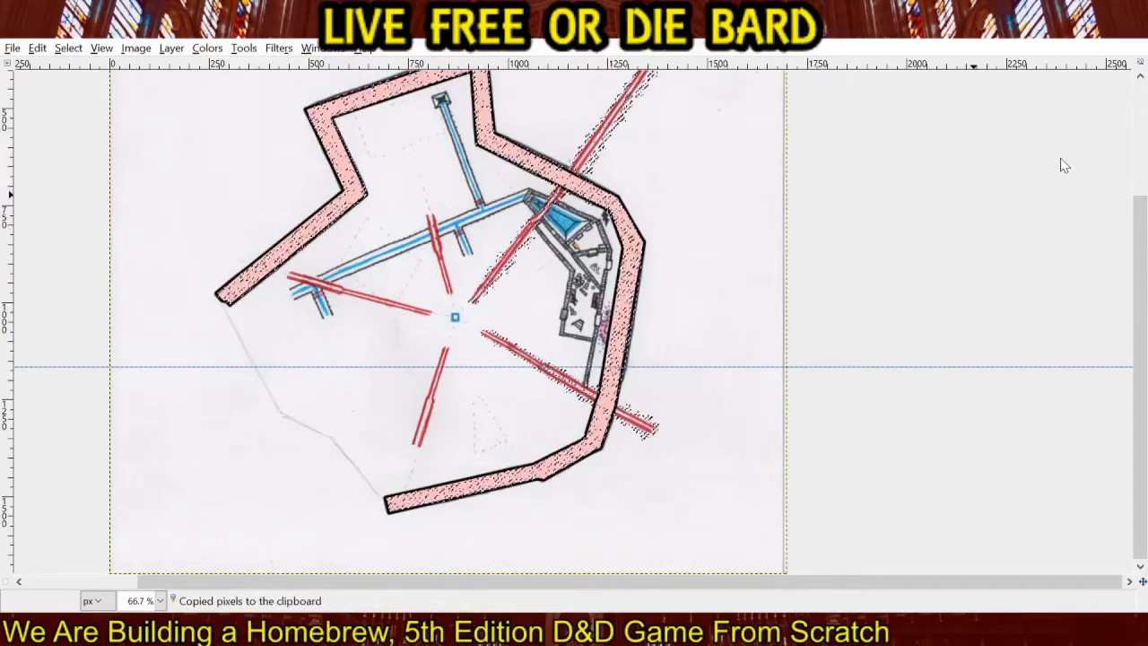
pyautogui.hotkey('ctrl', 'v')
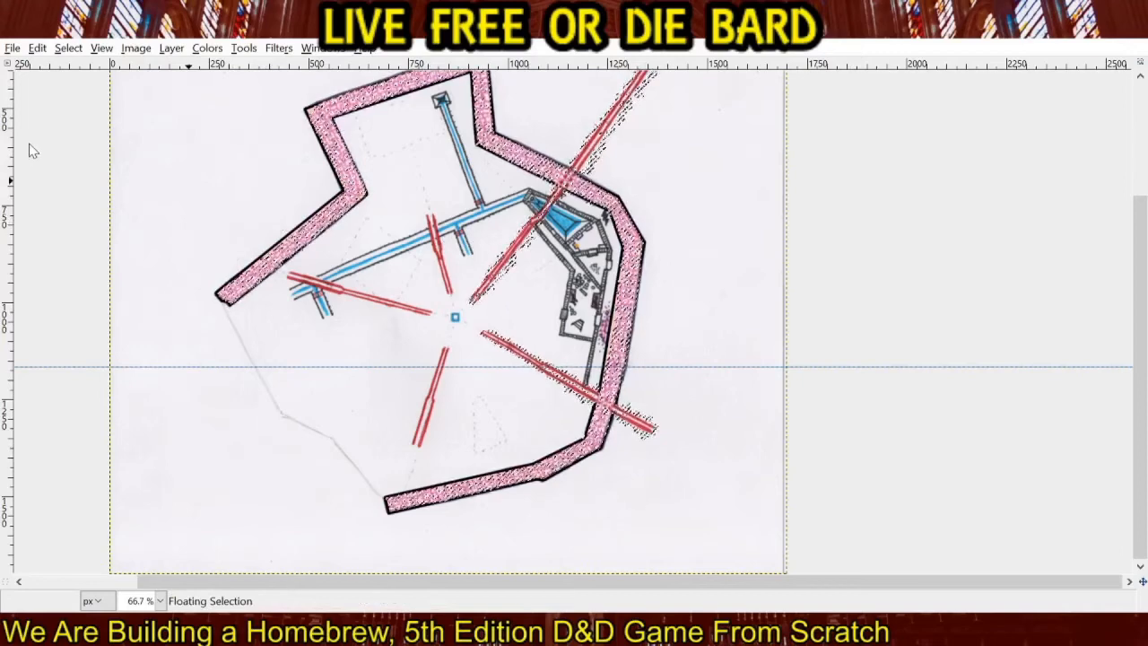
pyautogui.click(257, 169)
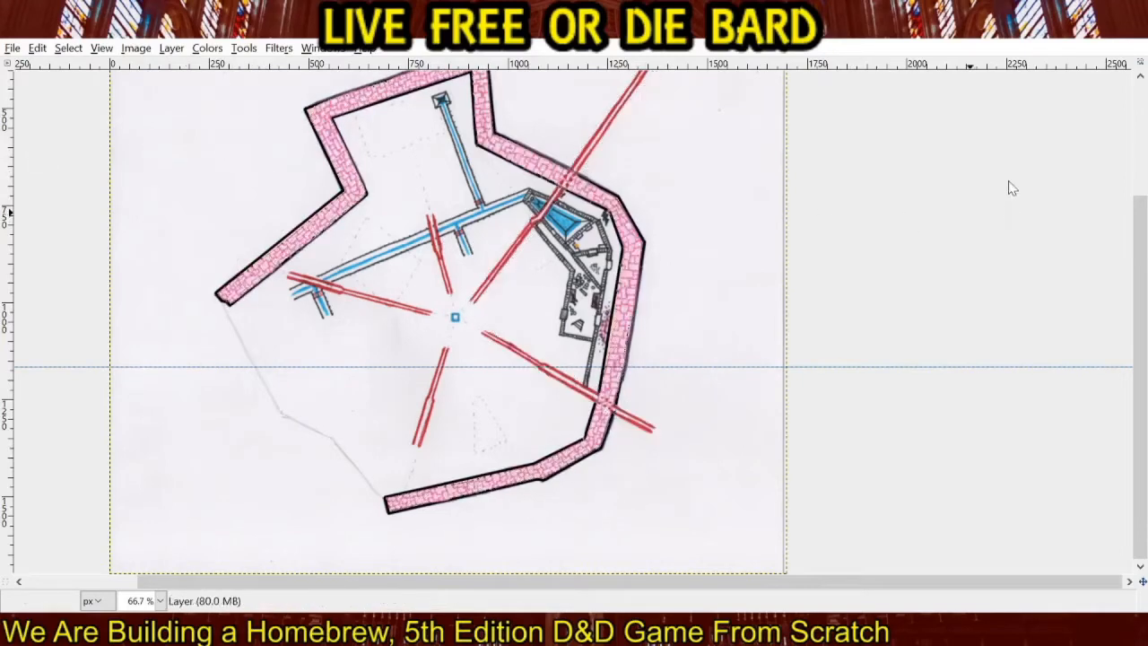
# Hide the scanned map and erase the southeastern red passage and the inner part of the northeastern one from the wall layer.
pyautogui.click(998, 186)
pyautogui.click(998, 185)
pyautogui.click(51, 184)
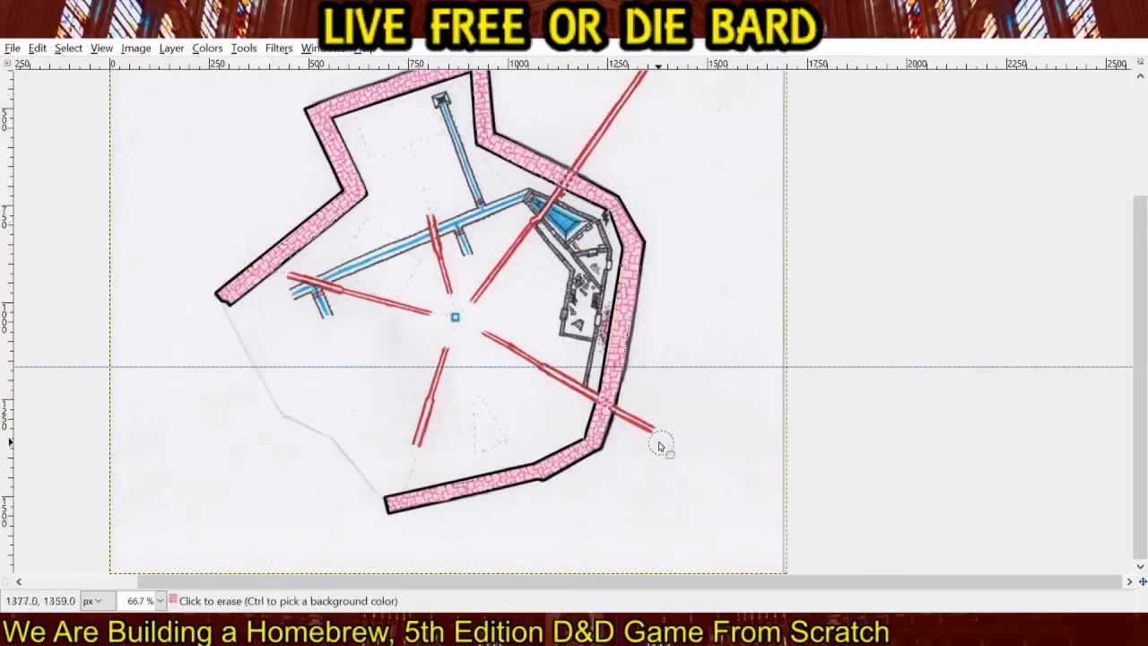
pyautogui.click(994, 188)
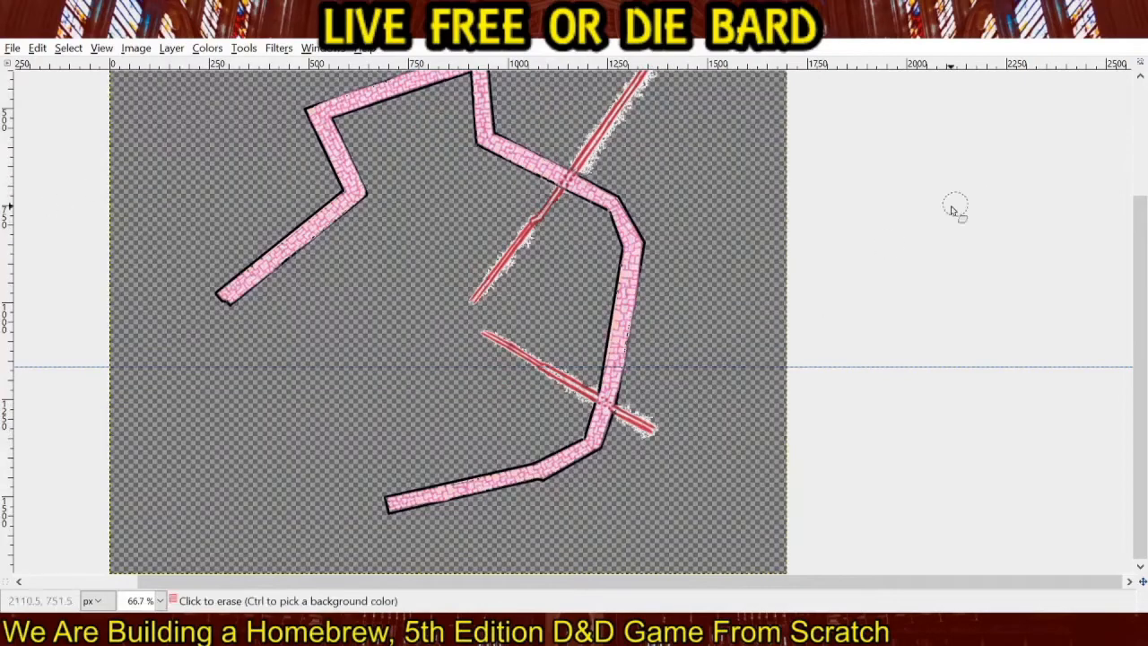
pyautogui.moveTo(657, 411)
pyautogui.mouseDown()
pyautogui.moveTo(653, 439)
pyautogui.moveTo(640, 412)
pyautogui.moveTo(589, 385)
pyautogui.moveTo(585, 397)
pyautogui.moveTo(576, 379)
pyautogui.moveTo(560, 386)
pyautogui.moveTo(553, 363)
pyautogui.moveTo(486, 337)
pyautogui.mouseUp()
pyautogui.moveTo(489, 277)
pyautogui.mouseDown()
pyautogui.moveTo(517, 268)
pyautogui.moveTo(540, 233)
pyautogui.mouseUp()
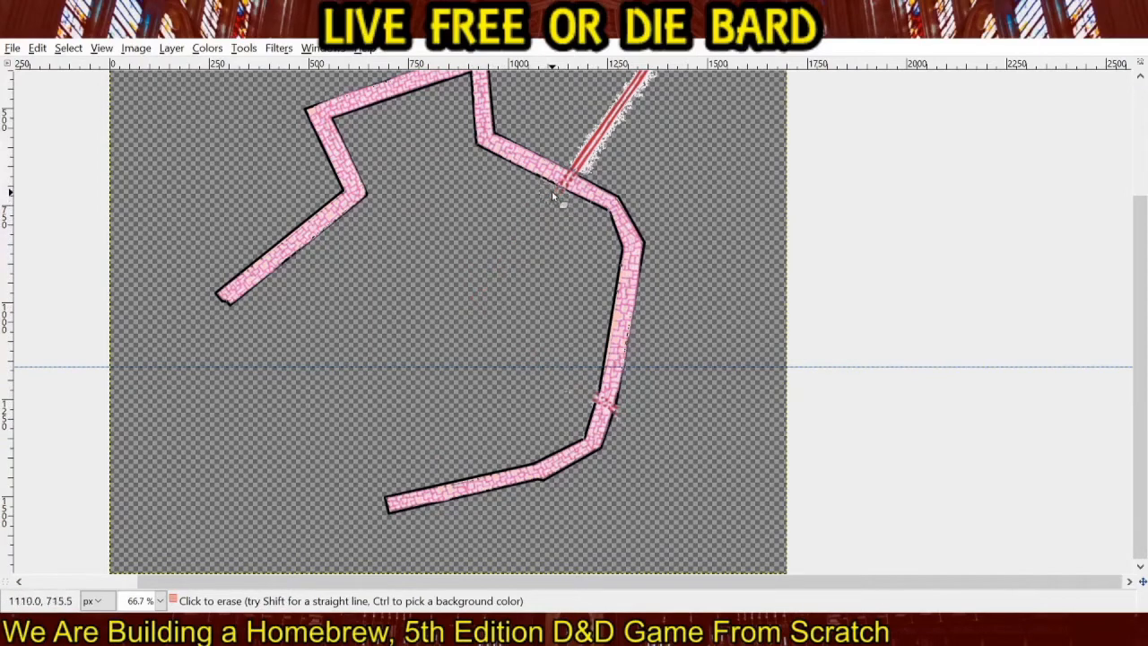
# Erase the part of the northeastern red passage outside the wall, and compare the wall with the scanned map.
pyautogui.scroll(4, 661, 218)
pyautogui.hscroll(2, 661, 218)
pyautogui.moveTo(527, 327)
pyautogui.mouseDown()
pyautogui.moveTo(542, 271)
pyautogui.moveTo(585, 270)
pyautogui.moveTo(602, 241)
pyautogui.mouseUp()
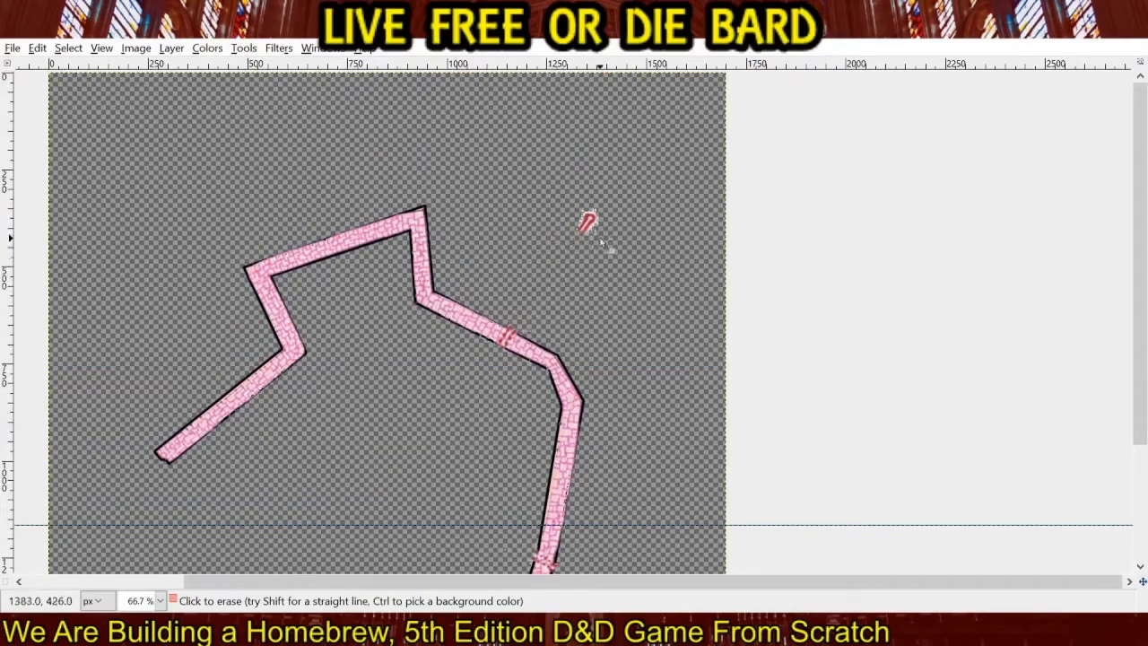
pyautogui.click(998, 188)
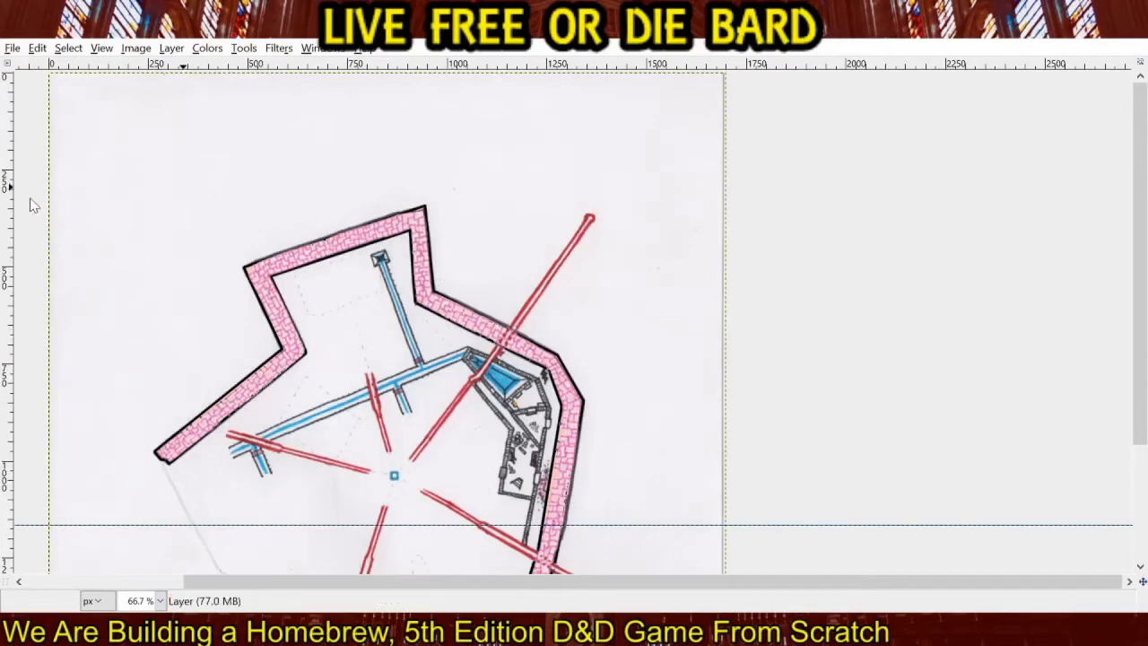
pyautogui.moveTo(401, 336); pyautogui.dragTo(527, 235)
pyautogui.click(997, 186)
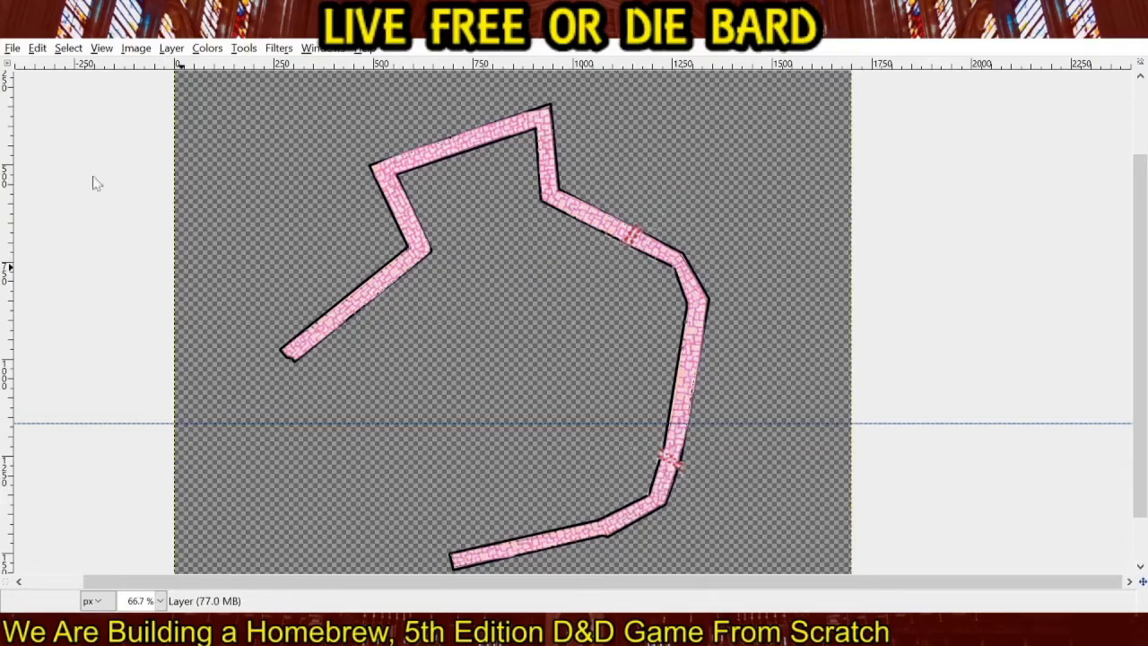
# Retrace the wall's outer edge with straight black lines from the western end around to the northern peak.
pyautogui.scroll(1, 291, 348)
pyautogui.moveTo(346, 259); pyautogui.dragTo(297, 341)
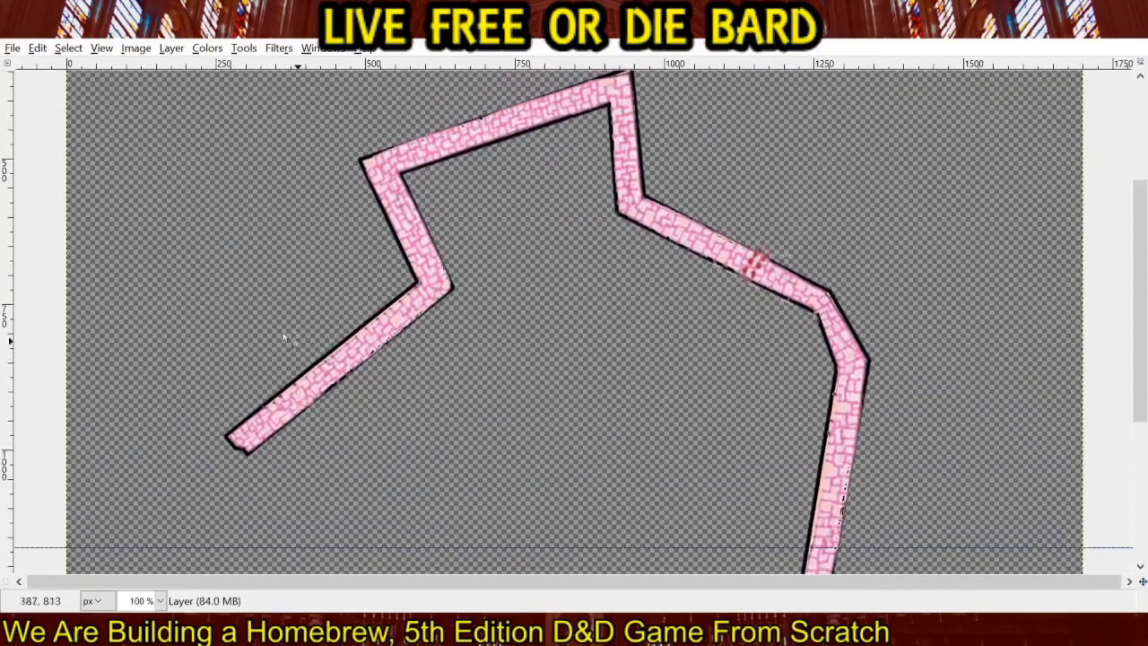
pyautogui.click(34, 207)
pyautogui.click(227, 440)
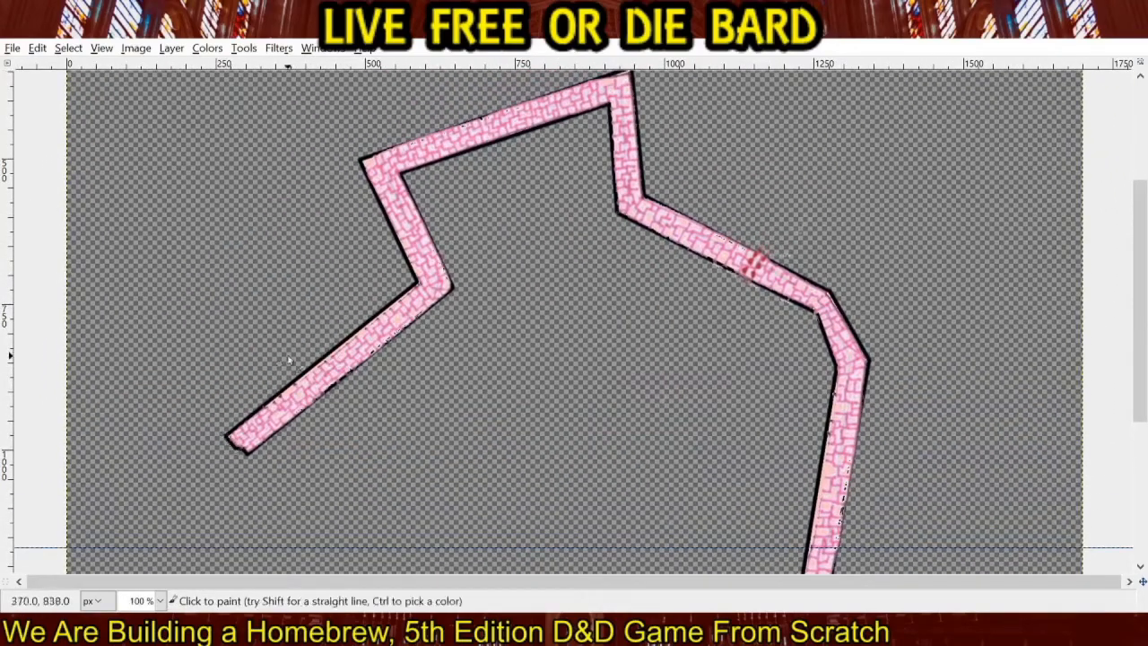
pyautogui.keyDown('shift'); pyautogui.click(418, 281); pyautogui.keyUp('shift')
pyautogui.keyDown('shift'); pyautogui.click(360, 163); pyautogui.keyUp('shift')
pyautogui.moveTo(495, 185); pyautogui.dragTo(454, 292)
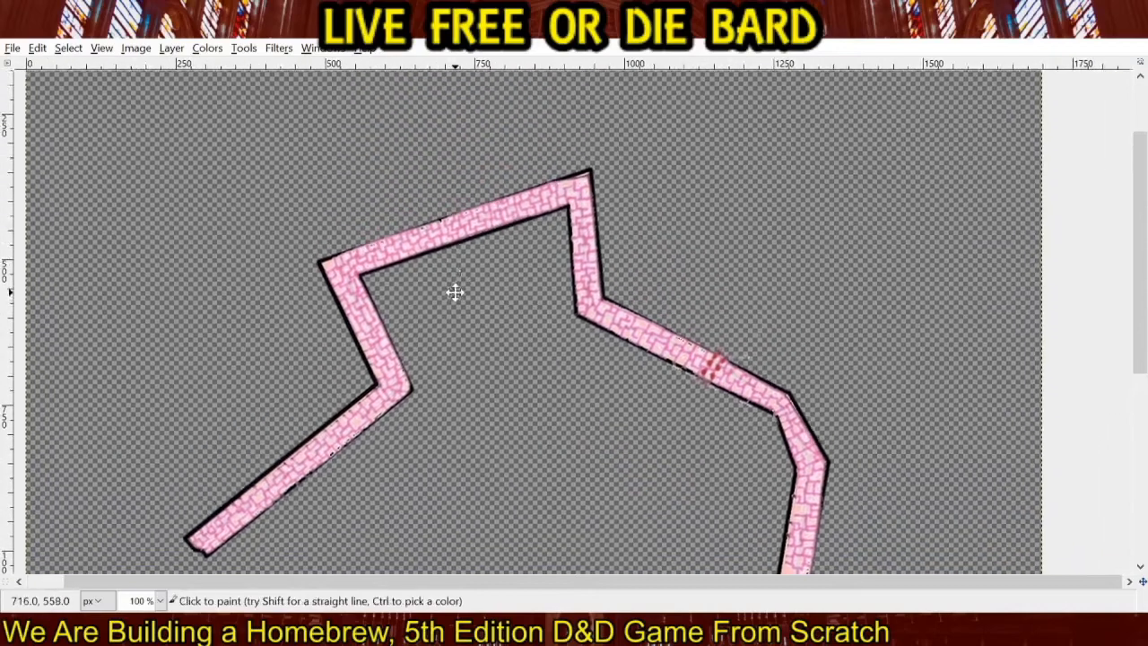
pyautogui.keyDown('shift'); pyautogui.click(591, 171); pyautogui.keyUp('shift')
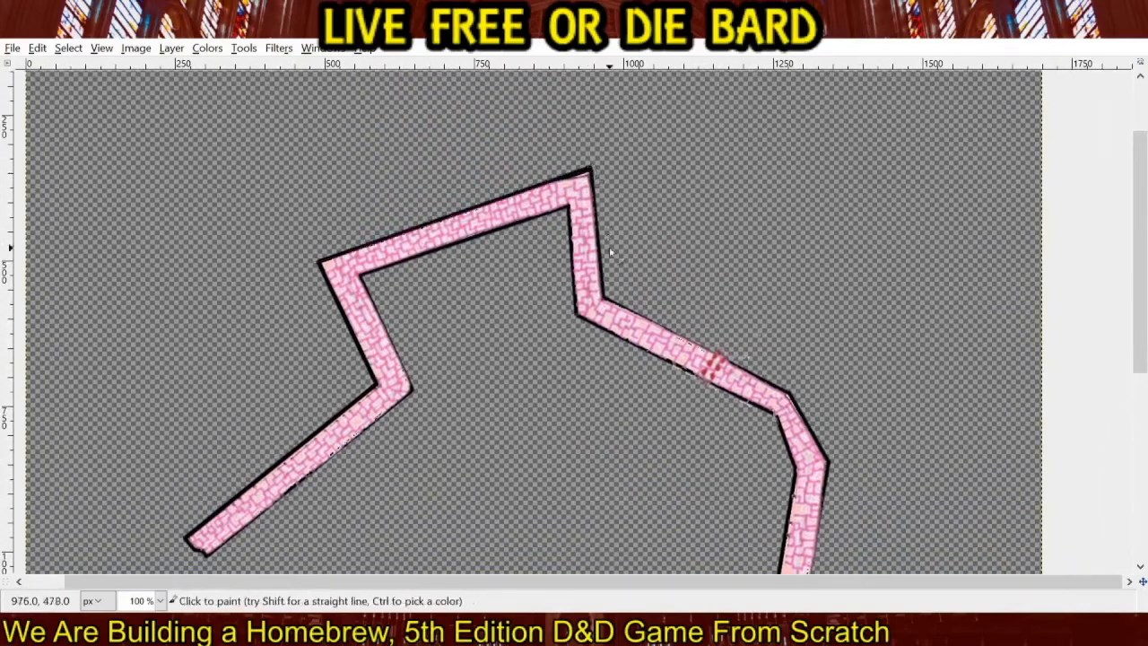
# Retrace the wall's outer edge in black from the northern peak along the northeastern segments to the eastern corner.
pyautogui.keyDown('shift'); pyautogui.click(603, 302); pyautogui.keyUp('shift')
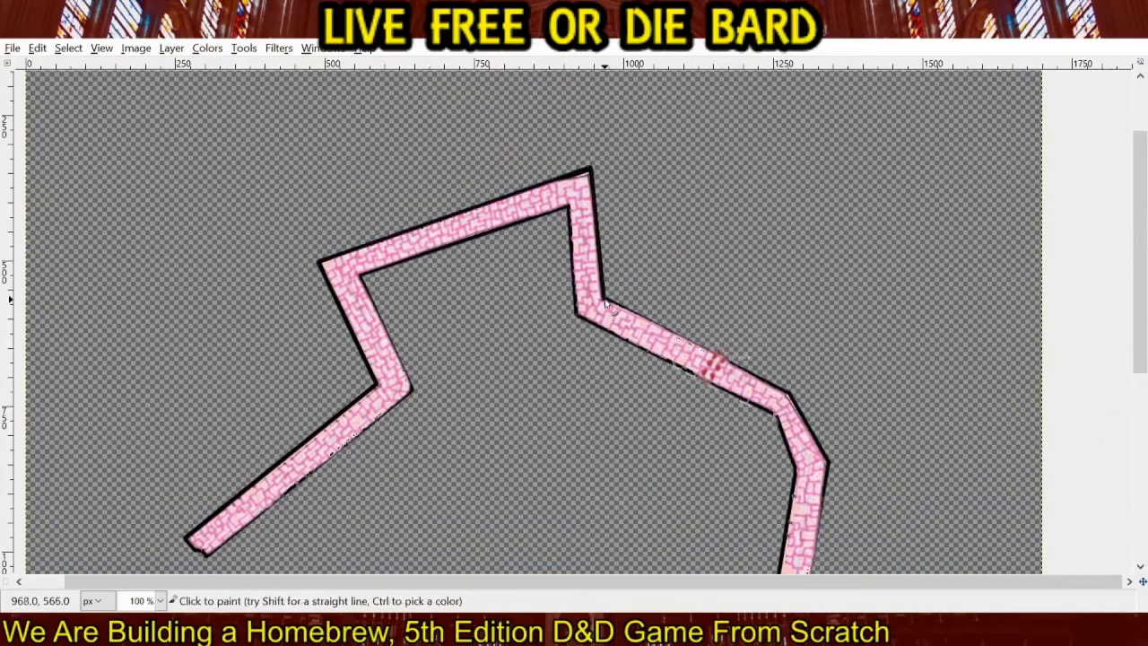
pyautogui.keyDown('shift'); pyautogui.click(790, 398); pyautogui.keyUp('shift')
pyautogui.moveTo(791, 398); pyautogui.dragTo(686, 249)
pyautogui.keyDown('shift'); pyautogui.click(725, 313); pyautogui.keyUp('shift')
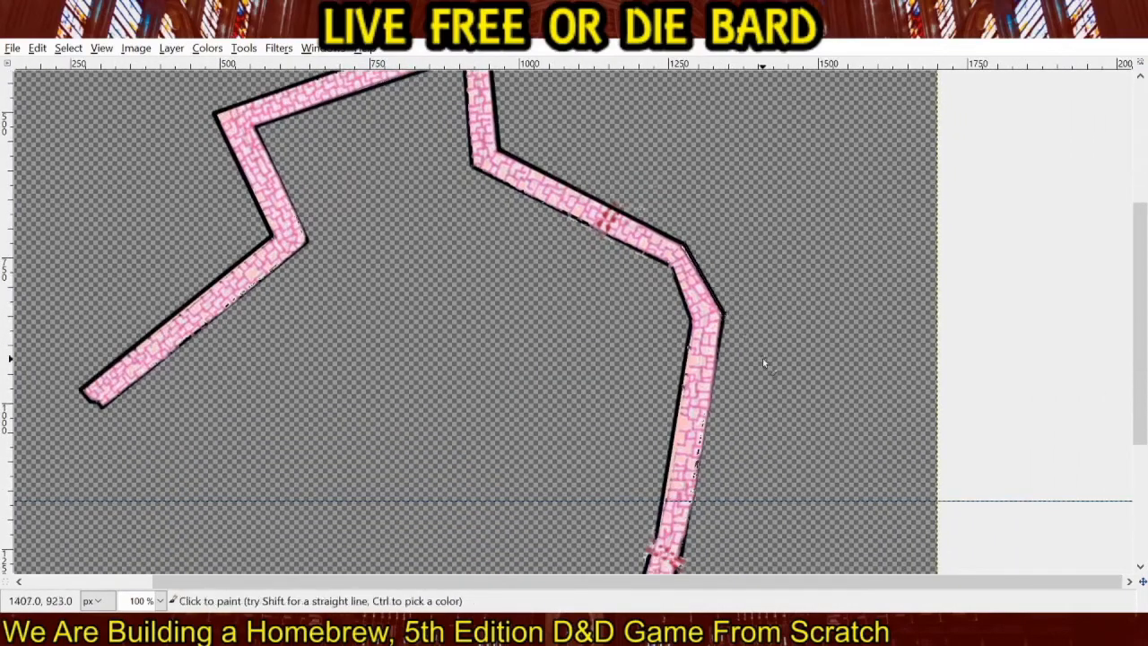
# Retrace the outer edge in black down the eastern side and along the southern segments, closing off the southwest end.
pyautogui.moveTo(762, 358); pyautogui.dragTo(748, 199)
pyautogui.keyDown('shift'); pyautogui.click(666, 397); pyautogui.keyUp('shift')
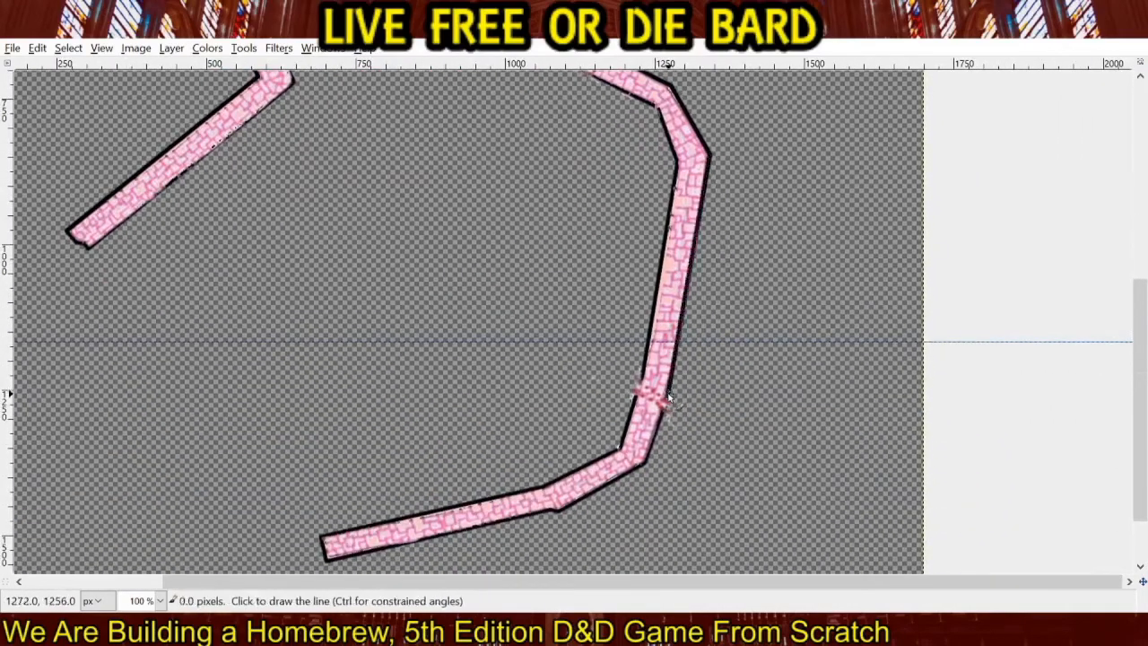
pyautogui.keyDown('shift'); pyautogui.click(645, 467); pyautogui.keyUp('shift')
pyautogui.keyDown('shift'); pyautogui.click(555, 509); pyautogui.keyUp('shift')
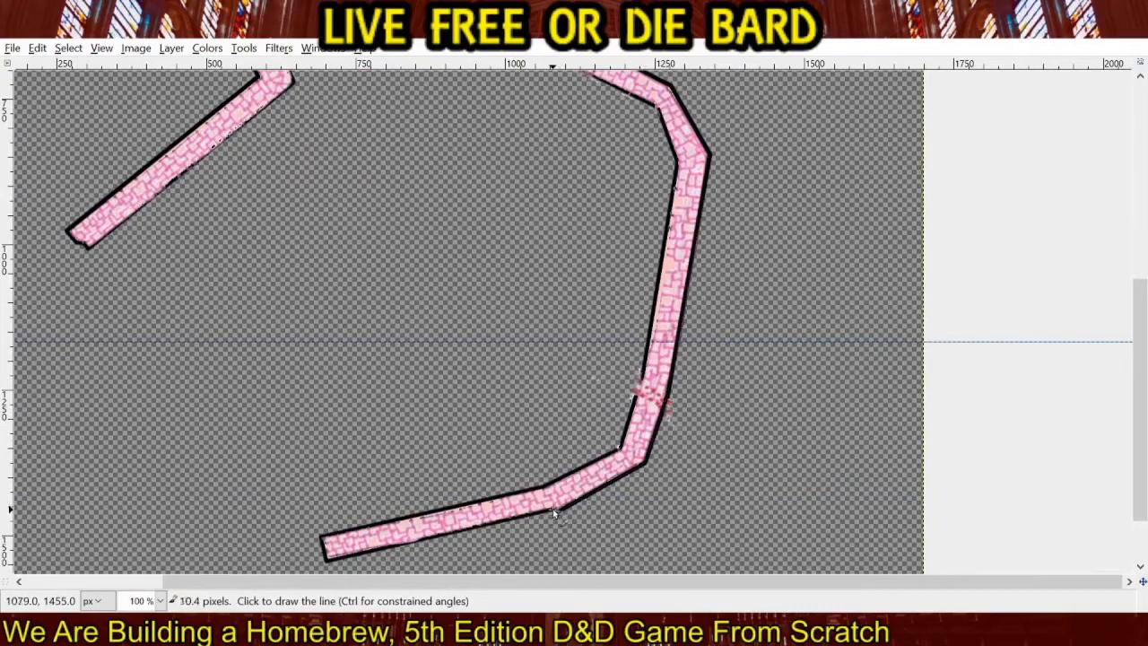
pyautogui.keyDown('shift'); pyautogui.click(326, 559); pyautogui.keyUp('shift')
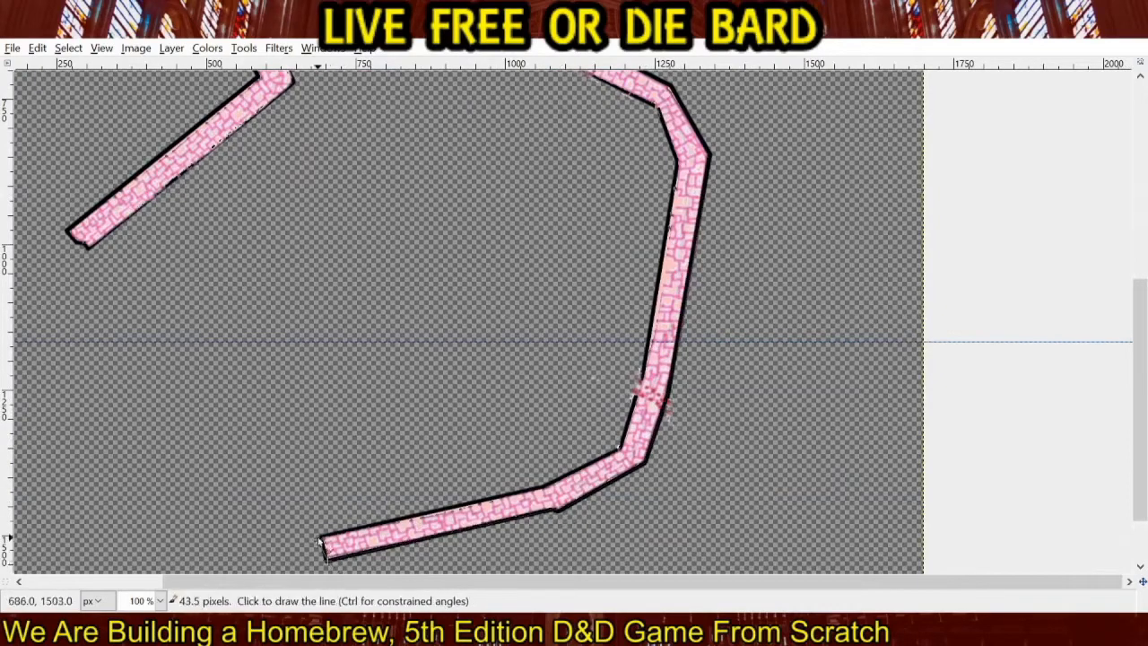
pyautogui.keyDown('shift'); pyautogui.click(323, 543); pyautogui.keyUp('shift')
# Retrace the inner edge in black along the southern segments and up the long eastern side.
pyautogui.keyDown('shift'); pyautogui.click(547, 489); pyautogui.keyUp('shift')
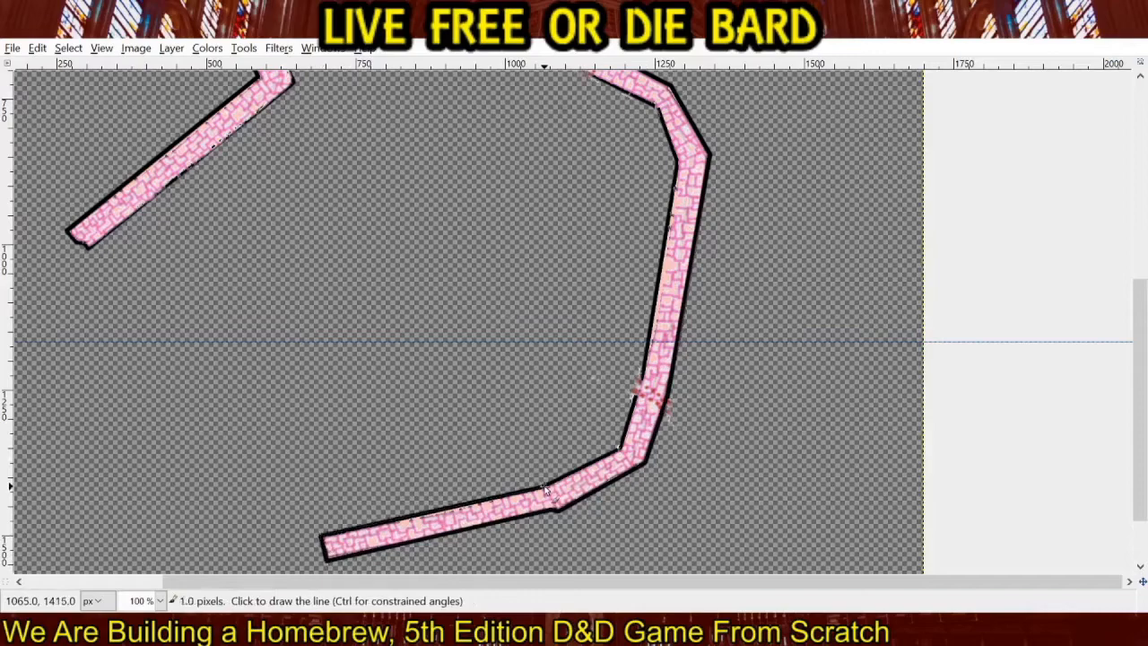
pyautogui.keyDown('shift'); pyautogui.click(619, 451); pyautogui.keyUp('shift')
pyautogui.keyDown('shift'); pyautogui.click(640, 391); pyautogui.keyUp('shift')
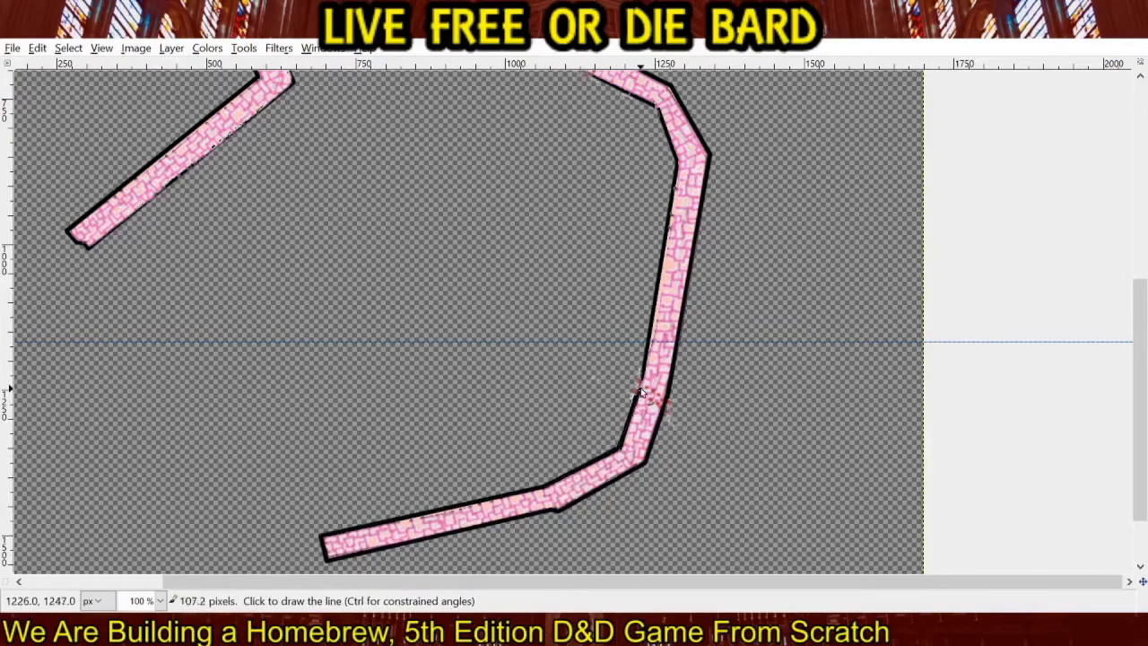
pyautogui.keyDown('shift'); pyautogui.click(679, 175); pyautogui.keyUp('shift')
# Retrace the inner edge of the northeastern wall segments in black, up to the corner where the northern alcove begins.
pyautogui.scroll(5, 717, 269)
pyautogui.hscroll(-2, 717, 269)
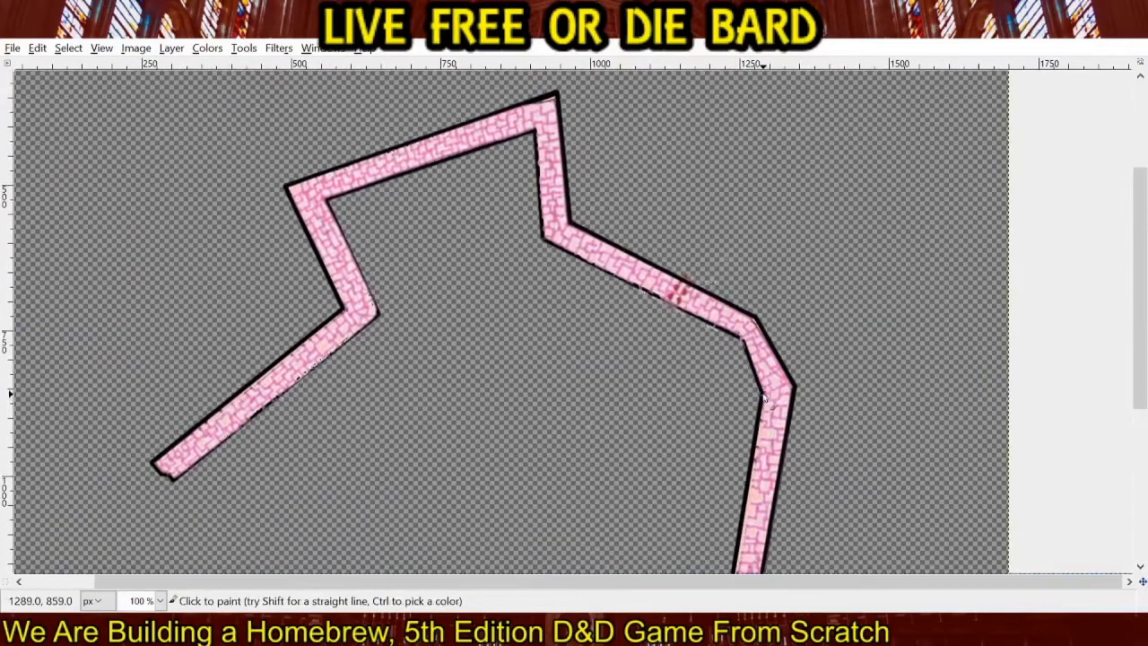
pyautogui.keyDown('shift'); pyautogui.click(742, 342); pyautogui.keyUp('shift')
pyautogui.keyDown('shift'); pyautogui.click(543, 235); pyautogui.keyUp('shift')
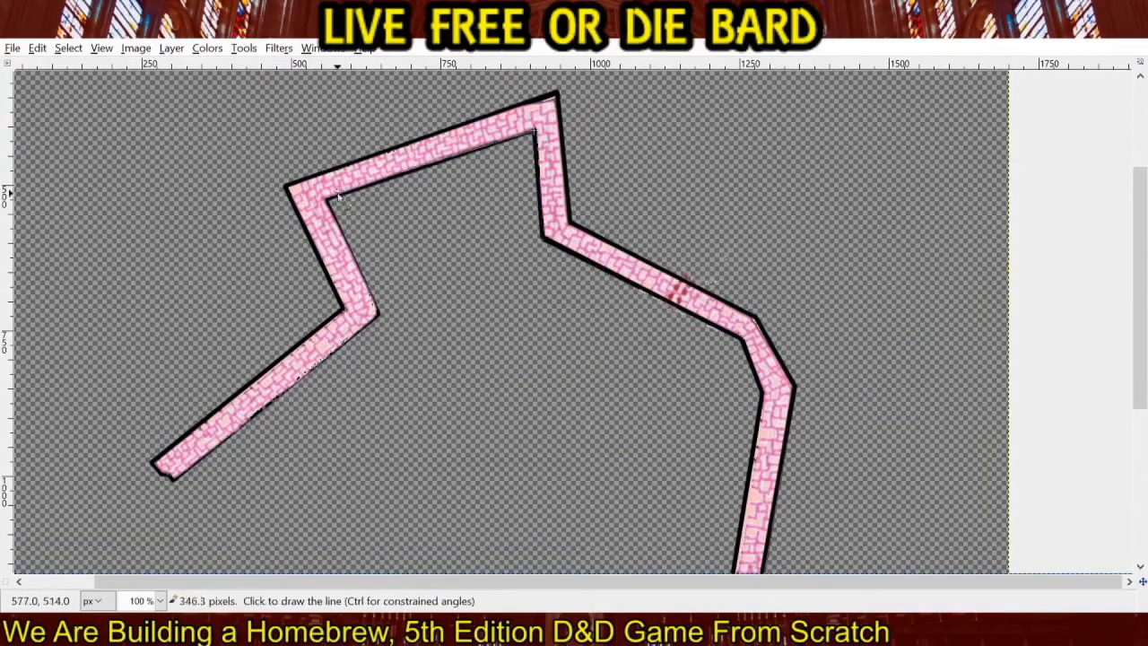
# Retrace the inner edge in black down the northwestern wall segment and along the southwestern arm to its open end.
pyautogui.keyDown('shift'); pyautogui.click(379, 313); pyautogui.keyUp('shift')
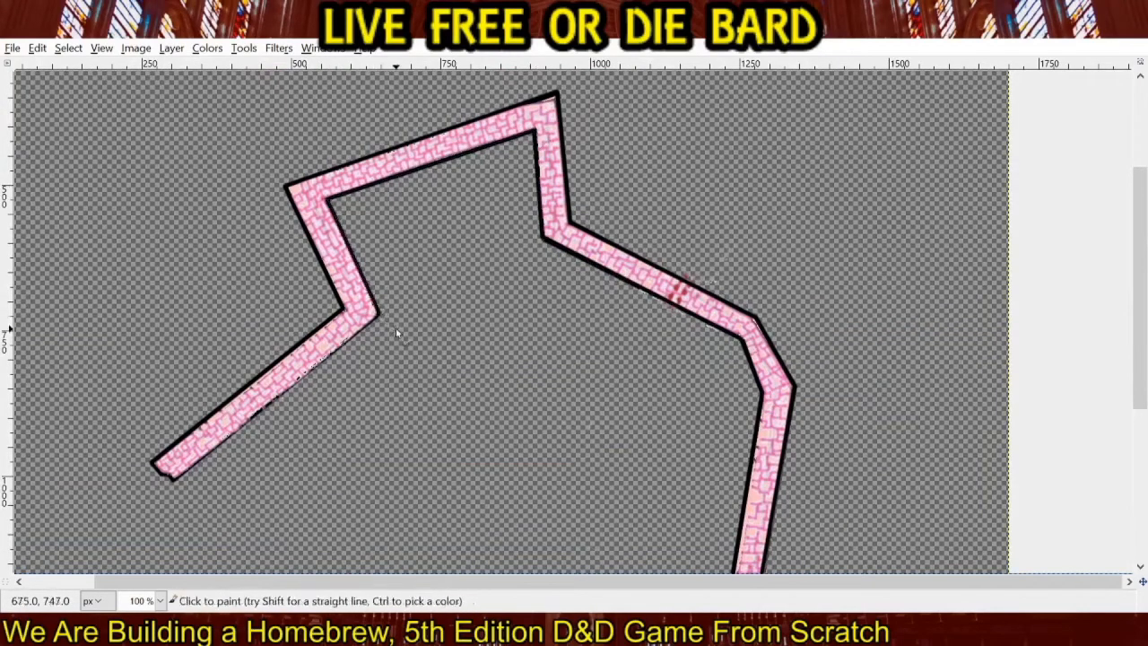
pyautogui.moveTo(396, 331); pyautogui.dragTo(619, 240)
pyautogui.keyDown('shift'); pyautogui.click(396, 391); pyautogui.keyUp('shift')
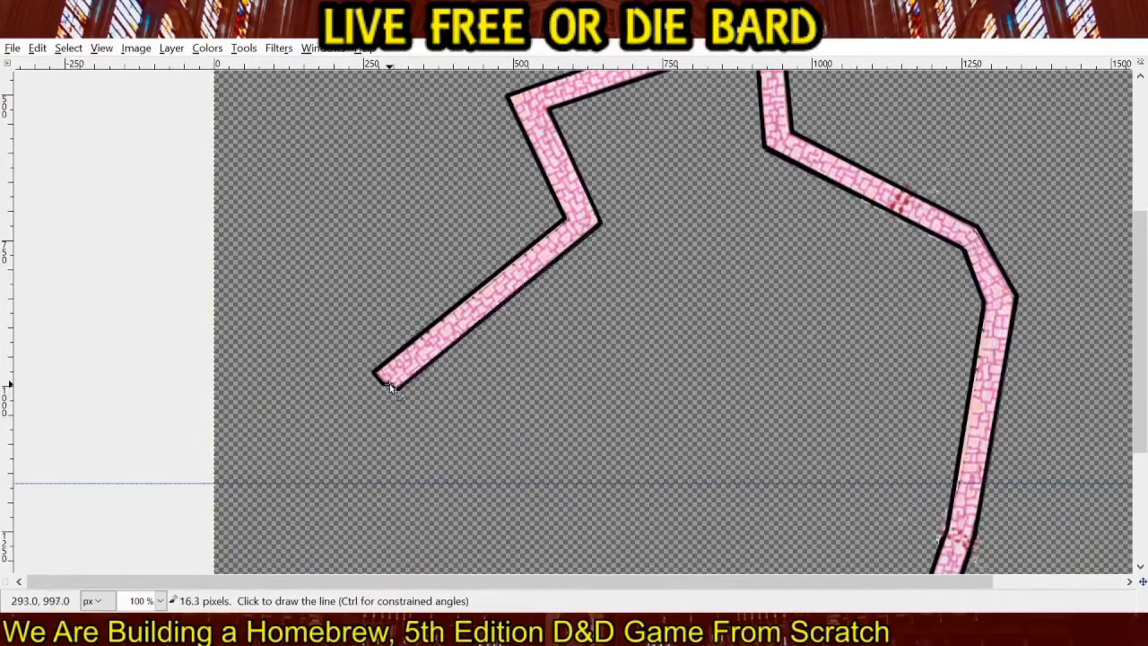
# Show the scanned temple map beneath the finished outer wall.
pyautogui.click(28, 142)
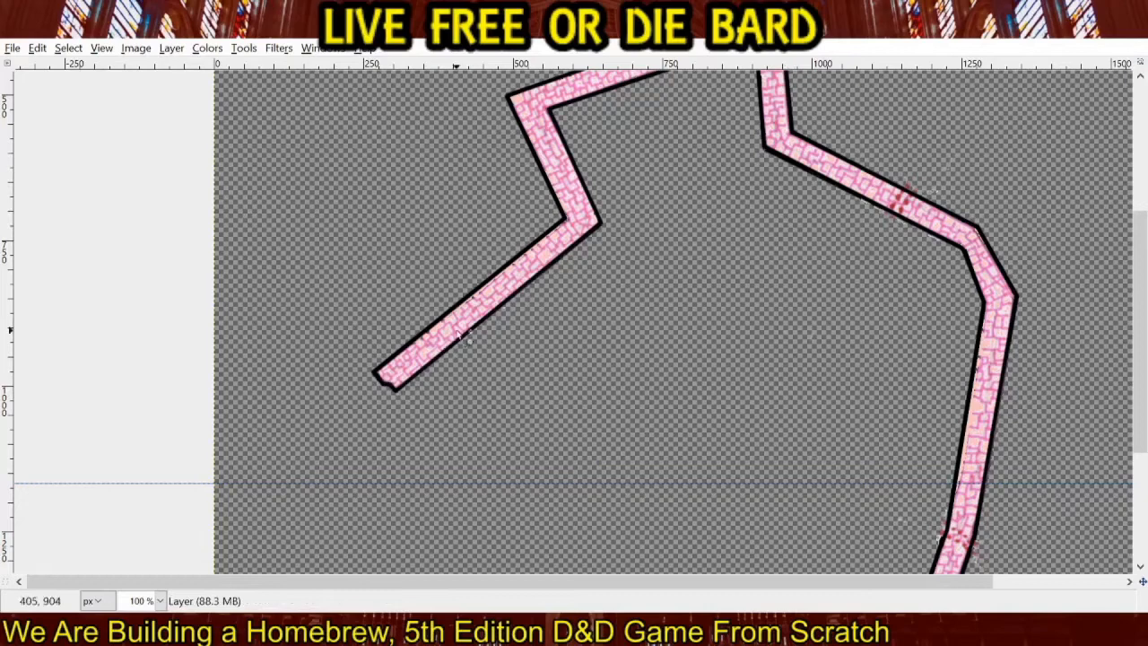
pyautogui.scroll(-1, 454, 336)
pyautogui.moveTo(582, 393); pyautogui.dragTo(517, 357)
pyautogui.click(998, 191)
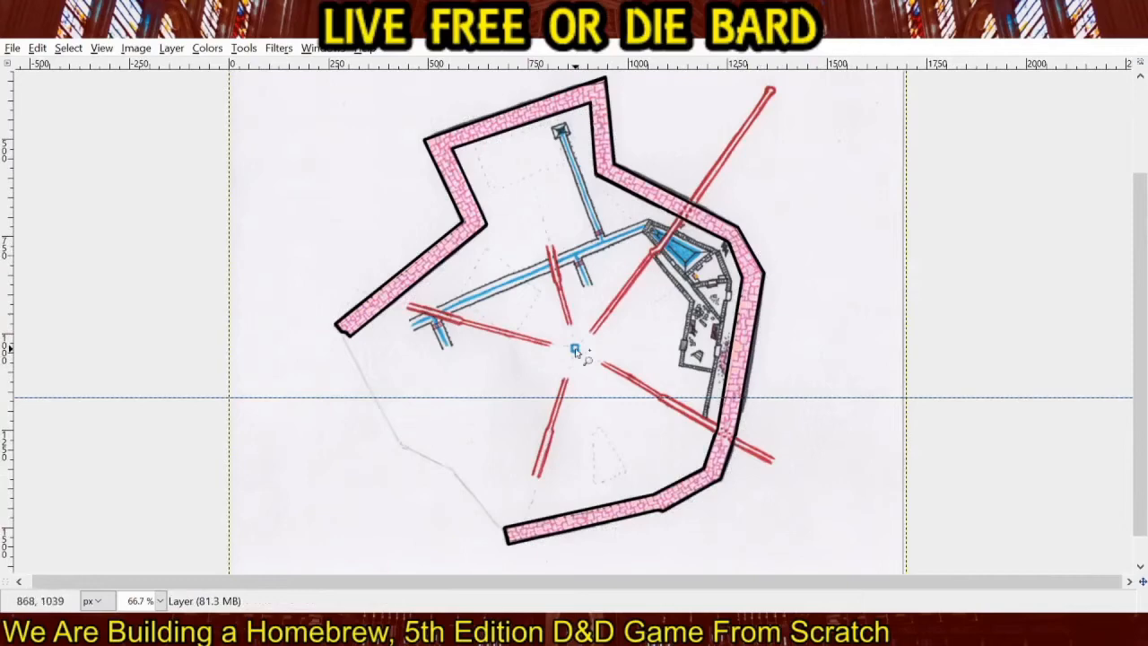
# Retrace the small square at the map's center in blue, with sides about 19 px long.
pyautogui.scroll(4, 577, 356)
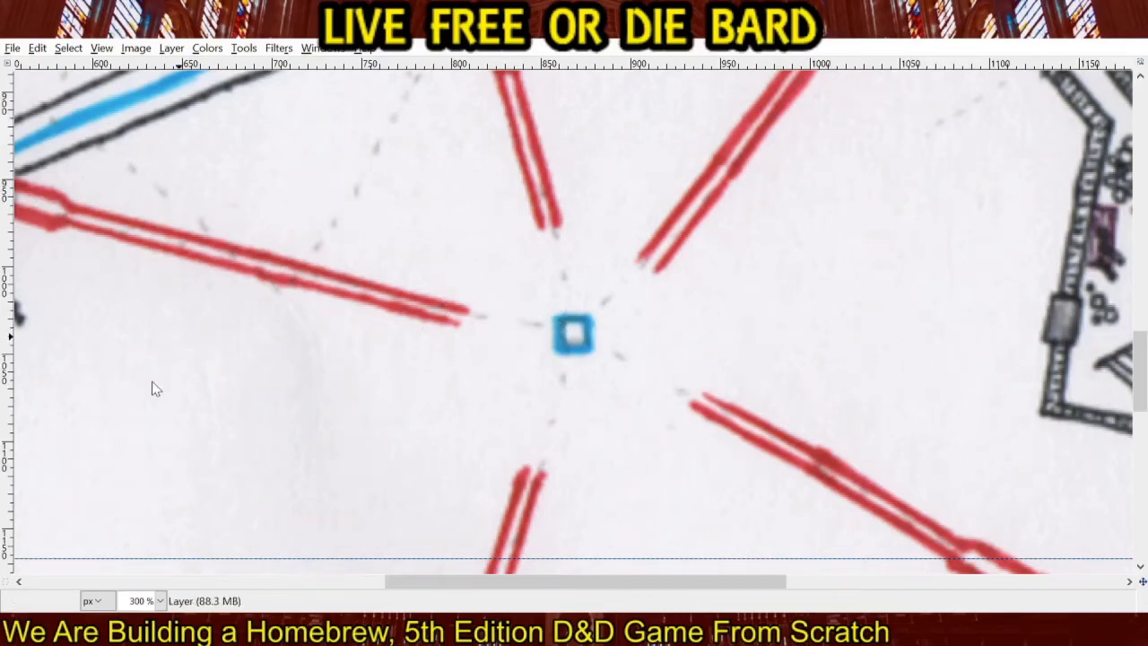
pyautogui.click(560, 320)
pyautogui.keyDown('shift'); pyautogui.click(562, 350); pyautogui.keyUp('shift')
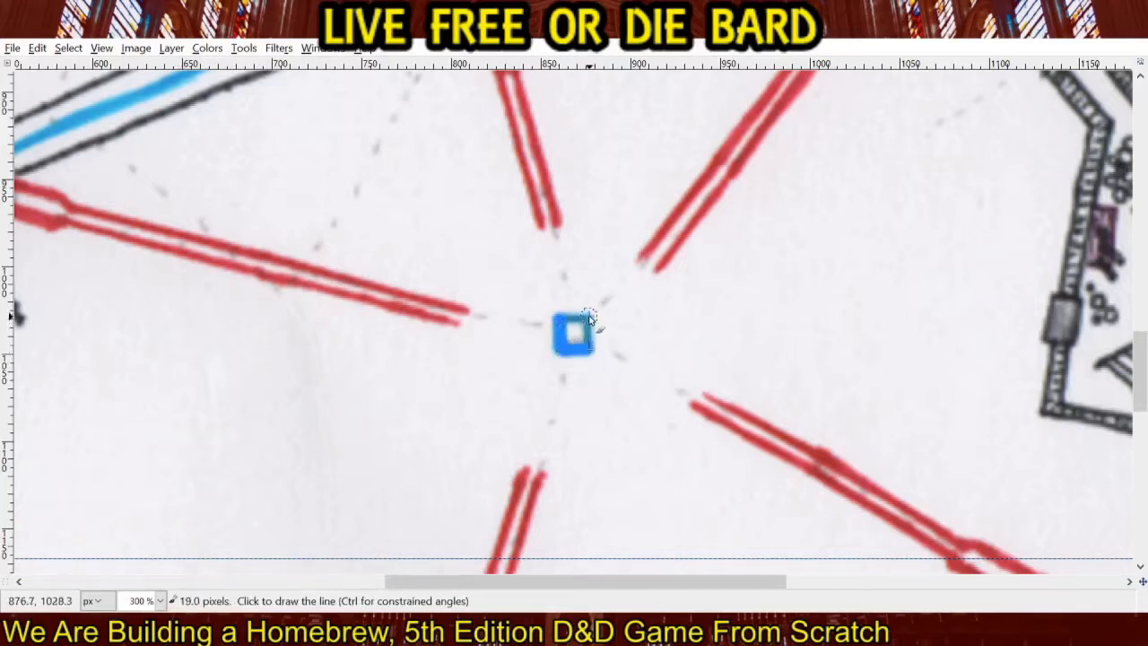
pyautogui.keyDown('shift'); pyautogui.click(589, 318); pyautogui.keyUp('shift')
pyautogui.keyDown('shift'); pyautogui.click(560, 318); pyautogui.keyUp('shift')
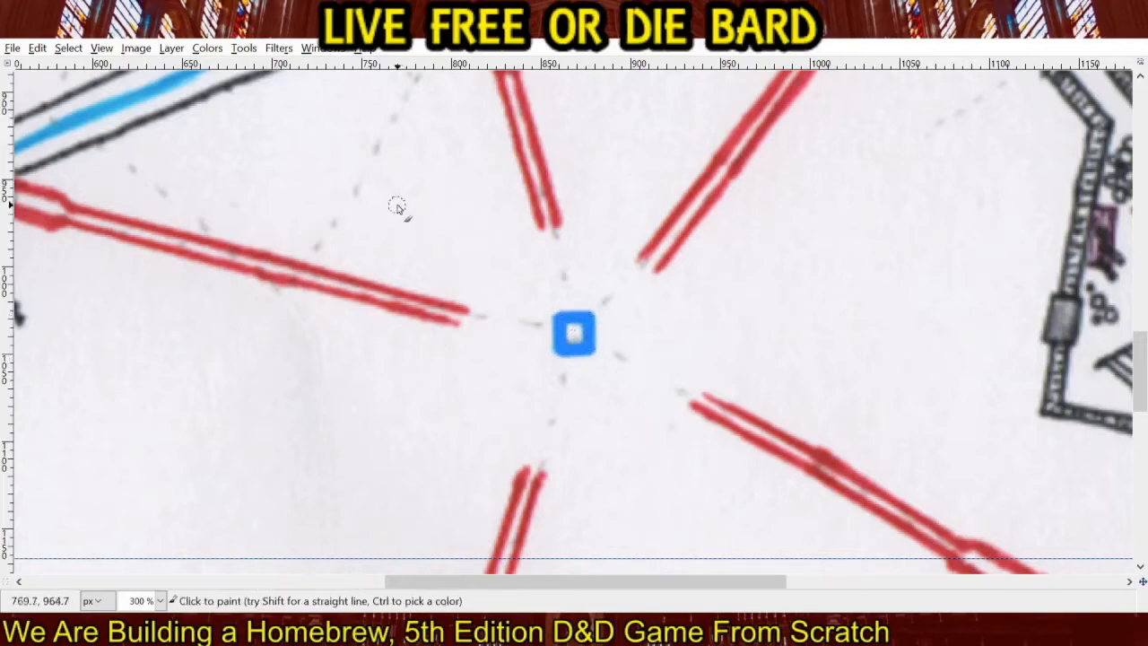
pyautogui.scroll(-1, 379, 272)
pyautogui.scroll(-2, 379, 270)
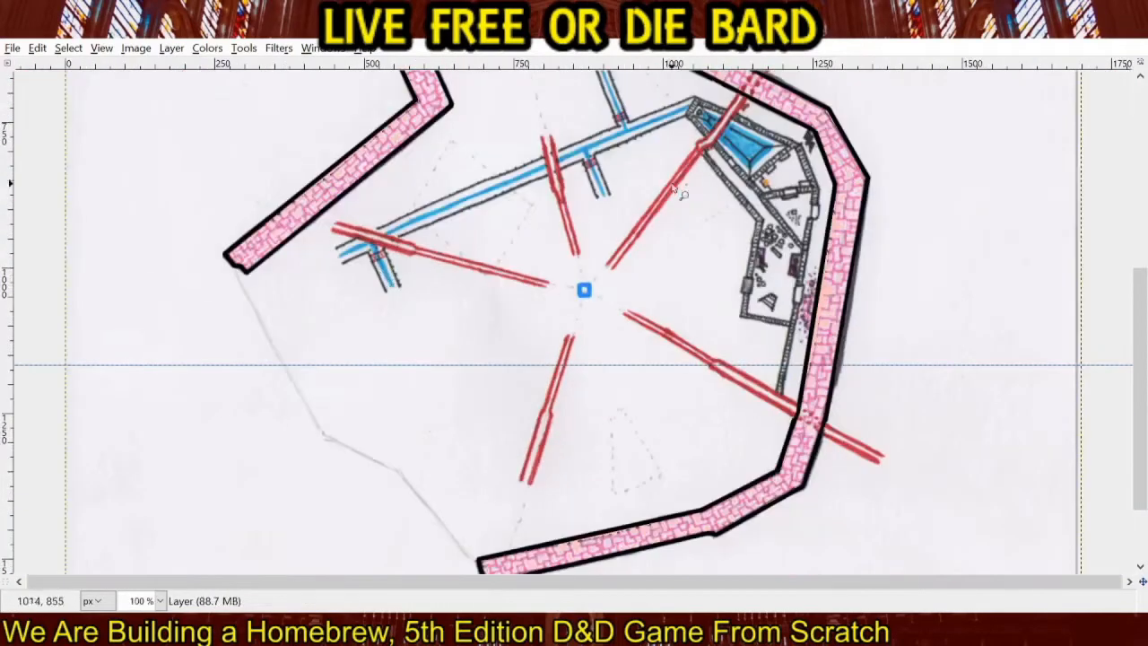
# Draw a closed black pentagon around the blue square, with sides about 55 to 67 px and corners toward the five red corridors.
pyautogui.moveTo(684, 180); pyautogui.dragTo(762, 225)
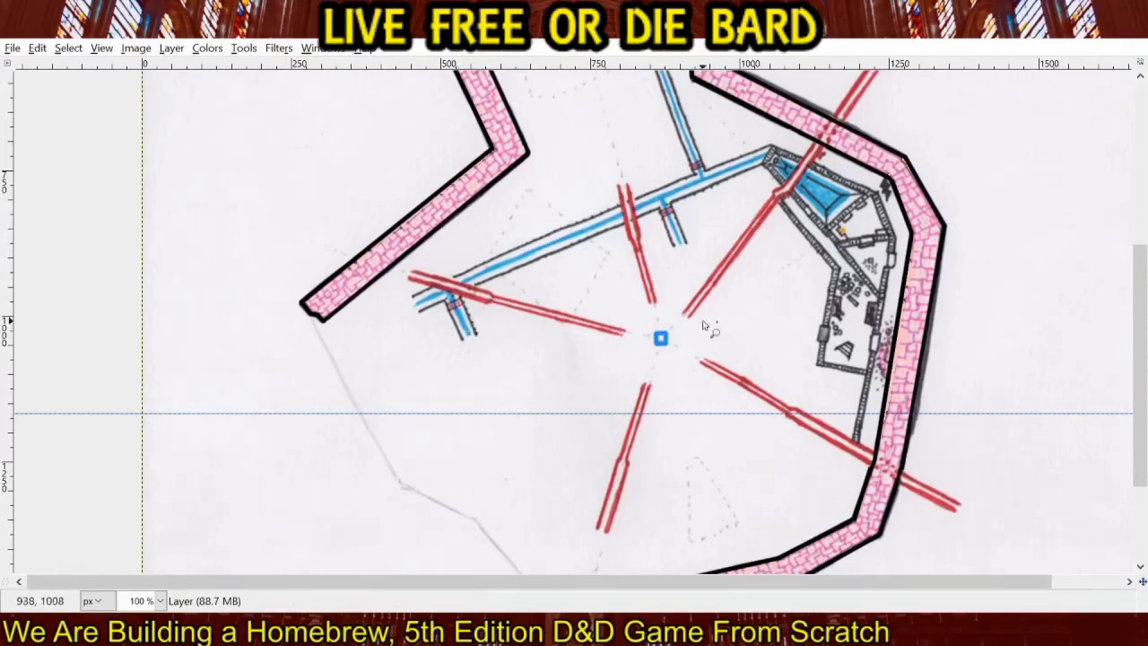
pyautogui.scroll(3, 657, 337)
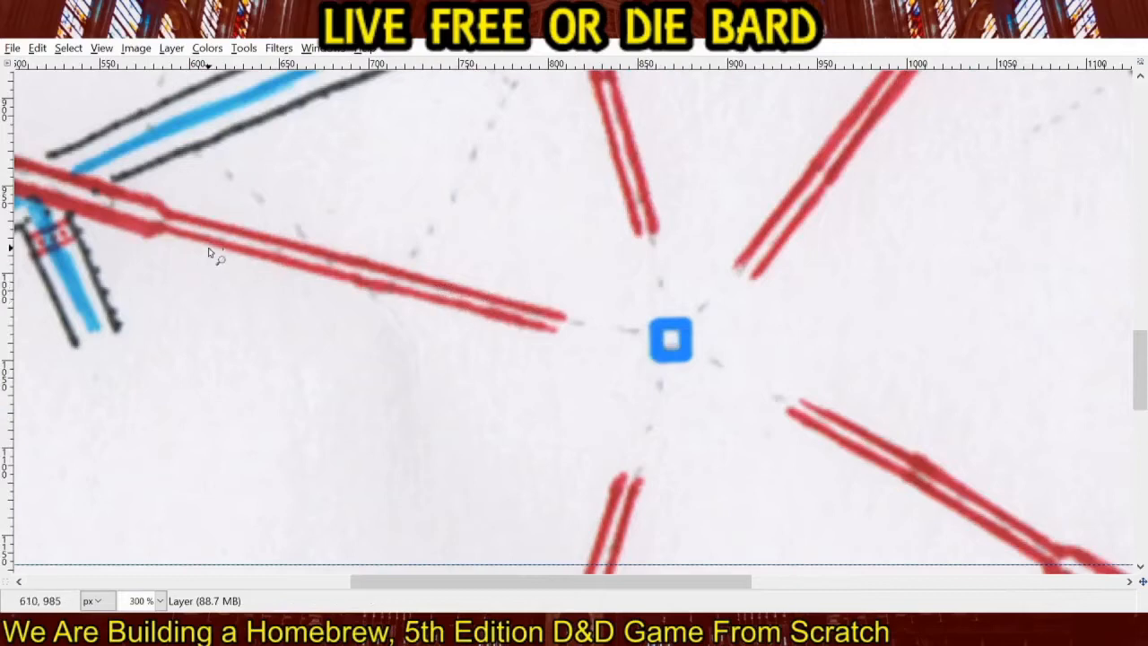
pyautogui.moveTo(697, 242); pyautogui.dragTo(242, 313)
pyautogui.moveTo(607, 208); pyautogui.dragTo(811, 145)
pyautogui.moveTo(494, 282); pyautogui.dragTo(675, 238)
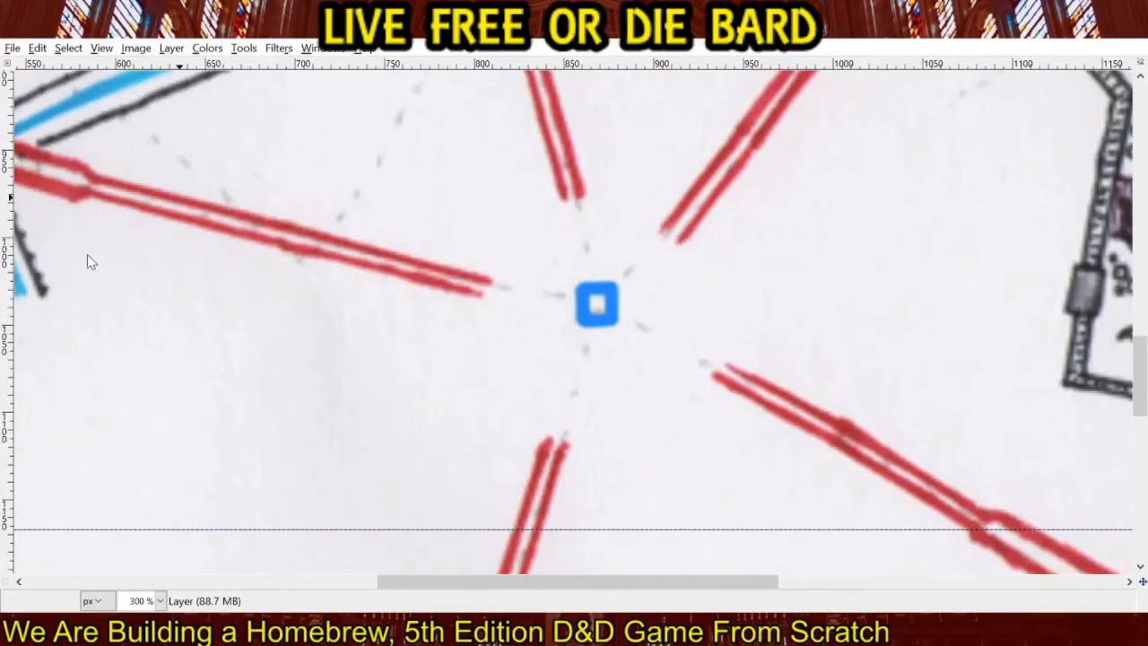
pyautogui.click(576, 209)
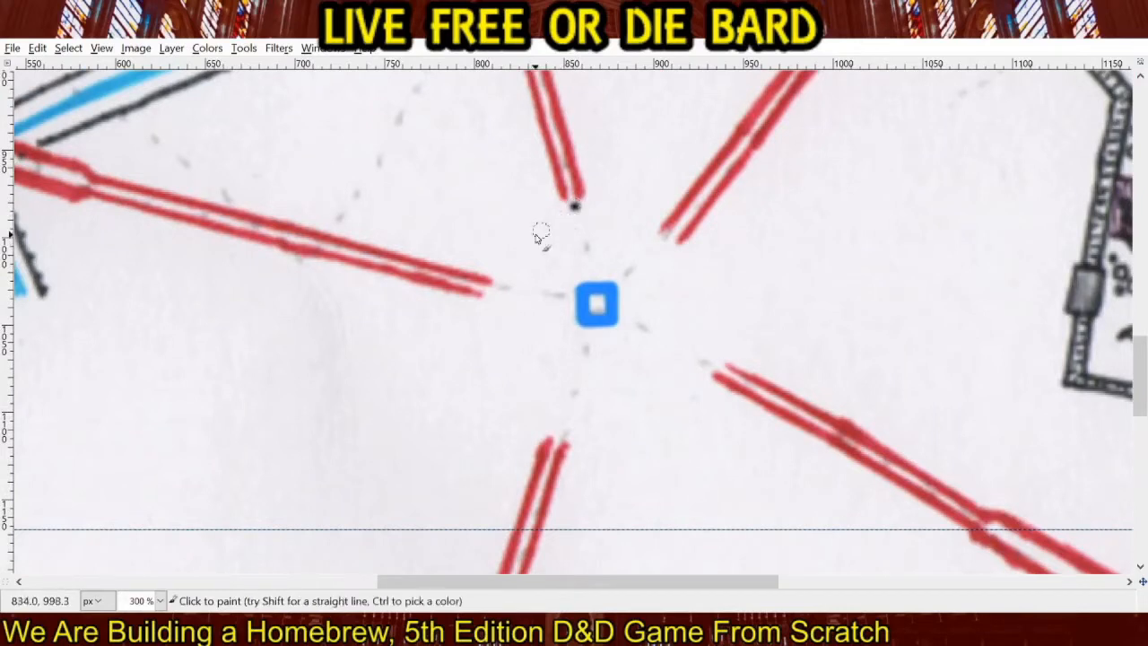
pyautogui.keyDown('shift'); pyautogui.click(495, 292); pyautogui.keyUp('shift')
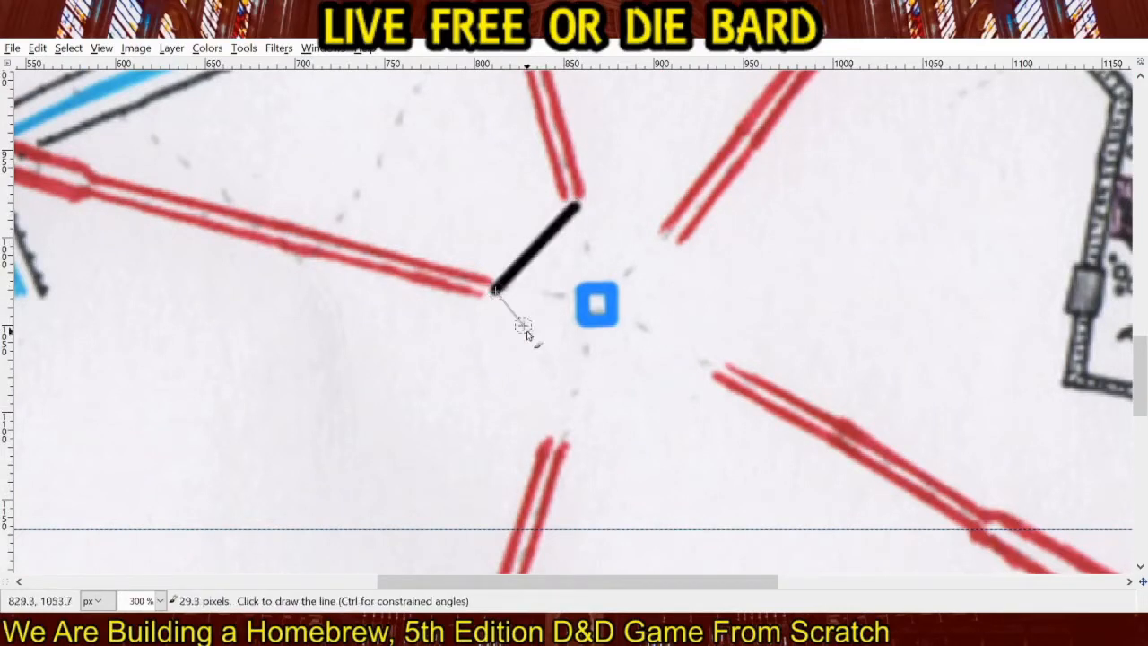
pyautogui.keyDown('shift'); pyautogui.click(567, 381); pyautogui.keyUp('shift')
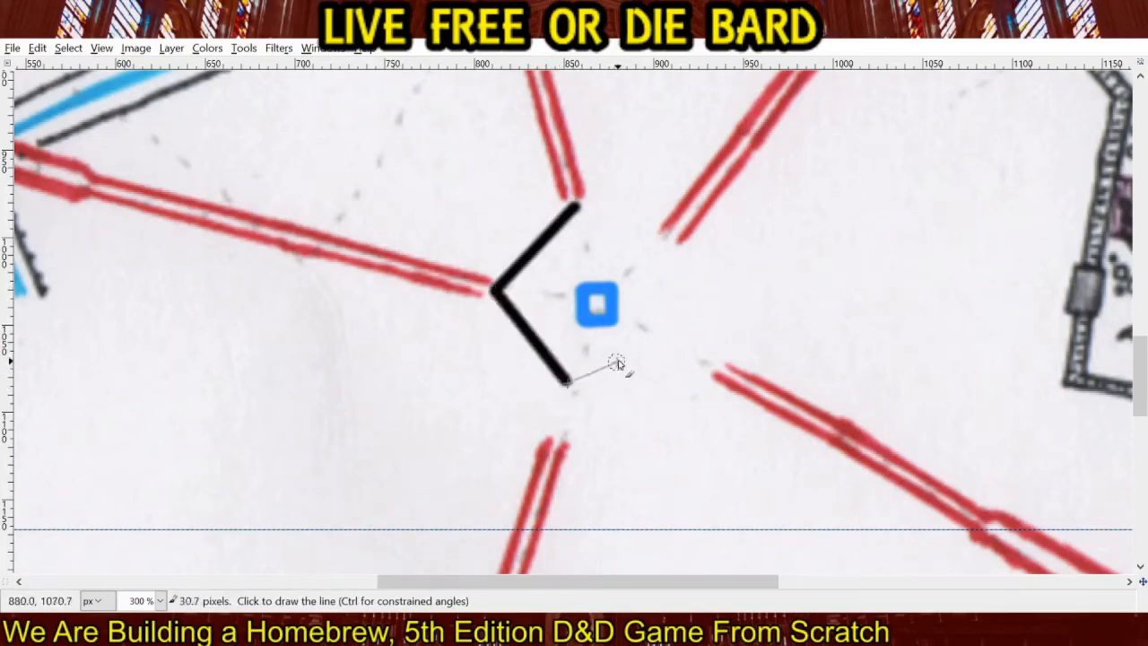
pyautogui.keyDown('shift'); pyautogui.click(679, 353); pyautogui.keyUp('shift')
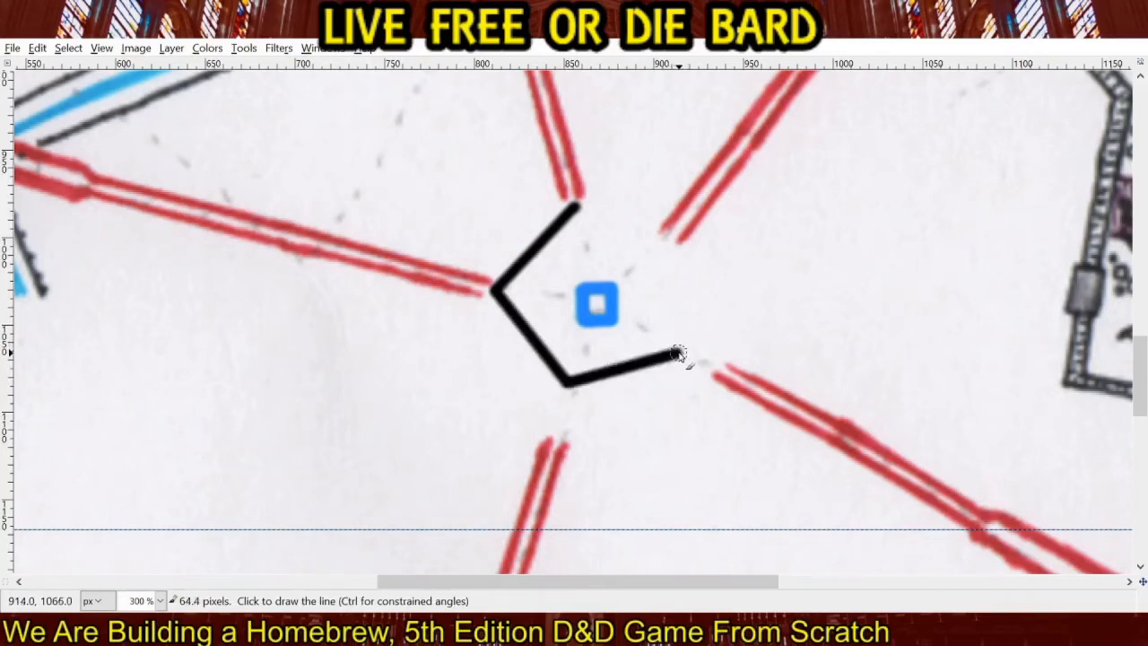
pyautogui.keyDown('shift'); pyautogui.click(671, 237); pyautogui.keyUp('shift')
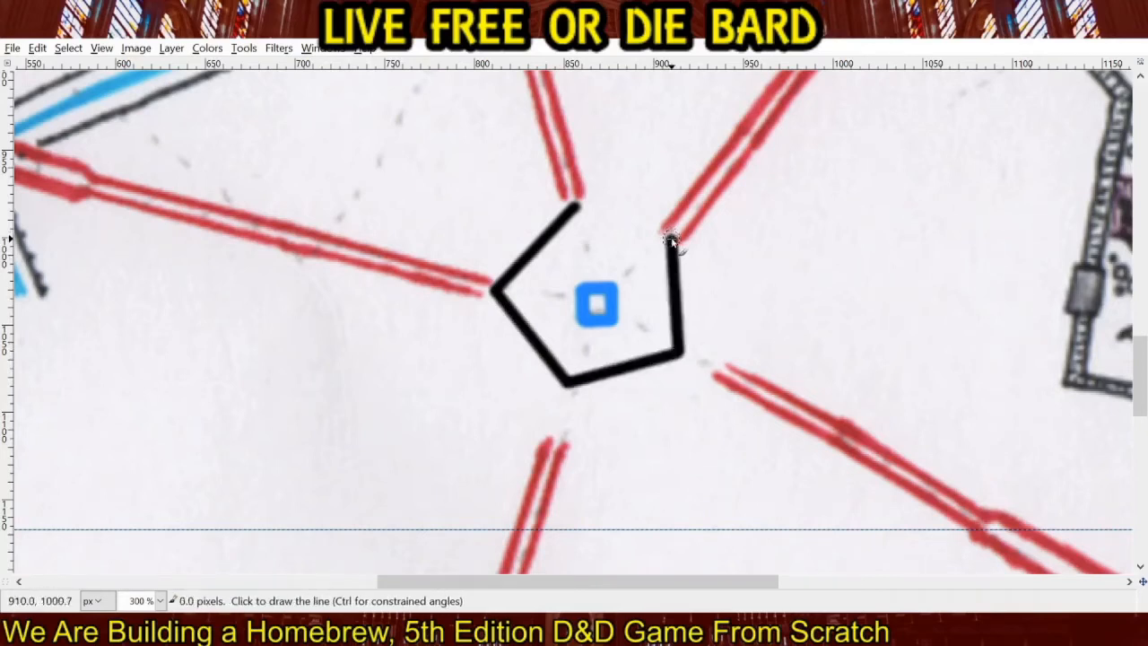
pyautogui.keyDown('shift'); pyautogui.click(579, 207); pyautogui.keyUp('shift')
pyautogui.scroll(1, 753, 269)
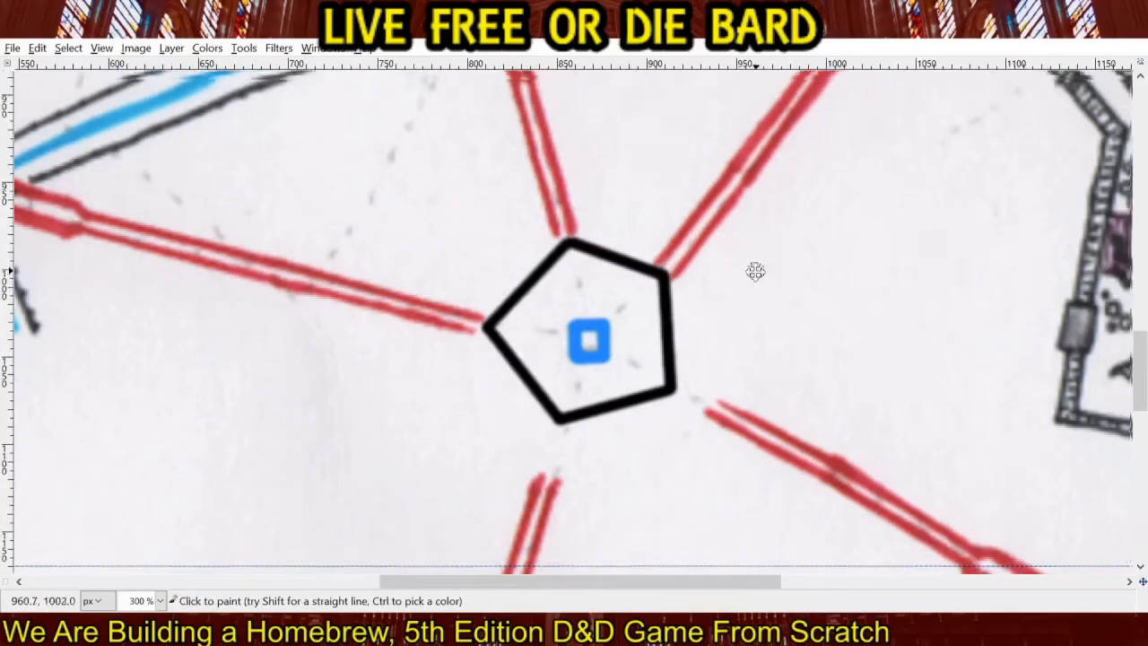
# Retrace both sides of the northeastern corridor in bright red from the pentagon to the bend beside the blue pool.
pyautogui.moveTo(754, 269); pyautogui.dragTo(488, 437)
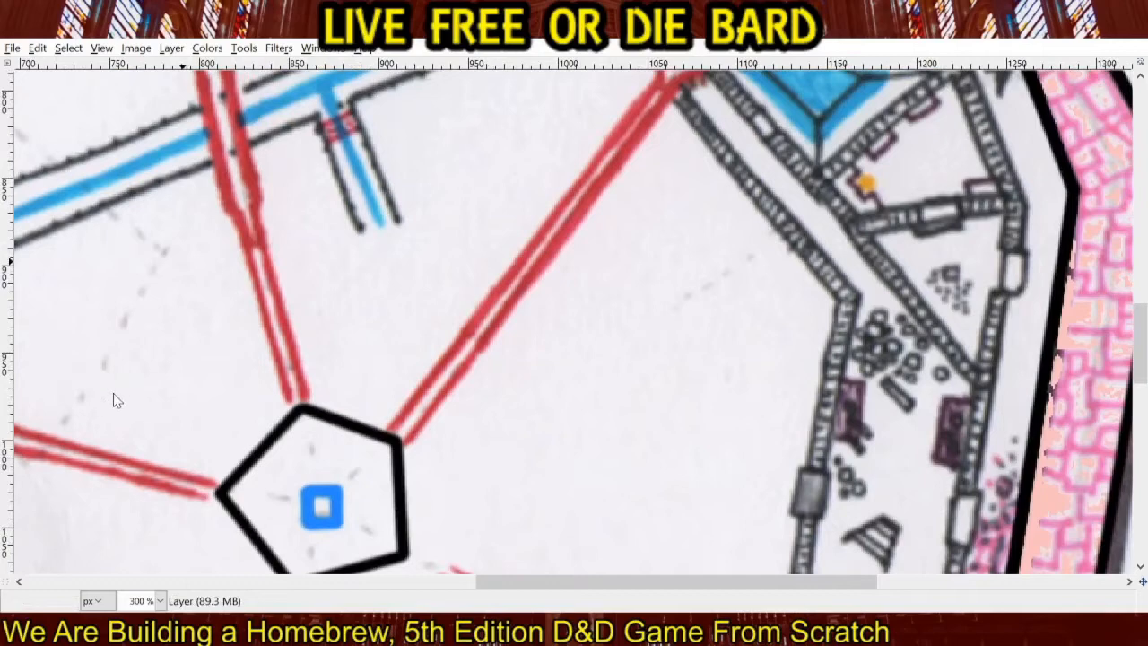
pyautogui.moveTo(629, 273); pyautogui.dragTo(581, 343)
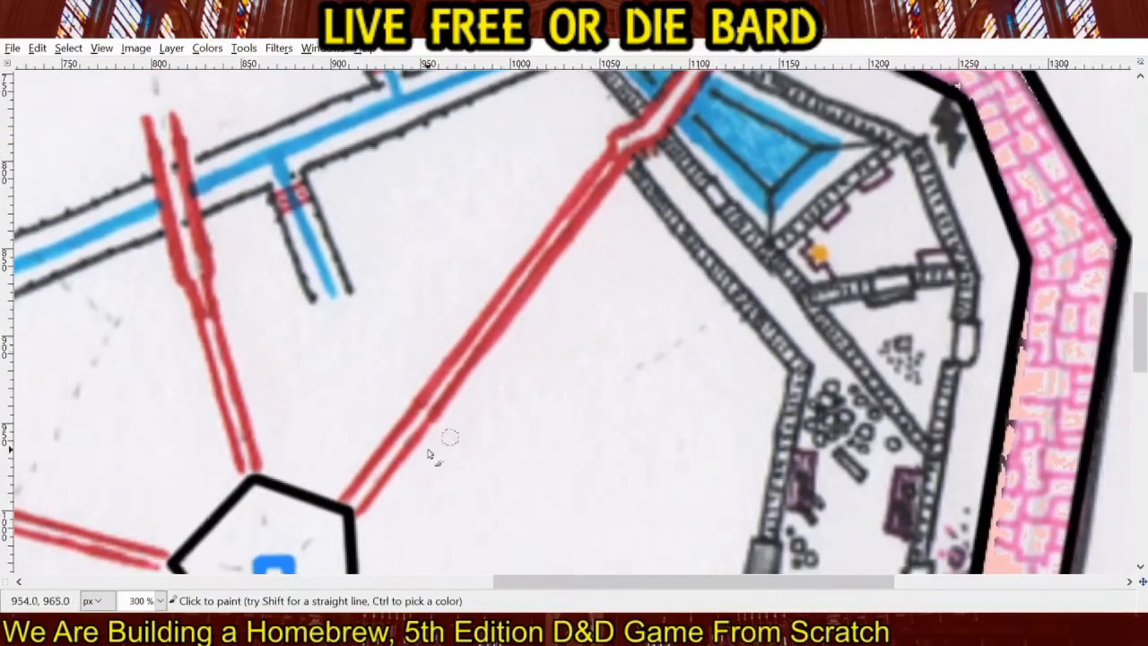
pyautogui.click(344, 502)
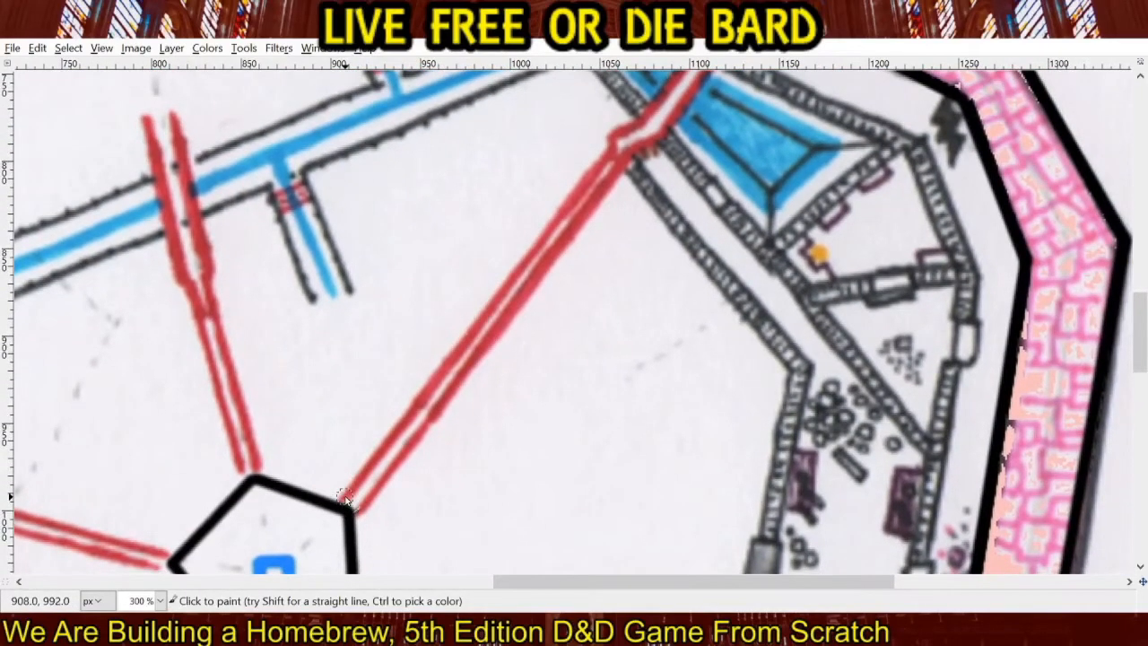
pyautogui.keyDown('shift'); pyautogui.click(607, 152); pyautogui.keyUp('shift')
pyautogui.click(362, 512)
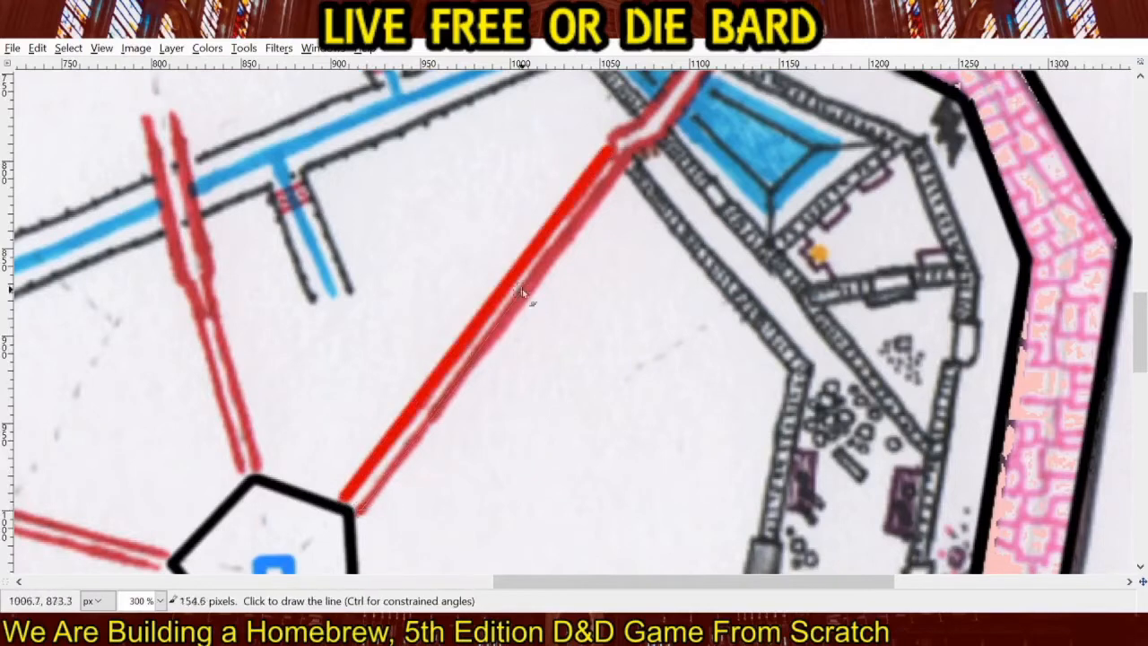
pyautogui.keyDown('shift'); pyautogui.click(630, 156); pyautogui.keyUp('shift')
# Retrace both sides of the red corridor around the bend and across the blue pool to the outer wall's inner edge.
pyautogui.moveTo(741, 208); pyautogui.dragTo(525, 408)
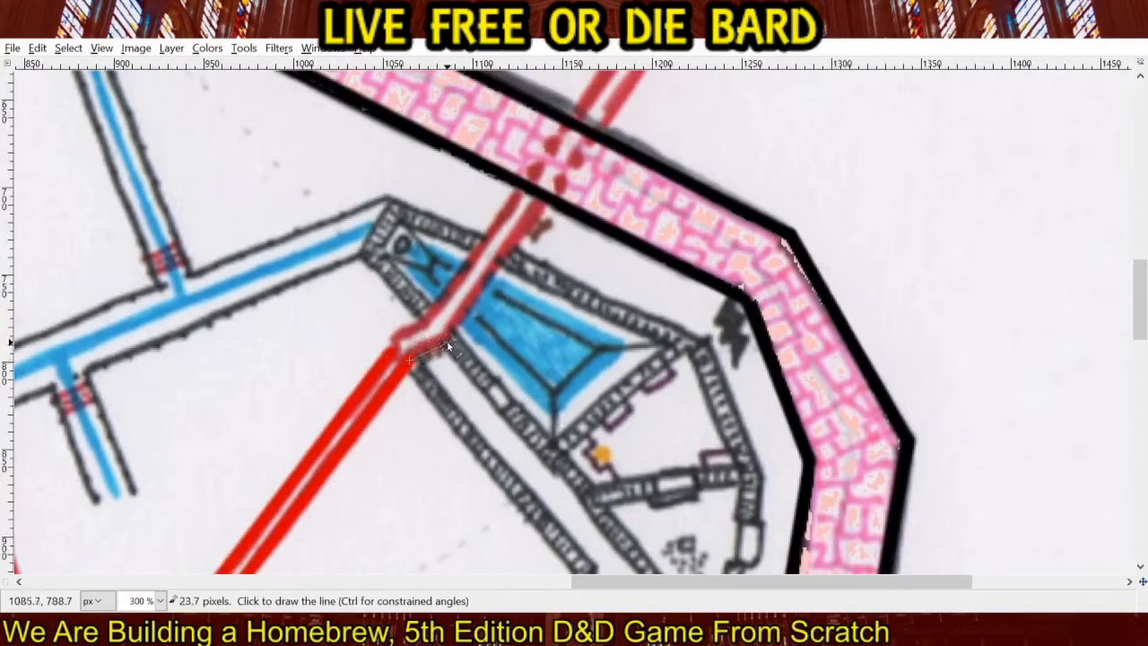
pyautogui.keyDown('shift'); pyautogui.click(449, 343); pyautogui.keyUp('shift')
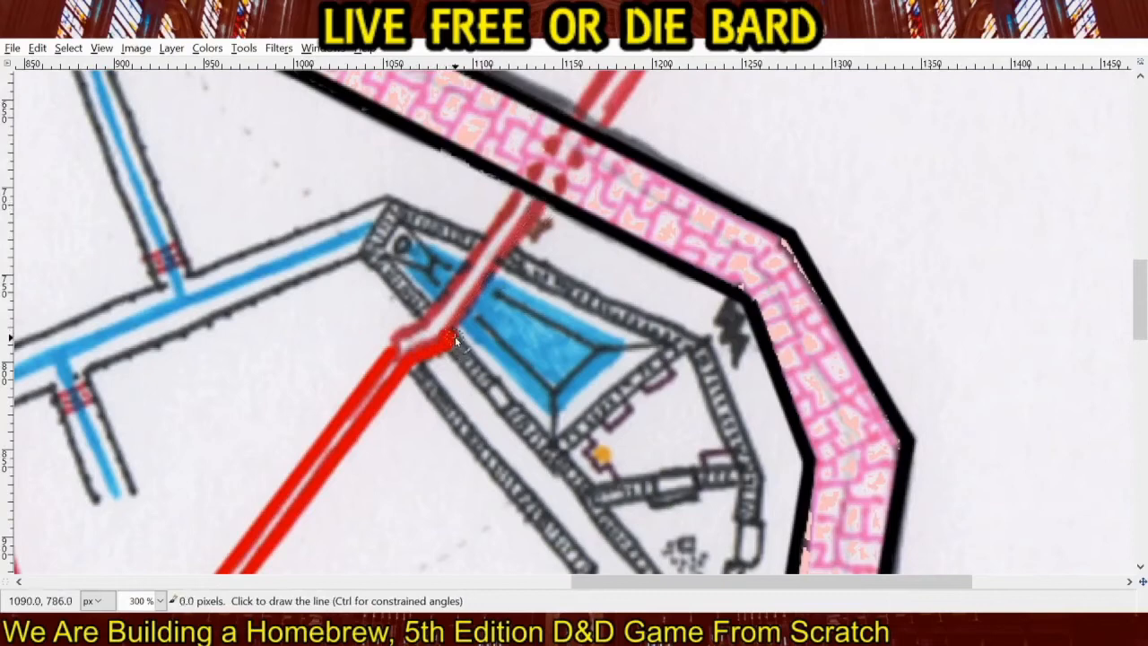
pyautogui.keyDown('shift'); pyautogui.click(548, 206); pyautogui.keyUp('shift')
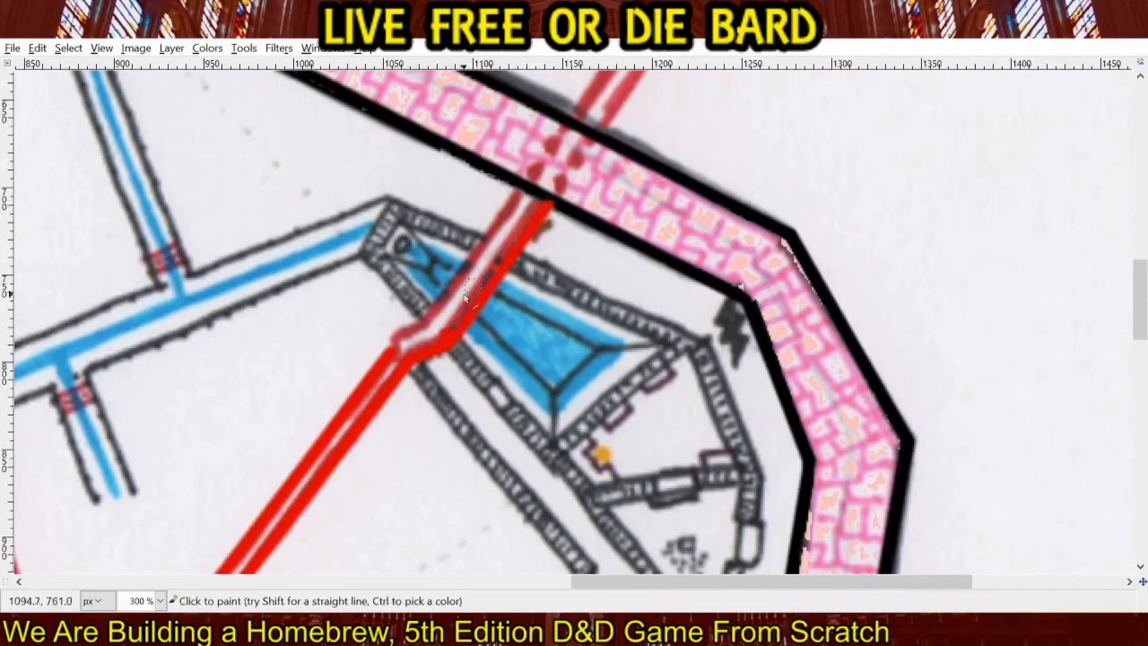
pyautogui.keyDown('shift'); pyautogui.click(396, 332); pyautogui.keyUp('shift')
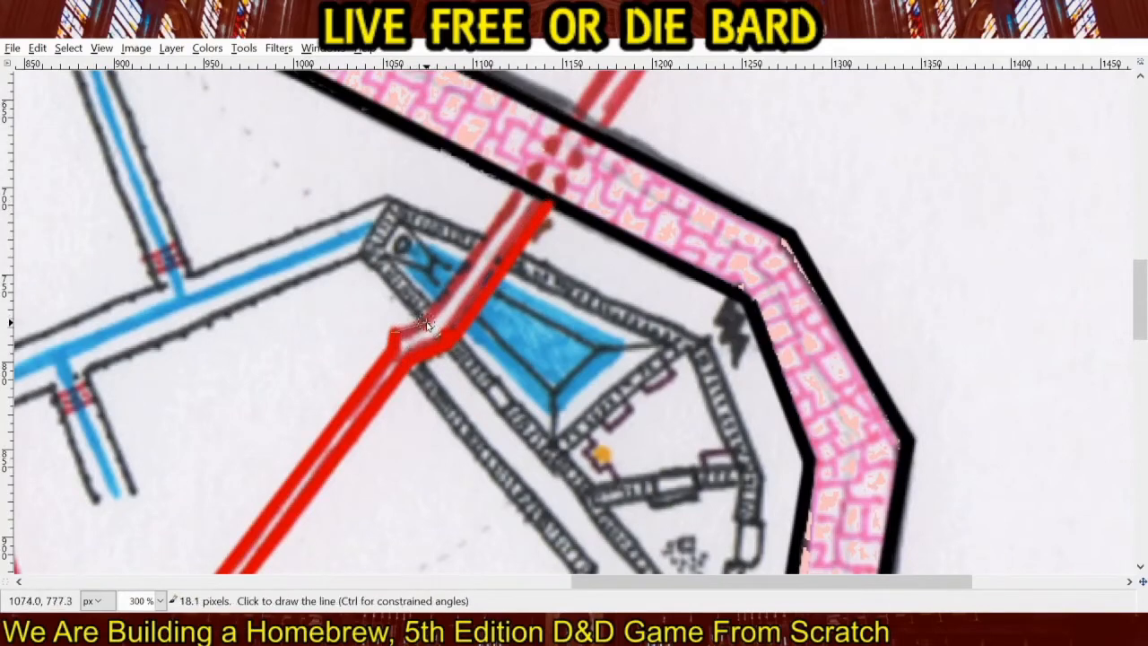
pyautogui.keyDown('shift'); pyautogui.click(428, 325); pyautogui.keyUp('shift')
pyautogui.keyDown('shift'); pyautogui.click(518, 193); pyautogui.keyUp('shift')
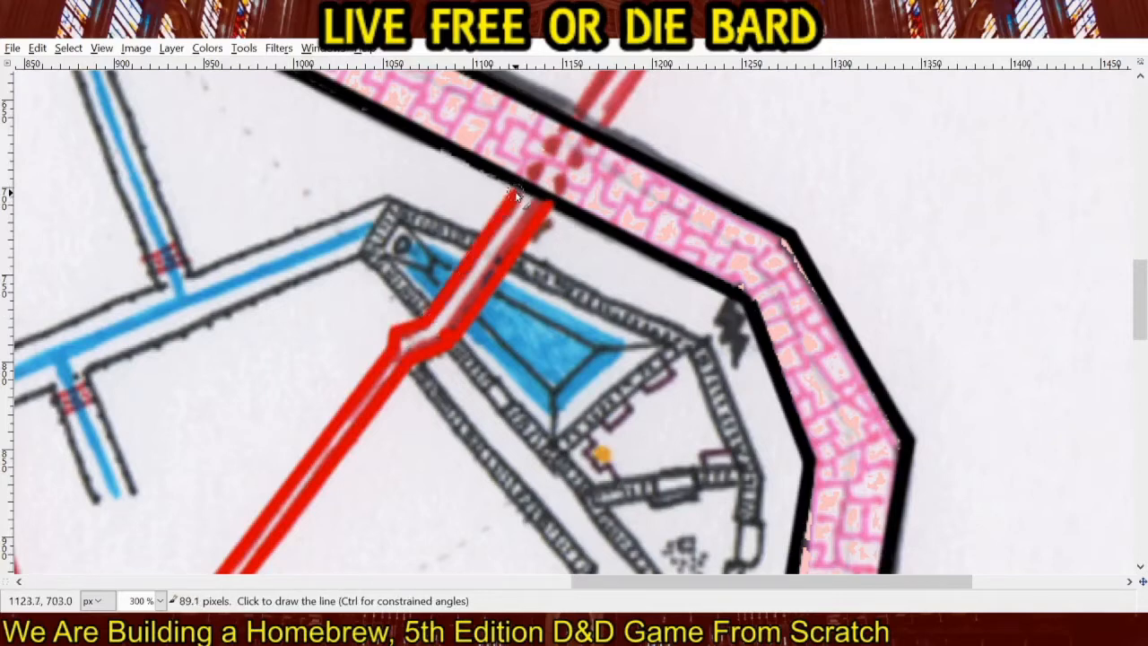
# Mark both sides of the corridor with bright red dots where it passes through the brick wall.
pyautogui.moveTo(579, 222); pyautogui.dragTo(402, 440)
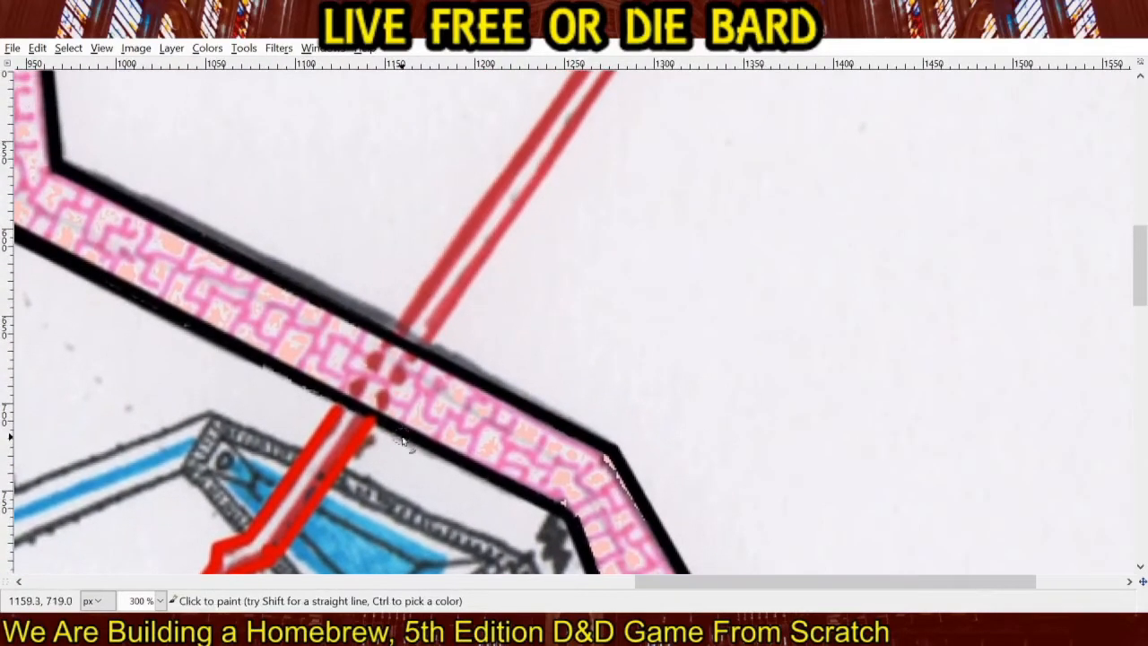
pyautogui.keyDown('shift'); pyautogui.click(360, 380); pyautogui.keyUp('shift')
pyautogui.click(373, 359)
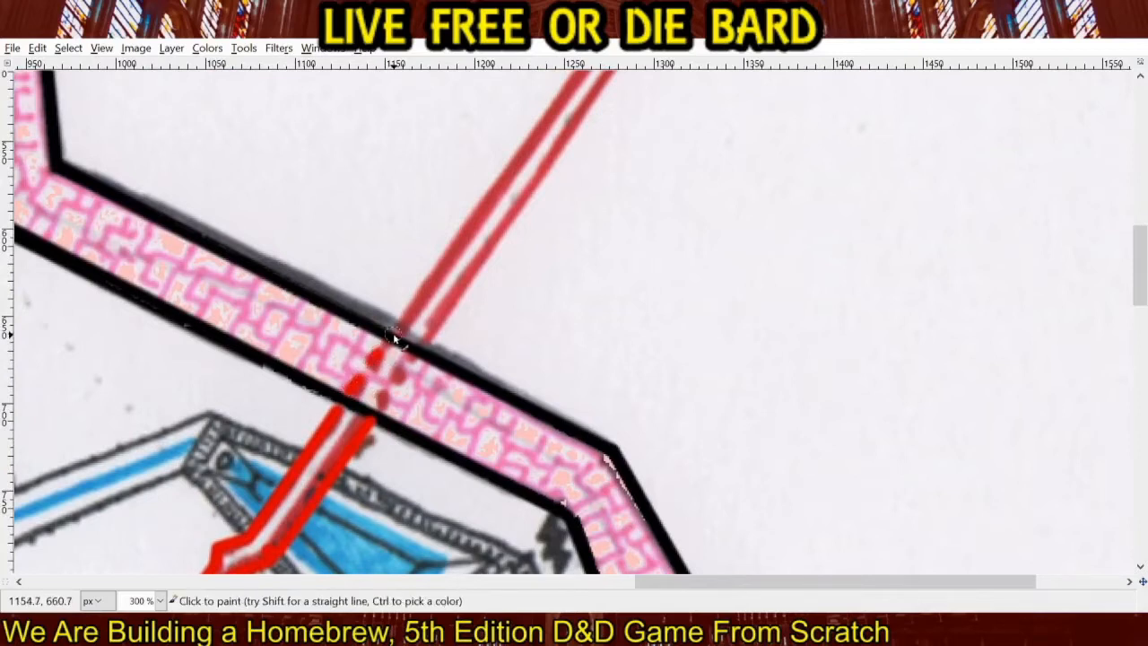
pyautogui.keyDown('shift'); pyautogui.click(393, 333); pyautogui.keyUp('shift')
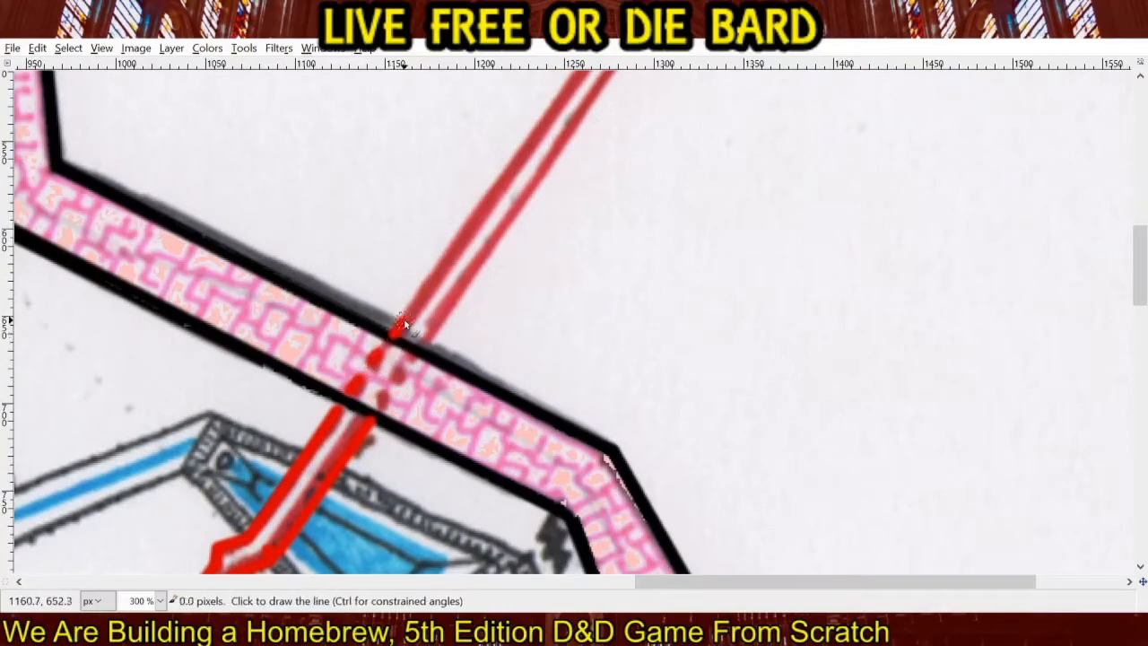
pyautogui.click(379, 407)
pyautogui.keyDown('shift'); pyautogui.click(389, 393); pyautogui.keyUp('shift')
pyautogui.click(400, 377)
pyautogui.keyDown('shift'); pyautogui.click(407, 366); pyautogui.keyUp('shift')
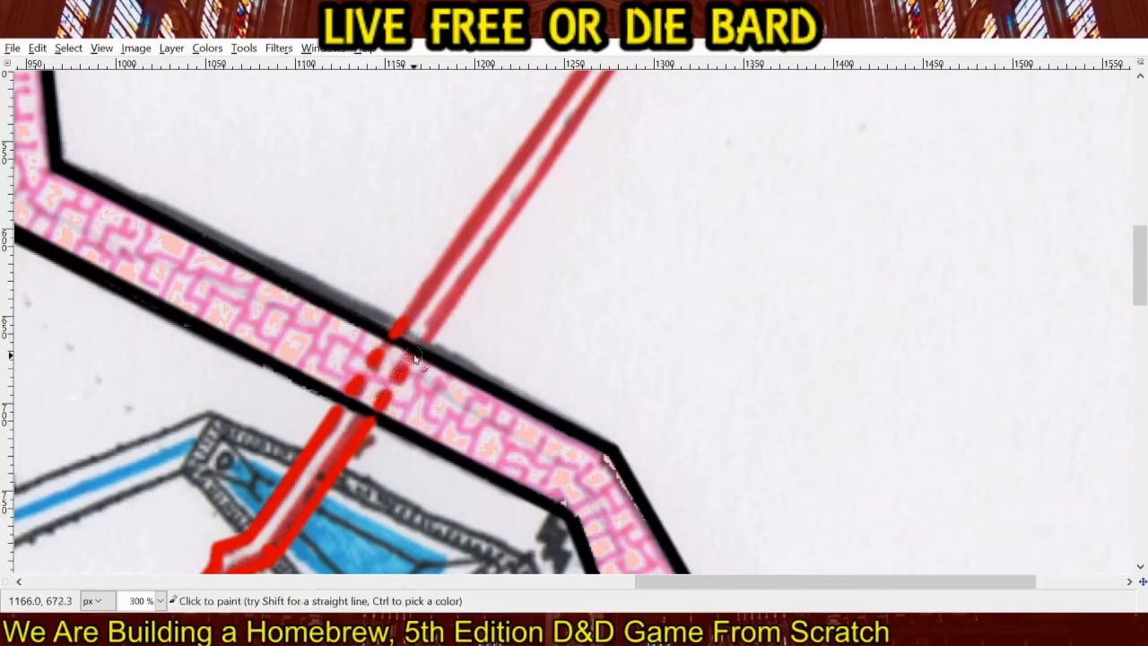
pyautogui.click(417, 354)
pyautogui.keyDown('shift'); pyautogui.click(425, 342); pyautogui.keyUp('shift')
# Retrace both sides of the corridor in bright red from the wall's outer edge to its northeastern tip.
pyautogui.moveTo(506, 296); pyautogui.dragTo(416, 408)
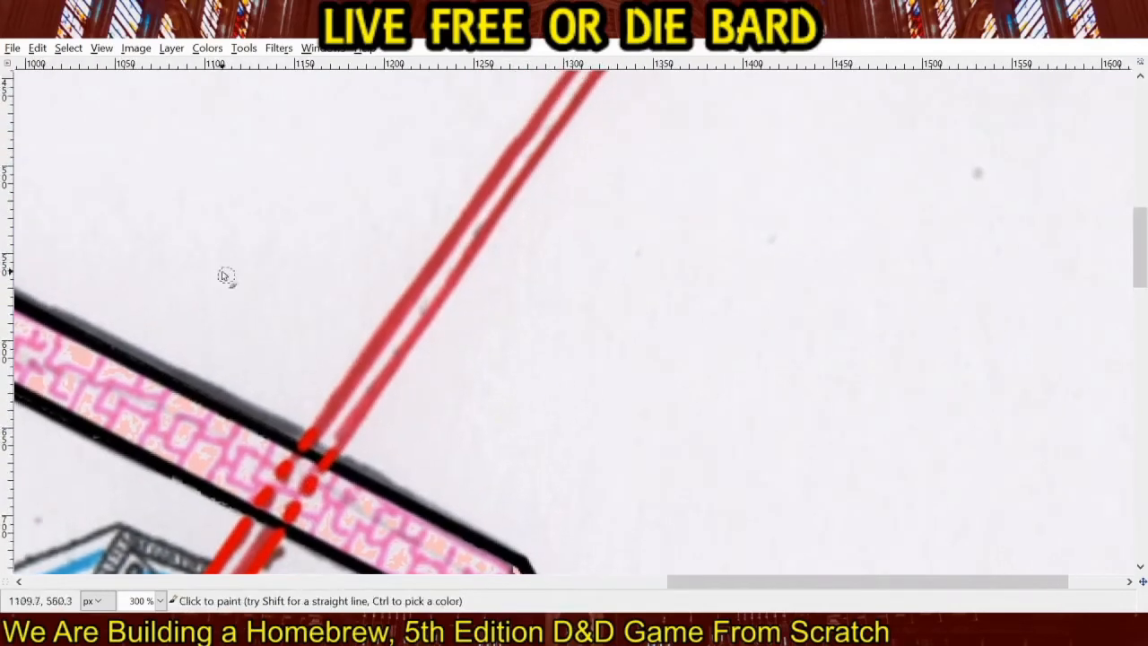
pyautogui.scroll(-2, 401, 278)
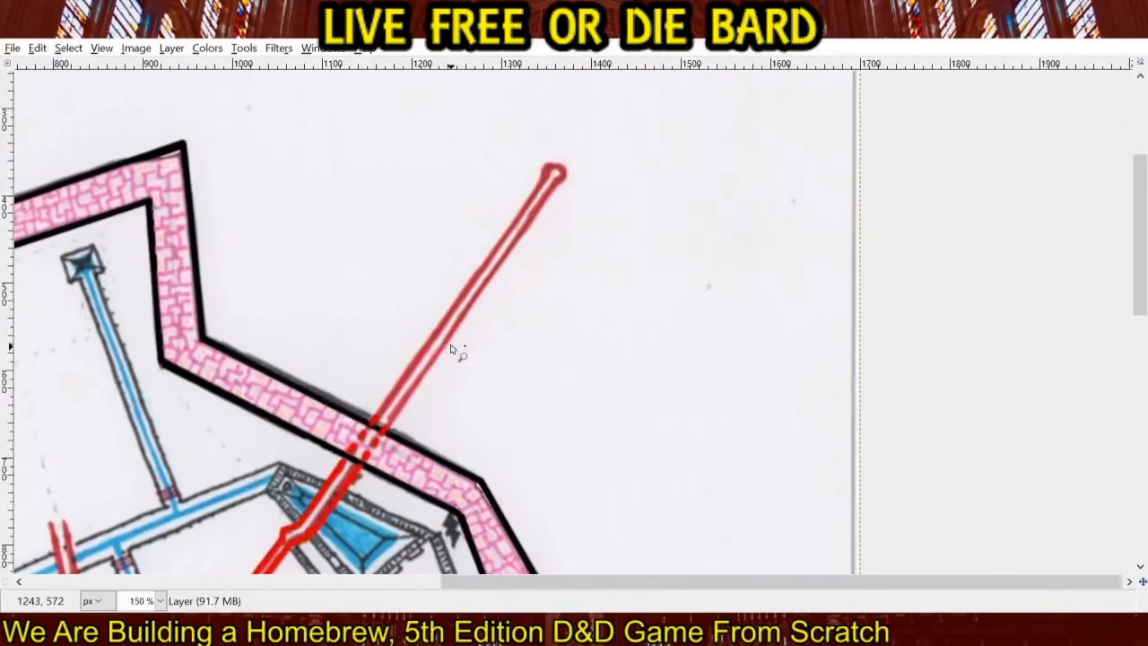
pyautogui.click(377, 416)
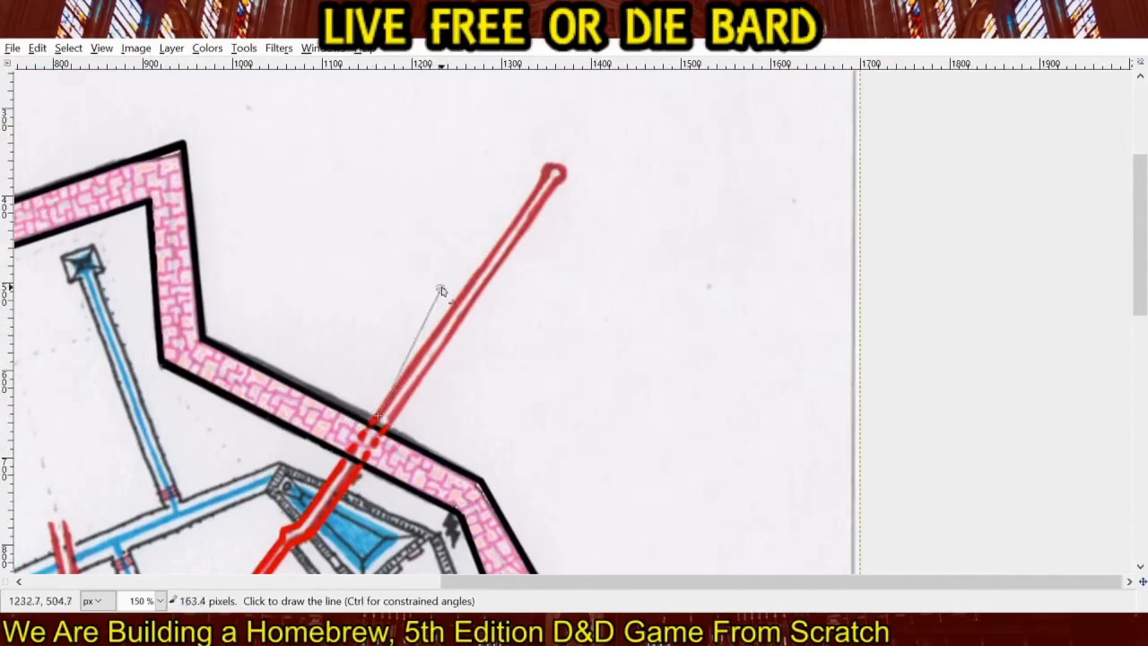
pyautogui.keyDown('shift'); pyautogui.click(544, 178); pyautogui.keyUp('shift')
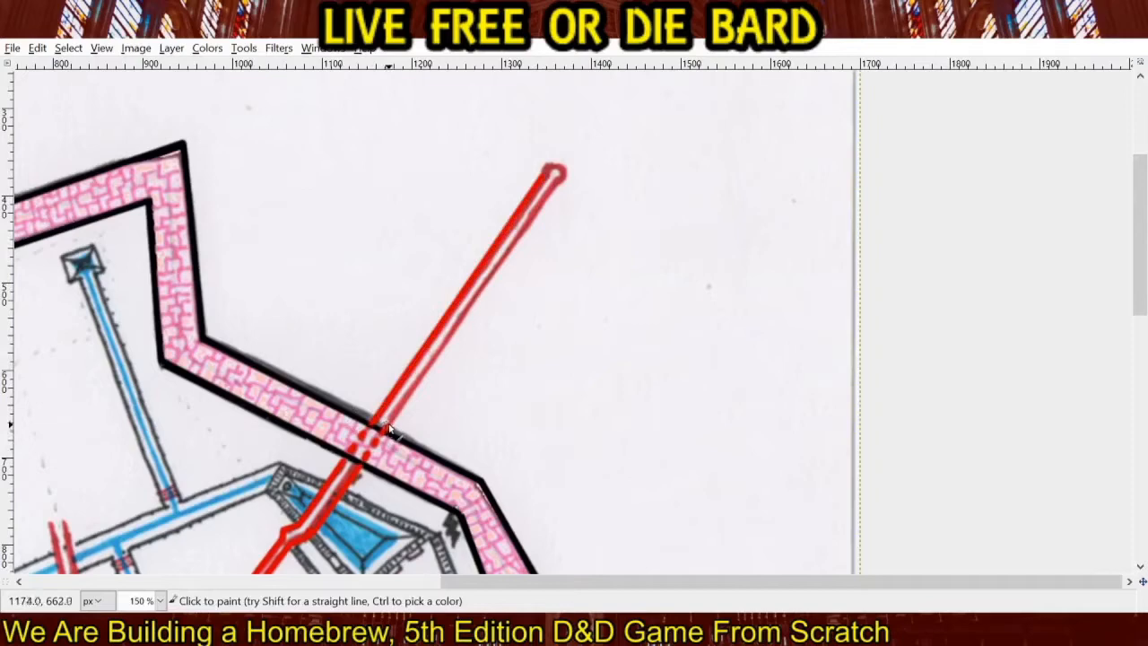
pyautogui.keyDown('shift'); pyautogui.click(558, 182); pyautogui.keyUp('shift')
# Retrace the rounded cap at the corridor's northeastern tip in bright red, joining its two sides.
pyautogui.moveTo(577, 199); pyautogui.dragTo(418, 385)
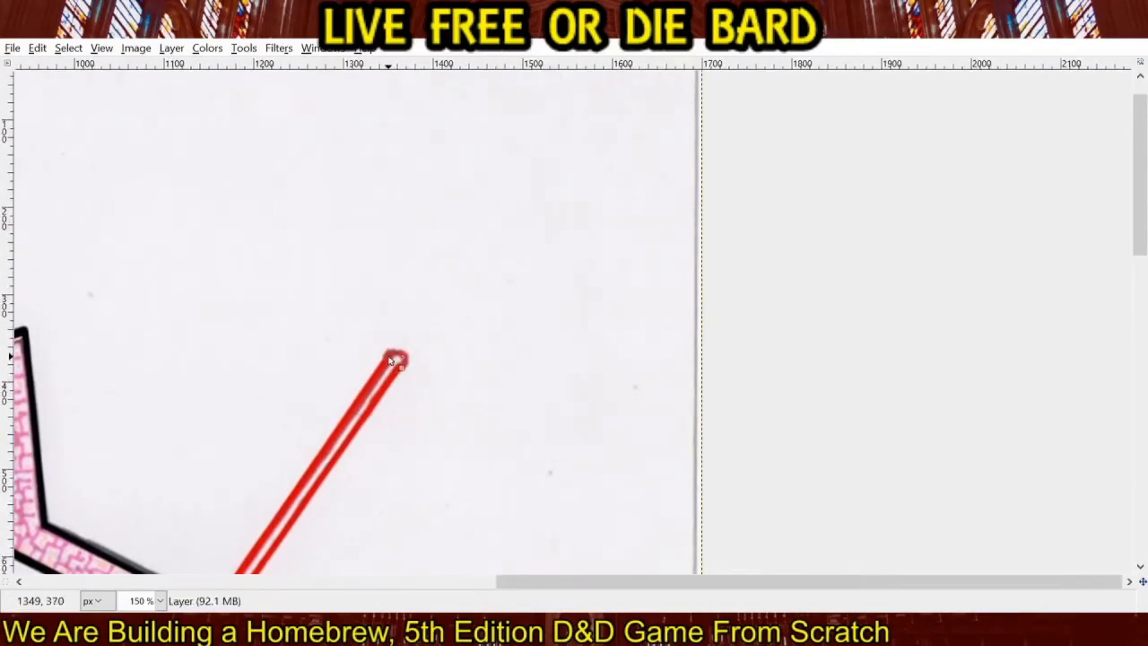
pyautogui.scroll(3, 390, 360)
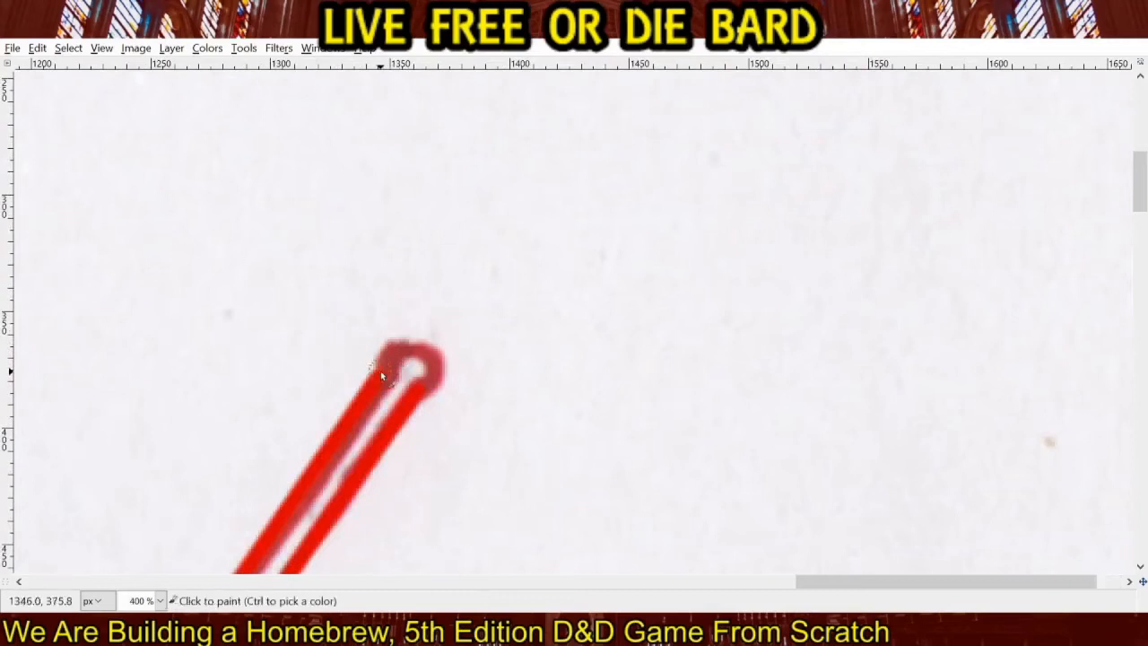
pyautogui.moveTo(382, 364)
pyautogui.mouseDown()
pyautogui.moveTo(429, 350)
pyautogui.moveTo(435, 391)
pyautogui.moveTo(422, 396)
pyautogui.moveTo(436, 367)
pyautogui.moveTo(429, 351)
pyautogui.moveTo(379, 374)
pyautogui.mouseUp()
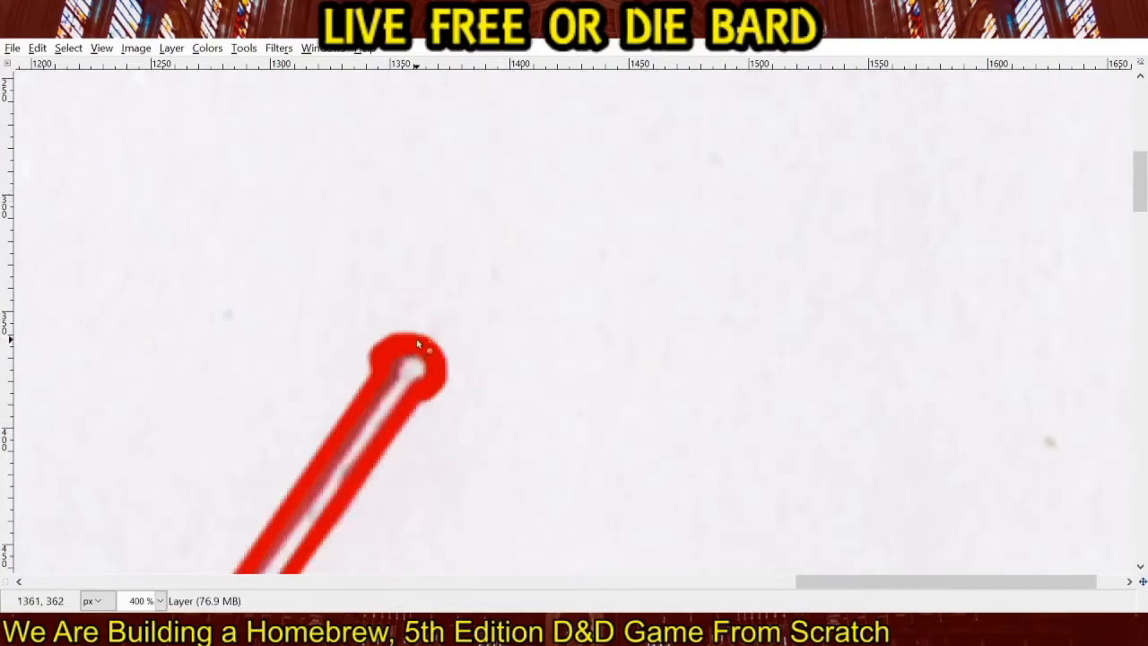
pyautogui.scroll(-5, 417, 344)
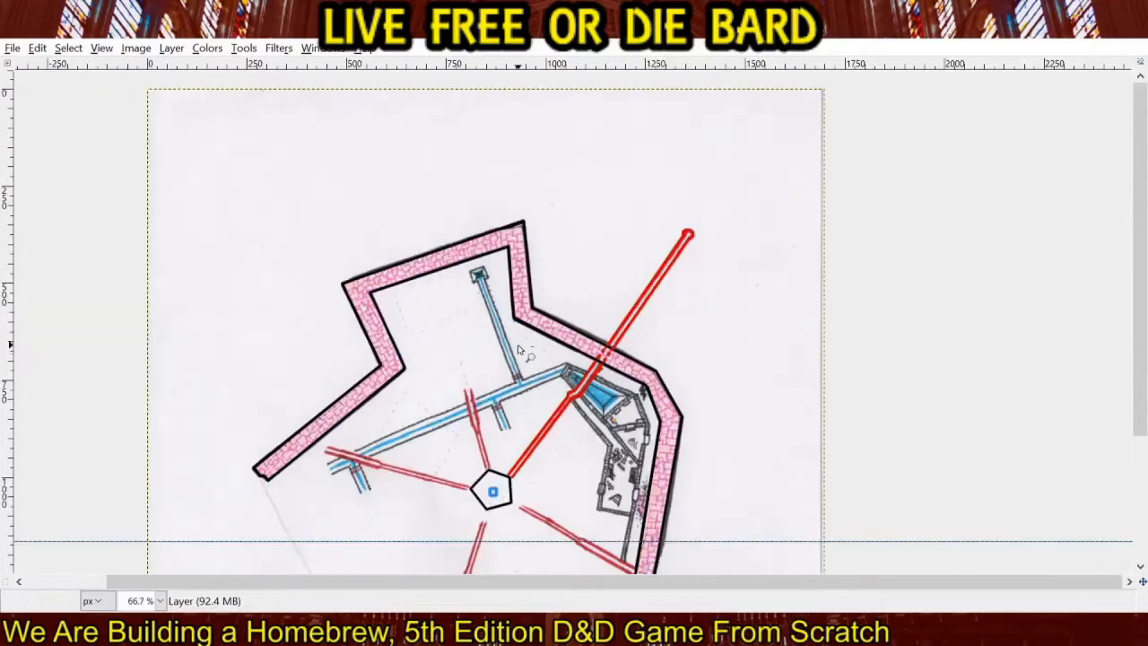
# Retrace the lower side of the southeastern red corridor in bright red from its outer tip through the wall and bend to the pentagon.
pyautogui.click(992, 183)
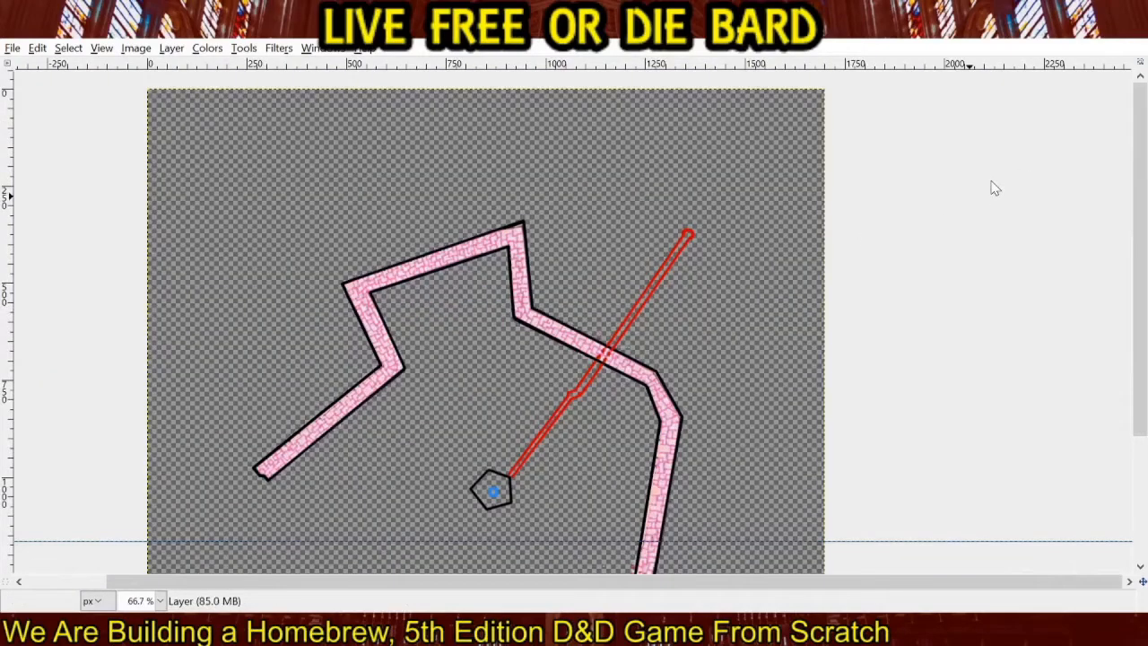
pyautogui.click(992, 189)
pyautogui.scroll(-5, 439, 303)
pyautogui.hscroll(2, 439, 303)
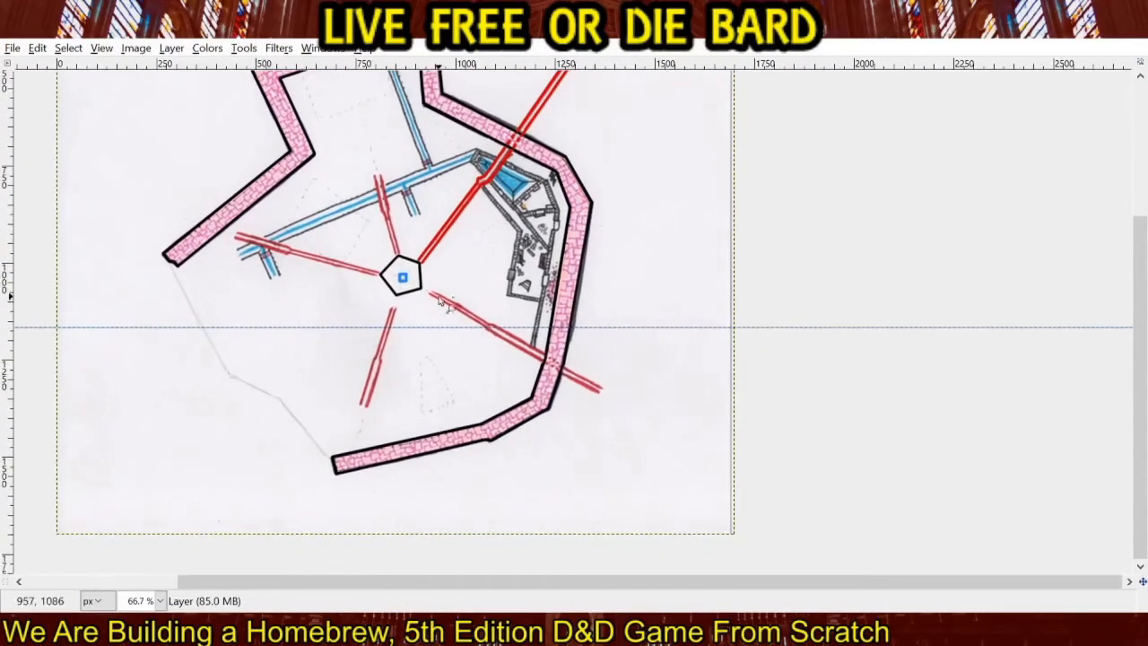
pyautogui.scroll(3, 440, 299)
pyautogui.moveTo(707, 432); pyautogui.dragTo(551, 294)
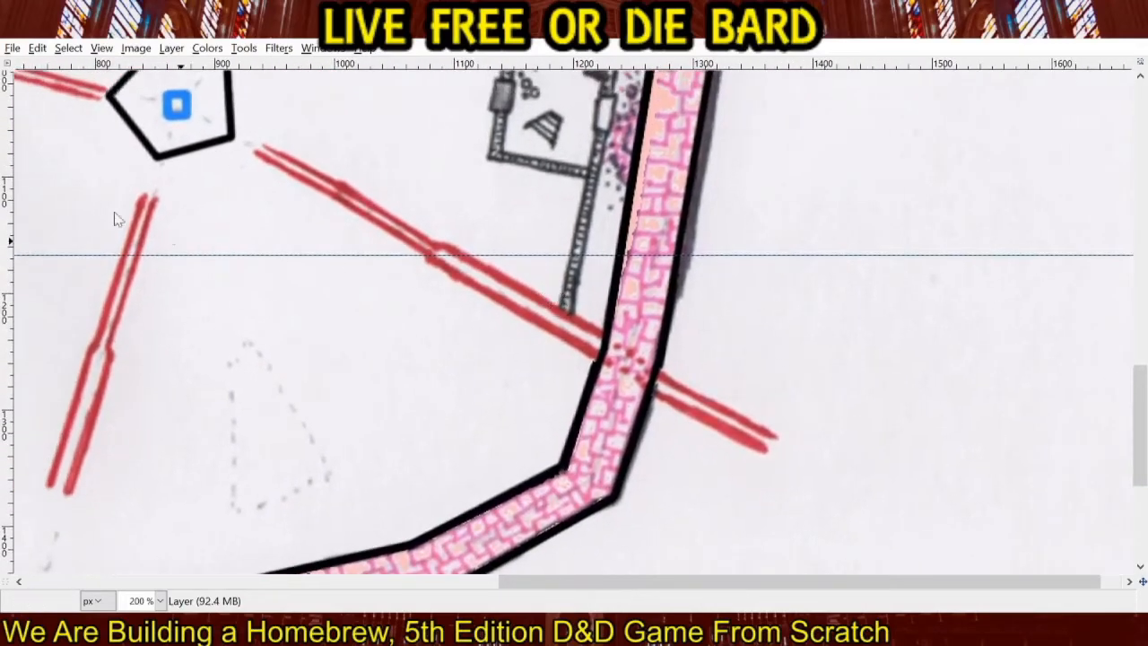
pyautogui.click(764, 454)
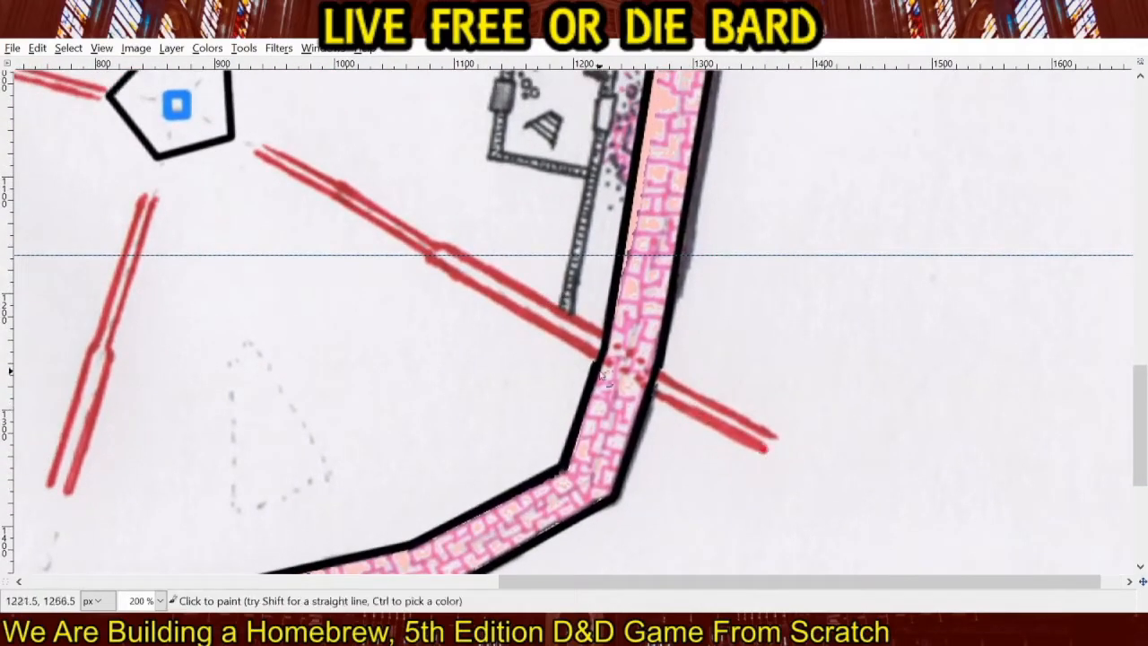
pyautogui.keyDown('shift'); pyautogui.click(432, 261); pyautogui.keyUp('shift')
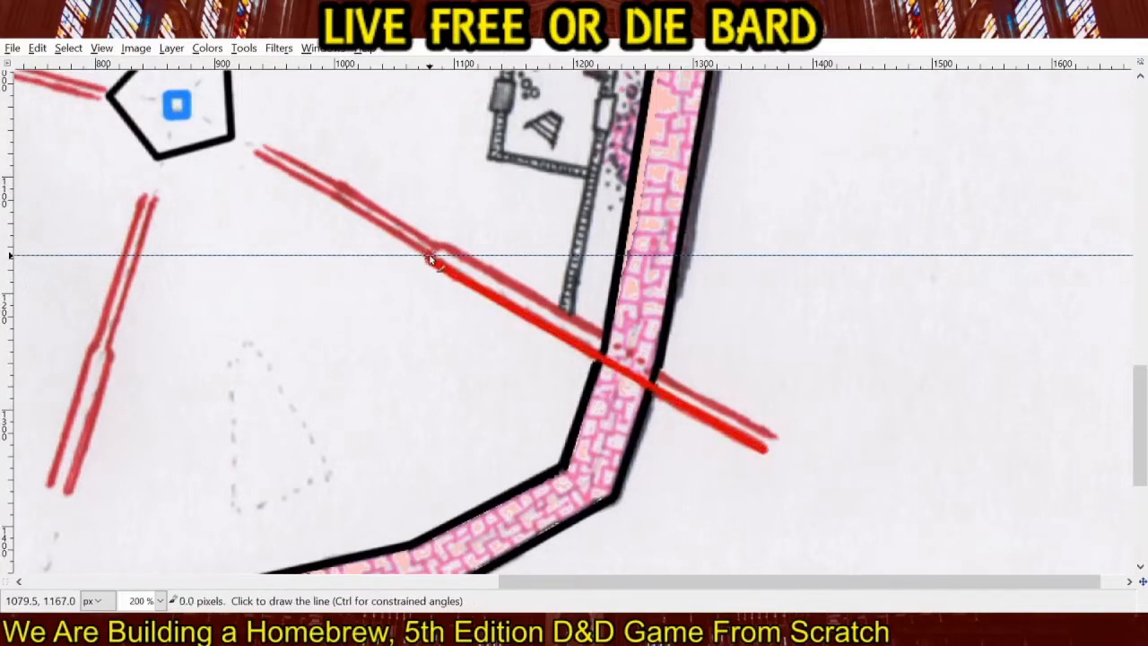
pyautogui.keyDown('shift'); pyautogui.click(231, 144); pyautogui.keyUp('shift')
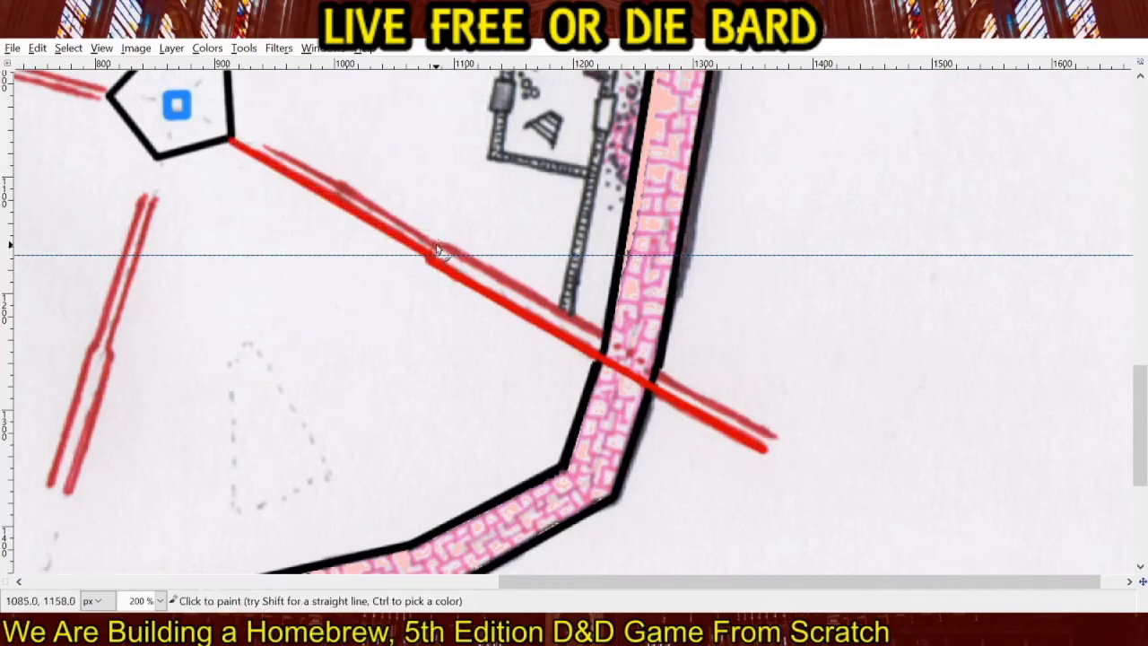
# Retrace the upper side of the southeastern corridor in bright red from the pentagon's corner past the bend to its outer tip.
pyautogui.keyDown('shift'); pyautogui.click(235, 135); pyautogui.keyUp('shift')
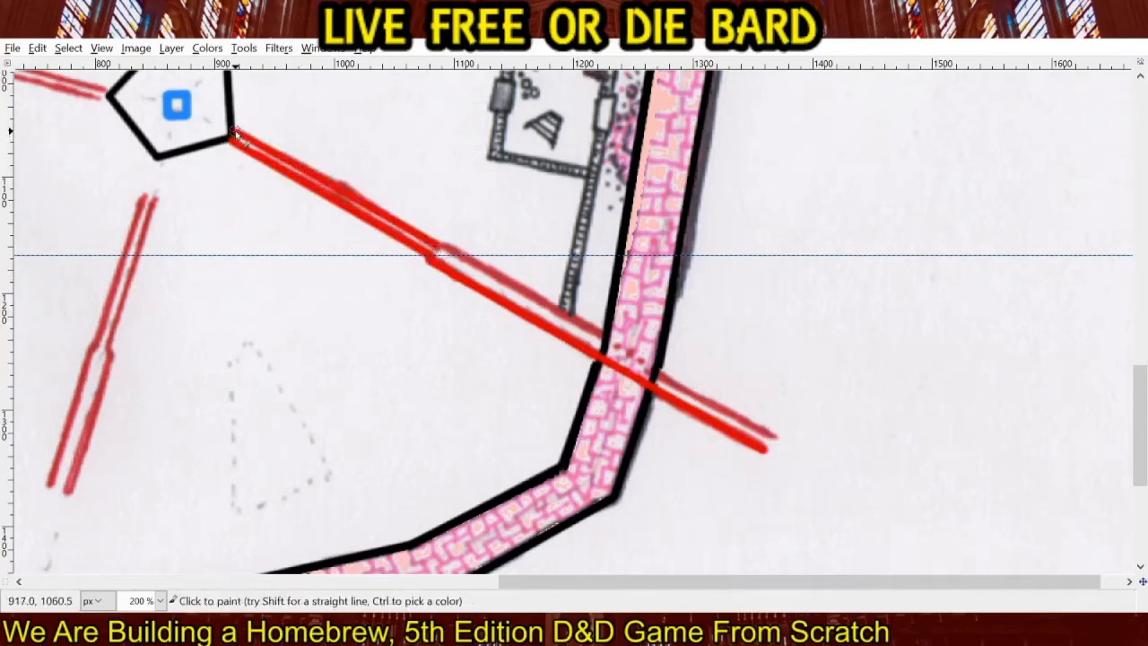
pyautogui.hotkey('ctrl', 'z')
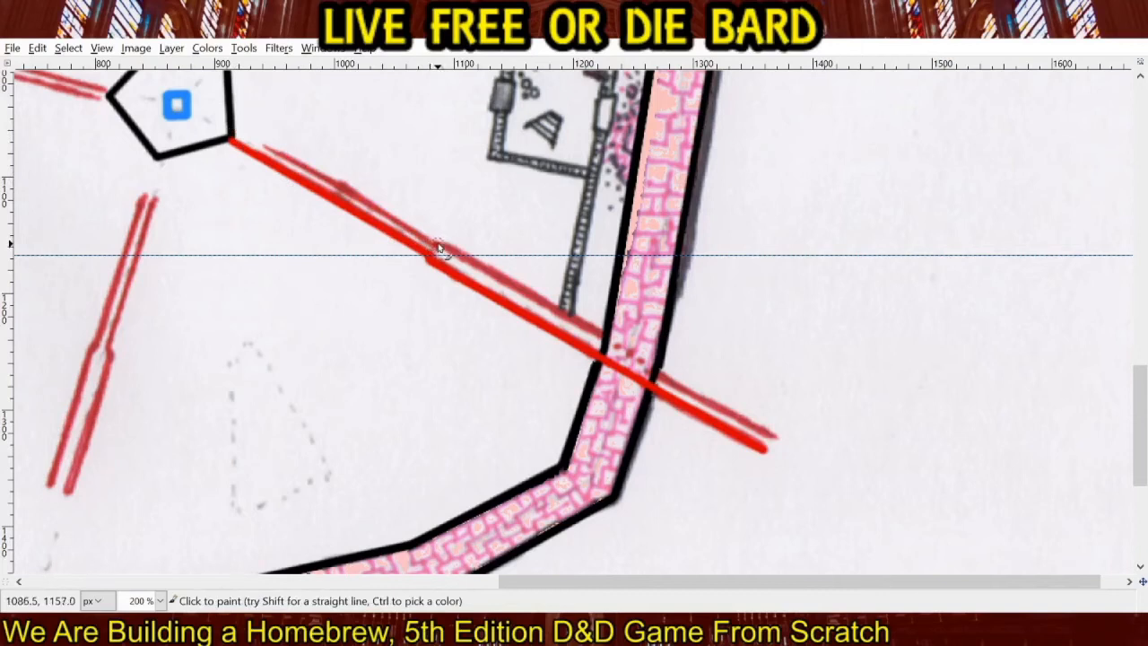
pyautogui.keyDown('shift'); pyautogui.click(235, 132); pyautogui.keyUp('shift')
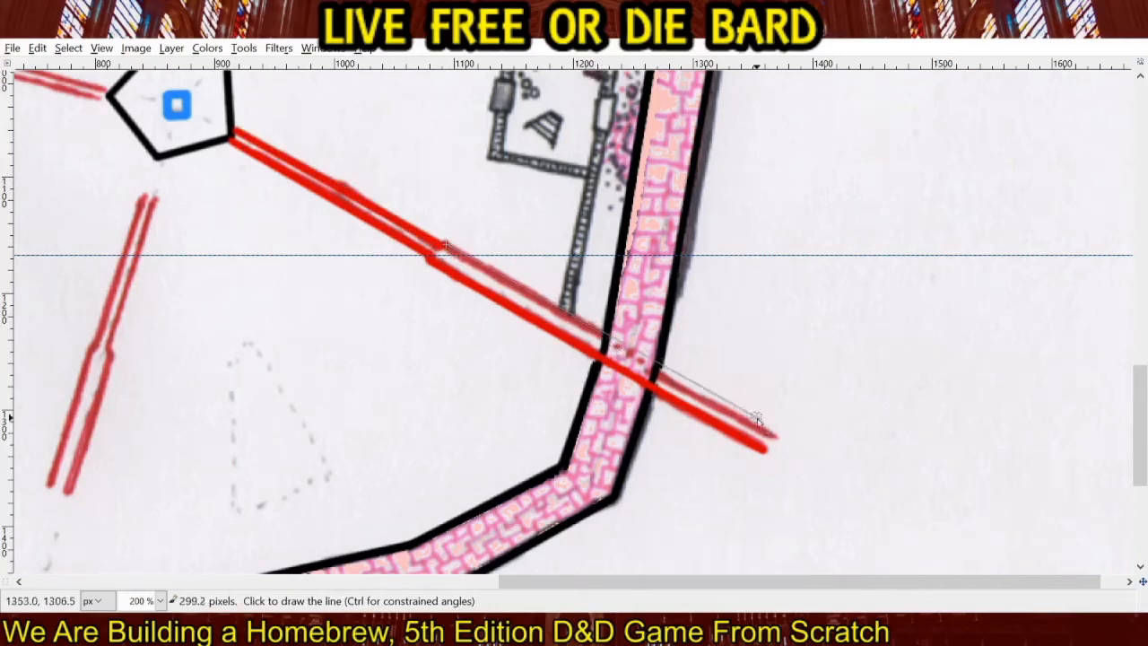
pyautogui.keyDown('shift'); pyautogui.click(778, 442); pyautogui.keyUp('shift')
# Erase gaps in both red corridor lines inside the brick wall so the southeastern crossing is dashed, and touch up the crossing.
pyautogui.hotkey('shift', 'e')
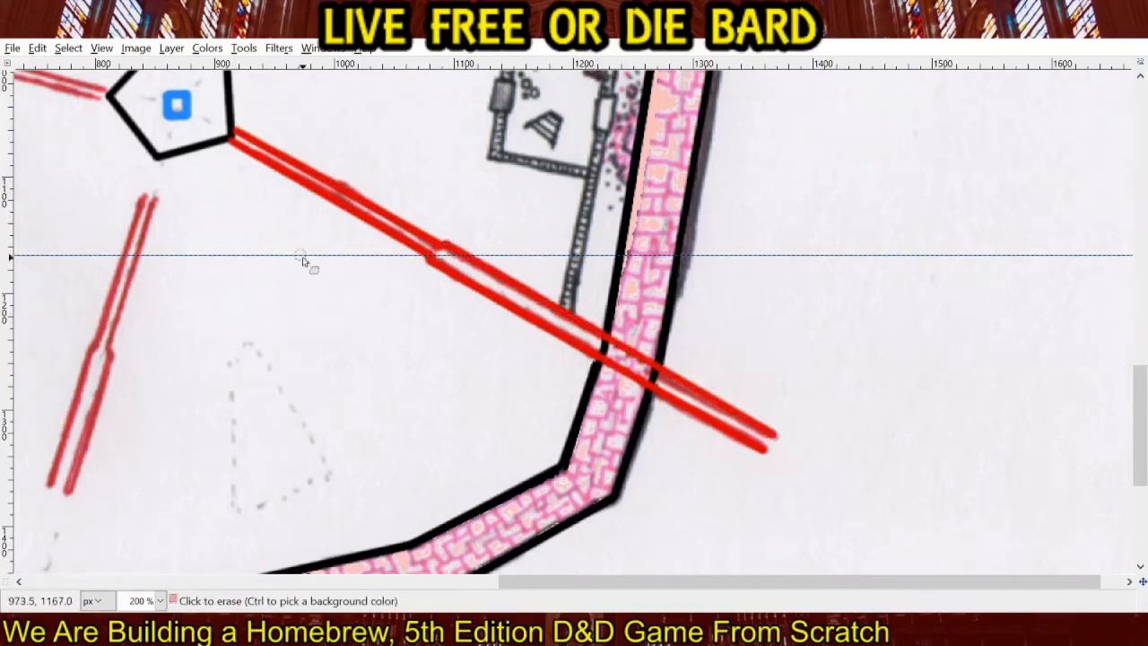
pyautogui.click(619, 352)
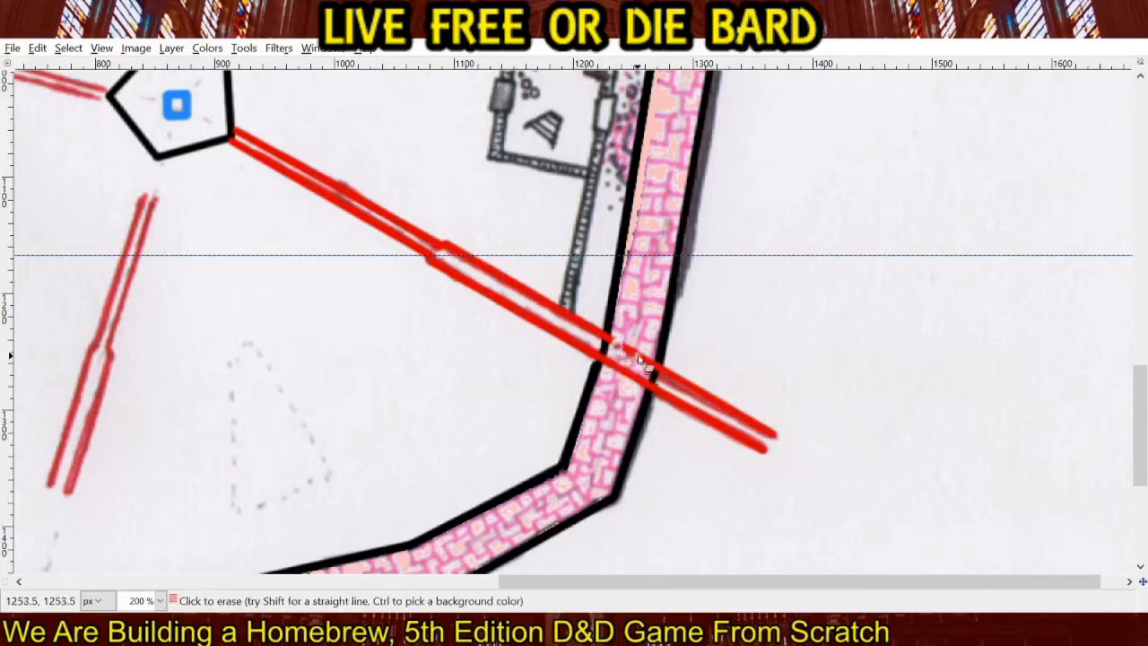
pyautogui.moveTo(640, 359); pyautogui.dragTo(654, 372)
pyautogui.moveTo(619, 372); pyautogui.dragTo(641, 388)
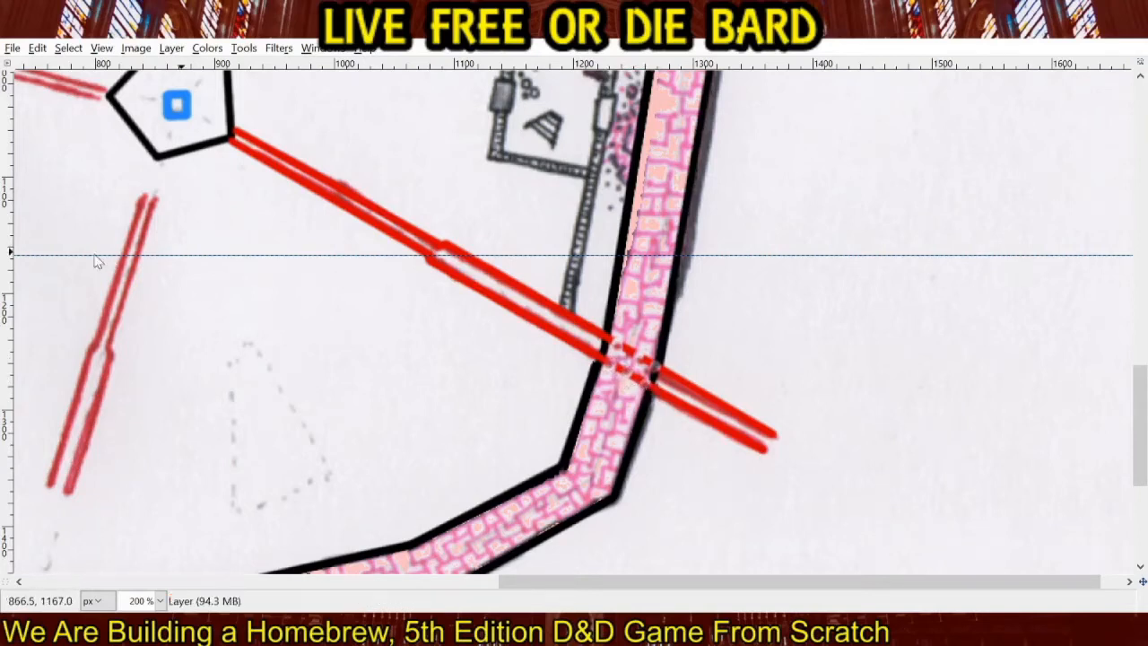
pyautogui.click(656, 370)
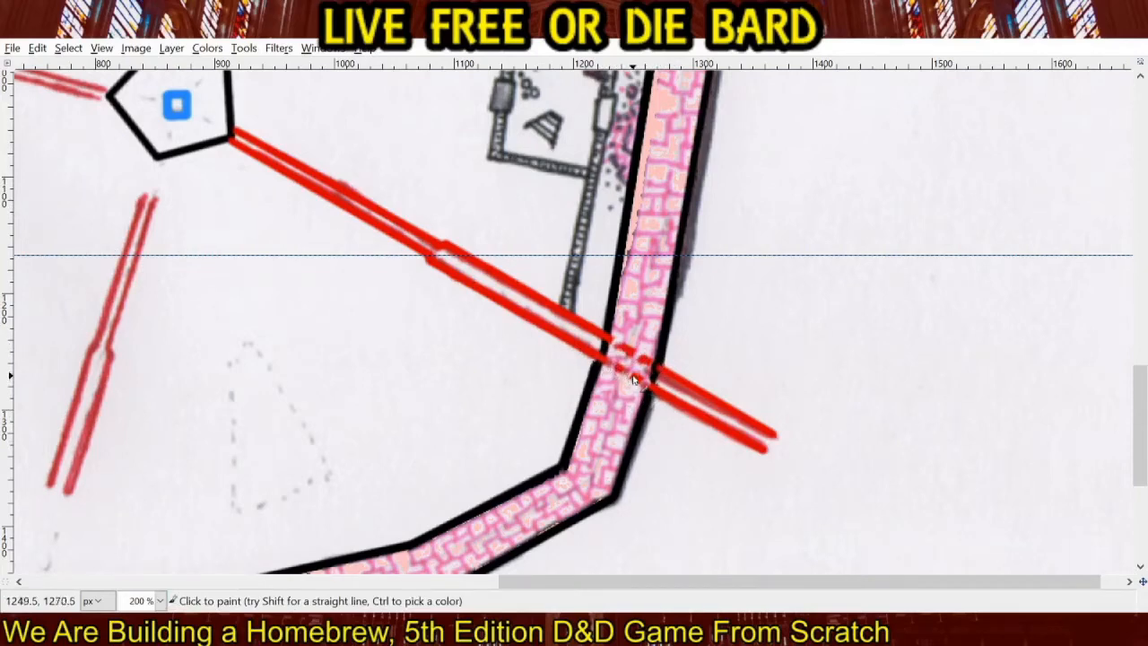
# Retrace both sides of the northern red corridor from the pentagon's top corner to the bend just below the blue channel.
pyautogui.scroll(-3, 402, 254)
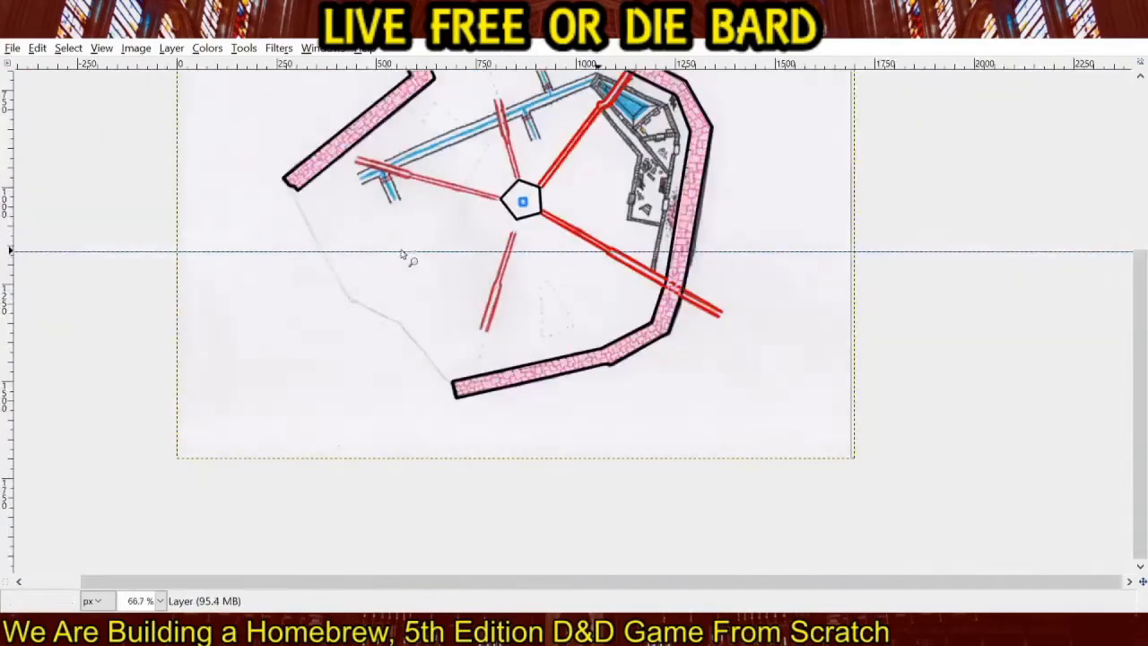
pyautogui.moveTo(412, 235); pyautogui.dragTo(402, 383)
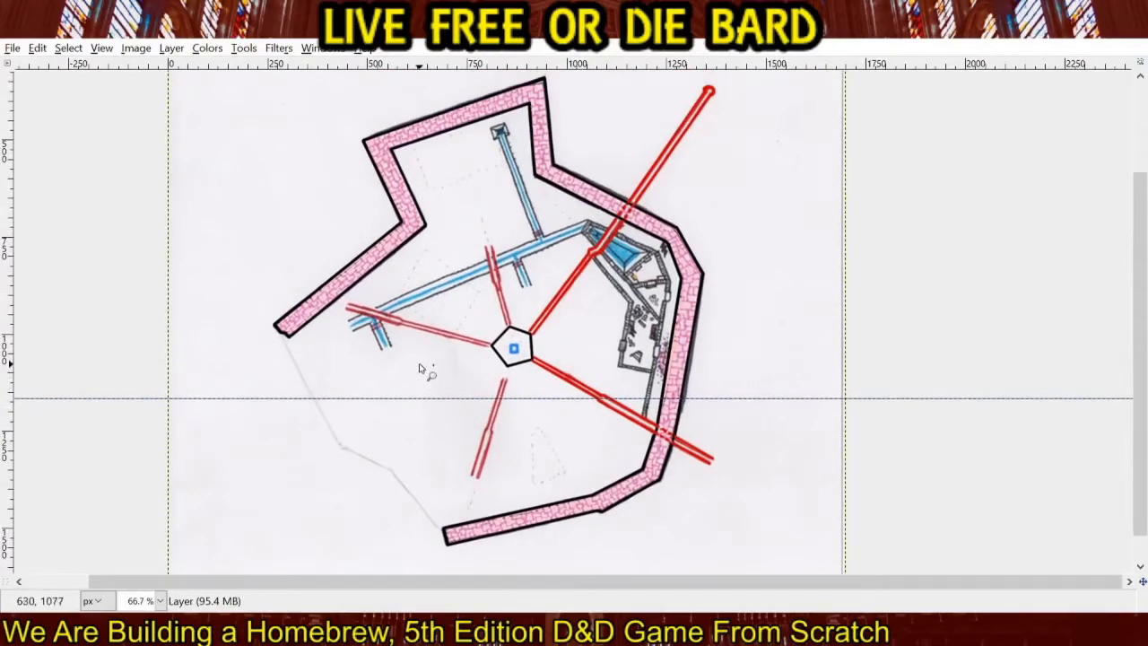
pyautogui.scroll(3, 510, 329)
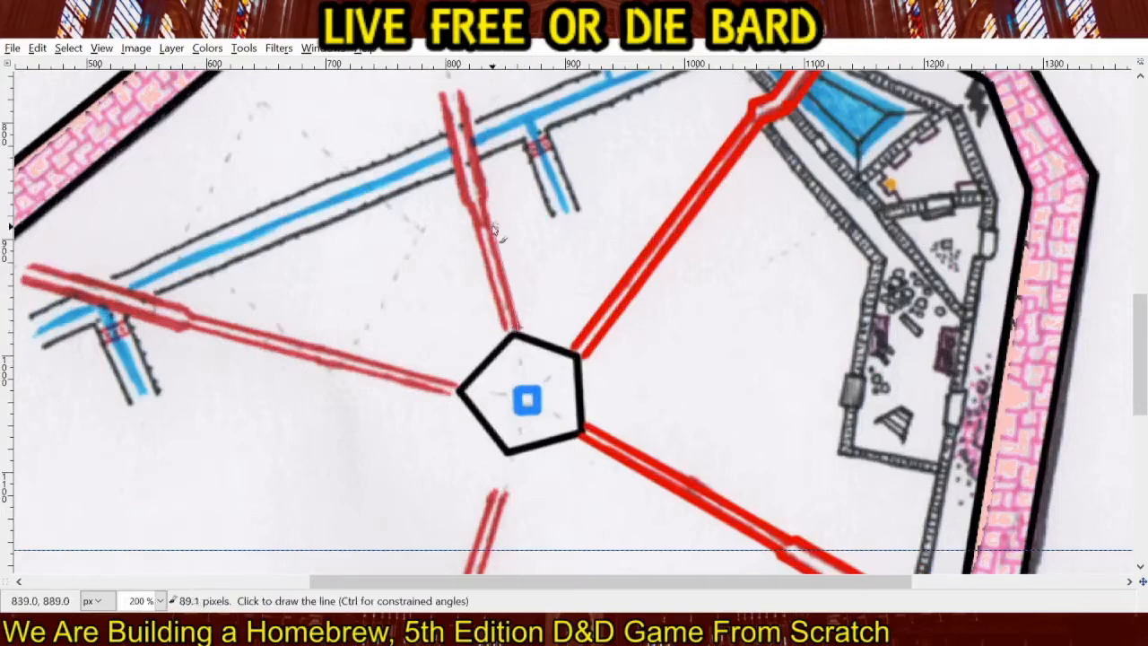
pyautogui.keyDown('shift'); pyautogui.click(513, 330); pyautogui.keyUp('shift')
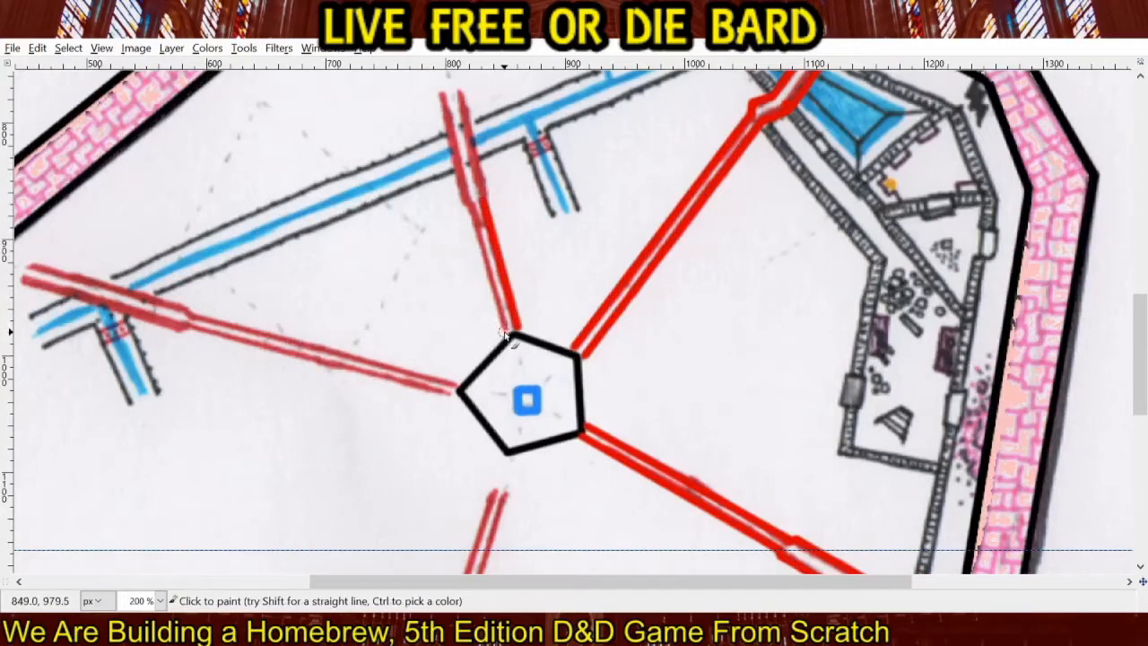
pyautogui.keyDown('shift'); pyautogui.click(469, 209); pyautogui.keyUp('shift')
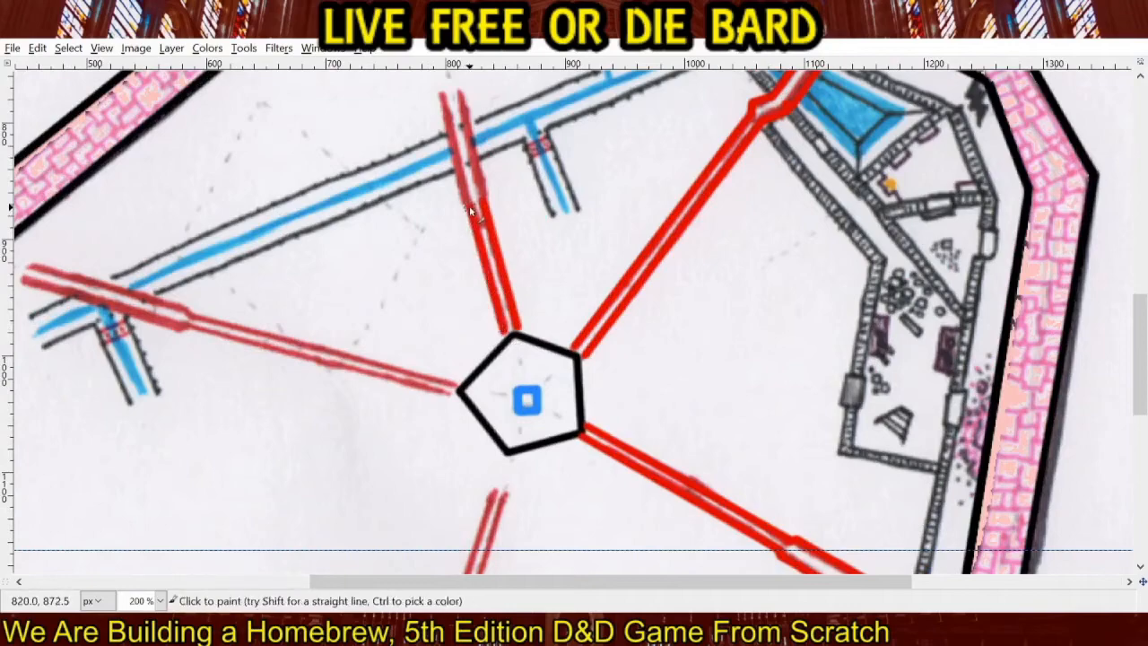
# Extend both sides of the northern corridor in straight bright red lines across the blue channel to the dashed area inside the wall.
pyautogui.moveTo(436, 348); pyautogui.dragTo(616, 450)
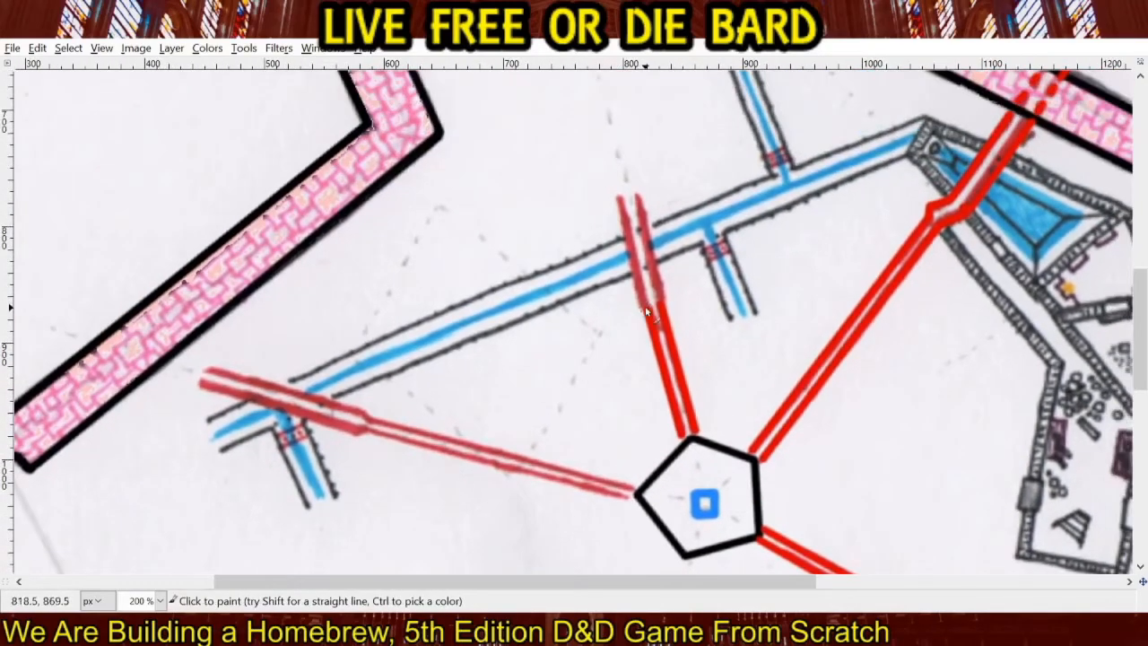
pyautogui.moveTo(724, 258); pyautogui.dragTo(679, 384)
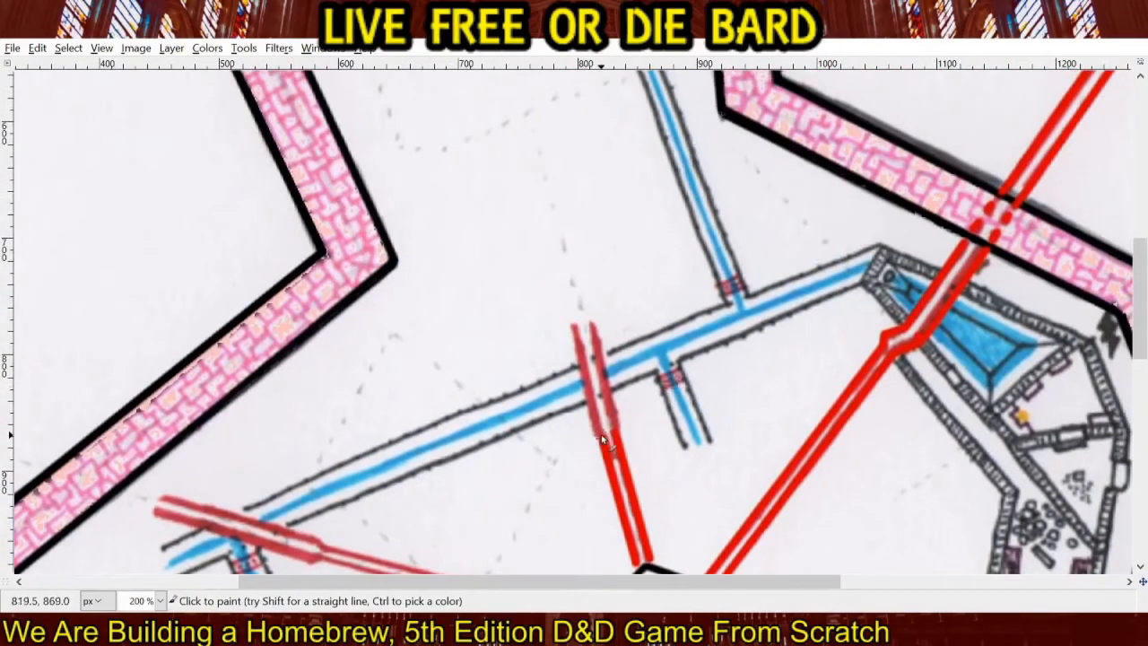
pyautogui.keyDown('shift'); pyautogui.click(601, 434); pyautogui.keyUp('shift')
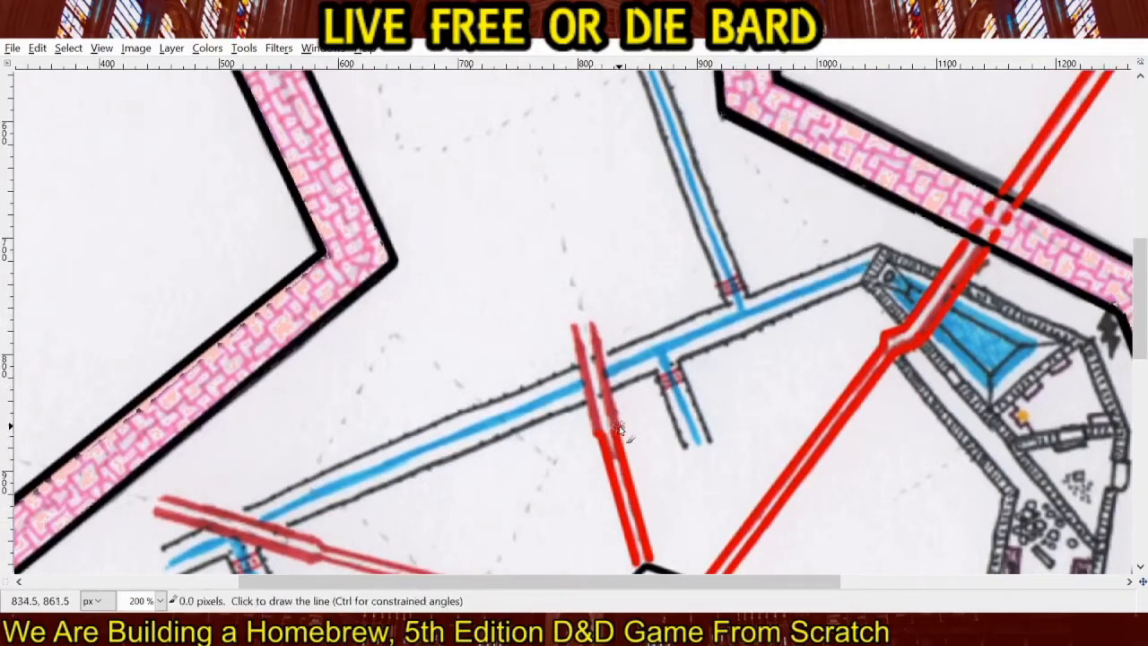
pyautogui.keyDown('shift'); pyautogui.click(509, 105); pyautogui.keyUp('shift')
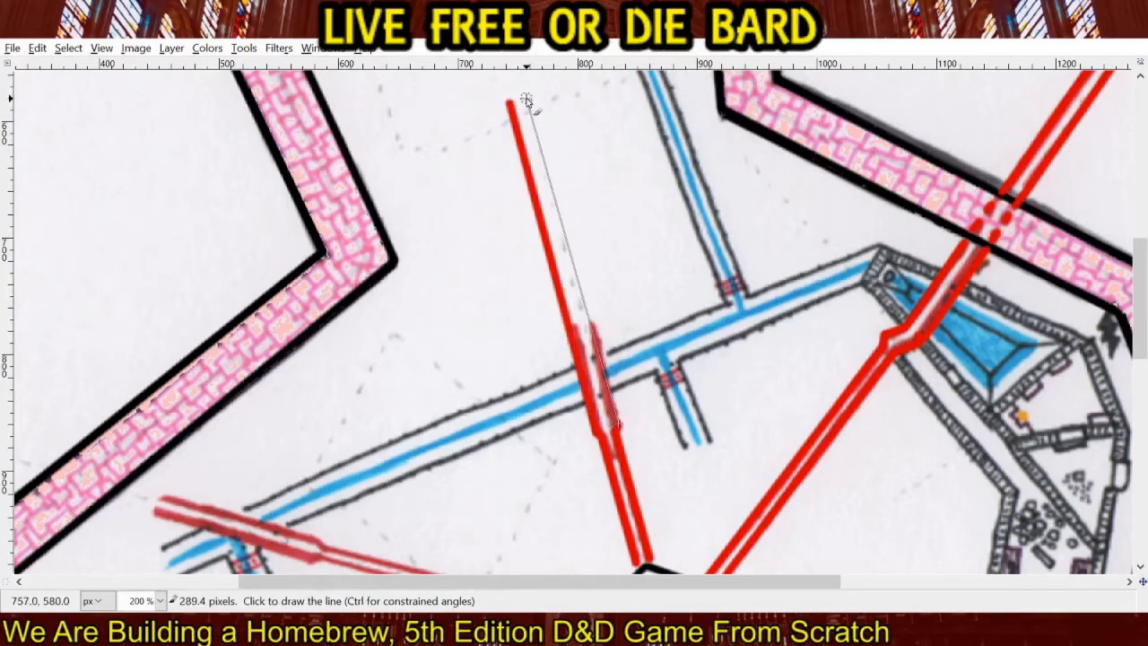
pyautogui.keyDown('shift'); pyautogui.click(528, 101); pyautogui.keyUp('shift')
# Turn the northern corridor's upper end westward with two short parallel bright red lines.
pyautogui.scroll(5, 577, 410)
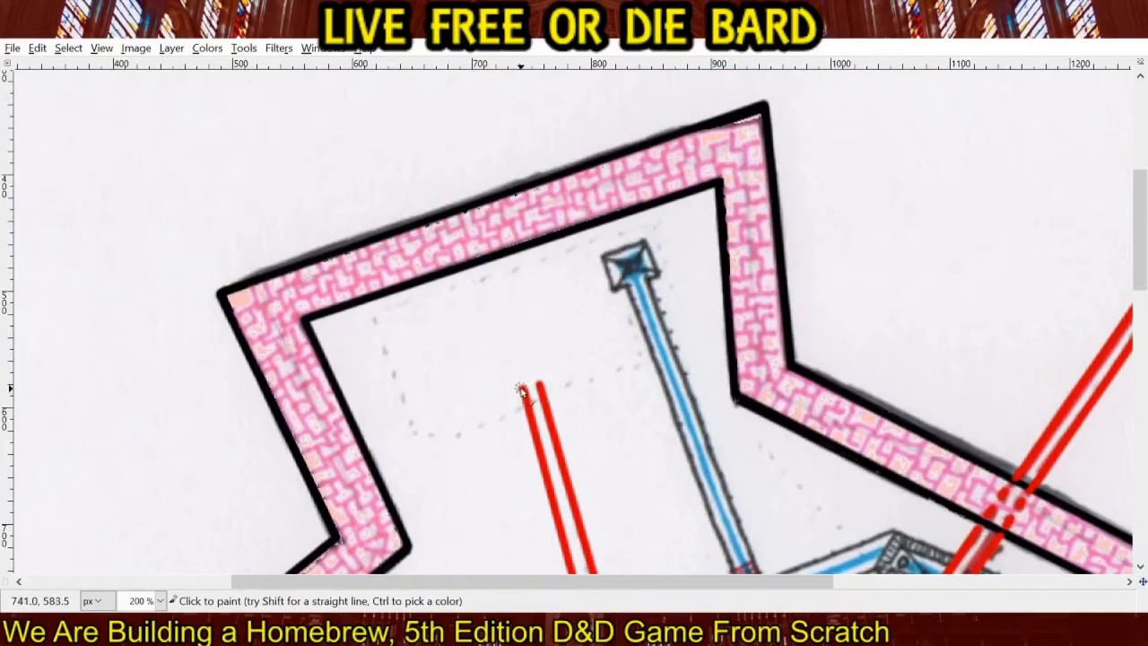
pyautogui.keyDown('shift'); pyautogui.click(484, 377); pyautogui.keyUp('shift')
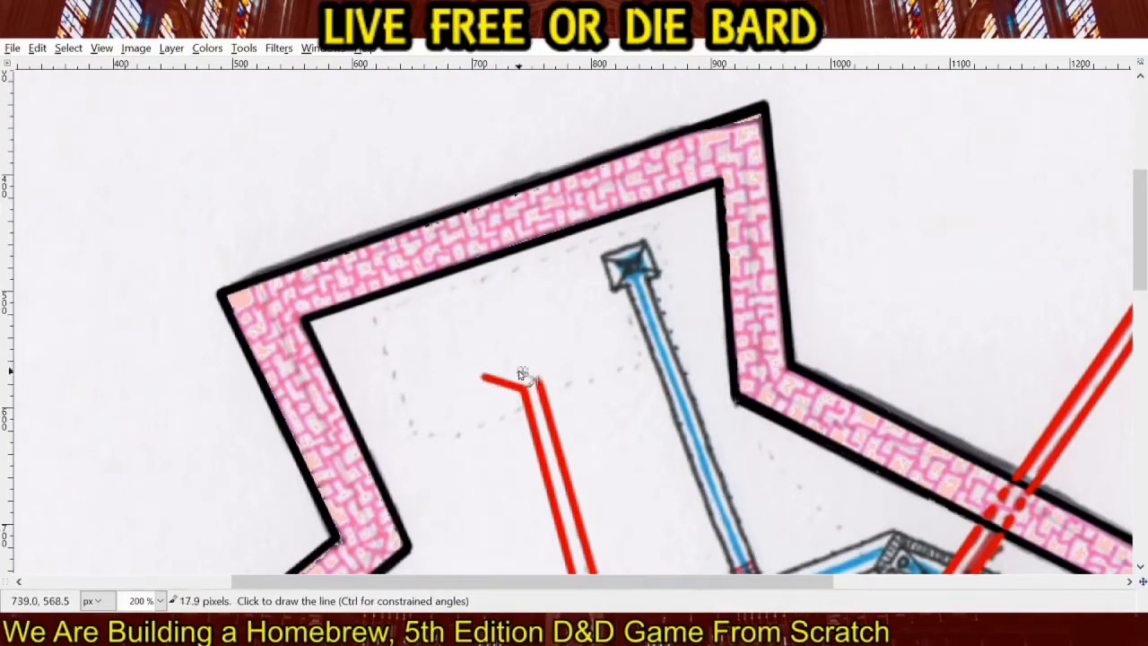
pyautogui.keyDown('shift'); pyautogui.click(492, 363); pyautogui.keyUp('shift')
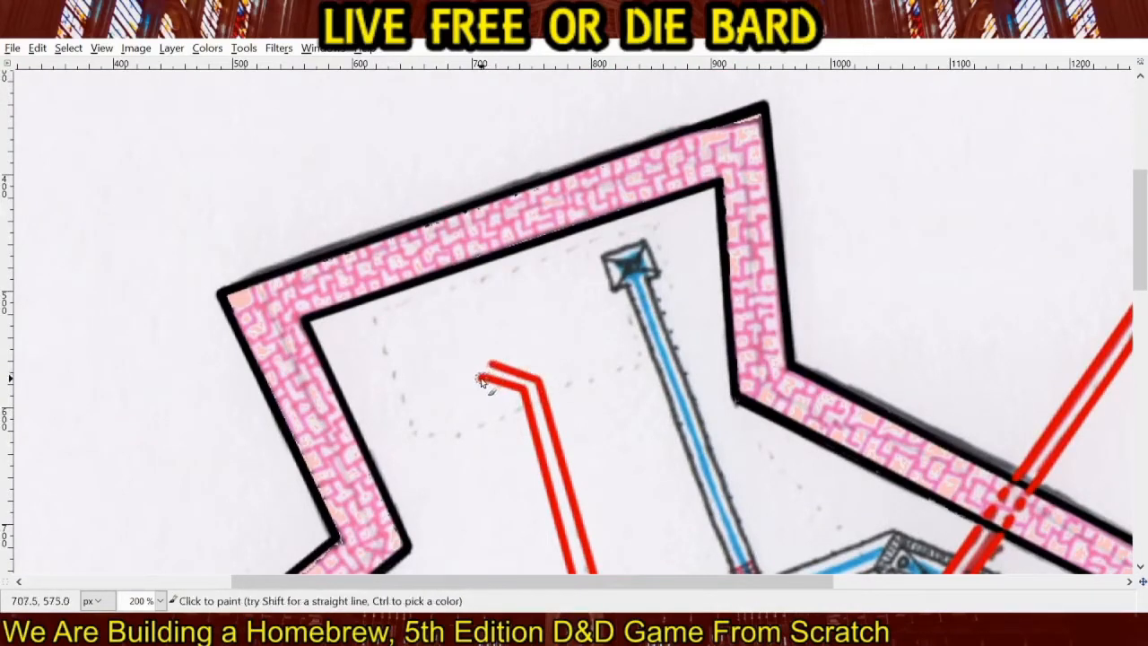
# Retrace both sides of the western red corridor in bright red from the pentagon to where the corridor widens.
pyautogui.moveTo(475, 377)
pyautogui.mouseDown()
pyautogui.moveTo(479, 354)
pyautogui.moveTo(492, 361)
pyautogui.moveTo(468, 372)
pyautogui.moveTo(488, 386)
pyautogui.moveTo(551, 384)
pyautogui.moveTo(750, 487)
pyautogui.mouseUp()
pyautogui.scroll(-12, 575, 409)
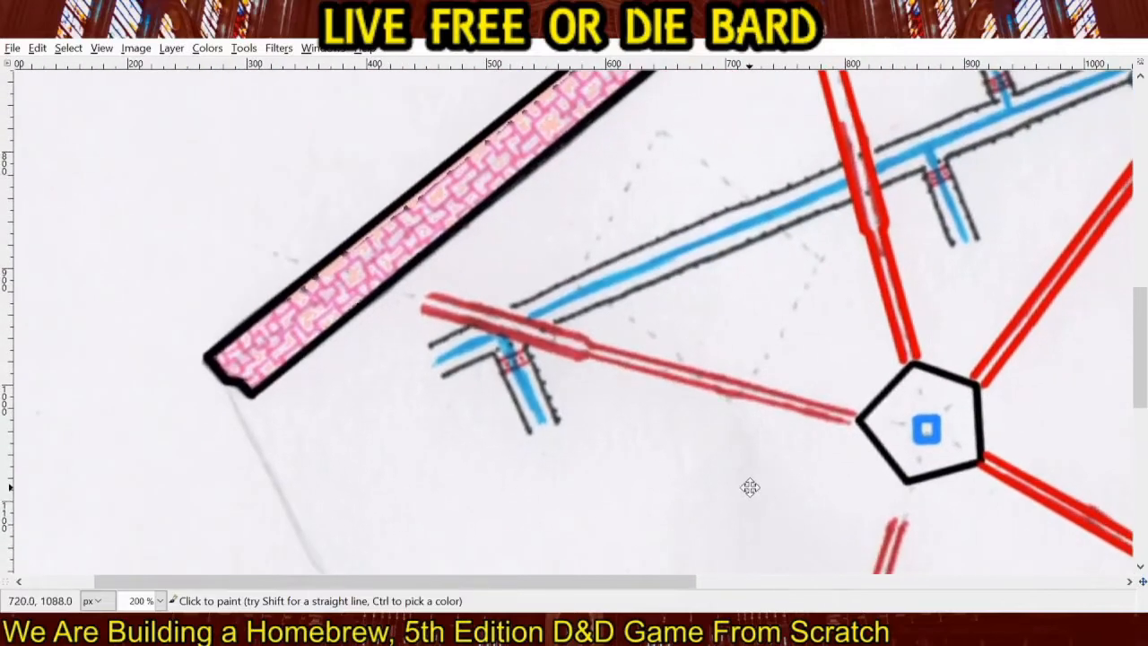
pyautogui.click(854, 417)
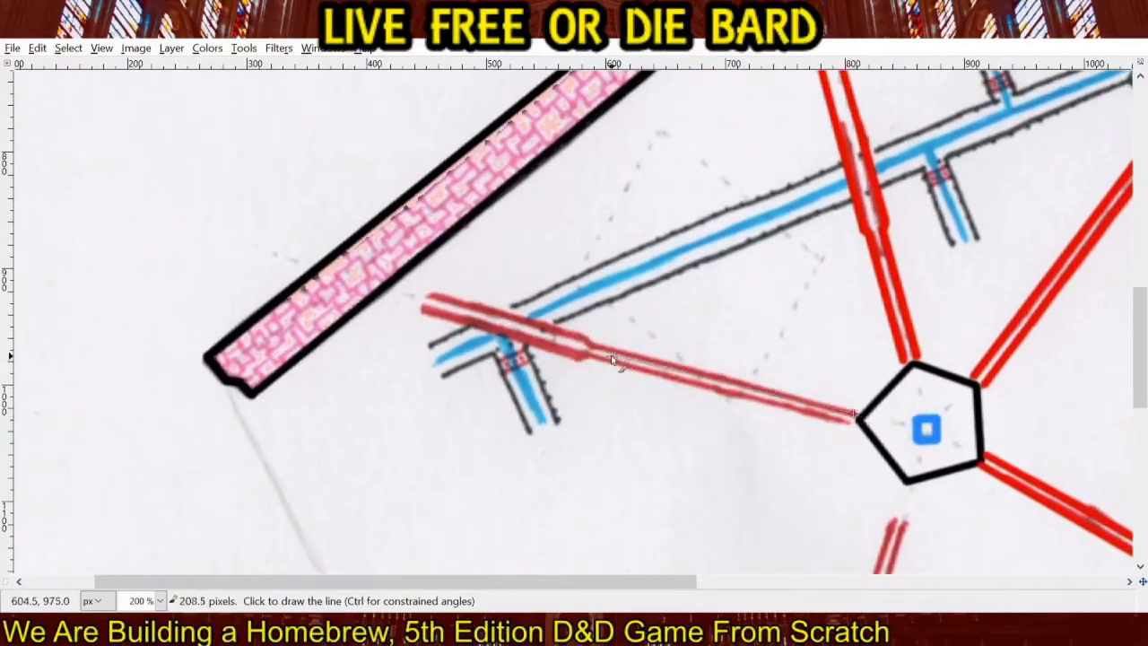
pyautogui.keyDown('shift'); pyautogui.click(590, 345); pyautogui.keyUp('shift')
pyautogui.click(857, 431)
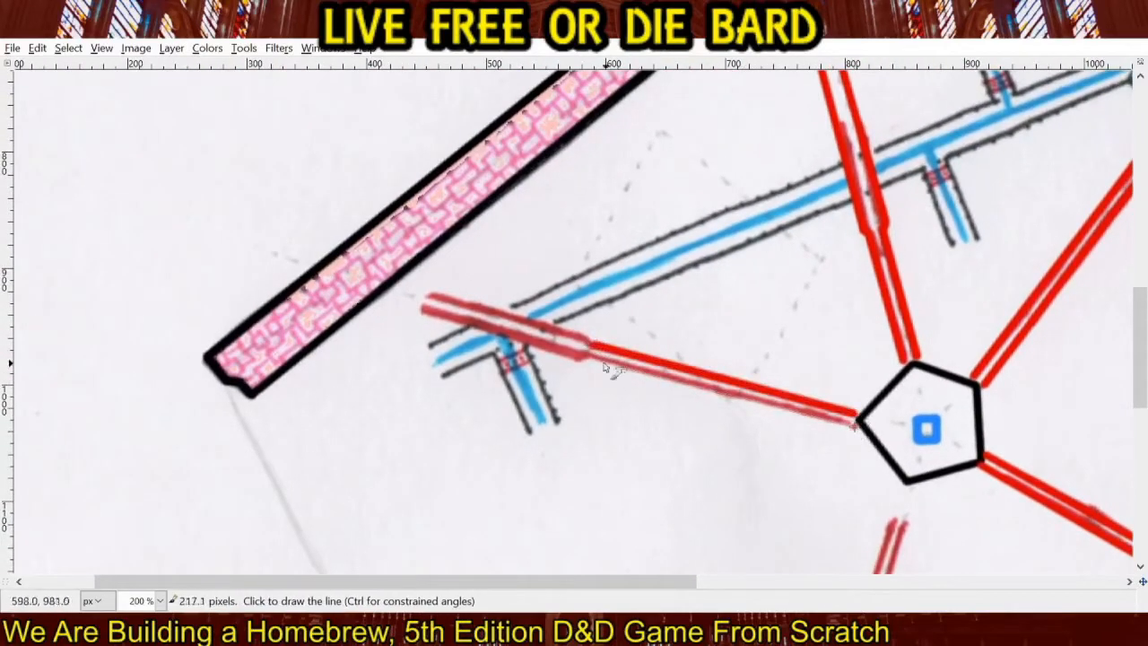
pyautogui.keyDown('shift'); pyautogui.click(590, 360); pyautogui.keyUp('shift')
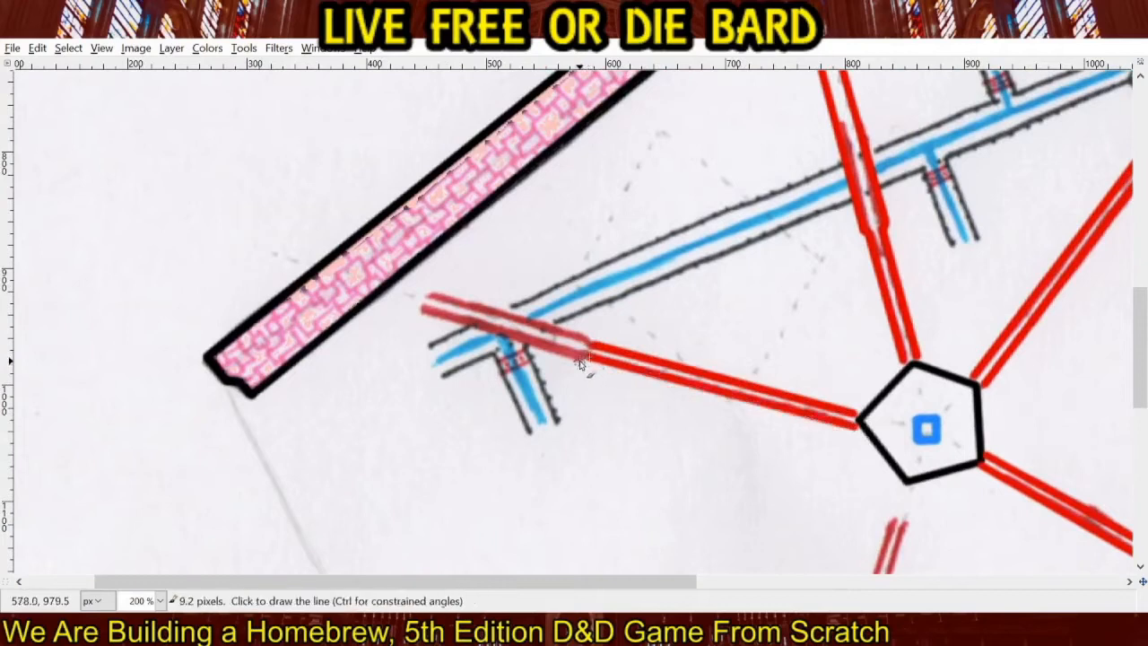
# Retrace the widened western corridor section across the blue channel to its tip and close the tip with a red circle.
pyautogui.keyDown('shift'); pyautogui.click(581, 361); pyautogui.keyUp('shift')
pyautogui.click(593, 346)
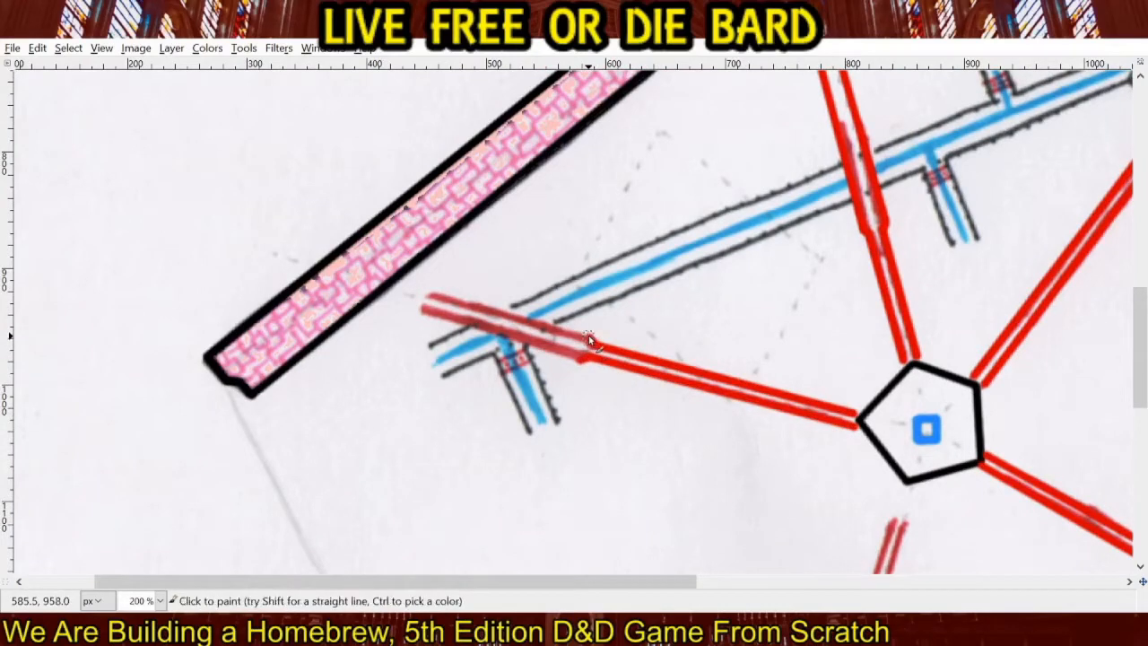
pyautogui.keyDown('shift'); pyautogui.click(432, 296); pyautogui.keyUp('shift')
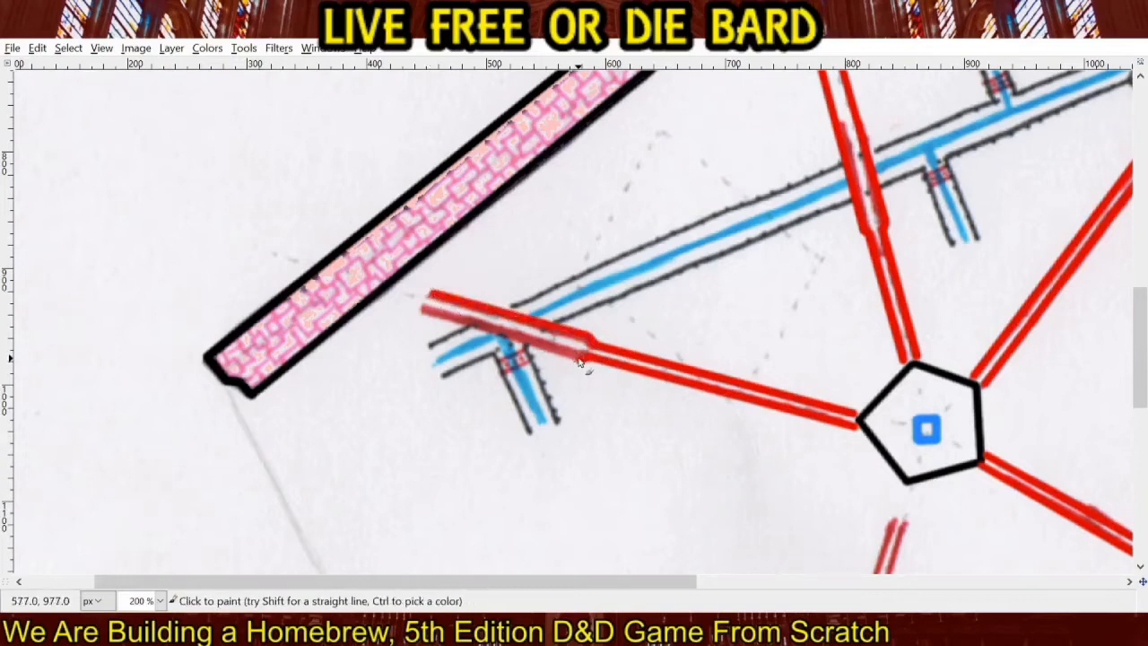
pyautogui.keyDown('shift'); pyautogui.click(424, 314); pyautogui.keyUp('shift')
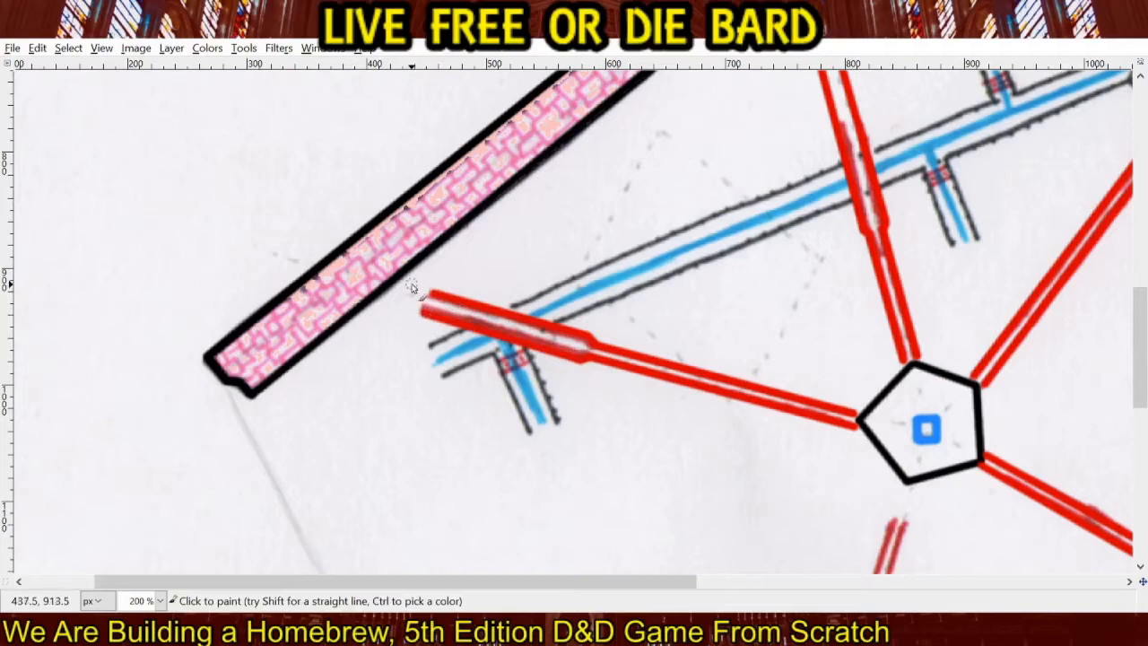
pyautogui.moveTo(429, 291)
pyautogui.mouseDown()
pyautogui.moveTo(415, 282)
pyautogui.moveTo(406, 309)
pyautogui.moveTo(402, 296)
pyautogui.moveTo(418, 285)
pyautogui.mouseUp()
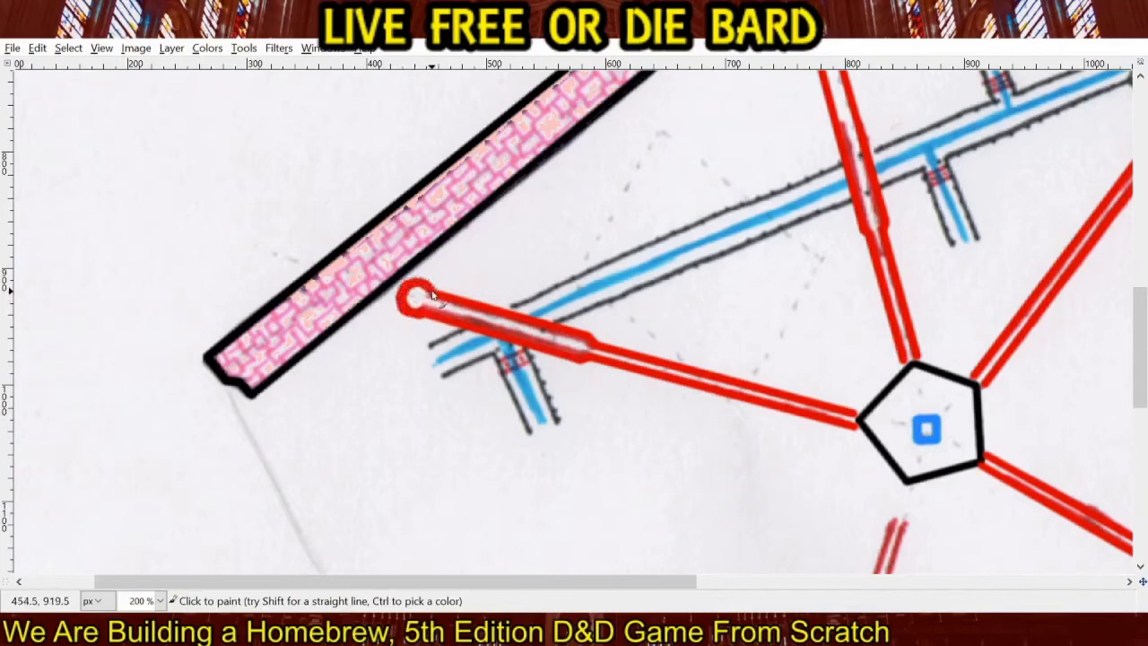
# Retrace both sides of the southern corridor in straight bright red lines from the pentagon through the widened section, extending them toward the southern wall.
pyautogui.moveTo(813, 473); pyautogui.dragTo(485, 215)
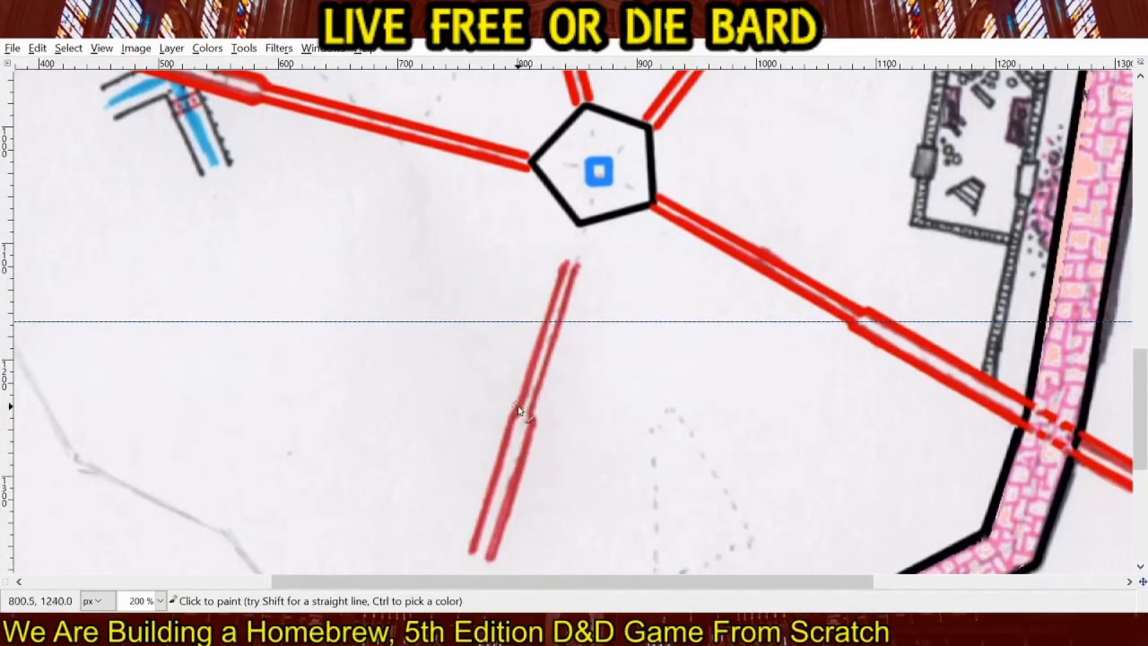
pyautogui.keyDown('shift'); pyautogui.click(574, 226); pyautogui.keyUp('shift')
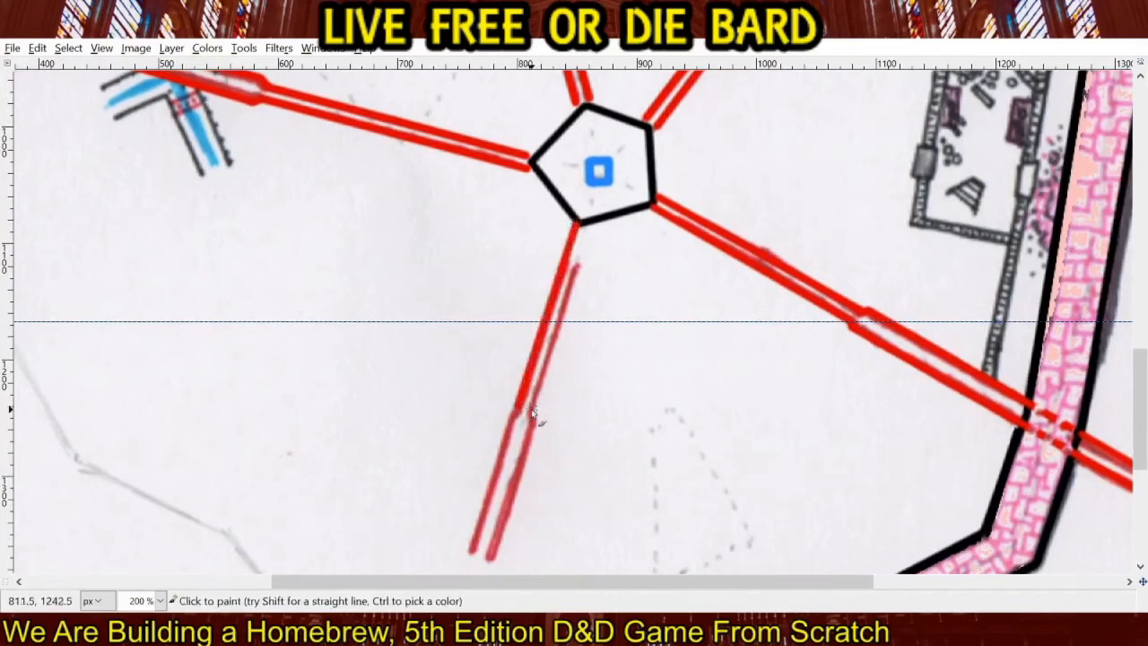
pyautogui.keyDown('shift'); pyautogui.click(590, 224); pyautogui.keyUp('shift')
pyautogui.moveTo(584, 410); pyautogui.dragTo(656, 275)
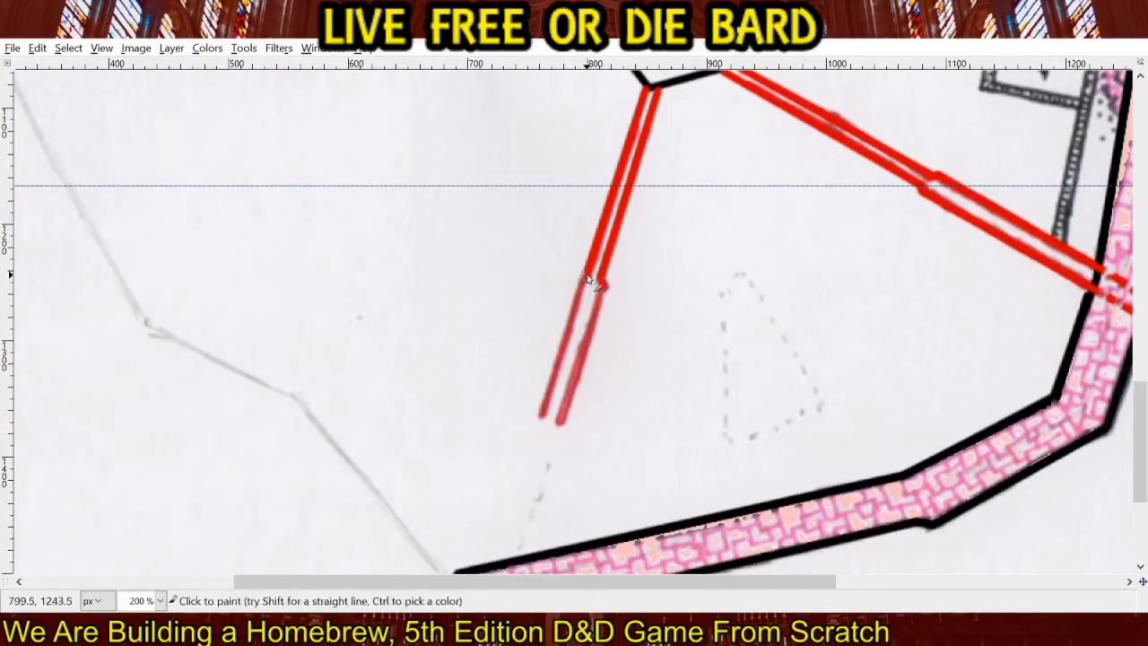
pyautogui.keyDown('shift'); pyautogui.click(512, 506); pyautogui.keyUp('shift')
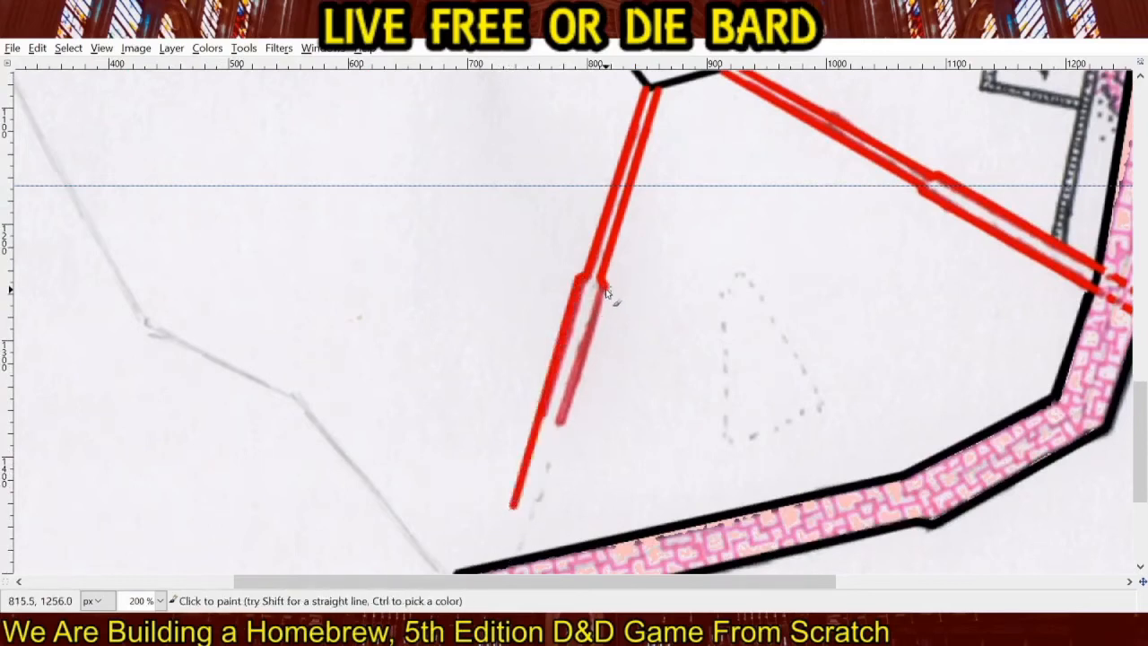
pyautogui.keyDown('shift'); pyautogui.click(528, 526); pyautogui.keyUp('shift')
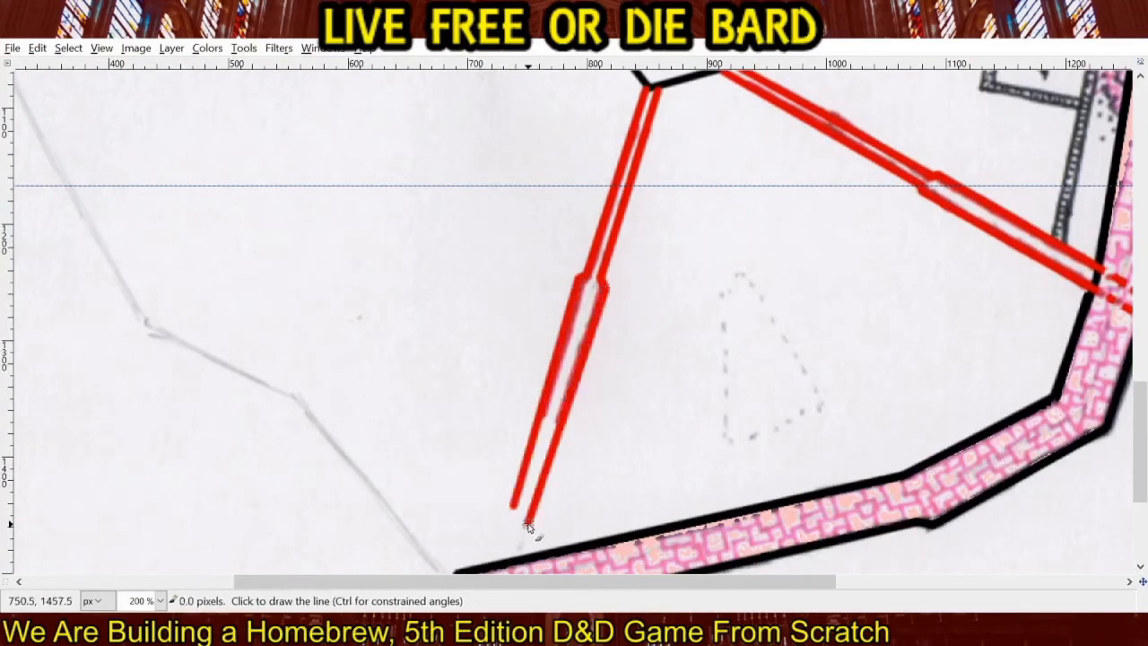
# Turn the southern corridor westward with two long parallel bright red lines and close its tip with a red circle.
pyautogui.moveTo(483, 506); pyautogui.dragTo(622, 350)
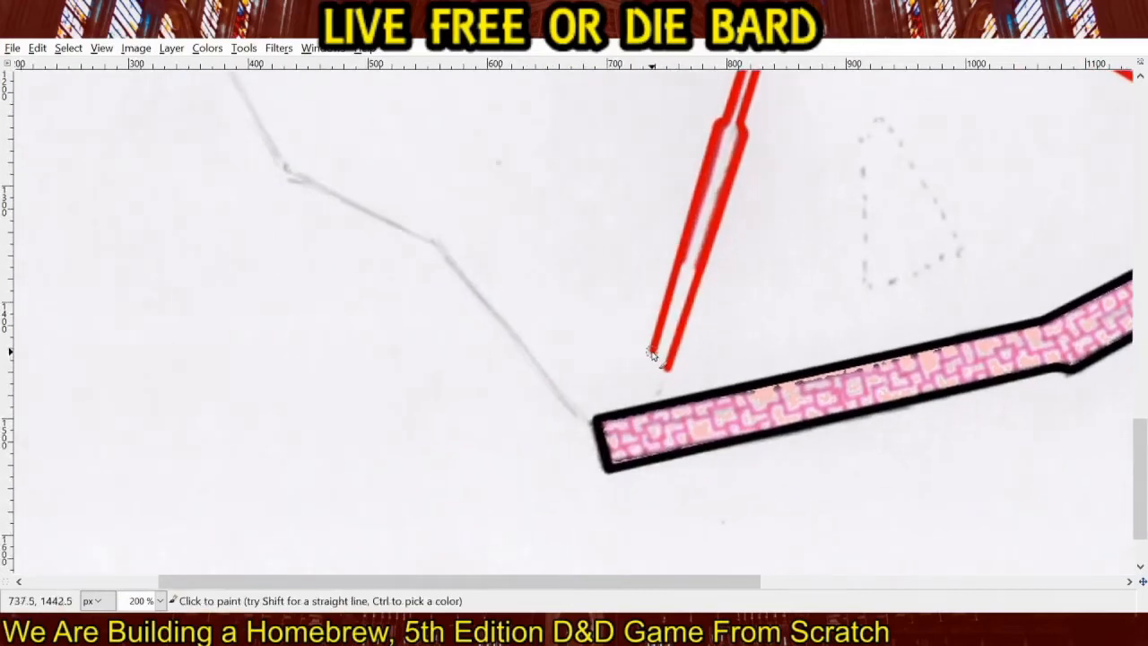
pyautogui.keyDown('shift'); pyautogui.click(305, 370); pyautogui.keyUp('shift')
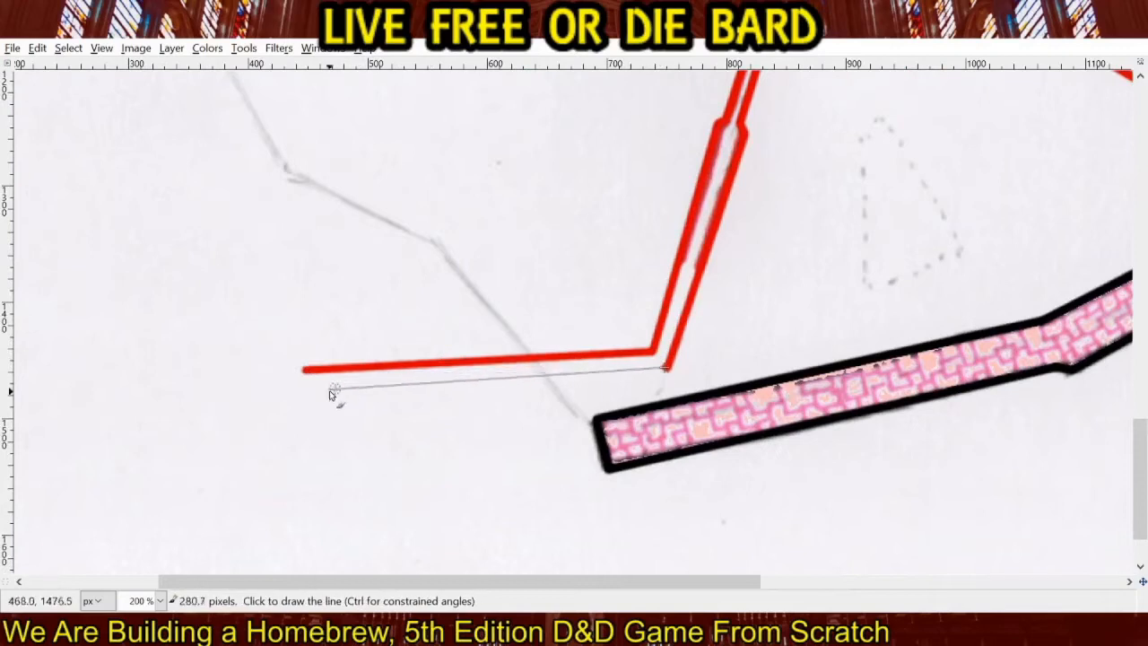
pyautogui.keyDown('shift'); pyautogui.click(307, 390); pyautogui.keyUp('shift')
pyautogui.moveTo(308, 391)
pyautogui.mouseDown()
pyautogui.moveTo(295, 389)
pyautogui.moveTo(302, 366)
pyautogui.moveTo(289, 384)
pyautogui.moveTo(307, 397)
pyautogui.moveTo(300, 376)
pyautogui.mouseUp()
# Continue the southeastern corridor beyond the outer wall with short dotted red lines ending in a dotted red circle.
pyautogui.moveTo(827, 346); pyautogui.dragTo(346, 259)
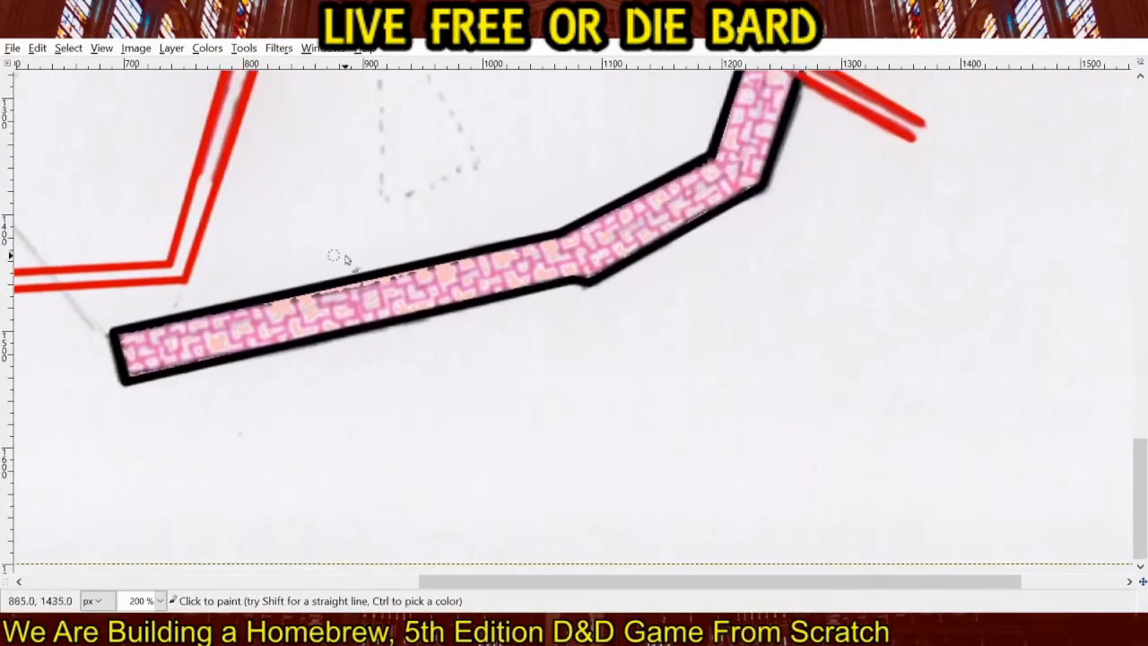
pyautogui.moveTo(902, 246); pyautogui.dragTo(495, 436)
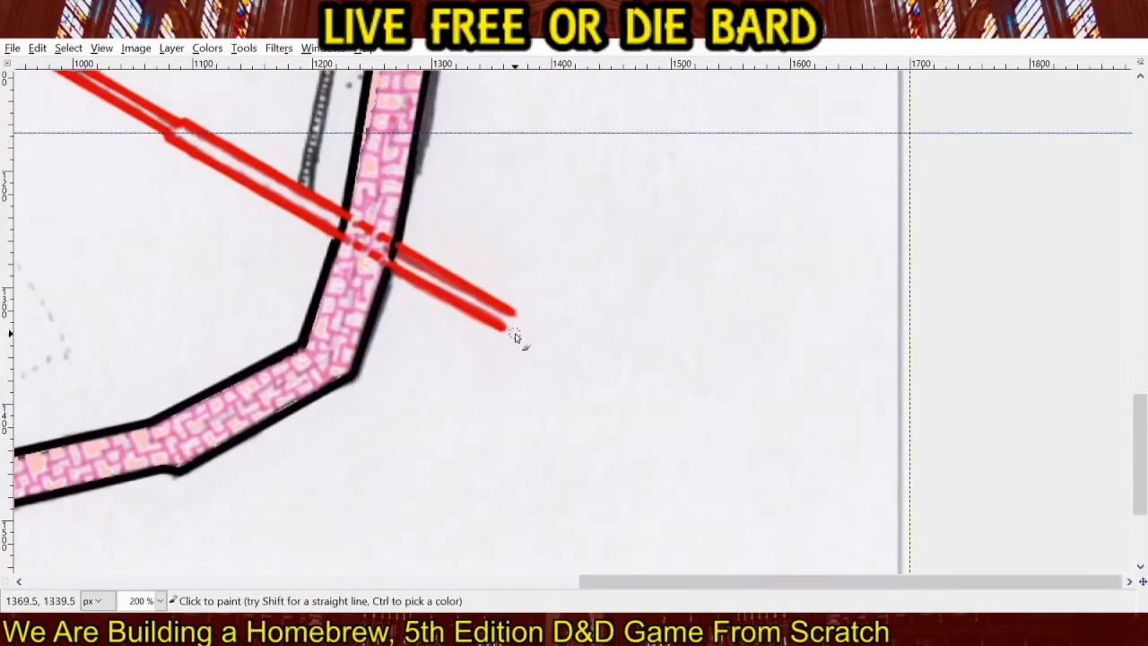
pyautogui.moveTo(516, 336)
pyautogui.mouseDown()
pyautogui.moveTo(539, 348)
pyautogui.moveTo(521, 317)
pyautogui.moveTo(550, 333)
pyautogui.moveTo(562, 371)
pyautogui.moveTo(582, 375)
pyautogui.moveTo(595, 346)
pyautogui.moveTo(584, 334)
pyautogui.mouseUp()
pyautogui.click(549, 329)
pyautogui.keyDown('ctrl'); pyautogui.scroll(-3, 374, 238); pyautogui.keyUp('ctrl')
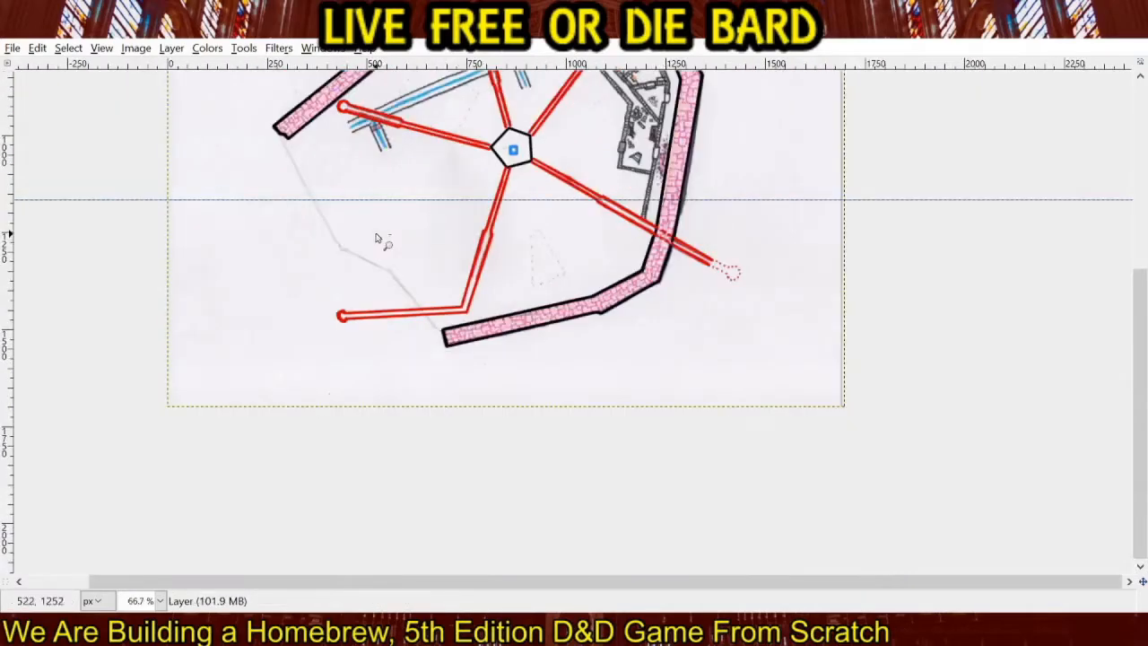
pyautogui.scroll(5, 475, 277)
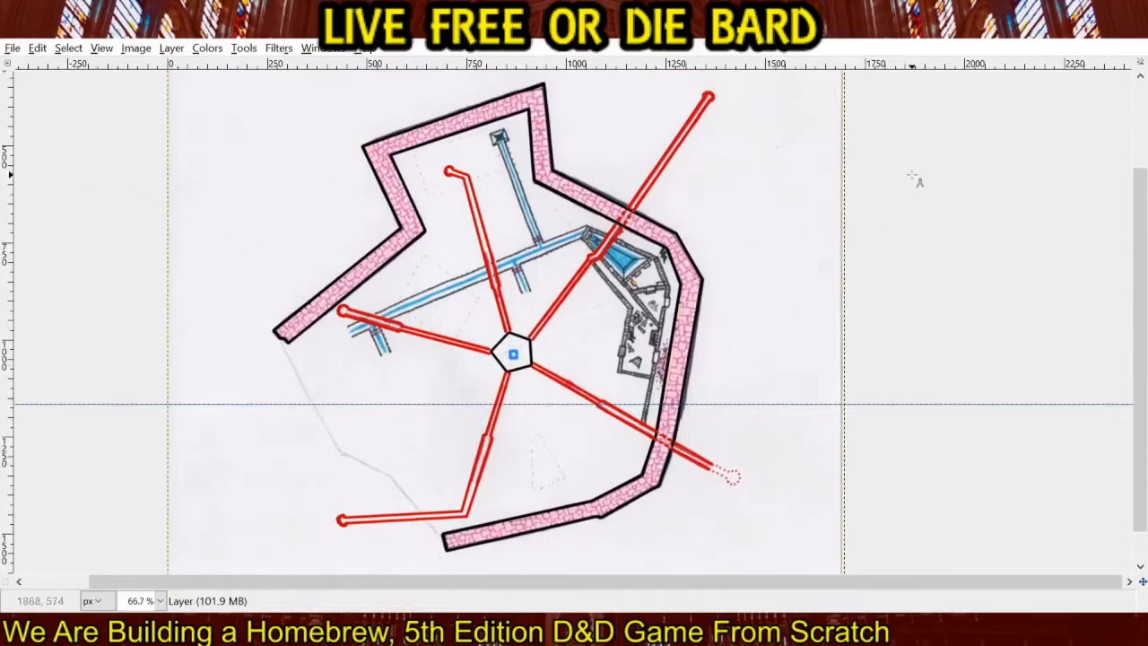
pyautogui.moveTo(913, 176); pyautogui.dragTo(903, 210)
pyautogui.moveTo(881, 260); pyautogui.dragTo(933, 261)
pyautogui.click(923, 258)
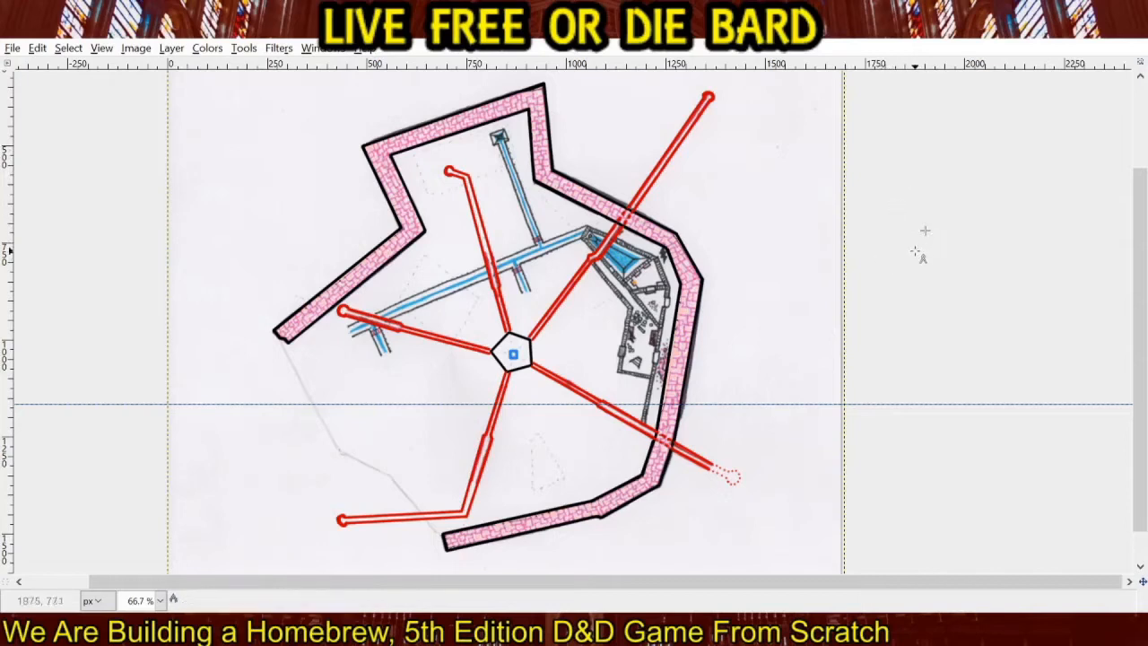
pyautogui.click(913, 409)
pyautogui.moveTo(899, 395); pyautogui.dragTo(917, 421)
pyautogui.click(934, 414)
pyautogui.click(917, 383)
pyautogui.press('q')
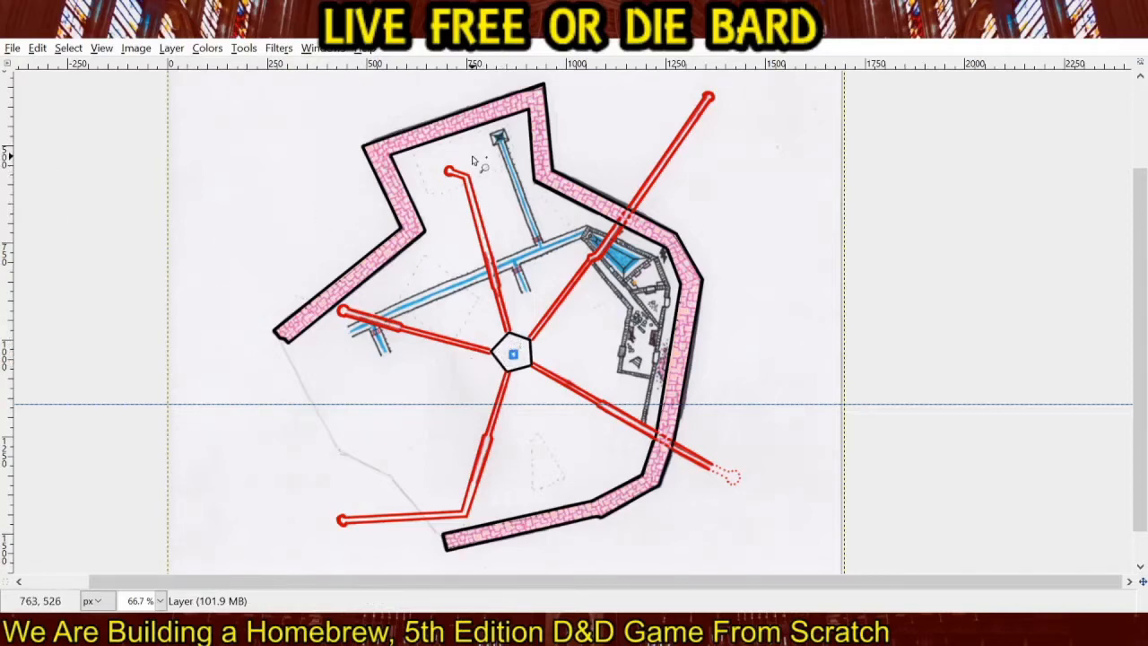
# Select the dashed area around the northern corridor's tip as a polygon, stepping around the blue channel, and fill it with translucent gray.
pyautogui.moveTo(473, 156); pyautogui.dragTo(474, 159)
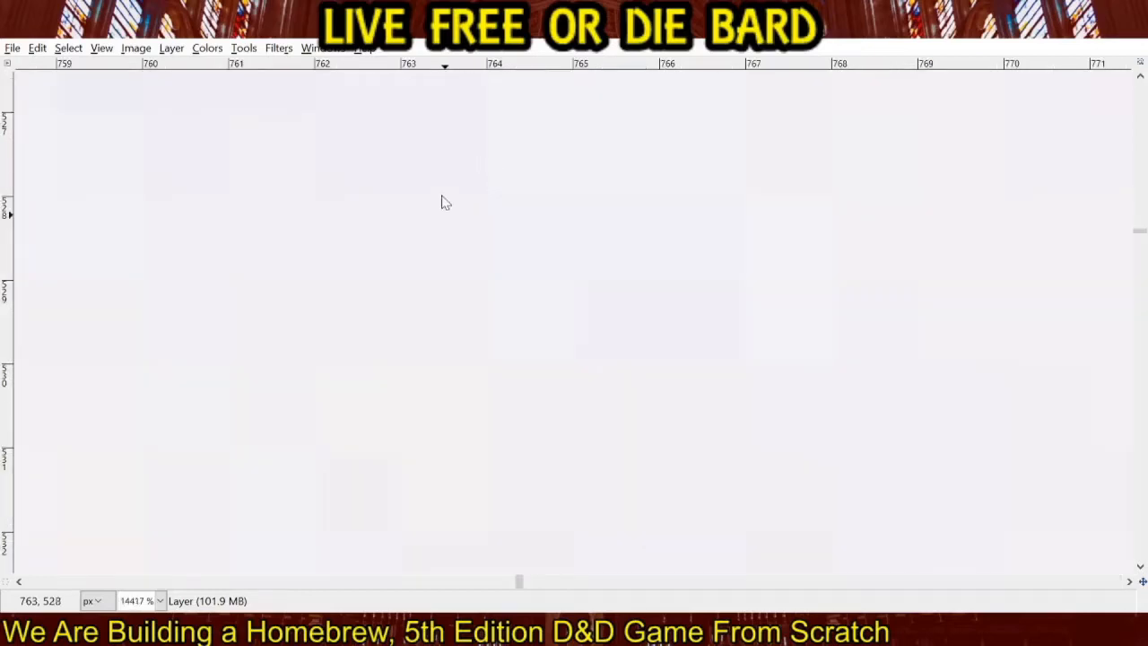
pyautogui.scroll(-12, 504, 227)
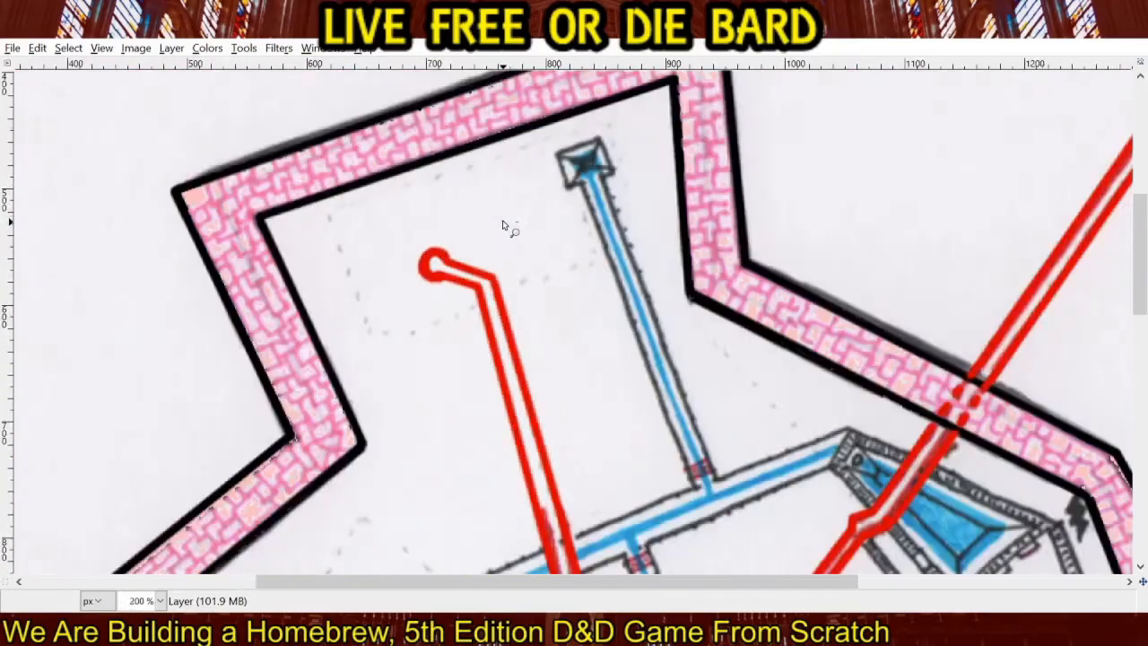
pyautogui.scroll(4, 504, 227)
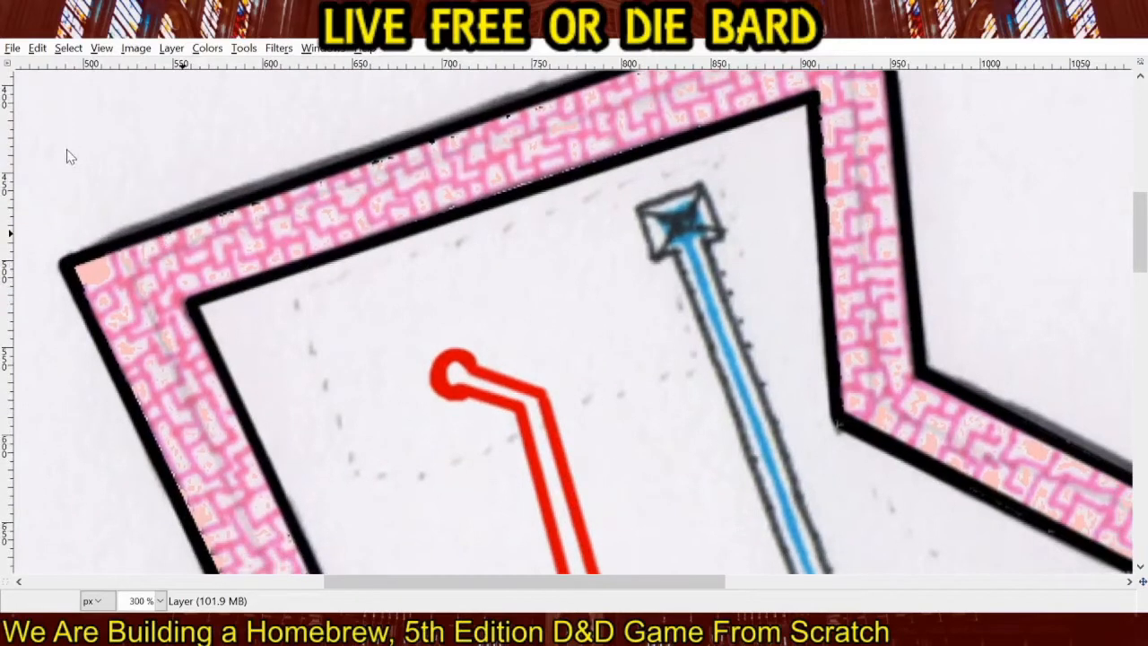
pyautogui.click(289, 299)
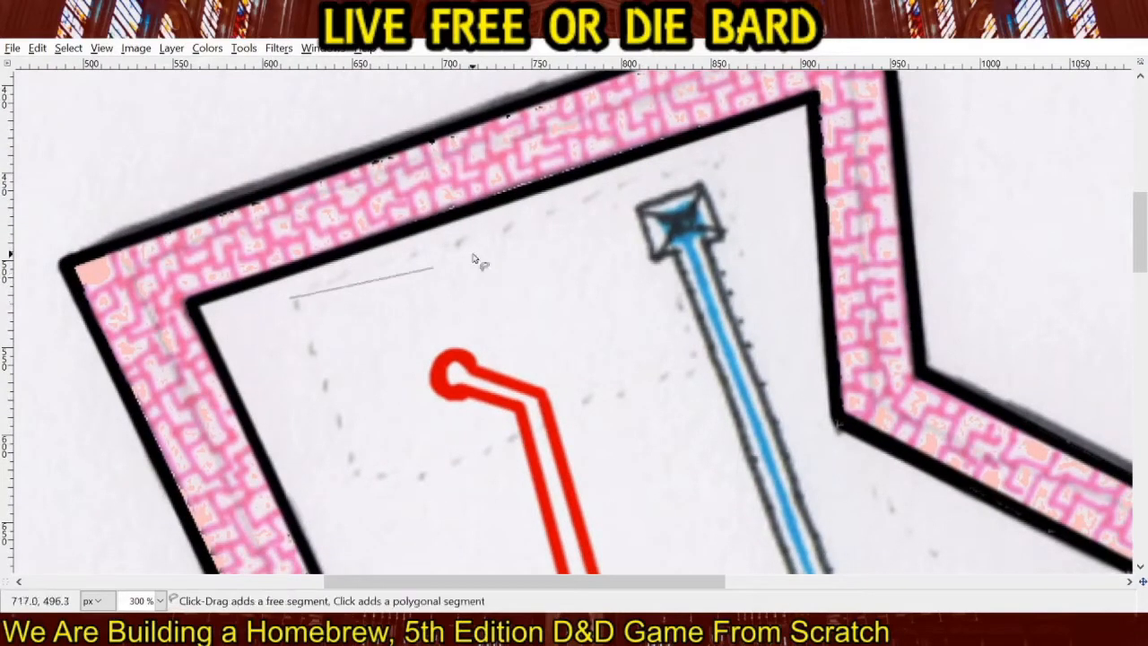
pyautogui.click(717, 158)
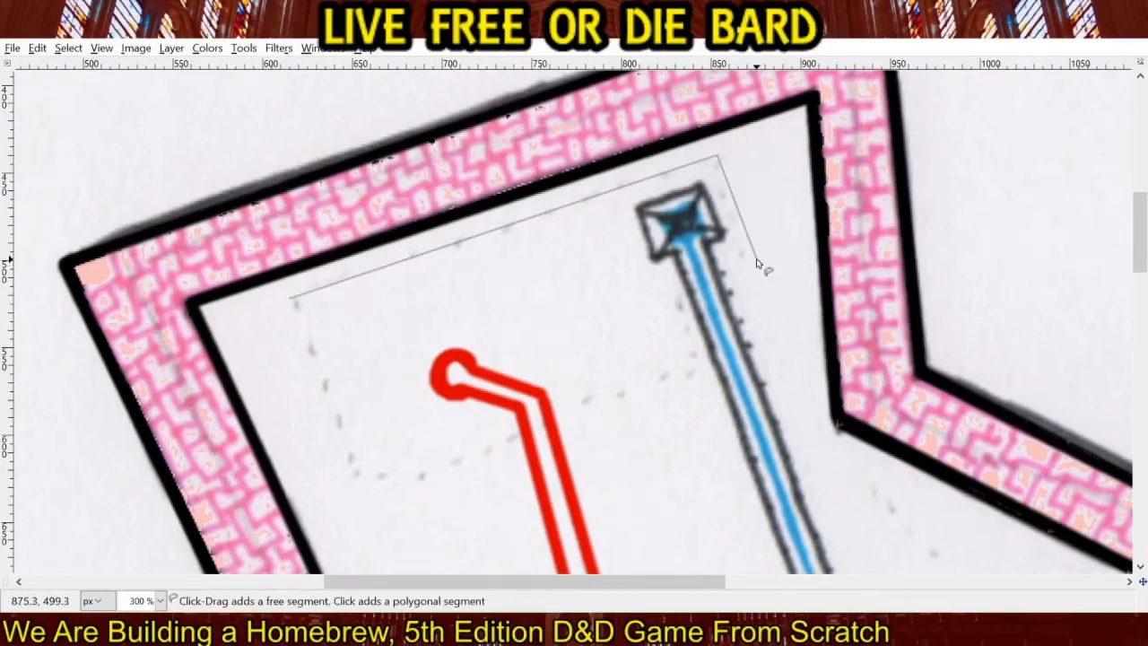
pyautogui.click(756, 262)
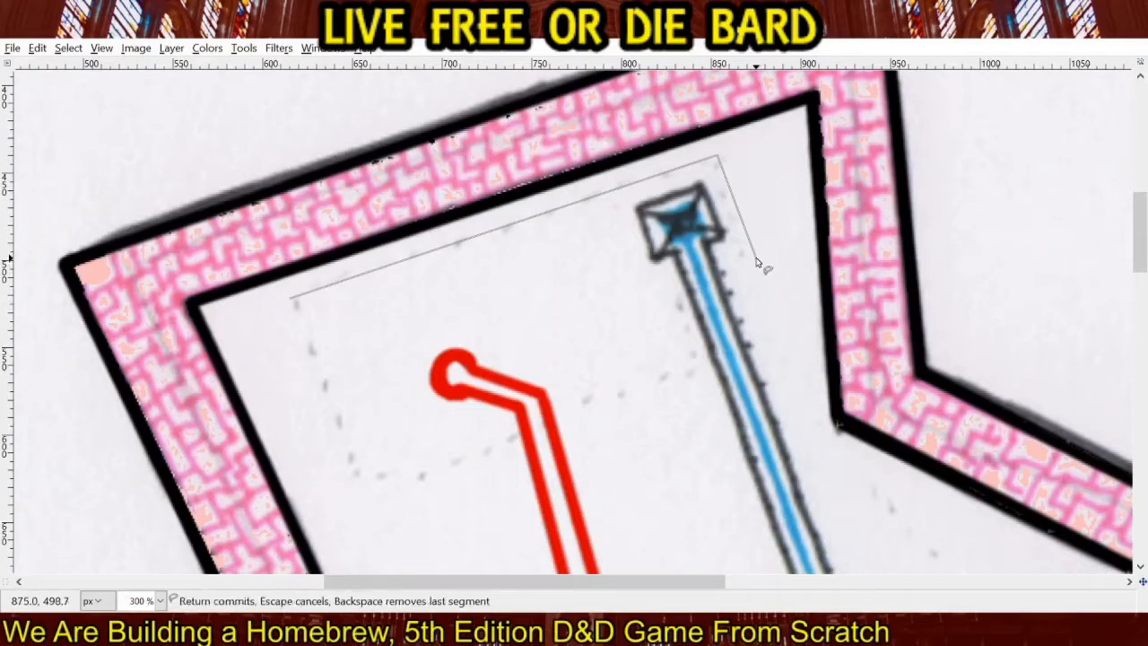
pyautogui.click(671, 290)
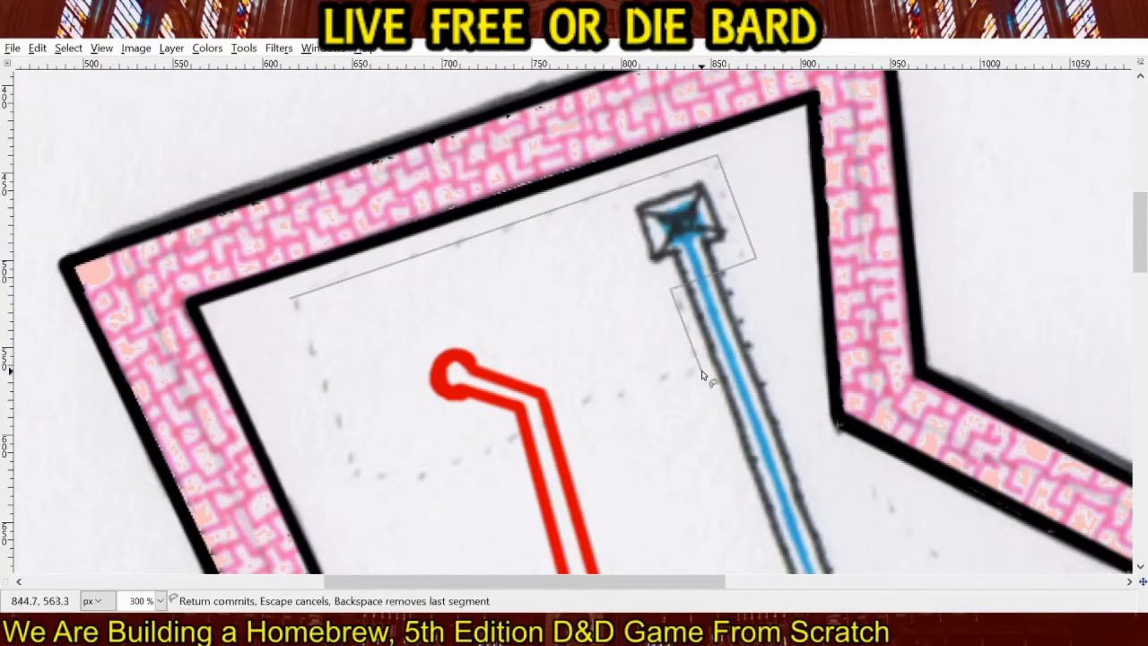
pyautogui.click(702, 372)
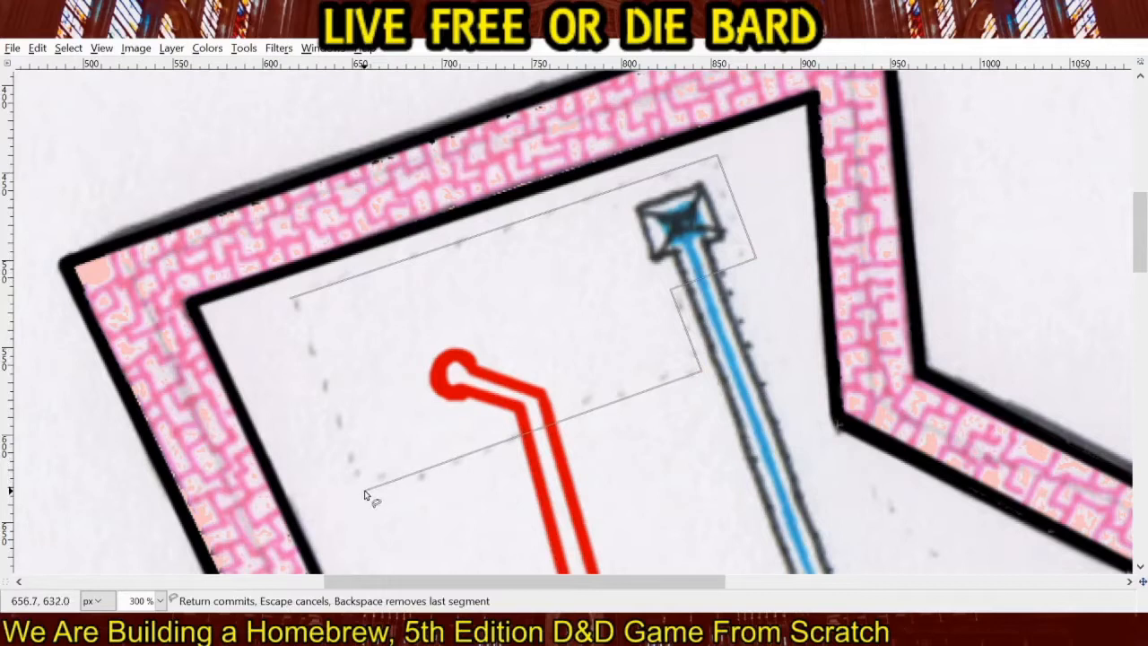
pyautogui.click(364, 490)
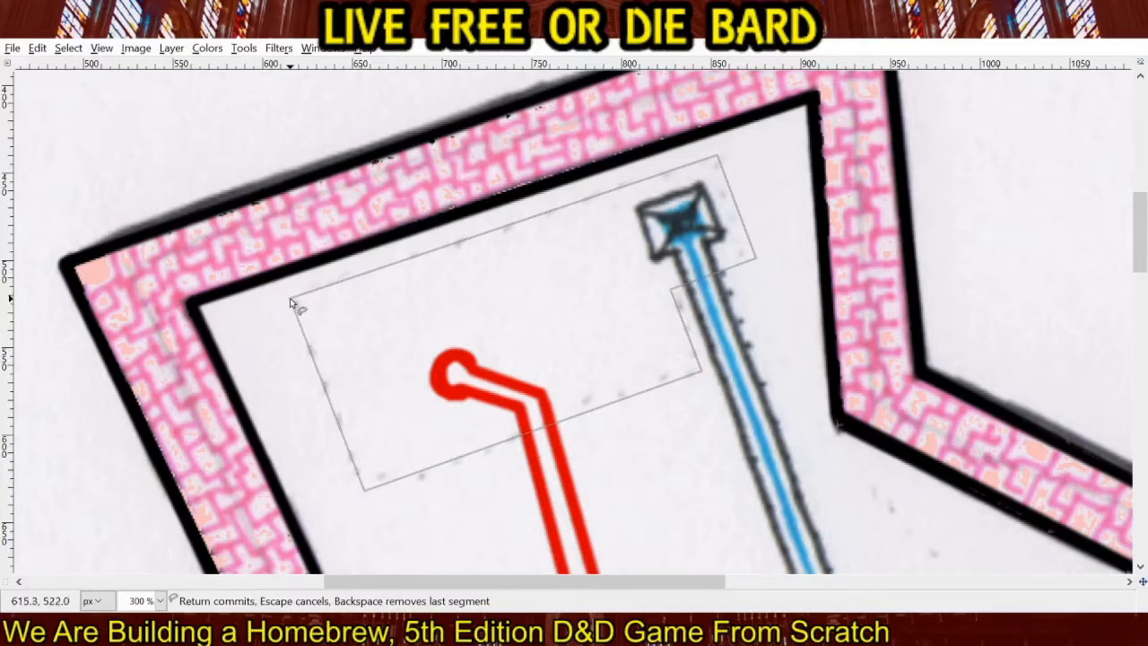
pyautogui.click(291, 300)
pyautogui.click(405, 345)
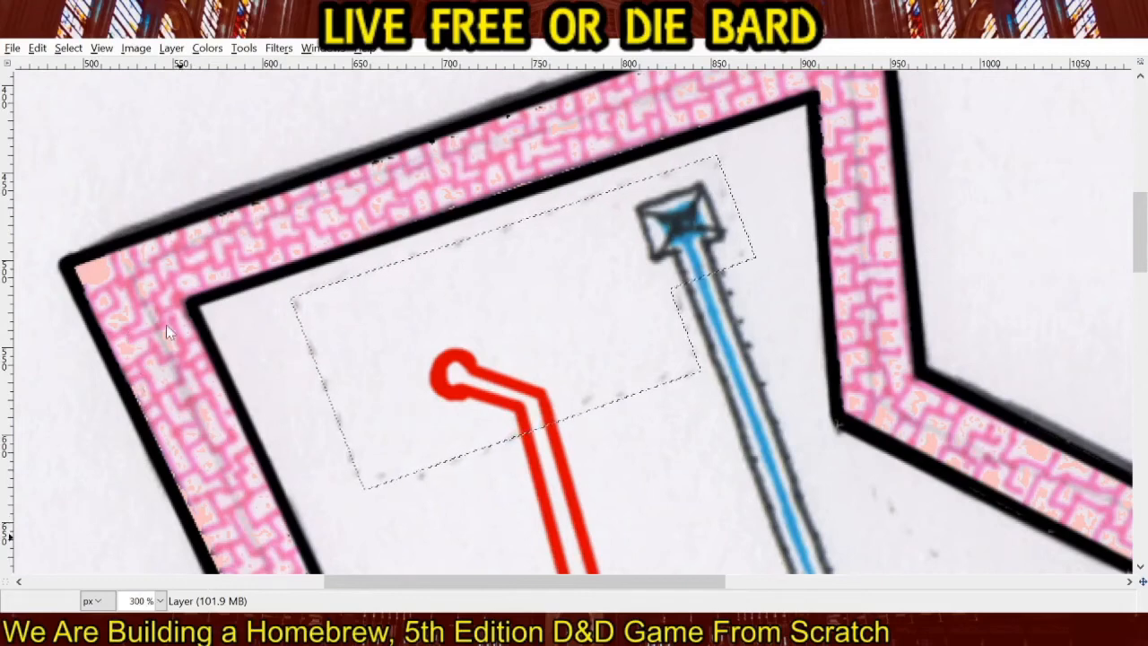
pyautogui.click(357, 326)
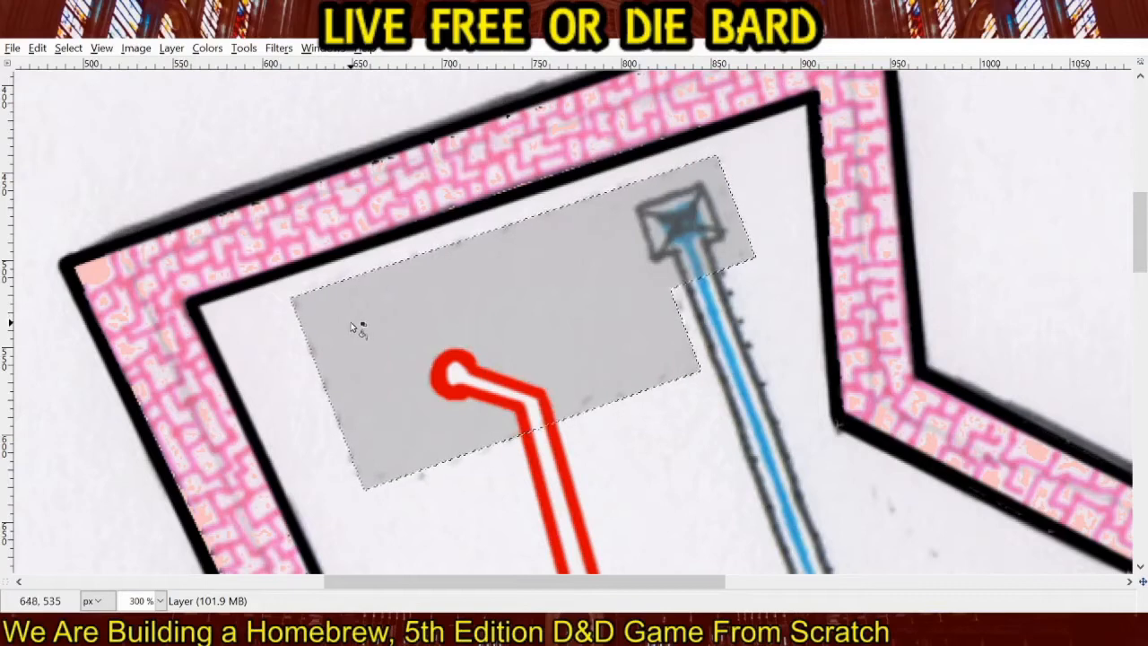
# Select the dashed four-sided area crossing the blue channel between the western and northern corridors and fill it with translucent gray.
pyautogui.scroll(-3, 504, 343)
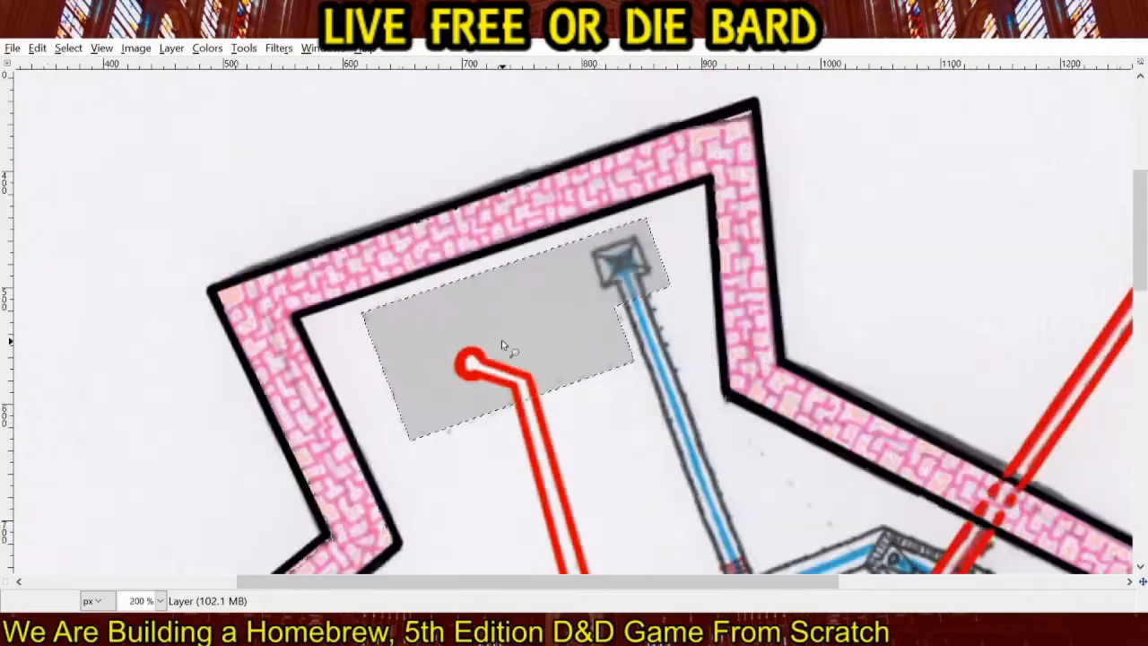
pyautogui.moveTo(579, 444); pyautogui.dragTo(629, 221)
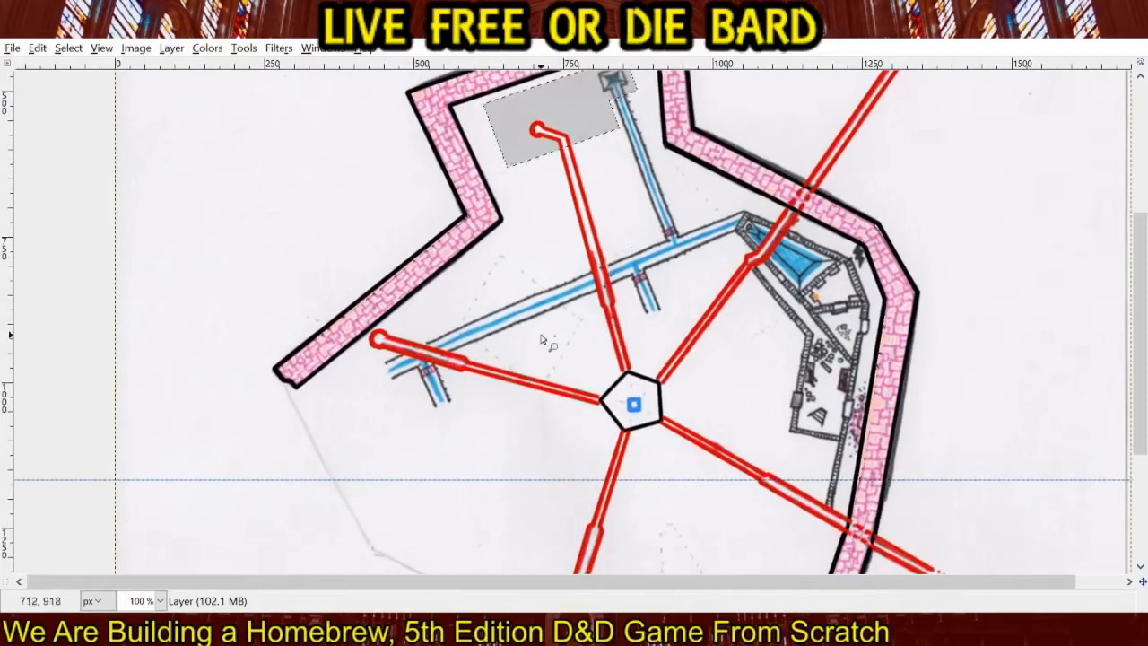
pyautogui.scroll(2, 516, 325)
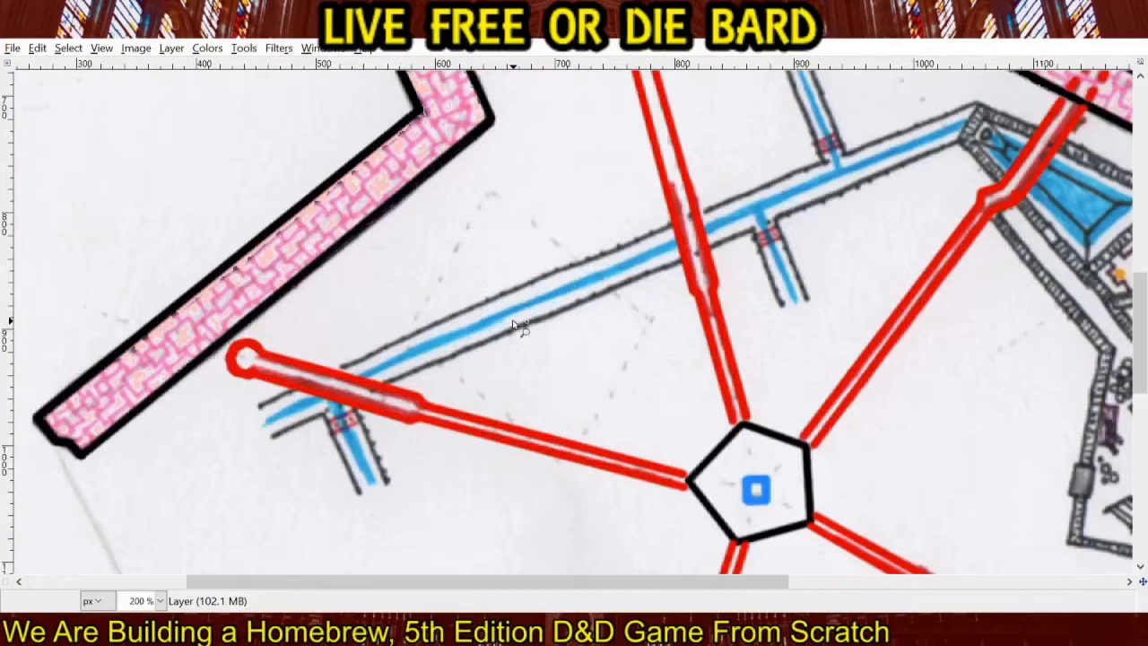
pyautogui.click(492, 195)
pyautogui.click(404, 344)
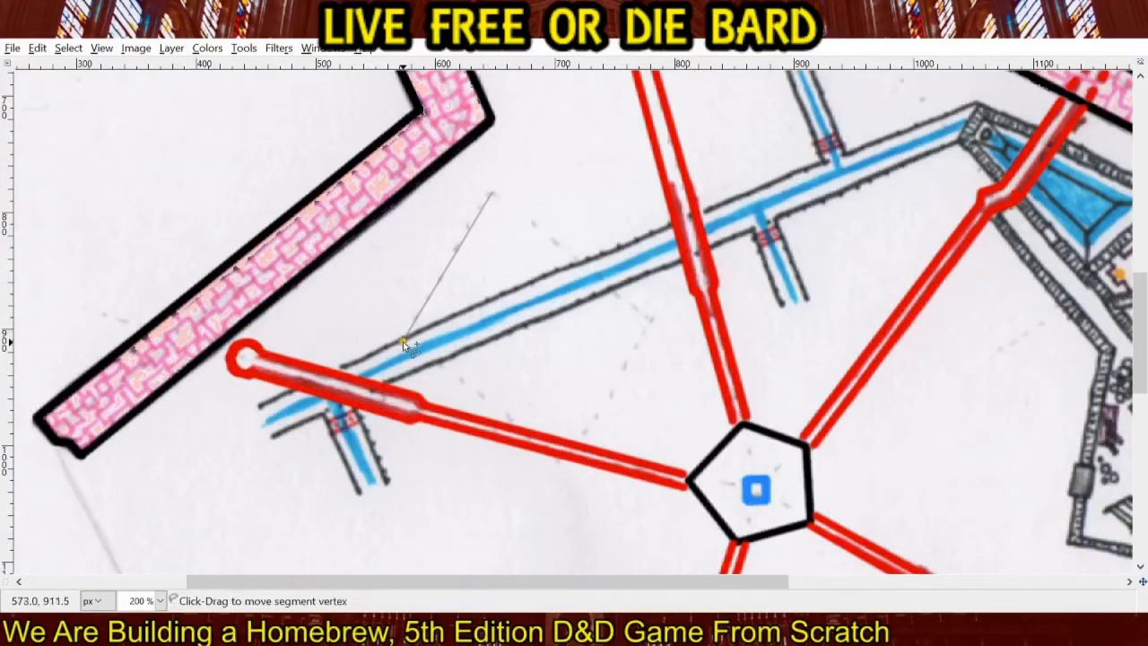
pyautogui.click(558, 465)
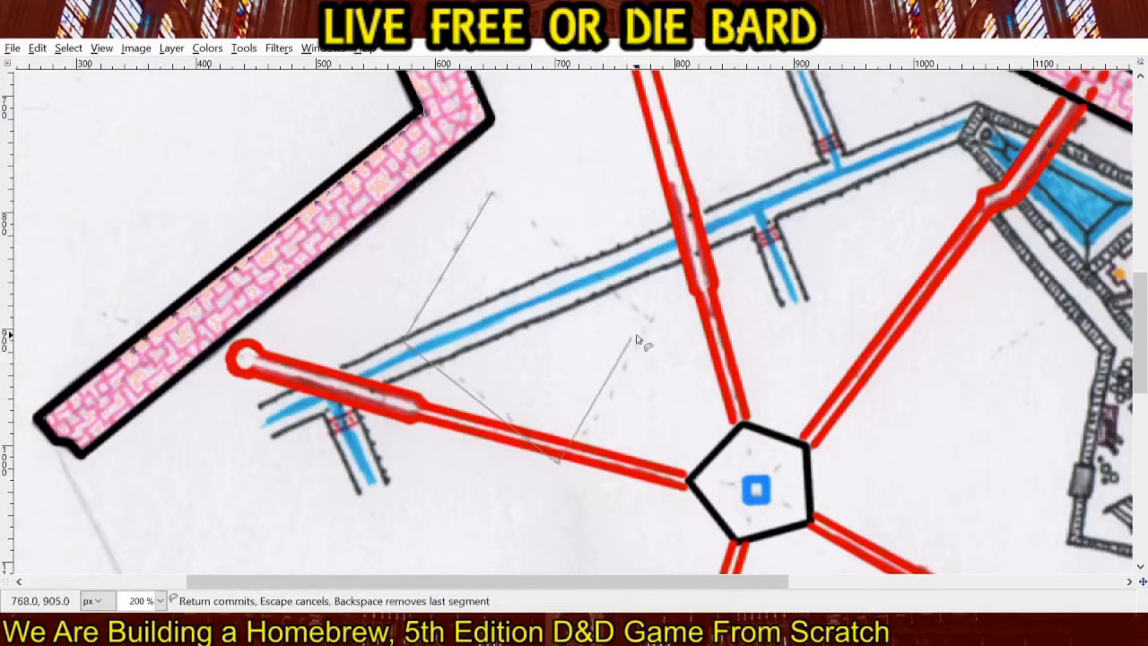
pyautogui.click(655, 318)
pyautogui.click(492, 195)
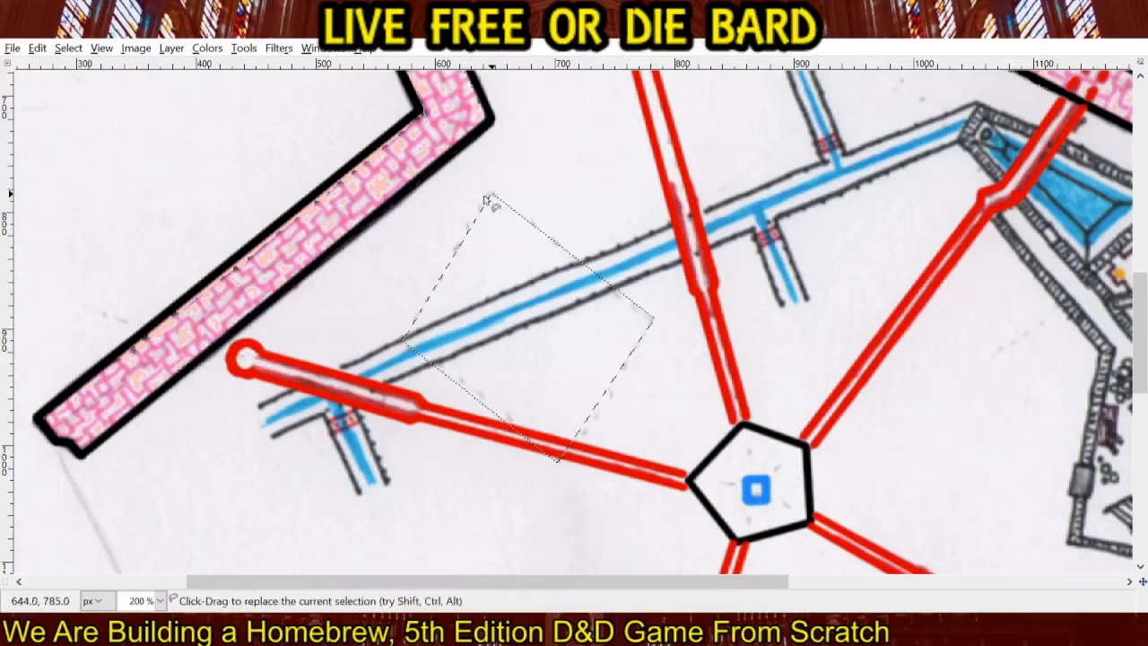
pyautogui.click(556, 371)
# Select the small dashed wedge-shaped area between the southern and southeastern corridors and fill it with translucent gray.
pyautogui.scroll(-3, 538, 291)
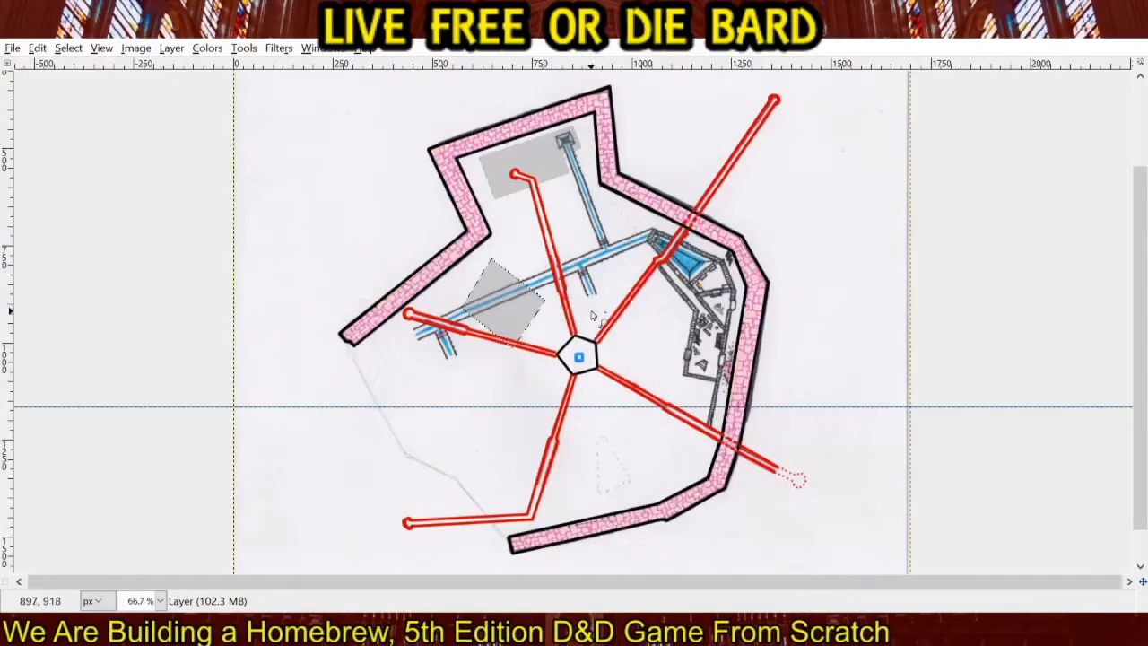
pyautogui.scroll(3, 612, 474)
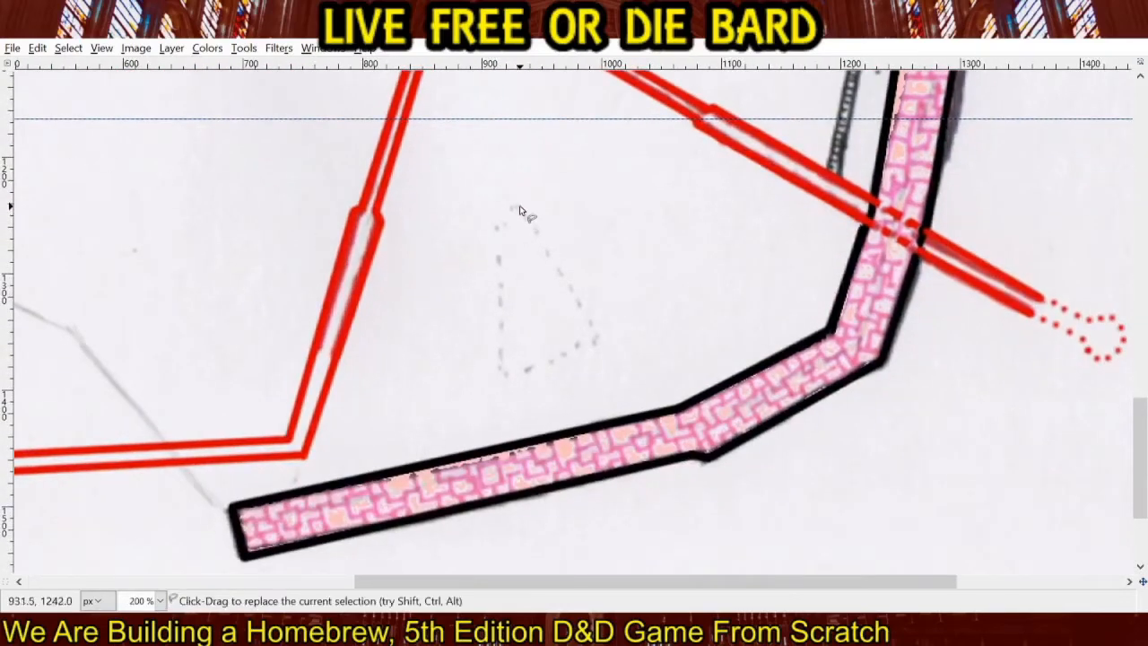
pyautogui.click(519, 211)
pyautogui.click(497, 224)
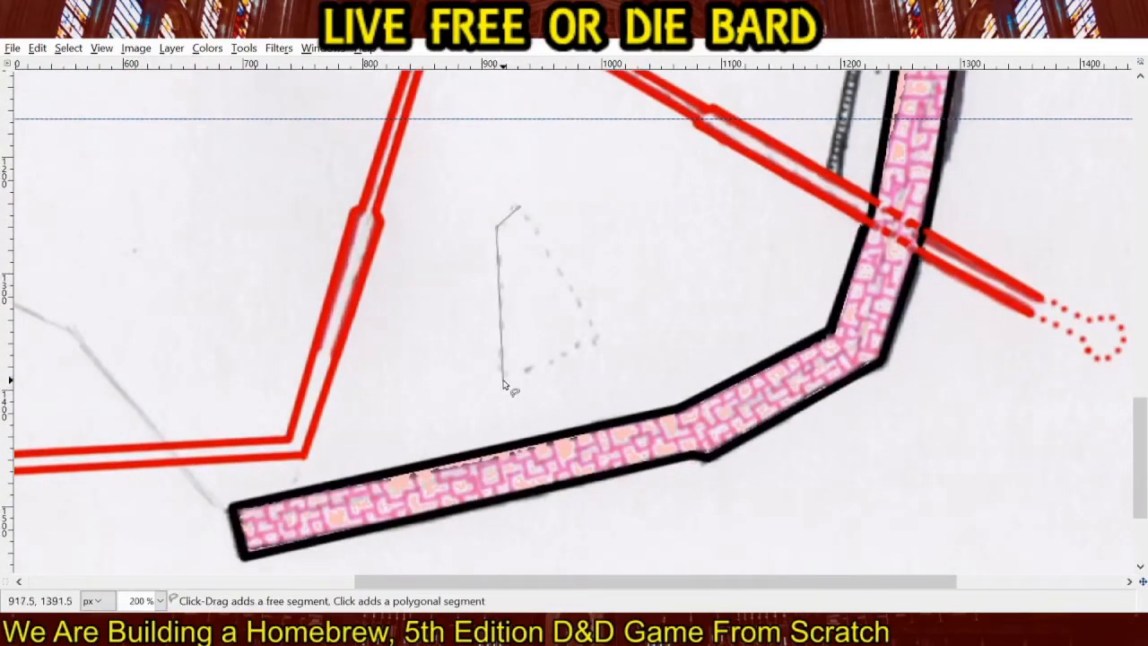
pyautogui.click(503, 376)
pyautogui.click(597, 340)
pyautogui.click(519, 211)
pyautogui.press('Return')
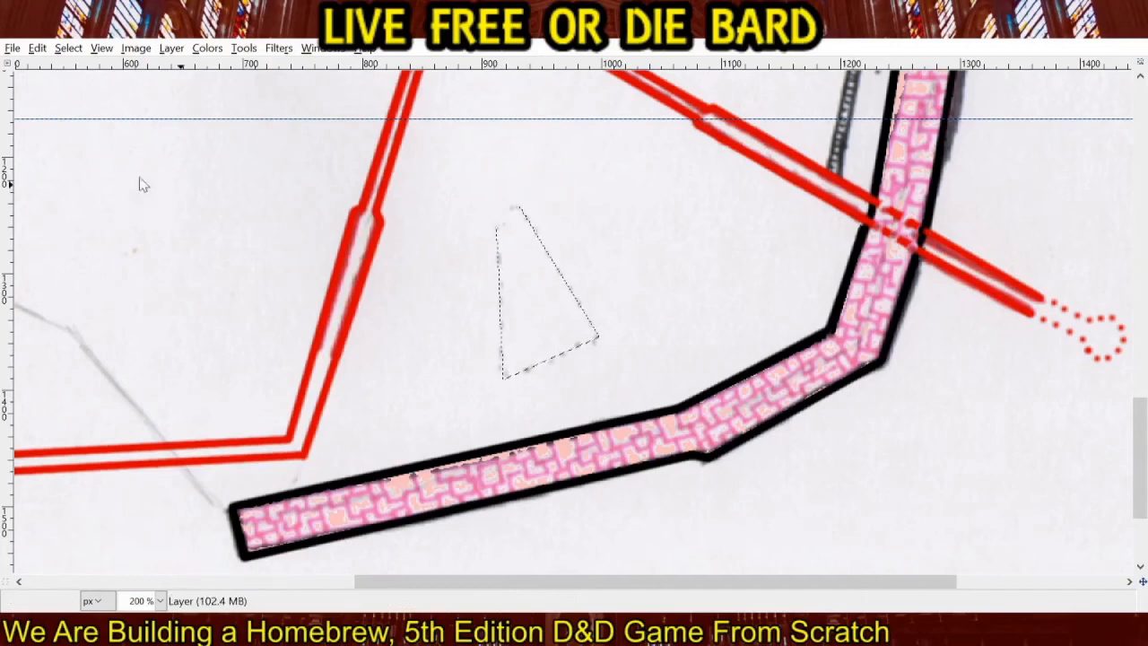
pyautogui.click(524, 307)
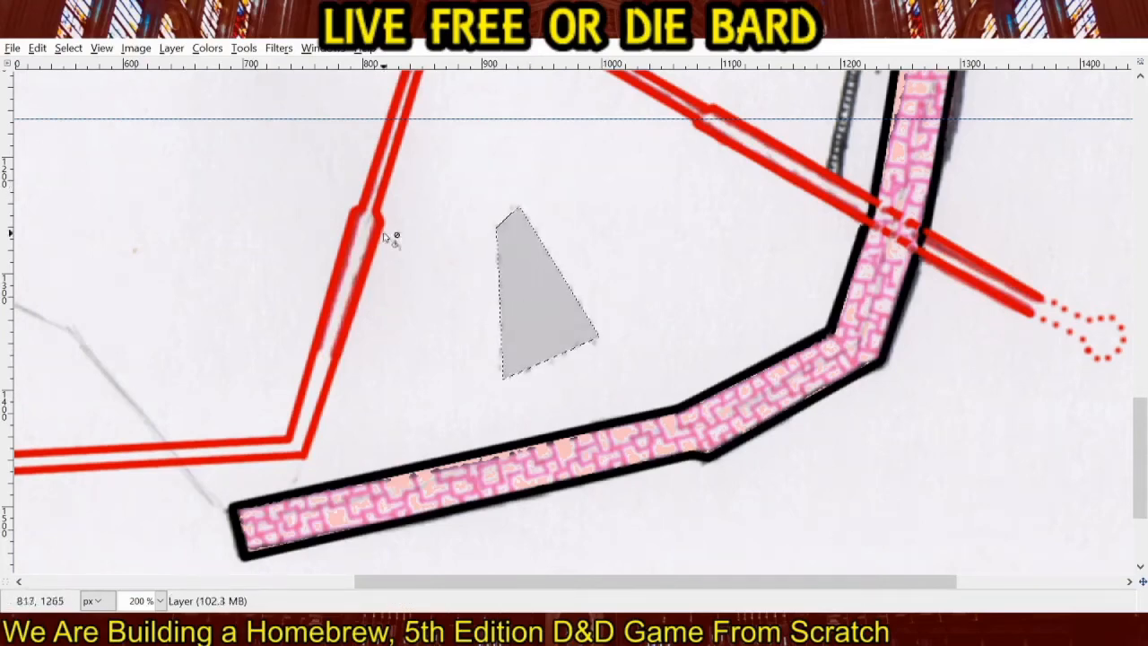
pyautogui.scroll(-3, 514, 252)
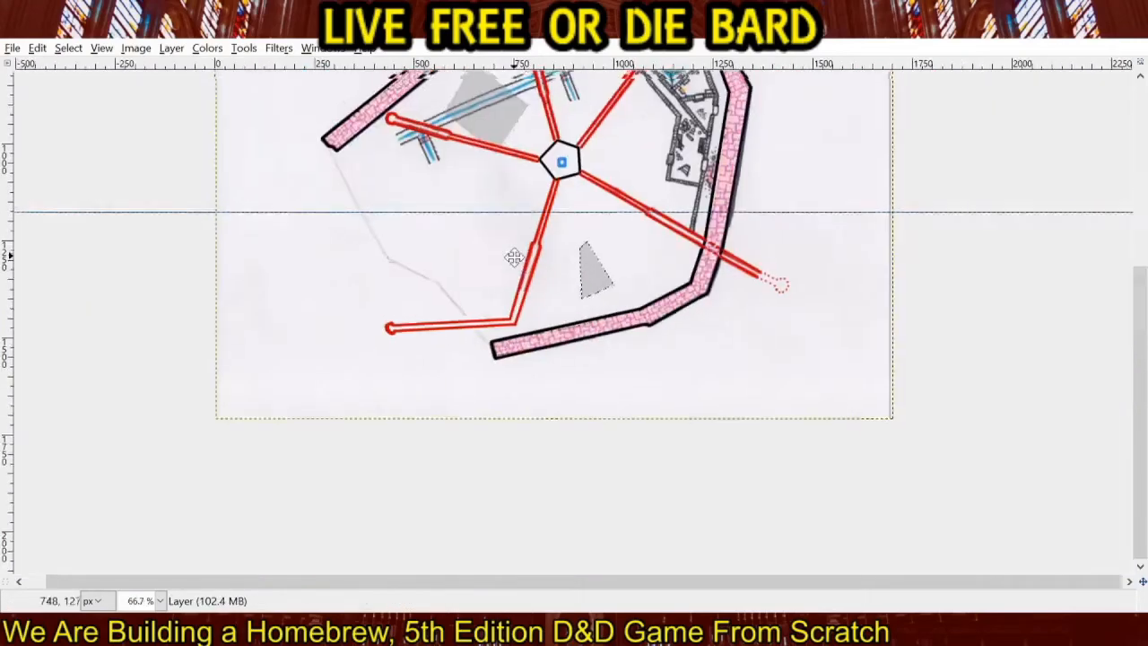
# Outline the small rectangular door in the lower room's east wall, beside the pink rubble, with four straight black lines.
pyautogui.scroll(5, 514, 256)
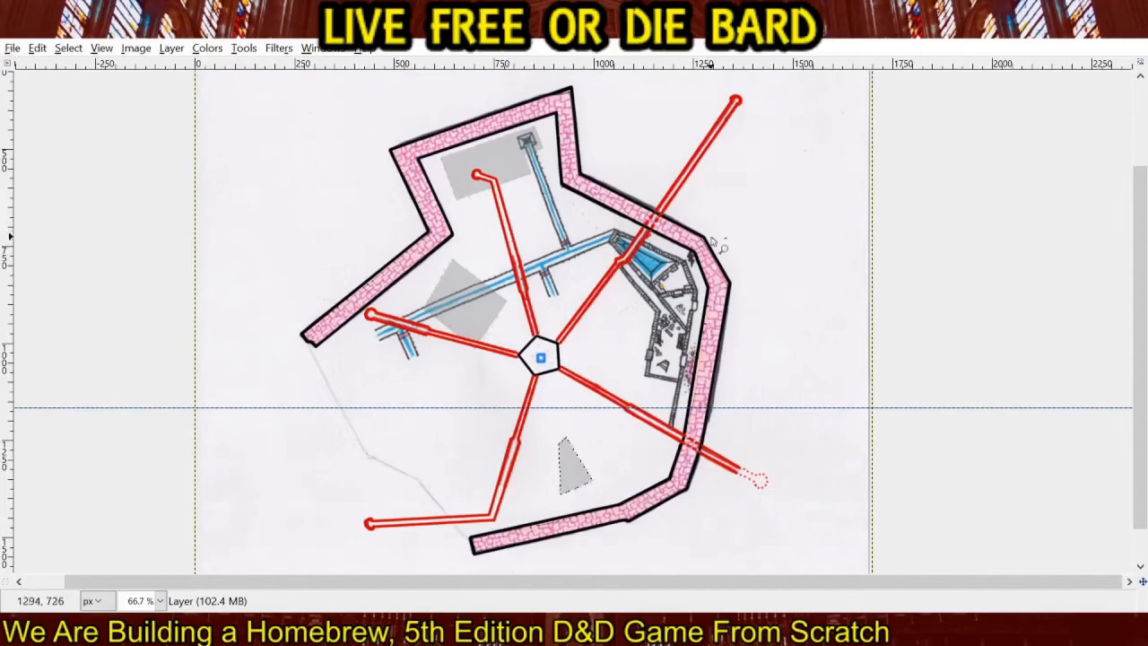
pyautogui.moveTo(800, 267); pyautogui.dragTo(624, 286)
pyautogui.click(993, 181)
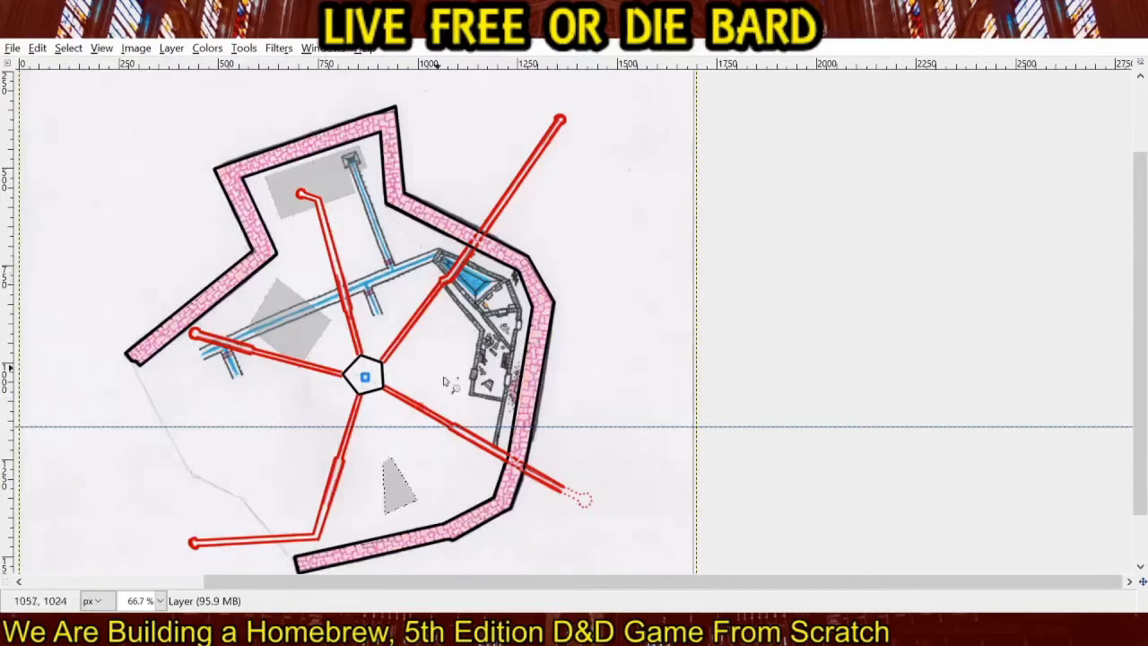
pyautogui.scroll(2, 498, 445)
pyautogui.scroll(2, 498, 446)
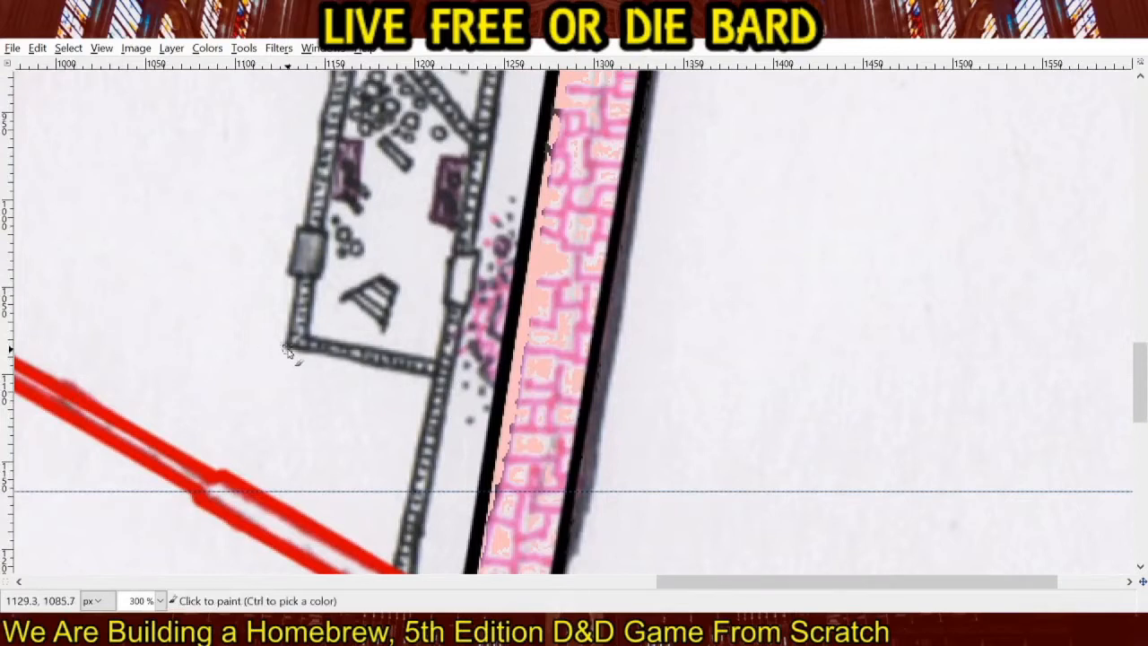
pyautogui.click(478, 255)
pyautogui.keyDown('shift'); pyautogui.click(467, 308); pyautogui.keyUp('shift')
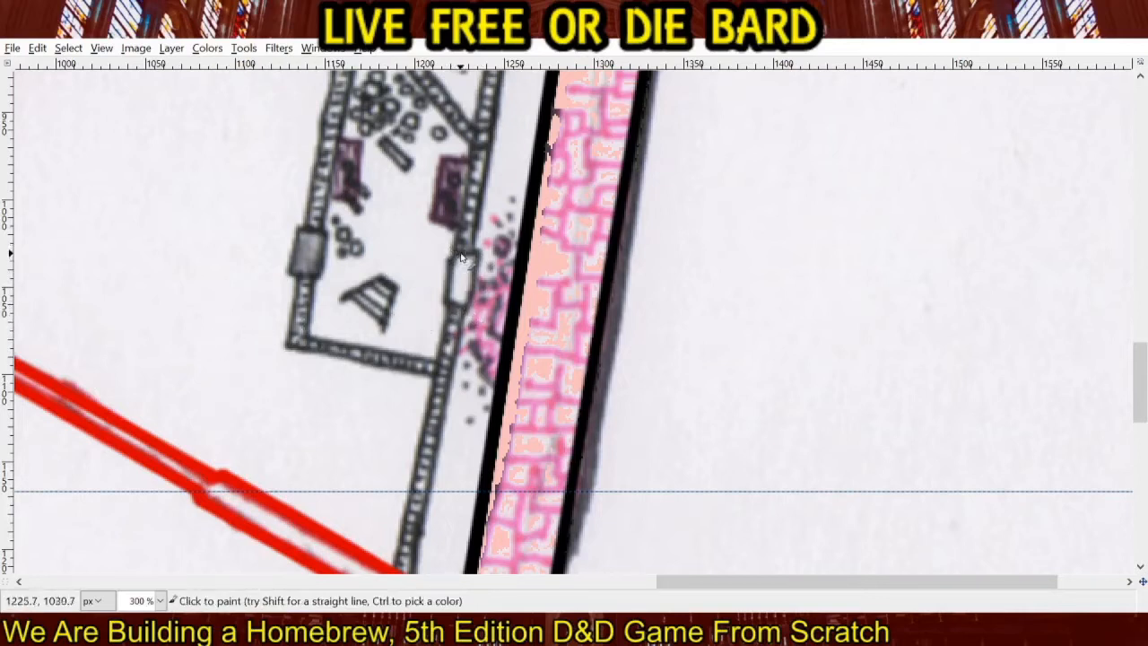
pyautogui.press('r')
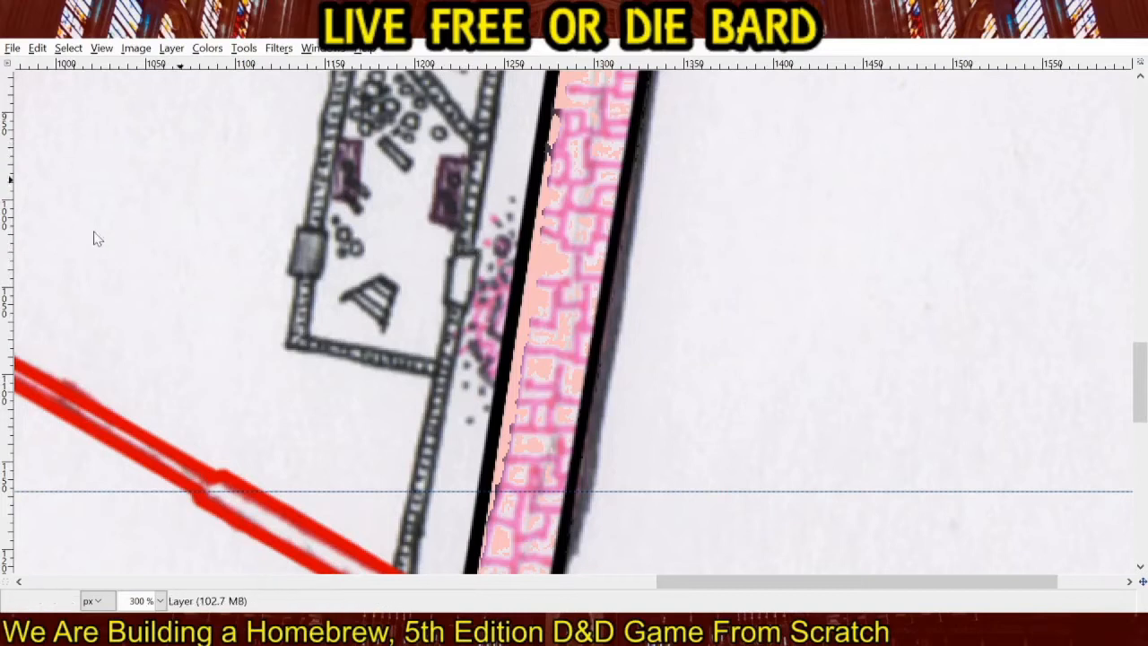
pyautogui.press('p')
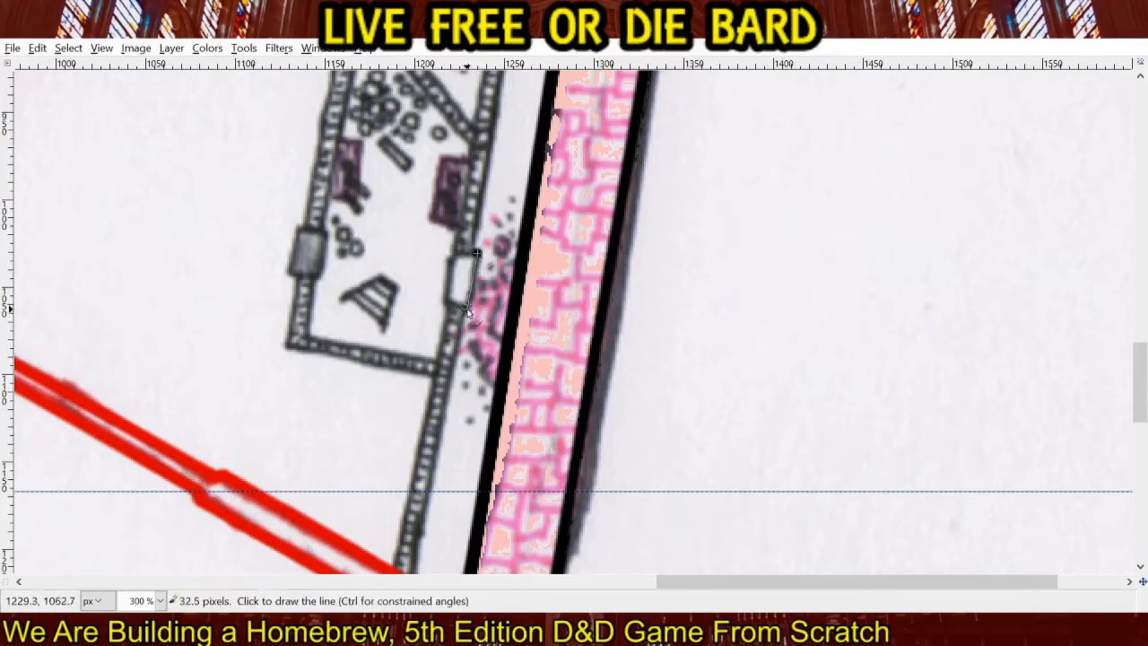
pyautogui.keyDown('shift'); pyautogui.click(466, 305); pyautogui.keyUp('shift')
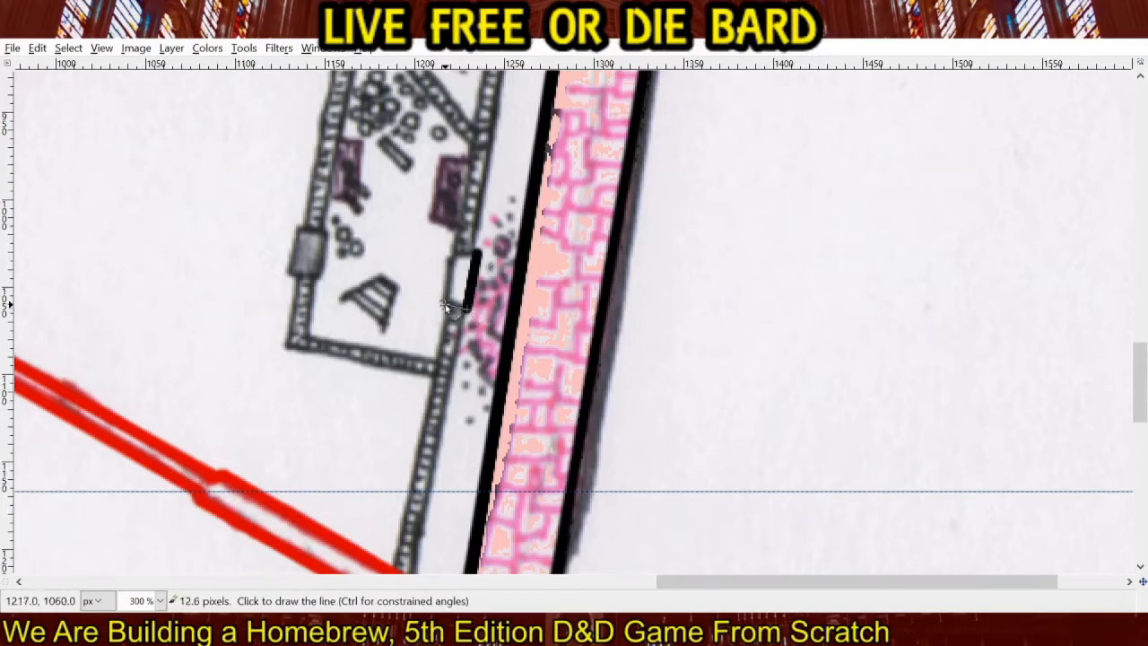
pyautogui.keyDown('shift'); pyautogui.click(448, 308); pyautogui.keyUp('shift')
pyautogui.keyDown('shift'); pyautogui.click(454, 255); pyautogui.keyUp('shift')
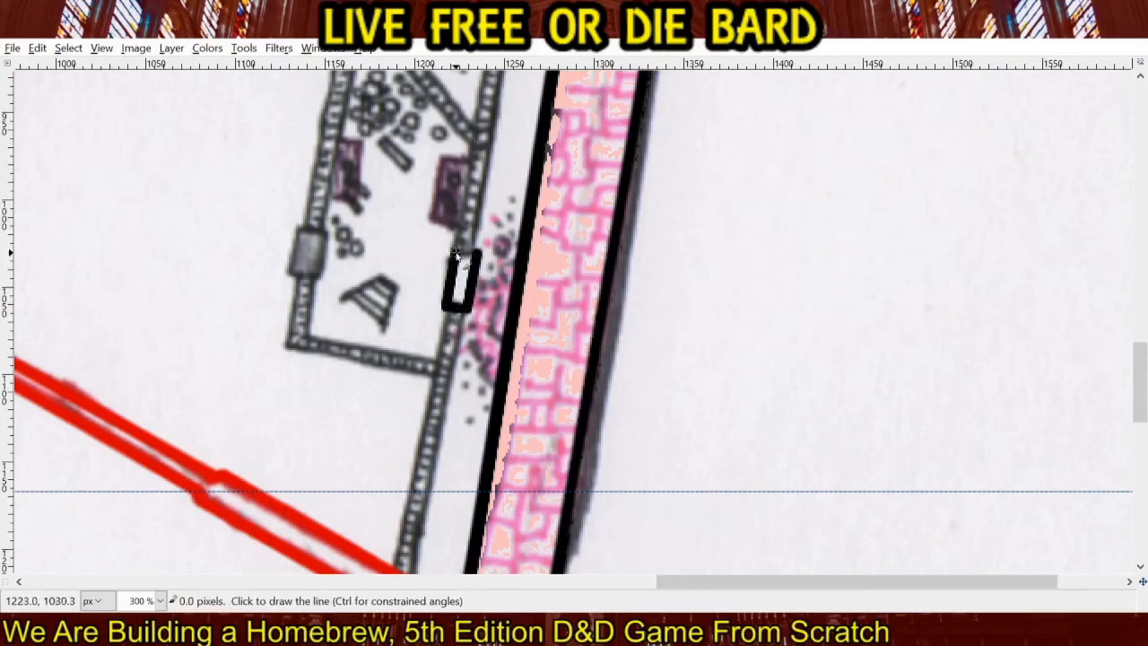
pyautogui.press('shift')
pyautogui.keyDown('shift'); pyautogui.click(477, 255); pyautogui.keyUp('shift')
# Outline the gray rectangular door in the same room's west wall with straight black lines, redoing the misplaced stroke.
pyautogui.scroll(3, 413, 260)
pyautogui.hscroll(-4, 412, 260)
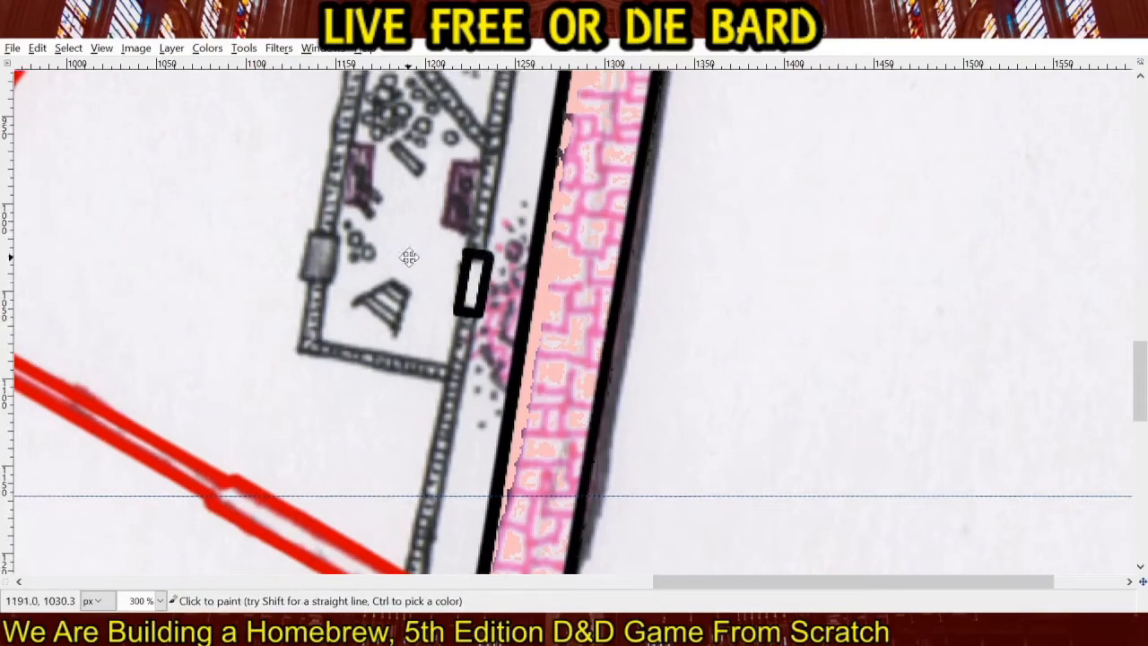
pyautogui.click(461, 330)
pyautogui.keyDown('shift'); pyautogui.click(489, 332); pyautogui.keyUp('shift')
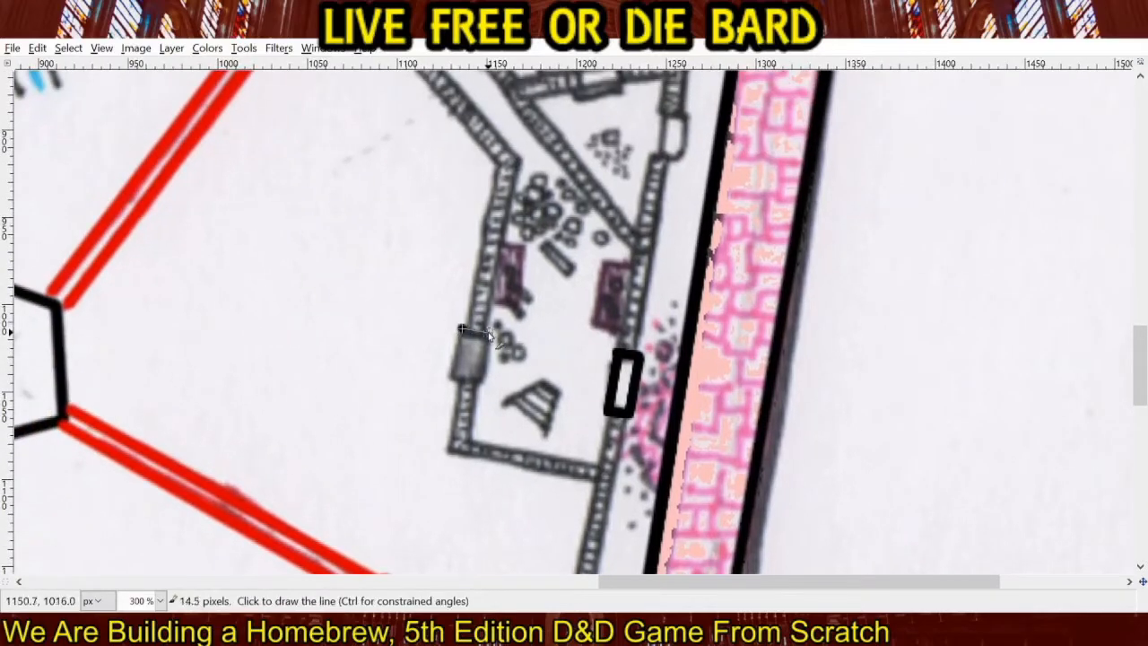
pyautogui.keyDown('shift'); pyautogui.click(482, 383); pyautogui.keyUp('shift')
pyautogui.keyDown('shift'); pyautogui.click(453, 381); pyautogui.keyUp('shift')
pyautogui.hotkey('ctrl', 'z')
pyautogui.keyDown('shift'); pyautogui.click(454, 381); pyautogui.keyUp('shift')
pyautogui.keyDown('shift'); pyautogui.click(464, 331); pyautogui.keyUp('shift')
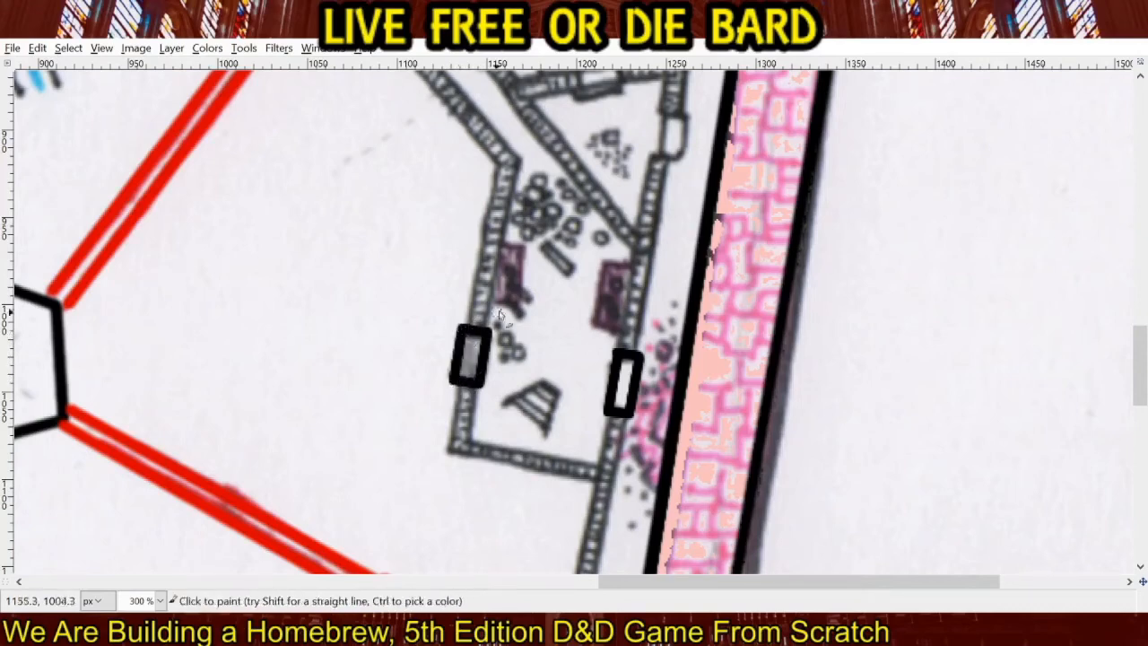
# Outline the door in the east wall of the small triangular rubble room with four straight black lines.
pyautogui.moveTo(594, 247); pyautogui.dragTo(438, 416)
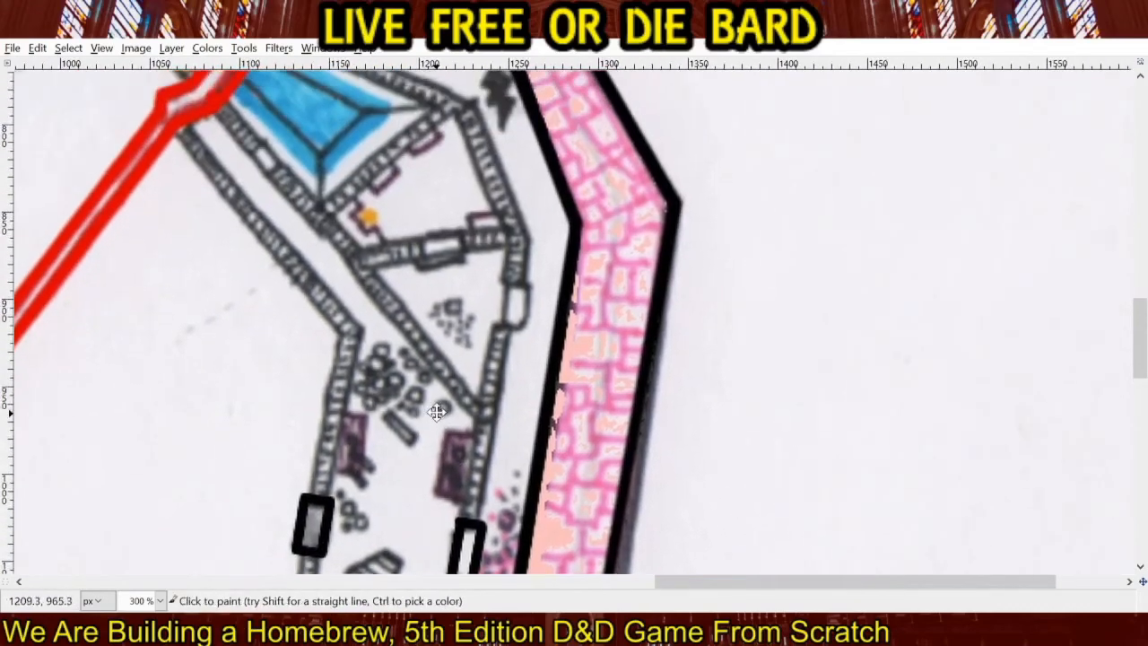
pyautogui.click(502, 280)
pyautogui.keyDown('shift'); pyautogui.click(527, 286); pyautogui.keyUp('shift')
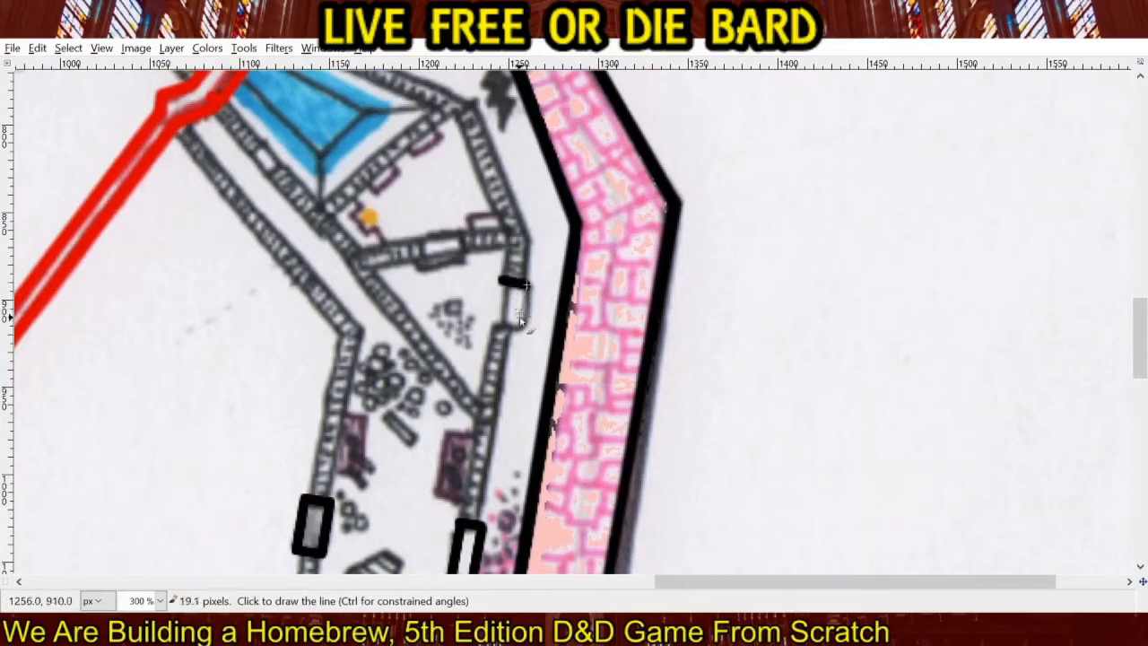
pyautogui.keyDown('shift'); pyautogui.click(518, 332); pyautogui.keyUp('shift')
pyautogui.keyDown('shift'); pyautogui.click(495, 332); pyautogui.keyUp('shift')
pyautogui.keyDown('shift'); pyautogui.click(502, 281); pyautogui.keyUp('shift')
# Outline the door in the wall between the triangular rubble room and the orange-marked room with straight black lines.
pyautogui.moveTo(458, 303)
pyautogui.mouseDown()
pyautogui.moveTo(491, 399)
pyautogui.moveTo(508, 383)
pyautogui.mouseUp()
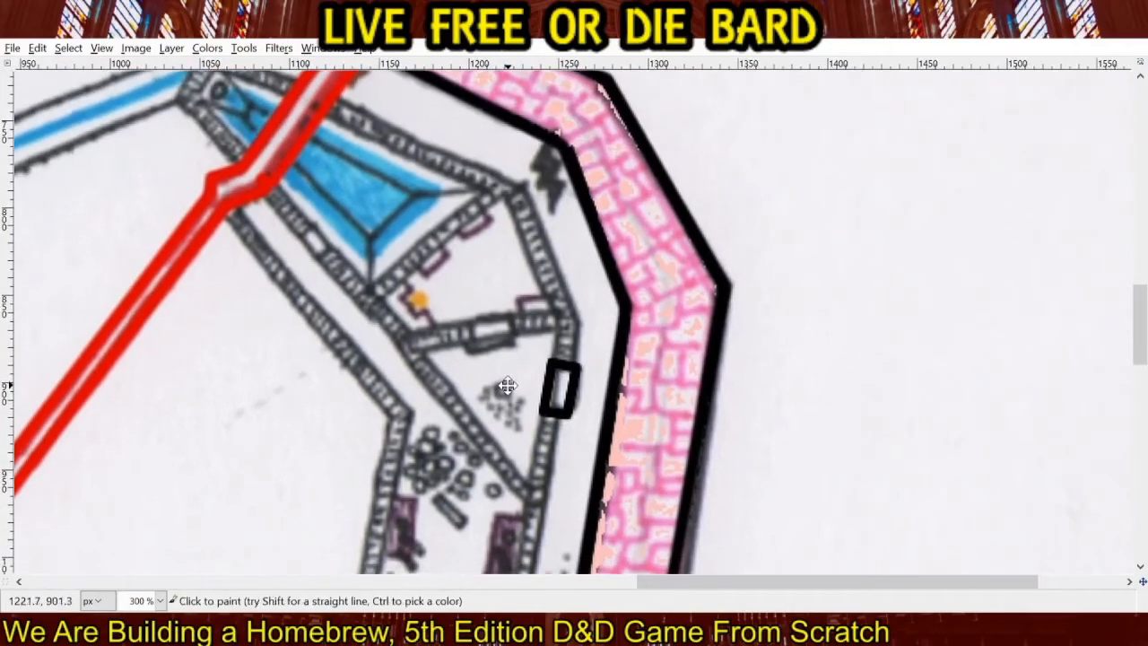
pyautogui.keyDown('shift'); pyautogui.click(514, 340); pyautogui.keyUp('shift')
pyautogui.keyDown('shift'); pyautogui.click(469, 343); pyautogui.keyUp('shift')
pyautogui.keyDown('shift'); pyautogui.click(462, 322); pyautogui.keyUp('shift')
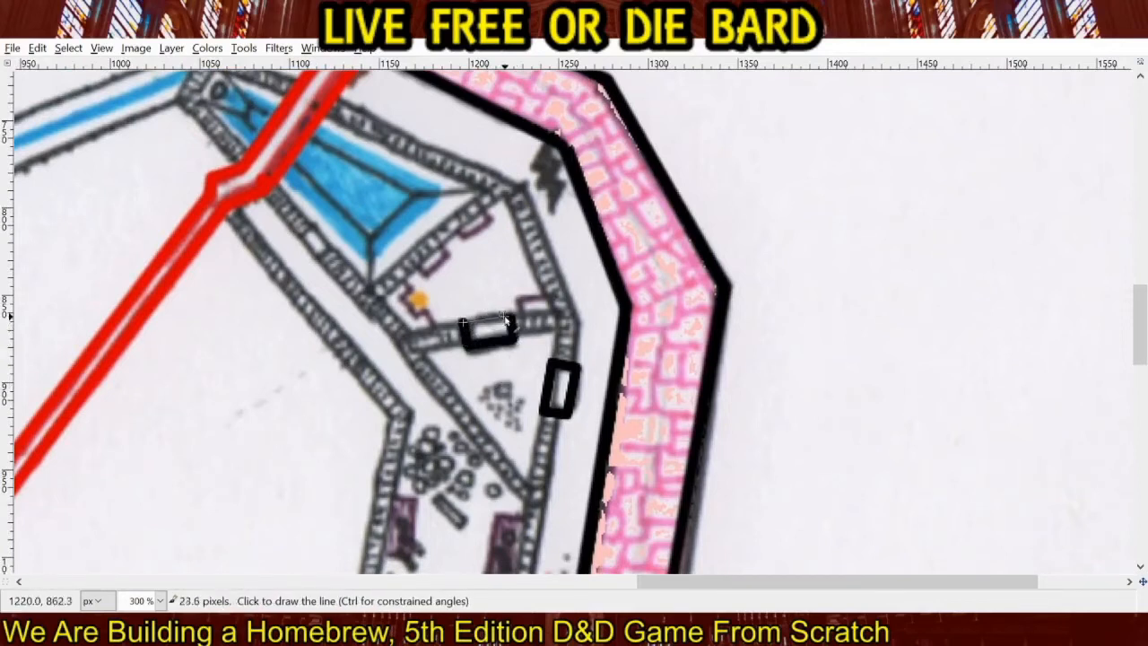
pyautogui.keyDown('shift'); pyautogui.click(508, 314); pyautogui.keyUp('shift')
# Outline the small door in the diagonal corridor wall southwest of the blue pool with straight black lines.
pyautogui.moveTo(385, 334)
pyautogui.mouseDown()
pyautogui.moveTo(408, 320)
pyautogui.moveTo(562, 435)
pyautogui.mouseUp()
pyautogui.click(490, 355)
pyautogui.keyDown('shift'); pyautogui.click(503, 339); pyautogui.keyUp('shift')
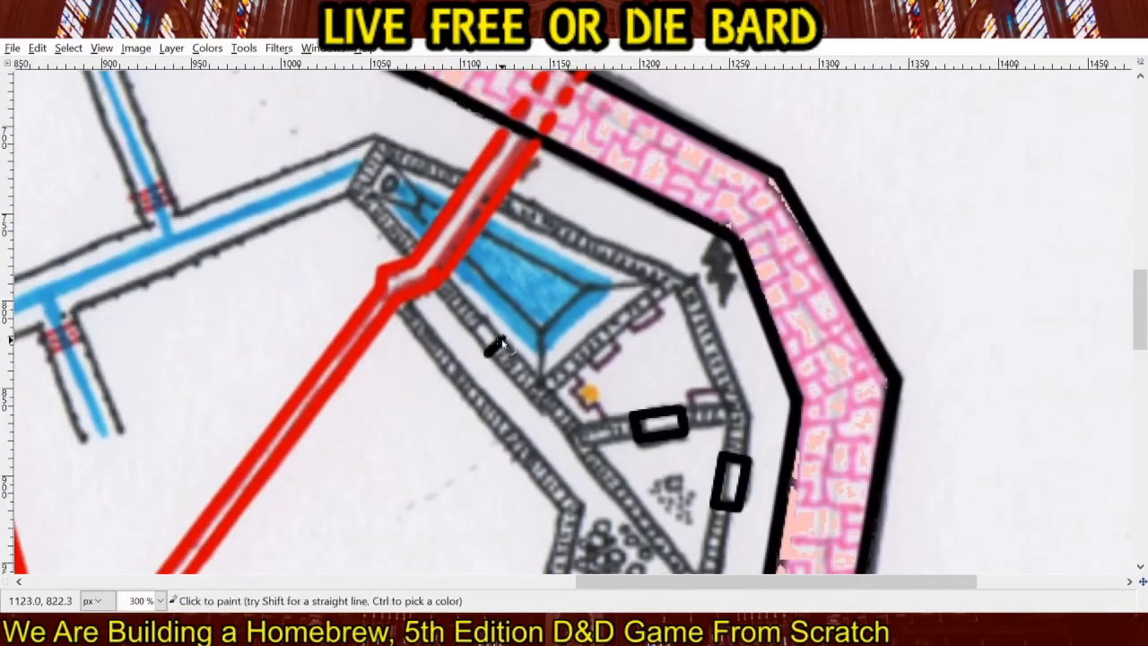
pyautogui.keyDown('shift'); pyautogui.click(484, 317); pyautogui.keyUp('shift')
pyautogui.keyDown('shift'); pyautogui.click(471, 335); pyautogui.keyUp('shift')
pyautogui.keyDown('shift'); pyautogui.click(487, 355); pyautogui.keyUp('shift')
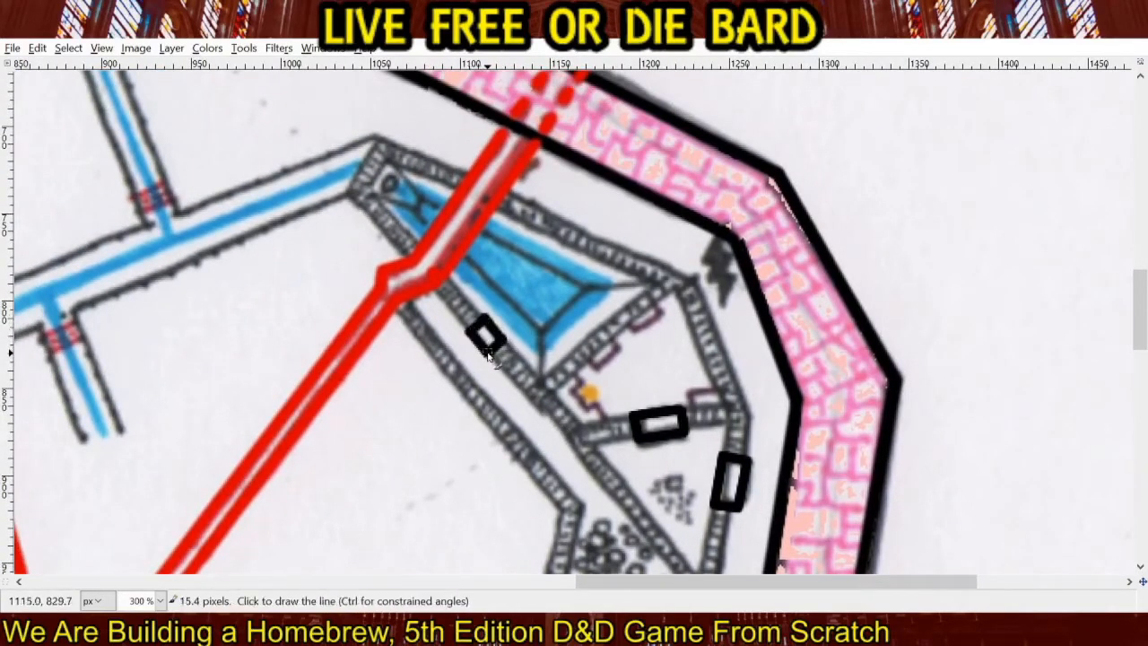
pyautogui.moveTo(564, 426); pyautogui.dragTo(511, 151)
pyautogui.moveTo(572, 404); pyautogui.dragTo(577, 300)
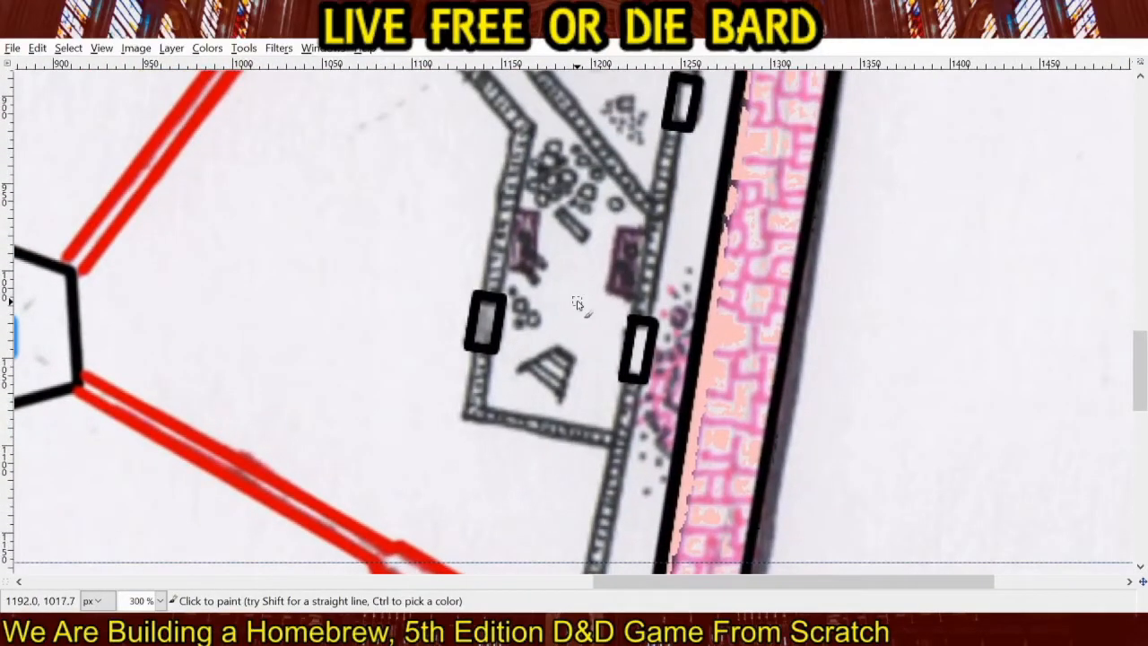
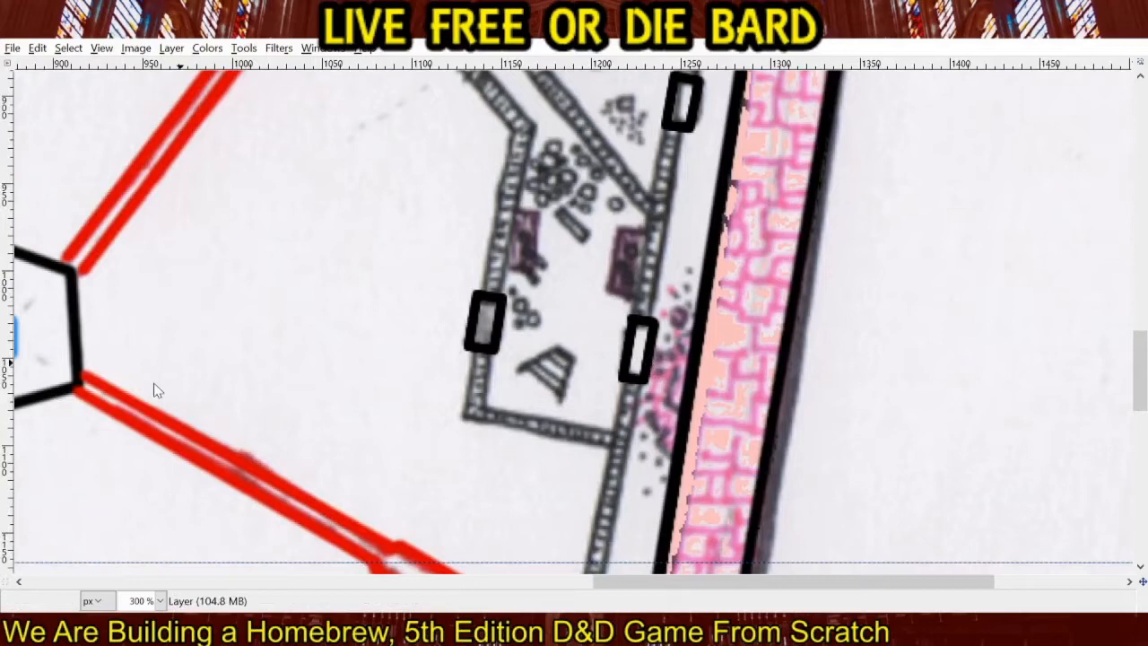
# Draw both edges of the wall running from the rubble room's east door south to the red corridor as straight black lines.
pyautogui.scroll(-5, 518, 386)
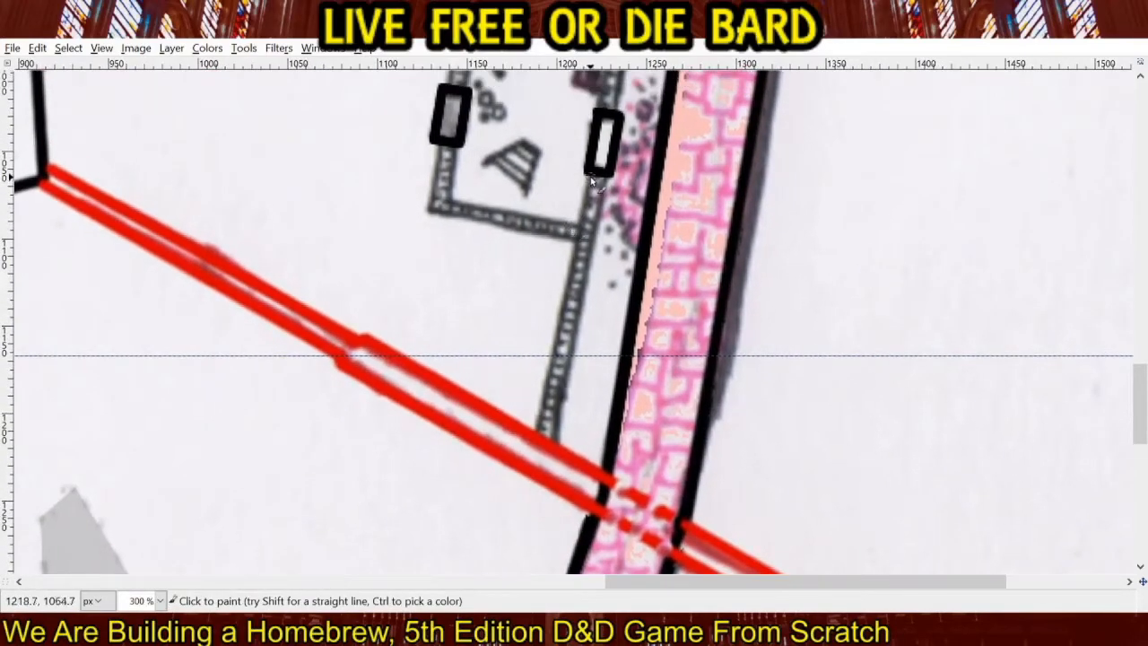
pyautogui.click(591, 181)
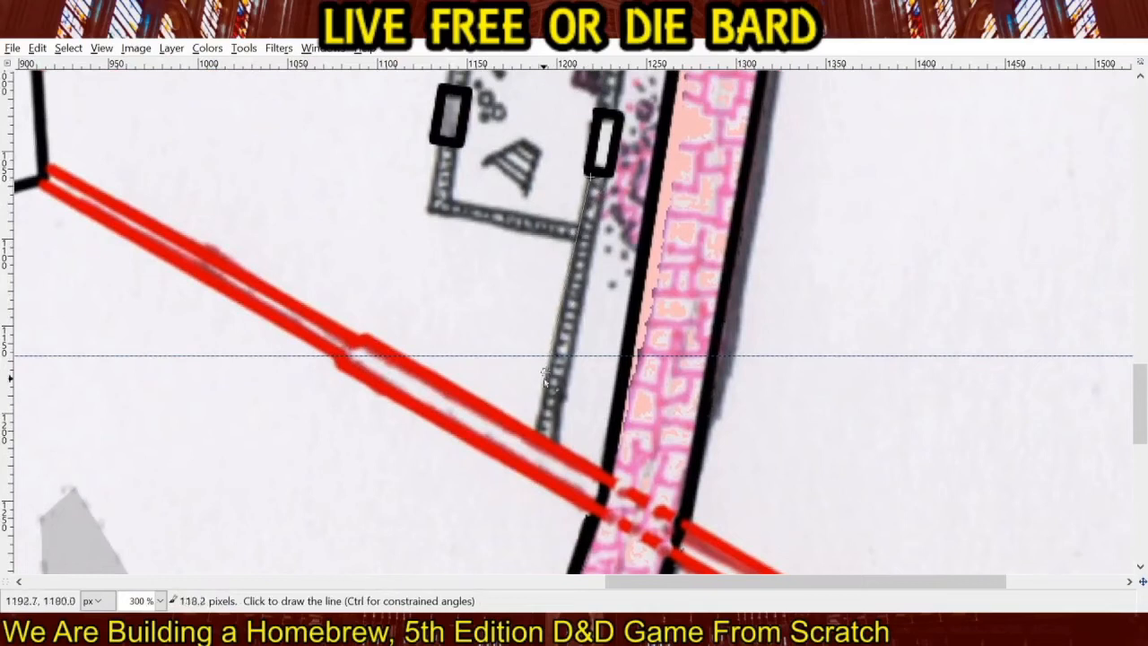
pyautogui.keyDown('shift'); pyautogui.click(539, 433); pyautogui.keyUp('shift')
pyautogui.click(603, 178)
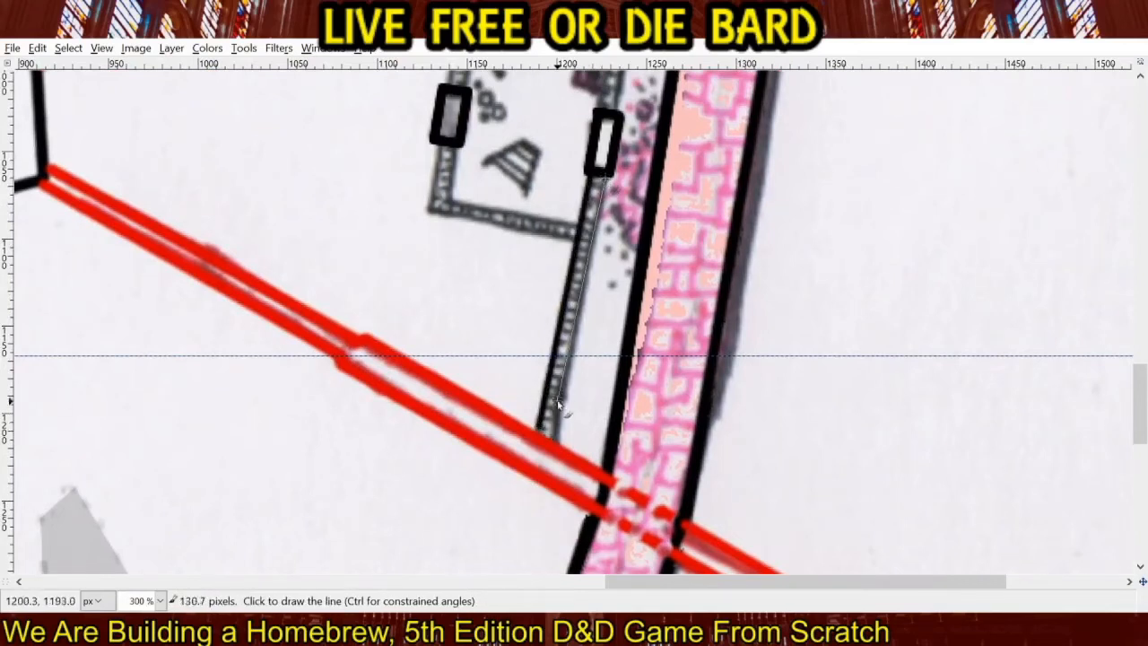
pyautogui.keyDown('shift'); pyautogui.click(554, 438); pyautogui.keyUp('shift')
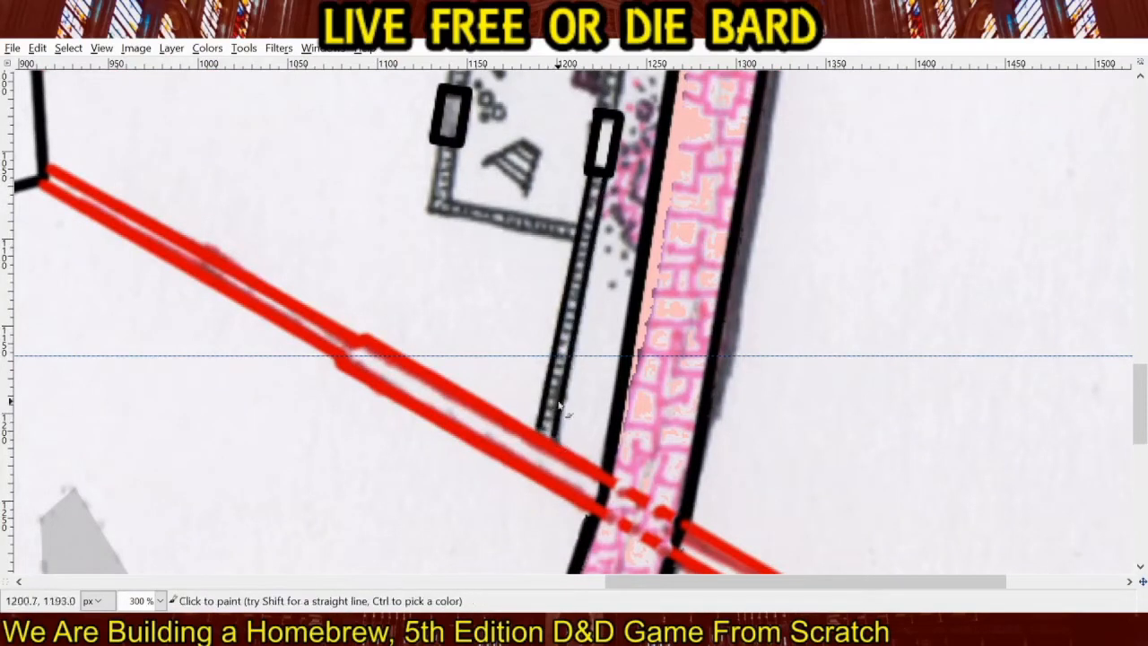
# Draw both edges of the wall between the rubble room's east door and the triangular room's east door as straight black lines.
pyautogui.scroll(7, 548, 438)
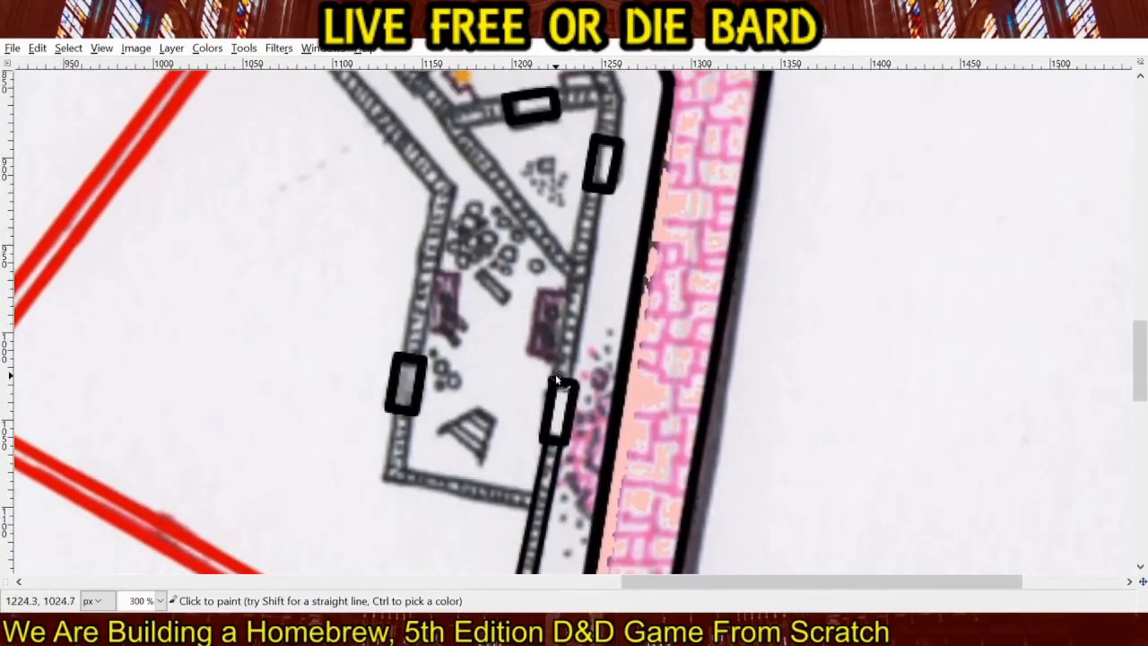
pyautogui.click(557, 380)
pyautogui.keyDown('shift'); pyautogui.click(592, 191); pyautogui.keyUp('shift')
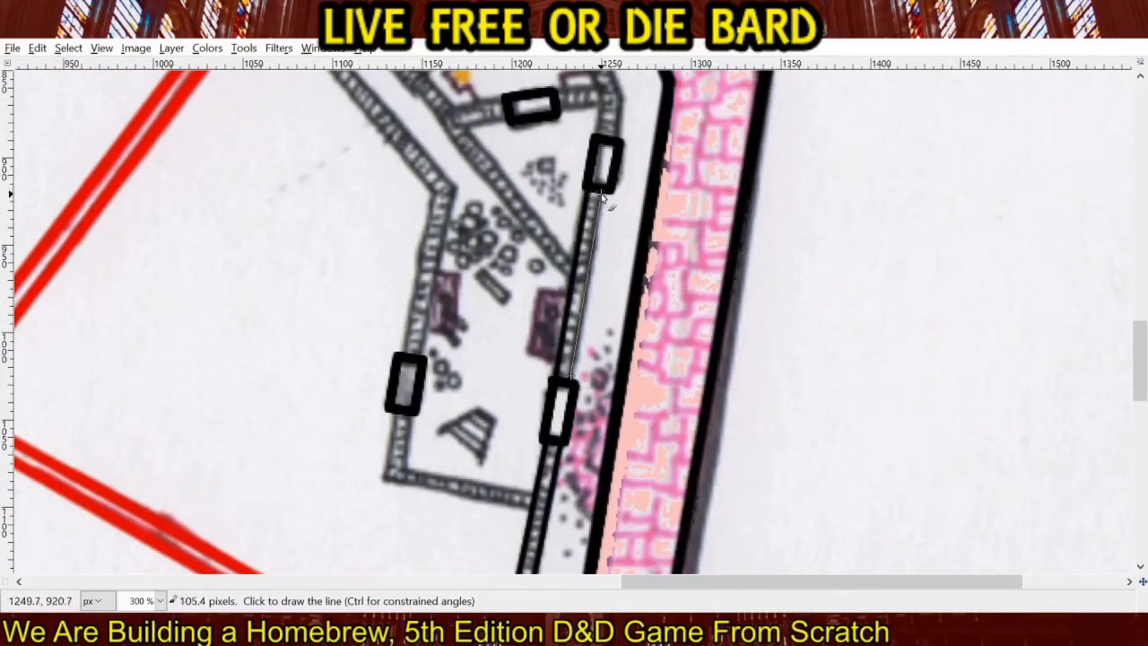
pyautogui.keyDown('shift'); pyautogui.click(599, 204); pyautogui.keyUp('shift')
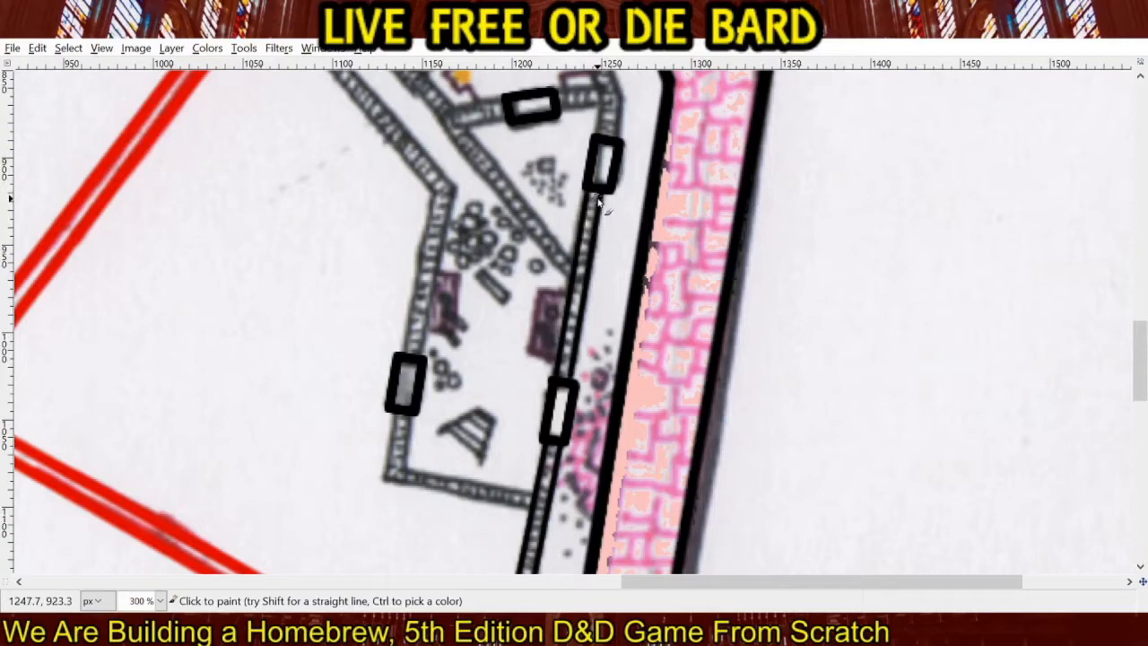
# Trace the inner edge of the outer wall from the triangular room's east door past the orange-marked room and pool to the red corridor.
pyautogui.scroll(5, 600, 205)
pyautogui.hscroll(2, 599, 205)
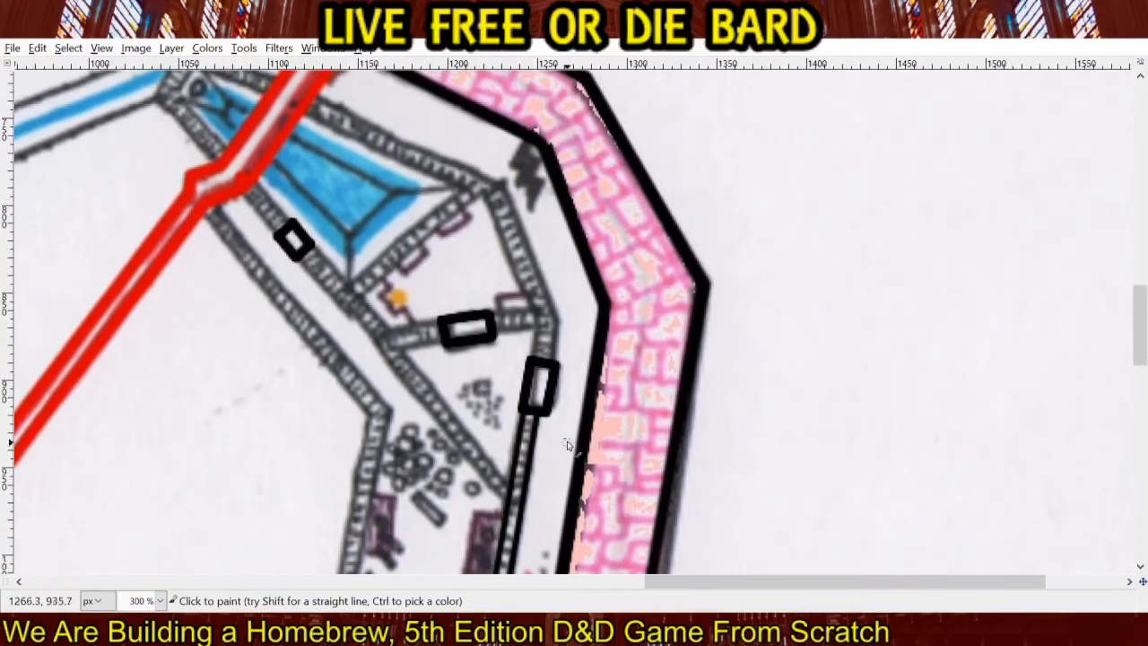
pyautogui.click(538, 317)
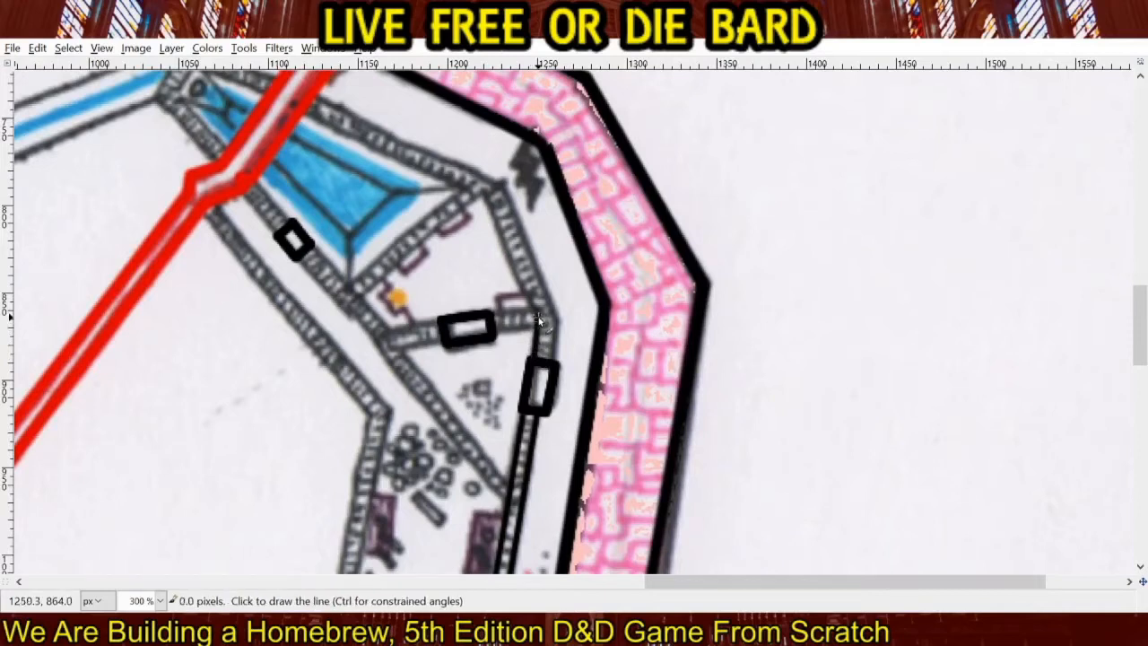
pyautogui.click(482, 196)
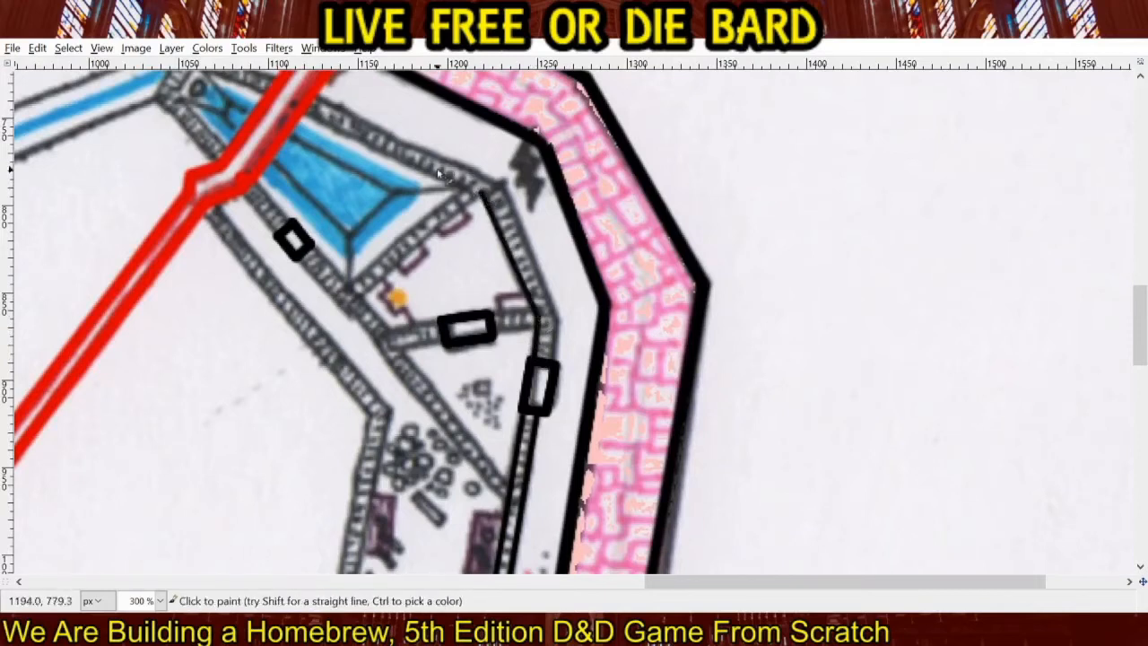
pyautogui.click(308, 115)
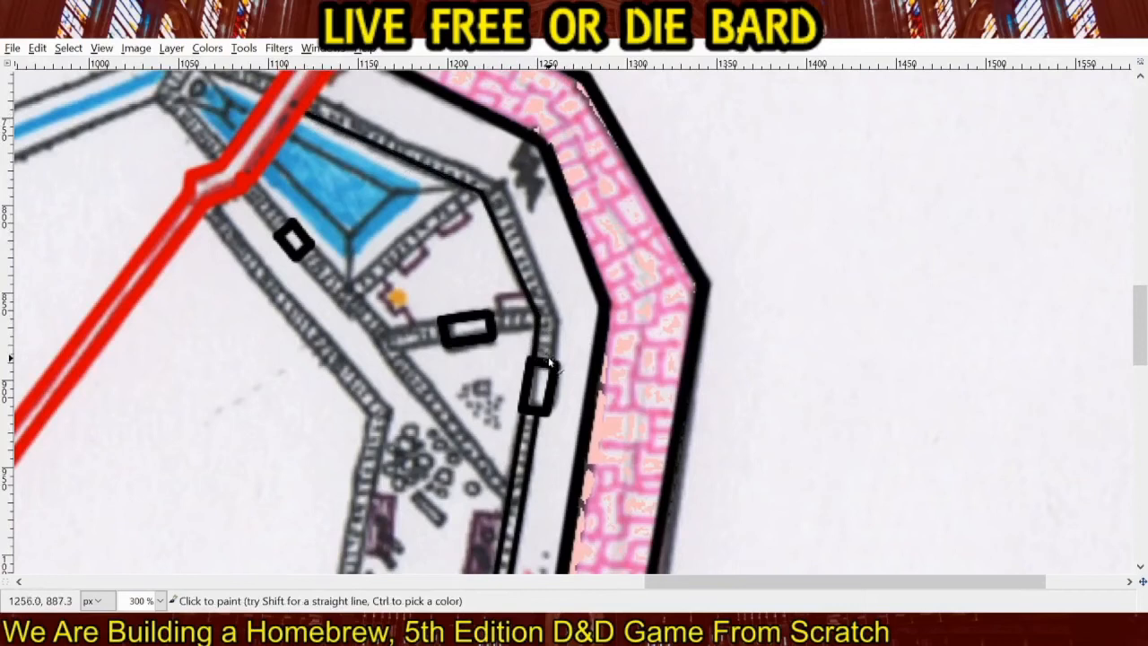
# Trace the outer edge of the same wall around the orange-marked room and pool to the red corridor in straight black lines.
pyautogui.keyDown('shift'); pyautogui.click(556, 316); pyautogui.keyUp('shift')
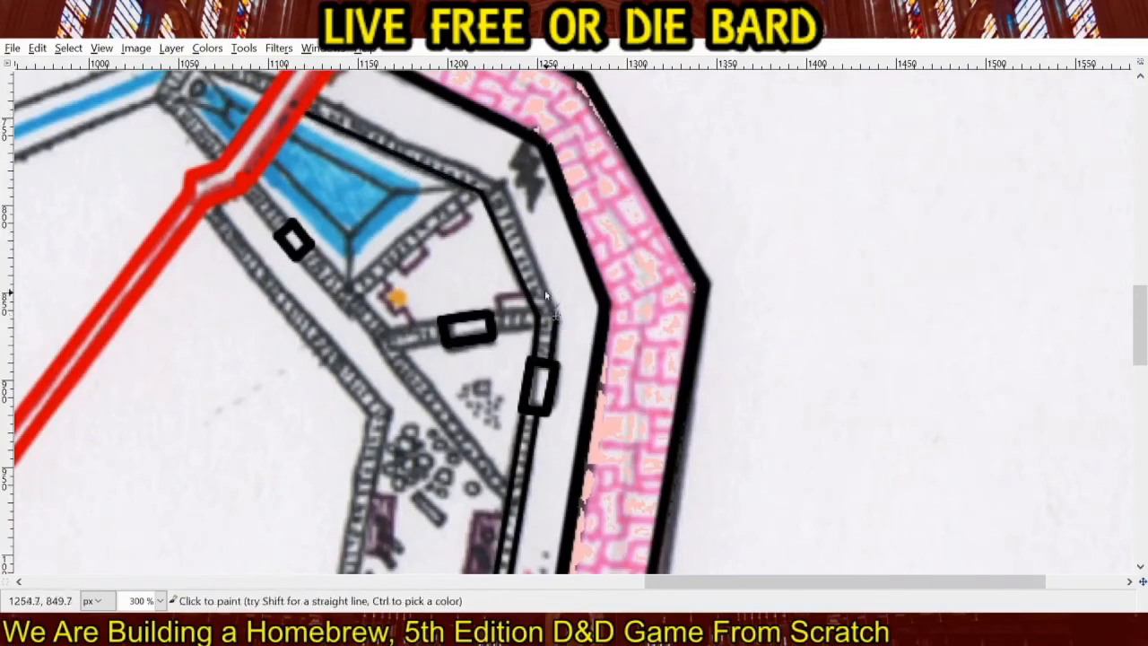
pyautogui.keyDown('shift'); pyautogui.click(500, 184); pyautogui.keyUp('shift')
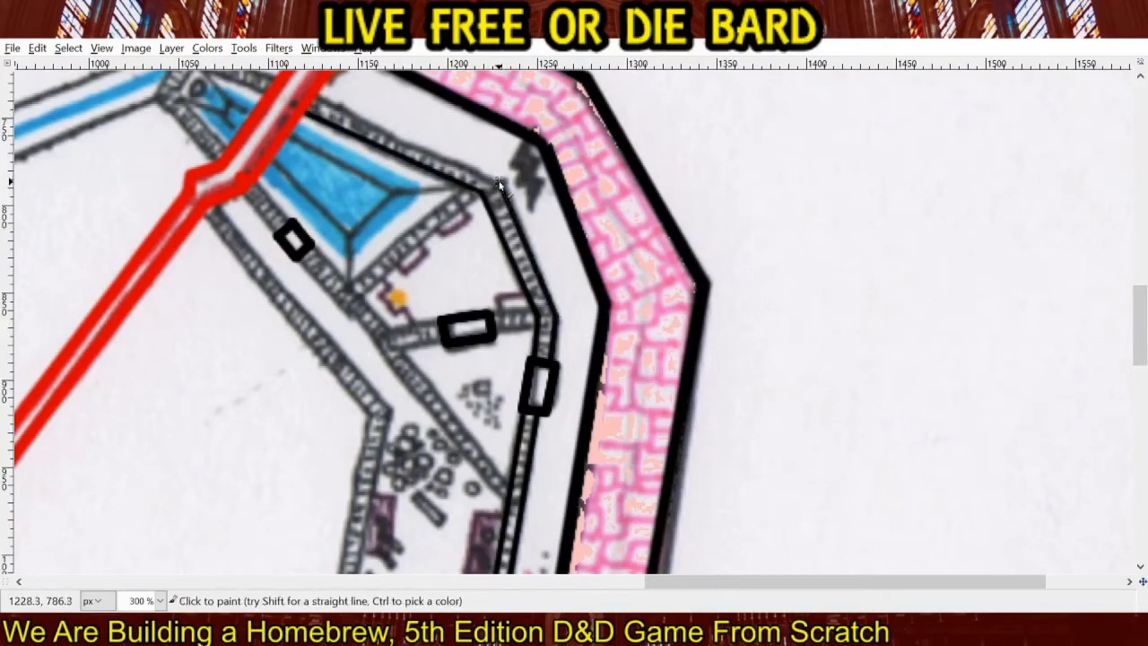
pyautogui.keyDown('shift'); pyautogui.click(320, 98); pyautogui.keyUp('shift')
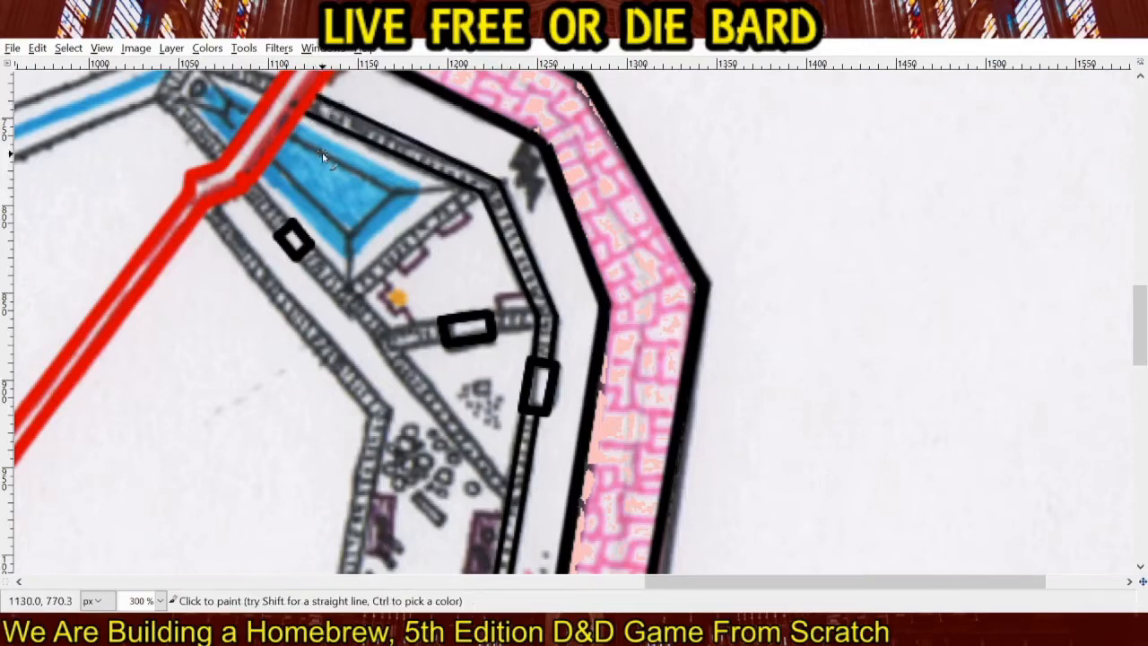
# Draw the wall between the pool and the orange-marked room, plus the pool's southwest wall up to the red corridor, in black.
pyautogui.moveTo(338, 206); pyautogui.dragTo(442, 155)
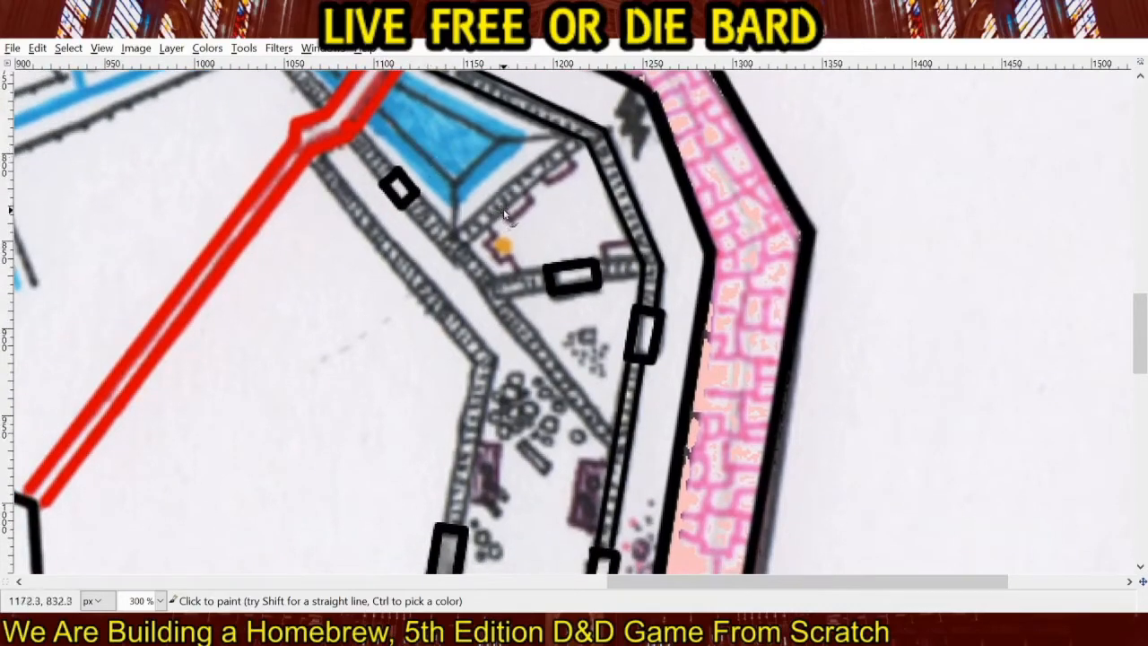
pyautogui.scroll(3, 505, 215)
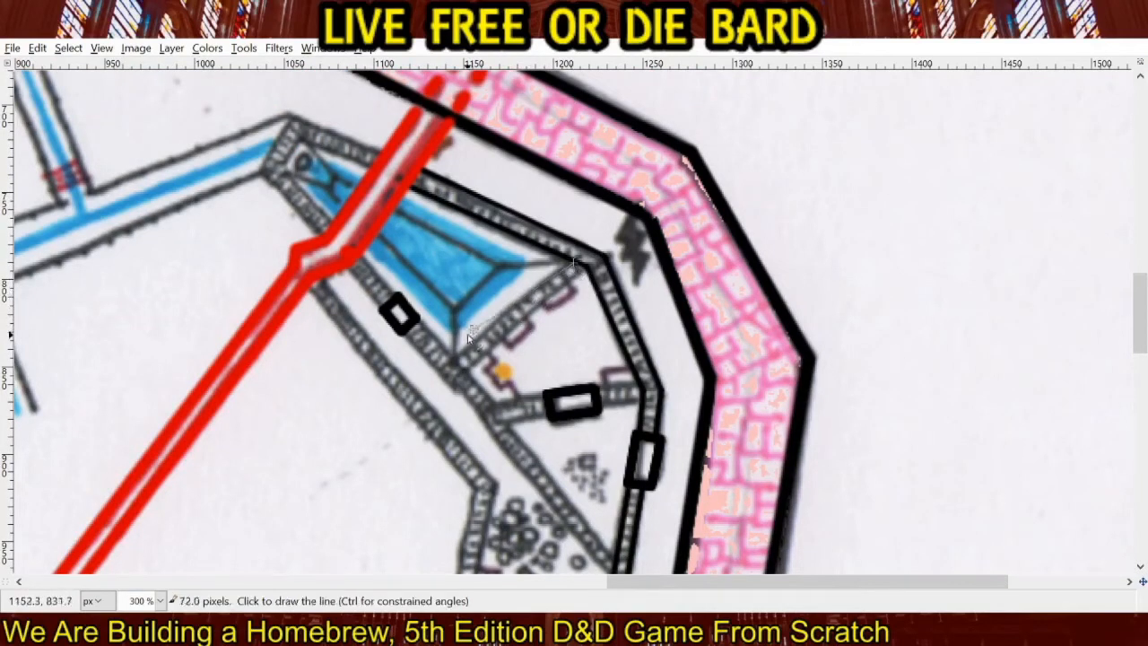
pyautogui.keyDown('shift'); pyautogui.click(454, 360); pyautogui.keyUp('shift')
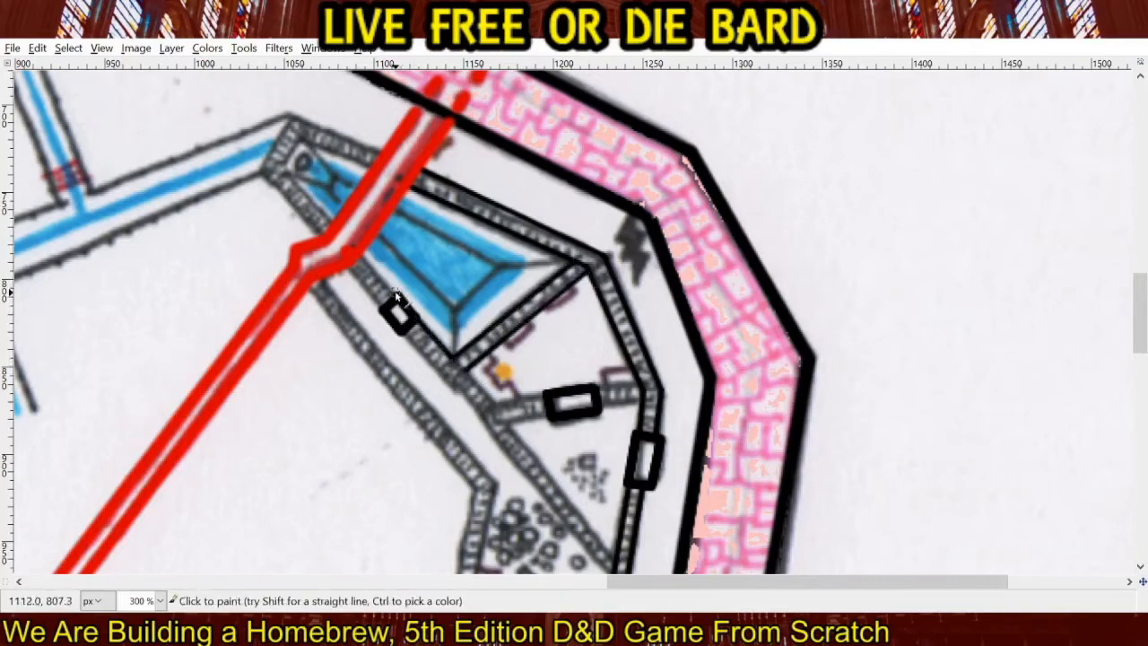
pyautogui.keyDown('shift'); pyautogui.click(364, 260); pyautogui.keyUp('shift')
# Trace the orange-marked room's southwest wall and both edges of its south wall on either side of the door in black.
pyautogui.keyDown('shift'); pyautogui.click(467, 375); pyautogui.keyUp('shift')
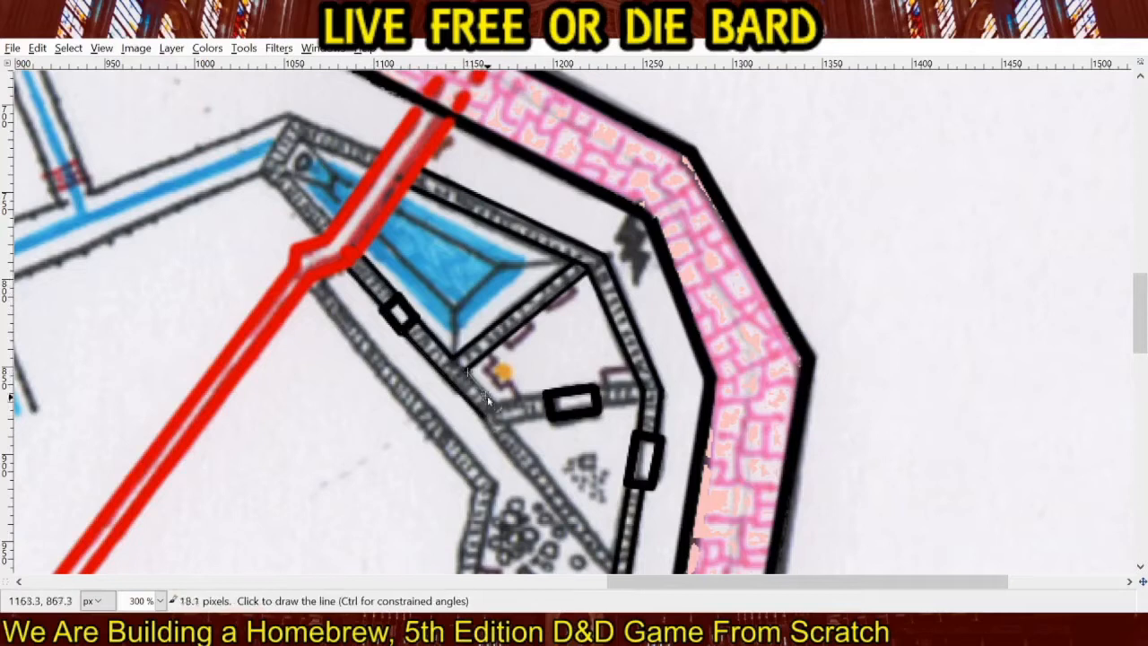
pyautogui.keyDown('shift'); pyautogui.click(496, 406); pyautogui.keyUp('shift')
pyautogui.keyDown('shift'); pyautogui.click(541, 401); pyautogui.keyUp('shift')
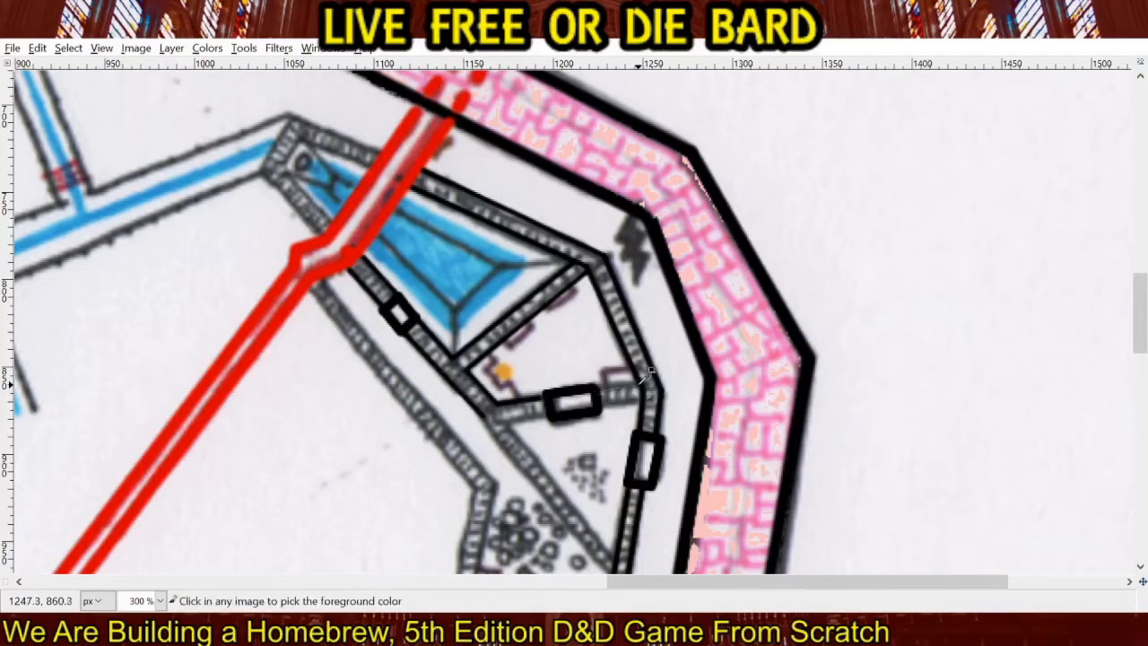
pyautogui.click(599, 388)
pyautogui.keyDown('shift'); pyautogui.click(638, 387); pyautogui.keyUp('shift')
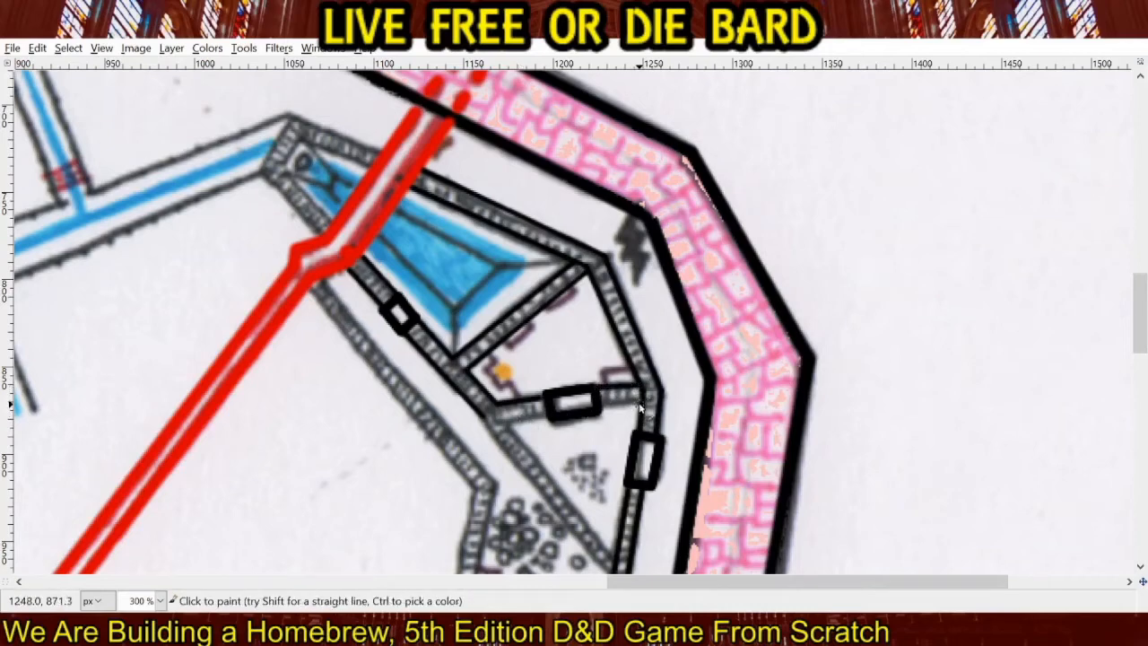
pyautogui.click(545, 414)
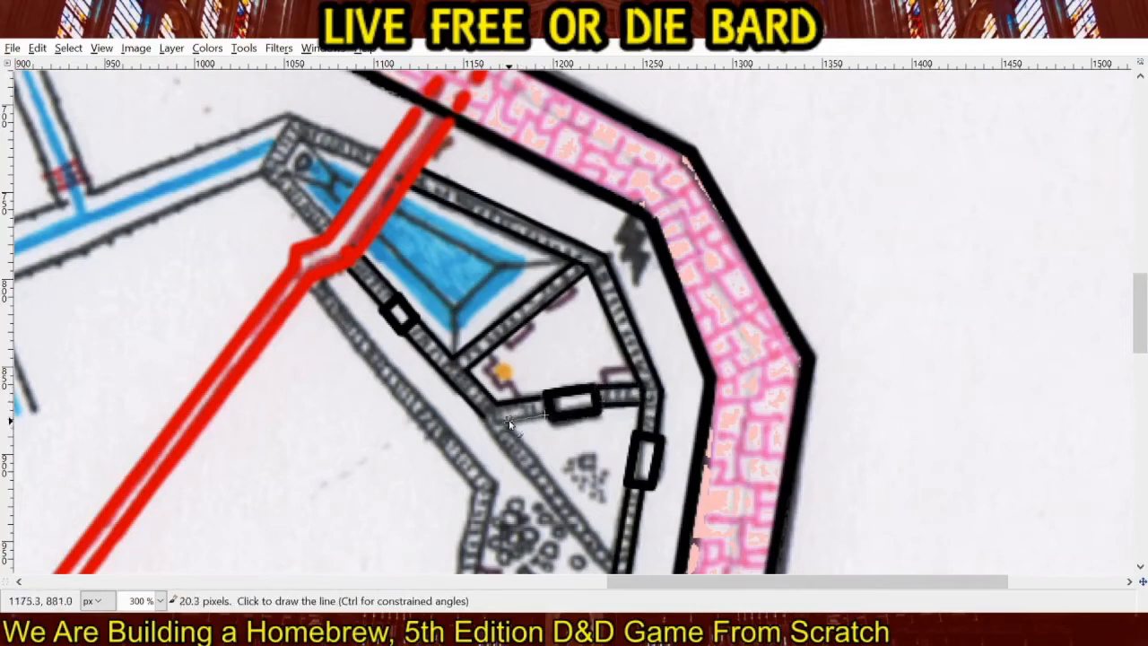
pyautogui.keyDown('shift'); pyautogui.click(508, 422); pyautogui.keyUp('shift')
# Draw both edges of the diagonal wall between the triangular room and the large rubble room as straight black lines.
pyautogui.moveTo(563, 420); pyautogui.dragTo(414, 212)
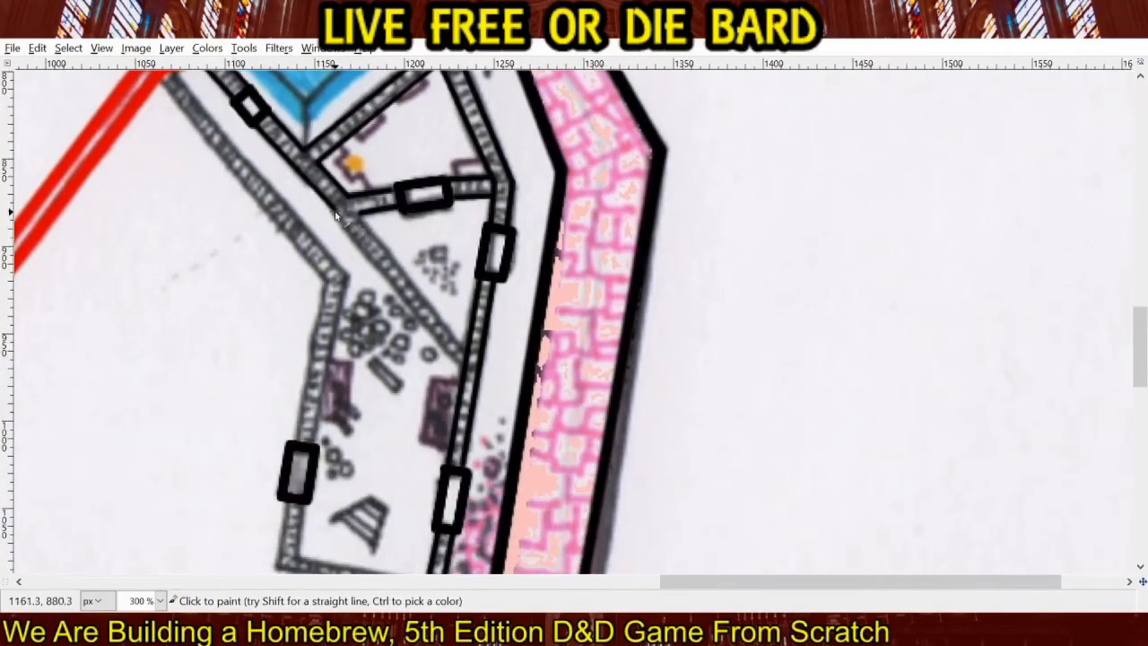
pyautogui.keyDown('shift'); pyautogui.click(462, 378); pyautogui.keyUp('shift')
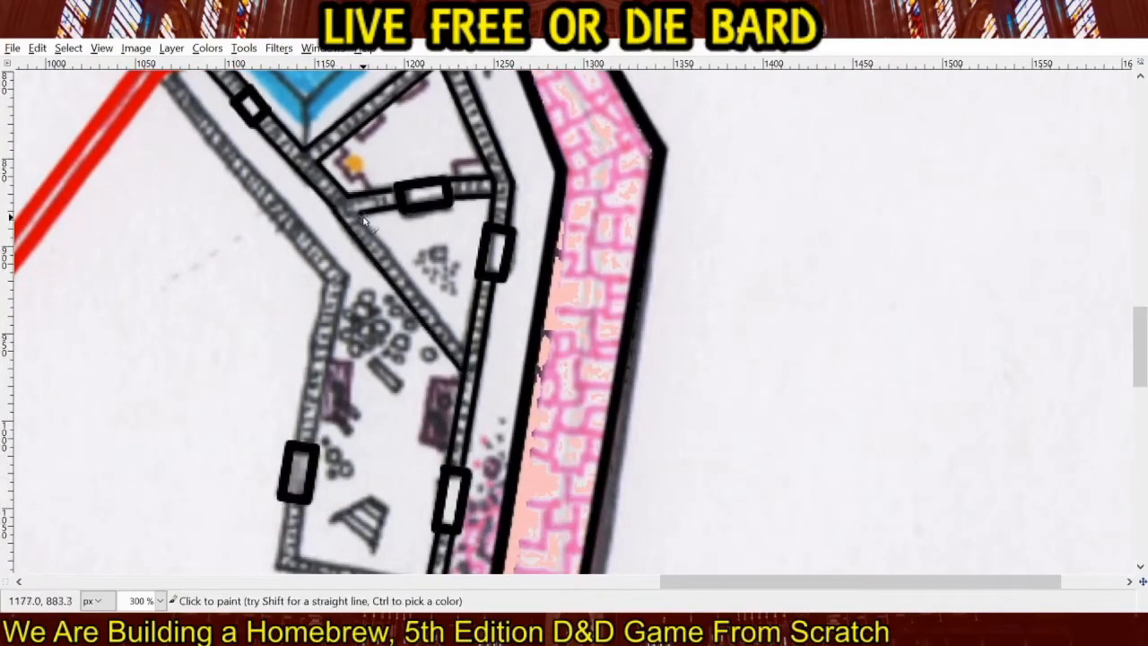
pyautogui.keyDown('shift'); pyautogui.click(459, 350); pyautogui.keyUp('shift')
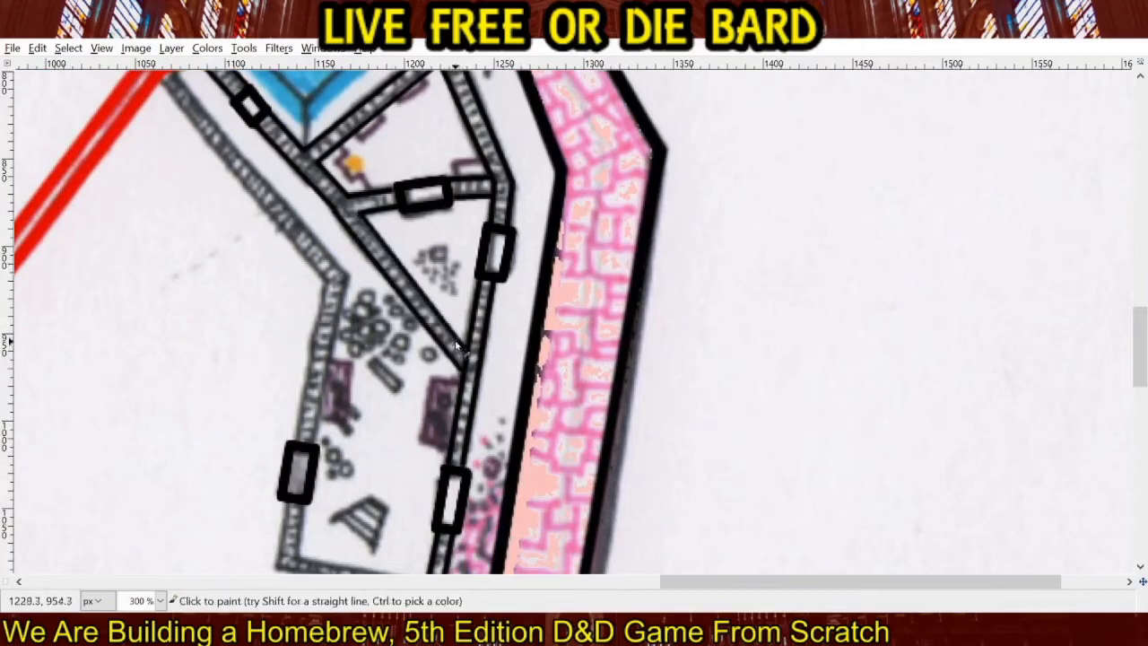
# Trace the large rubble room's south wall and its west wall below the gray door with straight black lines.
pyautogui.moveTo(459, 348)
pyautogui.mouseDown()
pyautogui.moveTo(662, 231)
pyautogui.moveTo(745, 202)
pyautogui.mouseUp()
pyautogui.moveTo(635, 339); pyautogui.dragTo(613, 275)
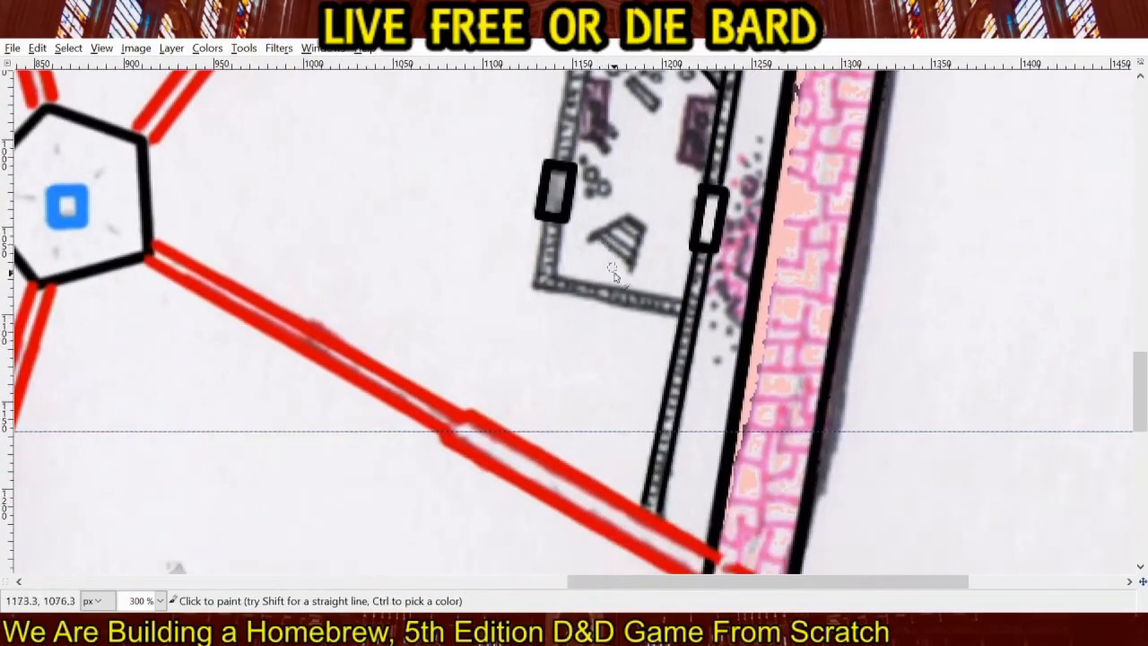
pyautogui.keyDown('shift'); pyautogui.click(535, 289); pyautogui.keyUp('shift')
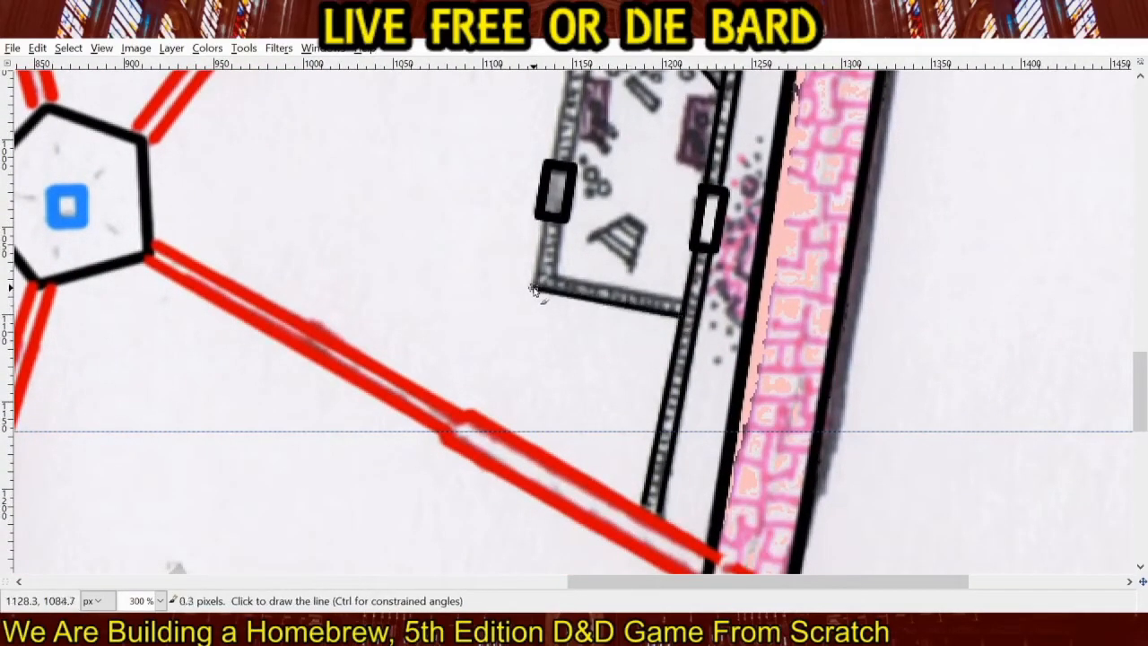
pyautogui.keyDown('shift'); pyautogui.click(545, 225); pyautogui.keyUp('shift')
pyautogui.click(682, 303)
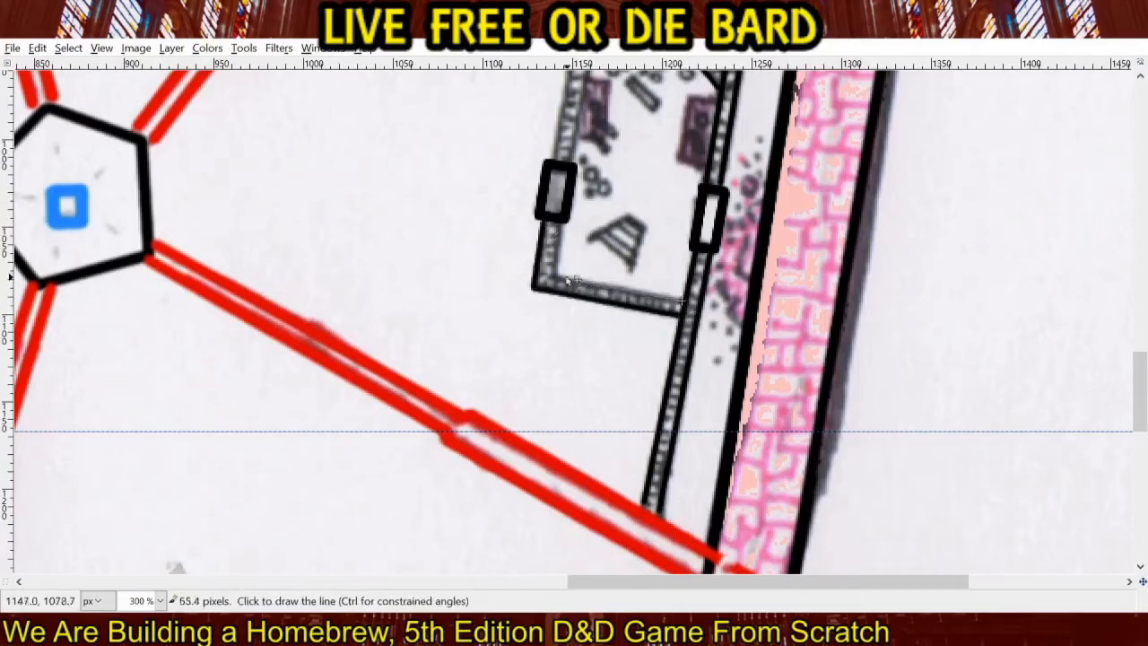
pyautogui.keyDown('shift'); pyautogui.click(555, 277); pyautogui.keyUp('shift')
# Trace the outer edge of the wall from the gray door north and along the diagonal corridor to the red corridor in black.
pyautogui.moveTo(562, 224); pyautogui.dragTo(541, 435)
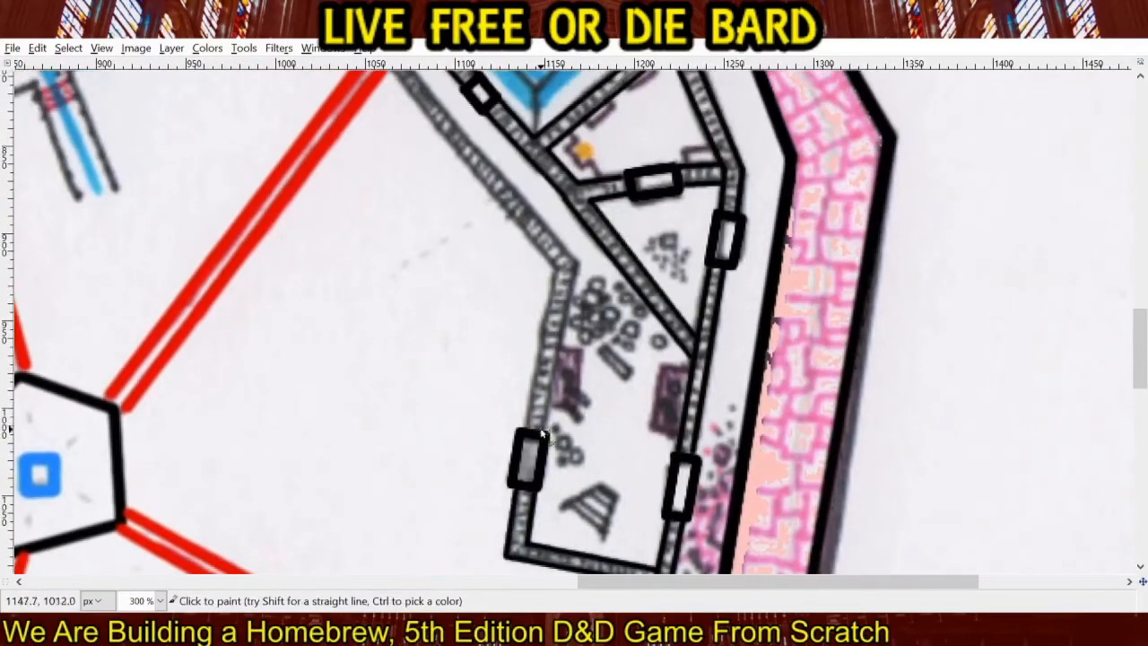
pyautogui.click(527, 426)
pyautogui.keyDown('shift'); pyautogui.click(554, 268); pyautogui.keyUp('shift')
pyautogui.moveTo(554, 264); pyautogui.dragTo(612, 393)
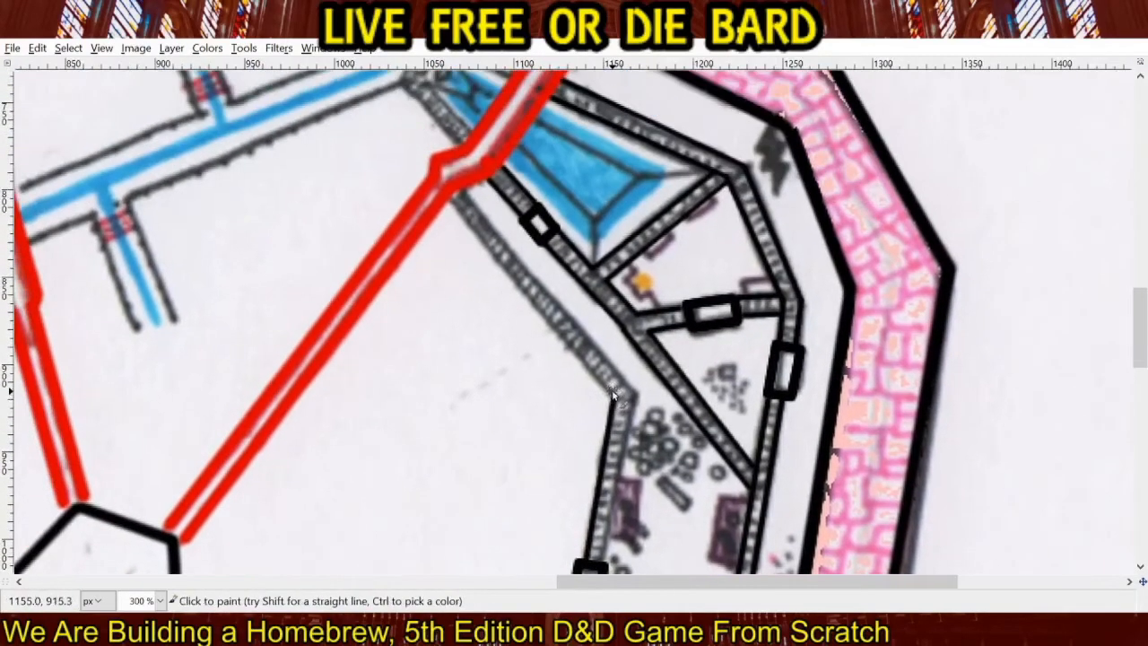
pyautogui.keyDown('shift'); pyautogui.click(451, 205); pyautogui.keyUp('shift')
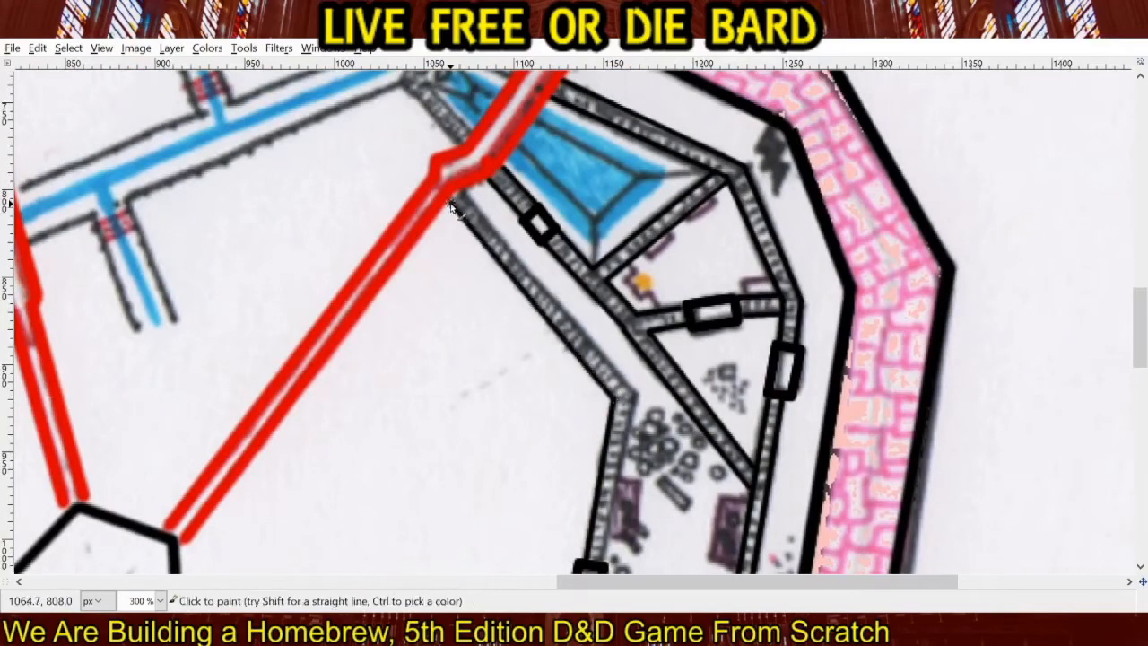
# Trace the inner edge of the diagonal corridor's southwest wall and the rubble room's west wall down to the gray door in black.
pyautogui.keyDown('shift'); pyautogui.click(638, 405); pyautogui.keyUp('shift')
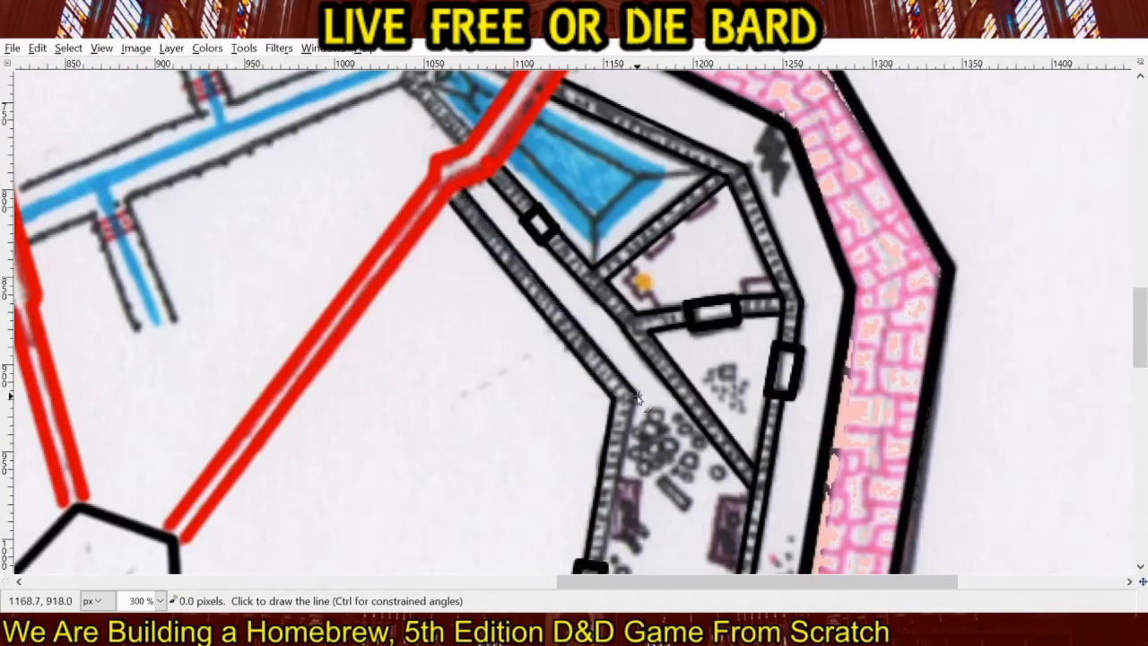
pyautogui.moveTo(639, 406); pyautogui.dragTo(597, 184)
pyautogui.keyDown('shift'); pyautogui.click(560, 348); pyautogui.keyUp('shift')
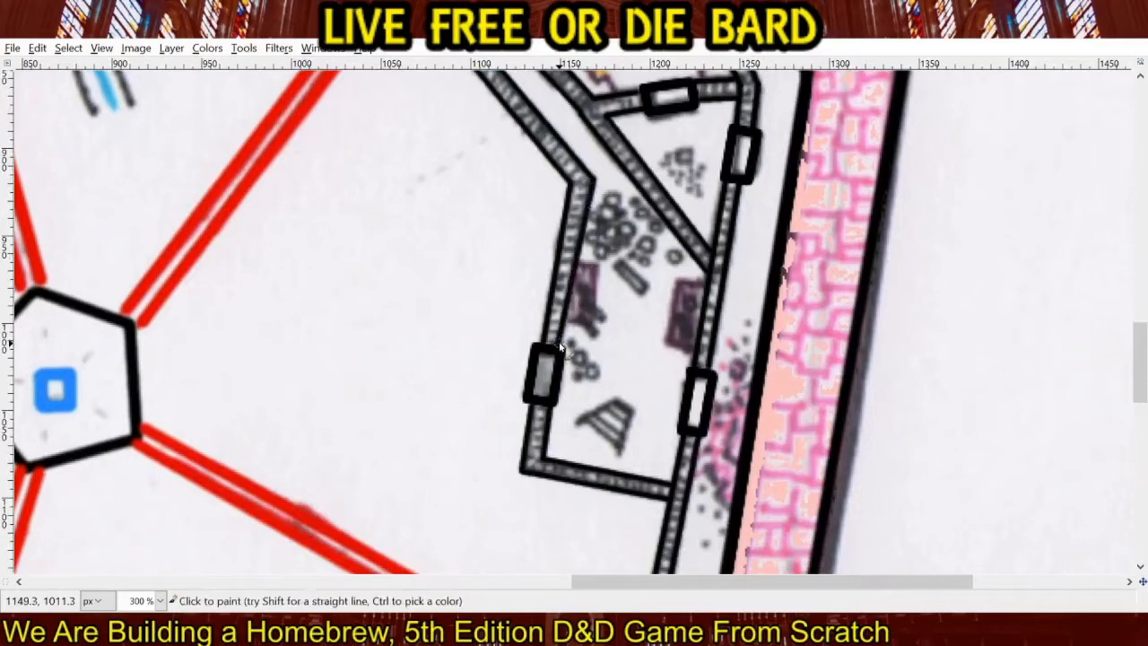
# Trace the outer and inner edges of the triangular pool room's walls around its west corner with straight black lines.
pyautogui.scroll(10, 549, 382)
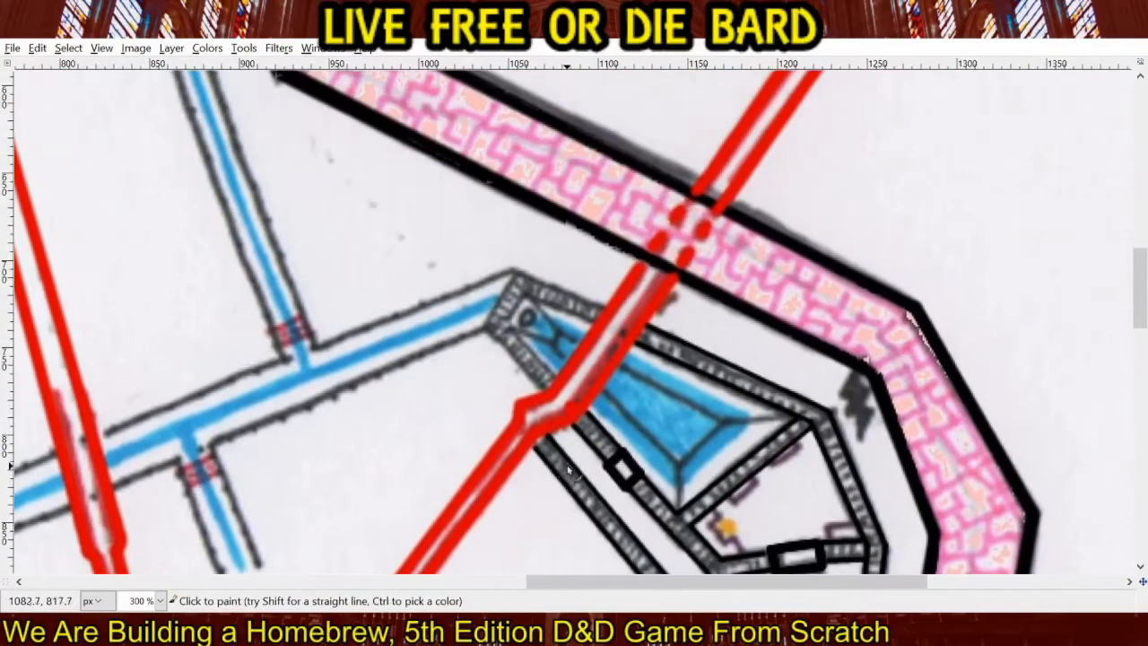
pyautogui.keyDown('shift'); pyautogui.click(519, 272); pyautogui.keyUp('shift')
pyautogui.keyDown('shift'); pyautogui.click(486, 329); pyautogui.keyUp('shift')
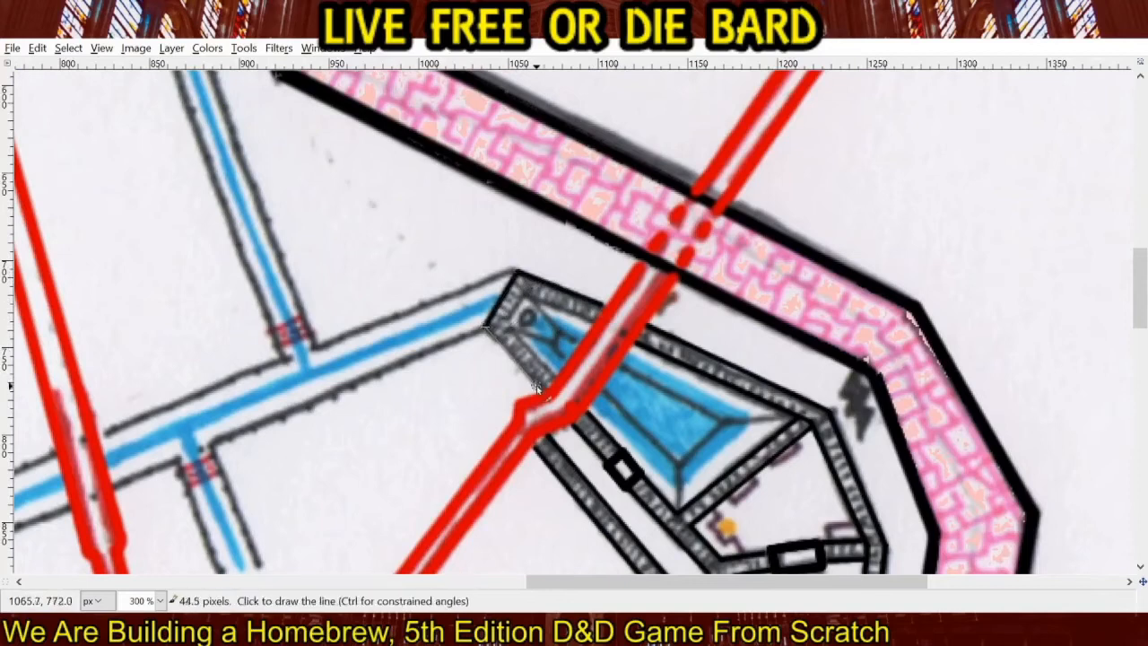
pyautogui.keyDown('shift'); pyautogui.click(538, 387); pyautogui.keyUp('shift')
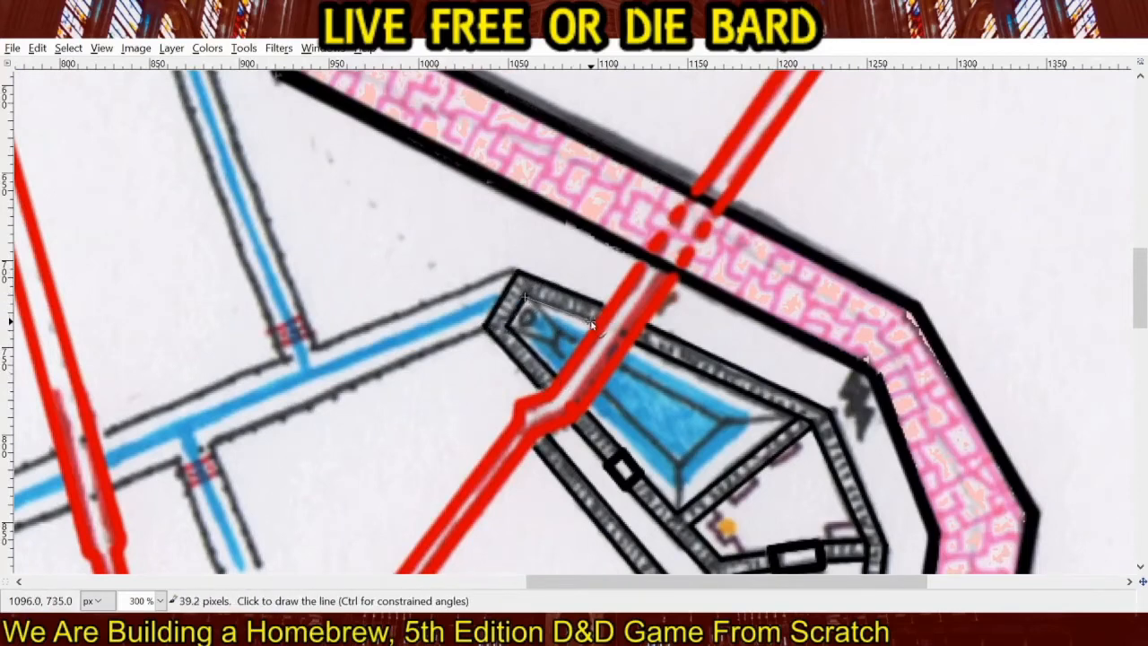
# Trace both edges of the blue canal from the pool room west to its north and south side branches in black.
pyautogui.moveTo(434, 381)
pyautogui.mouseDown()
pyautogui.moveTo(582, 355)
pyautogui.moveTo(698, 413)
pyautogui.moveTo(703, 308)
pyautogui.moveTo(565, 370)
pyautogui.mouseUp()
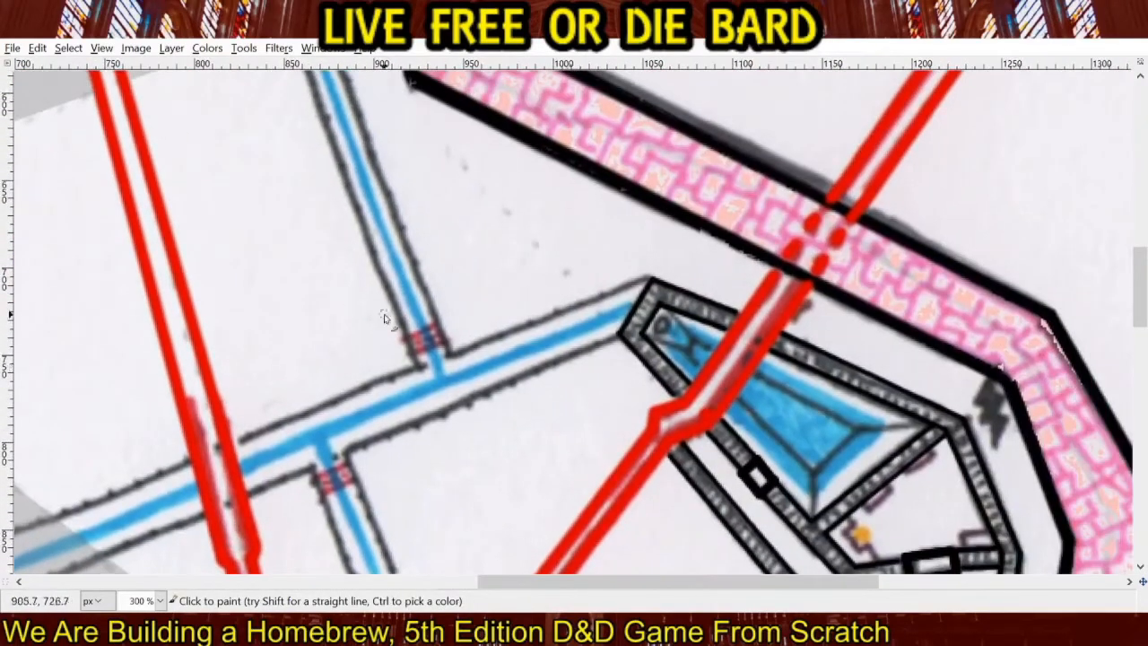
pyautogui.press('shift')
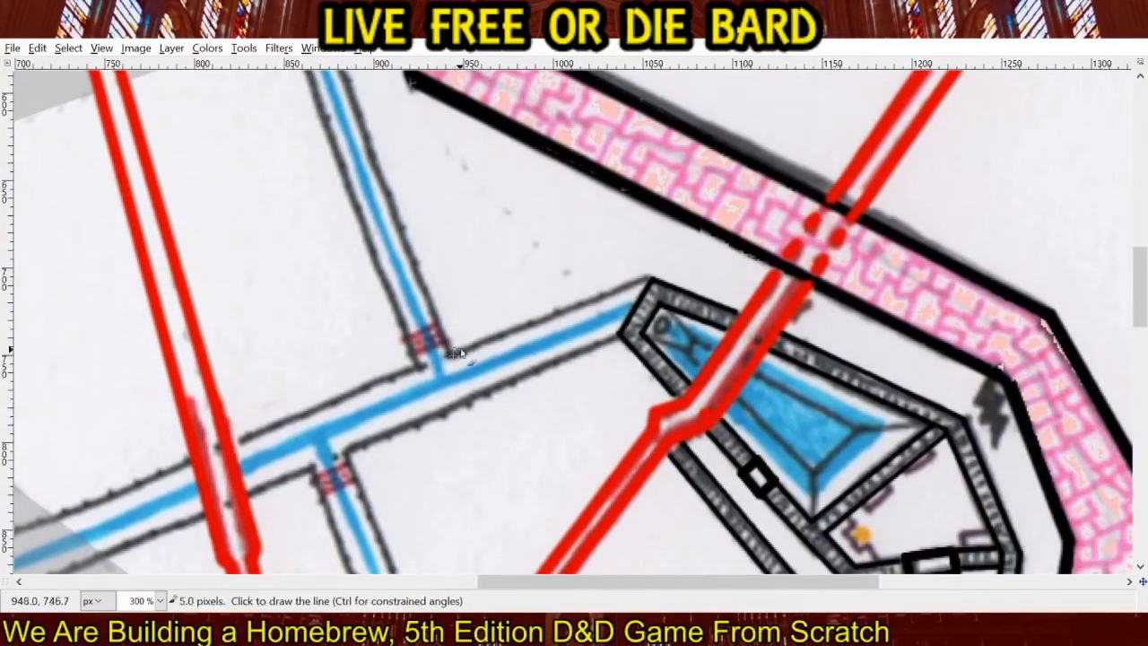
pyautogui.keyDown('shift'); pyautogui.click(634, 287); pyautogui.keyUp('shift')
pyautogui.moveTo(451, 249)
pyautogui.mouseDown()
pyautogui.moveTo(595, 367)
pyautogui.moveTo(566, 159)
pyautogui.mouseUp()
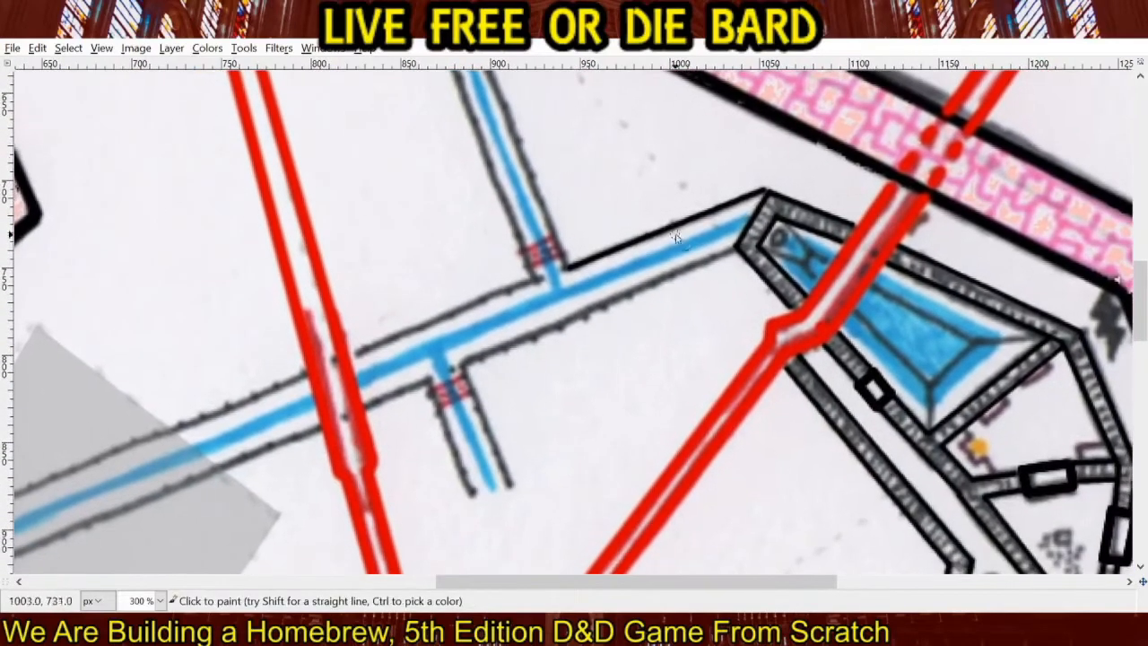
pyautogui.keyDown('shift'); pyautogui.click(461, 365); pyautogui.keyUp('shift')
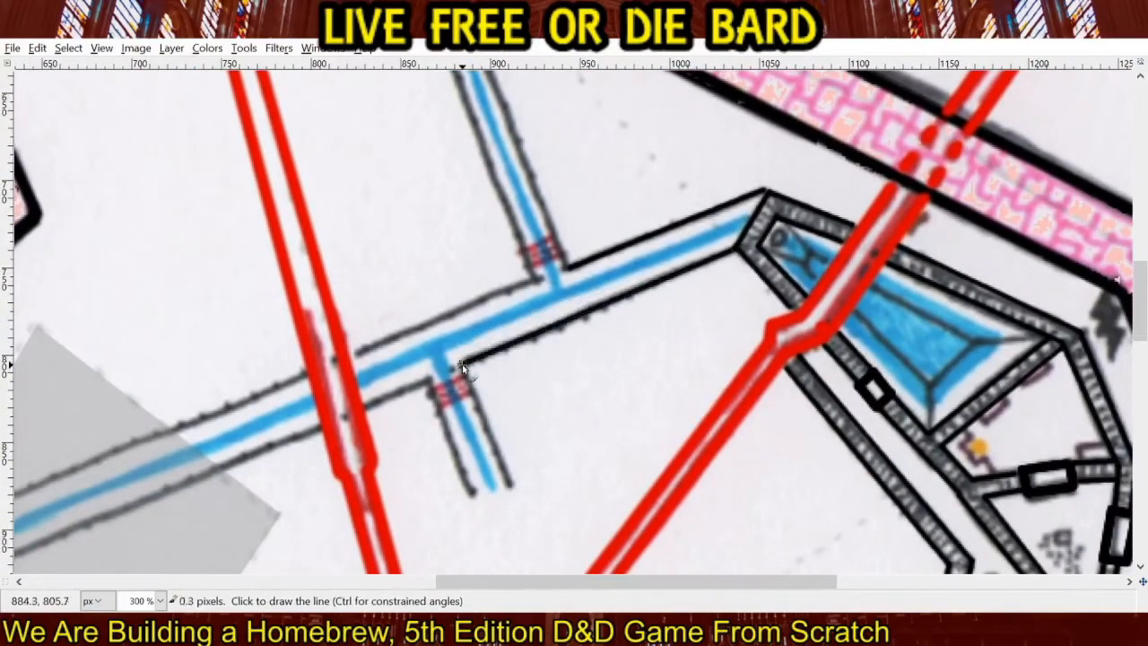
# Trace both edges of the short southern canal branch and the main canal's edges west to the red corridor in black.
pyautogui.keyDown('shift'); pyautogui.click(513, 485); pyautogui.keyUp('shift')
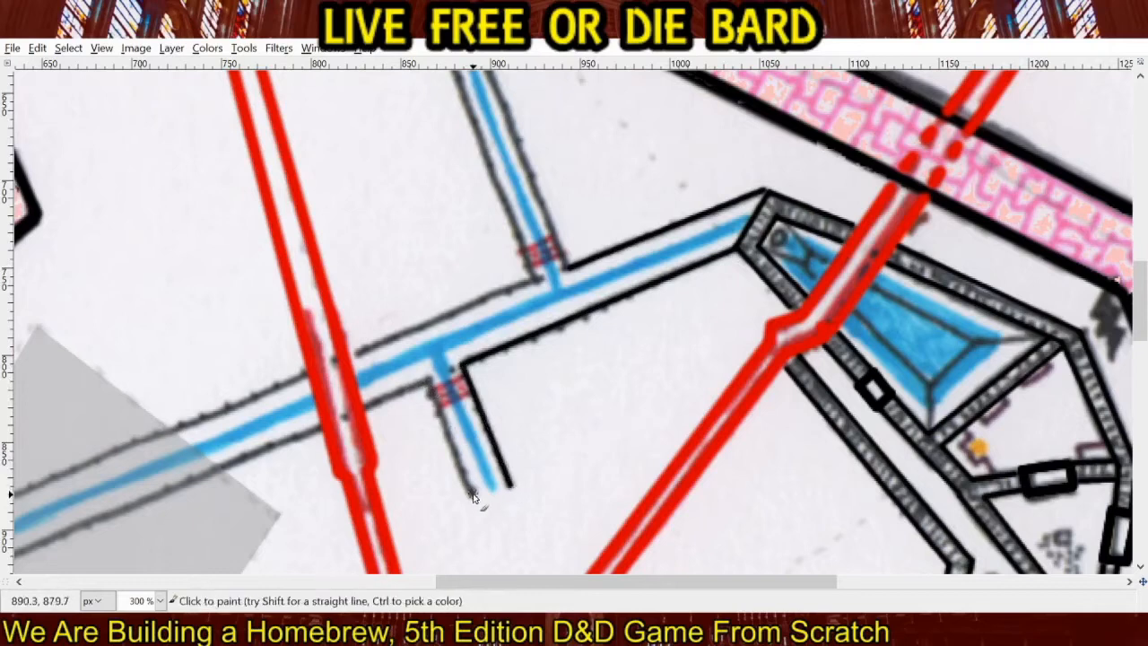
pyautogui.click(473, 493)
pyautogui.keyDown('shift'); pyautogui.click(431, 380); pyautogui.keyUp('shift')
pyautogui.keyDown('shift'); pyautogui.click(367, 406); pyautogui.keyUp('shift')
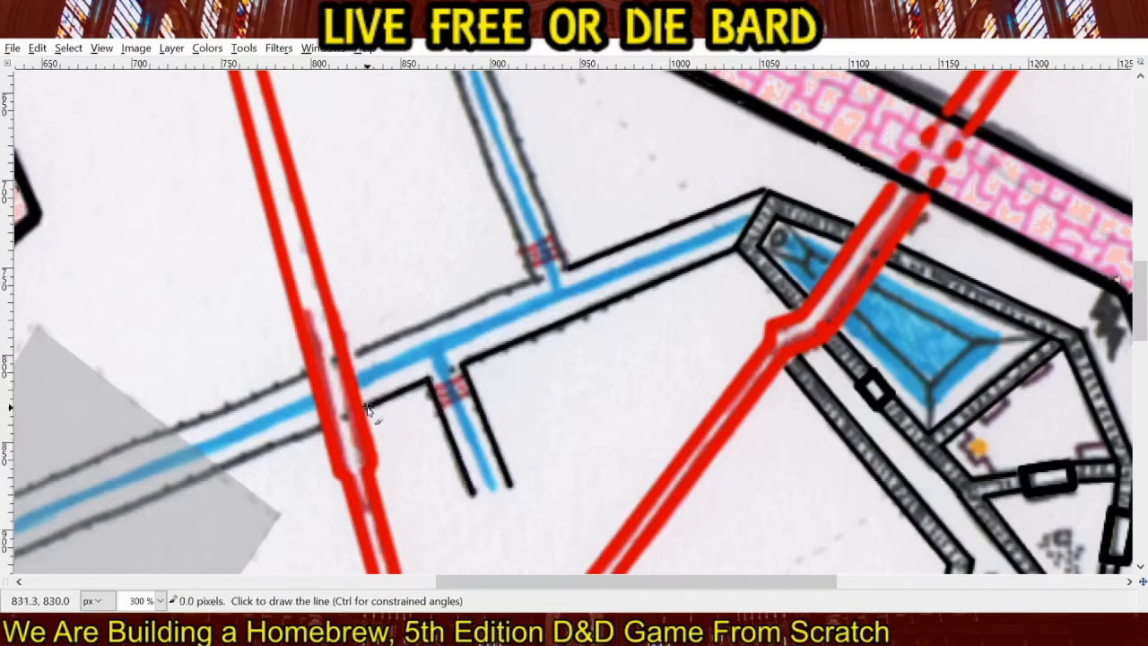
pyautogui.click(533, 284)
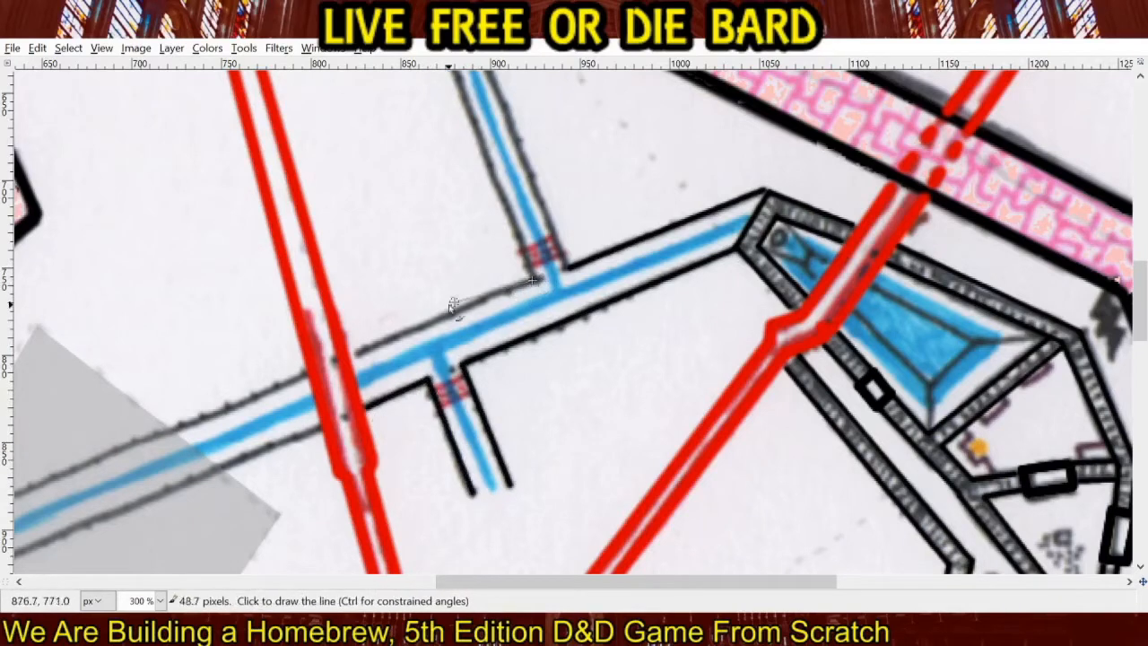
pyautogui.keyDown('shift'); pyautogui.click(352, 359); pyautogui.keyUp('shift')
# Trace the east edge of the northern canal branch up to the small square chamber with a straight black line.
pyautogui.moveTo(437, 227); pyautogui.dragTo(555, 250)
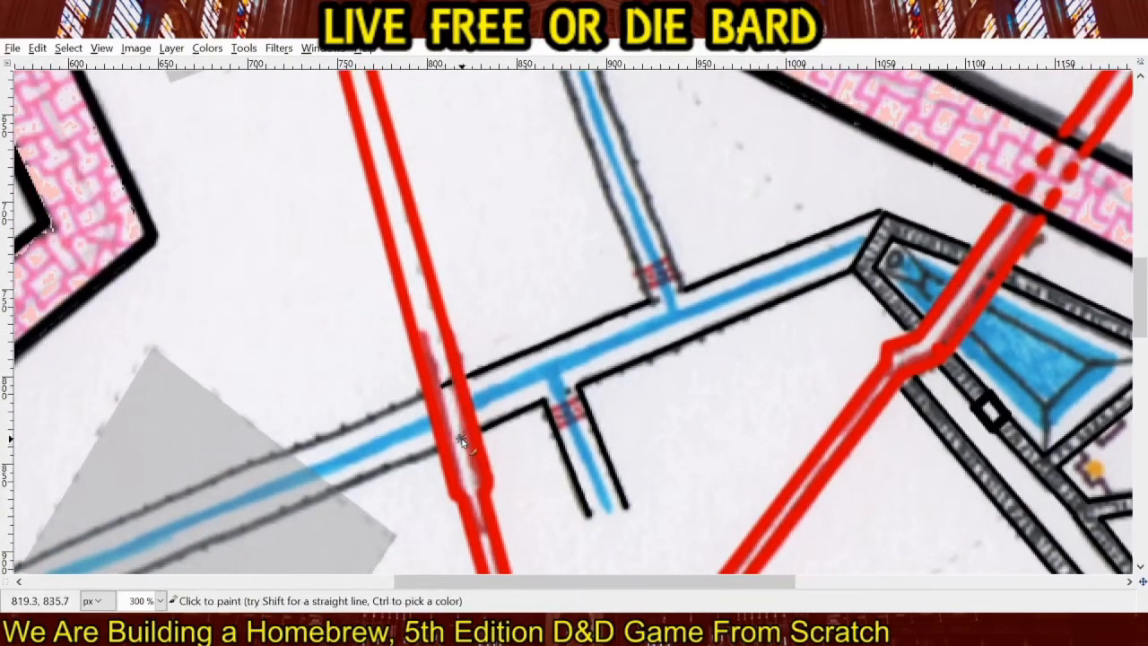
pyautogui.moveTo(541, 248); pyautogui.dragTo(459, 447)
pyautogui.click(599, 485)
pyautogui.moveTo(517, 250); pyautogui.dragTo(567, 377)
pyautogui.keyDown('shift'); pyautogui.click(481, 165); pyautogui.keyUp('shift')
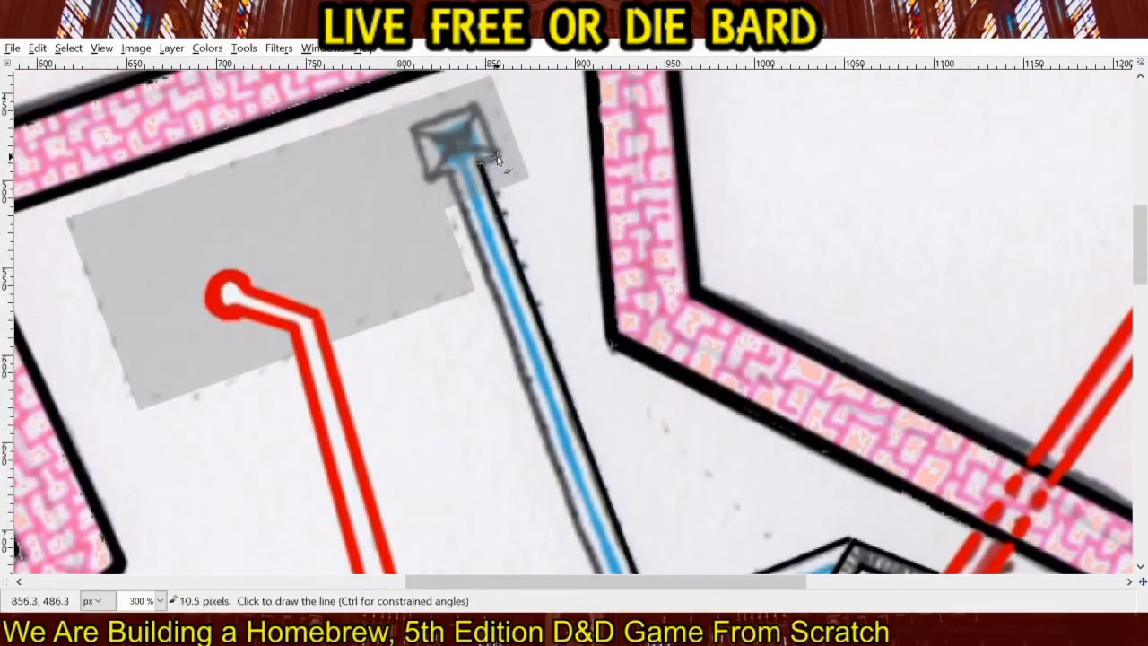
# Outline the small square chamber at the canal's north end and trace the northern branch's west edge in black.
pyautogui.keyDown('shift'); pyautogui.click(480, 106); pyautogui.keyUp('shift')
pyautogui.keyDown('shift'); pyautogui.click(412, 126); pyautogui.keyUp('shift')
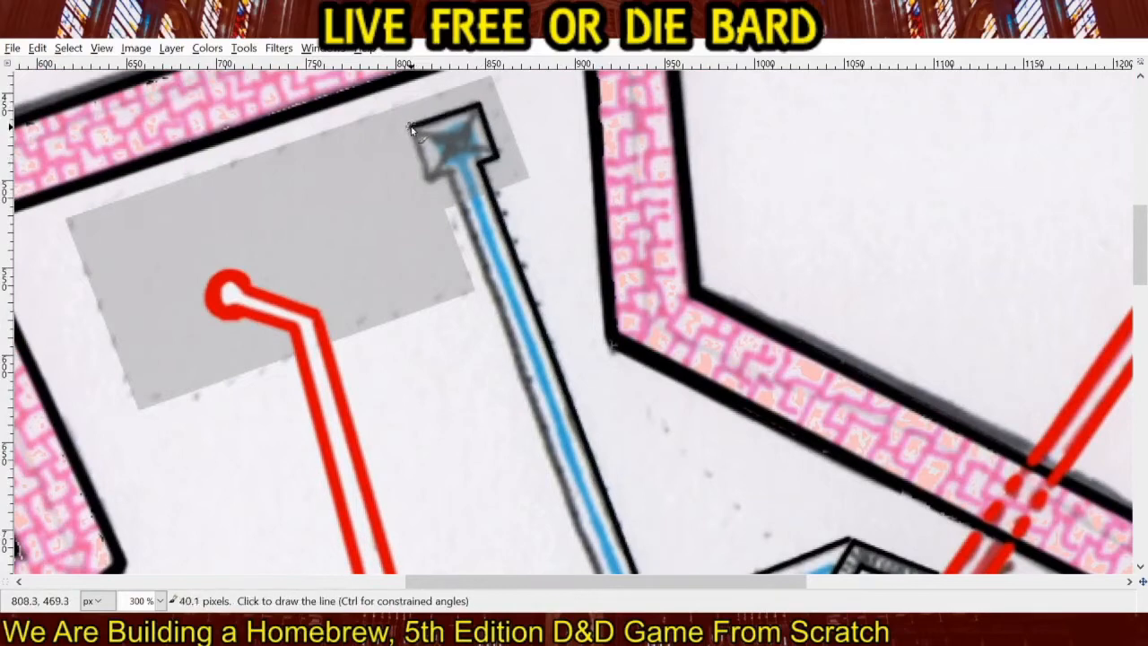
pyautogui.keyDown('shift'); pyautogui.click(429, 175); pyautogui.keyUp('shift')
pyautogui.keyDown('shift'); pyautogui.click(450, 168); pyautogui.keyUp('shift')
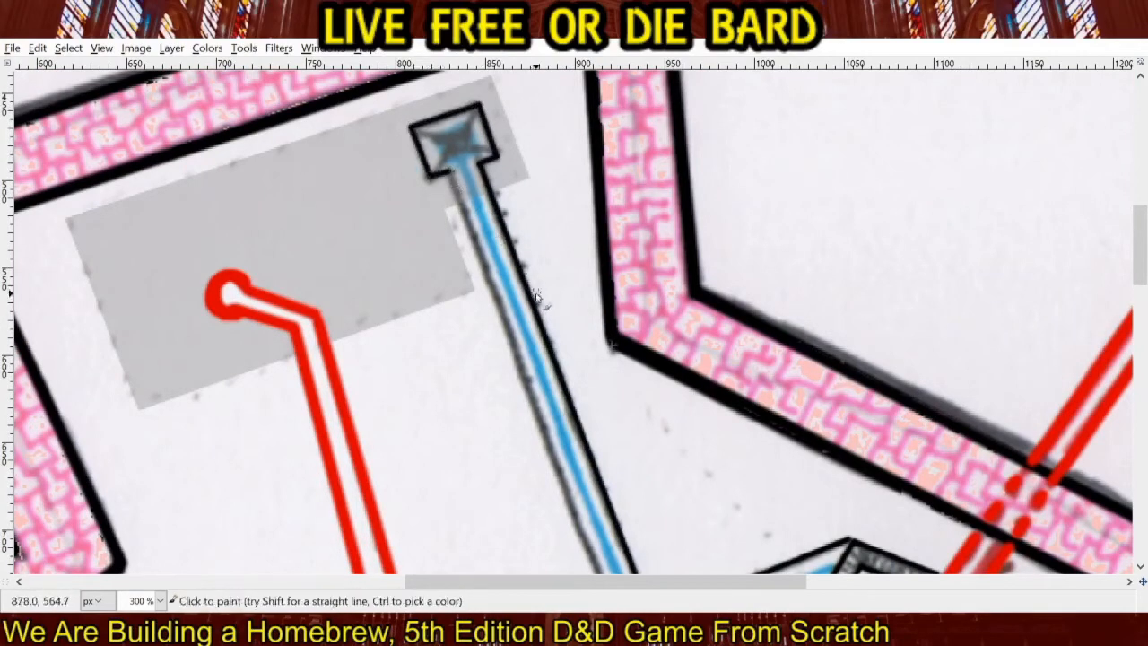
pyautogui.moveTo(538, 303); pyautogui.dragTo(466, 118)
pyautogui.keyDown('shift'); pyautogui.click(549, 442); pyautogui.keyUp('shift')
# Trace both edges of the main canal across the gray diamond area, between the northern and western red corridors, in black.
pyautogui.moveTo(466, 386); pyautogui.dragTo(731, 127)
pyautogui.moveTo(496, 281); pyautogui.dragTo(751, 174)
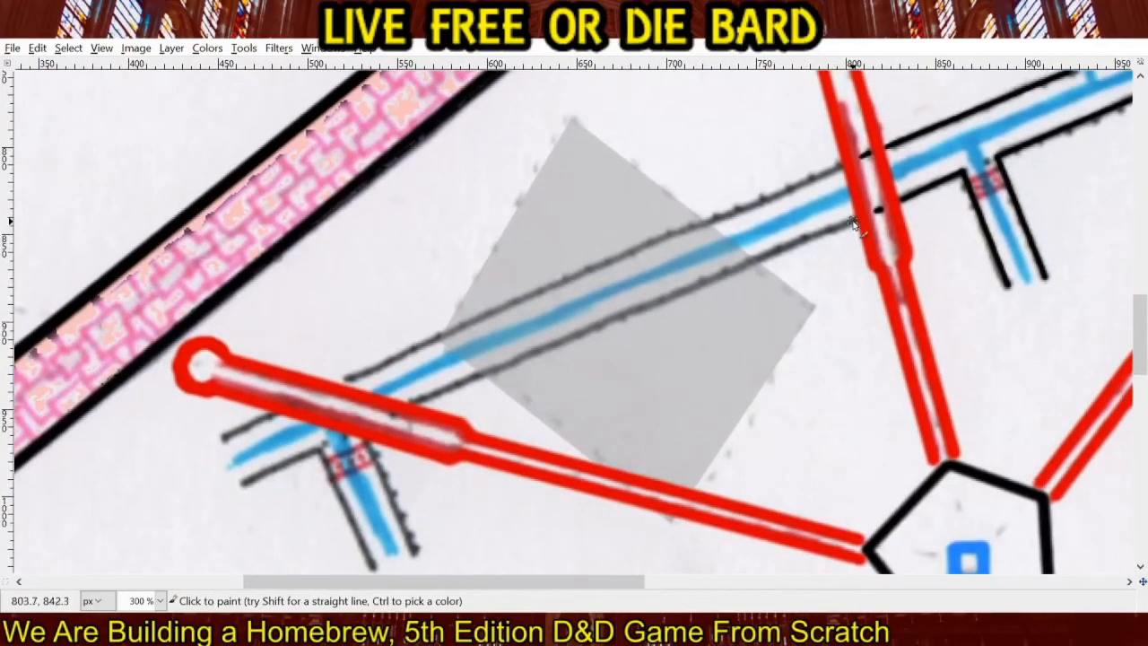
pyautogui.click(854, 224)
pyautogui.keyDown('shift'); pyautogui.click(413, 400); pyautogui.keyUp('shift')
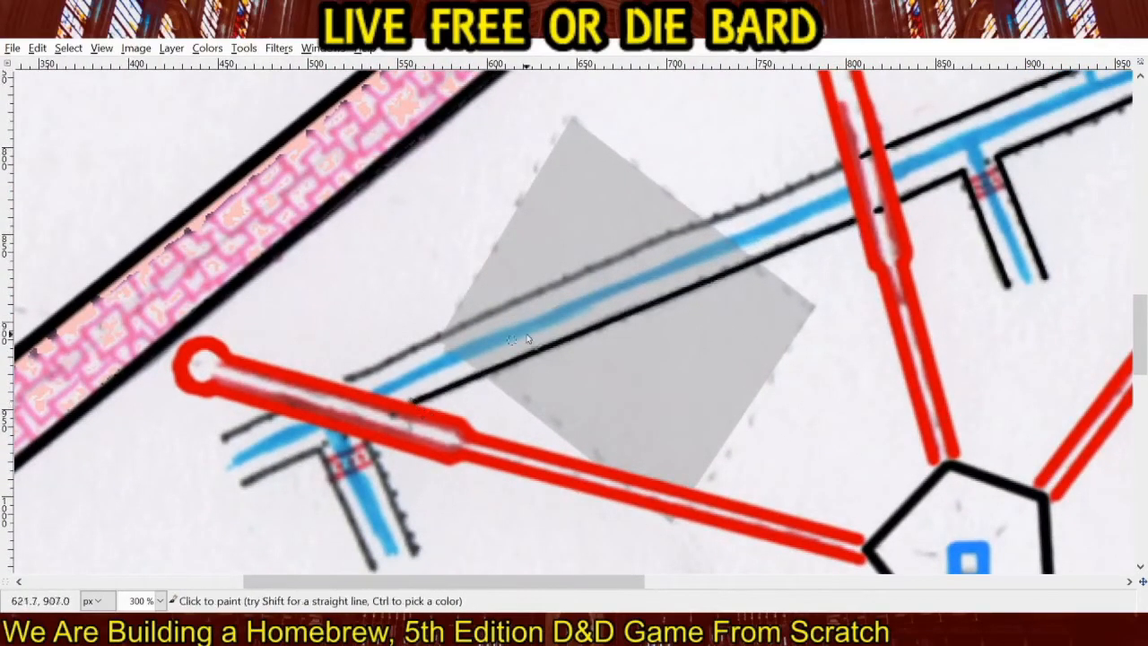
pyautogui.click(836, 171)
pyautogui.keyDown('shift'); pyautogui.click(342, 381); pyautogui.keyUp('shift')
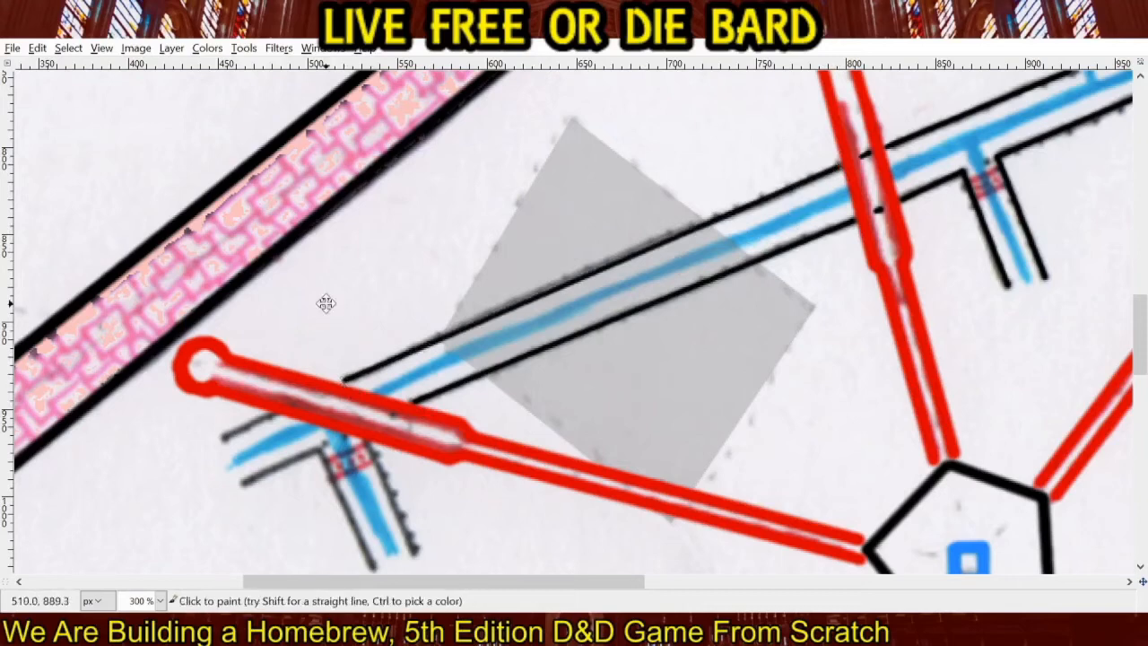
# Trace the edges of the canal's west end beyond the red corridor and both edges of its southwestern branch in black.
pyautogui.moveTo(326, 303); pyautogui.dragTo(622, 139)
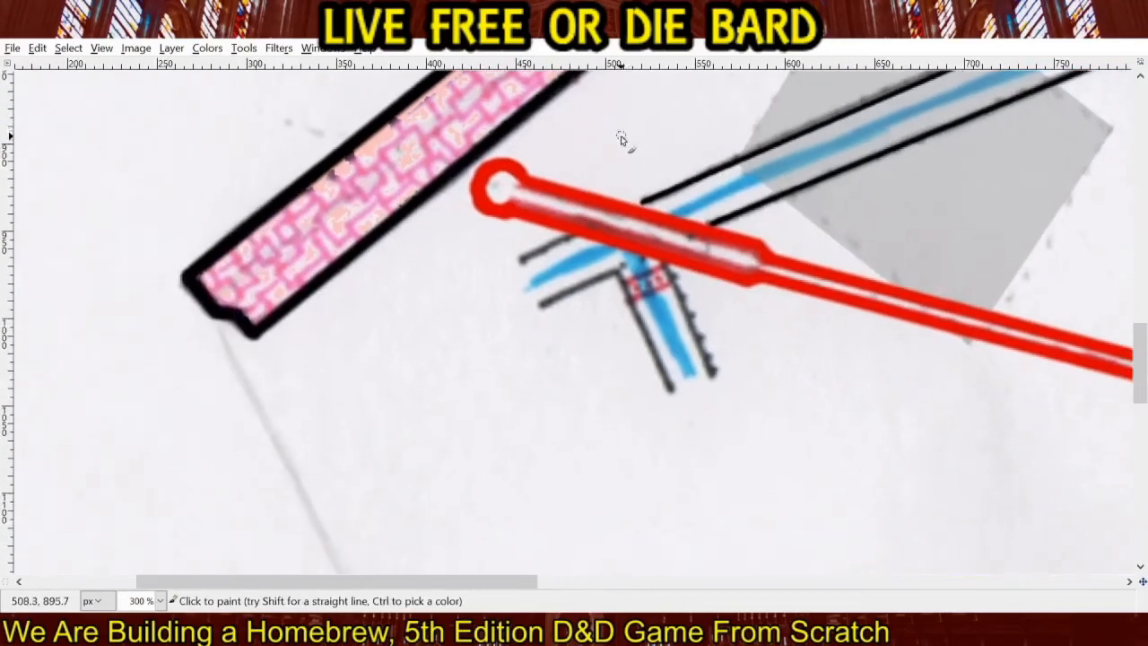
pyautogui.keyDown('shift'); pyautogui.click(523, 258); pyautogui.keyUp('shift')
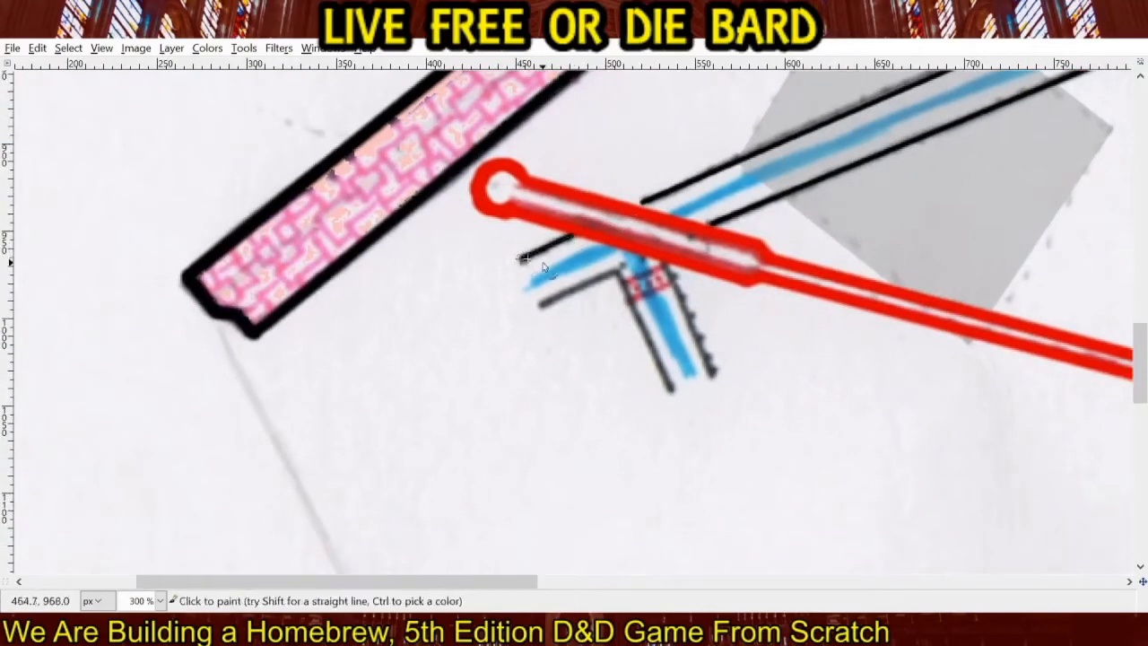
pyautogui.keyDown('shift'); pyautogui.click(619, 269); pyautogui.keyUp('shift')
pyautogui.keyDown('shift'); pyautogui.click(672, 390); pyautogui.keyUp('shift')
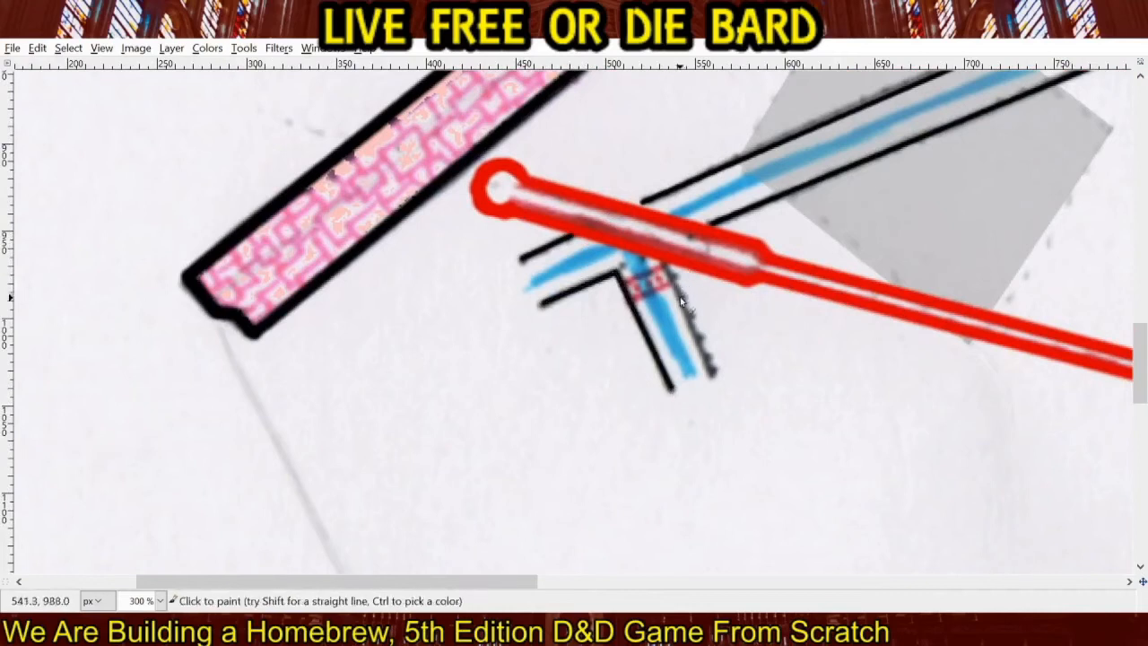
pyautogui.click(667, 272)
pyautogui.keyDown('shift'); pyautogui.click(715, 376); pyautogui.keyUp('shift')
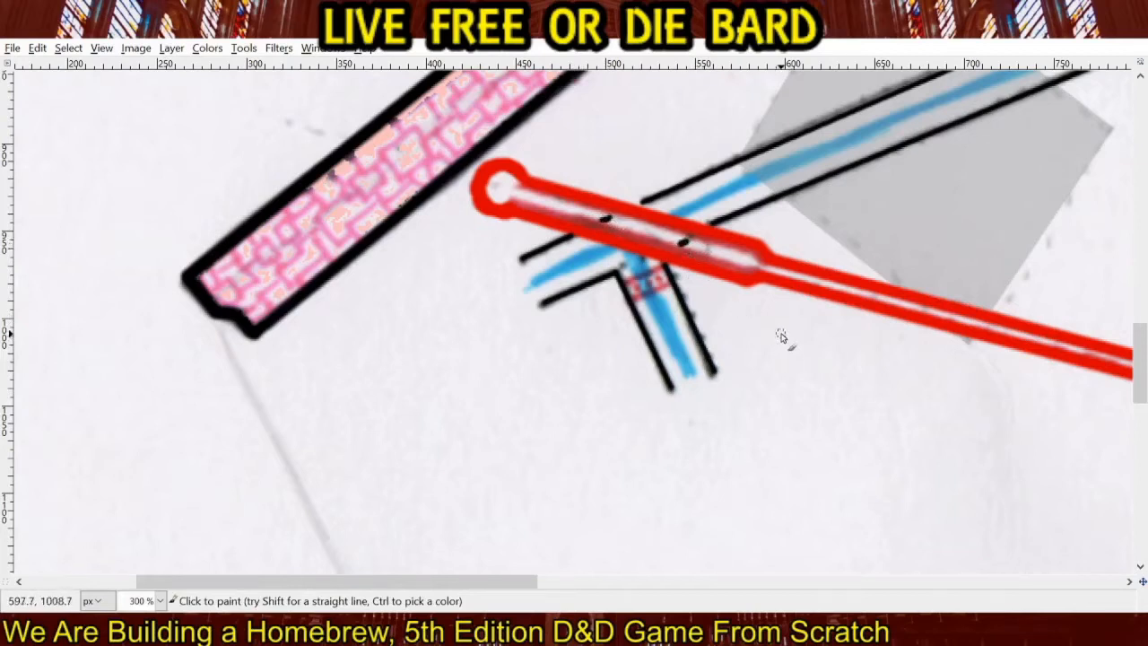
# Extend the canal southwest past the end of the pink brick wall with two parallel black lines, the upper about 213 pixels long.
pyautogui.moveTo(446, 352); pyautogui.dragTo(690, 322)
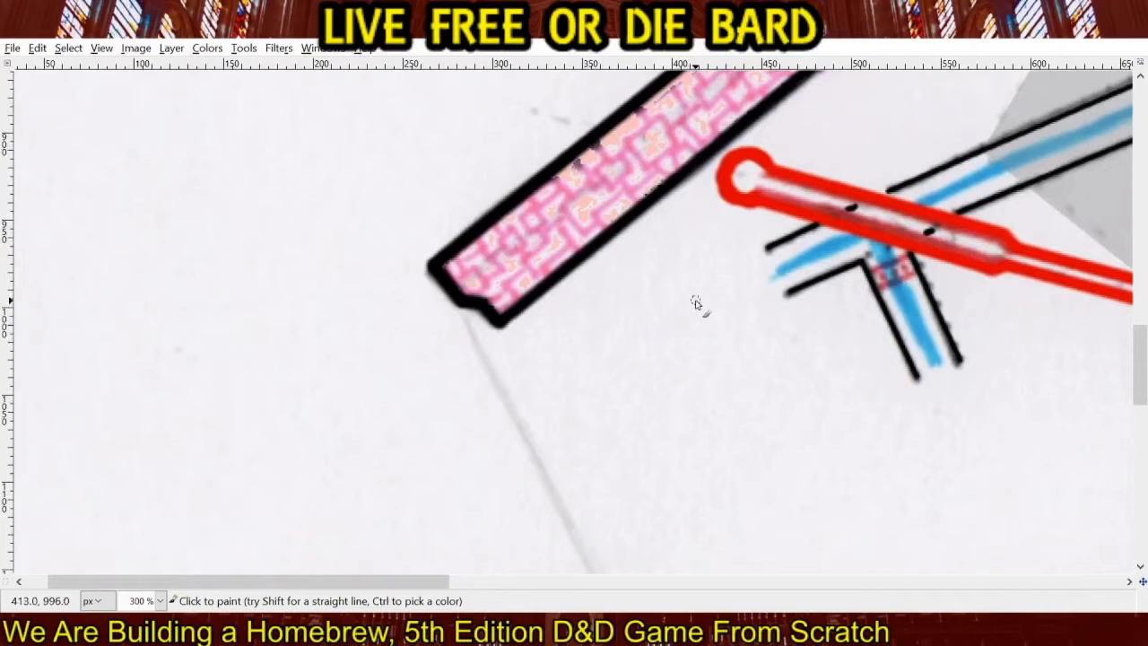
pyautogui.click(752, 256)
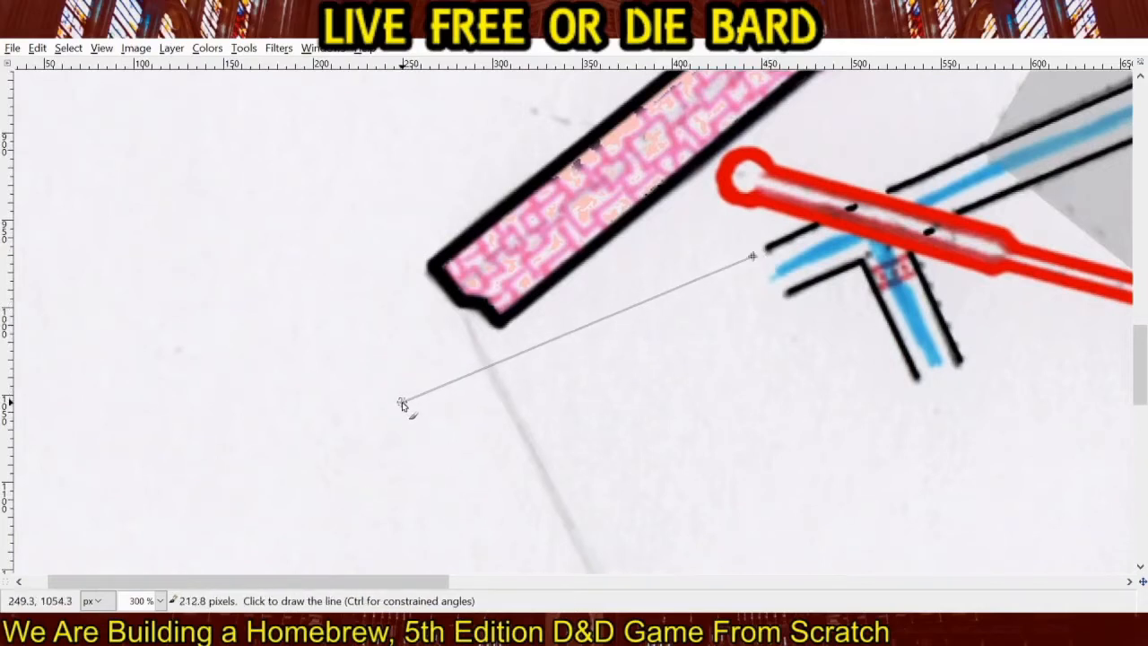
pyautogui.keyDown('shift'); pyautogui.click(402, 404); pyautogui.keyUp('shift')
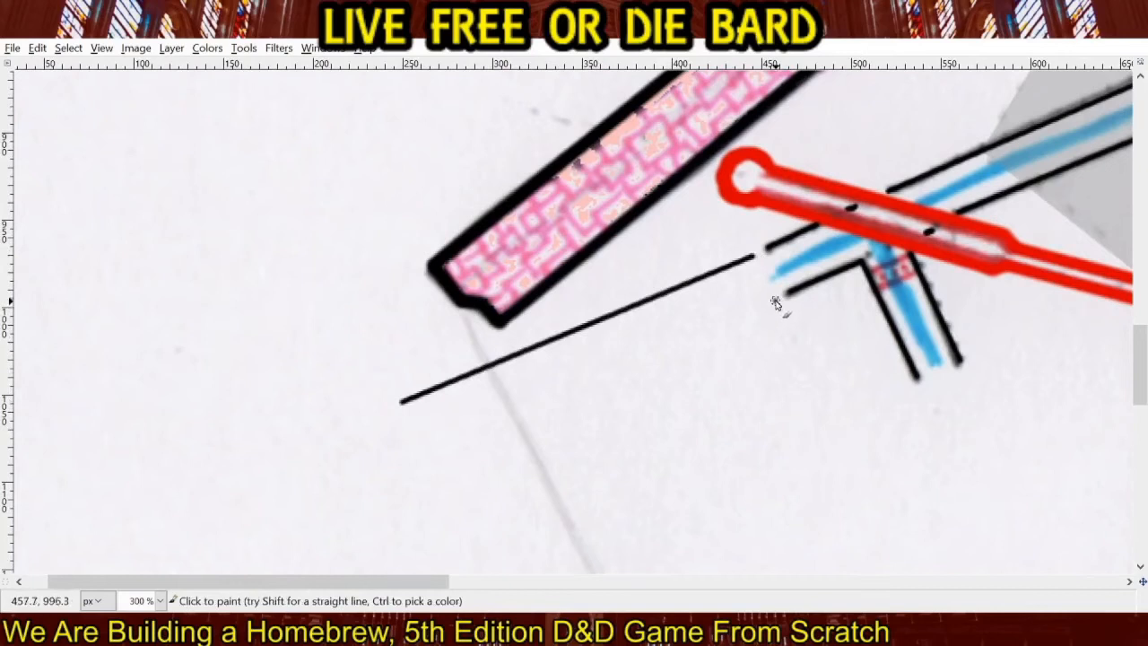
pyautogui.click(776, 303)
pyautogui.keyDown('shift'); pyautogui.click(419, 443); pyautogui.keyUp('shift')
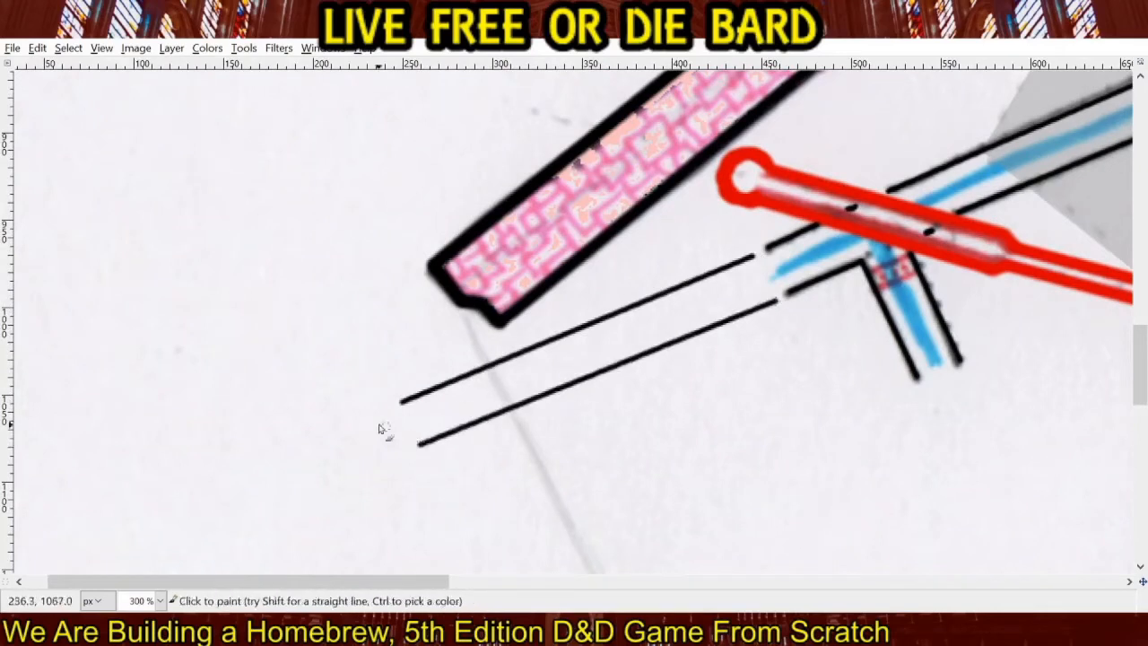
# Erase evenly spaced gaps along the upper line of the canal's southwest extension to make it dashed.
pyautogui.hotkey('shift', 'e')
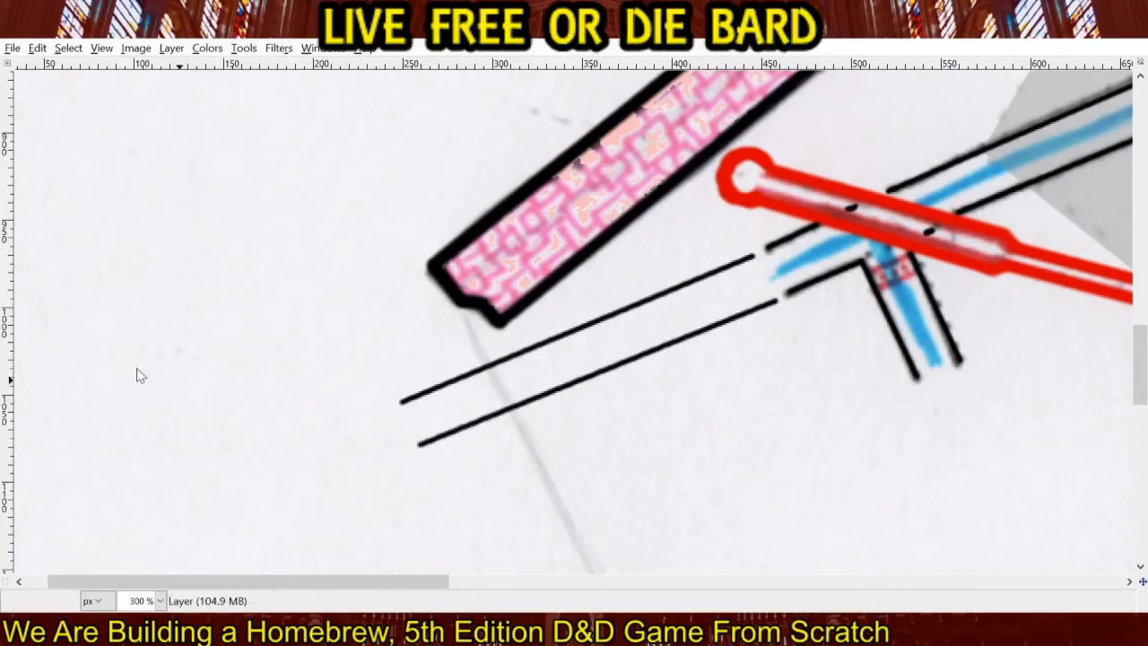
pyautogui.click(741, 261)
pyautogui.click(730, 266)
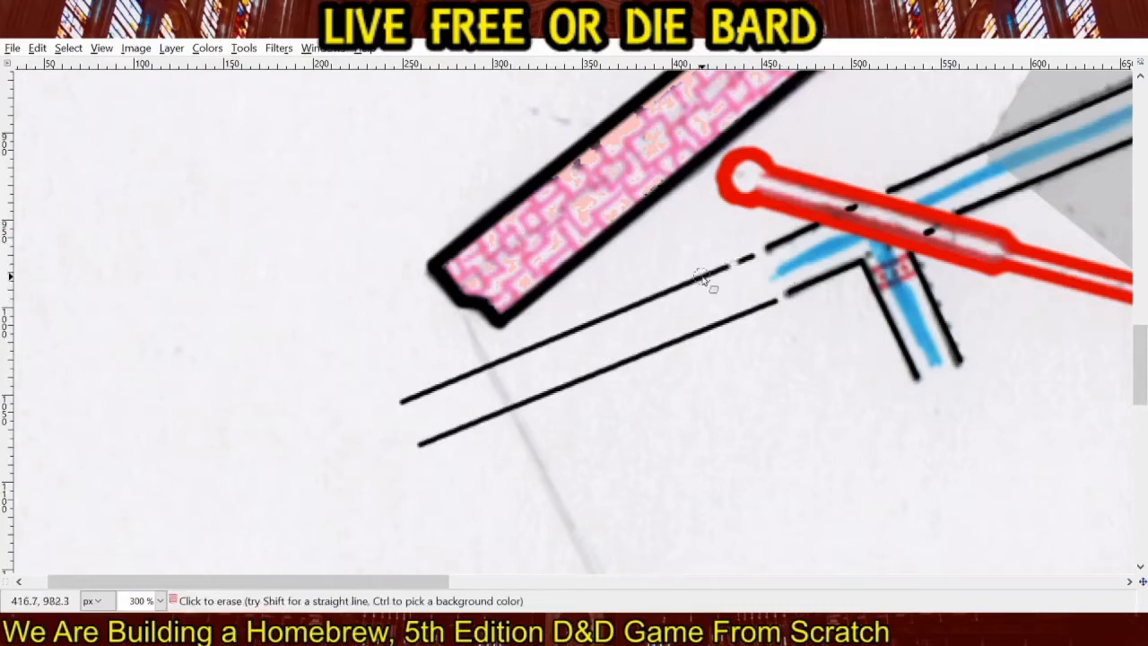
pyautogui.click(703, 277)
pyautogui.click(670, 291)
pyautogui.click(638, 303)
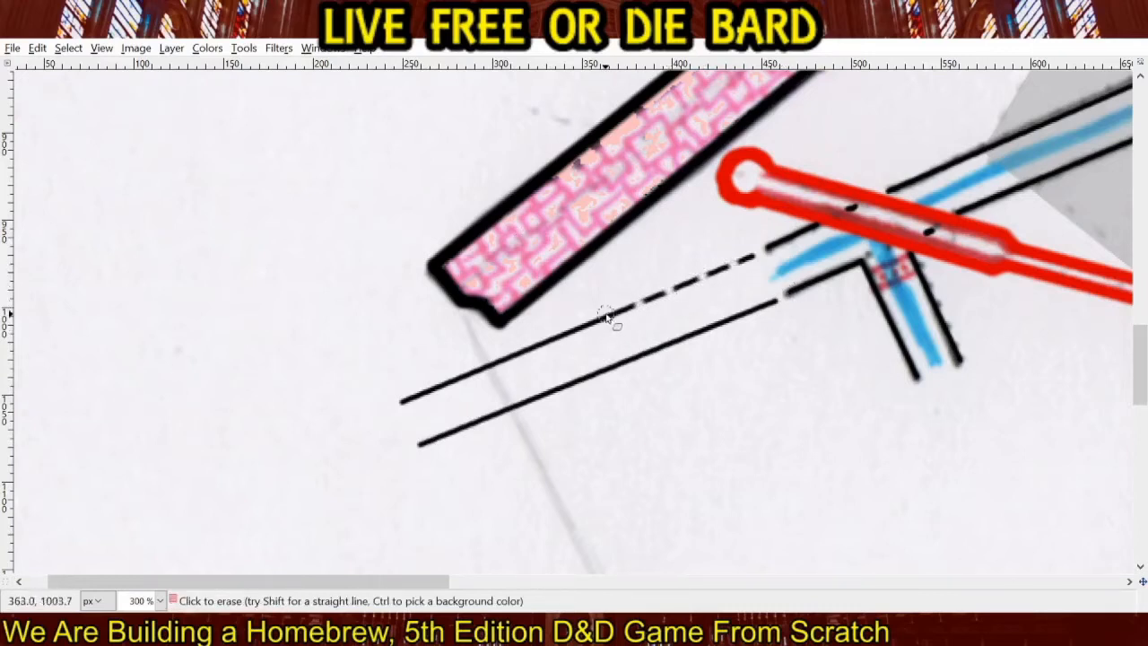
pyautogui.click(607, 316)
pyautogui.click(577, 329)
pyautogui.click(547, 342)
pyautogui.click(517, 356)
pyautogui.click(484, 368)
pyautogui.click(452, 384)
pyautogui.click(422, 396)
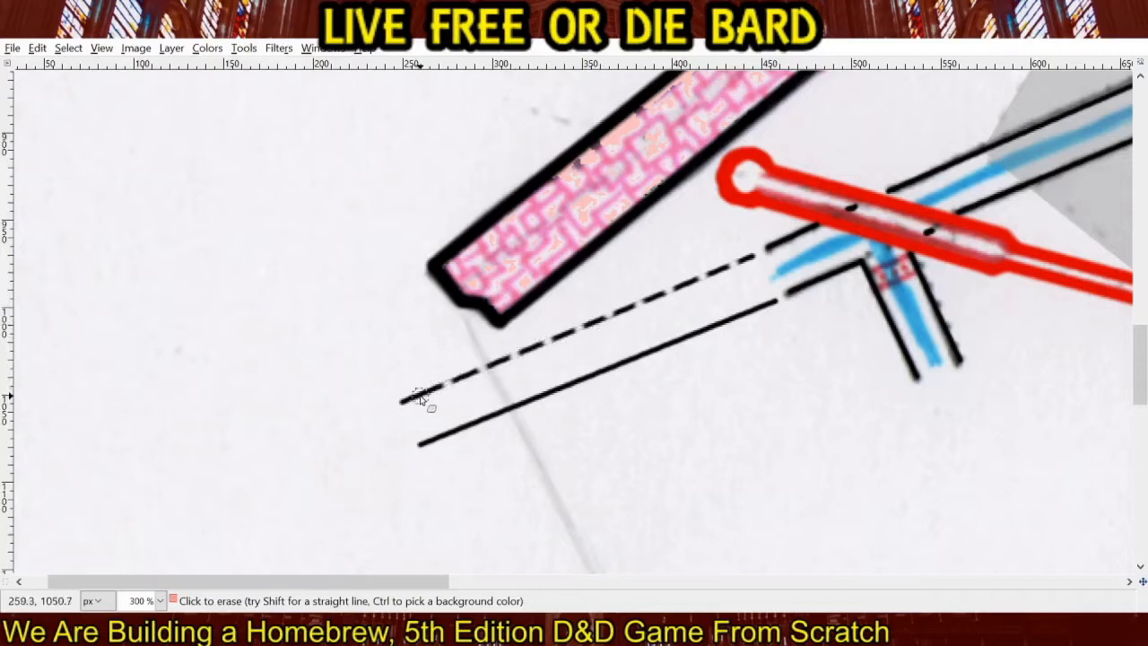
# Erase evenly spaced gaps along the lower line of the canal's southwest extension to make it dashed.
pyautogui.click(752, 313)
pyautogui.click(723, 322)
pyautogui.click(691, 338)
pyautogui.click(655, 352)
pyautogui.click(628, 362)
pyautogui.click(569, 389)
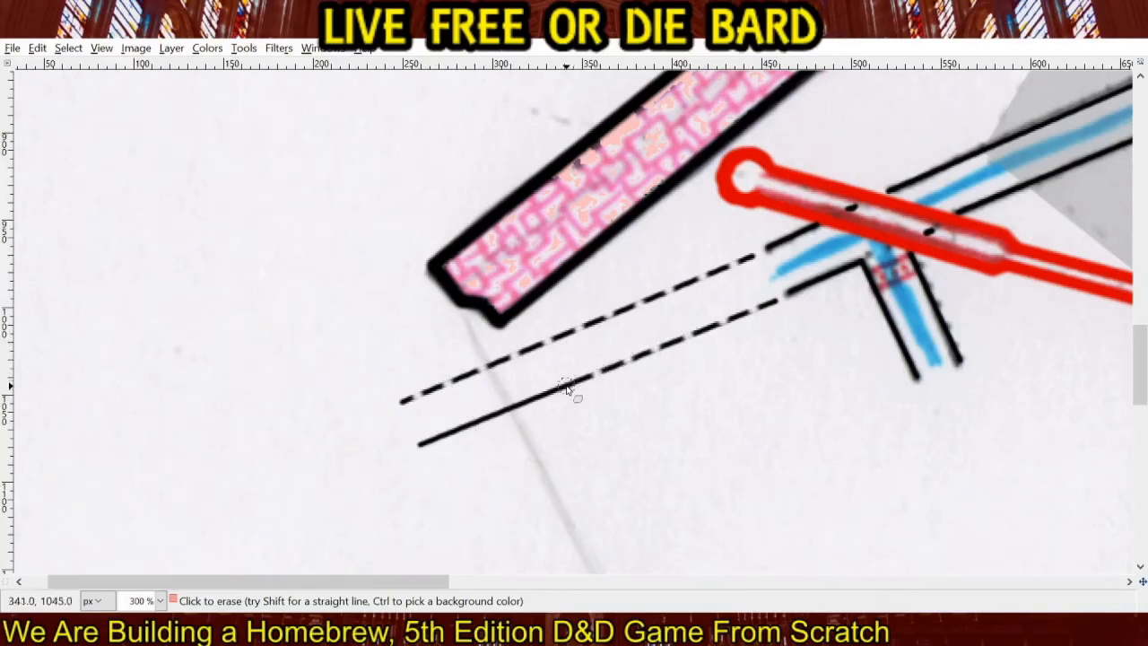
pyautogui.click(537, 400)
pyautogui.click(513, 409)
pyautogui.click(504, 413)
pyautogui.click(469, 431)
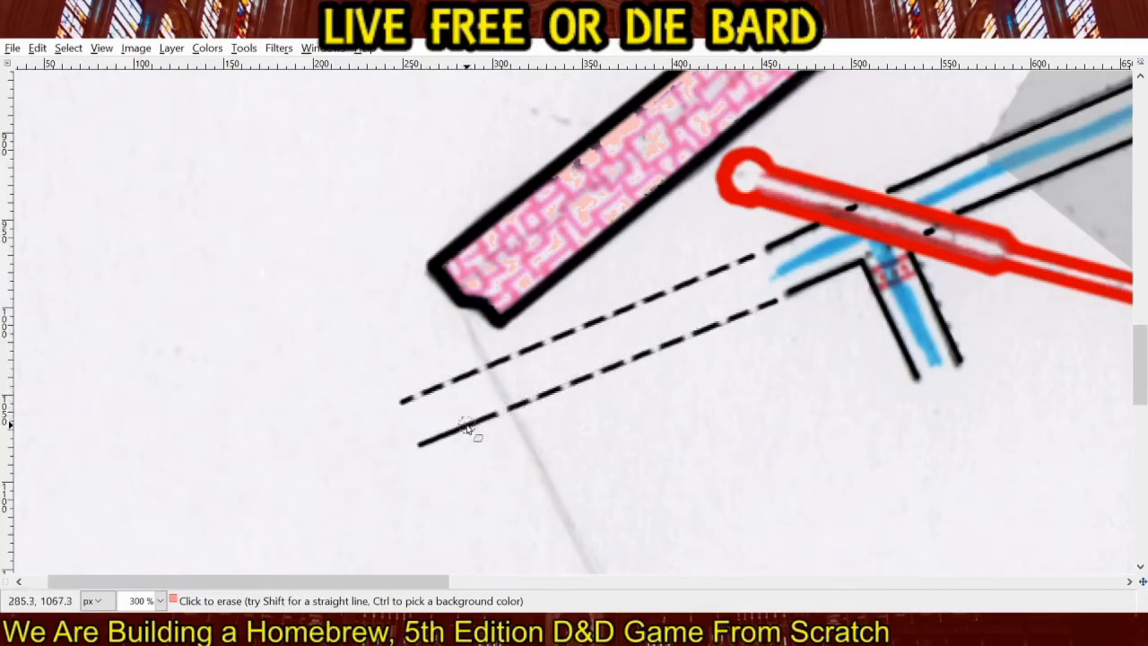
pyautogui.click(436, 441)
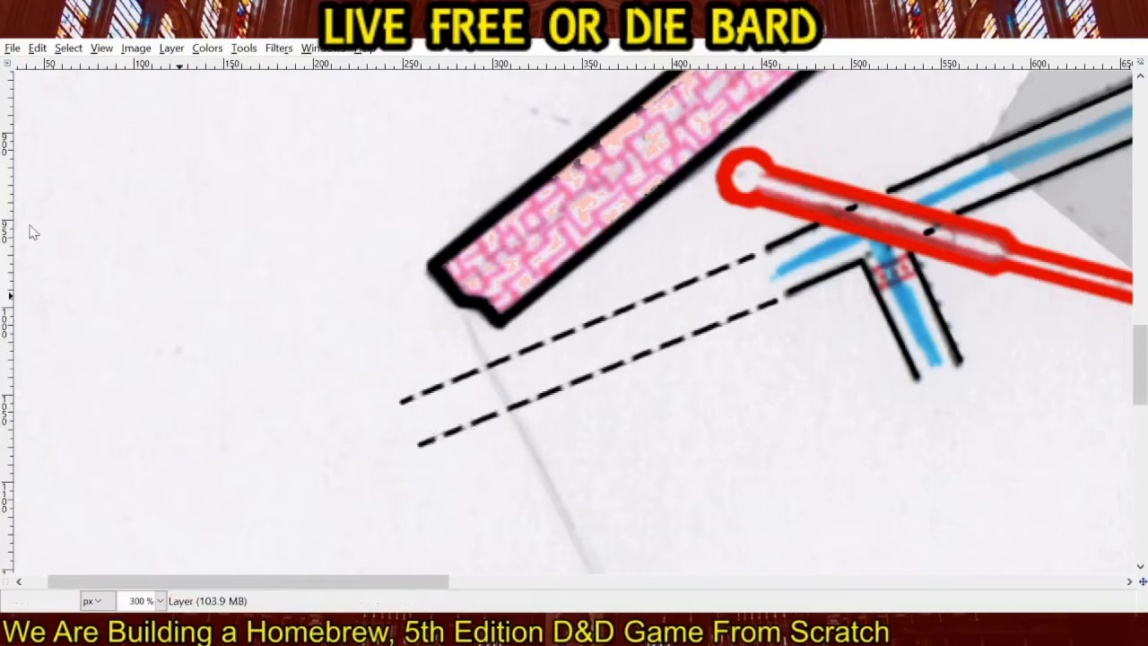
pyautogui.scroll(-6, 603, 355)
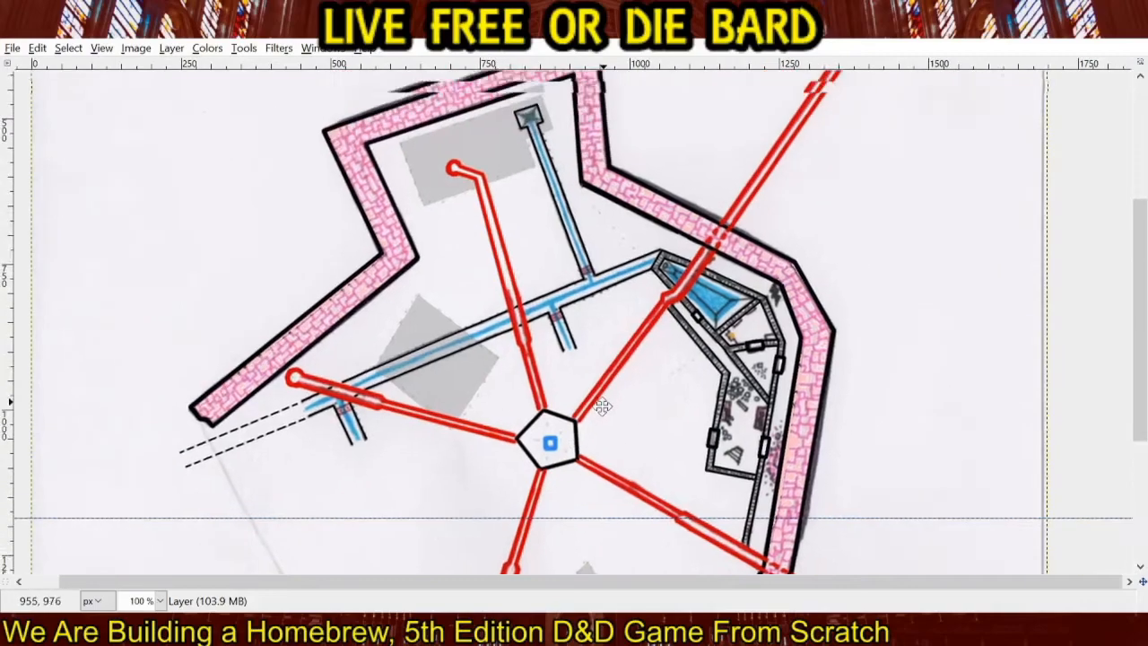
pyautogui.moveTo(596, 437); pyautogui.dragTo(447, 393)
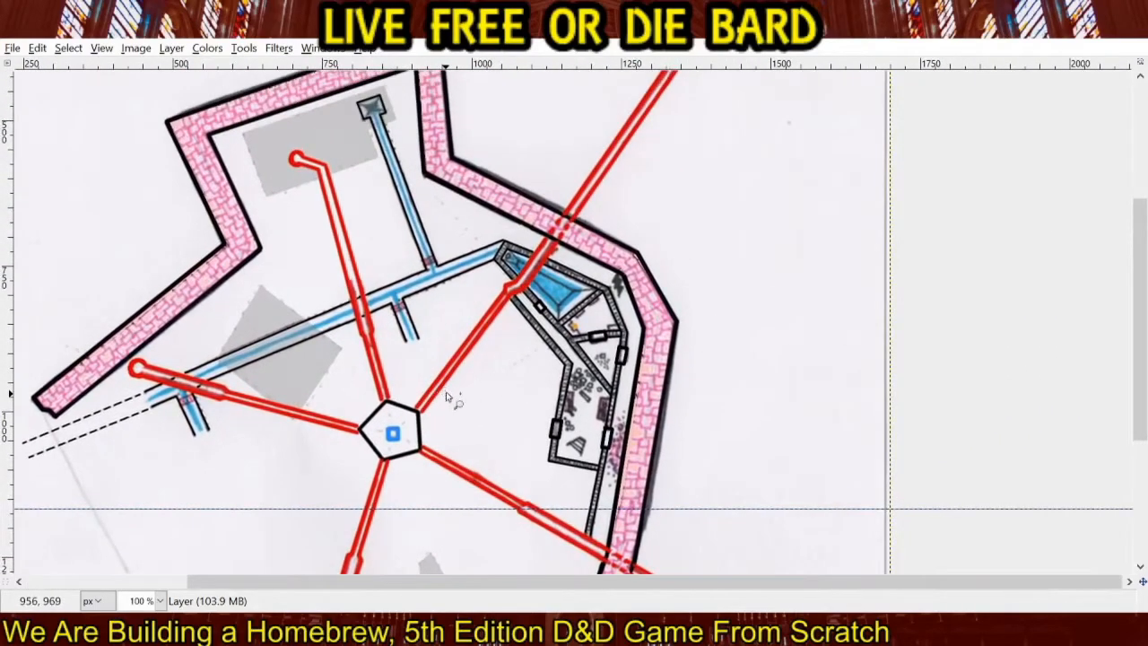
pyautogui.moveTo(514, 340); pyautogui.dragTo(403, 339)
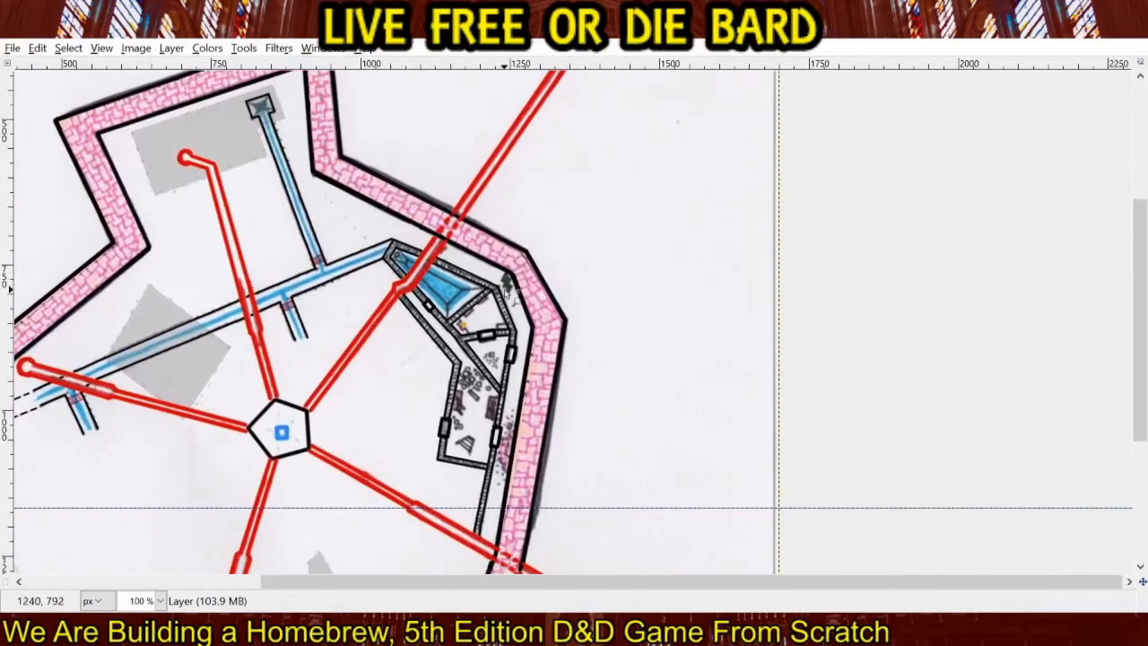
pyautogui.scroll(5, 507, 292)
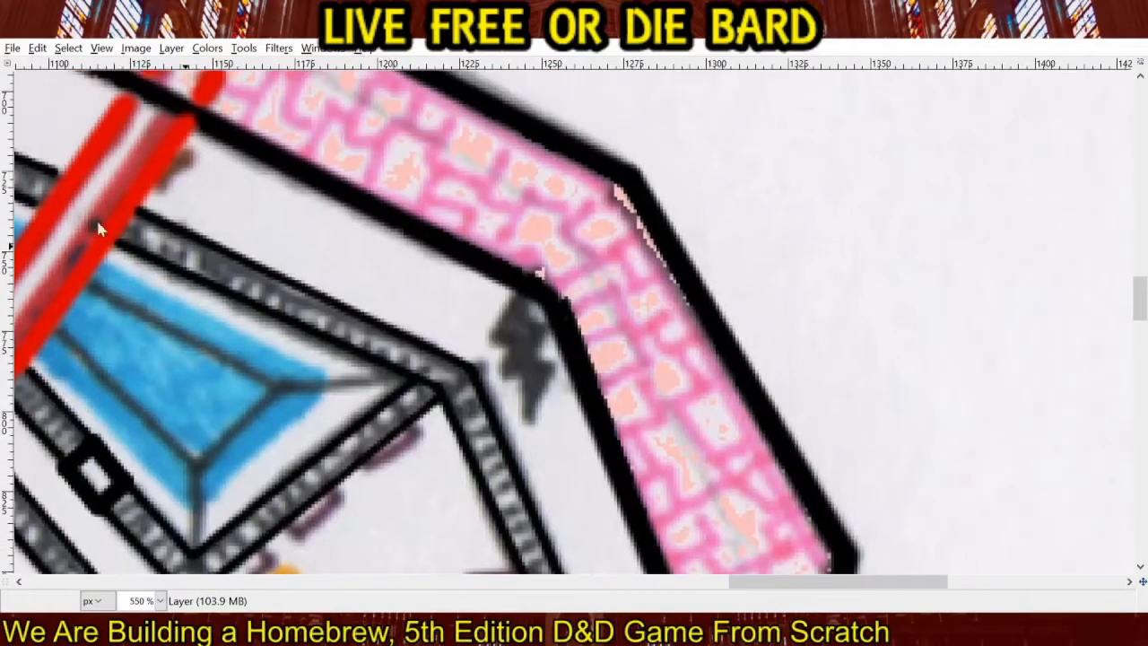
# Trace the outline of the grey lightning-bolt shape beside the bend in the pink brick wall with straight black lines.
pyautogui.click(521, 293)
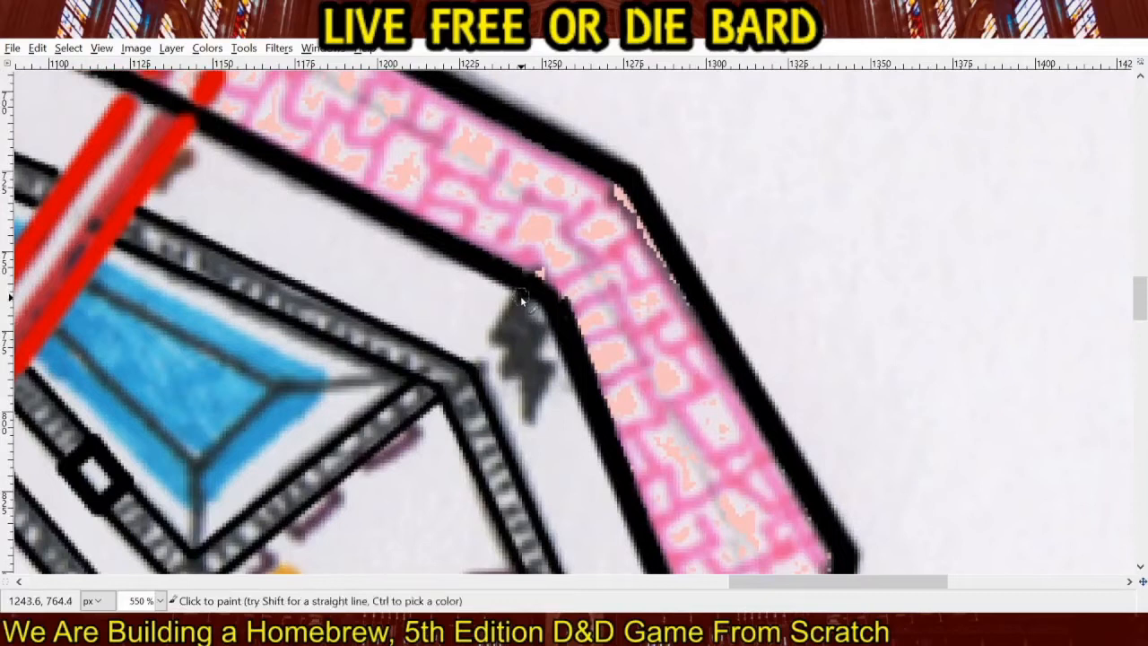
pyautogui.keyDown('shift'); pyautogui.click(485, 338); pyautogui.keyUp('shift')
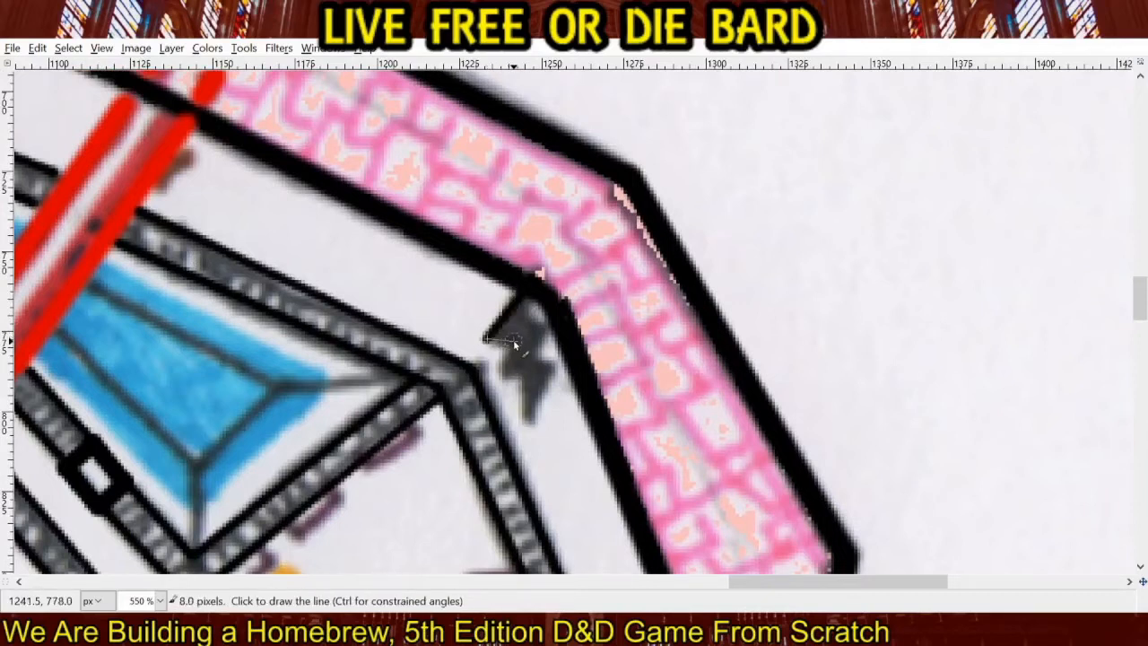
pyautogui.keyDown('shift'); pyautogui.click(514, 342); pyautogui.keyUp('shift')
pyautogui.keyDown('shift'); pyautogui.click(523, 376); pyautogui.keyUp('shift')
pyautogui.keyDown('shift'); pyautogui.click(526, 423); pyautogui.keyUp('shift')
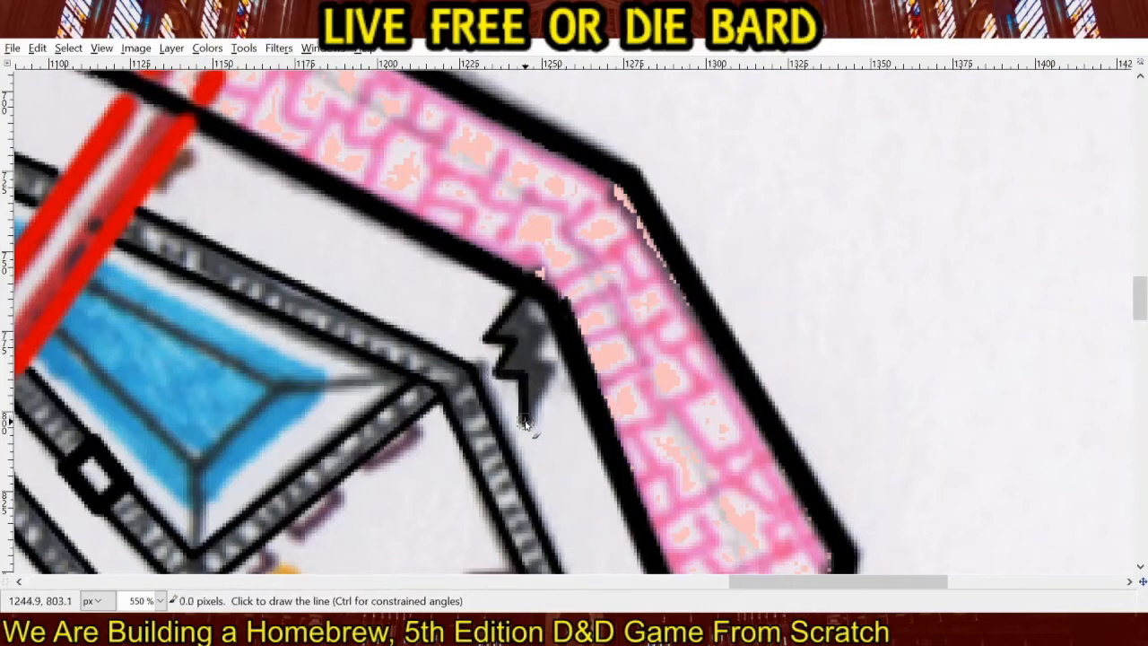
pyautogui.keyDown('shift'); pyautogui.click(551, 370); pyautogui.keyUp('shift')
pyautogui.keyDown('shift'); pyautogui.click(529, 360); pyautogui.keyUp('shift')
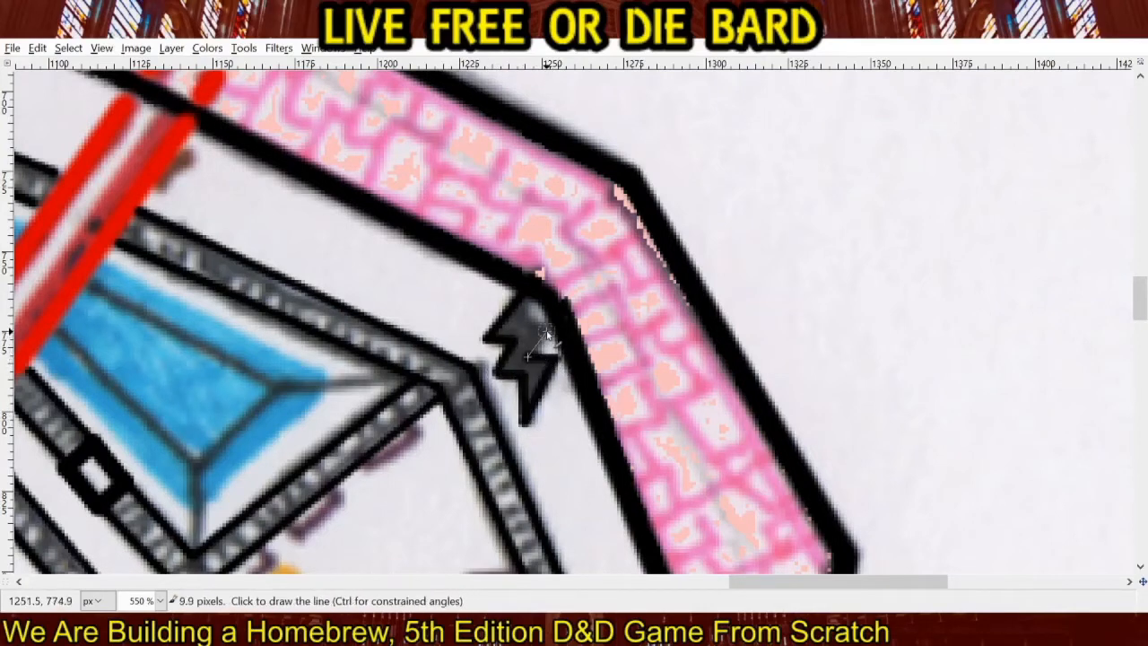
pyautogui.keyDown('shift'); pyautogui.click(549, 322); pyautogui.keyUp('shift')
pyautogui.keyDown('shift'); pyautogui.click(522, 323); pyautogui.keyUp('shift')
pyautogui.keyDown('shift'); pyautogui.click(524, 295); pyautogui.keyUp('shift')
# Redraw the short tapered line from the blue pool's southern corner down to the grey wall corner in black.
pyautogui.moveTo(328, 280)
pyautogui.mouseDown()
pyautogui.moveTo(531, 189)
pyautogui.moveTo(607, 141)
pyautogui.moveTo(654, 213)
pyautogui.mouseUp()
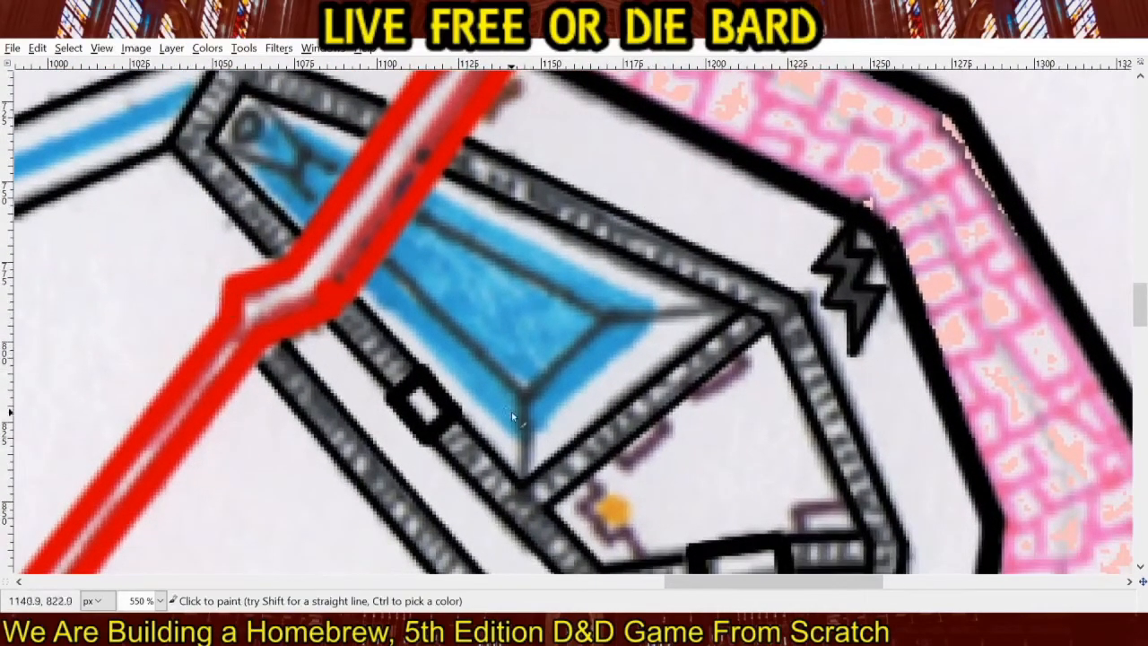
pyautogui.keyDown('shift'); pyautogui.click(522, 470); pyautogui.keyUp('shift')
pyautogui.click(527, 396)
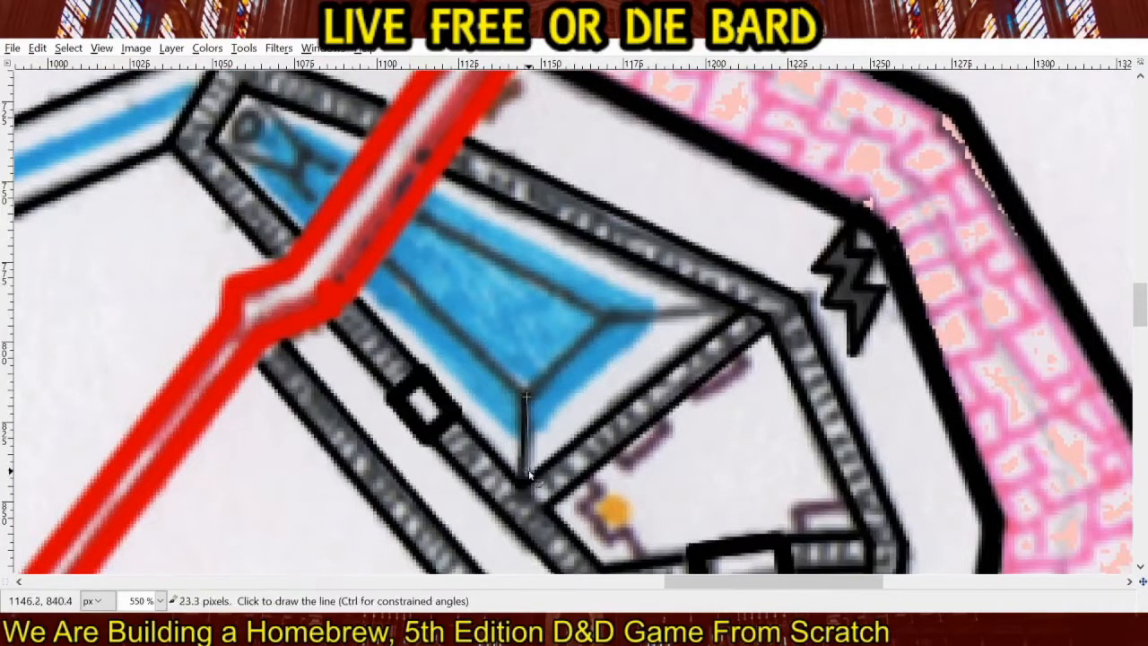
pyautogui.keyDown('shift'); pyautogui.click(527, 473); pyautogui.keyUp('shift')
pyautogui.click(527, 397)
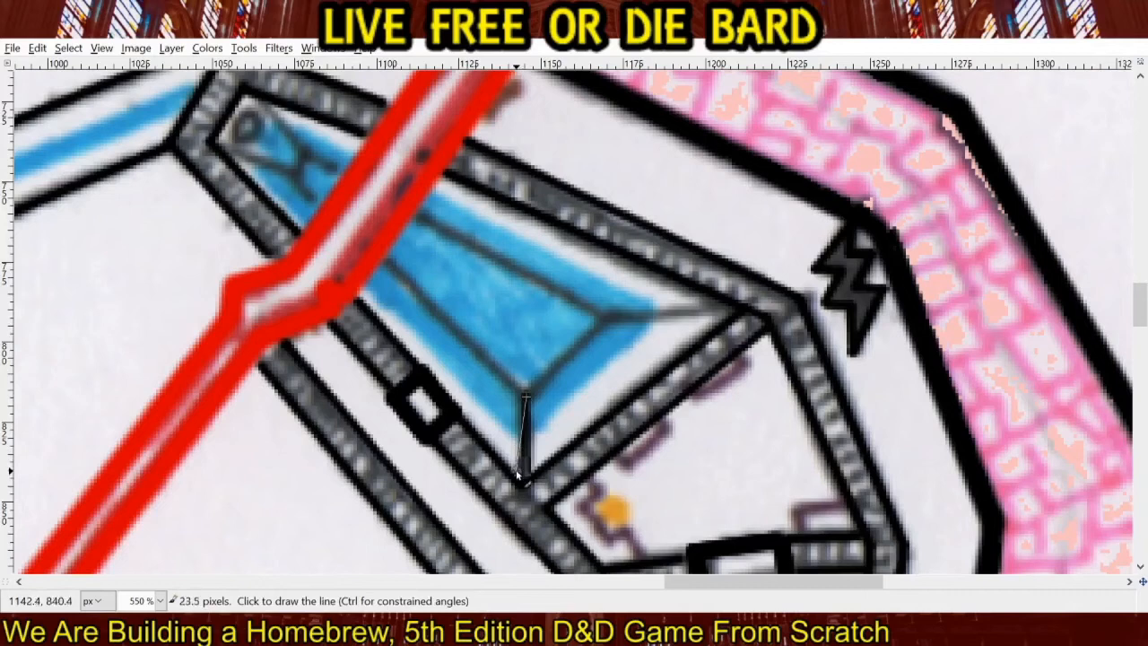
pyautogui.keyDown('shift'); pyautogui.click(519, 476); pyautogui.keyUp('shift')
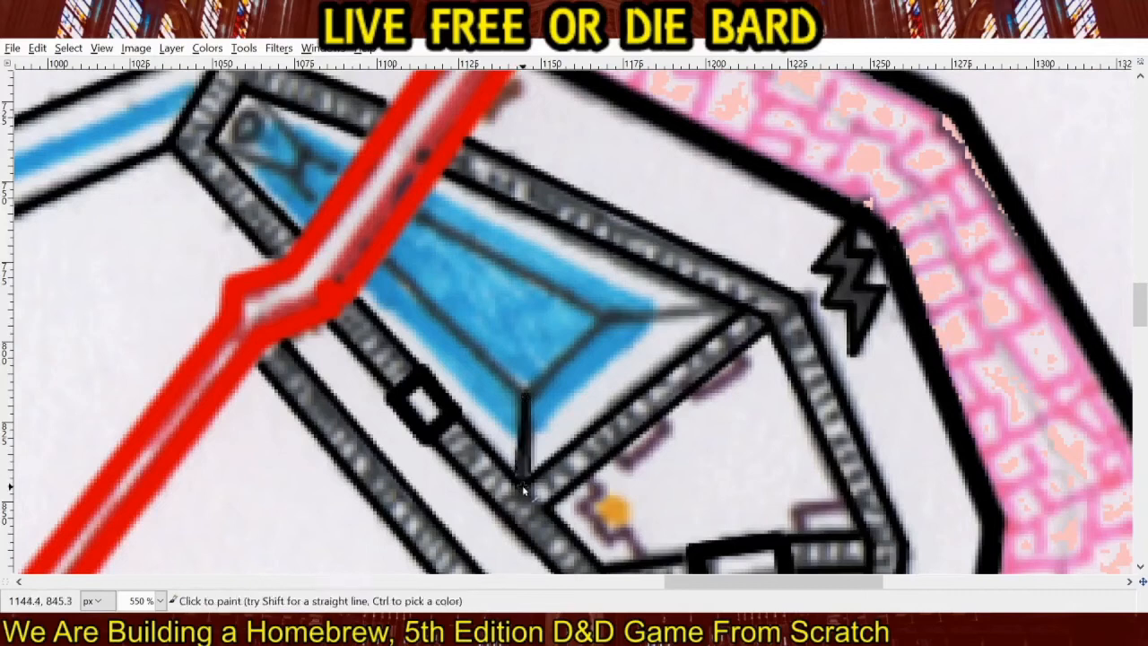
# Redraw the tapered line from the blue pool's eastern corner to the grey wall corner in black, about 39 pixels long.
pyautogui.keyDown('shift'); pyautogui.click(744, 310); pyautogui.keyUp('shift')
pyautogui.click(606, 317)
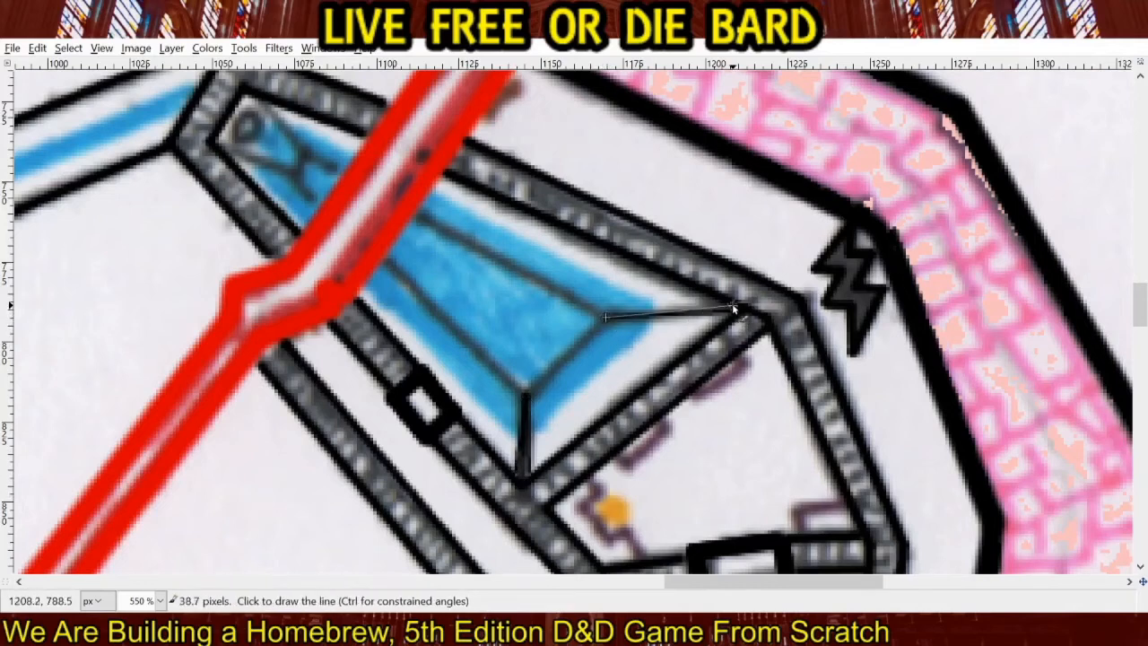
pyautogui.keyDown('shift'); pyautogui.click(737, 309); pyautogui.keyUp('shift')
pyautogui.click(606, 315)
pyautogui.keyDown('shift'); pyautogui.click(729, 316); pyautogui.keyUp('shift')
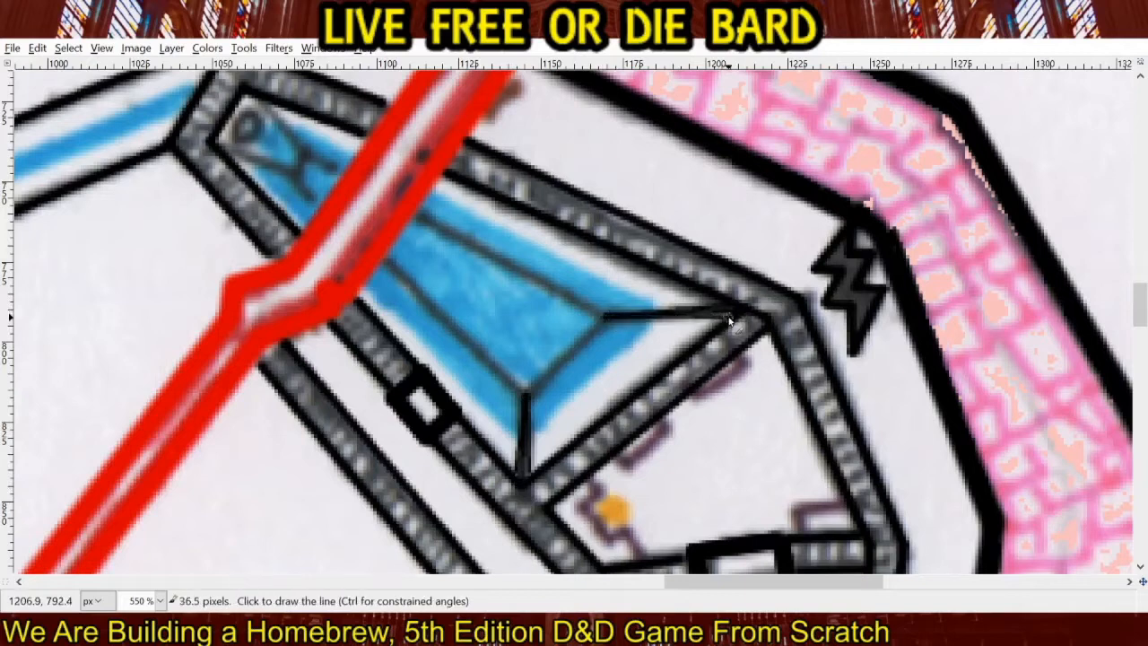
# Redraw the tapered line from the pool's narrow northwest end to the lower inner wall corner in black, about 23 pixels long.
pyautogui.moveTo(480, 232); pyautogui.dragTo(756, 404)
pyautogui.click(573, 344)
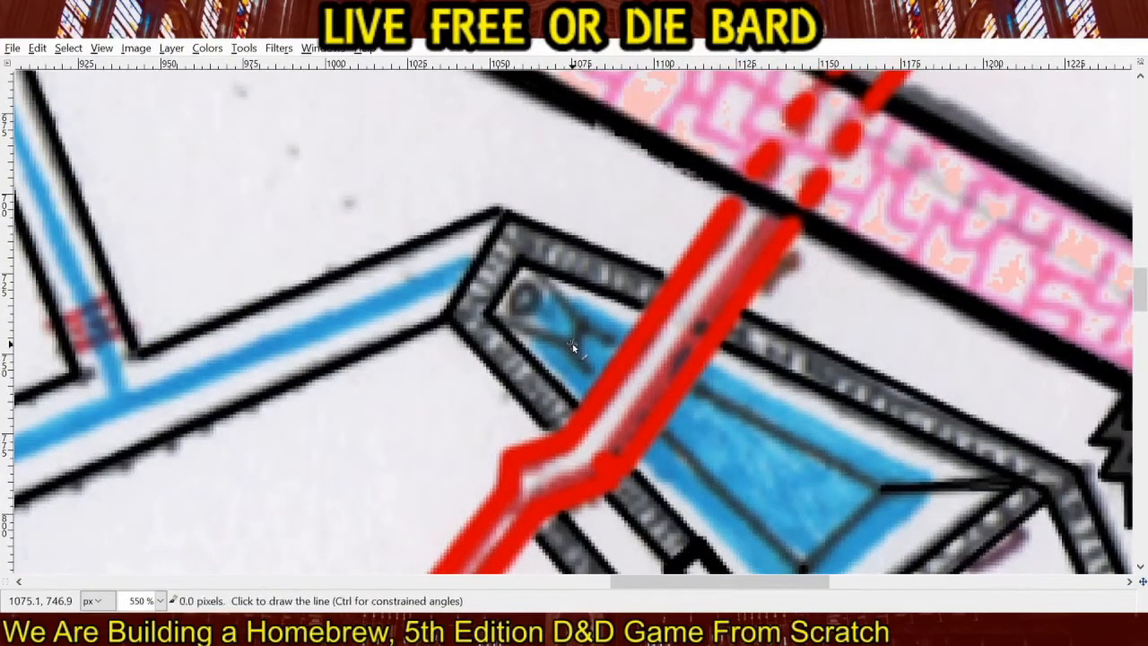
pyautogui.keyDown('shift'); pyautogui.click(494, 317); pyautogui.keyUp('shift')
pyautogui.click(574, 344)
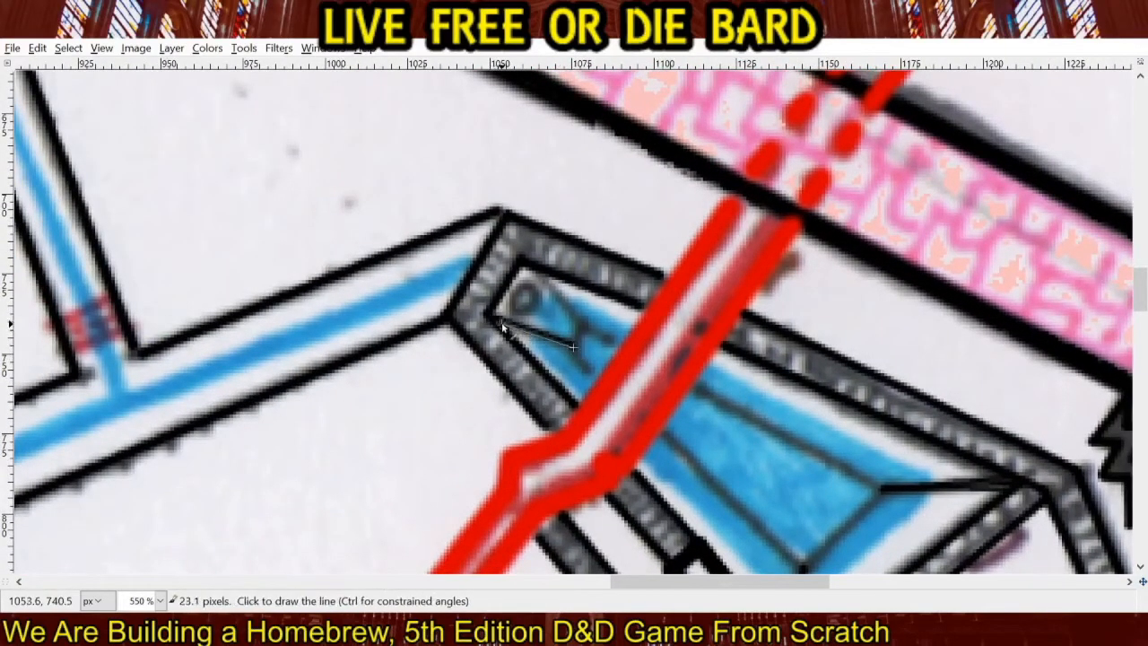
pyautogui.keyDown('shift'); pyautogui.click(502, 324); pyautogui.keyUp('shift')
pyautogui.click(573, 346)
pyautogui.keyDown('shift'); pyautogui.click(511, 334); pyautogui.keyUp('shift')
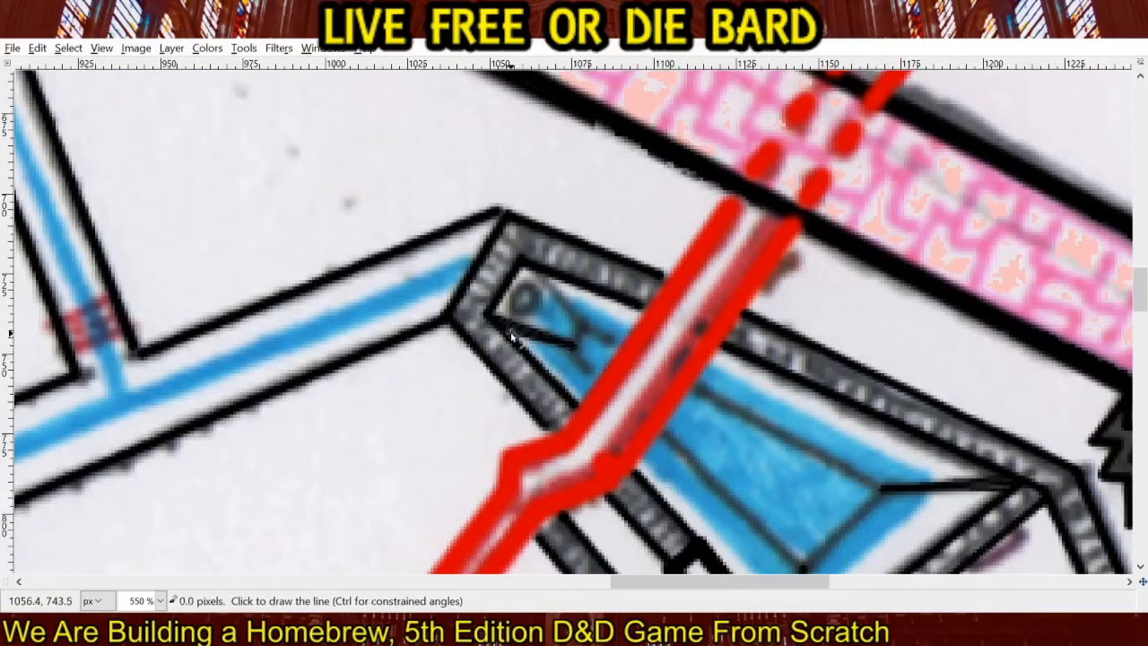
# Redraw the tapered line from the pool's narrow northwest end to the upper inner wall corner in black, about 22 pixels long.
pyautogui.click(583, 323)
pyautogui.keyDown('shift'); pyautogui.click(520, 267); pyautogui.keyUp('shift')
pyautogui.click(588, 331)
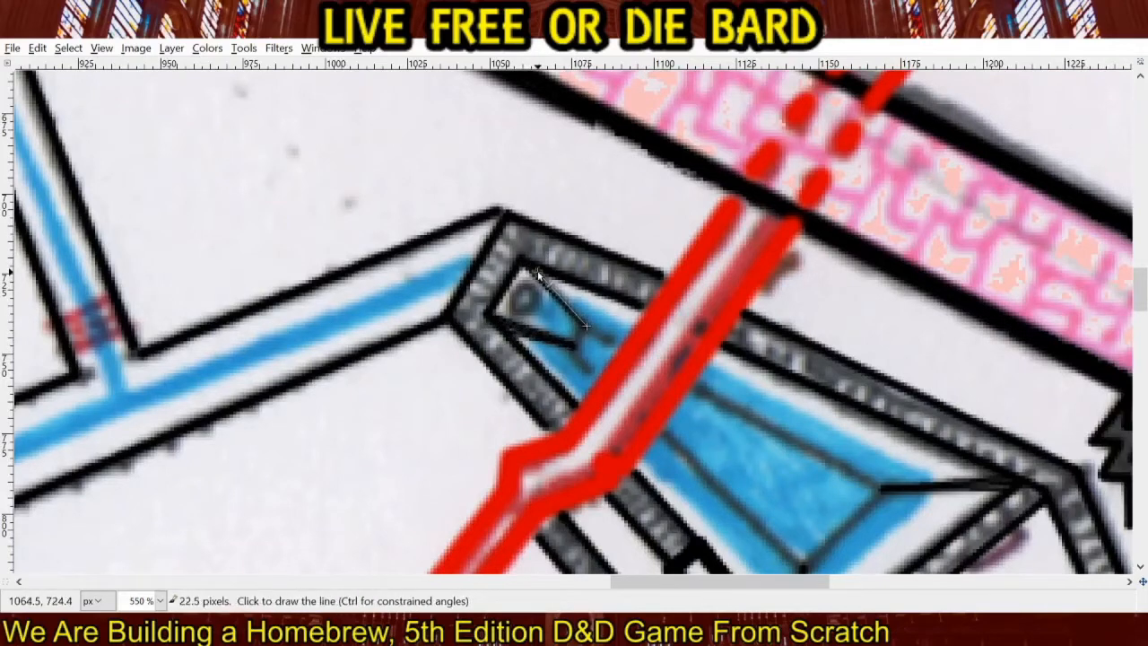
pyautogui.keyDown('shift'); pyautogui.click(536, 271); pyautogui.keyUp('shift')
pyautogui.click(587, 321)
pyautogui.keyDown('shift'); pyautogui.click(546, 274); pyautogui.keyUp('shift')
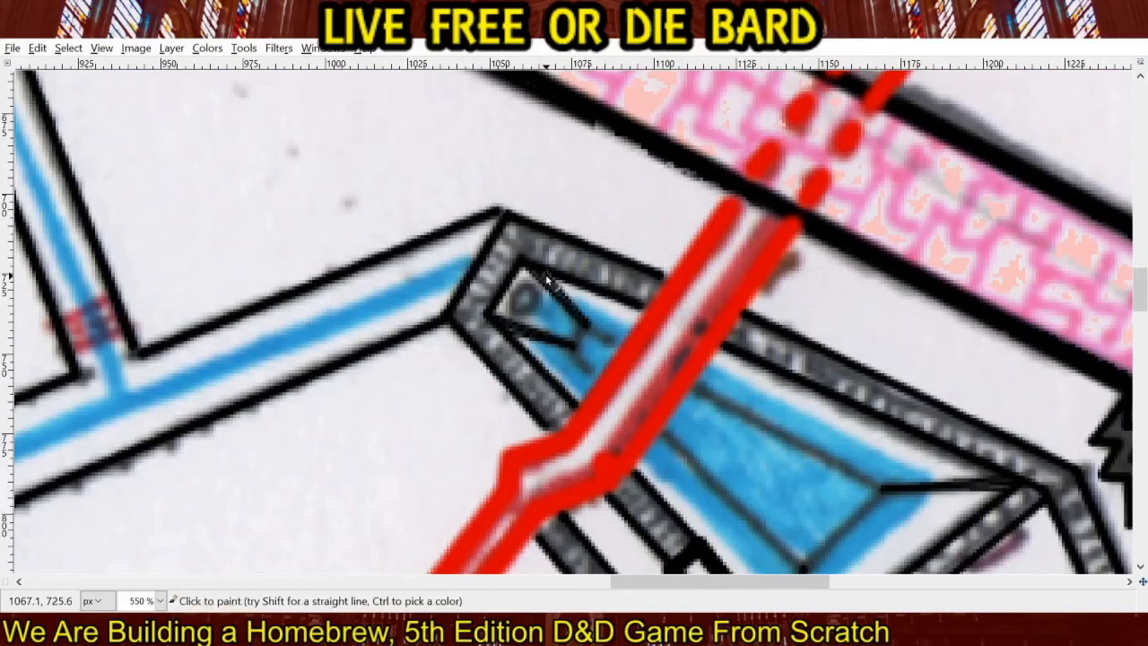
pyautogui.click(589, 331)
# Trace the blue pool's inner edges on both sides of the red corridor and the small circle at its northwest tip in black.
pyautogui.moveTo(726, 387)
pyautogui.mouseDown()
pyautogui.moveTo(618, 251)
pyautogui.moveTo(588, 241)
pyautogui.mouseUp()
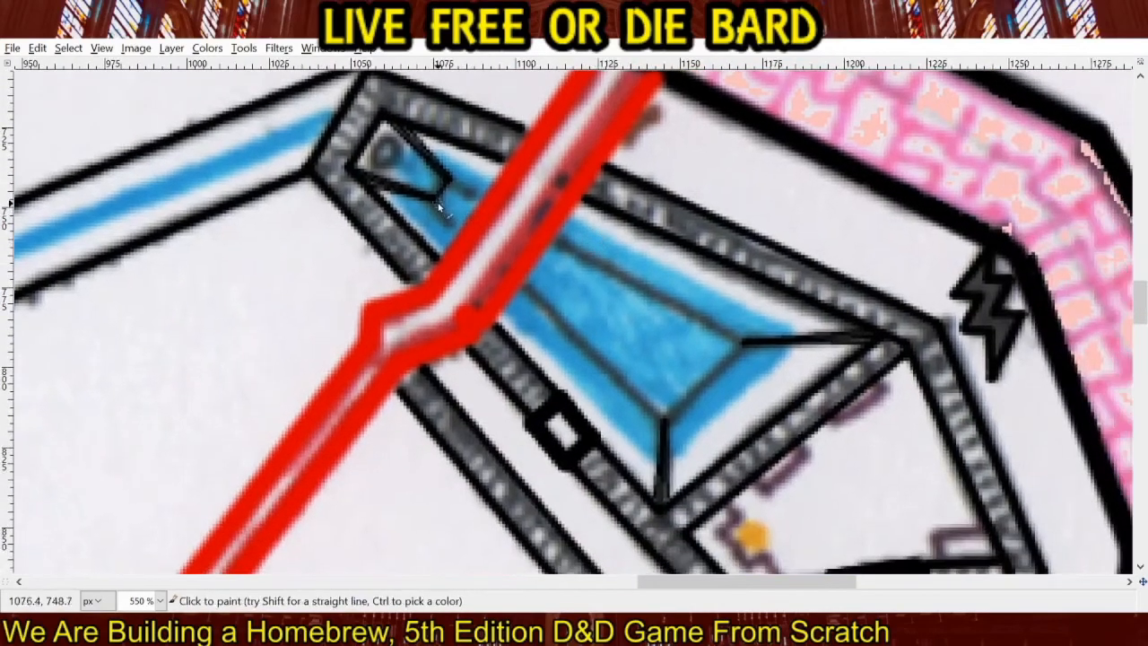
pyautogui.click(434, 201)
pyautogui.keyDown('shift'); pyautogui.click(478, 196); pyautogui.keyUp('shift')
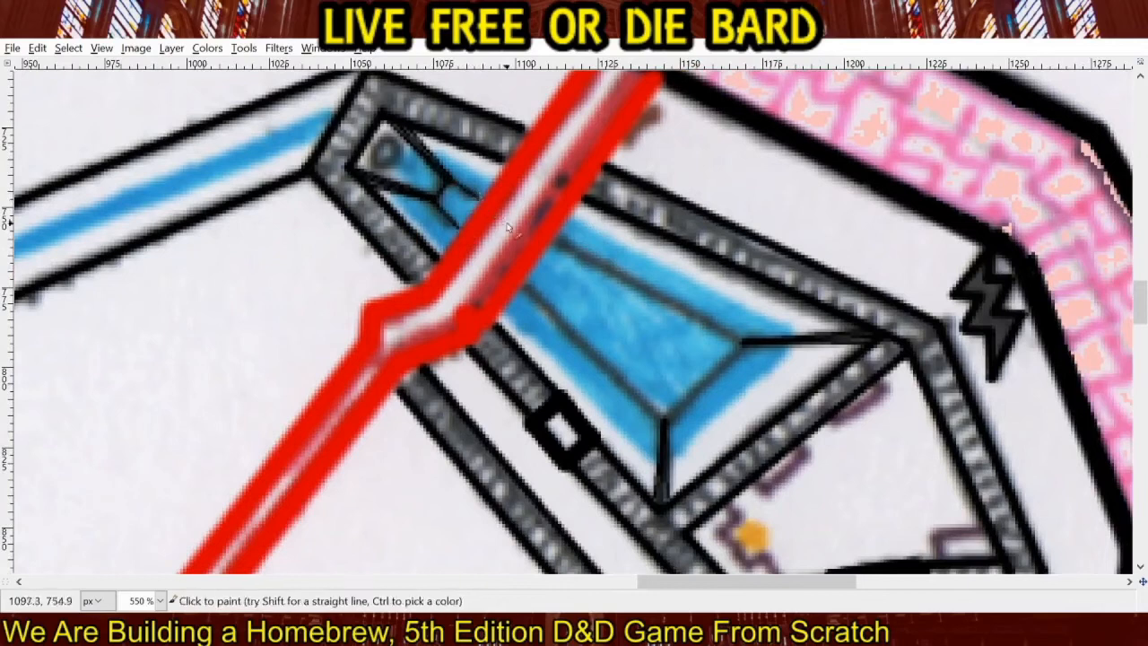
pyautogui.click(664, 418)
pyautogui.keyDown('shift'); pyautogui.click(525, 287); pyautogui.keyUp('shift')
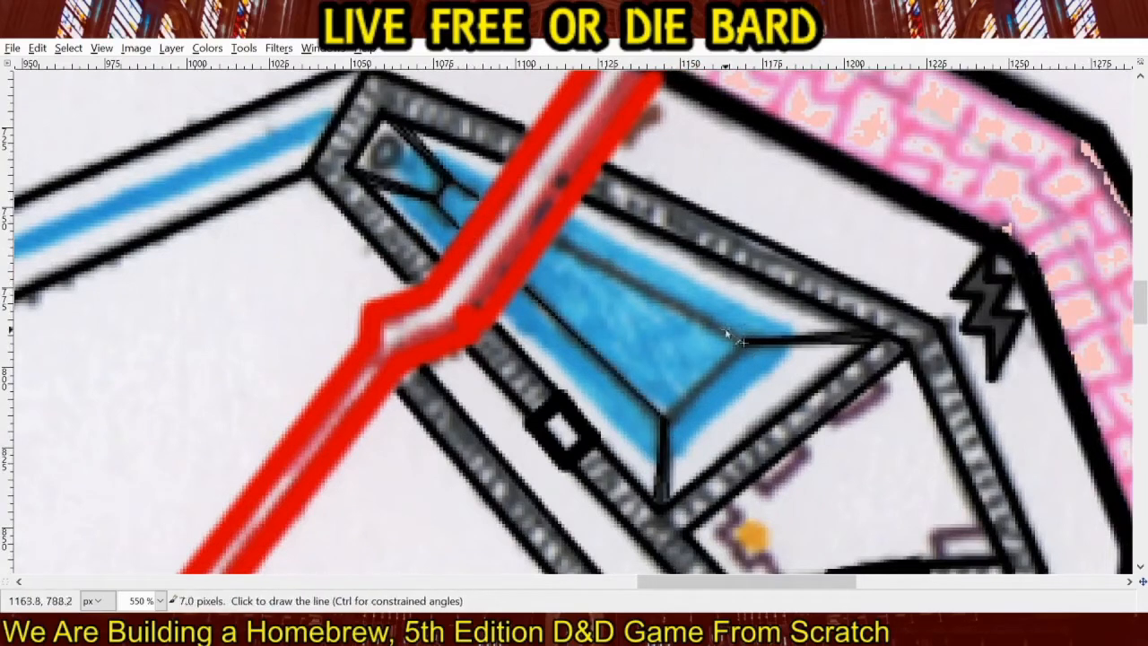
pyautogui.keyDown('shift'); pyautogui.click(558, 246); pyautogui.keyUp('shift')
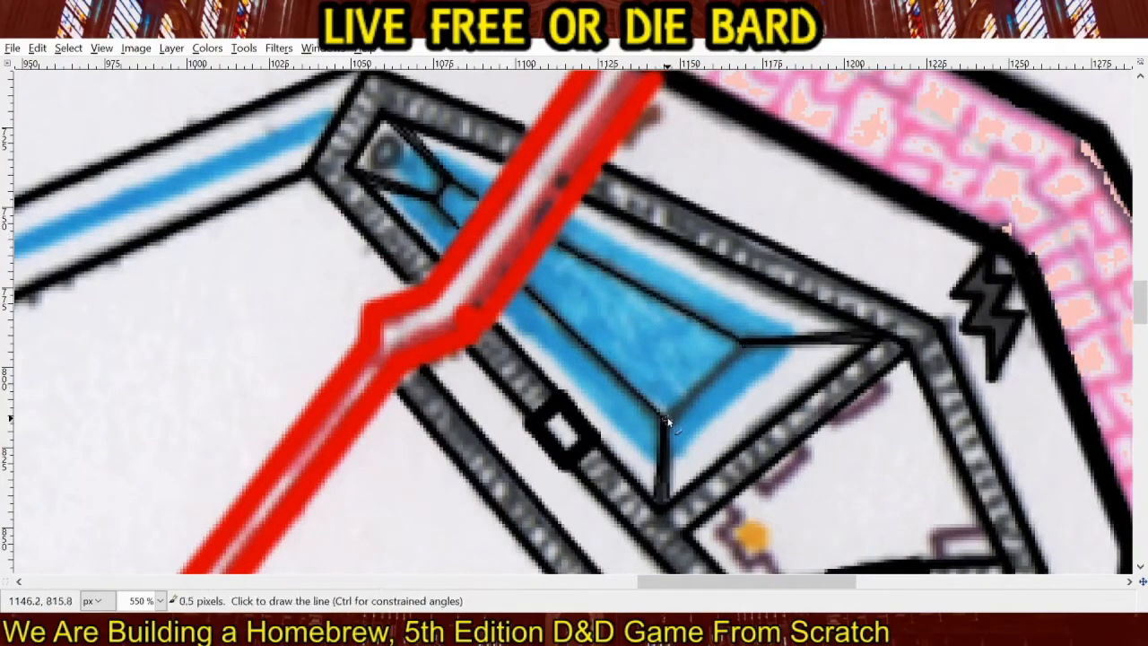
pyautogui.keyDown('shift'); pyautogui.click(741, 340); pyautogui.keyUp('shift')
pyautogui.moveTo(414, 170); pyautogui.dragTo(487, 362)
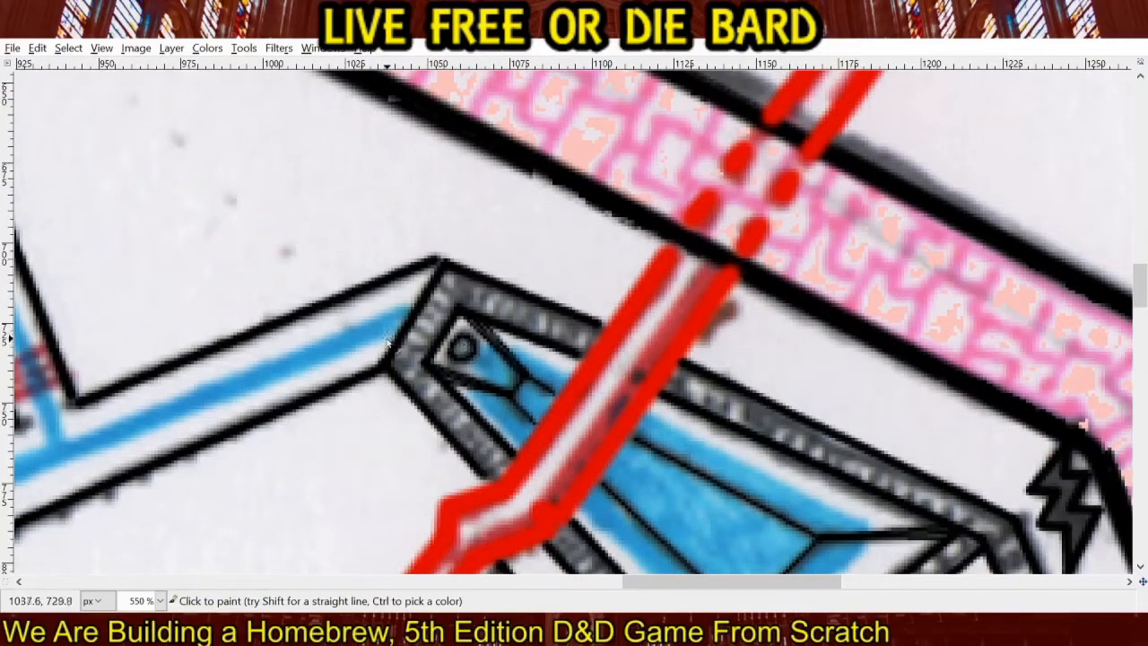
# Outline the small square above the scattered rubble in the triangular room in black.
pyautogui.moveTo(565, 384); pyautogui.dragTo(380, 134)
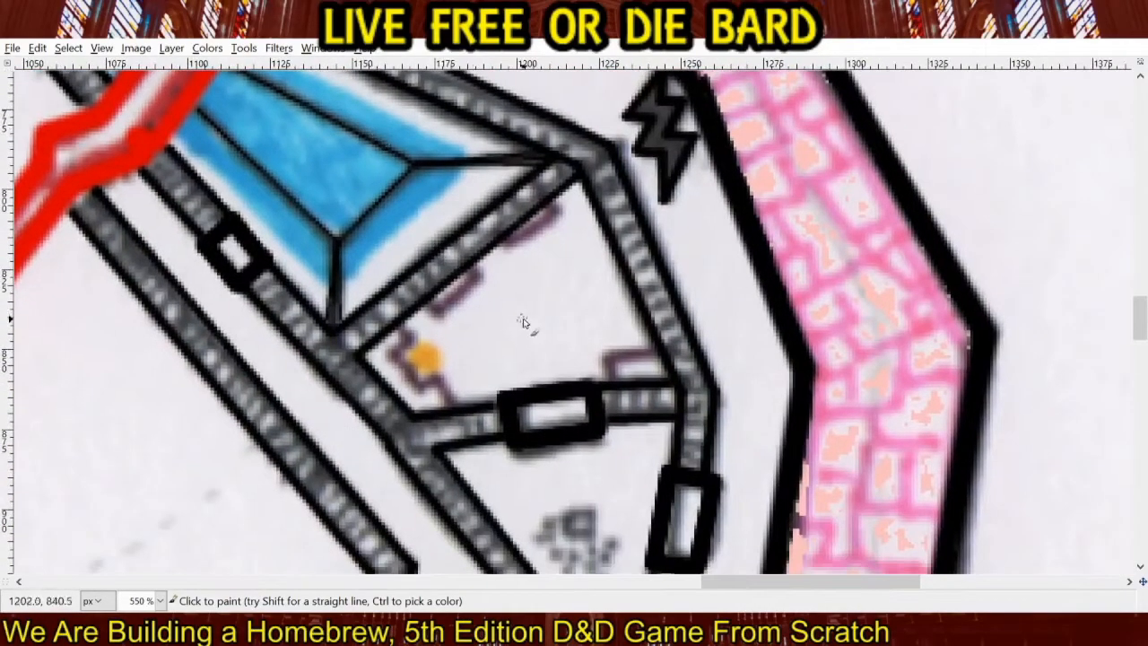
pyautogui.moveTo(526, 321)
pyautogui.mouseDown()
pyautogui.moveTo(604, 271)
pyautogui.moveTo(539, 170)
pyautogui.mouseUp()
pyautogui.moveTo(607, 323); pyautogui.dragTo(604, 191)
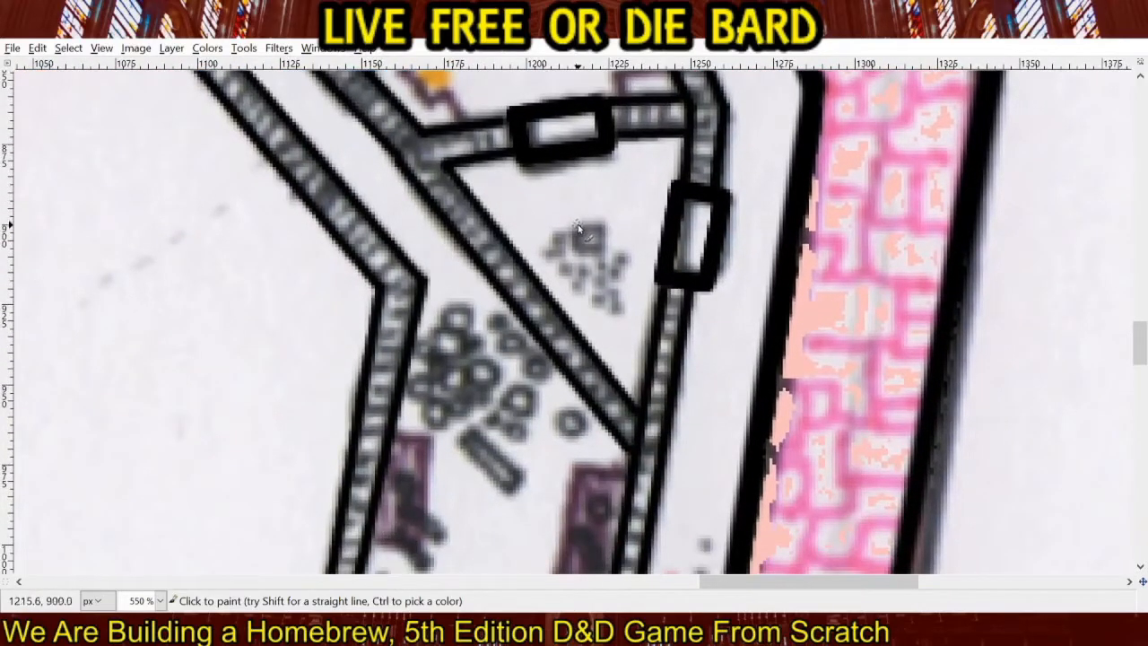
pyautogui.click(578, 225)
pyautogui.keyDown('shift'); pyautogui.click(604, 223); pyautogui.keyUp('shift')
pyautogui.keyDown('shift'); pyautogui.click(605, 252); pyautogui.keyUp('shift')
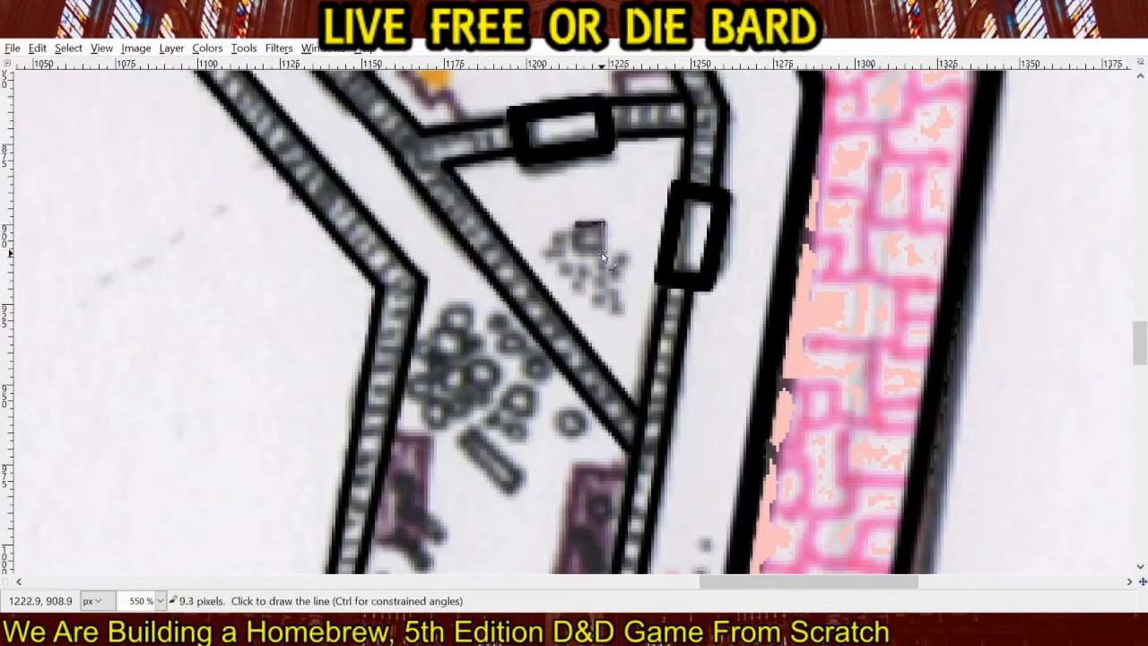
pyautogui.keyDown('shift'); pyautogui.click(578, 252); pyautogui.keyUp('shift')
pyautogui.keyDown('shift'); pyautogui.click(578, 225); pyautogui.keyUp('shift')
# Trace the densely packed pile of circles beside the bend in the grey wall below the triangular room in black.
pyautogui.moveTo(567, 401); pyautogui.dragTo(645, 198)
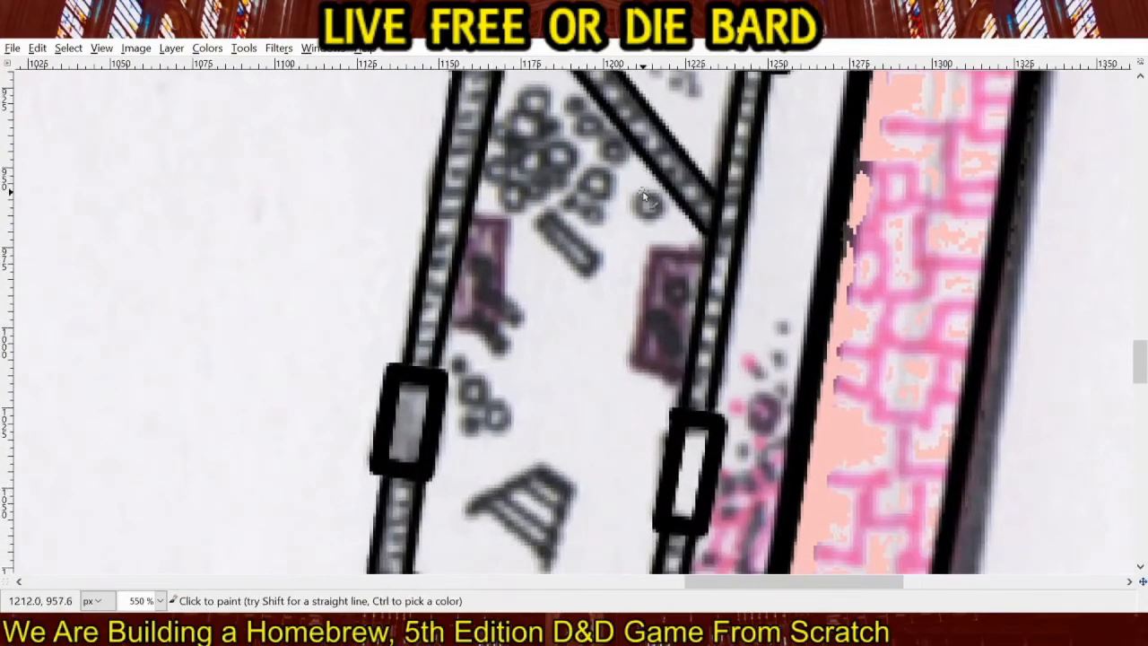
pyautogui.scroll(3, 574, 227)
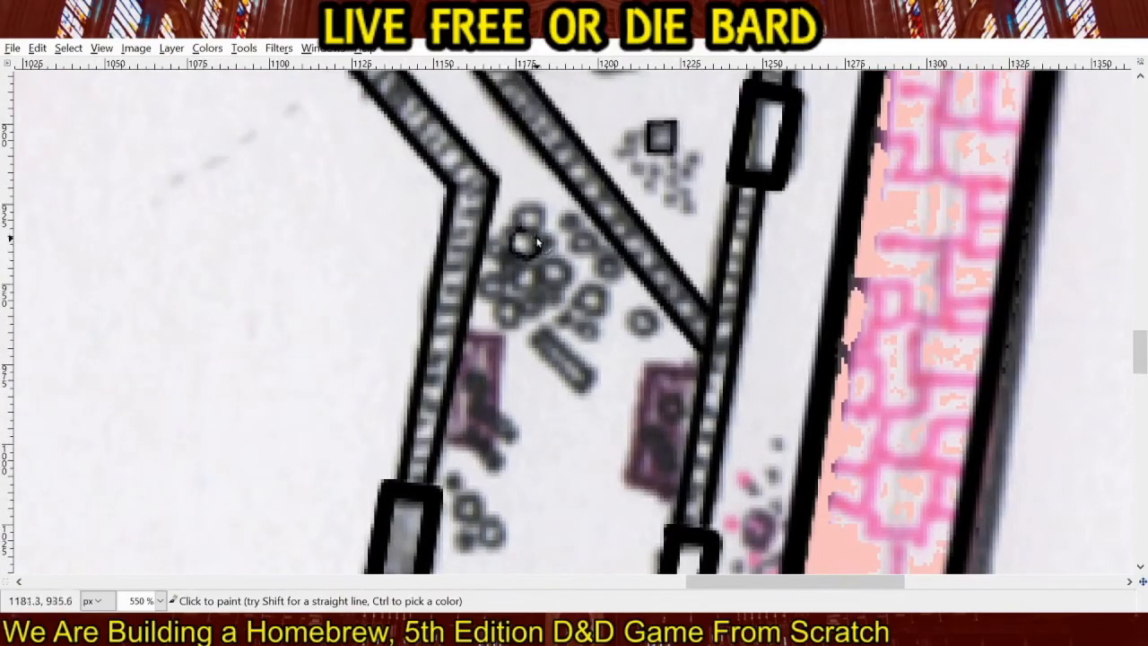
pyautogui.click(531, 215)
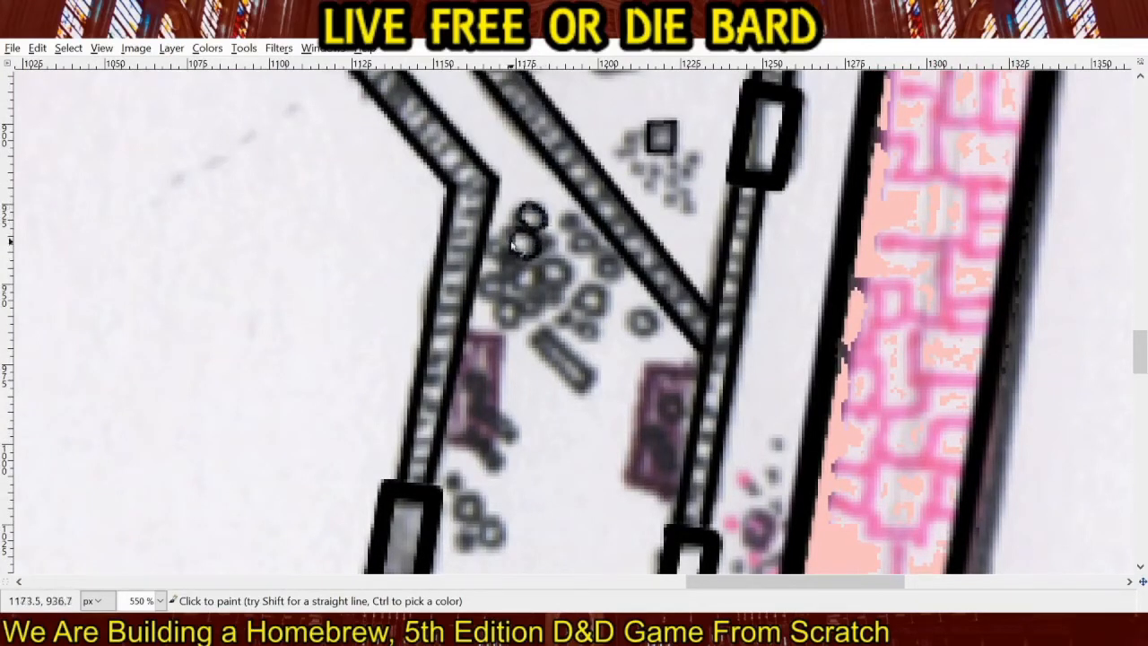
pyautogui.click(496, 282)
pyautogui.click(528, 277)
pyautogui.click(498, 245)
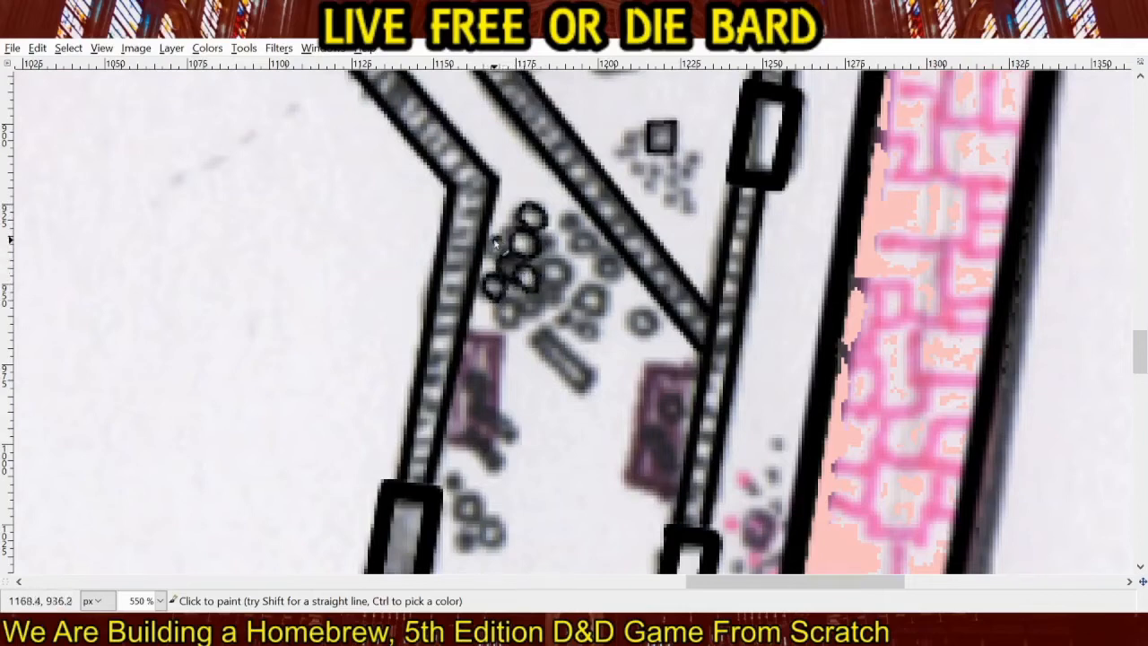
pyautogui.click(554, 269)
pyautogui.click(546, 241)
pyautogui.moveTo(500, 306)
pyautogui.mouseDown()
pyautogui.moveTo(511, 324)
pyautogui.moveTo(519, 306)
pyautogui.moveTo(540, 304)
pyautogui.moveTo(533, 294)
pyautogui.moveTo(542, 305)
pyautogui.mouseUp()
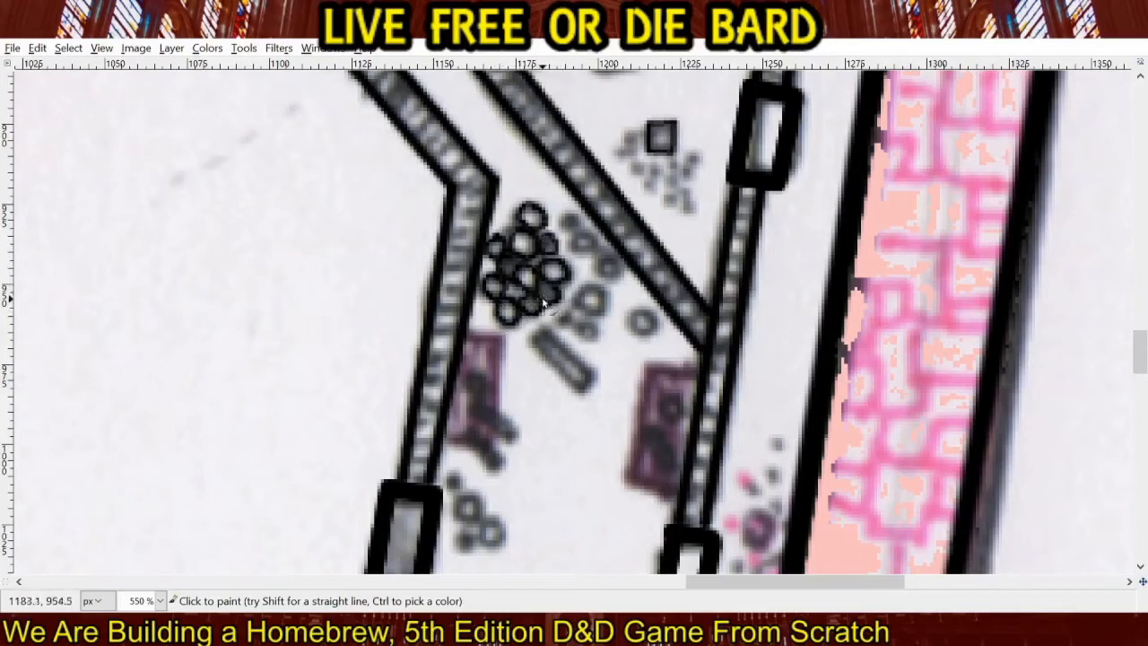
# Trace the loose circles east of the pile and the small group of circles beside the western door in black.
pyautogui.moveTo(587, 237); pyautogui.dragTo(567, 226)
pyautogui.moveTo(613, 262)
pyautogui.mouseDown()
pyautogui.moveTo(604, 297)
pyautogui.moveTo(582, 293)
pyautogui.moveTo(592, 315)
pyautogui.moveTo(602, 300)
pyautogui.moveTo(599, 333)
pyautogui.moveTo(563, 318)
pyautogui.moveTo(594, 345)
pyautogui.moveTo(594, 329)
pyautogui.moveTo(637, 310)
pyautogui.mouseUp()
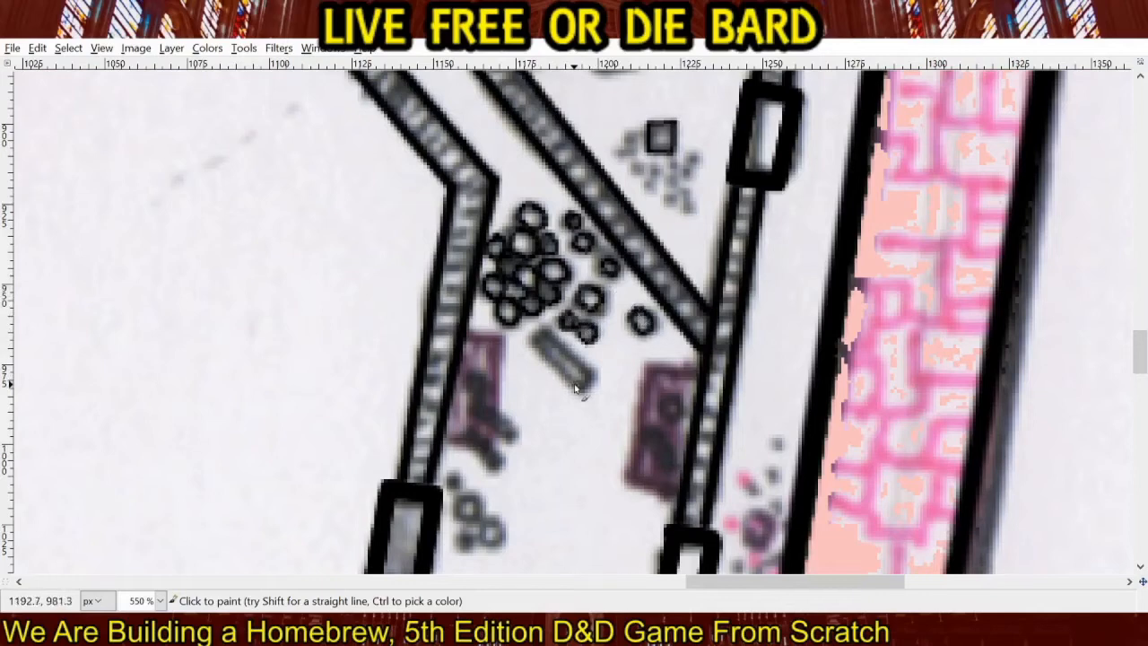
pyautogui.moveTo(555, 441); pyautogui.dragTo(567, 297)
pyautogui.moveTo(505, 396)
pyautogui.mouseDown()
pyautogui.moveTo(481, 358)
pyautogui.moveTo(477, 375)
pyautogui.moveTo(478, 348)
pyautogui.mouseUp()
pyautogui.moveTo(503, 375)
pyautogui.mouseDown()
pyautogui.moveTo(492, 391)
pyautogui.moveTo(511, 387)
pyautogui.moveTo(475, 415)
pyautogui.moveTo(484, 391)
pyautogui.mouseUp()
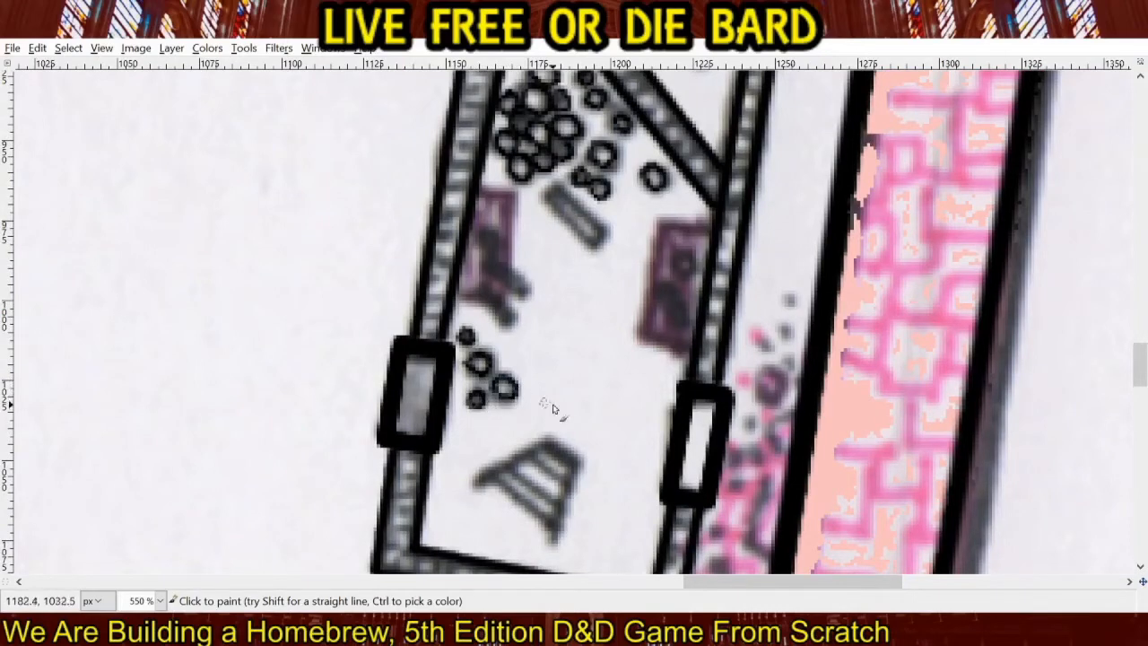
# Outline the slanted rectangle below the circle pile and the circles on the eastern purple table in black.
pyautogui.scroll(2, 537, 286)
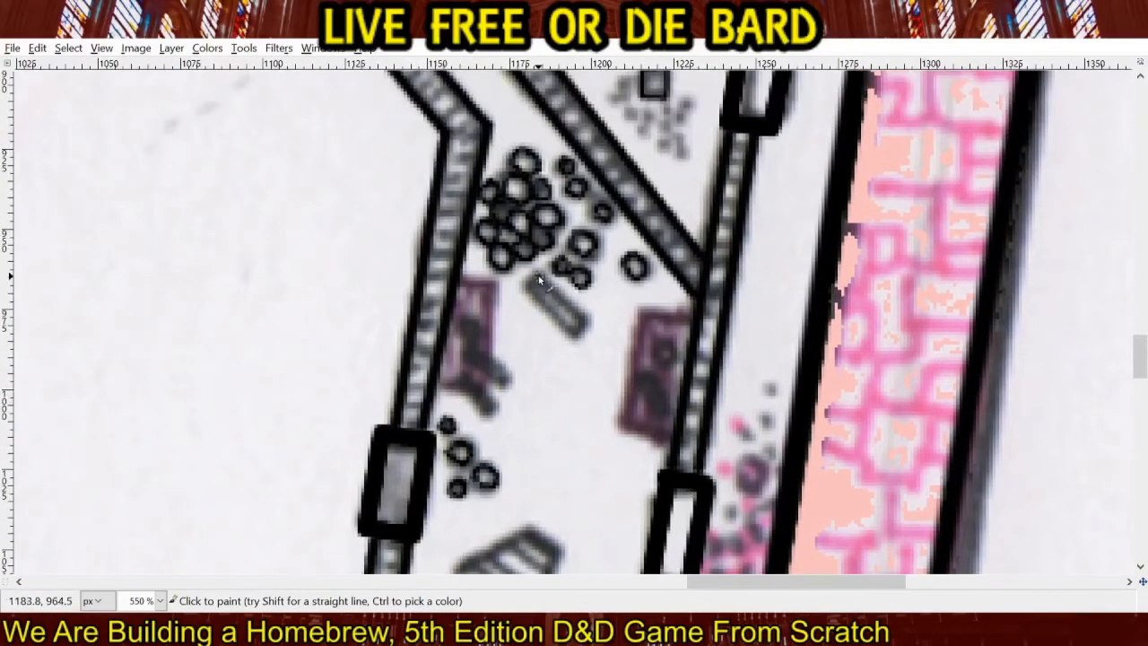
pyautogui.click(529, 286)
pyautogui.keyDown('shift'); pyautogui.click(576, 332); pyautogui.keyUp('shift')
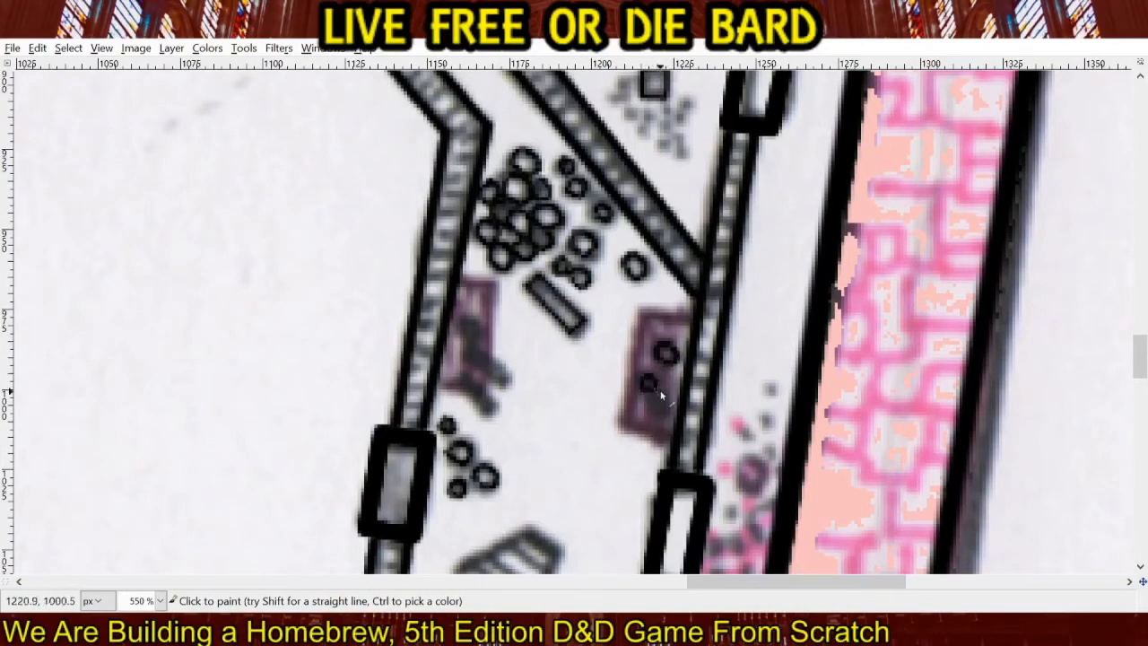
pyautogui.moveTo(662, 395)
pyautogui.mouseDown()
pyautogui.moveTo(662, 413)
pyautogui.moveTo(644, 386)
pyautogui.mouseUp()
# Trace the circle and outline the two slanted rectangles on the western purple table in black.
pyautogui.keyDown('shift'); pyautogui.click(505, 390); pyautogui.keyUp('shift')
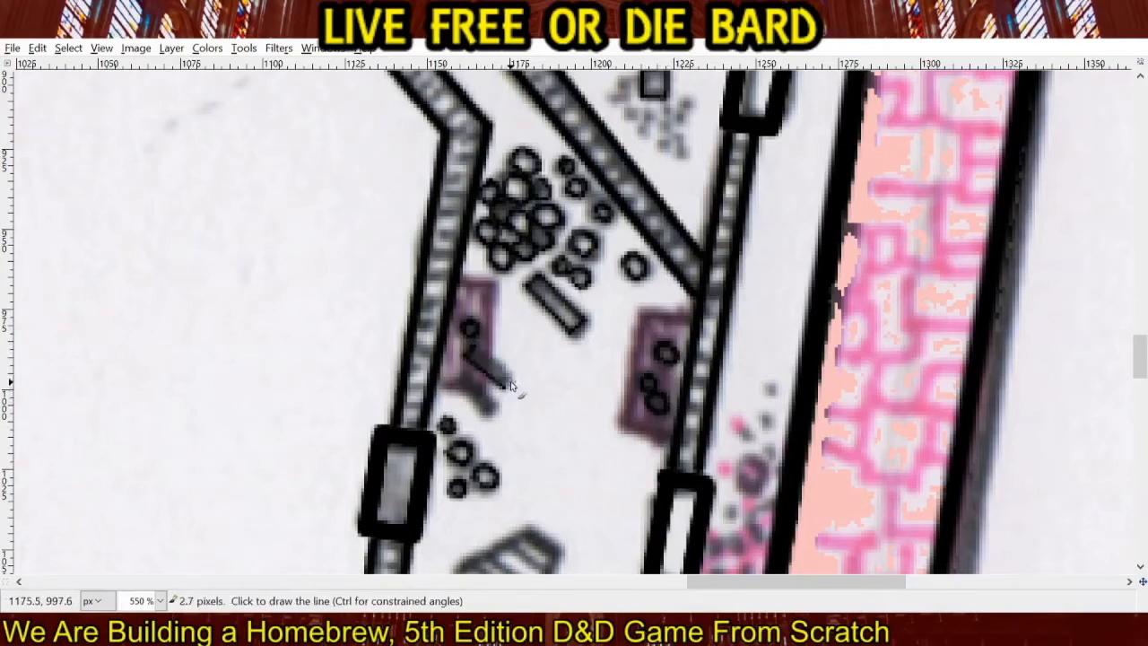
pyautogui.keyDown('shift'); pyautogui.click(510, 382); pyautogui.keyUp('shift')
pyautogui.keyDown('shift'); pyautogui.click(478, 347); pyautogui.keyUp('shift')
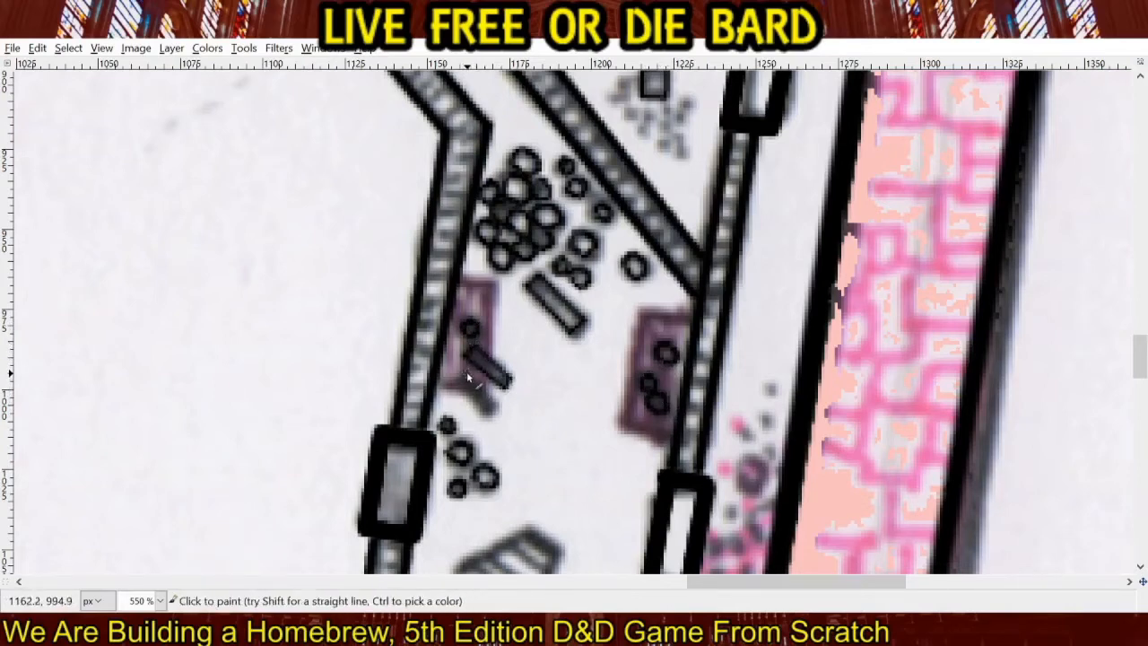
pyautogui.click(467, 372)
pyautogui.keyDown('shift'); pyautogui.click(457, 381); pyautogui.keyUp('shift')
pyautogui.keyDown('shift'); pyautogui.click(491, 415); pyautogui.keyUp('shift')
pyautogui.keyDown('shift'); pyautogui.click(497, 407); pyautogui.keyUp('shift')
pyautogui.keyDown('shift'); pyautogui.click(466, 373); pyautogui.keyUp('shift')
pyautogui.keyDown('shift'); pyautogui.click(468, 376); pyautogui.keyUp('shift')
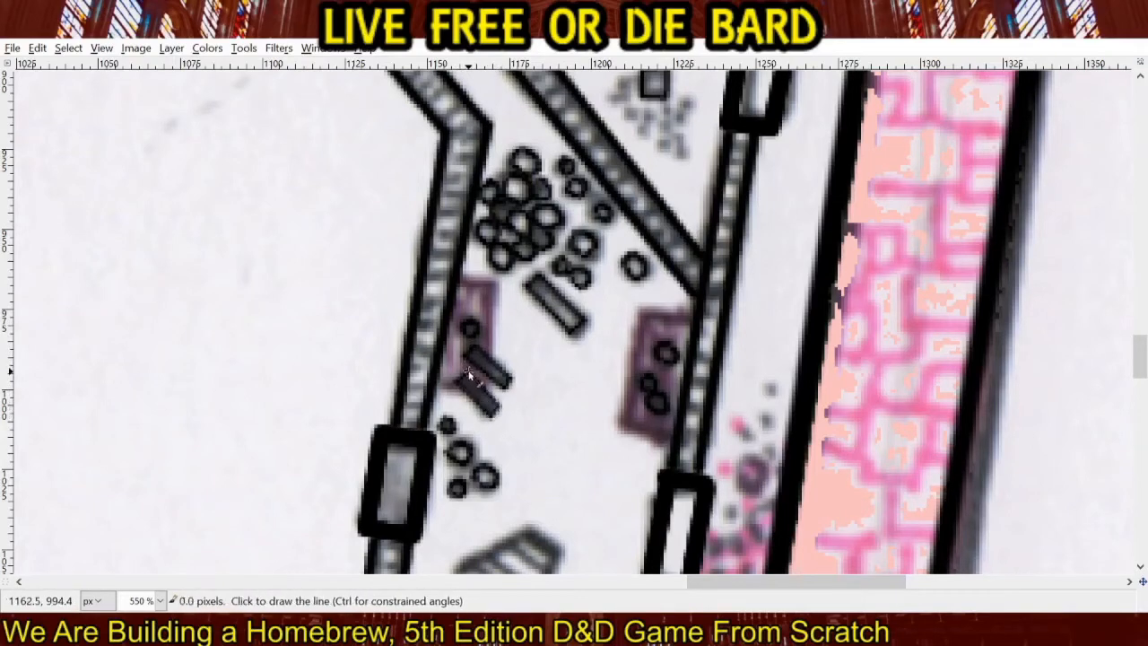
# Trace the top, left and bottom edges of the eastern purple table in black.
pyautogui.click(693, 316)
pyautogui.keyDown('shift'); pyautogui.click(640, 310); pyautogui.keyUp('shift')
pyautogui.keyDown('shift'); pyautogui.click(621, 428); pyautogui.keyUp('shift')
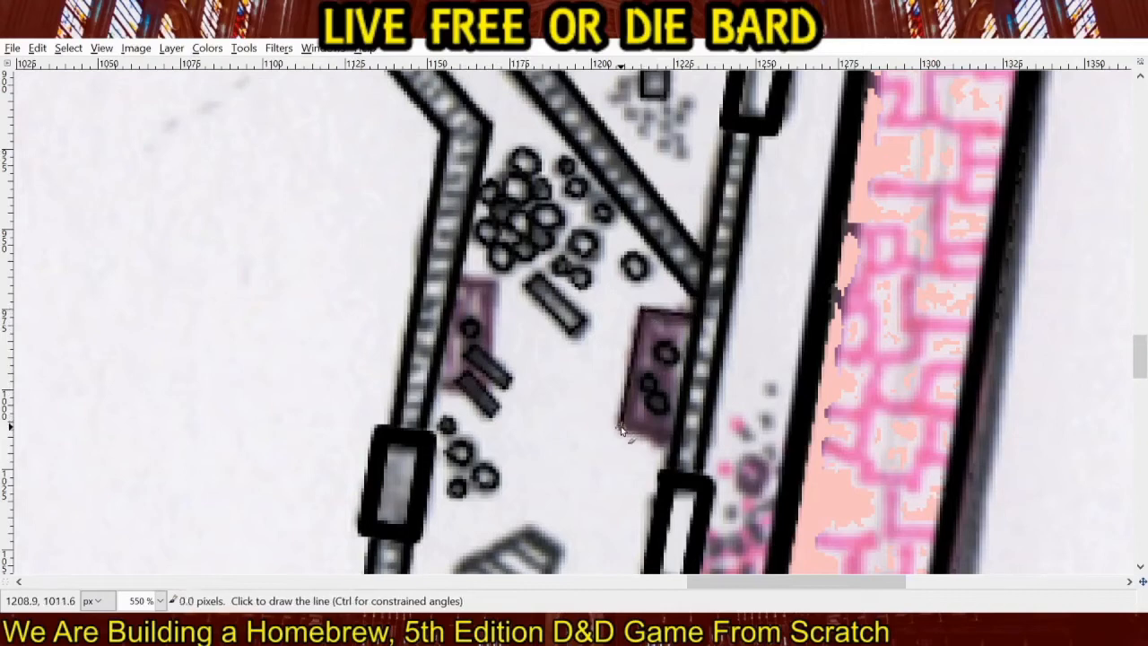
pyautogui.keyDown('shift'); pyautogui.click(671, 445); pyautogui.keyUp('shift')
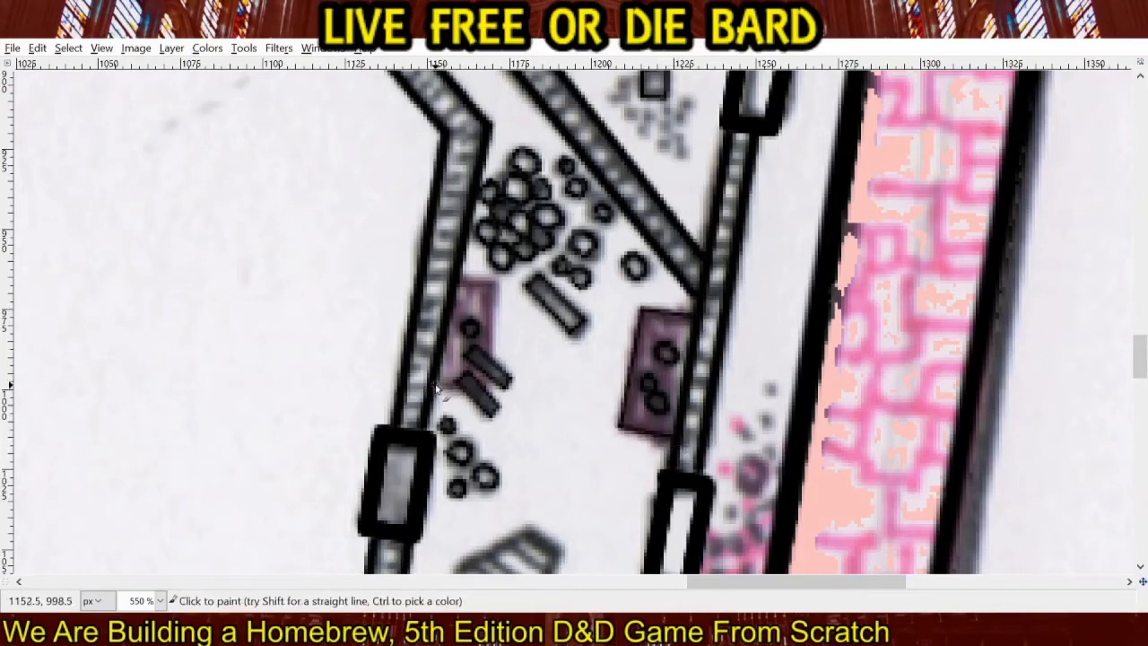
# Trace the bottom, east and top edges of the western purple table in black.
pyautogui.click(438, 387)
pyautogui.keyDown('shift'); pyautogui.click(462, 392); pyautogui.keyUp('shift')
pyautogui.click(489, 387)
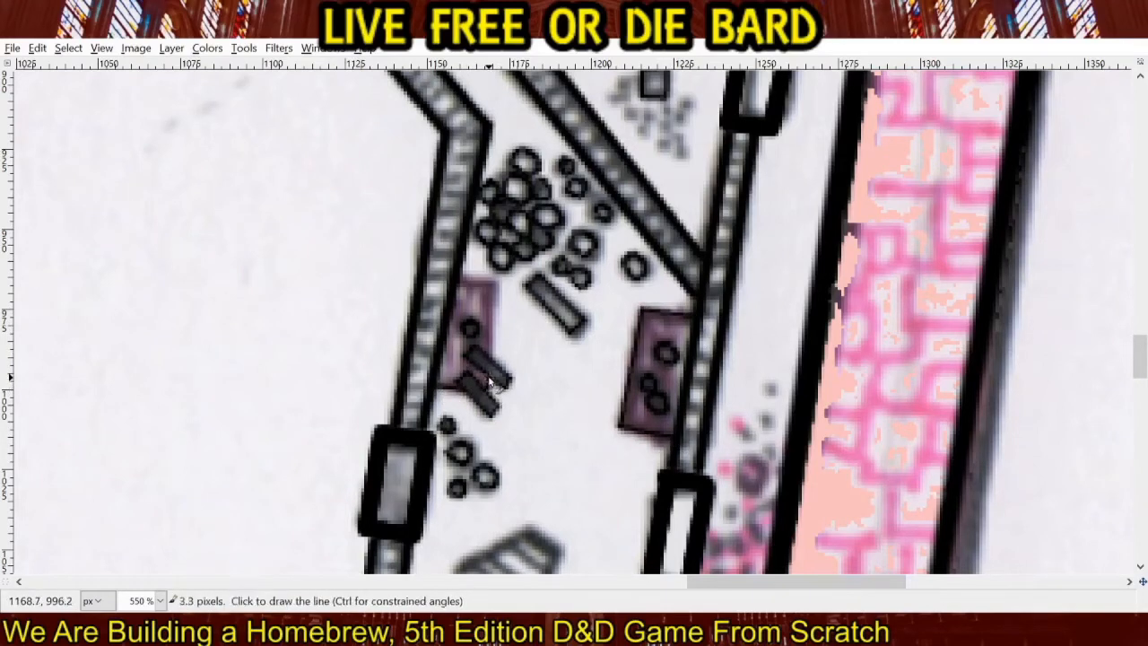
pyautogui.keyDown('shift'); pyautogui.click(489, 377); pyautogui.keyUp('shift')
pyautogui.click(493, 355)
pyautogui.keyDown('shift'); pyautogui.click(495, 280); pyautogui.keyUp('shift')
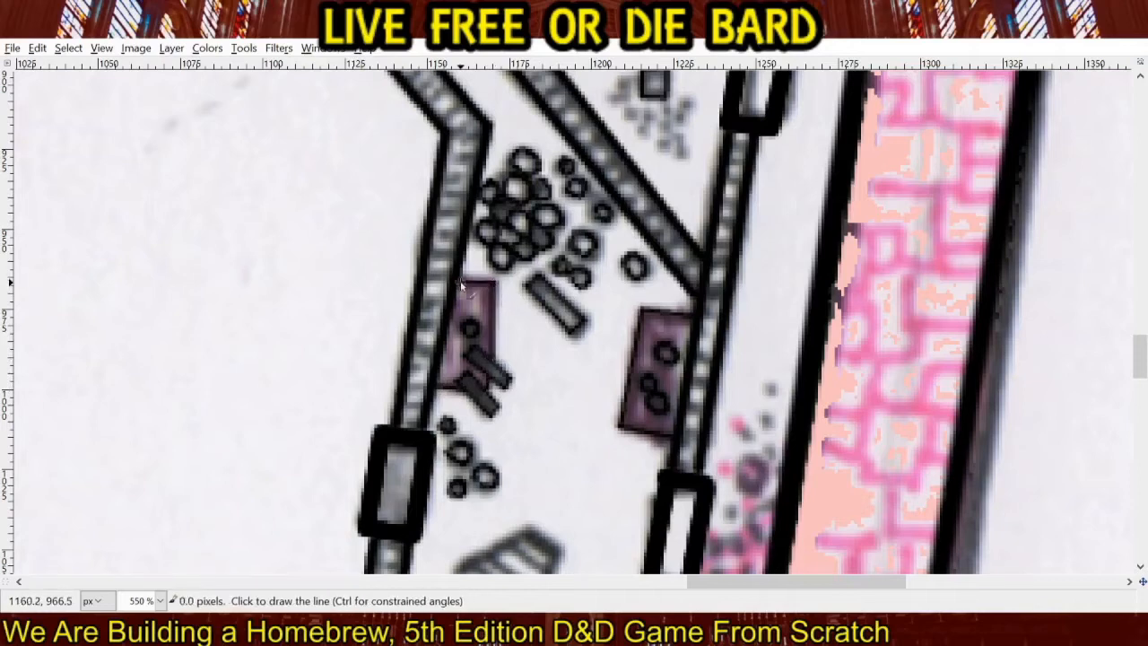
# Outline the two slanted side rails of the ladder-like shape in the southern room in black.
pyautogui.scroll(-5, 570, 358)
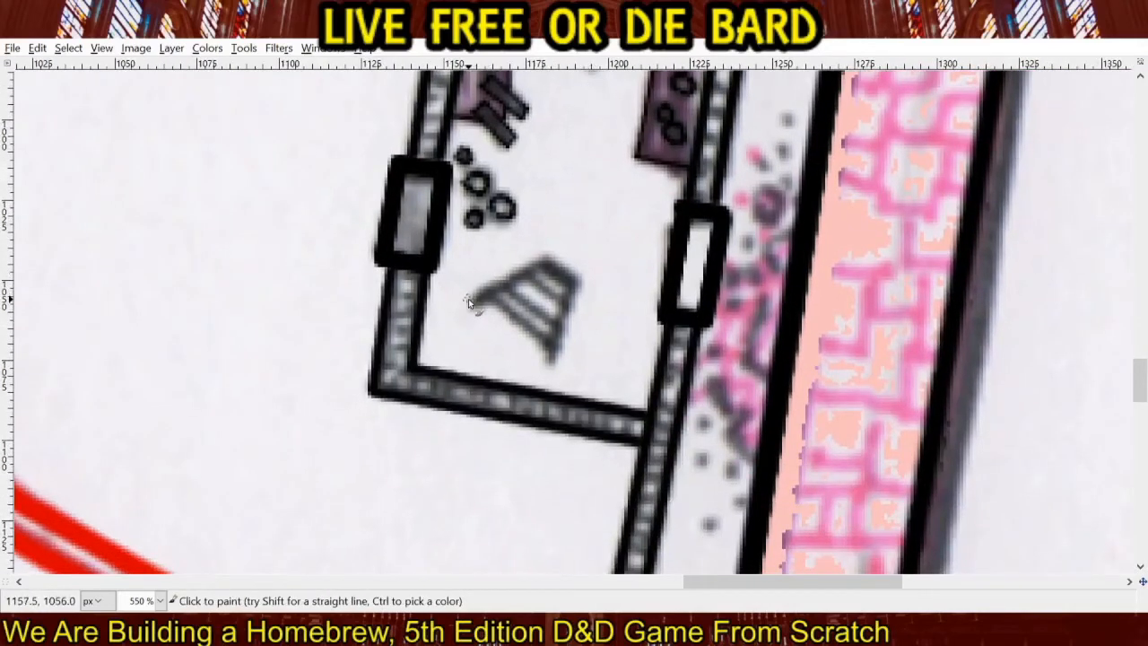
pyautogui.click(468, 298)
pyautogui.keyDown('shift'); pyautogui.click(546, 255); pyautogui.keyUp('shift')
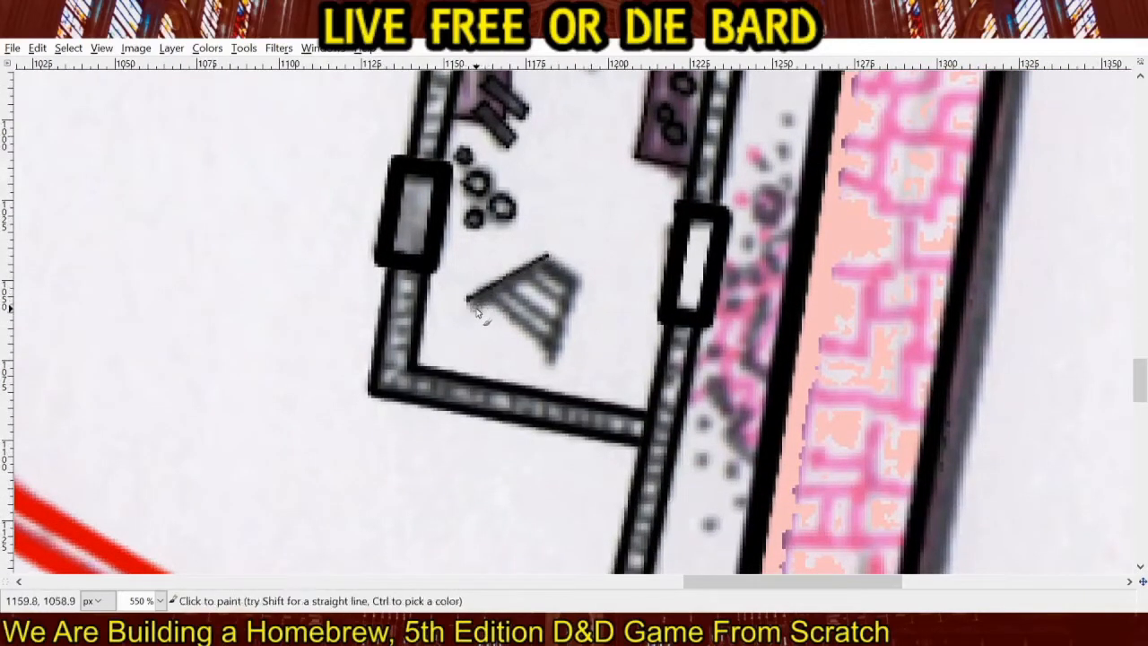
pyautogui.click(477, 311)
pyautogui.keyDown('shift'); pyautogui.click(546, 256); pyautogui.keyUp('shift')
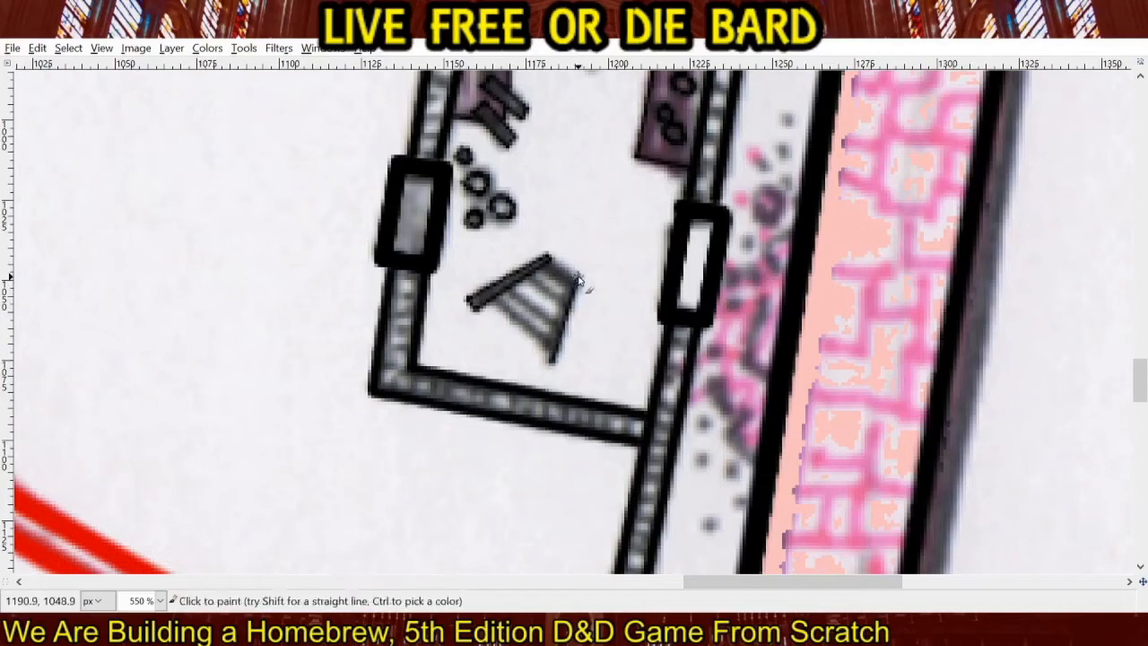
pyautogui.keyDown('shift'); pyautogui.click(544, 358); pyautogui.keyUp('shift')
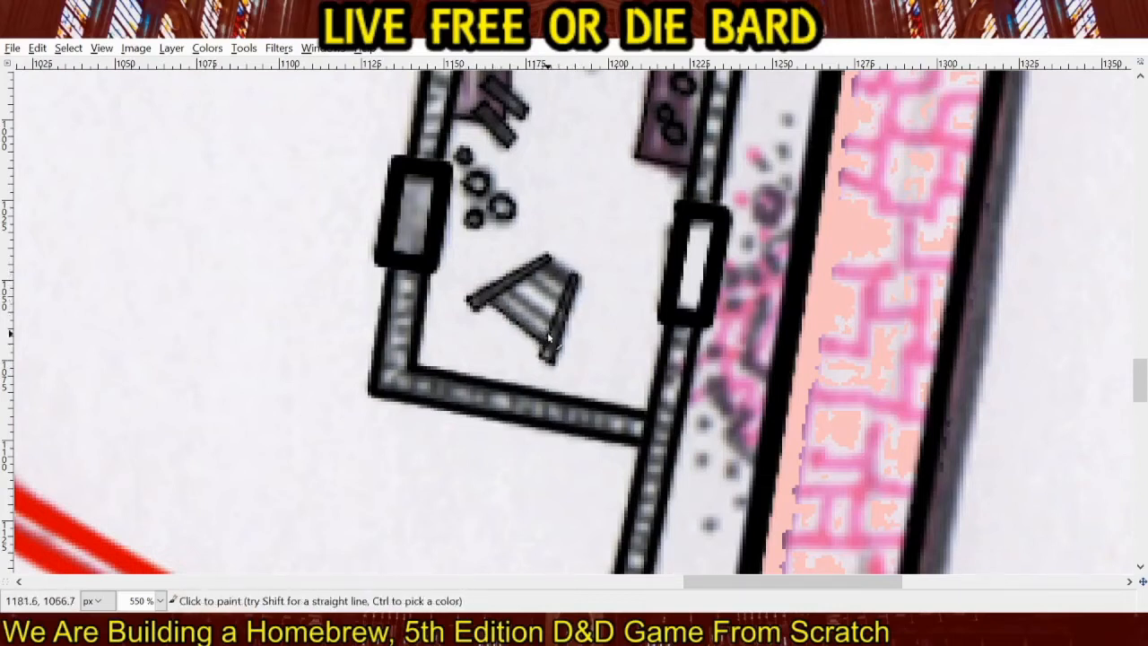
# Trace the parallel slats between the two rails of the ladder-like shape in black.
pyautogui.keyDown('shift'); pyautogui.click(551, 329); pyautogui.keyUp('shift')
pyautogui.keyDown('shift'); pyautogui.click(511, 292); pyautogui.keyUp('shift')
pyautogui.click(552, 312)
pyautogui.keyDown('shift'); pyautogui.click(519, 287); pyautogui.keyUp('shift')
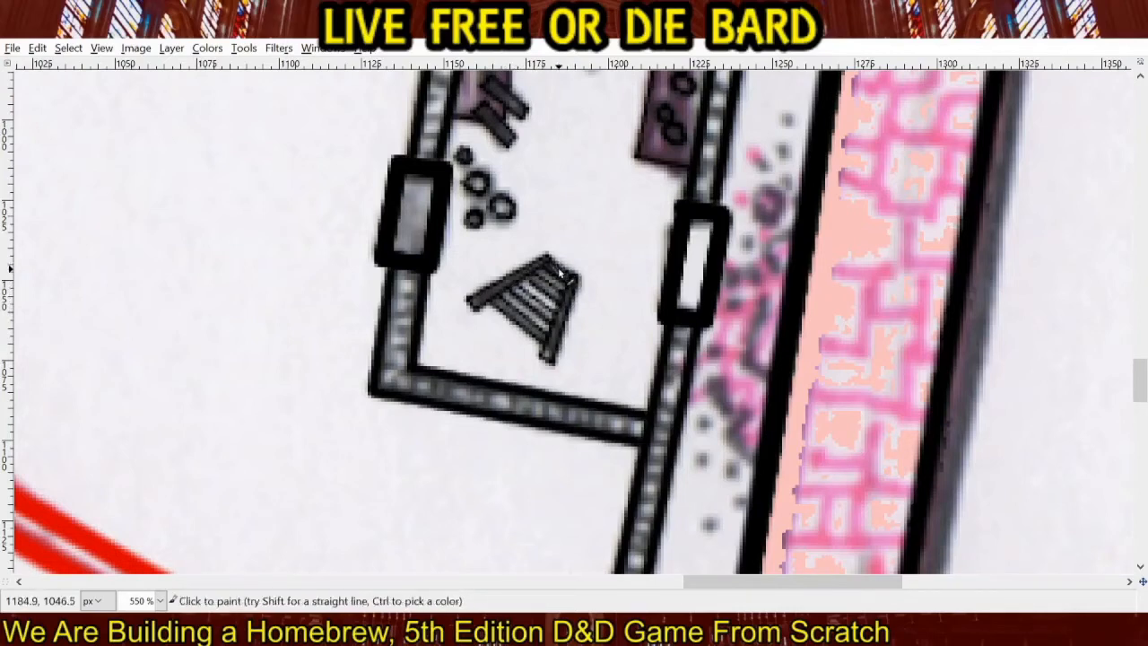
# Dot the scattered specks around the small square in the triangular room in black.
pyautogui.moveTo(713, 143); pyautogui.dragTo(495, 408)
pyautogui.moveTo(493, 178); pyautogui.dragTo(523, 411)
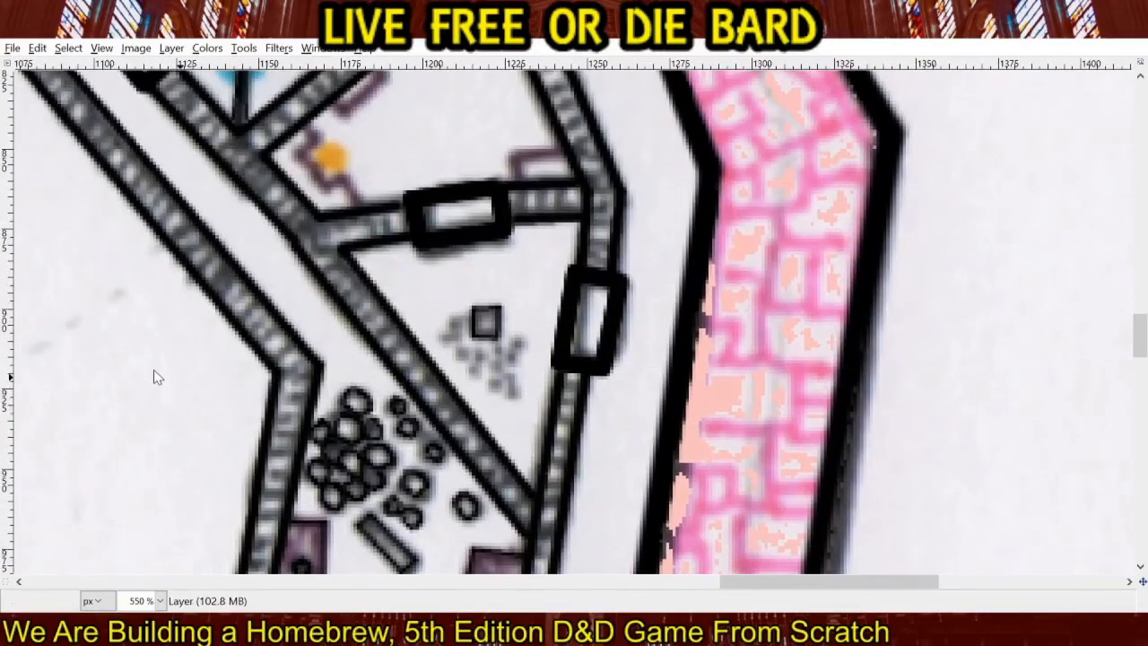
pyautogui.moveTo(452, 342)
pyautogui.mouseDown()
pyautogui.moveTo(483, 357)
pyautogui.moveTo(476, 371)
pyautogui.moveTo(497, 386)
pyautogui.moveTo(528, 350)
pyautogui.mouseUp()
pyautogui.click(520, 345)
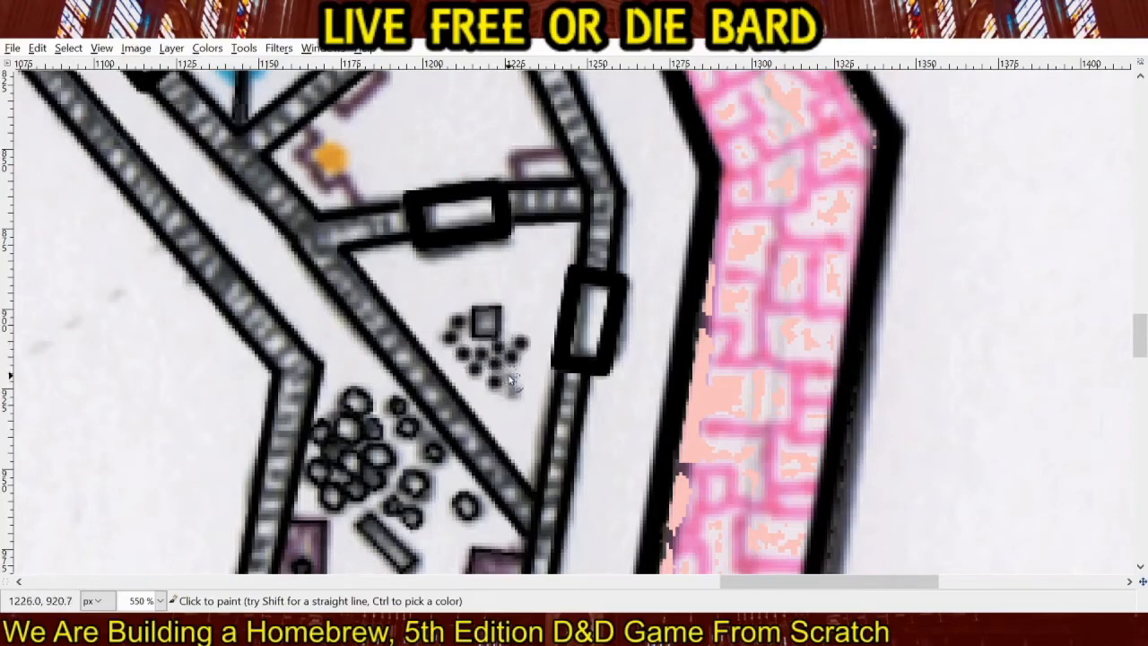
pyautogui.click(511, 381)
# Trace the purple furnishing behind the orange circle and outline the orange circle in black.
pyautogui.moveTo(528, 246); pyautogui.dragTo(602, 489)
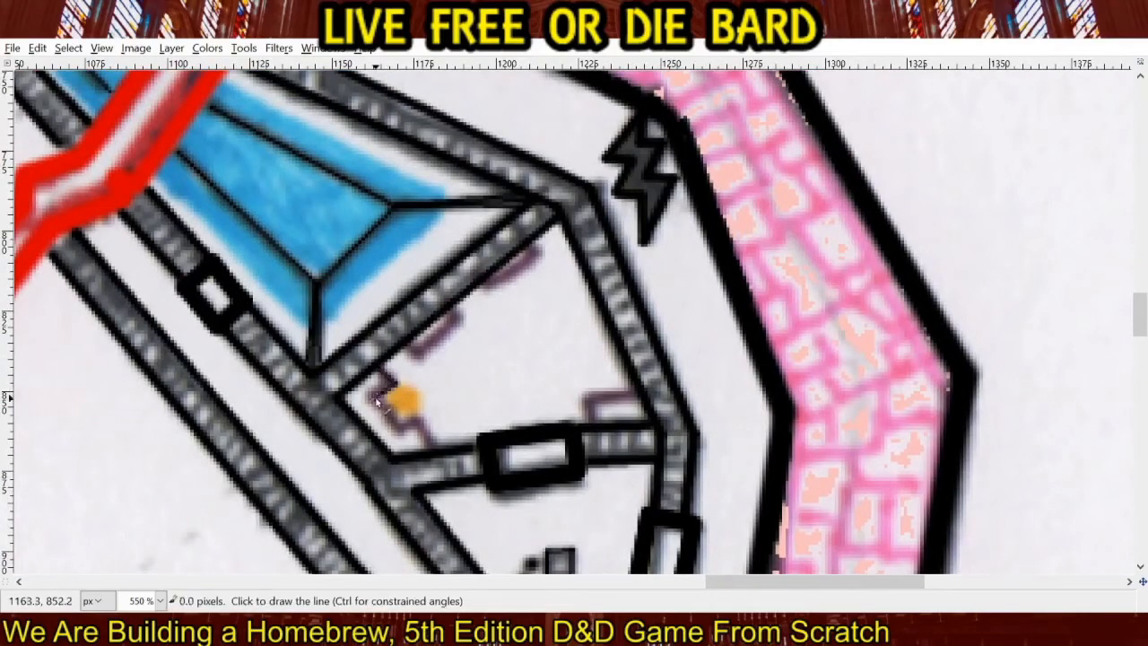
pyautogui.keyDown('shift'); pyautogui.click(404, 433); pyautogui.keyUp('shift')
pyautogui.keyDown('shift'); pyautogui.click(431, 448); pyautogui.keyUp('shift')
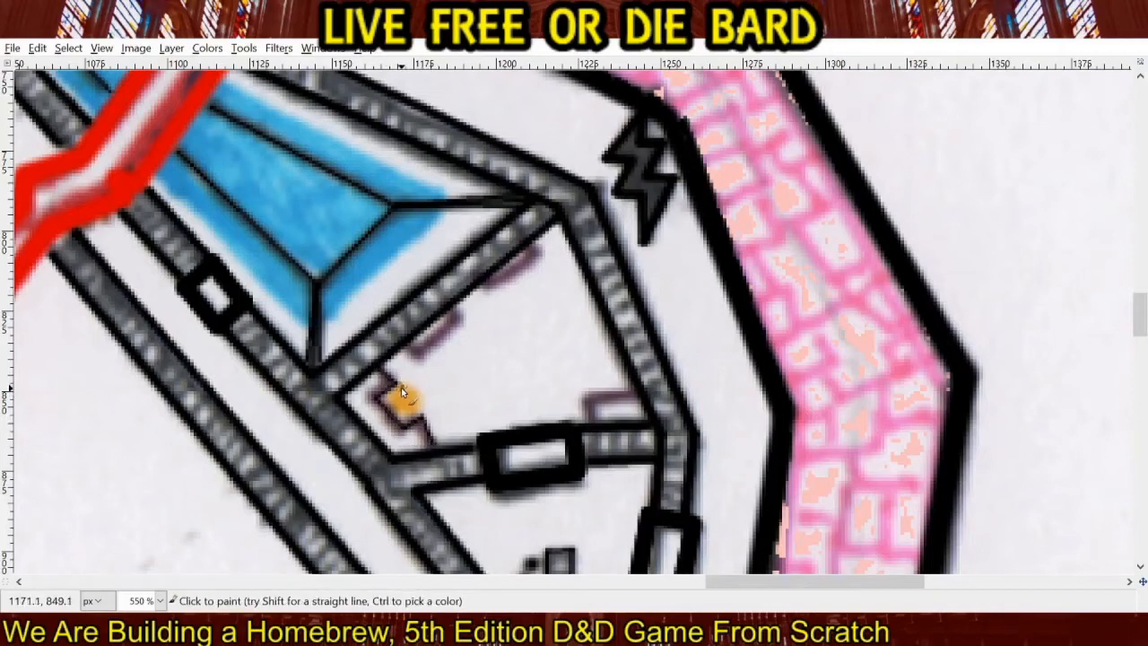
pyautogui.moveTo(392, 402)
pyautogui.mouseDown()
pyautogui.moveTo(406, 429)
pyautogui.moveTo(428, 406)
pyautogui.moveTo(401, 363)
pyautogui.mouseUp()
# Outline the two purple rectangles along the room's diagonal wall and the one in its southeast corner in black.
pyautogui.keyDown('shift'); pyautogui.click(458, 315); pyautogui.keyUp('shift')
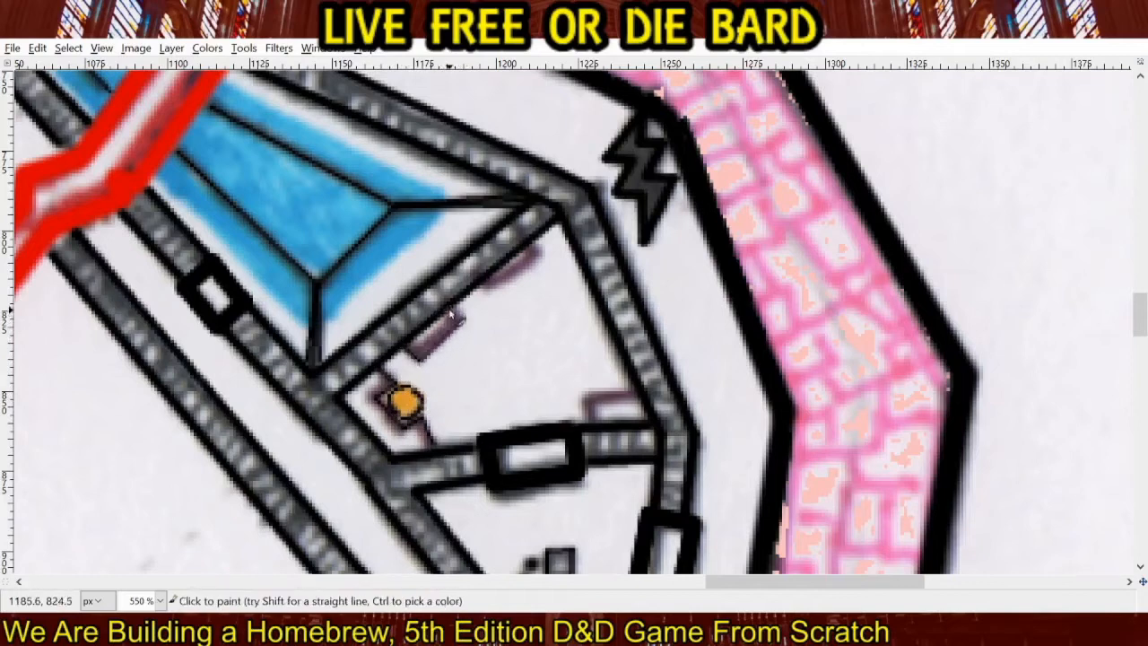
pyautogui.click(482, 287)
pyautogui.keyDown('shift'); pyautogui.click(487, 294); pyautogui.keyUp('shift')
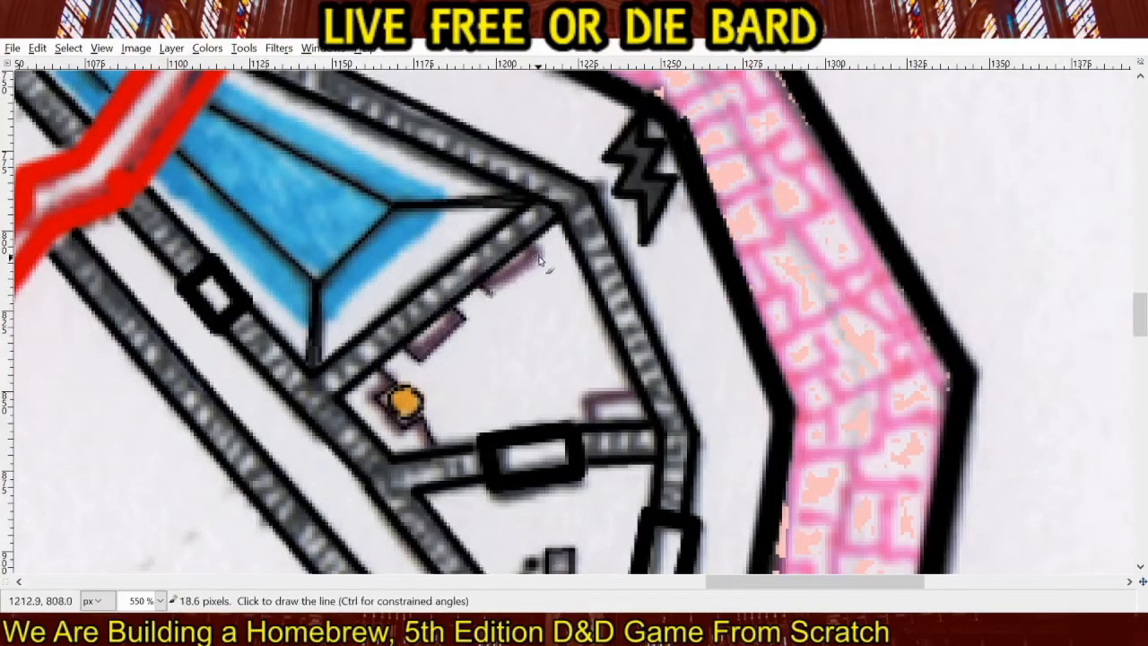
pyautogui.keyDown('shift'); pyautogui.click(540, 255); pyautogui.keyUp('shift')
pyautogui.click(586, 423)
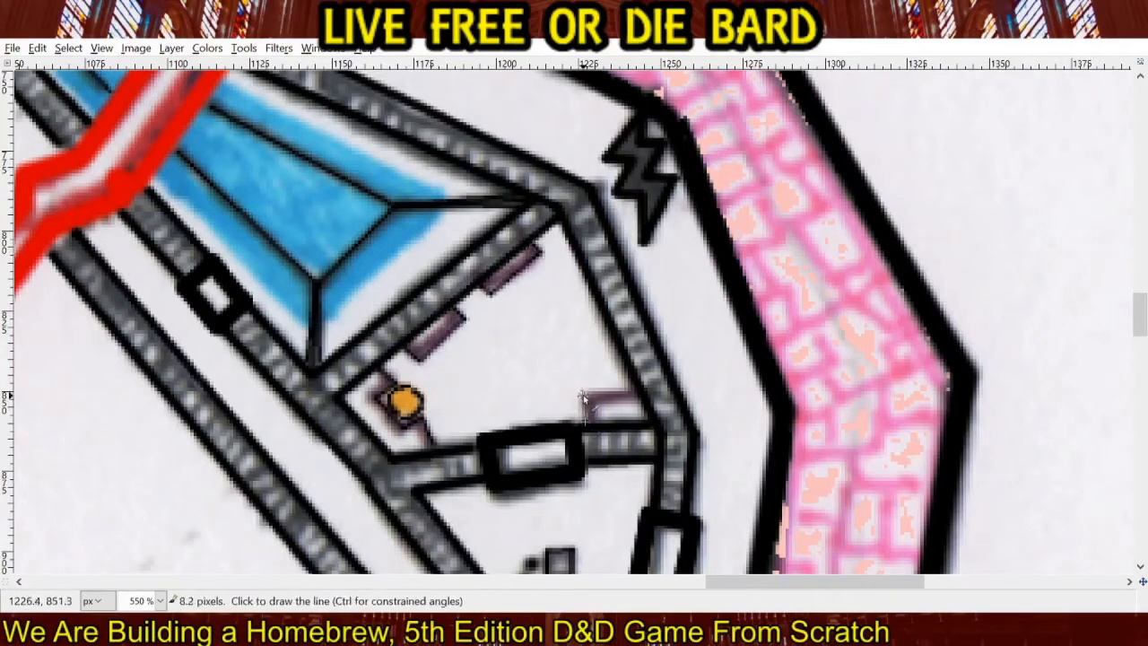
pyautogui.keyDown('shift'); pyautogui.click(584, 395); pyautogui.keyUp('shift')
pyautogui.keyDown('shift'); pyautogui.click(633, 394); pyautogui.keyUp('shift')
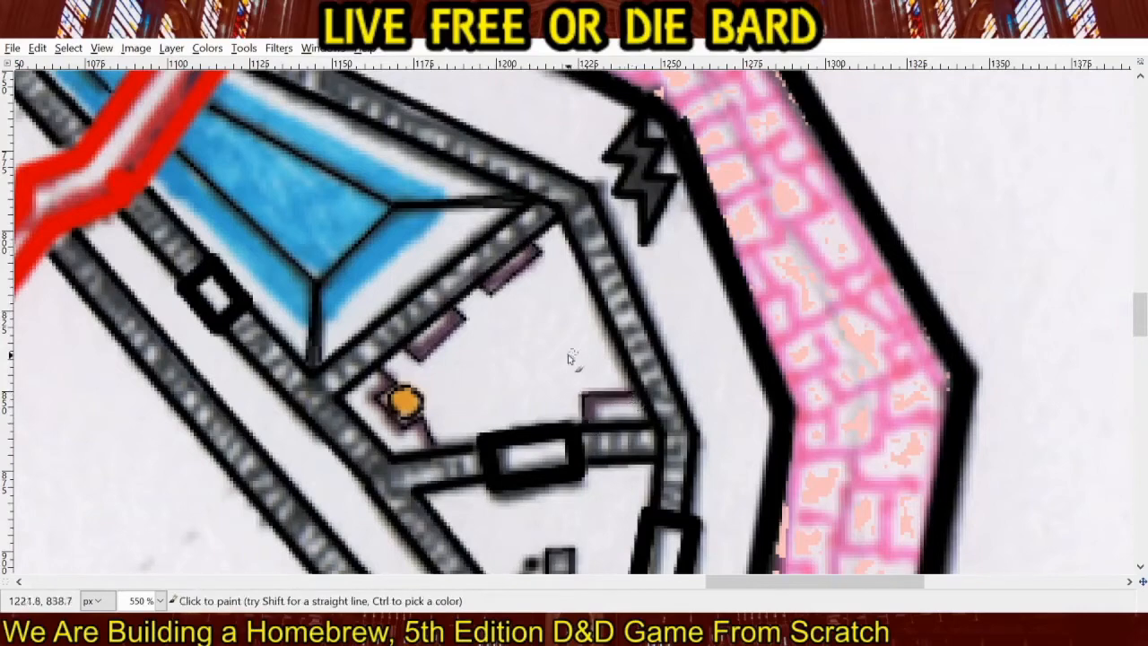
# Trace the dark marks of the pink rubble pile in the corridor east of the southern room in black.
pyautogui.moveTo(642, 480); pyautogui.dragTo(542, 174)
pyautogui.moveTo(574, 503); pyautogui.dragTo(564, 153)
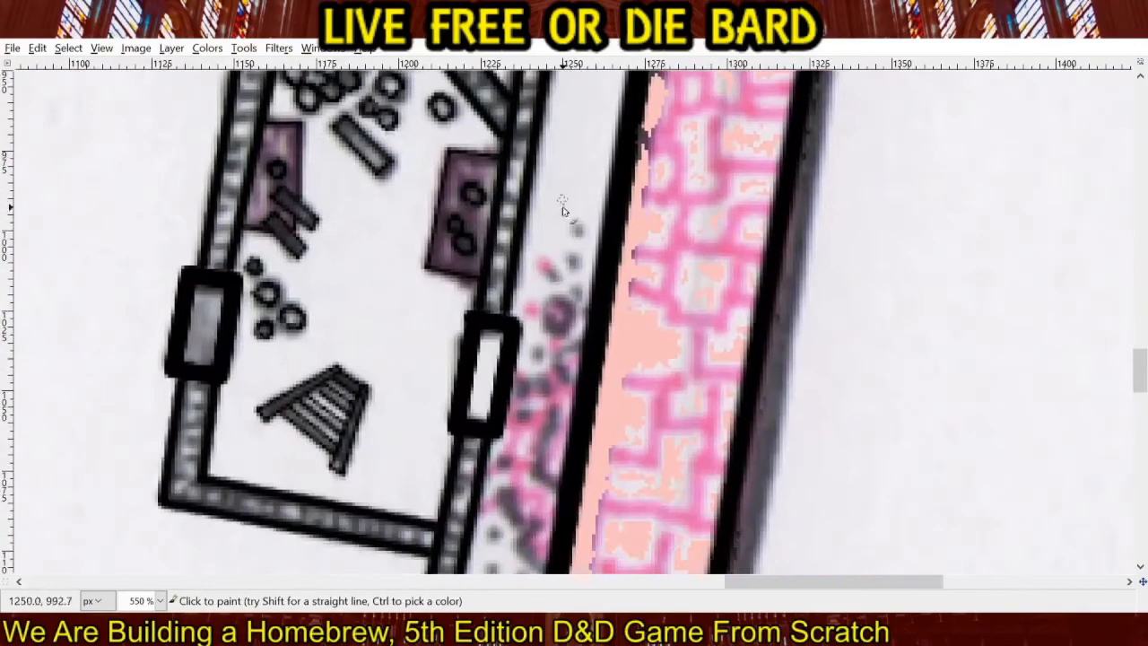
pyautogui.moveTo(573, 305); pyautogui.dragTo(571, 148)
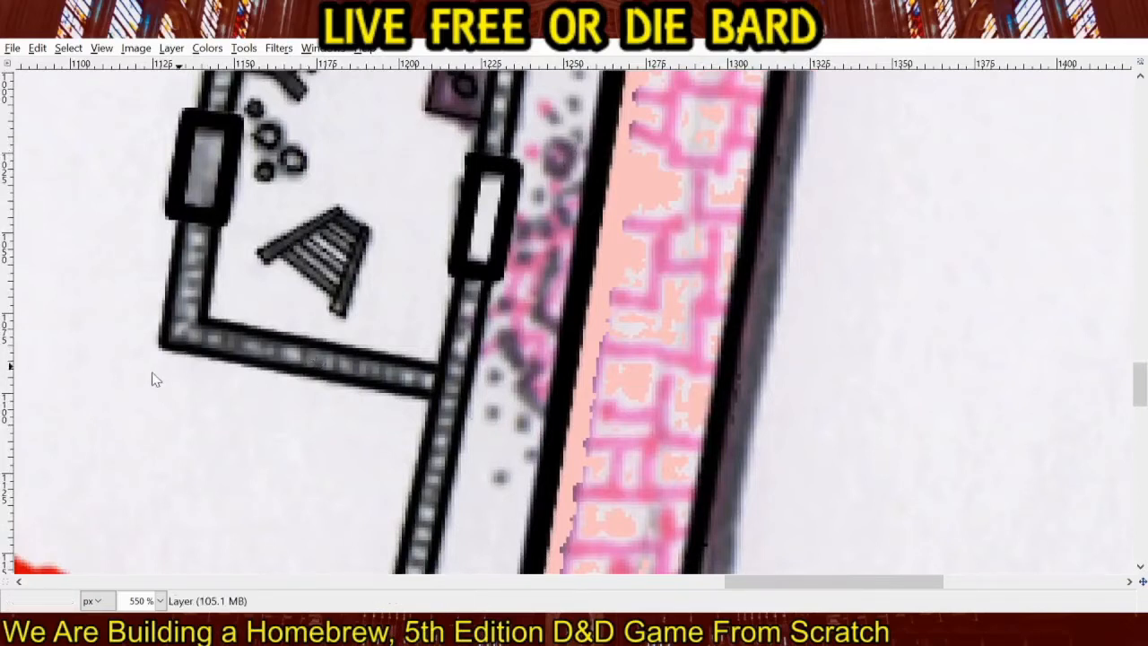
pyautogui.moveTo(523, 395)
pyautogui.mouseDown()
pyautogui.moveTo(539, 368)
pyautogui.moveTo(494, 330)
pyautogui.moveTo(515, 316)
pyautogui.mouseUp()
pyautogui.moveTo(553, 253)
pyautogui.mouseDown()
pyautogui.moveTo(538, 284)
pyautogui.moveTo(540, 320)
pyautogui.moveTo(555, 332)
pyautogui.mouseUp()
pyautogui.moveTo(571, 222)
pyautogui.mouseDown()
pyautogui.moveTo(562, 208)
pyautogui.moveTo(575, 188)
pyautogui.moveTo(529, 339)
pyautogui.moveTo(538, 348)
pyautogui.moveTo(512, 330)
pyautogui.moveTo(522, 314)
pyautogui.mouseUp()
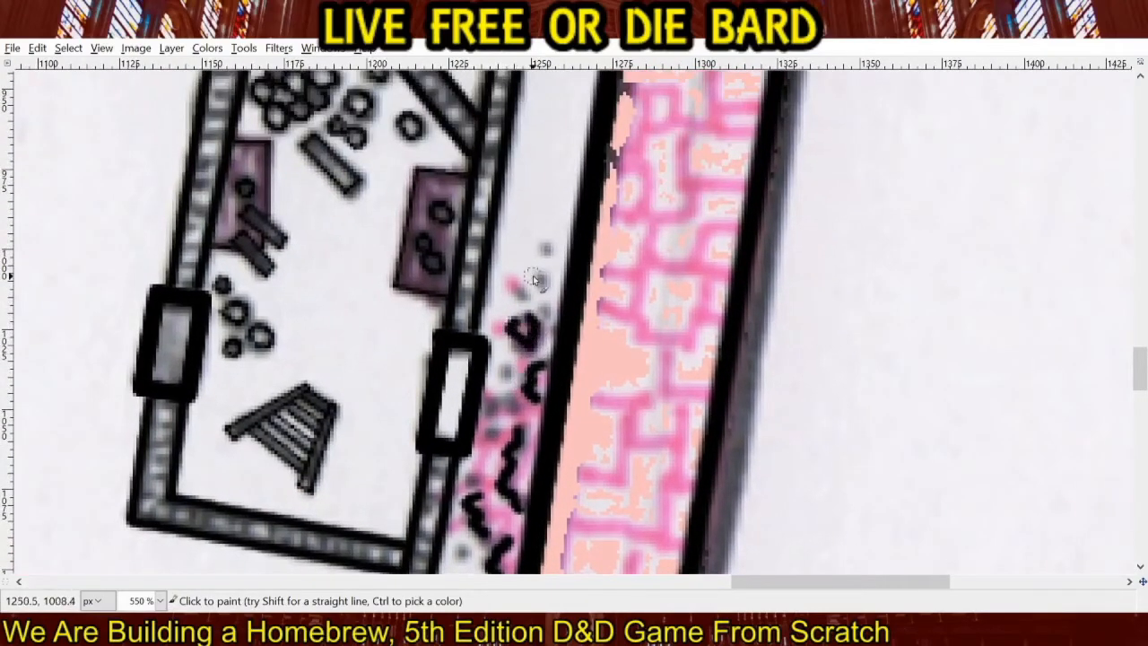
# Paint the rubble pile in the eastern corridor pink, adding loose pink spots at its northern and southern ends.
pyautogui.click(32, 169)
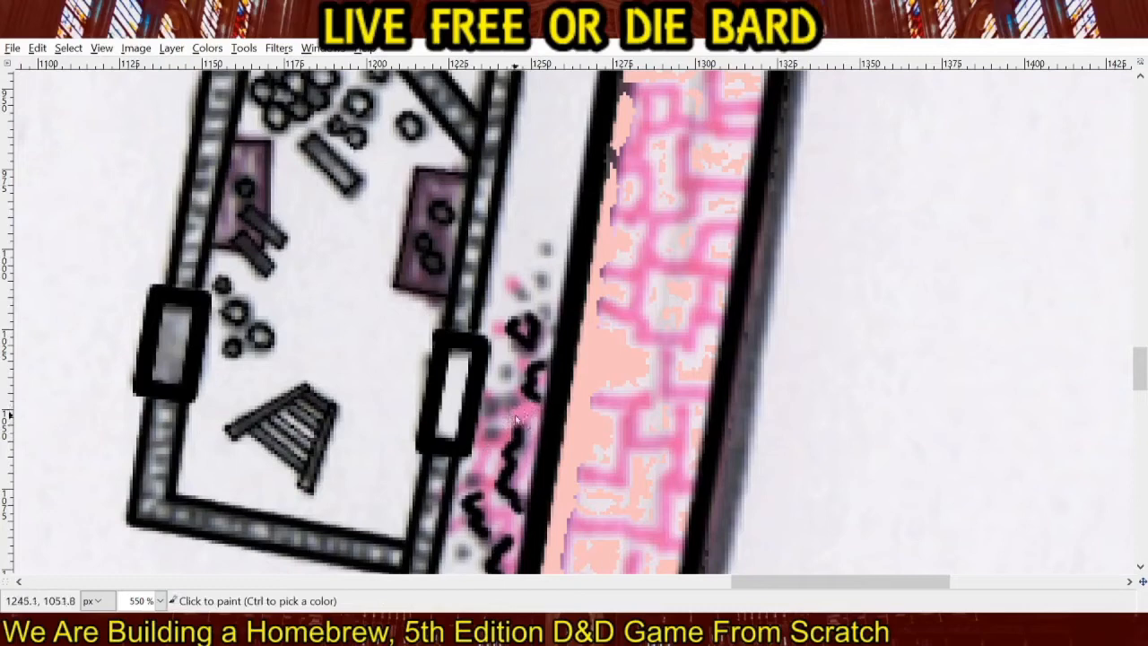
pyautogui.moveTo(515, 419)
pyautogui.mouseDown()
pyautogui.moveTo(483, 469)
pyautogui.moveTo(525, 493)
pyautogui.moveTo(540, 420)
pyautogui.moveTo(544, 463)
pyautogui.moveTo(537, 477)
pyautogui.moveTo(562, 302)
pyautogui.moveTo(529, 364)
pyautogui.moveTo(500, 332)
pyautogui.moveTo(524, 333)
pyautogui.moveTo(540, 300)
pyautogui.mouseUp()
pyautogui.moveTo(505, 374); pyautogui.dragTo(499, 395)
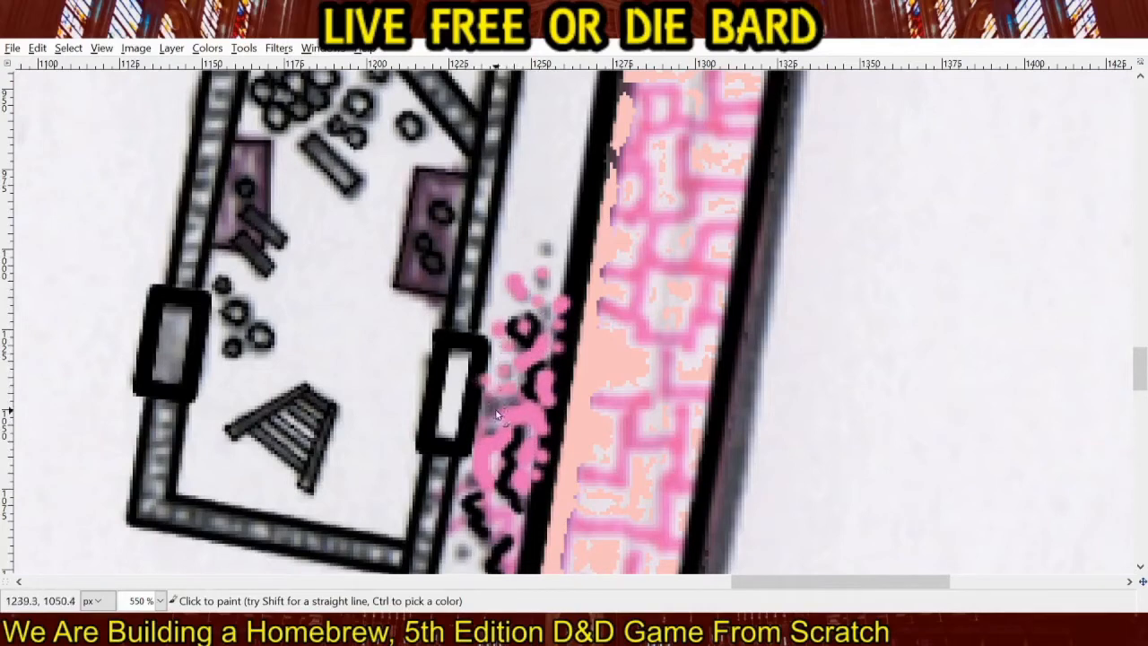
pyautogui.press('ctrl')
pyautogui.moveTo(504, 472); pyautogui.dragTo(543, 435)
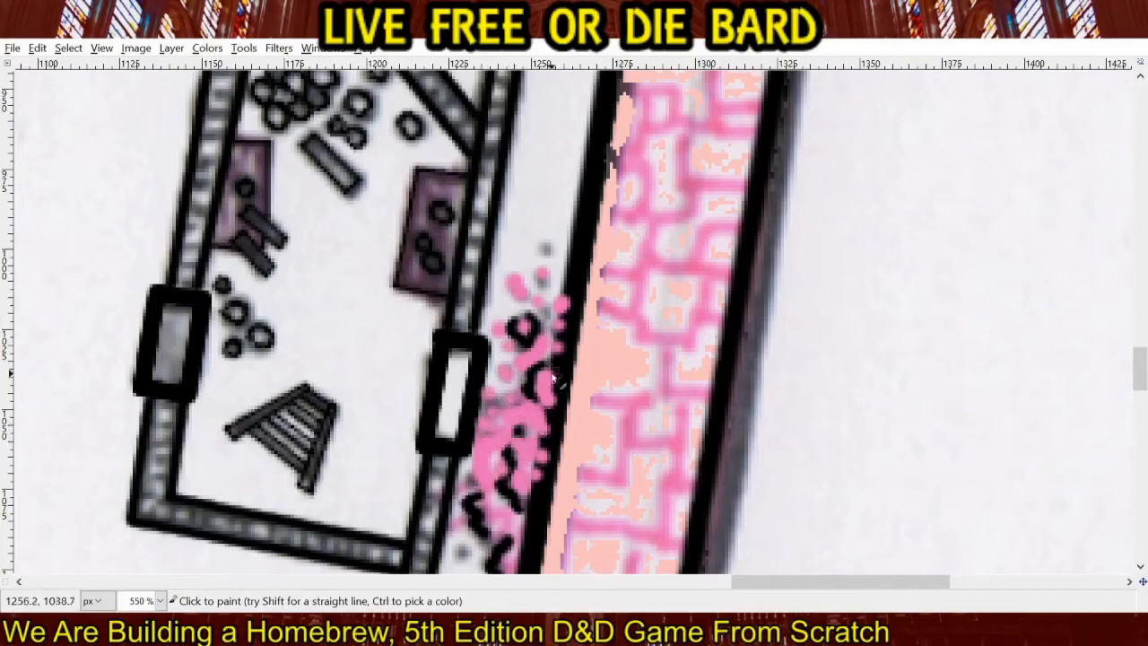
pyautogui.scroll(-5, 552, 380)
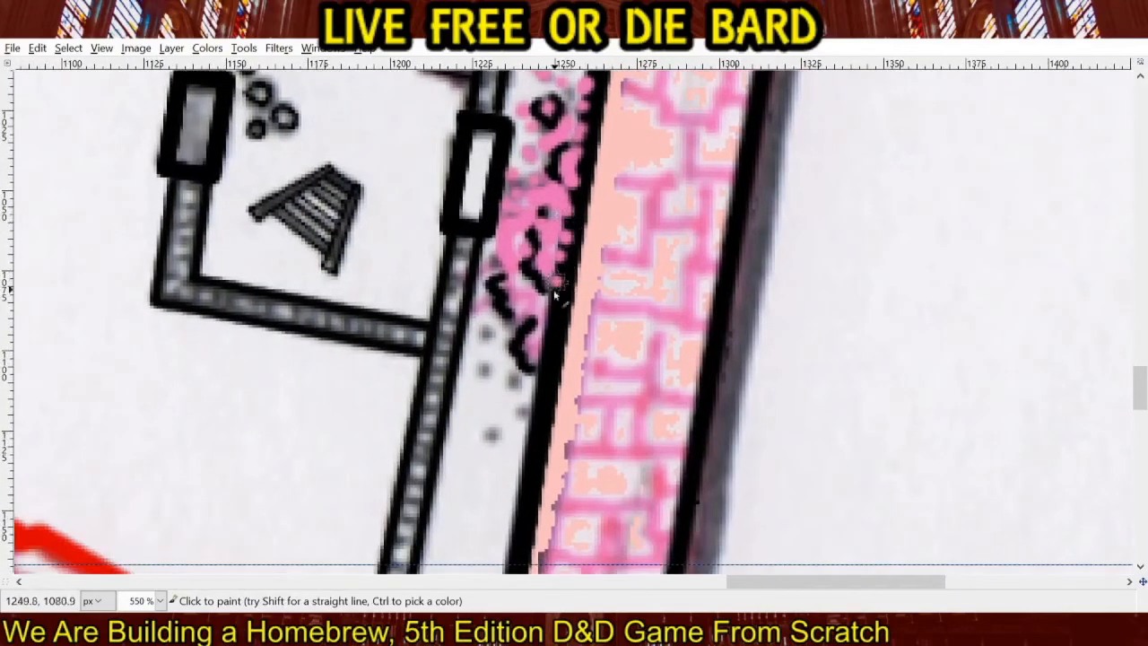
pyautogui.moveTo(555, 294)
pyautogui.mouseDown()
pyautogui.moveTo(534, 338)
pyautogui.moveTo(535, 306)
pyautogui.moveTo(515, 300)
pyautogui.moveTo(535, 355)
pyautogui.moveTo(505, 301)
pyautogui.moveTo(490, 355)
pyautogui.moveTo(503, 404)
pyautogui.moveTo(535, 395)
pyautogui.moveTo(542, 376)
pyautogui.moveTo(557, 330)
pyautogui.moveTo(558, 249)
pyautogui.mouseUp()
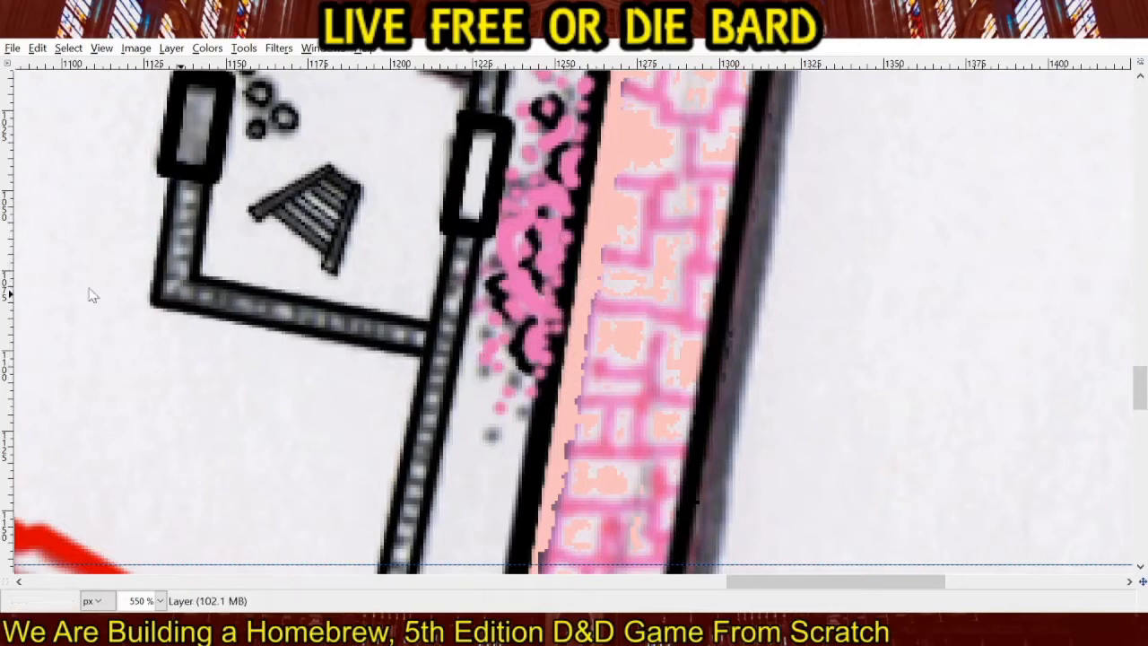
# Add black dots and short curved strokes over the pink rubble pile and around its northern and southern ends.
pyautogui.moveTo(520, 310)
pyautogui.mouseDown()
pyautogui.moveTo(510, 354)
pyautogui.moveTo(482, 371)
pyautogui.moveTo(486, 335)
pyautogui.moveTo(524, 419)
pyautogui.moveTo(500, 418)
pyautogui.moveTo(491, 437)
pyautogui.moveTo(481, 389)
pyautogui.moveTo(499, 382)
pyautogui.moveTo(490, 260)
pyautogui.moveTo(520, 235)
pyautogui.moveTo(510, 254)
pyautogui.moveTo(507, 208)
pyautogui.moveTo(535, 186)
pyautogui.moveTo(548, 192)
pyautogui.moveTo(554, 235)
pyautogui.moveTo(543, 298)
pyautogui.moveTo(498, 257)
pyautogui.moveTo(515, 267)
pyautogui.moveTo(542, 235)
pyautogui.moveTo(504, 436)
pyautogui.mouseUp()
pyautogui.click(547, 188)
pyautogui.click(553, 233)
pyautogui.click(553, 257)
pyautogui.click(546, 305)
pyautogui.moveTo(482, 392)
pyautogui.mouseDown()
pyautogui.moveTo(518, 348)
pyautogui.moveTo(539, 358)
pyautogui.moveTo(527, 370)
pyautogui.moveTo(516, 320)
pyautogui.moveTo(544, 303)
pyautogui.moveTo(537, 322)
pyautogui.moveTo(529, 271)
pyautogui.moveTo(496, 284)
pyautogui.mouseUp()
pyautogui.moveTo(480, 322); pyautogui.dragTo(520, 320)
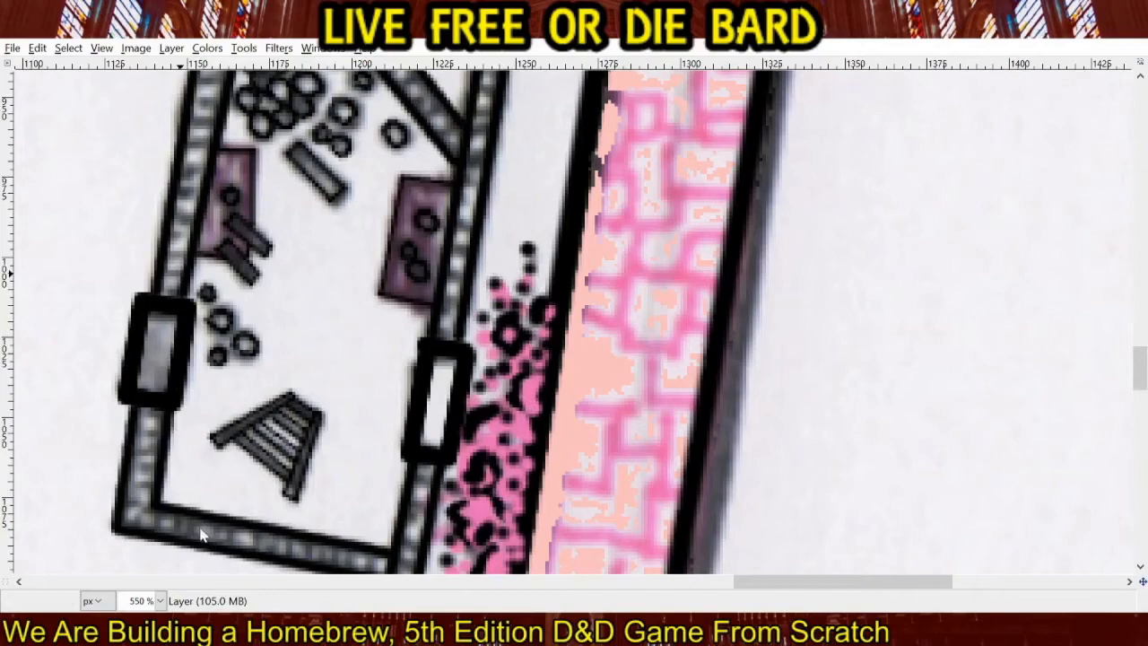
pyautogui.moveTo(493, 482); pyautogui.dragTo(580, 68)
pyautogui.moveTo(425, 523)
pyautogui.mouseDown()
pyautogui.moveTo(420, 446)
pyautogui.moveTo(433, 464)
pyautogui.mouseUp()
pyautogui.moveTo(514, 275); pyautogui.dragTo(498, 439)
# Fill the southern room's lower walls and its western door with dark grey.
pyautogui.click(458, 257)
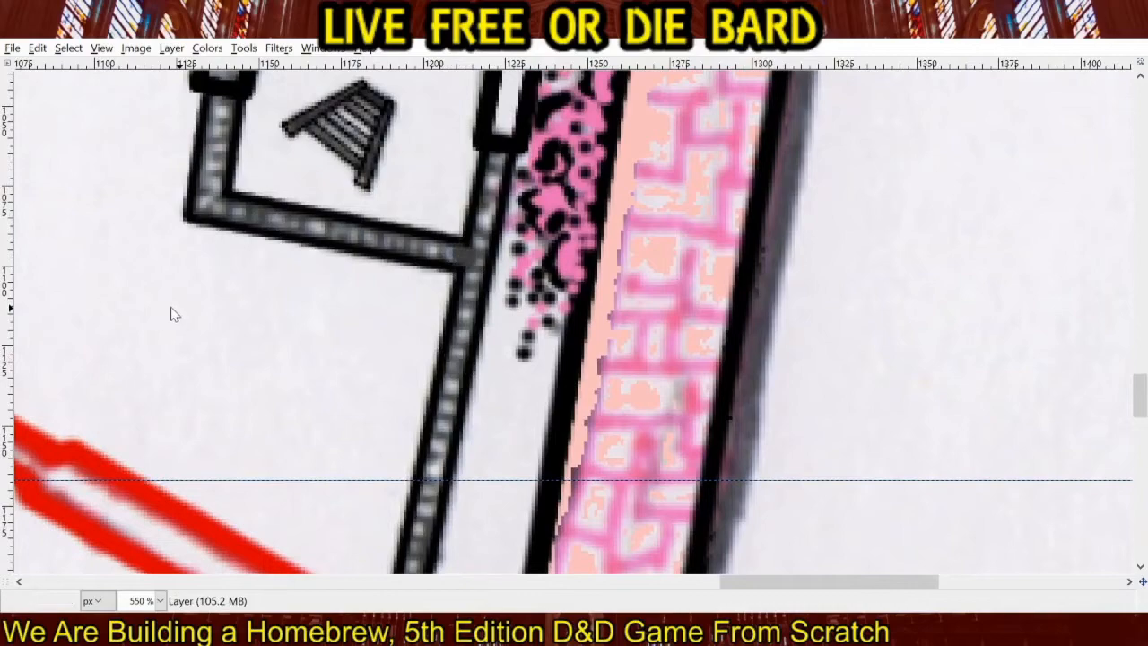
pyautogui.click(451, 387)
pyautogui.scroll(-3, 487, 423)
pyautogui.scroll(5, 485, 422)
pyautogui.scroll(1, 484, 422)
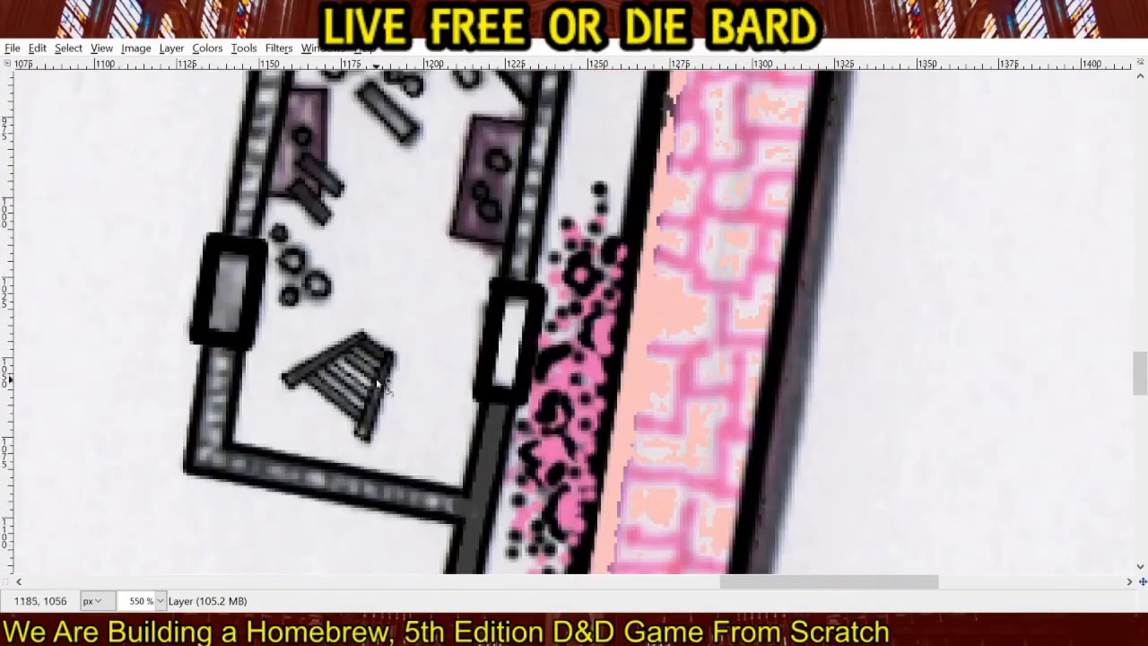
pyautogui.moveTo(338, 372); pyautogui.dragTo(480, 312)
pyautogui.click(346, 381)
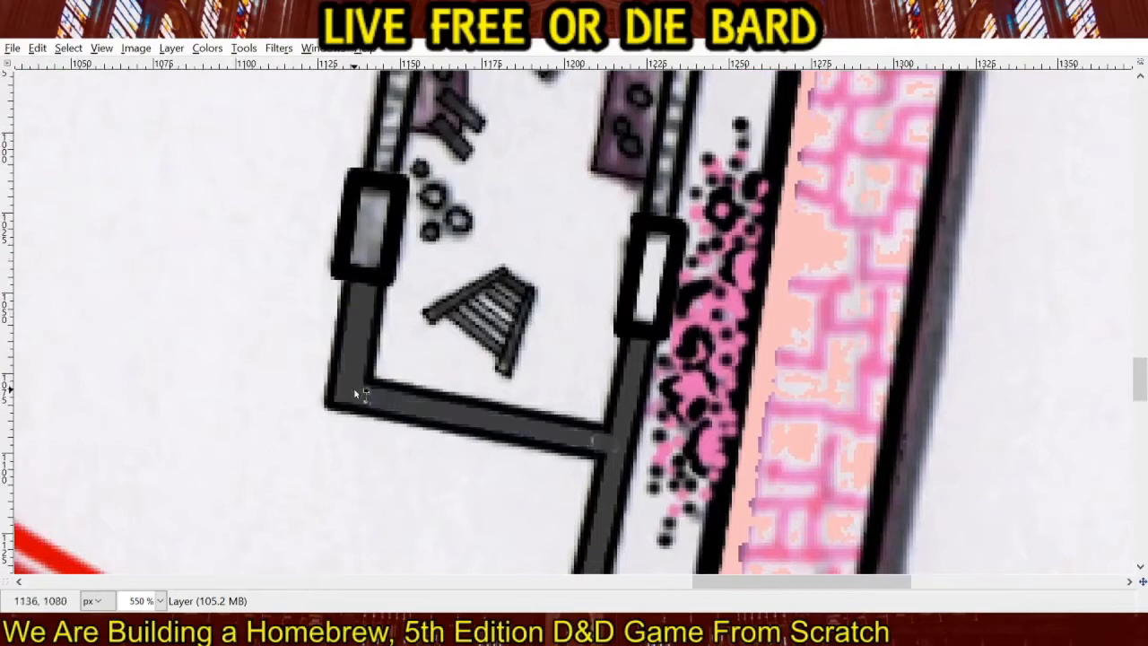
pyautogui.scroll(4, 418, 329)
pyautogui.click(383, 427)
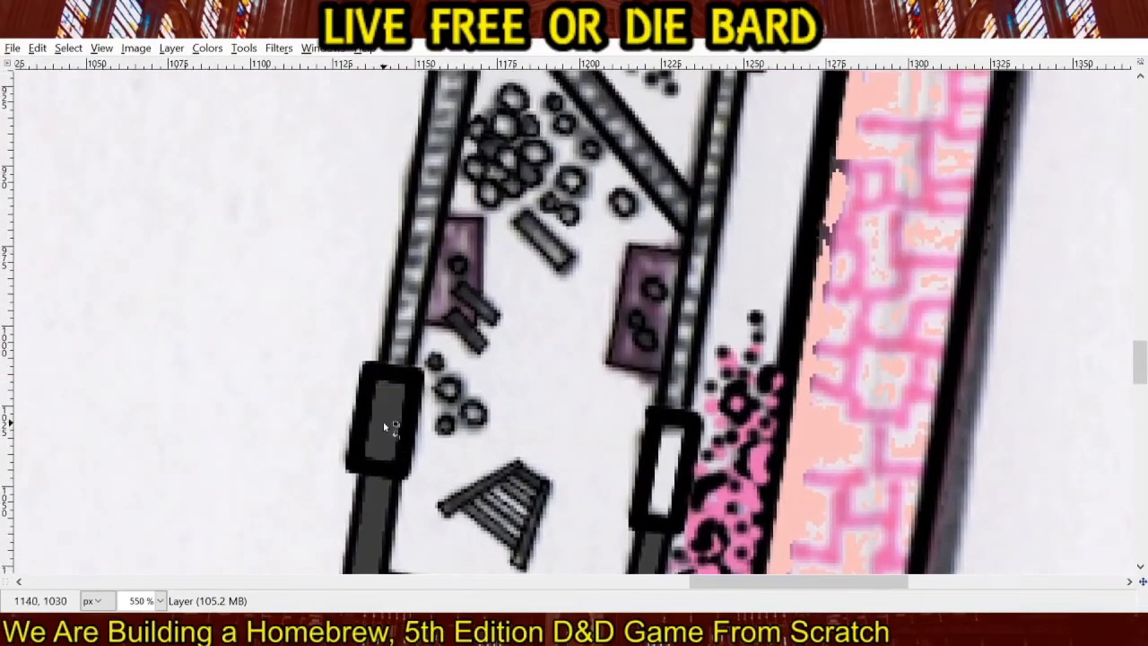
# Fill the eastern wall section between the two eastern doors with dark grey.
pyautogui.moveTo(542, 341); pyautogui.dragTo(392, 414)
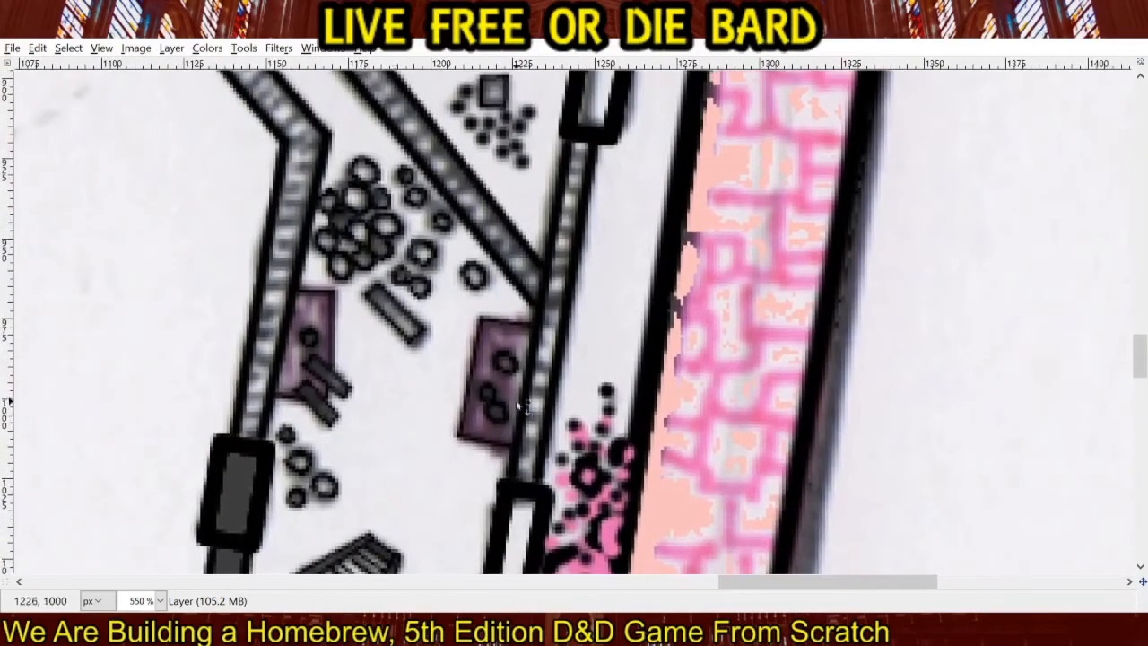
pyautogui.click(541, 383)
pyautogui.hotkey('ctrl', 'z')
pyautogui.click(547, 383)
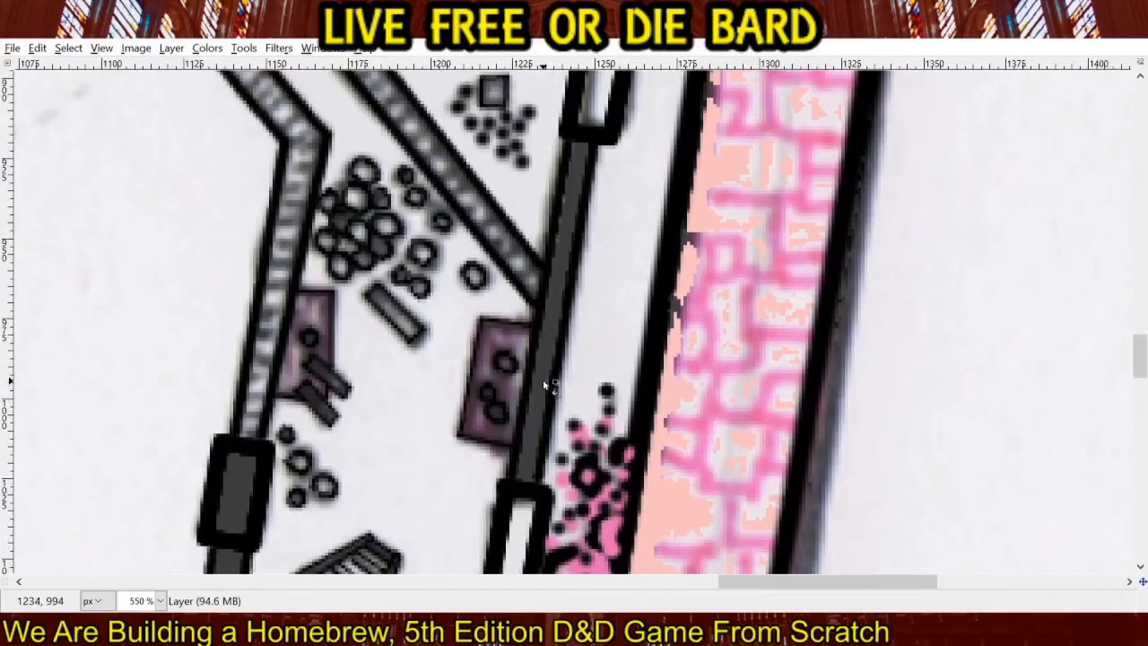
# Fill the walls around the orange-circle room and alongside the pool with dark grey, including the section west of its southern door.
pyautogui.scroll(5, 628, 418)
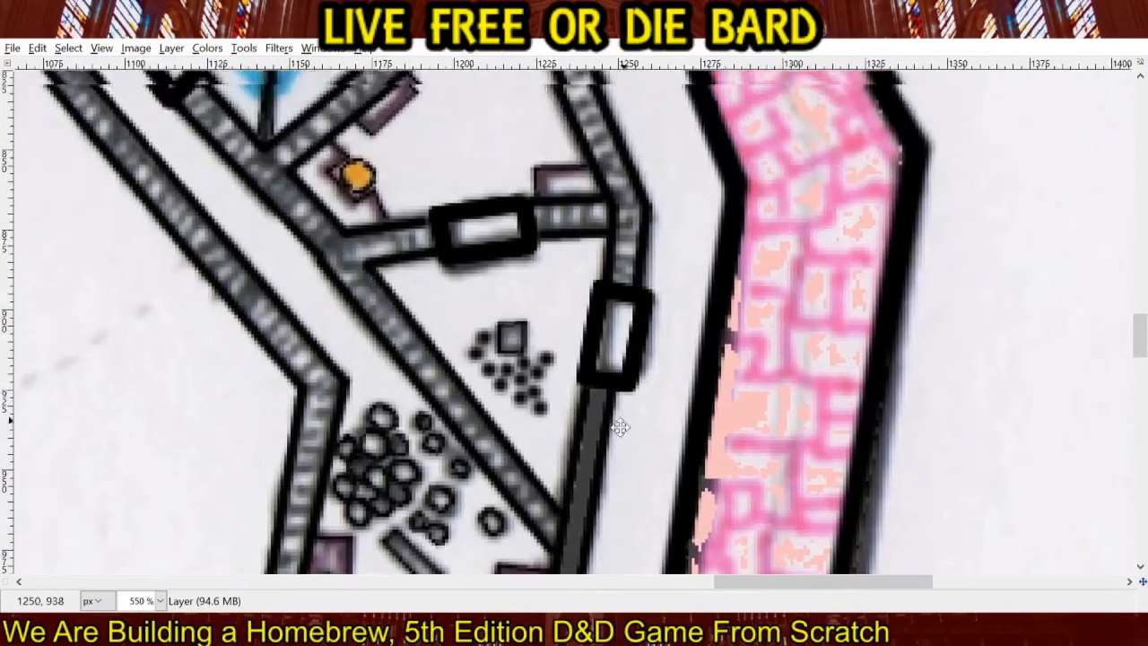
pyautogui.moveTo(620, 427); pyautogui.dragTo(535, 556)
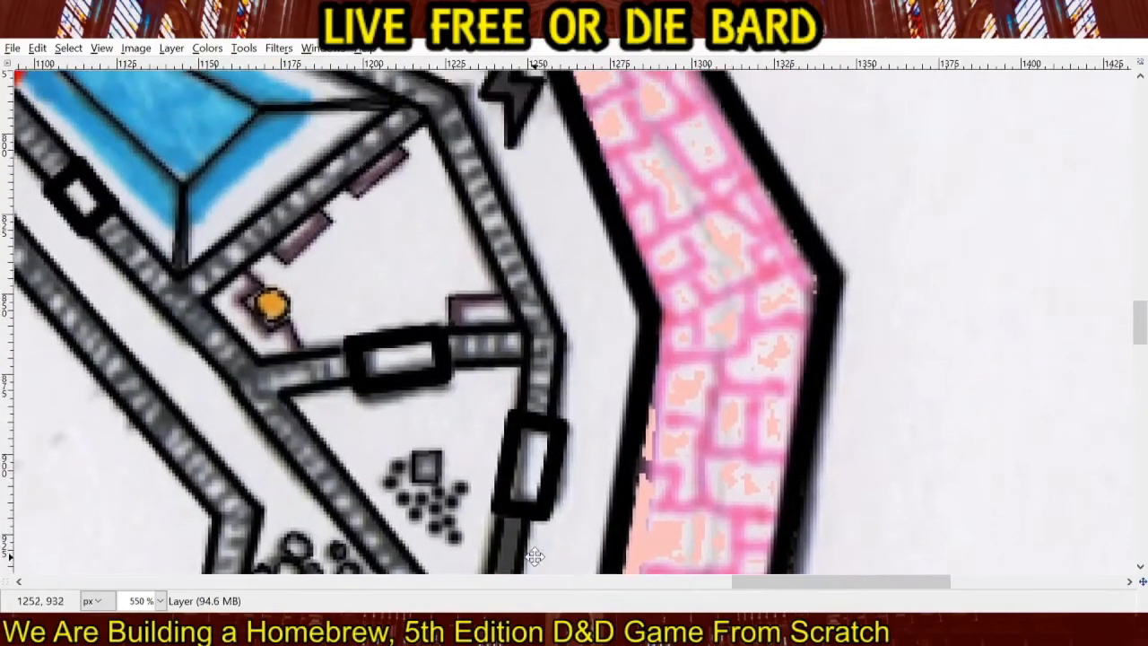
pyautogui.moveTo(586, 344); pyautogui.dragTo(809, 508)
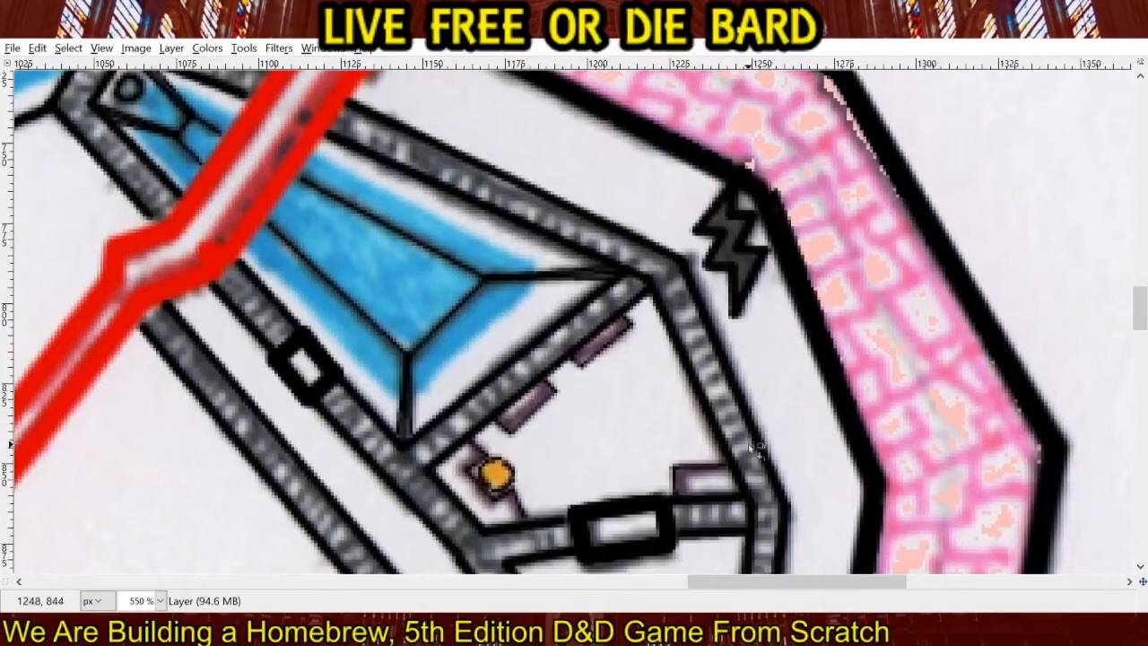
pyautogui.click(566, 223)
pyautogui.moveTo(783, 445); pyautogui.dragTo(744, 283)
pyautogui.click(500, 373)
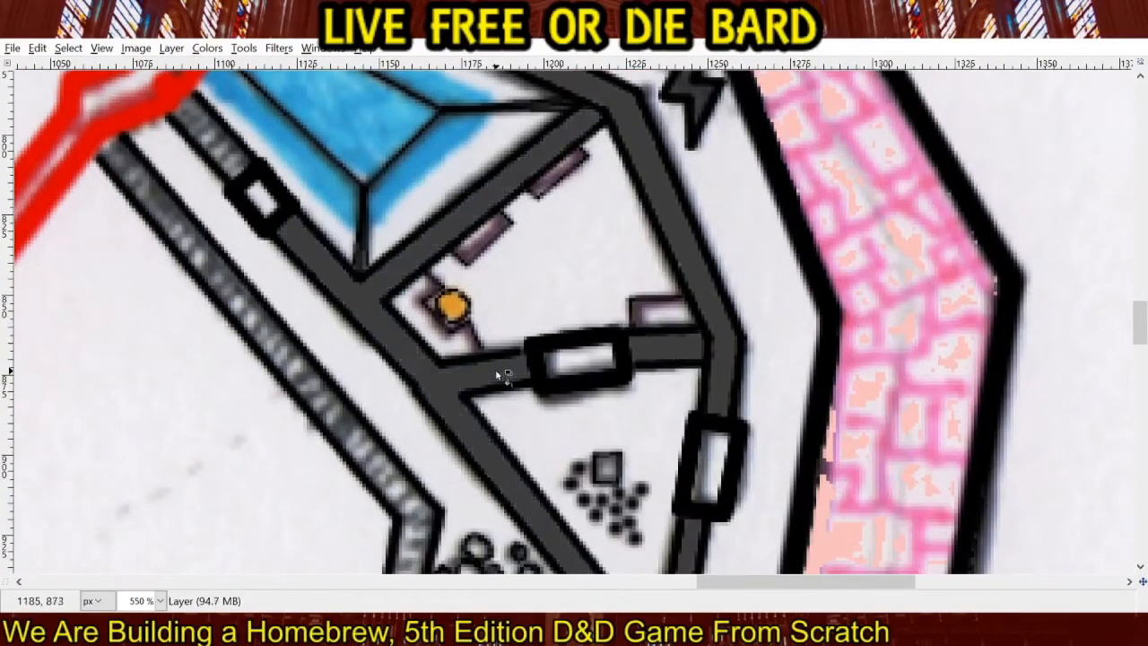
# Fill the long bent wall west of the circle pile with dark grey.
pyautogui.moveTo(616, 489); pyautogui.dragTo(767, 112)
pyautogui.moveTo(615, 361); pyautogui.dragTo(694, 518)
pyautogui.click(632, 373)
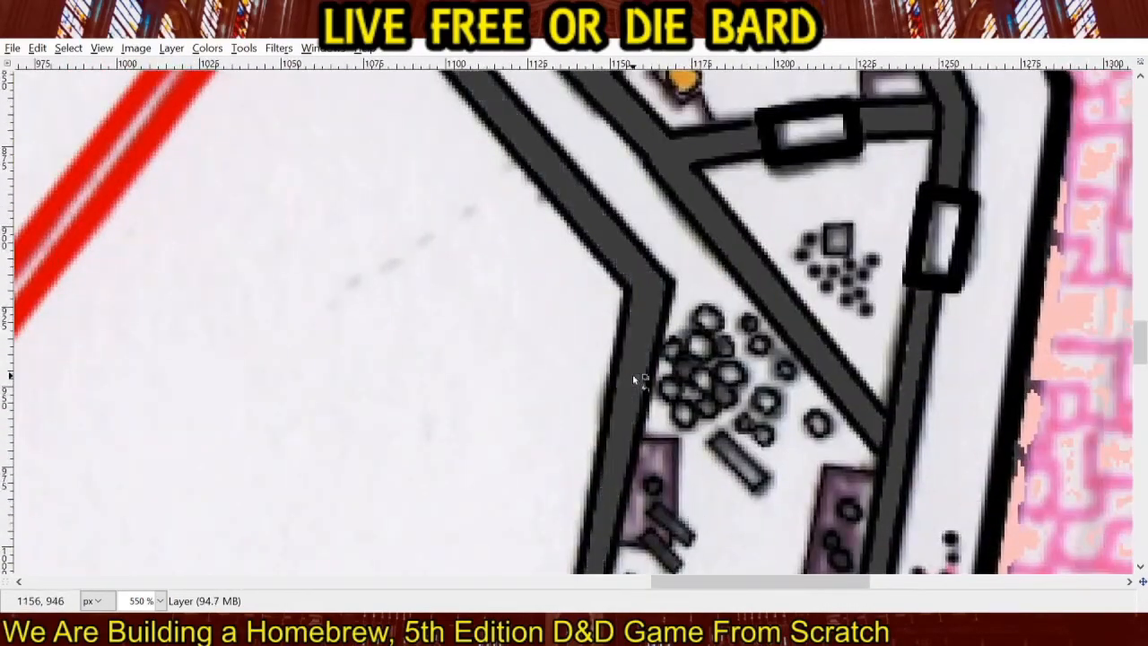
# Fill the wall sections along the southwestern side of the pool, up to its northern tip, with dark grey.
pyautogui.moveTo(622, 151); pyautogui.dragTo(703, 466)
pyautogui.click(539, 227)
pyautogui.moveTo(567, 175); pyautogui.dragTo(697, 490)
pyautogui.click(533, 392)
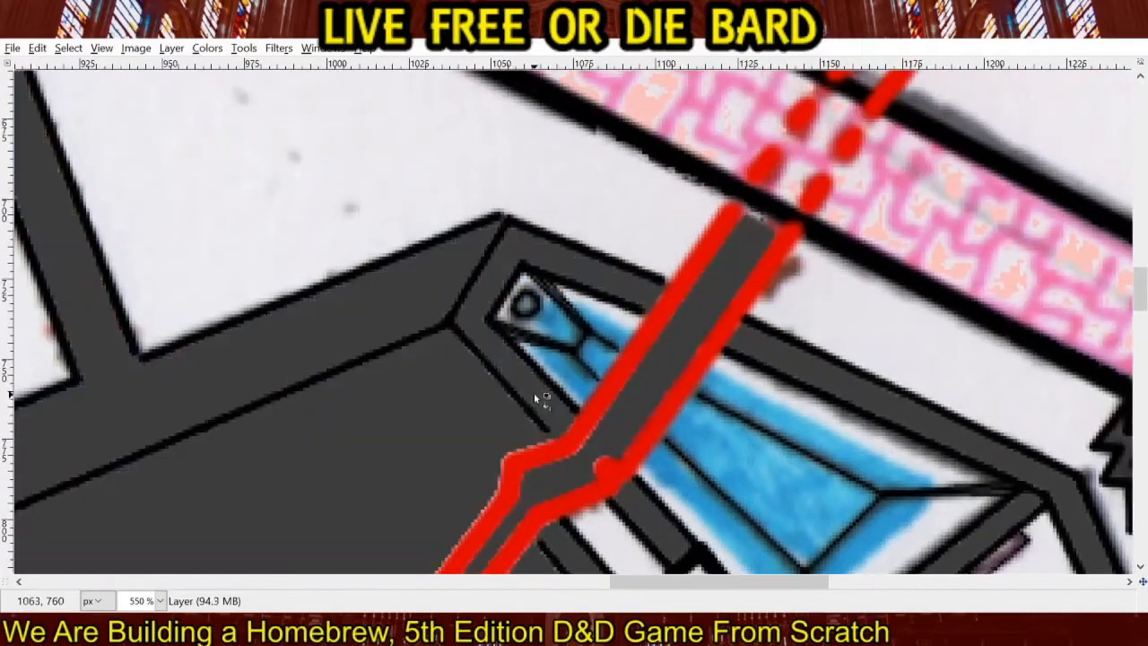
# Undo the overflowing grey fill and fill the walls around the pool's northwestern tip with dark grey.
pyautogui.hotkey('ctrl', 'z')
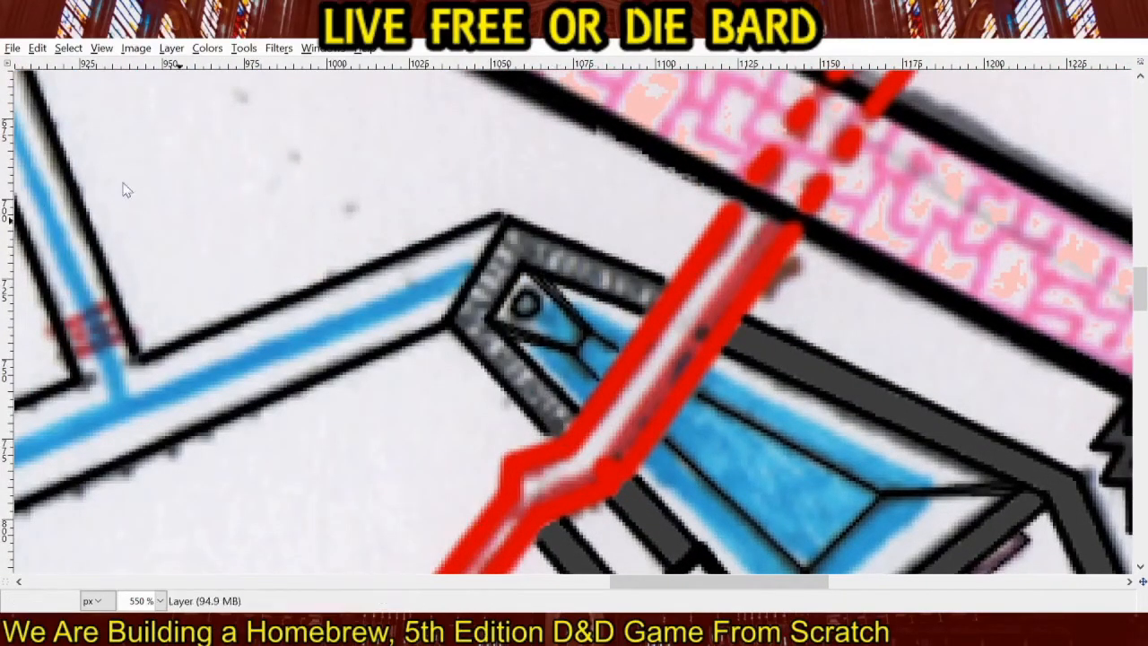
pyautogui.click(518, 377)
# Inspect the dark grey wall fills from the pool through the eastern rooms to the southern wall and back.
pyautogui.moveTo(759, 478); pyautogui.dragTo(408, 143)
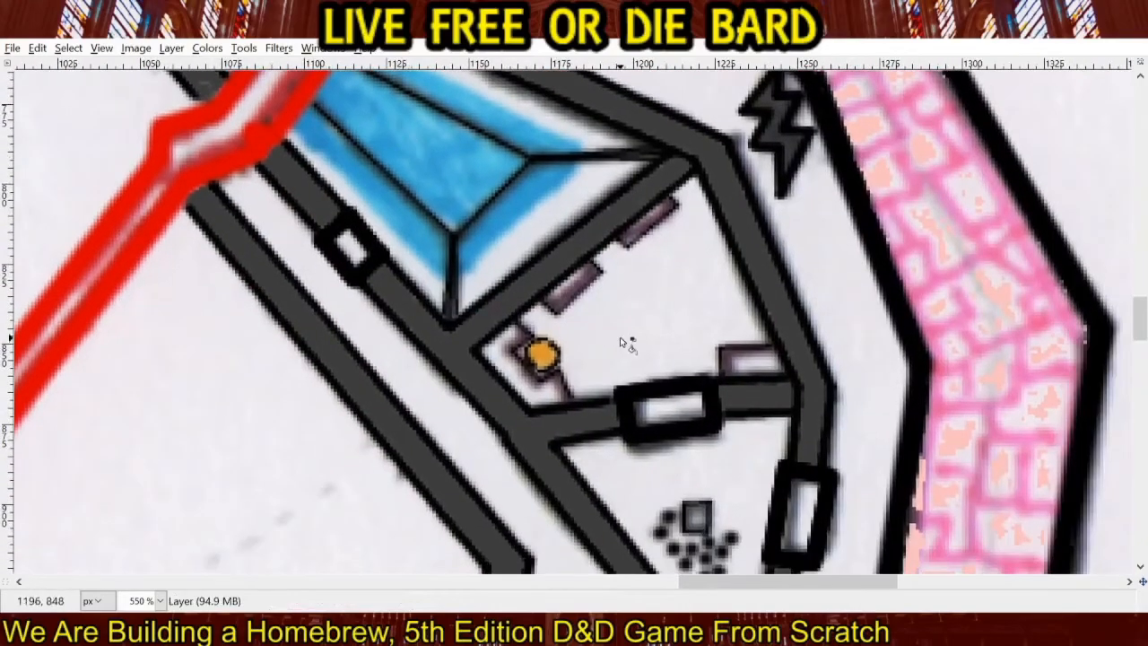
pyautogui.moveTo(623, 334); pyautogui.dragTo(530, 149)
pyautogui.moveTo(613, 275); pyautogui.dragTo(592, 106)
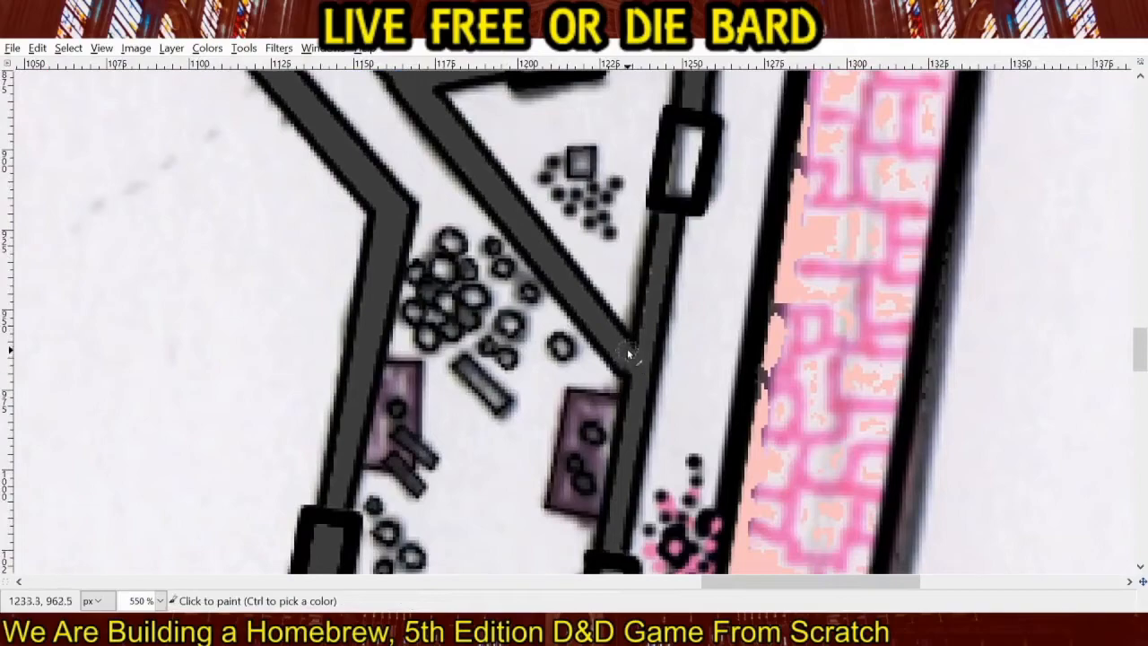
pyautogui.scroll(-10, 605, 354)
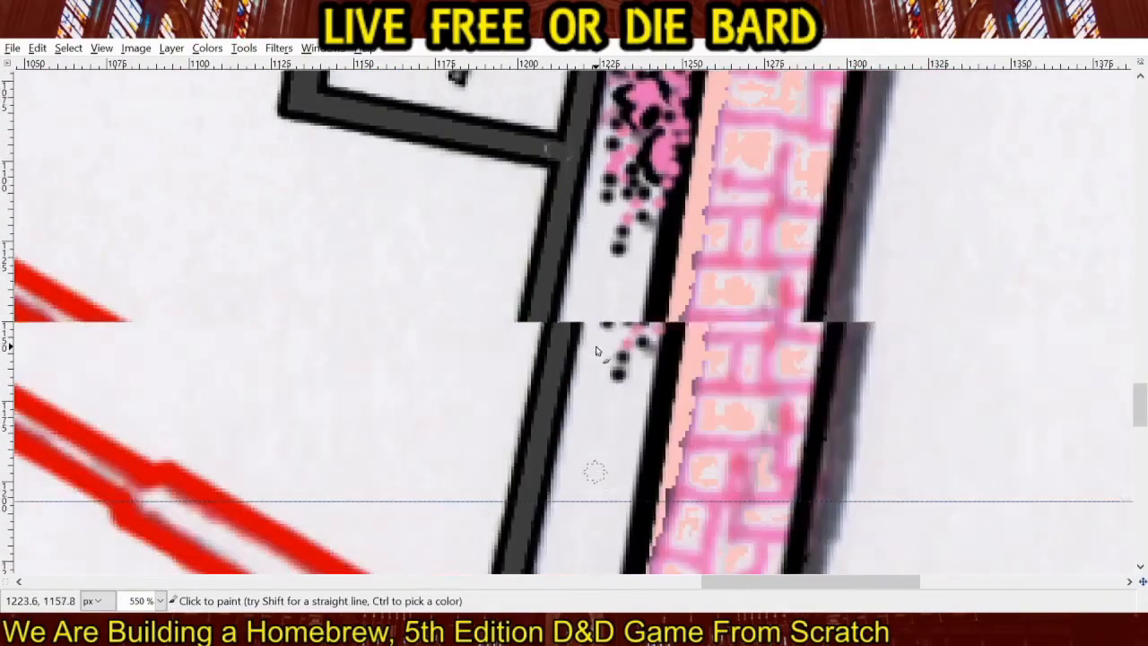
pyautogui.scroll(14, 503, 252)
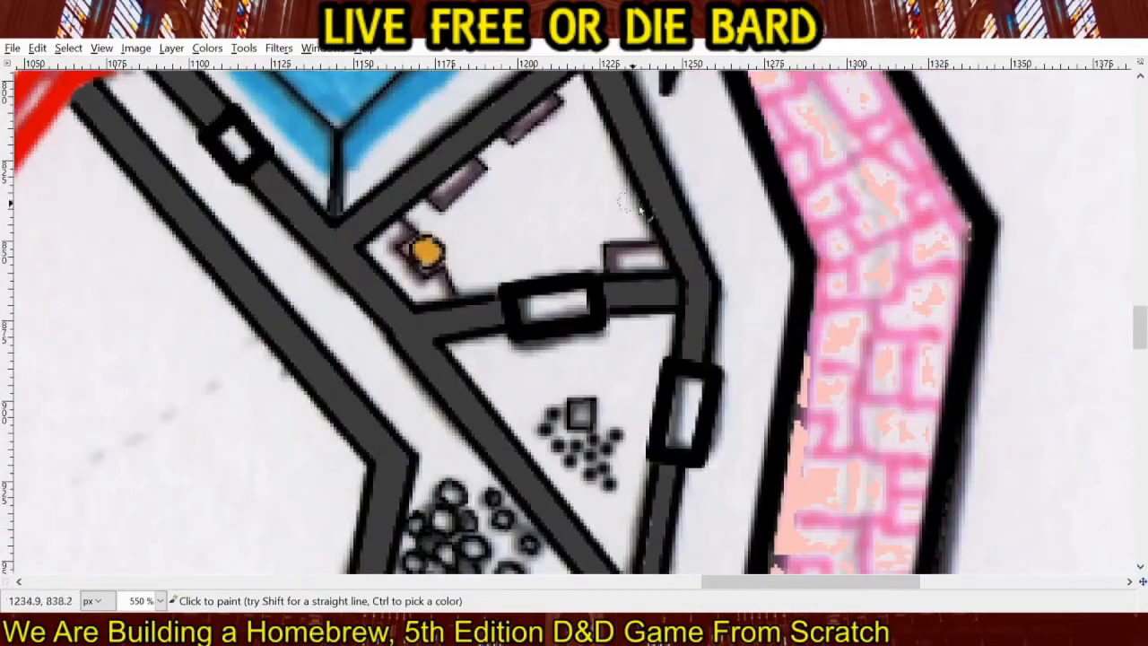
pyautogui.scroll(3, 677, 279)
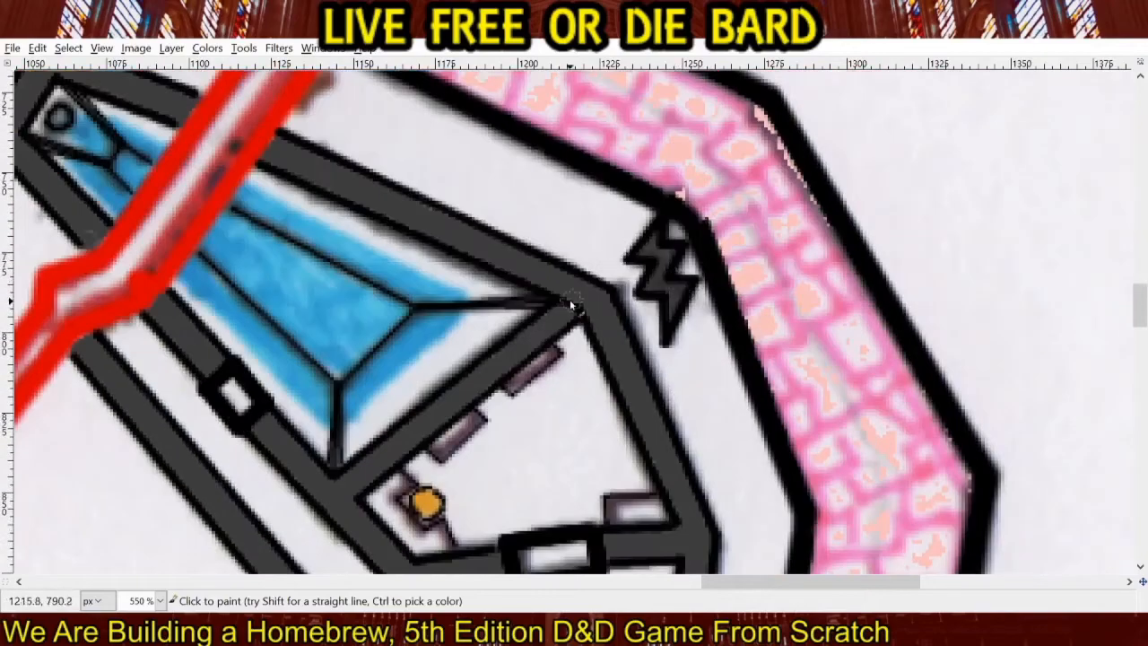
pyautogui.hscroll(-4, 836, 277)
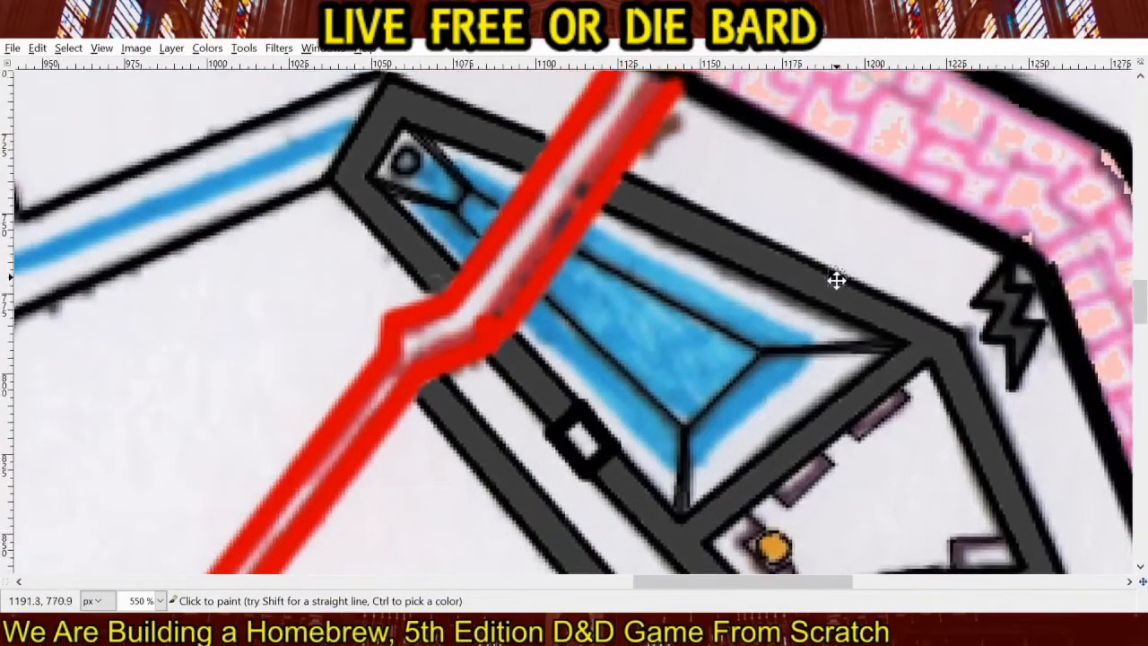
pyautogui.scroll(2, 839, 374)
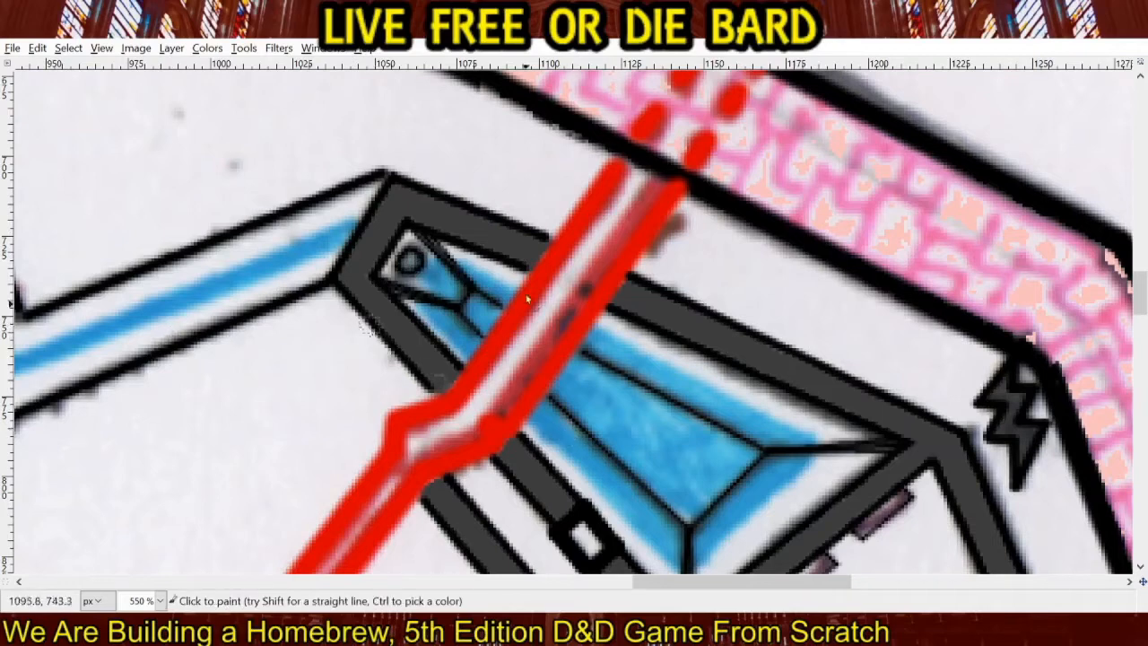
pyautogui.click(994, 185)
pyautogui.moveTo(666, 395); pyautogui.dragTo(672, 404)
pyautogui.hotkey('ctrl', 'z')
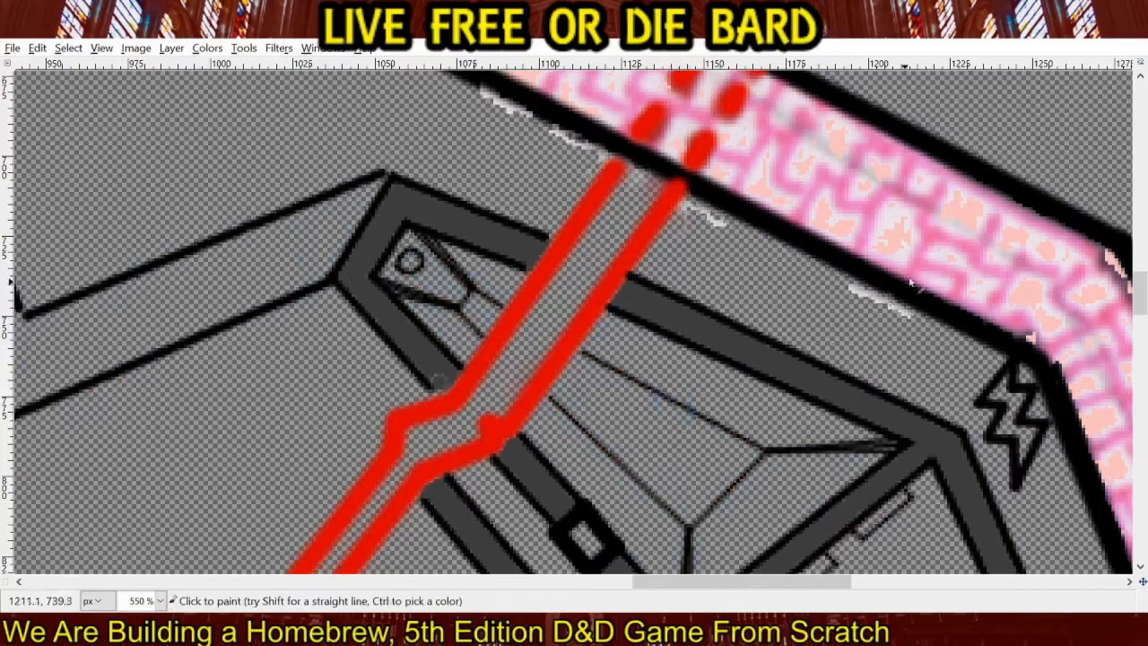
pyautogui.click(996, 184)
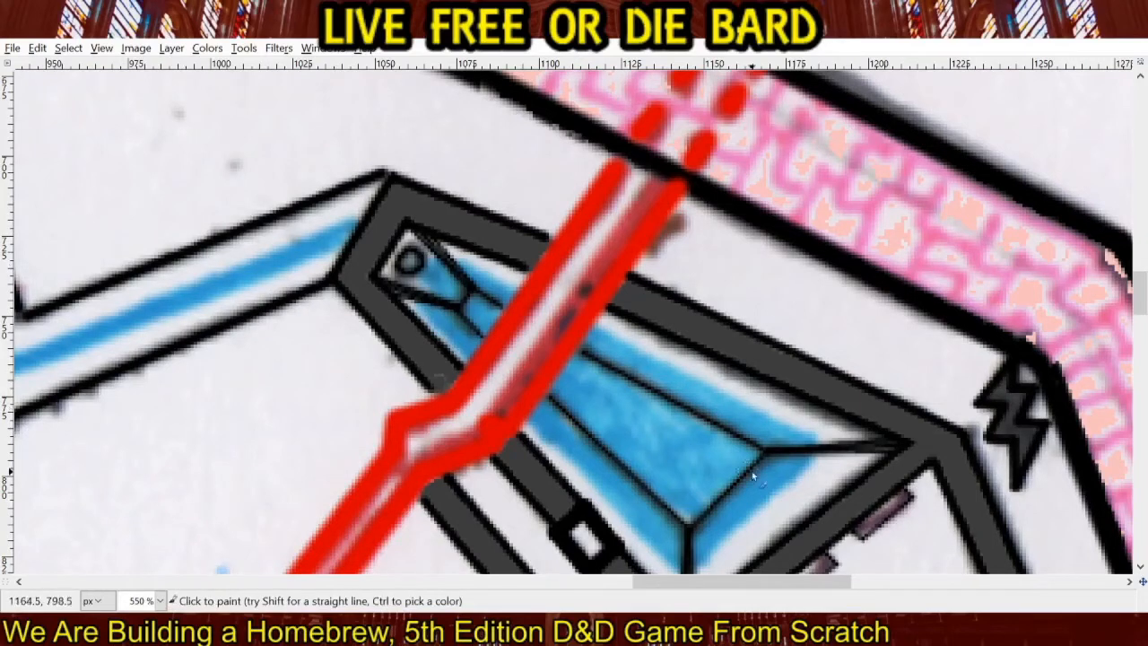
# Paint the outer band and the interior of the pool southeast of the red passage in translucent blue.
pyautogui.moveTo(752, 471); pyautogui.dragTo(681, 359)
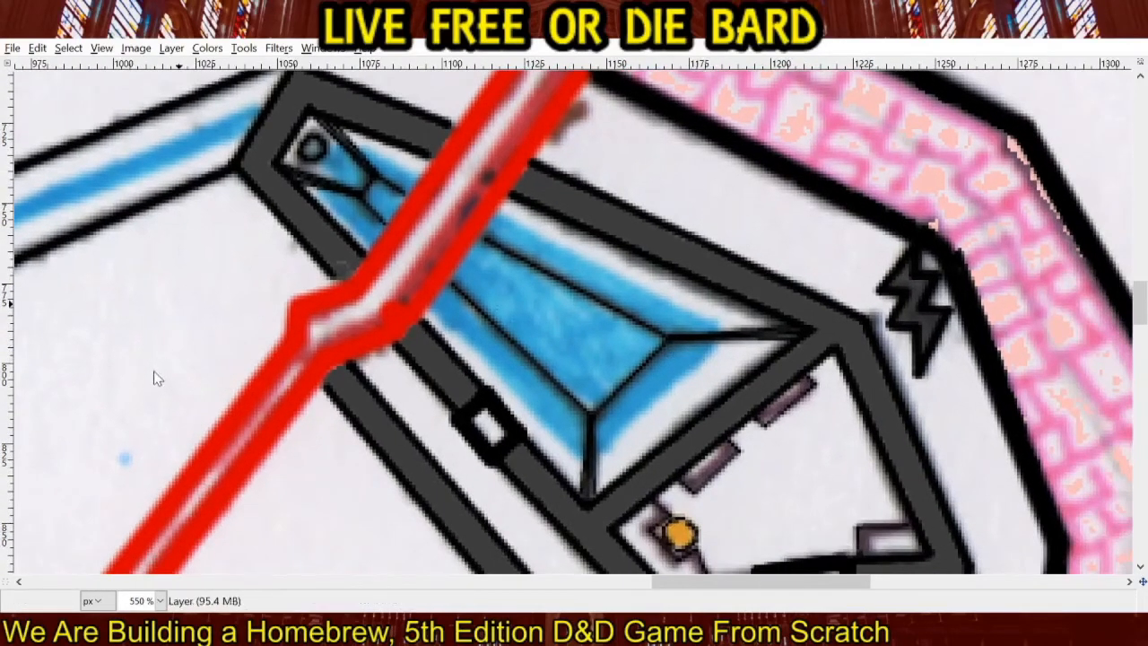
pyautogui.click(711, 338)
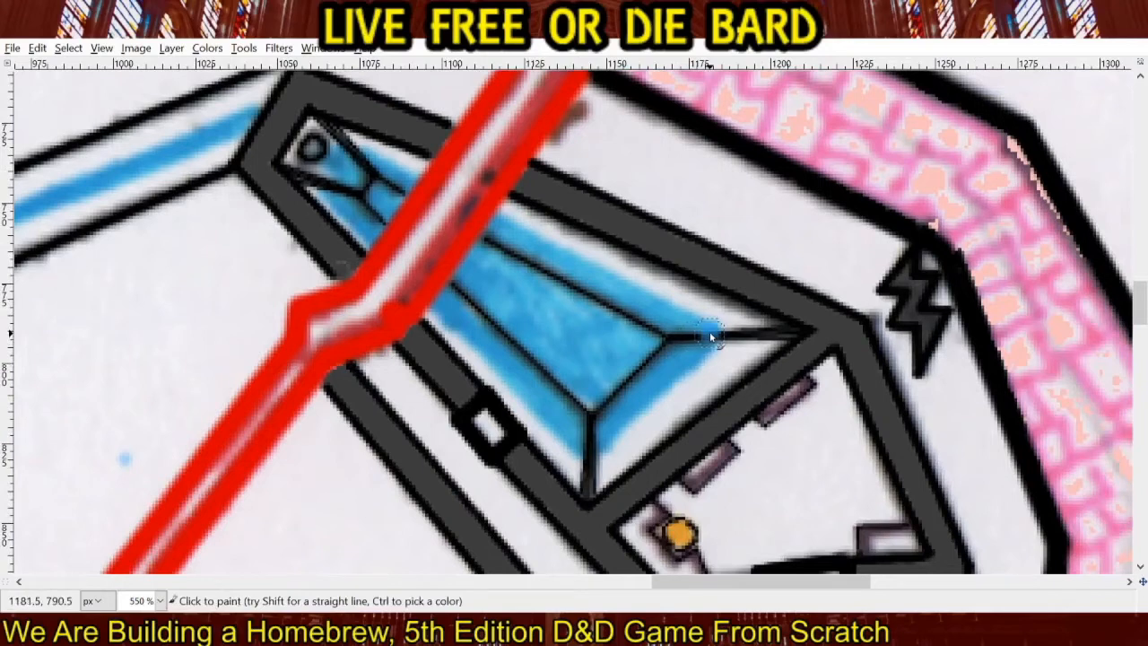
pyautogui.keyDown('shift'); pyautogui.click(588, 454); pyautogui.keyUp('shift')
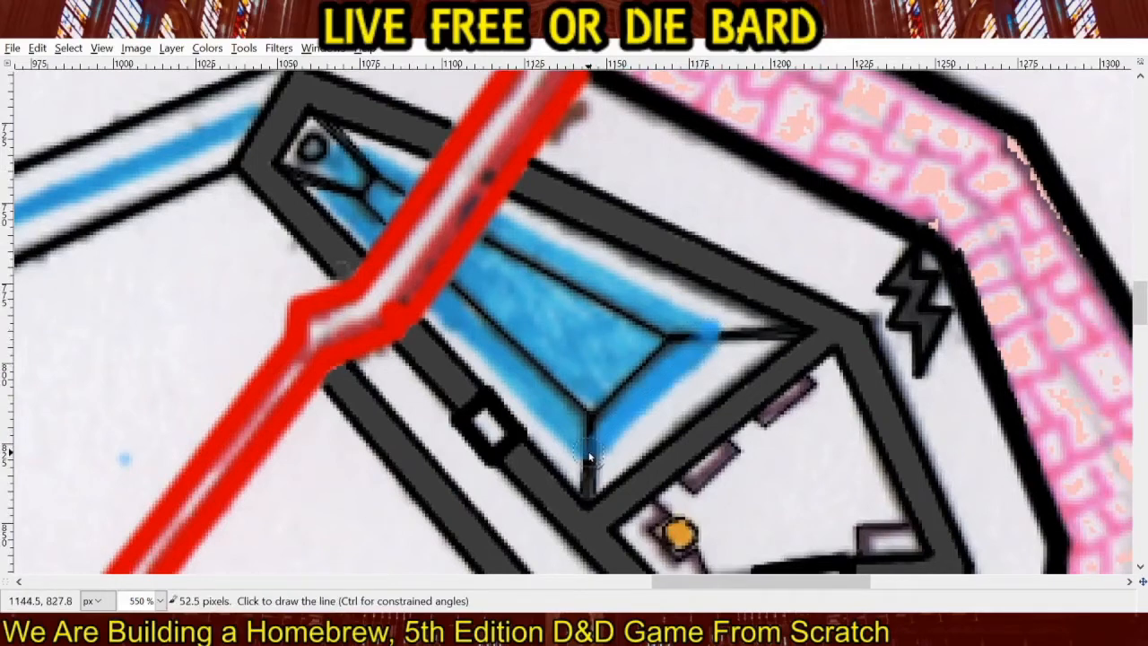
pyautogui.keyDown('shift'); pyautogui.click(445, 309); pyautogui.keyUp('shift')
pyautogui.click(499, 235)
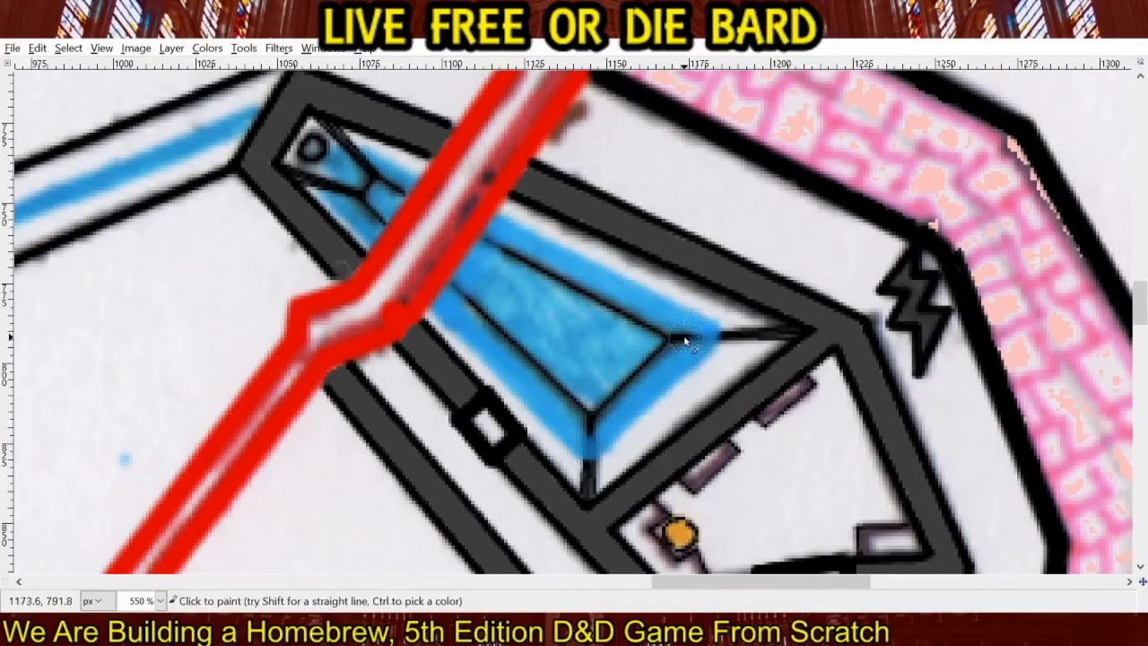
pyautogui.moveTo(626, 400)
pyautogui.mouseDown()
pyautogui.moveTo(594, 431)
pyautogui.moveTo(589, 419)
pyautogui.moveTo(667, 339)
pyautogui.moveTo(592, 421)
pyautogui.moveTo(590, 387)
pyautogui.mouseUp()
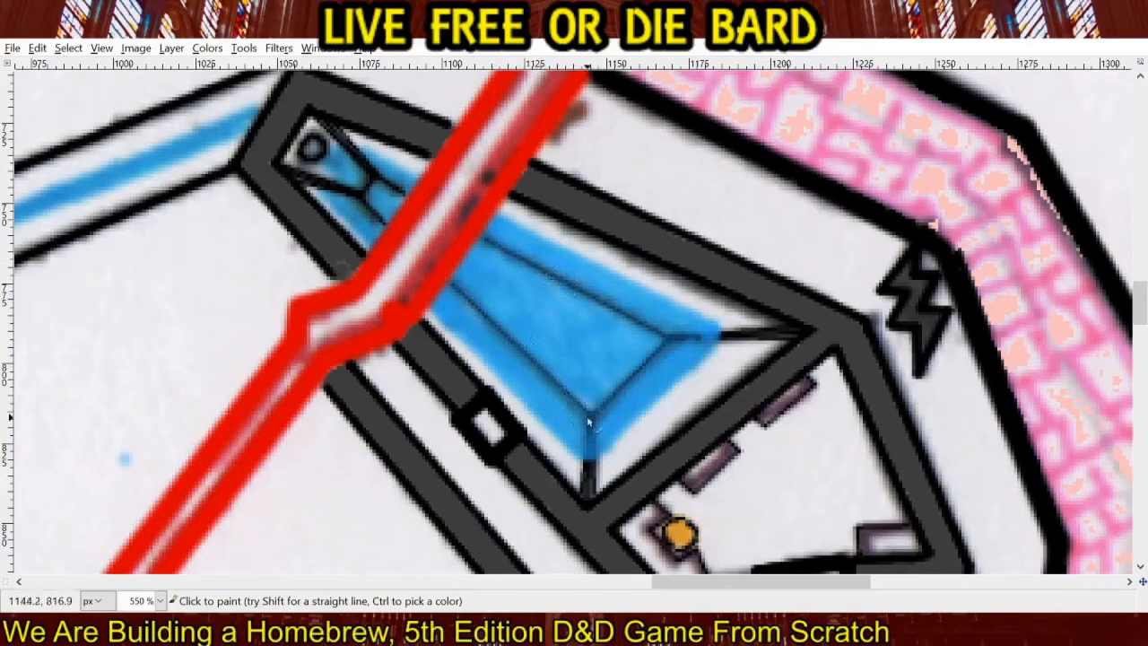
pyautogui.click(995, 180)
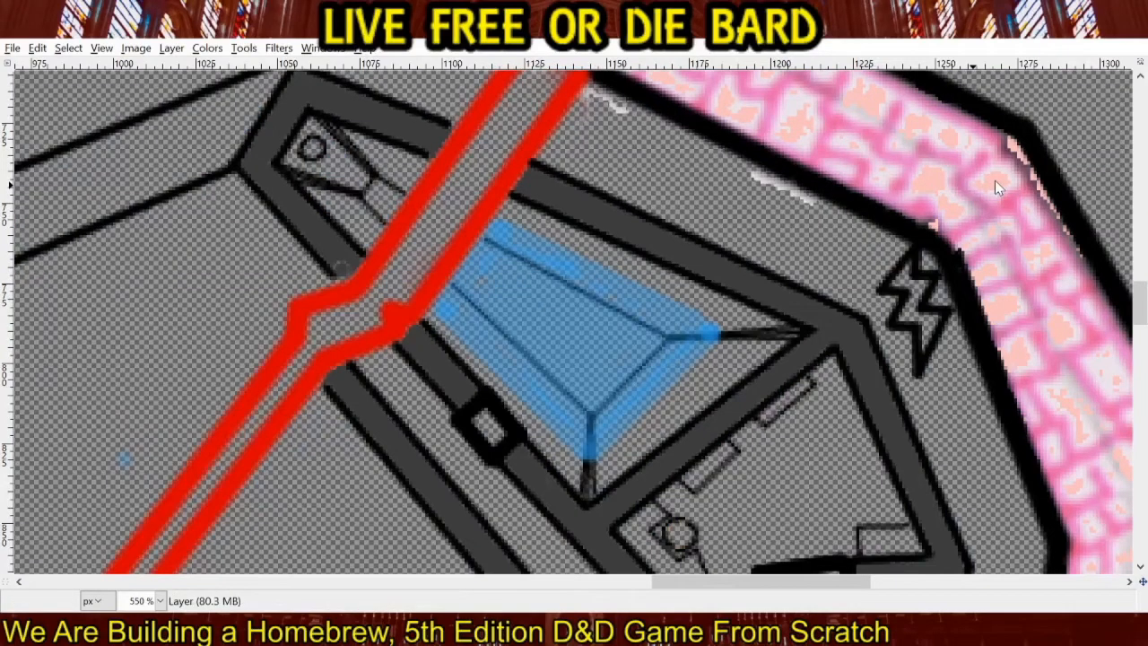
pyautogui.click(995, 181)
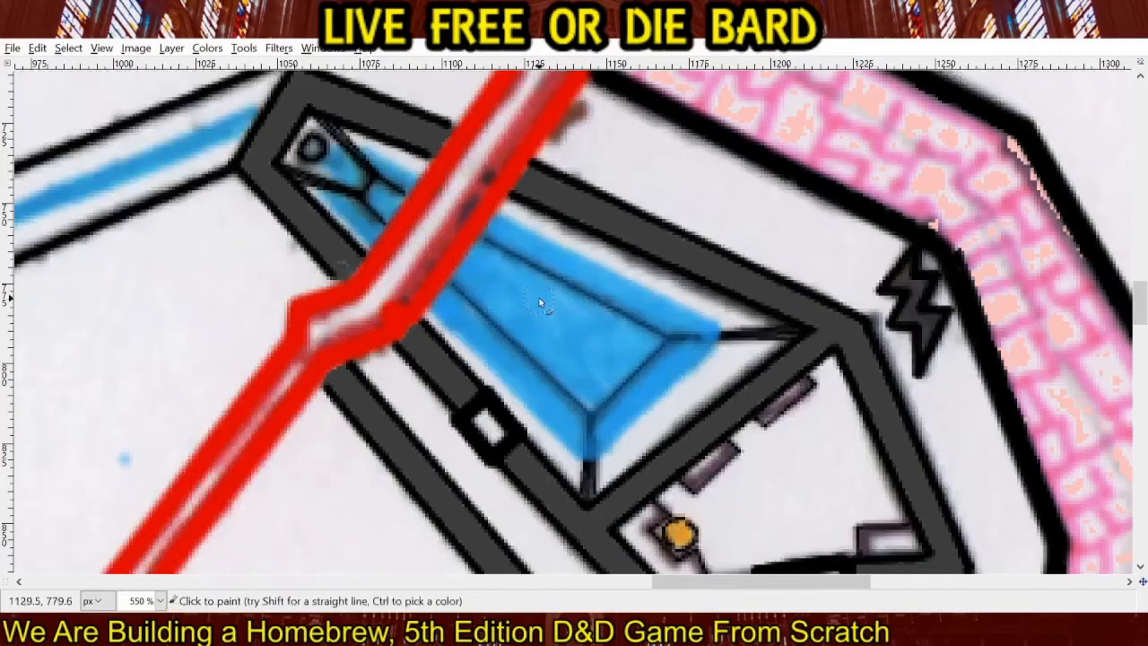
# Paint the narrow part of the pool northwest of the red passage blue and undo the last excess stroke.
pyautogui.moveTo(538, 297); pyautogui.dragTo(691, 436)
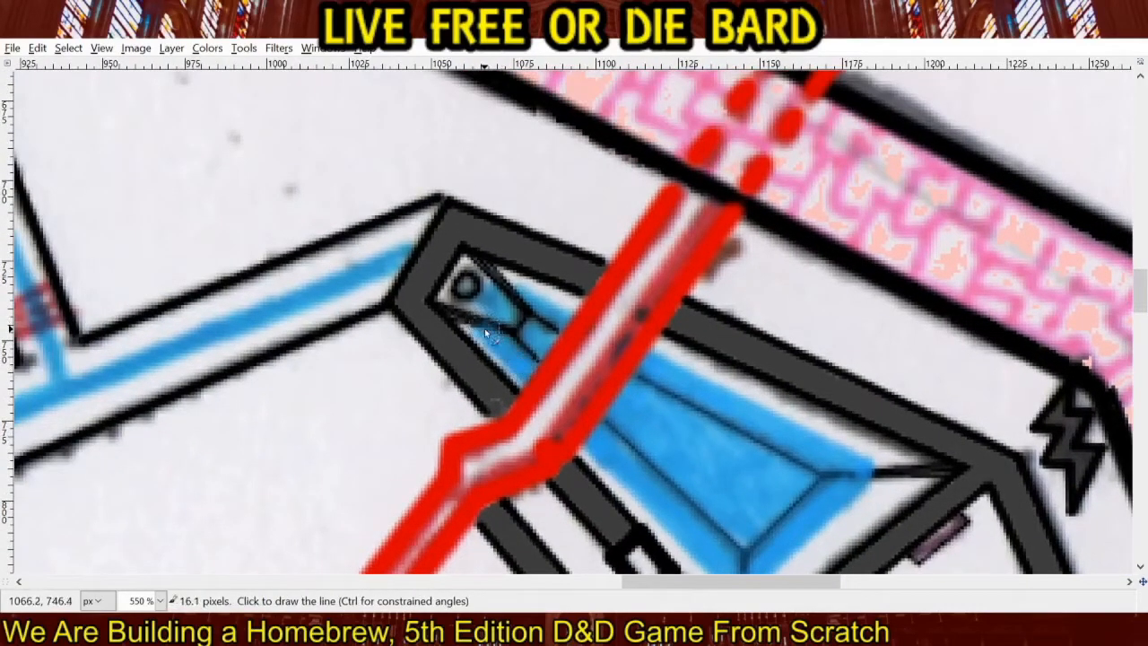
pyautogui.keyDown('shift'); pyautogui.click(556, 314); pyautogui.keyUp('shift')
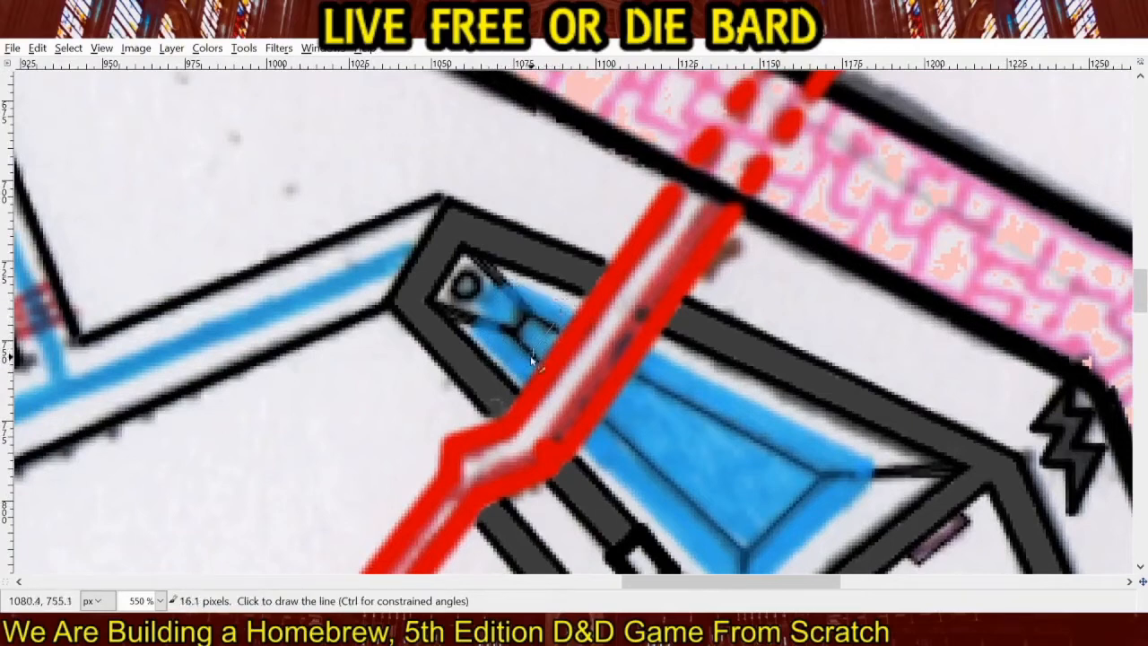
pyautogui.moveTo(524, 338)
pyautogui.mouseDown()
pyautogui.moveTo(513, 320)
pyautogui.moveTo(538, 327)
pyautogui.mouseUp()
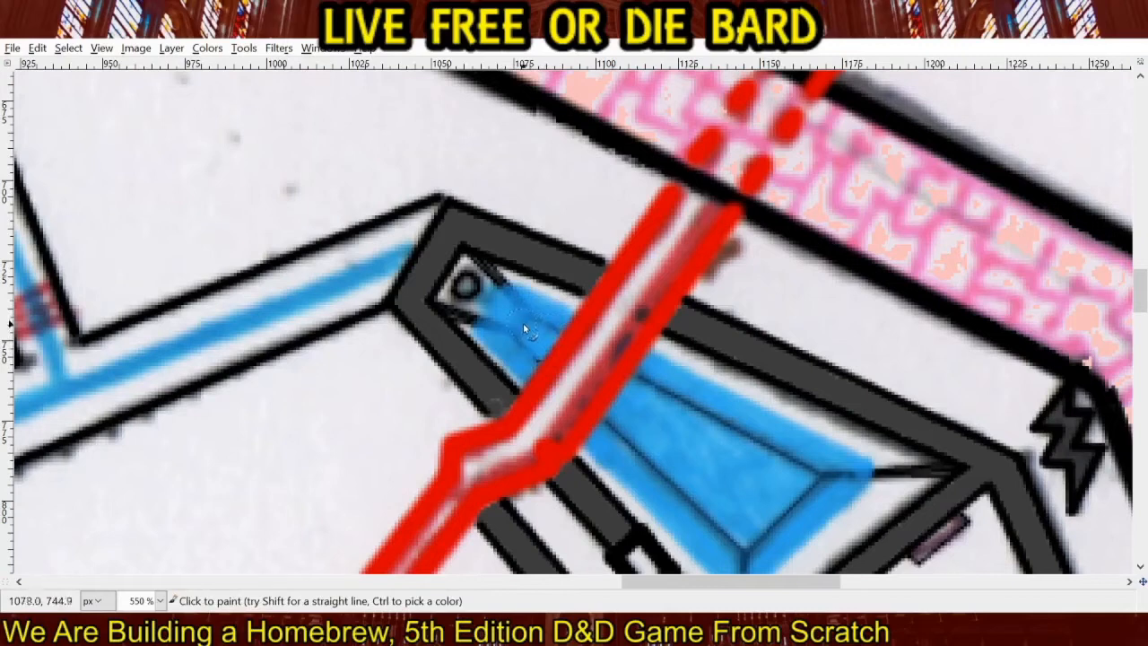
pyautogui.hotkey('ctrl', 'z')
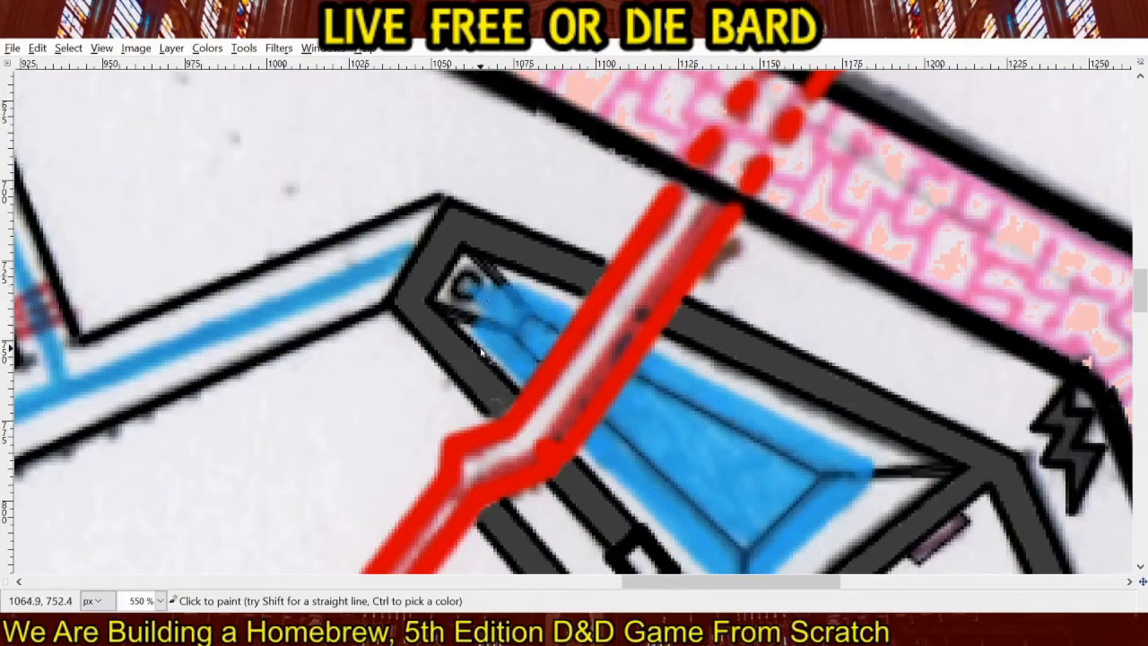
# Draw a straight blue line along the water channel from the pool's northwestern wall to the junction with the northern branch.
pyautogui.scroll(-4, 688, 458)
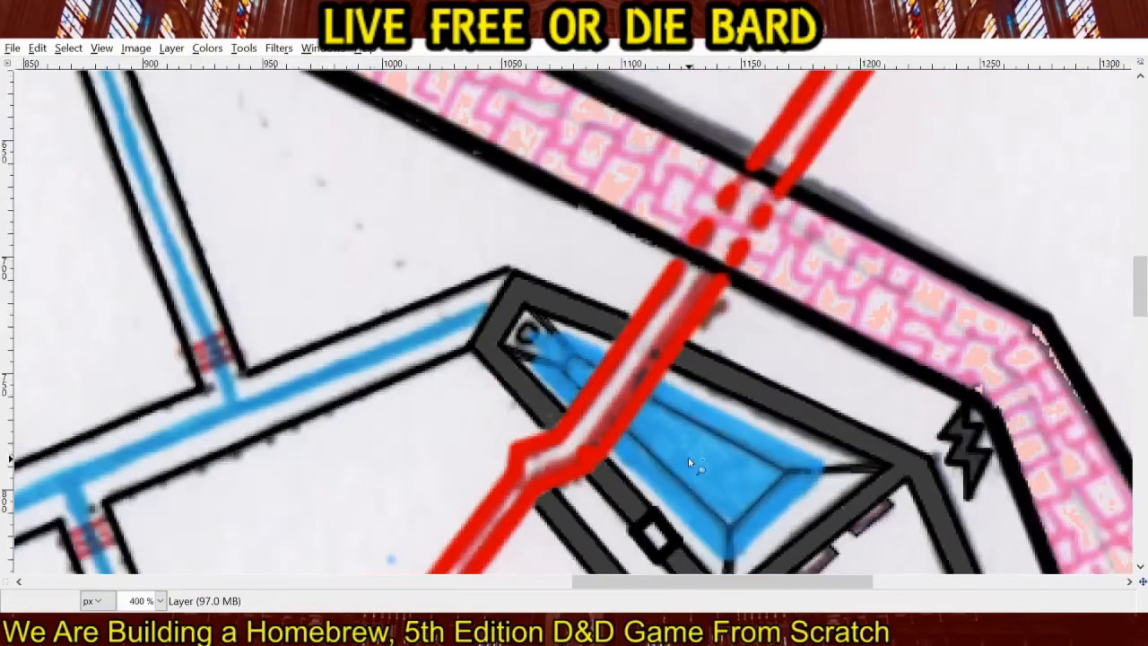
pyautogui.moveTo(709, 496); pyautogui.dragTo(640, 478)
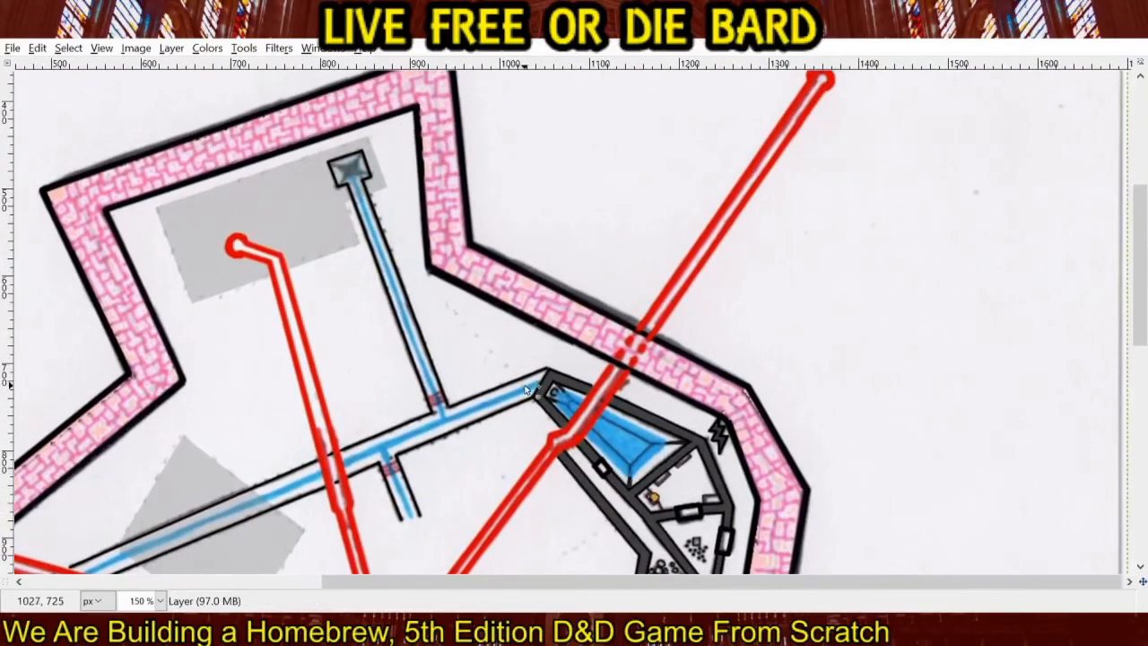
pyautogui.scroll(5, 525, 385)
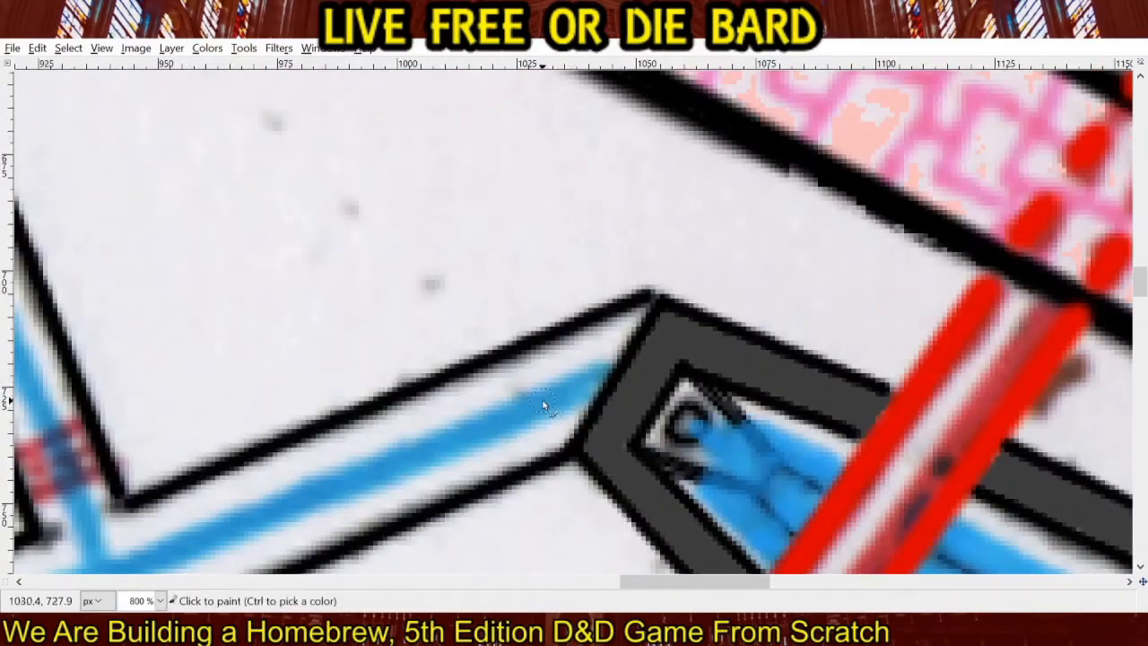
pyautogui.keyDown('ctrl'); pyautogui.click(589, 385); pyautogui.keyUp('ctrl')
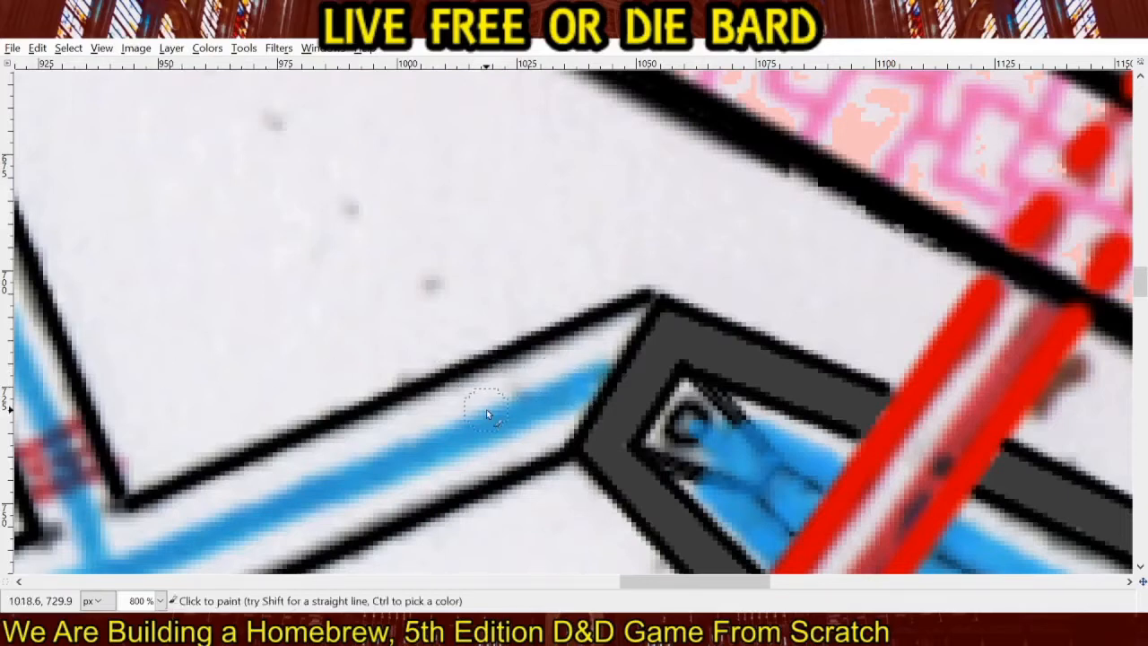
pyautogui.moveTo(486, 409); pyautogui.dragTo(765, 246)
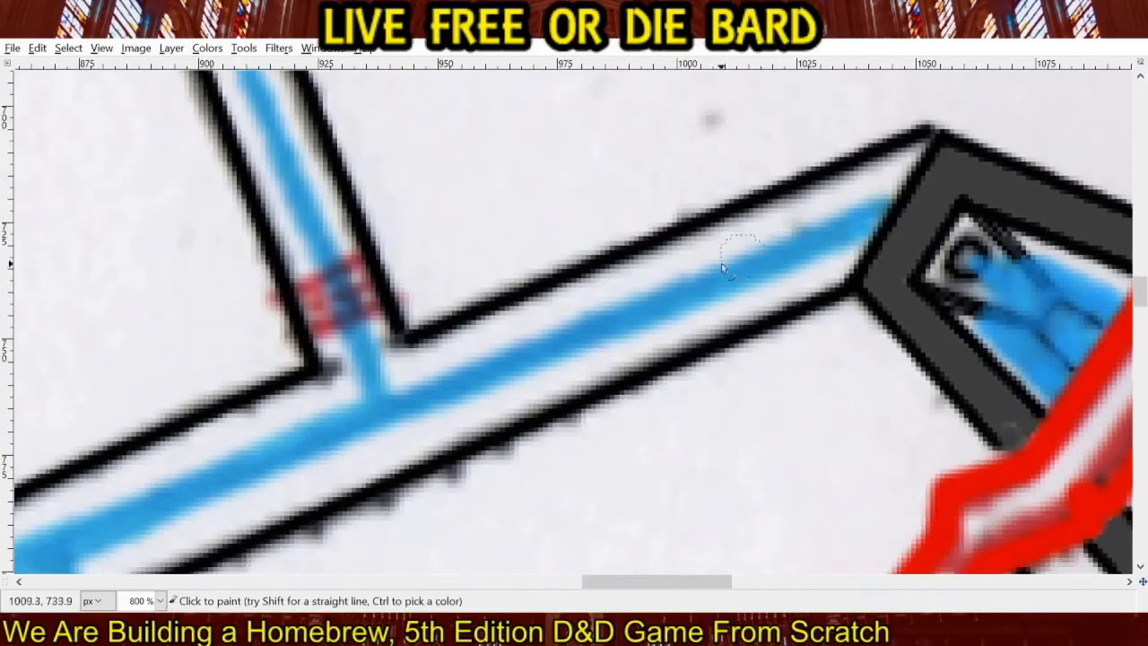
pyautogui.keyDown('shift'); pyautogui.click(387, 412); pyautogui.keyUp('shift')
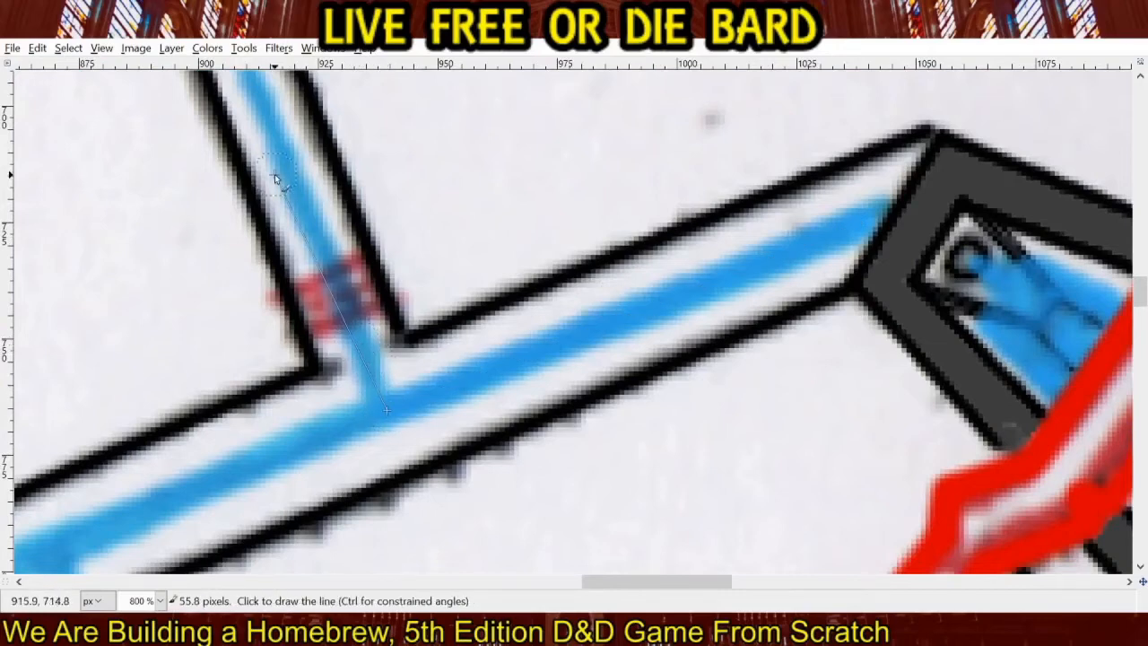
# Draw a blue line up the northern channel branch to the square basin and paint the basin's centre blue.
pyautogui.moveTo(297, 186); pyautogui.dragTo(538, 563)
pyautogui.moveTo(319, 144); pyautogui.dragTo(511, 491)
pyautogui.moveTo(416, 162); pyautogui.dragTo(559, 507)
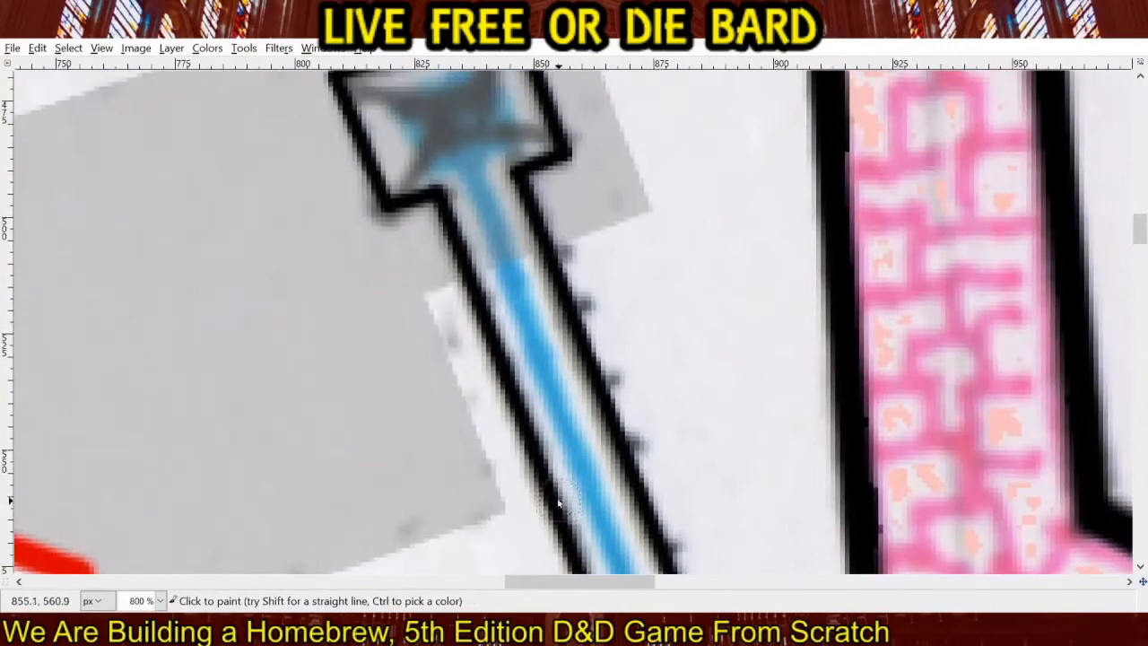
pyautogui.keyDown('shift'); pyautogui.click(474, 173); pyautogui.keyUp('shift')
pyautogui.moveTo(474, 172); pyautogui.dragTo(549, 385)
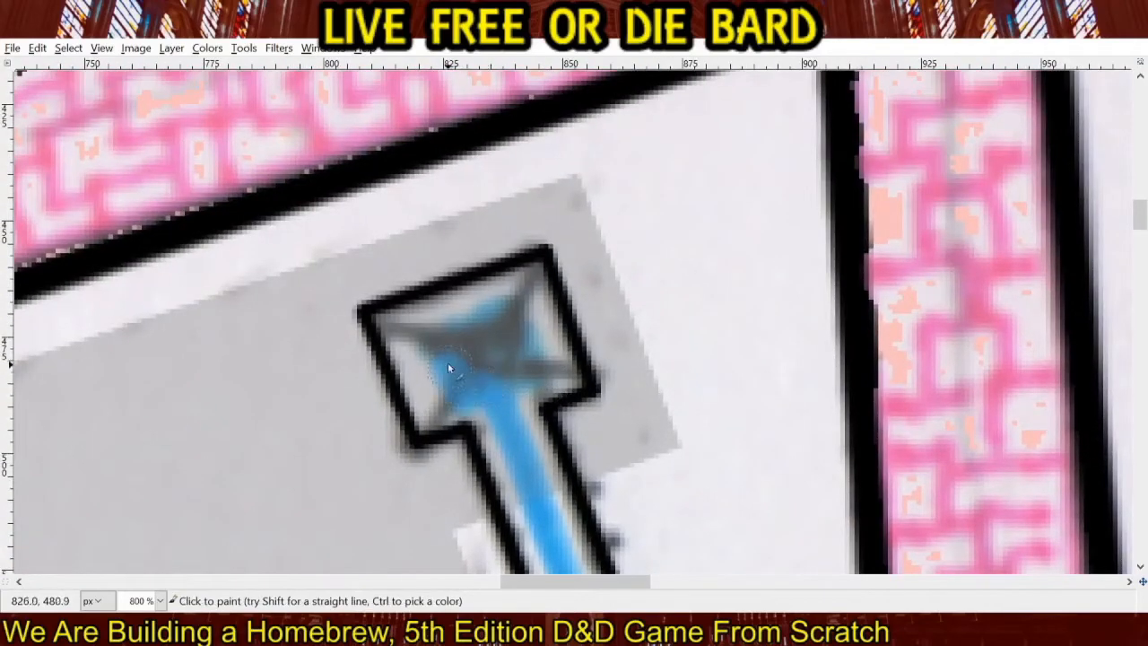
pyautogui.moveTo(441, 345); pyautogui.dragTo(491, 328)
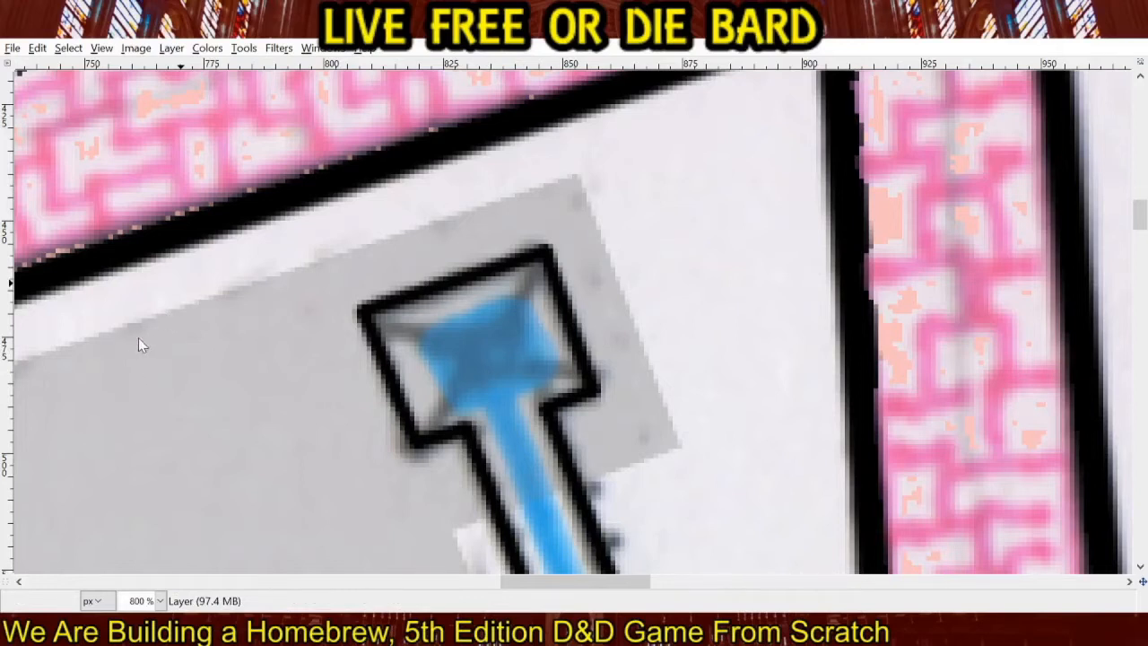
# Draw the basin's southwestern diagonal and a small inner rectangle at its centre in thin black lines.
pyautogui.keyDown('shift'); pyautogui.click(466, 370); pyautogui.keyUp('shift')
pyautogui.keyDown('shift'); pyautogui.click(457, 348); pyautogui.keyUp('shift')
pyautogui.keyDown('shift'); pyautogui.click(499, 333); pyautogui.keyUp('shift')
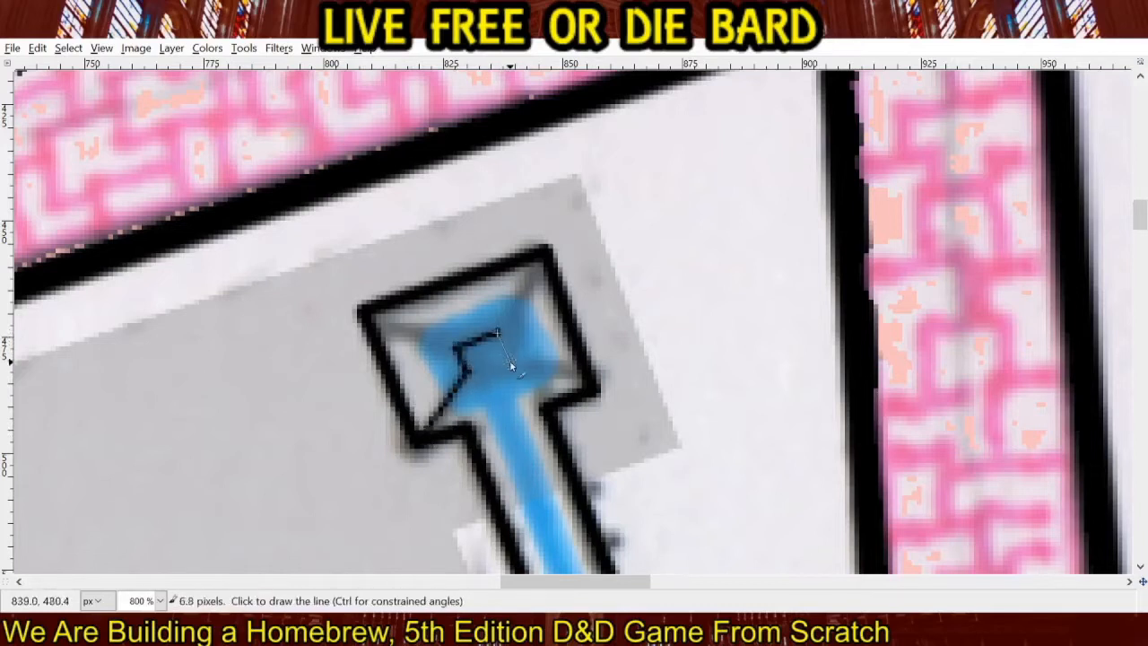
pyautogui.keyDown('shift'); pyautogui.click(512, 361); pyautogui.keyUp('shift')
pyautogui.keyDown('shift'); pyautogui.click(469, 374); pyautogui.keyUp('shift')
pyautogui.click(500, 333)
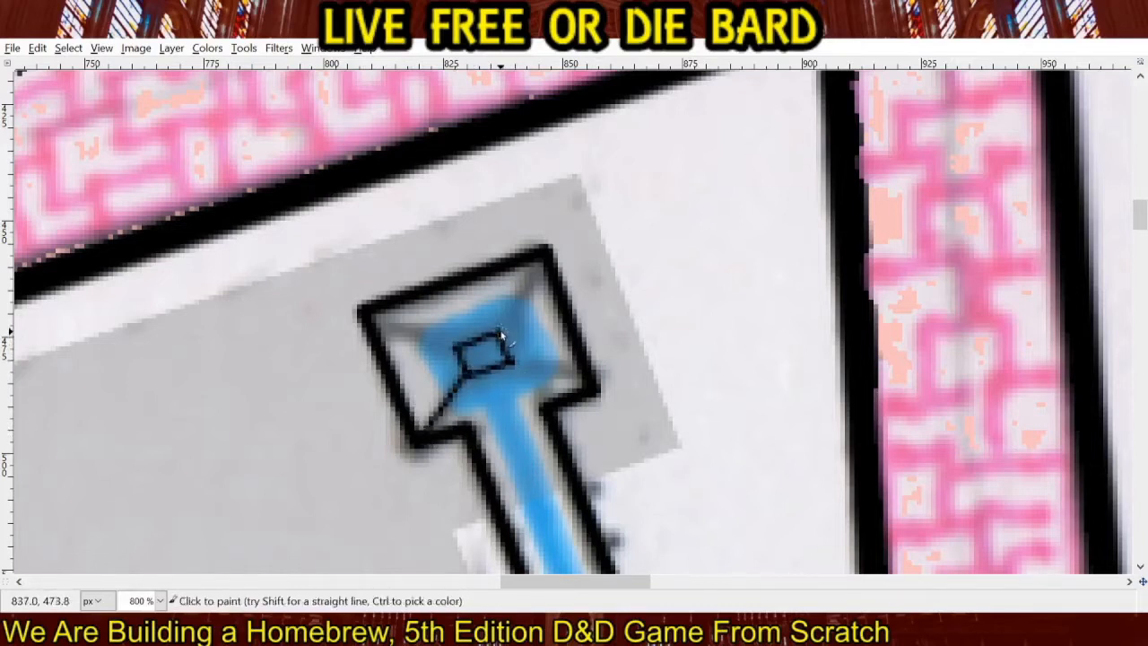
# Connect the inner rectangle's northeastern, northwestern and southeastern corners to the basin's outer corners with thin black lines.
pyautogui.keyDown('shift'); pyautogui.click(542, 259); pyautogui.keyUp('shift')
pyautogui.click(455, 344)
pyautogui.keyDown('shift'); pyautogui.click(373, 316); pyautogui.keyUp('shift')
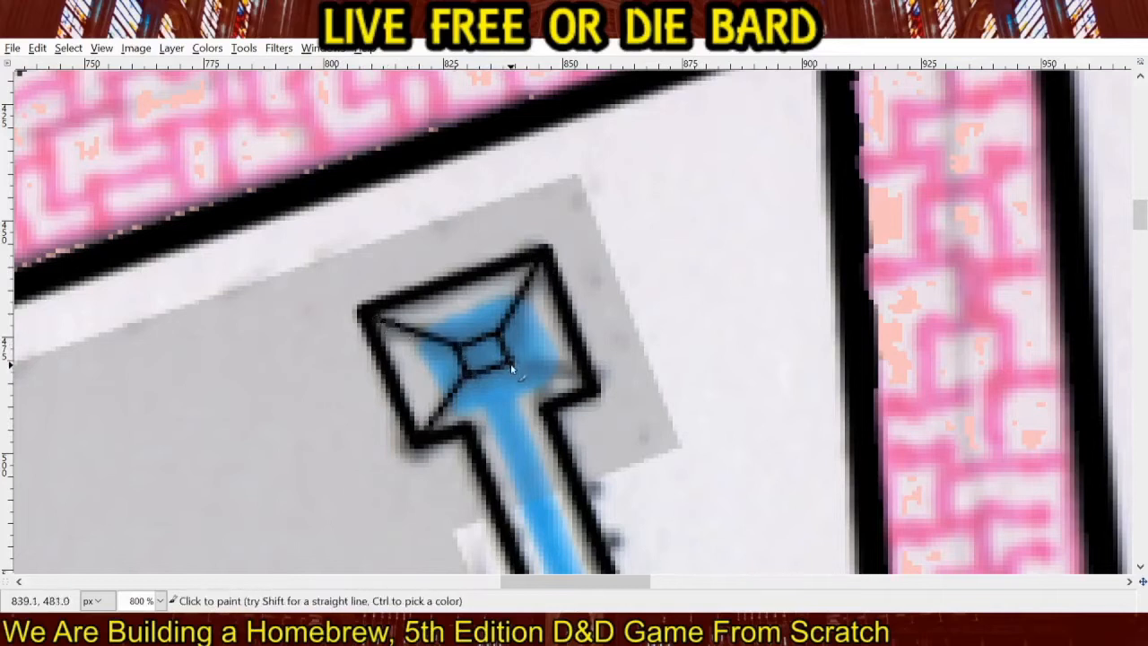
pyautogui.click(513, 362)
pyautogui.keyDown('shift'); pyautogui.click(585, 385); pyautogui.keyUp('shift')
# Add fanned thin black lines from the inner rectangle's southeastern and northeastern corners toward the basin's matching outer corners.
pyautogui.click(515, 361)
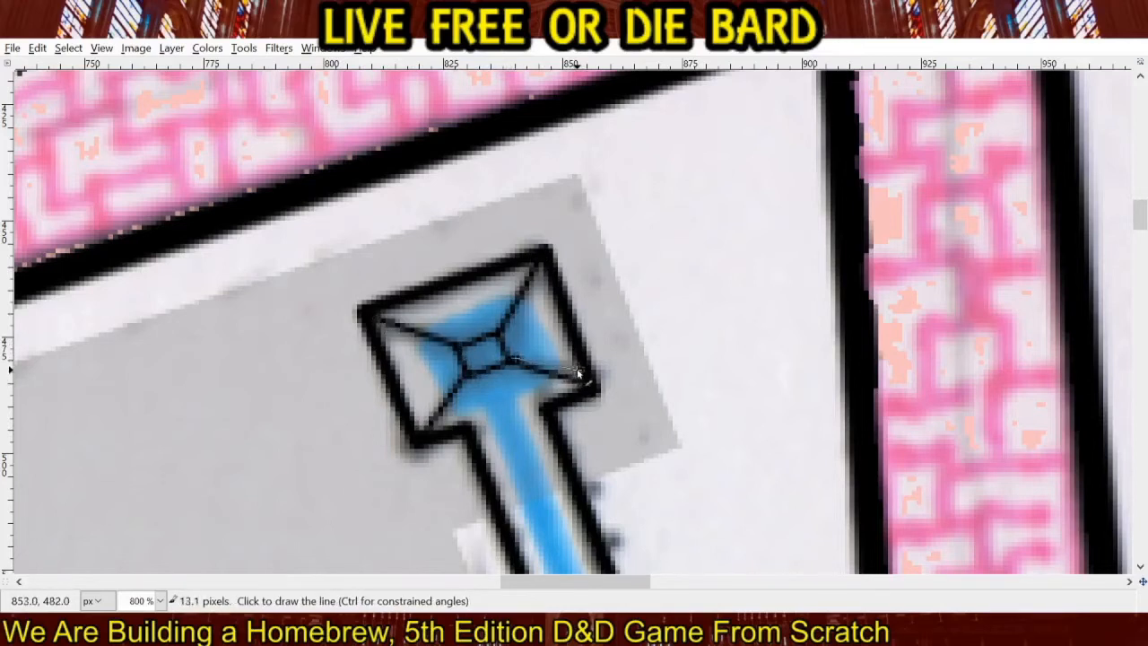
pyautogui.keyDown('shift'); pyautogui.click(578, 370); pyautogui.keyUp('shift')
pyautogui.click(515, 361)
pyautogui.keyDown('shift'); pyautogui.click(574, 394); pyautogui.keyUp('shift')
pyautogui.click(500, 333)
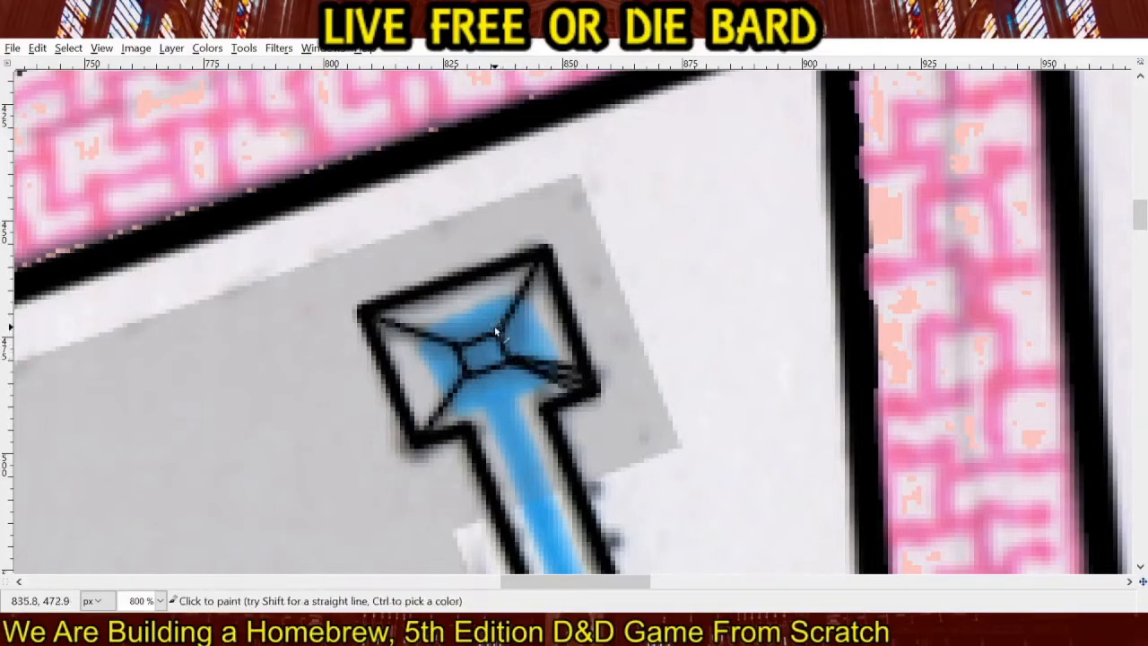
pyautogui.keyDown('shift'); pyautogui.click(537, 260); pyautogui.keyUp('shift')
pyautogui.click(498, 333)
pyautogui.keyDown('shift'); pyautogui.click(547, 266); pyautogui.keyUp('shift')
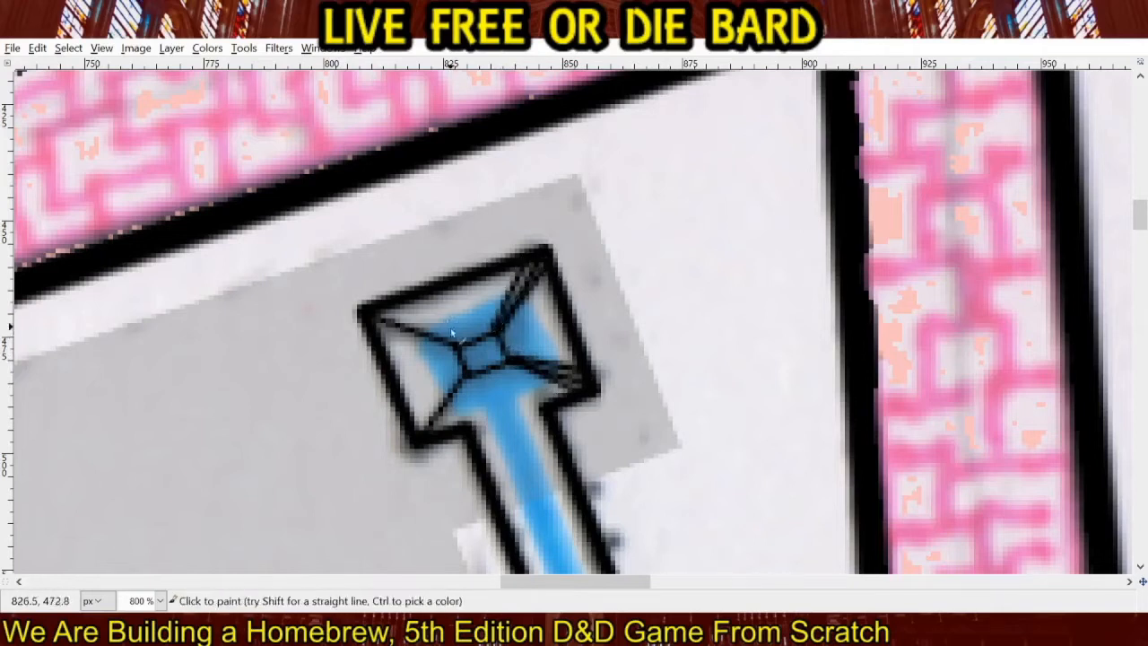
# Fan thin black lines toward the basin's northwestern and southwestern corners and brush blue over the basin's centre.
pyautogui.click(455, 347)
pyautogui.keyDown('shift'); pyautogui.click(379, 330); pyautogui.keyUp('shift')
pyautogui.click(458, 346)
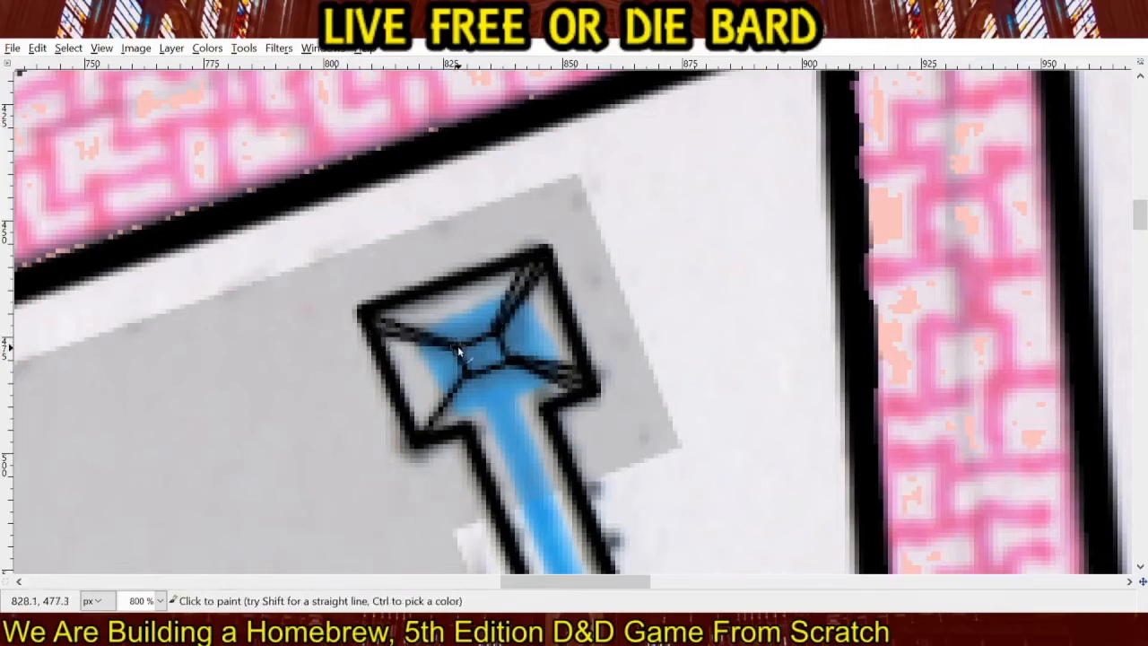
pyautogui.keyDown('shift'); pyautogui.click(382, 311); pyautogui.keyUp('shift')
pyautogui.click(465, 376)
pyautogui.keyDown('shift'); pyautogui.click(439, 433); pyautogui.keyUp('shift')
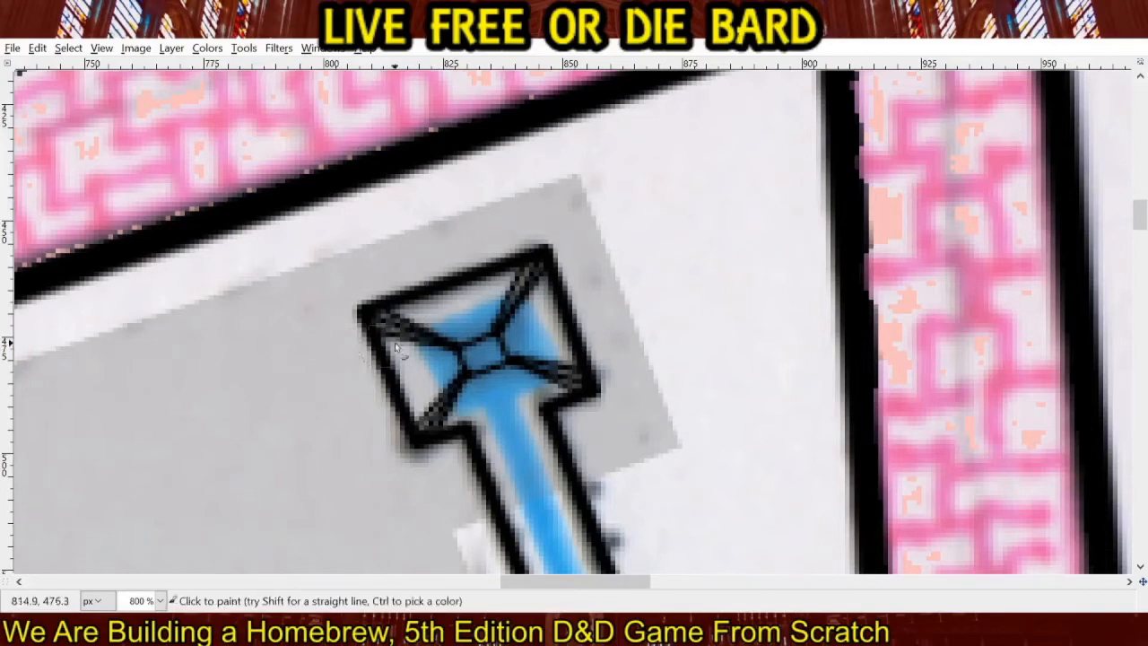
pyautogui.moveTo(430, 338)
pyautogui.mouseDown()
pyautogui.moveTo(501, 332)
pyautogui.moveTo(514, 314)
pyautogui.moveTo(518, 362)
pyautogui.moveTo(538, 370)
pyautogui.moveTo(468, 374)
pyautogui.mouseUp()
# Draw straight blue lines along the main channel between the northern and southern branch junctions and down the southern branch to its end.
pyautogui.scroll(-11, 475, 421)
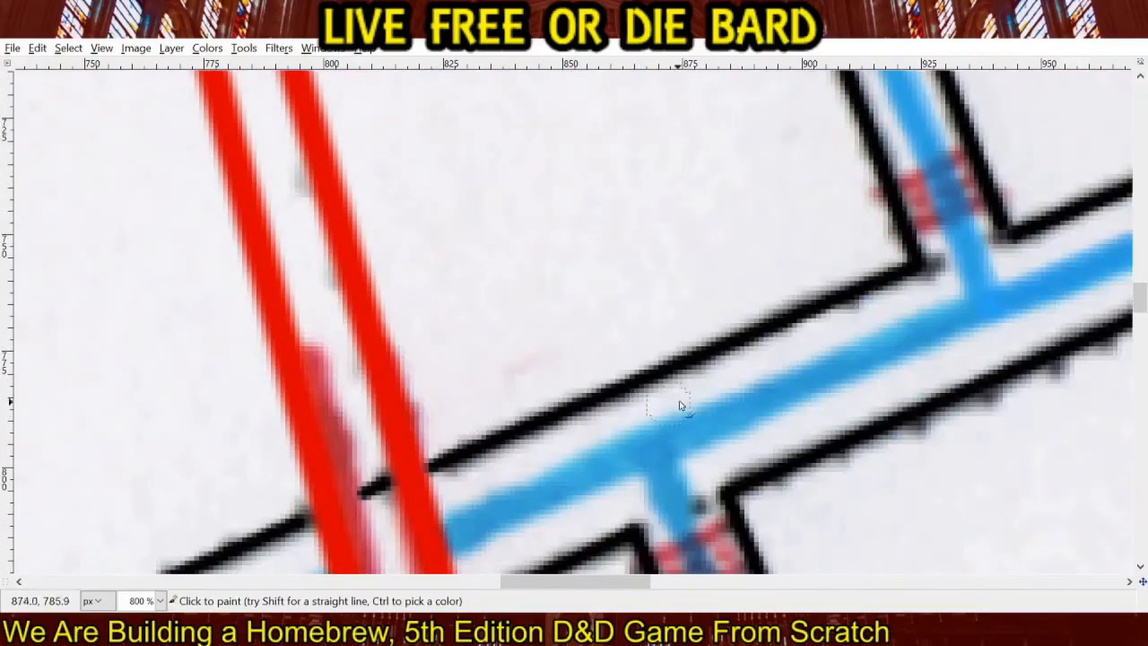
pyautogui.moveTo(820, 393); pyautogui.dragTo(541, 324)
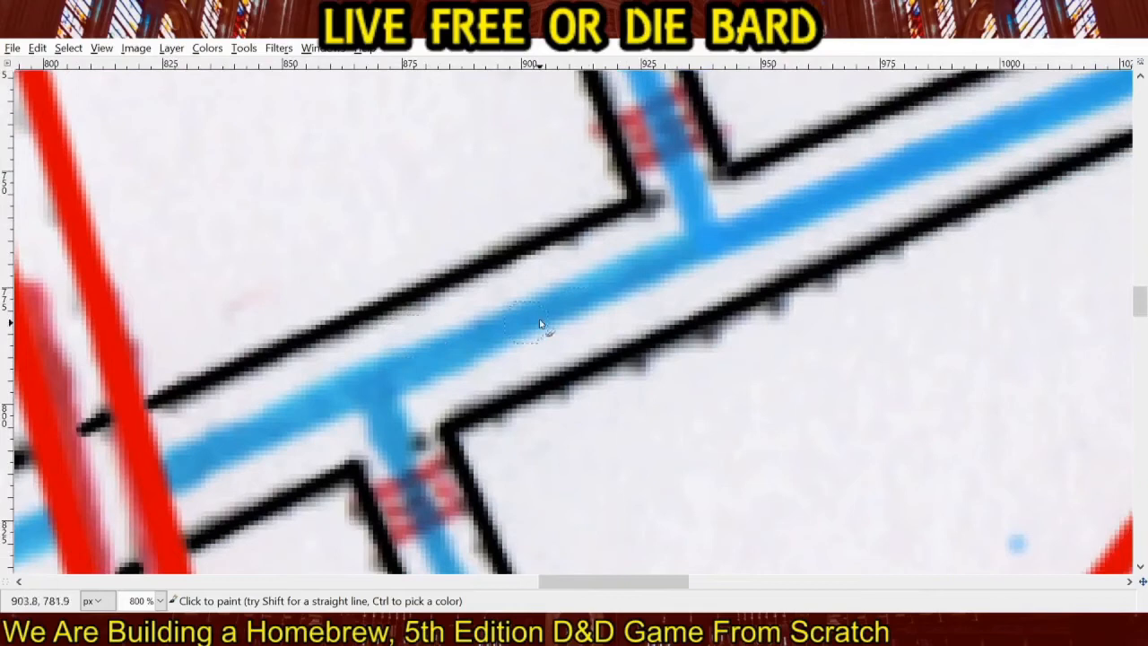
pyautogui.click(684, 251)
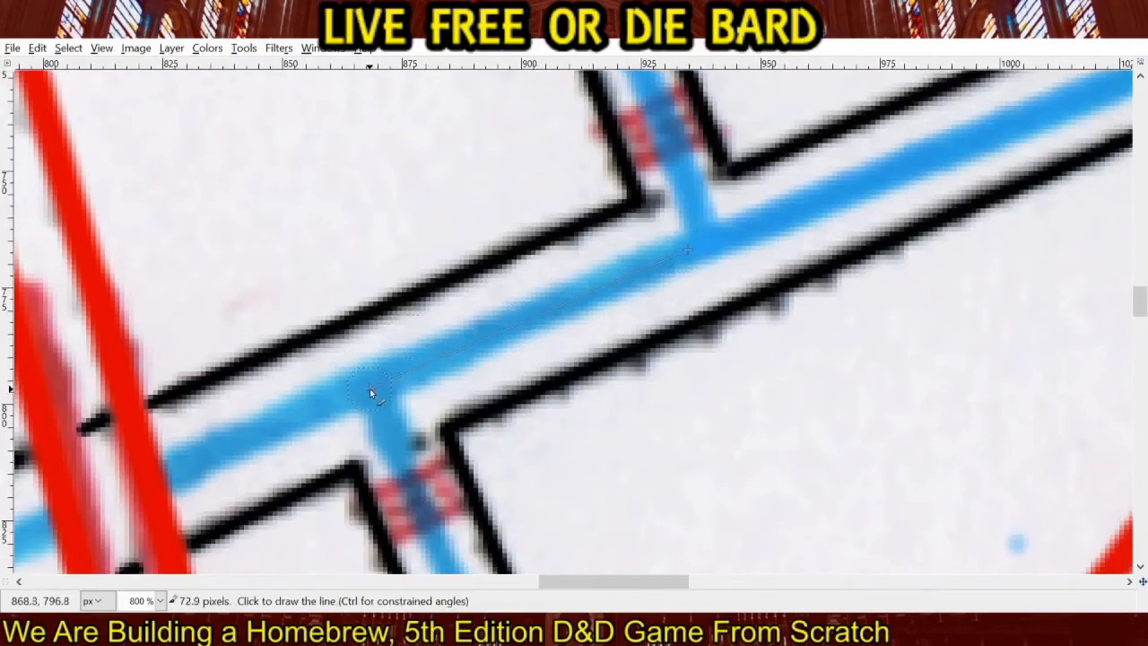
pyautogui.keyDown('shift'); pyautogui.click(370, 388); pyautogui.keyUp('shift')
pyautogui.moveTo(411, 438); pyautogui.dragTo(335, 88)
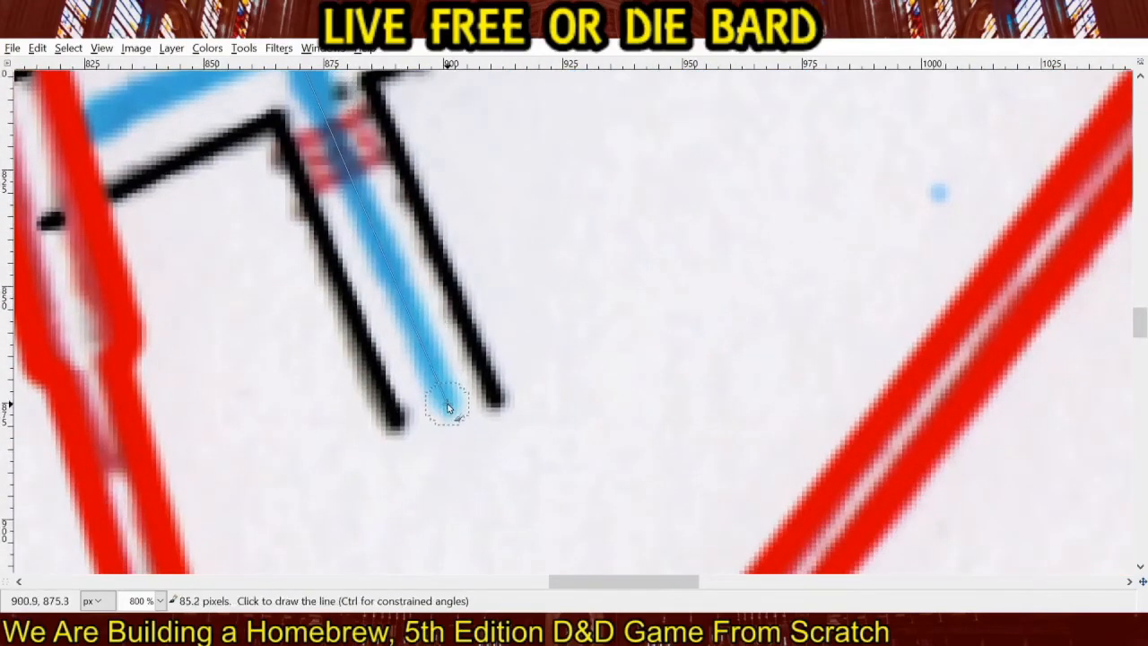
pyautogui.keyDown('shift'); pyautogui.click(447, 403); pyautogui.keyUp('shift')
# Continue the straight blue line southwest along the main channel from the southern branch junction, past the first red passage, to the western red passage.
pyautogui.moveTo(348, 149); pyautogui.dragTo(789, 409)
pyautogui.click(701, 309)
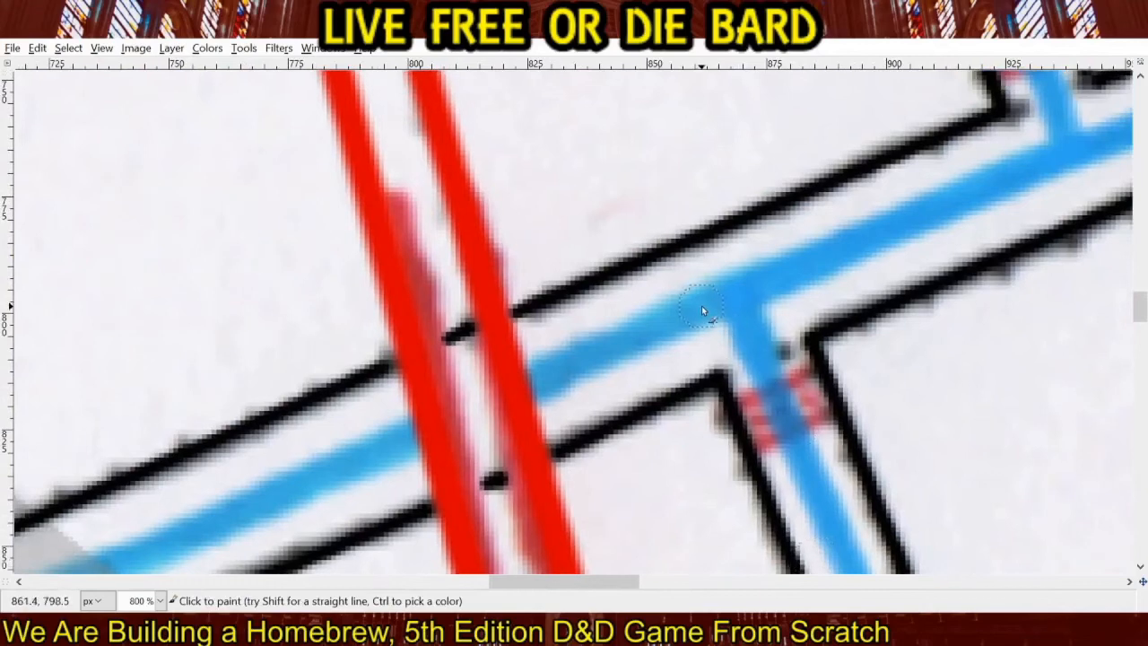
pyautogui.keyDown('shift'); pyautogui.click(543, 381); pyautogui.keyUp('shift')
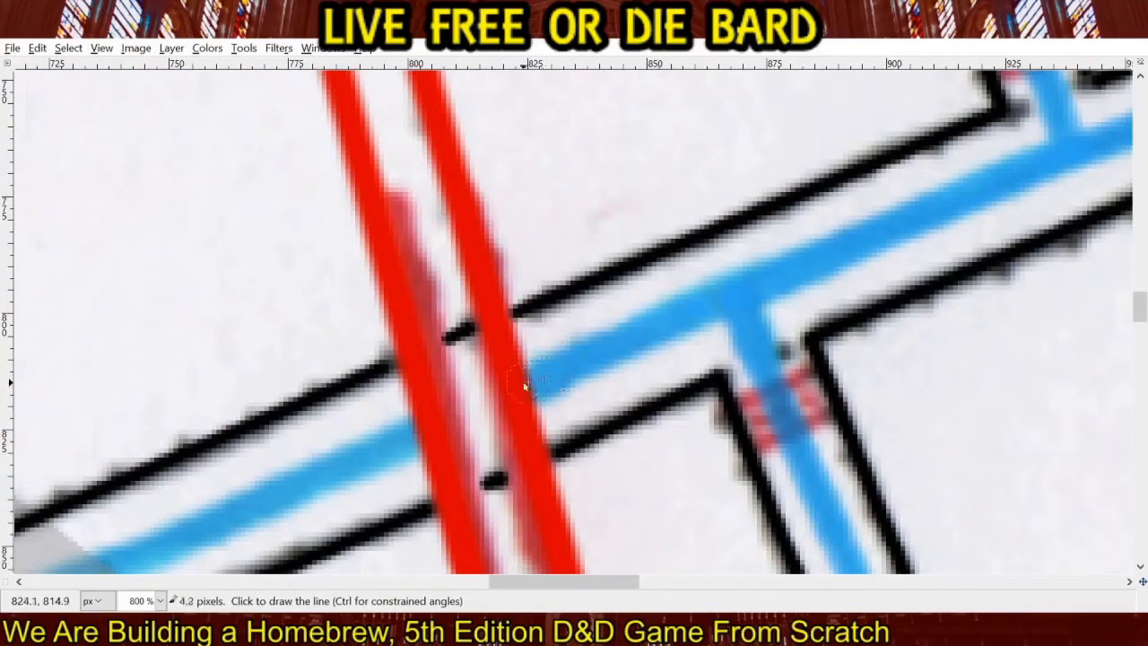
pyautogui.click(479, 410)
pyautogui.moveTo(383, 442); pyautogui.dragTo(954, 152)
pyautogui.moveTo(440, 373); pyautogui.dragTo(861, 152)
pyautogui.moveTo(361, 362); pyautogui.dragTo(578, 264)
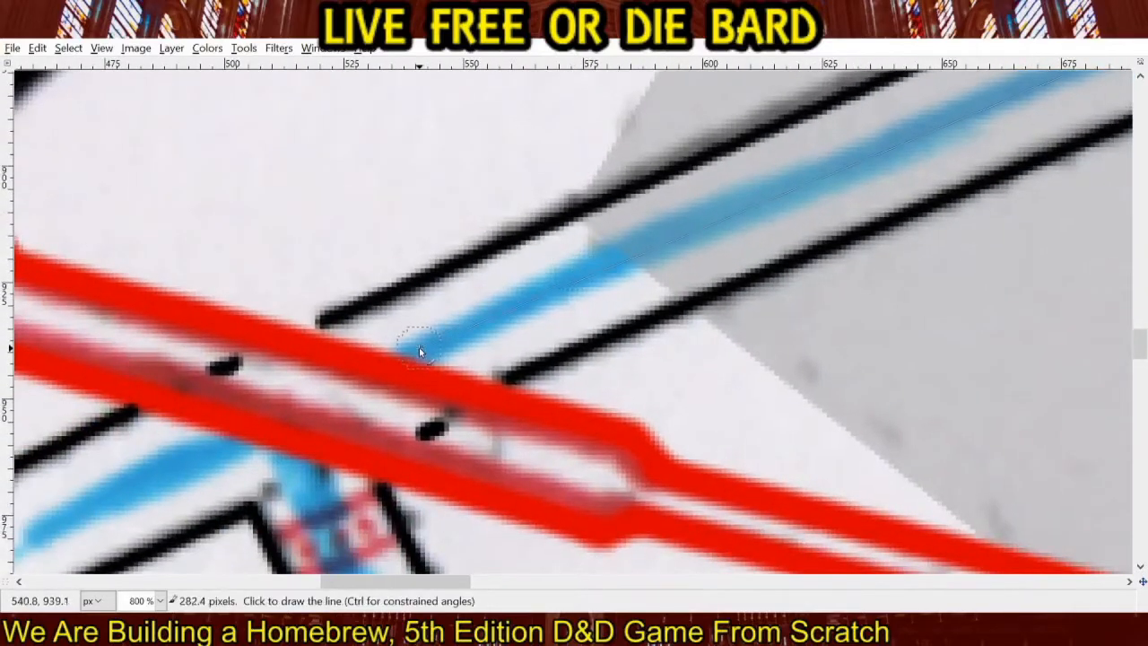
pyautogui.keyDown('shift'); pyautogui.click(423, 351); pyautogui.keyUp('shift')
# Dab blue inside the western red passage and redraw the water in the southwestern side branch and the channel's western stub with blue lines.
pyautogui.moveTo(382, 382); pyautogui.dragTo(552, 330)
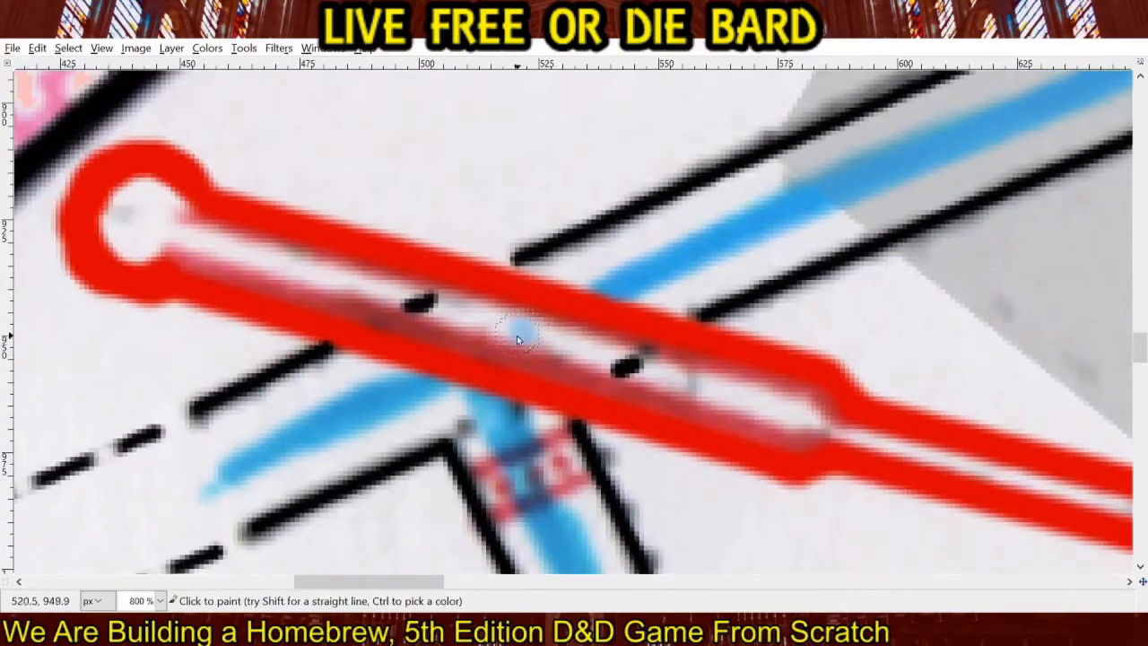
pyautogui.moveTo(462, 411); pyautogui.dragTo(362, 191)
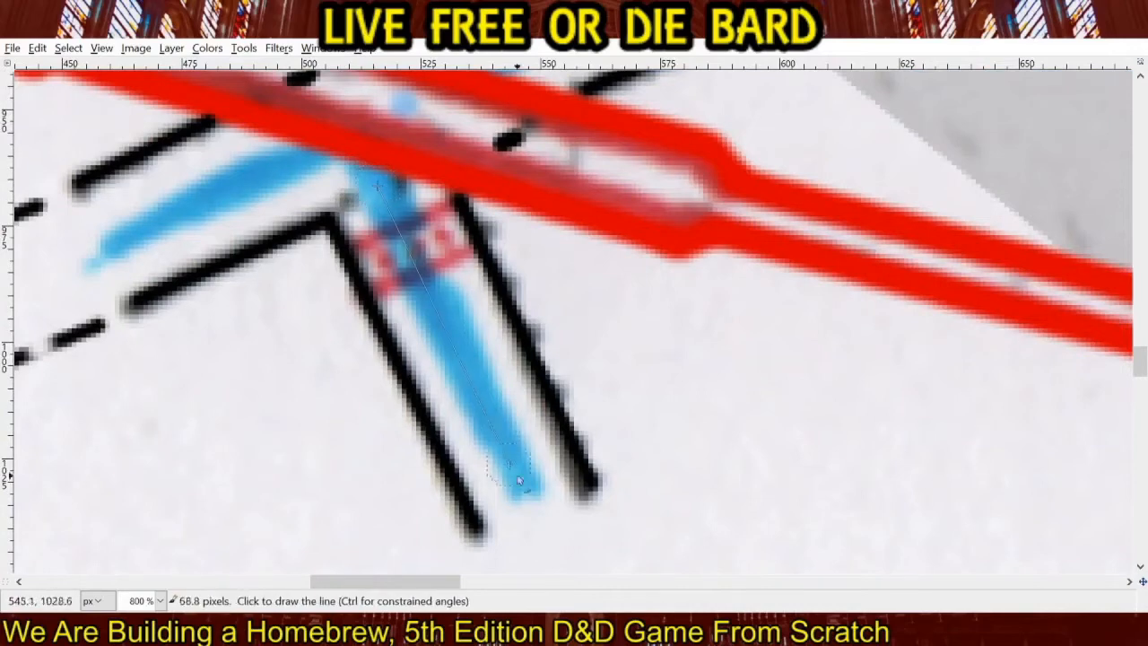
pyautogui.keyDown('shift'); pyautogui.click(533, 502); pyautogui.keyUp('shift')
pyautogui.moveTo(367, 376); pyautogui.dragTo(782, 480)
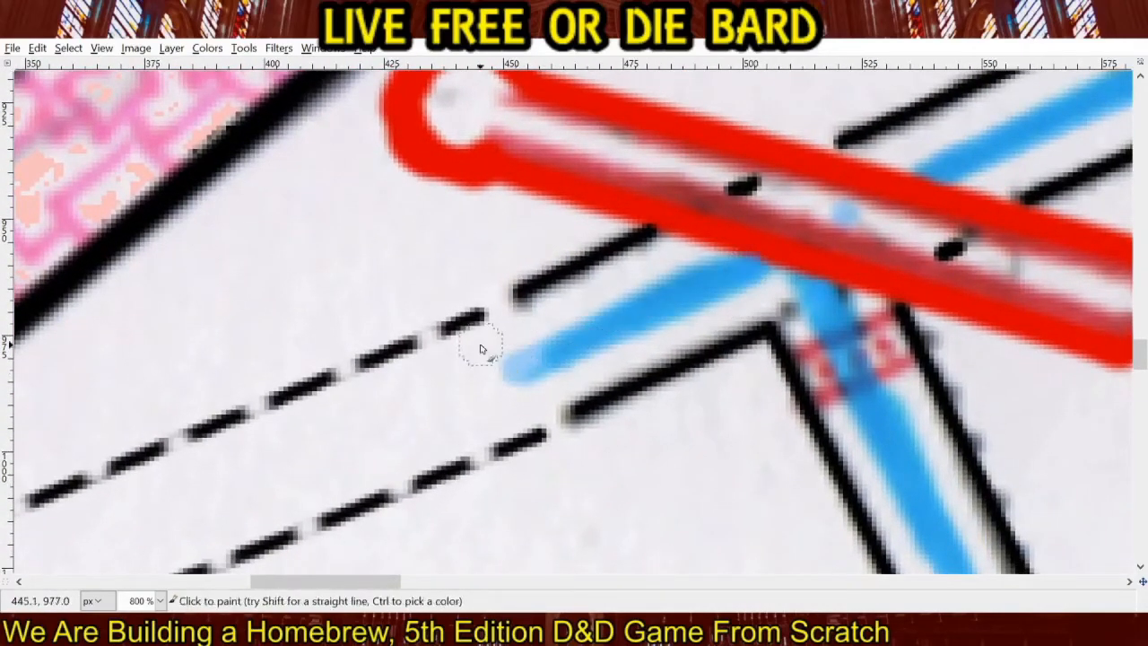
# Outline the inside of the dashed western channel section in light blue, from the stub to the faint grey line.
pyautogui.moveTo(479, 346)
pyautogui.mouseDown()
pyautogui.moveTo(512, 383)
pyautogui.moveTo(551, 396)
pyautogui.moveTo(509, 427)
pyautogui.moveTo(485, 366)
pyautogui.moveTo(436, 367)
pyautogui.mouseUp()
pyautogui.moveTo(418, 418)
pyautogui.mouseDown()
pyautogui.moveTo(878, 283)
pyautogui.moveTo(800, 242)
pyautogui.mouseUp()
pyautogui.press('z')
pyautogui.keyDown('ctrl'); pyautogui.click(653, 347); pyautogui.keyUp('ctrl')
pyautogui.keyDown('ctrl'); pyautogui.click(653, 346); pyautogui.keyUp('ctrl')
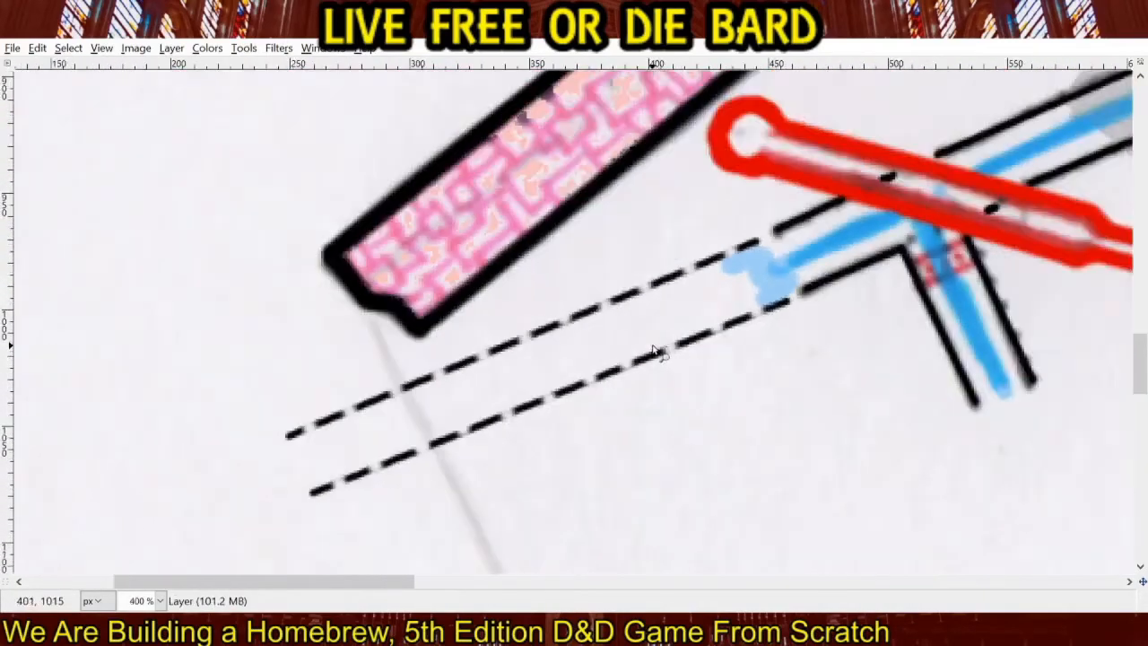
pyautogui.press('p')
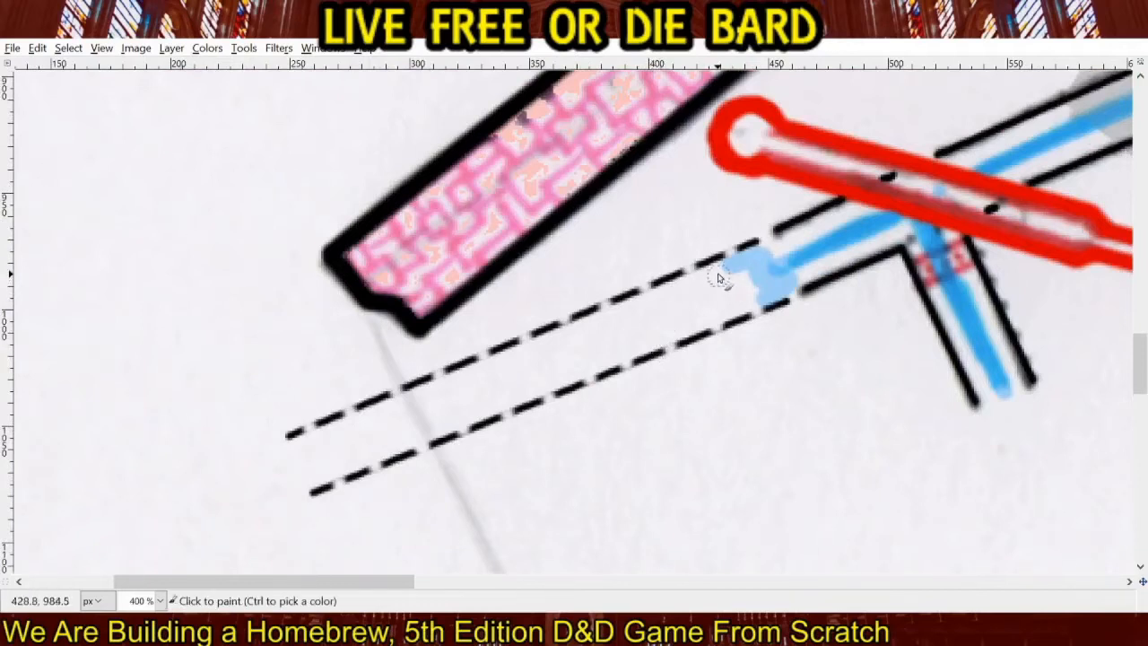
pyautogui.keyDown('shift'); pyautogui.click(388, 405); pyautogui.keyUp('shift')
pyautogui.keyDown('shift'); pyautogui.click(403, 443); pyautogui.keyUp('shift')
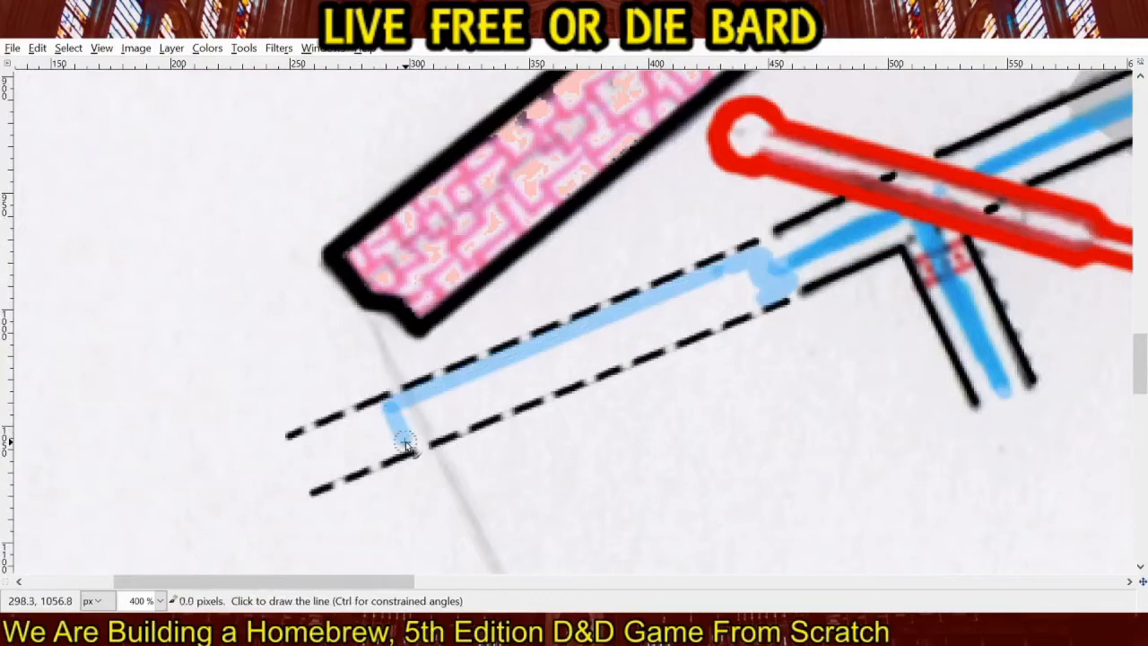
pyautogui.keyDown('shift'); pyautogui.click(754, 307); pyautogui.keyUp('shift')
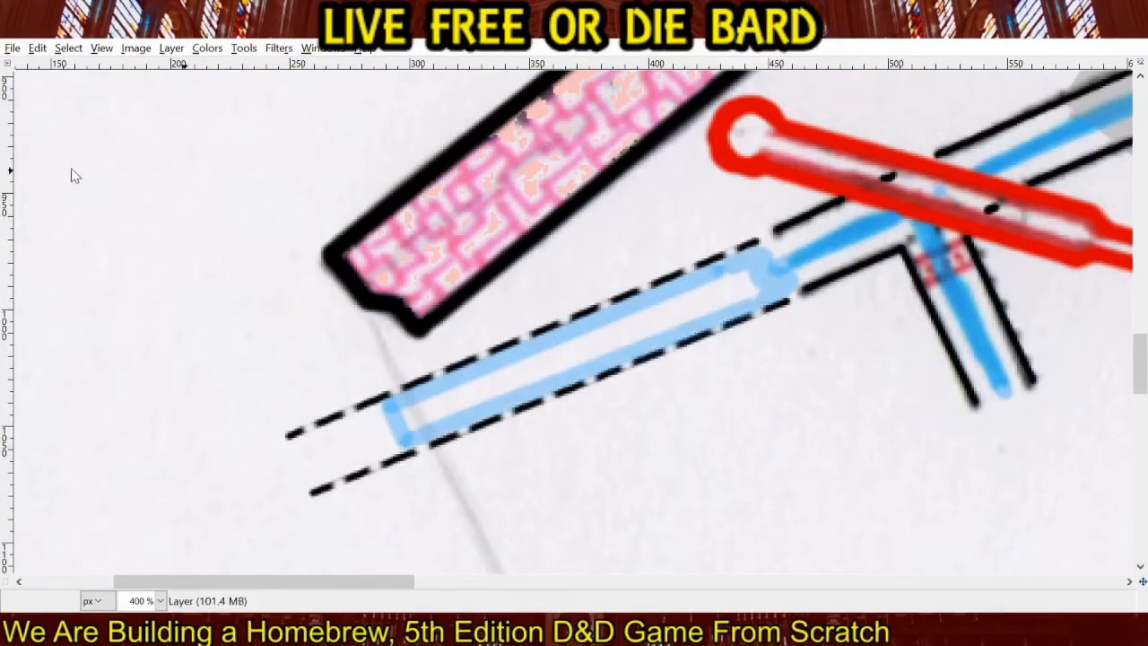
pyautogui.click(464, 393)
pyautogui.hotkey('ctrl', 'z')
pyautogui.click(470, 396)
pyautogui.hotkey('ctrl', 'z')
# Fill the interior of the outlined dashed channel section with light blue.
pyautogui.click(459, 404)
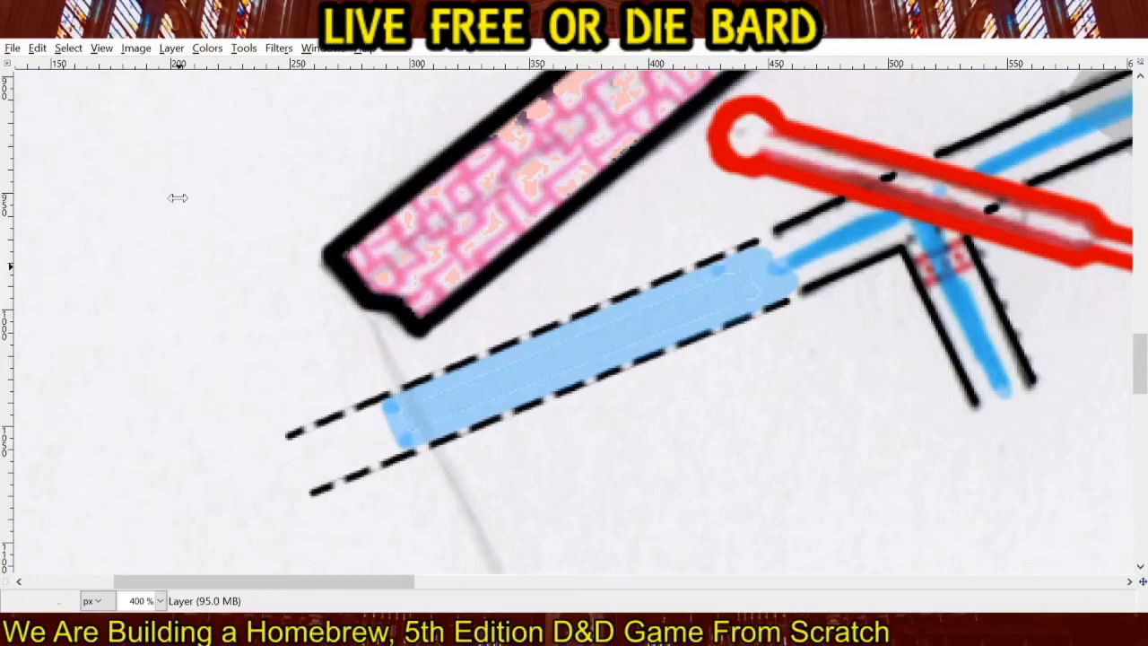
# Draw two orange bars with three orange dots between them over the red marking on the southwestern side branch.
pyautogui.hscroll(5, 177, 198)
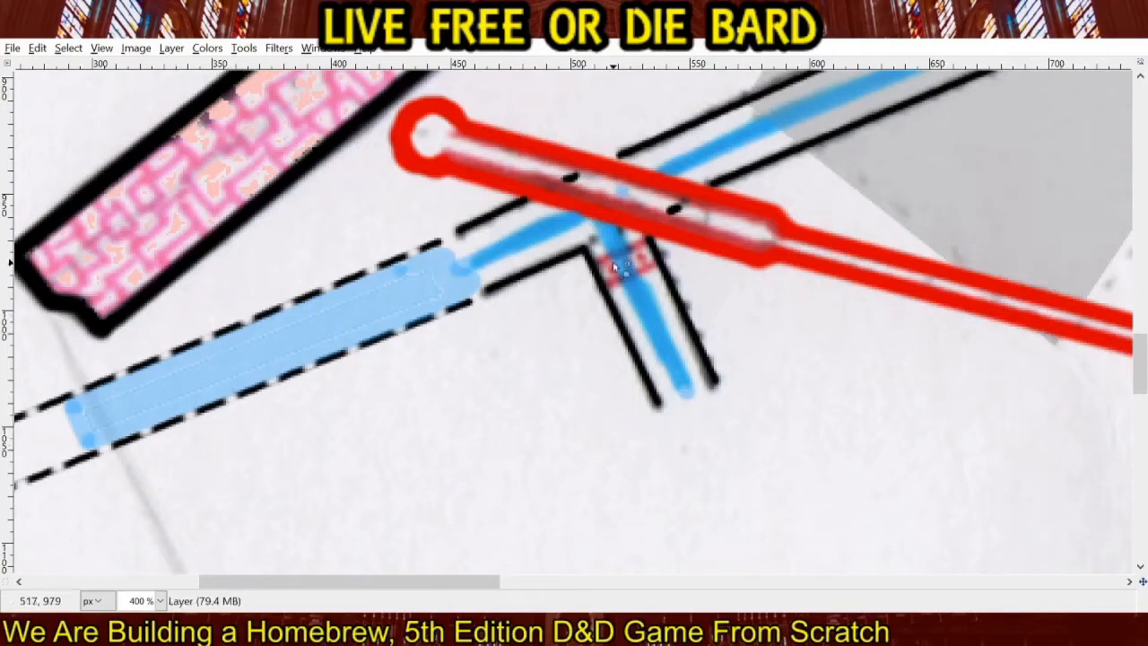
pyautogui.scroll(2, 626, 261)
pyautogui.moveTo(625, 261); pyautogui.dragTo(483, 371)
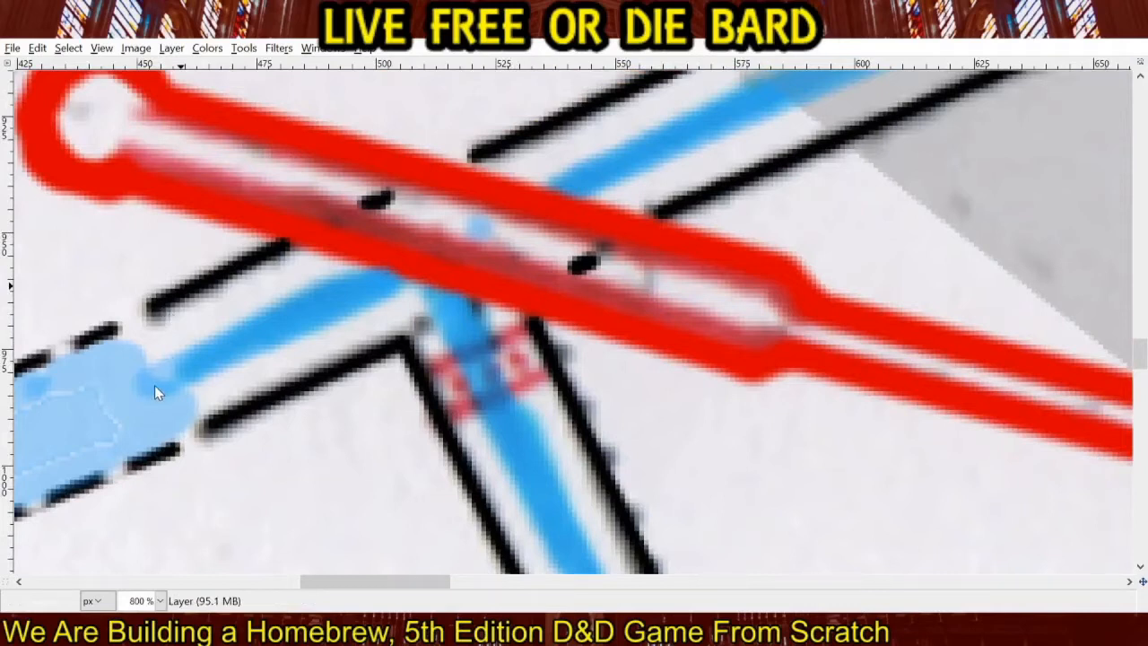
pyautogui.click(437, 370)
pyautogui.keyDown('shift'); pyautogui.click(520, 330); pyautogui.keyUp('shift')
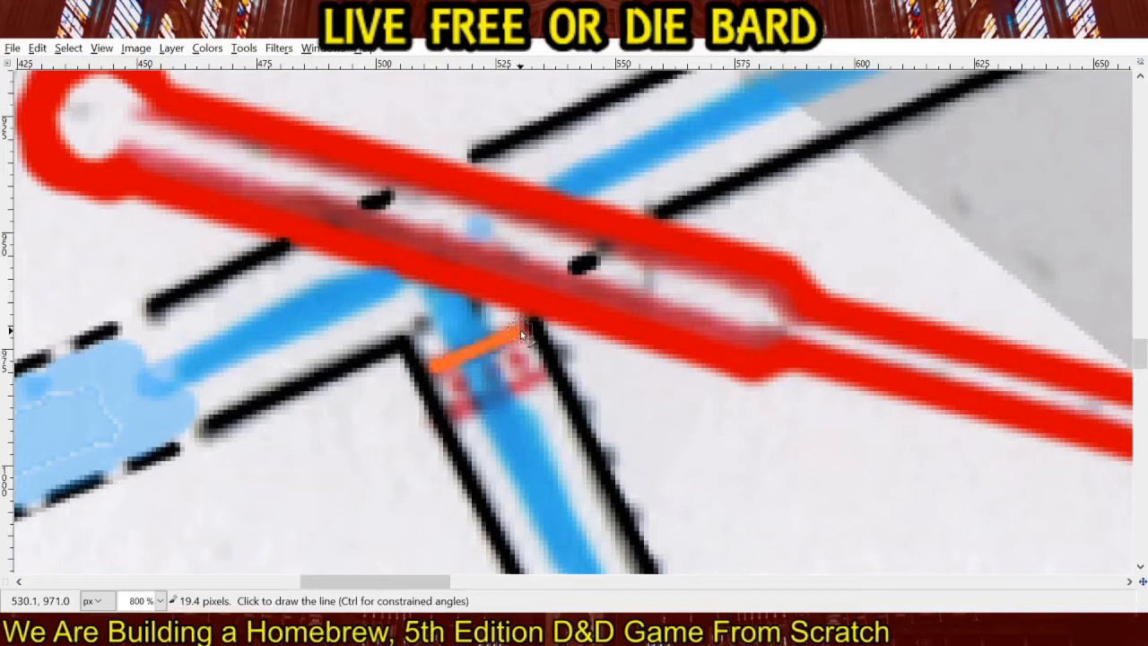
pyautogui.click(458, 415)
pyautogui.keyDown('shift'); pyautogui.click(544, 377); pyautogui.keyUp('shift')
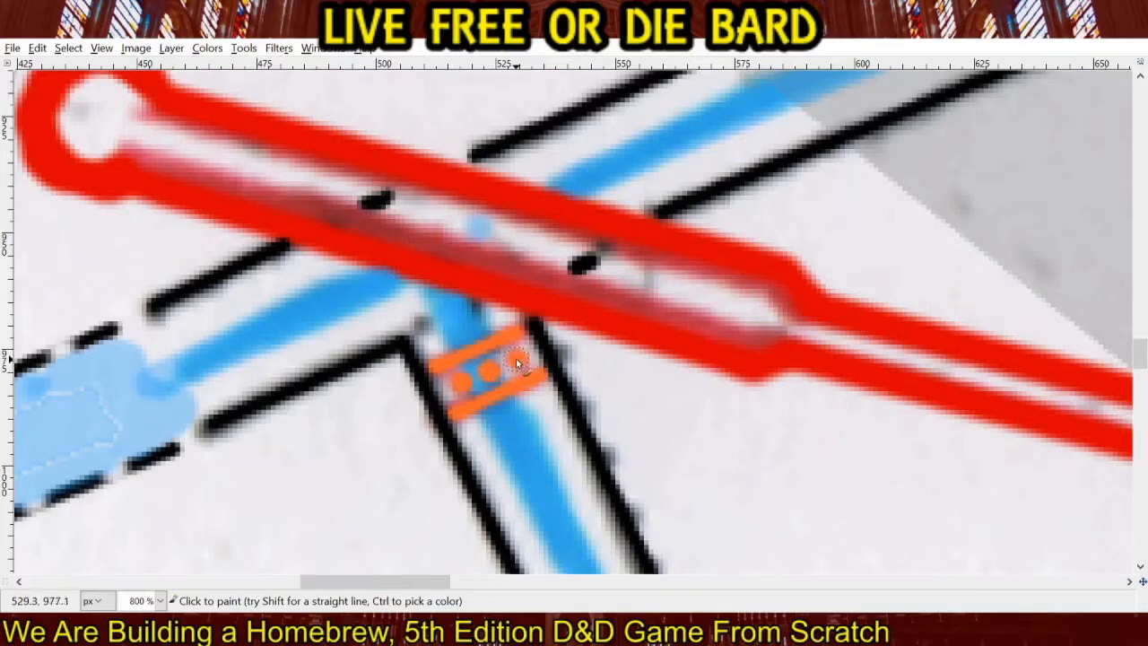
# Cover the red marking on the southern branch with two orange bars and a row of three orange dots.
pyautogui.scroll(-2, 638, 338)
pyautogui.scroll(-4, 639, 339)
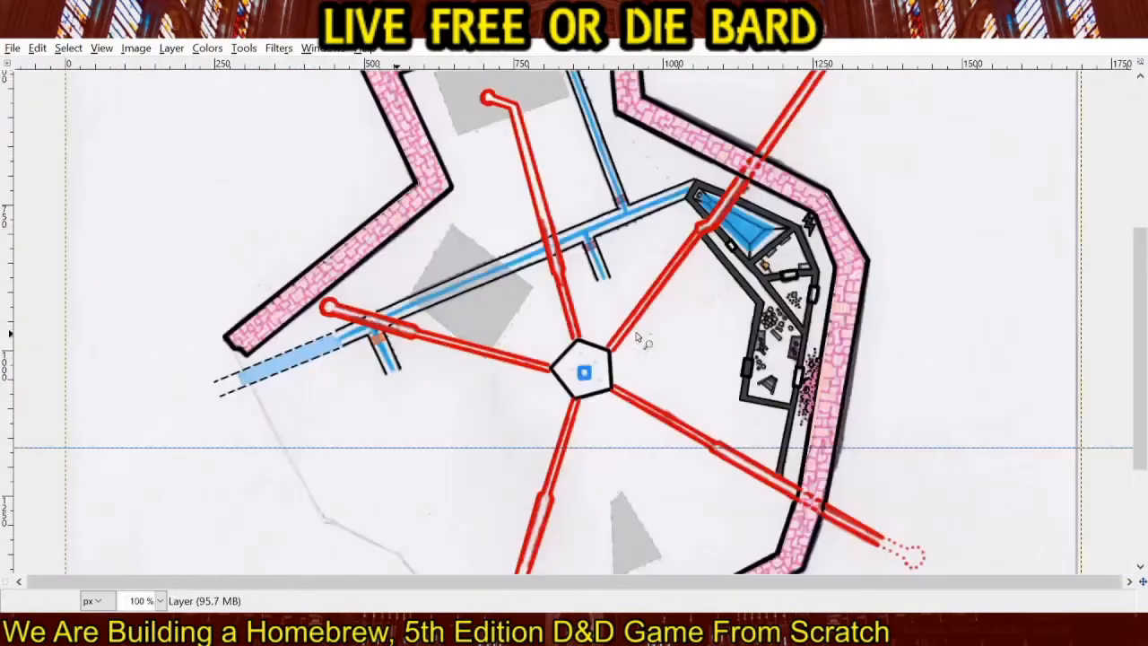
pyautogui.moveTo(612, 256); pyautogui.dragTo(539, 334)
pyautogui.scroll(6, 539, 334)
pyautogui.scroll(1, 539, 334)
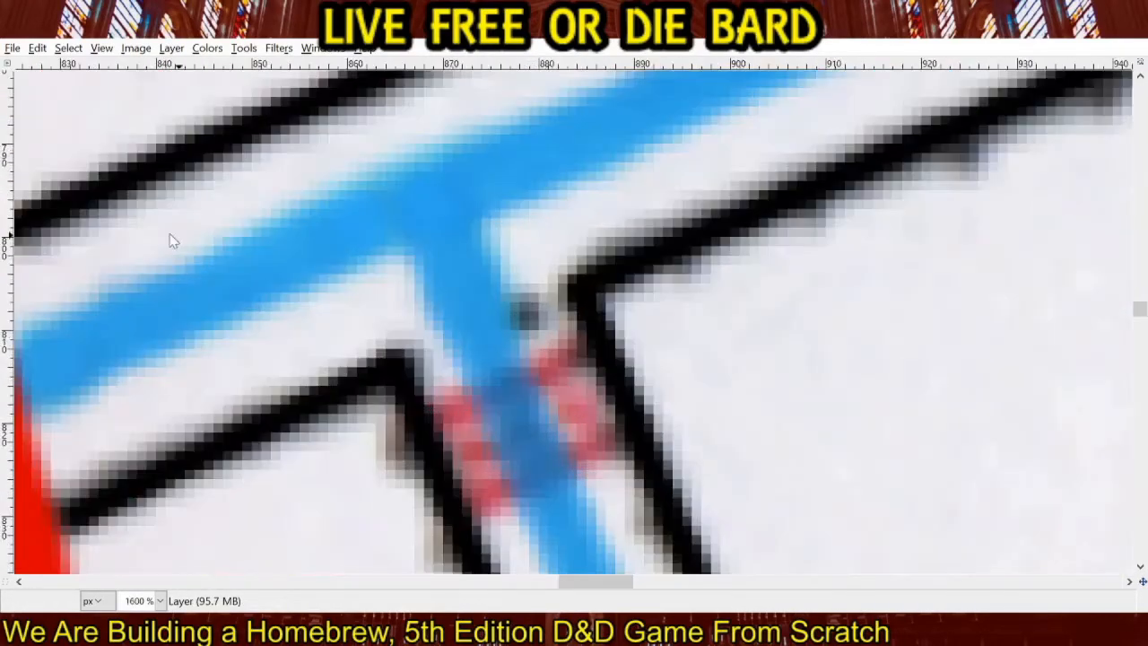
pyautogui.keyDown('shift'); pyautogui.click(576, 353); pyautogui.keyUp('shift')
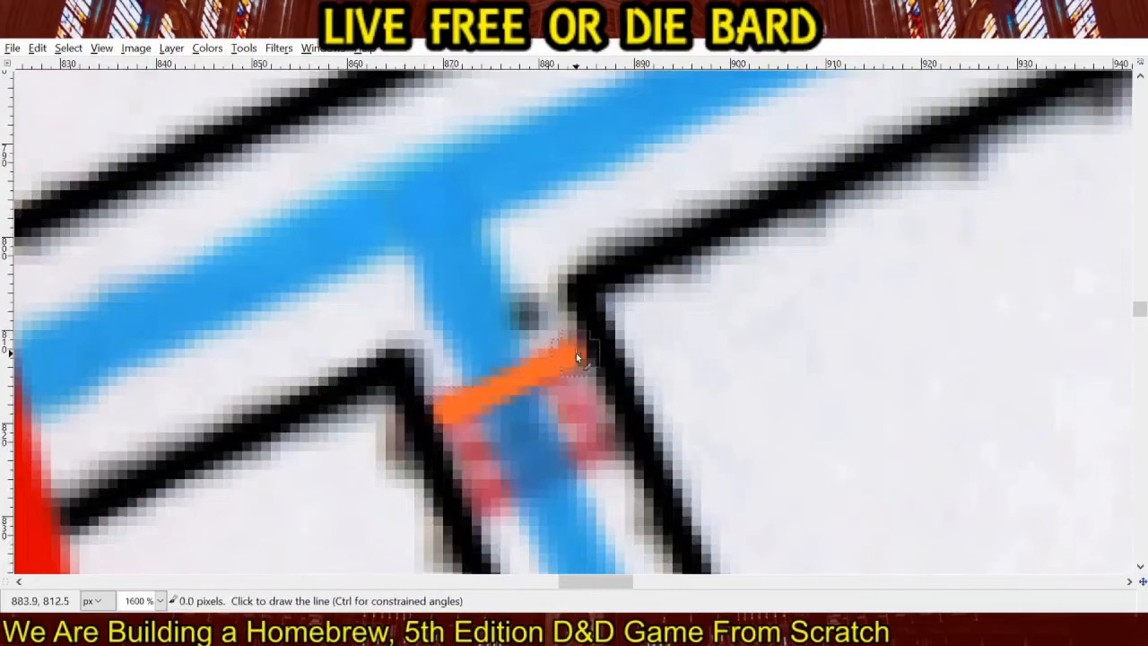
pyautogui.keyDown('shift'); pyautogui.click(611, 440); pyautogui.keyUp('shift')
pyautogui.click(476, 450)
pyautogui.click(523, 429)
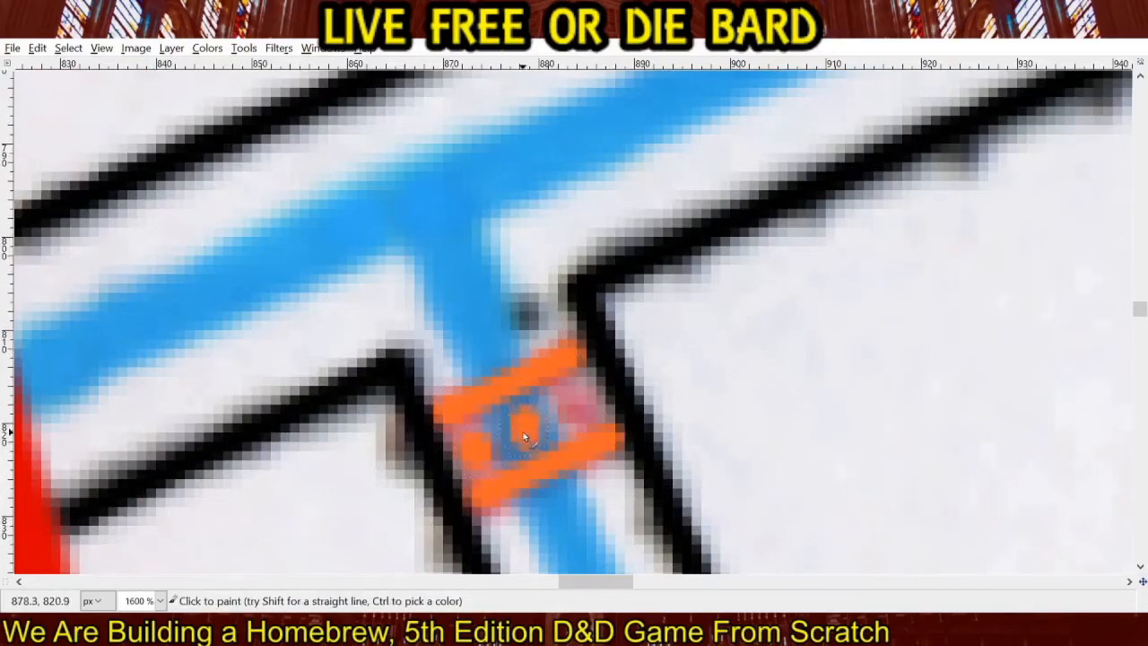
pyautogui.click(570, 407)
# Draw two orange bars and three orange dots over the red marking on the northern branch near its junction.
pyautogui.moveTo(775, 203)
pyautogui.mouseDown()
pyautogui.moveTo(741, 251)
pyautogui.moveTo(391, 502)
pyautogui.mouseUp()
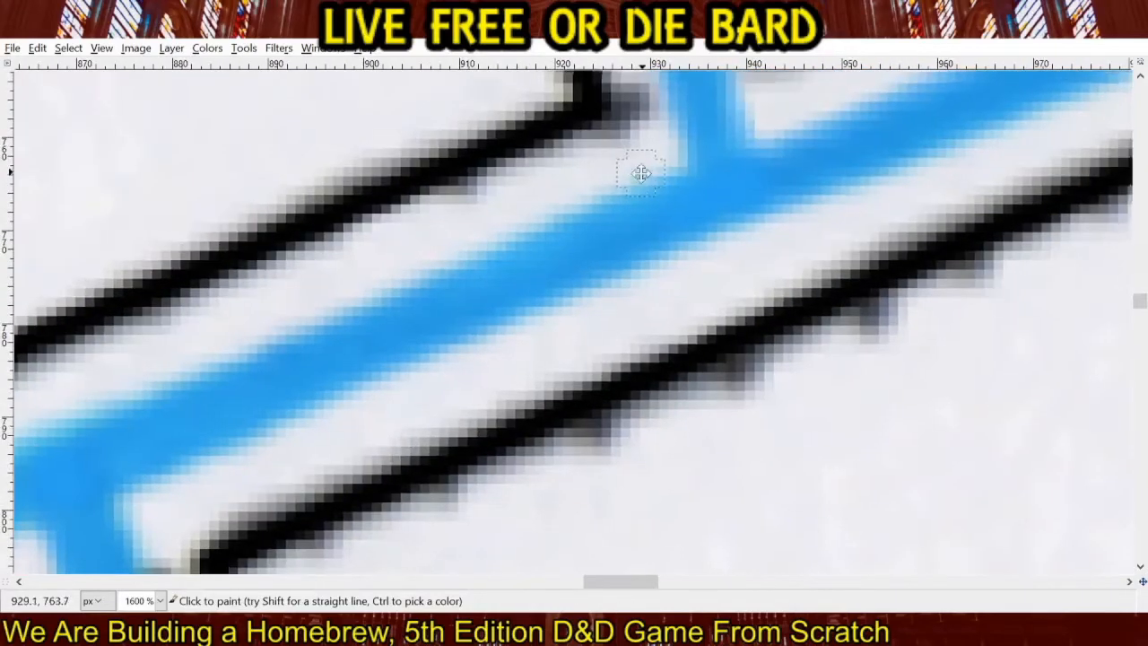
pyautogui.moveTo(640, 172); pyautogui.dragTo(494, 530)
pyautogui.click(451, 380)
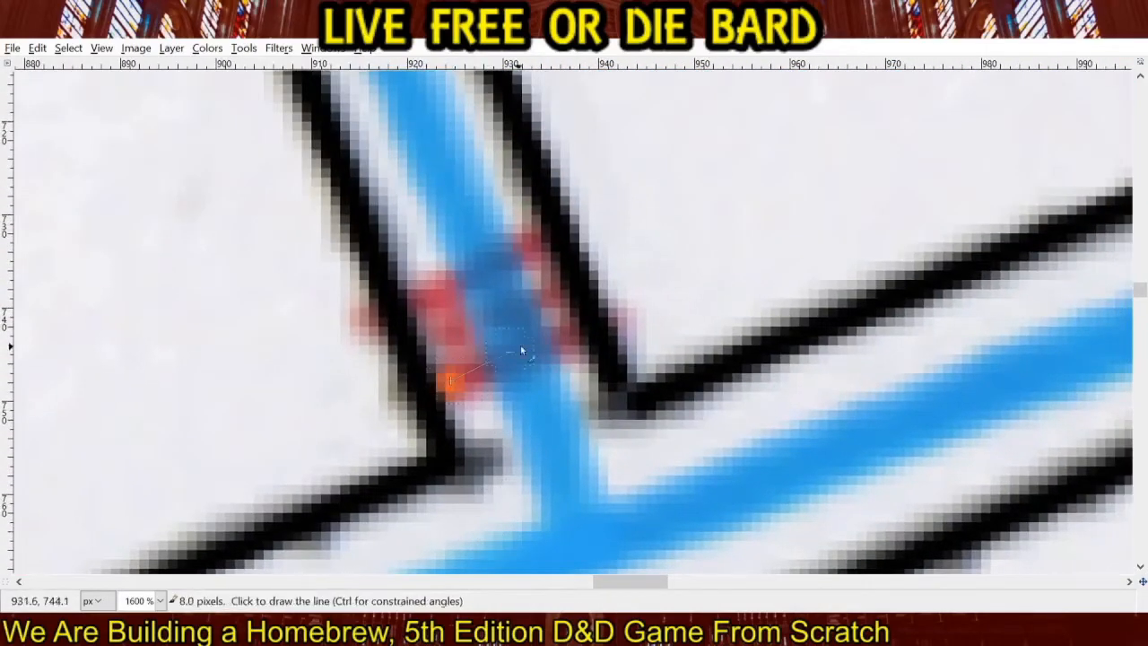
pyautogui.keyDown('shift'); pyautogui.click(570, 328); pyautogui.keyUp('shift')
pyautogui.click(418, 297)
pyautogui.keyDown('shift'); pyautogui.click(543, 242); pyautogui.keyUp('shift')
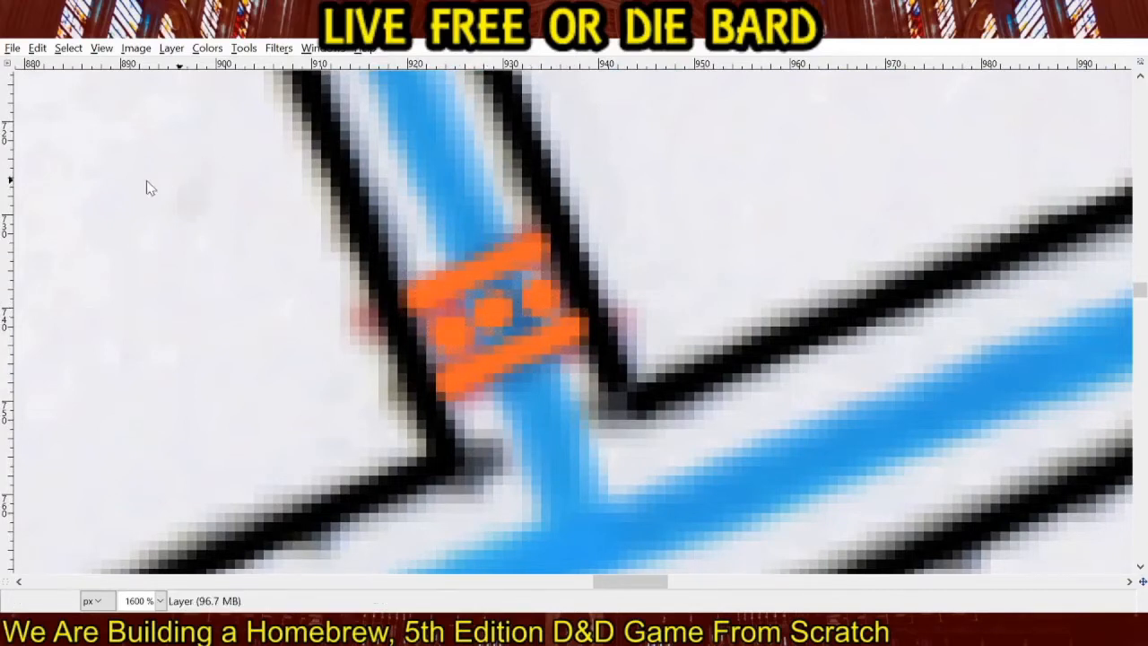
# Edge both orange bars on the northern branch with thin black lines along their upper and lower sides.
pyautogui.scroll(-1, 594, 379)
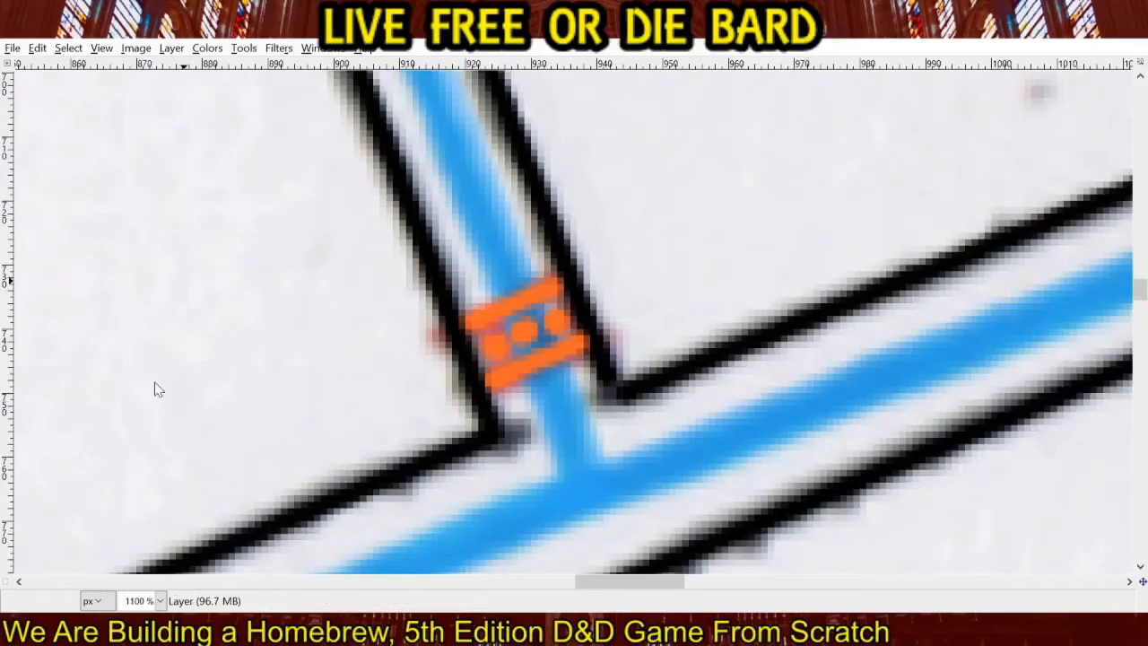
pyautogui.click(463, 314)
pyautogui.keyDown('shift'); pyautogui.click(558, 273); pyautogui.keyUp('shift')
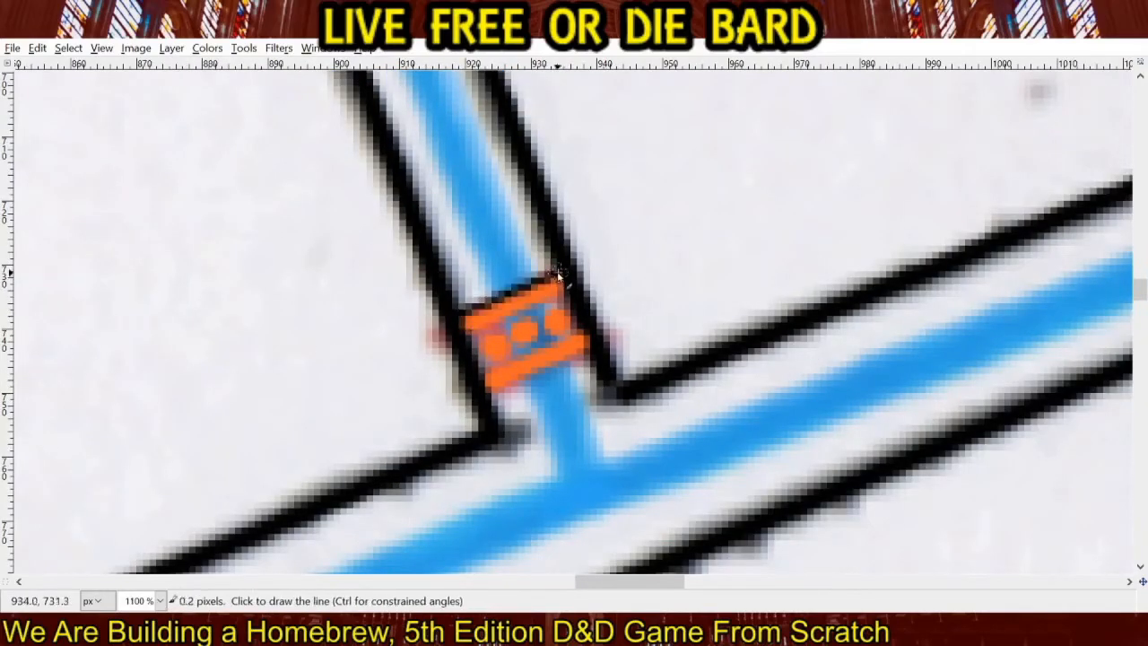
pyautogui.click(468, 335)
pyautogui.keyDown('shift'); pyautogui.click(568, 295); pyautogui.keyUp('shift')
pyautogui.click(487, 370)
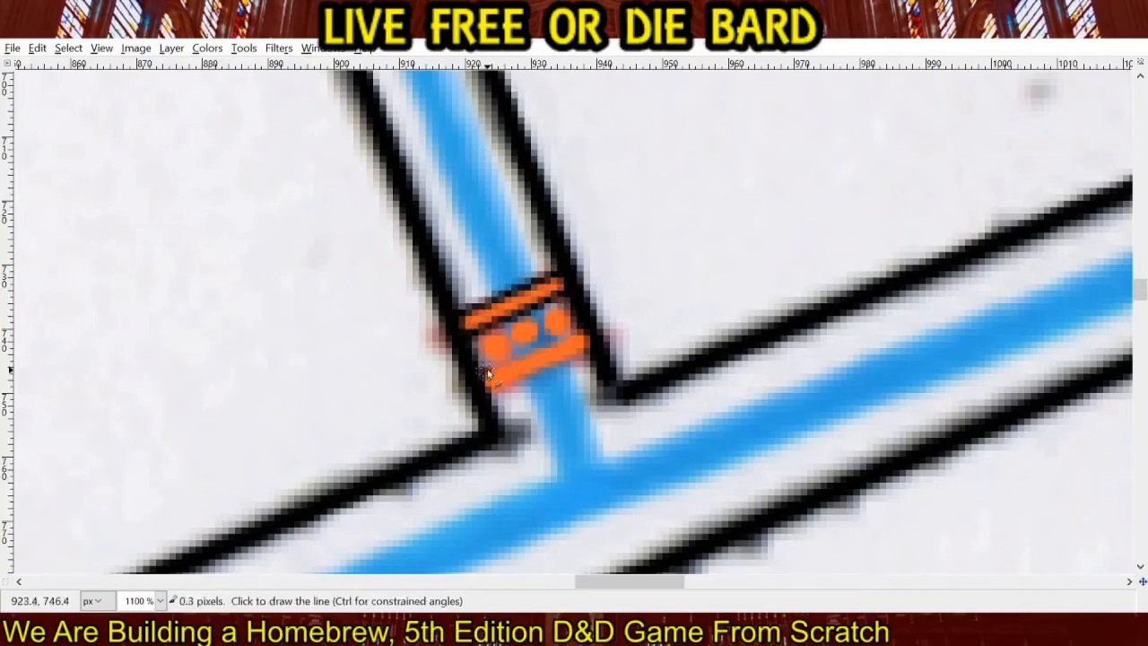
pyautogui.keyDown('shift'); pyautogui.click(588, 334); pyautogui.keyUp('shift')
pyautogui.click(491, 392)
pyautogui.keyDown('shift'); pyautogui.click(586, 350); pyautogui.keyUp('shift')
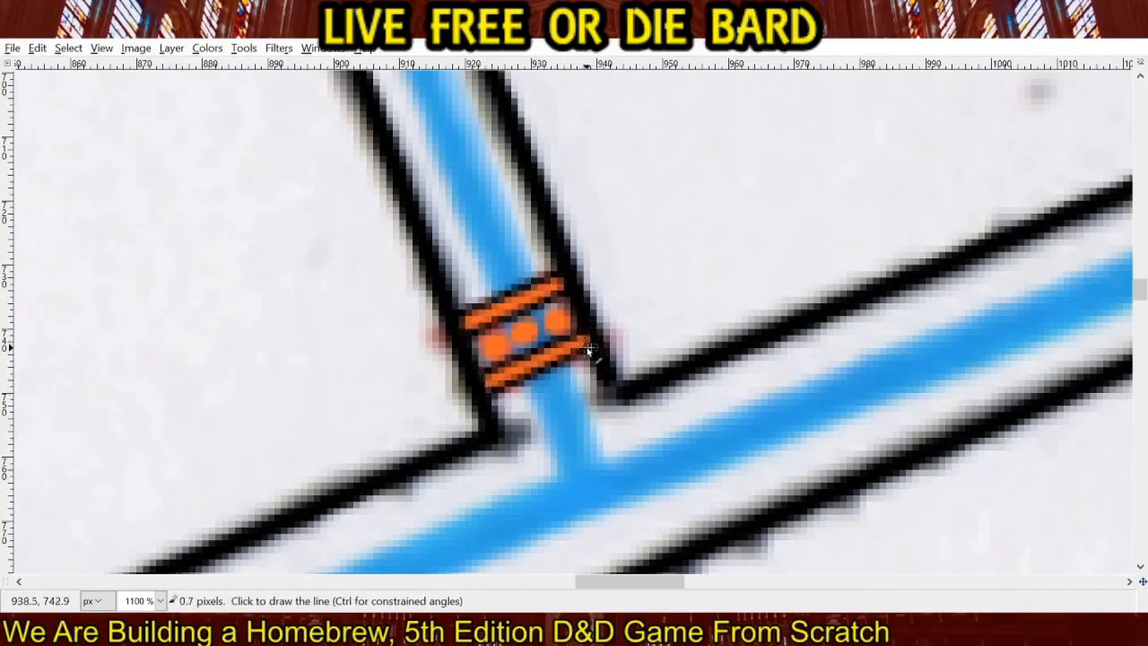
# Outline the three orange dots on the northern branch marking in thin black.
pyautogui.moveTo(489, 342)
pyautogui.mouseDown()
pyautogui.moveTo(537, 324)
pyautogui.moveTo(510, 333)
pyautogui.moveTo(529, 349)
pyautogui.moveTo(544, 332)
pyautogui.moveTo(527, 320)
pyautogui.moveTo(547, 310)
pyautogui.moveTo(543, 324)
pyautogui.moveTo(561, 337)
pyautogui.moveTo(551, 307)
pyautogui.mouseUp()
# Edge both orange bars on the southern branch with thin black lines and outline the three dots between them in black.
pyautogui.moveTo(513, 429); pyautogui.dragTo(679, 151)
pyautogui.moveTo(427, 416); pyautogui.dragTo(616, 172)
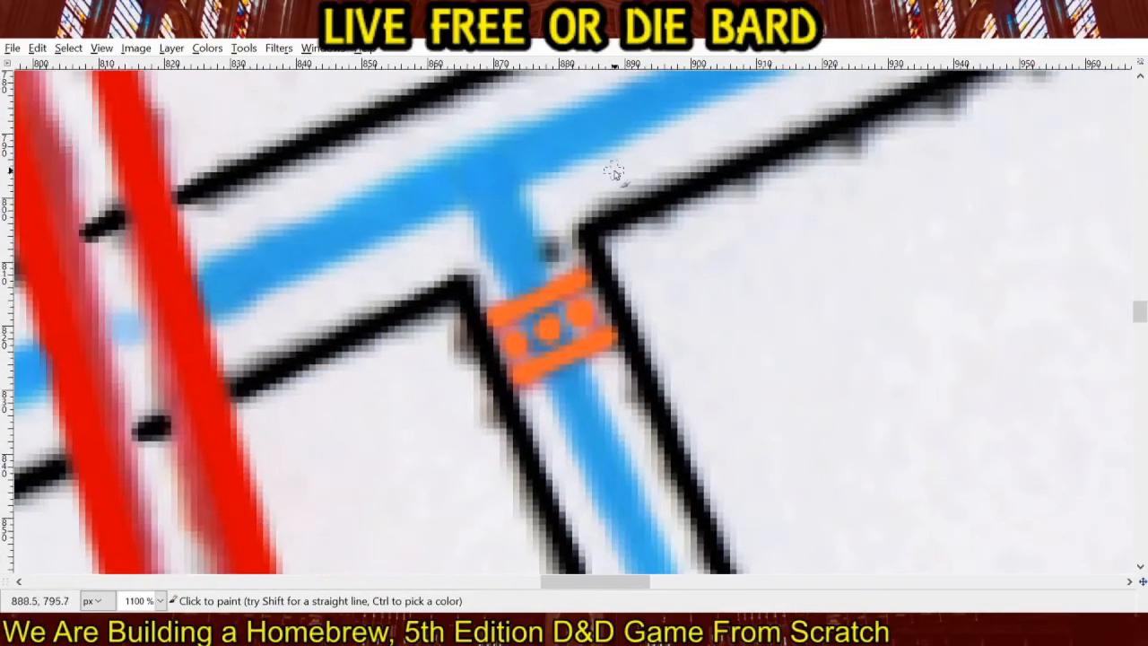
pyautogui.click(481, 312)
pyautogui.keyDown('shift'); pyautogui.click(589, 267); pyautogui.keyUp('shift')
pyautogui.click(492, 331)
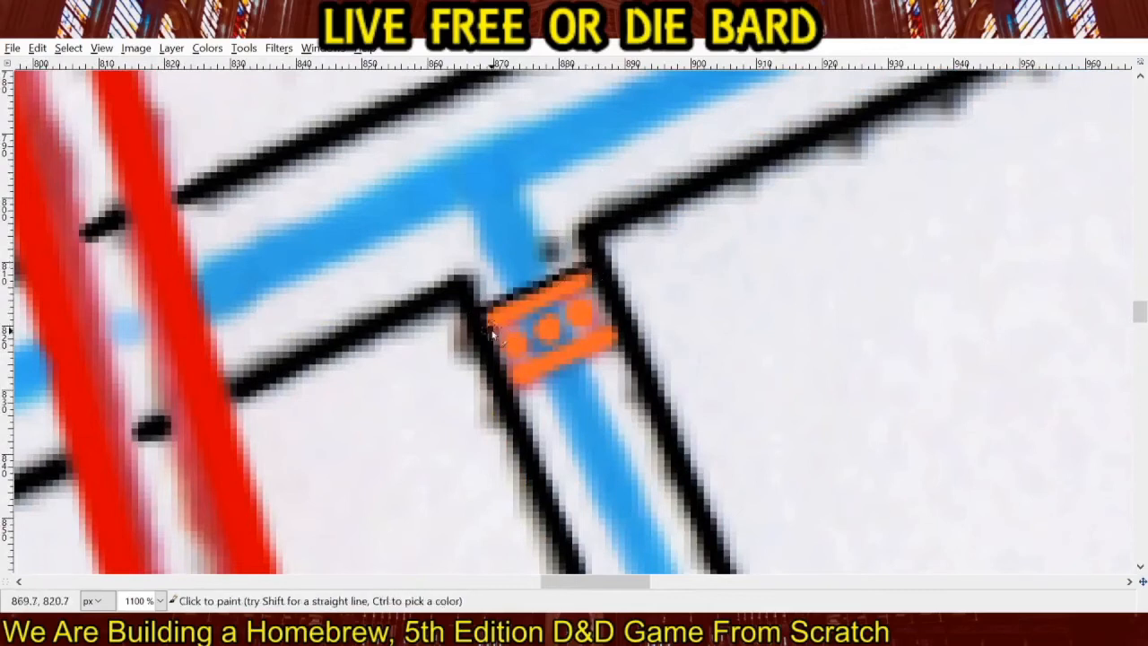
pyautogui.keyDown('shift'); pyautogui.click(596, 287); pyautogui.keyUp('shift')
pyautogui.click(519, 378)
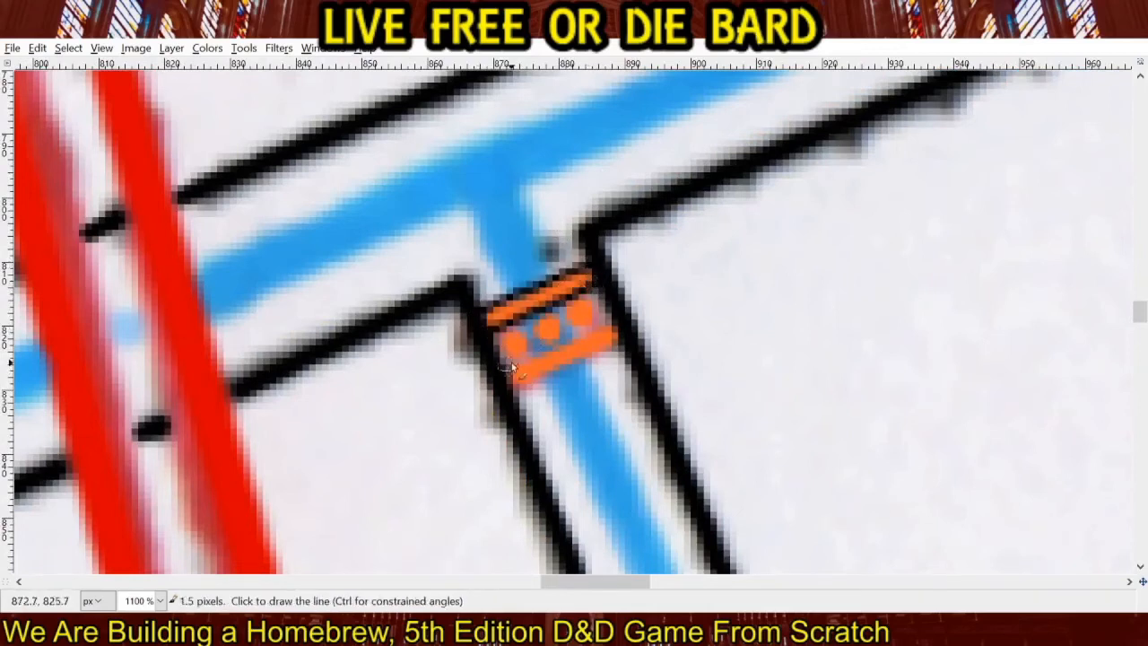
pyautogui.keyDown('shift'); pyautogui.click(617, 334); pyautogui.keyUp('shift')
pyautogui.keyDown('shift'); pyautogui.click(621, 346); pyautogui.keyUp('shift')
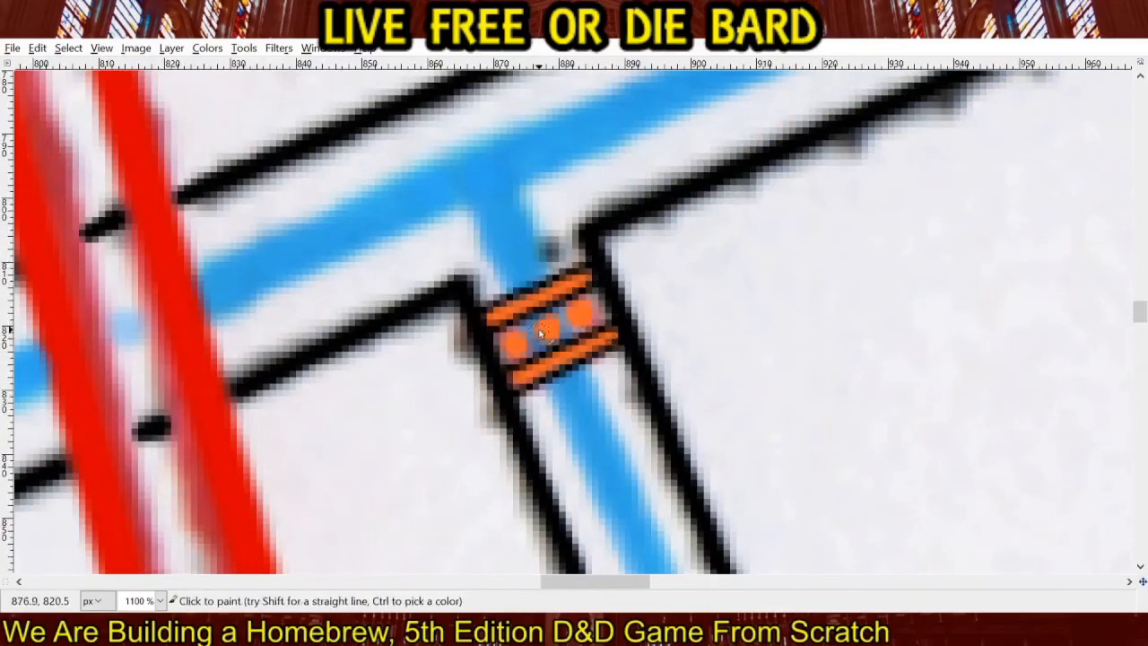
pyautogui.moveTo(518, 337)
pyautogui.mouseDown()
pyautogui.moveTo(540, 321)
pyautogui.moveTo(534, 338)
pyautogui.moveTo(548, 349)
pyautogui.moveTo(565, 340)
pyautogui.moveTo(554, 323)
pyautogui.moveTo(579, 304)
pyautogui.moveTo(570, 324)
pyautogui.moveTo(589, 320)
pyautogui.moveTo(586, 291)
pyautogui.mouseUp()
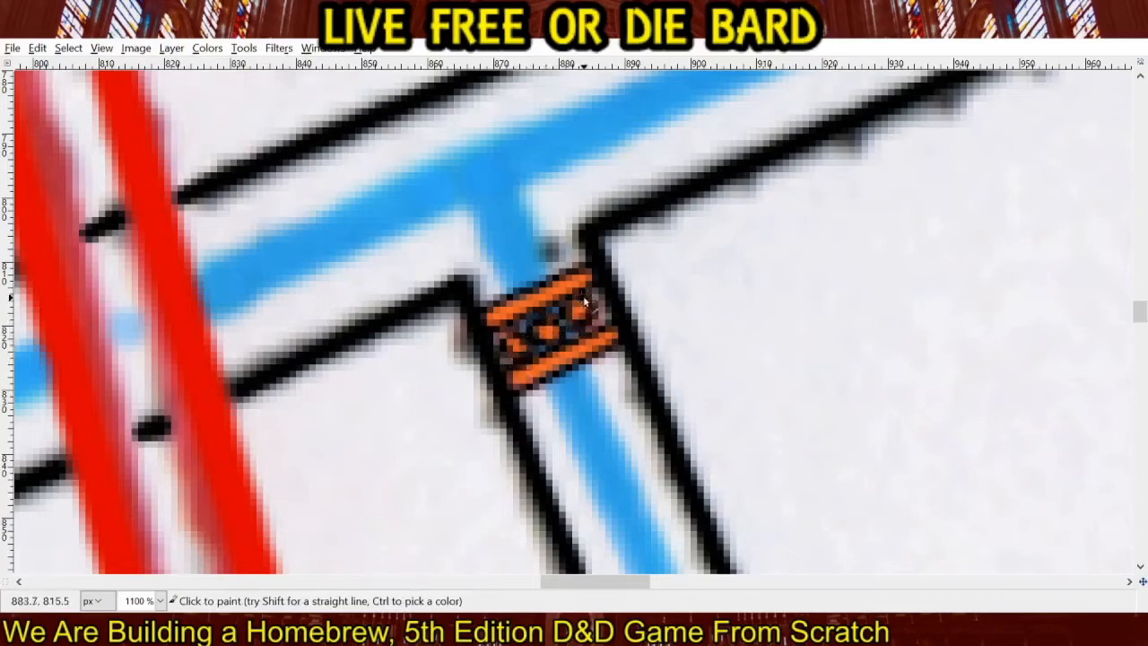
# Edge the upper orange bar on the southwestern side branch with thin black lines along both of its long sides.
pyautogui.moveTo(314, 462); pyautogui.dragTo(852, 192)
pyautogui.moveTo(269, 421); pyautogui.dragTo(808, 184)
pyautogui.moveTo(202, 515); pyautogui.dragTo(746, 264)
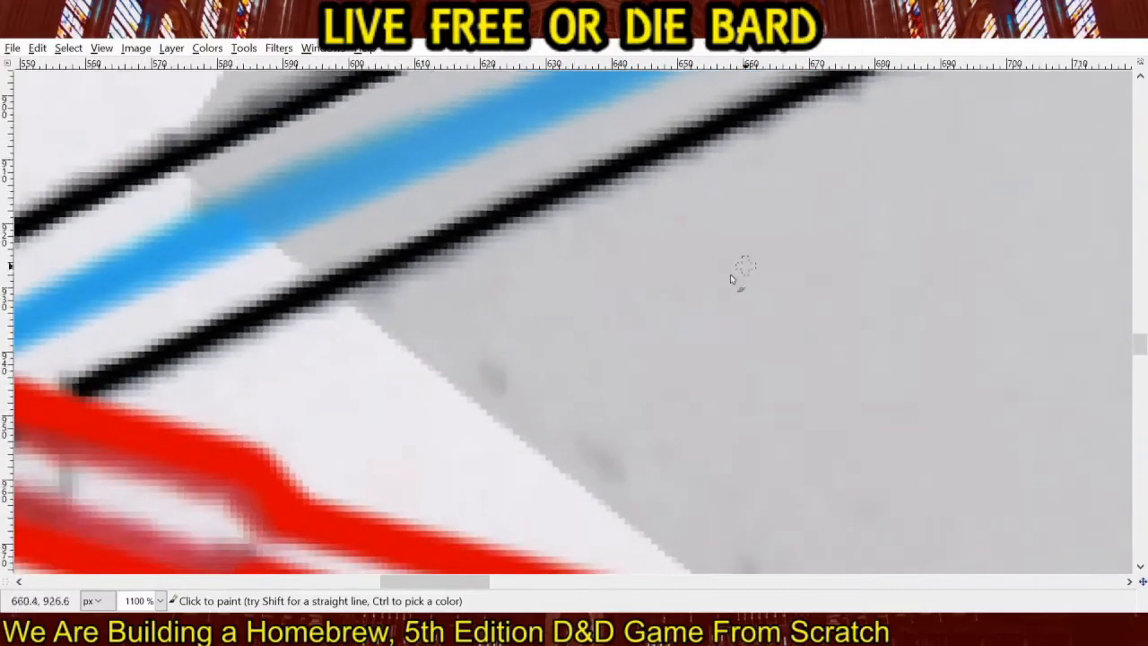
pyautogui.moveTo(316, 431); pyautogui.dragTo(842, 243)
pyautogui.moveTo(484, 425); pyautogui.dragTo(726, 351)
pyautogui.click(530, 332)
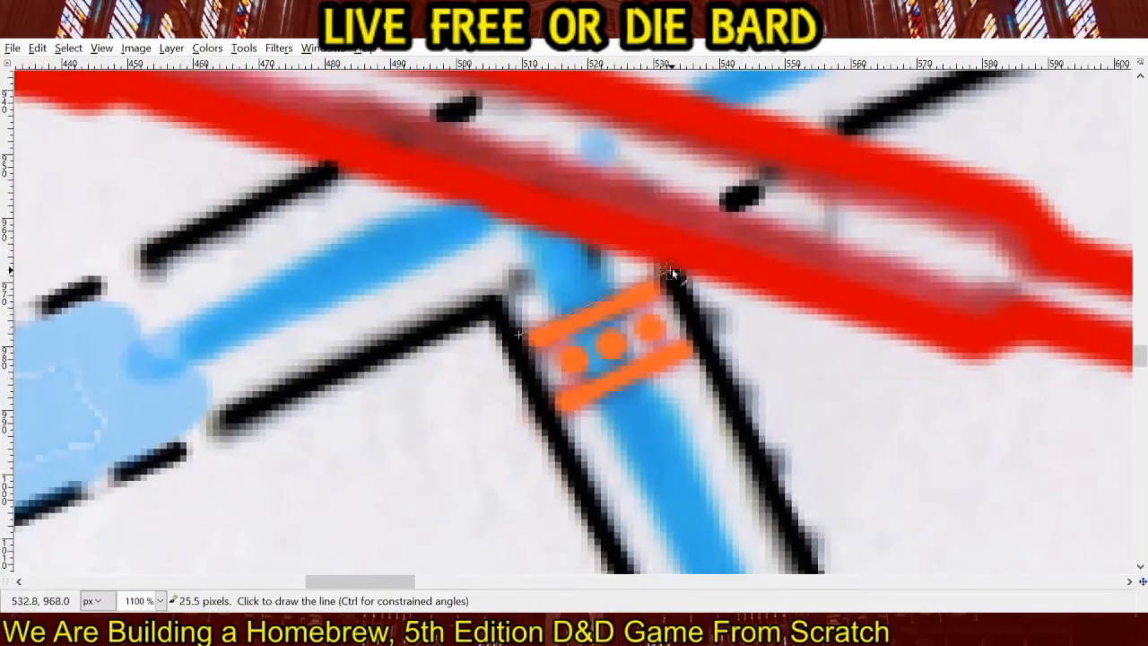
pyautogui.keyDown('shift'); pyautogui.click(663, 272); pyautogui.keyUp('shift')
pyautogui.click(530, 350)
pyautogui.keyDown('shift'); pyautogui.click(671, 290); pyautogui.keyUp('shift')
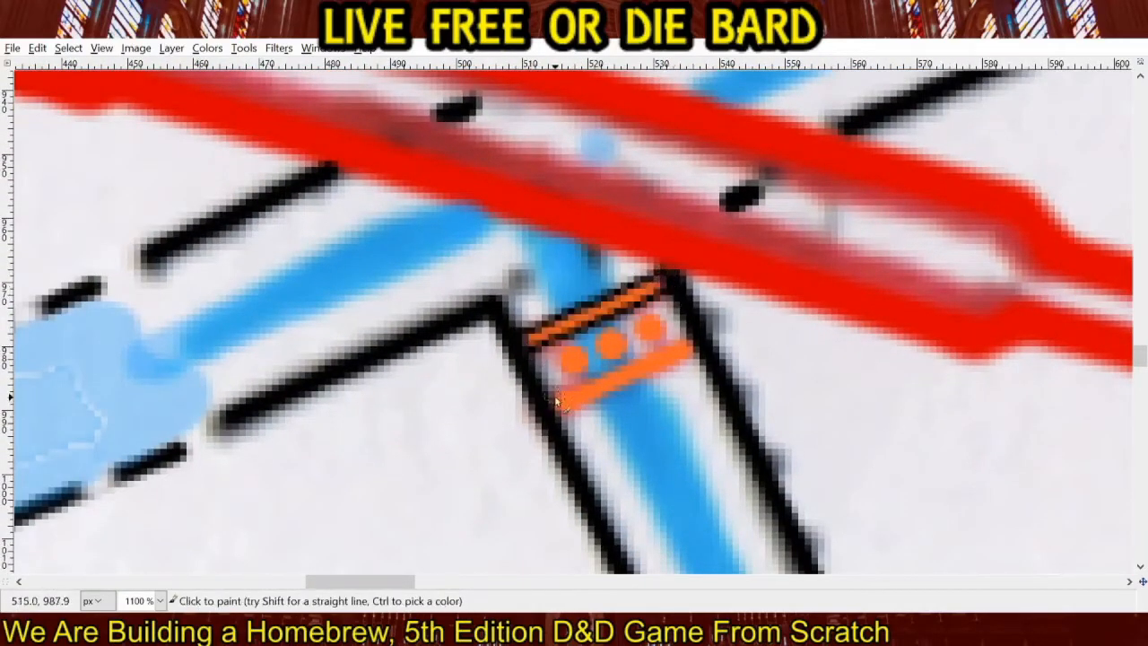
# Edge the lower orange bar on the southwestern side branch with thin black lines and outline the three orange dots in black.
pyautogui.click(556, 405)
pyautogui.keyDown('shift'); pyautogui.click(692, 333); pyautogui.keyUp('shift')
pyautogui.click(554, 414)
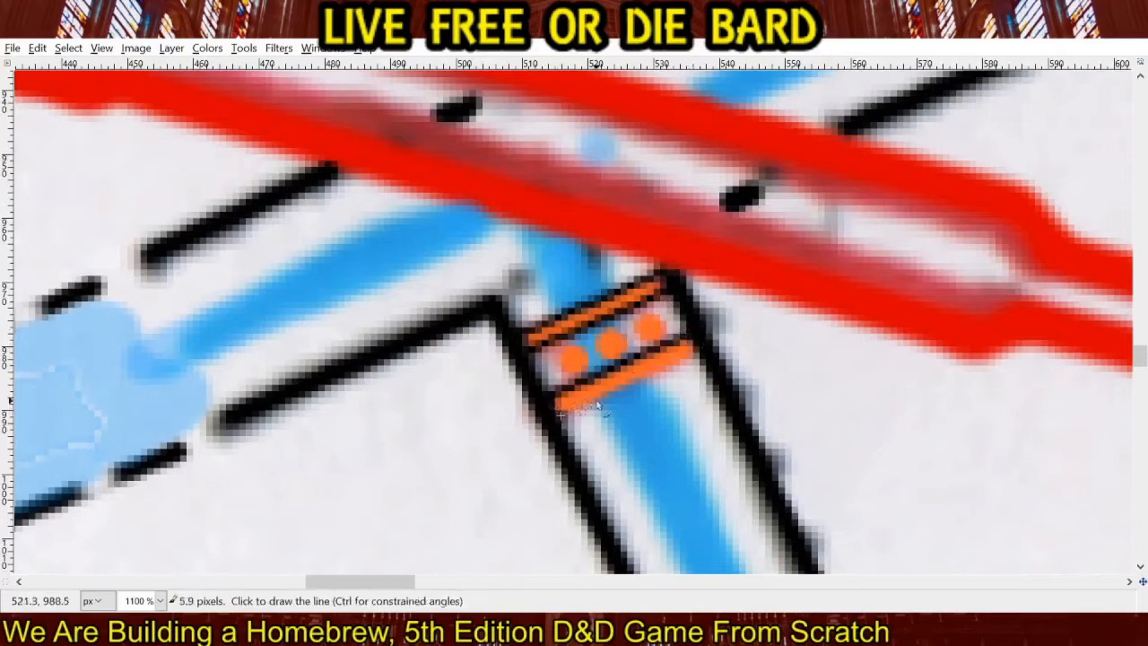
pyautogui.keyDown('shift'); pyautogui.click(702, 351); pyautogui.keyUp('shift')
pyautogui.moveTo(563, 354)
pyautogui.mouseDown()
pyautogui.moveTo(591, 365)
pyautogui.moveTo(575, 355)
pyautogui.moveTo(606, 338)
pyautogui.moveTo(595, 346)
pyautogui.moveTo(619, 359)
pyautogui.moveTo(616, 337)
pyautogui.moveTo(599, 344)
pyautogui.moveTo(640, 322)
pyautogui.moveTo(631, 333)
pyautogui.moveTo(658, 342)
pyautogui.moveTo(643, 315)
pyautogui.mouseUp()
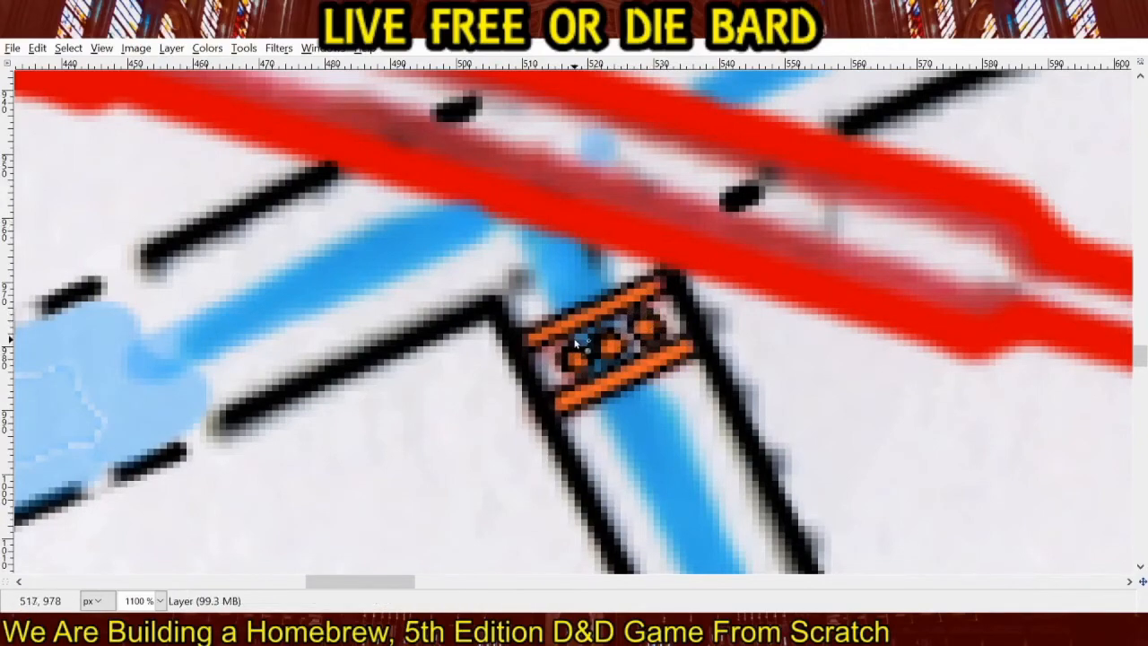
pyautogui.scroll(-7, 577, 343)
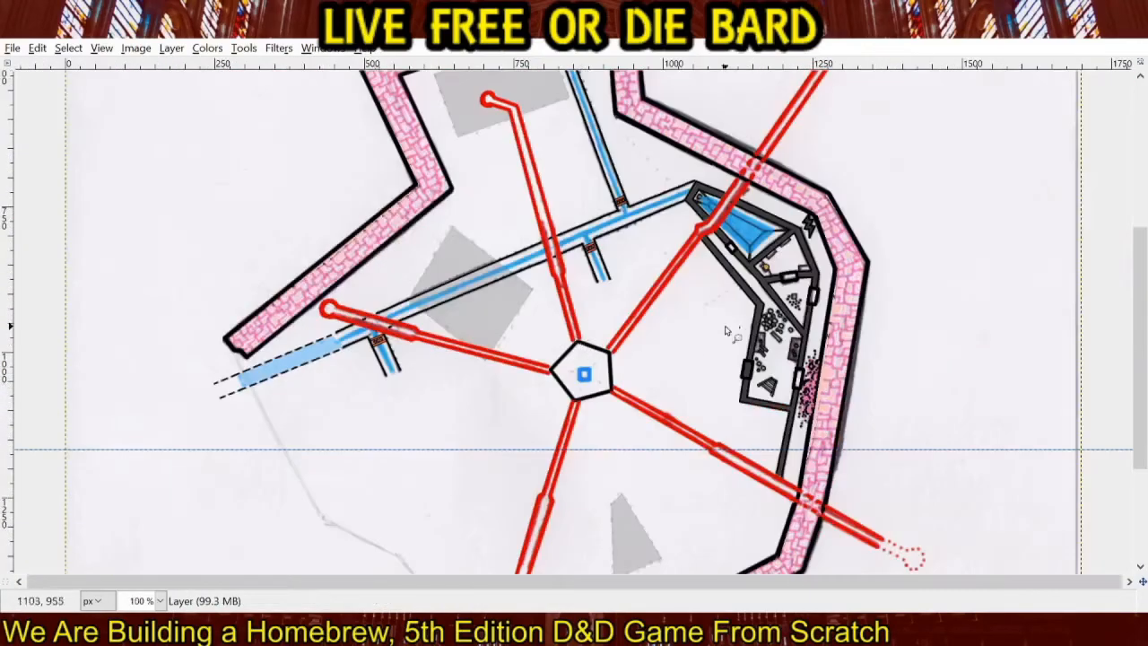
pyautogui.moveTo(727, 332); pyautogui.dragTo(419, 313)
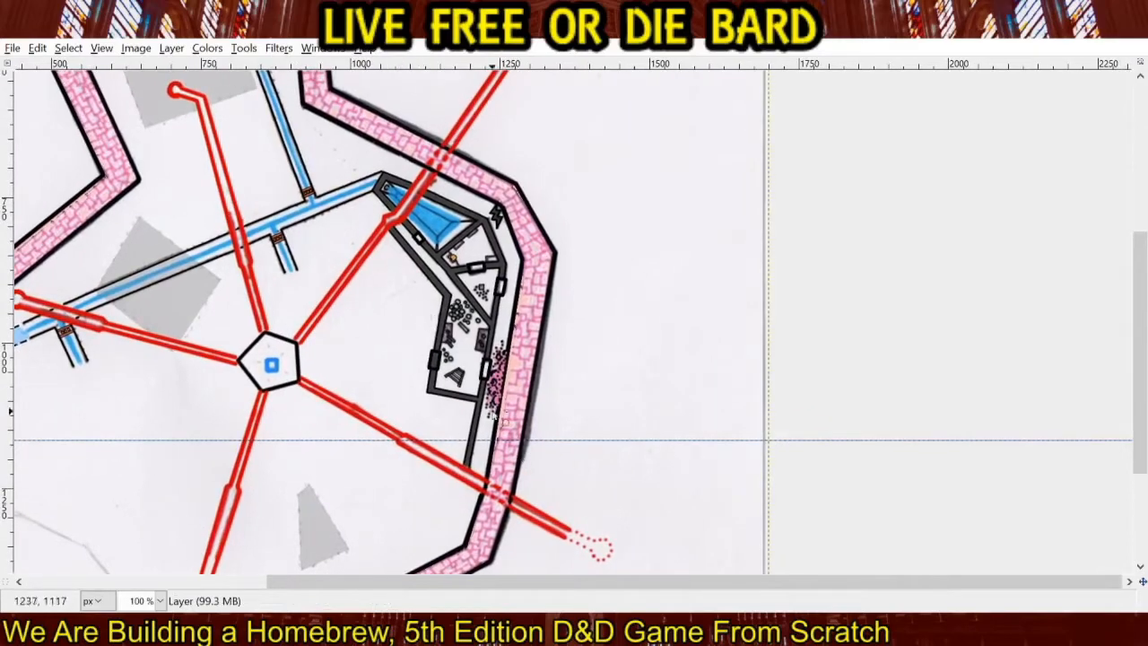
pyautogui.keyDown('ctrl'); pyautogui.scroll(4, 493, 415); pyautogui.keyUp('ctrl')
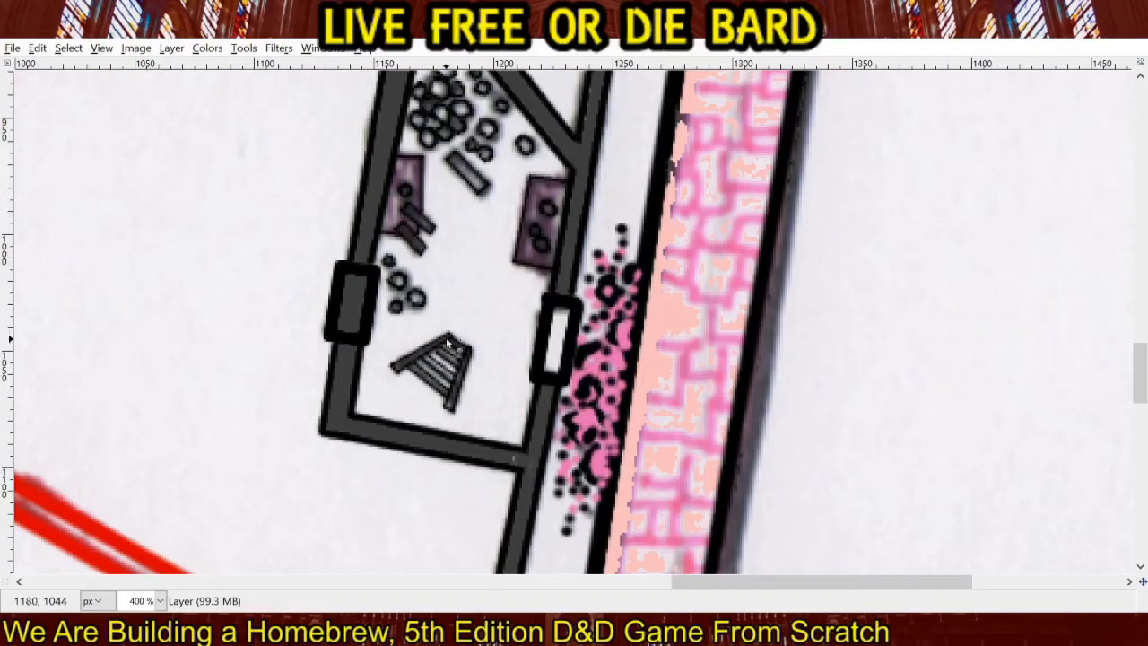
pyautogui.keyDown('ctrl'); pyautogui.scroll(3, 488, 303); pyautogui.keyUp('ctrl')
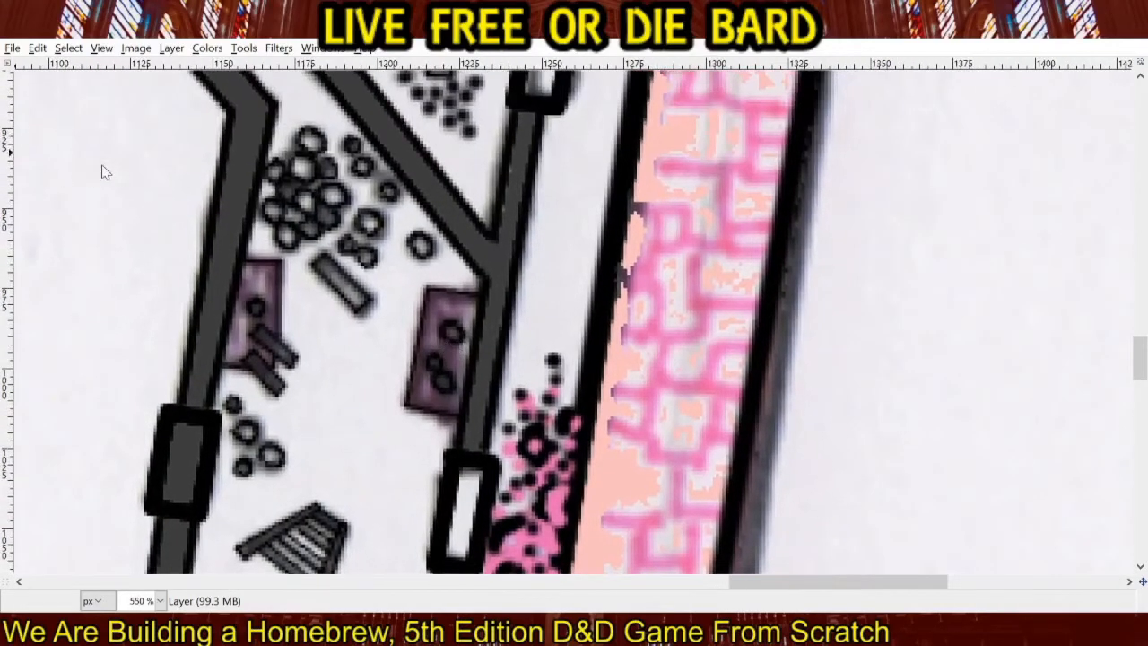
pyautogui.click(441, 304)
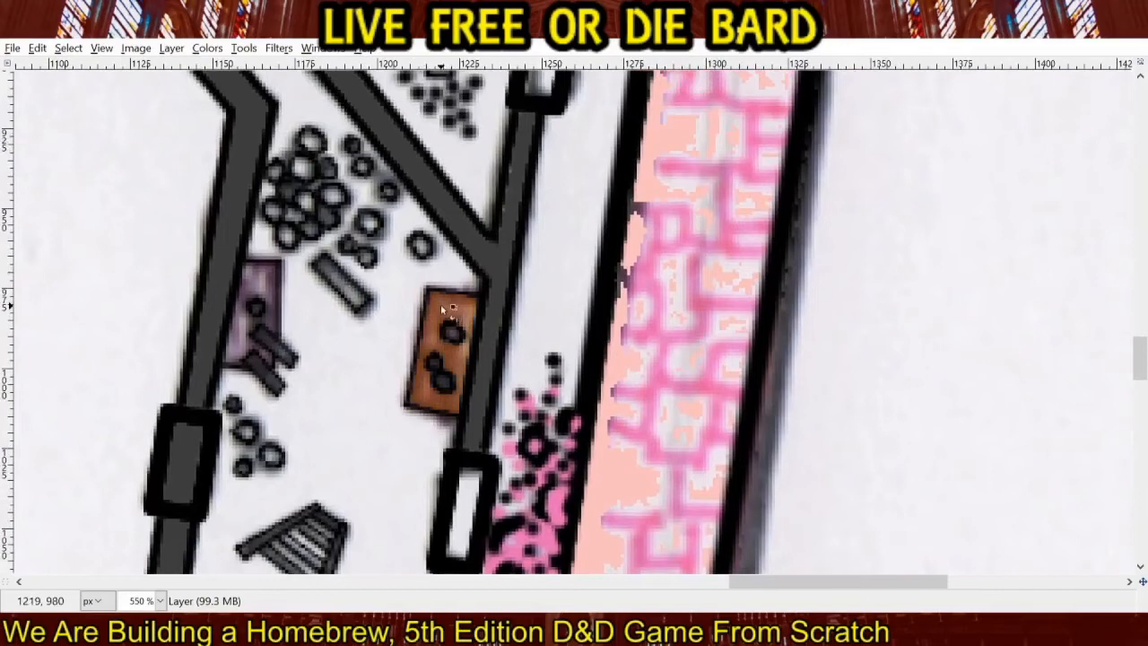
pyautogui.click(264, 280)
pyautogui.scroll(-3, 341, 397)
pyautogui.hscroll(-1, 341, 398)
pyautogui.click(319, 399)
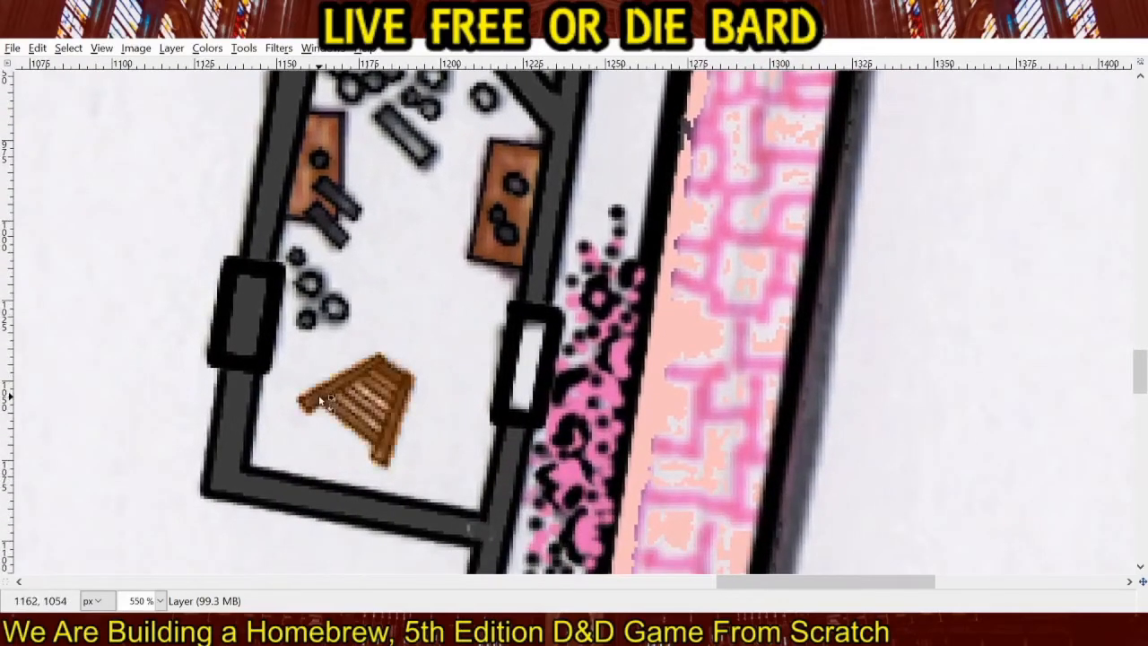
pyautogui.hotkey('ctrl', 'z')
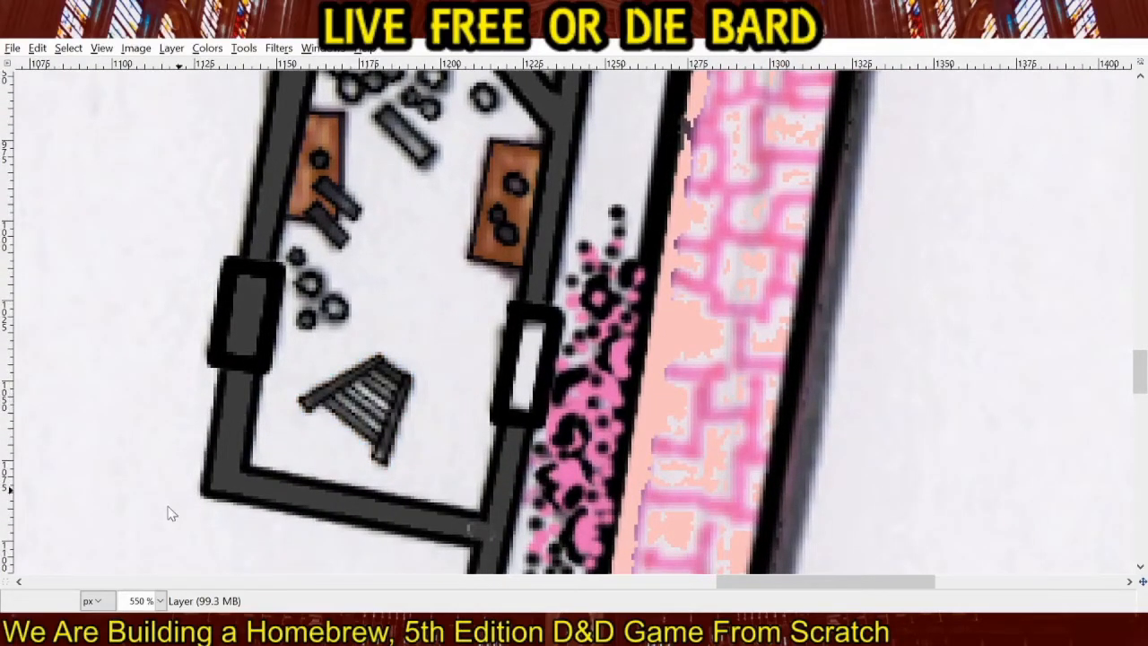
pyautogui.hotkey('ctrl', 'z')
pyautogui.hotkey('ctrl', 'z')
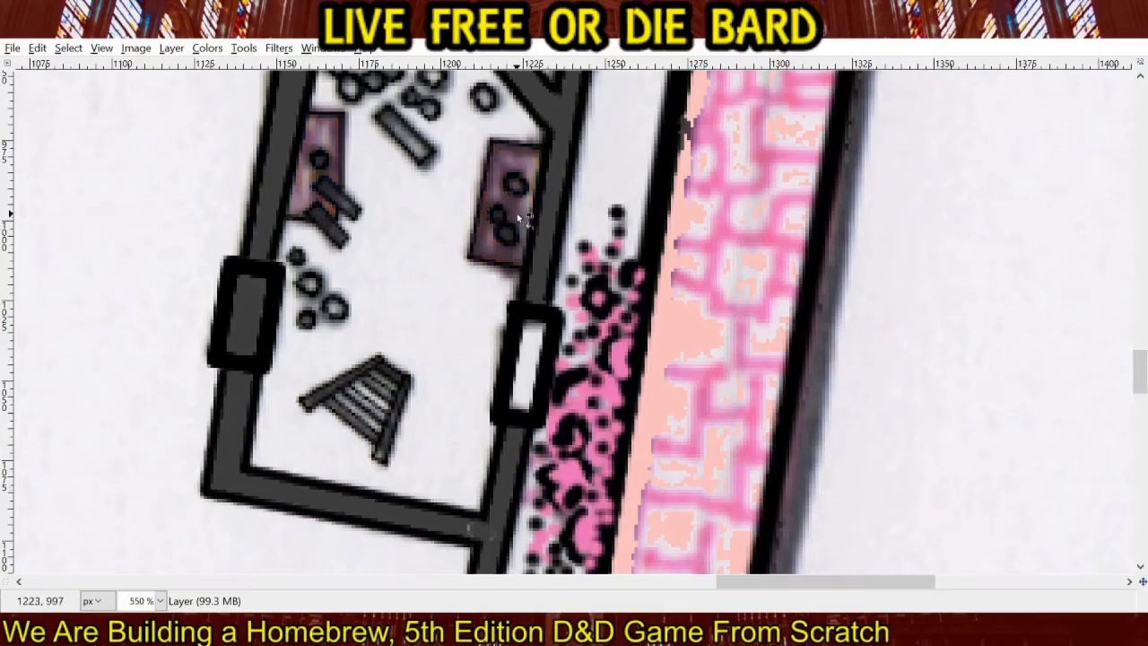
# Fill the two purple tables against the side walls of the temple's southern room with dark orange.
pyautogui.click(505, 238)
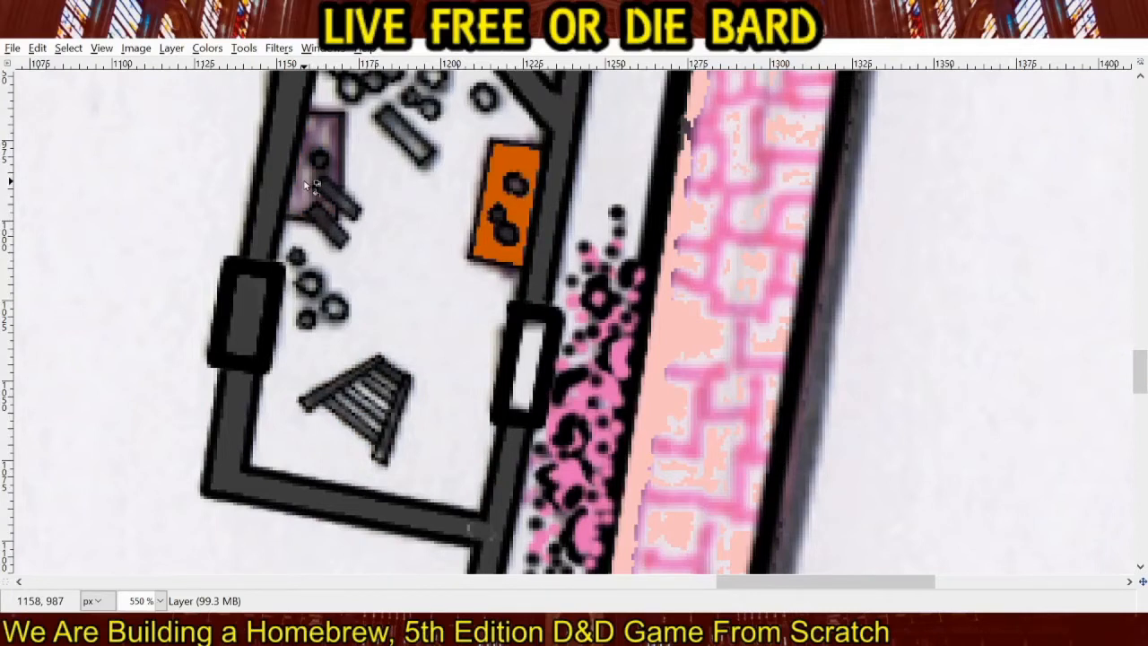
pyautogui.hotkey('ctrl', 'z')
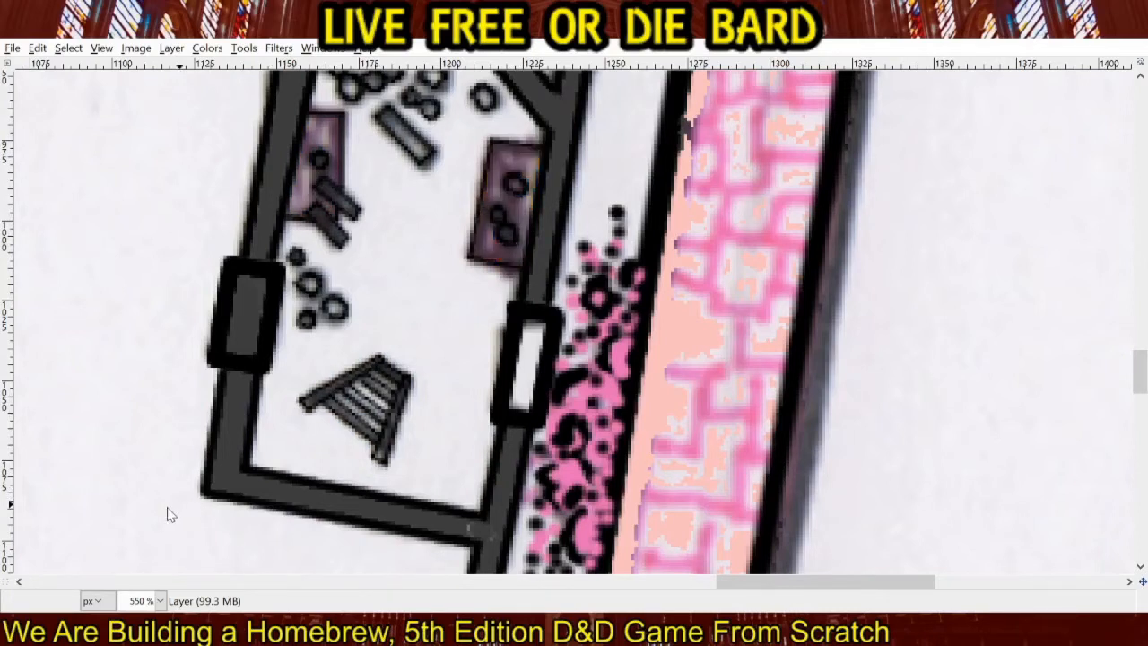
pyautogui.click(485, 241)
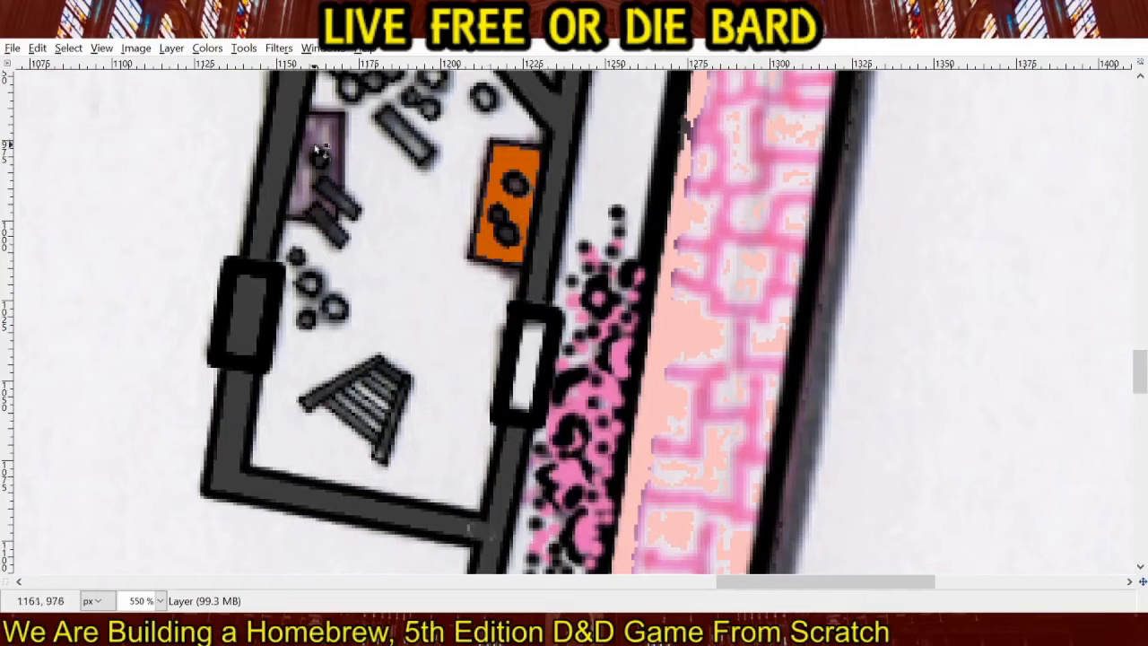
pyautogui.click(325, 131)
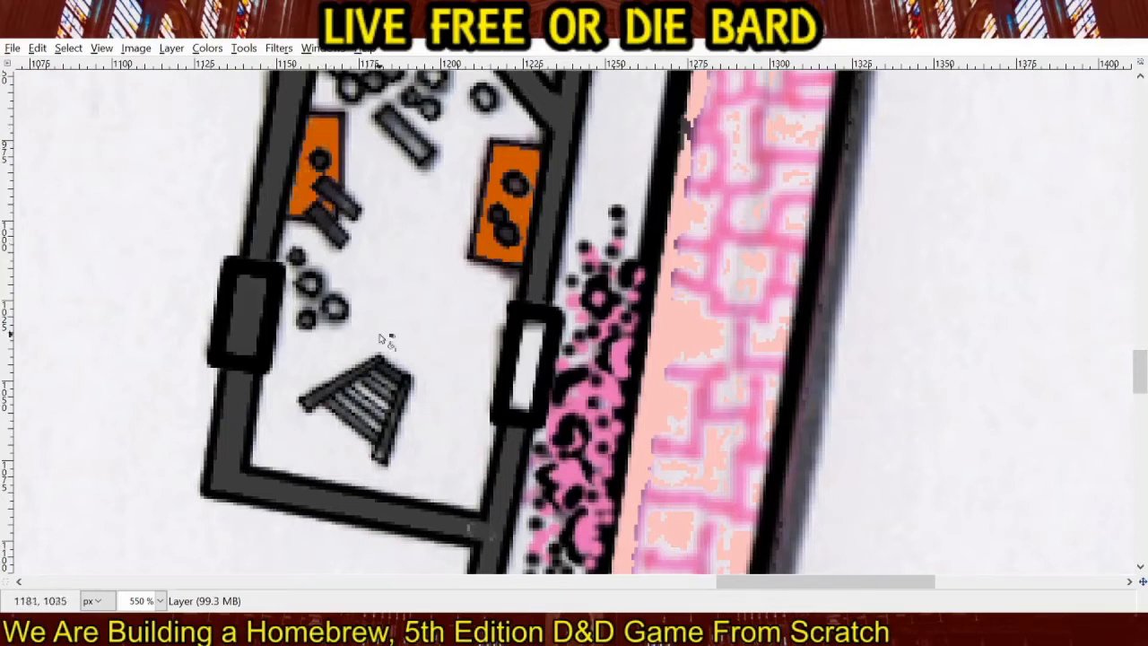
pyautogui.click(333, 397)
pyautogui.hotkey('ctrl', 'z')
pyautogui.click(321, 401)
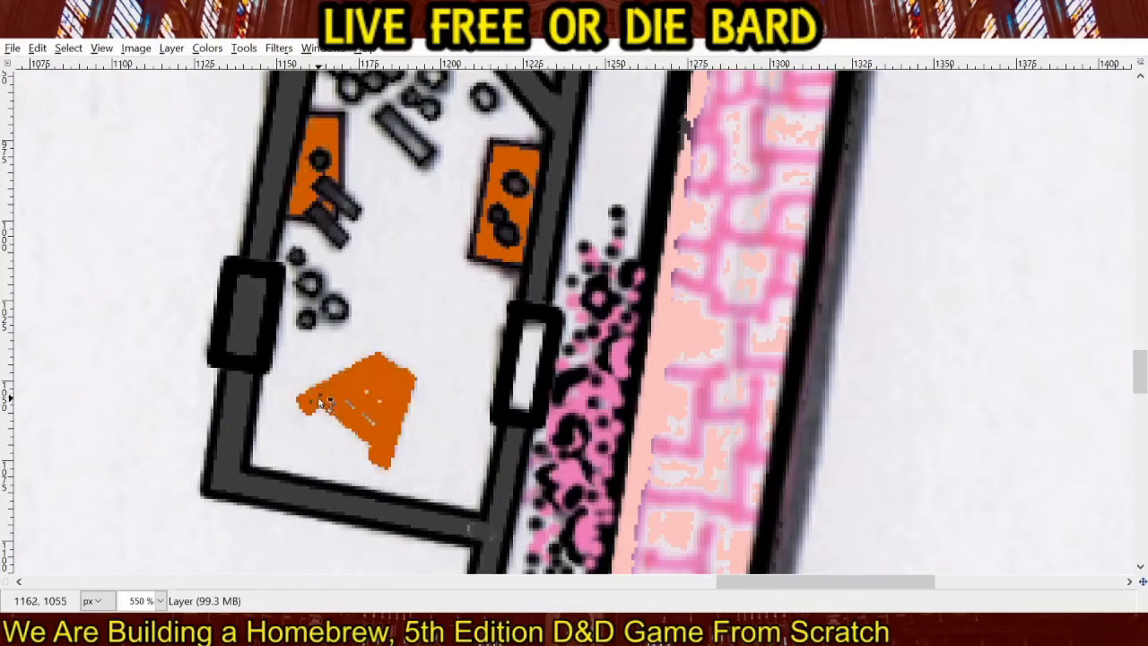
pyautogui.hotkey('ctrl', 'z')
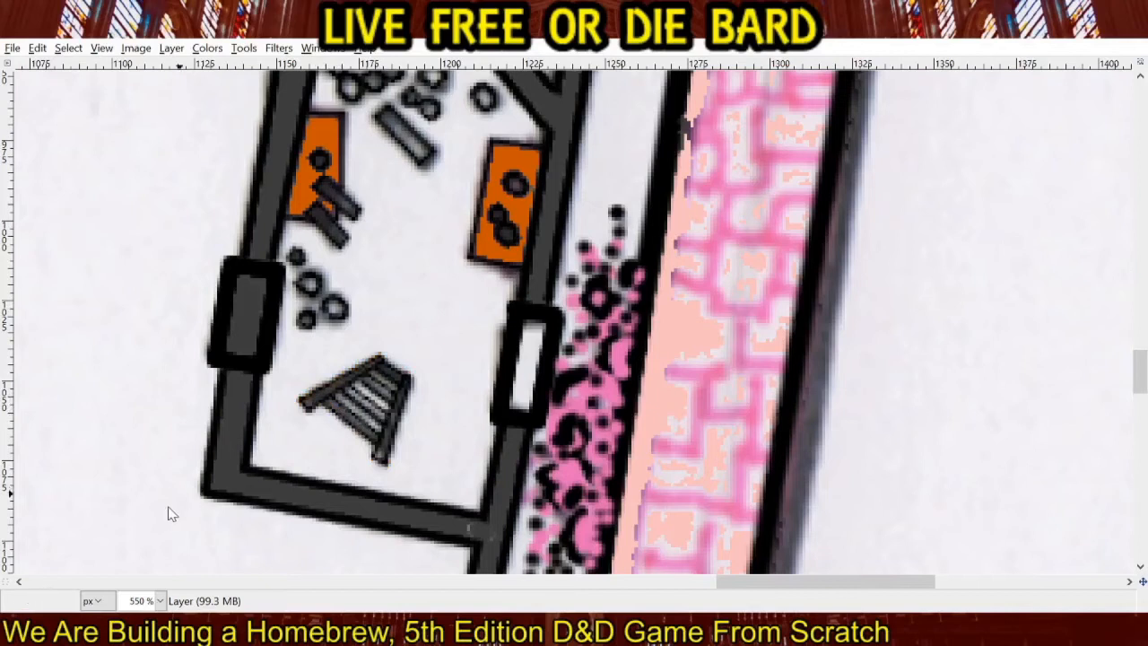
pyautogui.click(316, 403)
pyautogui.hotkey('ctrl', 'z')
pyautogui.click(326, 399)
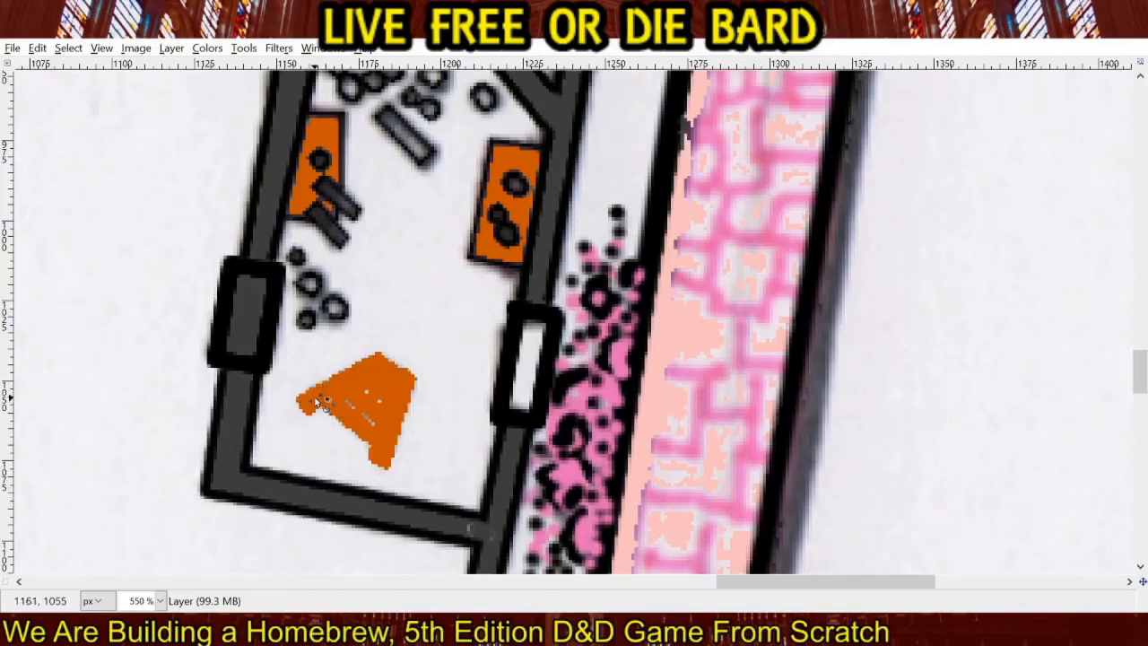
pyautogui.hotkey('ctrl', 'z')
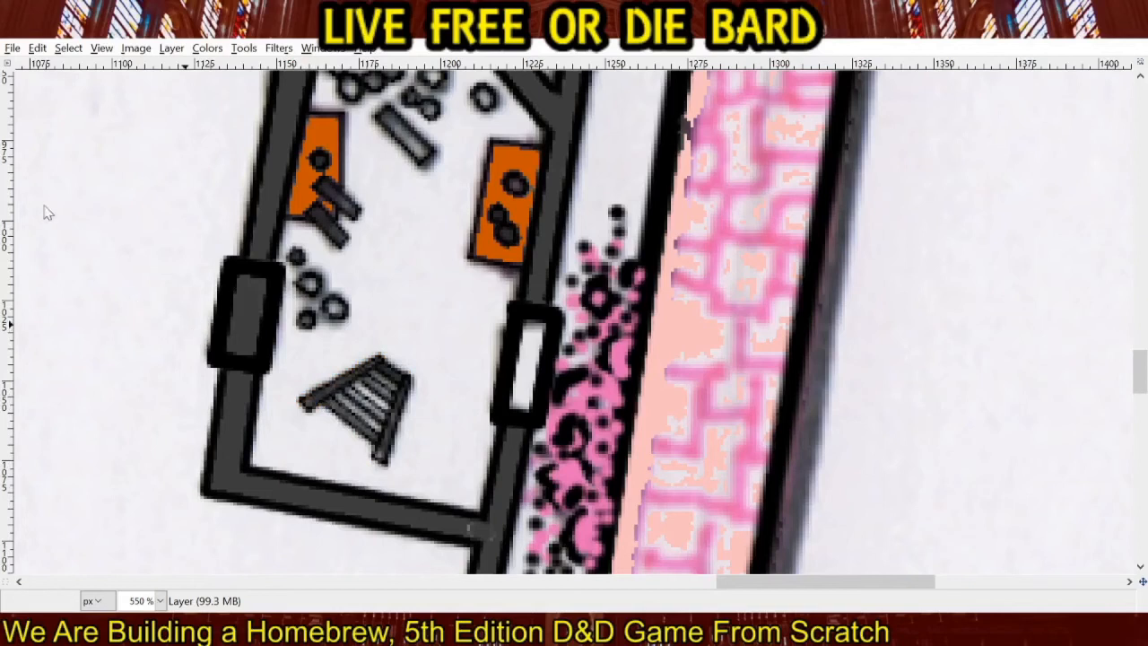
# Paint thin dark orange lines along both side rails and the crosswise slats of the ladder-like furnishing in the southern room.
pyautogui.click(309, 406)
pyautogui.keyDown('shift'); pyautogui.click(386, 359); pyautogui.keyUp('shift')
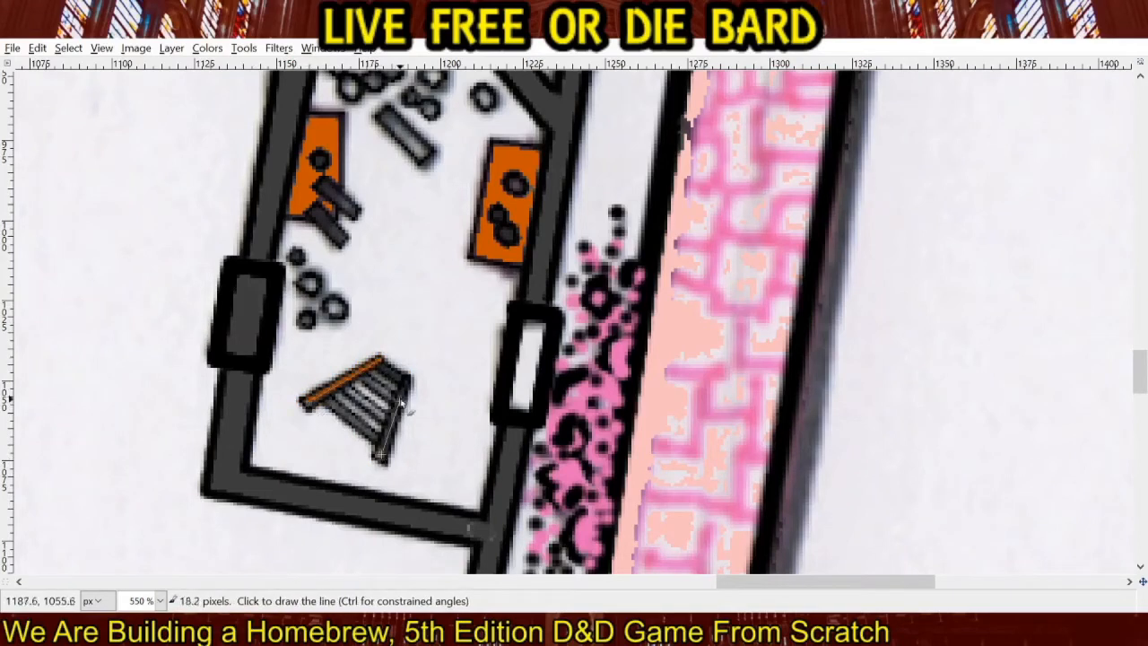
pyautogui.keyDown('shift'); pyautogui.click(382, 457); pyautogui.keyUp('shift')
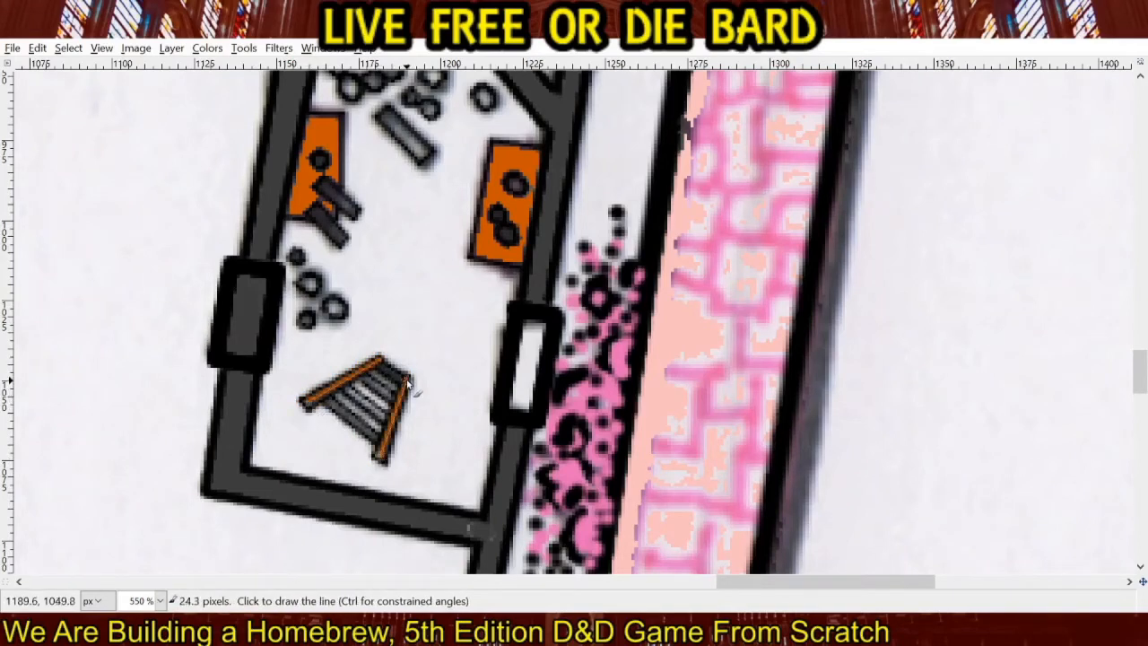
pyautogui.keyDown('shift'); pyautogui.click(349, 391); pyautogui.keyUp('shift')
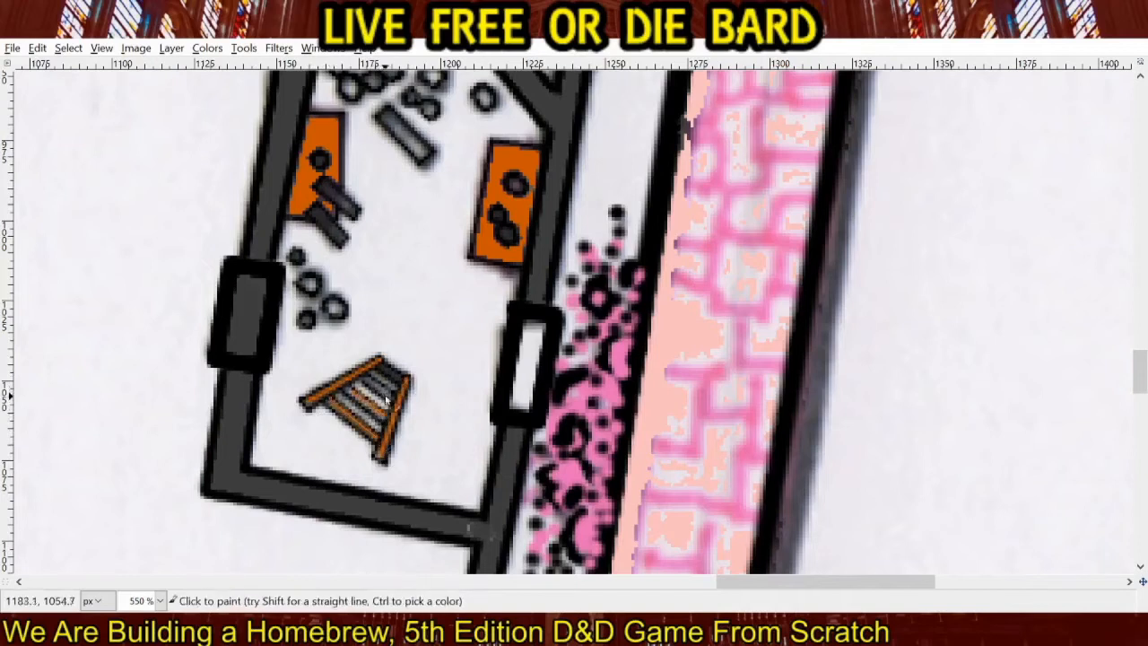
pyautogui.click(393, 395)
pyautogui.keyDown('shift'); pyautogui.click(366, 378); pyautogui.keyUp('shift')
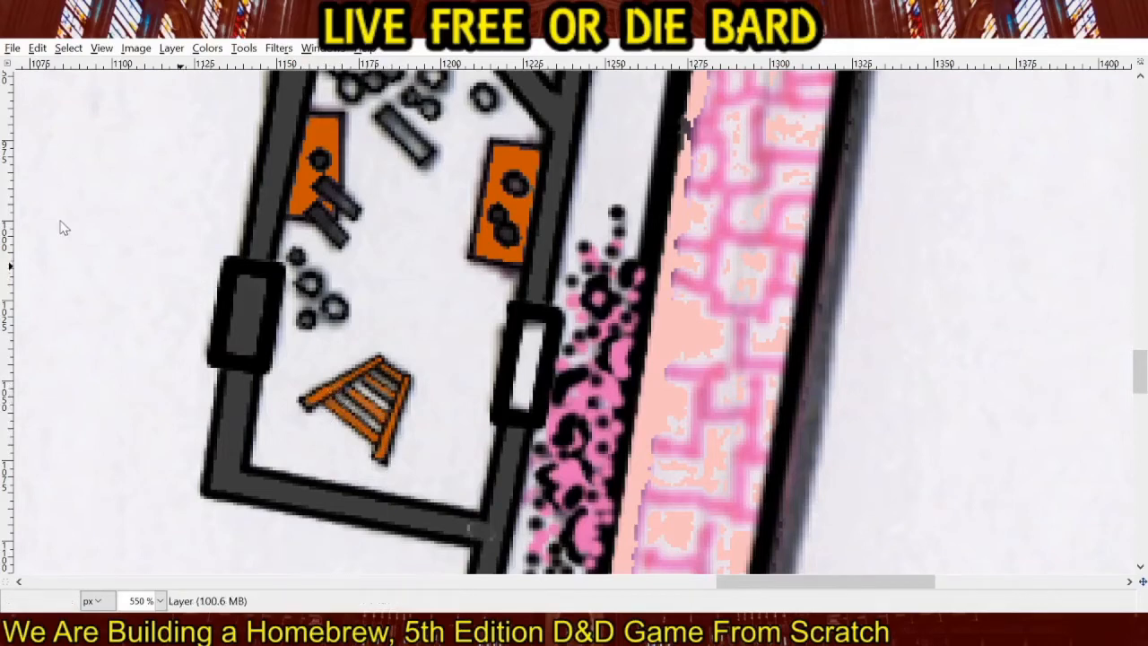
# Fill the furnishings in the room below the pool with dark orange: two along the diagonal wall, one by the eastern wall and the corner piece.
pyautogui.scroll(10, 348, 231)
pyautogui.scroll(3, 348, 232)
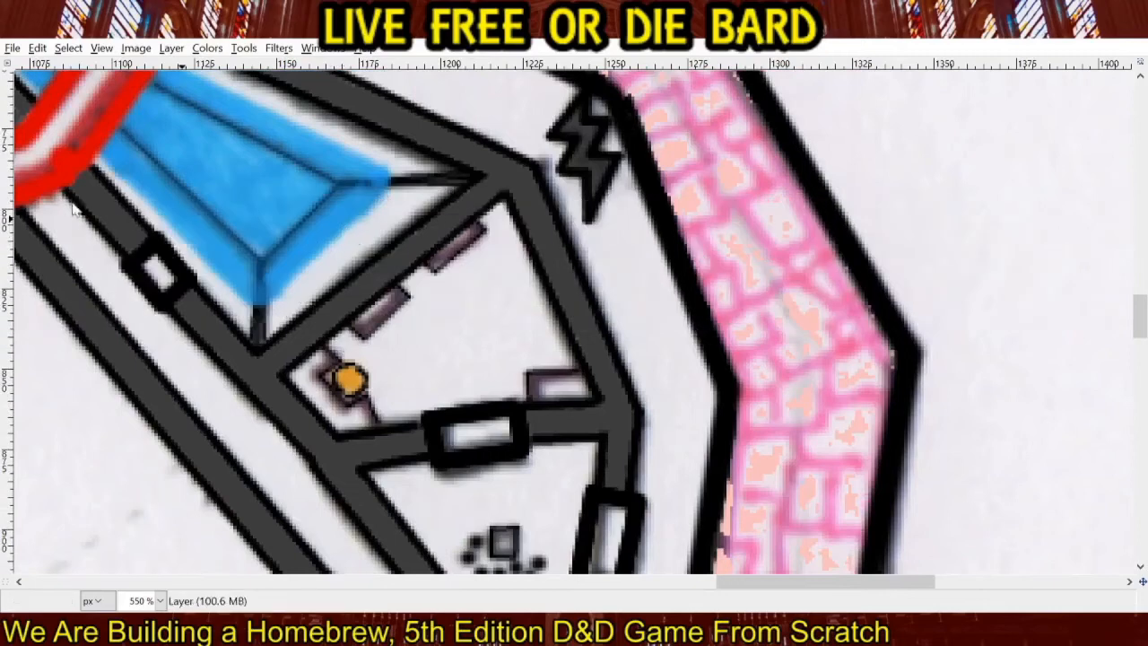
pyautogui.click(549, 382)
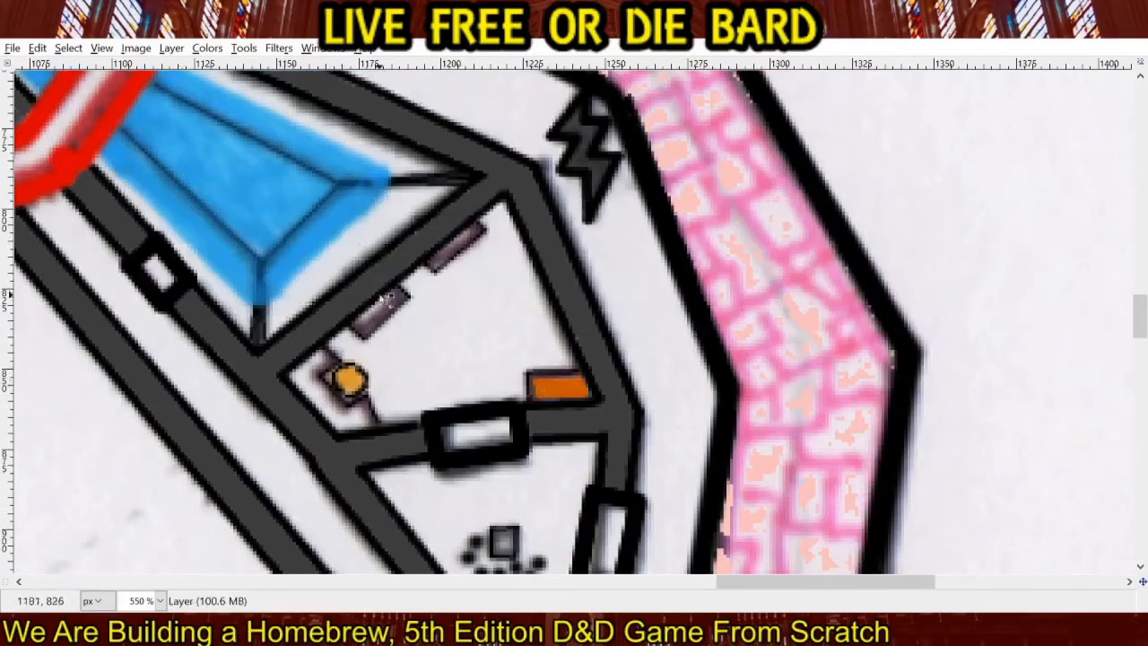
pyautogui.hotkey('ctrl', 'z')
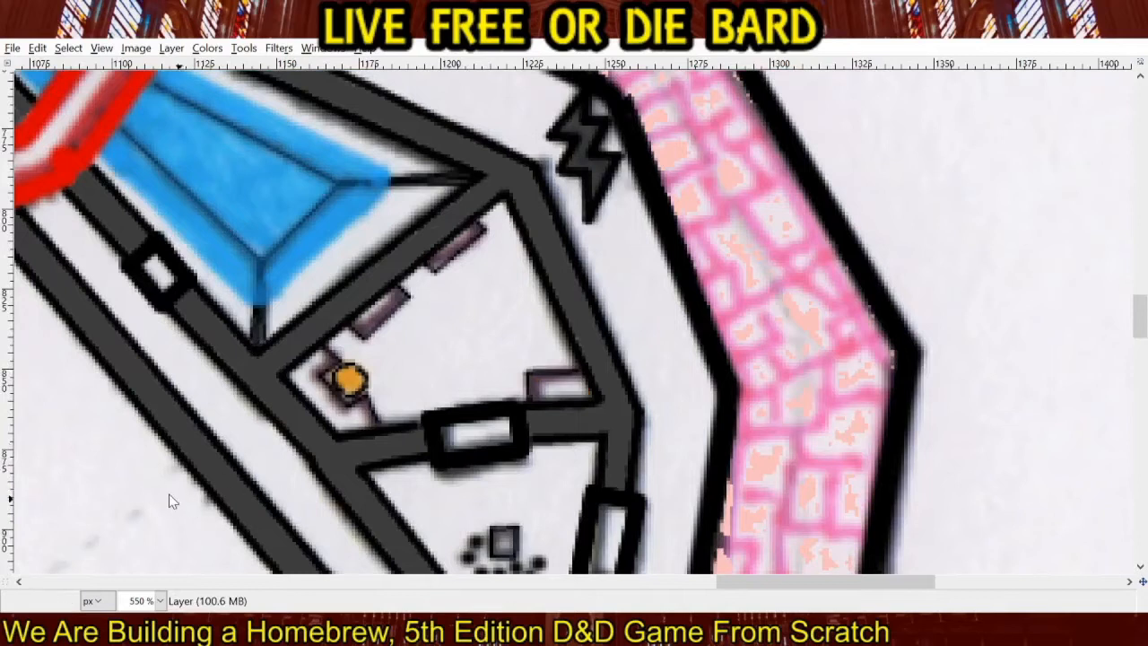
pyautogui.click(560, 393)
pyautogui.click(460, 249)
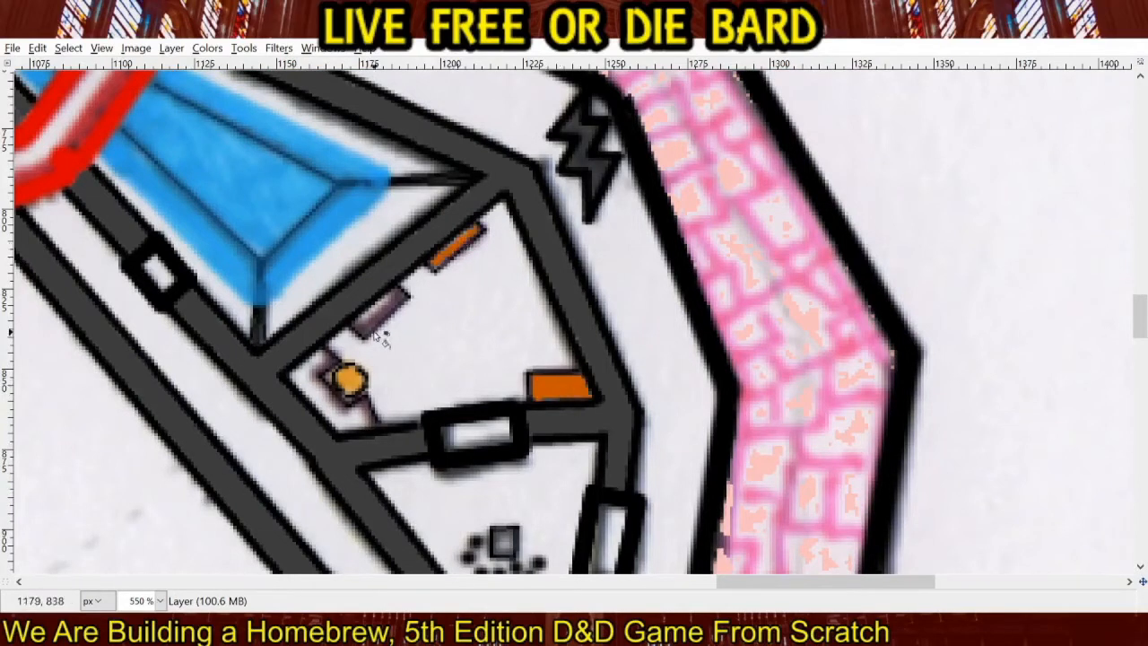
pyautogui.click(378, 316)
pyautogui.click(341, 418)
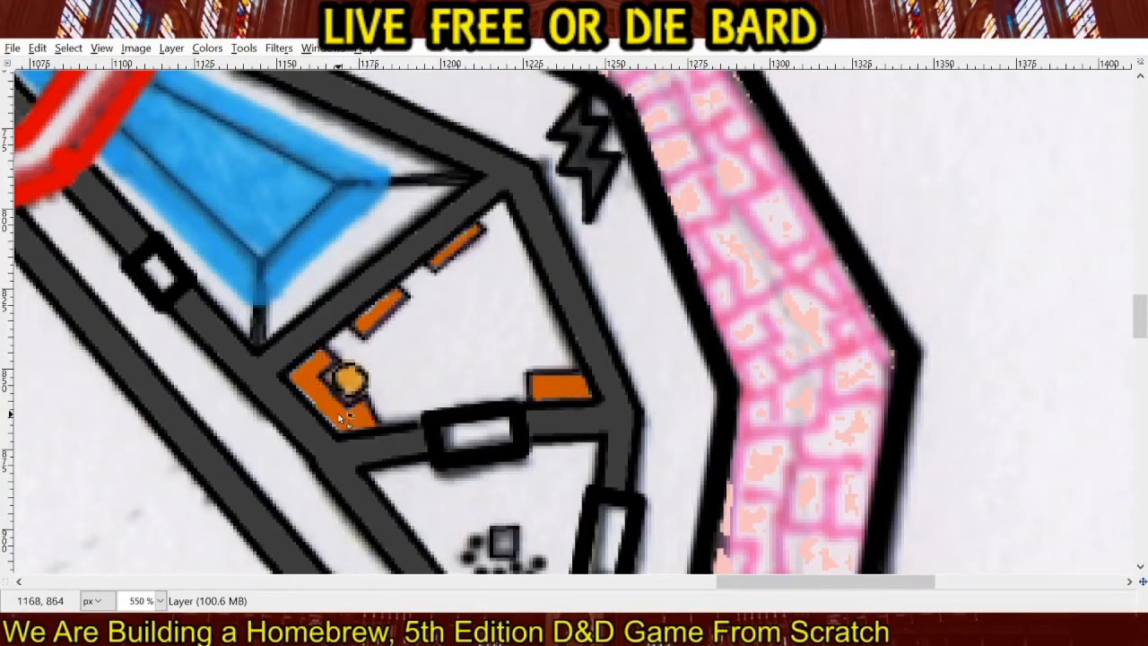
# Undo the furnishing fills in the room below the pool and refill all four pieces in deeper orange, touching up the corner piece's edges.
pyautogui.hotkey('ctrl', 'z')
pyautogui.hotkey('ctrl', 'z')
pyautogui.hotkey('ctrl', 'z')
pyautogui.hotkey('ctrl', 'z')
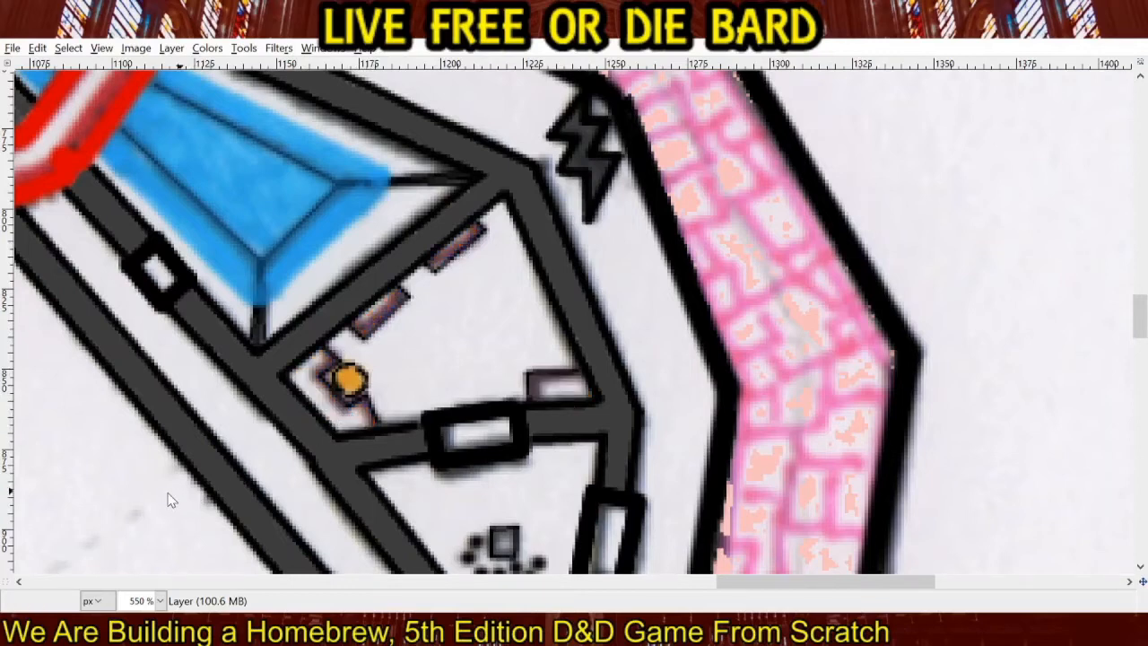
pyautogui.click(353, 413)
pyautogui.hotkey('ctrl', 'z')
pyautogui.click(341, 419)
pyautogui.click(385, 323)
pyautogui.click(465, 244)
pyautogui.click(562, 388)
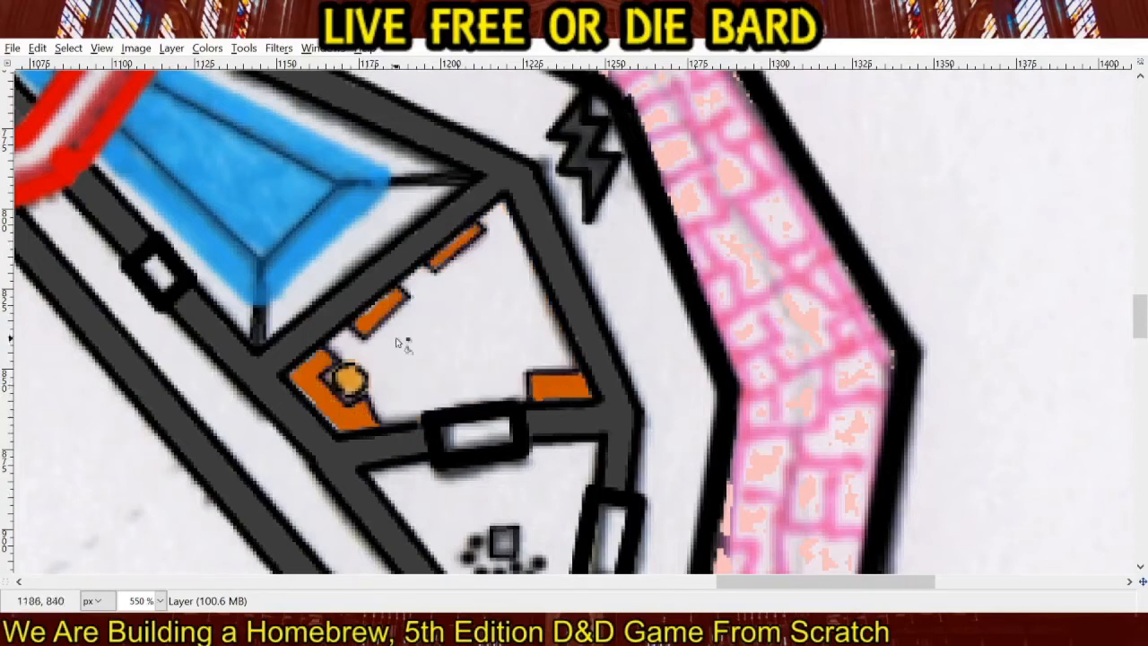
pyautogui.click(340, 430)
pyautogui.keyDown('shift'); pyautogui.click(291, 377); pyautogui.keyUp('shift')
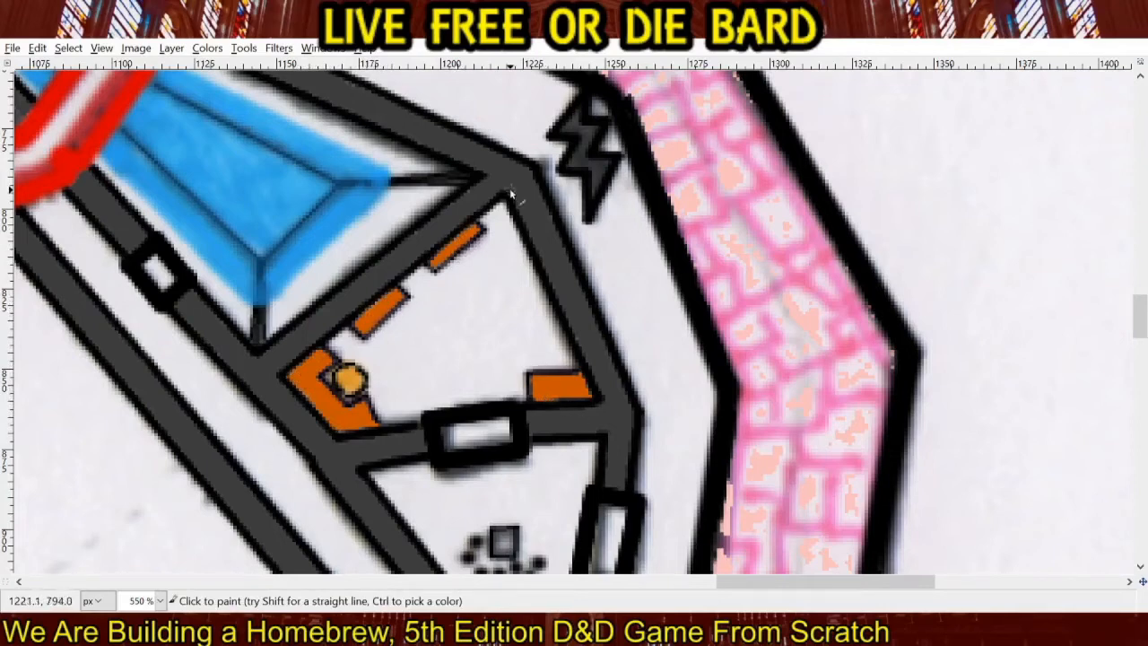
pyautogui.moveTo(510, 187); pyautogui.dragTo(736, 373)
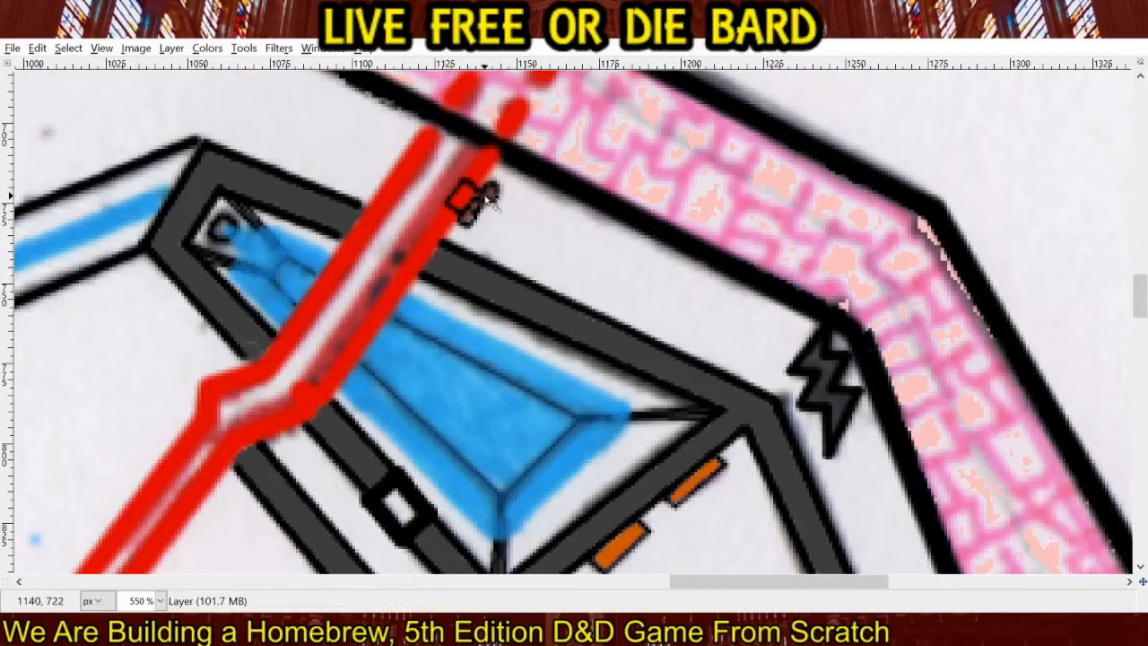
pyautogui.moveTo(466, 221); pyautogui.dragTo(495, 199)
pyautogui.hotkey('ctrl', 'z')
pyautogui.click(490, 193)
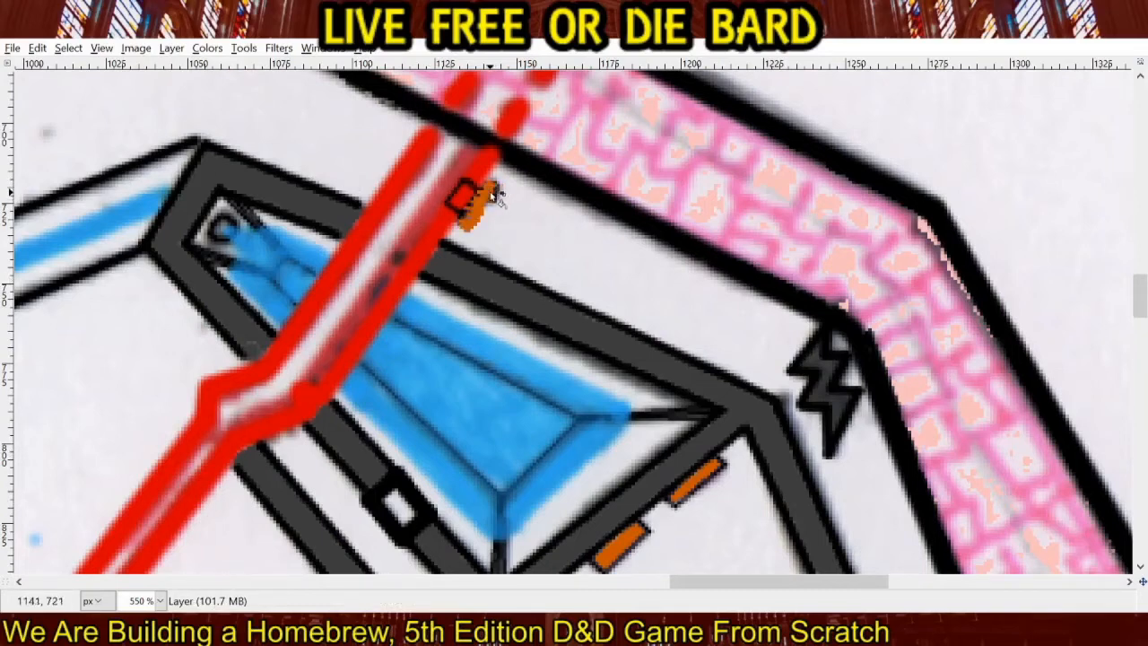
pyautogui.hotkey('ctrl', 'z')
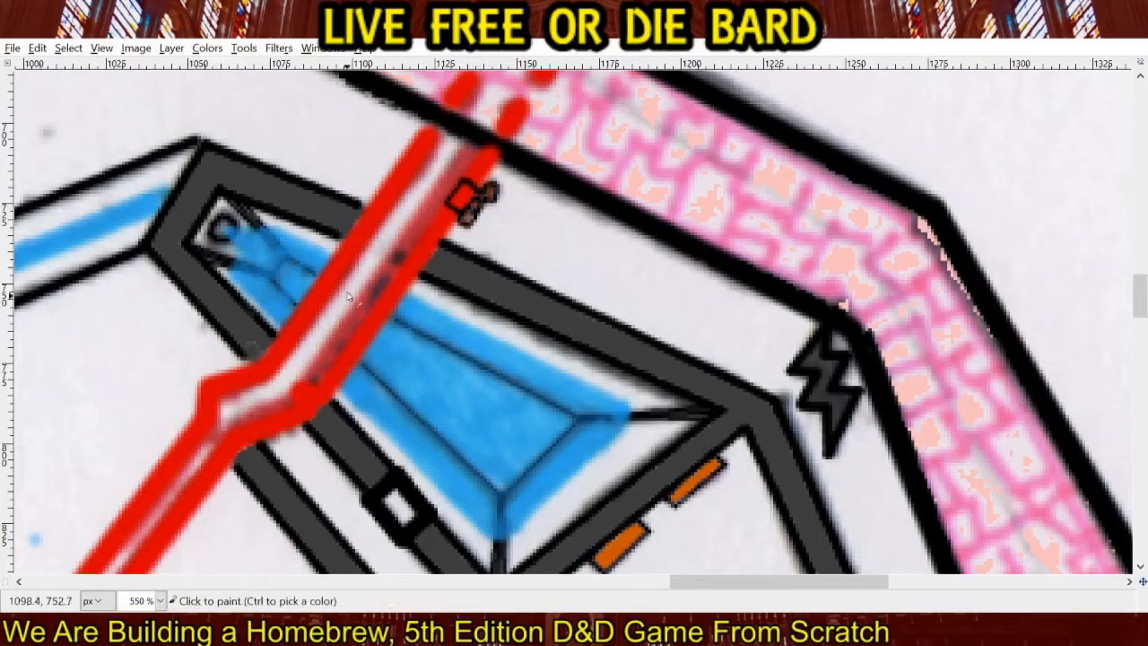
# Fill the small round shapes beside the red line, just north of the pool, with orange inside their black outlines.
pyautogui.click(467, 216)
pyautogui.click(481, 200)
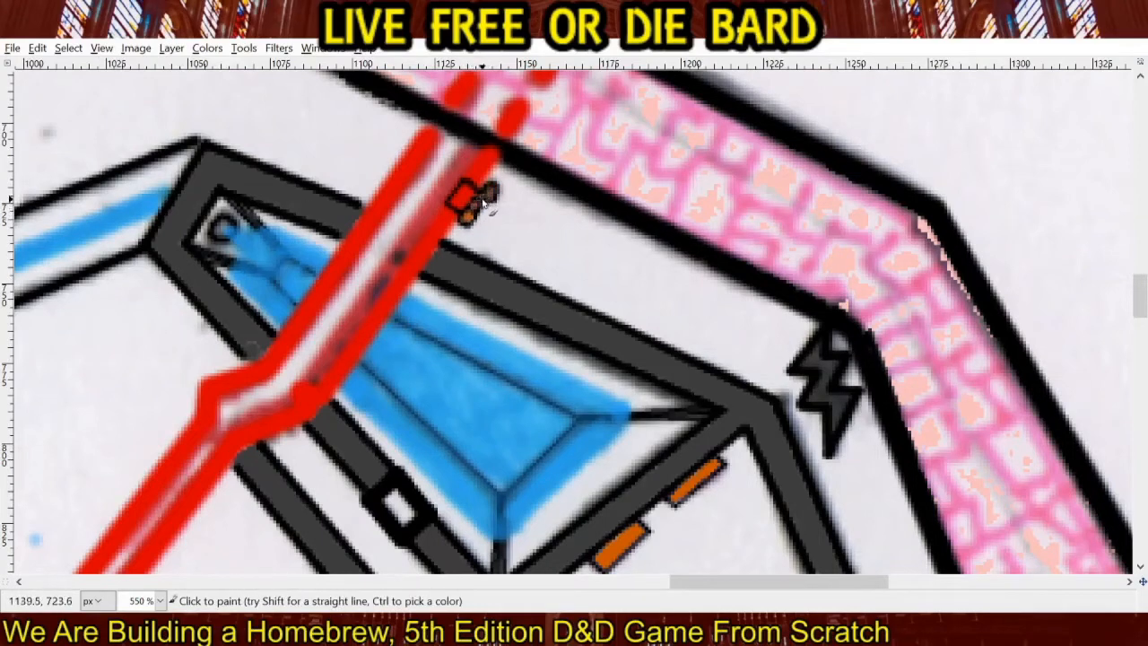
pyautogui.click(491, 191)
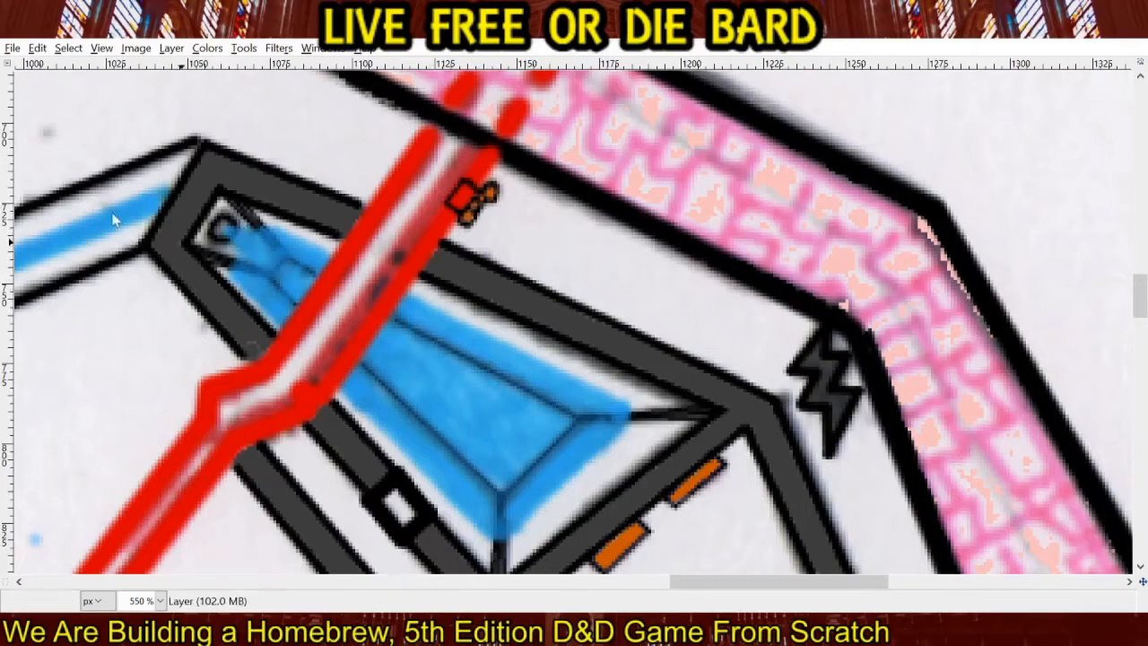
# Draw a small ring of black dots on the main water channel where it crosses the western grey square.
pyautogui.scroll(-3, 479, 301)
pyautogui.moveTo(490, 378); pyautogui.dragTo(567, 192)
pyautogui.moveTo(583, 393); pyautogui.dragTo(517, 234)
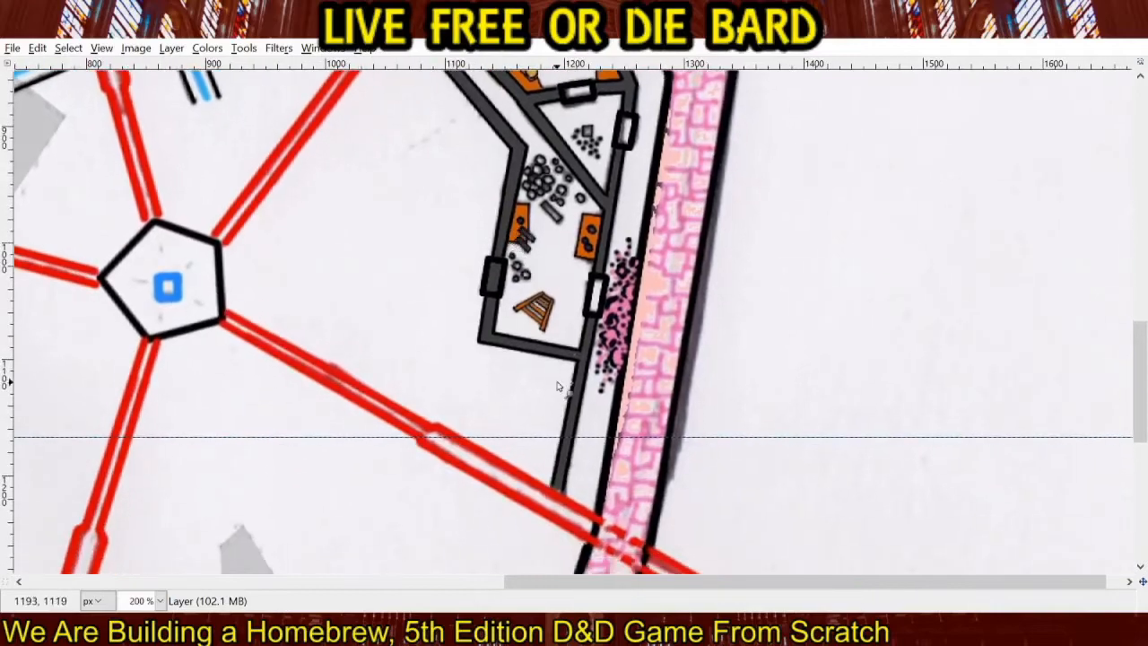
pyautogui.moveTo(431, 295); pyautogui.dragTo(743, 396)
pyautogui.moveTo(377, 243); pyautogui.dragTo(372, 440)
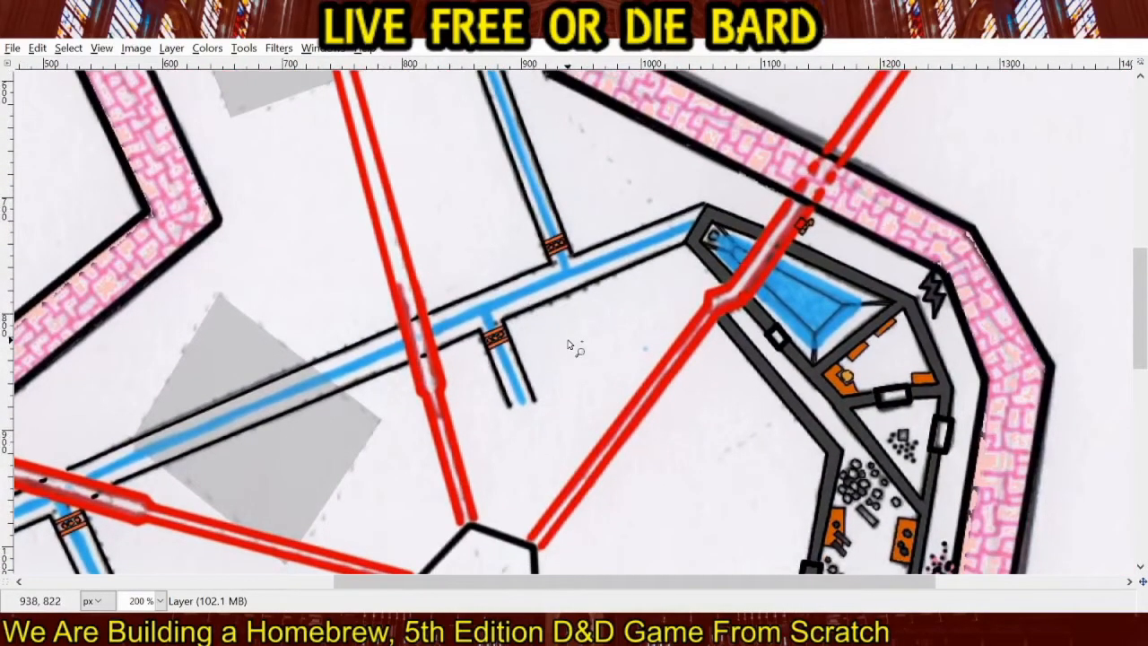
pyautogui.moveTo(439, 403); pyautogui.dragTo(583, 319)
pyautogui.scroll(3, 377, 334)
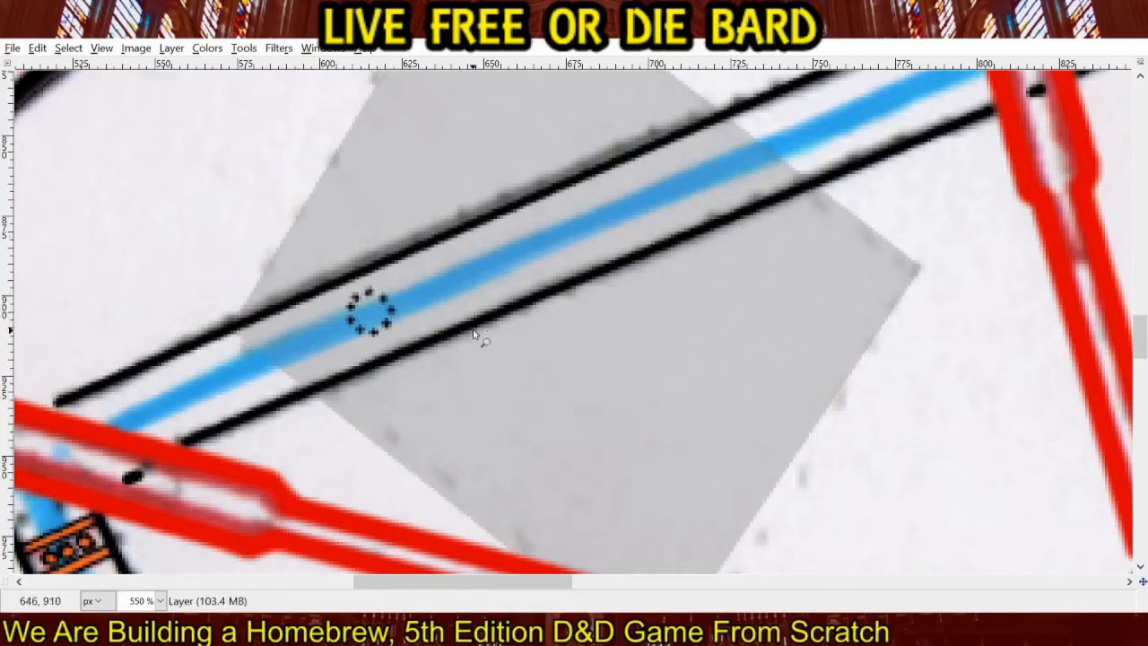
# Hide the scanned paper background to check the artwork over transparency, and show it again.
pyautogui.scroll(-5, 475, 332)
pyautogui.scroll(-1, 475, 335)
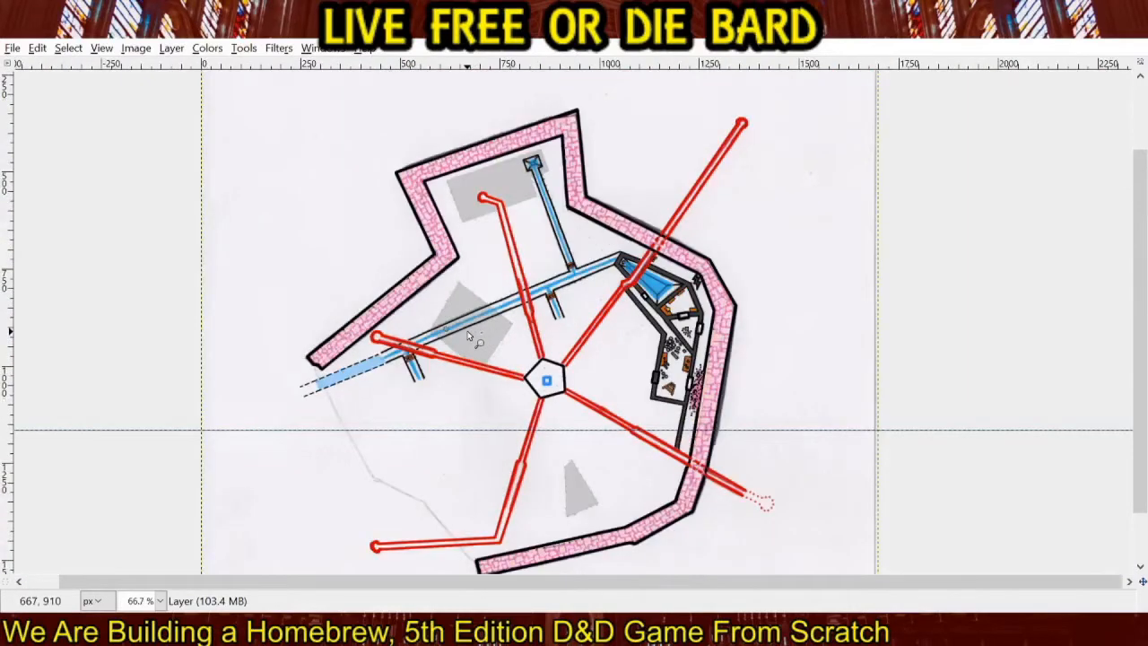
pyautogui.click(991, 188)
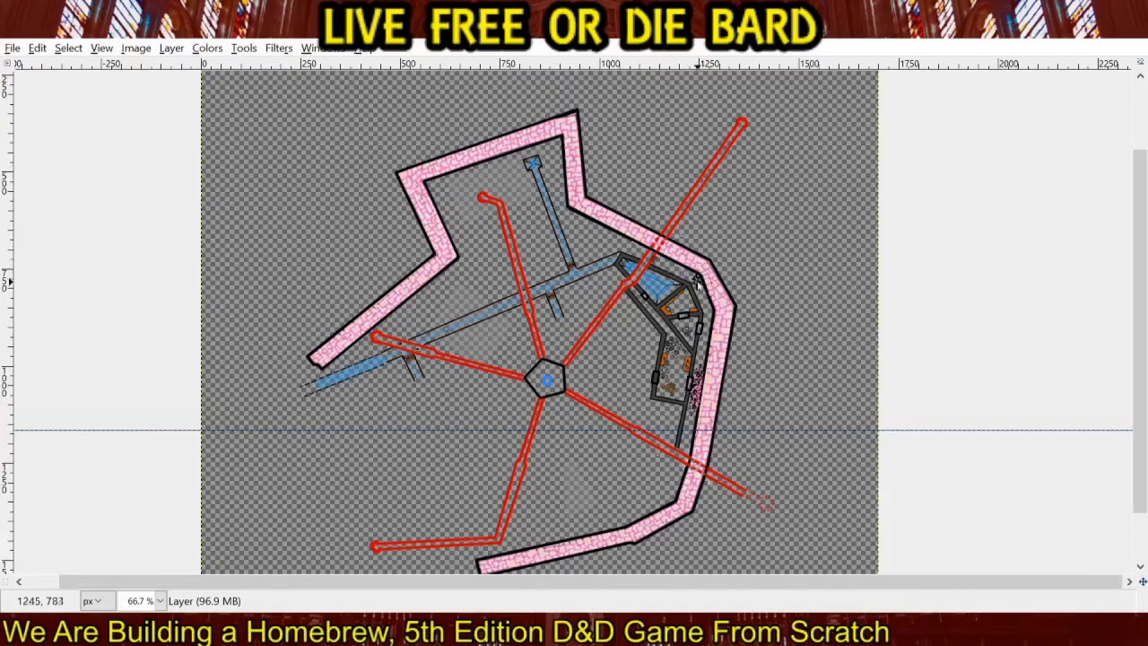
pyautogui.click(994, 184)
# Outline a four-sided Free Select region around the pool's eastern half, extending across the corridor to its southwest.
pyautogui.scroll(1, 684, 285)
pyautogui.scroll(2, 684, 285)
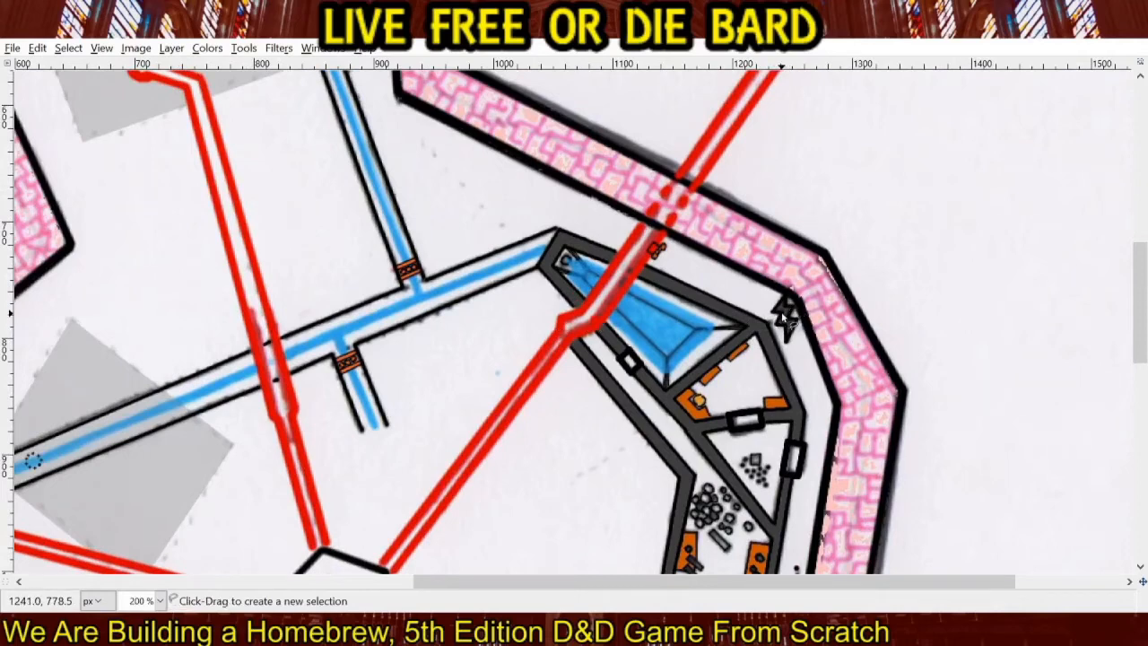
pyautogui.click(771, 320)
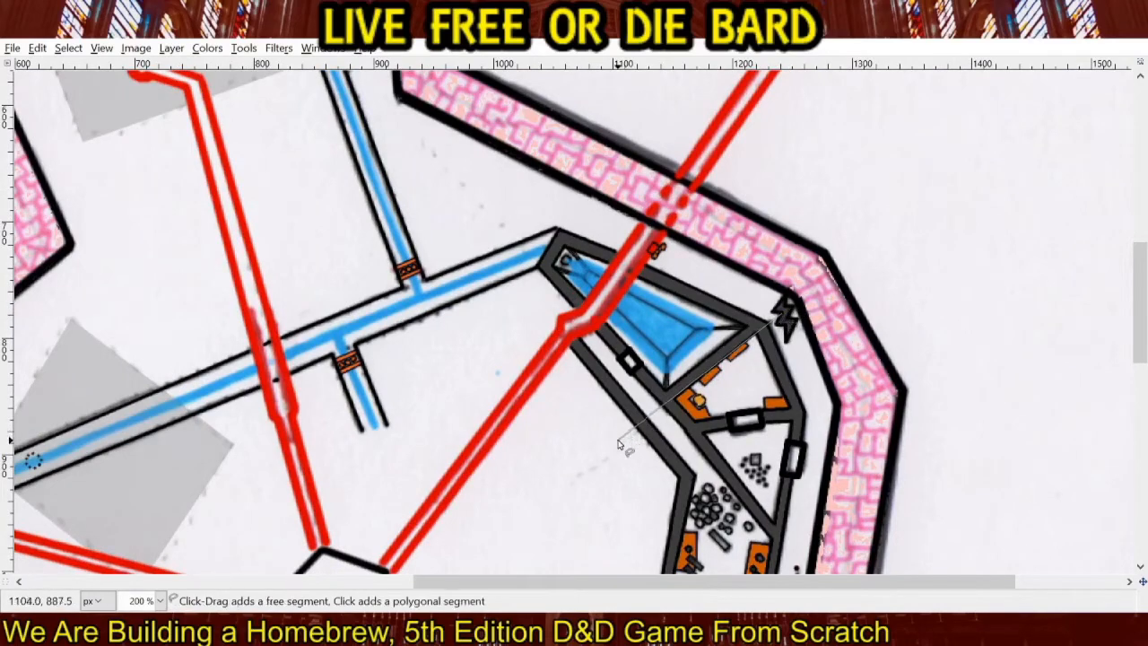
pyautogui.click(618, 441)
pyautogui.click(583, 404)
pyautogui.click(672, 273)
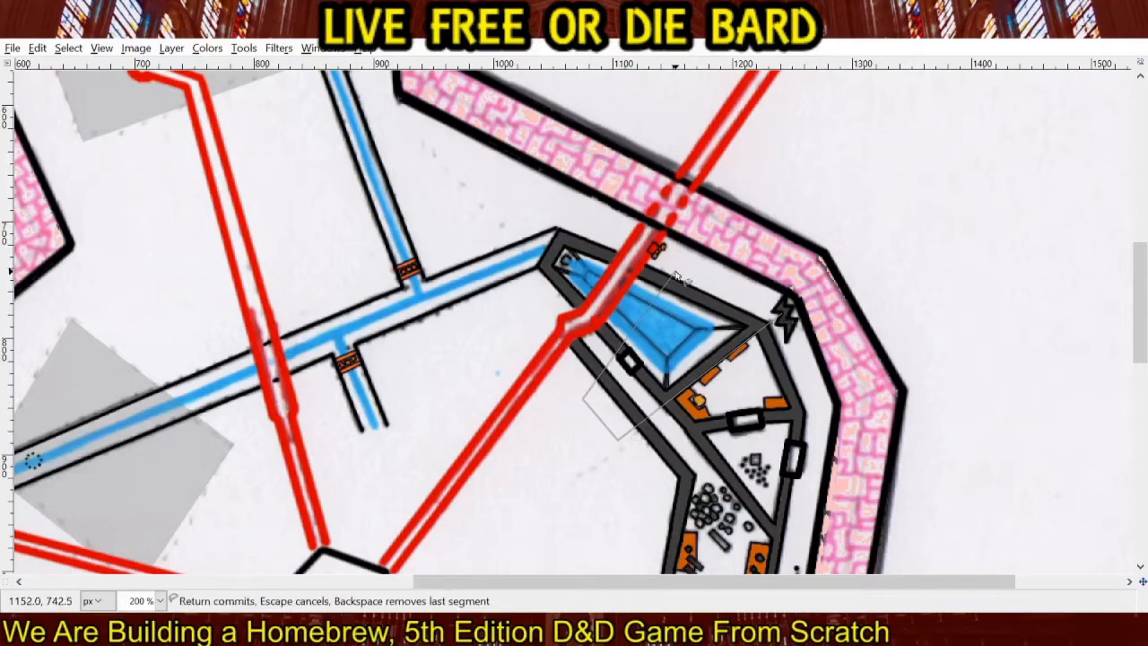
pyautogui.click(780, 314)
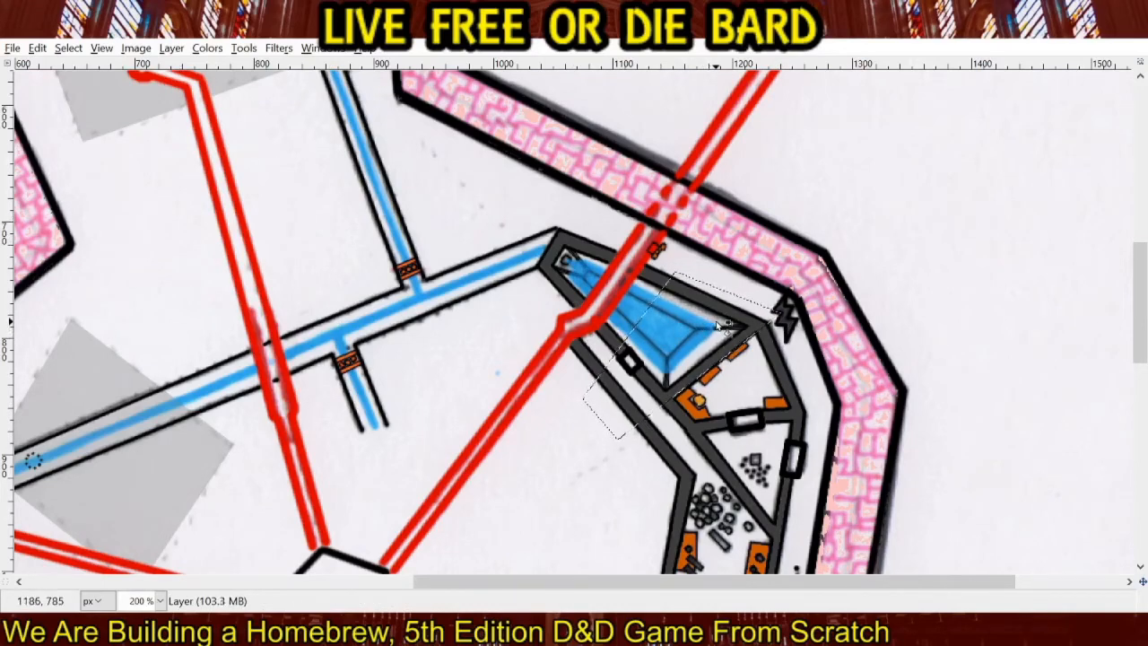
# Add a new layer, fill the selected pool area with translucent grey, and clear the selection.
pyautogui.click(171, 49)
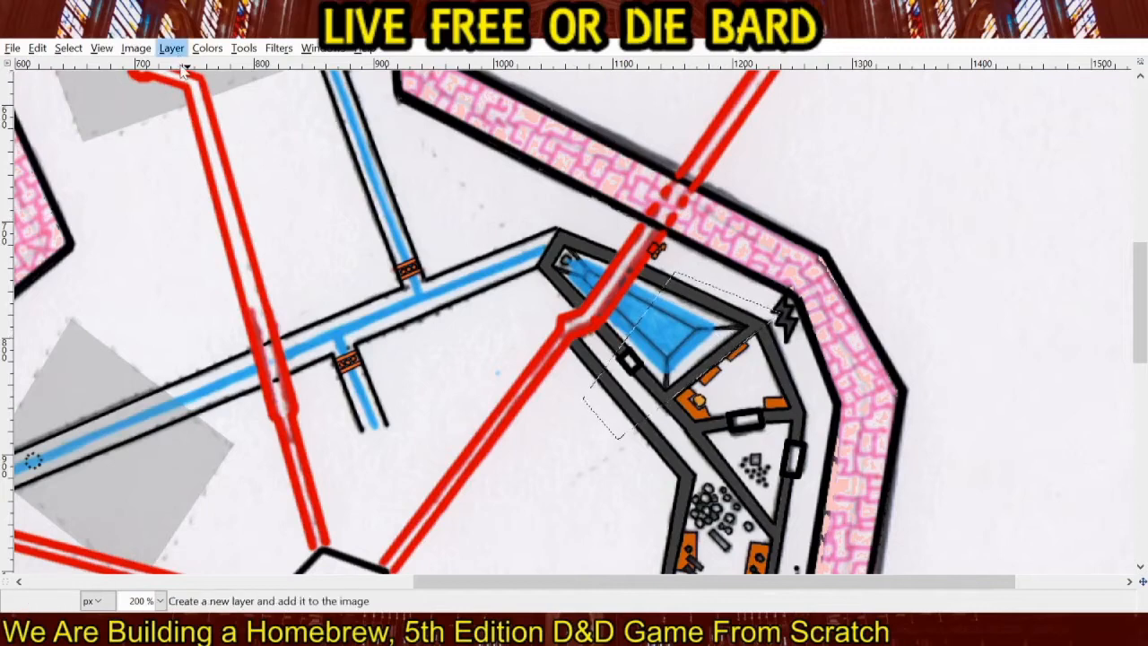
pyautogui.click(190, 68)
pyautogui.click(619, 446)
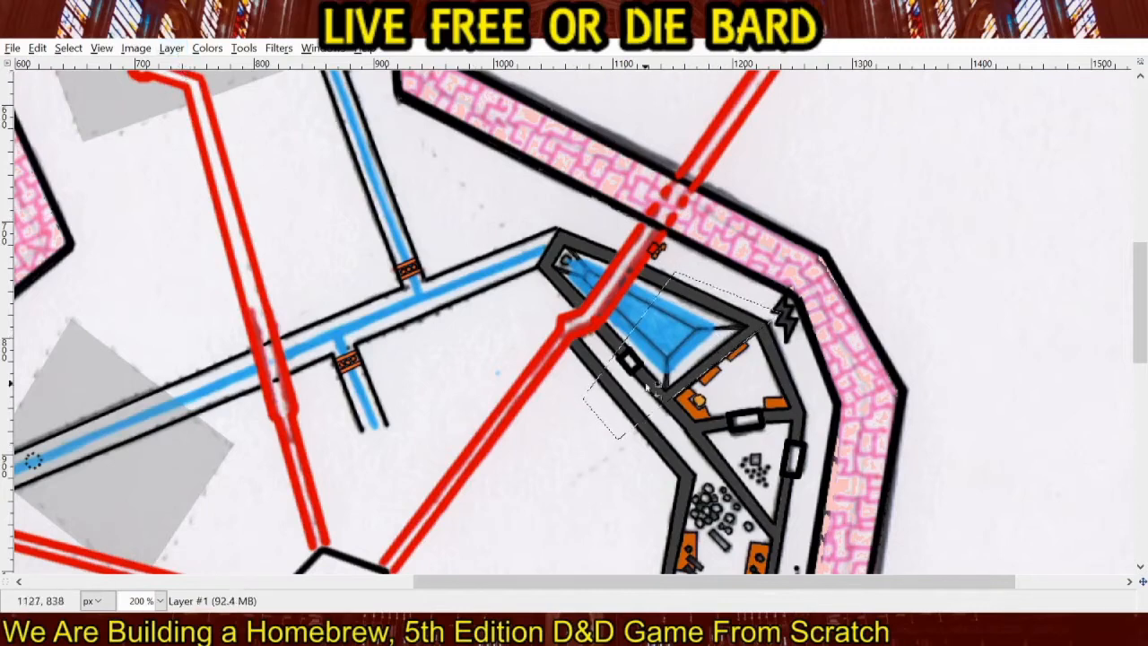
pyautogui.click(698, 353)
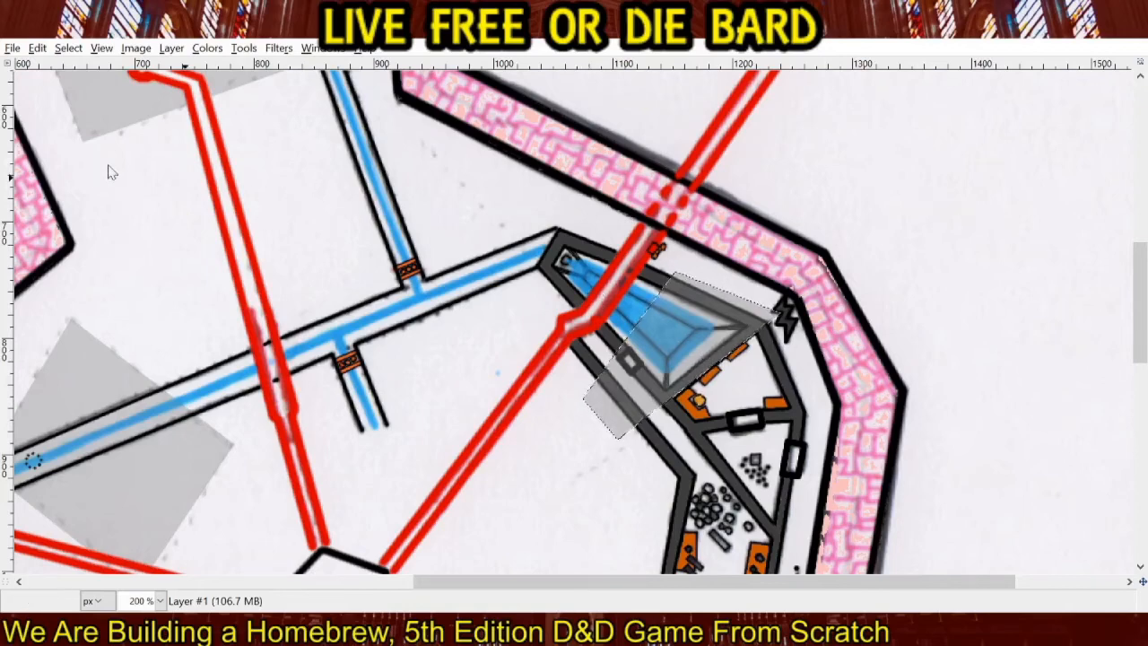
pyautogui.click(34, 153)
pyautogui.click(475, 164)
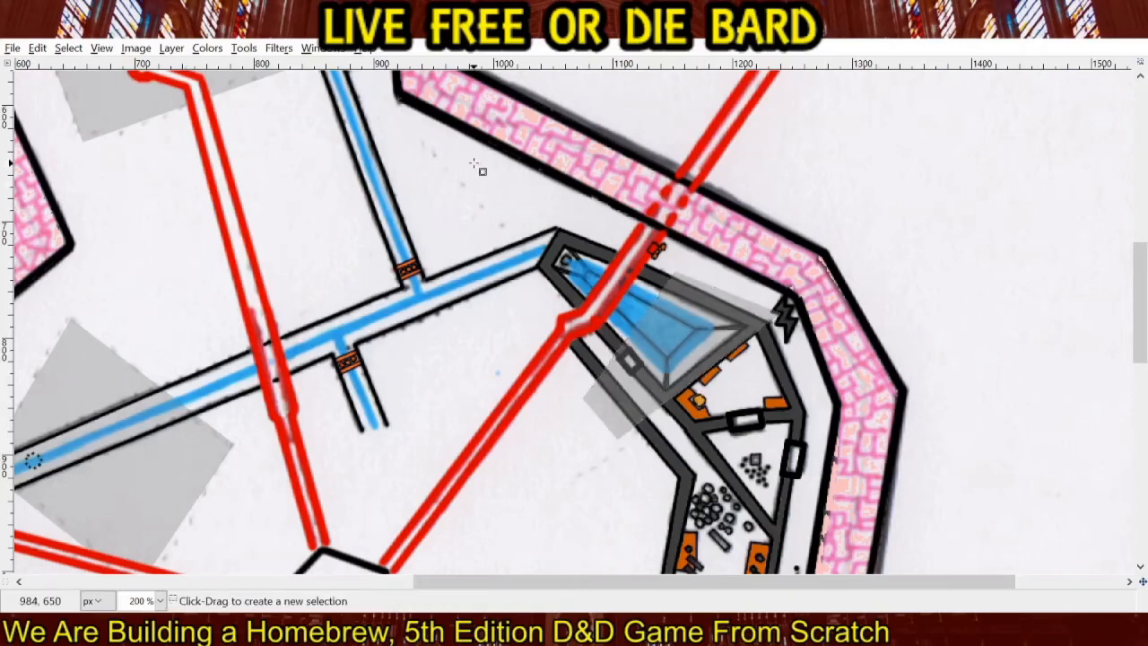
# Color the bars and round objects in the southern room and the small square in the triangular room grey.
pyautogui.moveTo(716, 458); pyautogui.dragTo(606, 224)
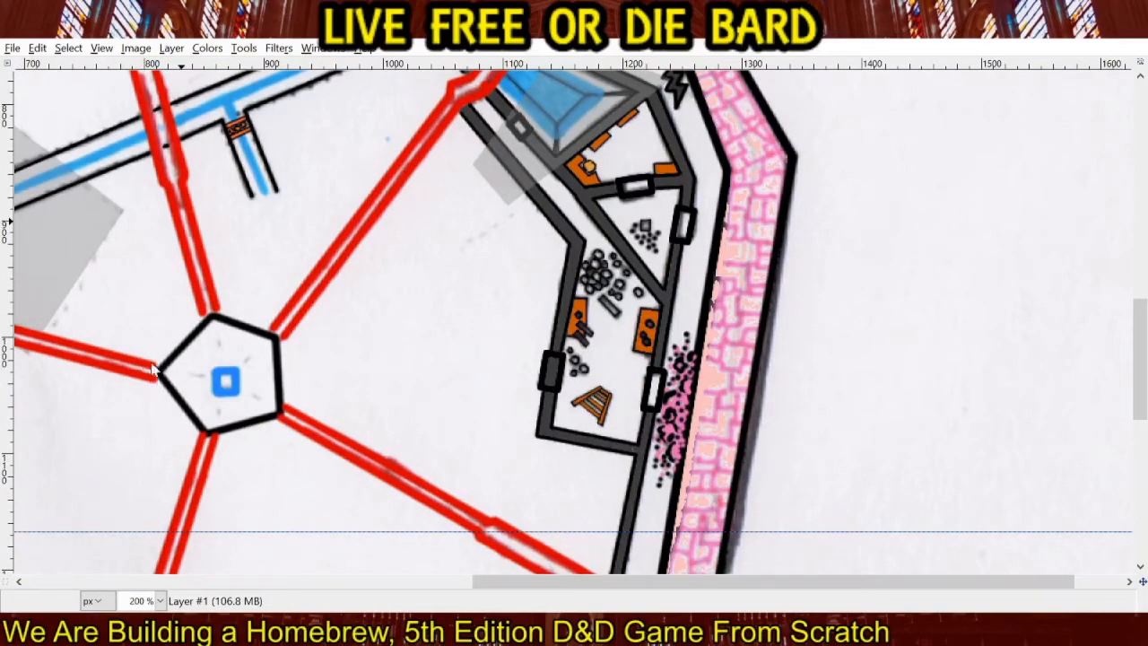
pyautogui.scroll(3, 551, 334)
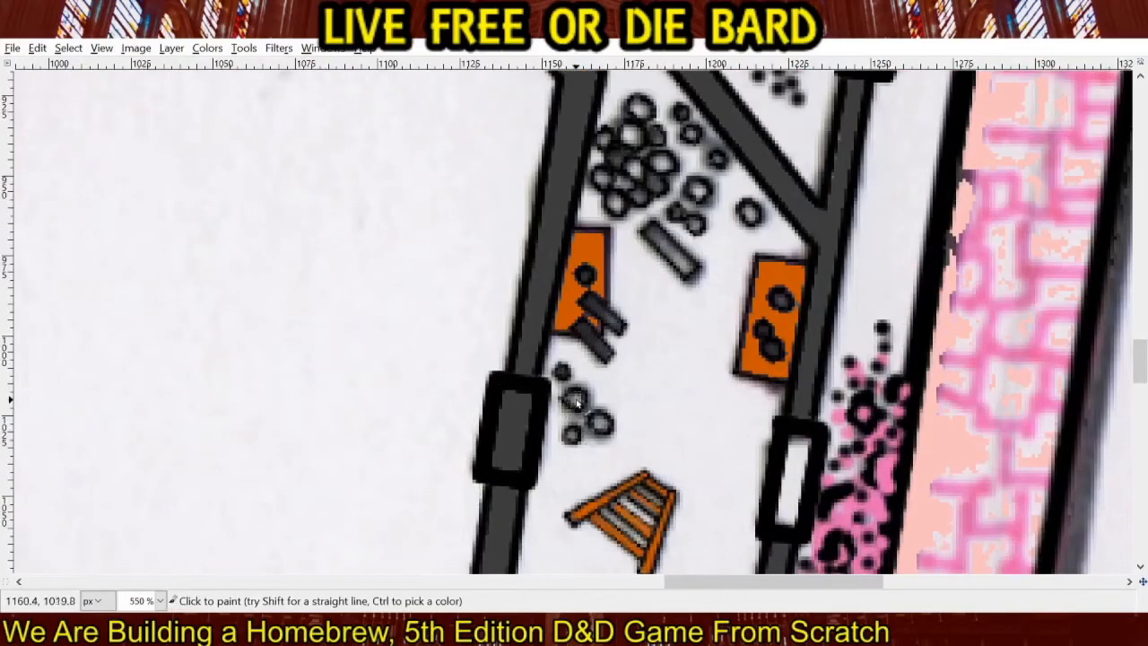
pyautogui.moveTo(607, 354)
pyautogui.mouseDown()
pyautogui.moveTo(582, 329)
pyautogui.moveTo(588, 337)
pyautogui.moveTo(603, 316)
pyautogui.moveTo(585, 279)
pyautogui.mouseUp()
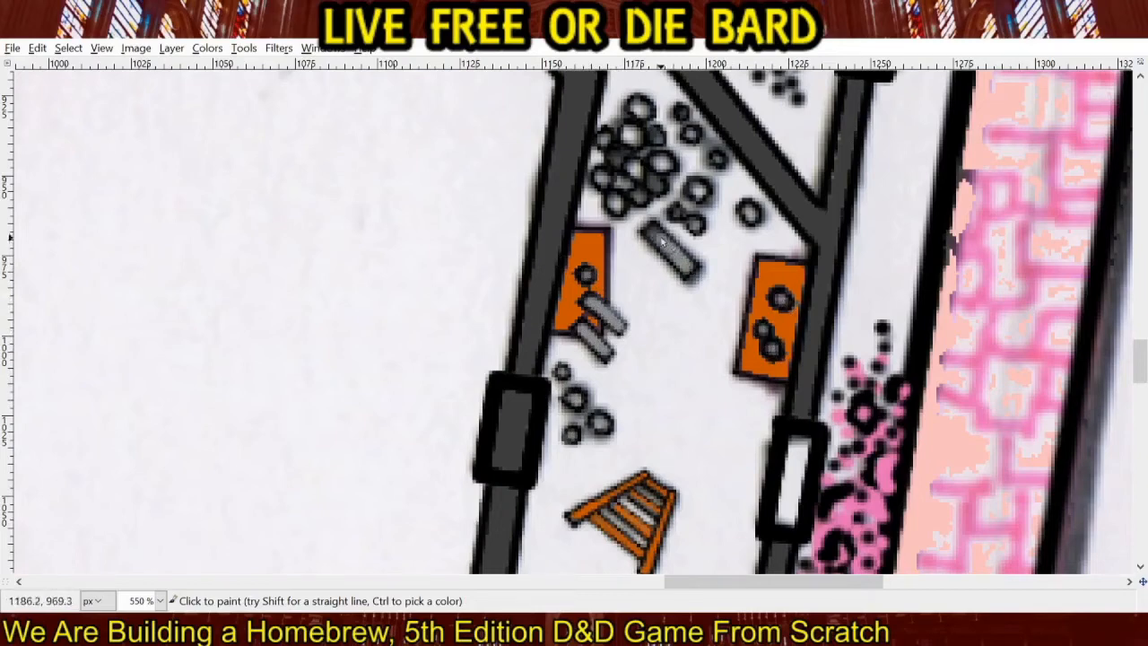
pyautogui.moveTo(690, 222); pyautogui.dragTo(540, 426)
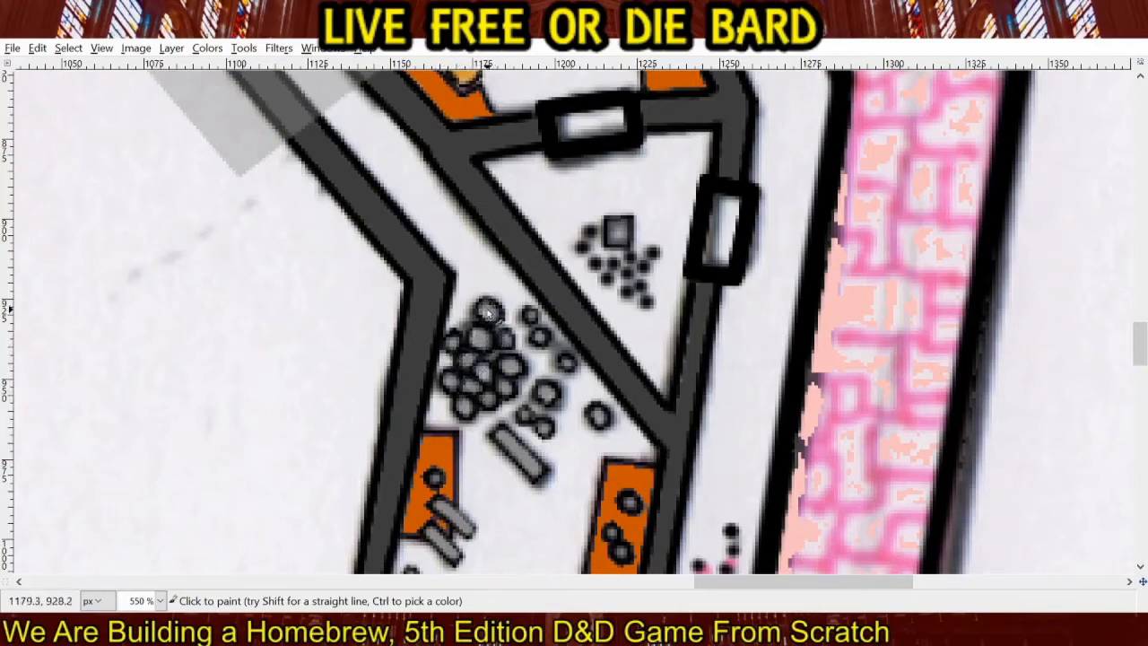
pyautogui.moveTo(613, 235)
pyautogui.mouseDown()
pyautogui.moveTo(623, 226)
pyautogui.moveTo(617, 239)
pyautogui.mouseUp()
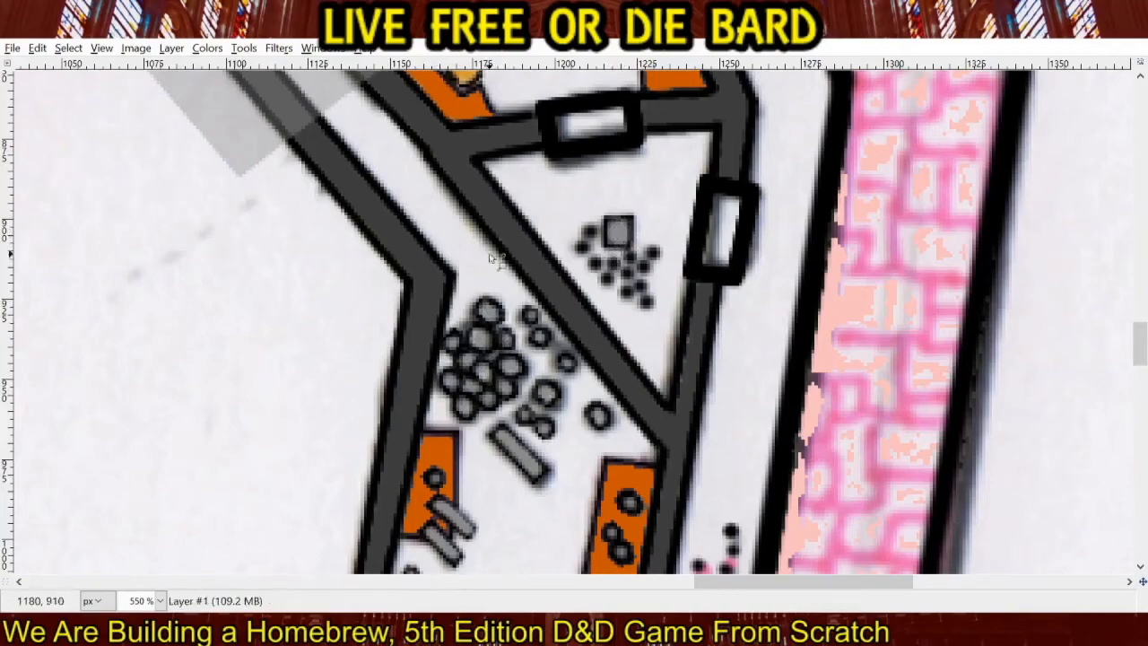
# Inspect the whole map with the scanned background hidden and shown to compare the new grey coloring.
pyautogui.scroll(-6, 491, 258)
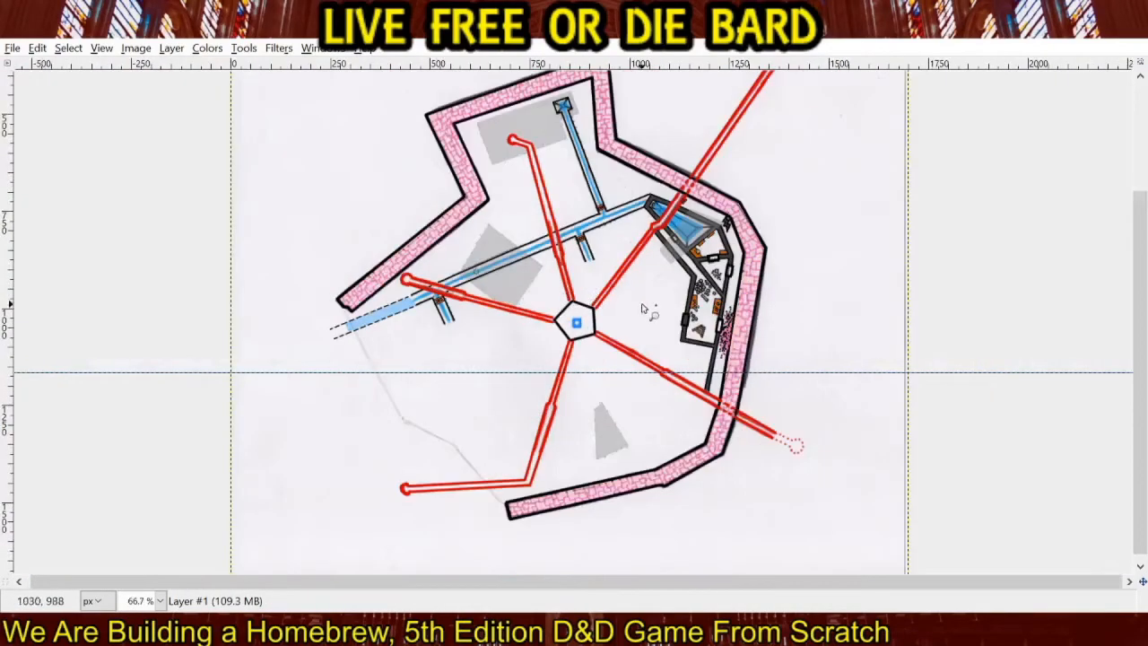
pyautogui.scroll(3, 1028, 275)
pyautogui.click(995, 204)
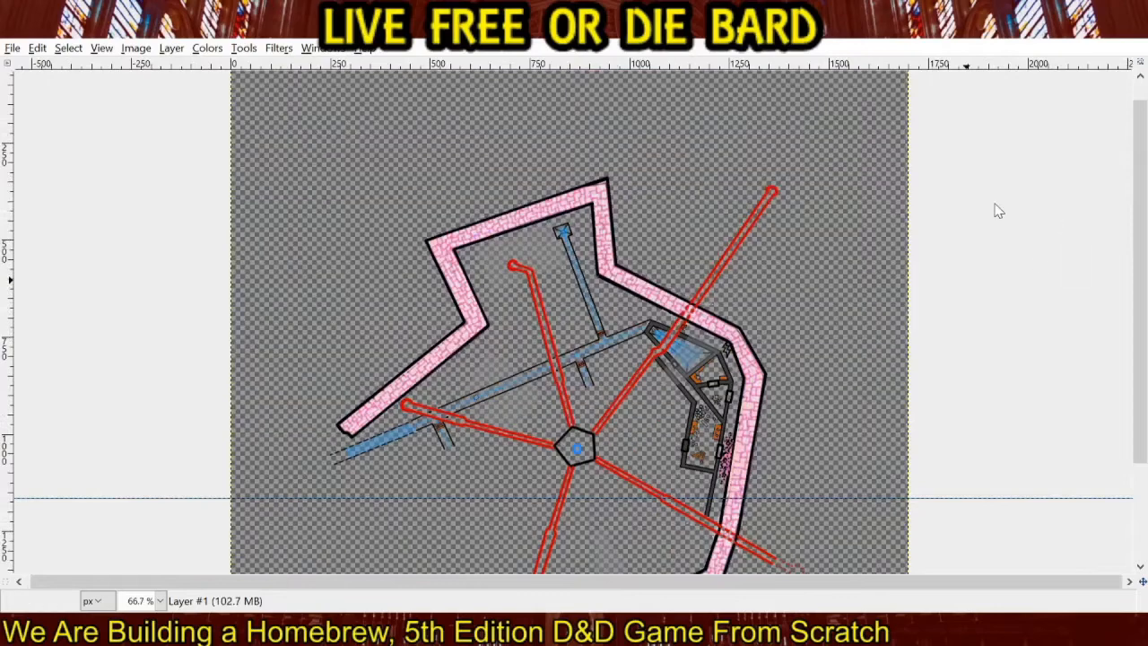
pyautogui.click(994, 204)
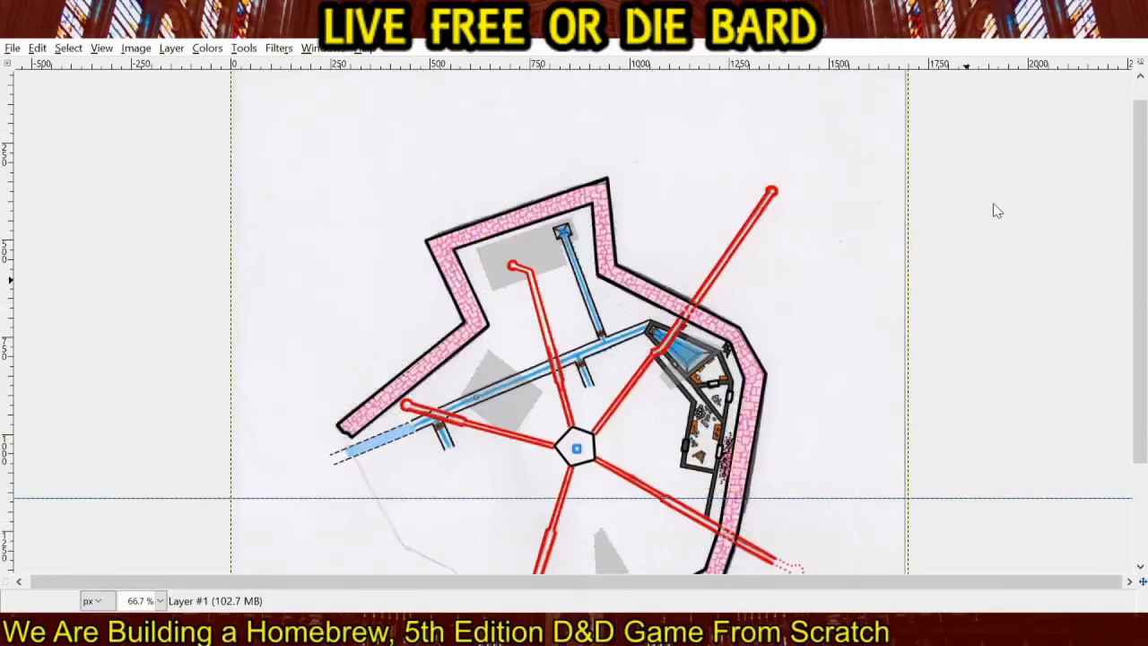
# Hide the scanned background layer and add a new white-filled layer beneath the grey shading.
pyautogui.scroll(-3, 791, 334)
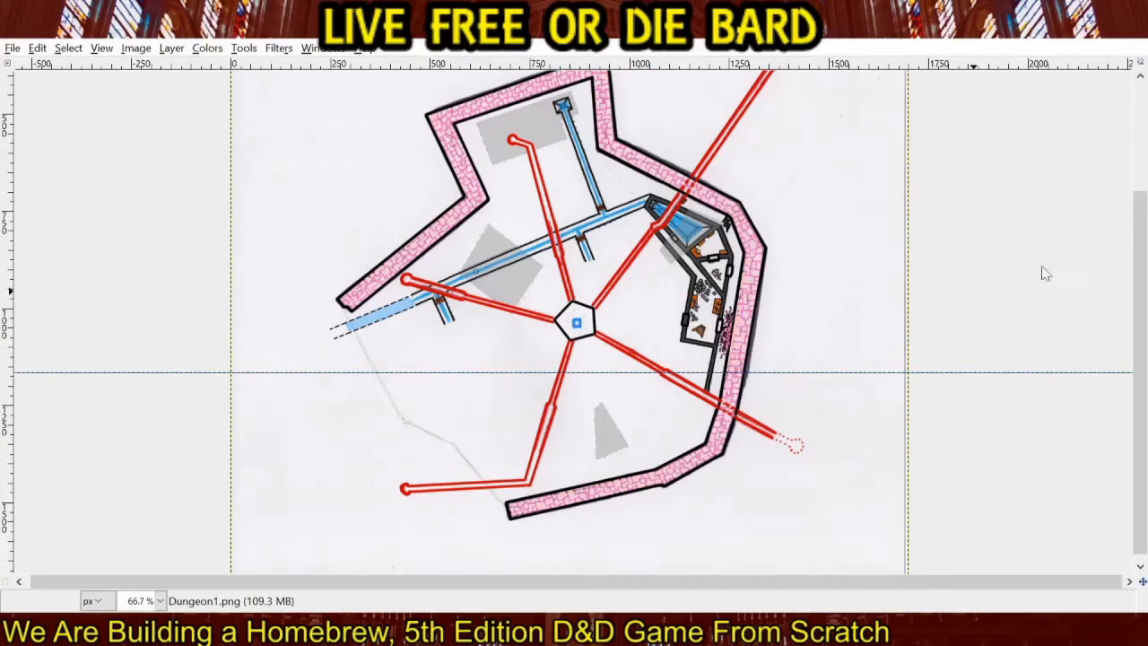
pyautogui.click(1025, 338)
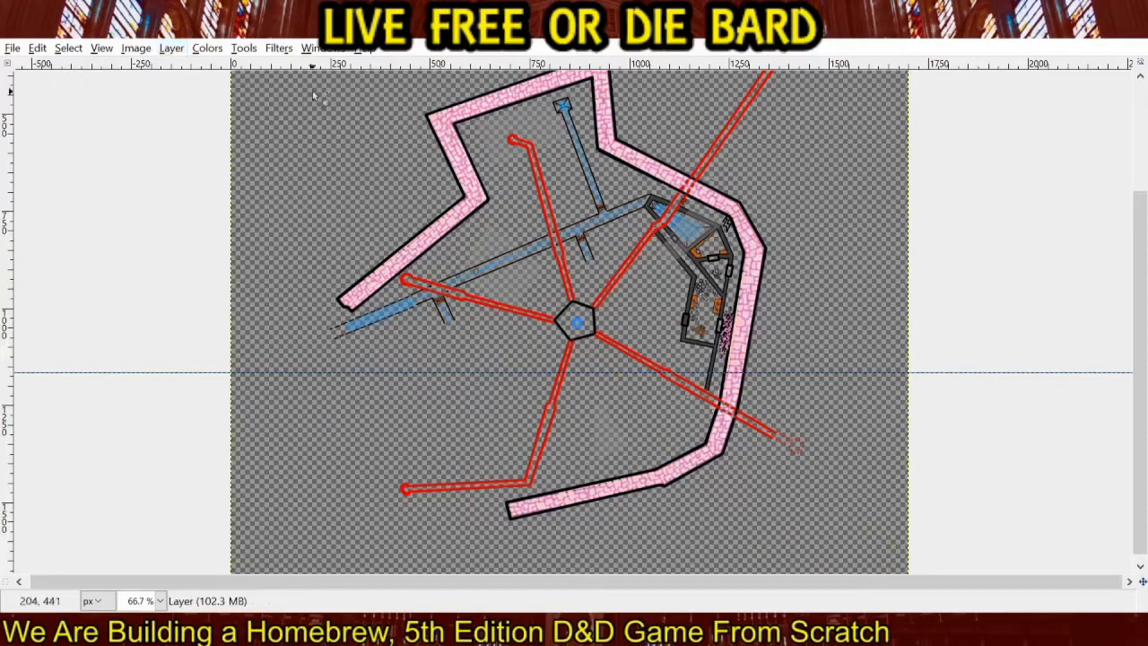
pyautogui.click(576, 454)
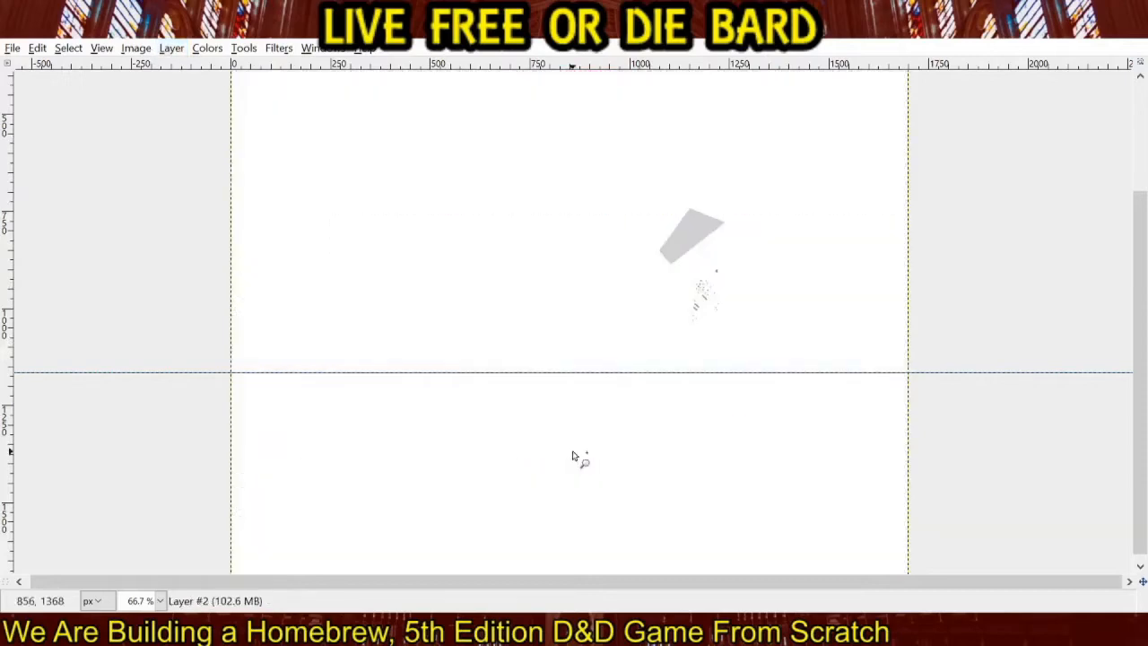
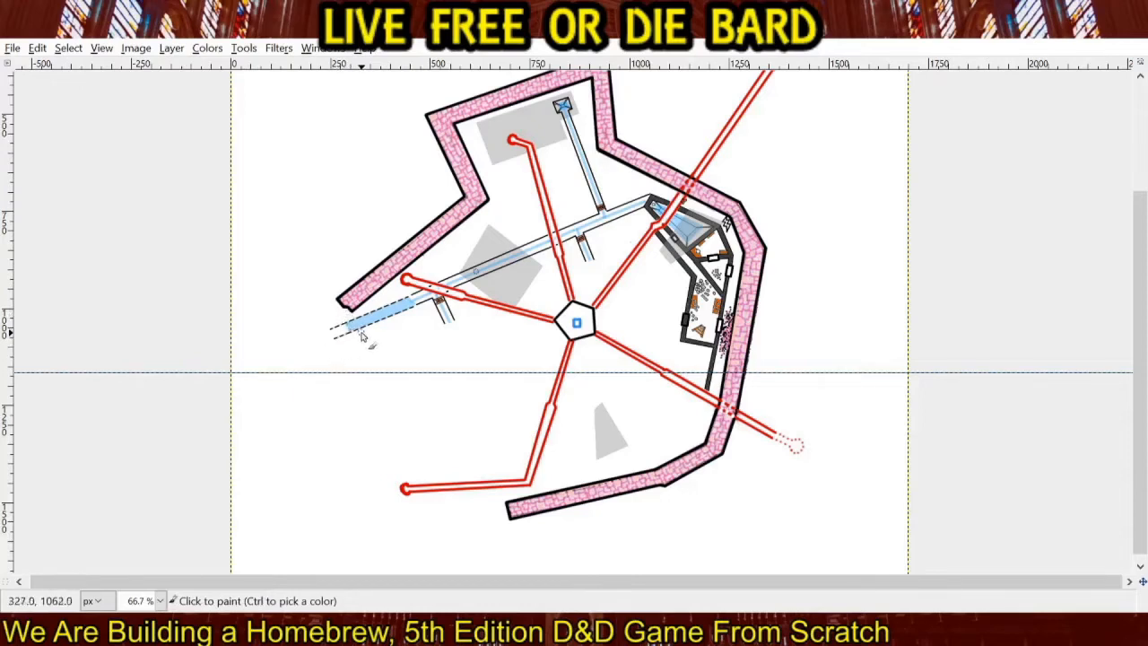
# Paint a light-blue segmented boundary line from the dashed channel to the southern wall's open end, plus a short stroke joining the channel to the northwestern wall.
pyautogui.press('shift')
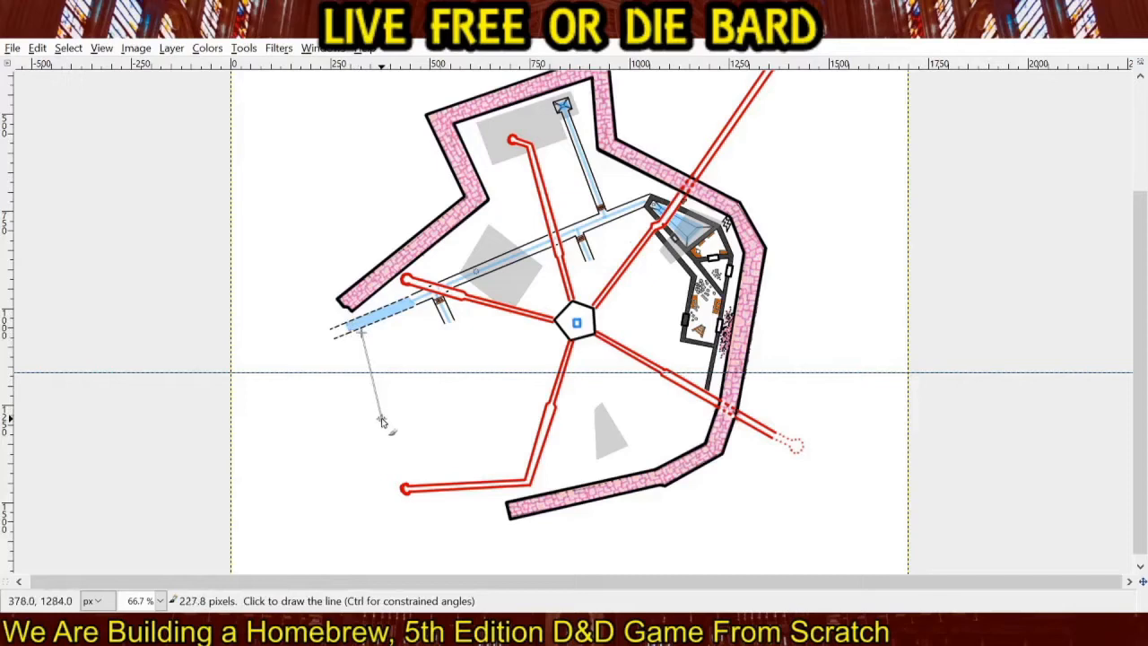
pyautogui.click(383, 415)
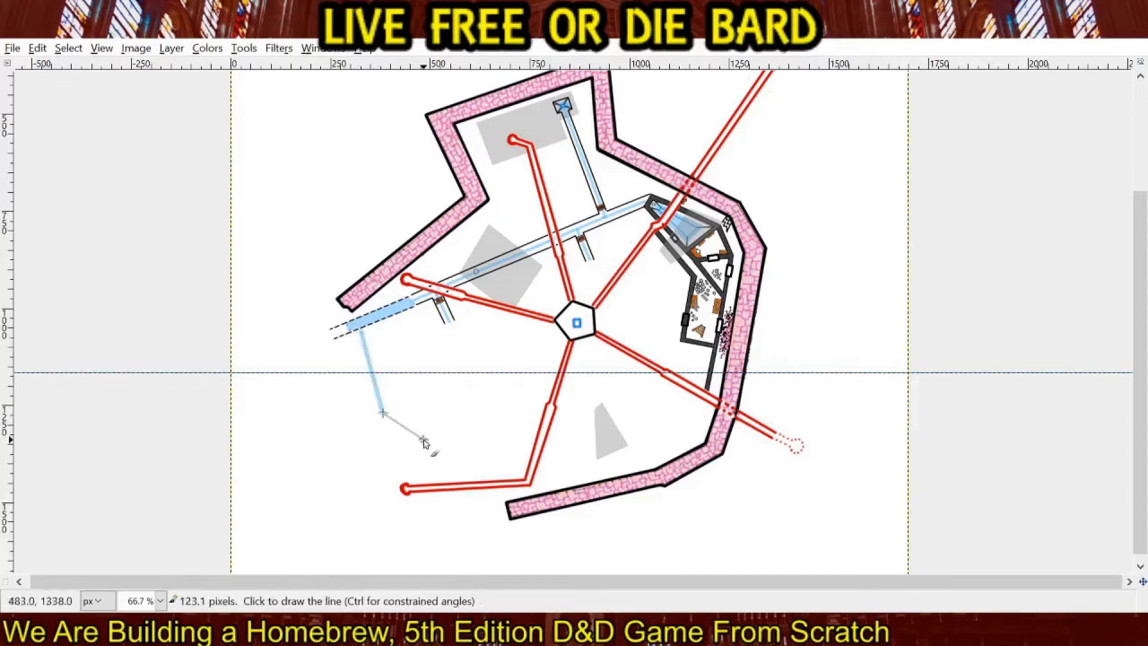
pyautogui.click(448, 443)
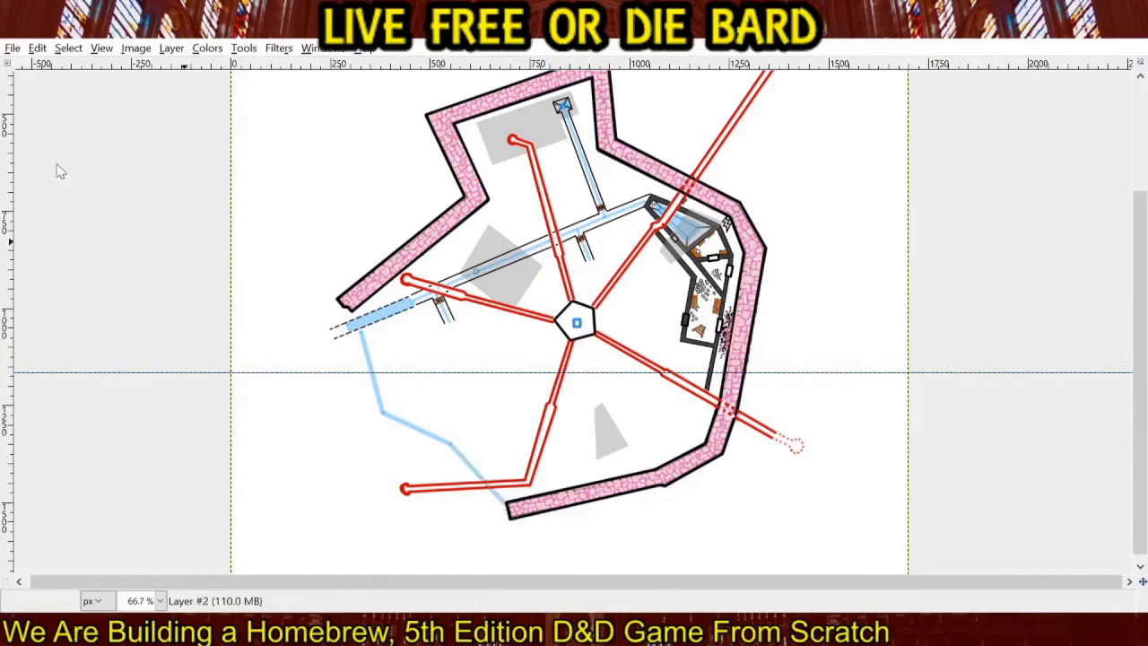
pyautogui.keyDown('ctrl'); pyautogui.scroll(2, 364, 327); pyautogui.keyUp('ctrl')
pyautogui.keyDown('ctrl'); pyautogui.scroll(2, 363, 328); pyautogui.keyUp('ctrl')
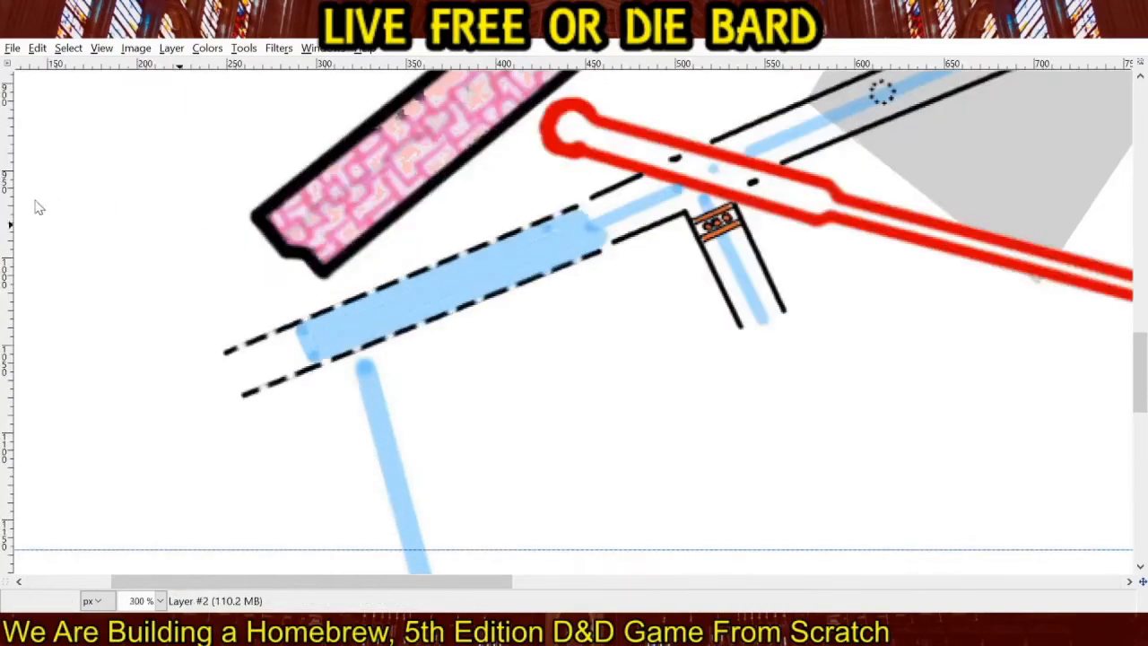
pyautogui.moveTo(344, 283); pyautogui.dragTo(349, 308)
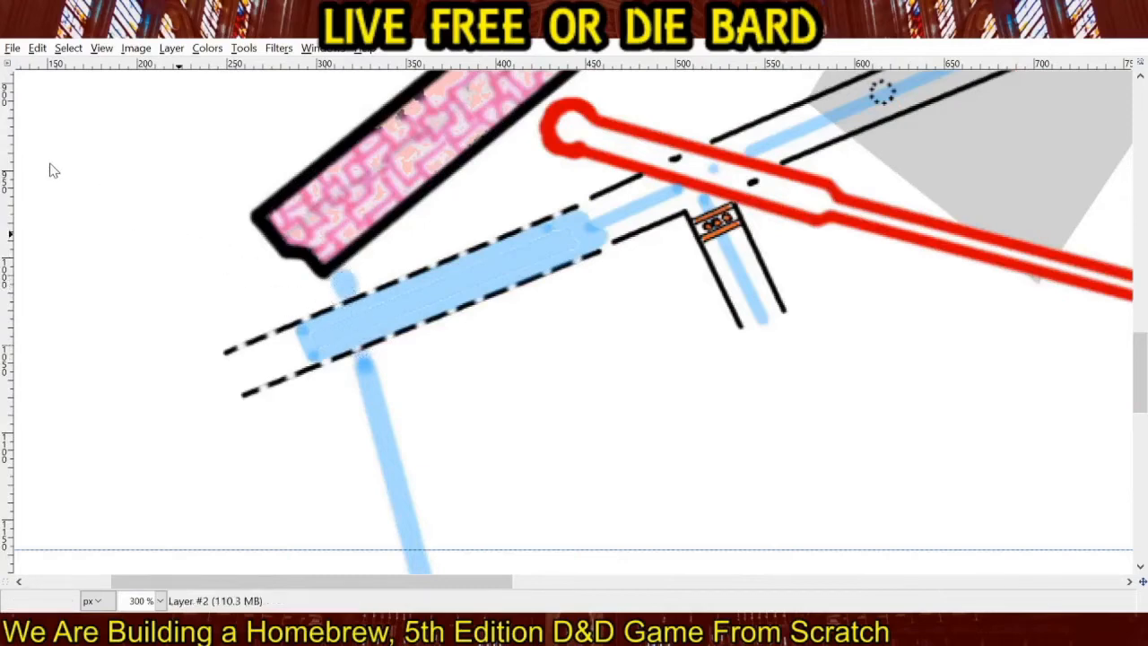
# Save the map image and export it as Dungeon1.png.
pyautogui.keyDown('ctrl'); pyautogui.scroll(-5, 442, 380); pyautogui.keyUp('ctrl')
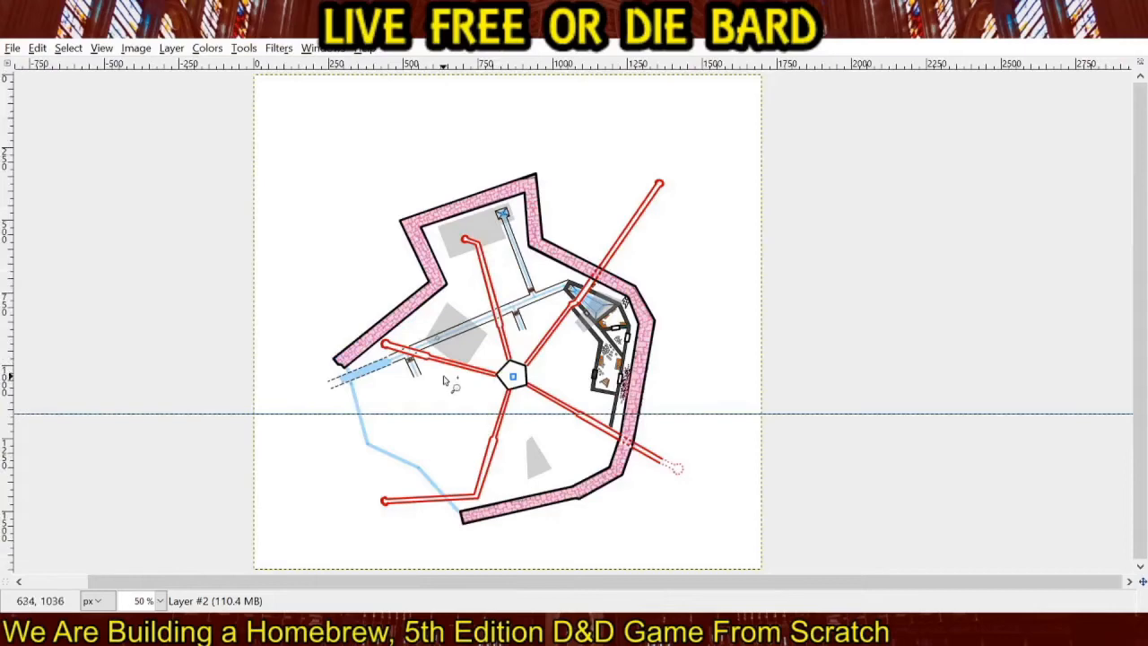
pyautogui.moveTo(522, 334)
pyautogui.mouseDown()
pyautogui.moveTo(543, 302)
pyautogui.moveTo(541, 343)
pyautogui.mouseUp()
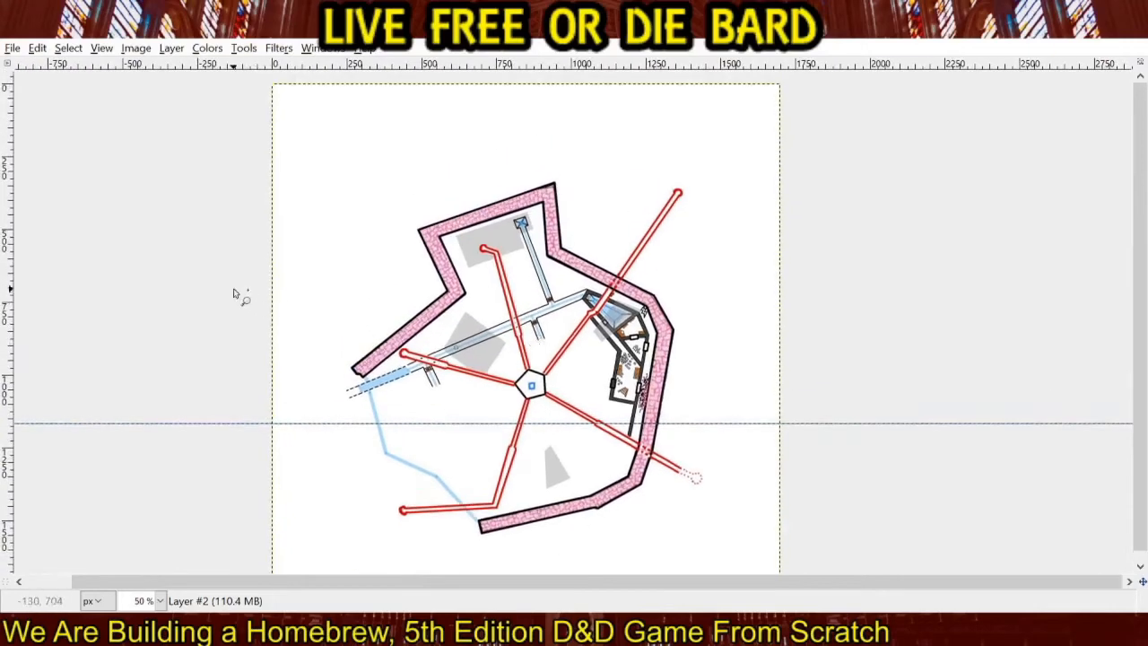
pyautogui.click(1061, 162)
pyautogui.click(181, 48)
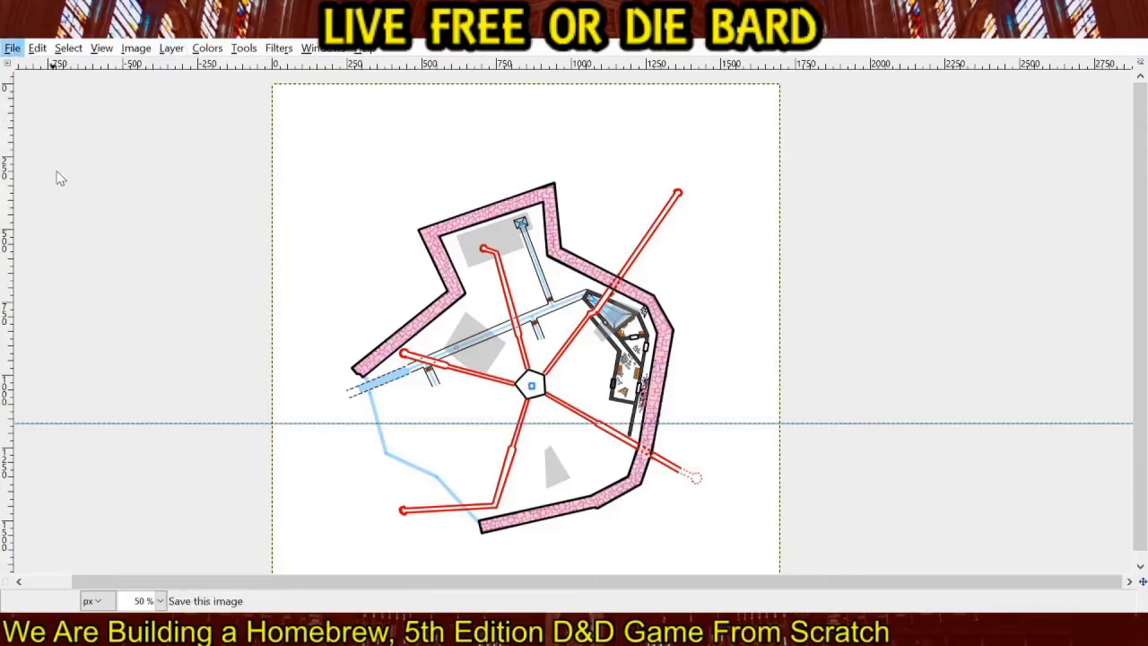
pyautogui.keyDown('ctrl'); pyautogui.scroll(1, 59, 177); pyautogui.keyUp('ctrl')
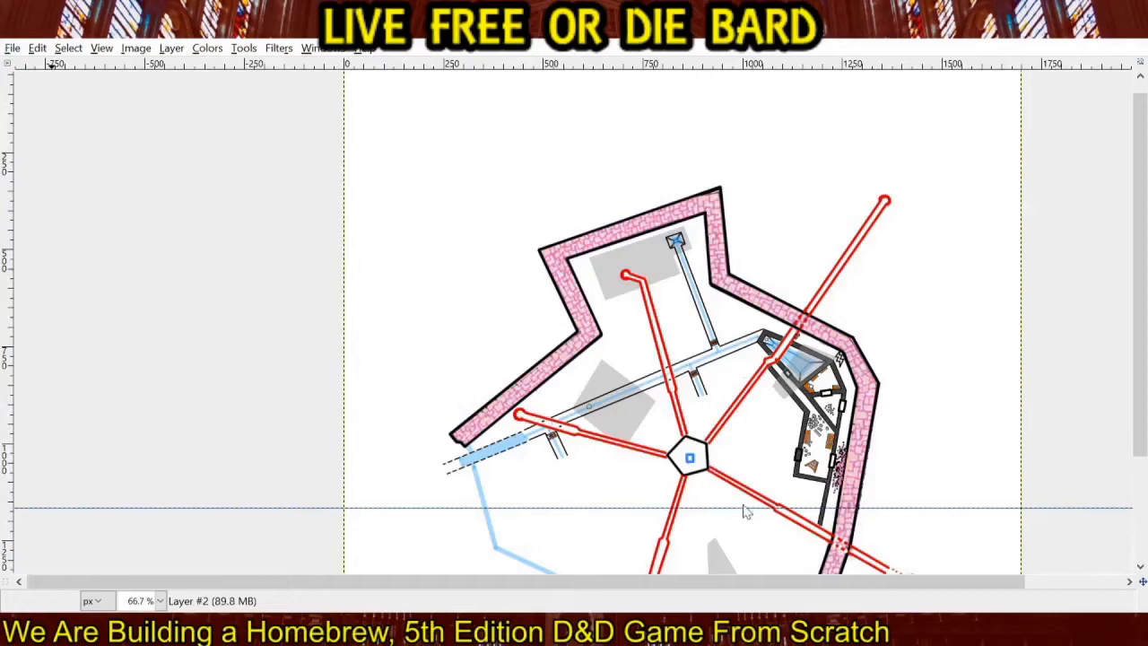
pyautogui.click(13, 48)
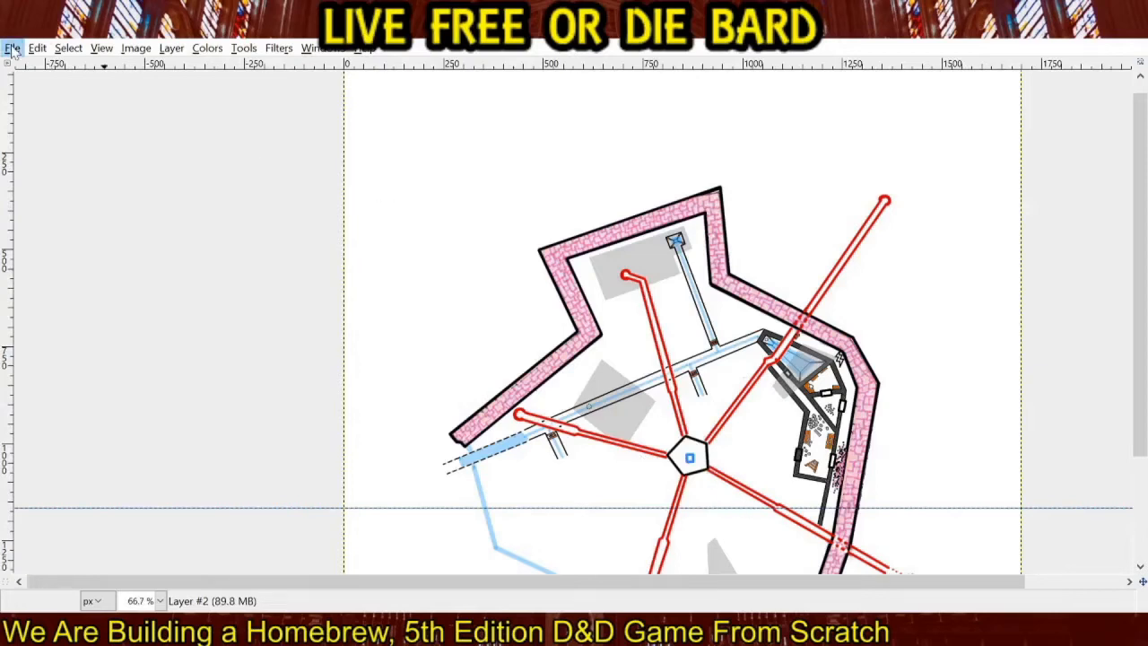
pyautogui.click(113, 266)
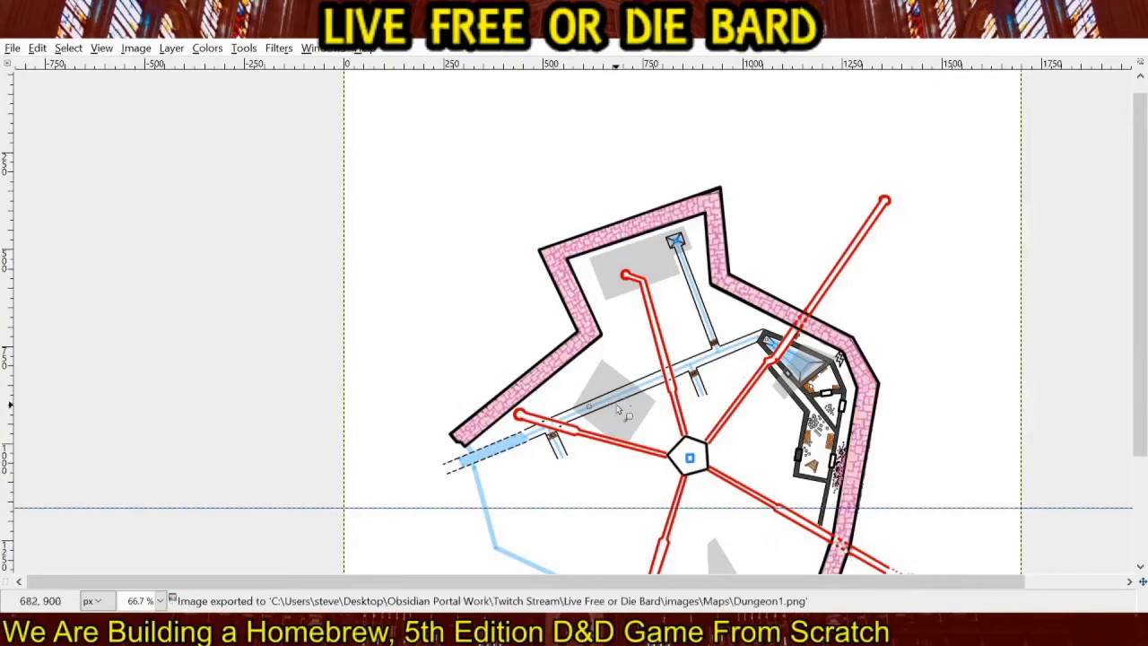
# Add the title text "The Temple of the Muses" at 74 px and position it in the map's upper-left corner.
pyautogui.moveTo(561, 320); pyautogui.dragTo(471, 290)
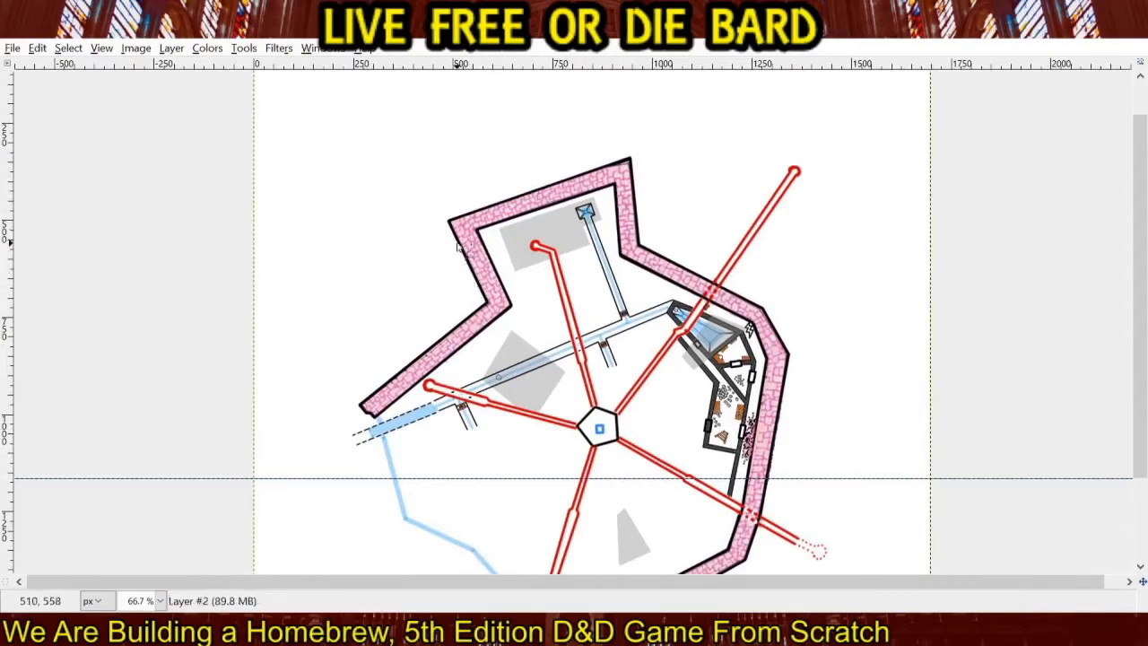
pyautogui.moveTo(330, 204); pyautogui.dragTo(357, 302)
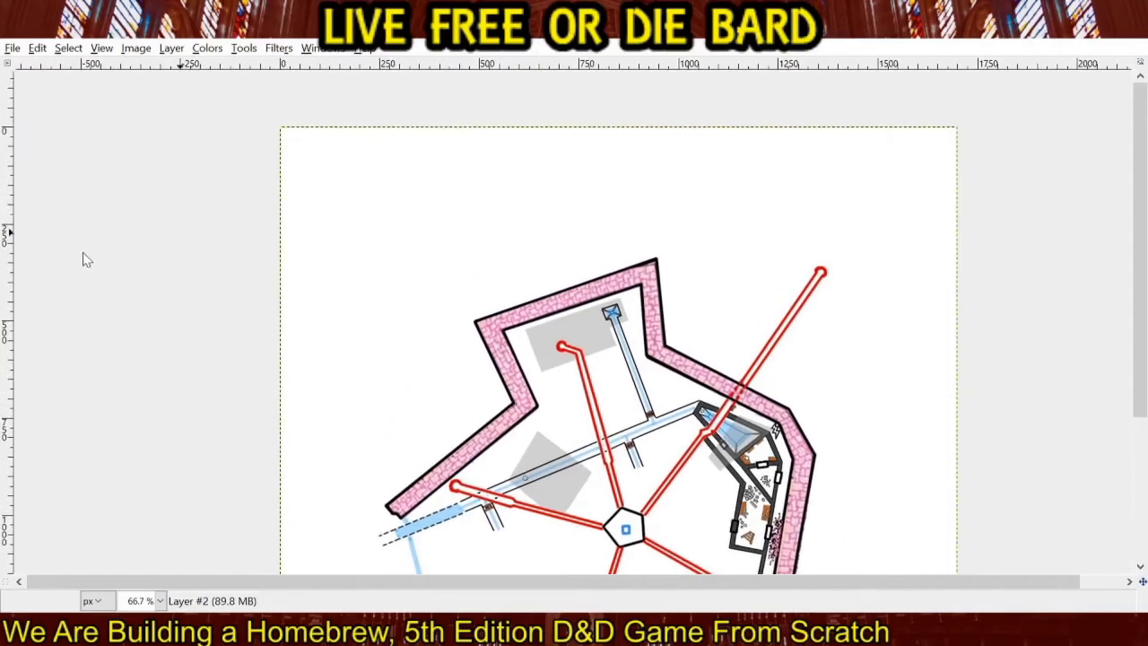
pyautogui.press('t')
pyautogui.click(293, 152)
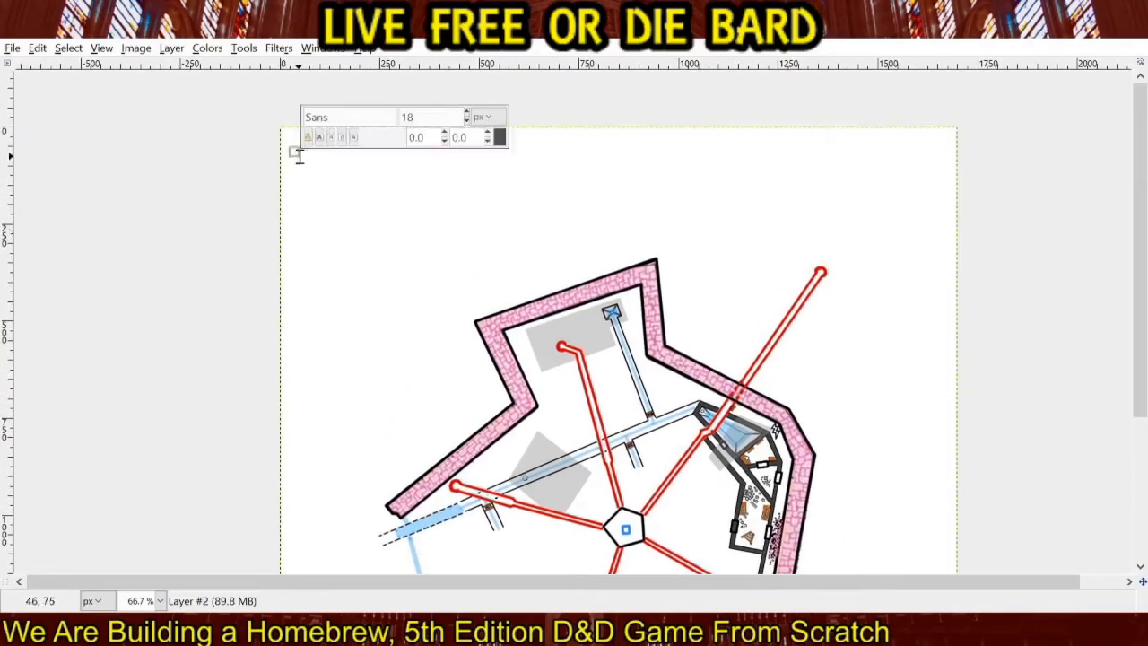
pyautogui.write('The Temple')
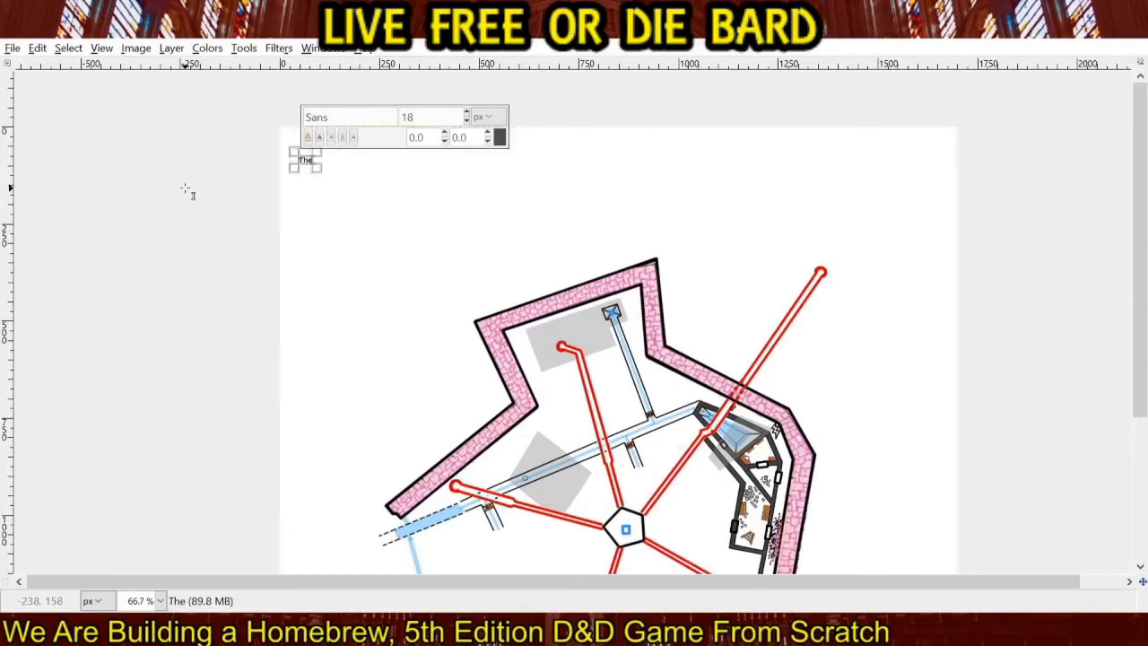
pyautogui.write('Muses')
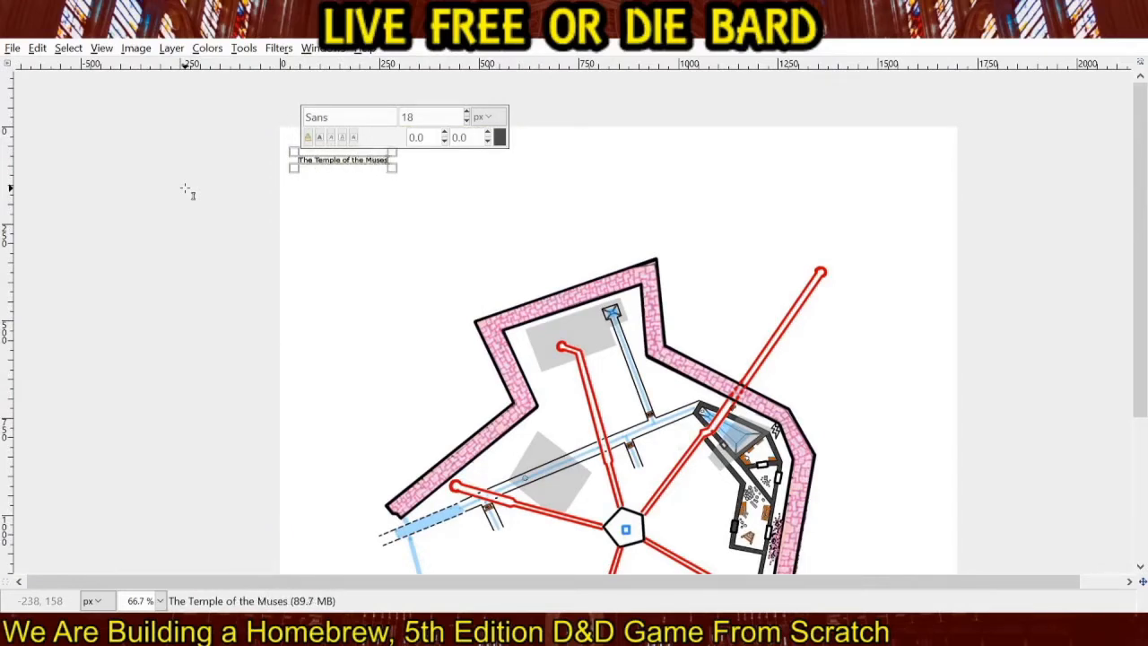
pyautogui.click(469, 113)
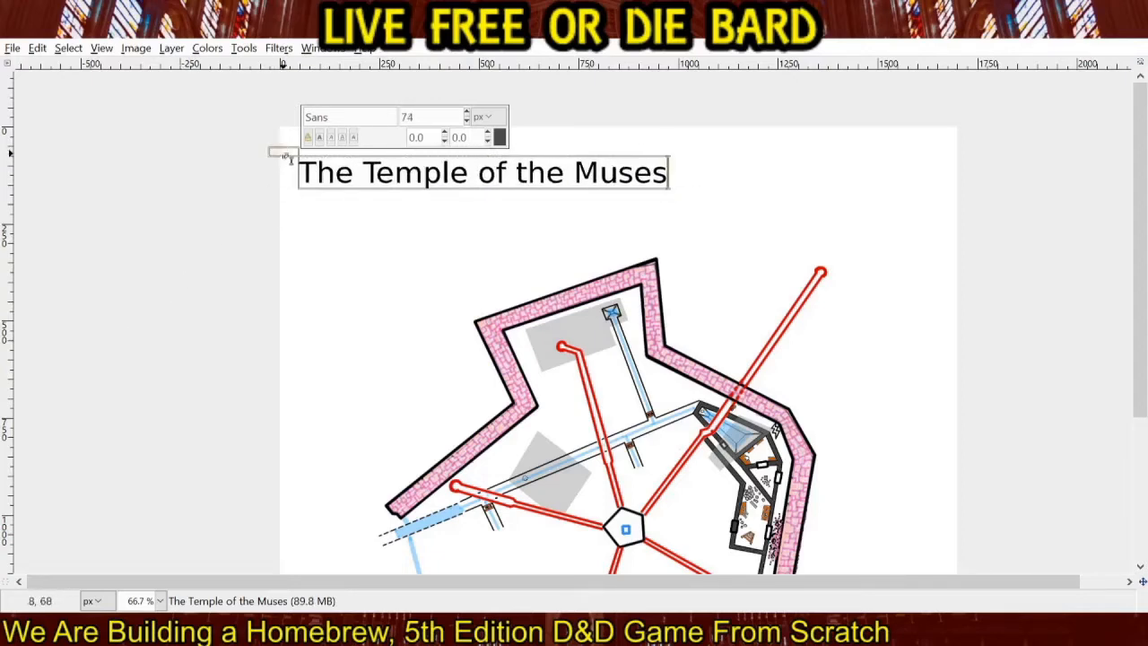
pyautogui.moveTo(287, 153); pyautogui.dragTo(284, 141)
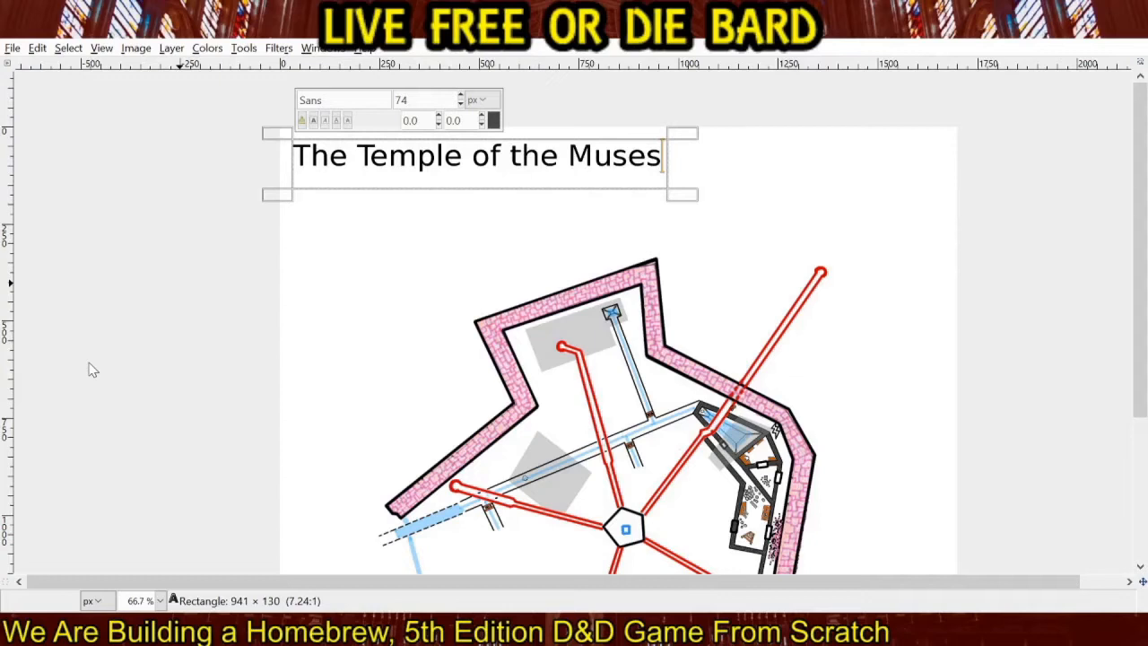
# Change the title's font to AR ESSENCE Medium and its size to 96 px.
pyautogui.click(82, 406)
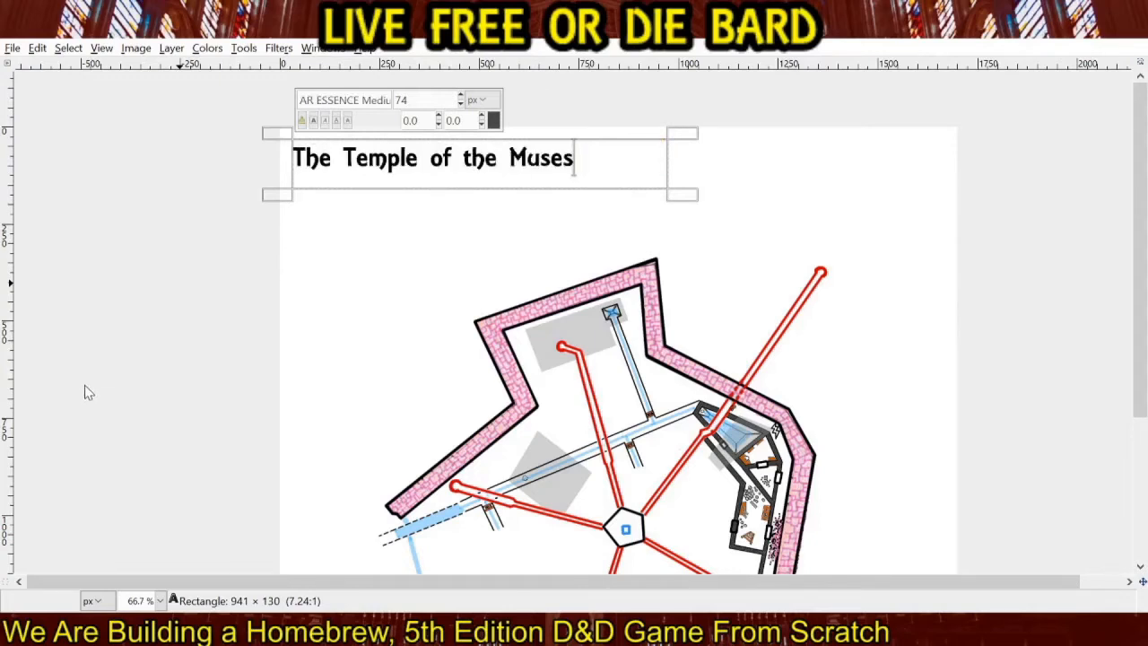
pyautogui.click(132, 324)
pyautogui.click(133, 324)
pyautogui.click(132, 323)
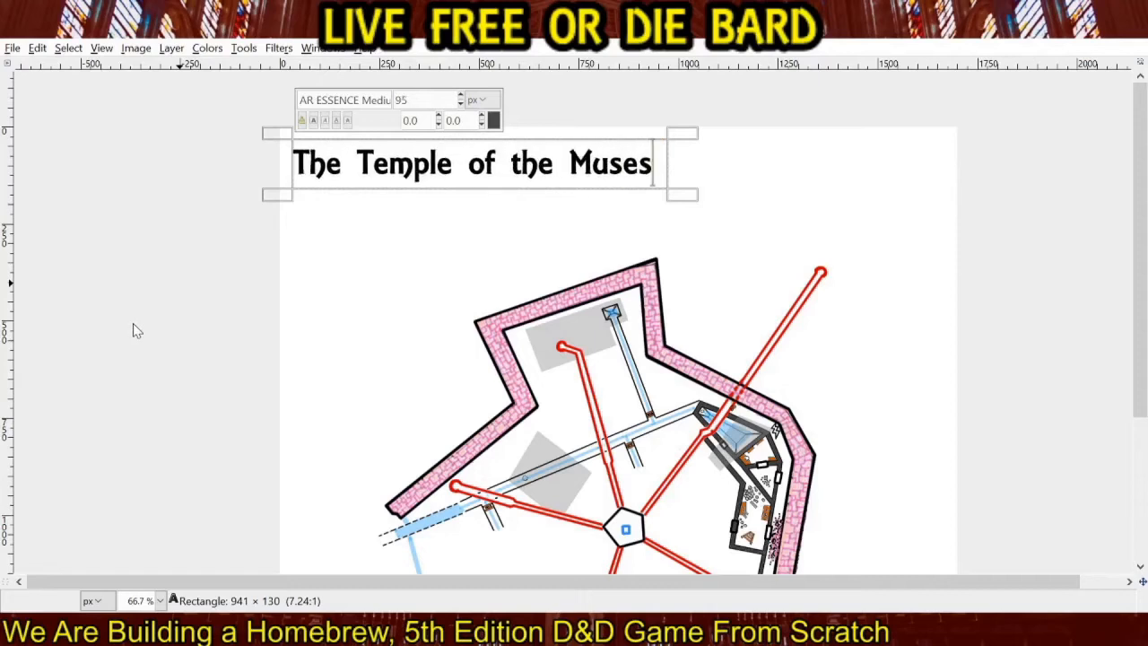
pyautogui.click(132, 324)
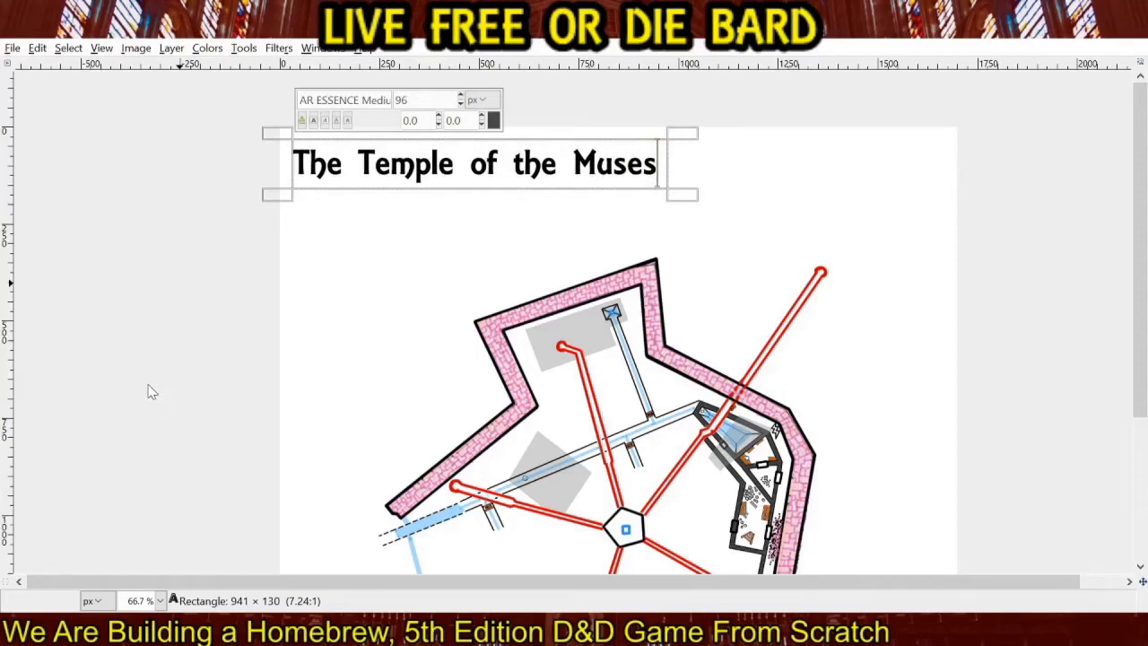
pyautogui.click(30, 155)
pyautogui.click(238, 251)
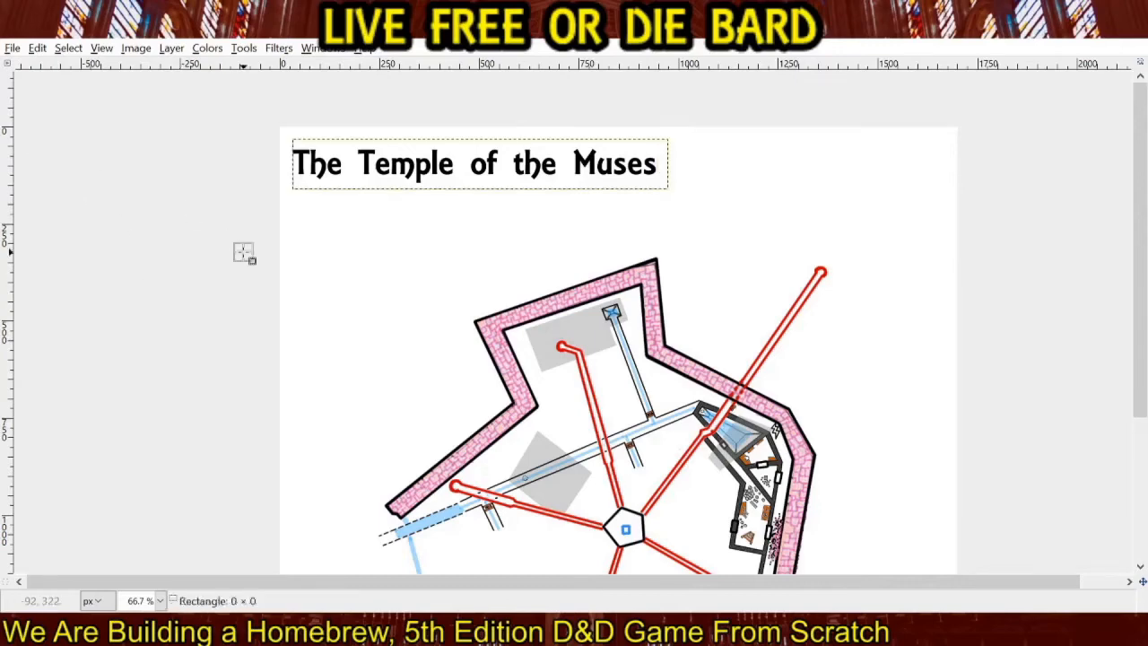
# Add a "Broken Wall" text label in the blank area east of the northeastern wall.
pyautogui.scroll(-3, 238, 260)
pyautogui.hscroll(3, 238, 260)
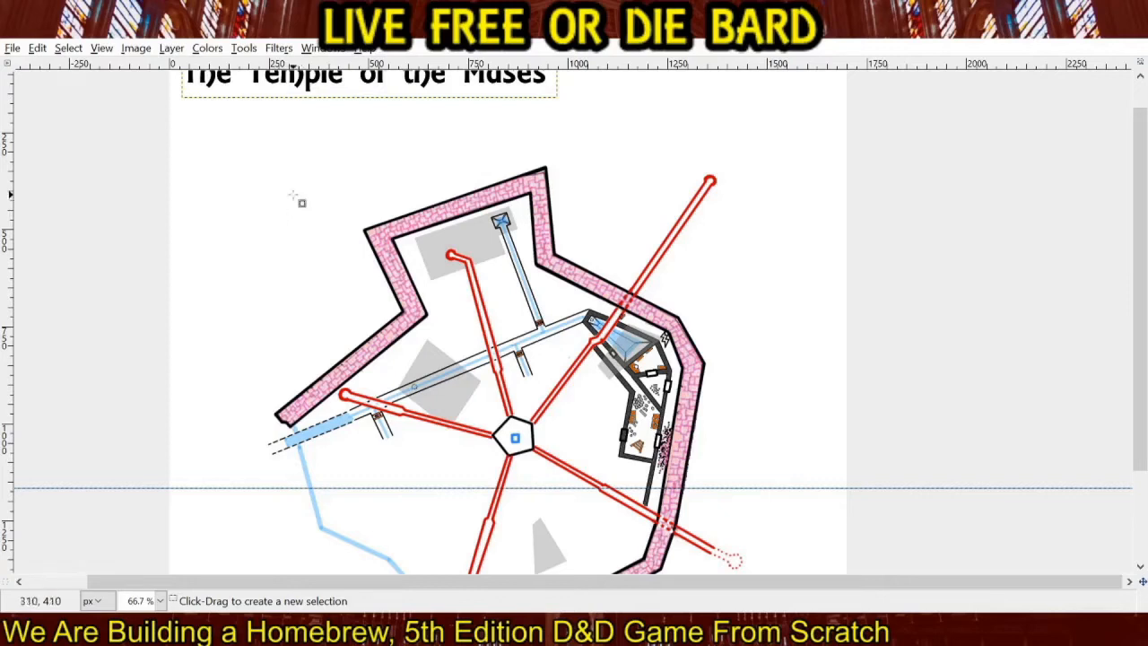
pyautogui.click(104, 184)
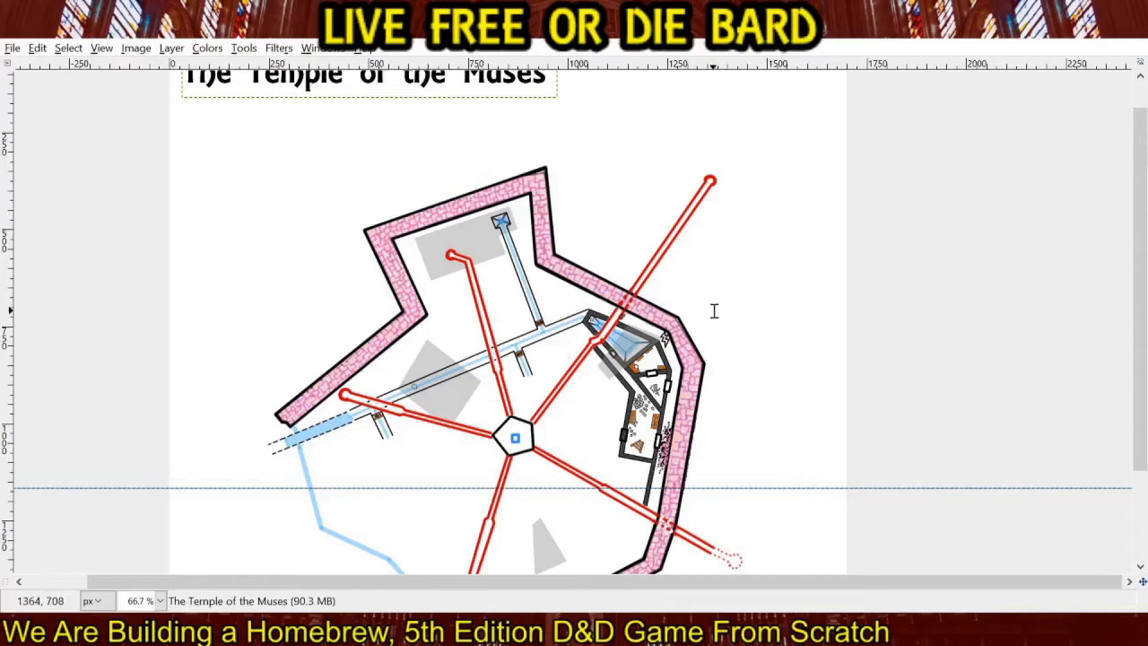
pyautogui.click(714, 297)
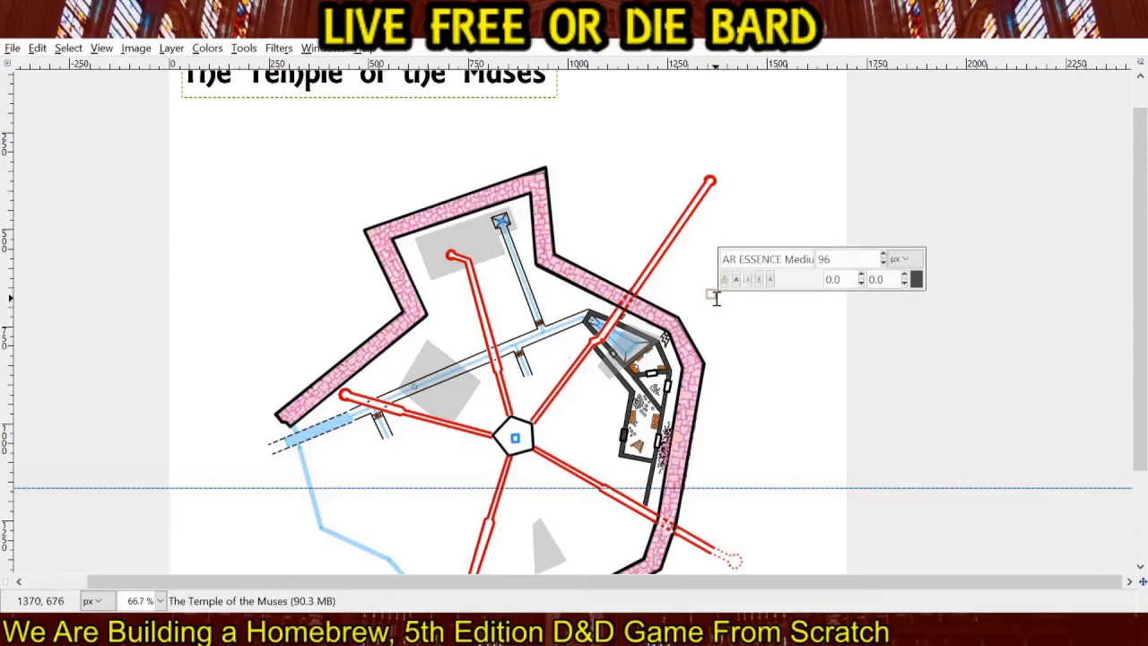
pyautogui.write('Broken Wall')
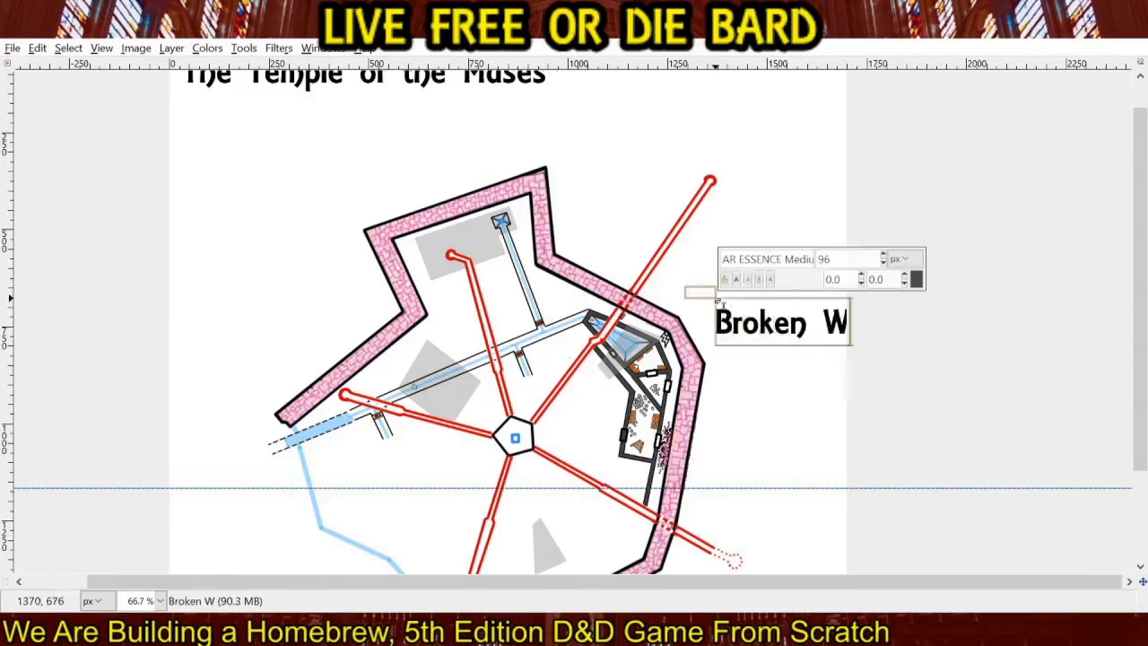
# Reduce the "Broken Wall" label's font size to 50 px.
pyautogui.click(133, 332)
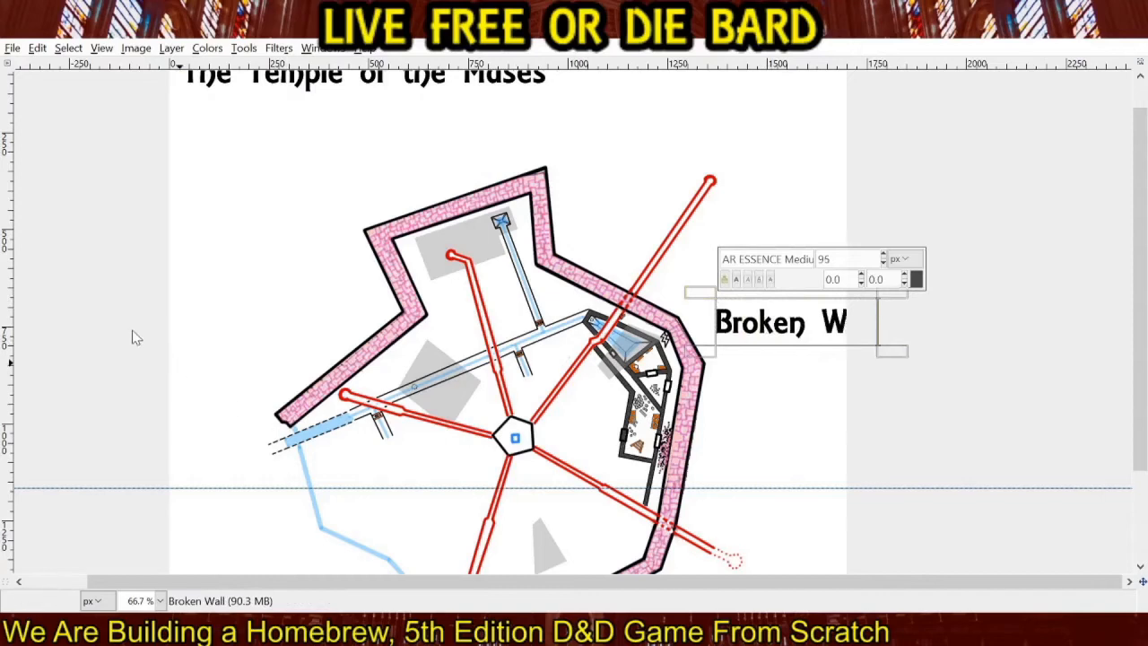
pyautogui.click(133, 332)
pyautogui.click(133, 331)
pyautogui.click(133, 331)
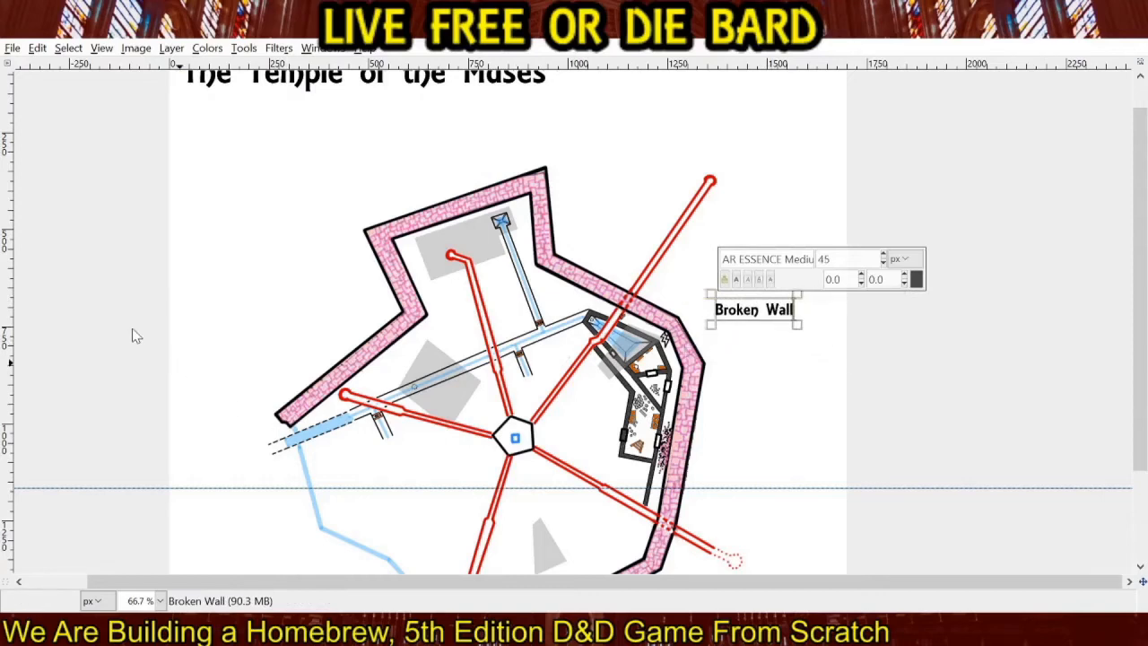
pyautogui.click(134, 324)
pyautogui.click(133, 324)
pyautogui.click(134, 324)
pyautogui.click(134, 324)
pyautogui.click(134, 323)
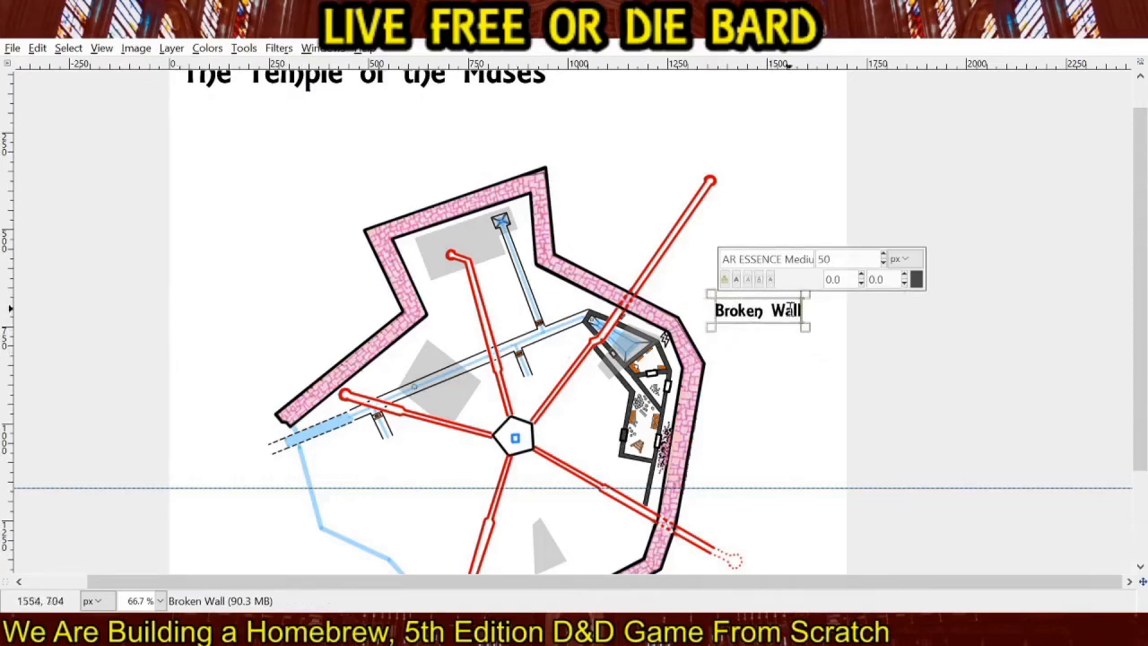
# Enlarge the "Broken Wall" text box and move it slightly up and farther east of the wall.
pyautogui.moveTo(805, 310); pyautogui.dragTo(847, 289)
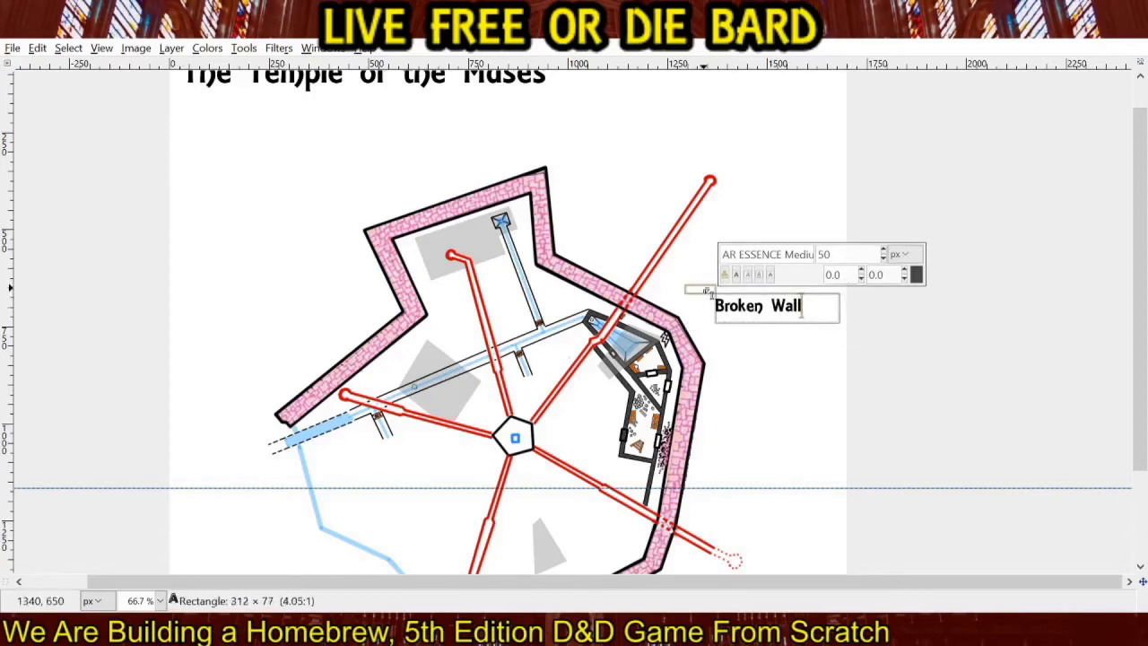
pyautogui.moveTo(699, 287); pyautogui.dragTo(733, 286)
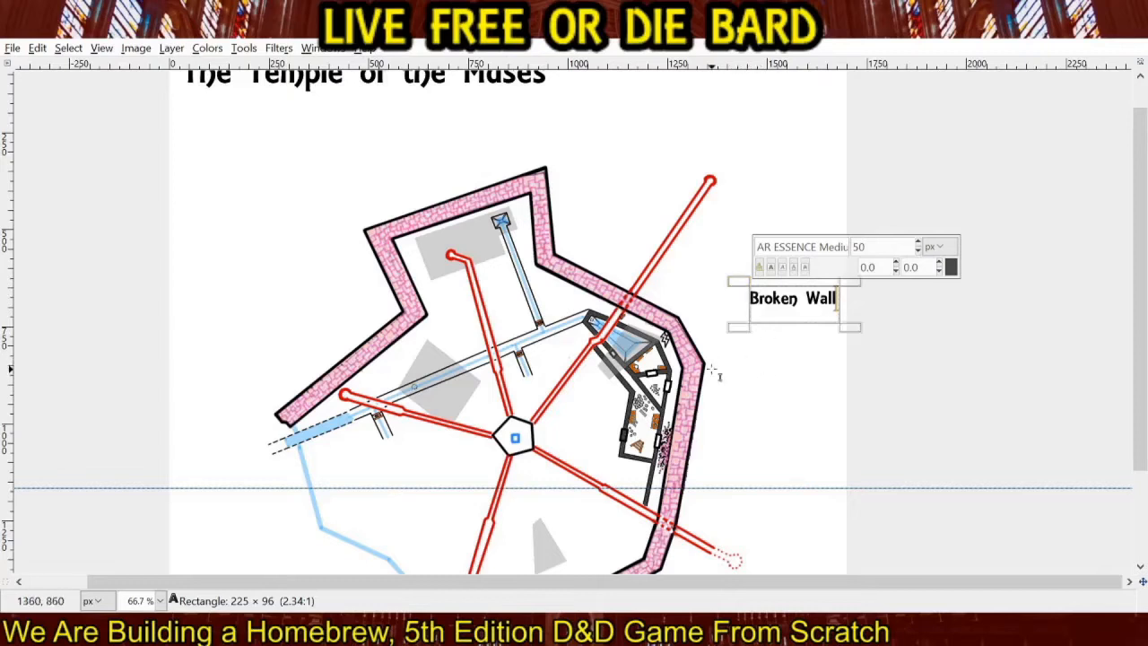
pyautogui.click(4, 141)
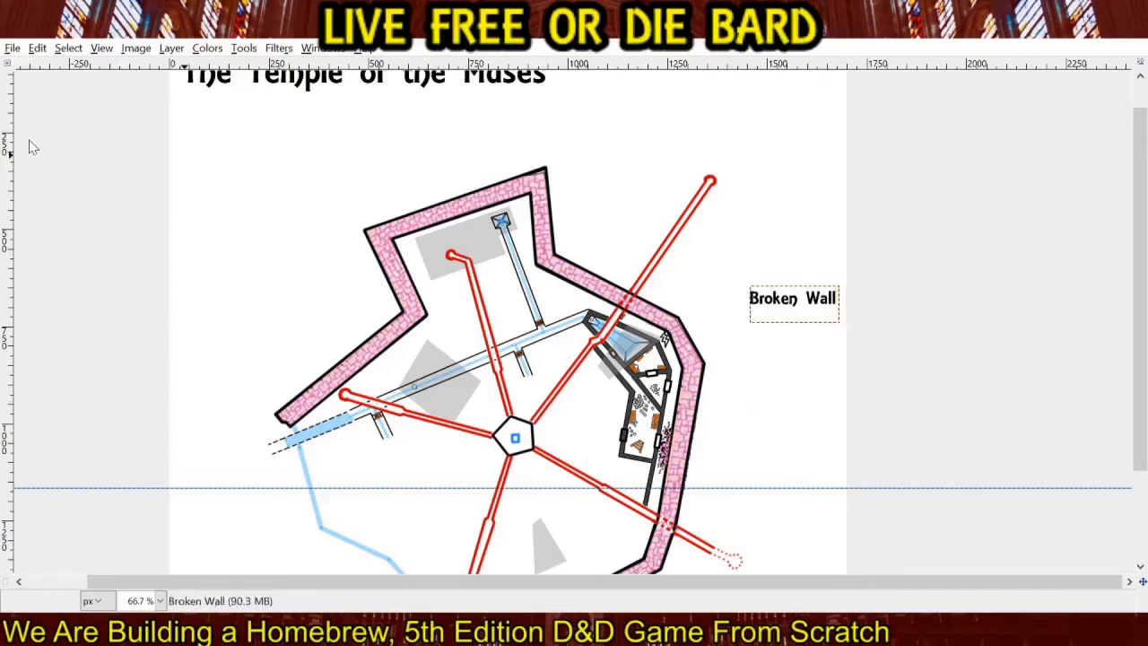
pyautogui.click(584, 459)
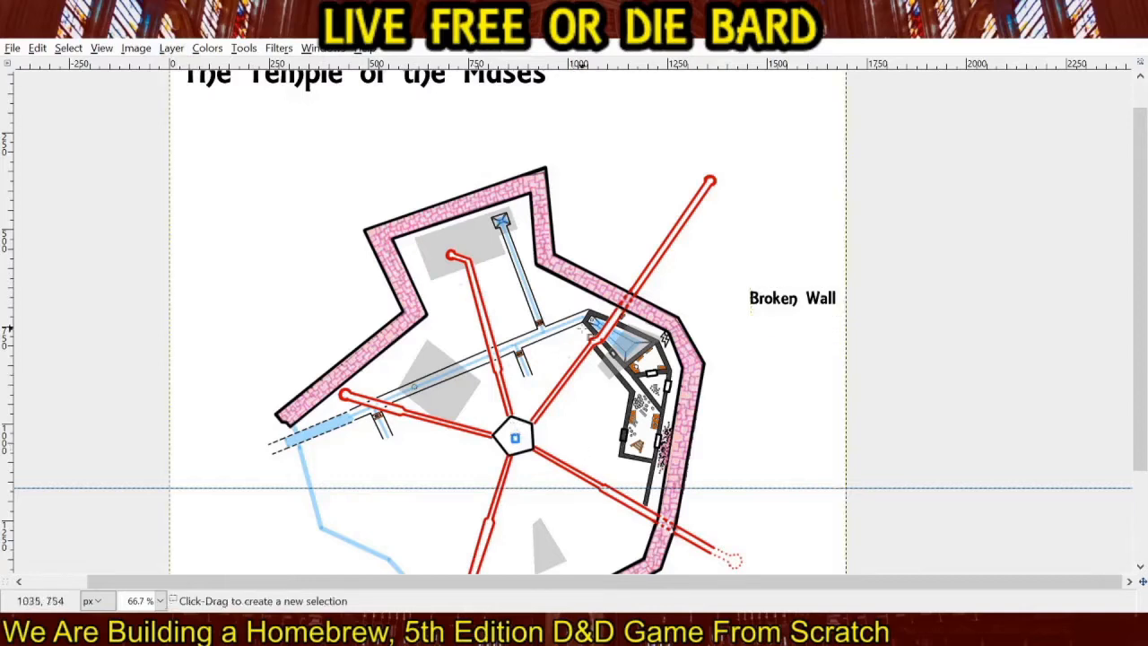
# Add a "Corridor A" text label just east of the wall, below the "Broken Wall" label.
pyautogui.click(105, 185)
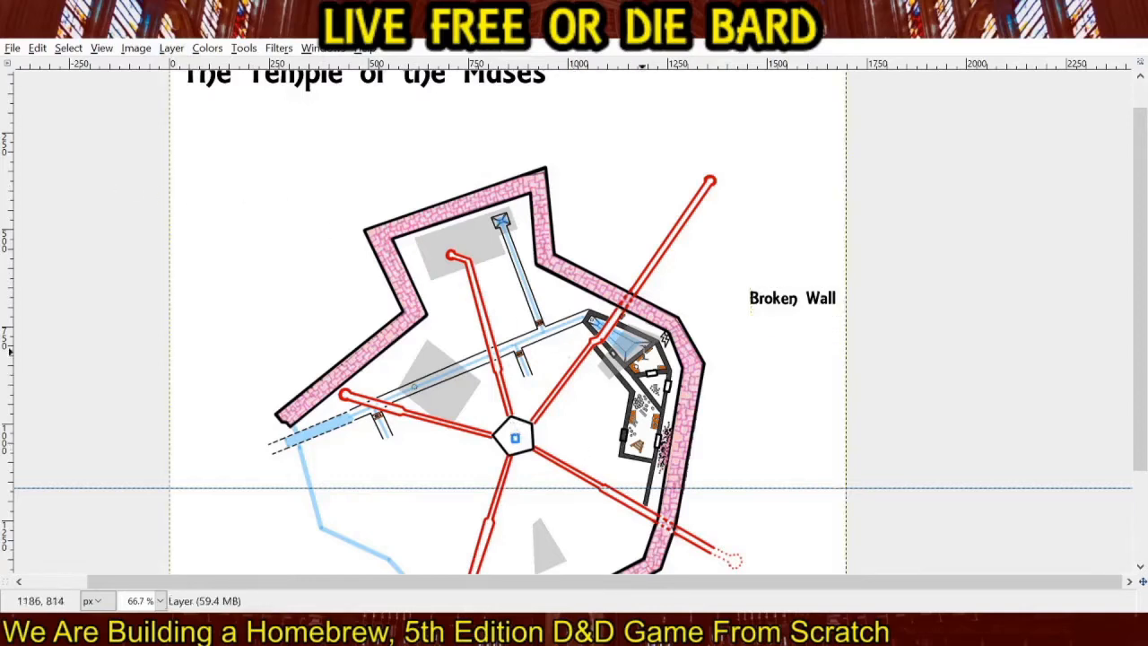
pyautogui.click(715, 339)
pyautogui.write('Corridor A')
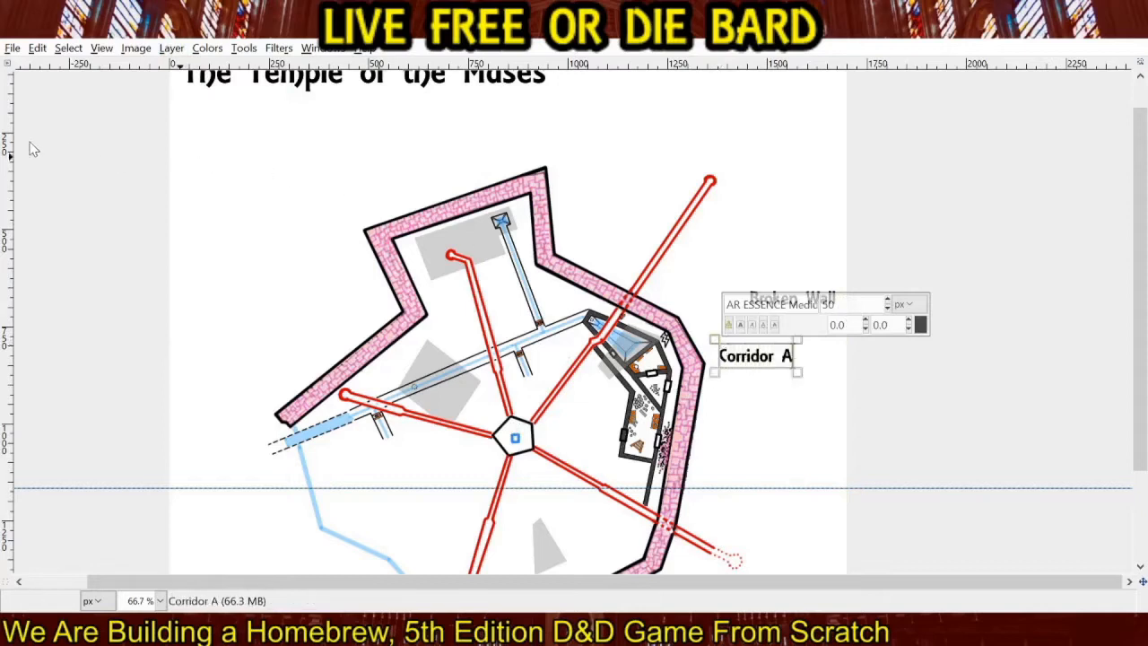
pyautogui.write('r')
pyautogui.moveTo(799, 337); pyautogui.dragTo(715, 371)
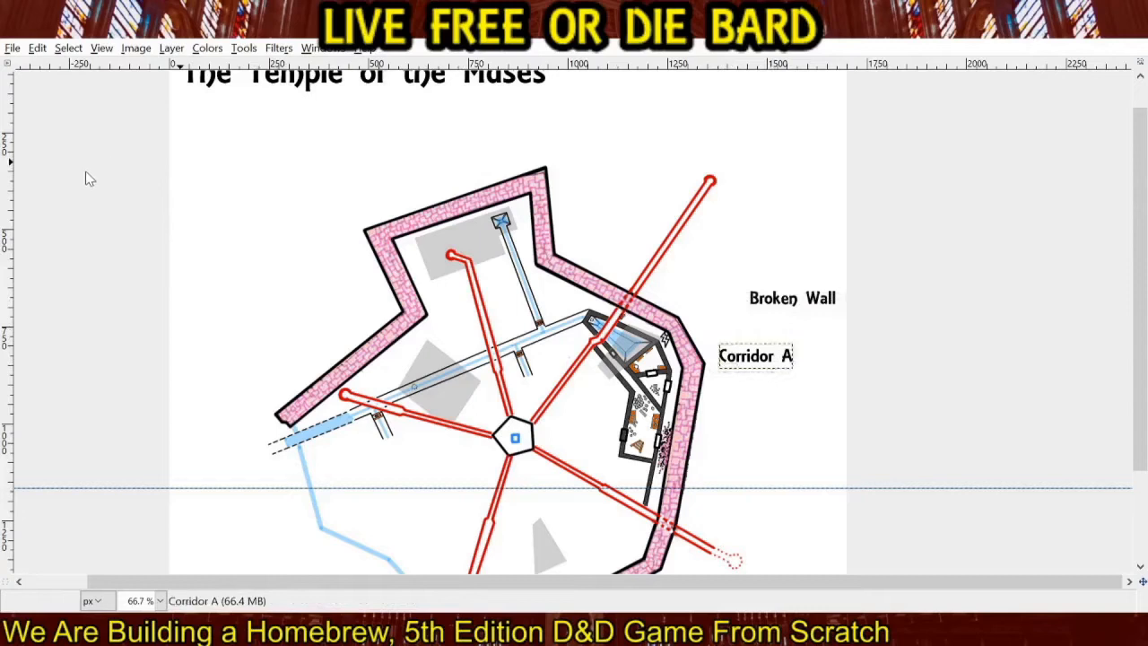
pyautogui.moveTo(779, 347); pyautogui.dragTo(785, 341)
pyautogui.hotkey('ctrl', 'z')
pyautogui.moveTo(754, 359); pyautogui.dragTo(765, 358)
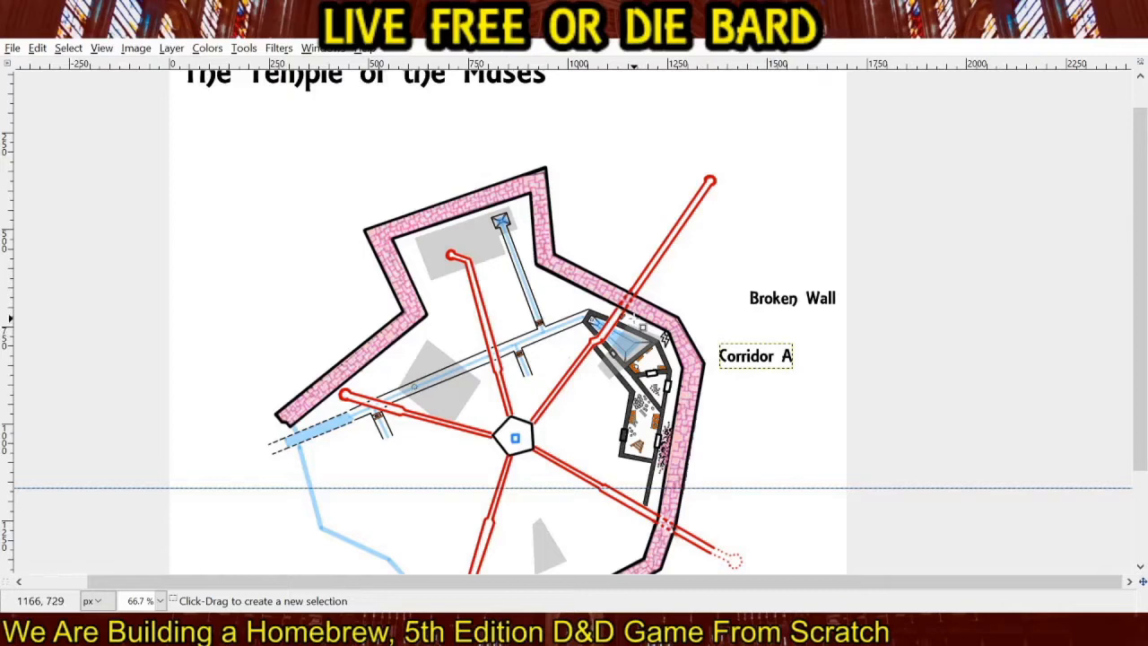
# Add a two-line "Pipe A Exterior" text label at 50 px, east of the northeastern red pipe and outside the wall.
pyautogui.click(695, 249)
pyautogui.write('Pipe A')
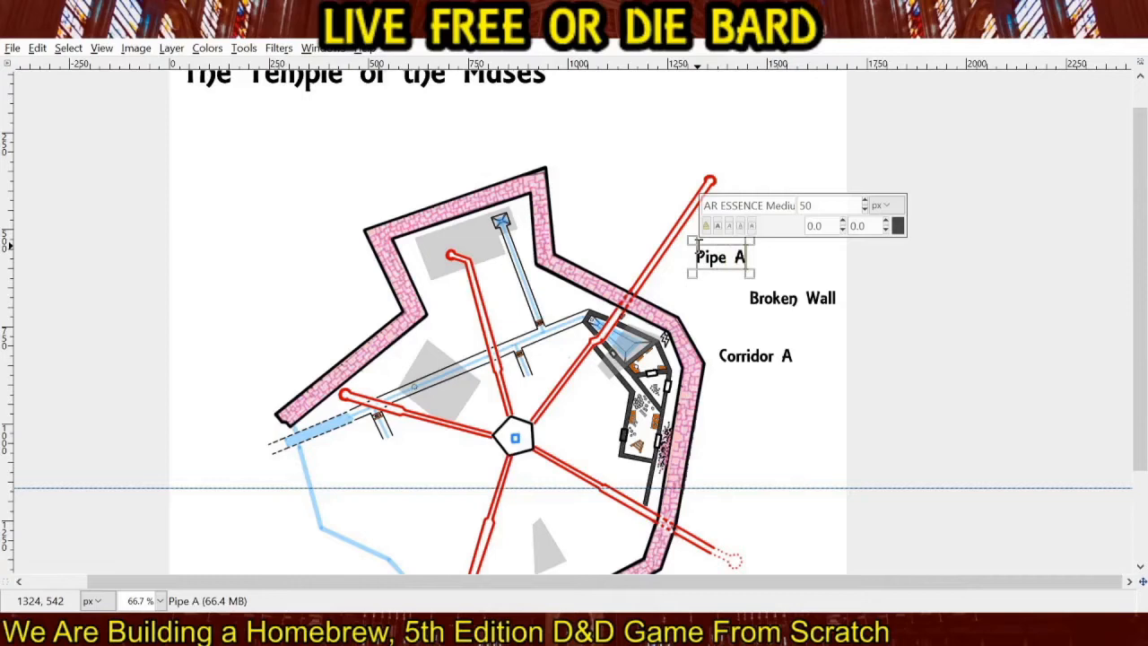
pyautogui.write(' Exterior')
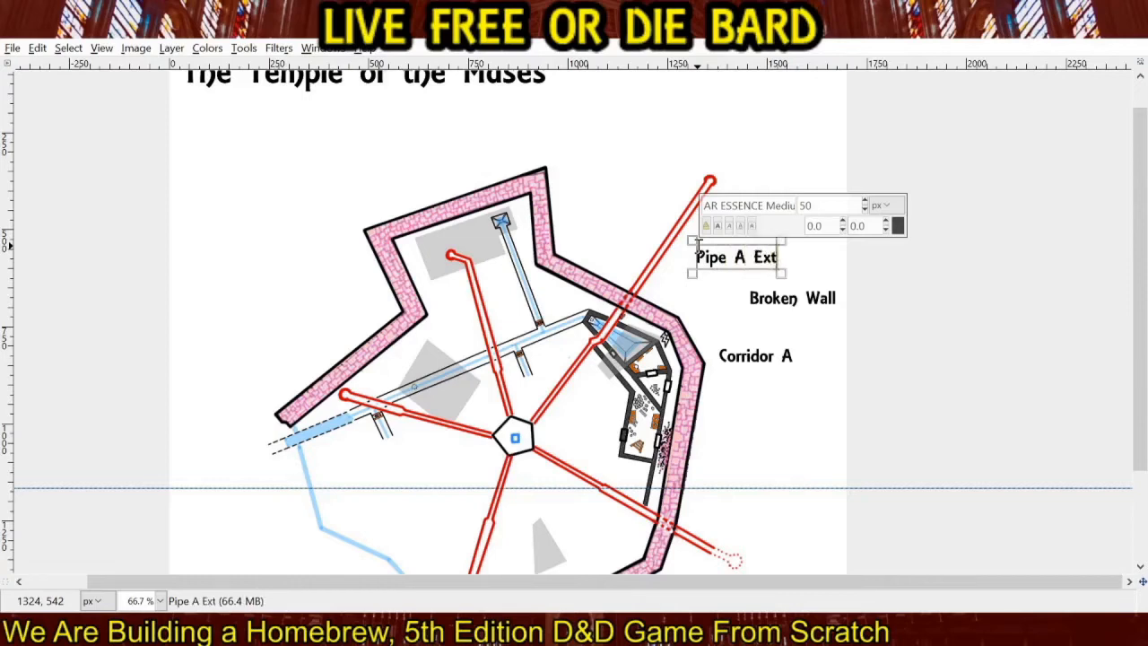
pyautogui.press('BackSpace')
pyautogui.press('BackSpace')
pyautogui.press('BackSpace')
pyautogui.press('BackSpace')
pyautogui.press('BackSpace')
pyautogui.press('BackSpace')
pyautogui.press('BackSpace')
pyautogui.press('BackSpace')
pyautogui.press('BackSpace')
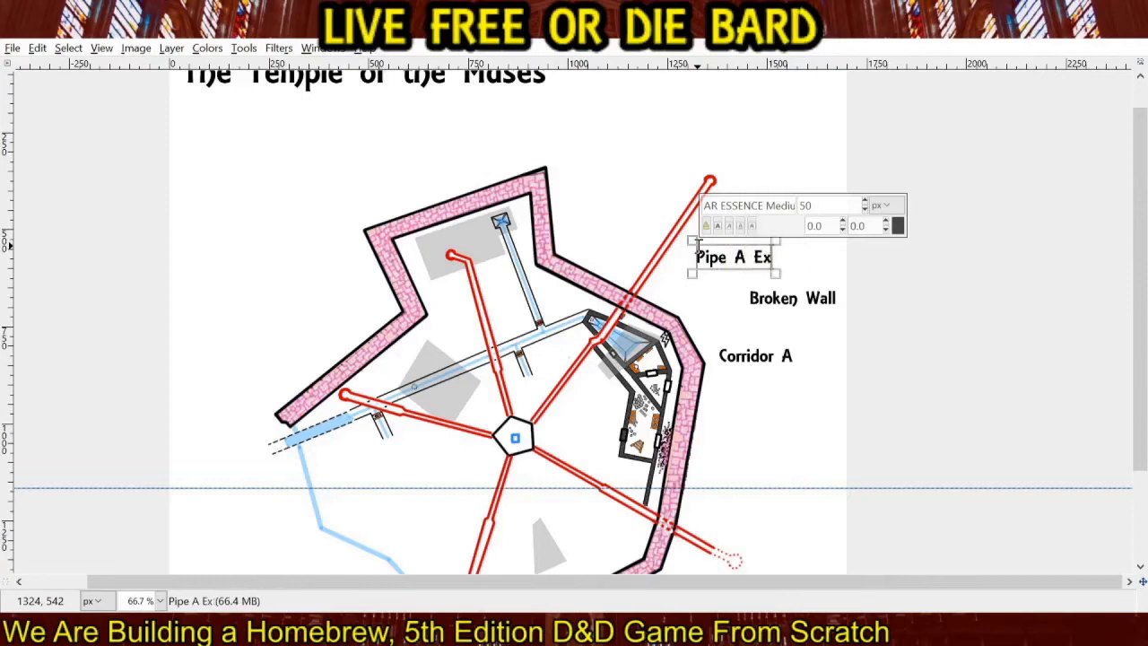
pyautogui.press('Return')
pyautogui.write('Exterior')
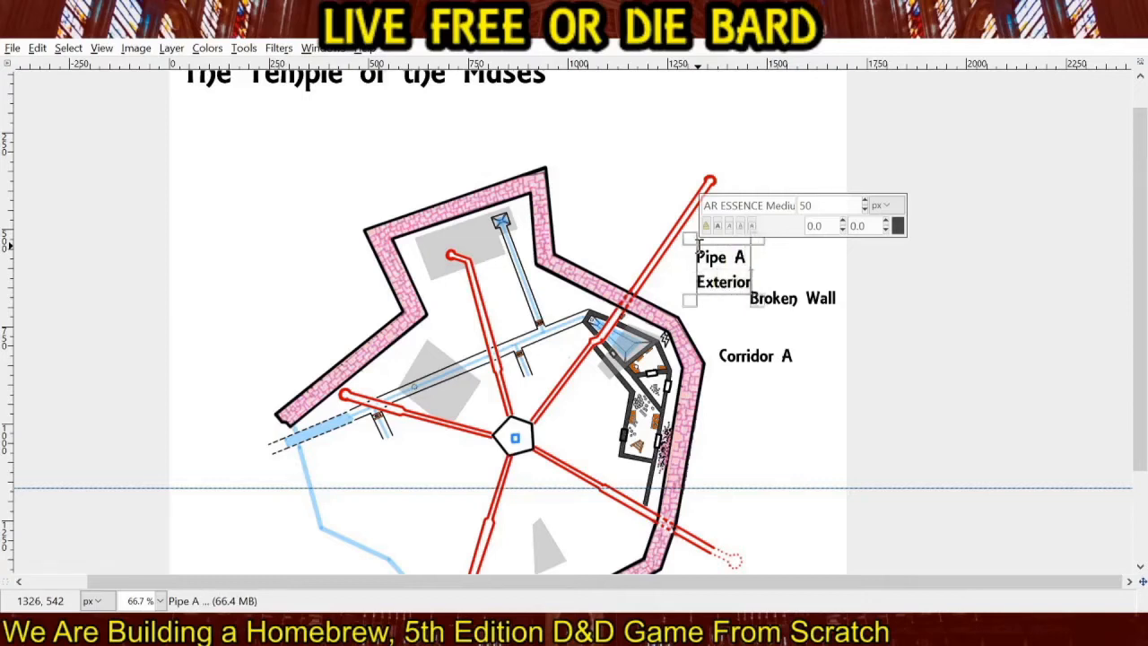
# Move the "Pipe A Exterior" text slightly up and resize its box to about 164 × 125 px.
pyautogui.moveTo(689, 233); pyautogui.dragTo(686, 224)
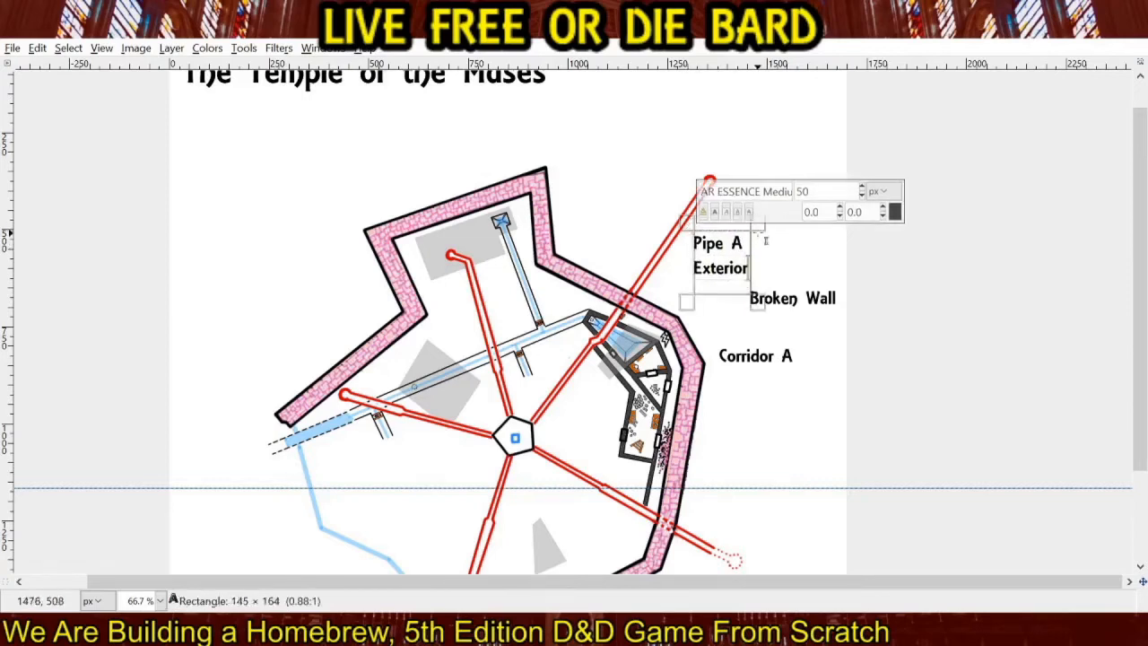
pyautogui.moveTo(756, 225); pyautogui.dragTo(765, 225)
pyautogui.moveTo(769, 310); pyautogui.dragTo(765, 288)
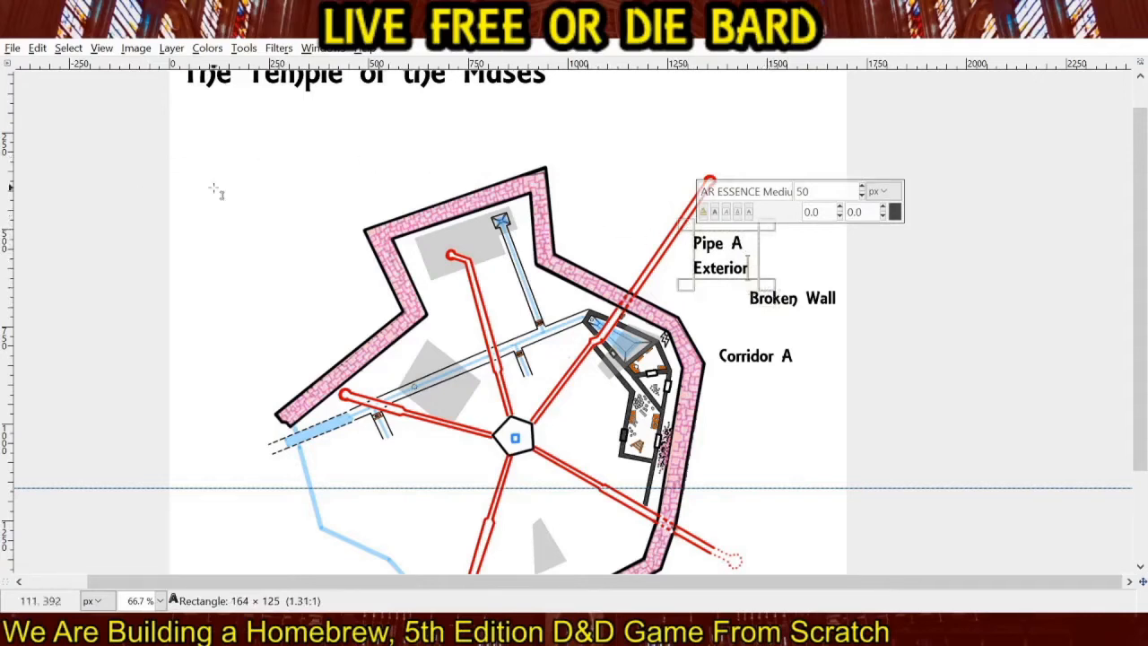
# Add a two-line "Pipe A Interior" text label at 50 px, west of the northeastern red pipe.
pyautogui.click(584, 214)
pyautogui.write('Pipe')
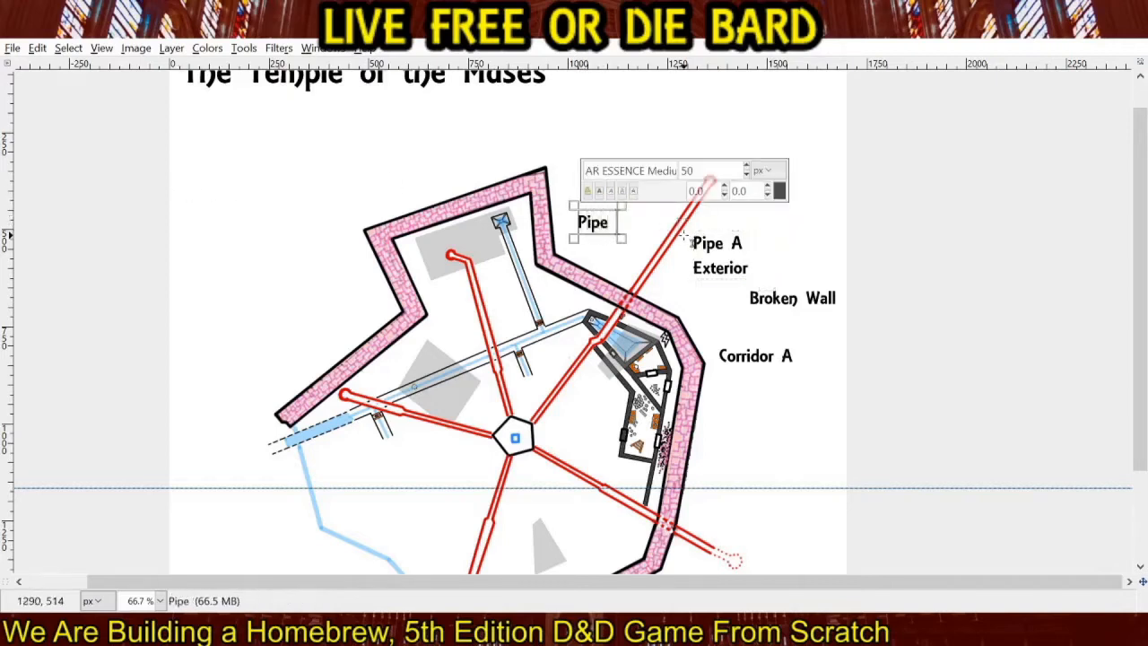
pyautogui.write(' A')
pyautogui.press('Return')
pyautogui.write('Interior')
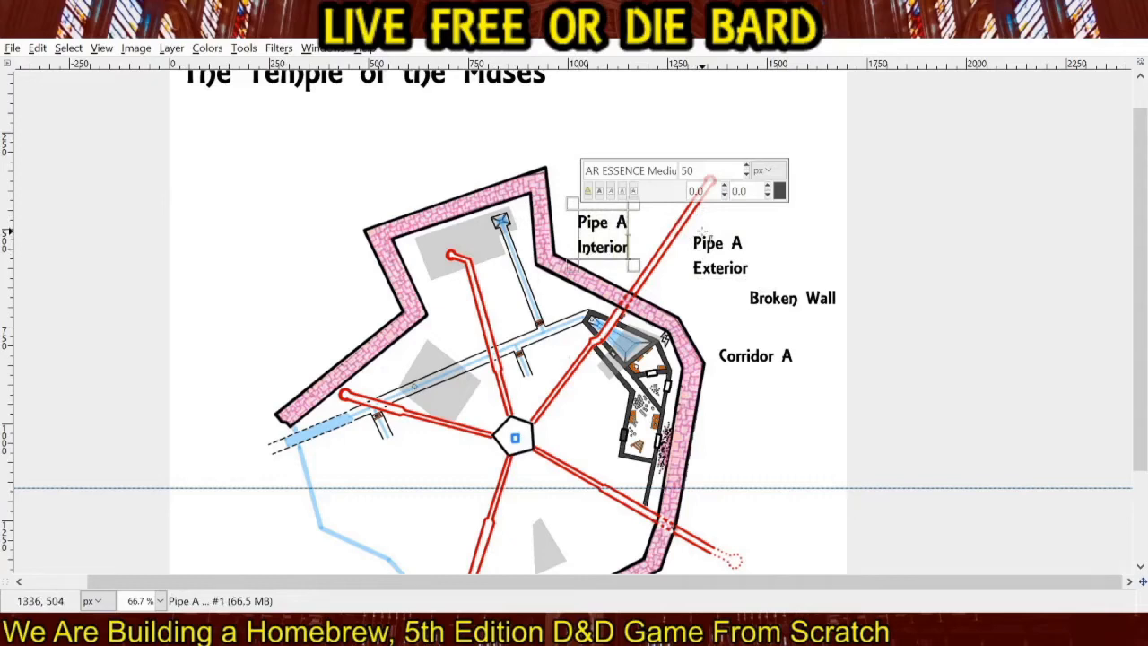
# Add a two-line "Exhaust Port (Farmhouse)" text label above the outer end of the northeastern red pipe.
pyautogui.click(696, 111)
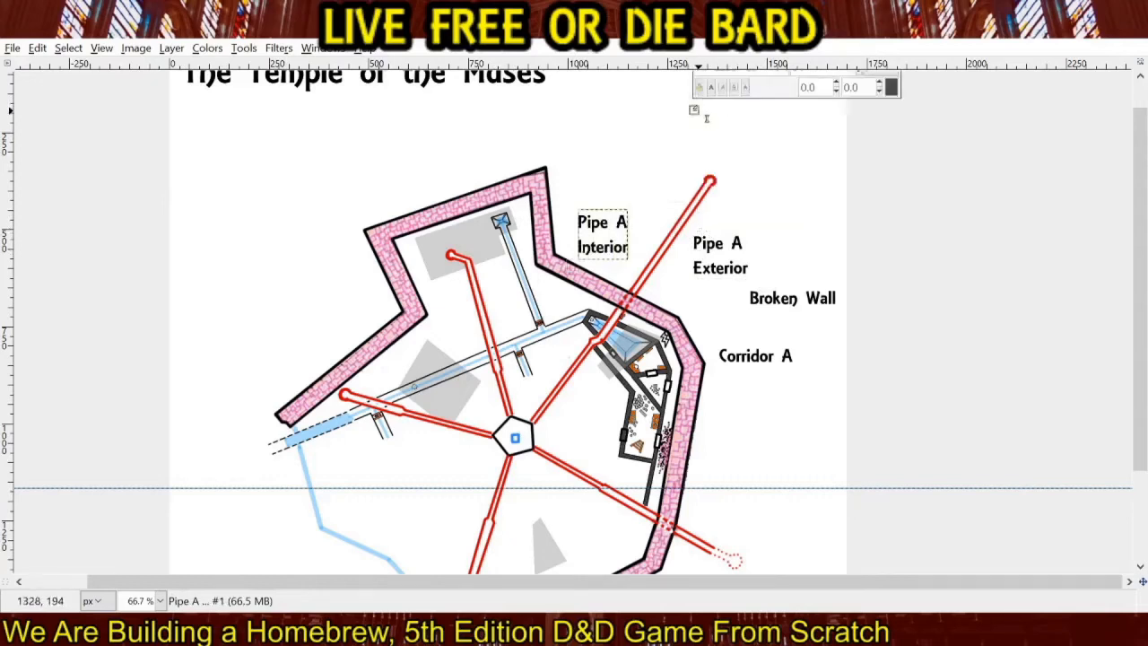
pyautogui.write('Exhaust Port')
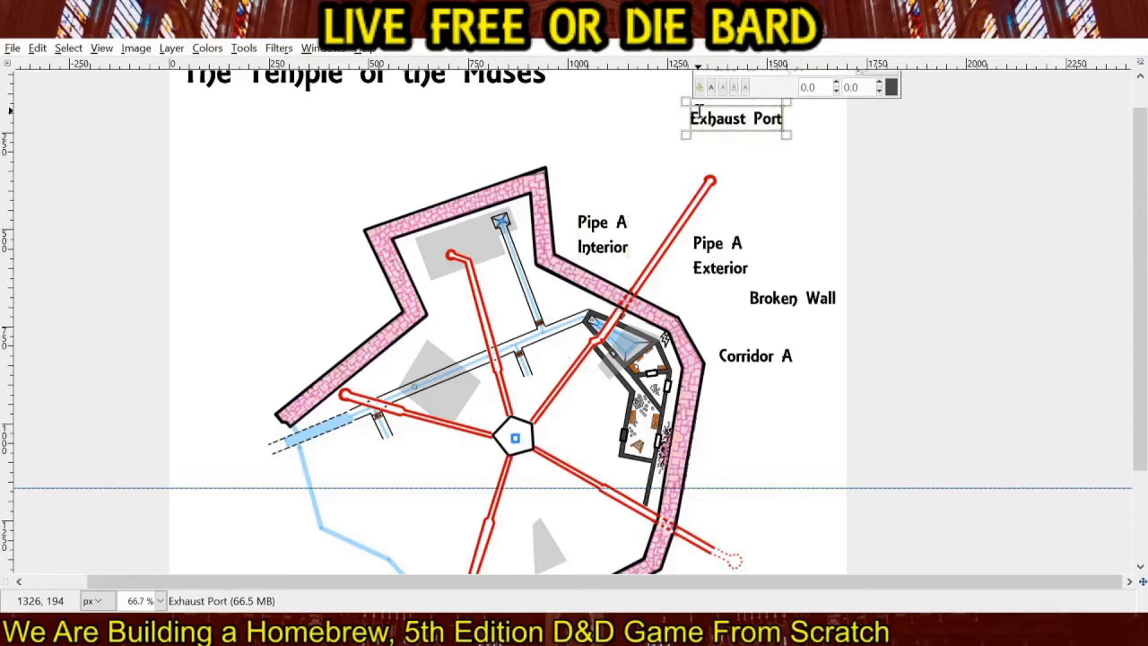
pyautogui.press('Return')
pyautogui.write('(Farm')
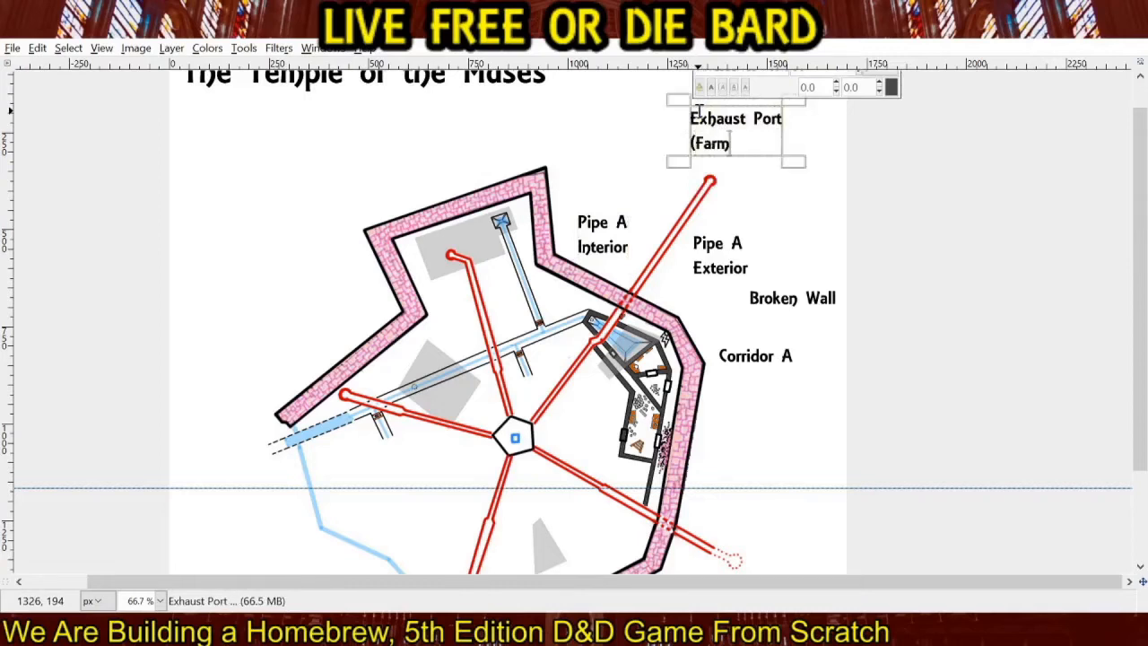
pyautogui.write('house)')
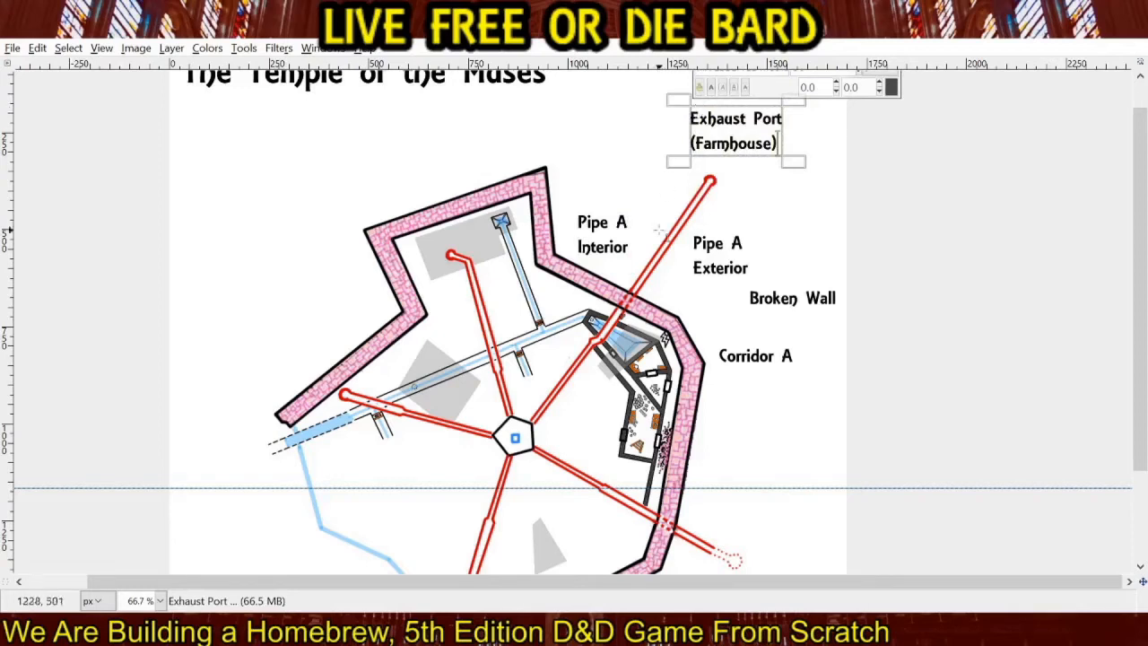
# Add a "Door A" text label at 50 px east of the wall, below the "Corridor A" label.
pyautogui.click(721, 411)
pyautogui.write('Door A')
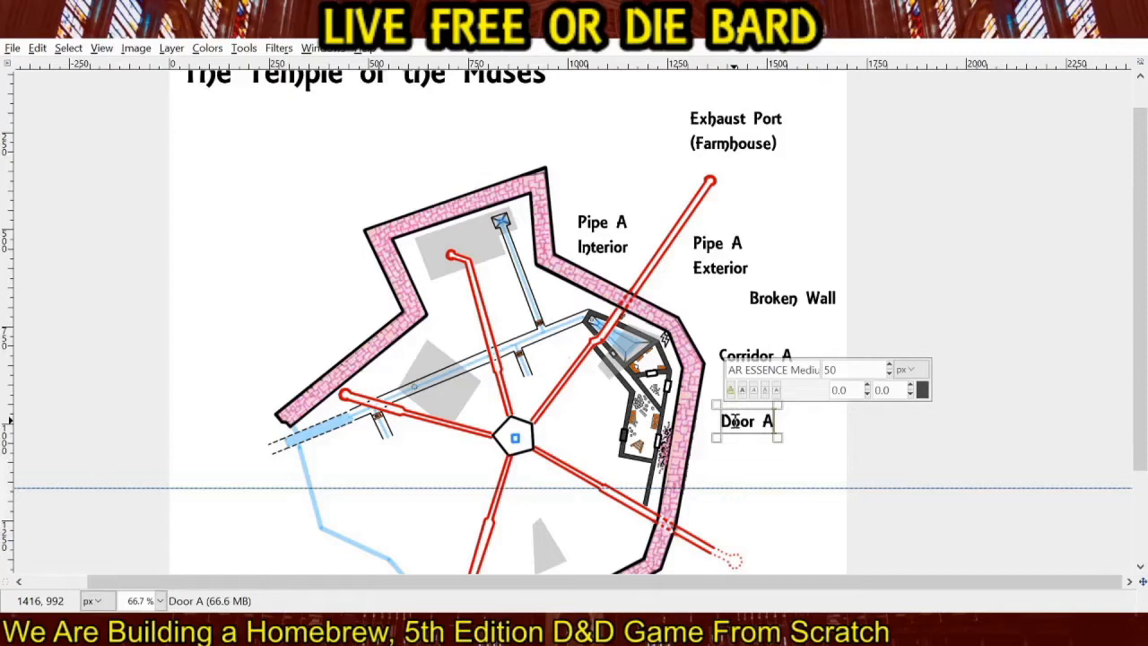
# Add a "Pedestal Room" text label at 50 px just above "Corridor A" and nudge it slightly west.
pyautogui.click(701, 322)
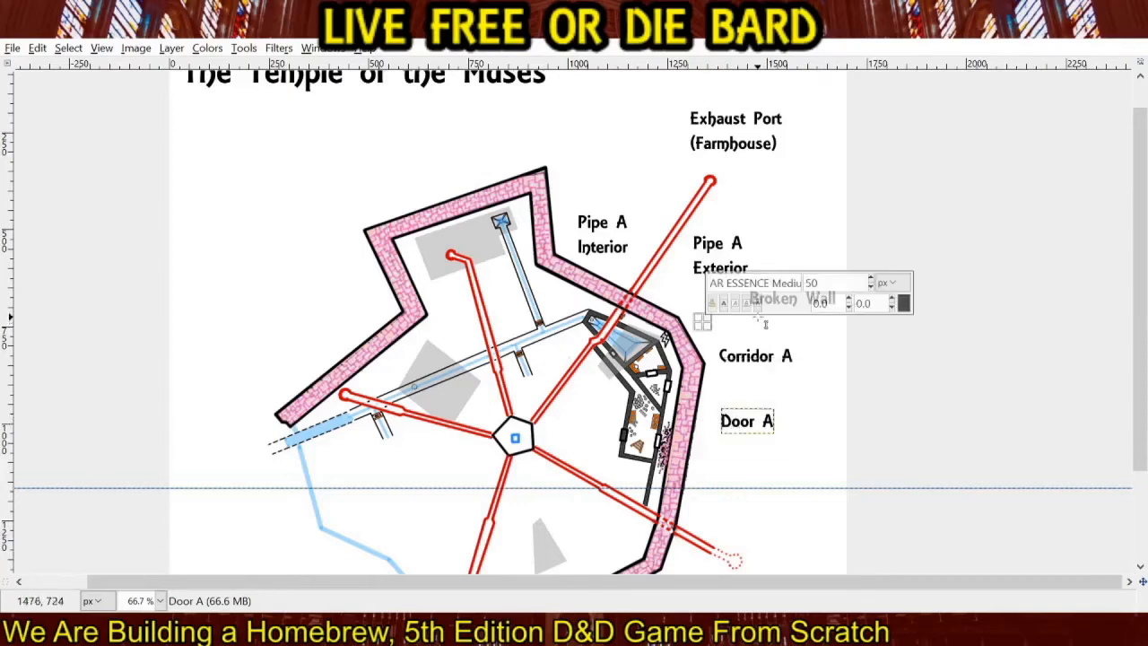
pyautogui.write('Pedestal Roo')
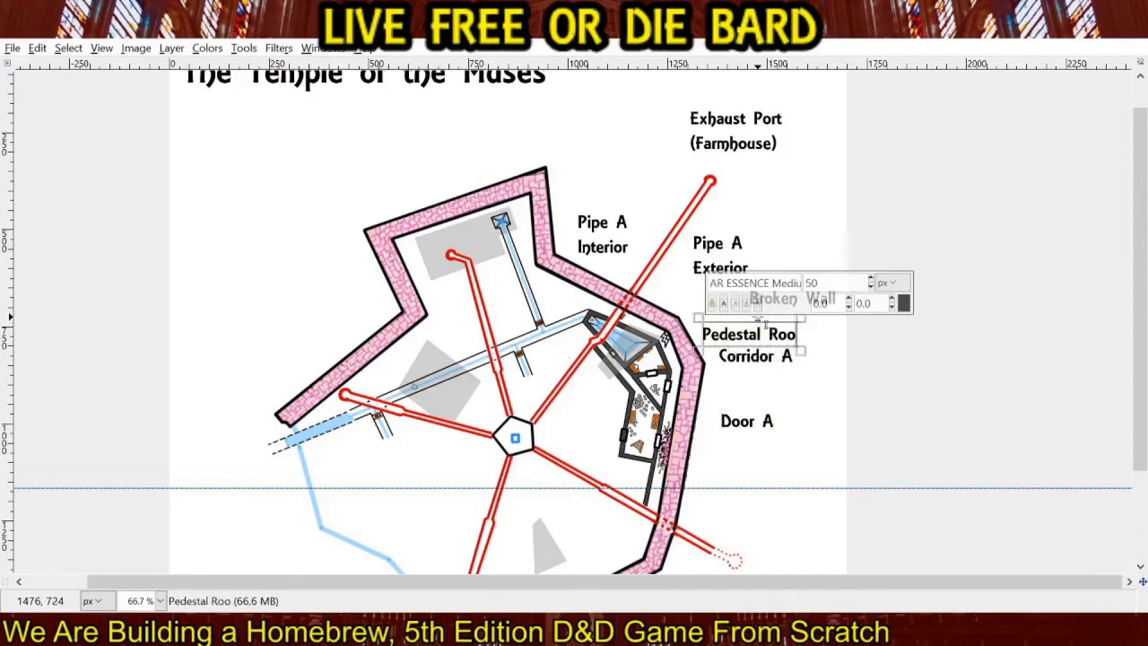
pyautogui.write('m')
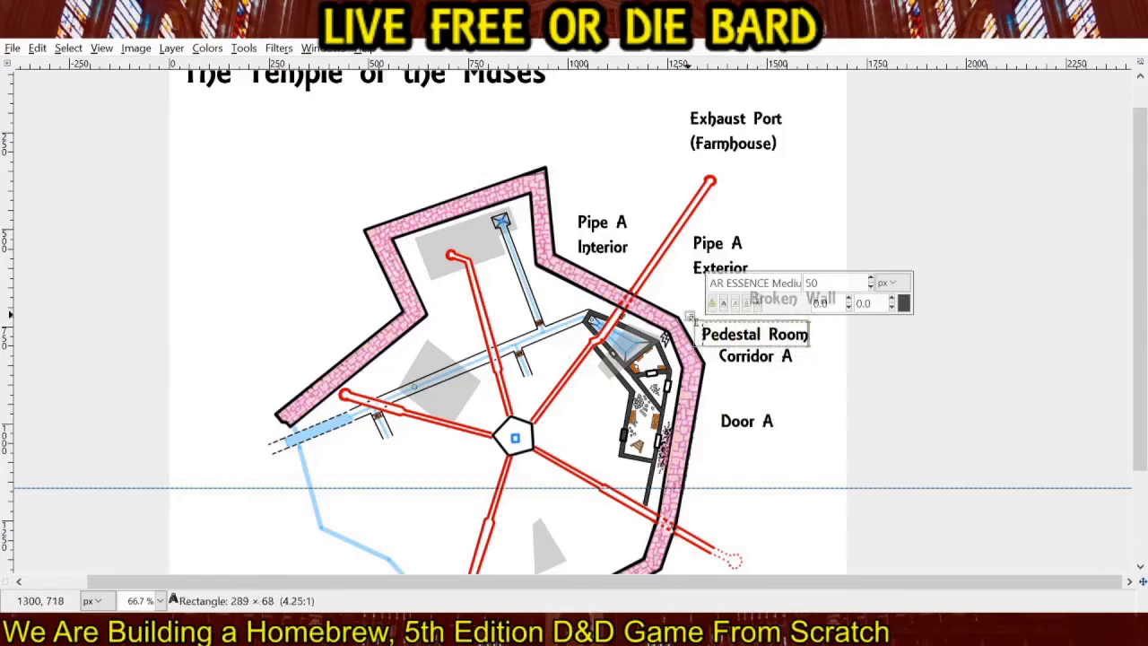
pyautogui.moveTo(690, 316); pyautogui.dragTo(693, 320)
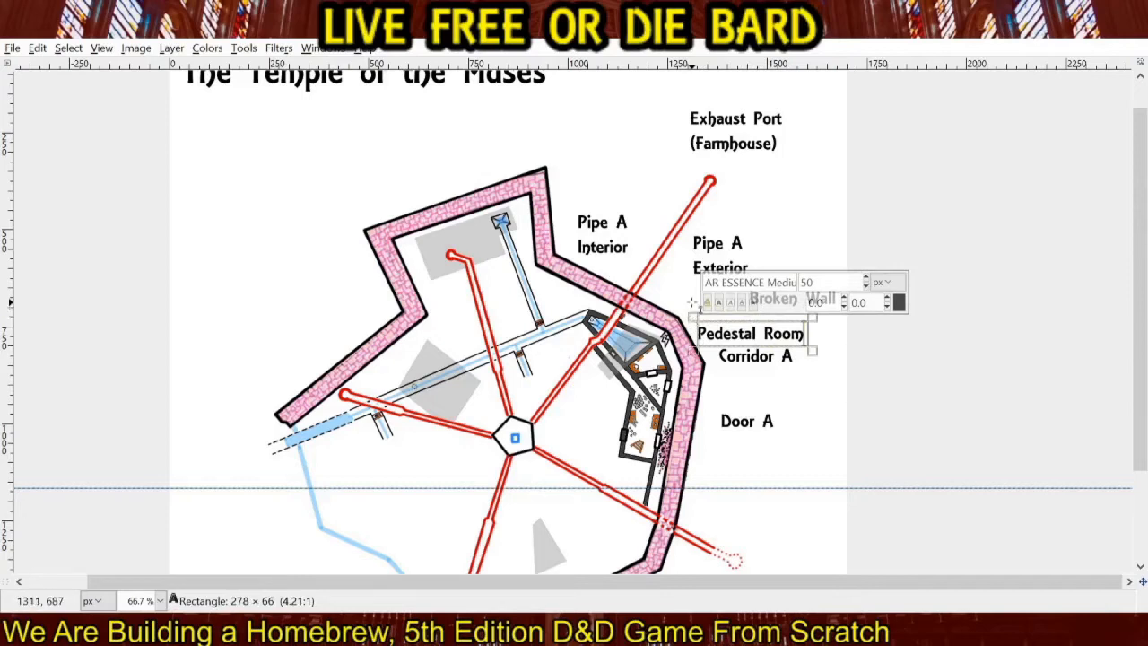
# Add a two-line "Small Shrine" text label at 40 px just outside the northeastern wall, west of "Broken Wall".
pyautogui.click(666, 280)
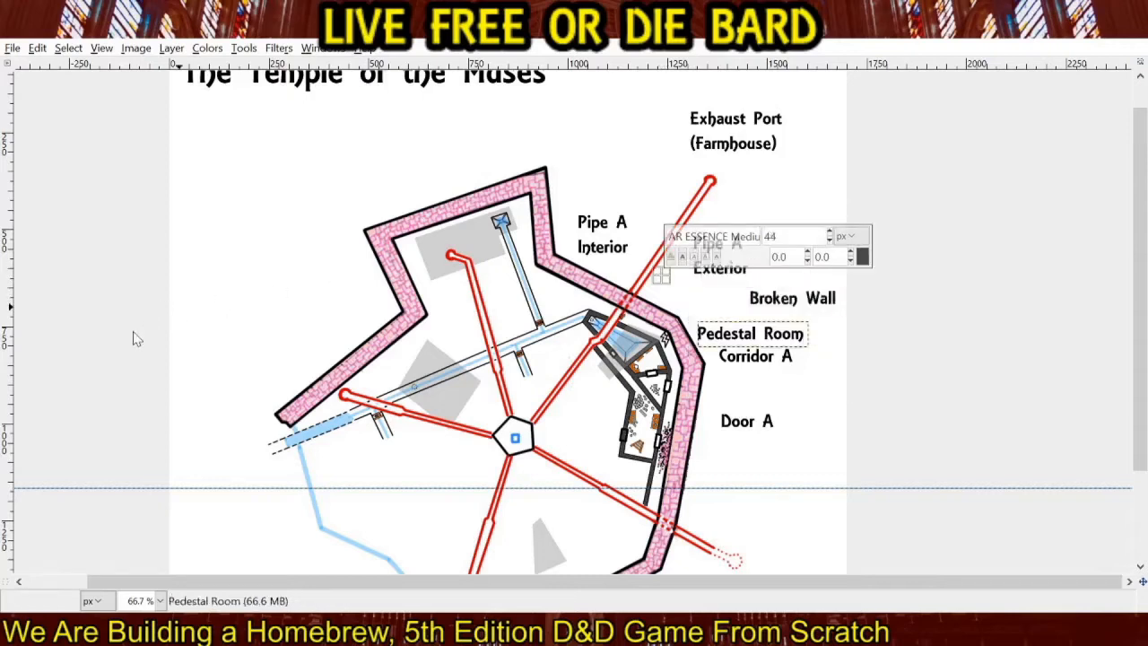
pyautogui.click(665, 289)
pyautogui.write('S')
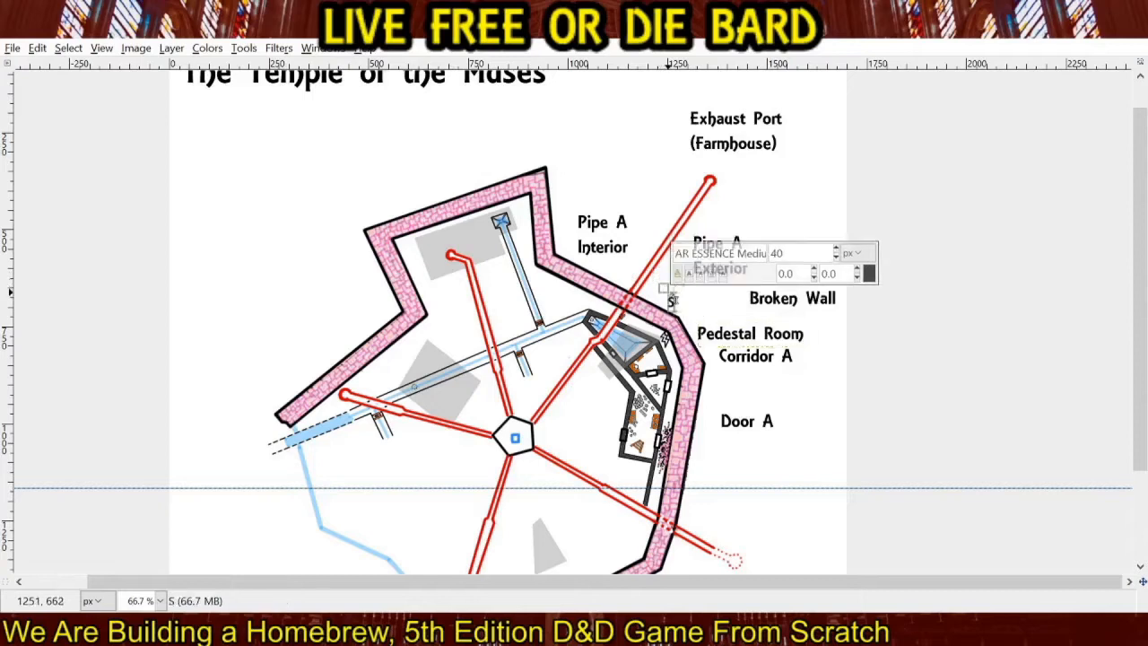
pyautogui.write('mall')
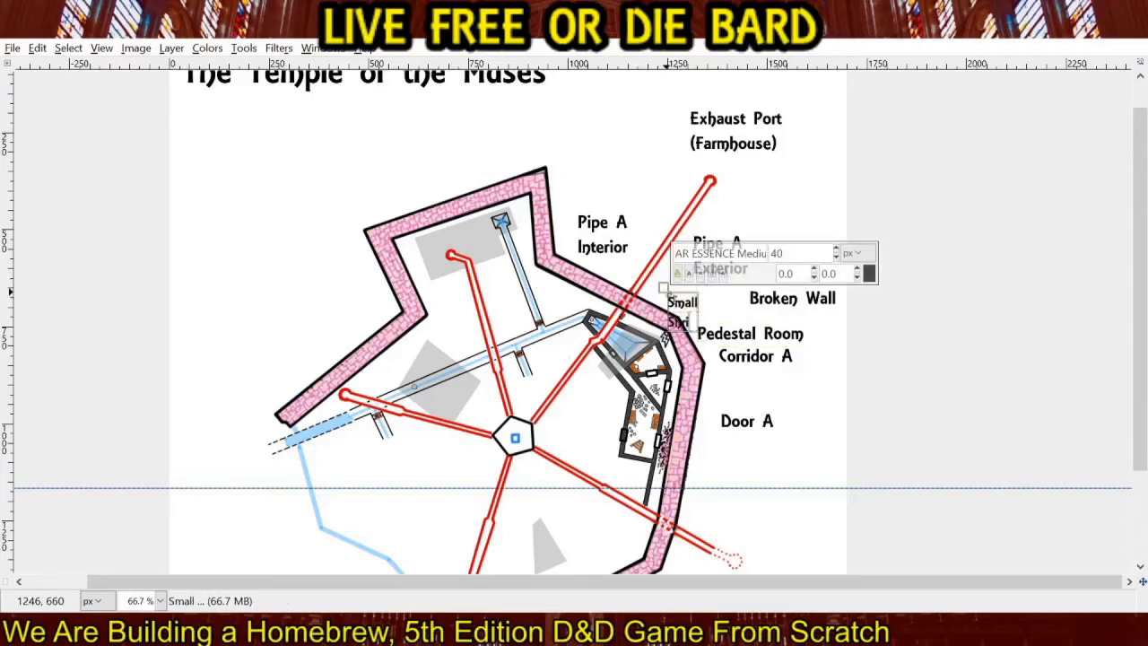
# Resize the "Small Shrine" text box to about 194 × 154 px, placing its text under "Pipe A Exterior" with each word on one line.
pyautogui.moveTo(666, 291); pyautogui.dragTo(666, 272)
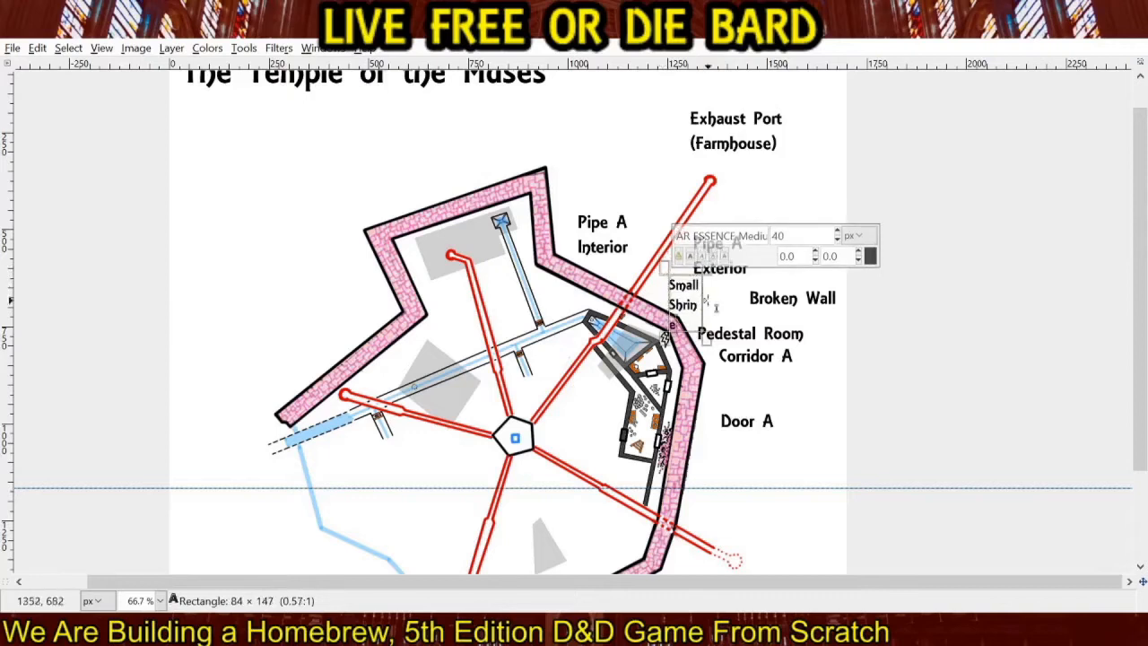
pyautogui.moveTo(707, 339); pyautogui.dragTo(718, 340)
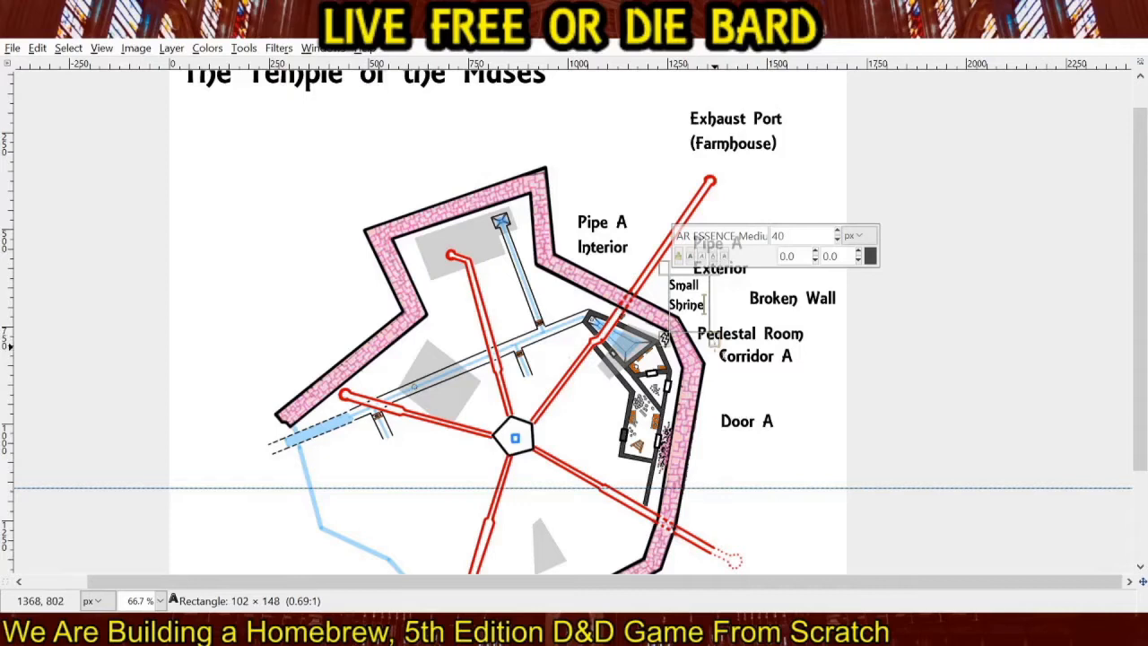
pyautogui.moveTo(707, 338); pyautogui.dragTo(768, 346)
pyautogui.moveTo(661, 270); pyautogui.dragTo(684, 276)
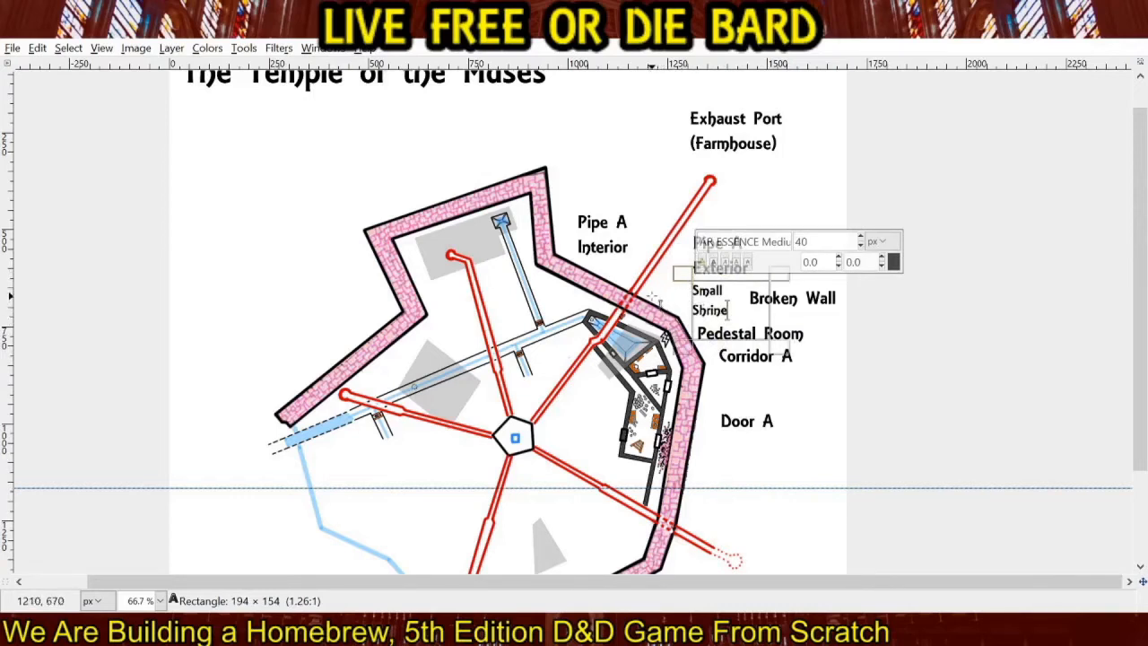
# Add a two-line "Cave-In A and Door C" text label at 50 px east of the wall, below "Door A".
pyautogui.click(718, 460)
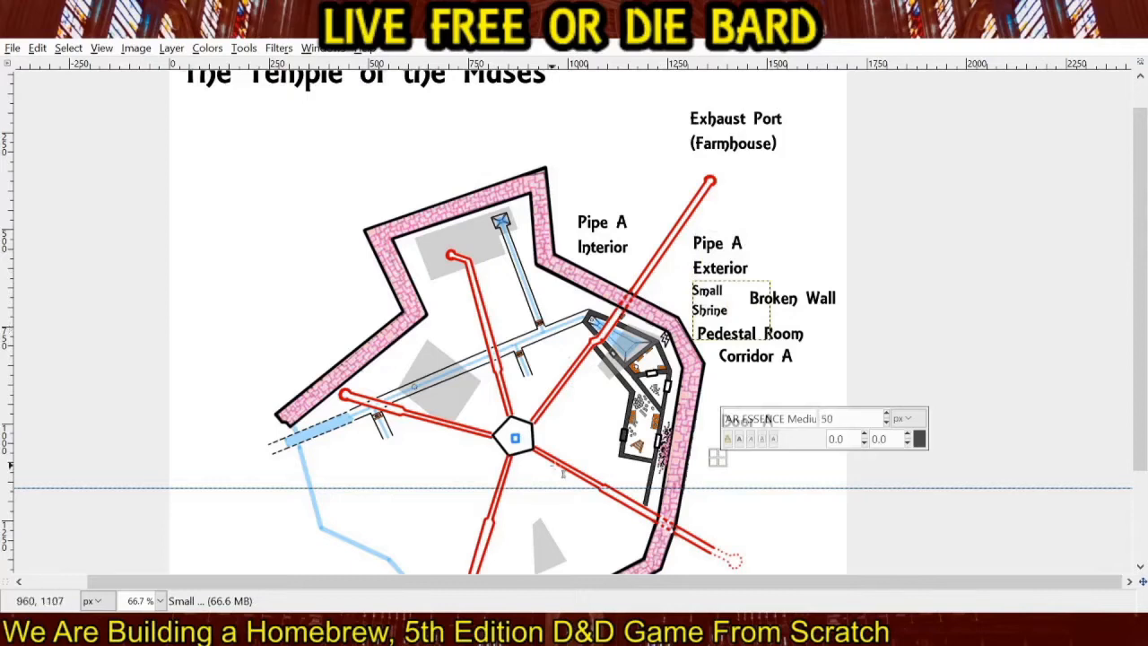
pyautogui.click(708, 485)
pyautogui.write('Cave')
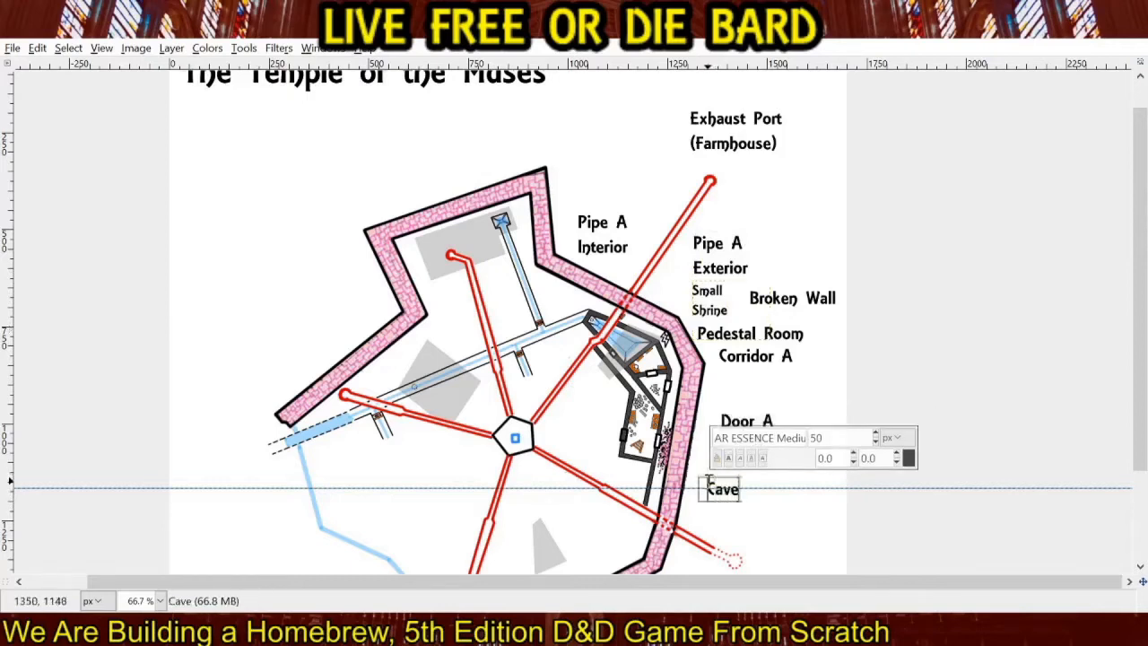
pyautogui.write('-In A and')
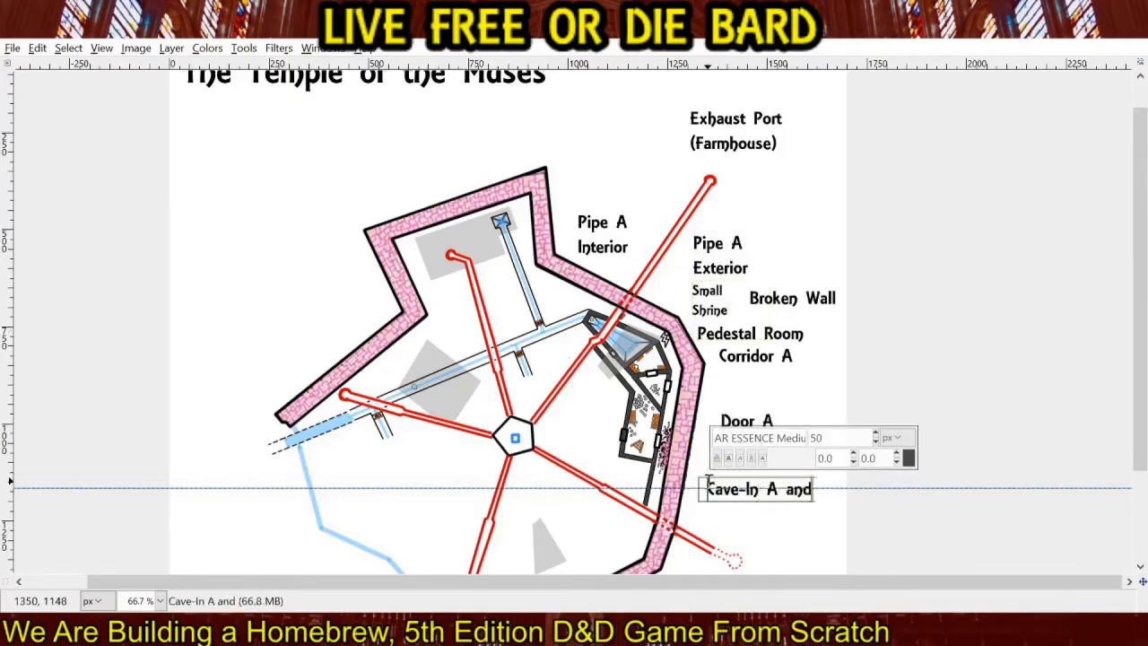
pyautogui.press('Return')
pyautogui.write('Door C')
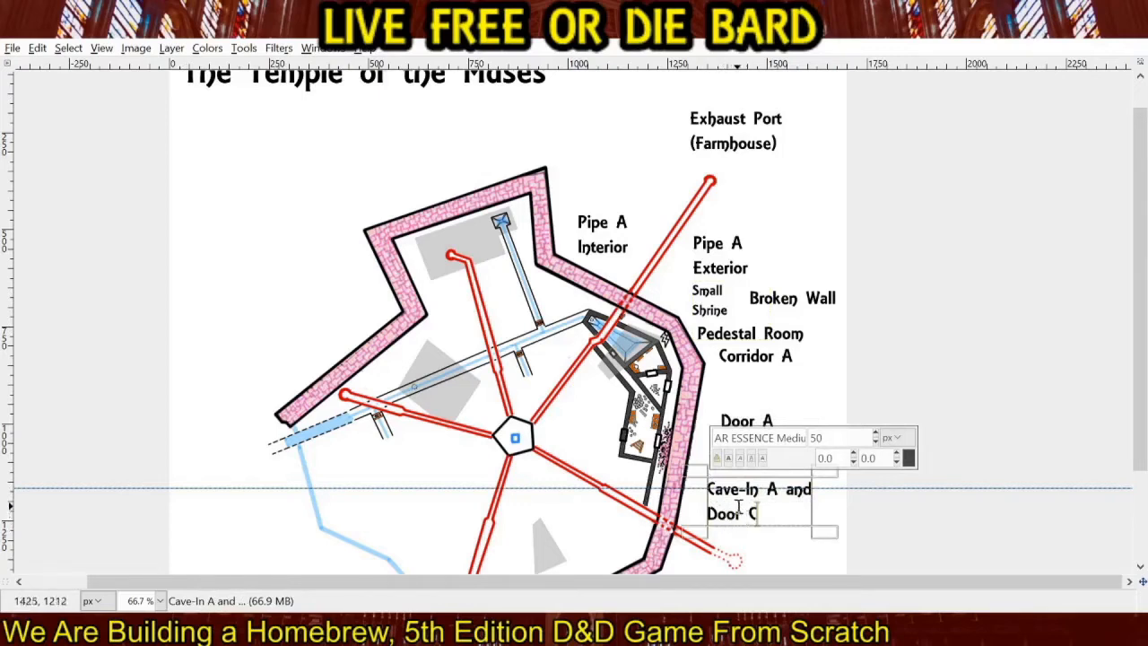
# Add a "Workshop" label between "Door A" and "Cave-In A and Door C", and a "Corridor B" label between "Corridor A" and "Door A".
pyautogui.click(881, 340)
pyautogui.click(709, 441)
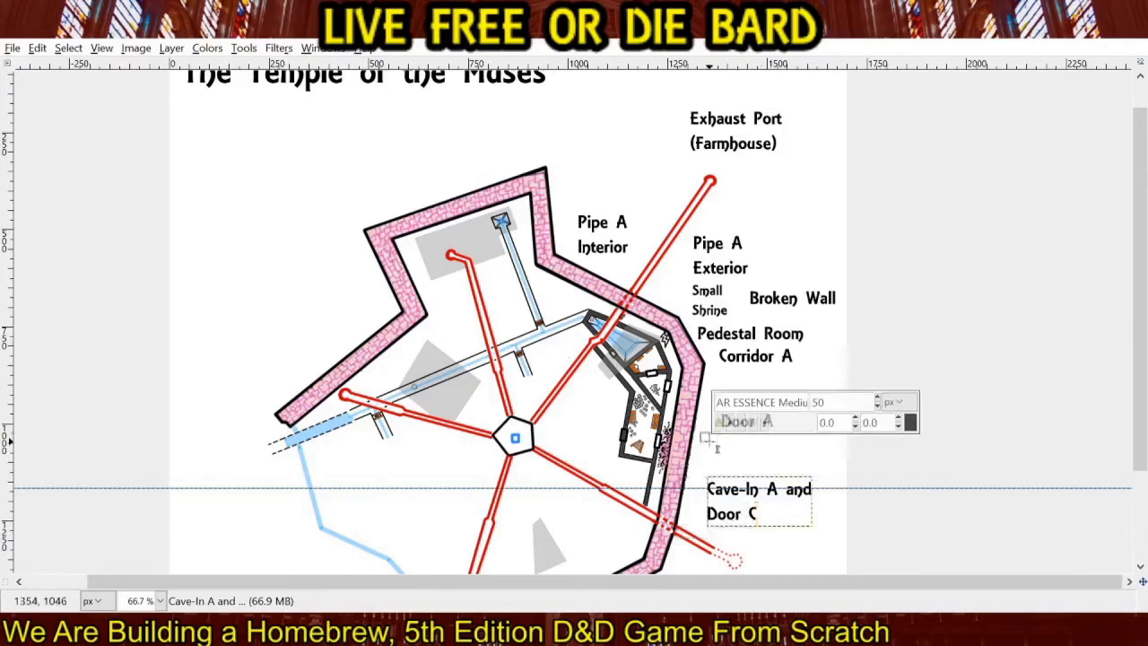
pyautogui.write('Worksh')
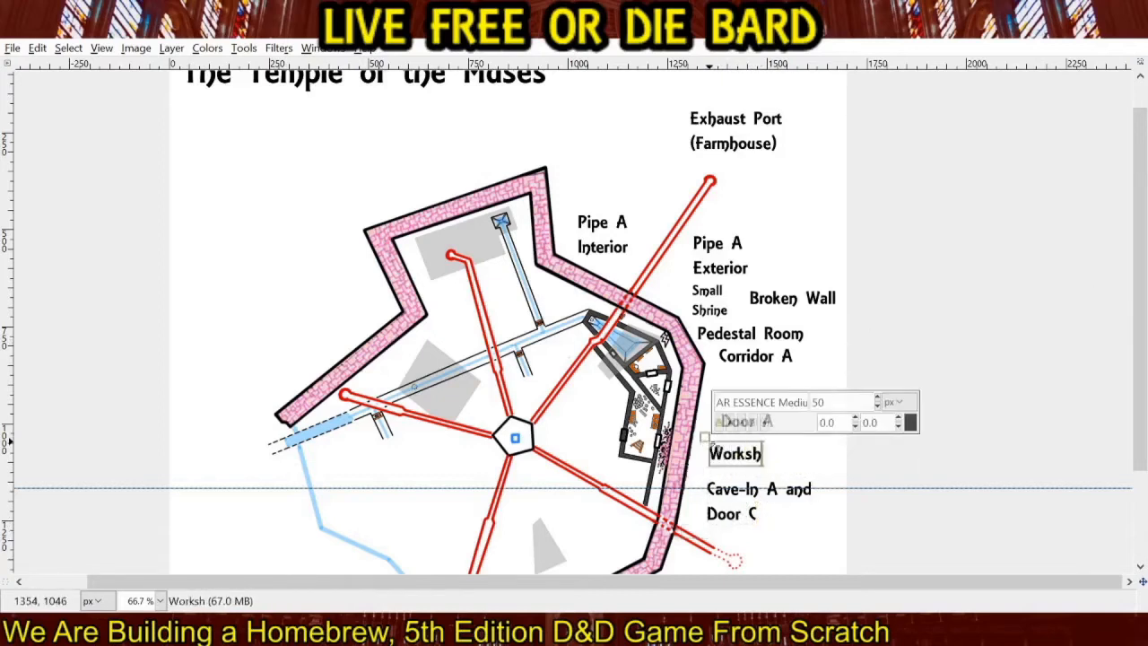
pyautogui.write('op')
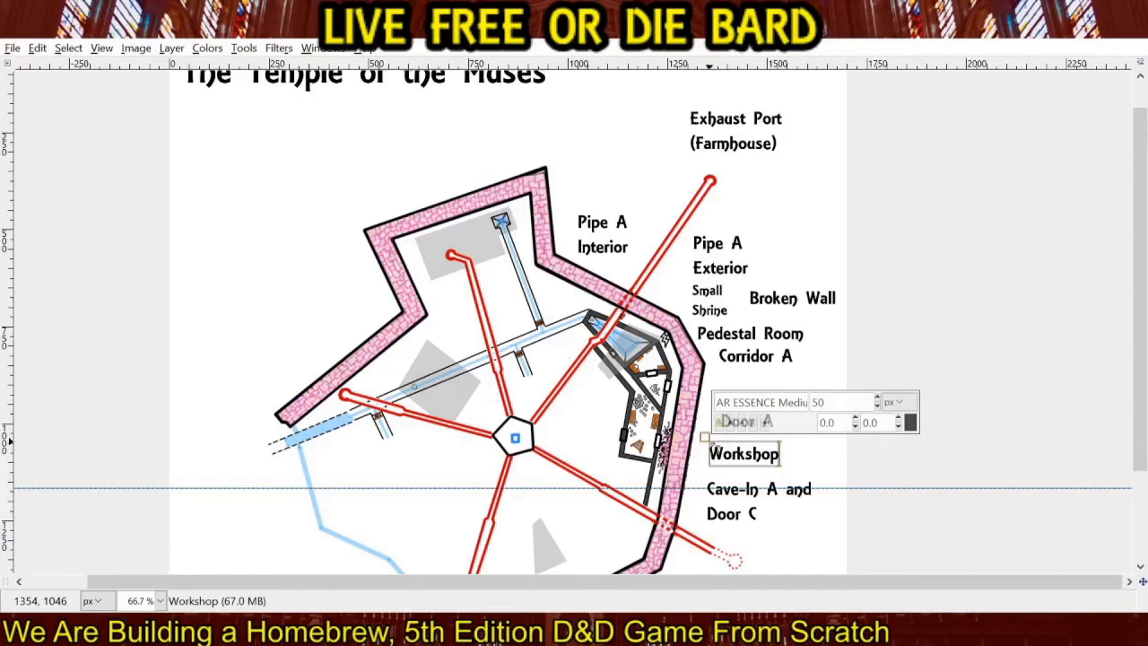
pyautogui.click(736, 386)
pyautogui.write('Corridor B')
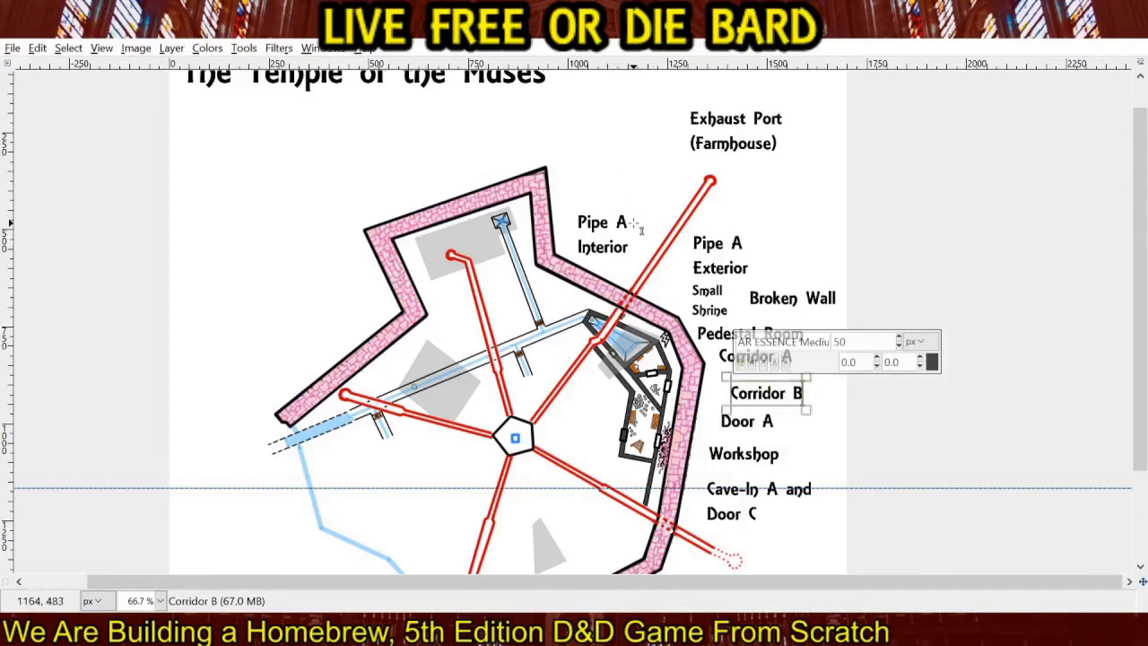
# Add a "Cistern" text label at 40 px beside the northeastern red pipe, just outside the wall.
pyautogui.click(640, 268)
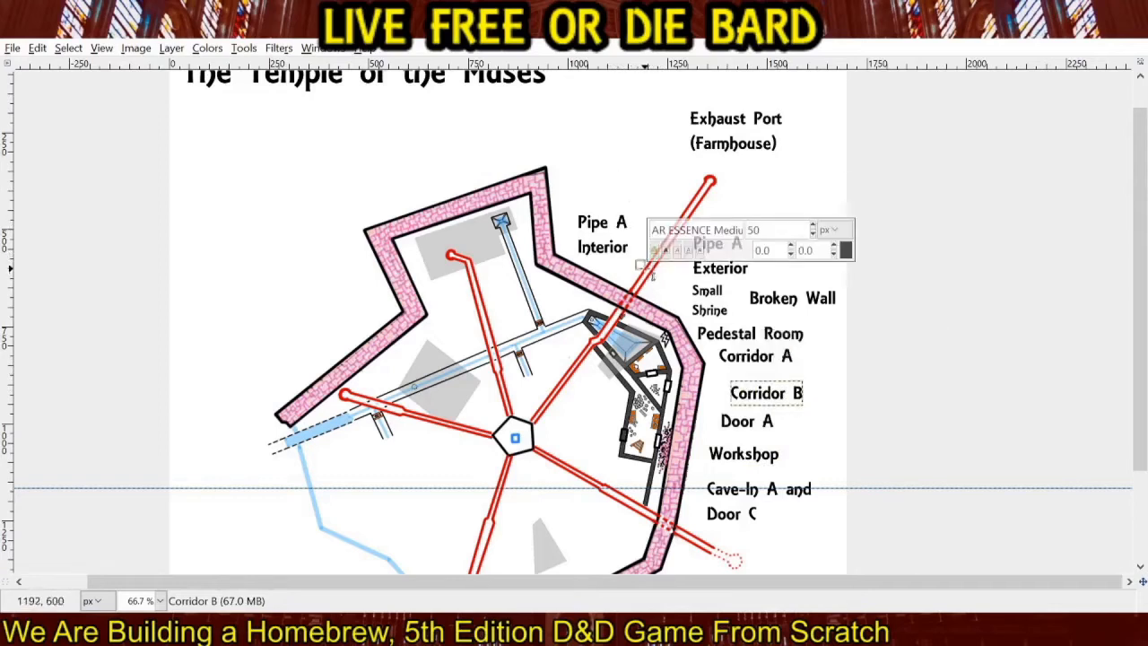
pyautogui.click(634, 182)
pyautogui.click(646, 271)
pyautogui.write('Cistern')
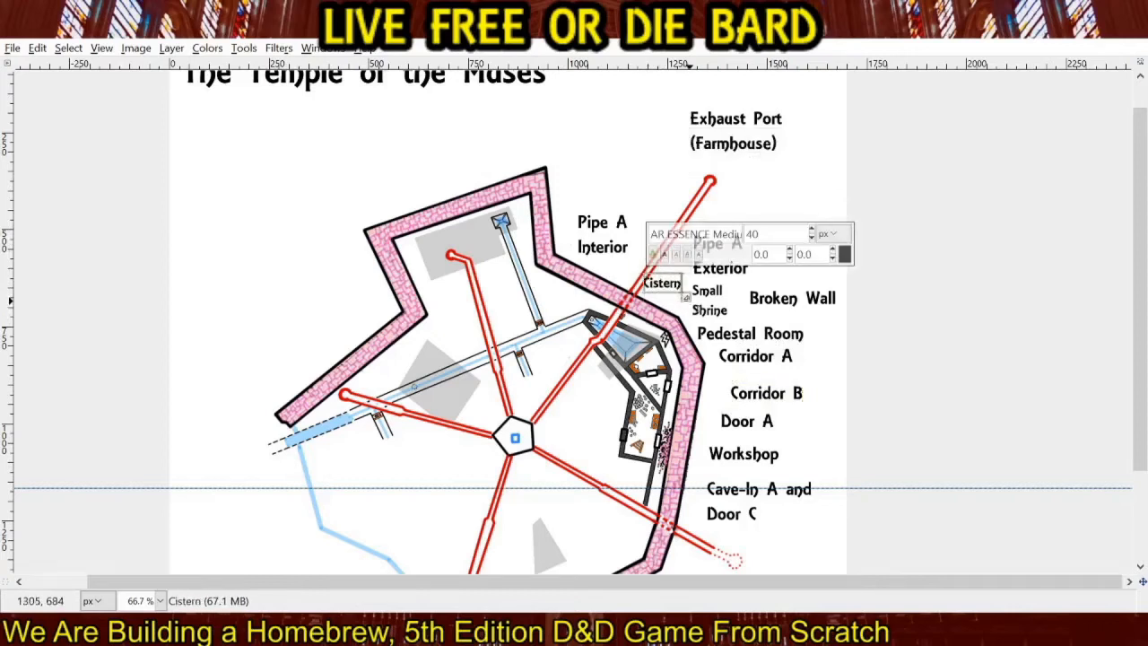
# Adjust the "Cistern" text box to about 110 × 51 px so the whole word fits just west of "Small Shrine".
pyautogui.moveTo(689, 301); pyautogui.dragTo(690, 303)
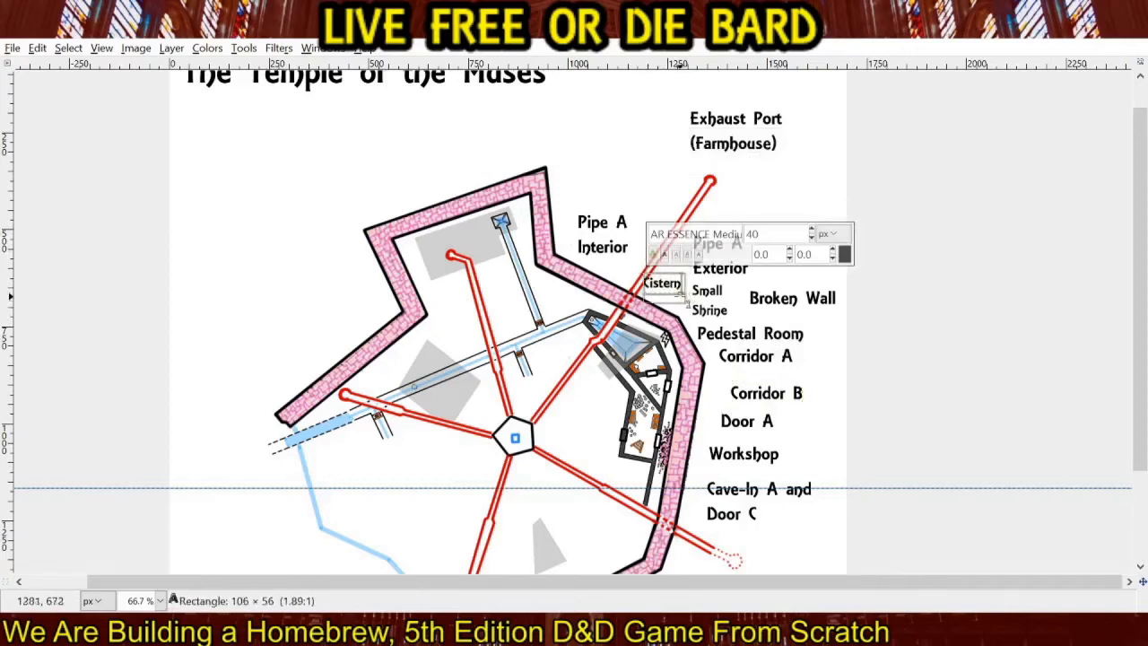
pyautogui.moveTo(638, 267); pyautogui.dragTo(644, 271)
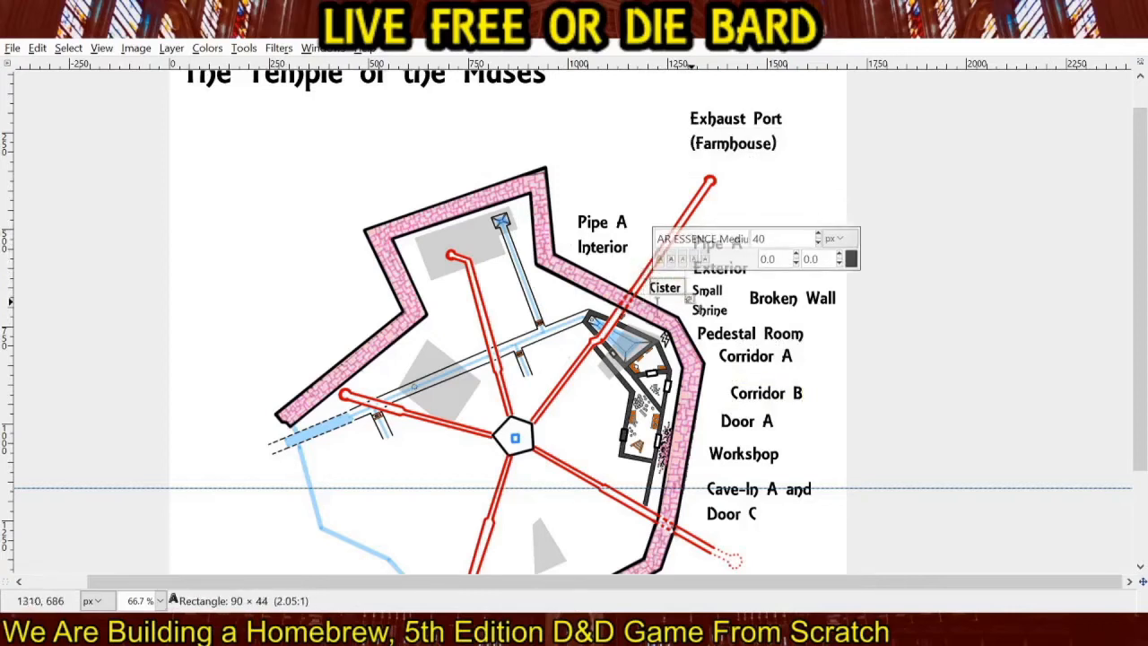
pyautogui.moveTo(692, 302); pyautogui.dragTo(648, 280)
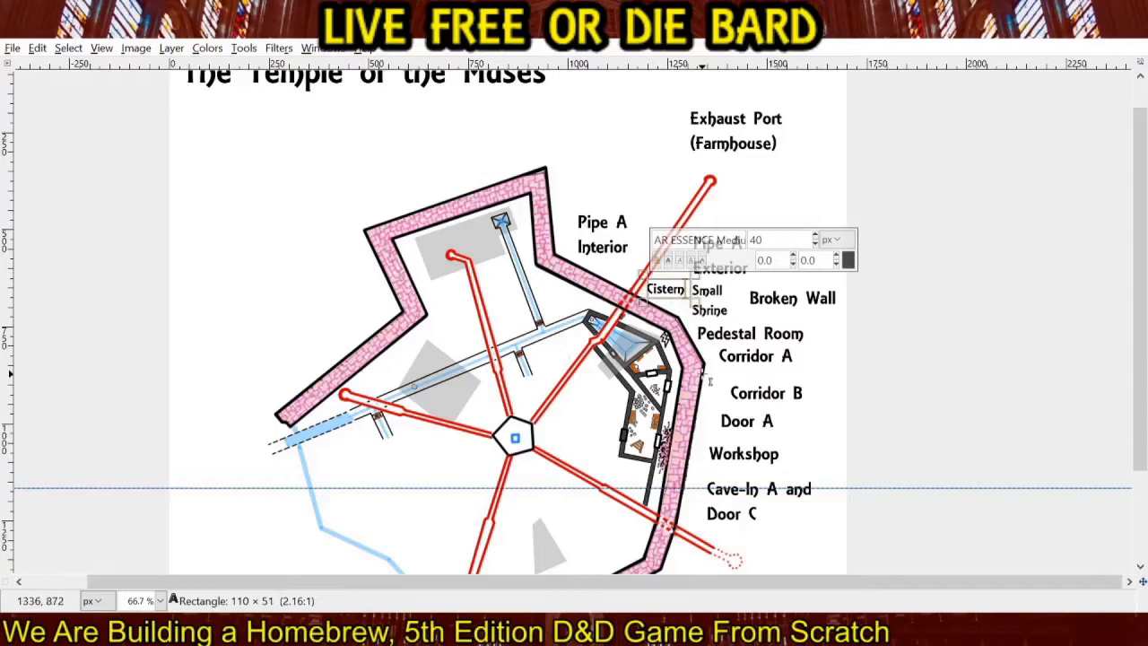
# Add a "Waterways" text label at 50 px outside the western wall, with its text box sized to about 203 × 75 px.
pyautogui.click(282, 264)
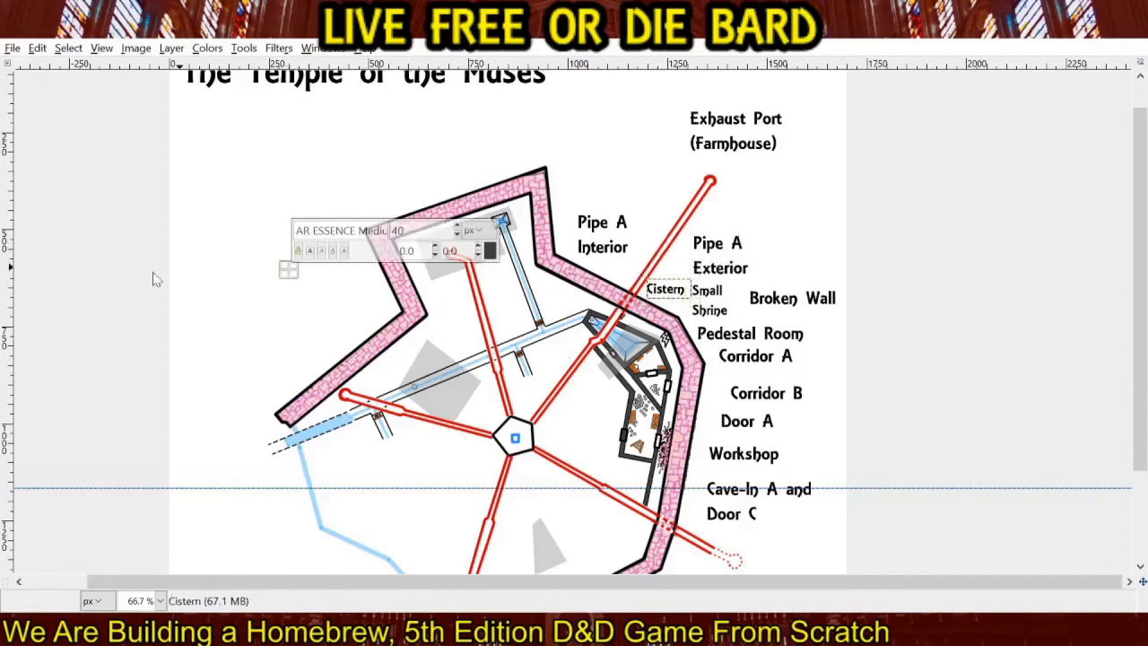
pyautogui.click(295, 311)
pyautogui.write('Waterways')
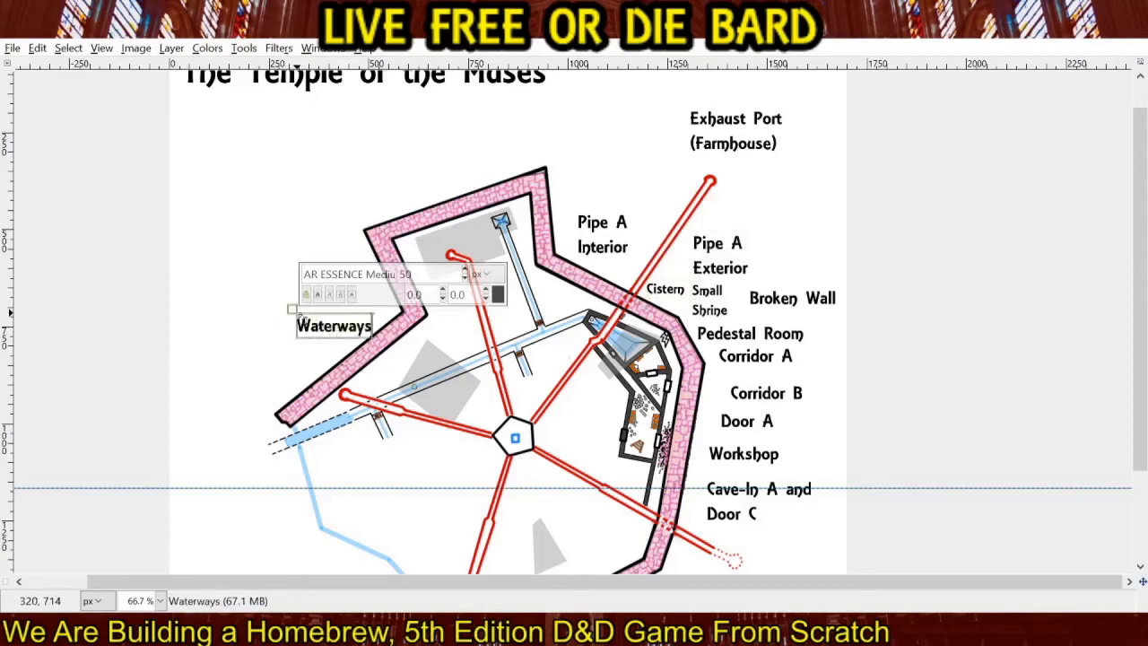
pyautogui.moveTo(292, 309); pyautogui.dragTo(279, 305)
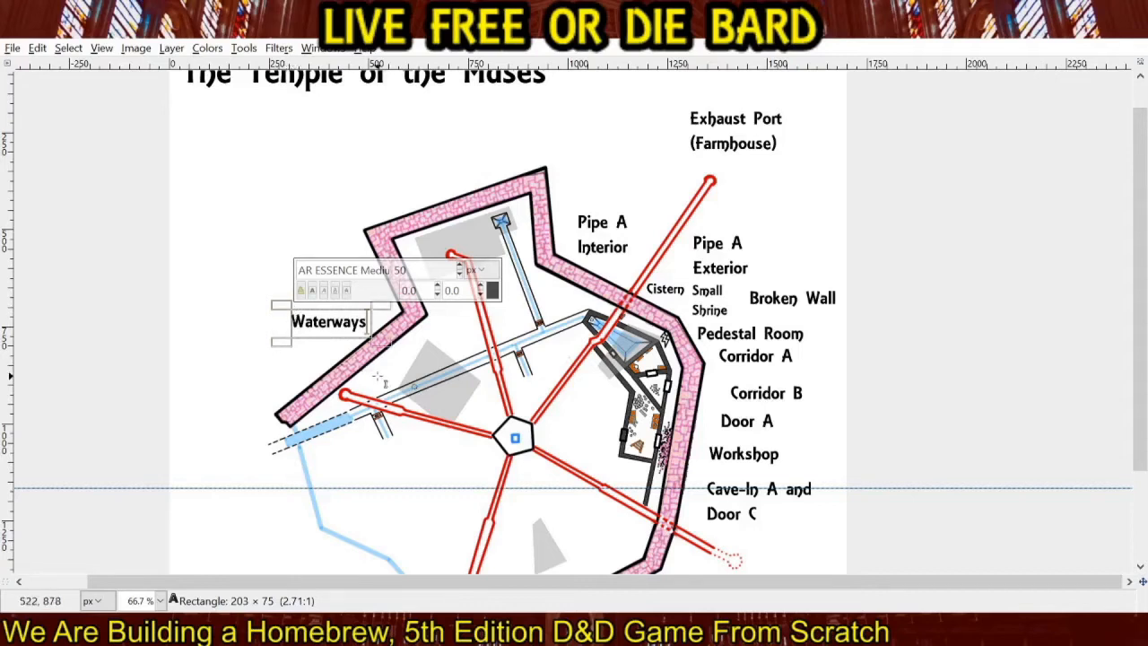
# Add a "Trapdoor" text label at 40 px just above the western waterway, with its text box sized to about 125 × 83 px.
pyautogui.click(347, 217)
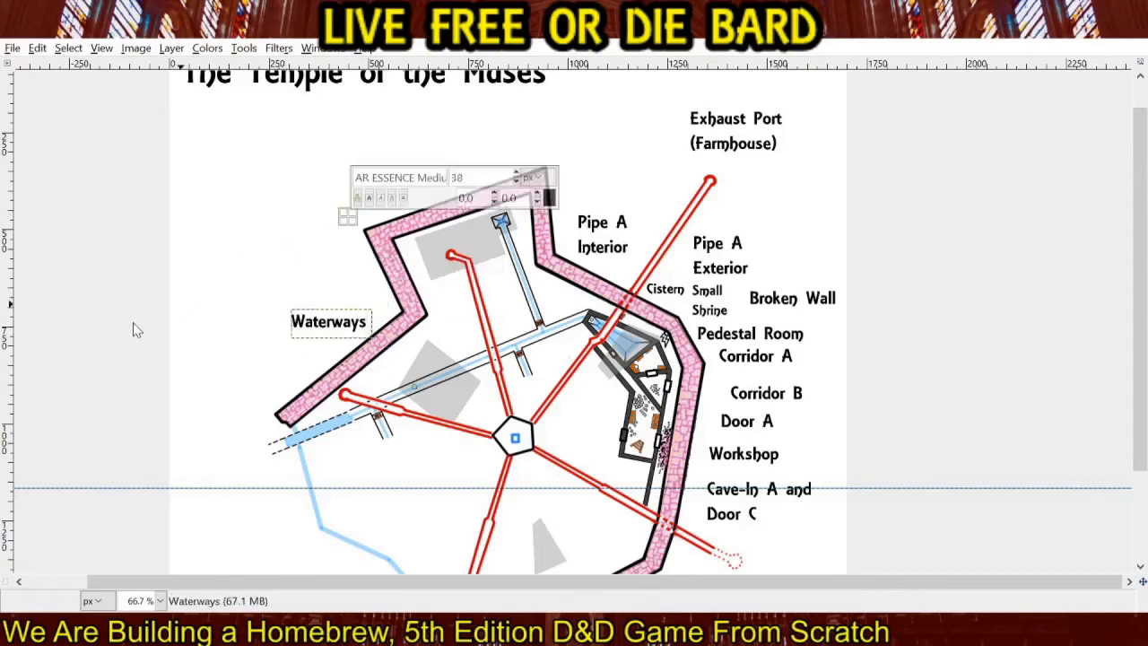
pyautogui.click(376, 371)
pyautogui.write('Trapdoor')
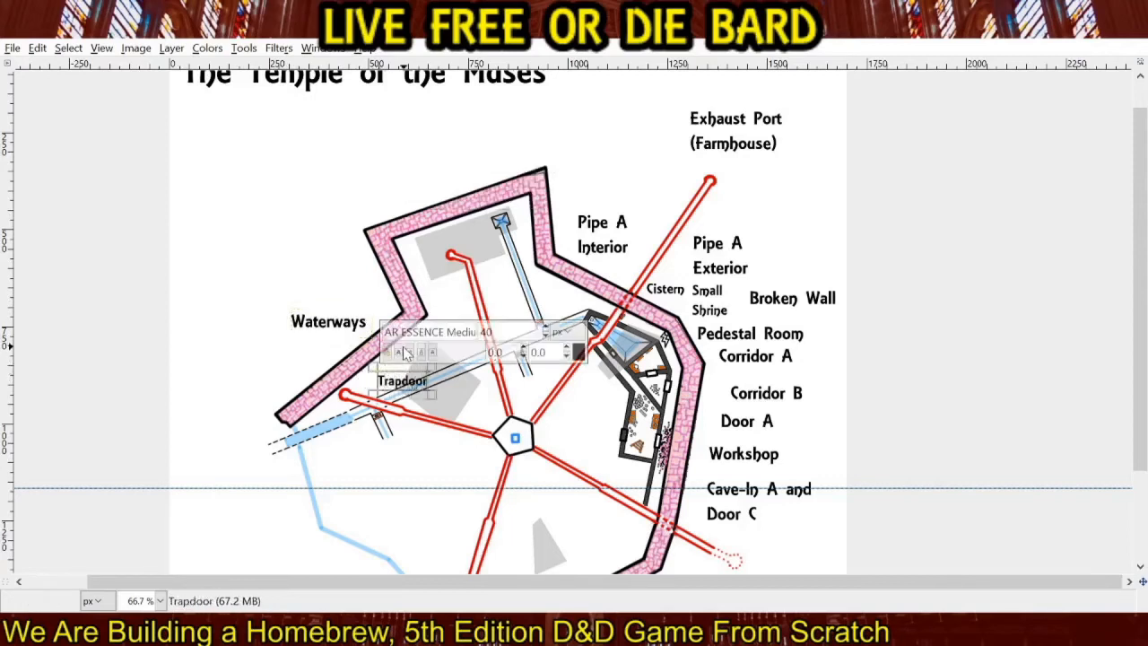
pyautogui.moveTo(372, 367)
pyautogui.mouseDown()
pyautogui.moveTo(361, 351)
pyautogui.moveTo(371, 357)
pyautogui.mouseUp()
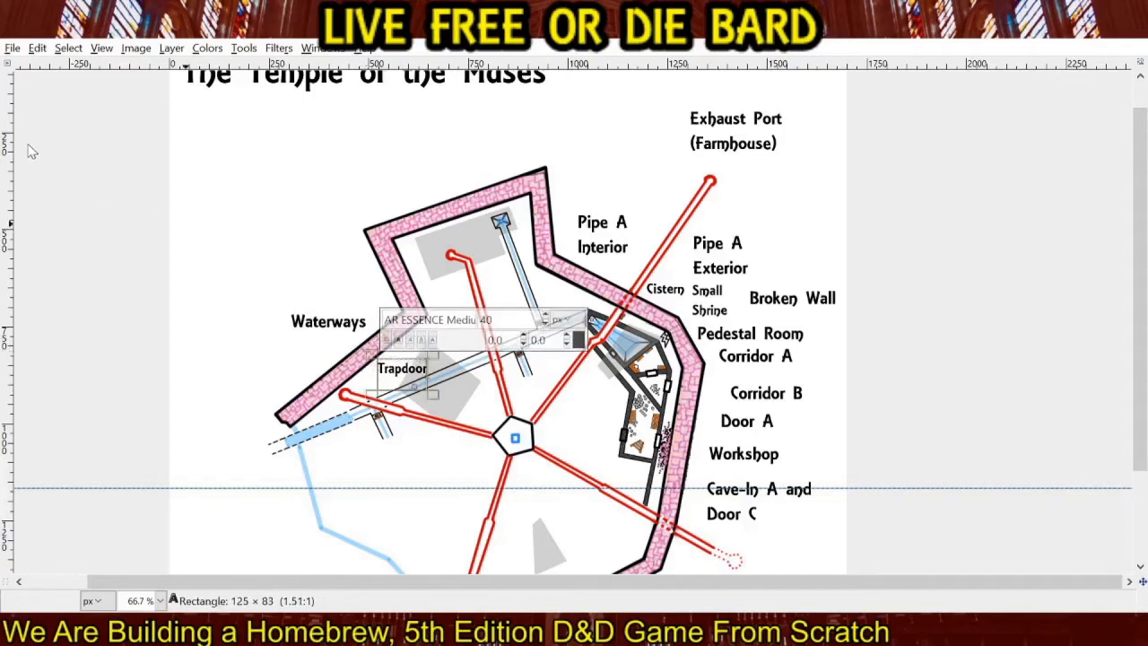
pyautogui.press('r')
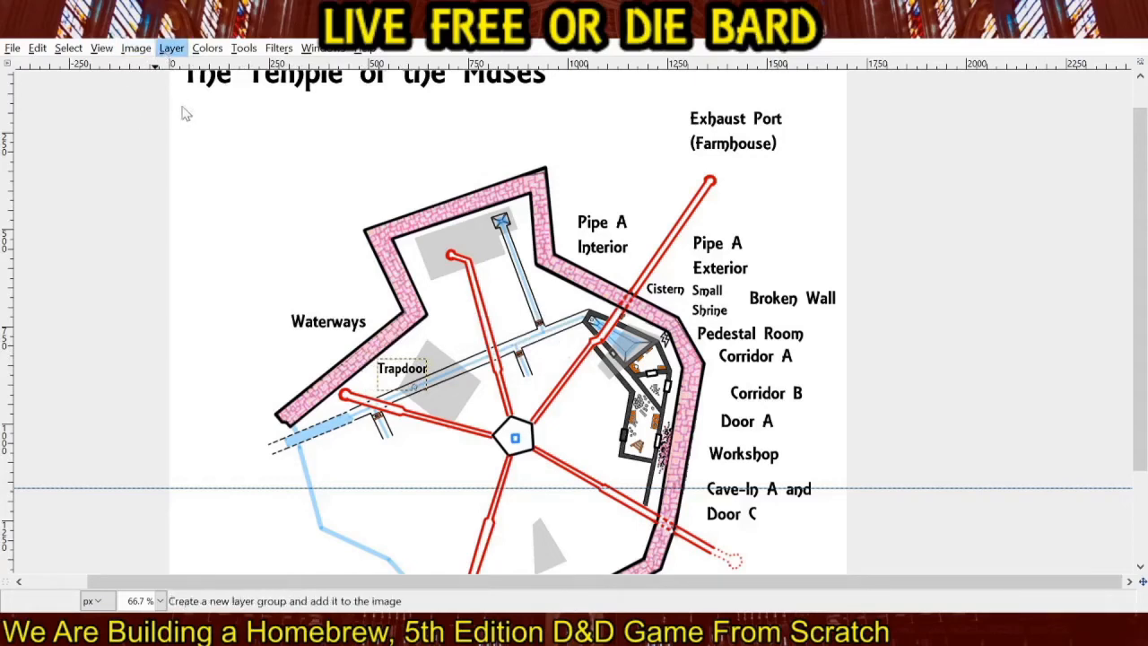
# Merge the separate text label layers down one after another into a single layer.
pyautogui.click(199, 148)
pyautogui.click(175, 51)
pyautogui.click(192, 147)
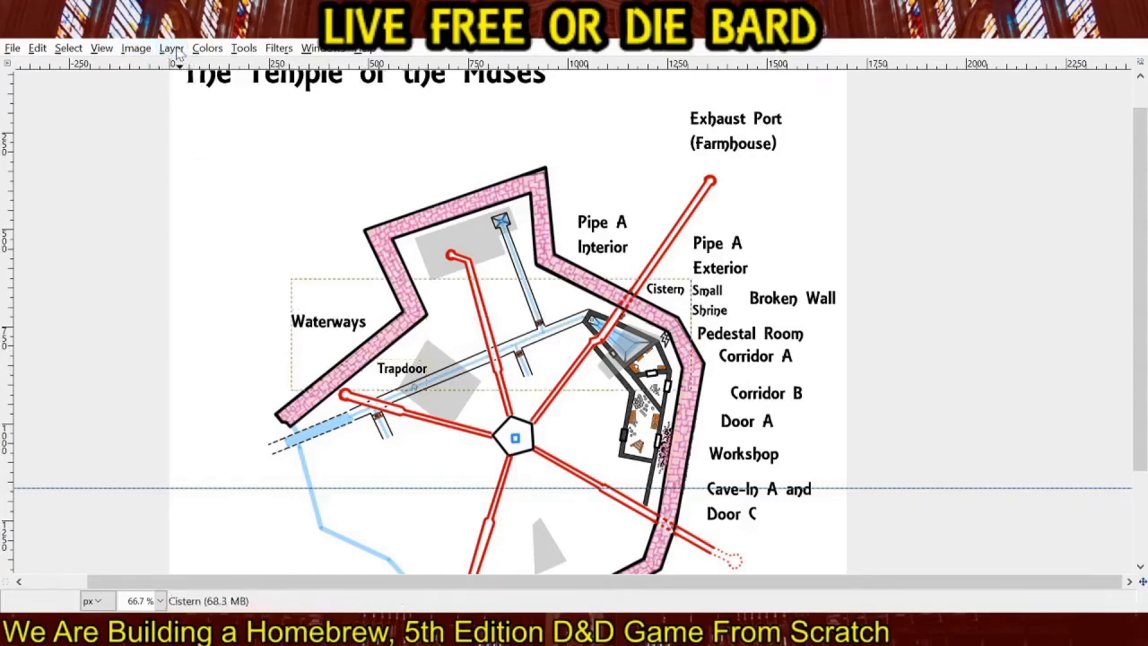
pyautogui.click(177, 54)
pyautogui.click(198, 151)
pyautogui.click(176, 51)
pyautogui.click(196, 151)
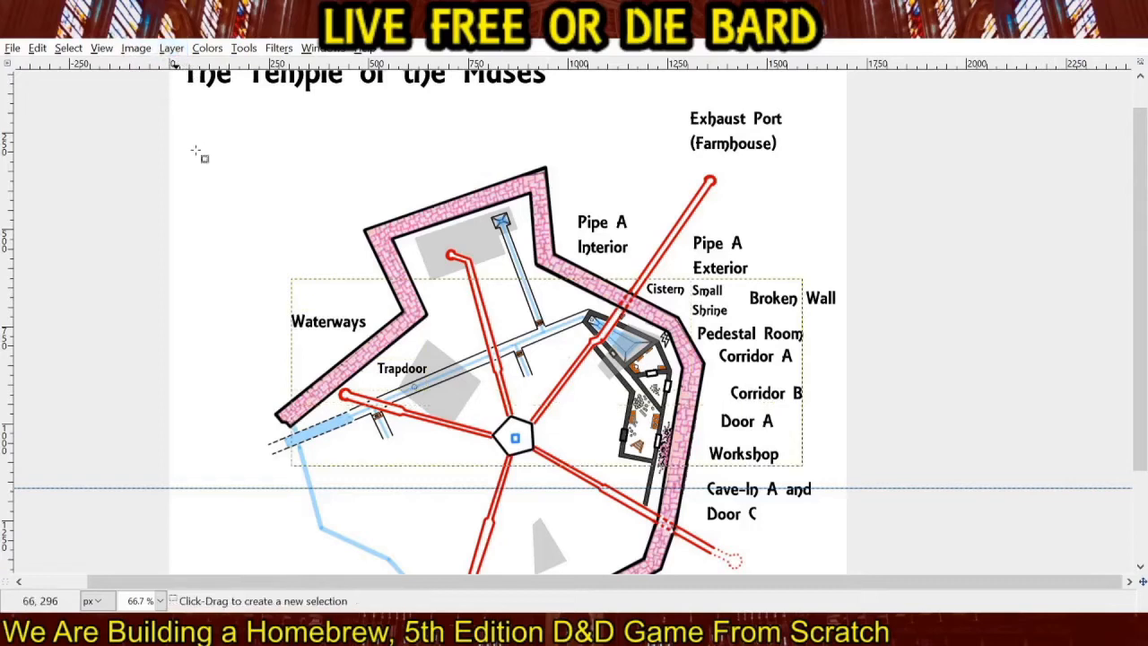
pyautogui.click(175, 51)
pyautogui.click(197, 150)
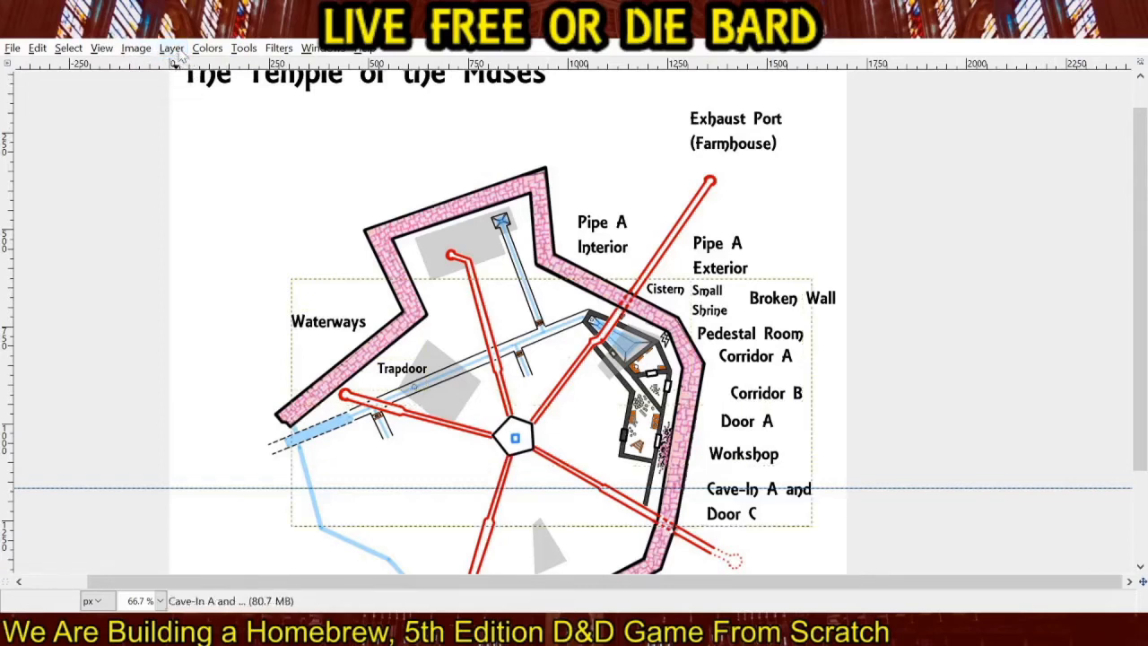
pyautogui.click(175, 51)
pyautogui.click(197, 150)
pyautogui.click(176, 51)
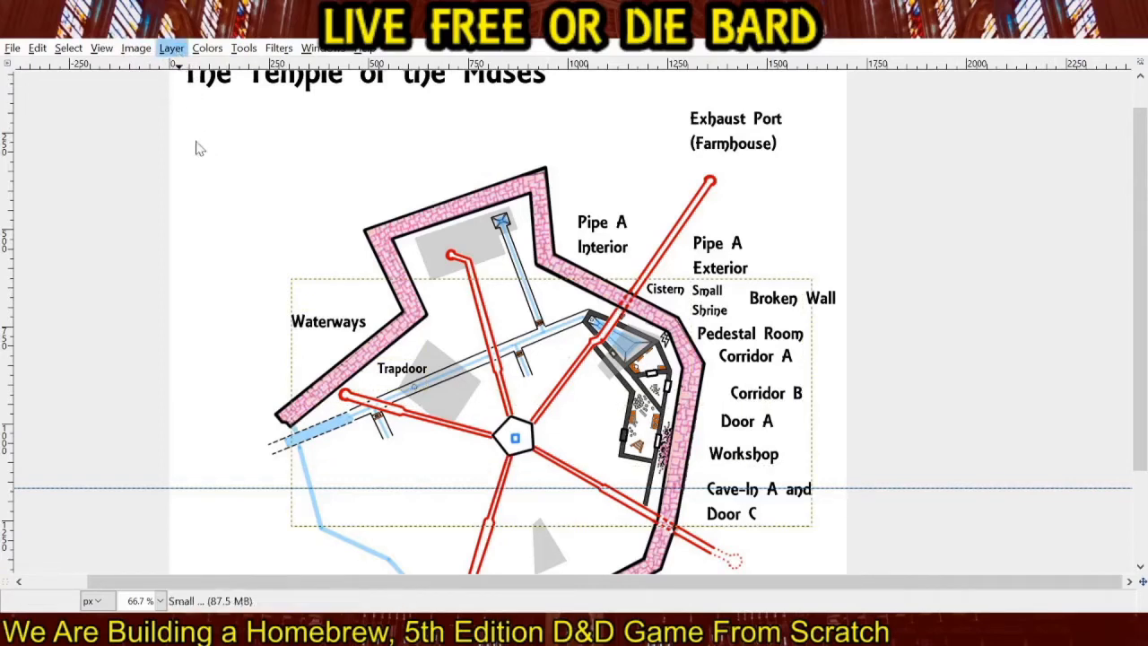
pyautogui.click(197, 149)
pyautogui.click(176, 52)
pyautogui.click(198, 150)
pyautogui.click(176, 51)
pyautogui.click(197, 150)
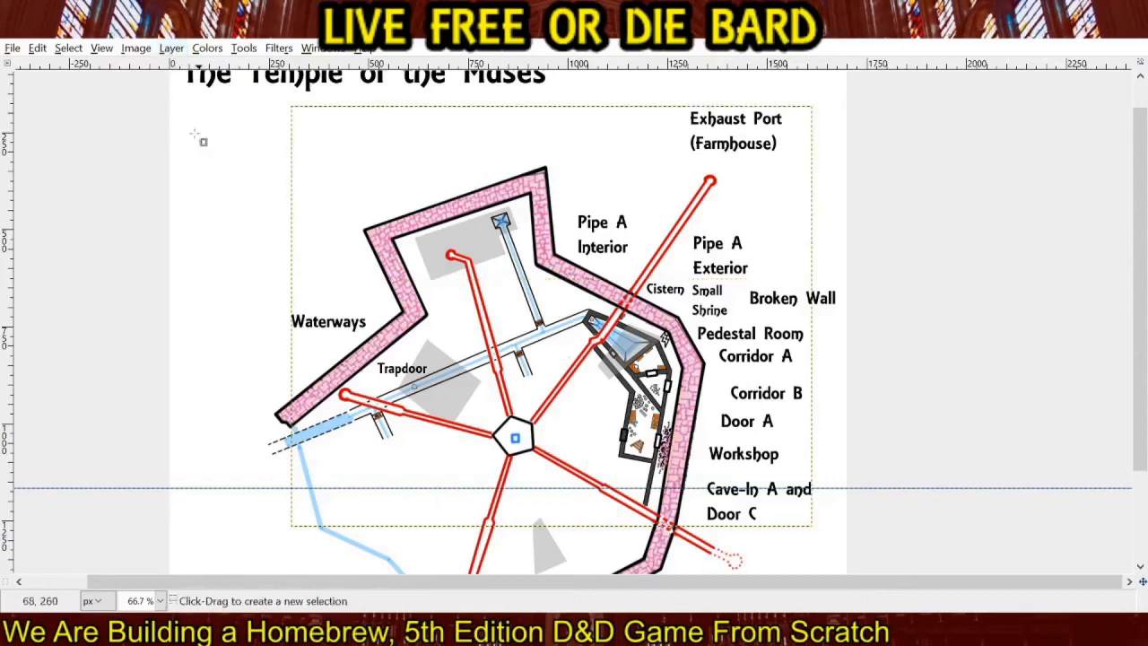
pyautogui.click(176, 51)
pyautogui.click(197, 149)
pyautogui.click(176, 51)
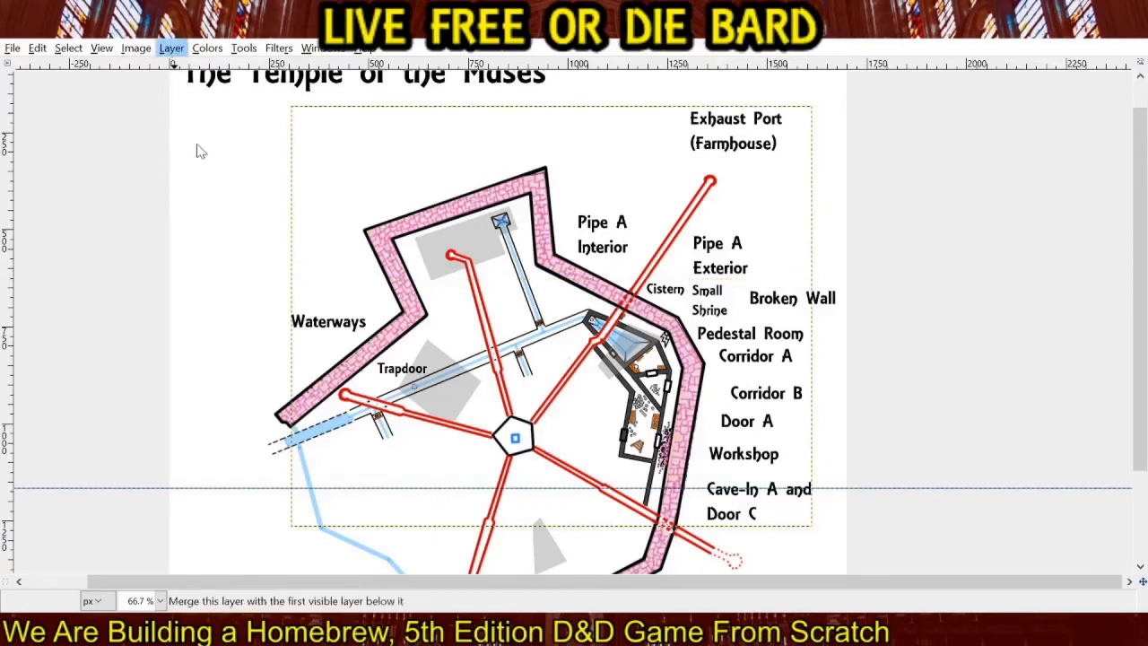
pyautogui.click(201, 151)
pyautogui.click(176, 51)
pyautogui.click(202, 149)
pyautogui.click(176, 51)
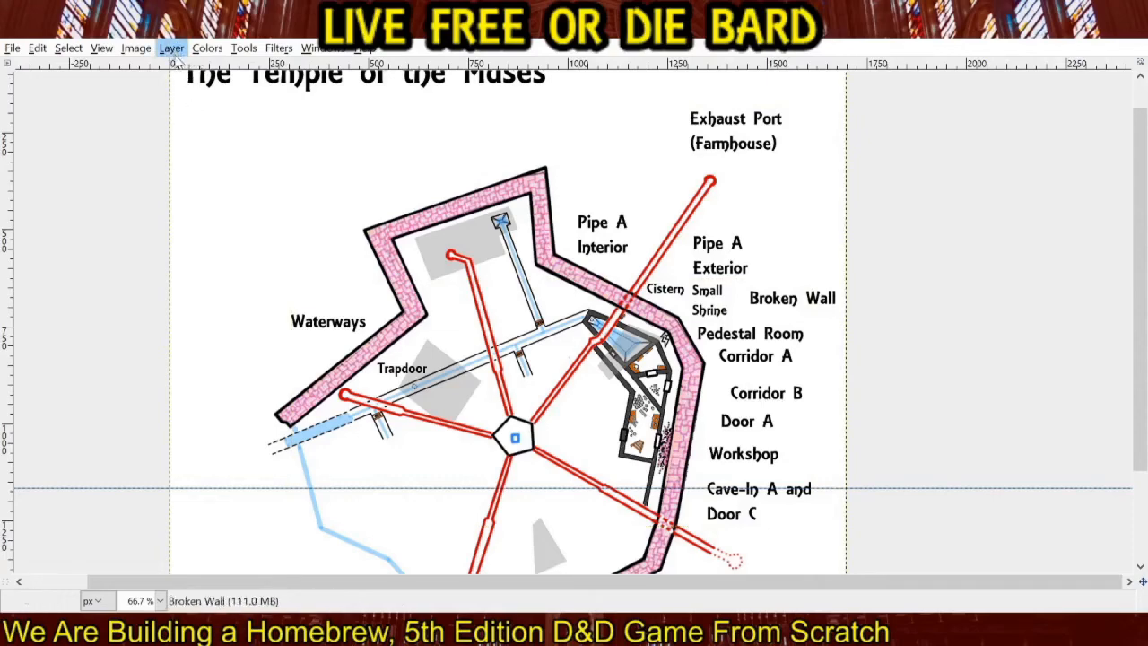
pyautogui.click(175, 56)
pyautogui.click(199, 144)
pyautogui.click(176, 54)
pyautogui.click(199, 141)
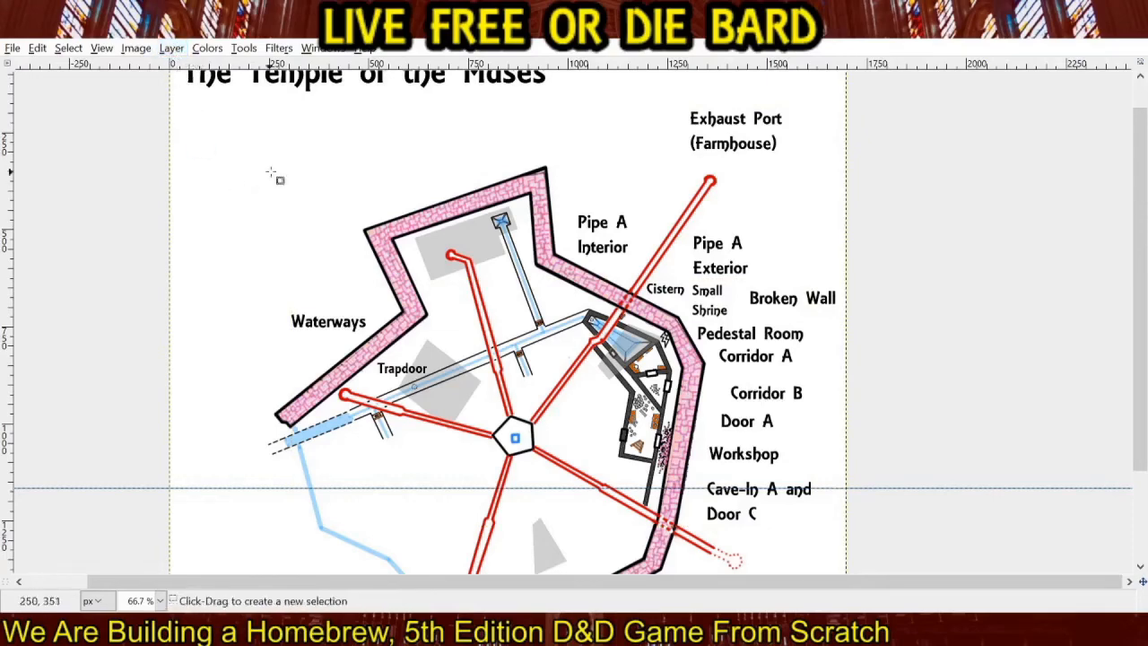
# Try a thin and a thicker straight gray leader line from "Exhaust Port (Farmhouse)" to the northeastern red pipe's end, undoing each.
pyautogui.moveTo(370, 209); pyautogui.dragTo(310, 191)
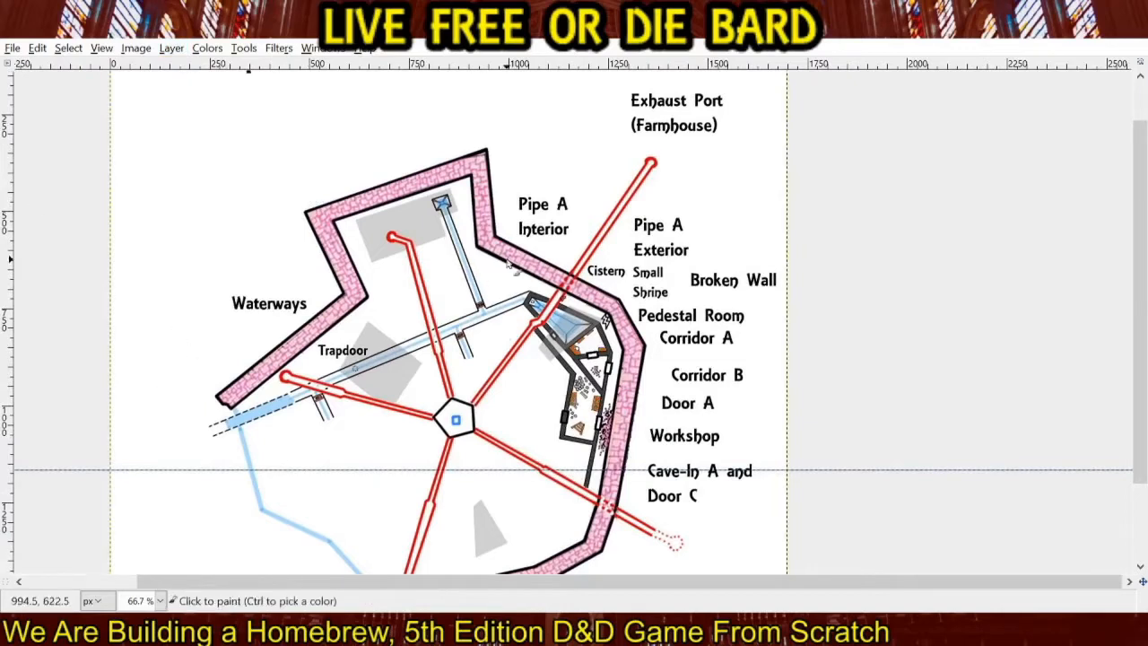
pyautogui.click(677, 141)
pyautogui.keyDown('shift'); pyautogui.click(660, 157); pyautogui.keyUp('shift')
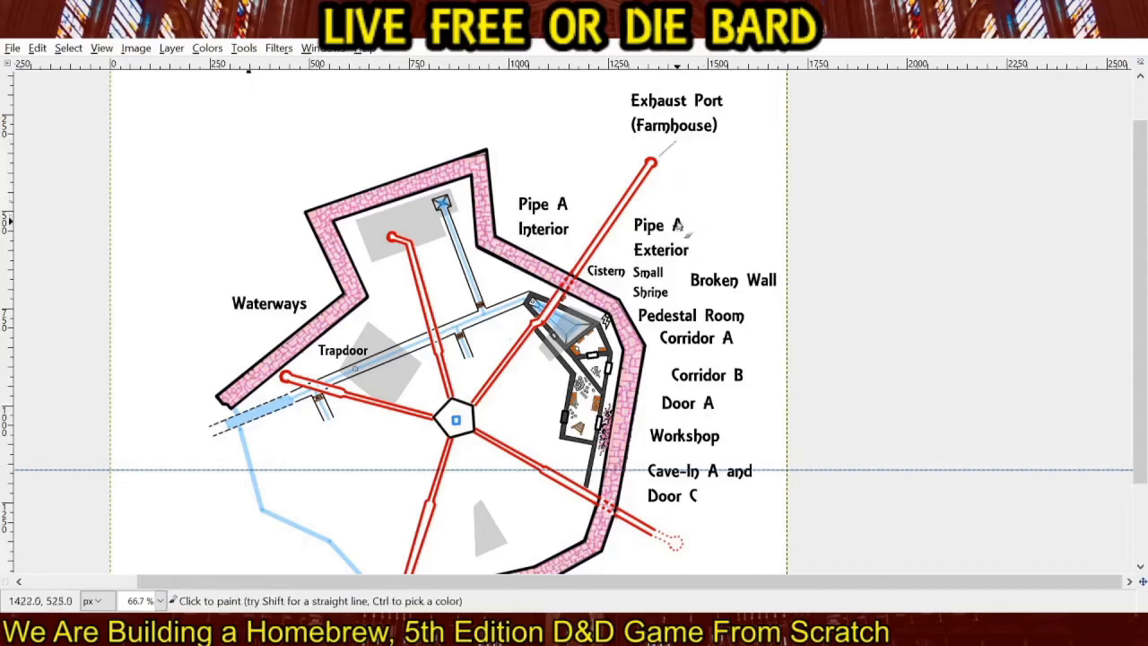
pyautogui.hotkey('ctrl', 'z')
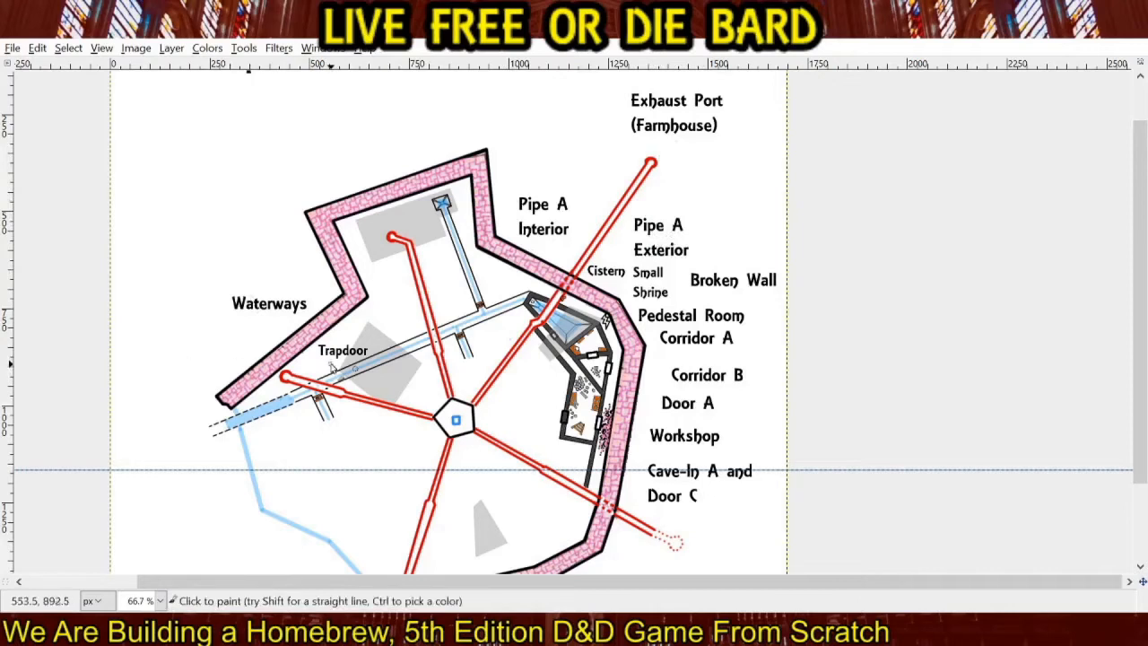
pyautogui.click(676, 141)
pyautogui.keyDown('shift'); pyautogui.click(659, 157); pyautogui.keyUp('shift')
pyautogui.hotkey('ctrl', 'z')
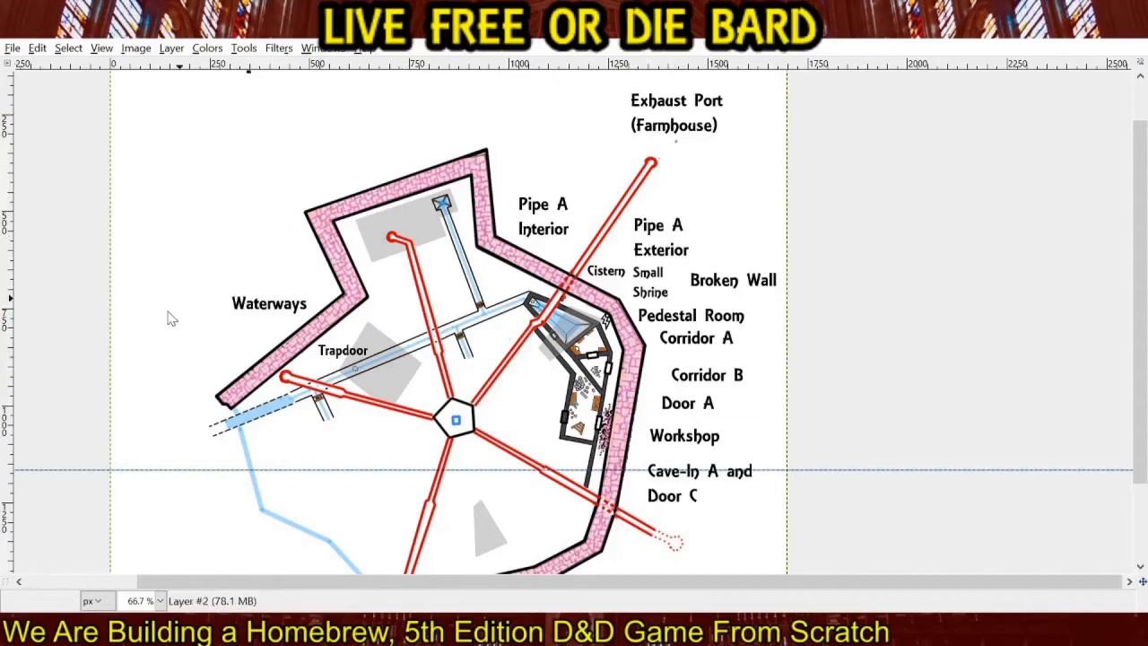
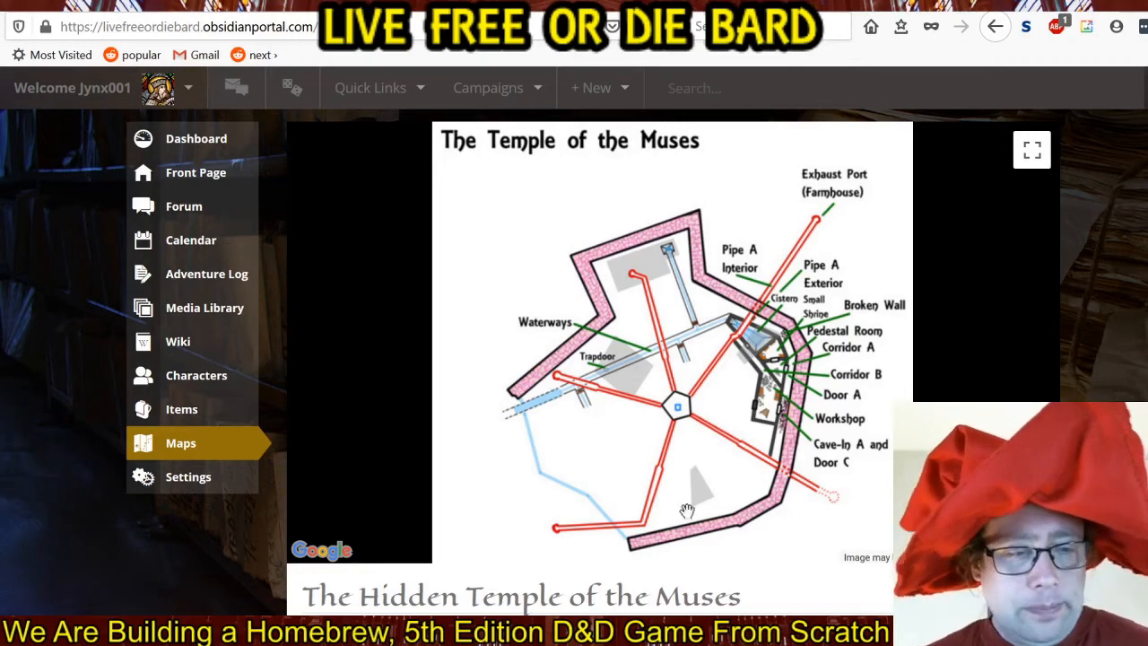
# Go from the temple map to the campaign wiki and open its Cultures and Conventions page.
pyautogui.scroll(1, 247, 398)
pyautogui.scroll(3, 246, 398)
pyautogui.scroll(-1, 244, 395)
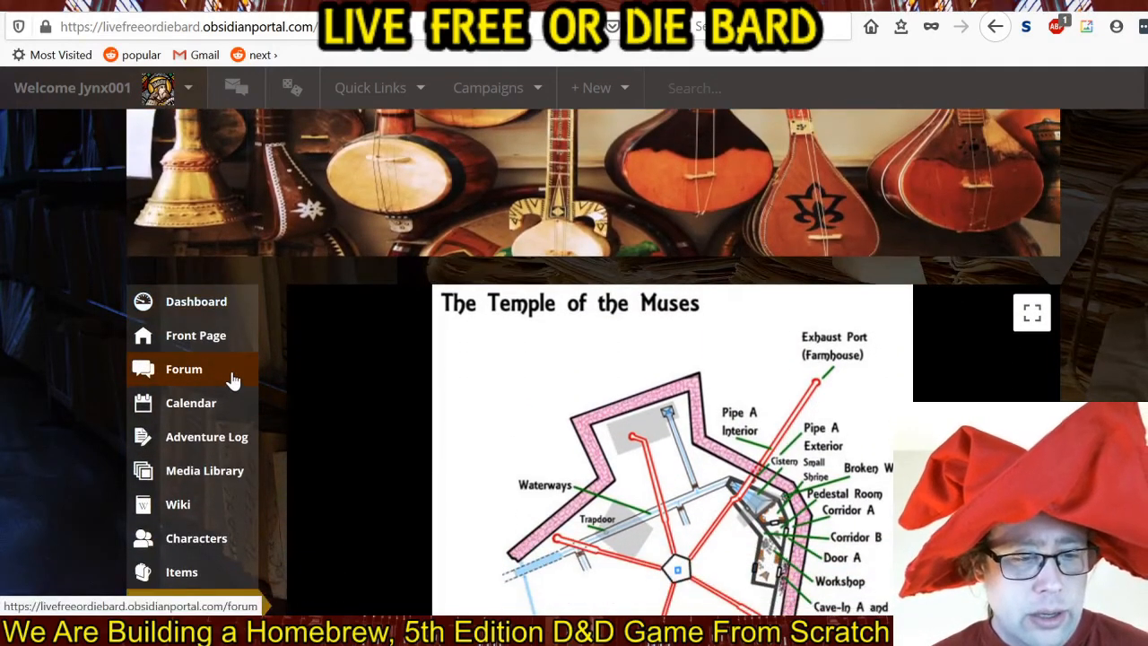
pyautogui.click(196, 507)
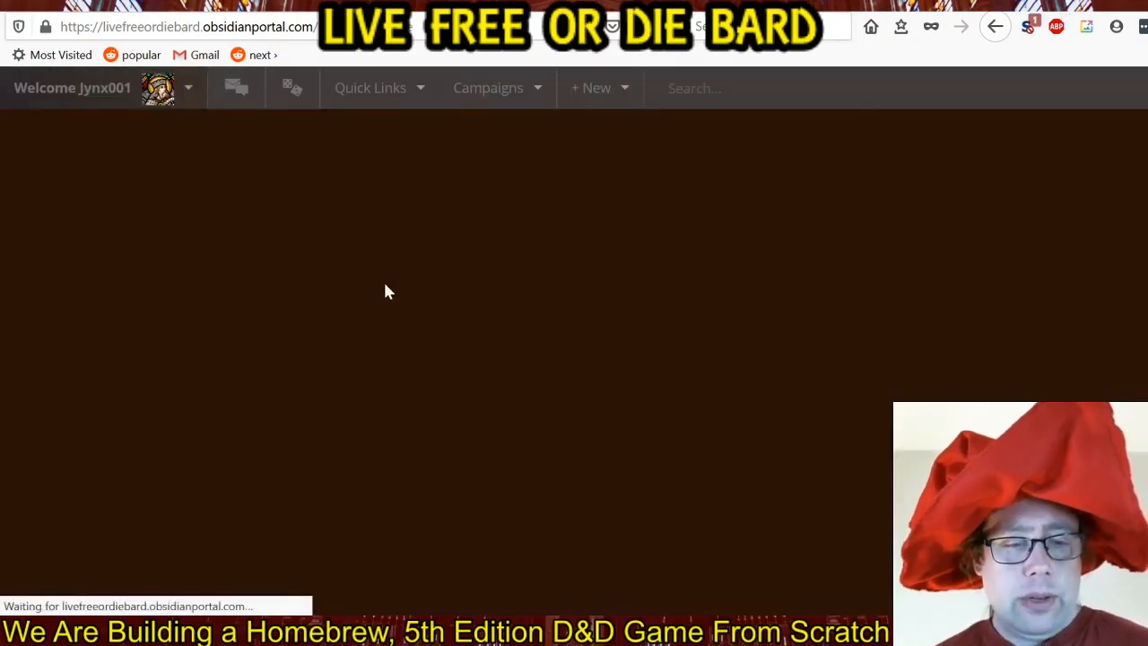
pyautogui.scroll(-3, 395, 276)
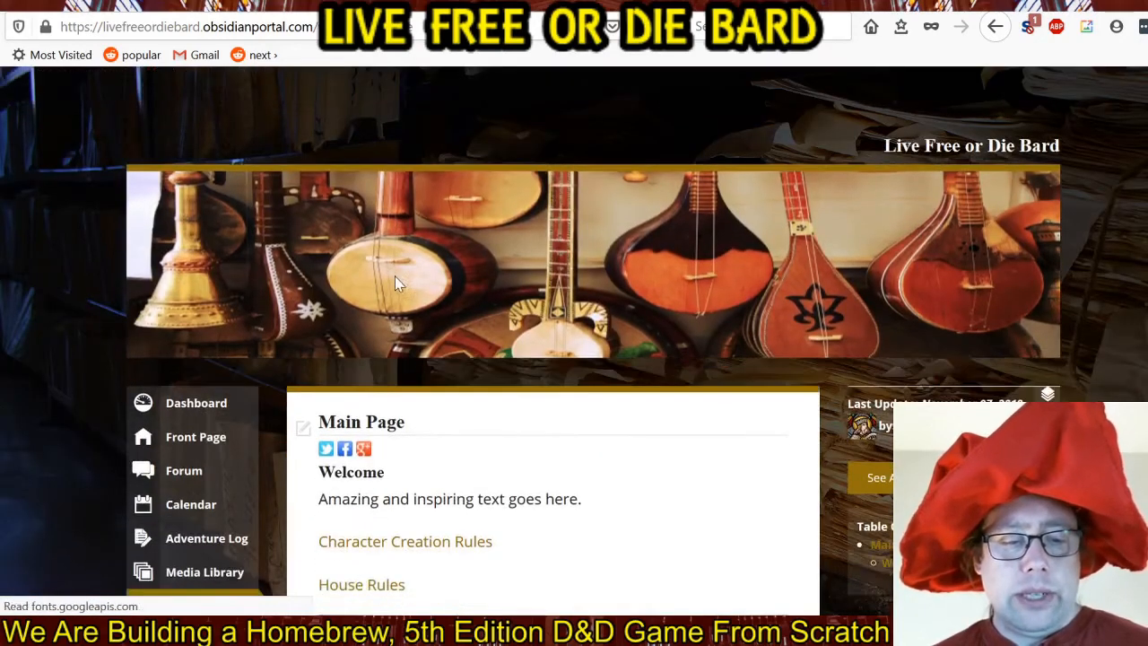
pyautogui.scroll(-3, 600, 317)
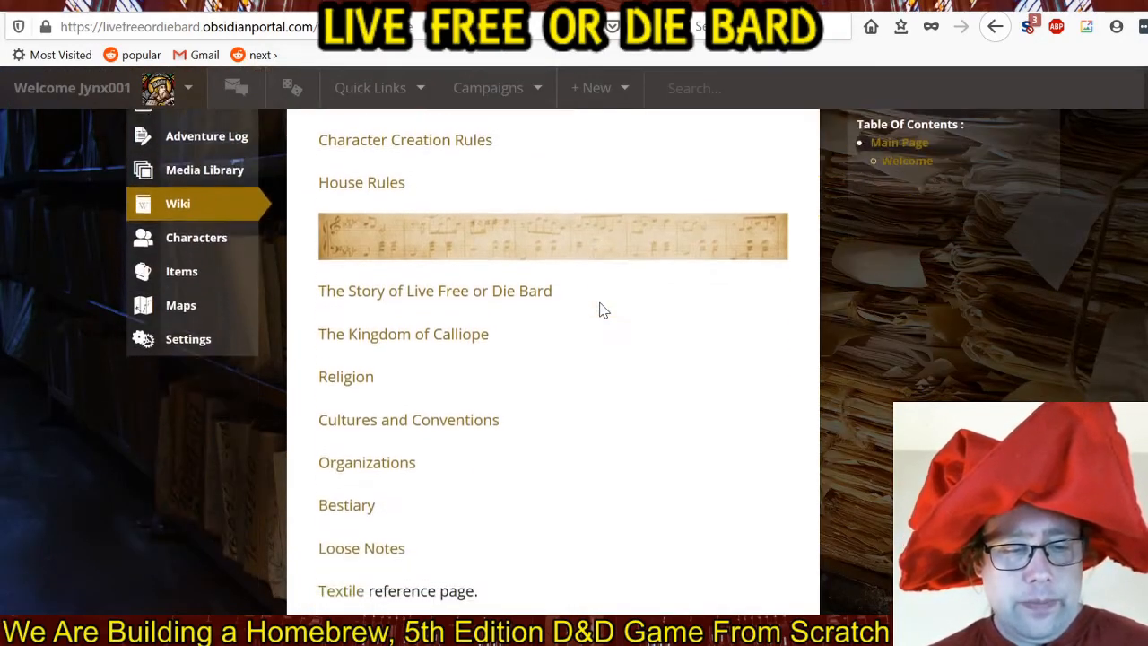
pyautogui.scroll(-1, 603, 310)
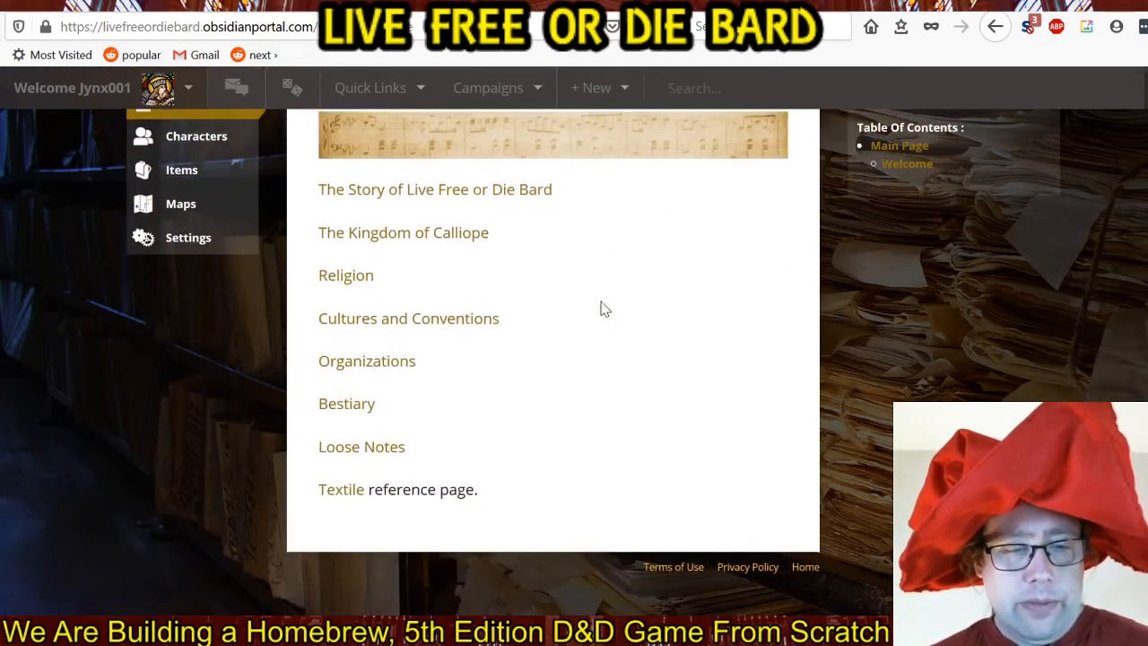
pyautogui.click(456, 321)
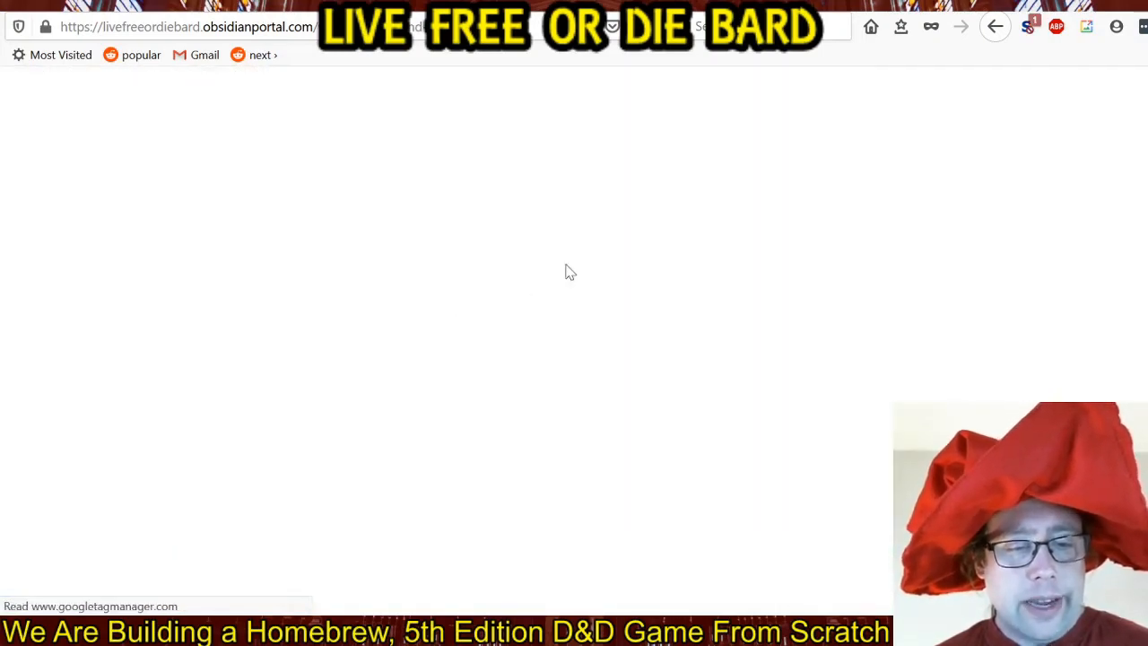
# Open the Cultures and Conventions page for editing and insert two line breaks above the FORMAL DUELS heading.
pyautogui.scroll(-3, 573, 274)
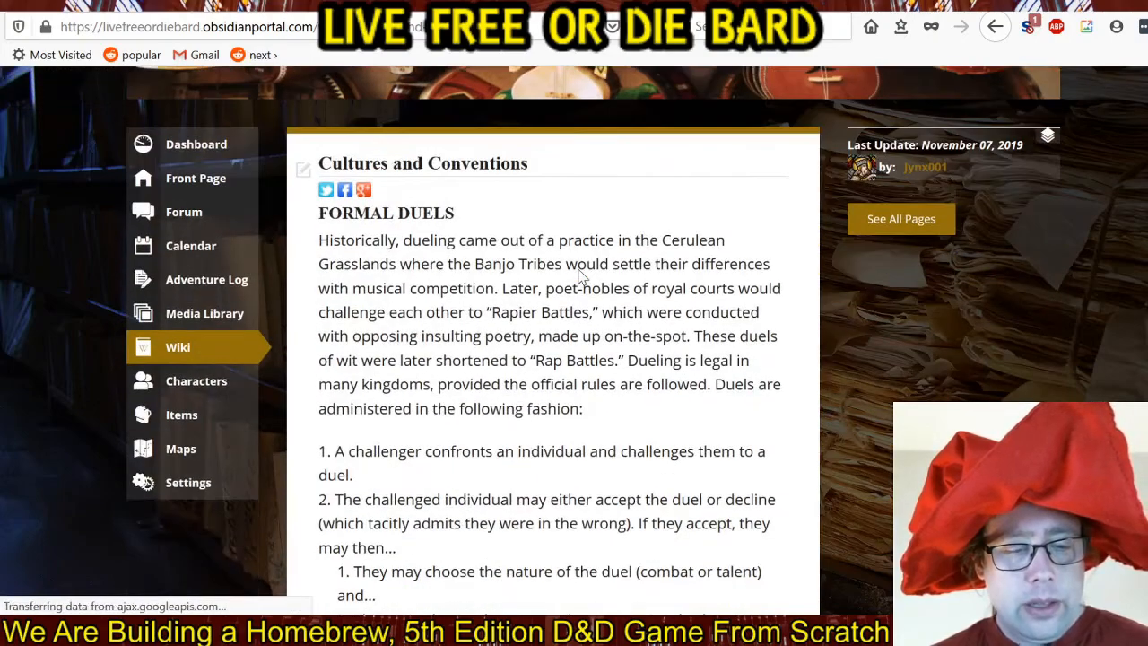
pyautogui.scroll(-5, 579, 278)
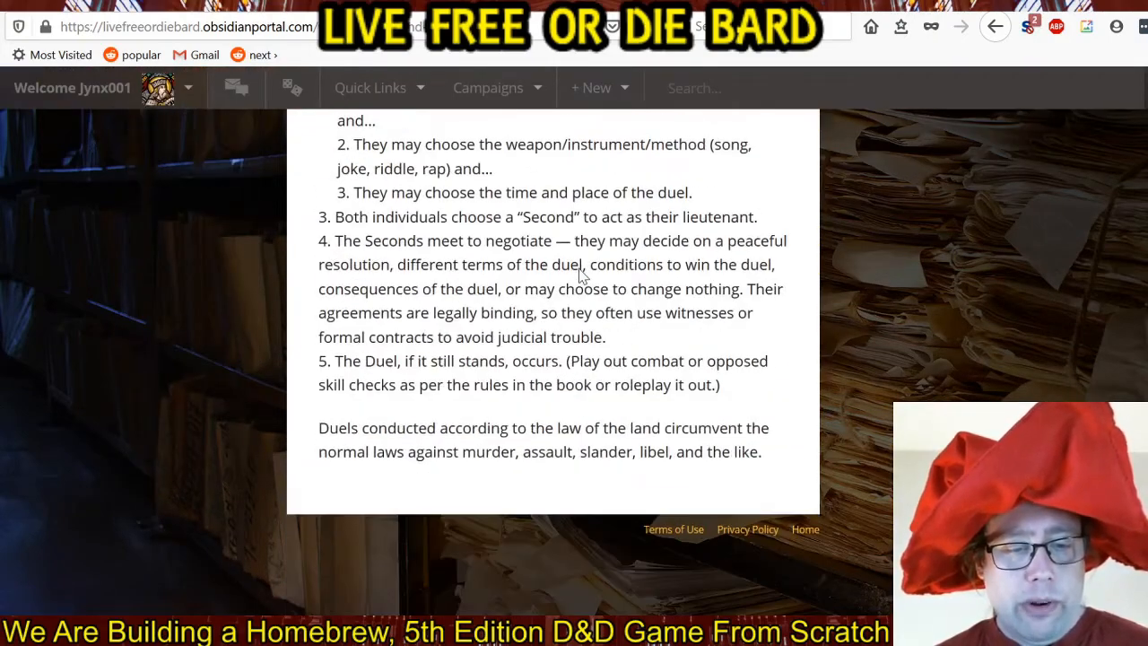
pyautogui.scroll(8, 579, 276)
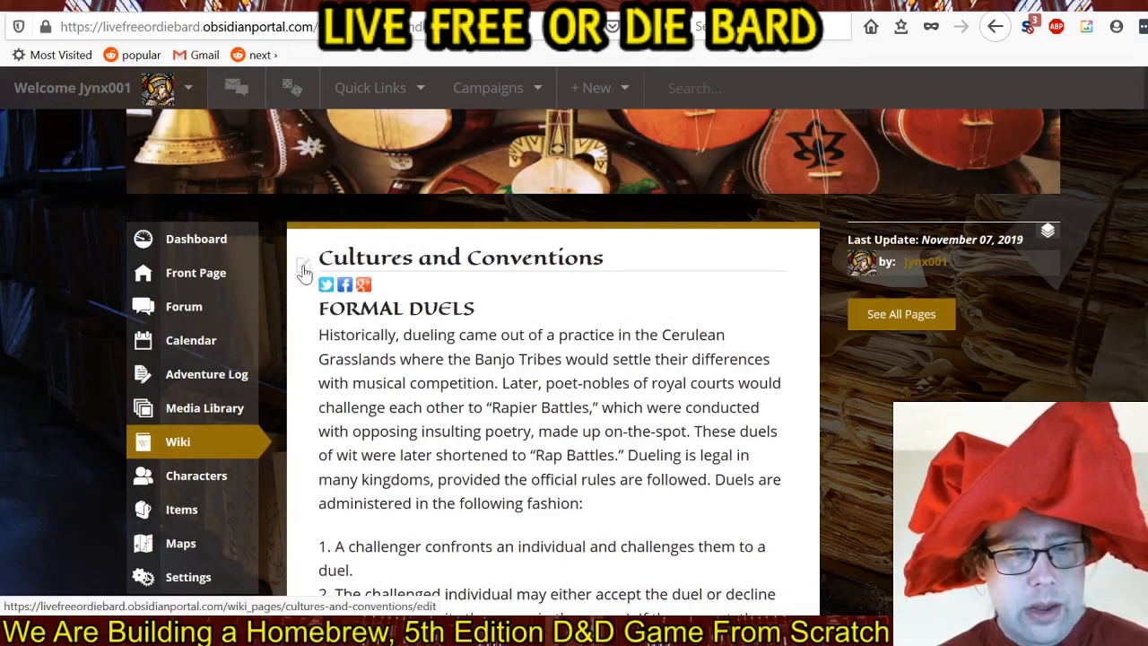
pyautogui.click(304, 273)
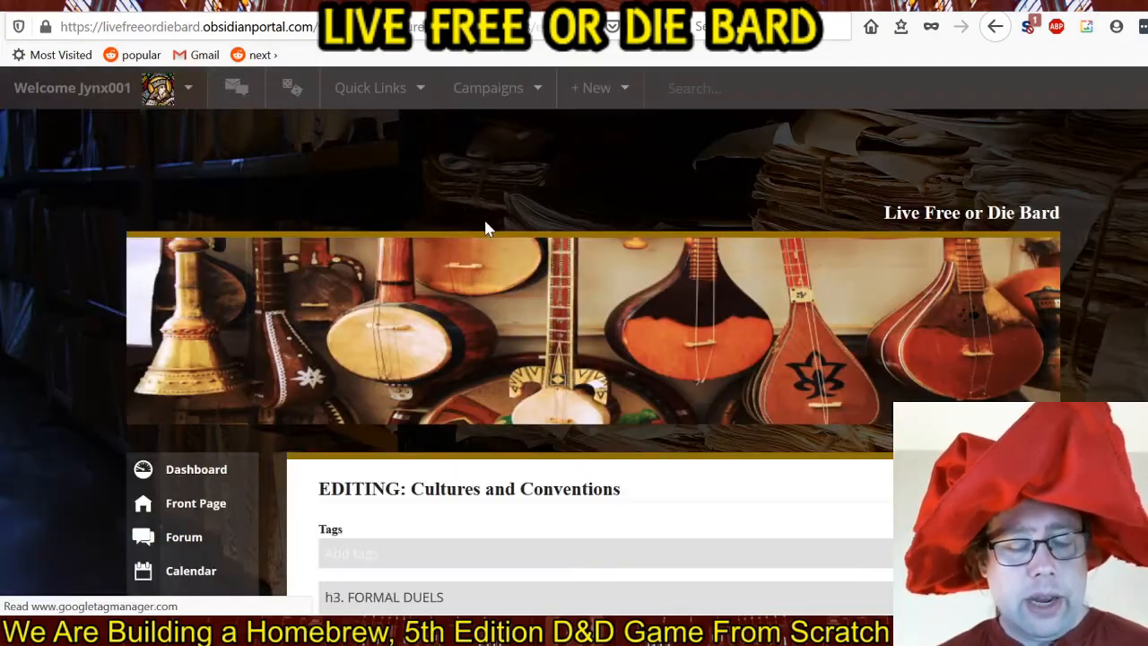
pyautogui.scroll(-4, 533, 295)
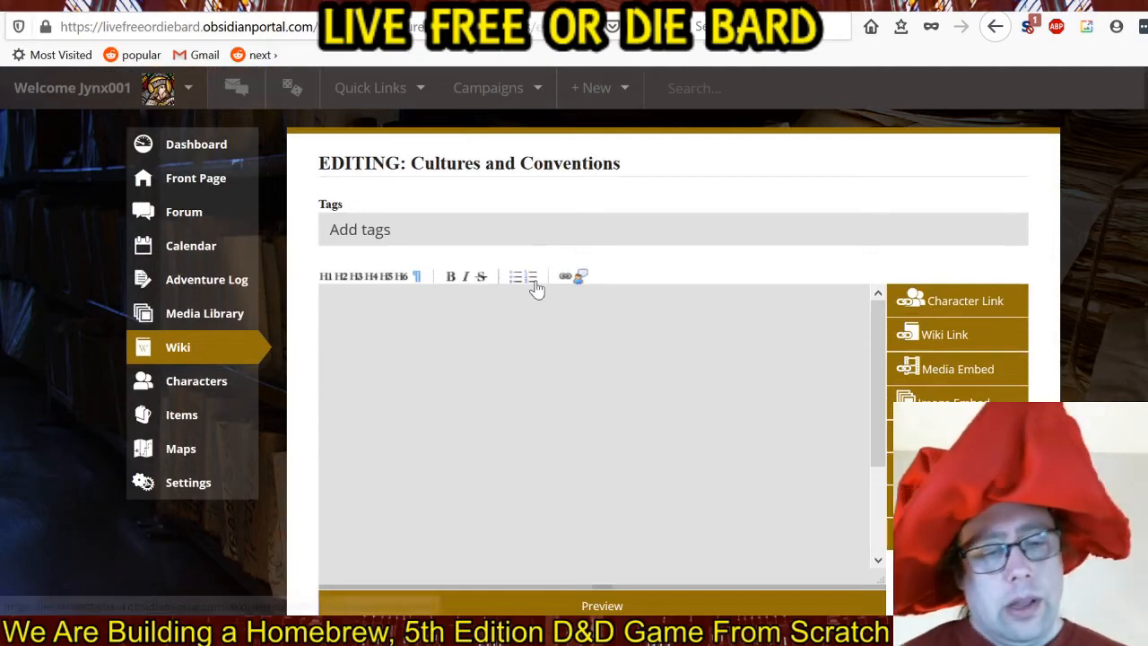
pyautogui.click(323, 300)
pyautogui.press('Return')
pyautogui.press('Return')
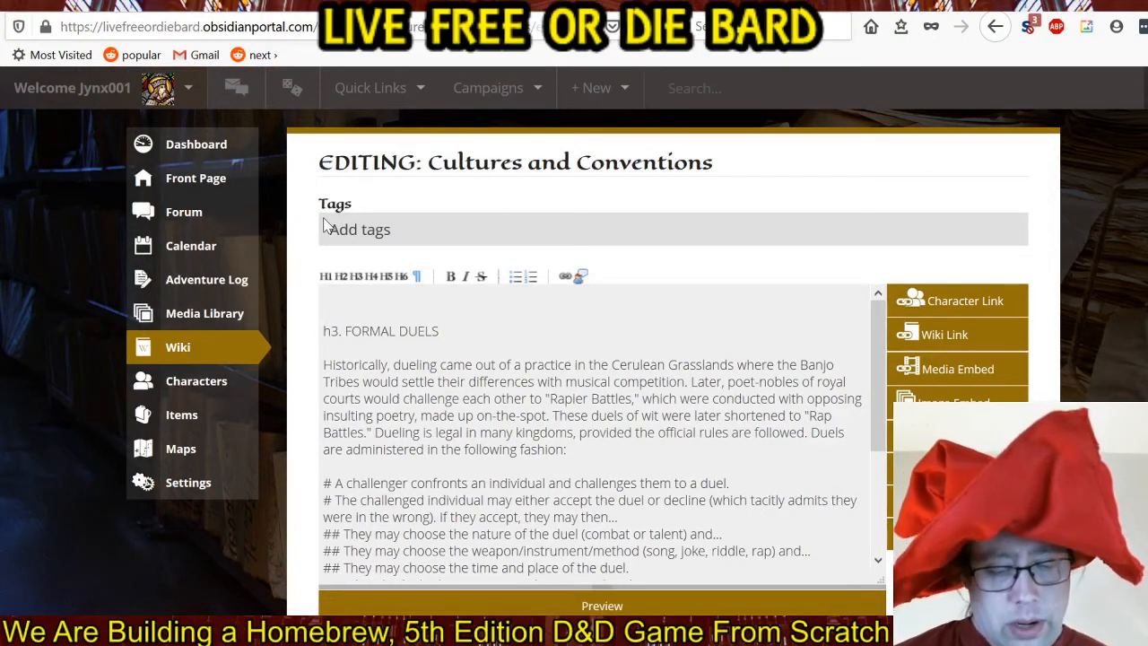
# Add the wiki link "[[The Bird-Beast of TurnKey]]" on the first line, above the FORMAL DUELS heading.
pyautogui.write('[[]]')
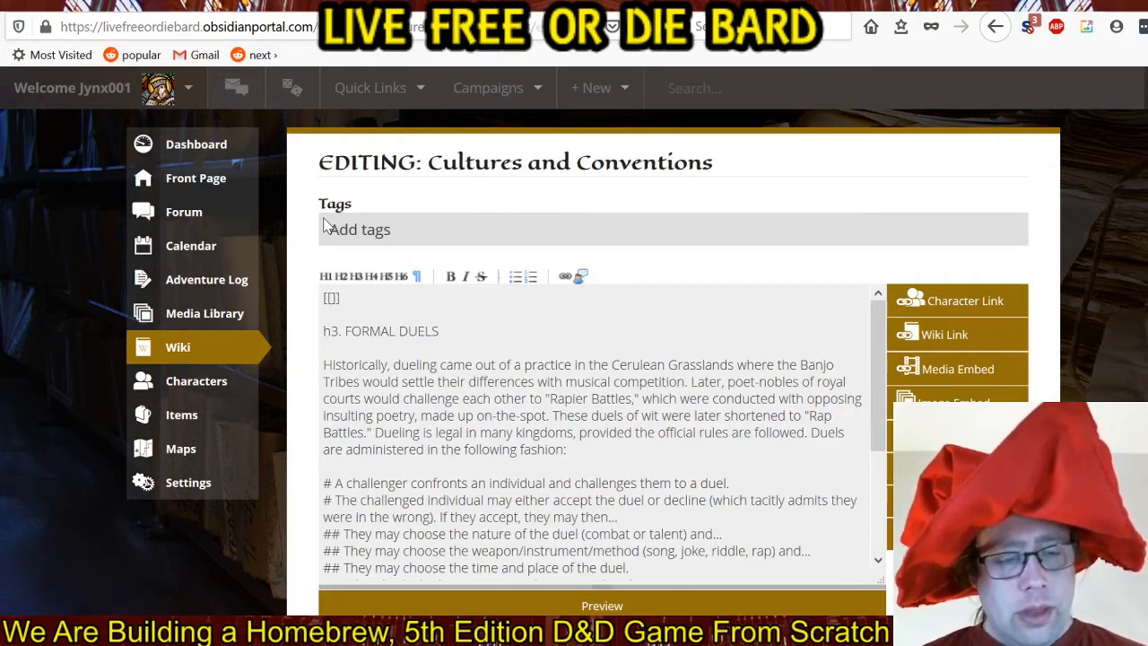
pyautogui.write('The')
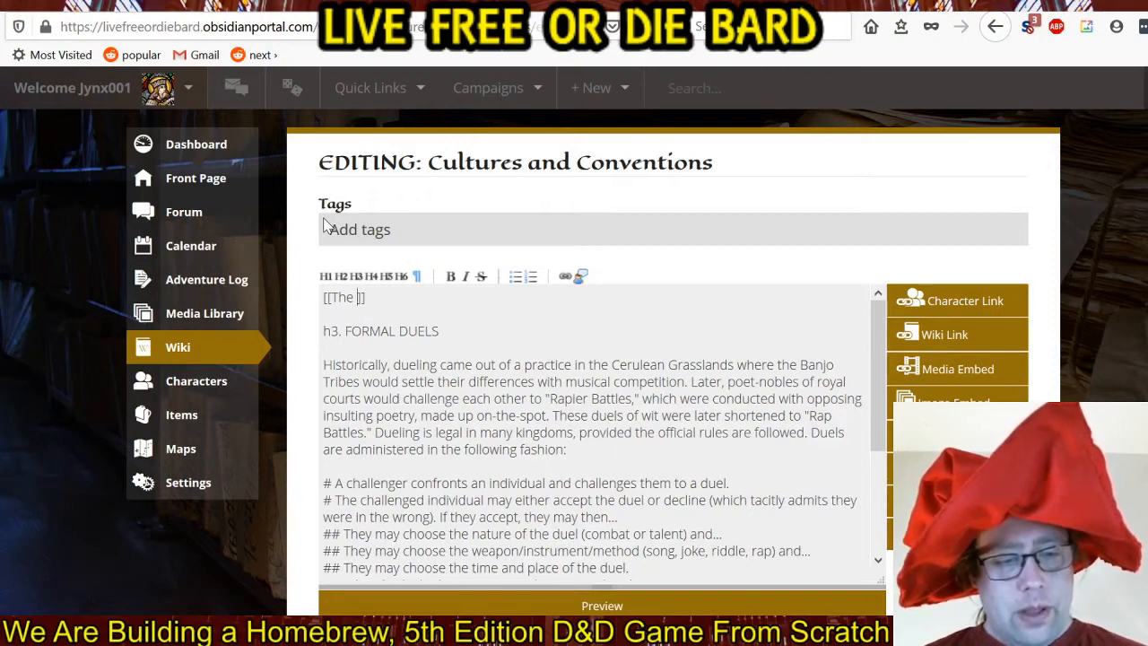
pyautogui.write('Bird-Beast of')
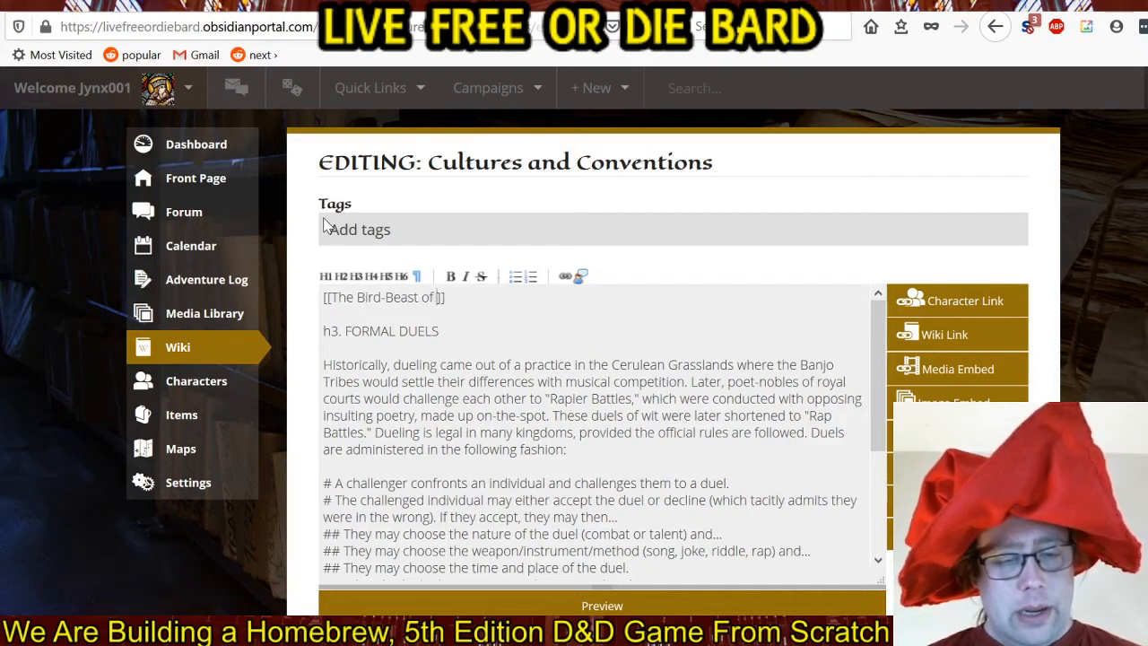
pyautogui.write(' Turnk')
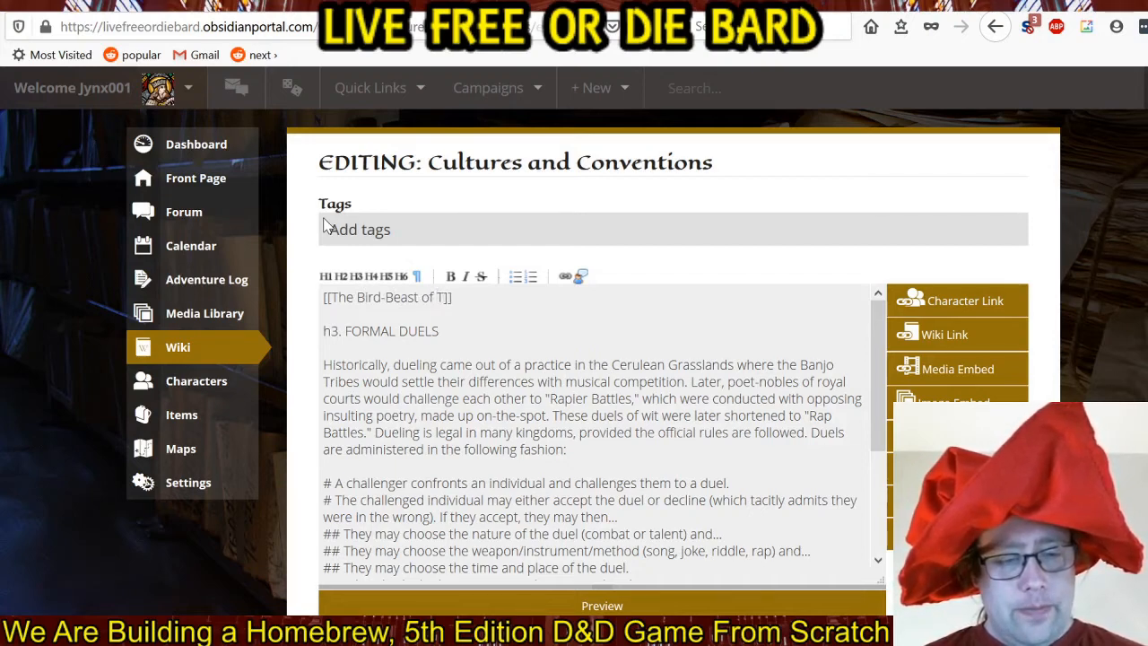
pyautogui.press('BackSpace')
pyautogui.write('Key')
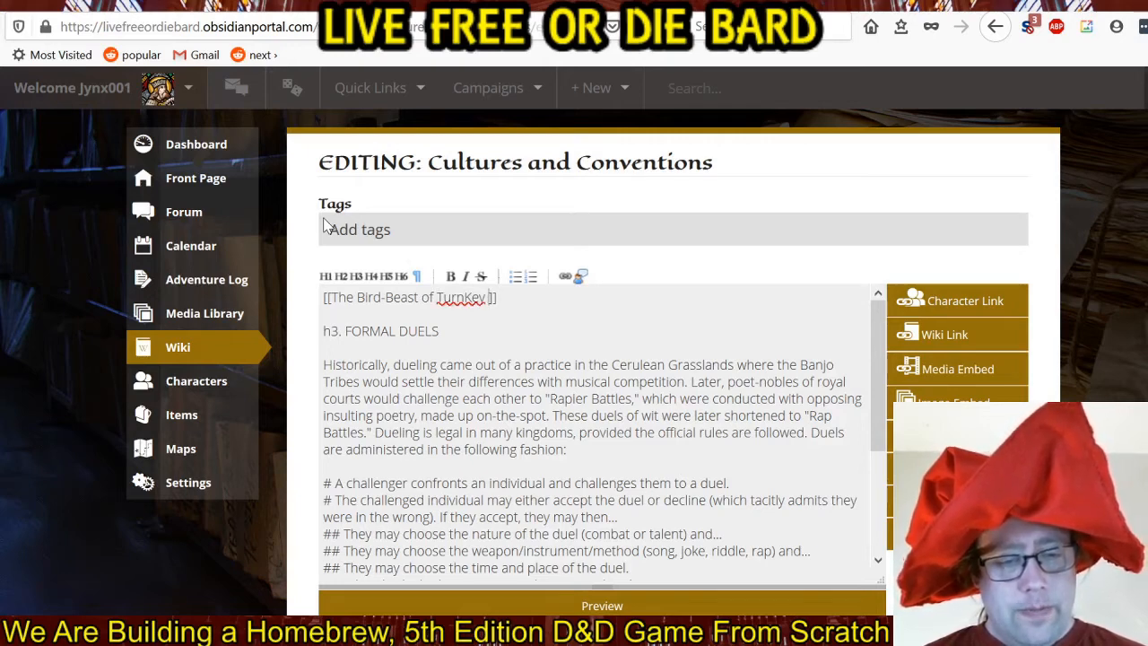
pyautogui.press('BackSpace')
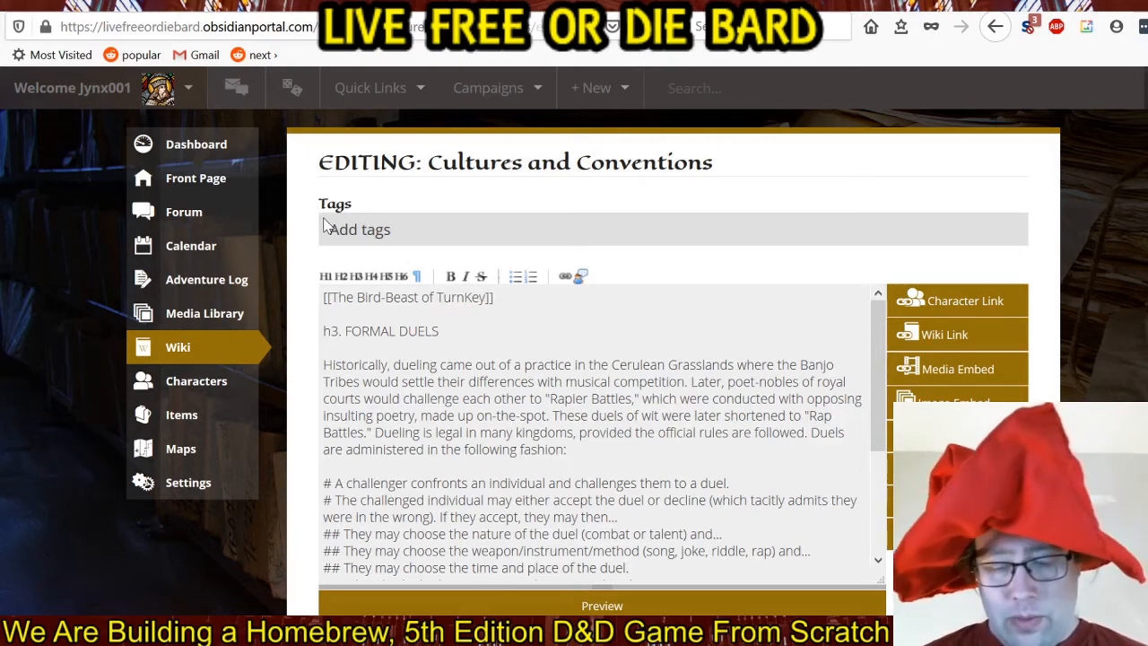
# Insert "Feast of the" into the link so it reads "[[The Feast of the Bird-Beast of TurnKey]]".
pyautogui.press('Left')
pyautogui.press('Left')
pyautogui.press('Left')
pyautogui.press('Left')
pyautogui.press('Left')
pyautogui.press('Left')
pyautogui.press('Left')
pyautogui.press('Left')
pyautogui.press('Left')
pyautogui.press('Left')
pyautogui.press('Left')
pyautogui.press('Left')
pyautogui.press('Left')
pyautogui.press('Left')
pyautogui.press('Left')
pyautogui.press('Left')
pyautogui.press('Left')
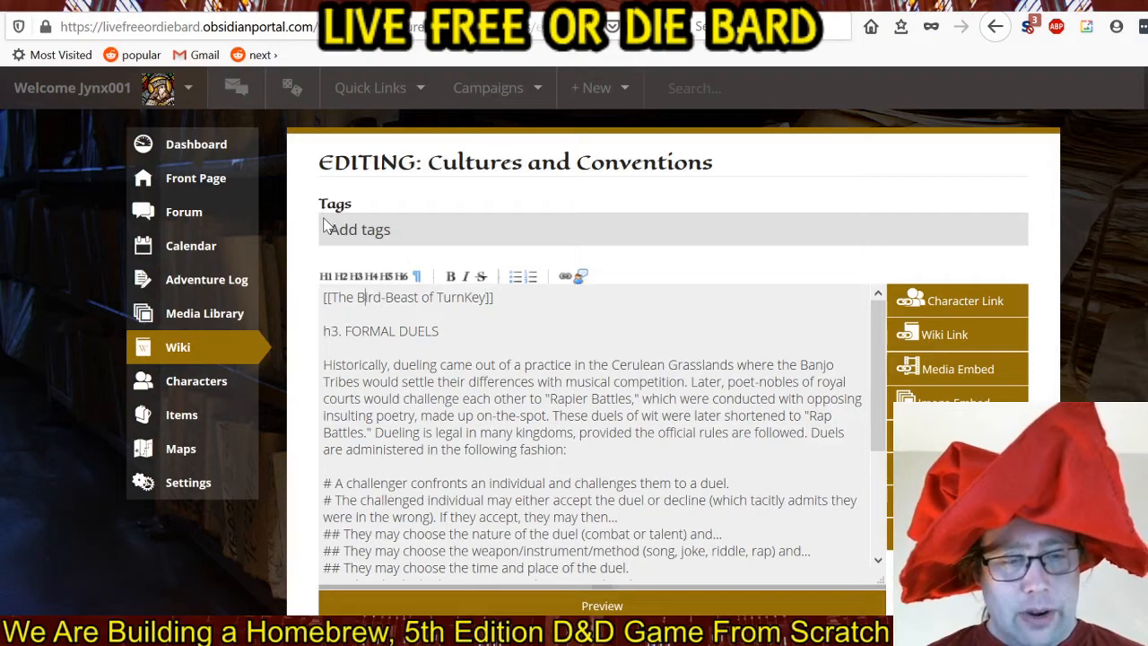
pyautogui.write('Feast of th')
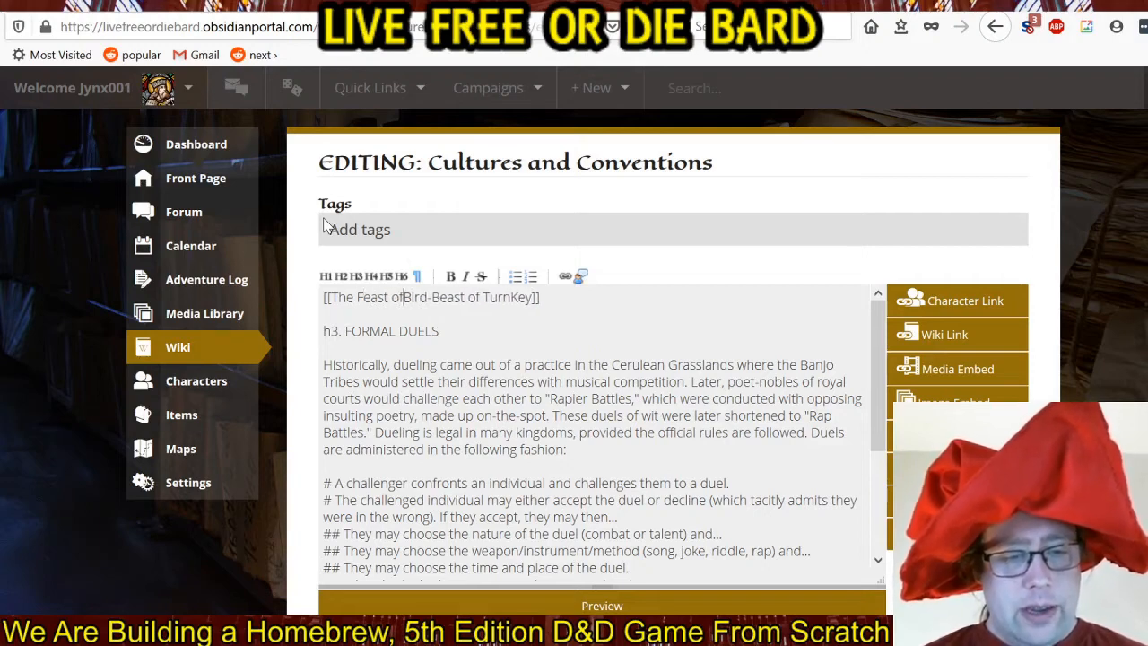
pyautogui.write('e')
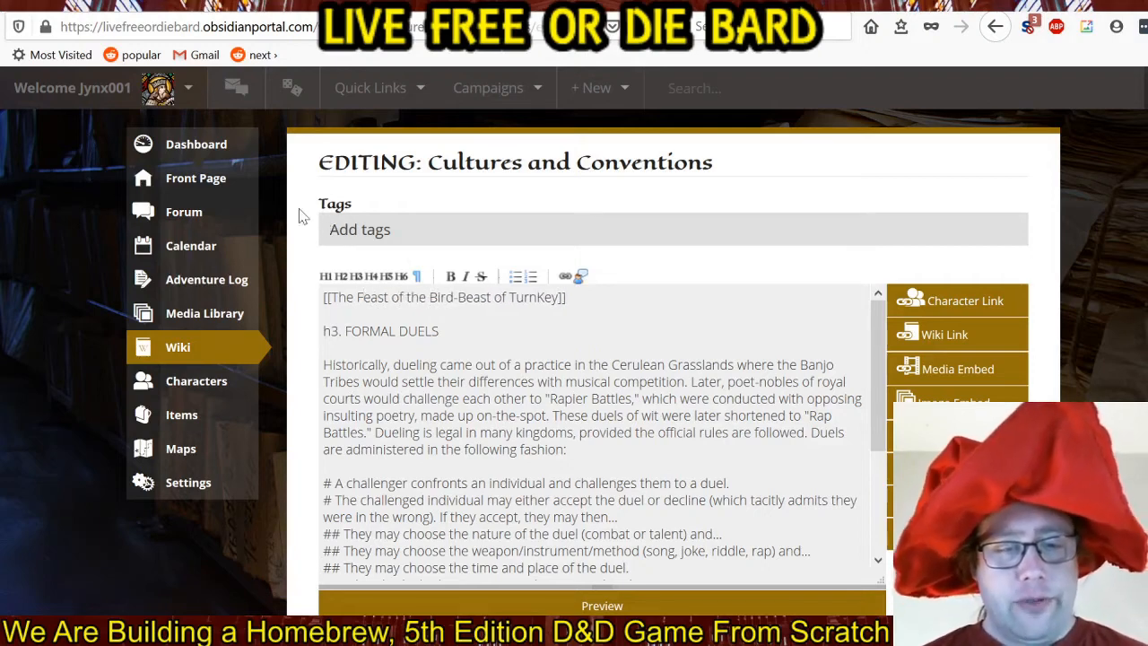
pyautogui.click(617, 301)
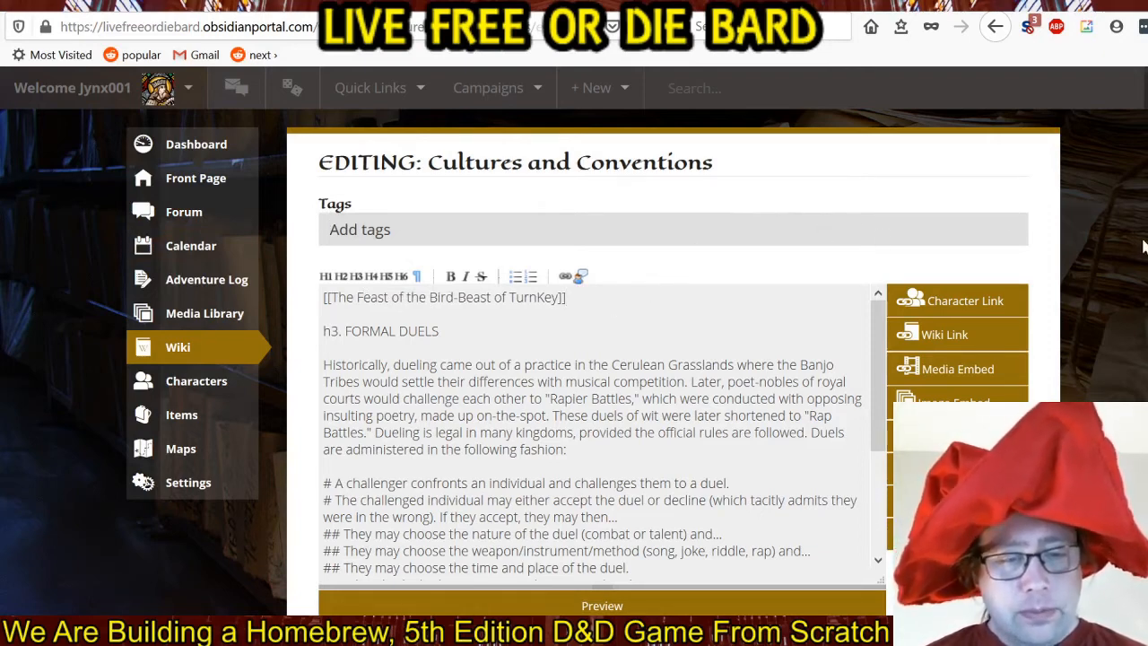
# Save the edited Cultures and Conventions page without selecting any email notifications.
pyautogui.scroll(-5, 1141, 246)
pyautogui.scroll(-8, 1141, 246)
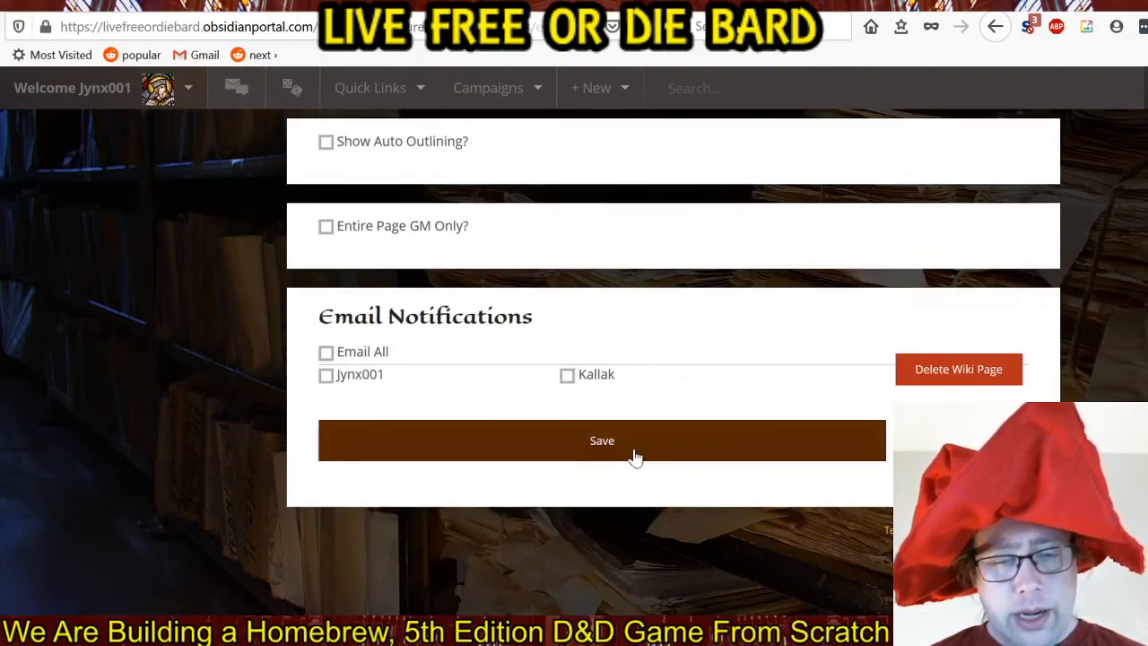
pyautogui.click(633, 455)
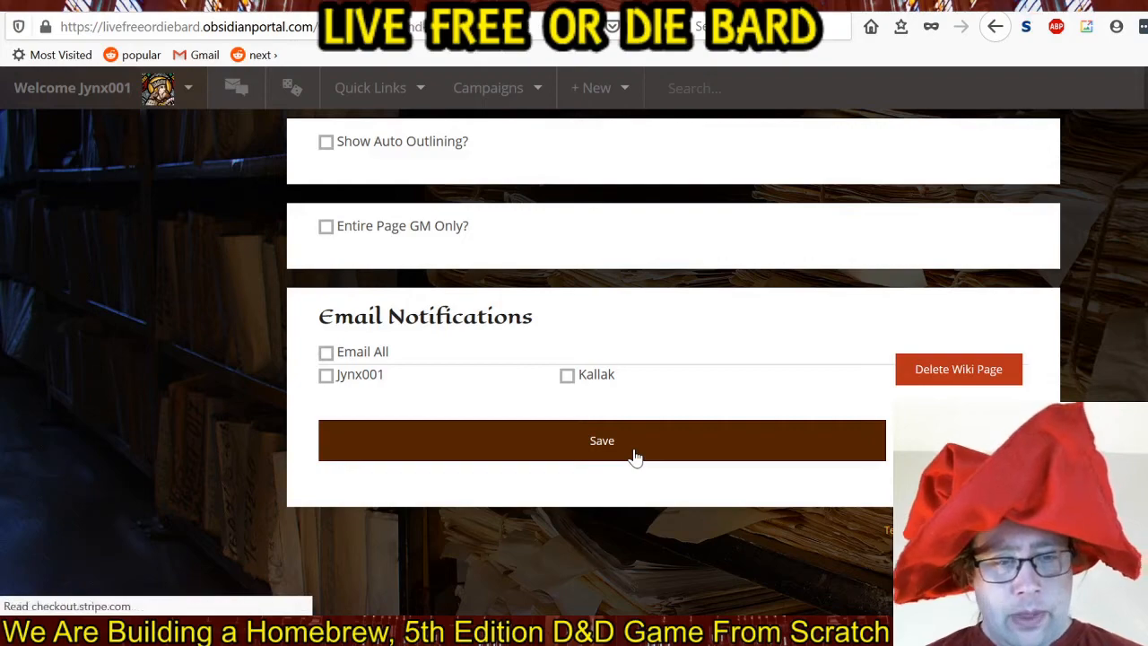
pyautogui.scroll(-3, 706, 311)
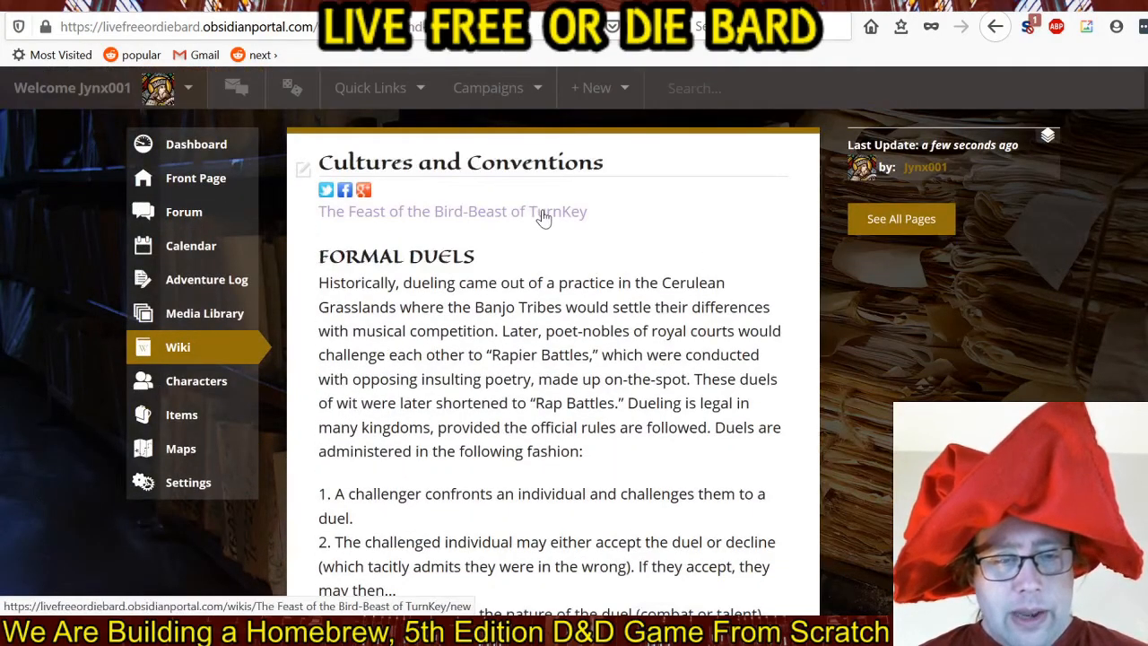
# Follow the "The Feast of the Bird-Beast of TurnKey" link to start its new wiki page.
pyautogui.click(543, 215)
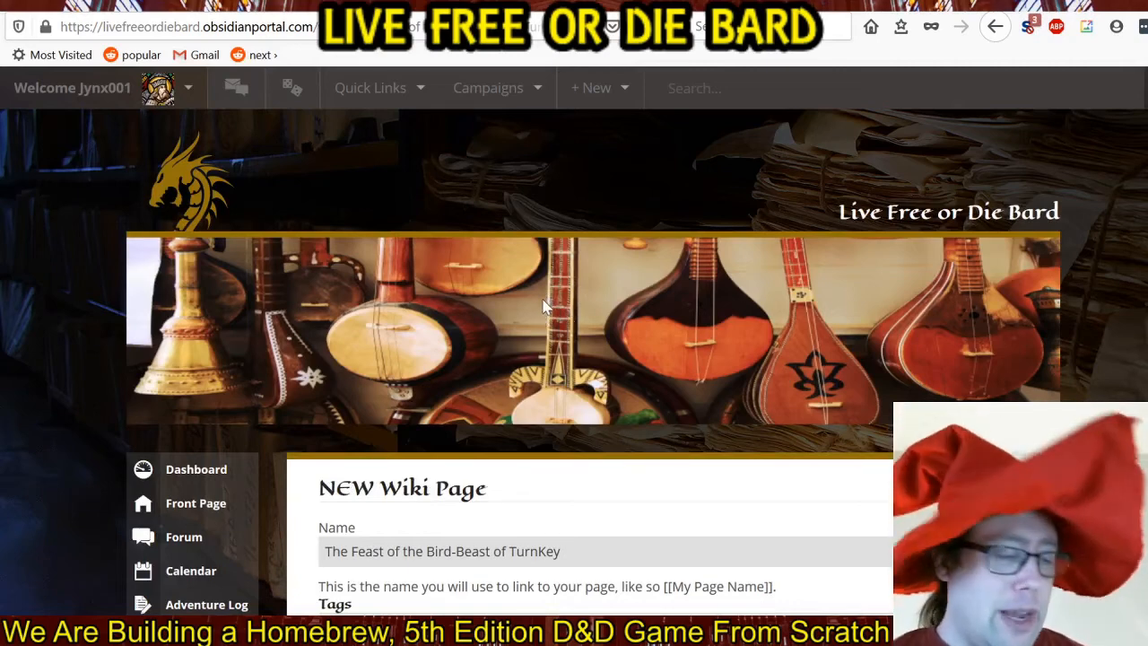
pyautogui.scroll(-1, 551, 302)
pyautogui.scroll(-5, 552, 302)
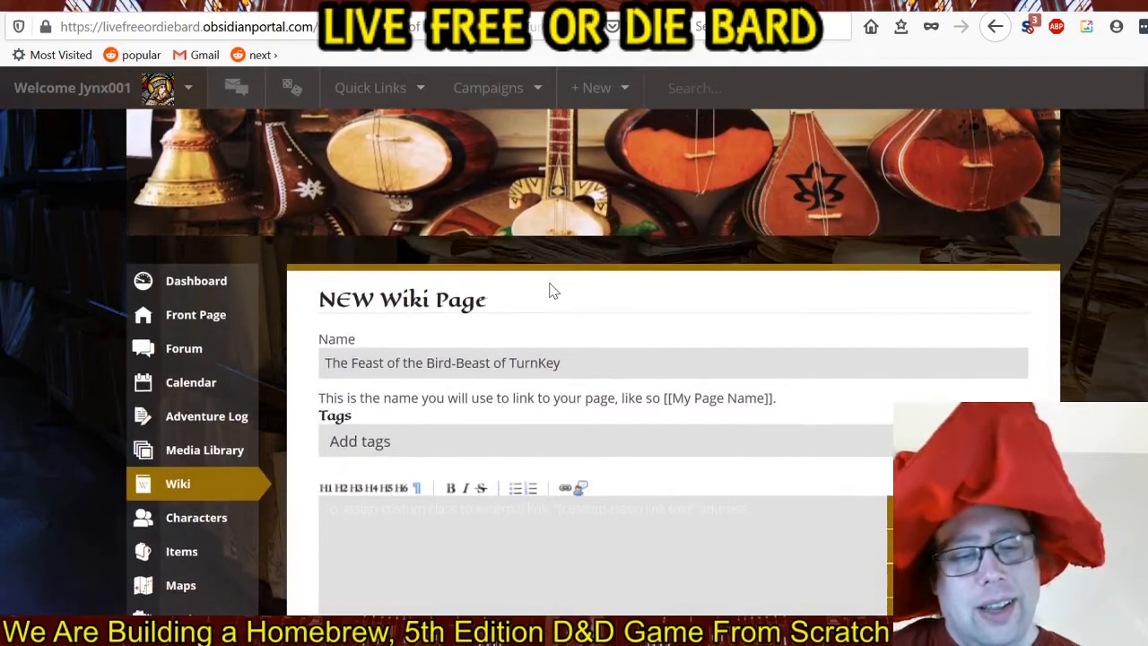
pyautogui.scroll(-1, 573, 246)
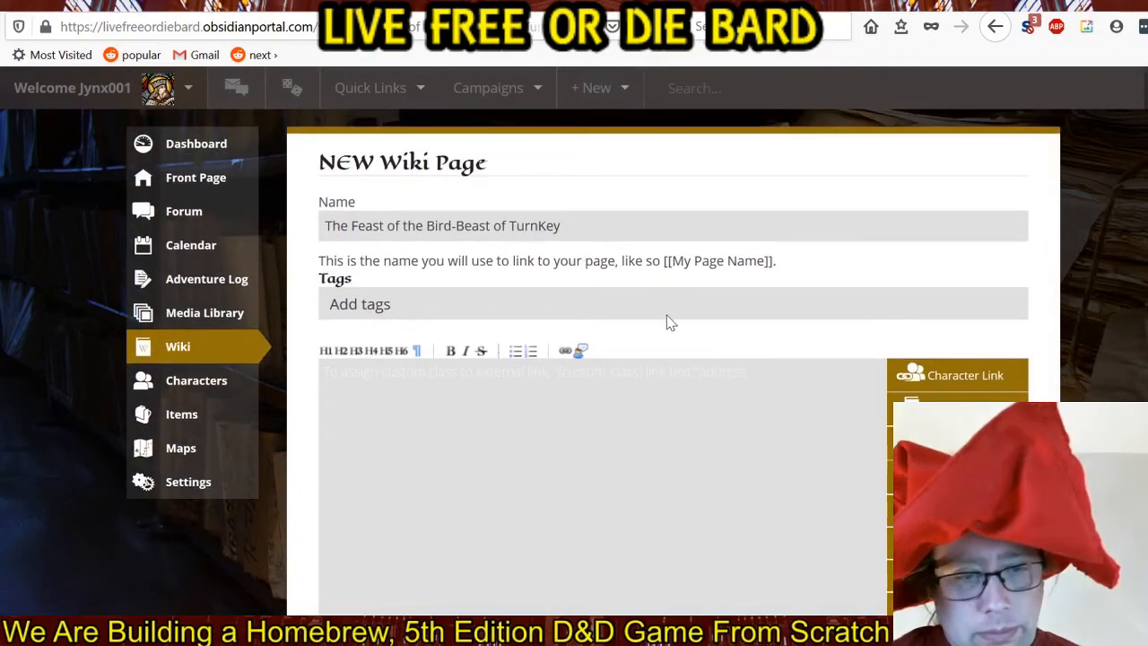
pyautogui.scroll(-2, 668, 312)
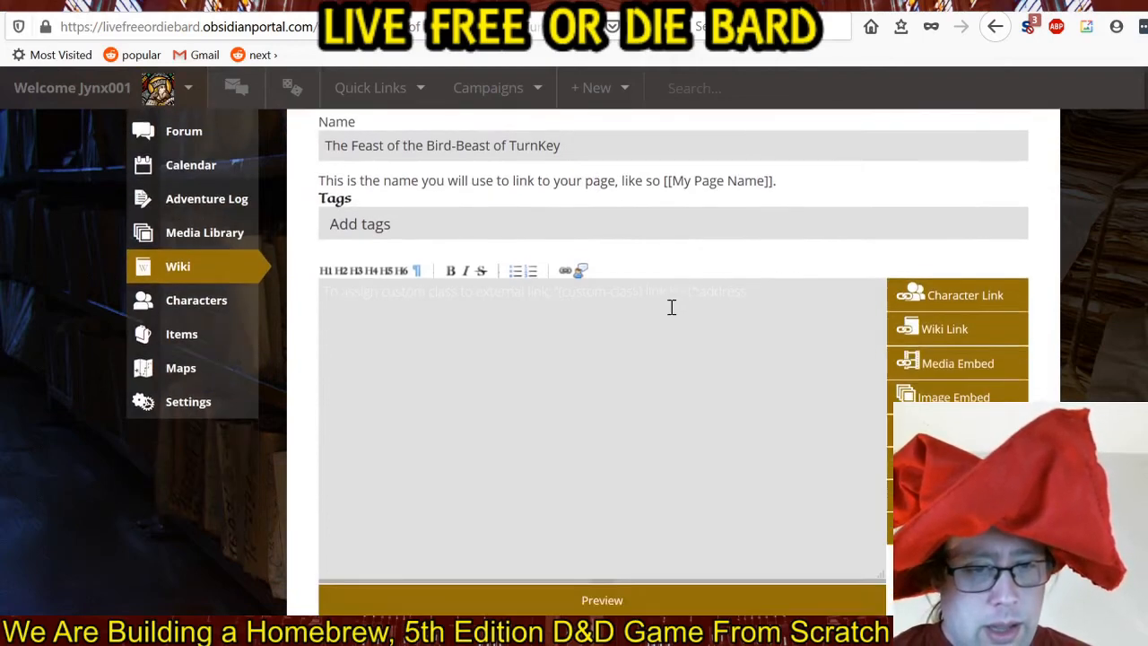
pyautogui.scroll(2, 670, 308)
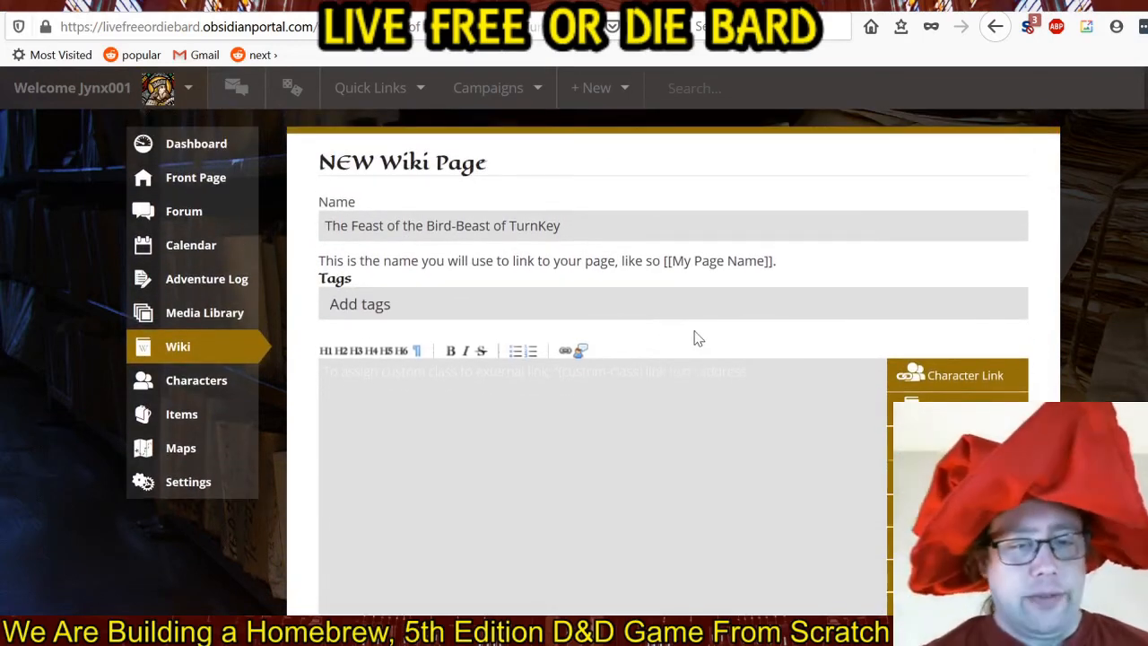
# Begin the new wiki page's body text with "A wandering bard can be found in the Autumn months,".
pyautogui.click(694, 427)
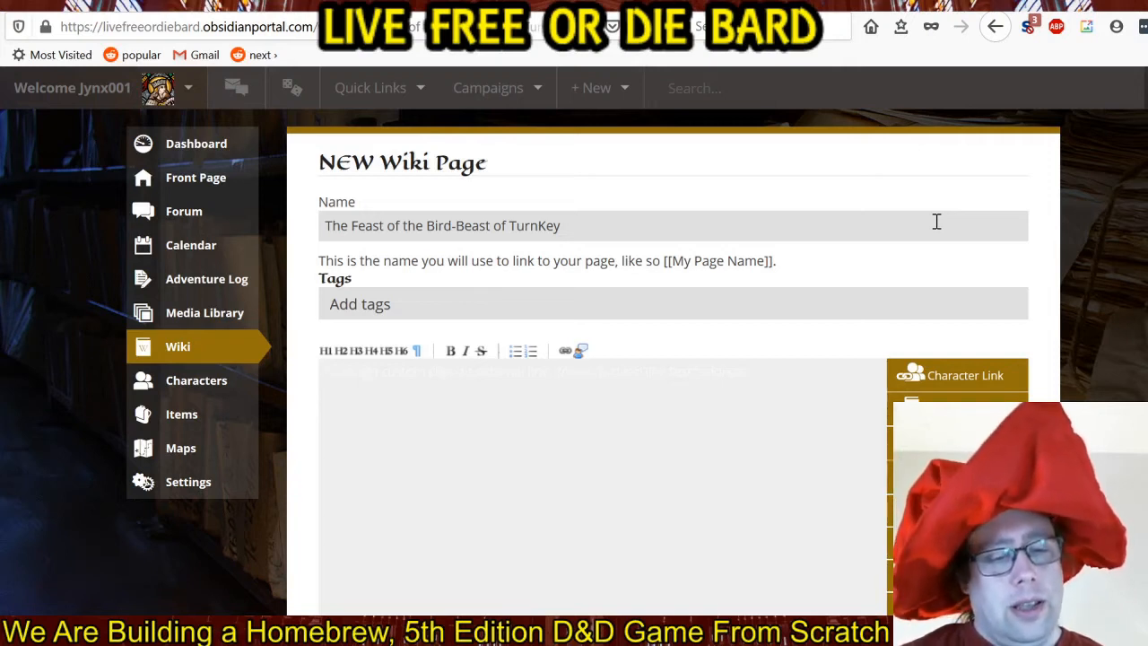
pyautogui.write('A wander')
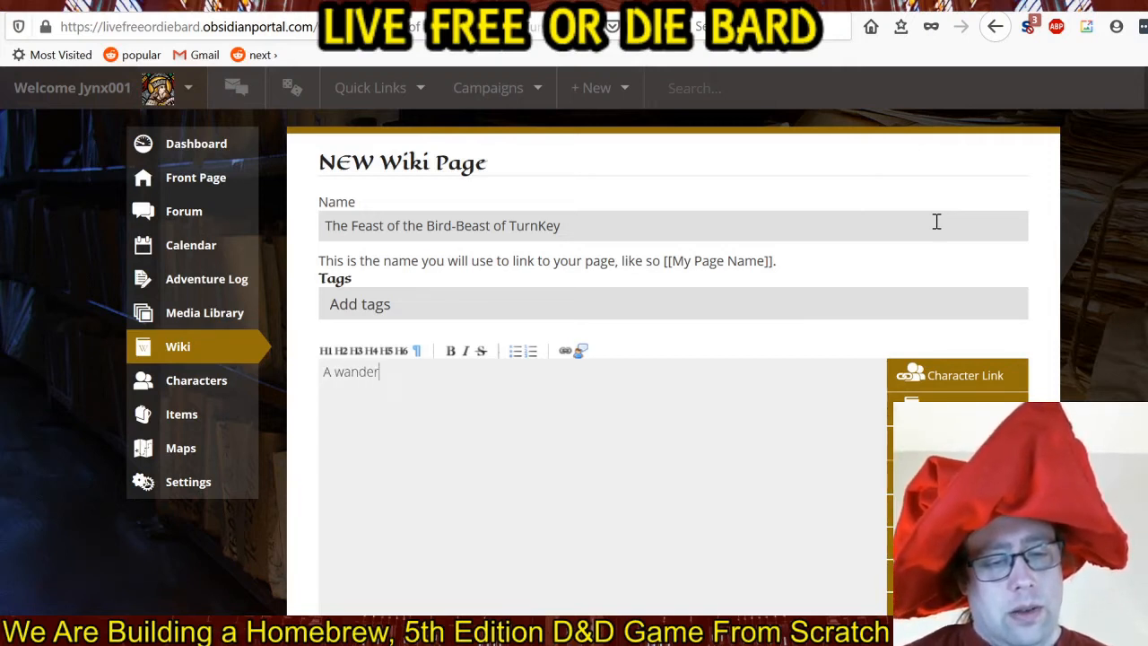
pyautogui.write('ing bard')
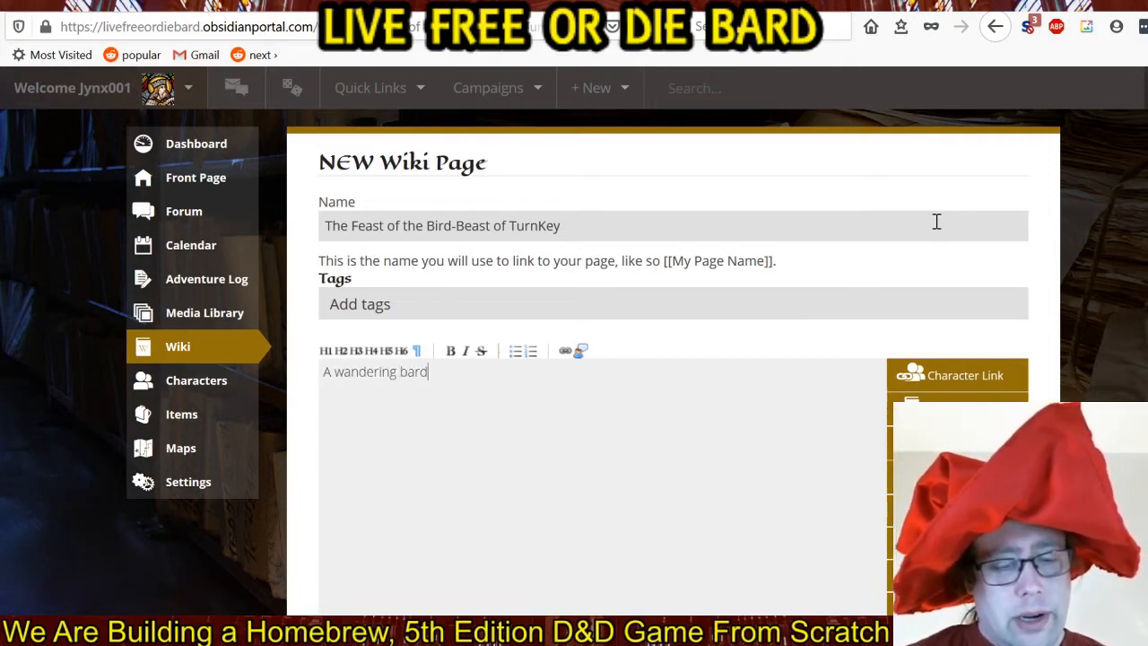
pyautogui.write(' can be found')
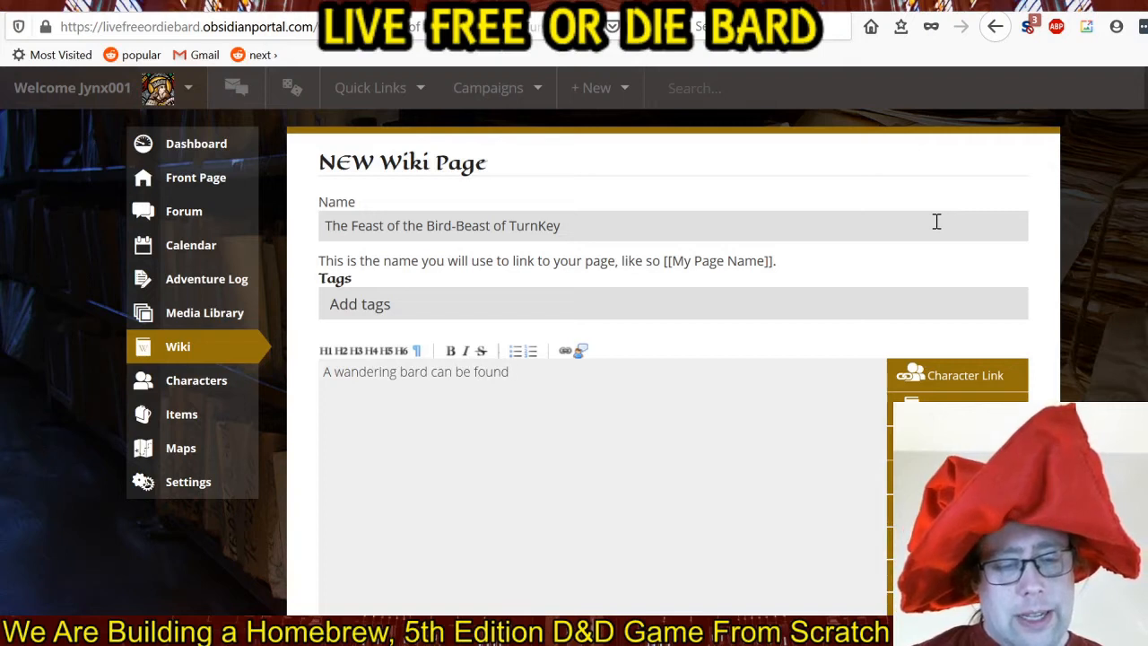
pyautogui.write(' in the ')
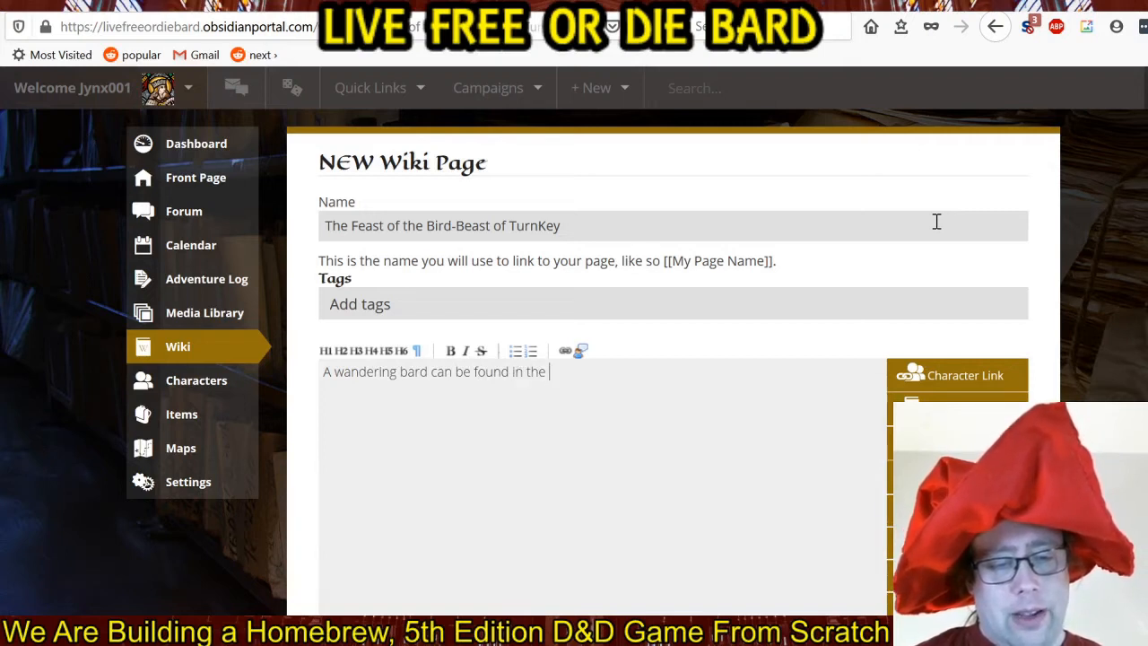
pyautogui.write('Autumn month')
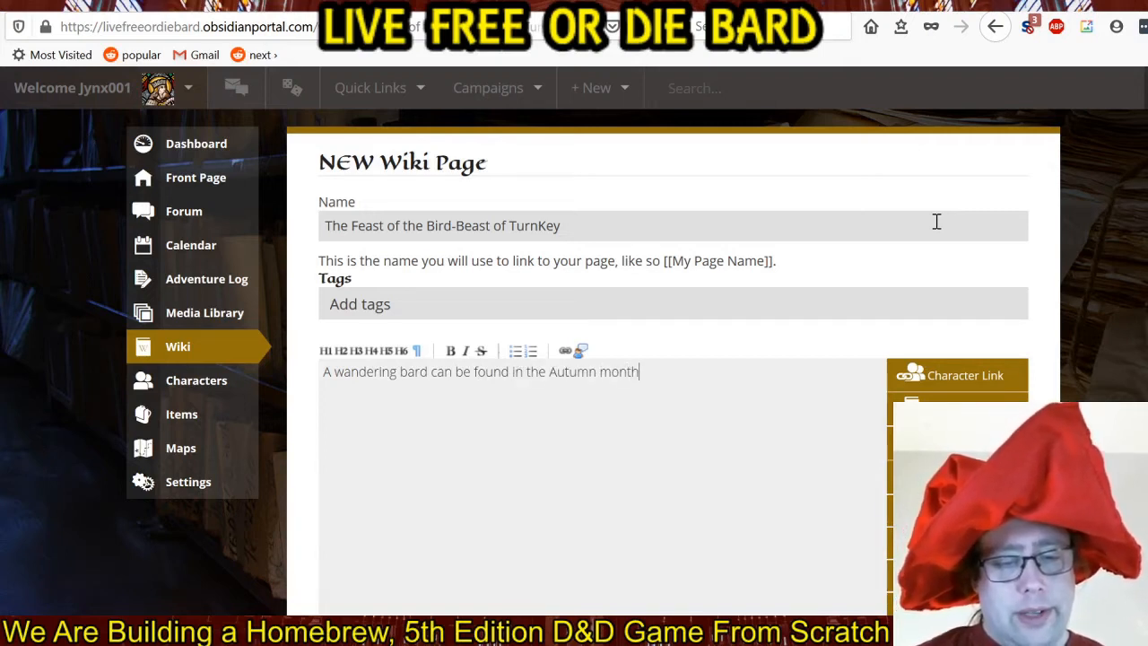
pyautogui.write('s,')
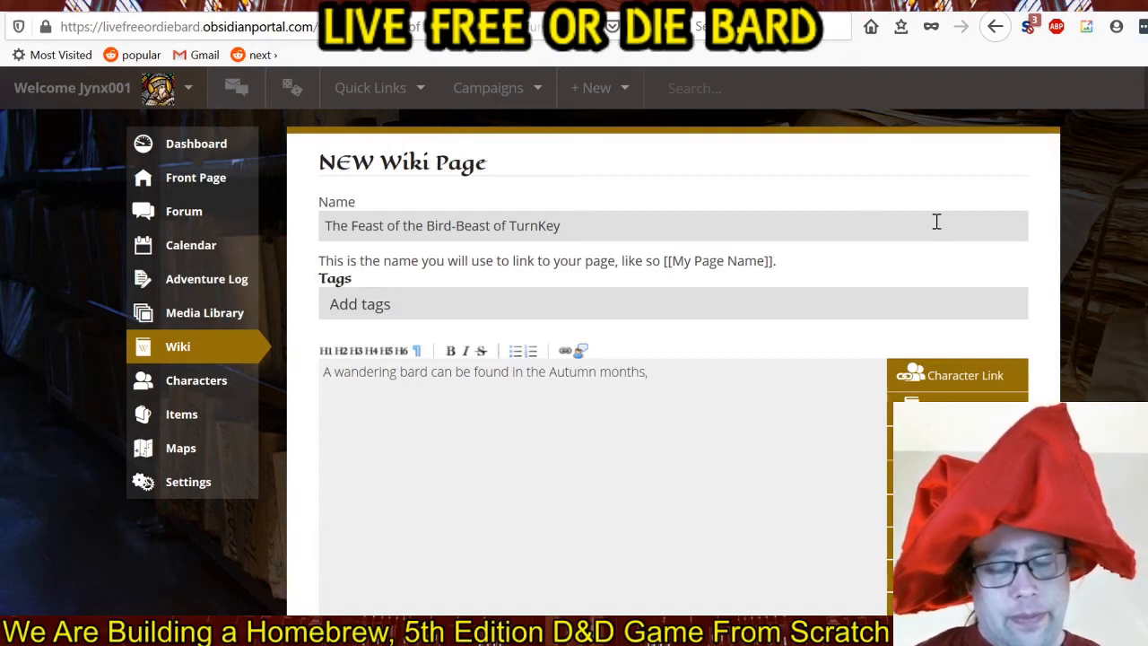
pyautogui.write(' talk-s')
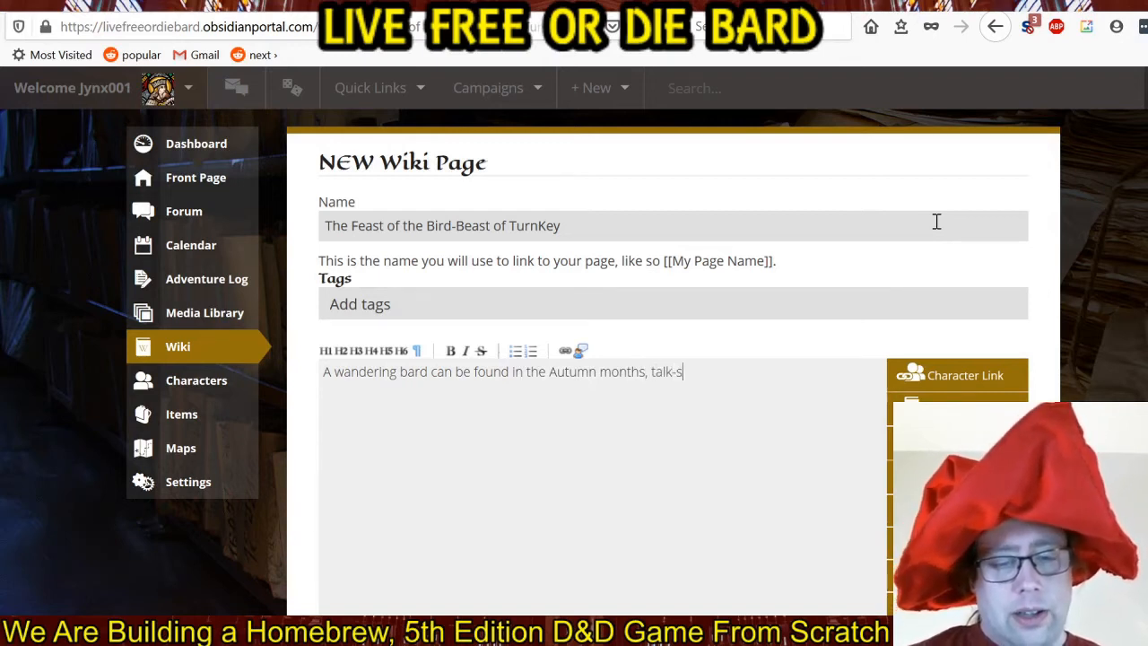
pyautogui.write('inging hi')
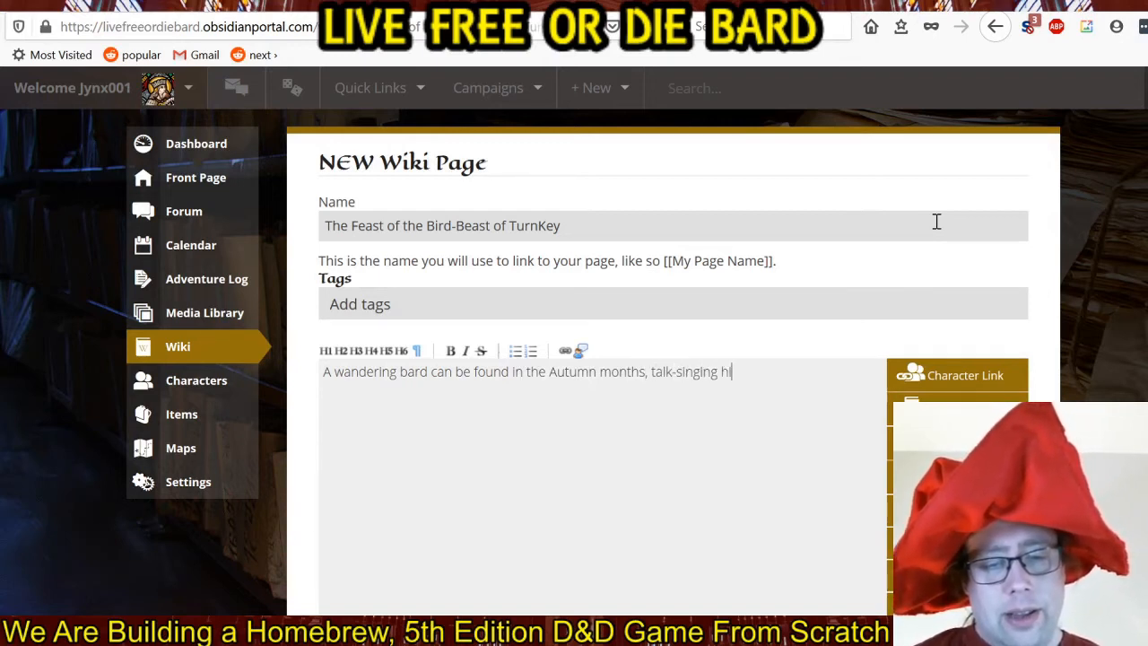
pyautogui.write('s long tale about')
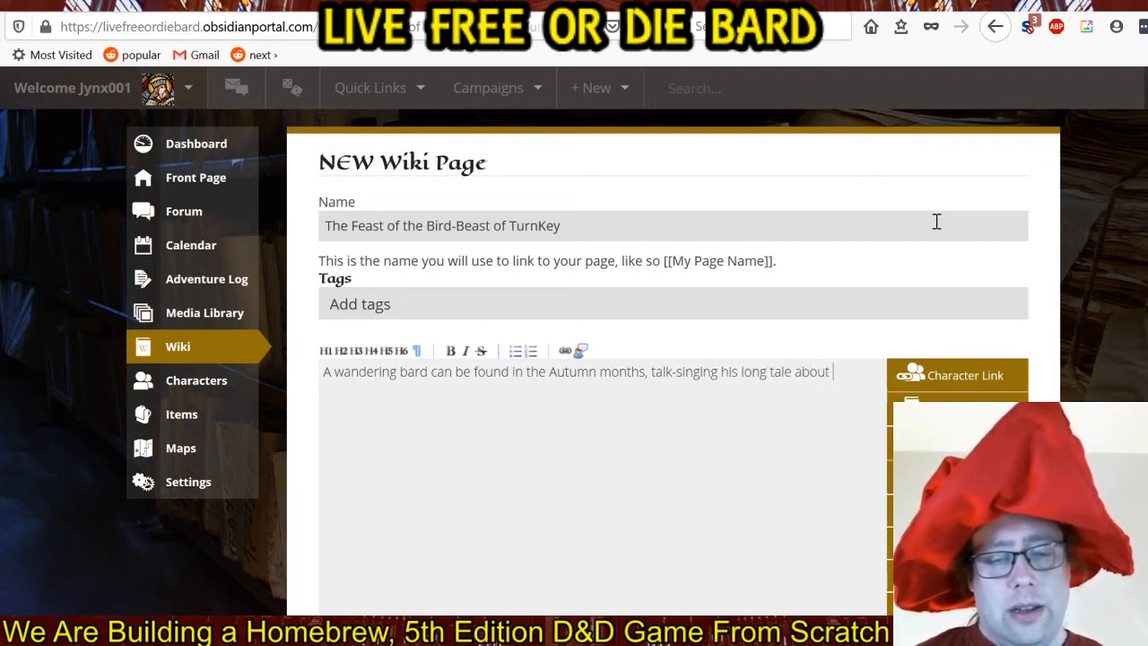
pyautogui.write(' a')
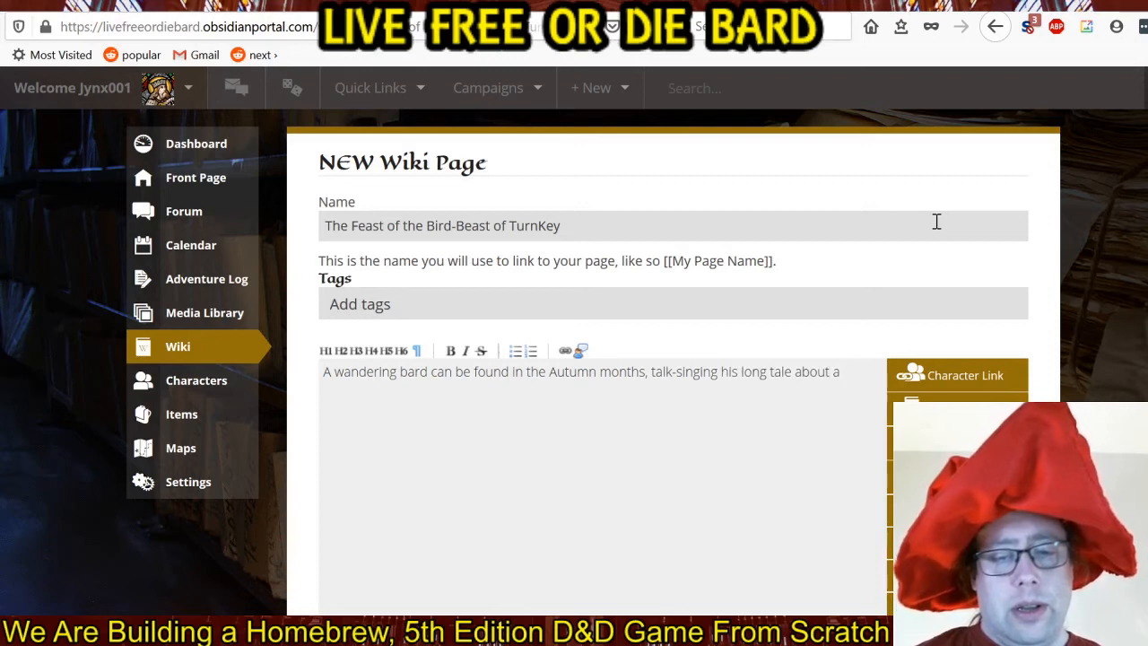
pyautogui.write('n epic ')
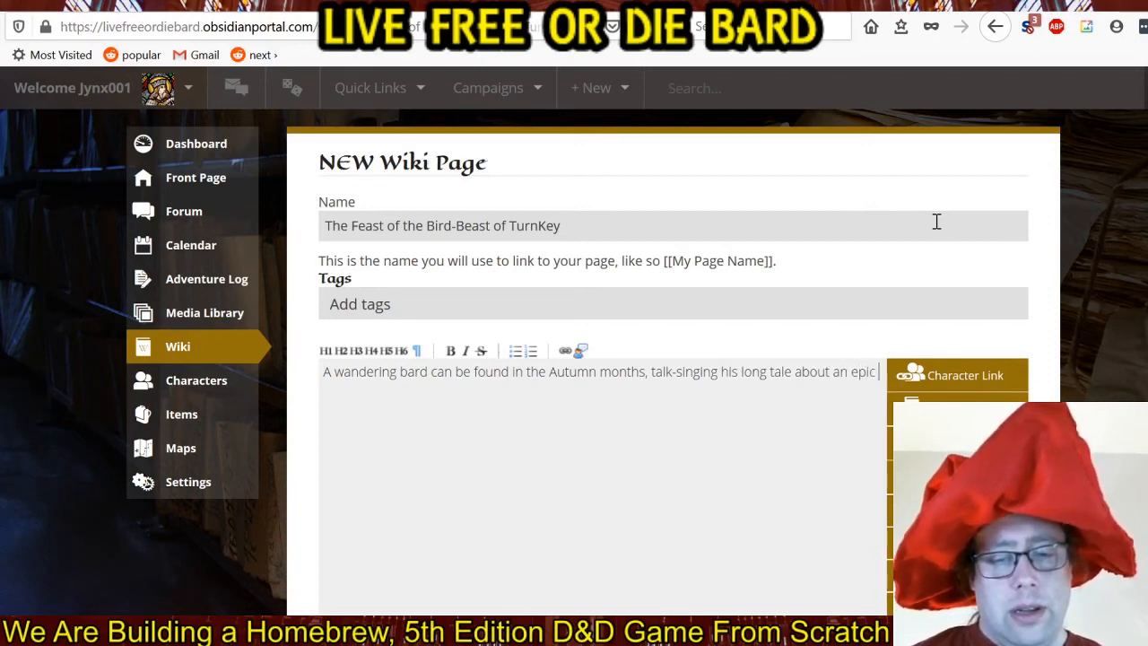
pyautogui.write('adventure')
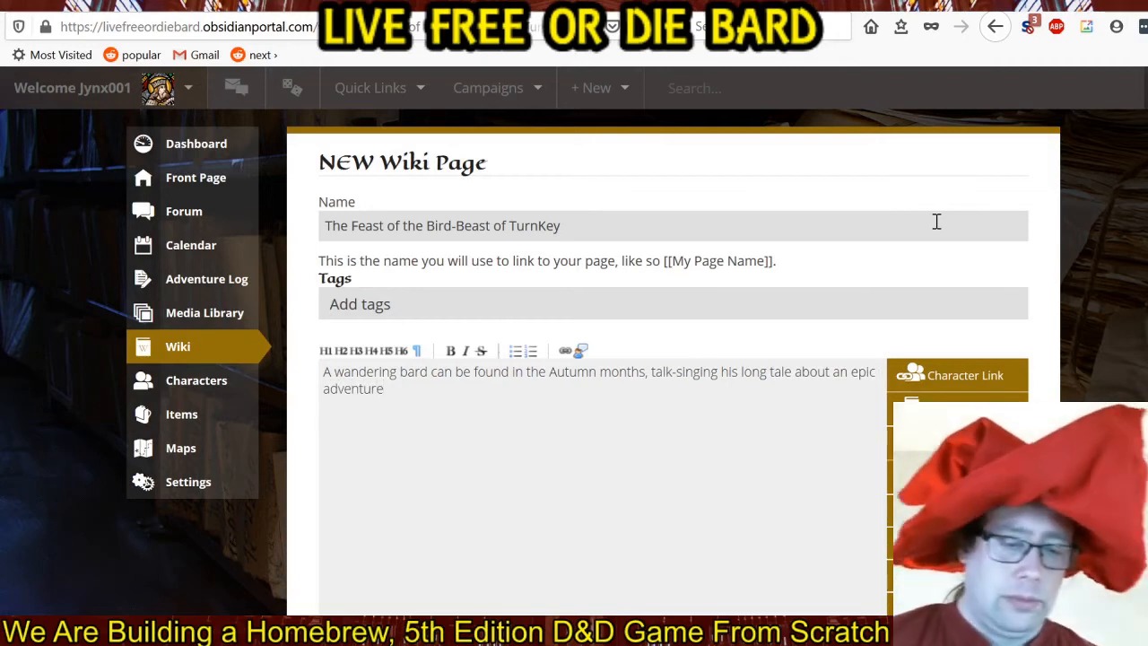
pyautogui.write(',')
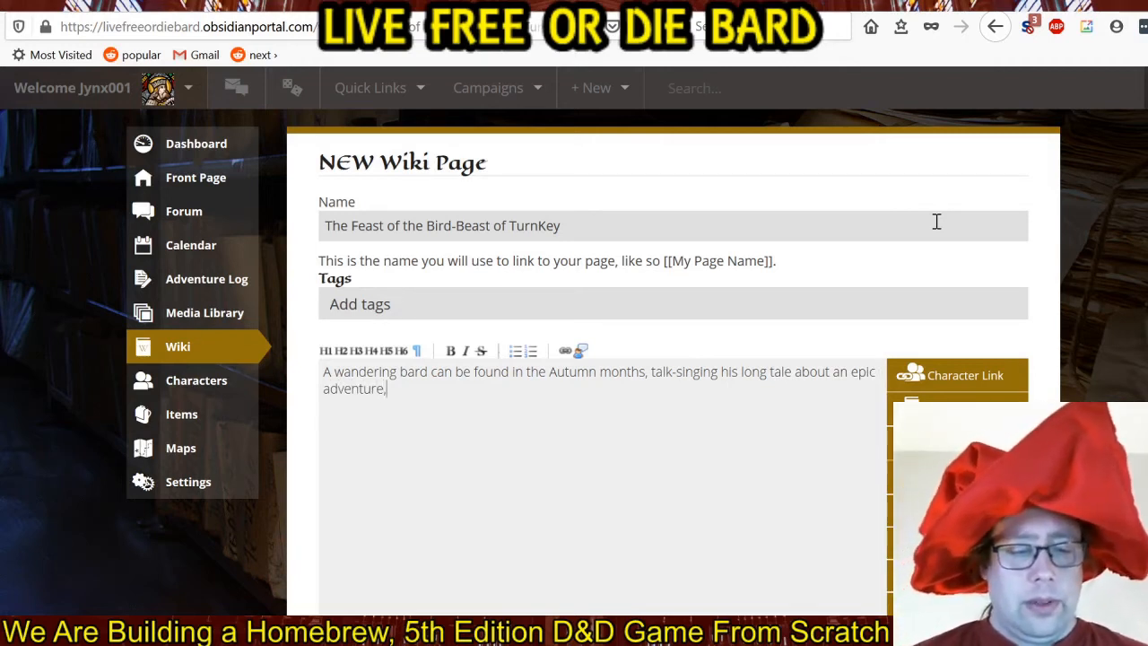
pyautogui.write(' which is now m')
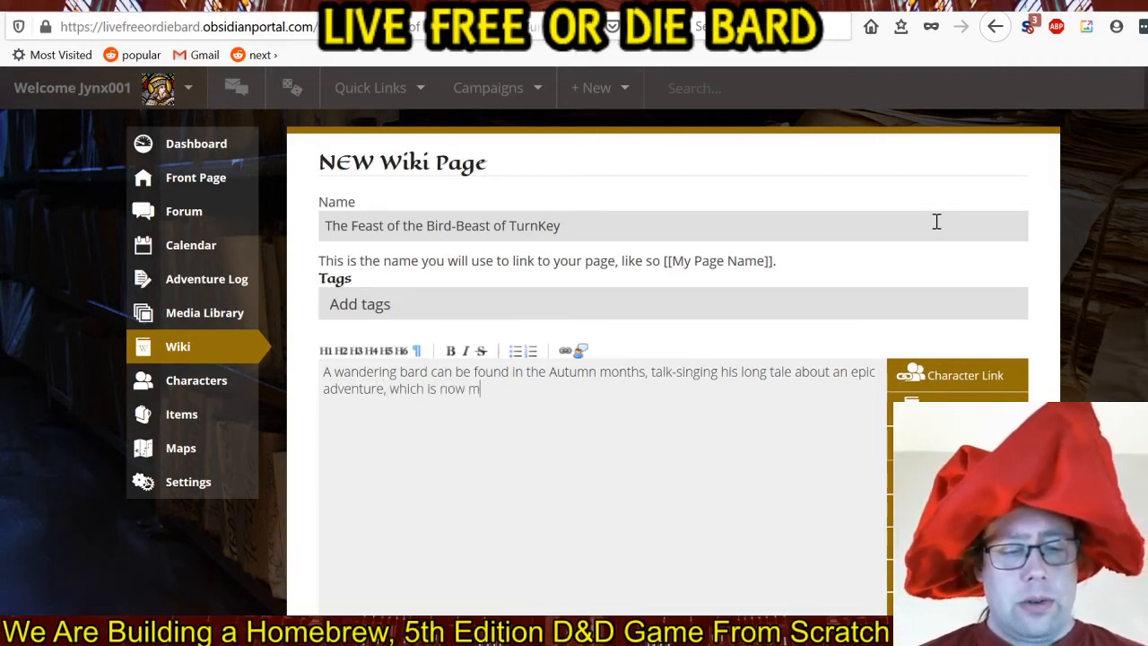
pyautogui.write('arked with a d')
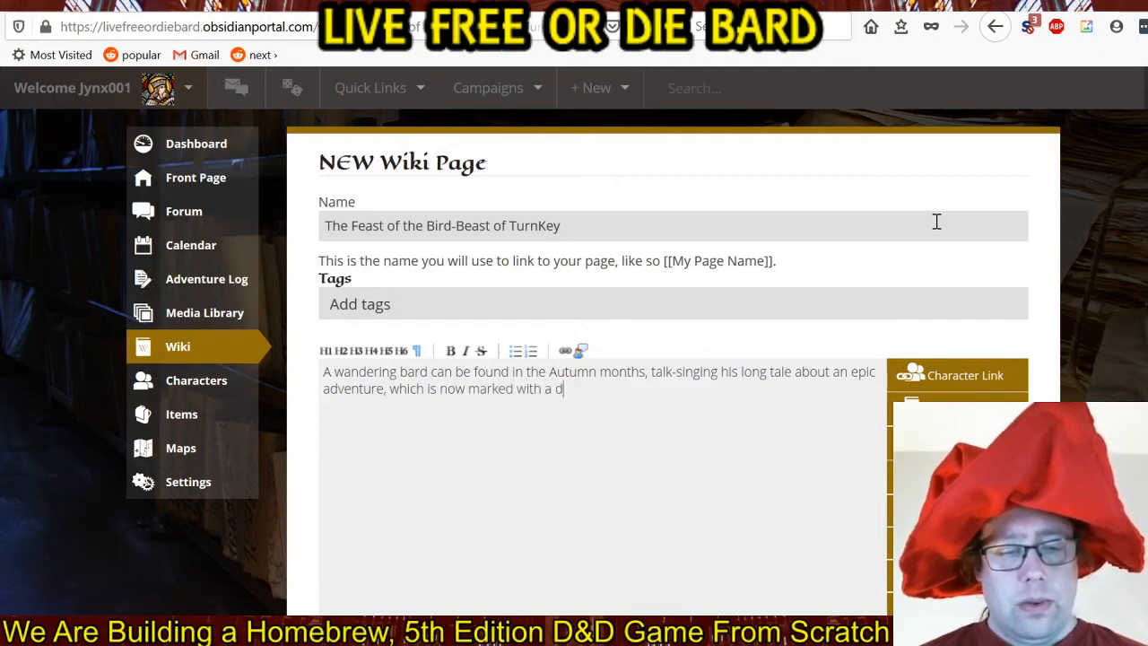
pyautogui.write('ay of feasting.')
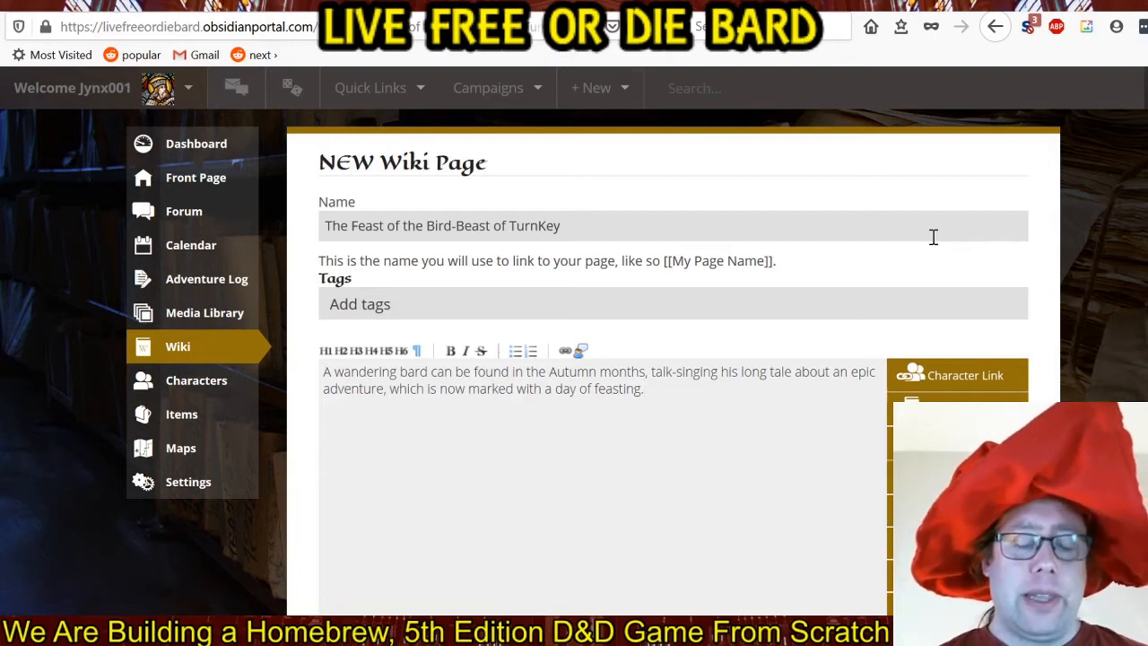
# Start a second sentence in the page body with "The full tale lasts".
pyautogui.write('The ')
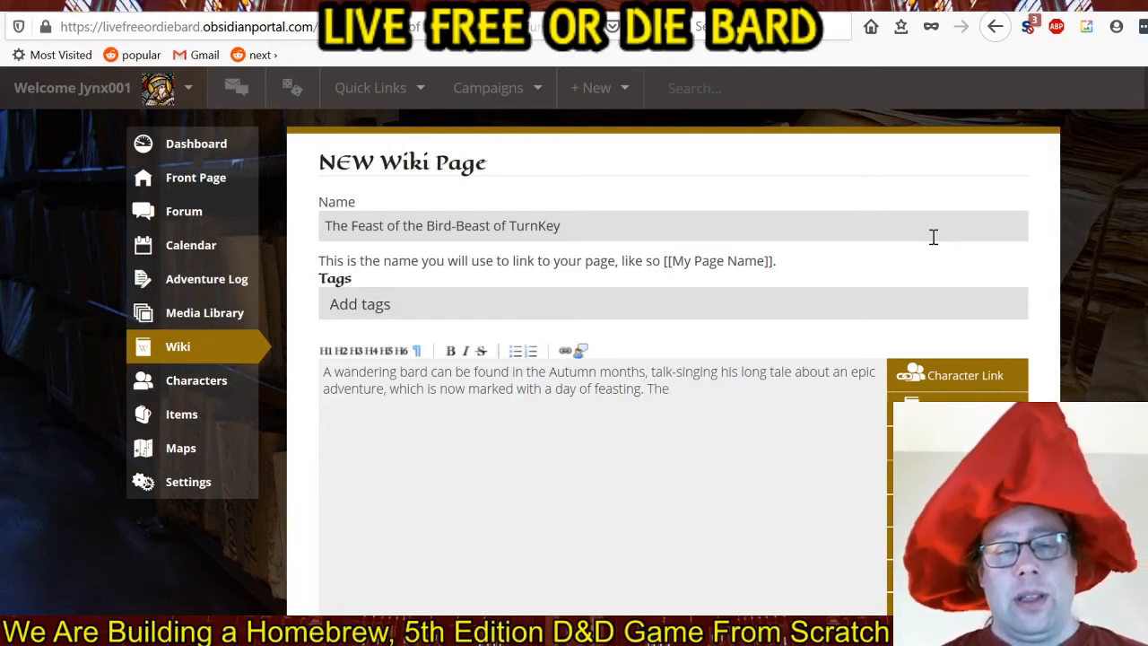
pyautogui.write('full ')
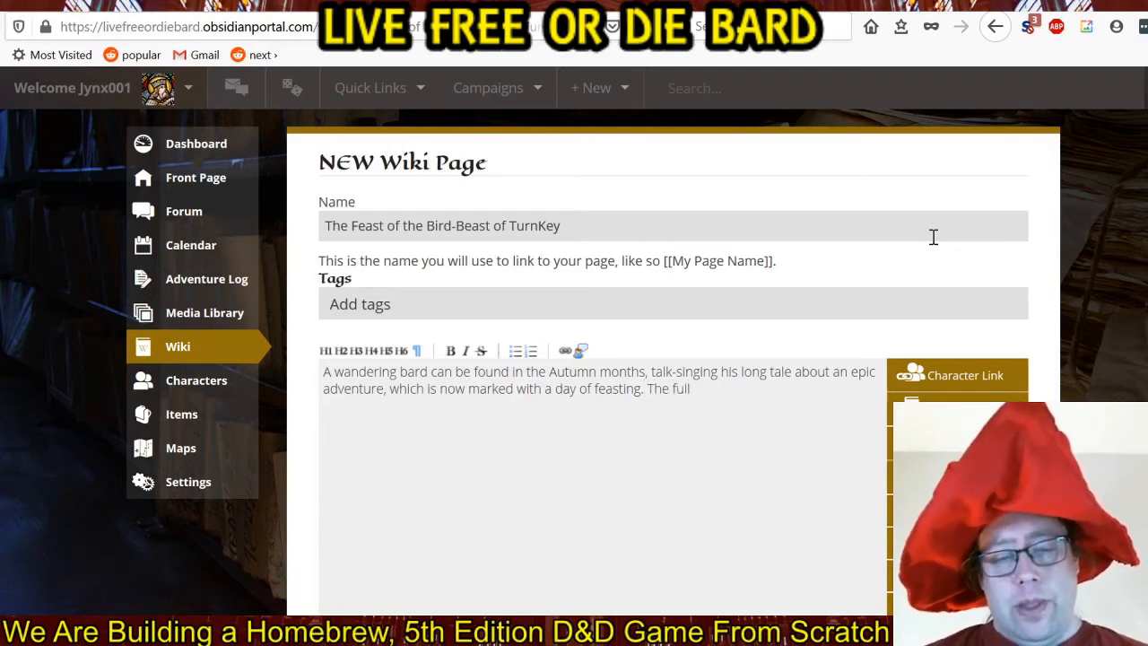
pyautogui.write('tale')
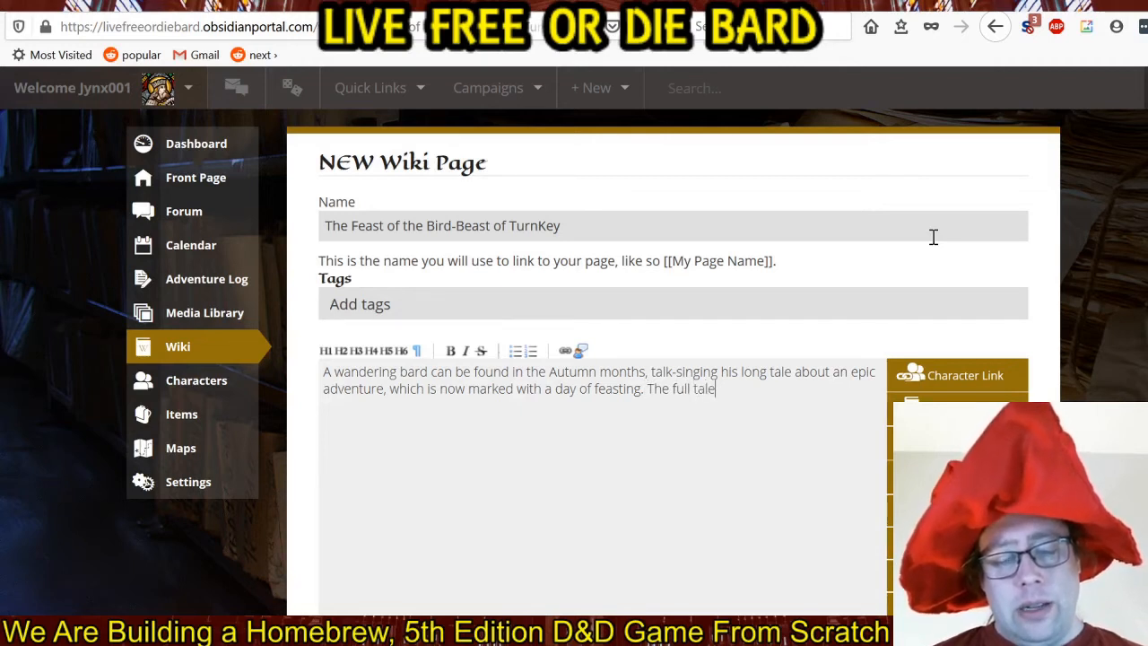
pyautogui.write(' lasts')
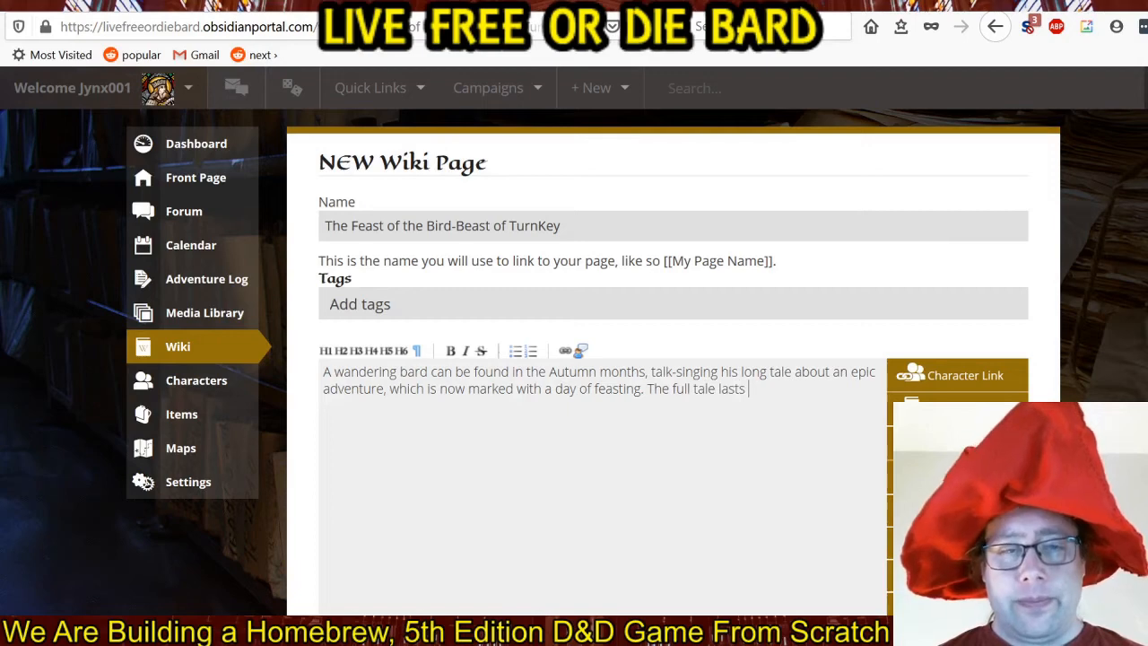
# Search Google in a new tab for "how long is alice's restaurant", and return to the wiki page draft.
pyautogui.hotkey('ctrl', 't')
pyautogui.click(651, 131)
pyautogui.write('ho')
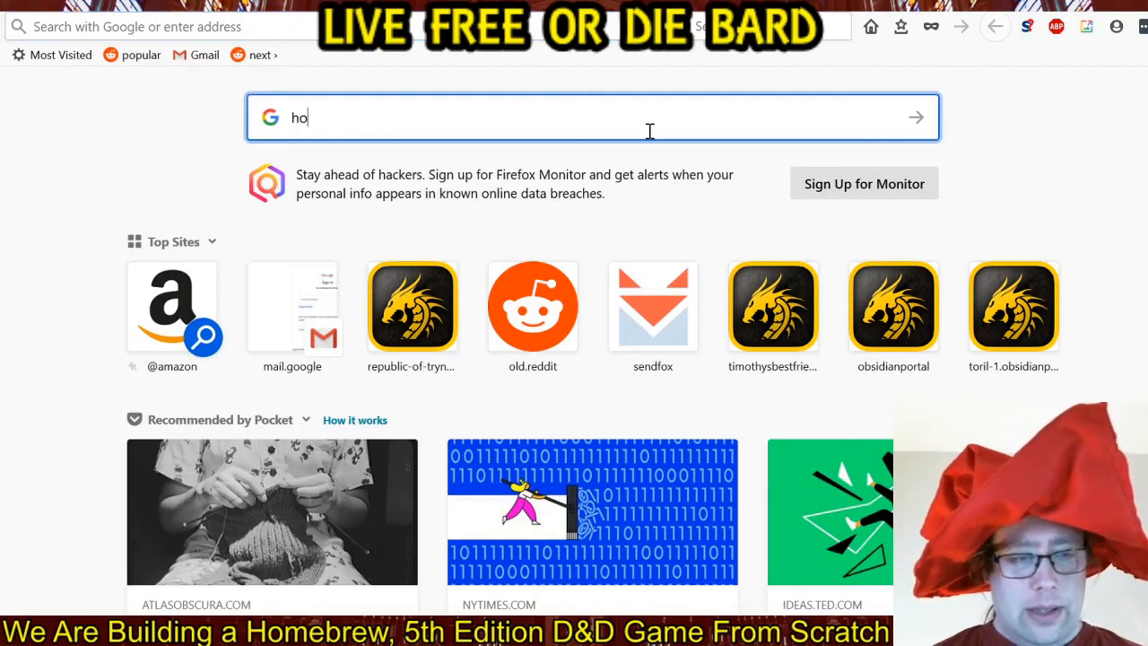
pyautogui.write("w long is alice's restaura")
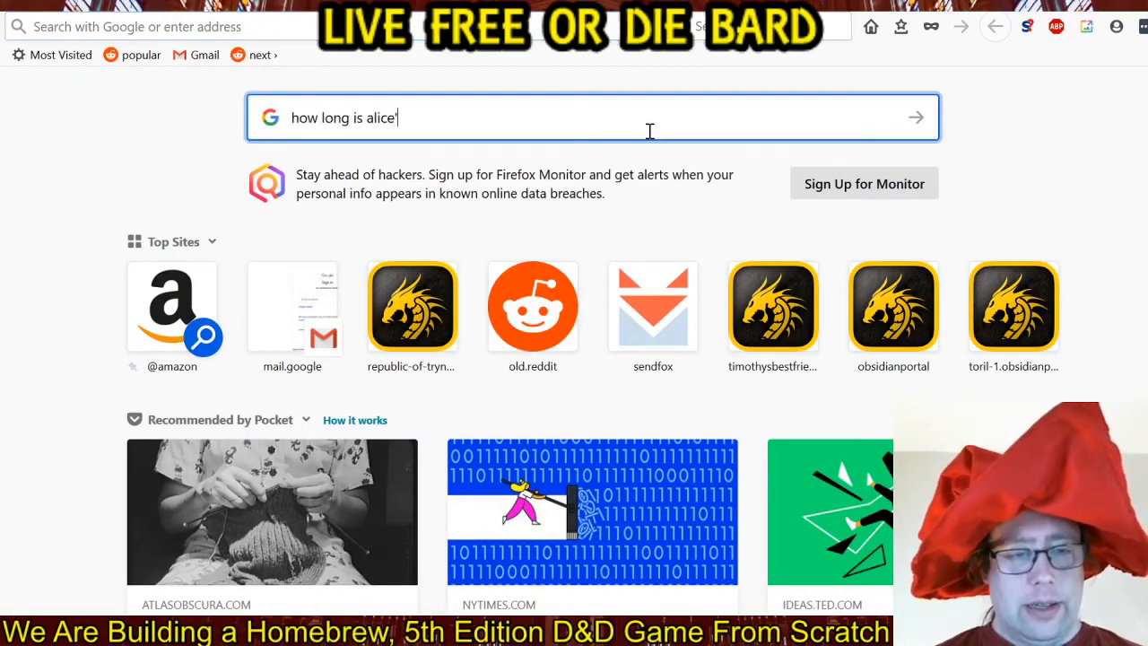
pyautogui.write('nt')
pyautogui.press('Return')
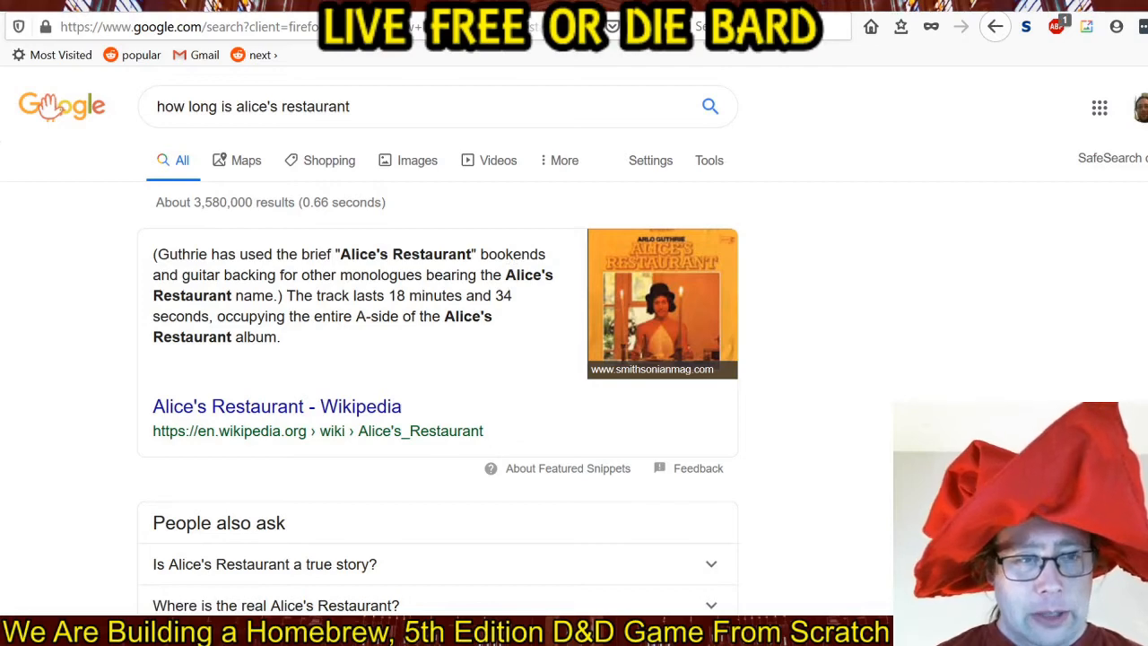
pyautogui.click(296, 5)
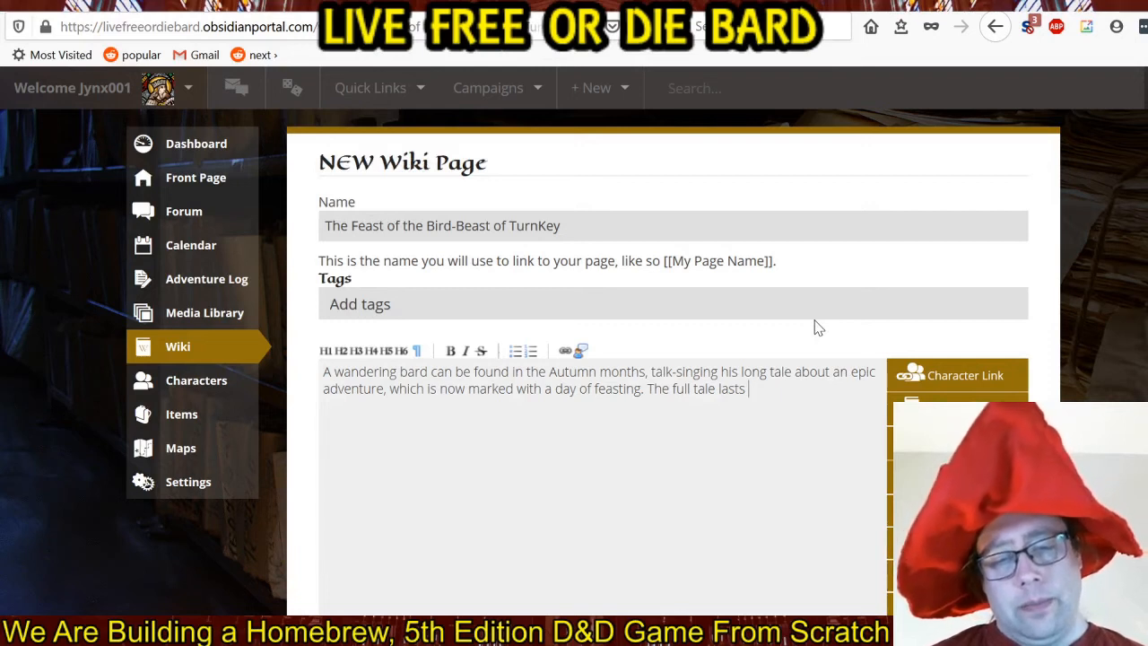
# Continue the second sentence after "The full tale lasts" with "more than a third of an hour and".
pyautogui.write('mor')
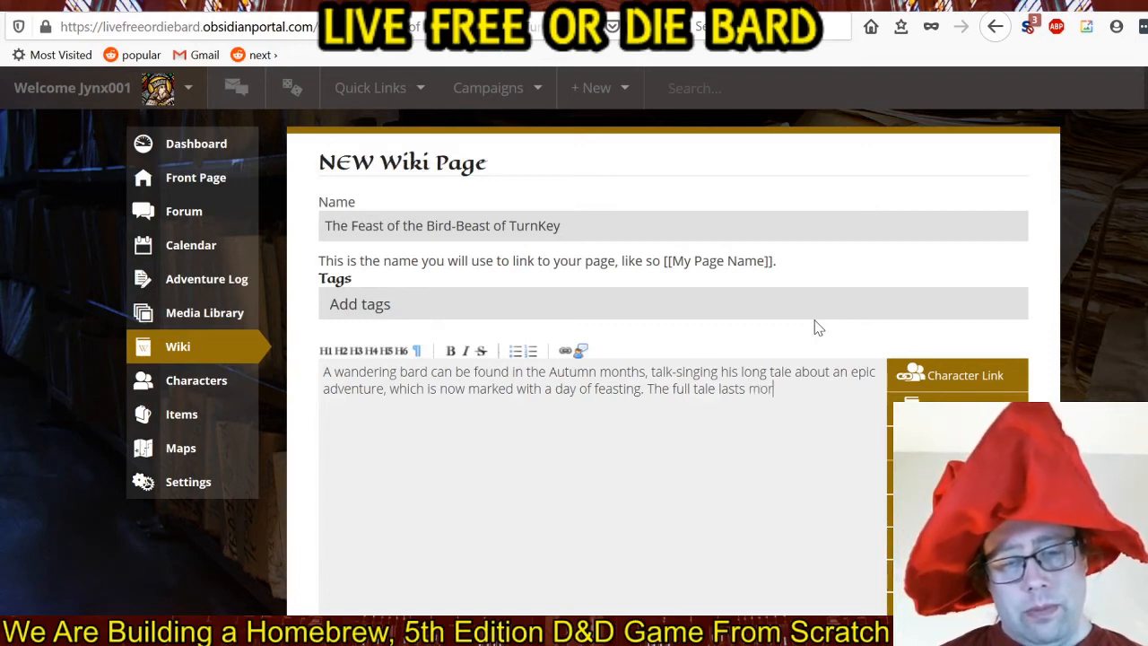
pyautogui.write('e than a third o')
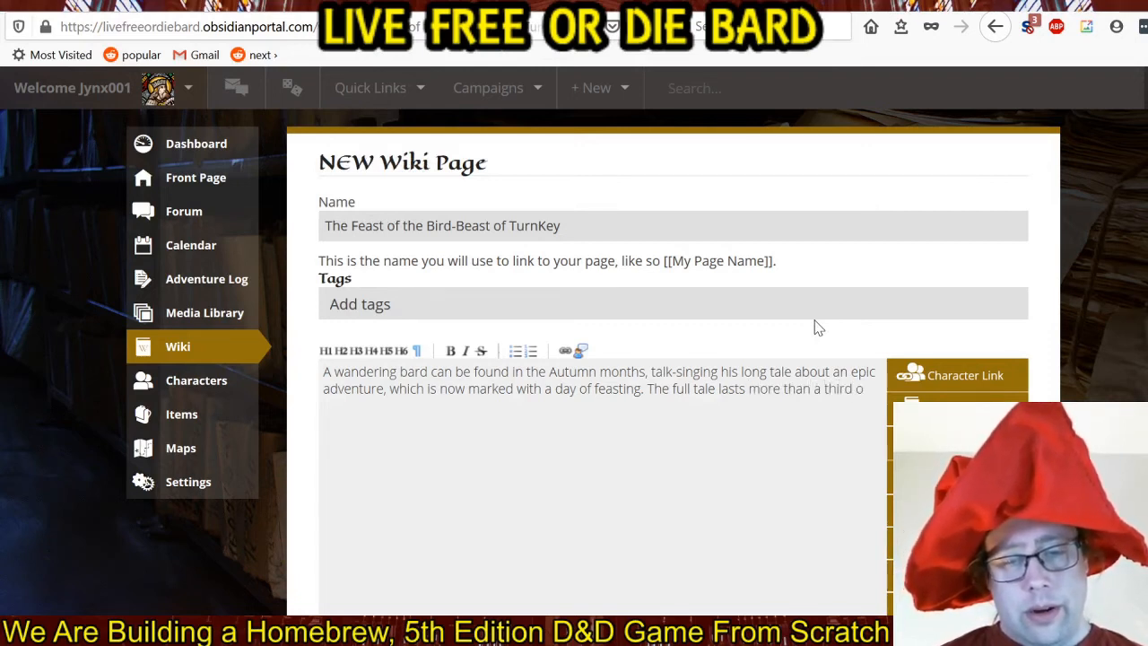
pyautogui.write('f an hour')
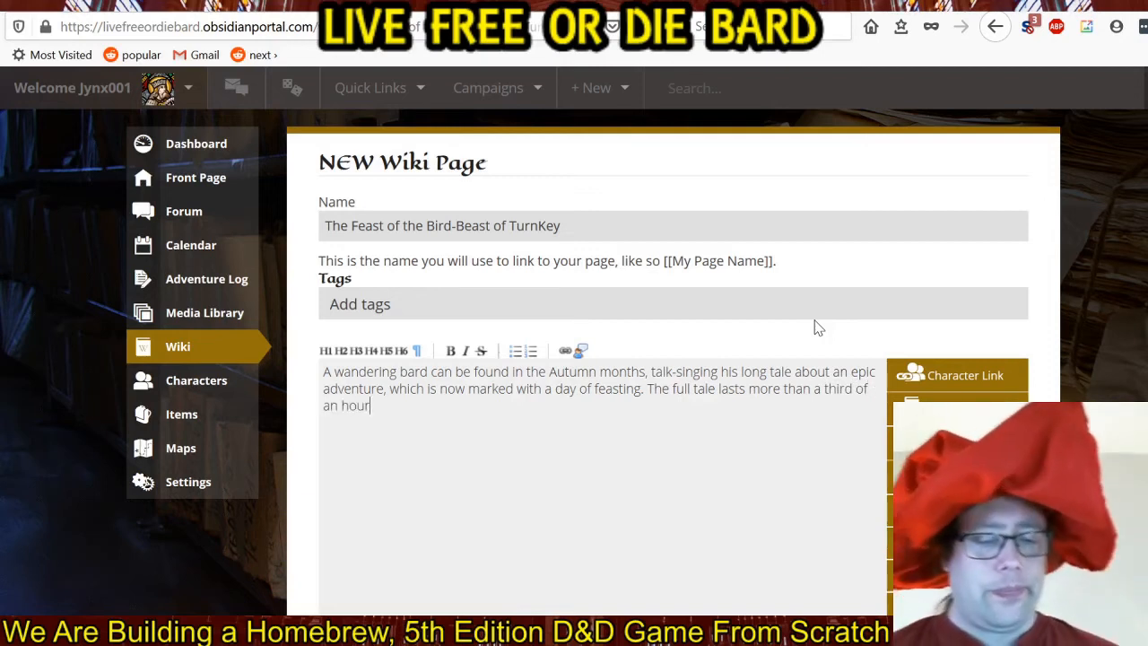
pyautogui.write(' and')
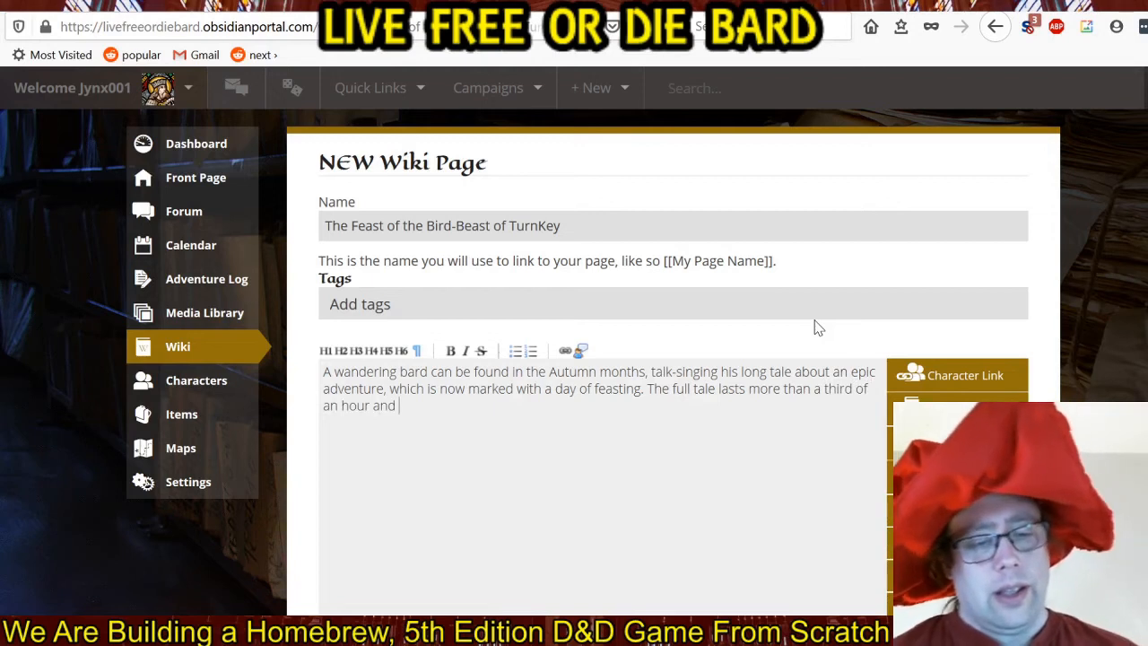
pyautogui.write(' involves')
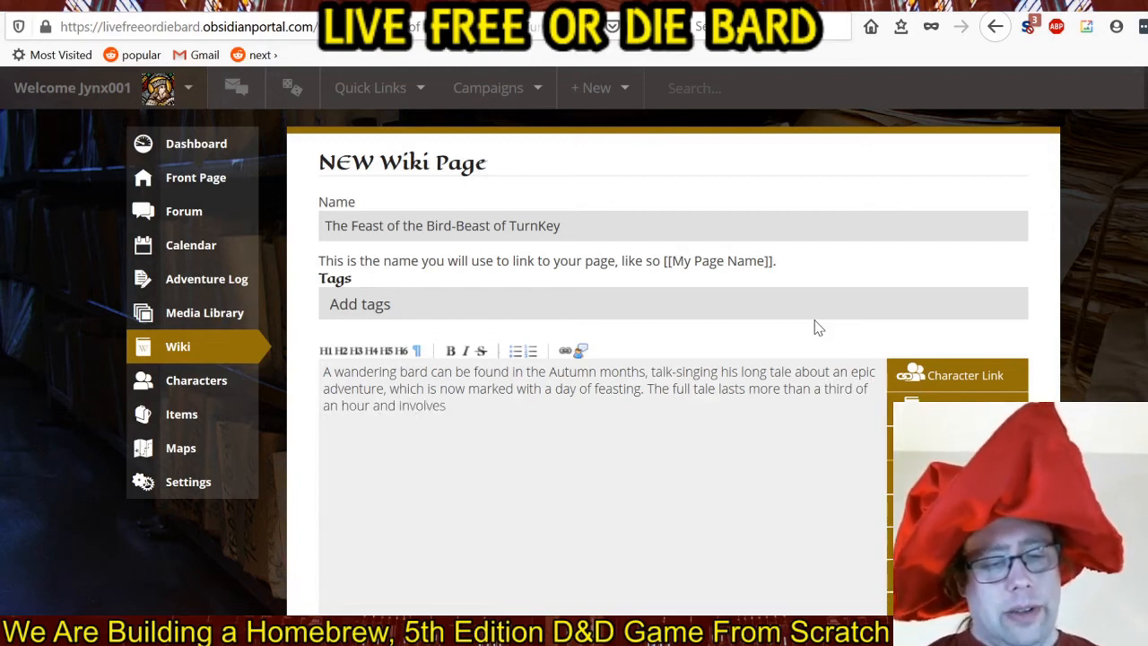
pyautogui.press('BackSpace')
pyautogui.press('BackSpace')
pyautogui.press('BackSpace')
pyautogui.press('BackSpace')
pyautogui.press('BackSpace')
pyautogui.press('BackSpace')
pyautogui.press('BackSpace')
pyautogui.press('BackSpace')
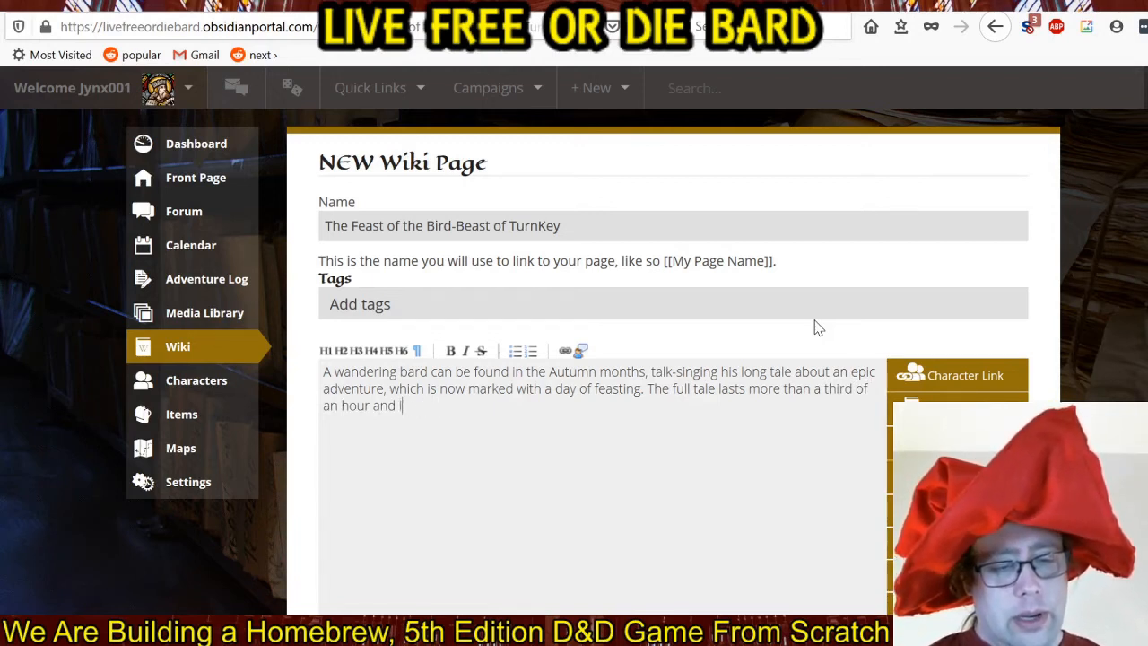
# Finish the second sentence of the page body with "is interspersed with a chorus, meant to be sung by all who listen.".
pyautogui.write('is intersper')
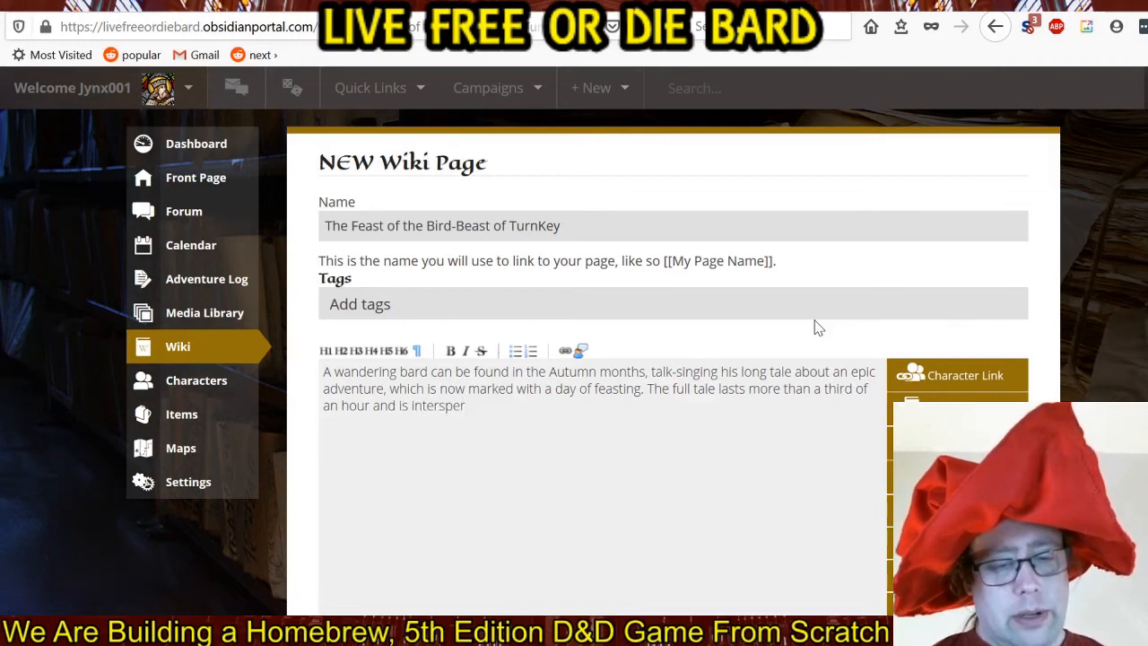
pyautogui.write('sed')
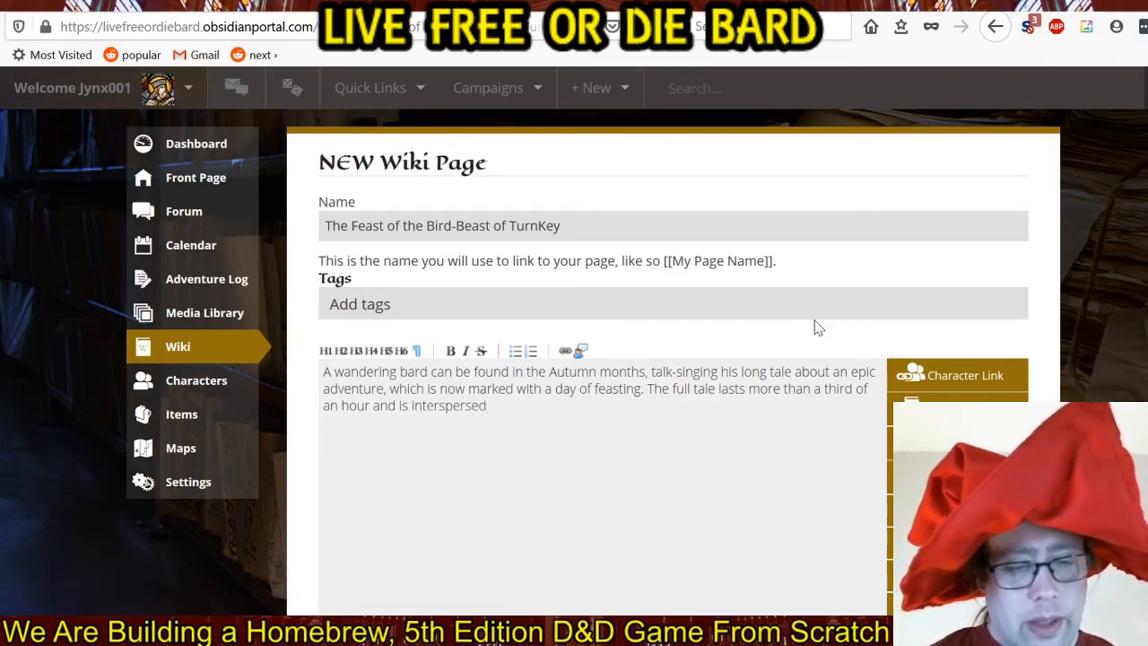
pyautogui.write(' with')
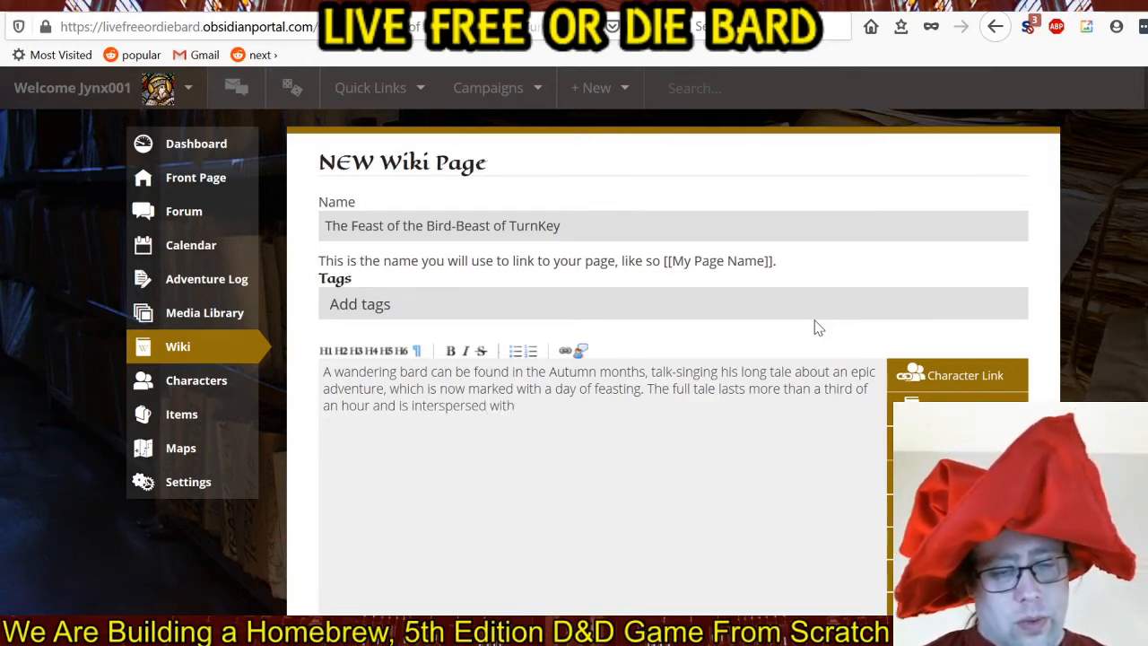
pyautogui.write(' a chorus')
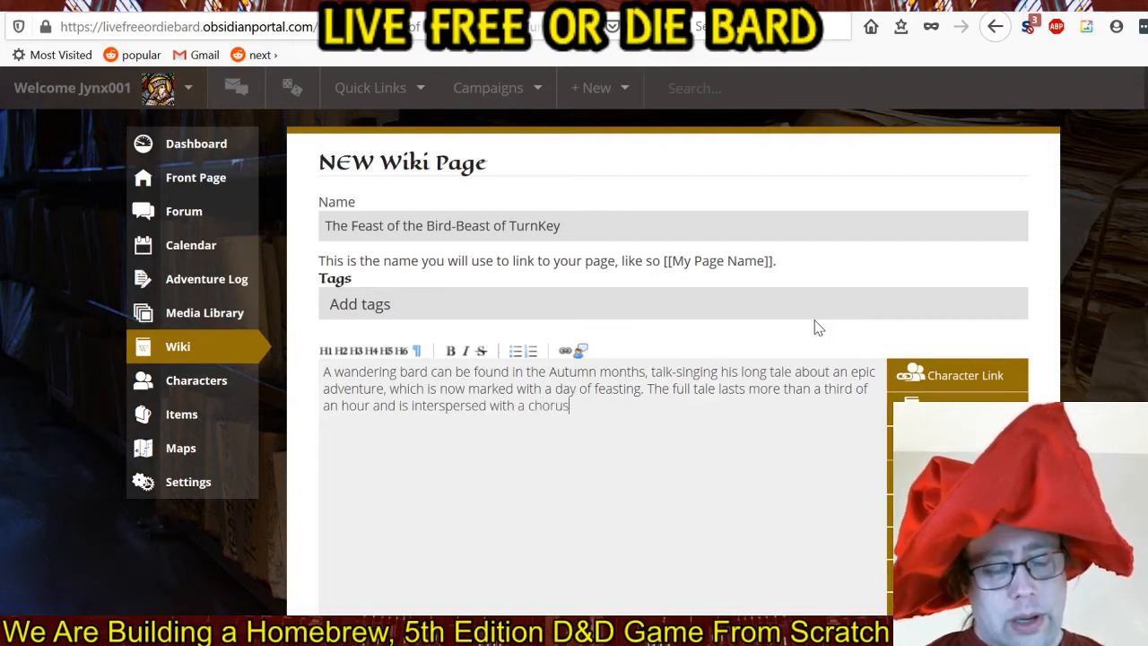
pyautogui.write(', mea')
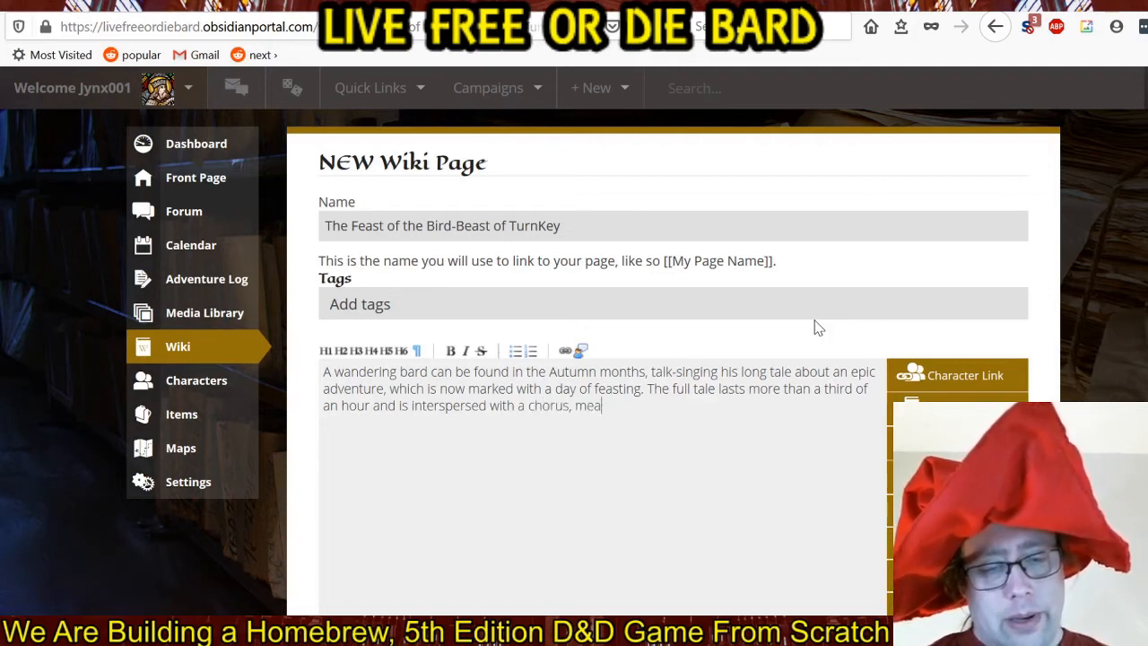
pyautogui.write('nt to be sung b')
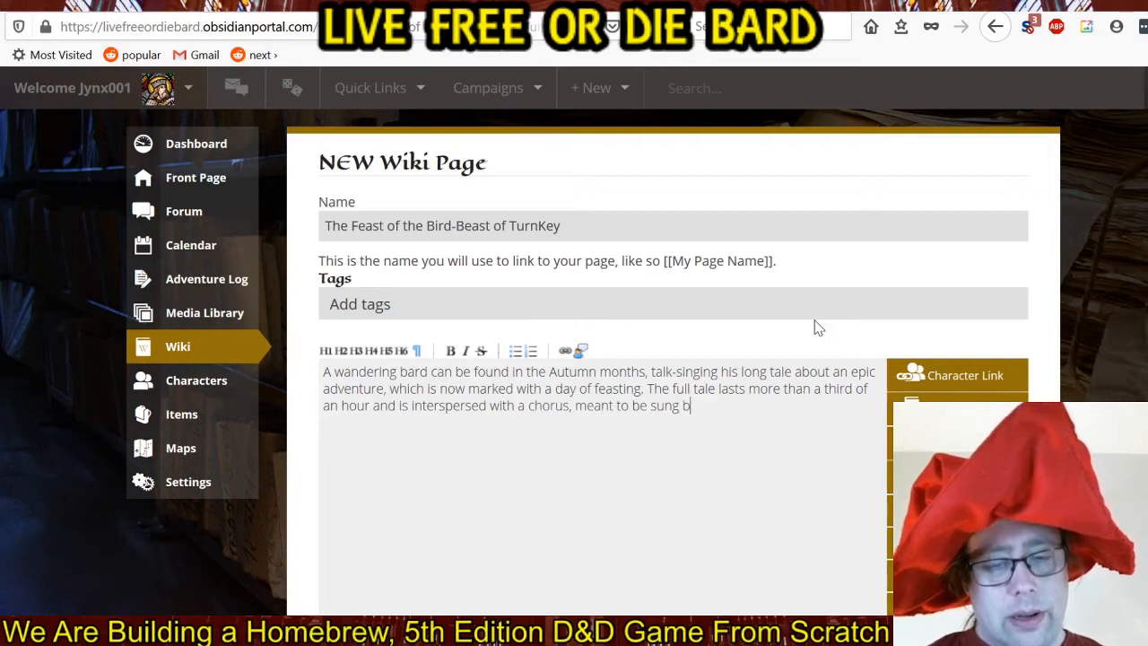
pyautogui.write('y all who listen')
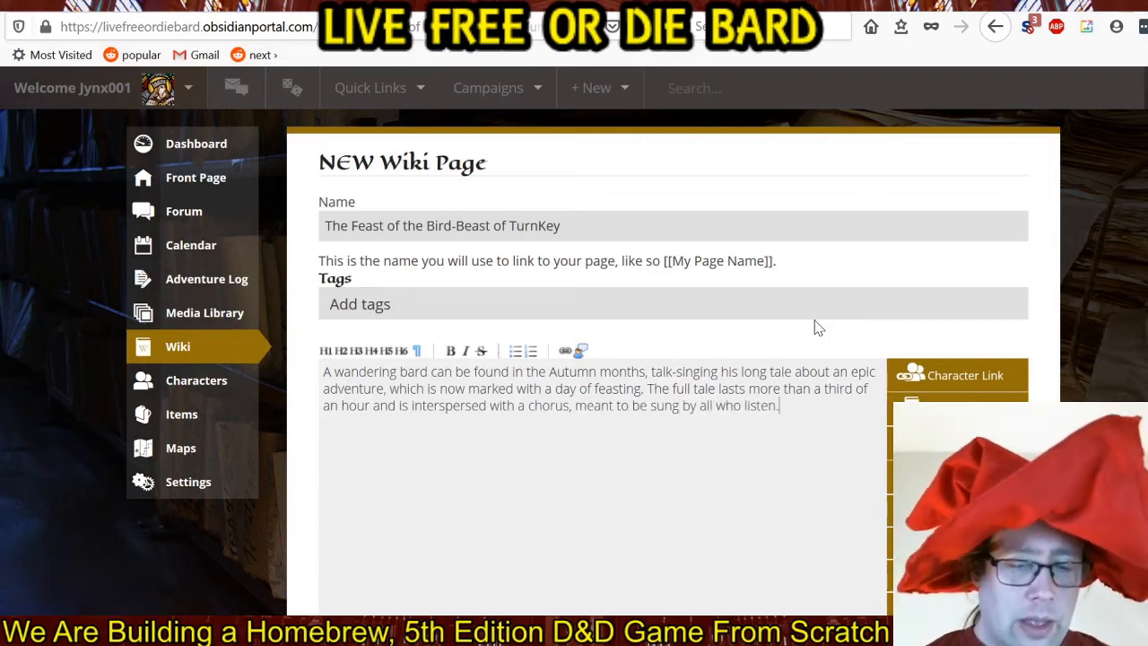
pyautogui.write('. T')
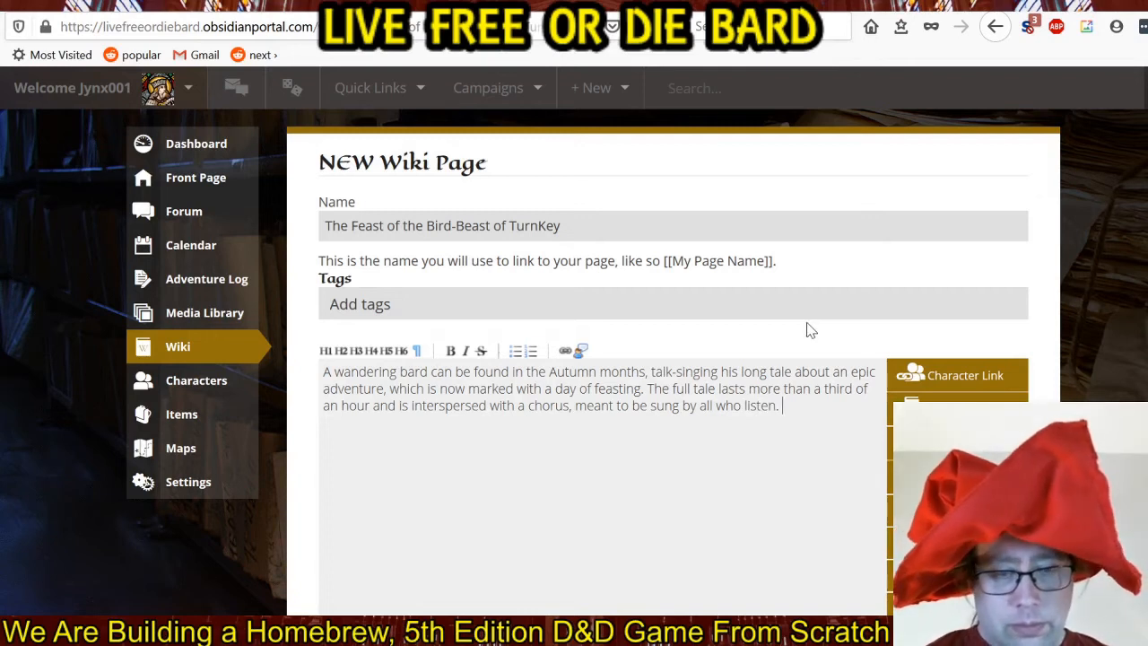
pyautogui.write('he song it')
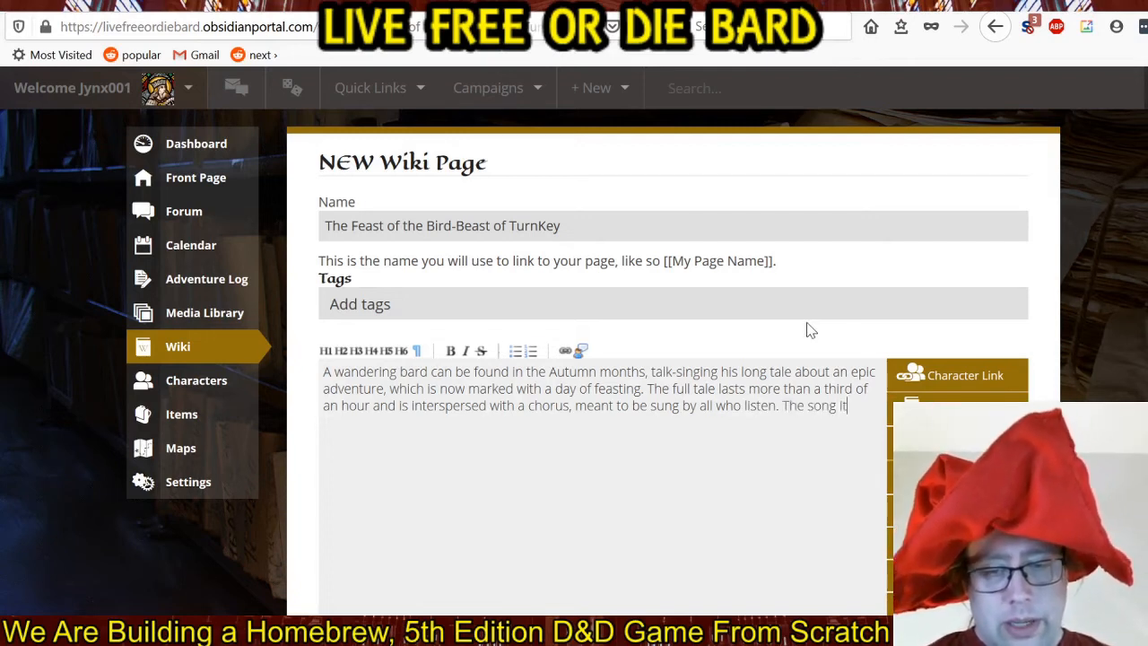
pyautogui.write('self is rare')
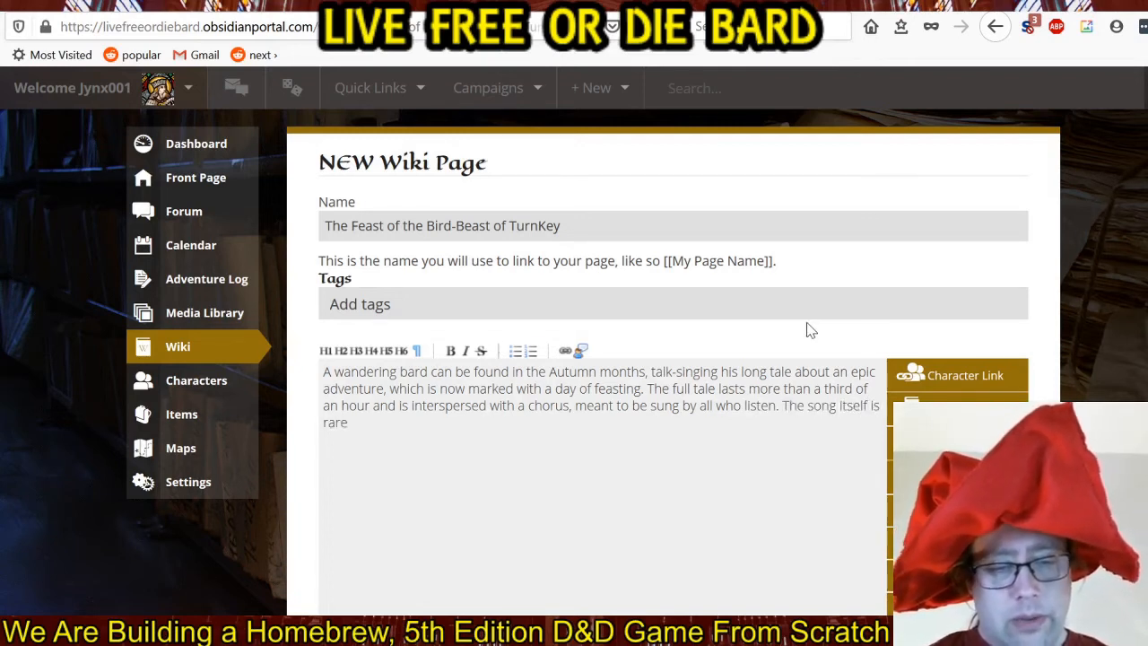
pyautogui.write('ly heard be')
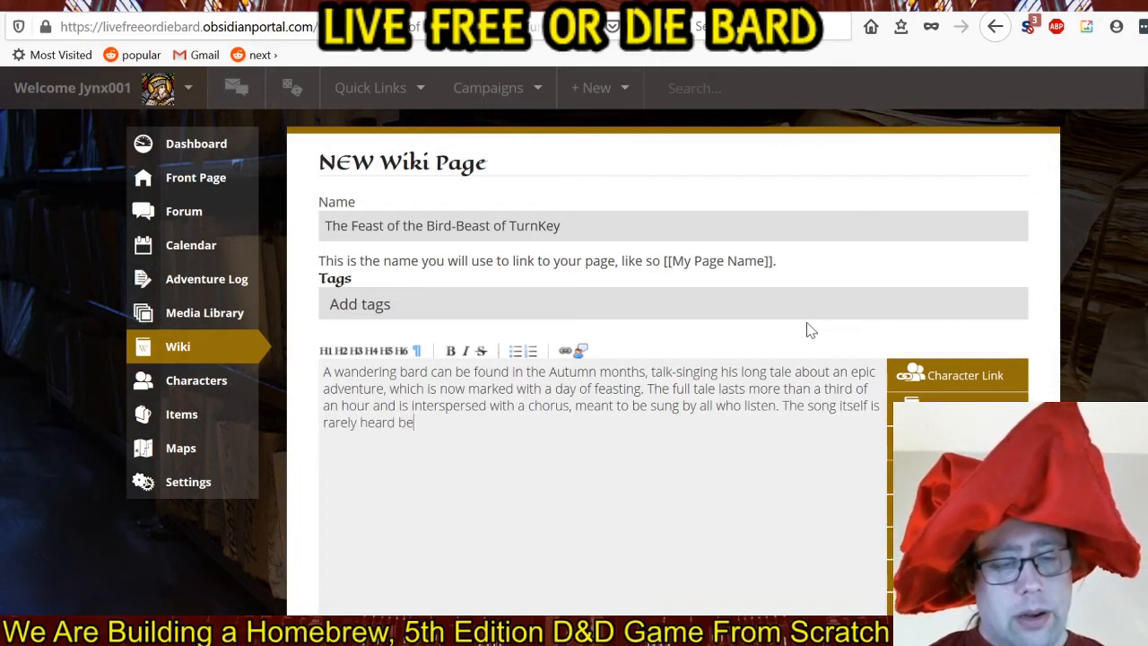
pyautogui.write('yond the')
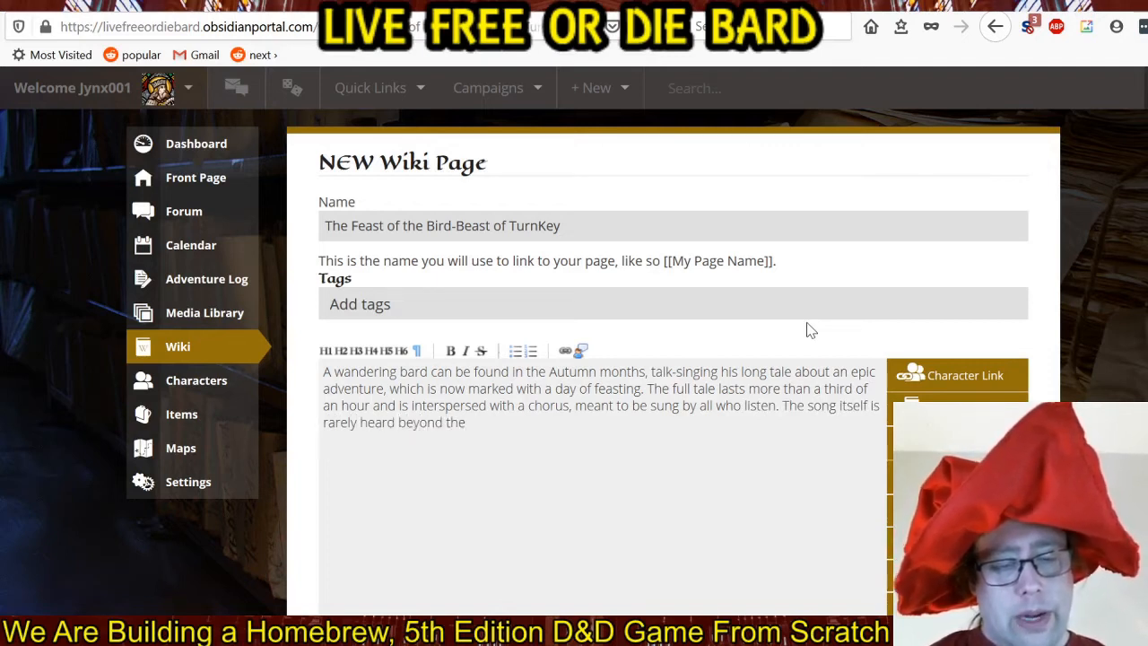
pyautogui.write(' fa')
# Add the sentence "The song itself is rarely heard beyond the feasting season." and start a new paragraph after a blank line.
pyautogui.press('BackSpace')
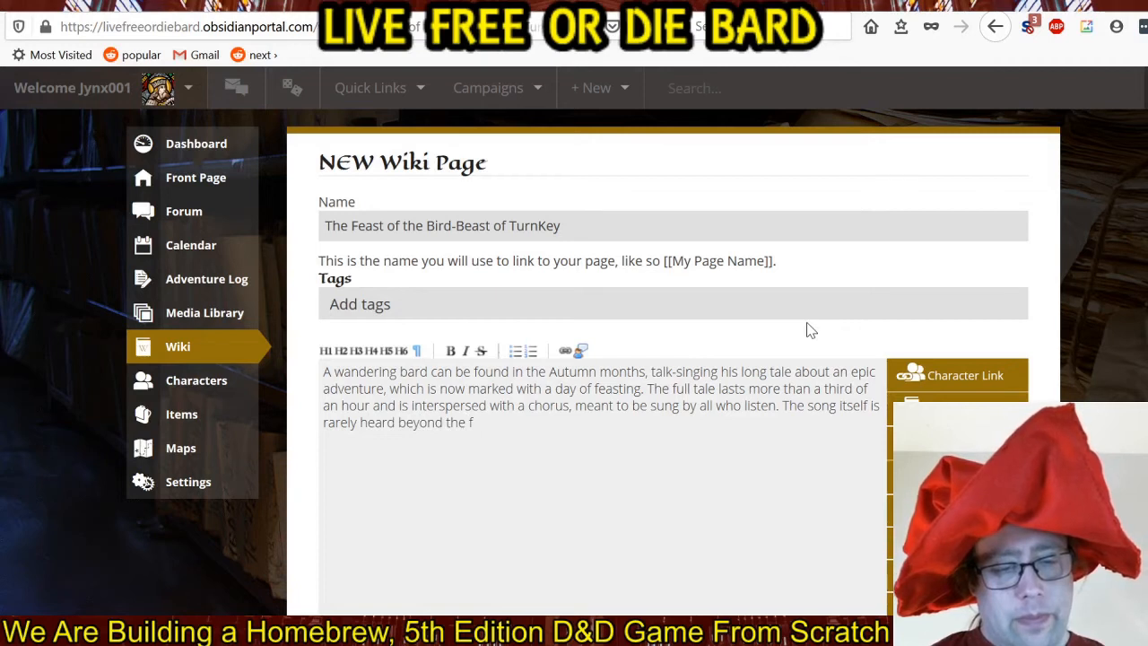
pyautogui.write('easting season.')
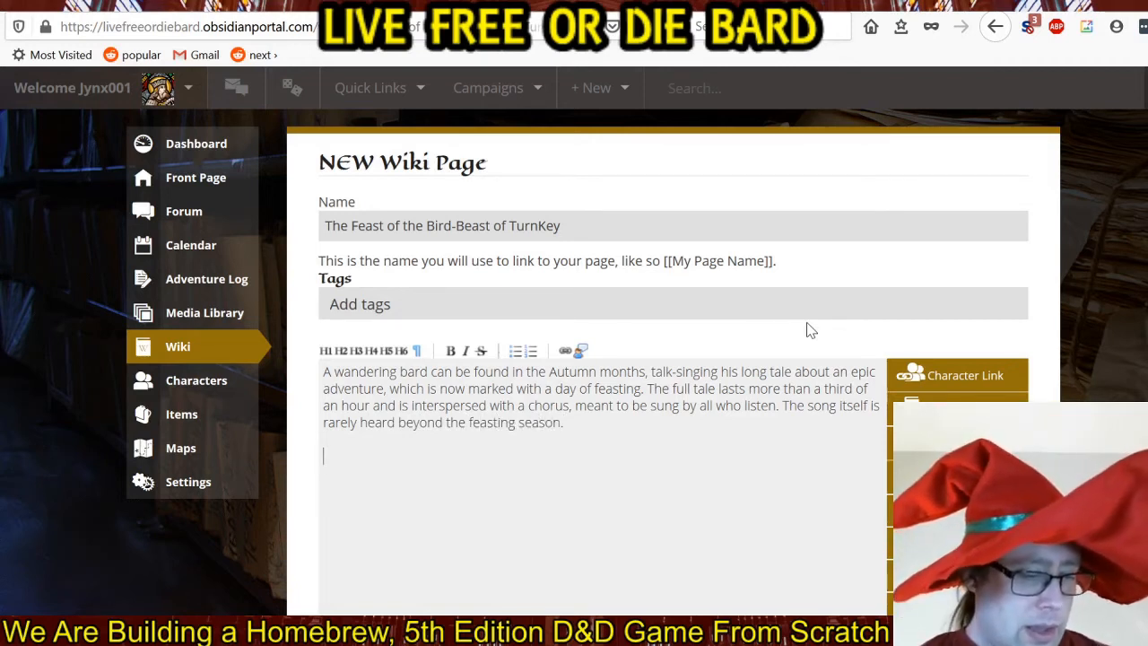
pyautogui.press('Return')
pyautogui.press('Return')
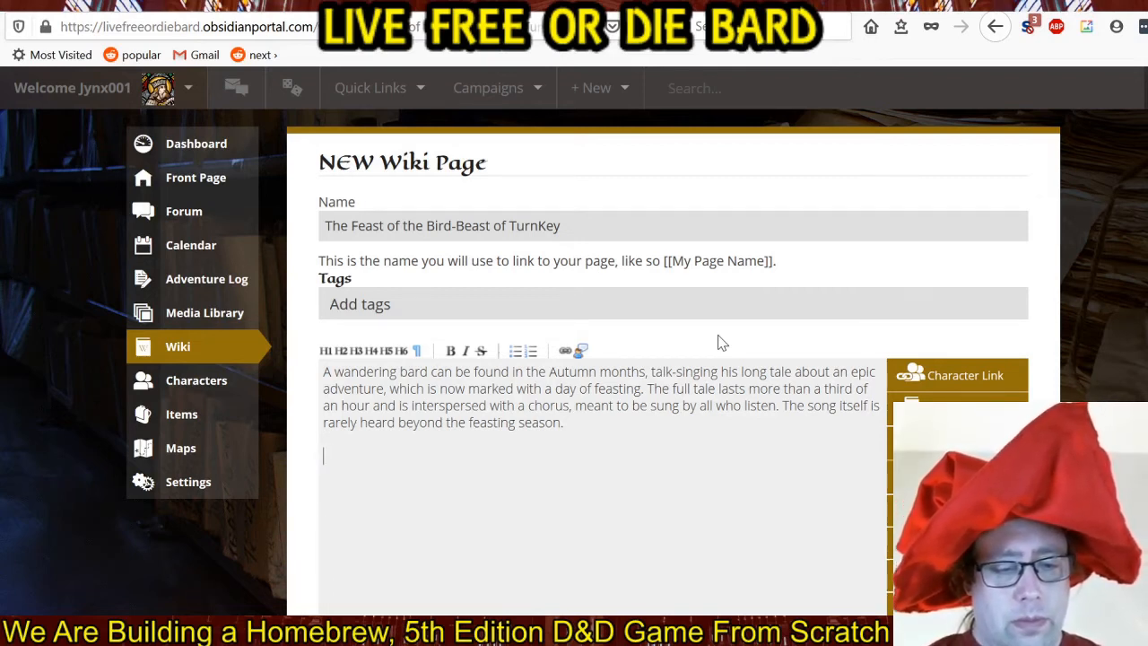
pyautogui.write('A great b')
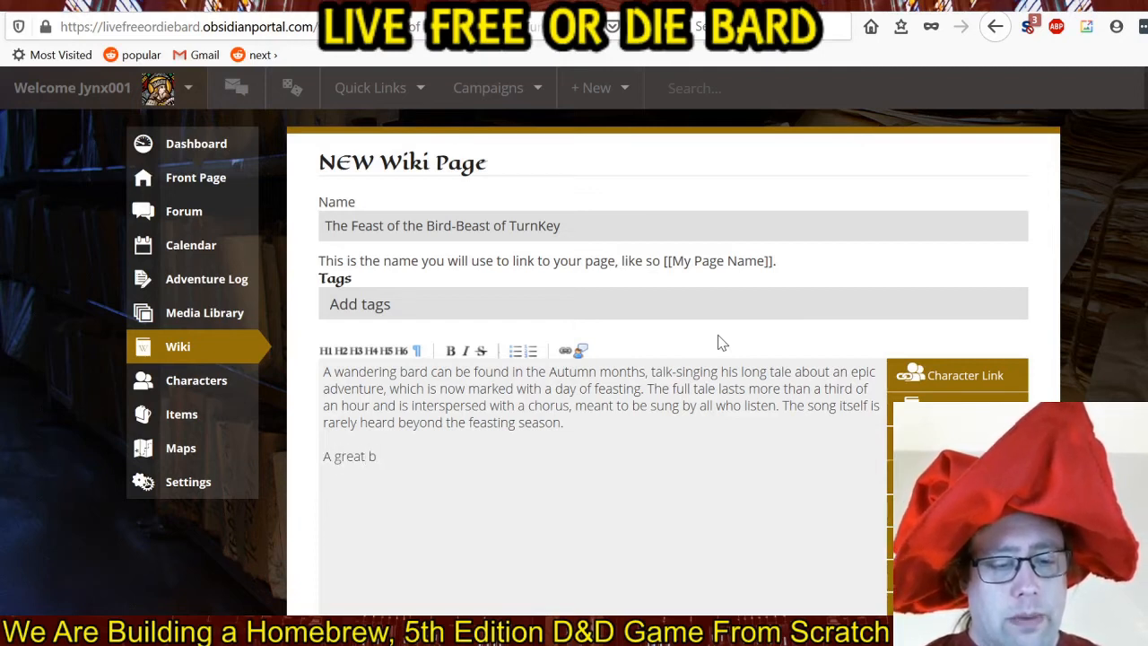
pyautogui.press('BackSpace')
pyautogui.press('BackSpace')
pyautogui.press('BackSpace')
pyautogui.press('BackSpace')
pyautogui.press('BackSpace')
pyautogui.press('BackSpace')
pyautogui.press('BackSpace')
pyautogui.press('BackSpace')
pyautogui.press('BackSpace')
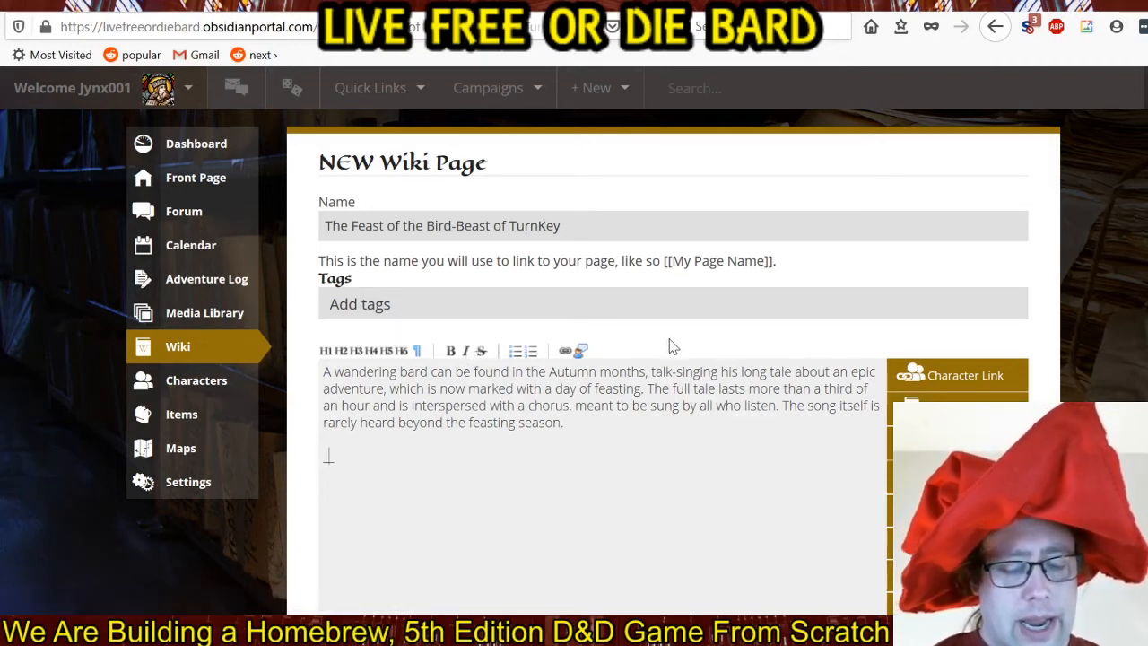
# Begin an italic quotation in the second paragraph, within underscores and double quotes, with "Once, in the land of TurnKey,".
pyautogui.write('""')
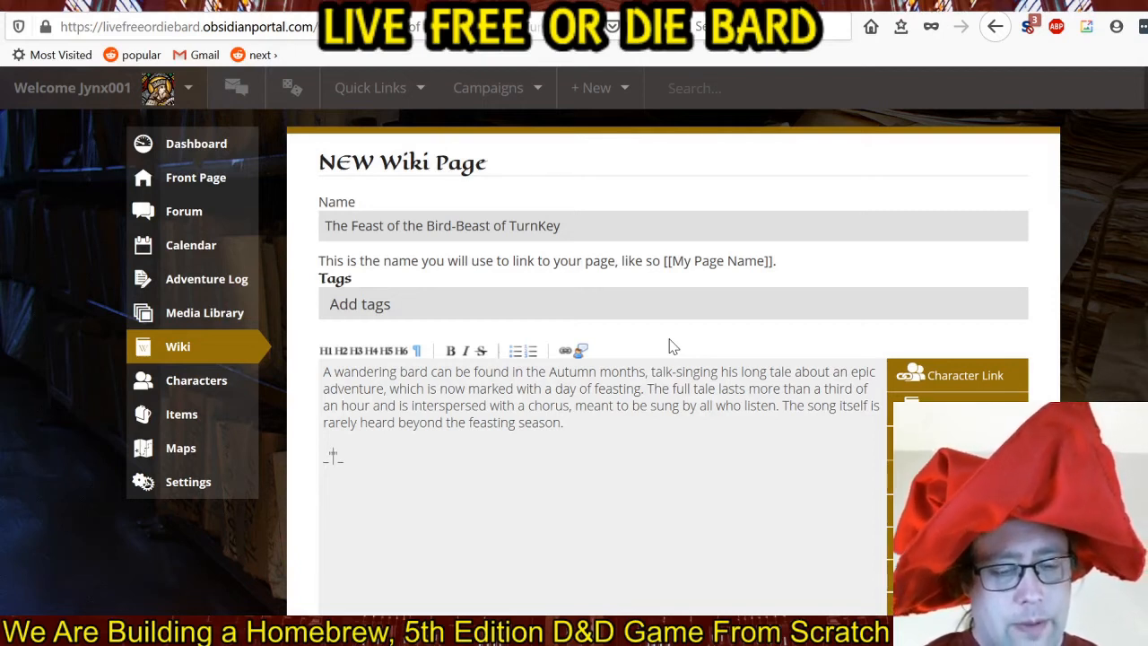
pyautogui.write('"Once')
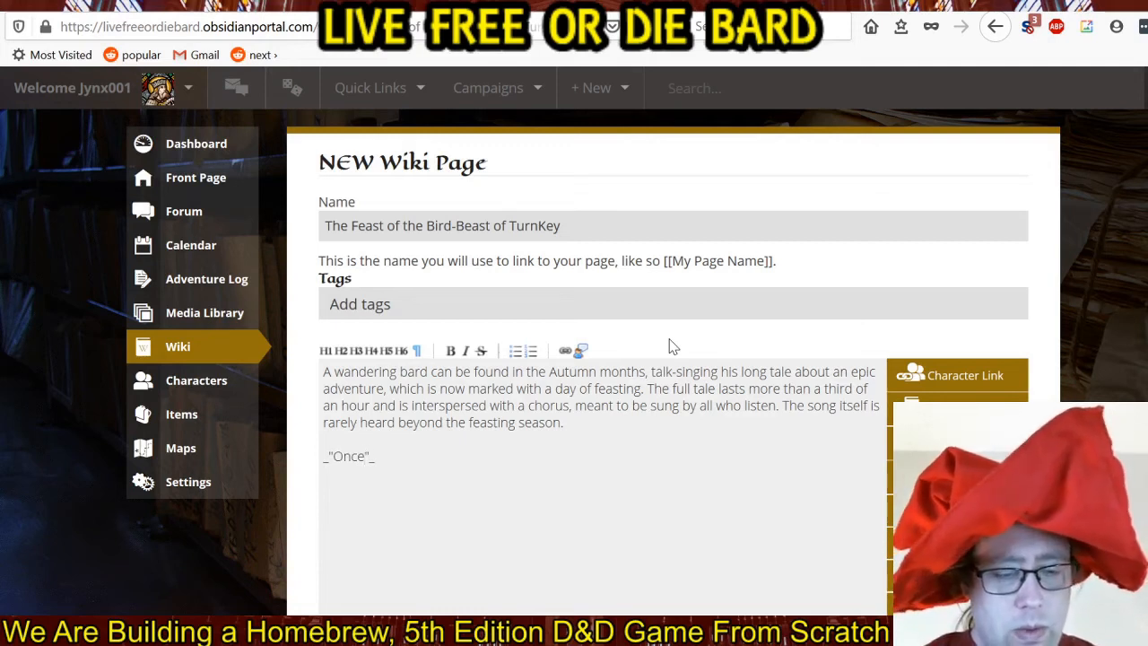
pyautogui.write(', in the land of ')
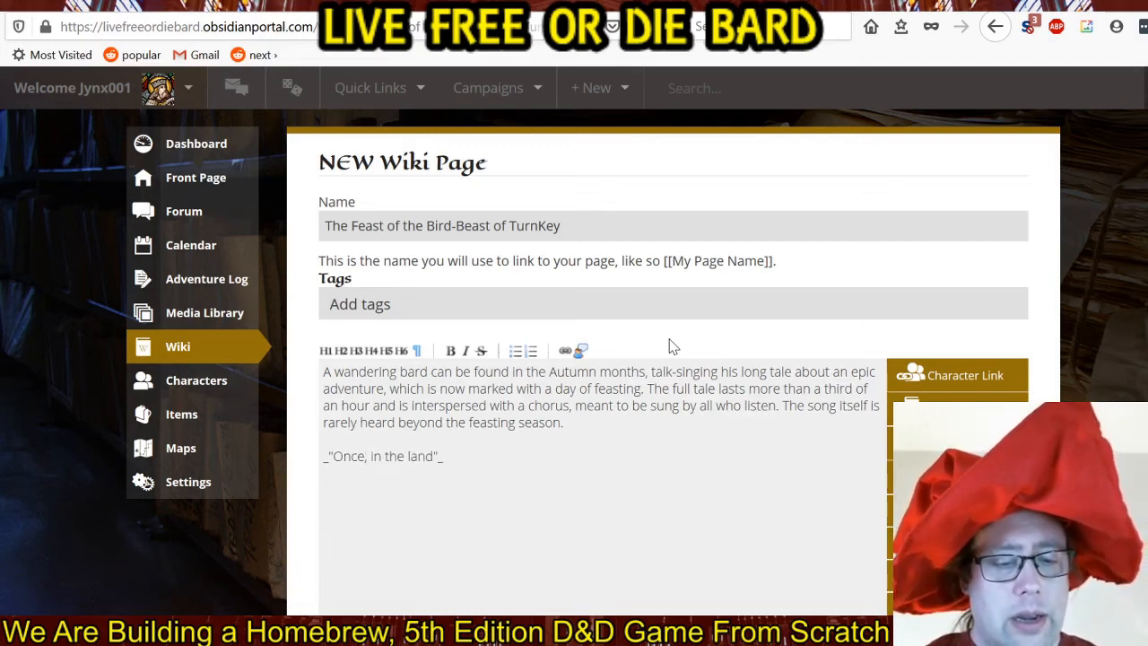
pyautogui.write('Turnk')
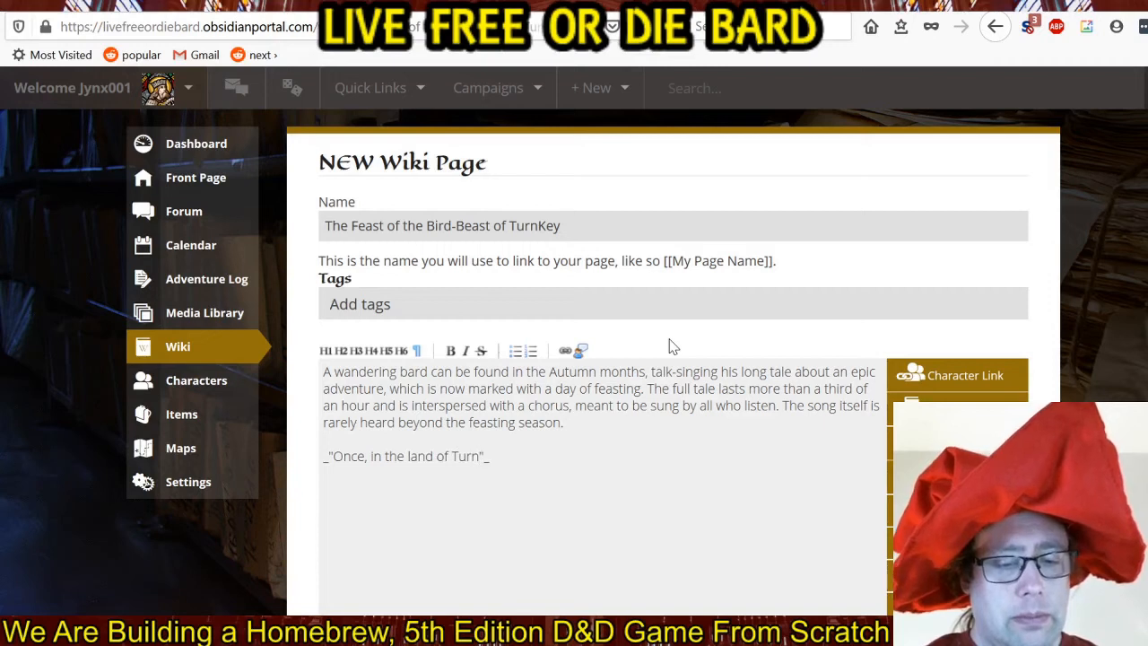
pyautogui.press('BackSpace')
pyautogui.write('Key.')
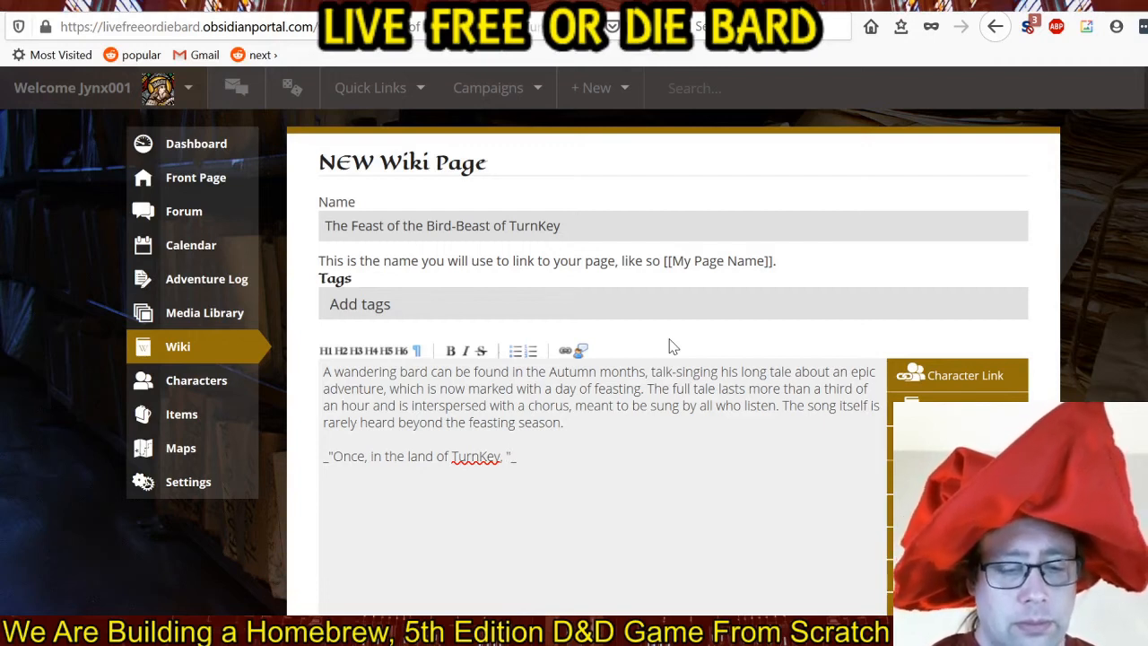
# Continue the italic quotation after "TurnKey," with "where the Queendom of Cranberry lay".
pyautogui.write('where ')
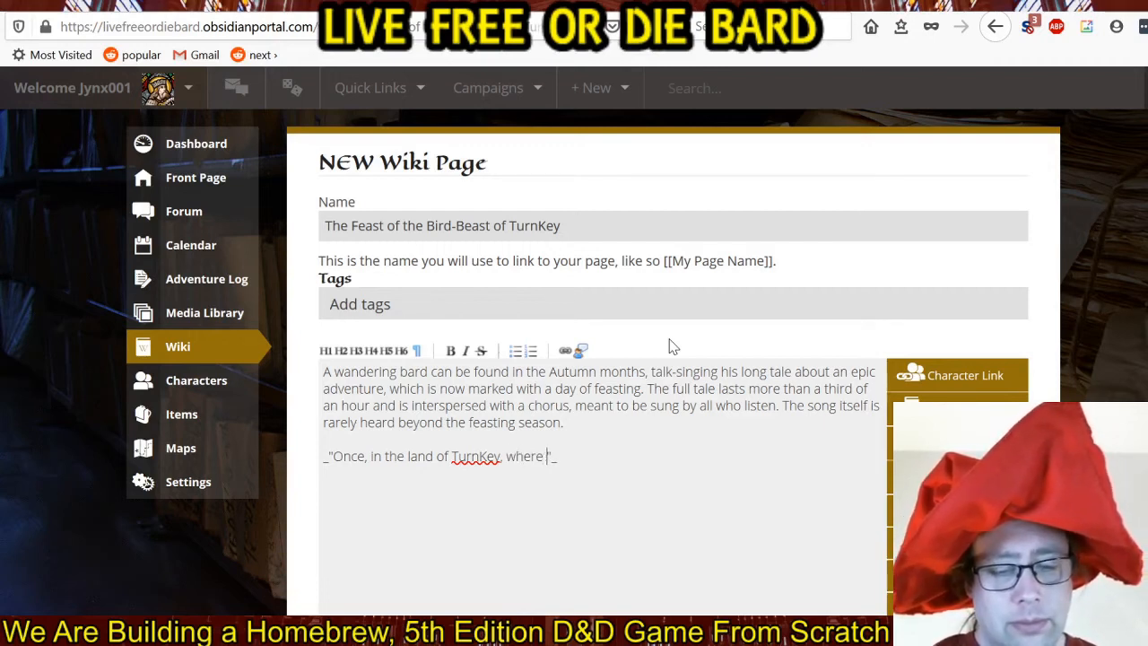
pyautogui.write('the')
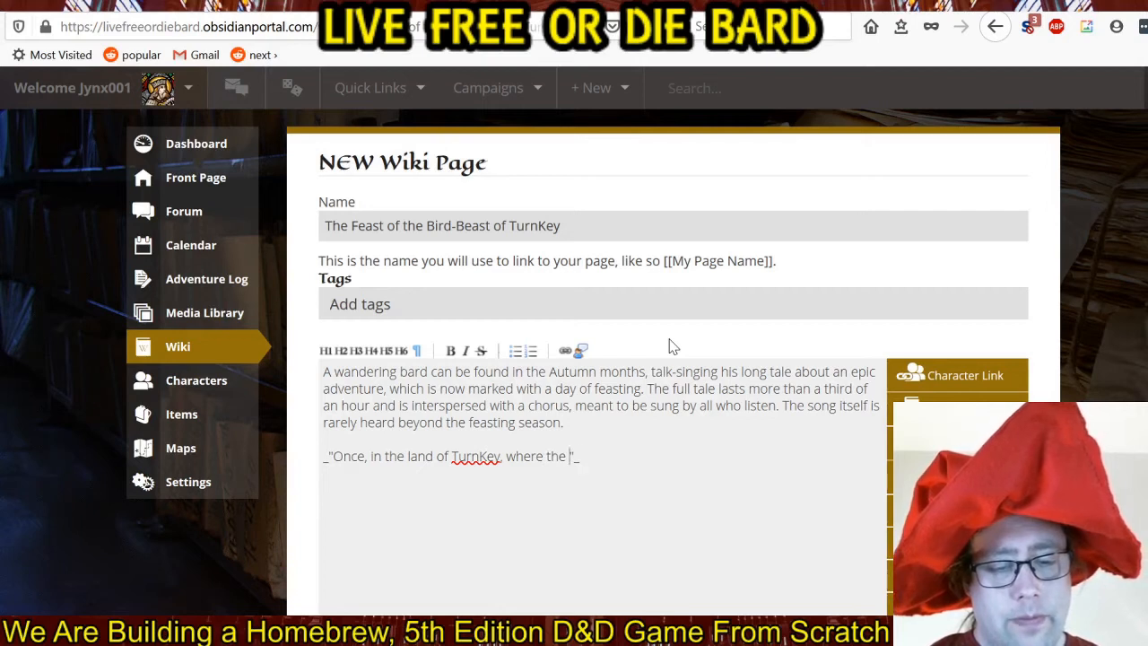
pyautogui.write('Queend')
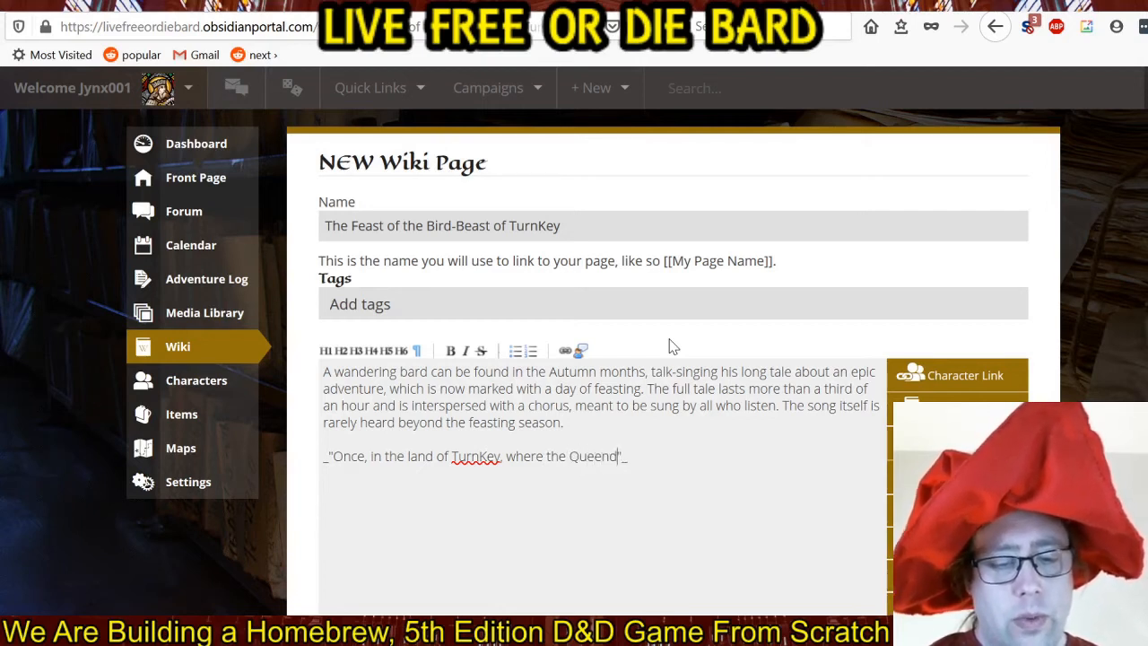
pyautogui.write('om of Car')
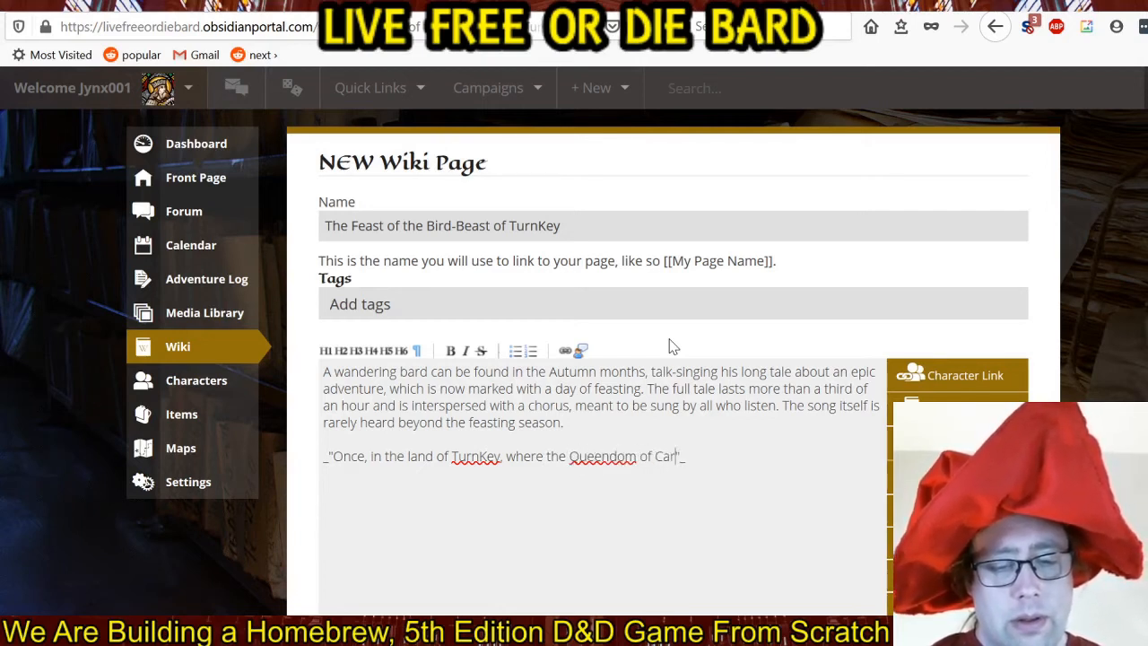
pyautogui.press('BackSpace')
pyautogui.press('BackSpace')
pyautogui.write('ranberr')
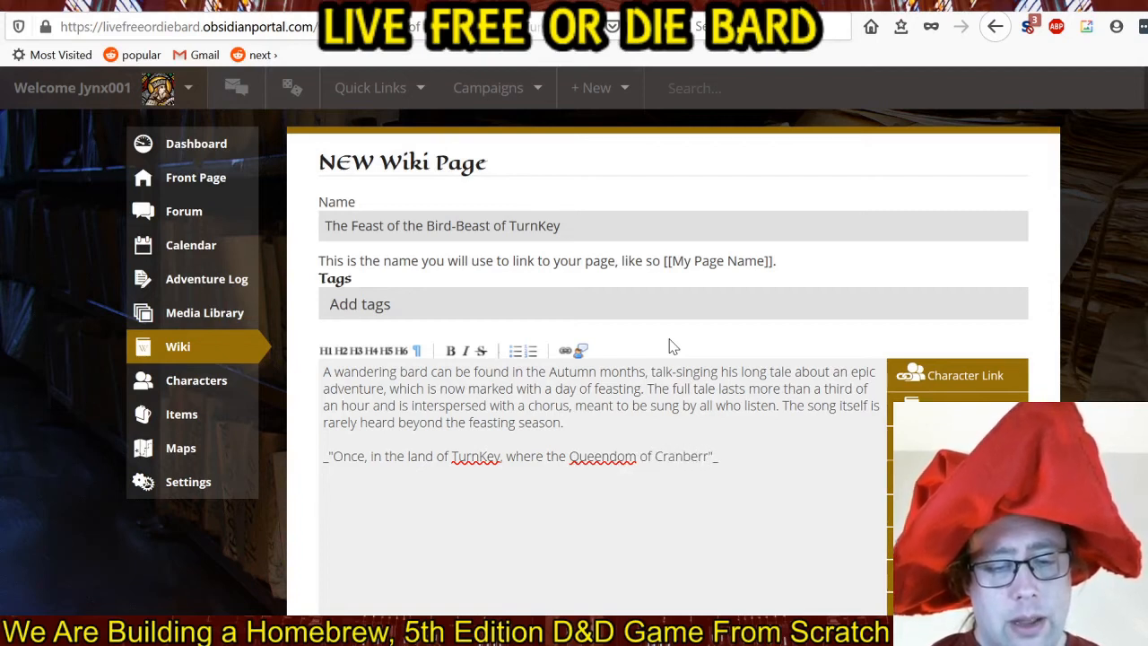
pyautogui.write('y lay')
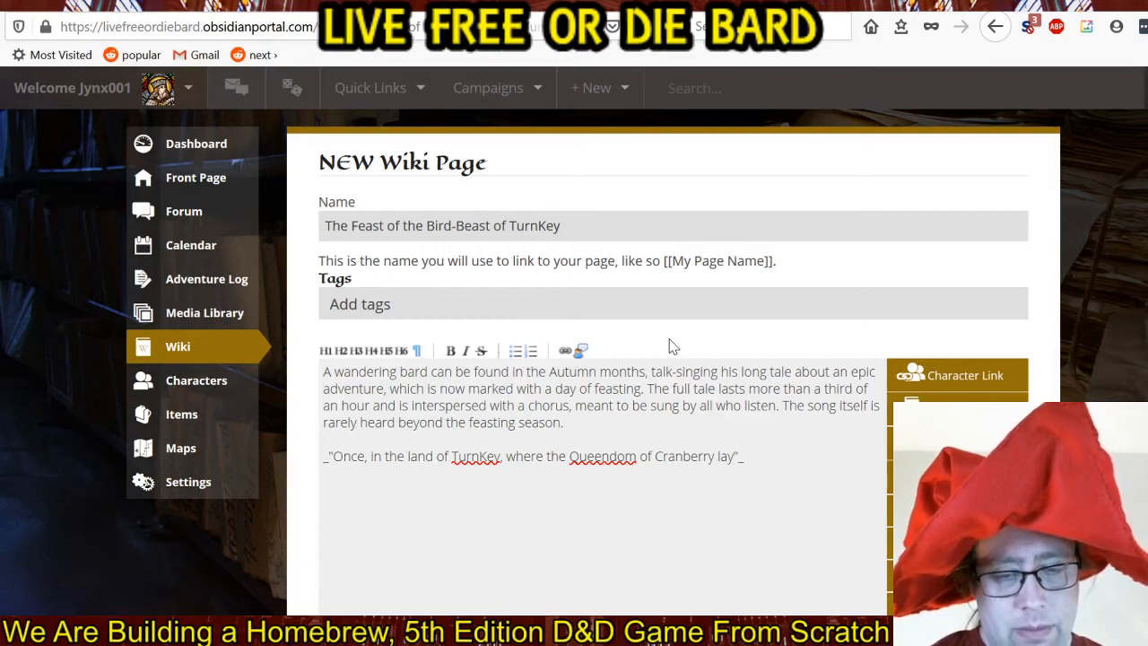
pyautogui.write(' a g')
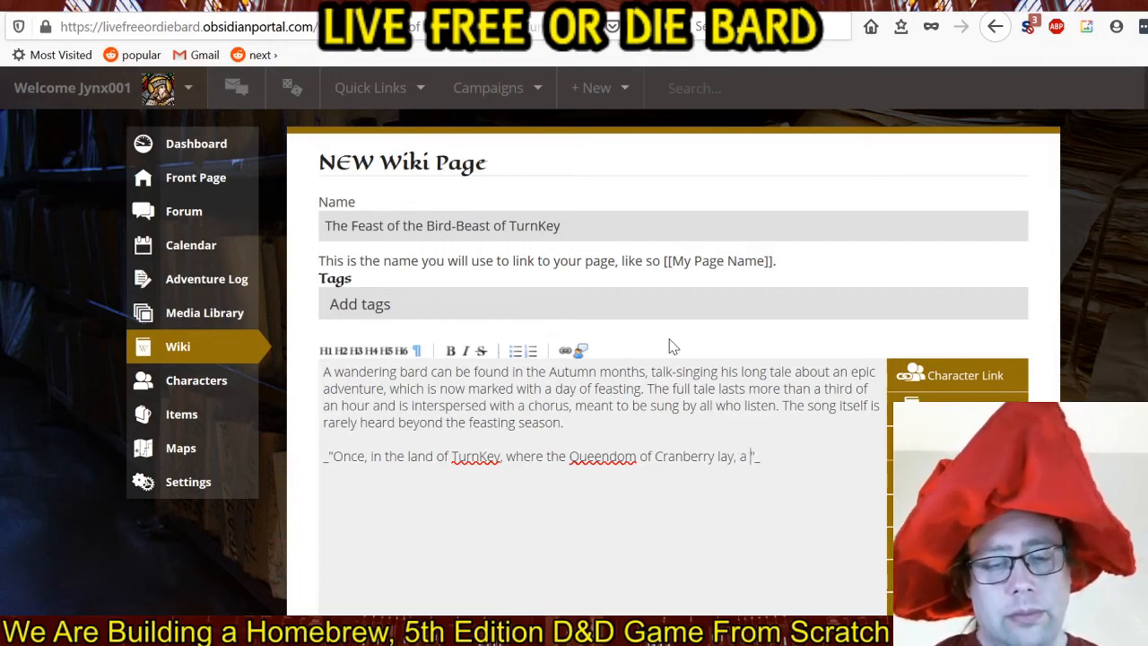
pyautogui.write('reat')
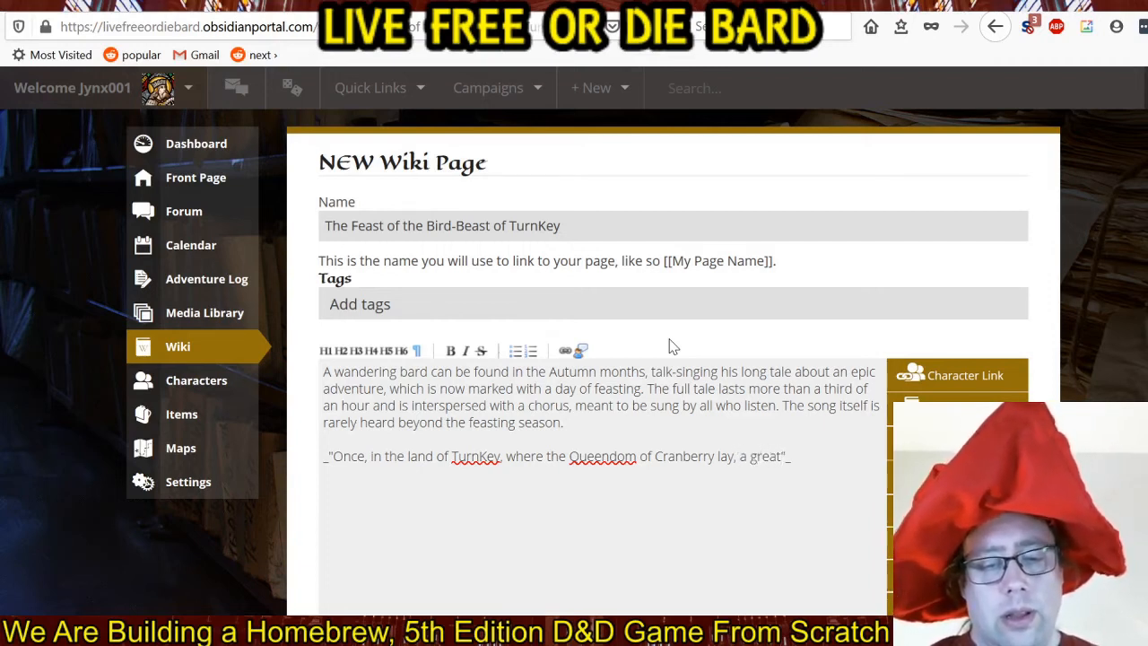
pyautogui.write(', flying be')
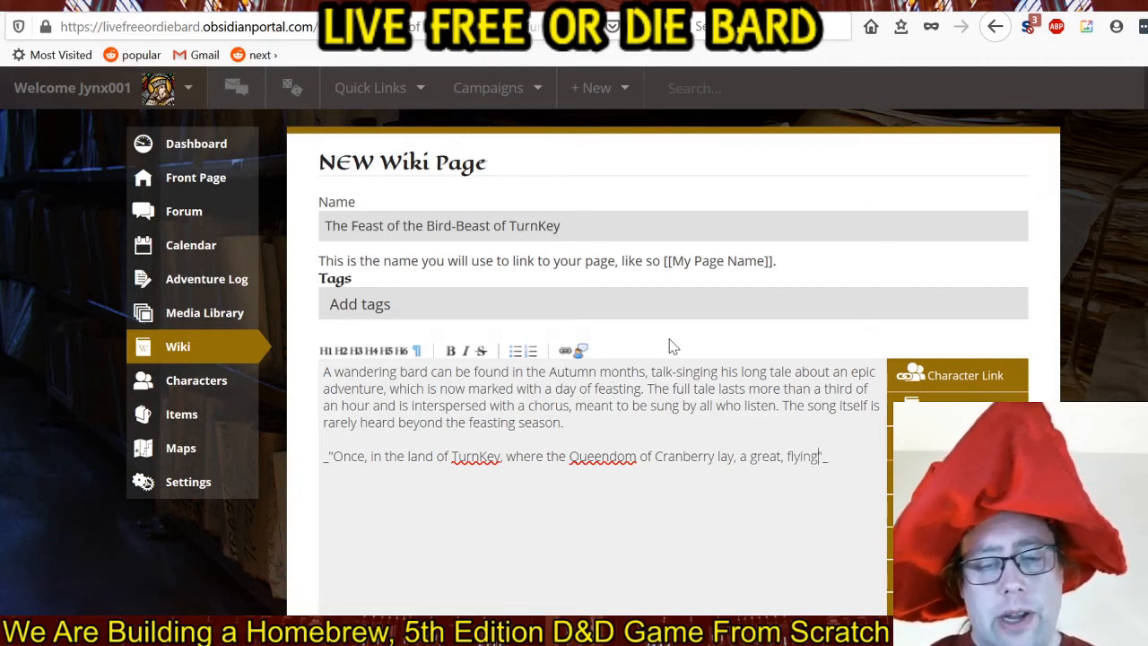
pyautogui.write('ast fell from')
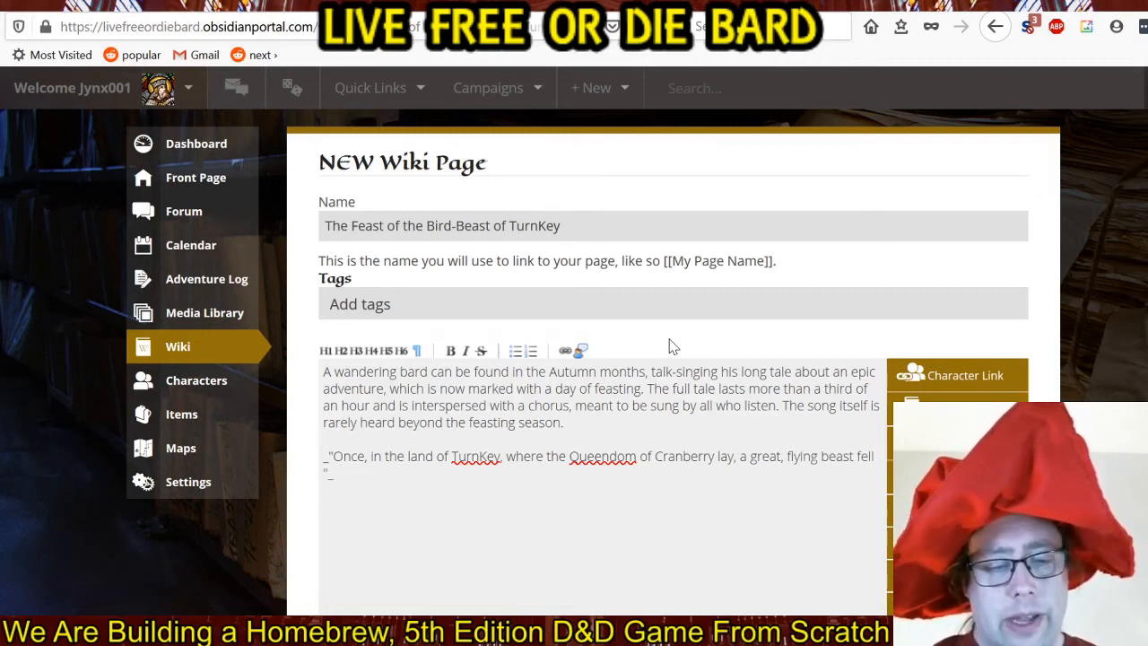
pyautogui.write(' the sky. ')
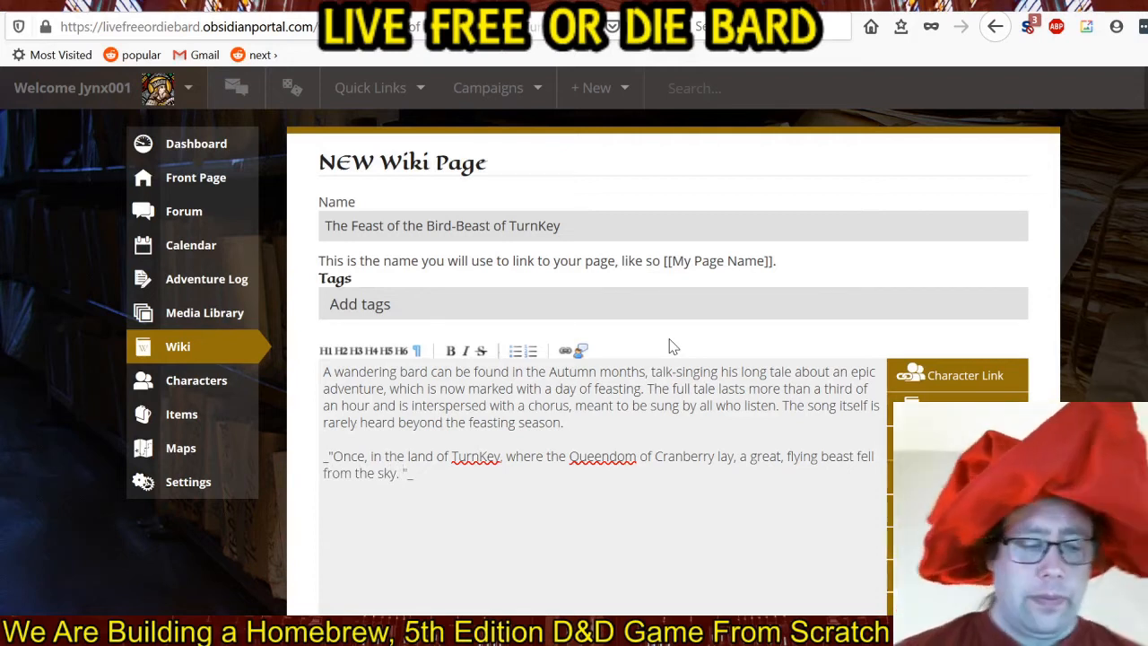
pyautogui.write('Some cal')
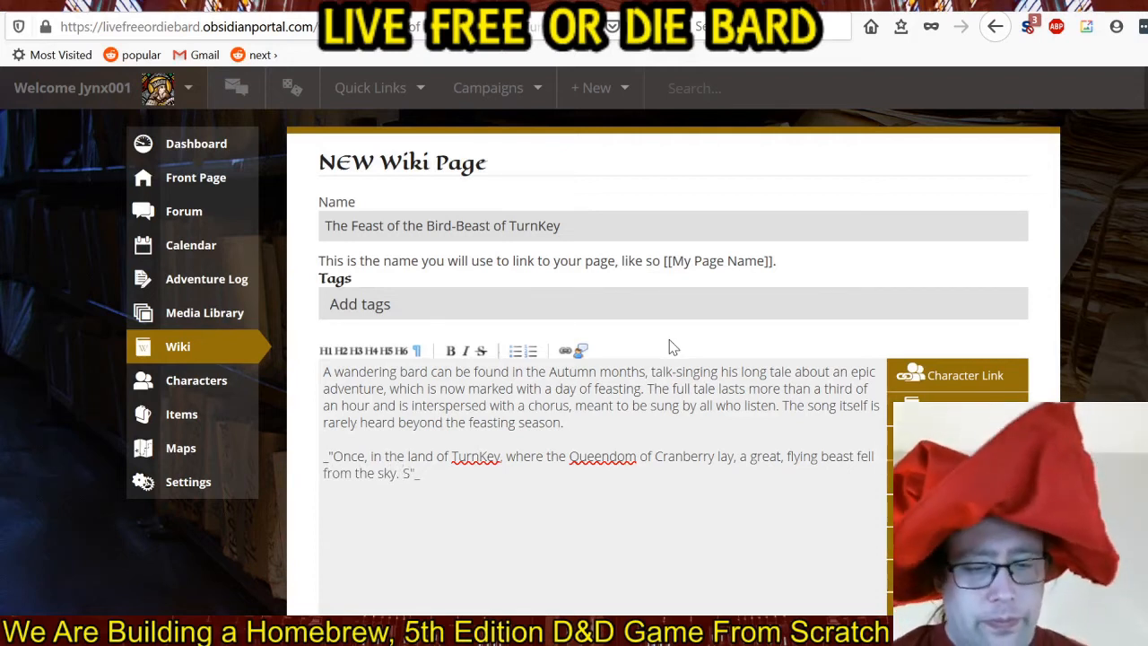
pyautogui.write('led it I')
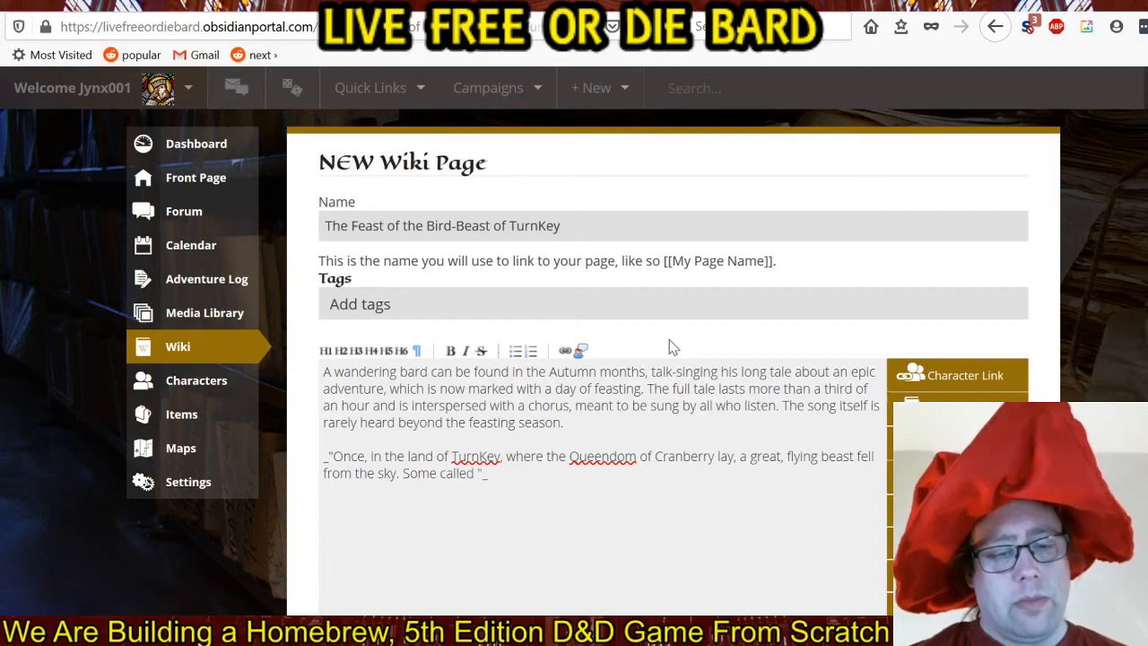
pyautogui.write('izard, som')
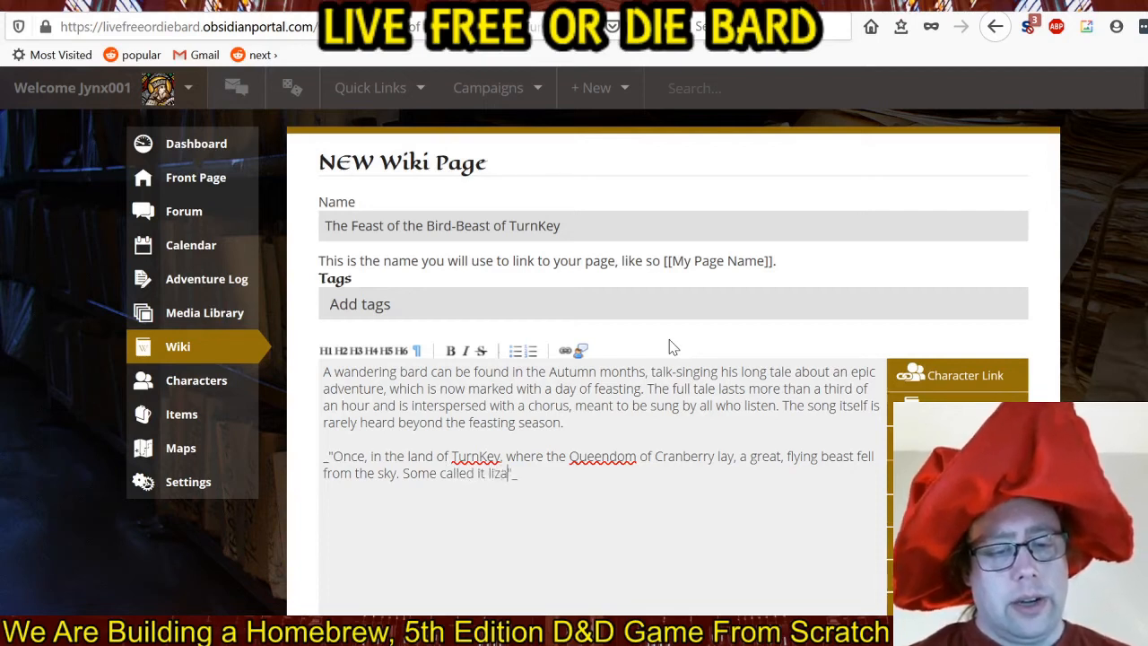
pyautogui.write('e called it b')
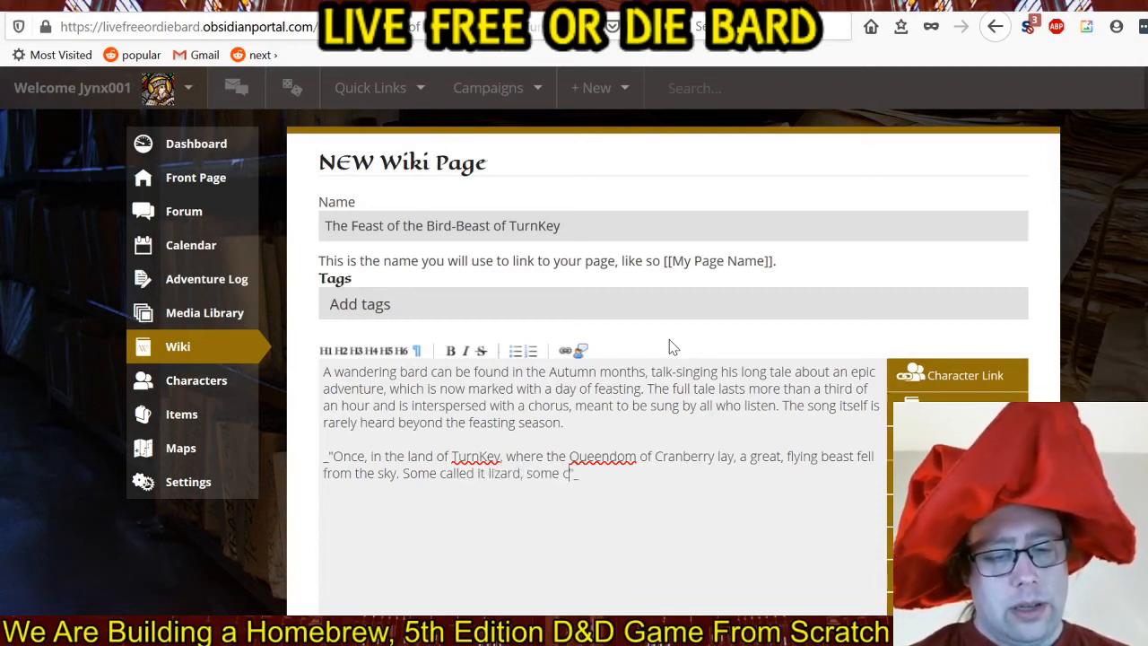
pyautogui.write('ird, but ')
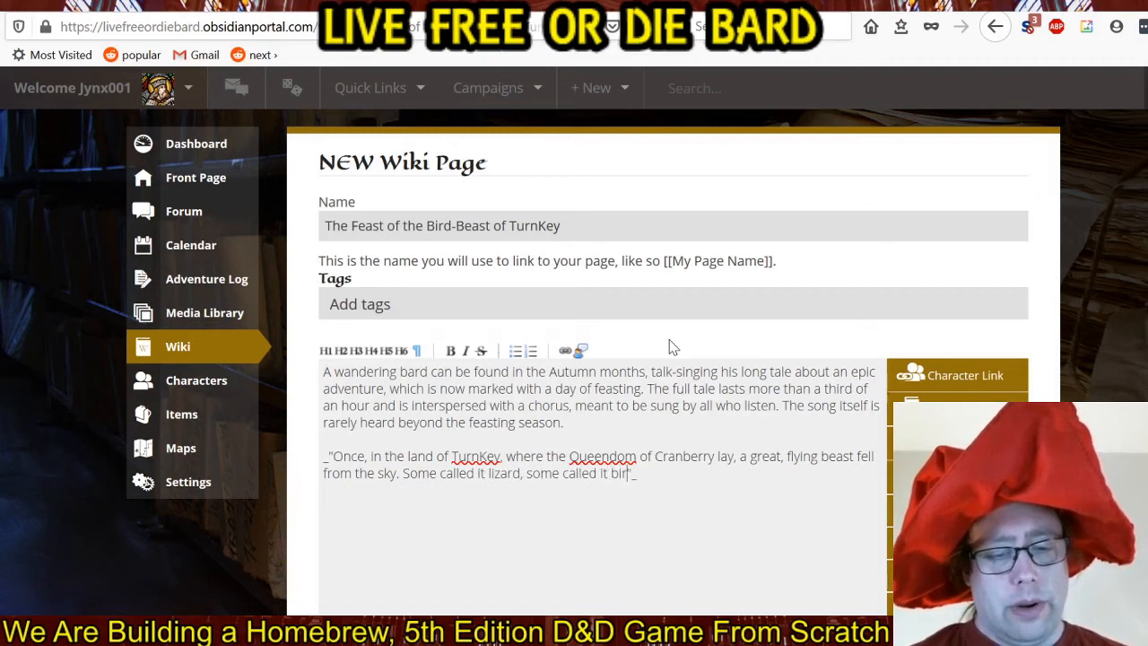
pyautogui.write('all who')
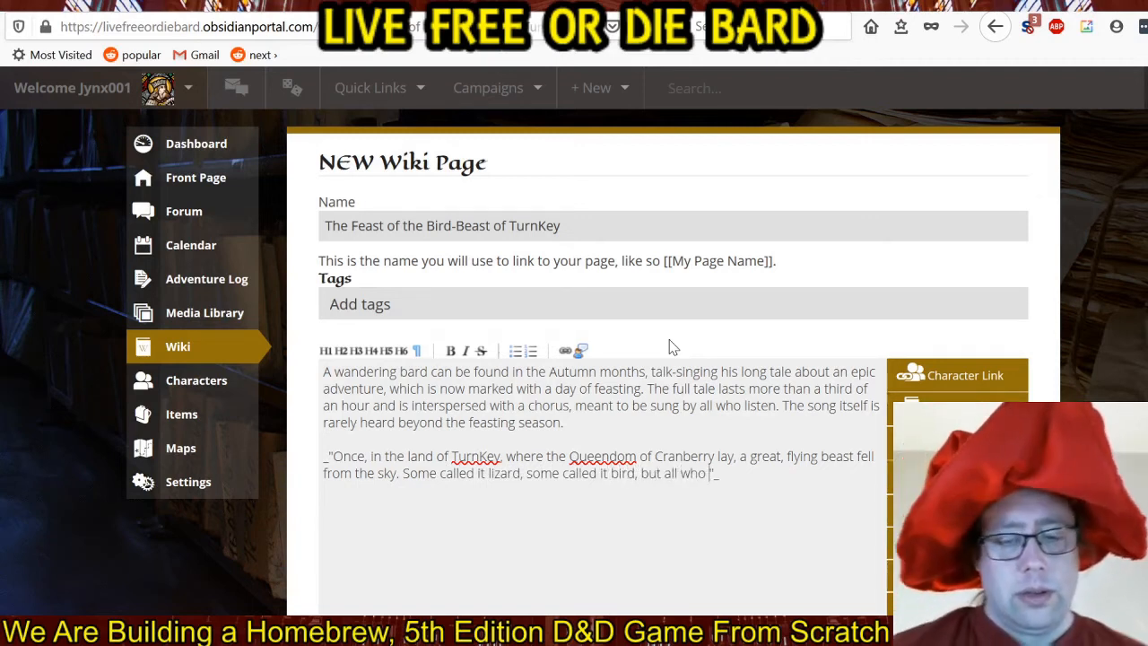
pyautogui.write(' saw it')
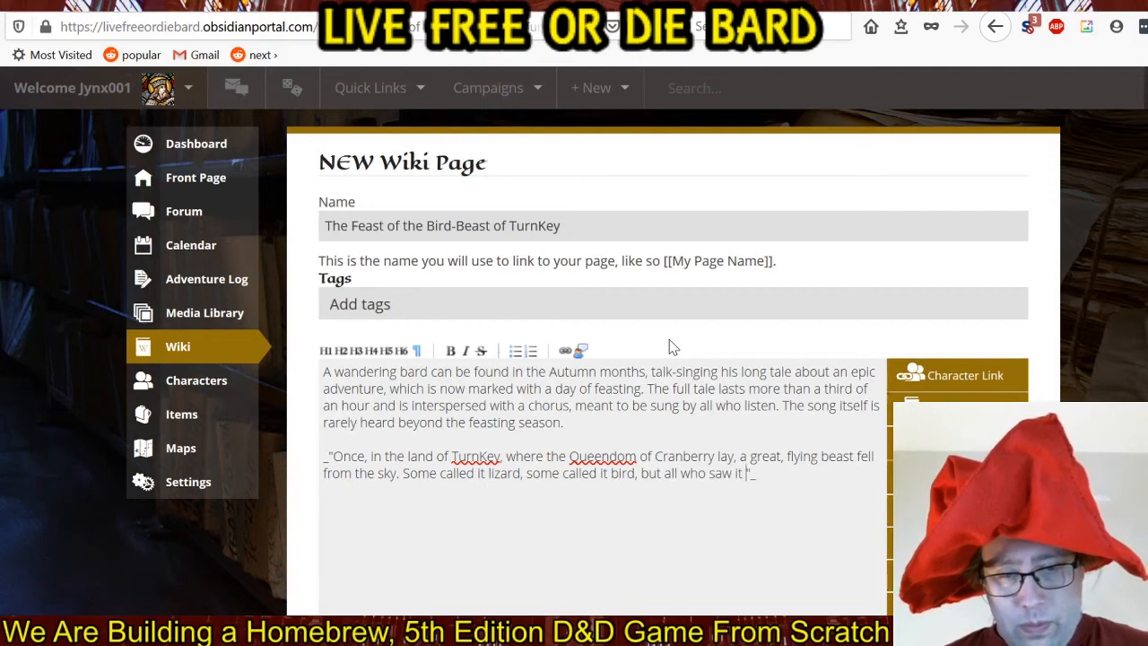
# Finish the quotation's second sentence with "all who saw it were afraid.".
pyautogui.write('were afraid.')
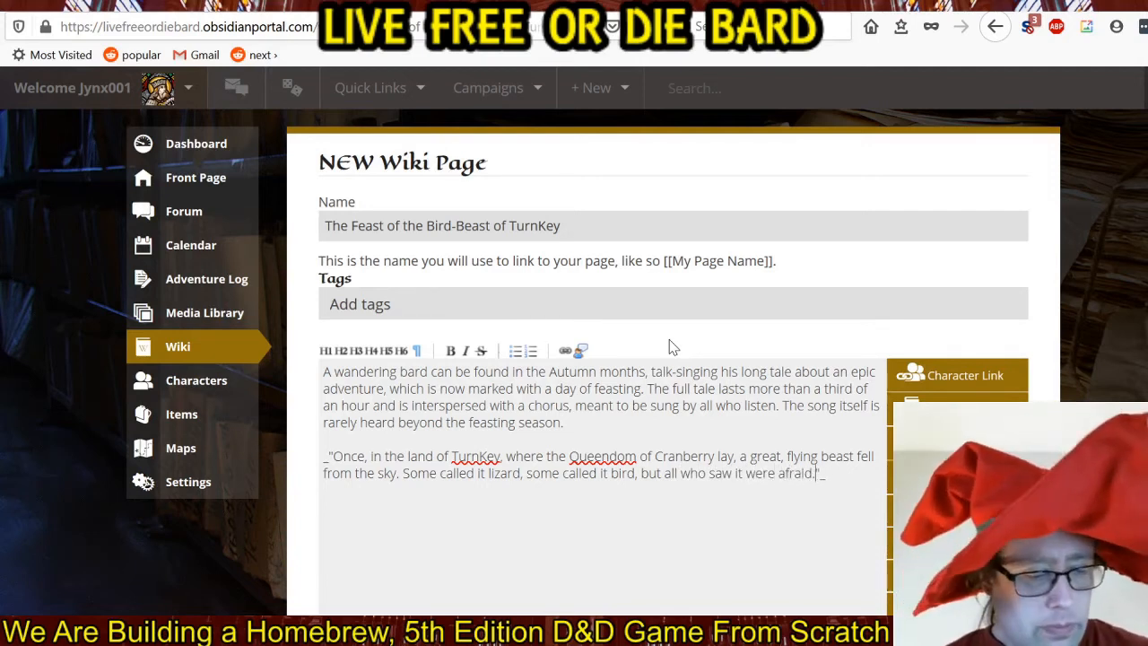
# Replace the period after "afraid" with ", for the beast was greater than the tallest castle".
pyautogui.press('BackSpace')
pyautogui.write(', for the bea')
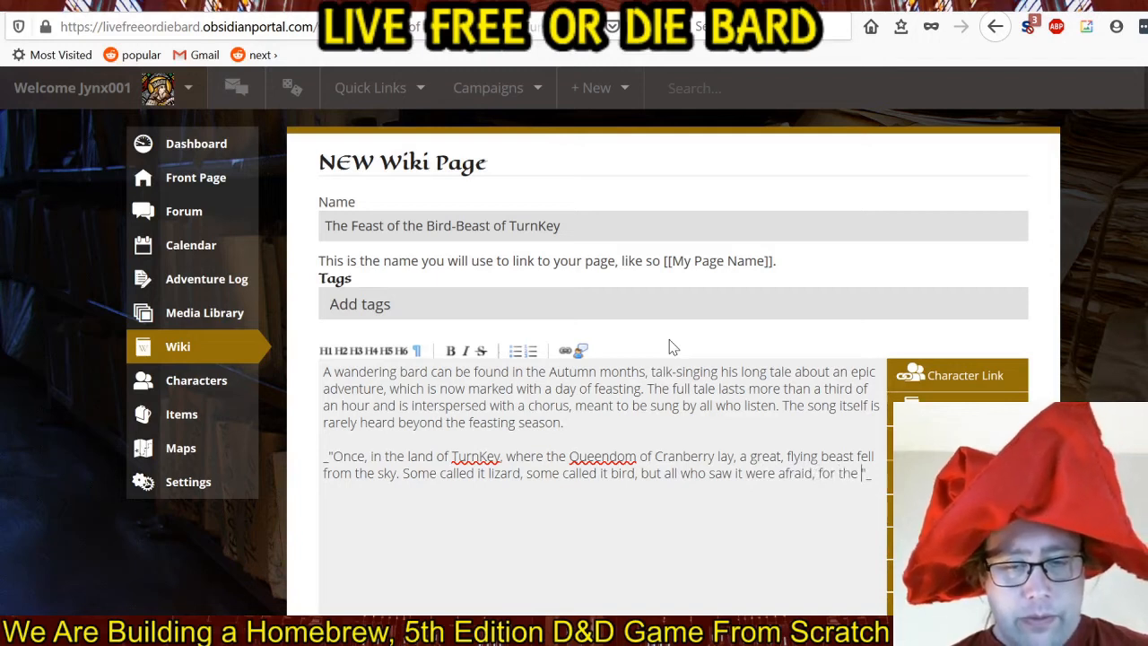
pyautogui.write('st was ')
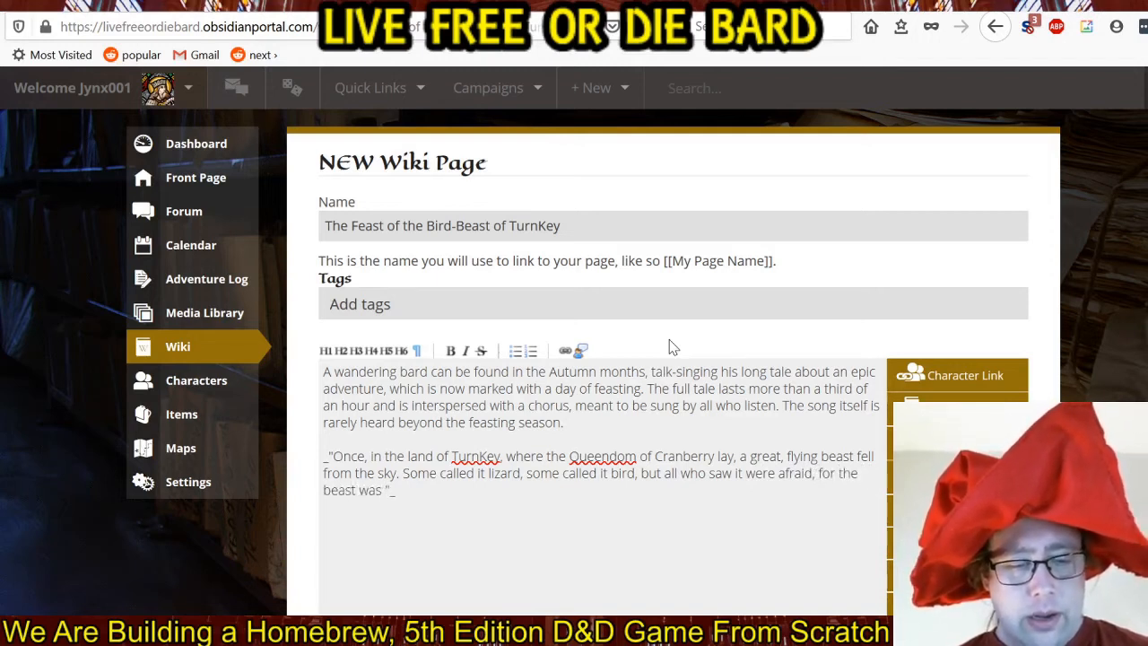
pyautogui.write('greater tha')
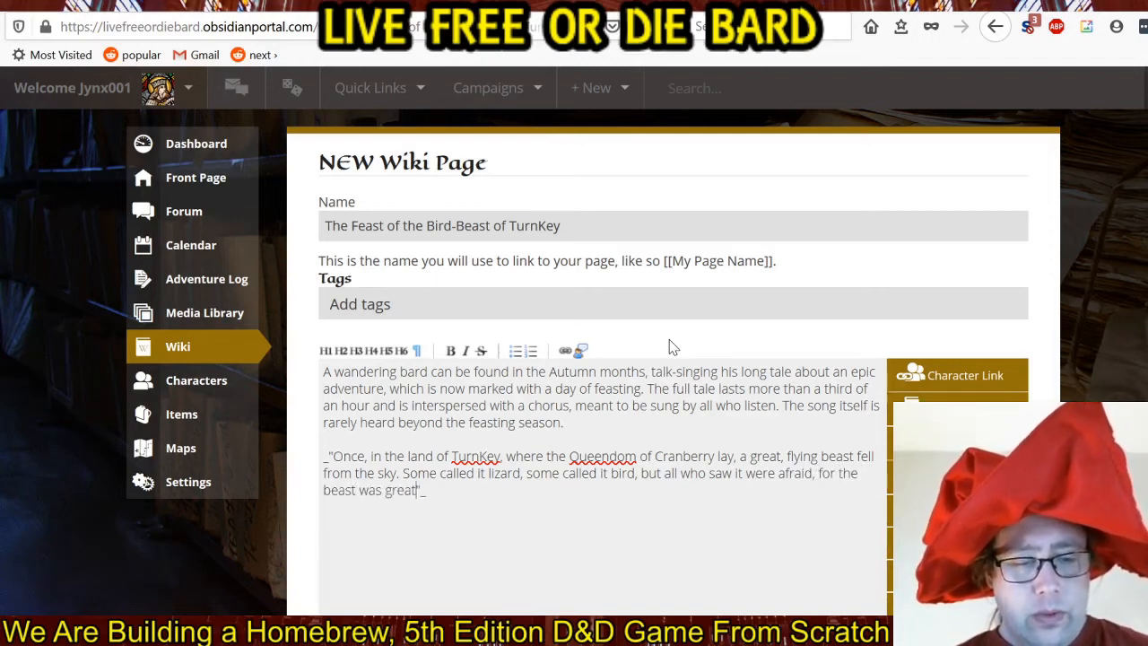
pyautogui.write('n the talles')
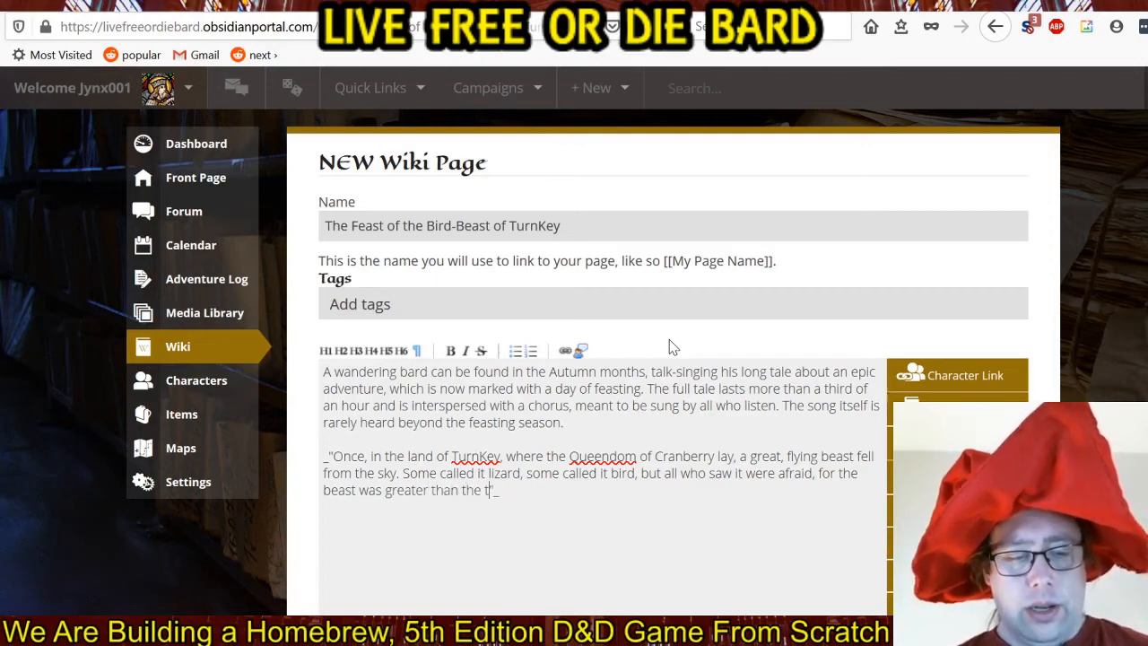
pyautogui.write('t castle')
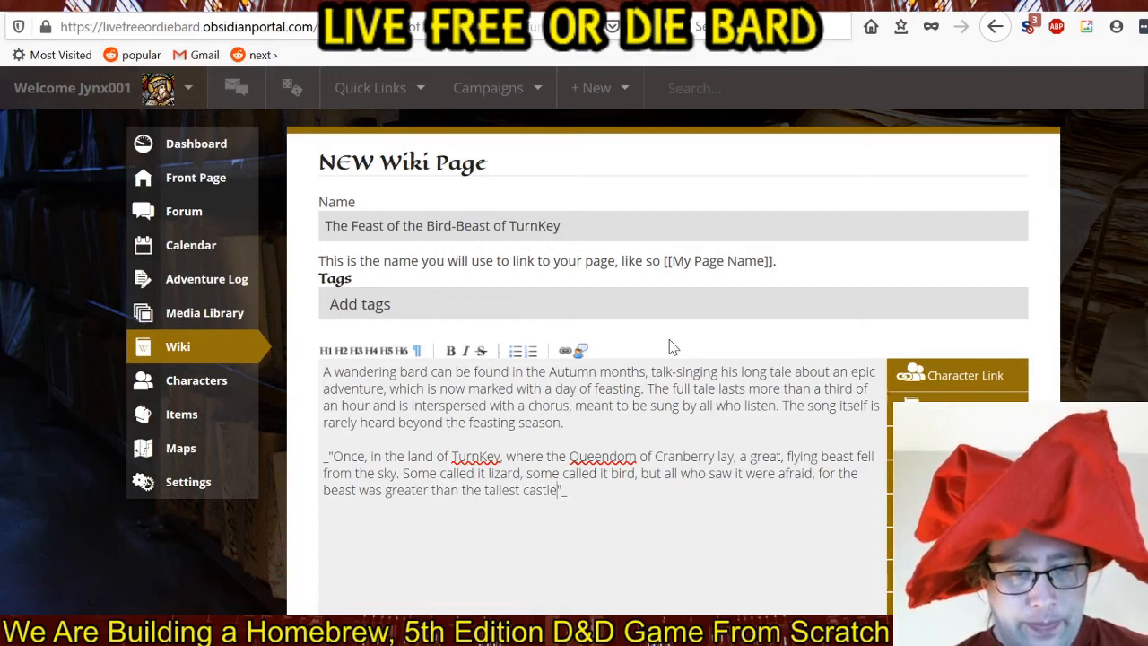
pyautogui.write(' and ')
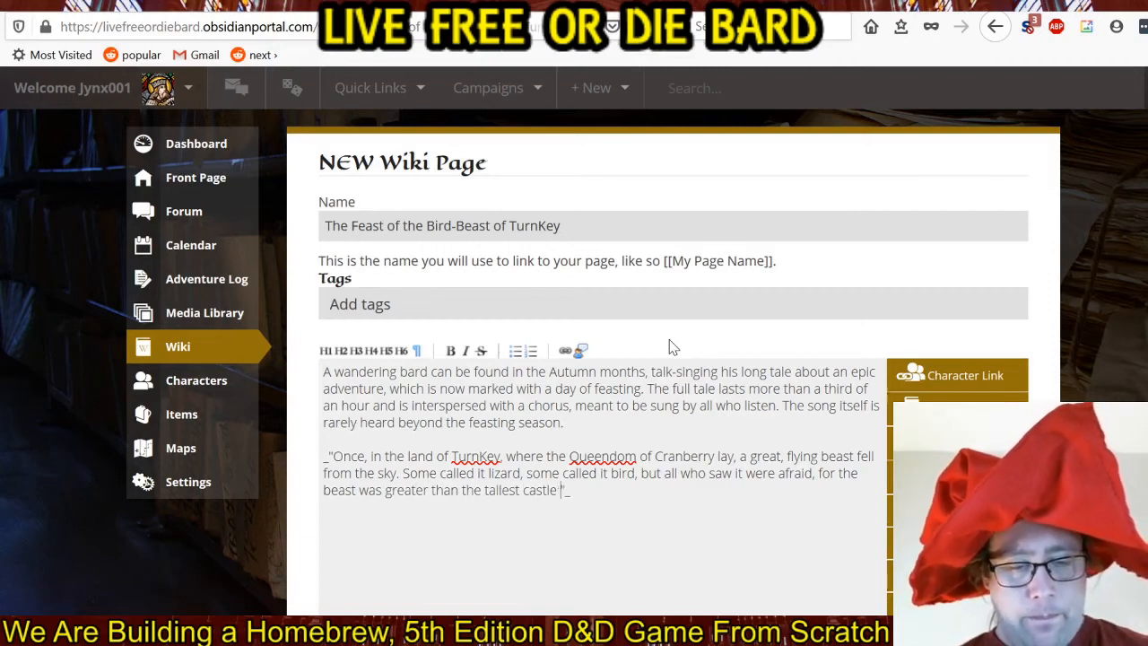
pyautogui.write('more')
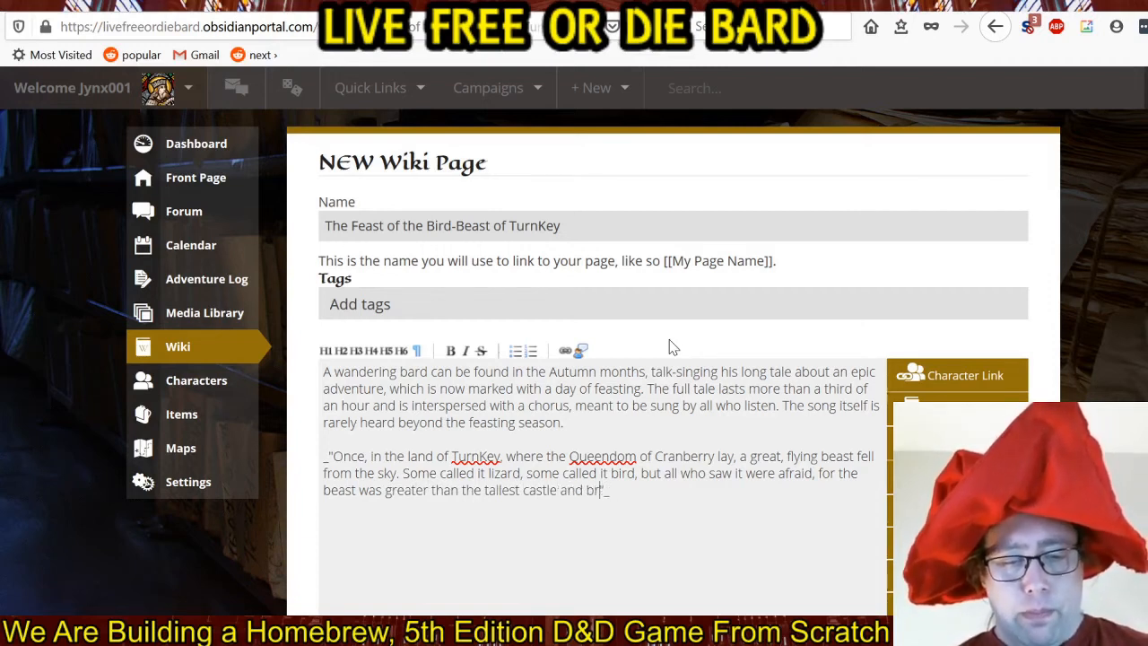
pyautogui.write(' broad than')
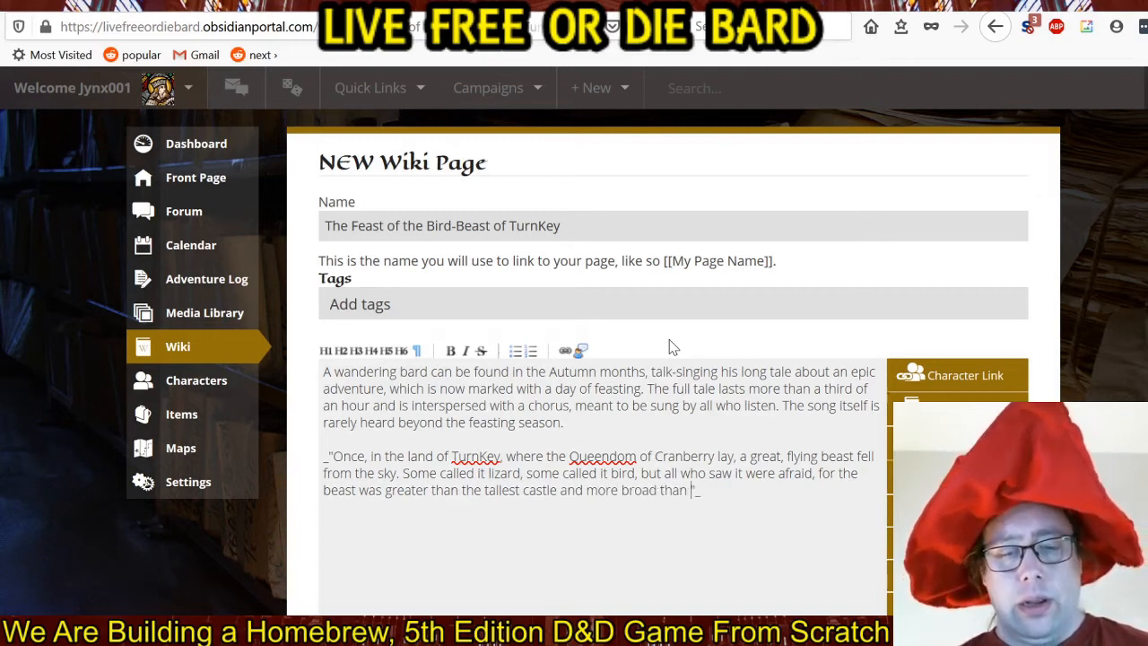
pyautogui.write(' the m')
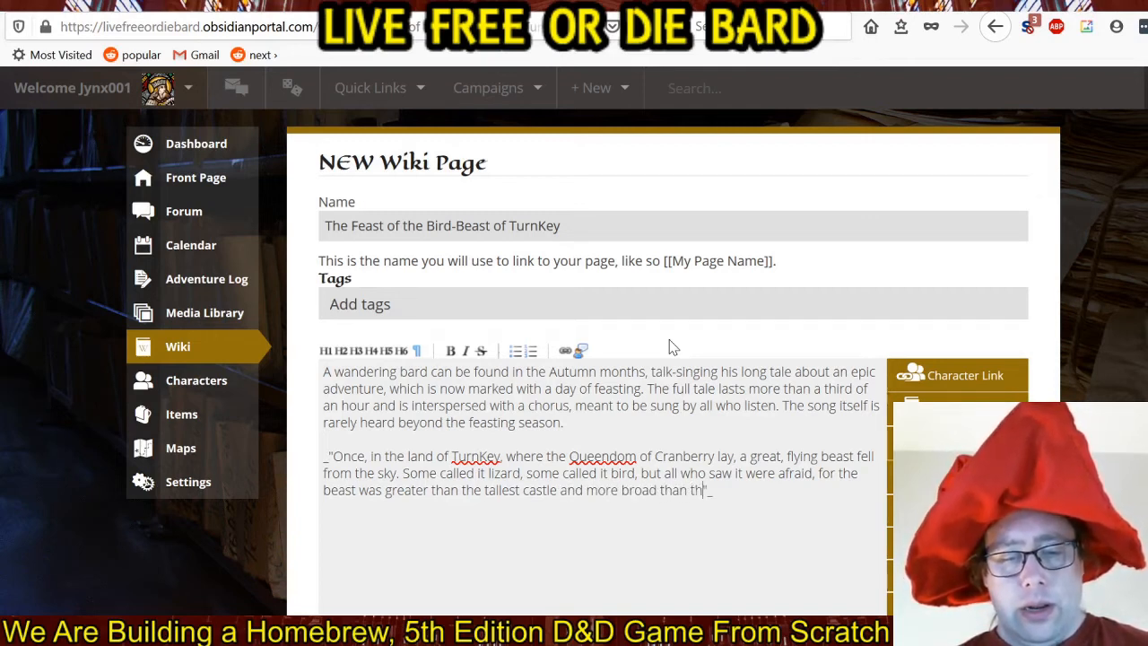
pyautogui.write('ightiest mounta')
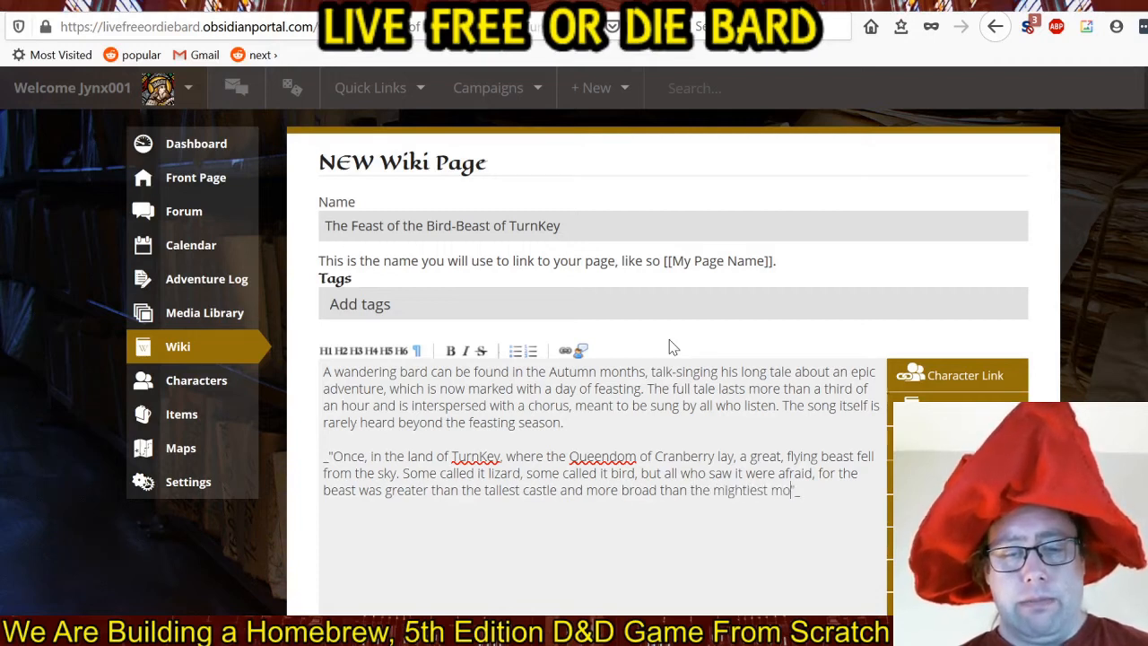
pyautogui.write('in.')
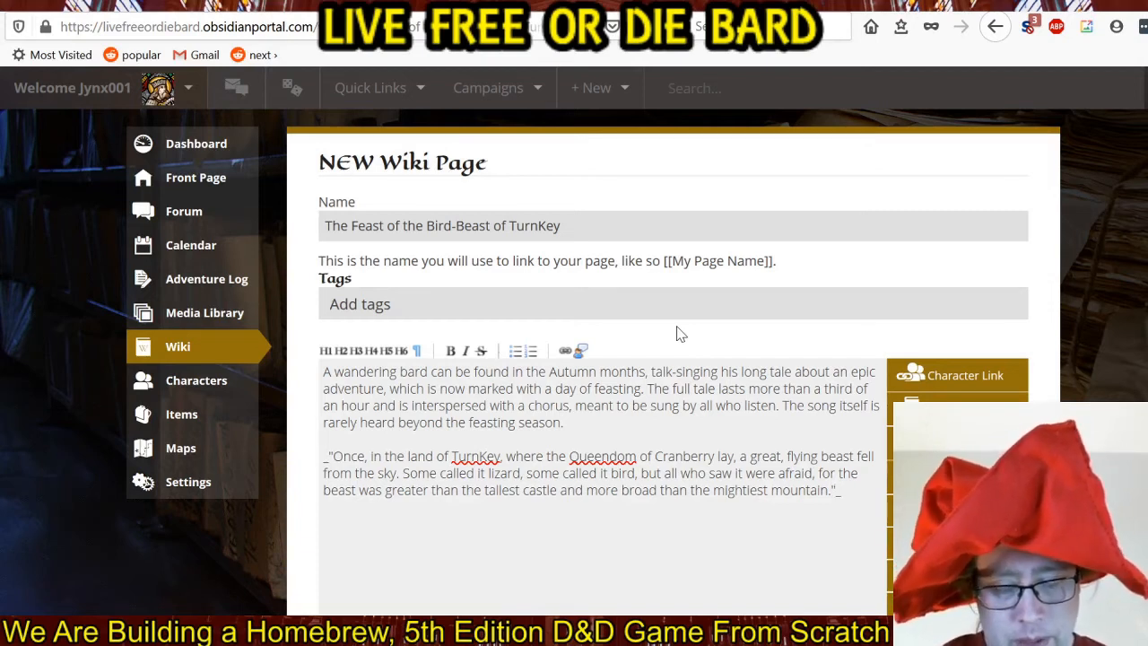
# Start a new paragraph inside the quotation, before its closing mark, after a blank line, with "The Queens of Cranberry".
pyautogui.press('Left')
pyautogui.press('Return')
pyautogui.press('Return')
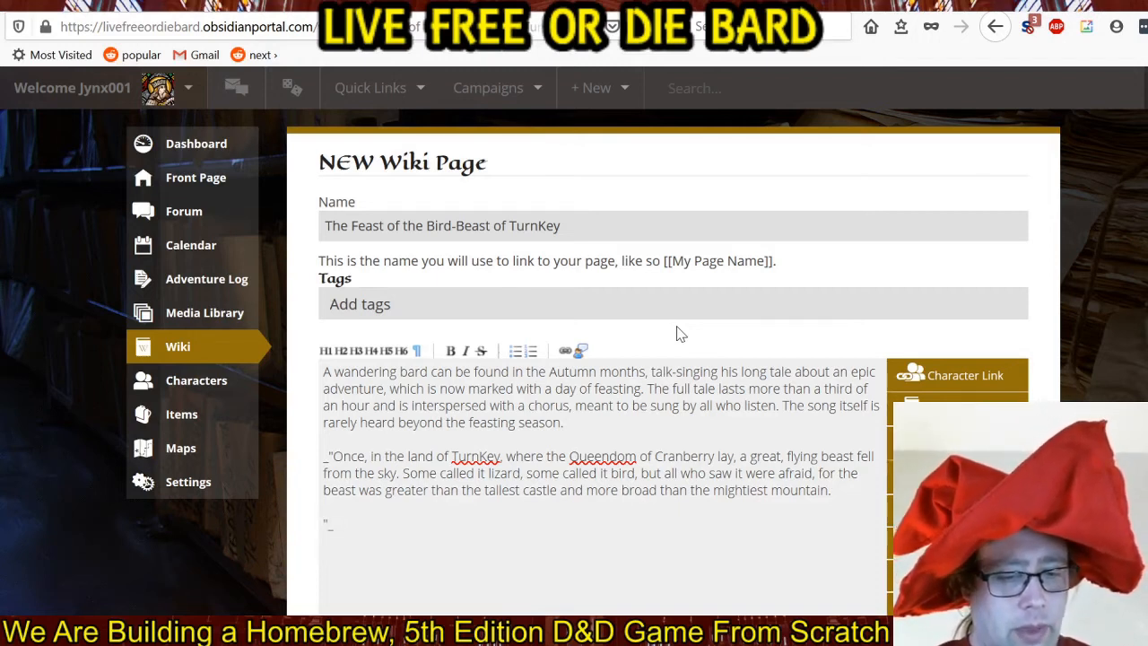
pyautogui.write('The Q')
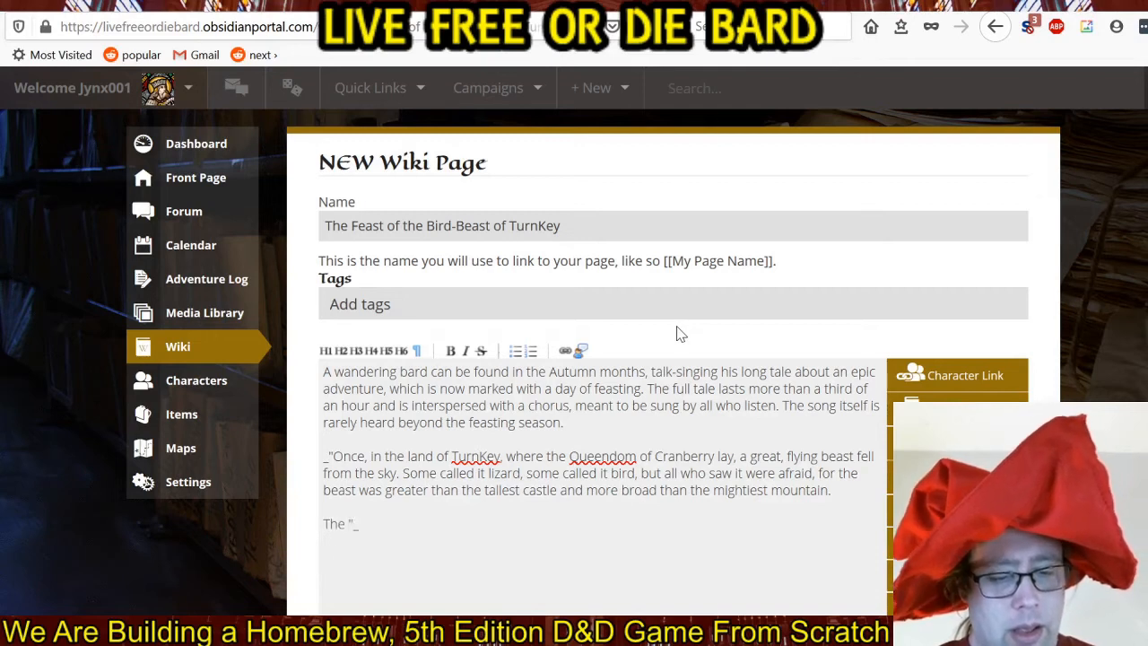
pyautogui.write('ueens of ')
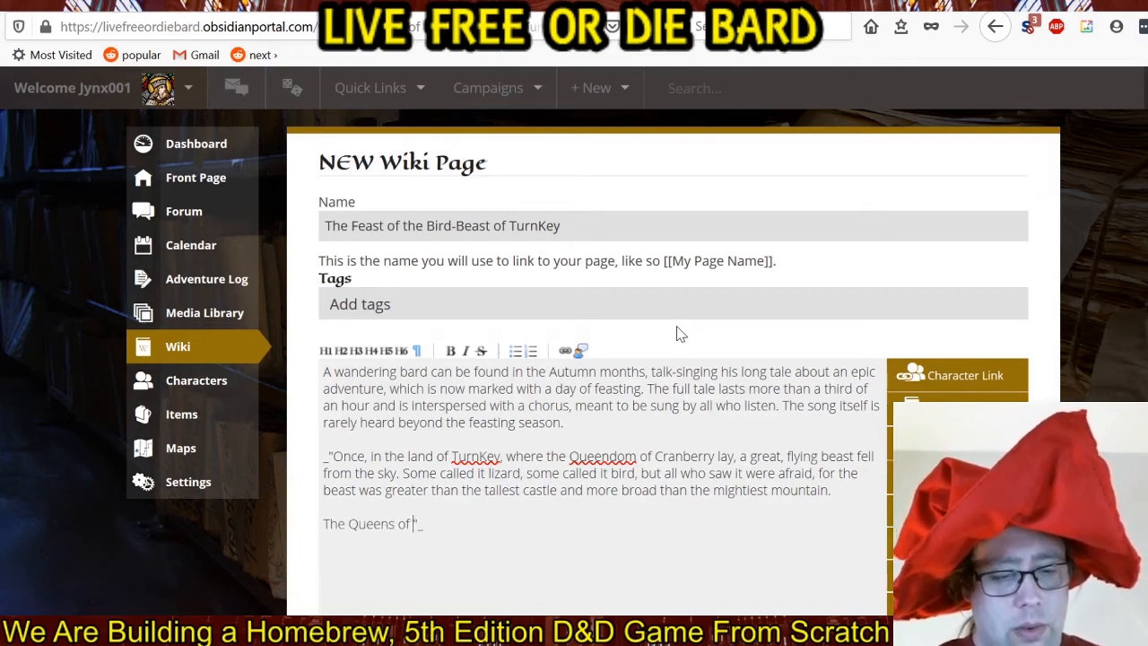
pyautogui.write('Cranberry')
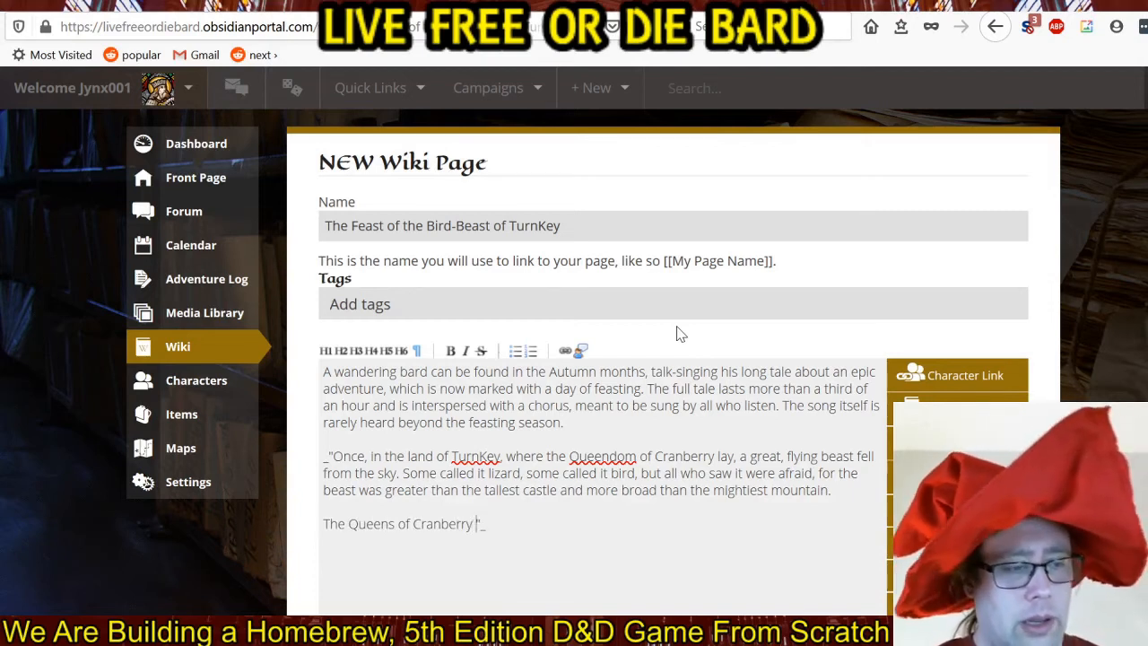
pyautogui.write(' summon')
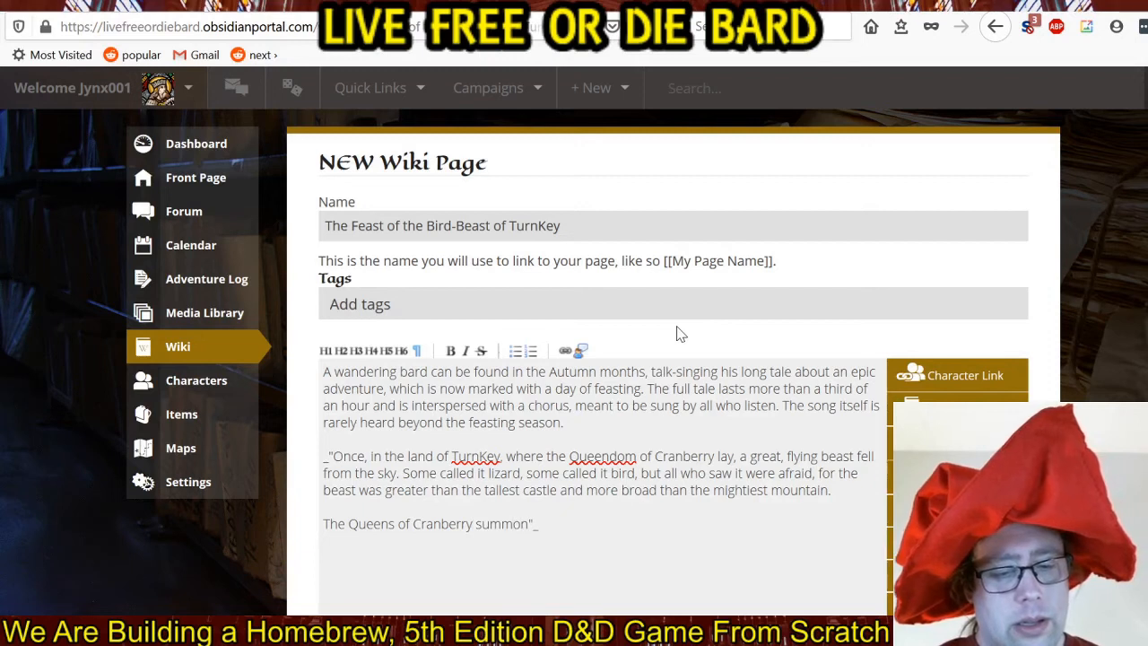
pyautogui.write('ed ')
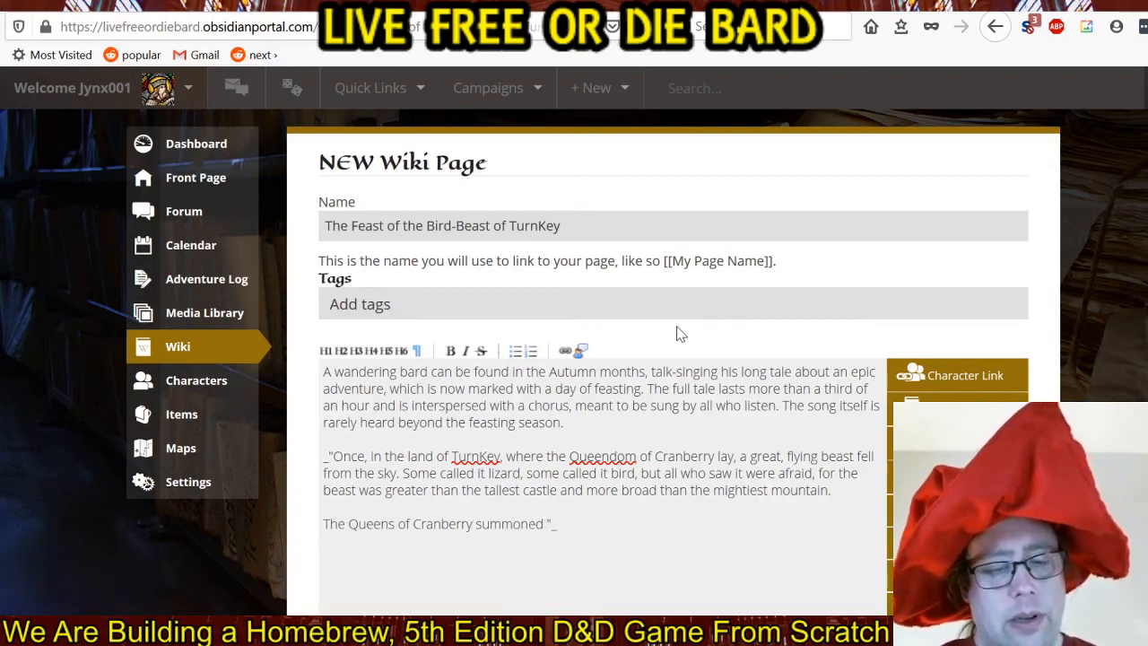
pyautogui.write('all')
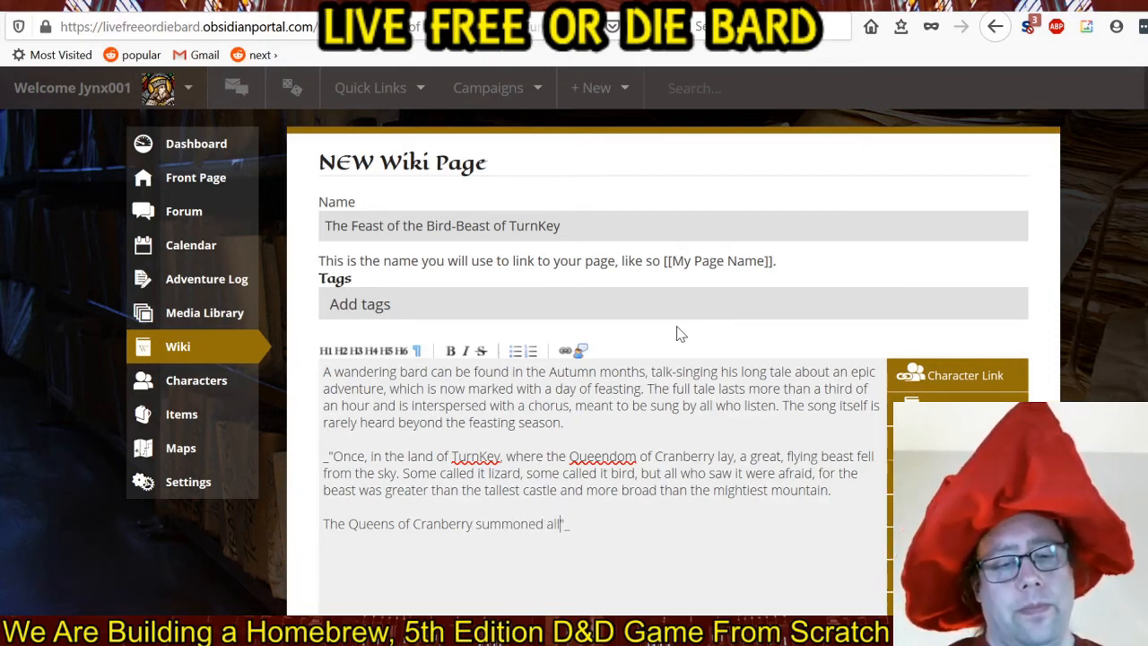
pyautogui.write(' in the regio')
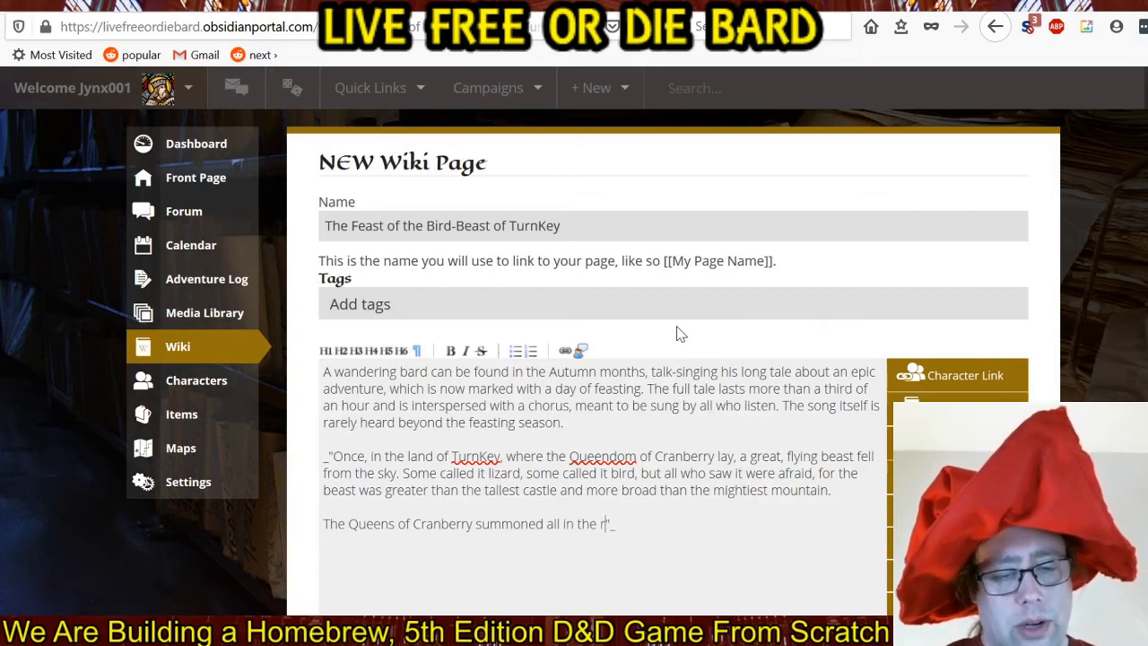
pyautogui.write('n ')
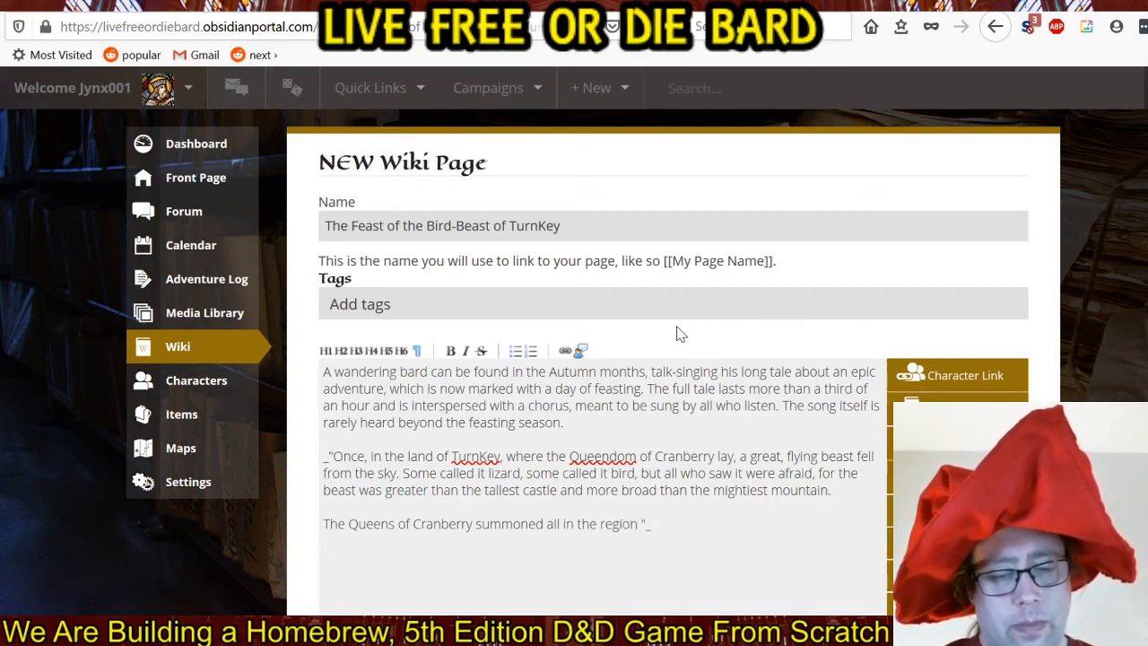
pyautogui.write('and p')
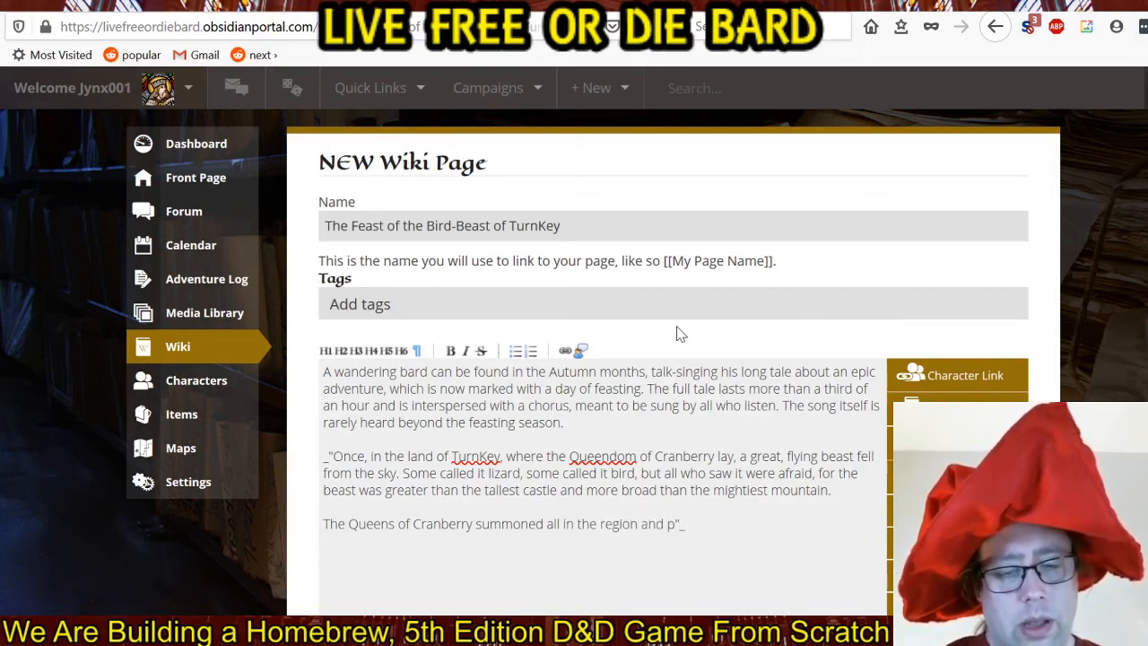
pyautogui.write('ut a great')
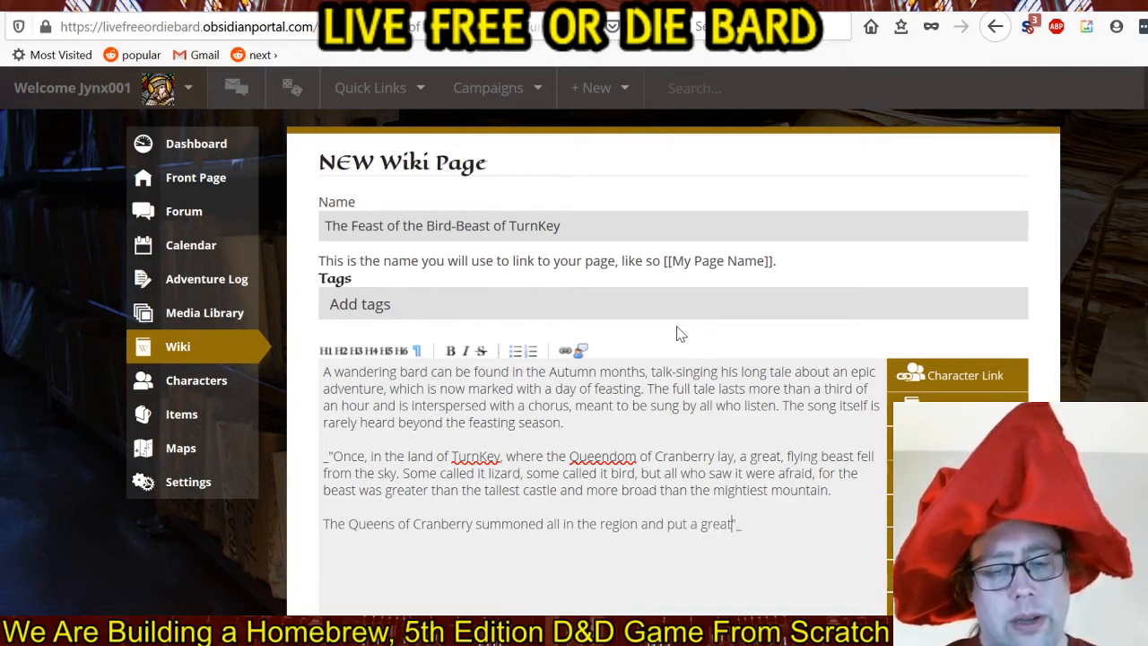
pyautogui.write(' task before the')
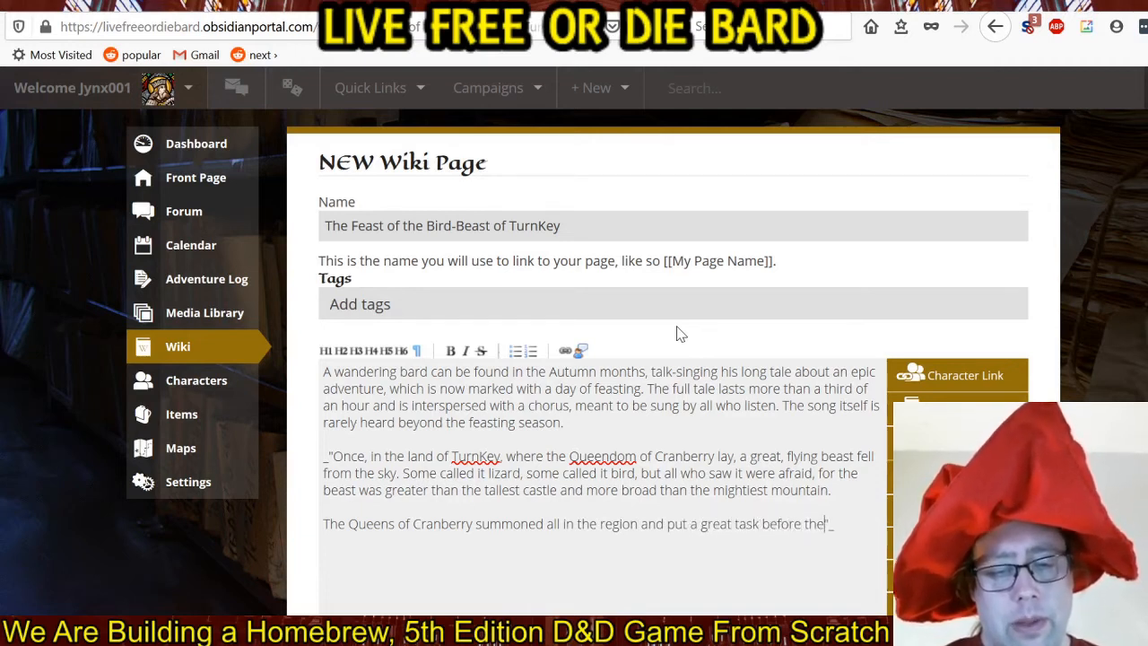
pyautogui.write('m. ')
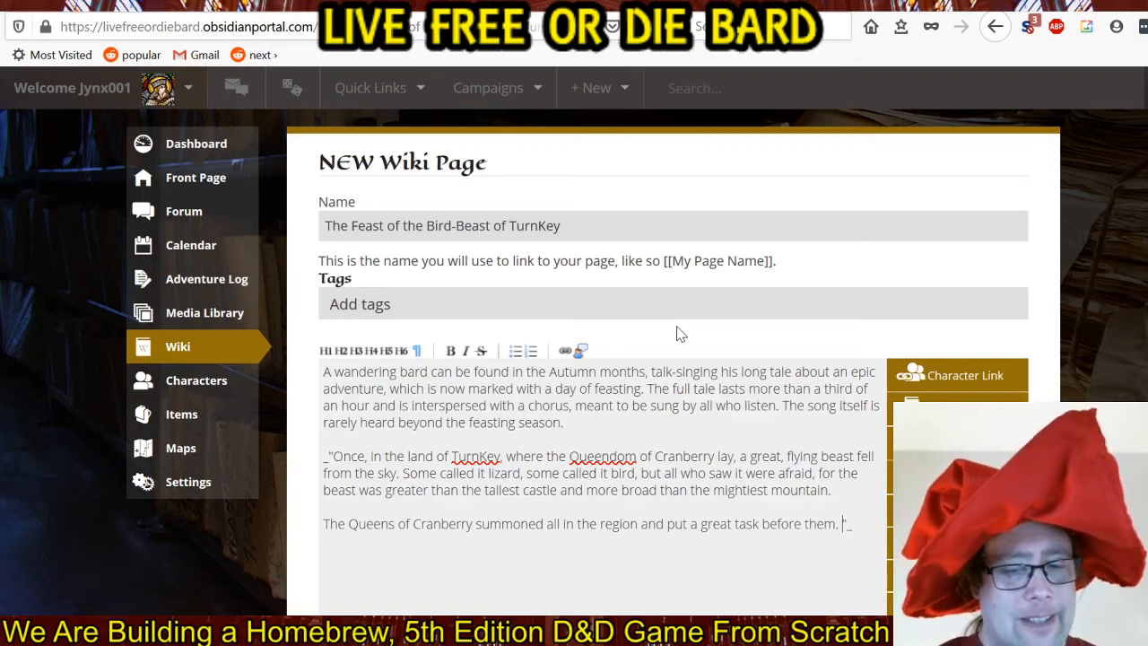
pyautogui.write('T')
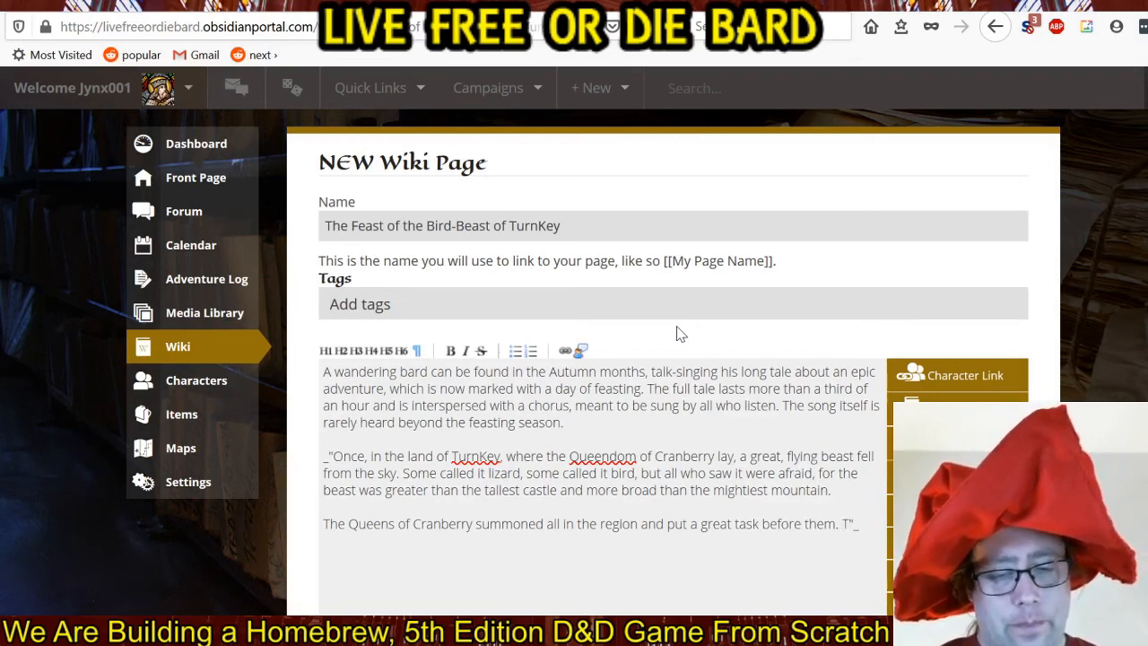
pyautogui.write('he')
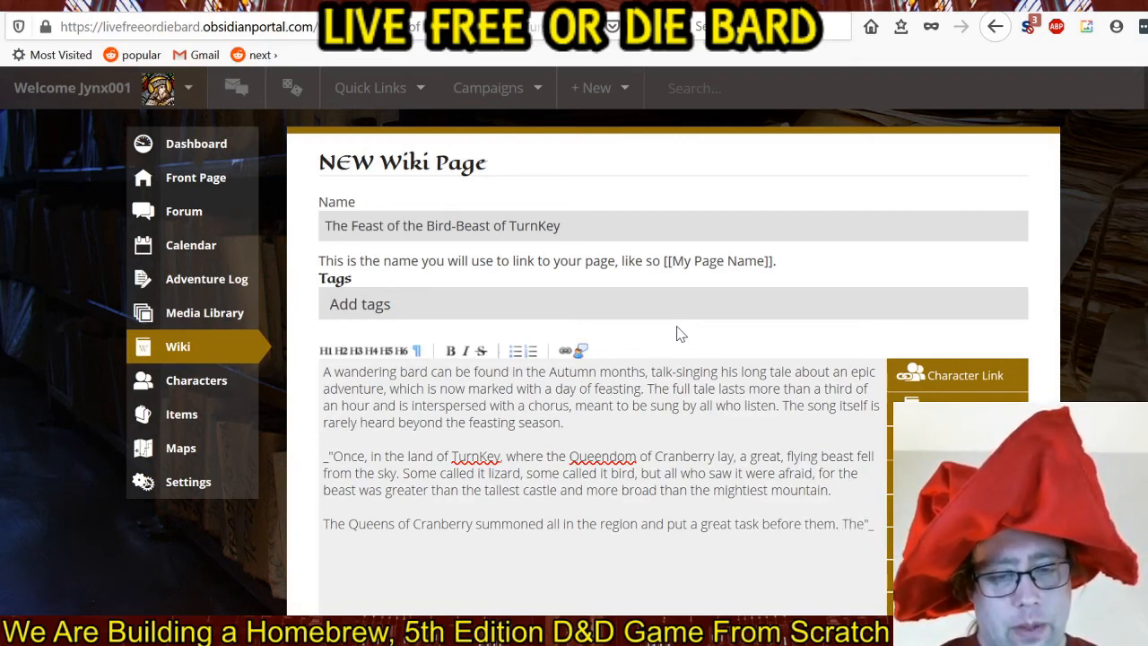
pyautogui.press('BackSpace')
pyautogui.press('BackSpace')
pyautogui.press('BackSpace')
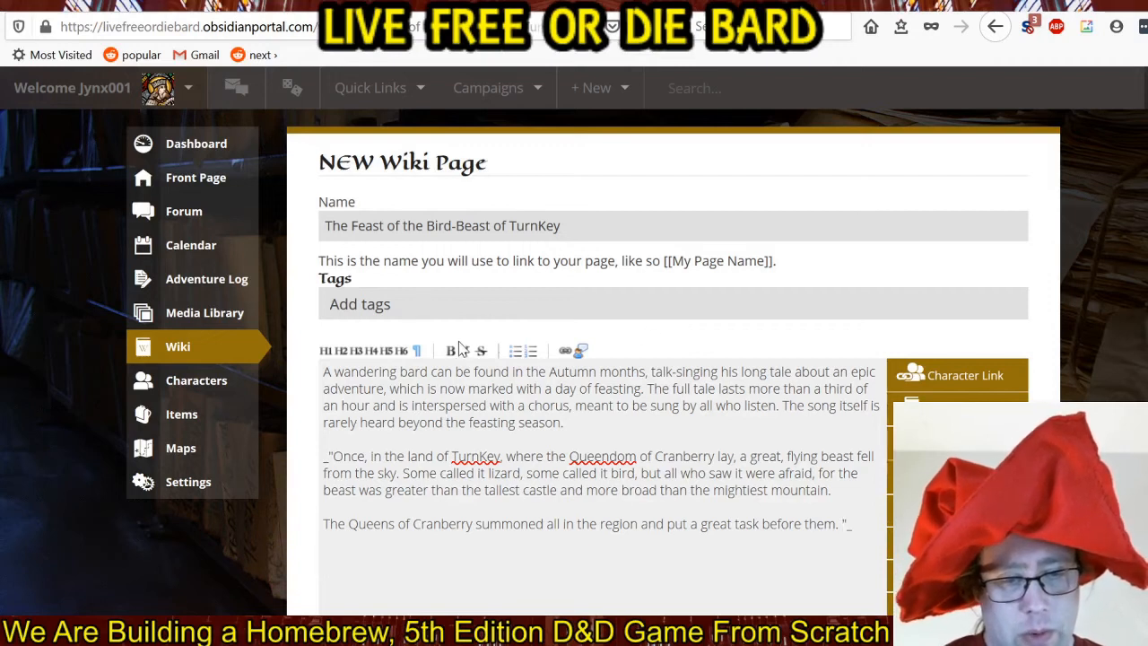
# Add bold text inside the quotation after "put a great task before them." reading "The Bird-Beast ravages our fair lands, heroes.".
pyautogui.click(454, 355)
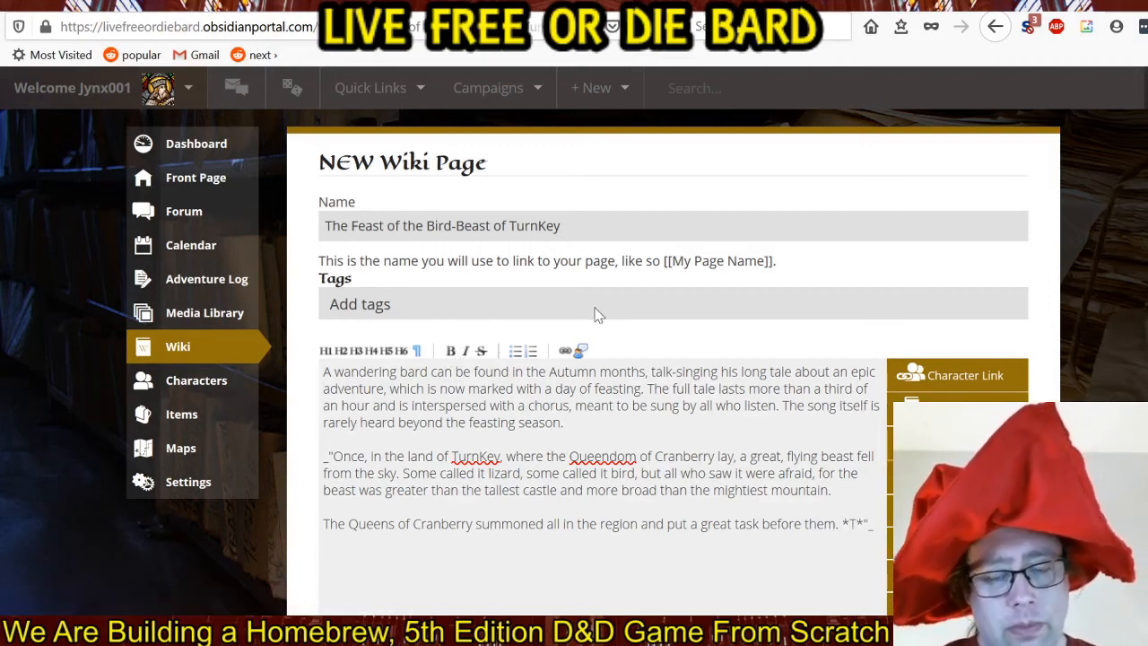
pyautogui.write('The Bird-Beast')
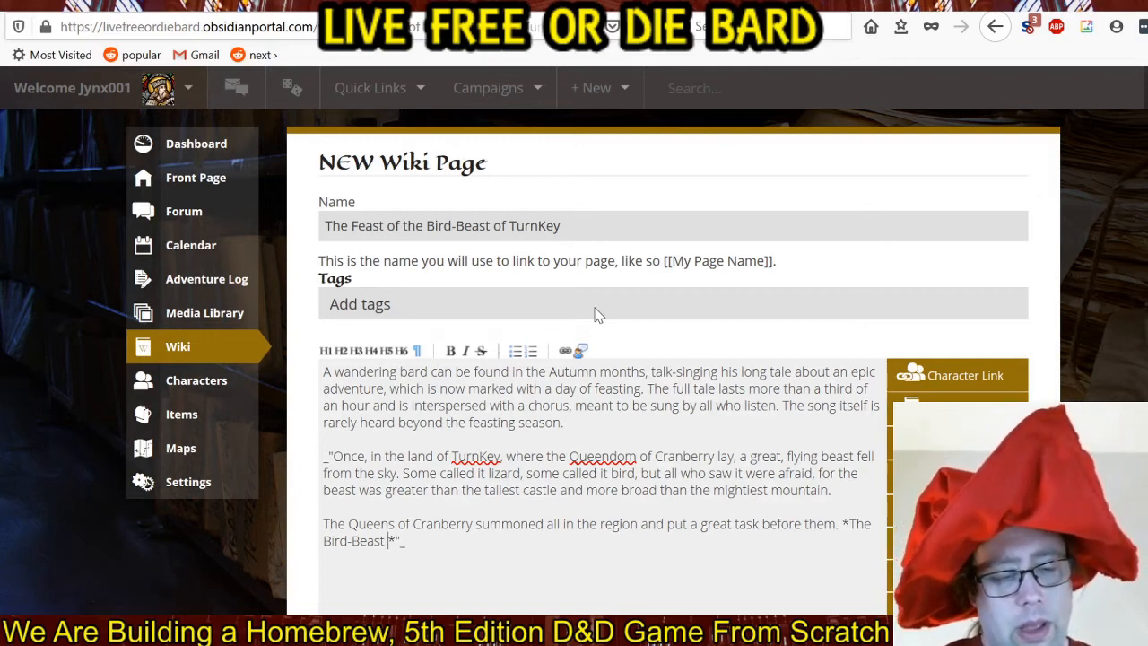
pyautogui.write('ravages ou')
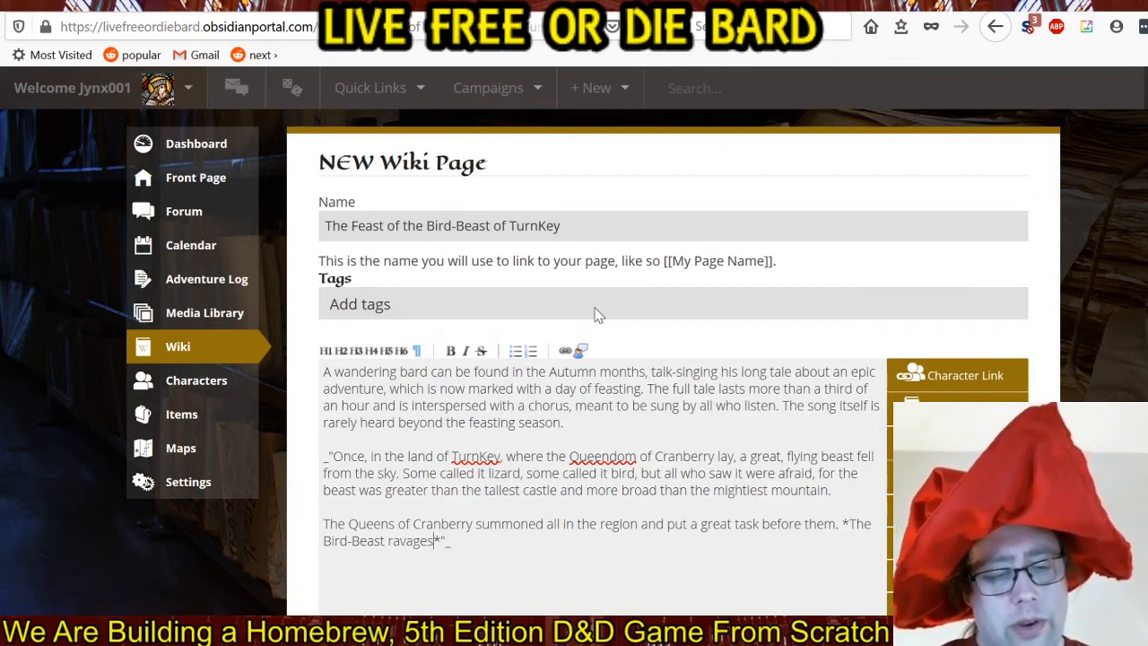
pyautogui.write('r ')
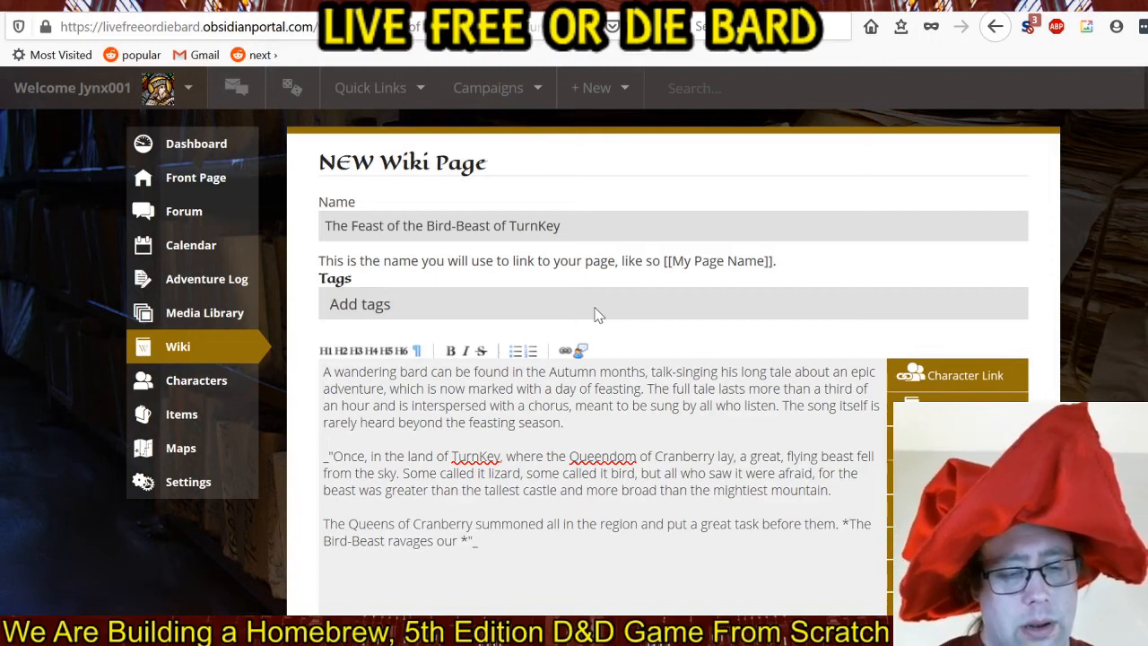
pyautogui.write('fair lands')
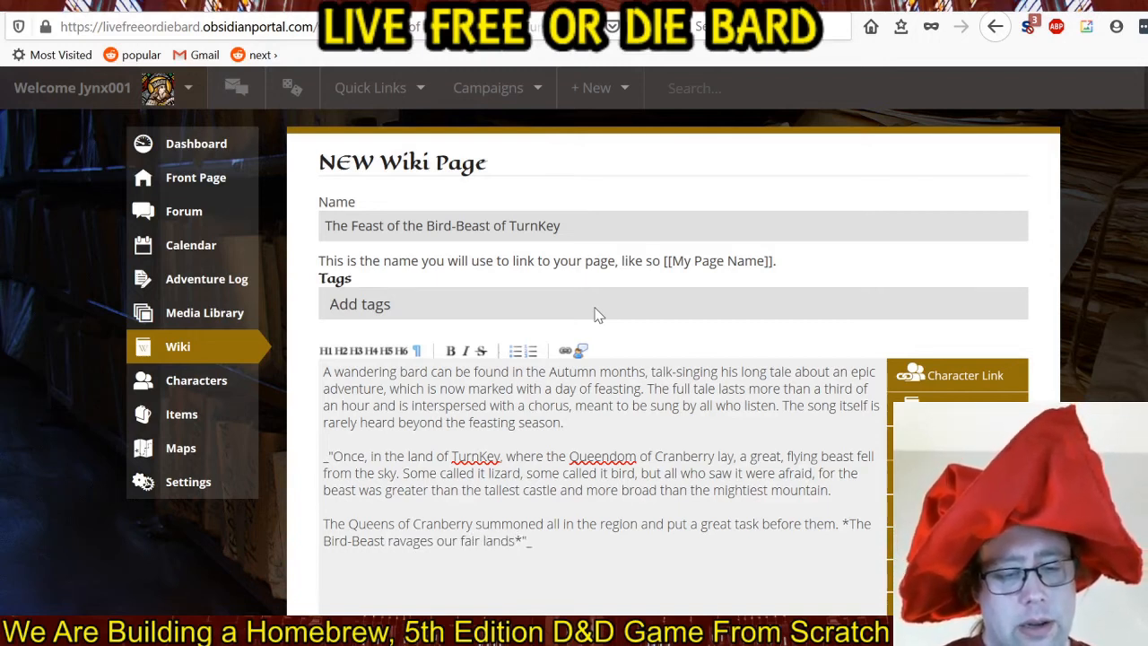
pyautogui.write(', heroes')
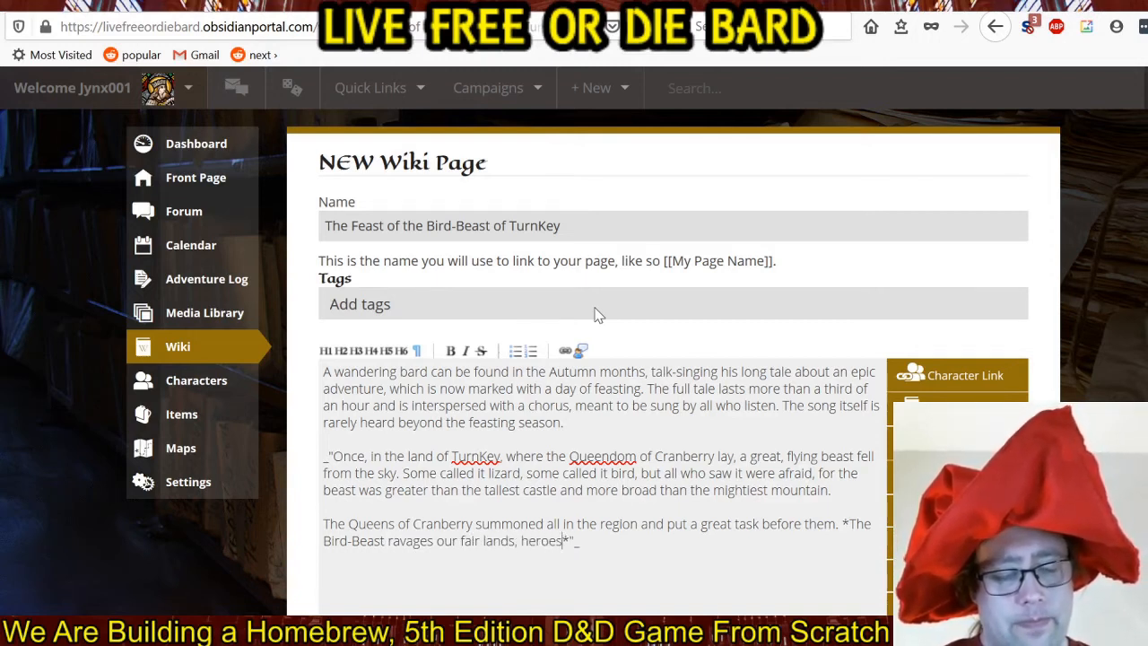
pyautogui.write('. Any')
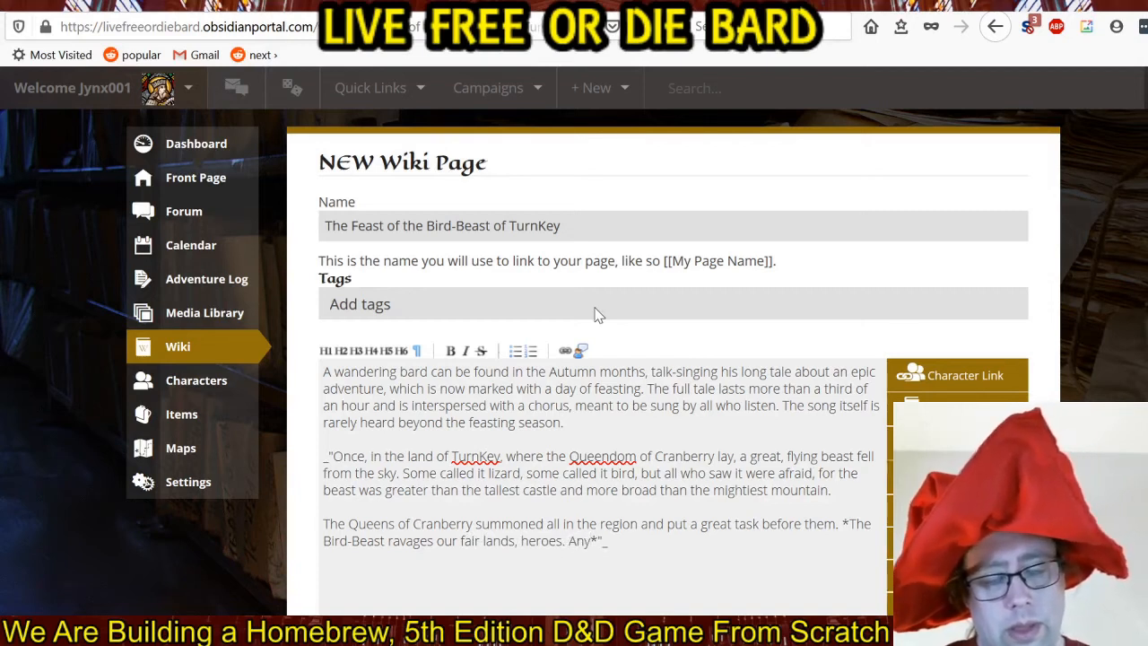
# Begin the next sentence of the bold speech after "heroes." with "Any of you who set out to end this terror".
pyautogui.press('BackSpace')
pyautogui.press('BackSpace')
pyautogui.write('ny of you ')
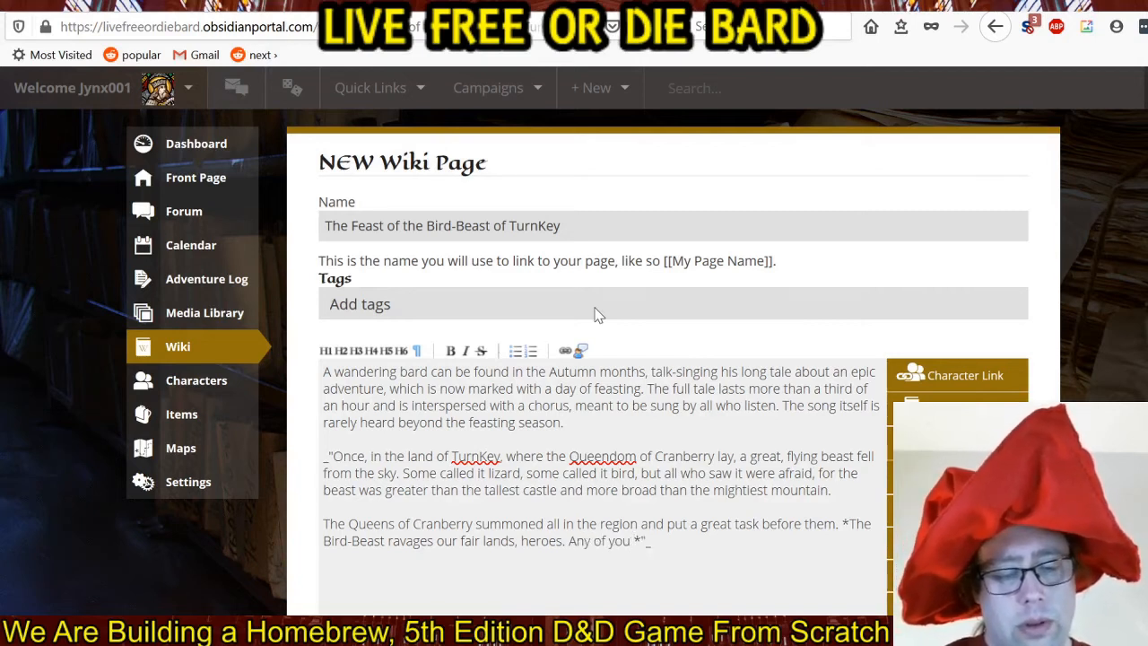
pyautogui.write('who ')
pyautogui.write('set out t')
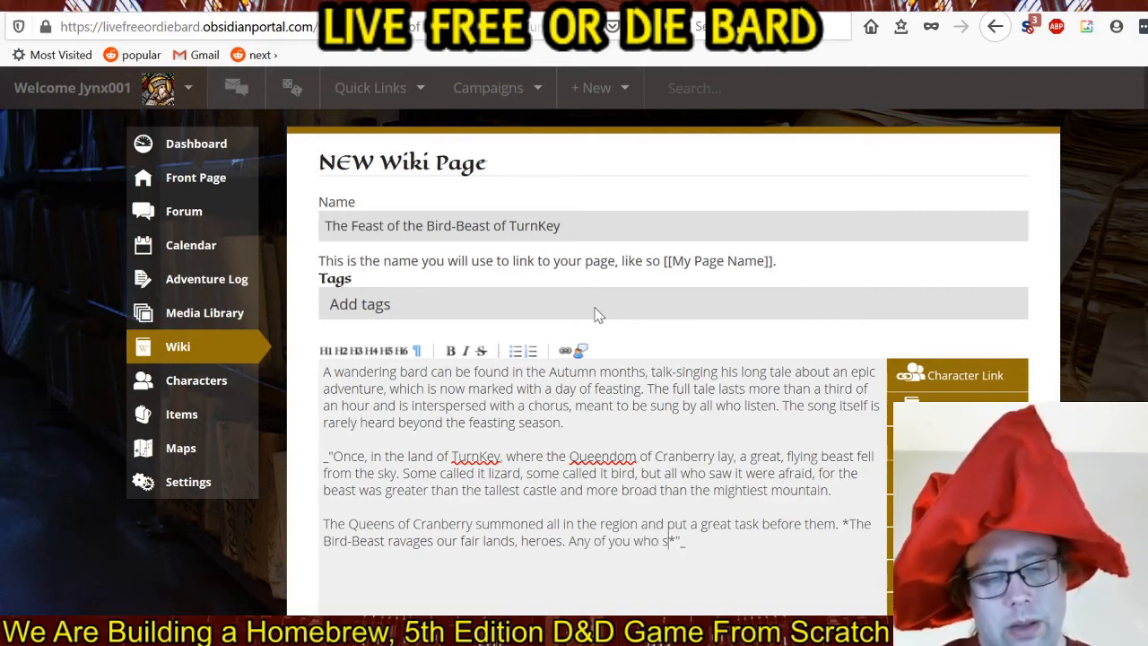
pyautogui.write('o ')
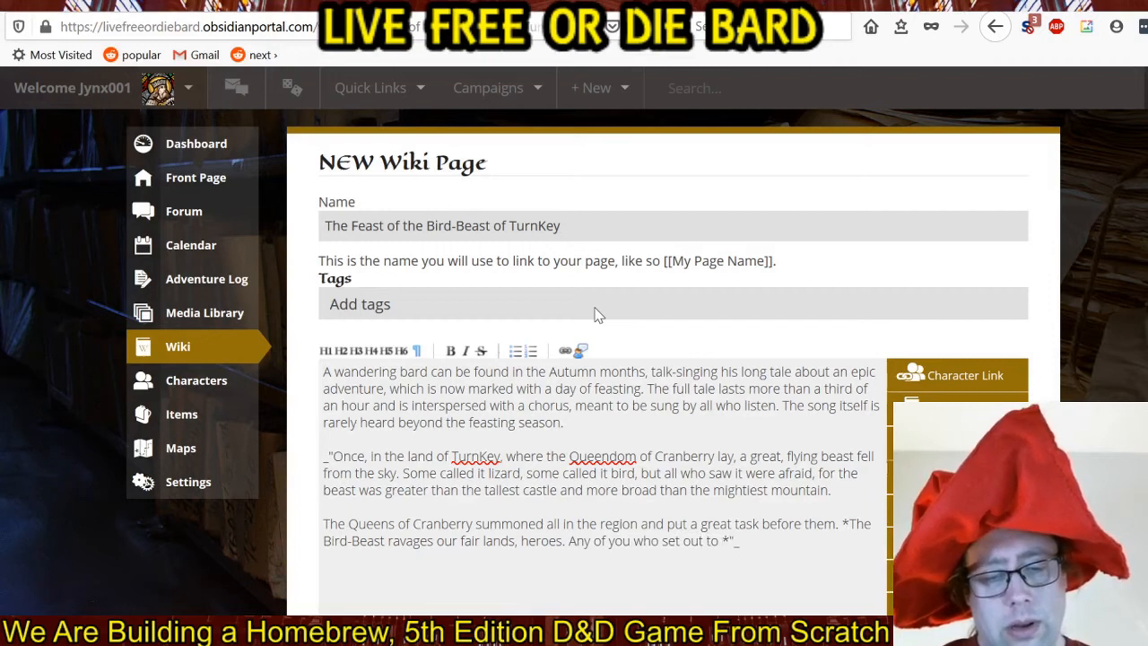
pyautogui.write('end this te')
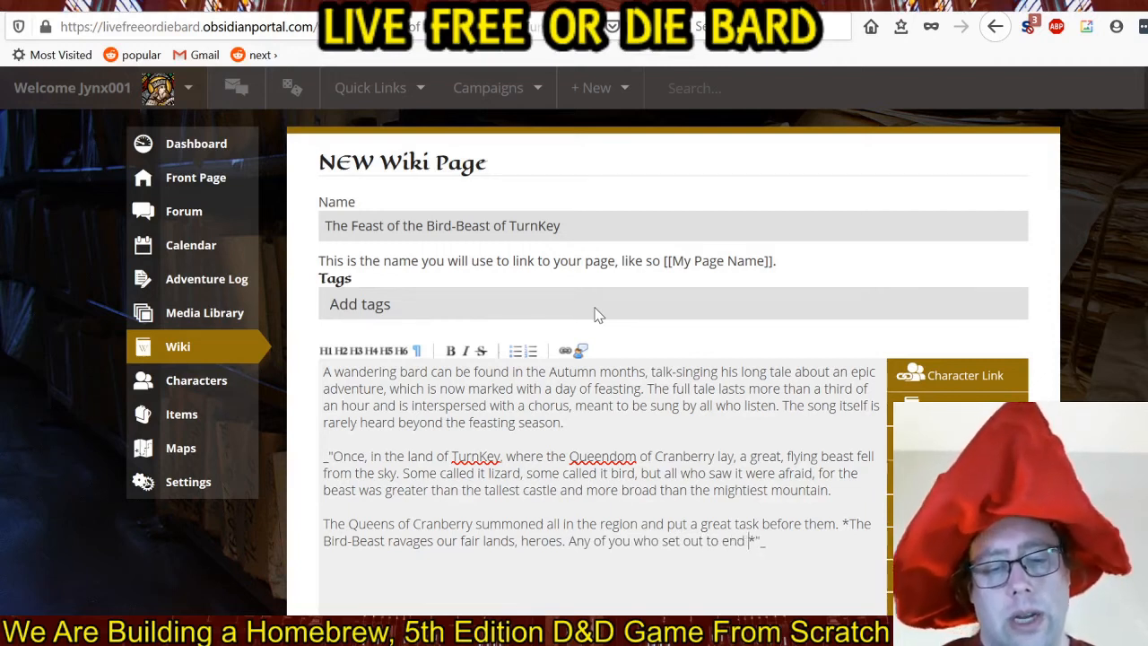
pyautogui.write('rror')
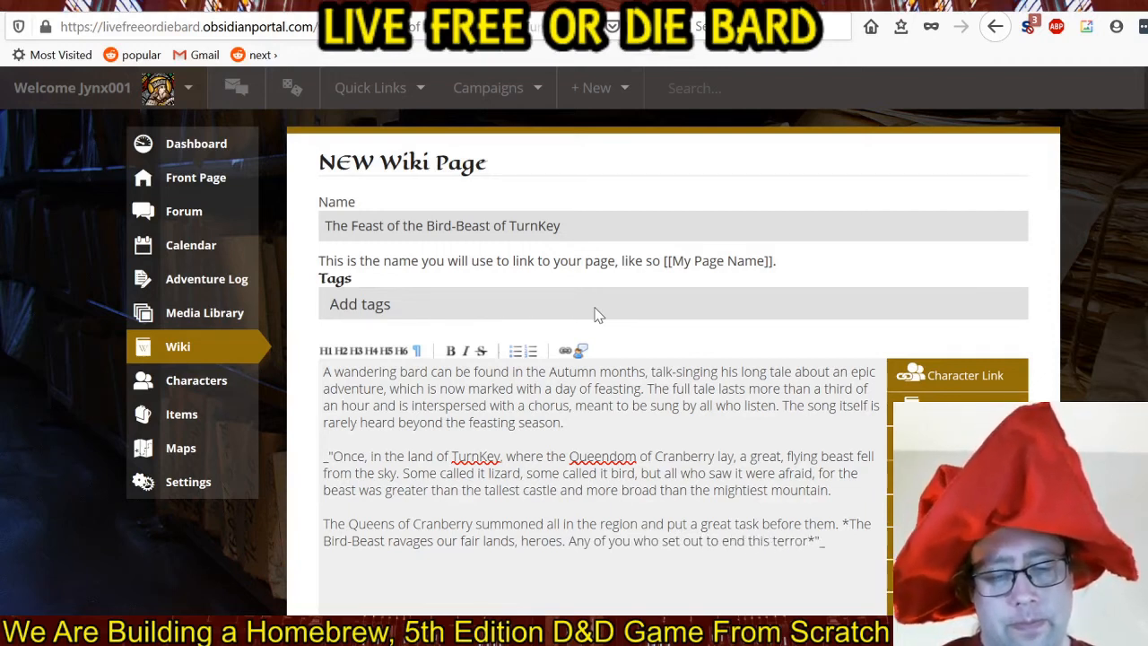
pyautogui.write(' will be ')
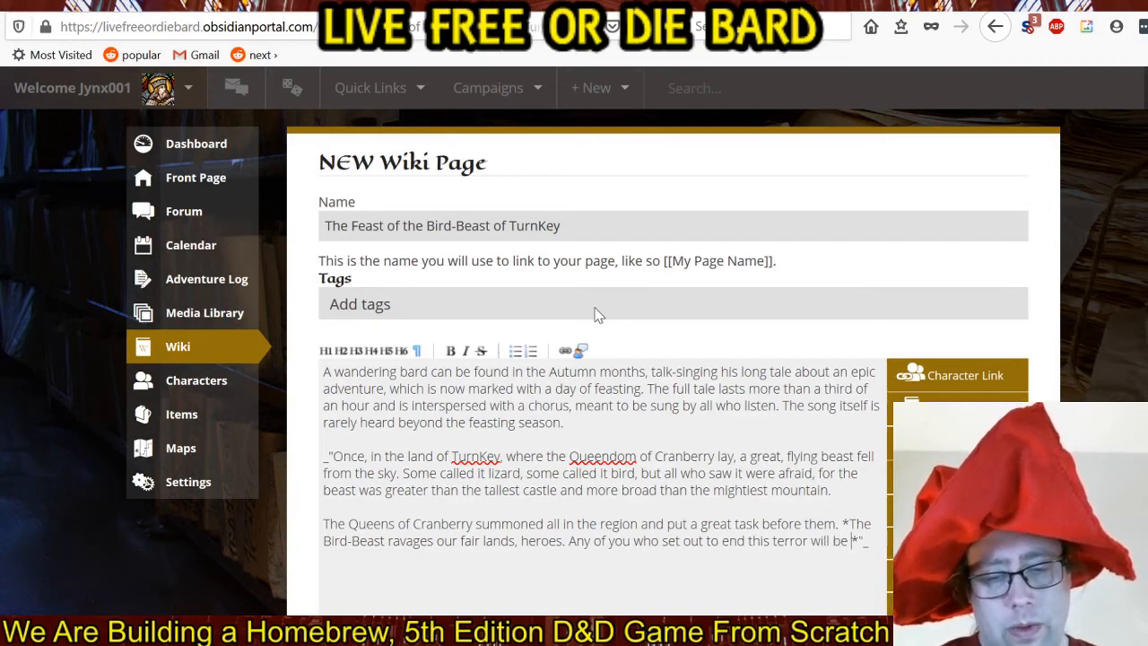
pyautogui.write('celebrated')
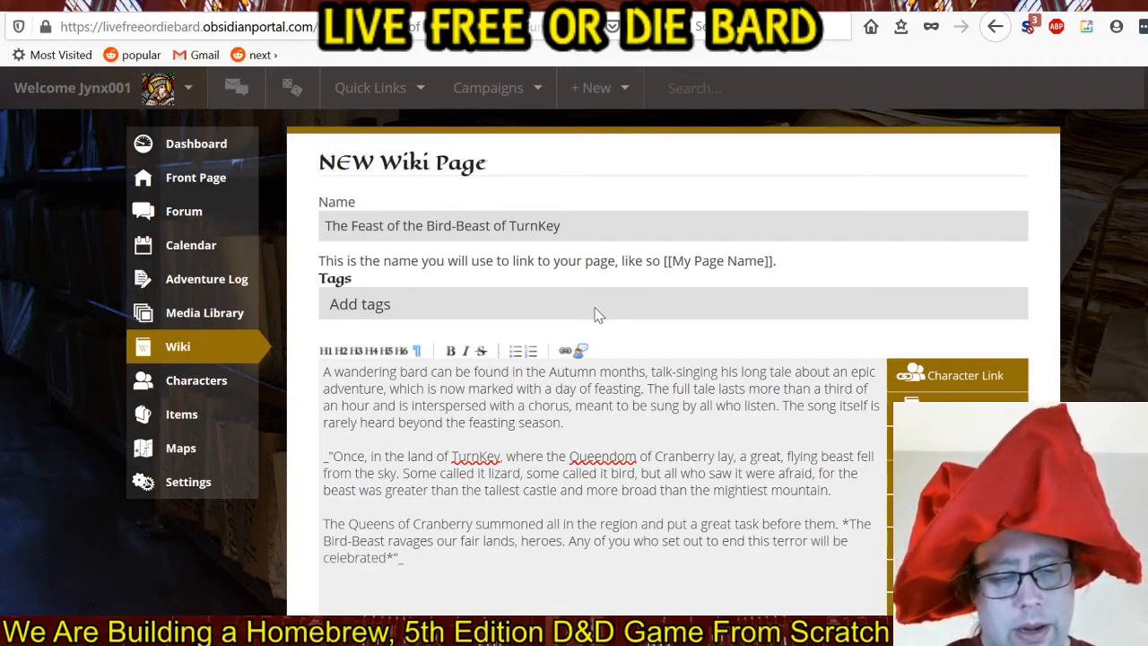
pyautogui.write(' forever ')
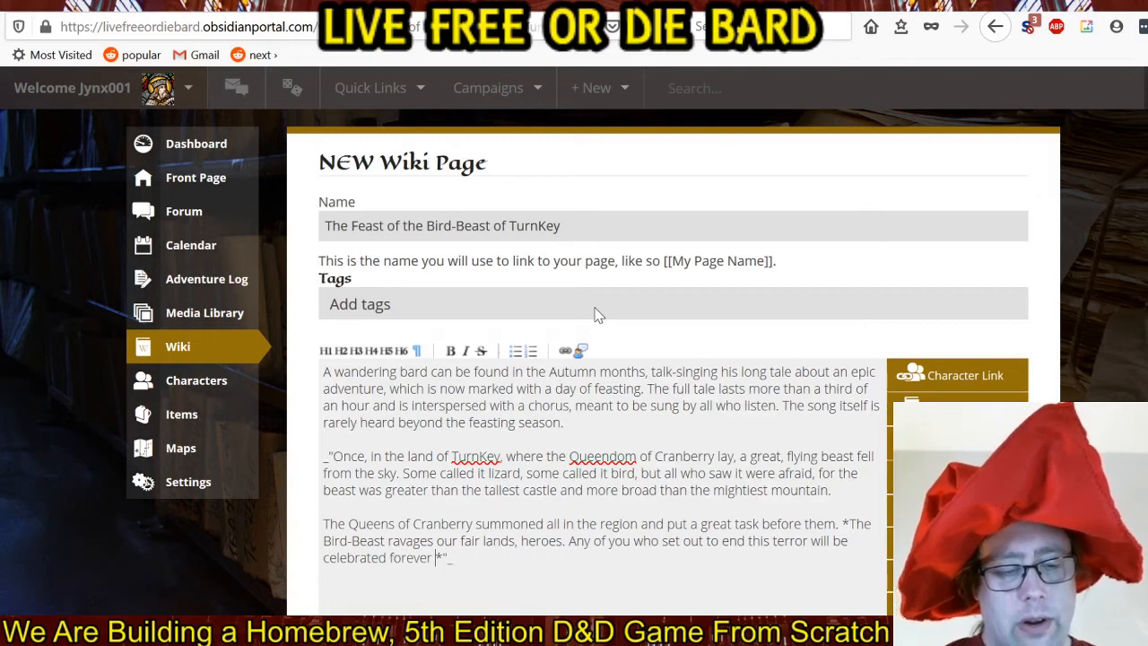
pyautogui.write('in')
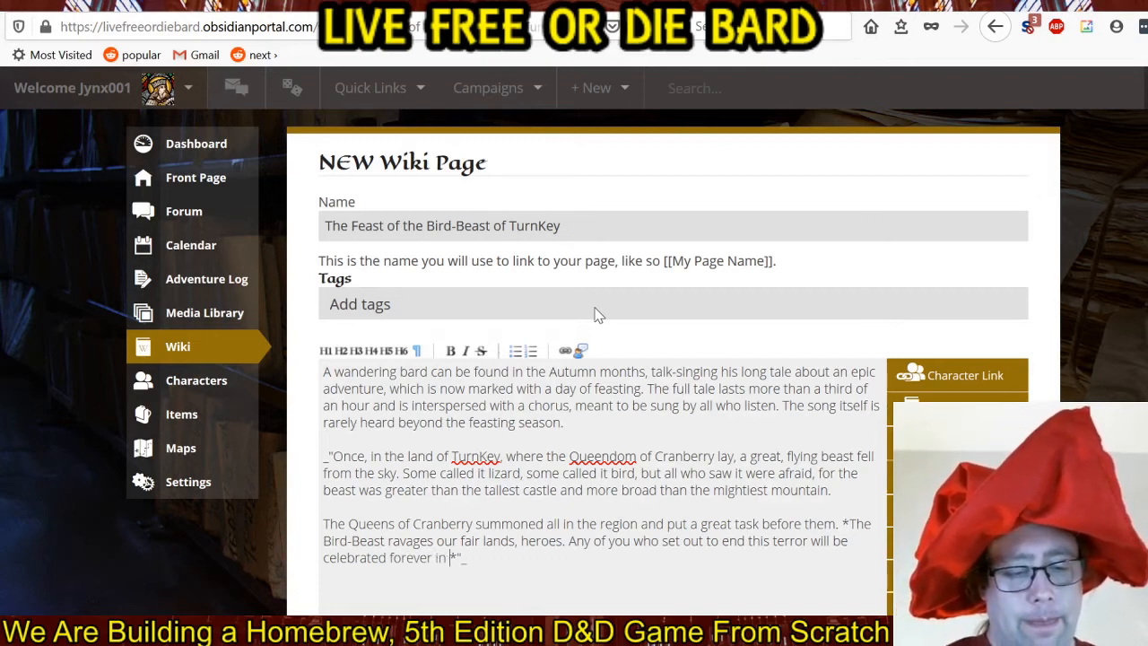
pyautogui.write(' tale and son')
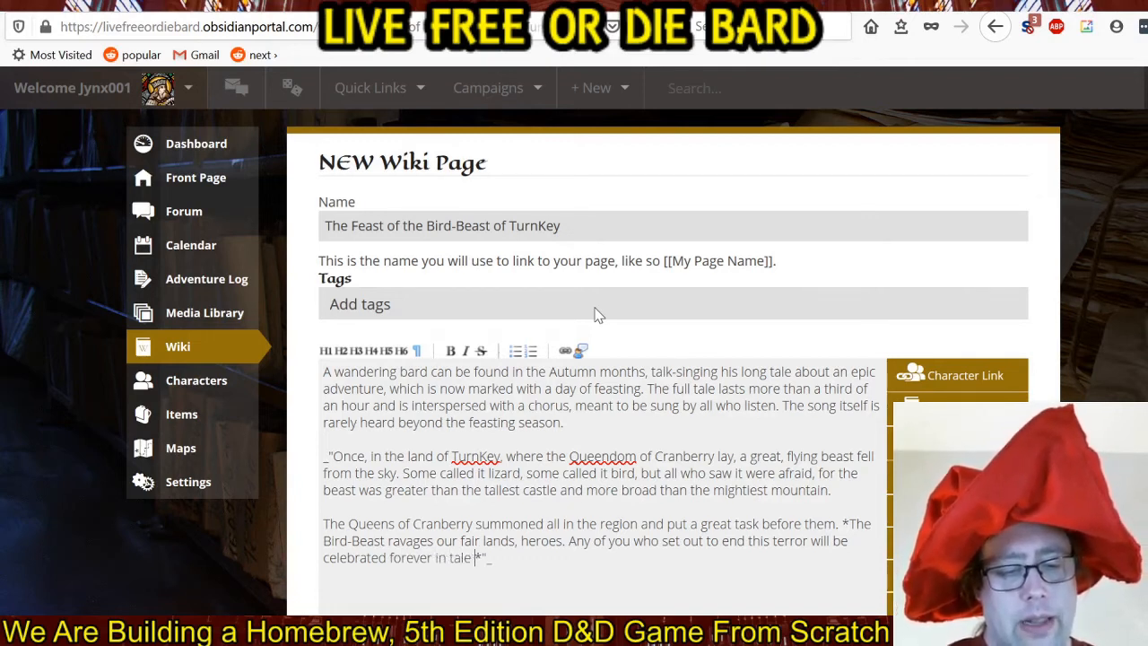
pyautogui.write('g')
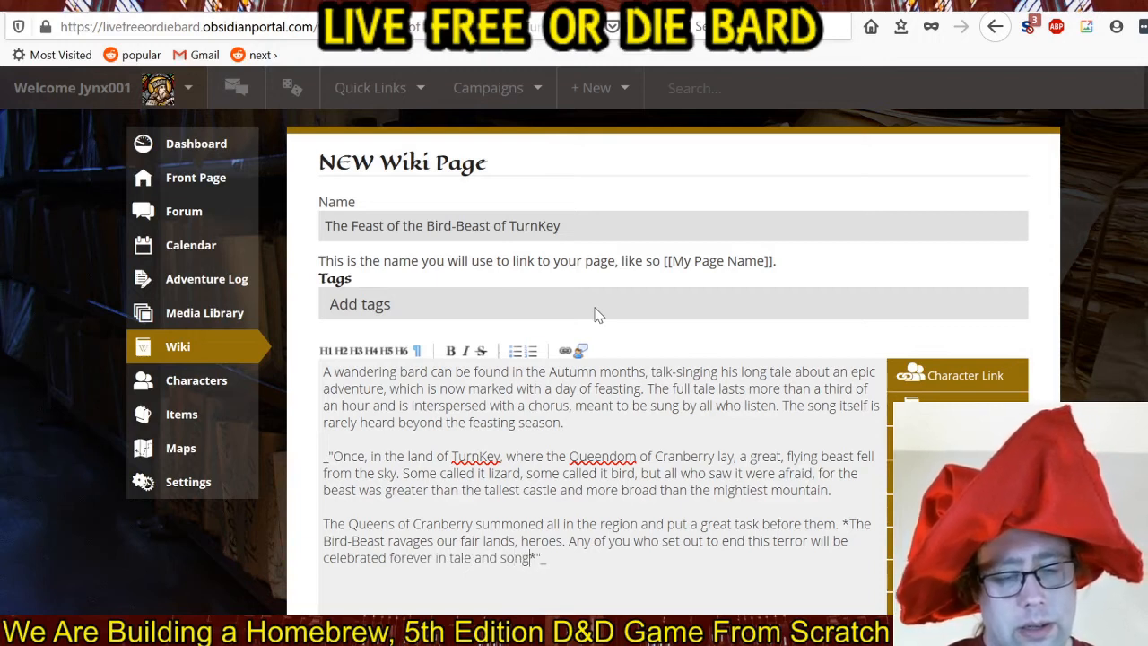
pyautogui.write('. We ')
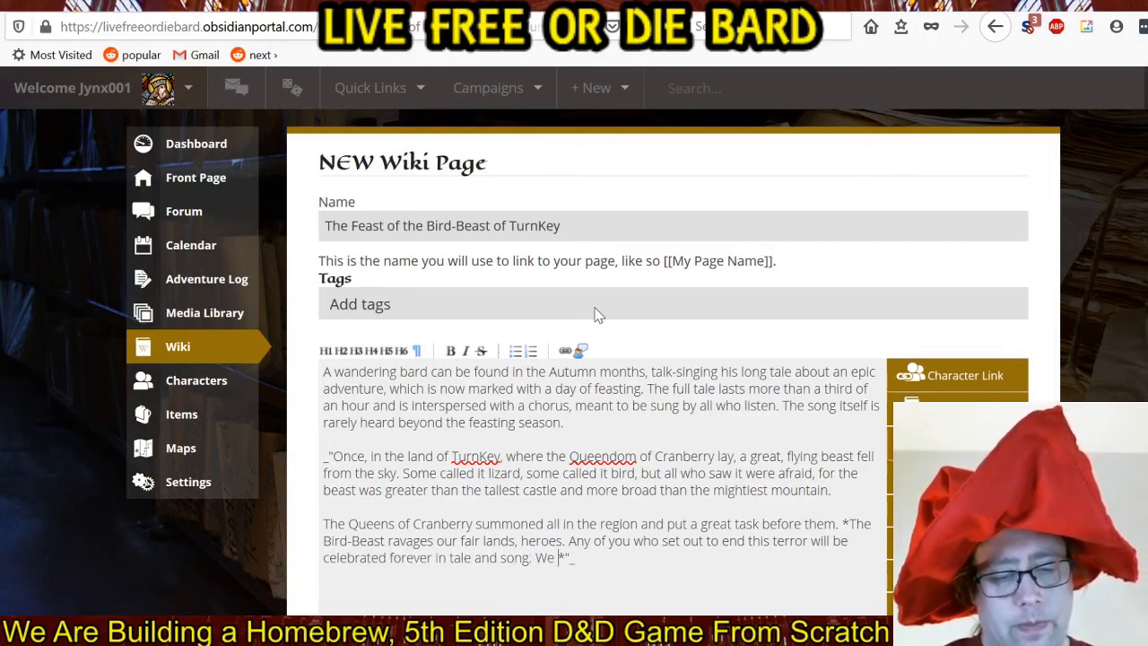
pyautogui.write('shall hold a')
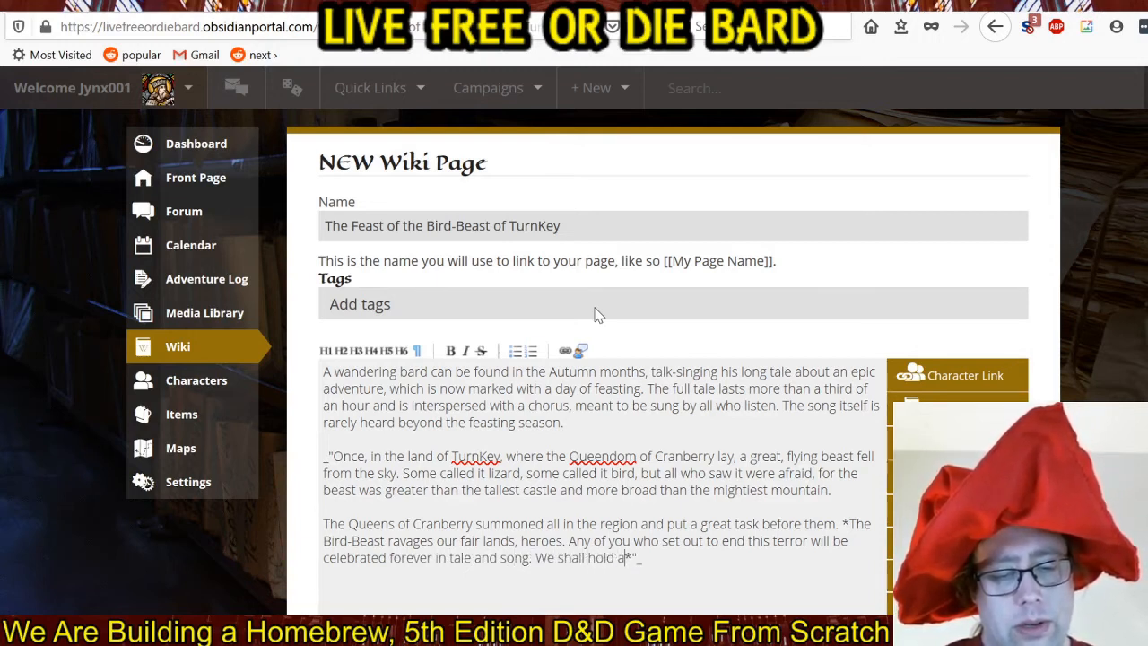
pyautogui.write(' great feast')
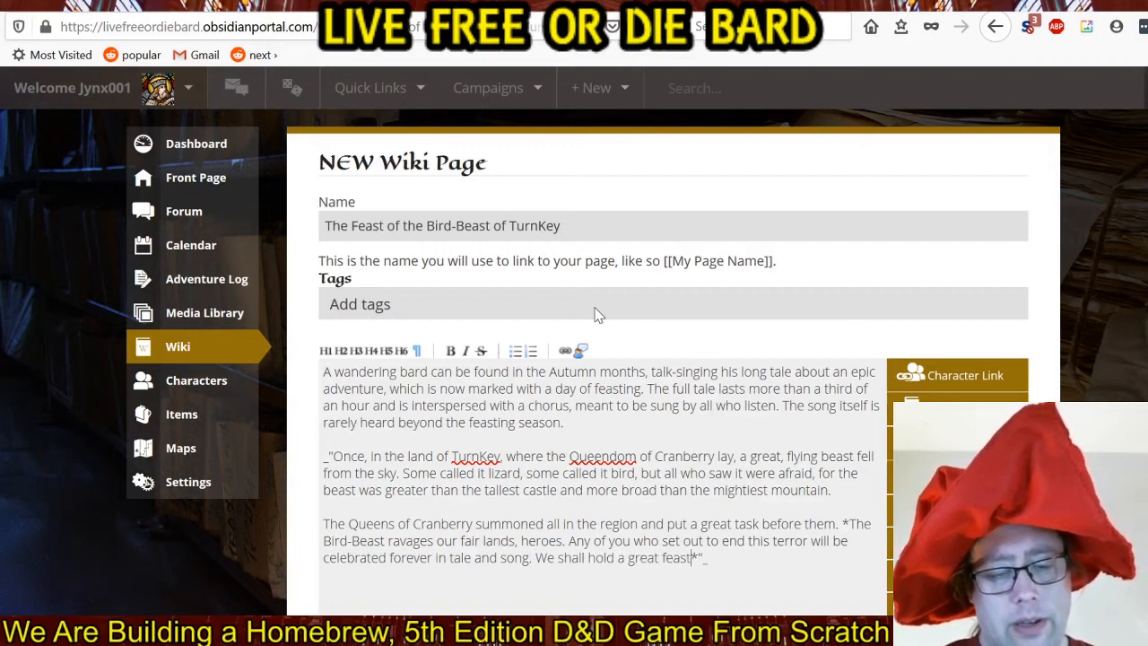
pyautogui.write(' in your hono')
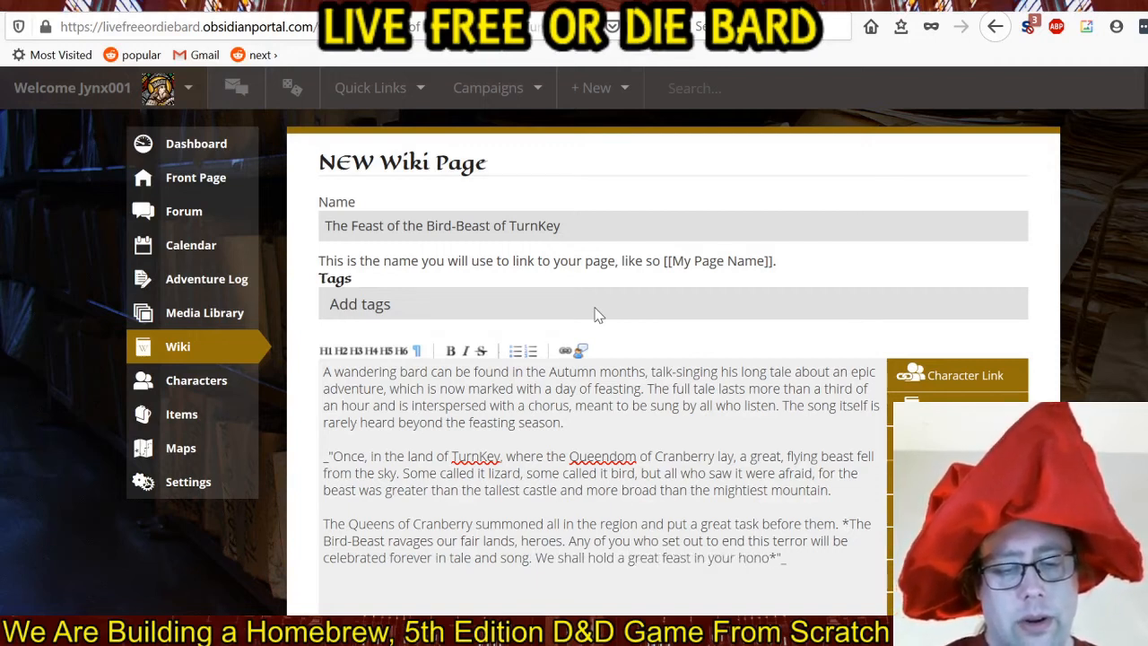
pyautogui.write('r from this da')
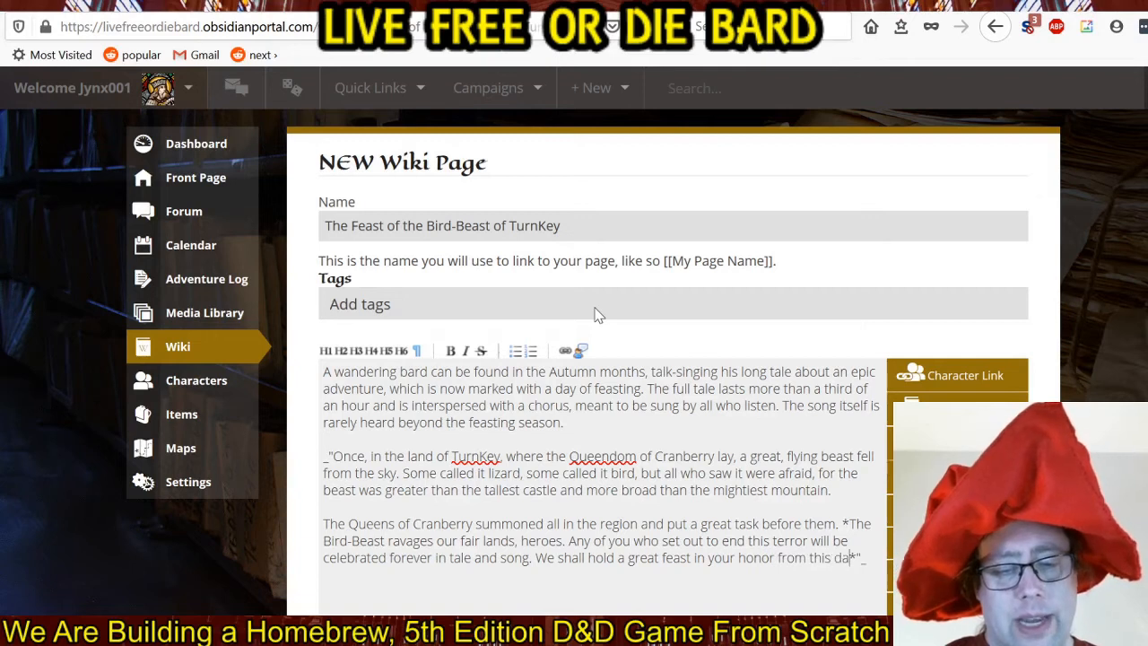
pyautogui.write('y forth.')
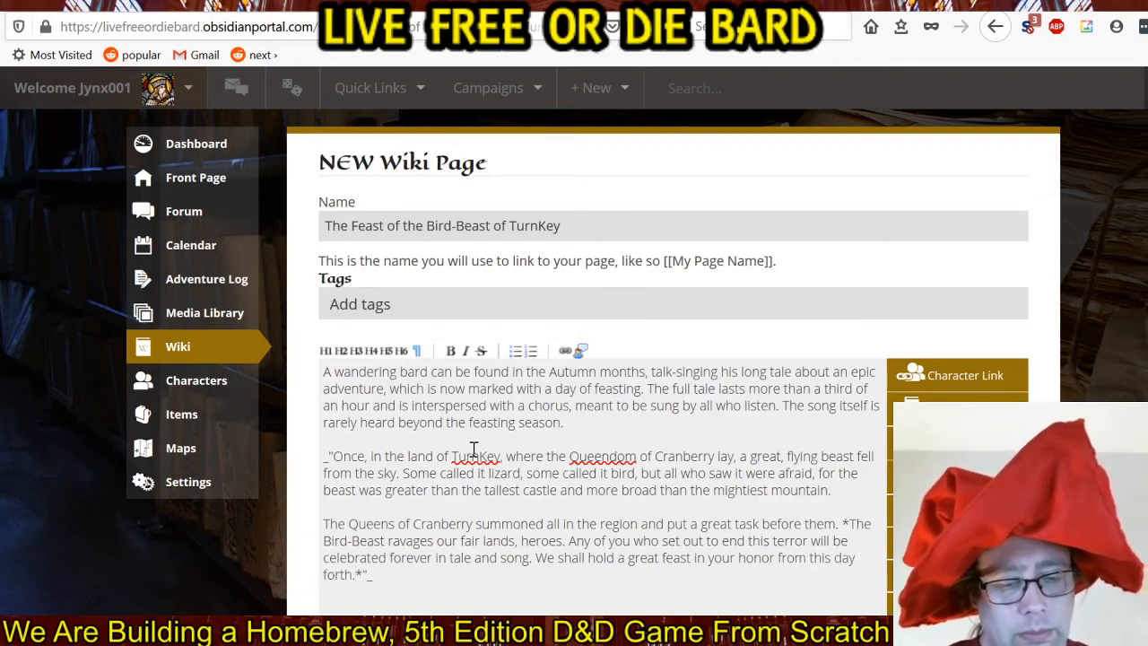
# Start a new non-bold paragraph before the closing quotation mark, after a blank line, with "Many joined the fight.".
pyautogui.click(364, 575)
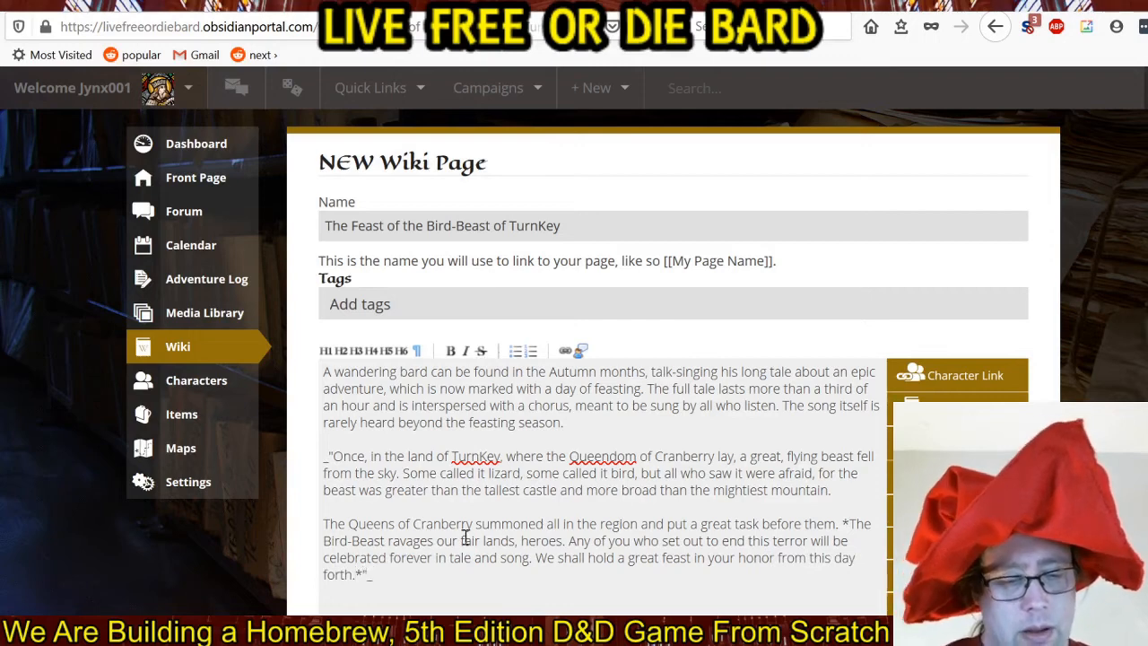
pyautogui.press('Return')
pyautogui.press('Return')
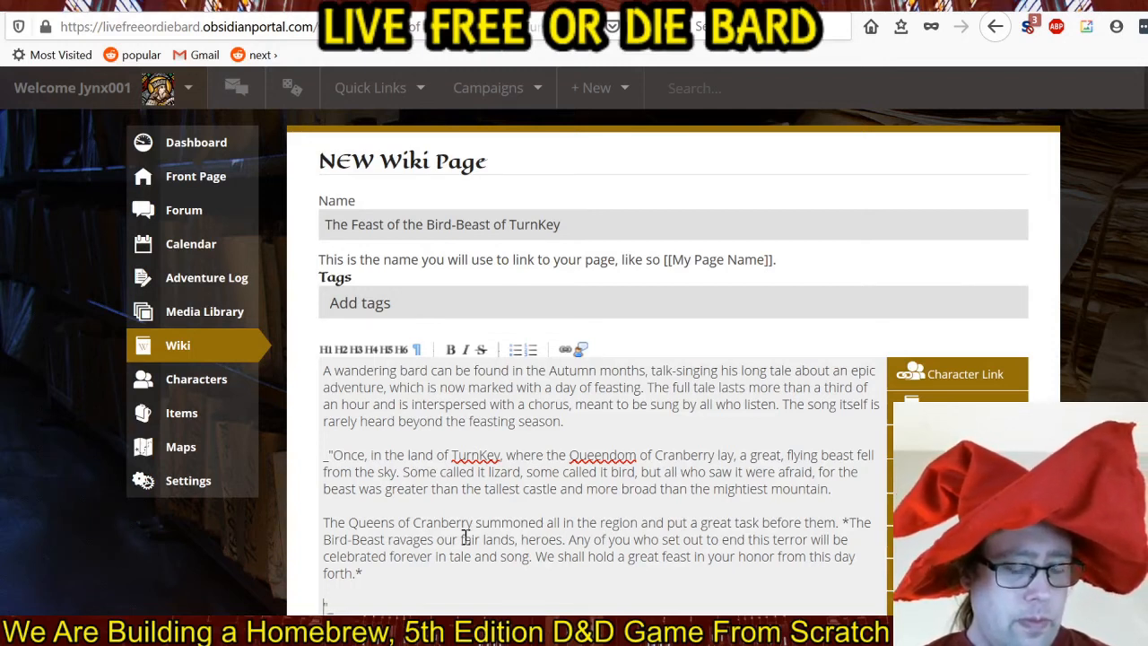
pyautogui.write('Many ')
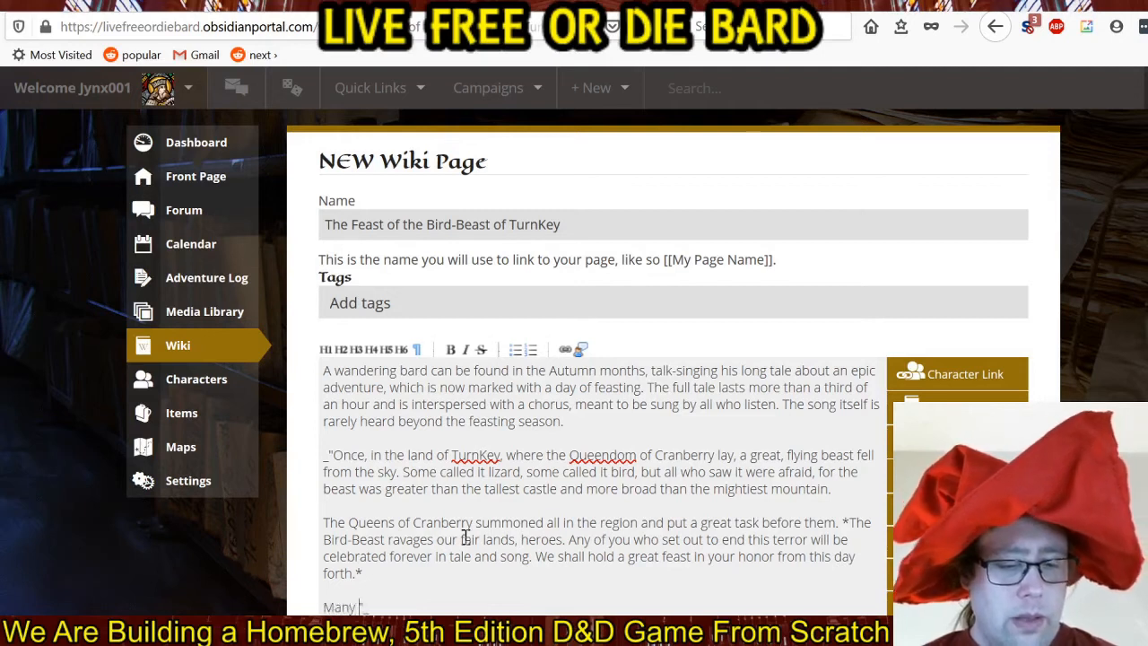
pyautogui.write('joined t')
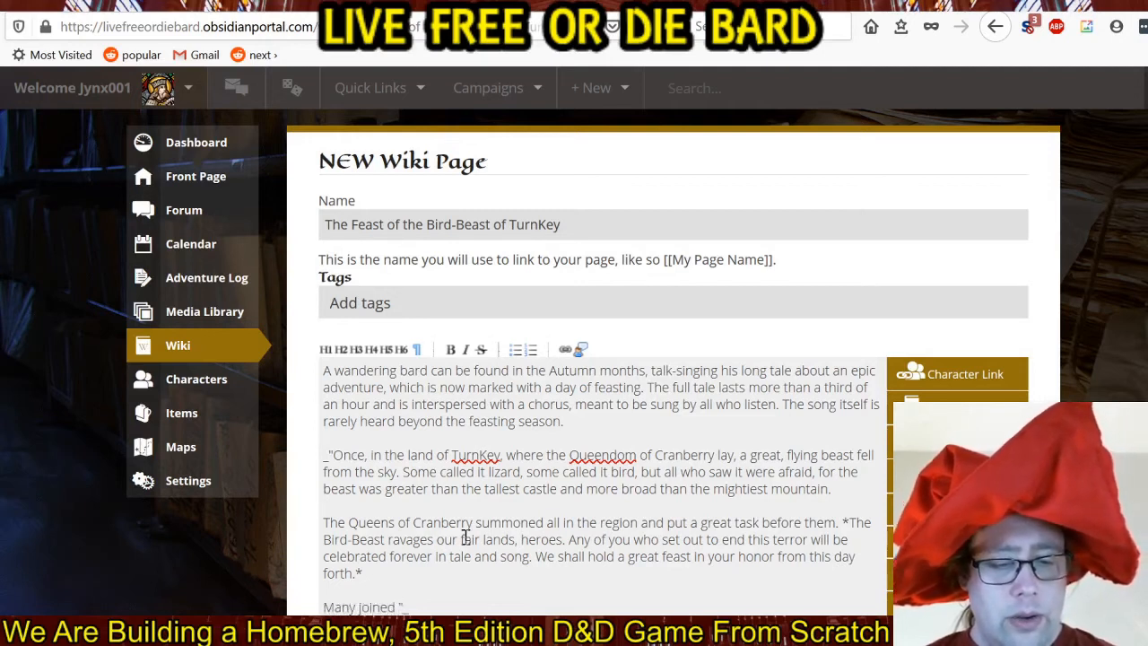
pyautogui.write('he fight. ')
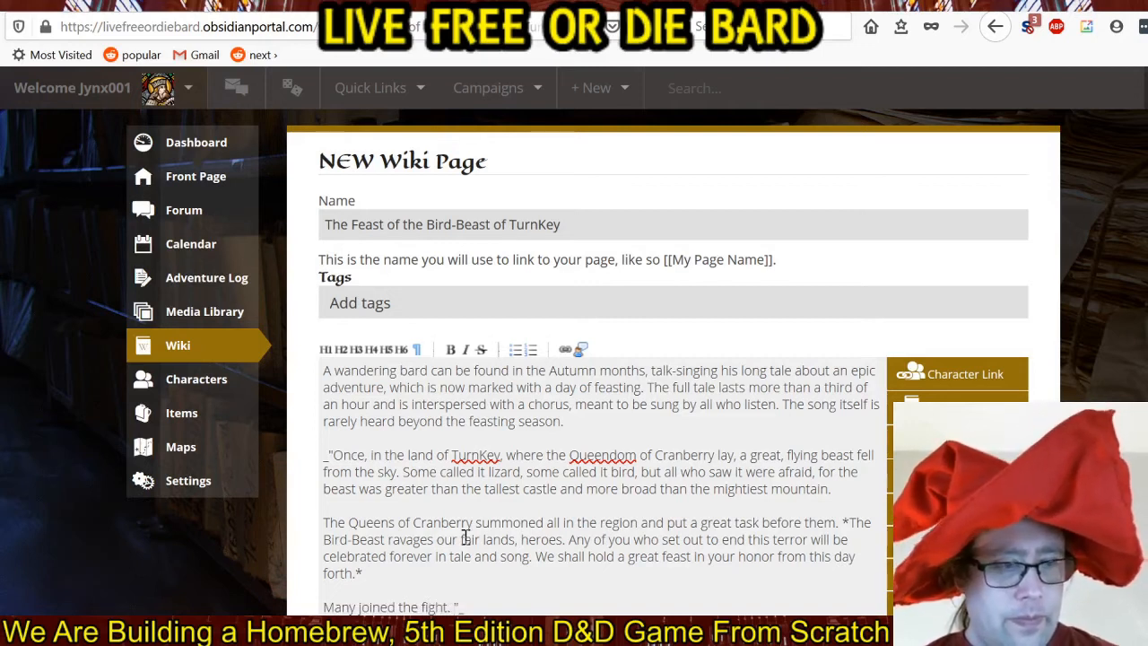
pyautogui.write('The vast army')
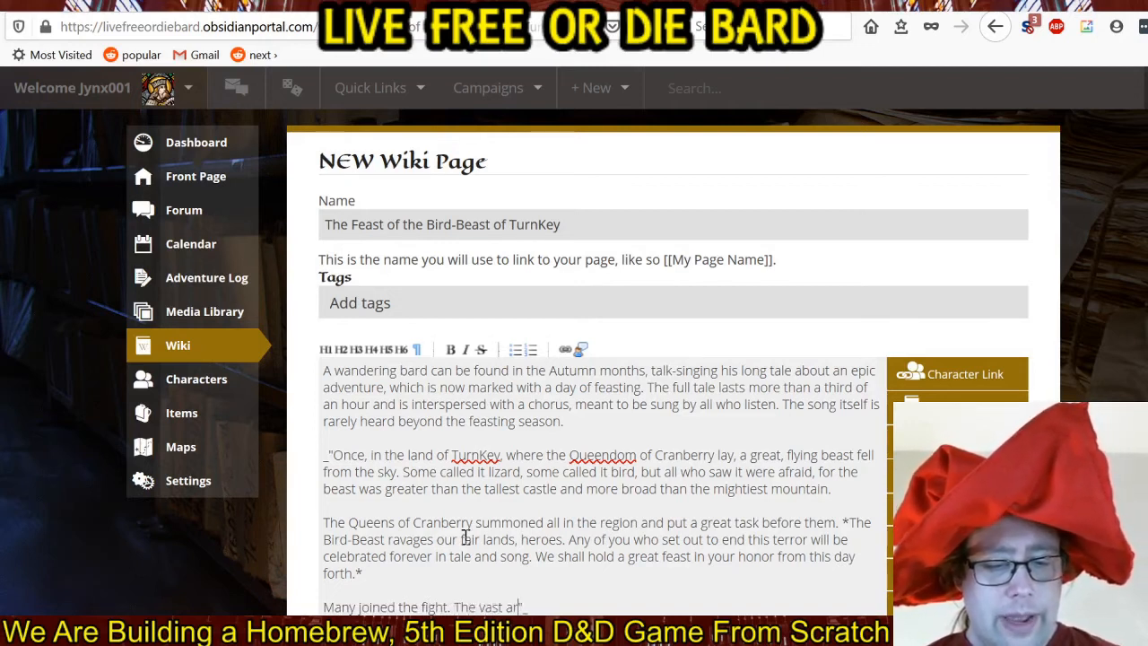
pyautogui.write(' was le')
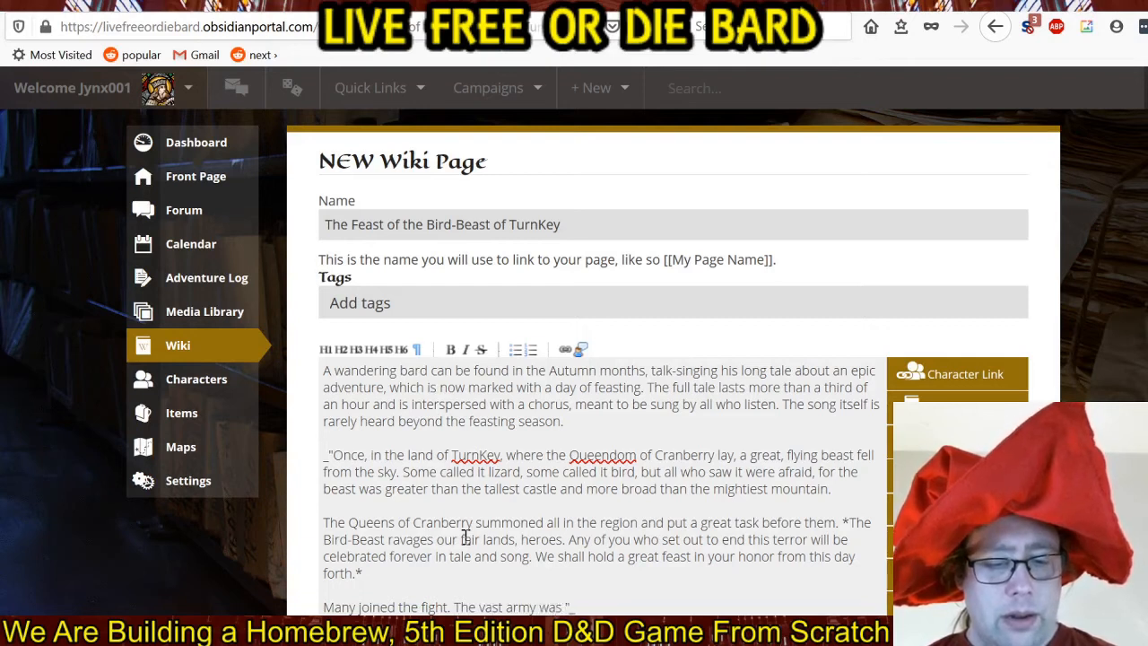
pyautogui.write('ad ')
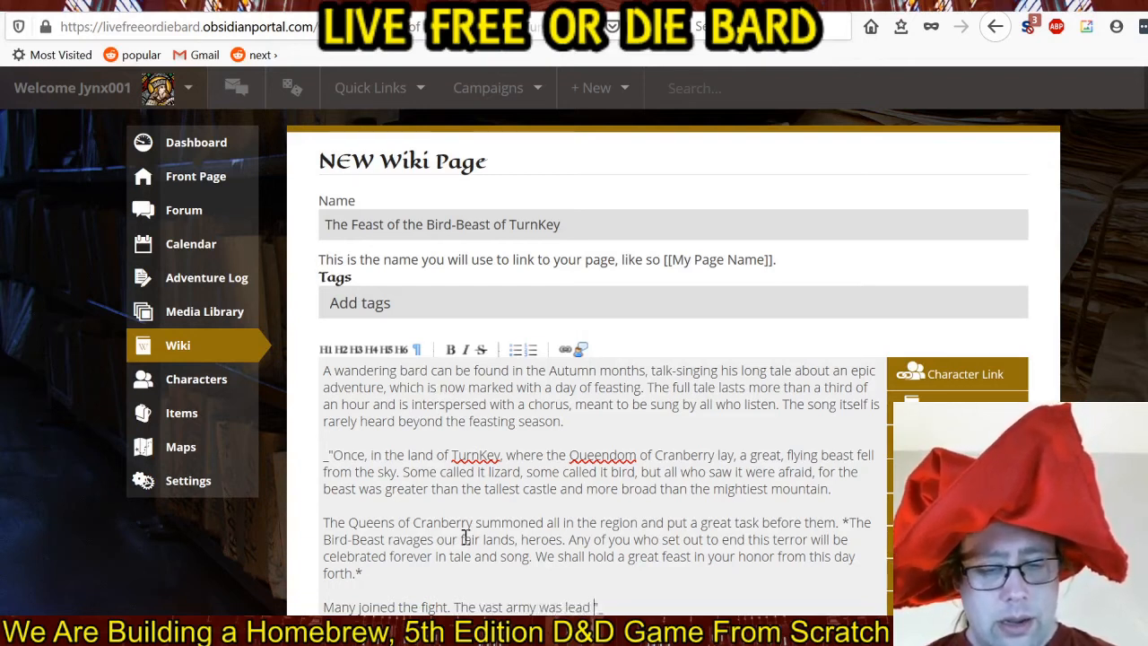
pyautogui.write('by the Ze')
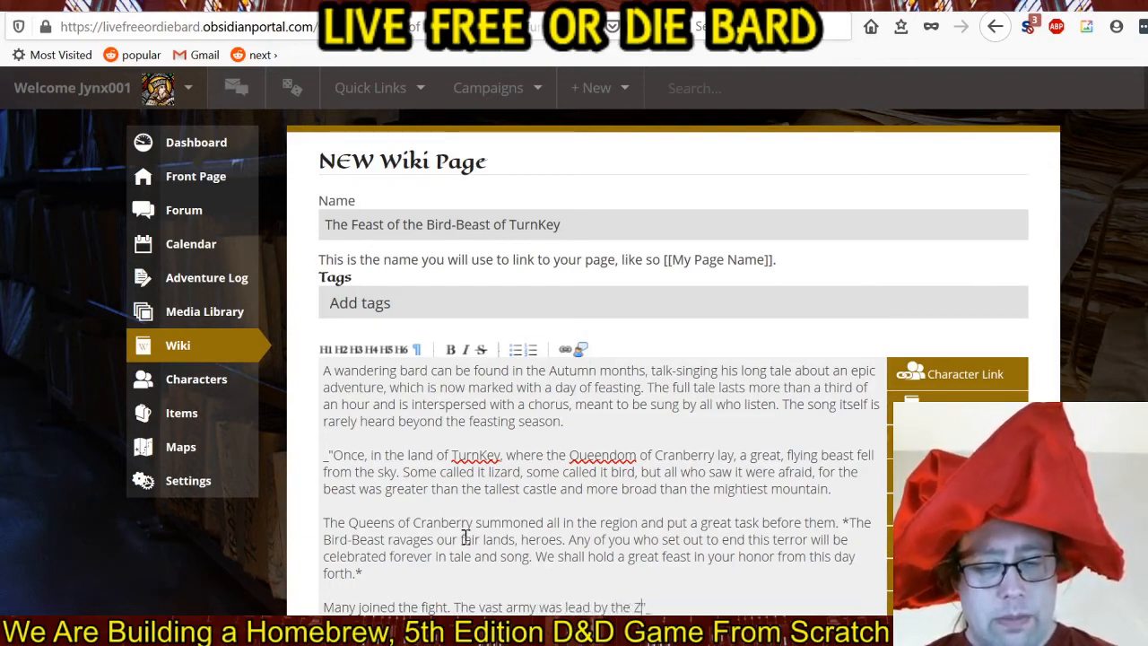
pyautogui.write('pplins on ')
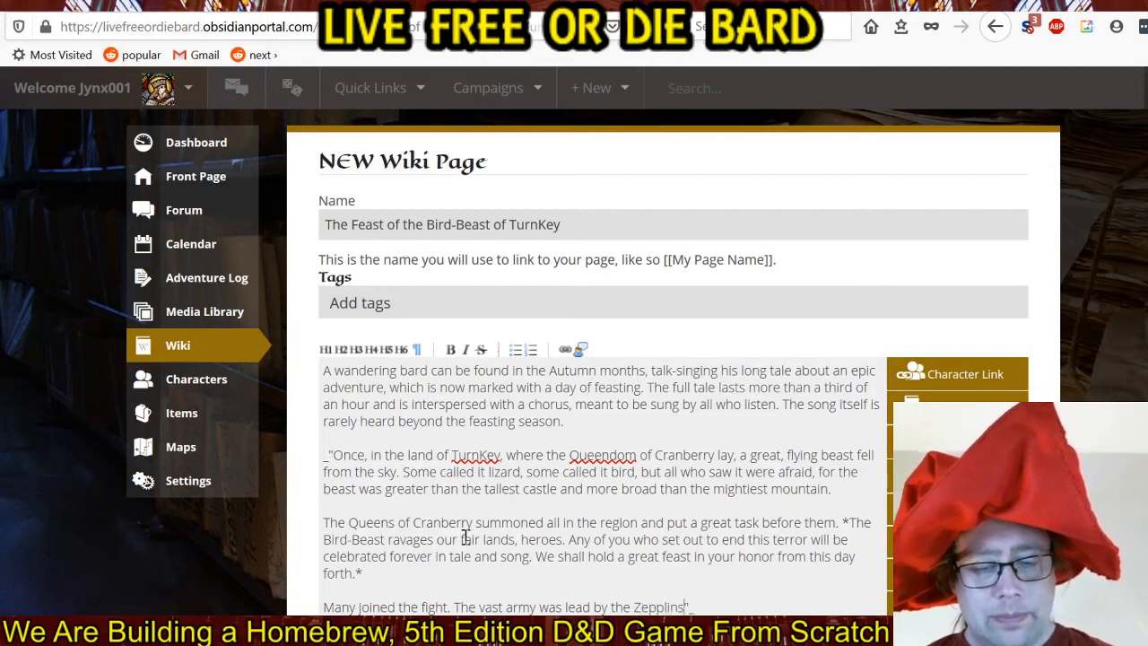
pyautogui.write('high."')
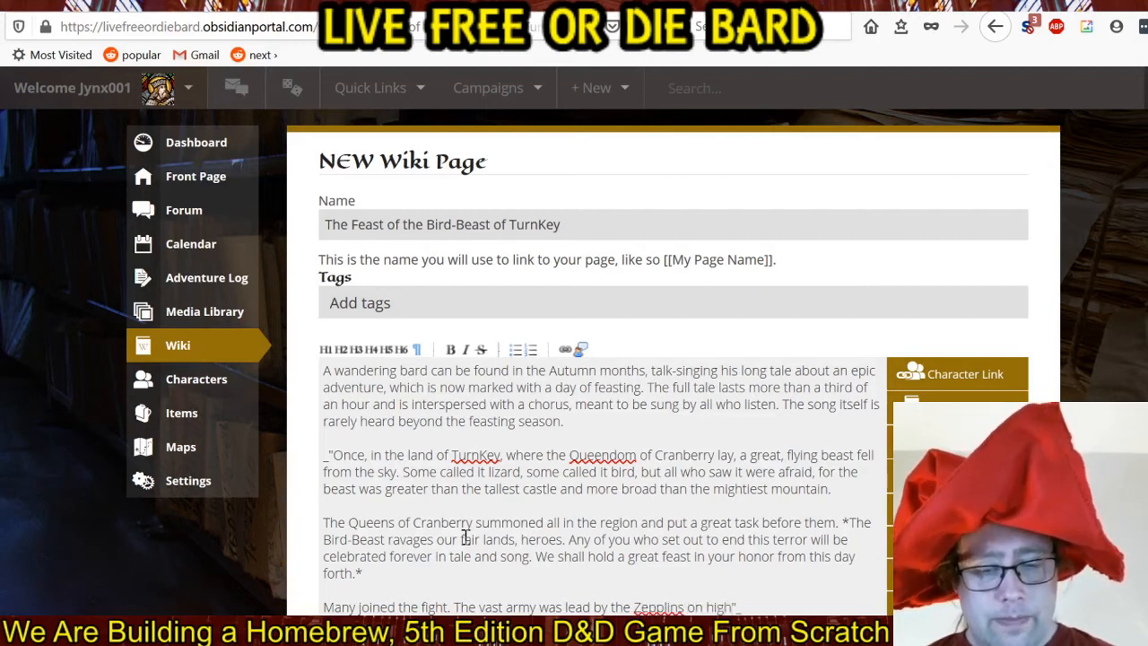
# End the quotation's last sentence after "high" with a period and correct the spelling of "Zepplins" to "Zeppelins".
pyautogui.scroll(-2, 649, 533)
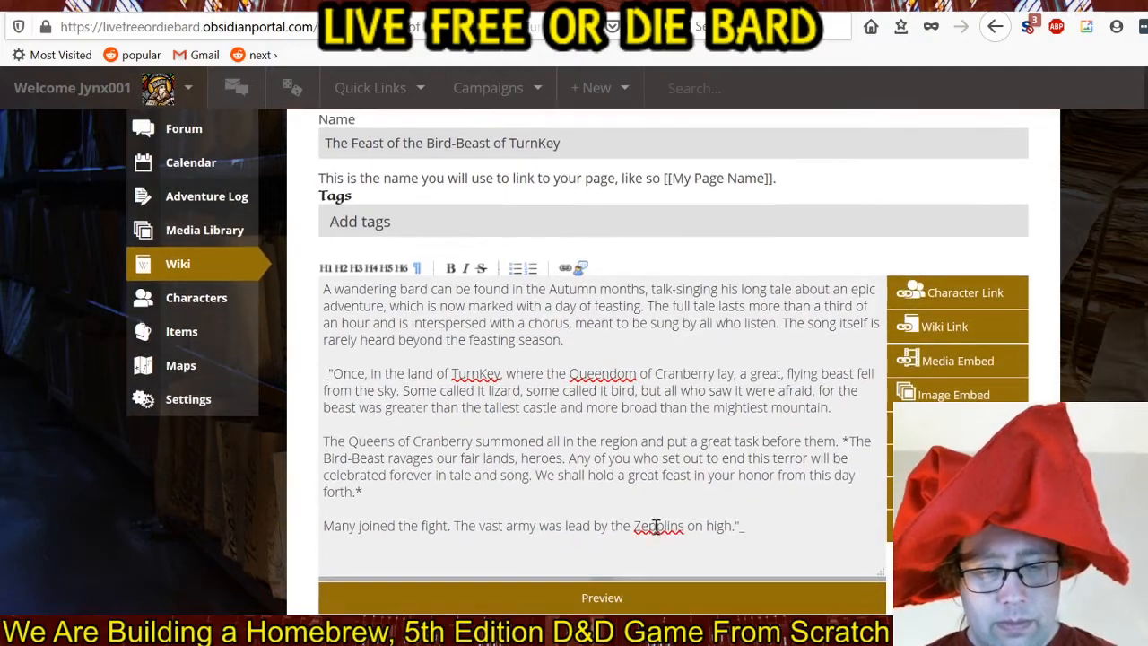
pyautogui.click(658, 526)
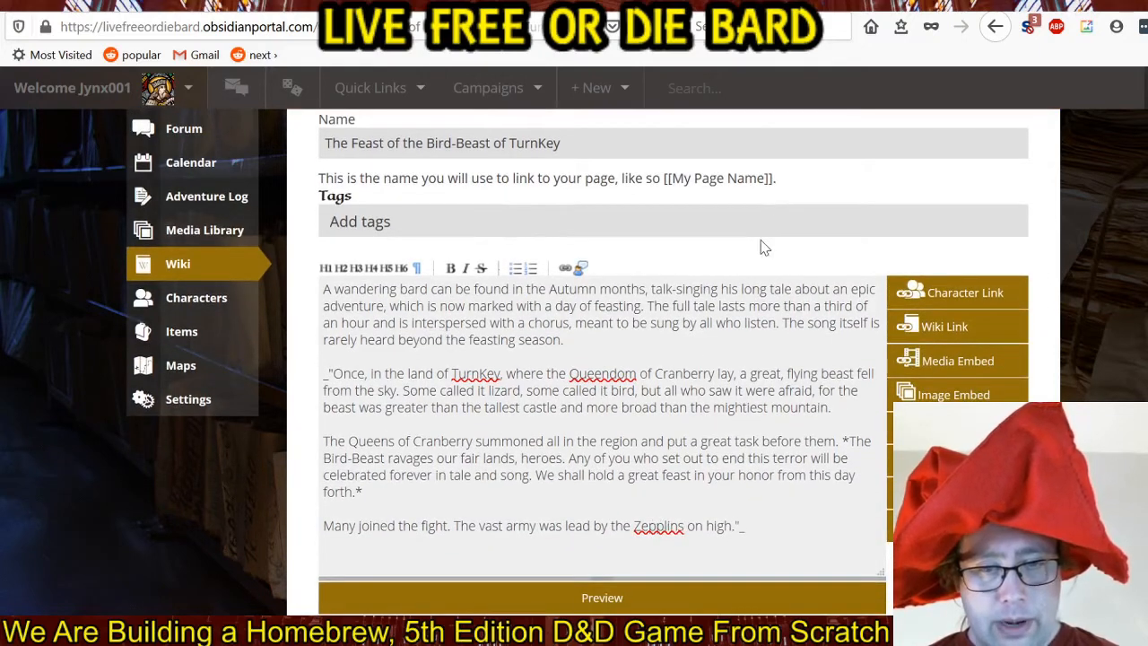
pyautogui.write('e')
# Continue the last paragraph before the closing quotation mark with "Below them, the Vanguard of Halen.".
pyautogui.click(744, 525)
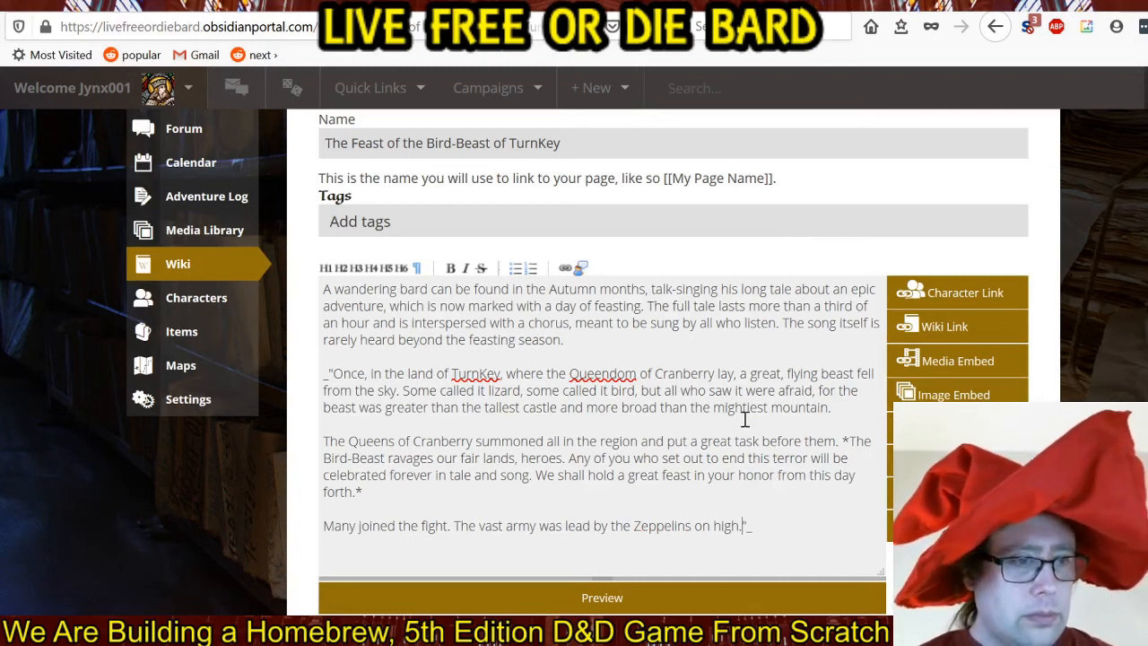
pyautogui.write('Below t')
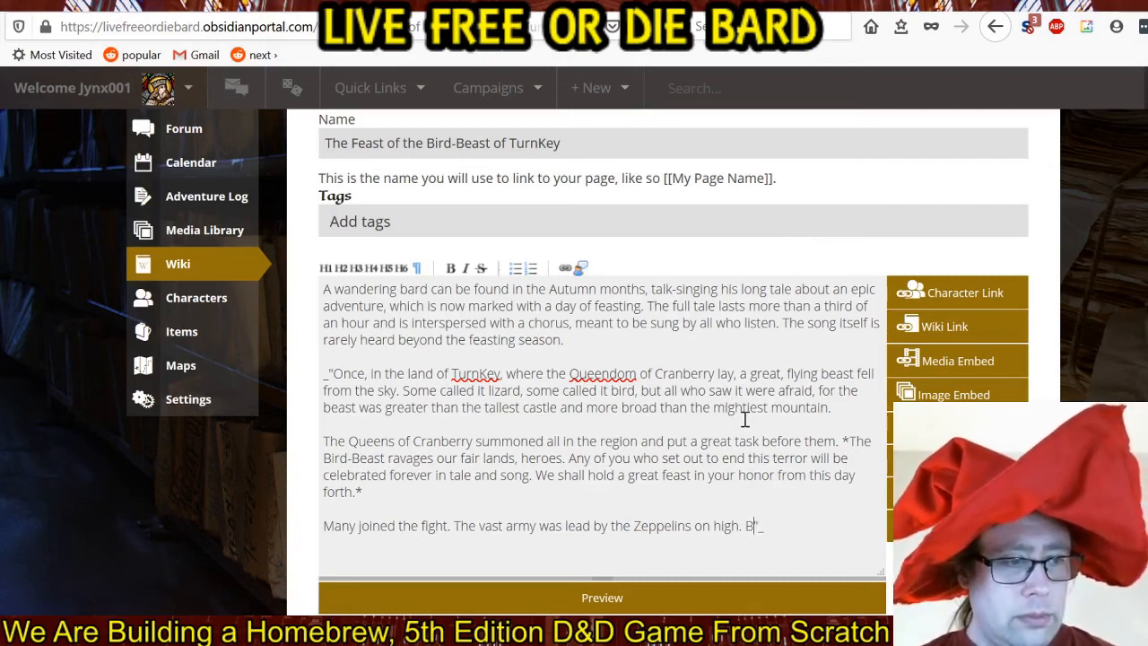
pyautogui.write('hem,')
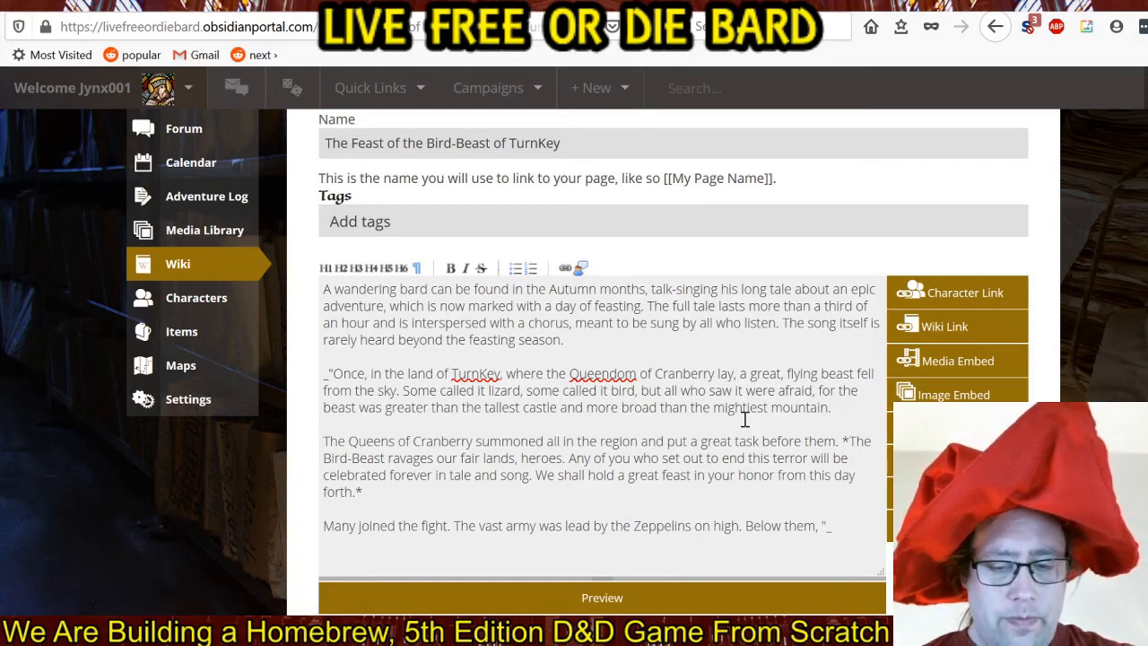
pyautogui.write('th')
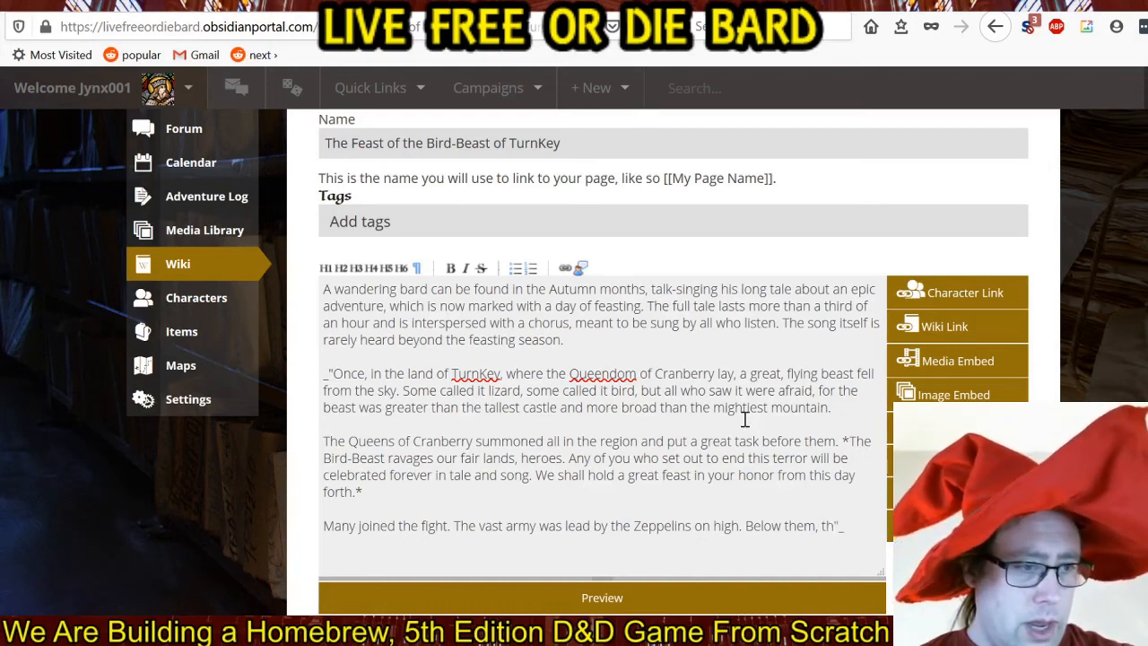
pyautogui.write('e')
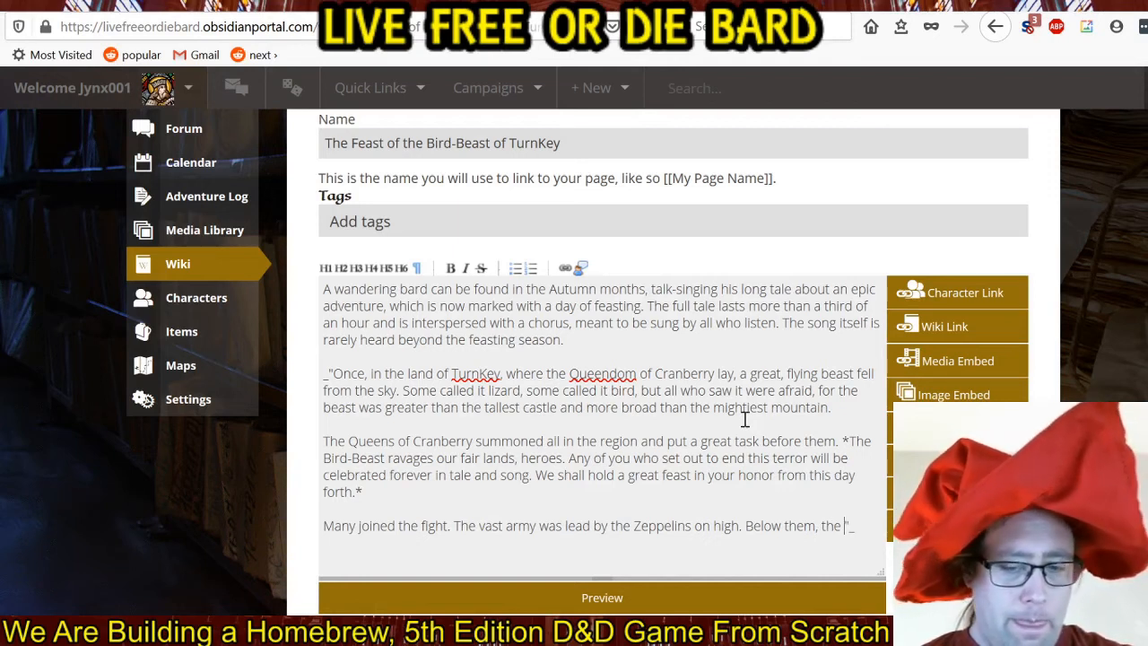
pyautogui.write('Vanguard')
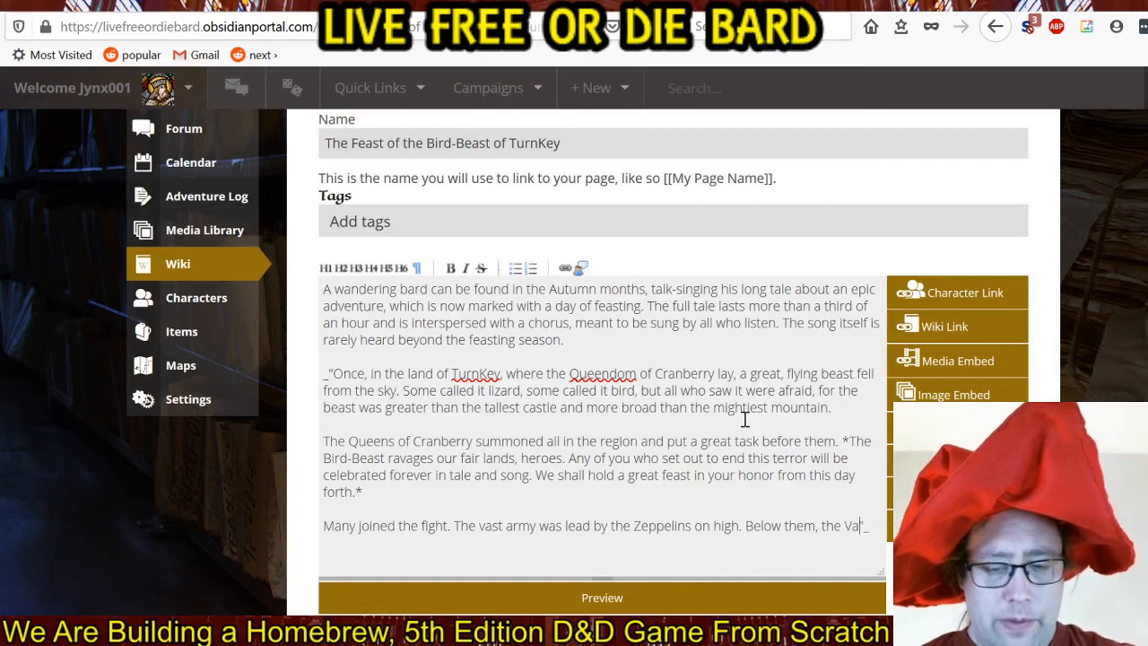
pyautogui.write(' of Halen')
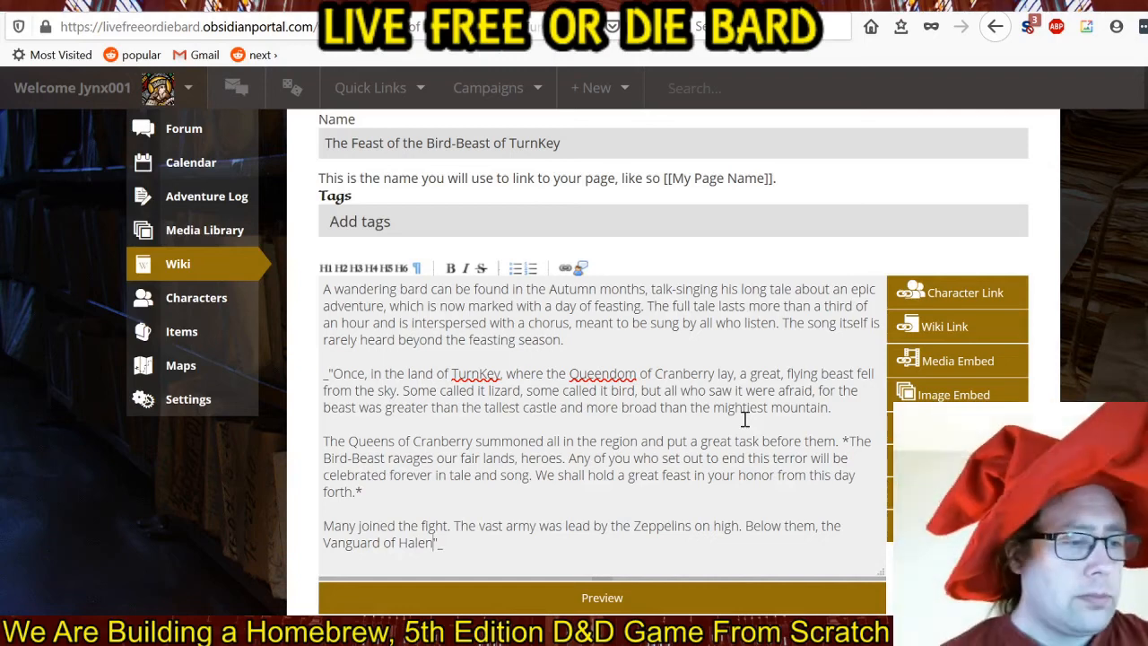
pyautogui.write('.')
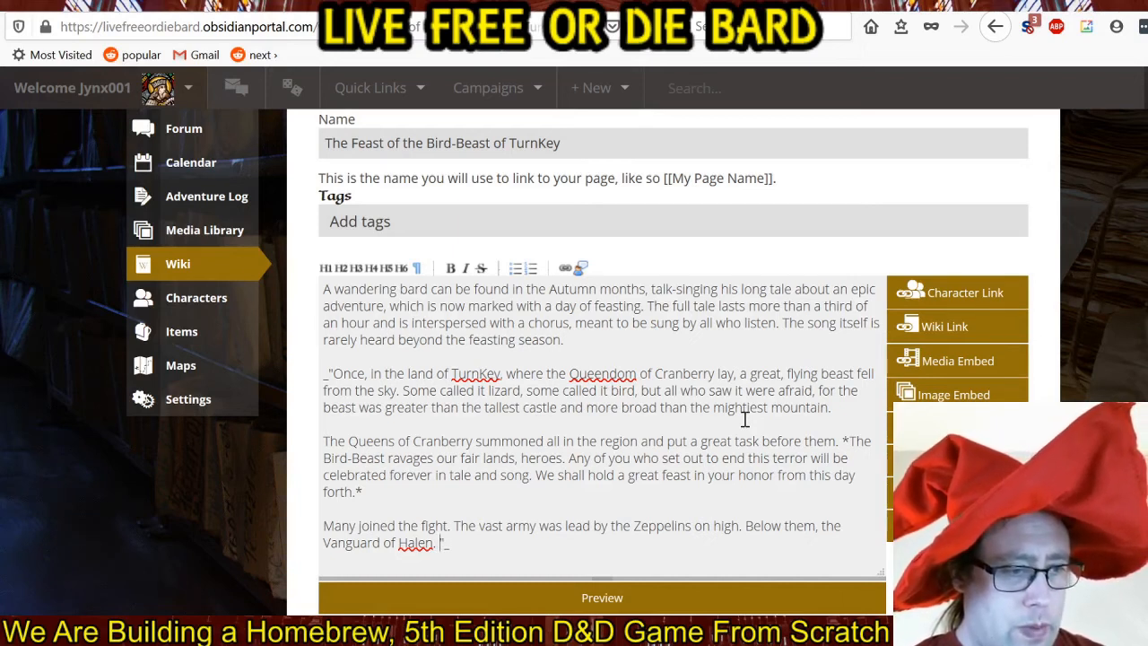
pyautogui.write('The ')
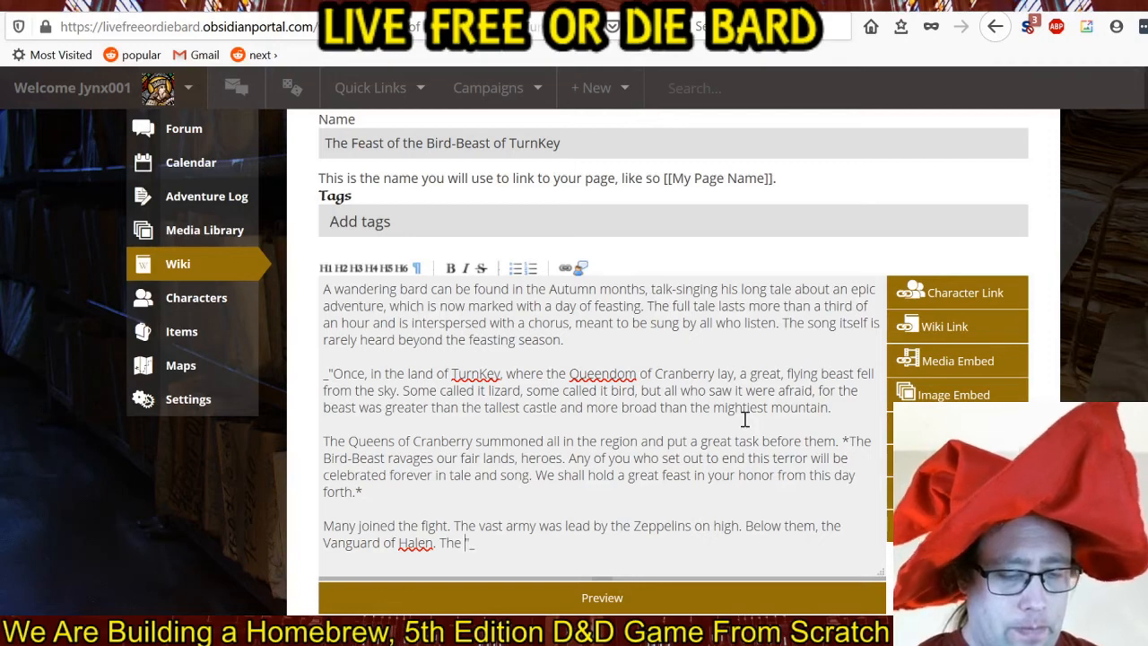
pyautogui.write('Knights of')
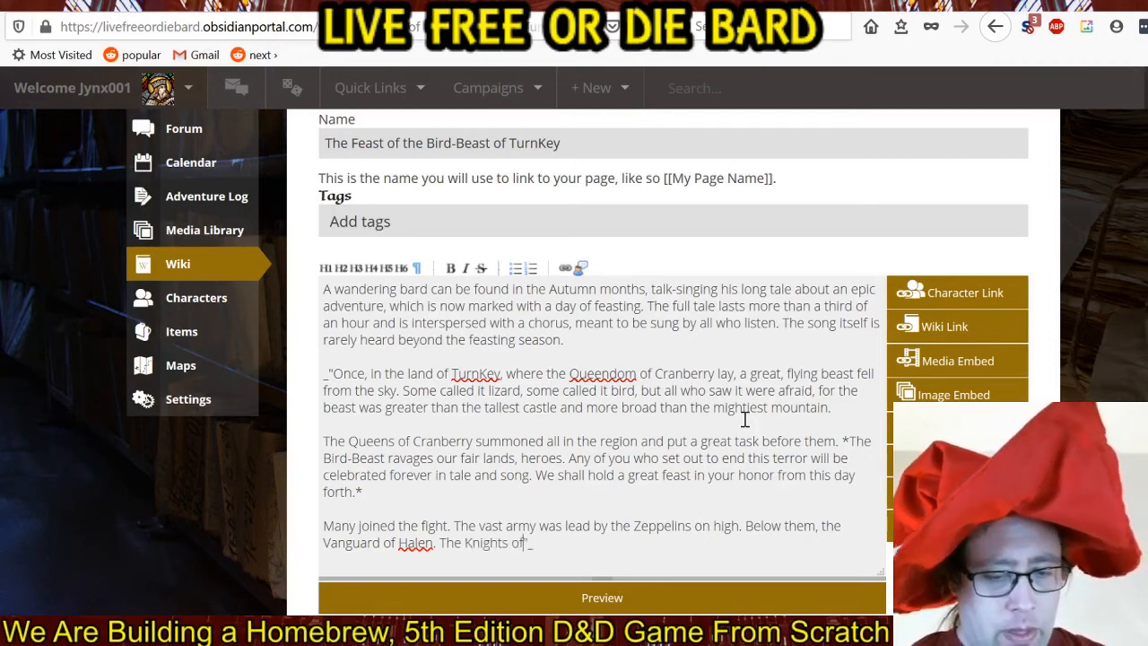
pyautogui.write(' Melon were ther')
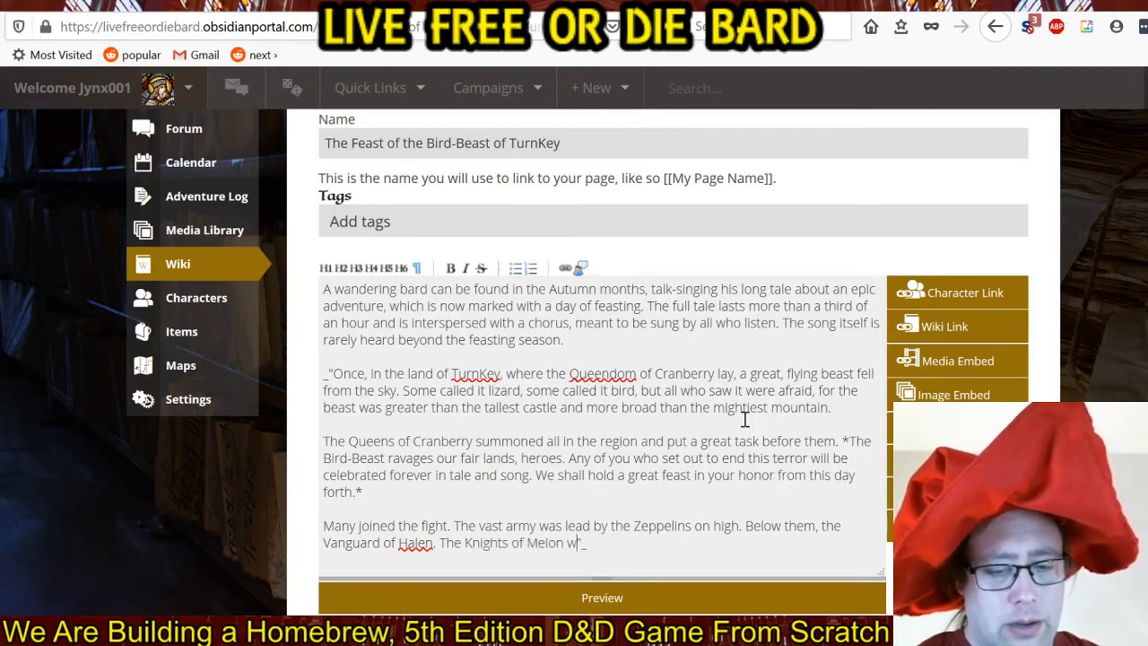
pyautogui.write('e')
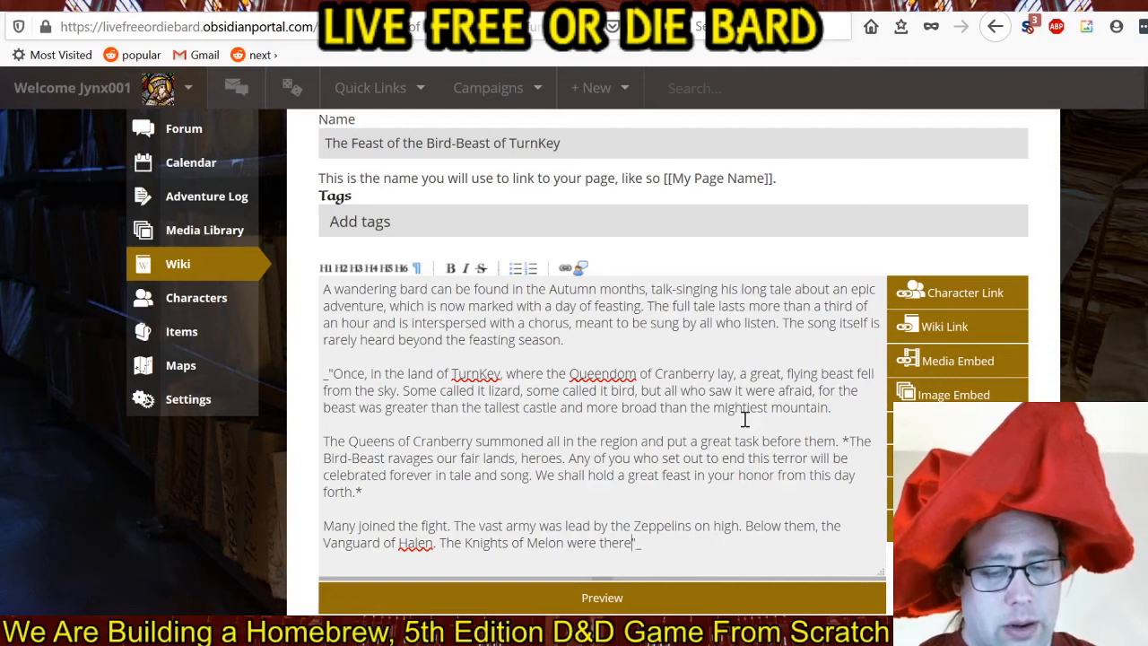
pyautogui.press('BackSpace')
pyautogui.press('BackSpace')
pyautogui.press('BackSpace')
pyautogui.press('BackSpace')
pyautogui.press('BackSpace')
pyautogui.press('BackSpace')
pyautogui.press('BackSpace')
pyautogui.press('BackSpace')
pyautogui.press('BackSpace')
pyautogui.press('BackSpace')
pyautogui.press('BackSpace')
pyautogui.press('BackSpace')
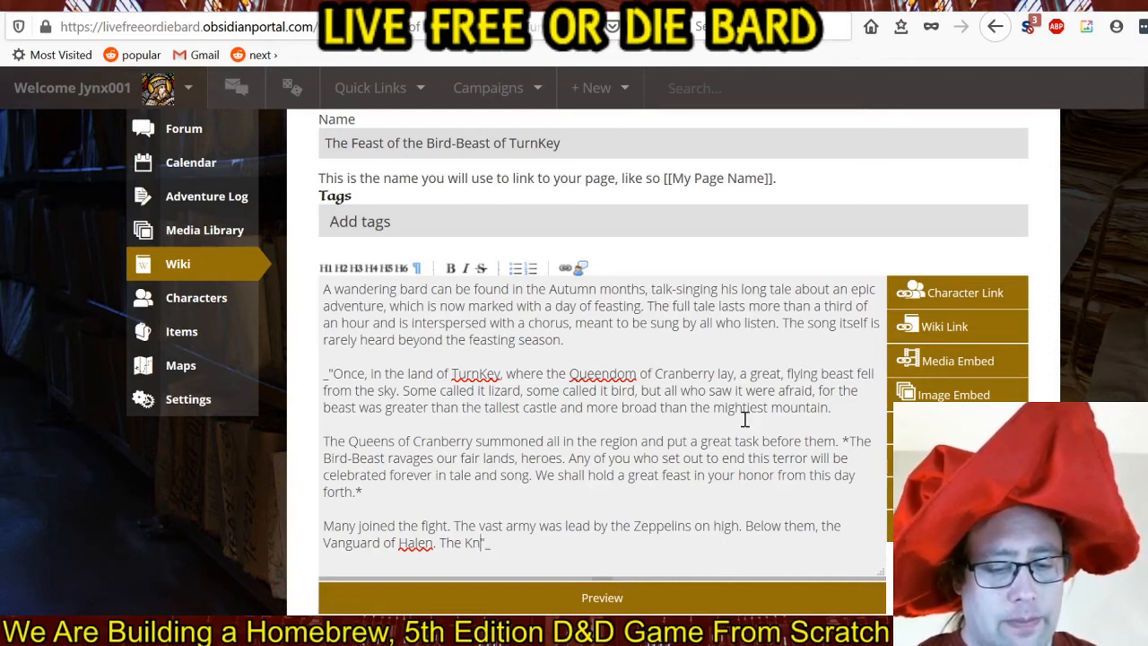
# Complete the sentence after "Halen." as "The Priests of Melon were there, despite their blindness, and they did bless the multitude.".
pyautogui.write('Priests')
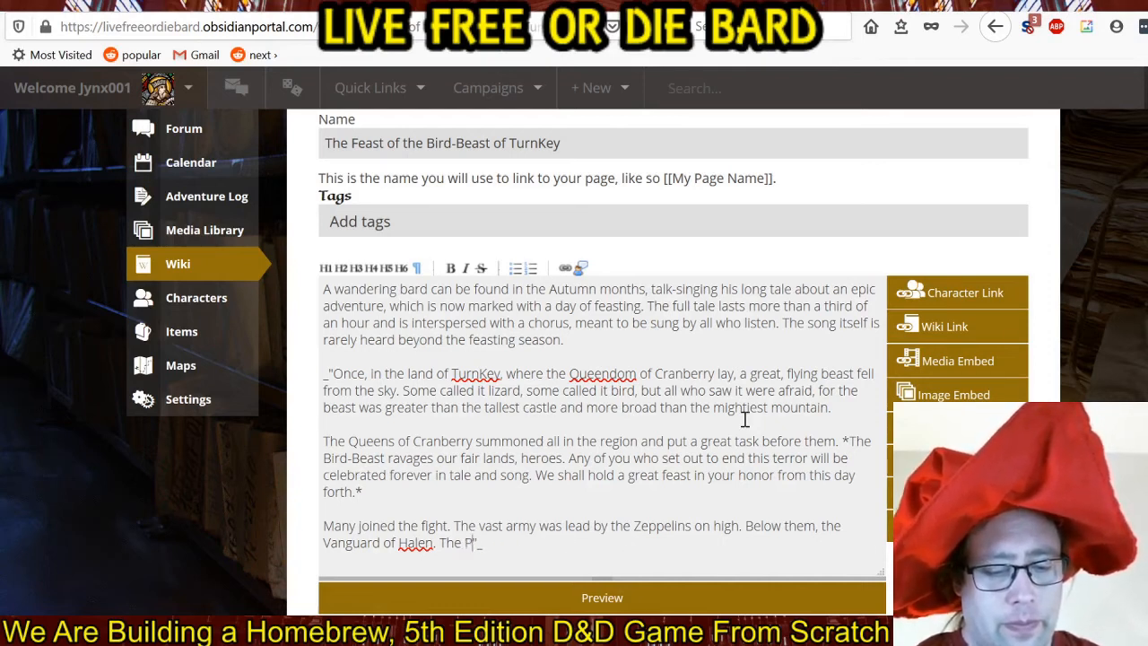
pyautogui.write(' of Melon were')
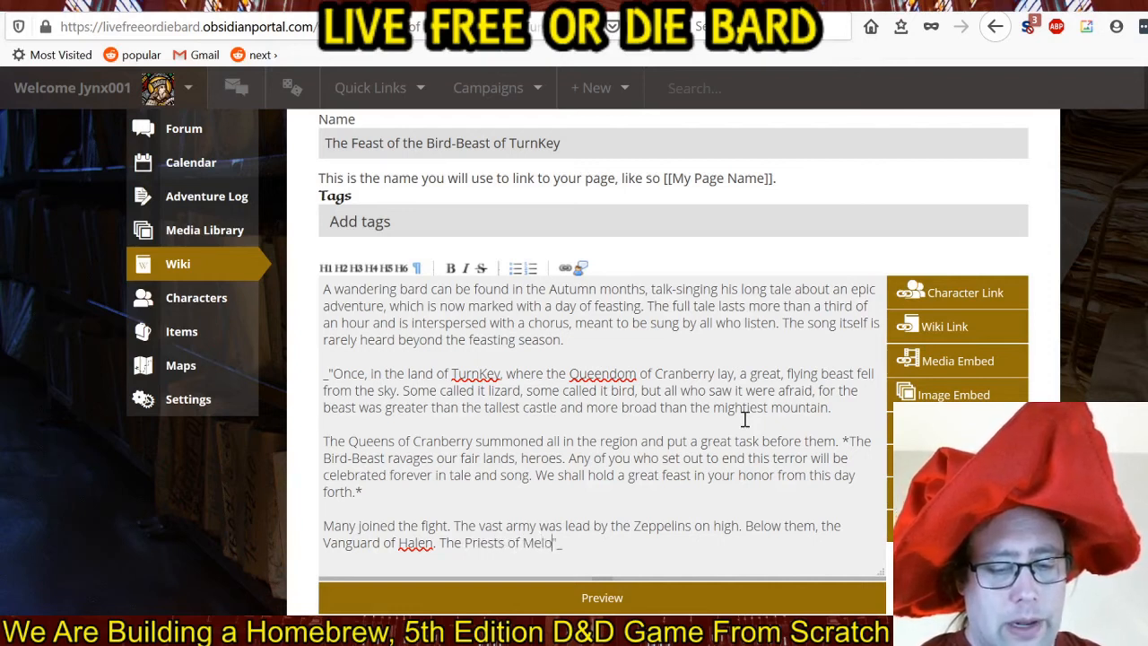
pyautogui.write(' there, despite th')
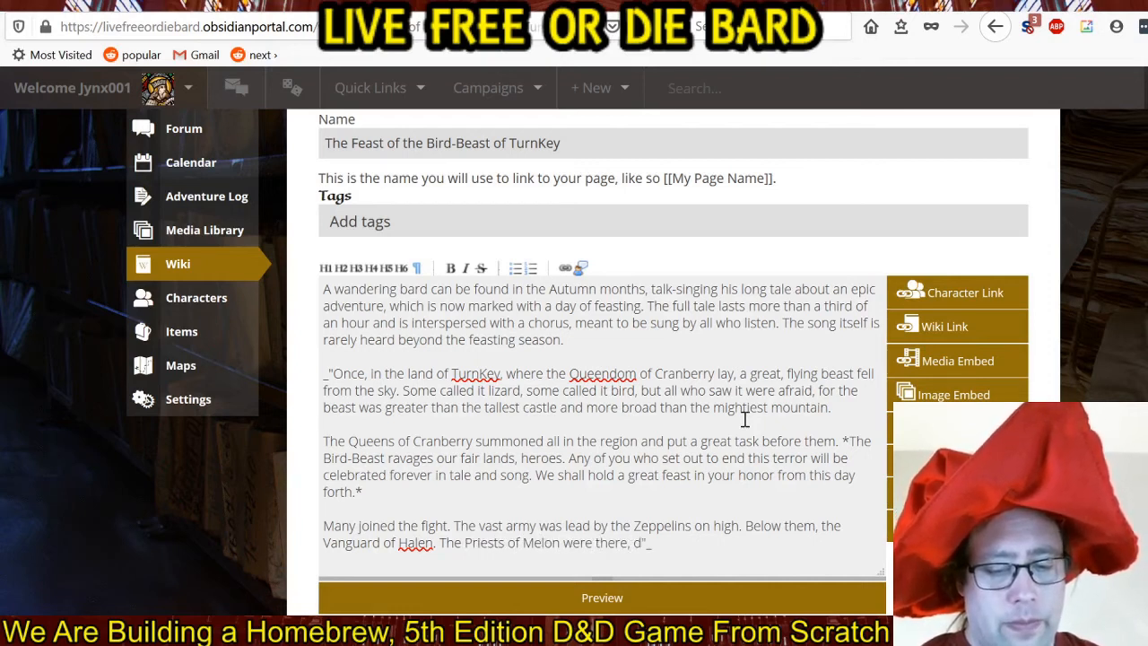
pyautogui.write('eir blindne')
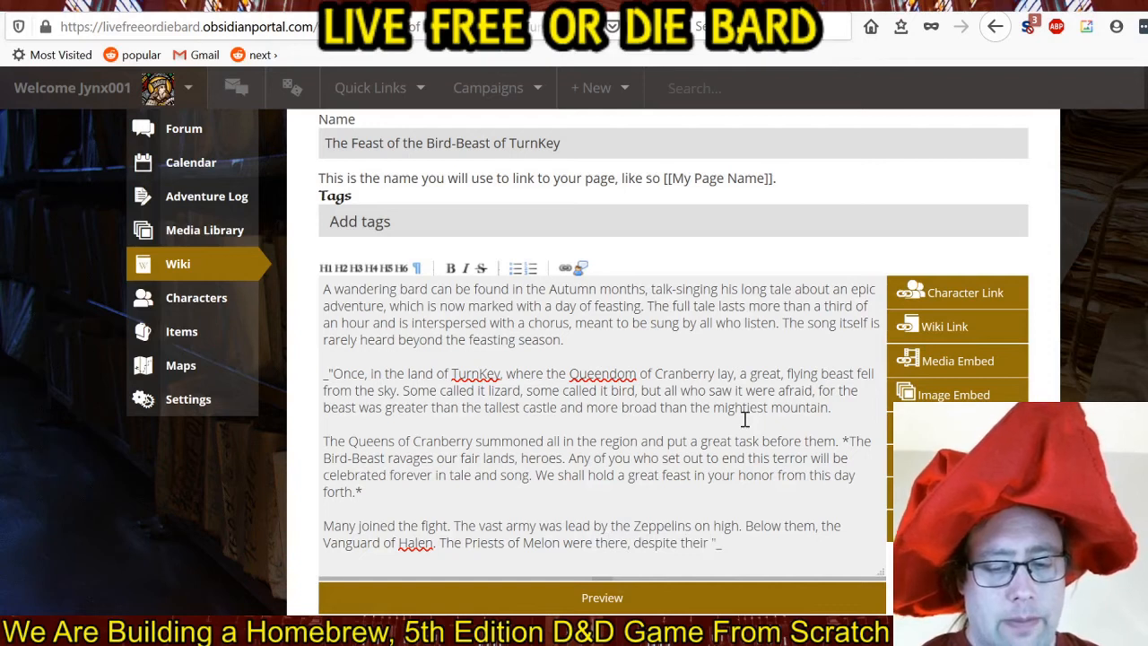
pyautogui.write('ss')
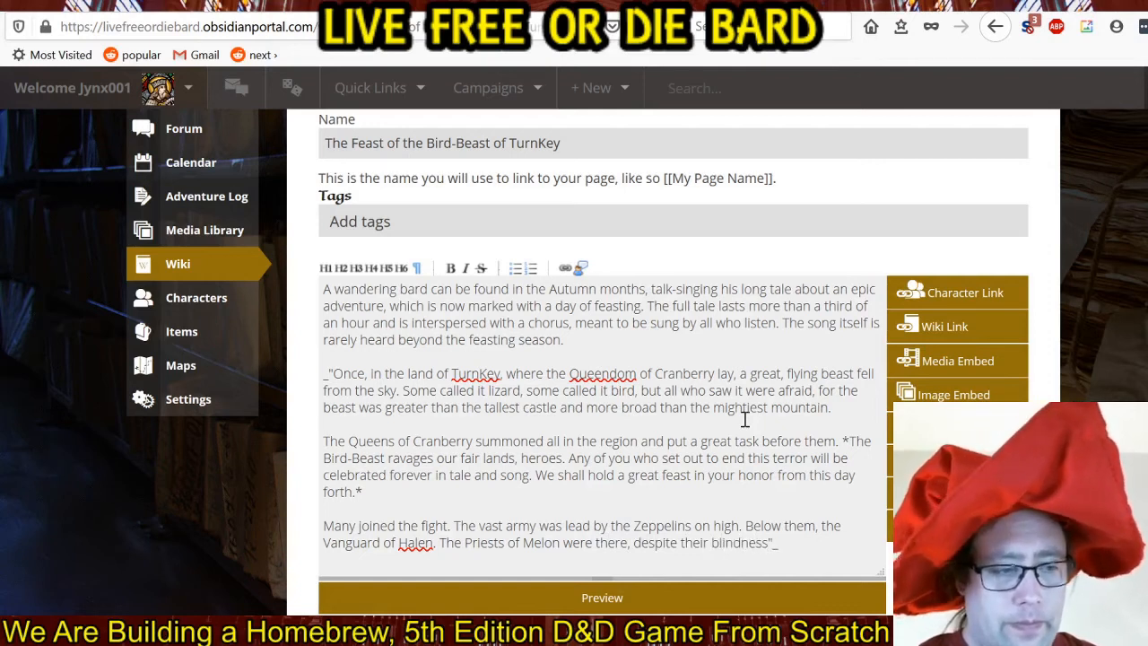
pyautogui.write(', and they did ble')
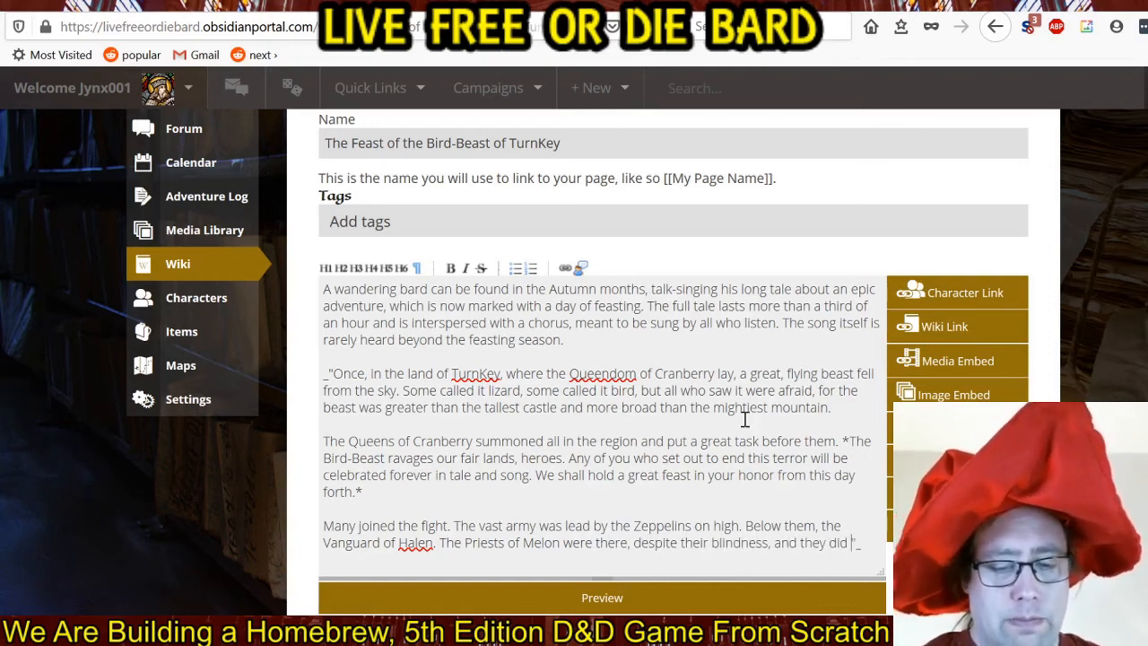
pyautogui.write('ss ')
pyautogui.write('the multitud')
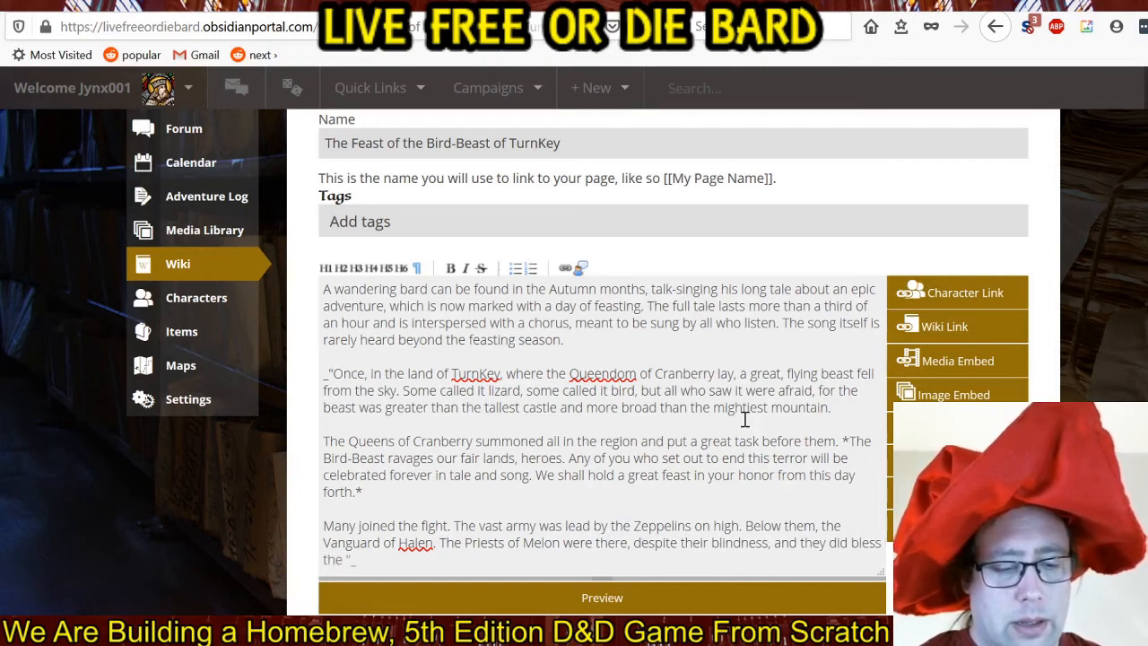
pyautogui.write('e.')
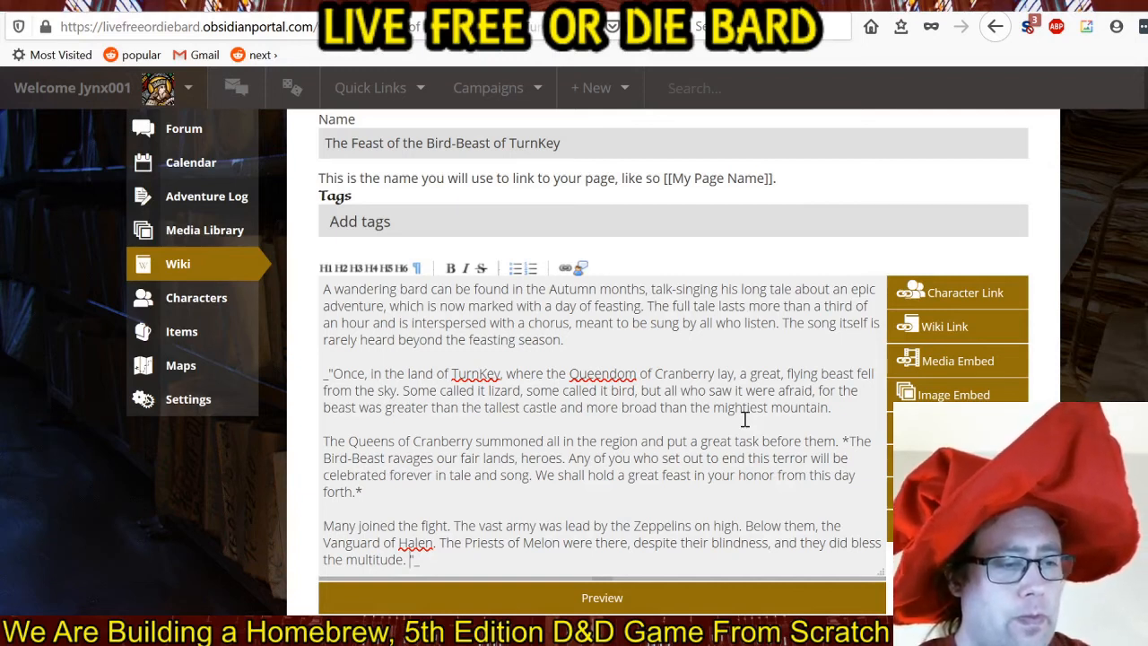
# Add the sentence "The barbarians of Korn shouted their indecipherable warcries." after "multitude." in the quotation's last paragraph.
pyautogui.write('The barbar')
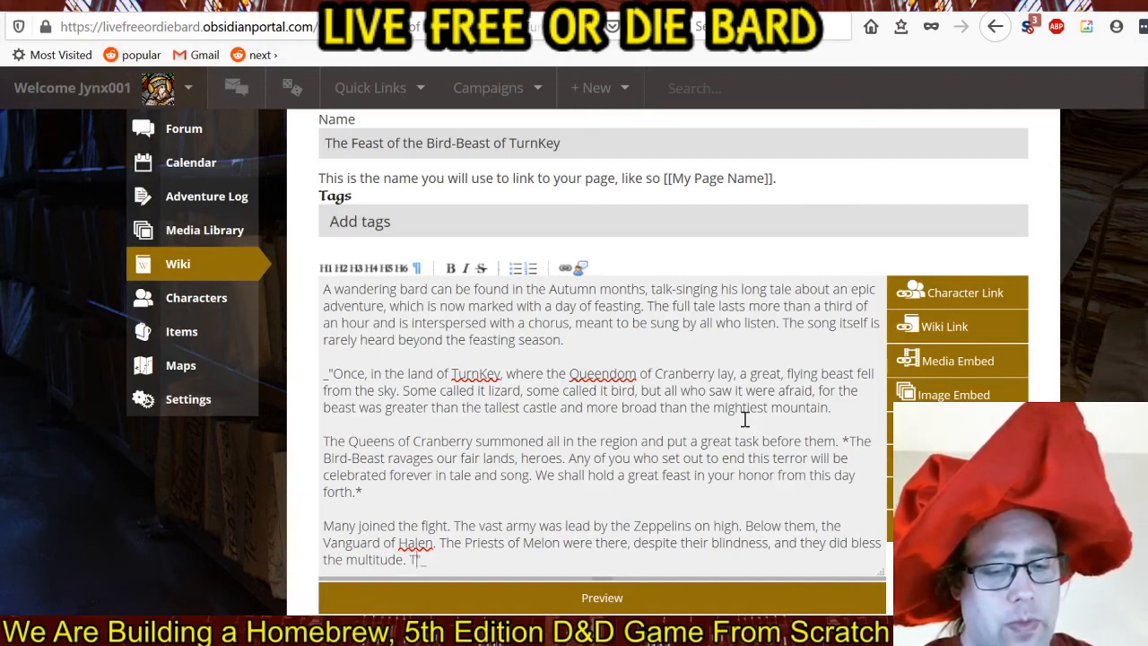
pyautogui.write('ians of Korn"')
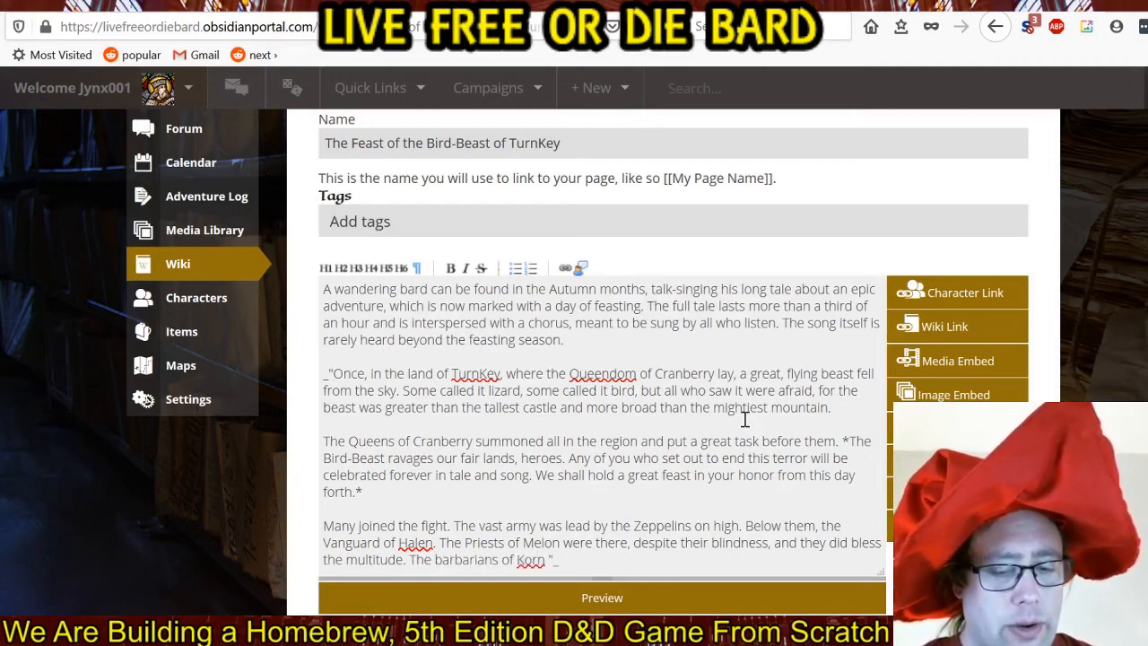
pyautogui.write(' shouted t')
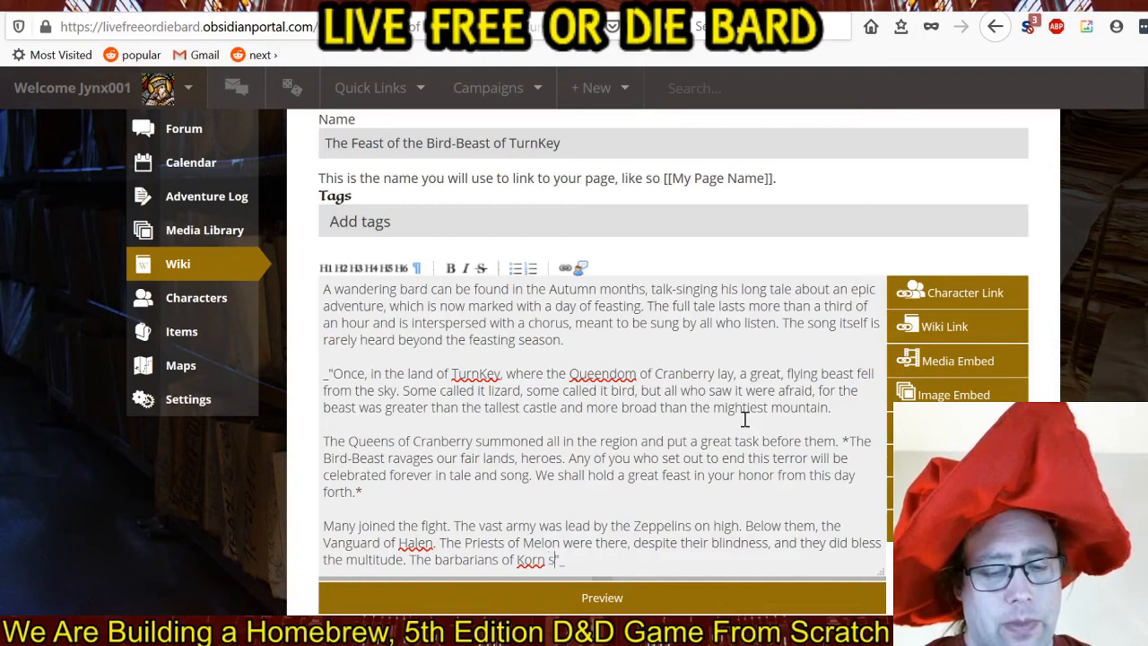
pyautogui.write('heir indeci')
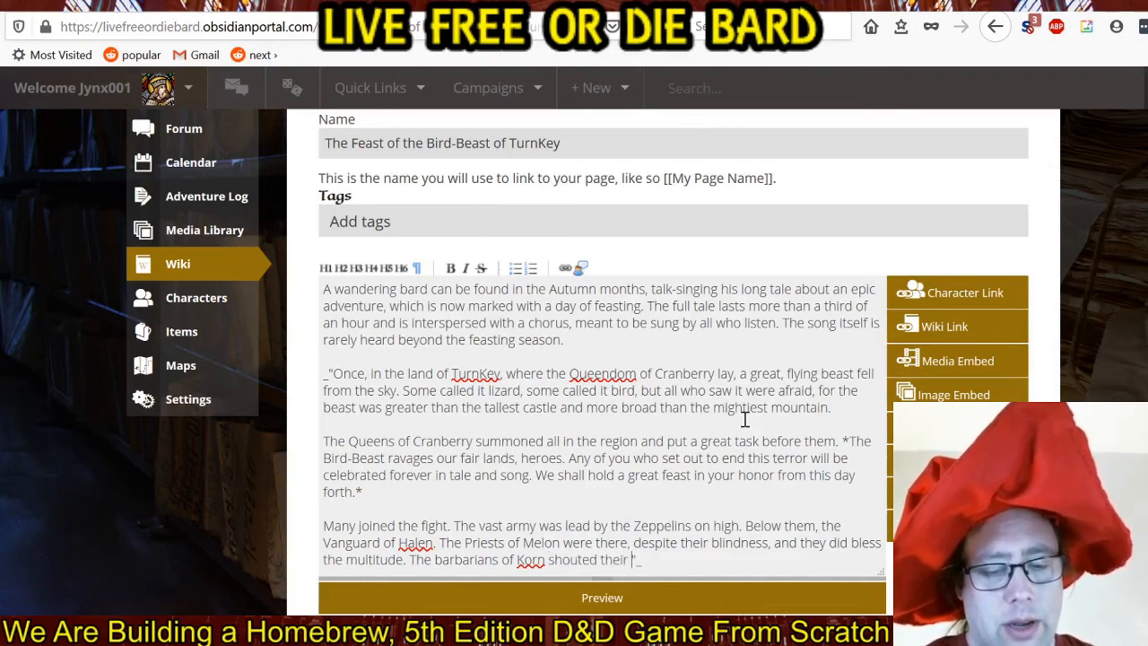
pyautogui.write('pherable ')
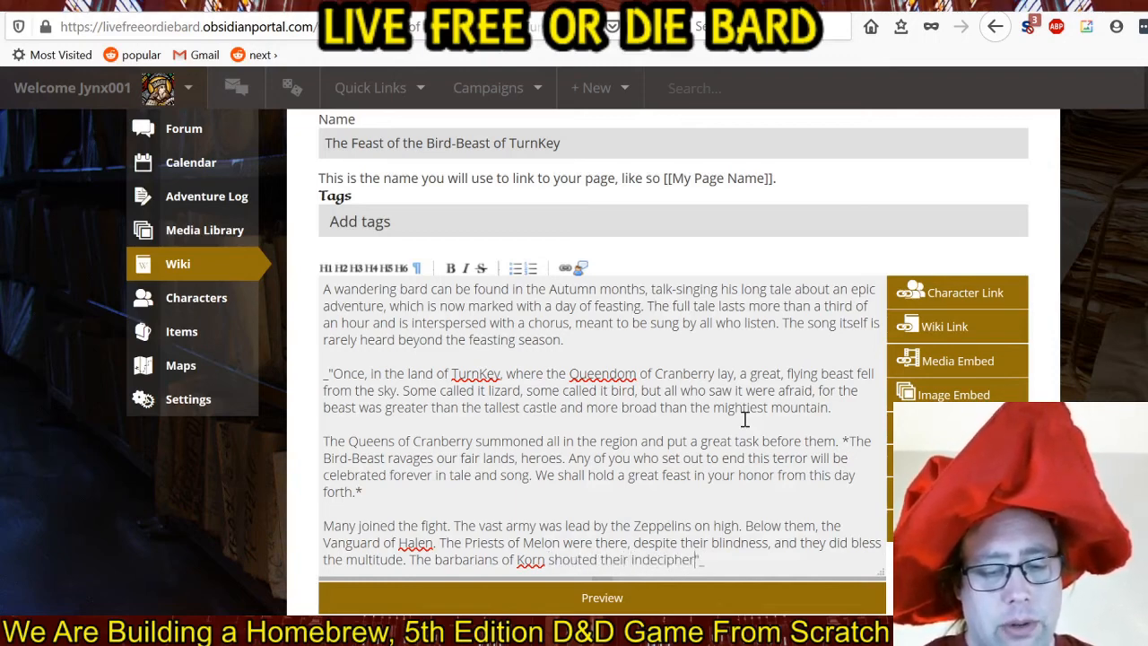
pyautogui.write('warcries')
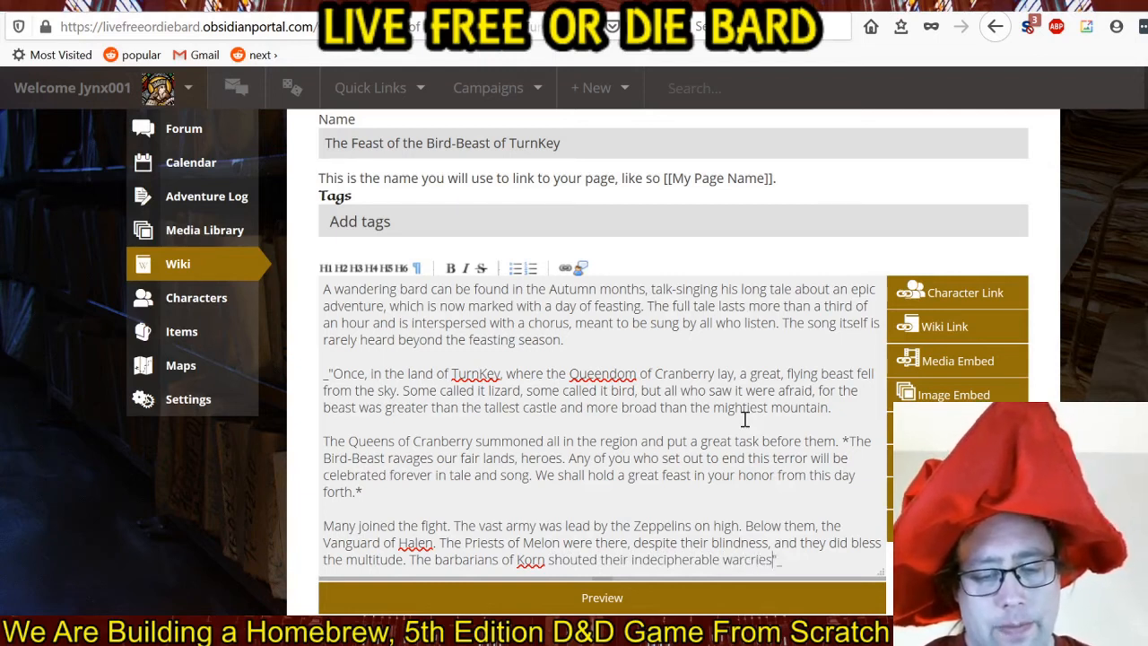
pyautogui.press('BackSpace')
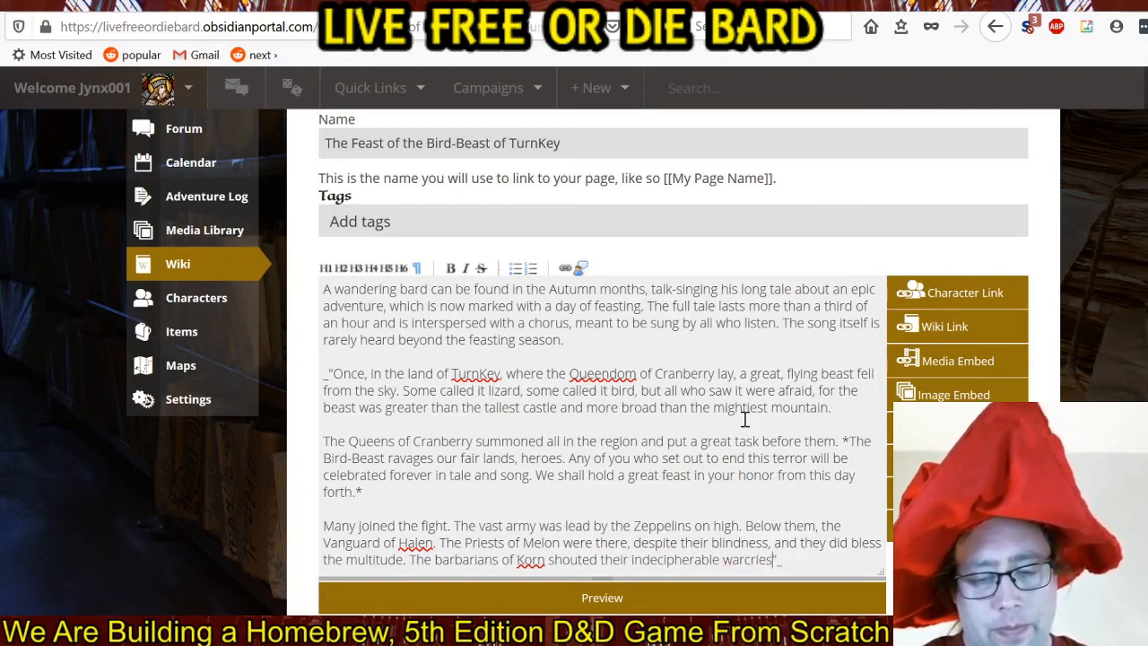
pyautogui.write(':')
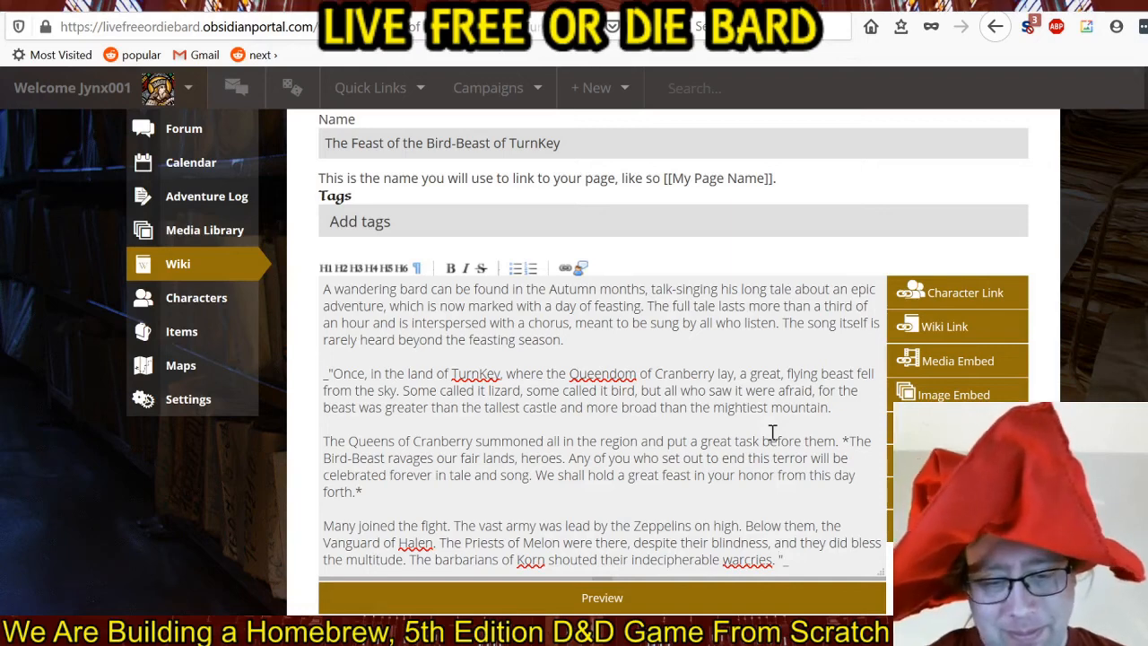
# Start a new paragraph before the closing quotation mark with "The army formed a great, gravy train,".
pyautogui.press('Return')
pyautogui.press('Return')
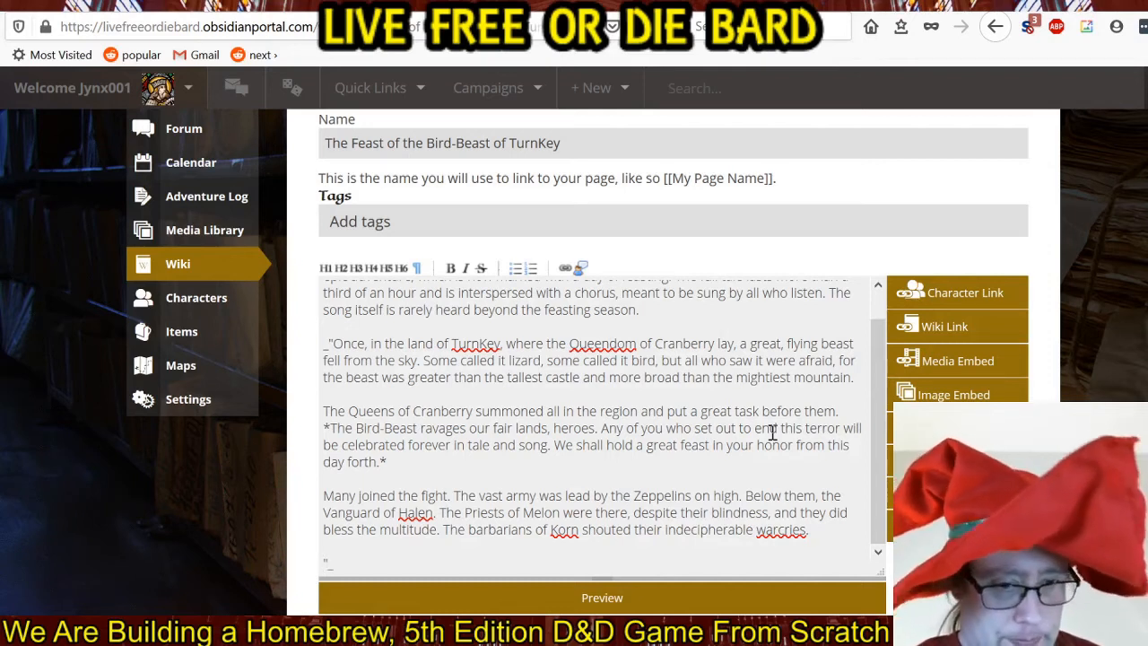
pyautogui.write('The army')
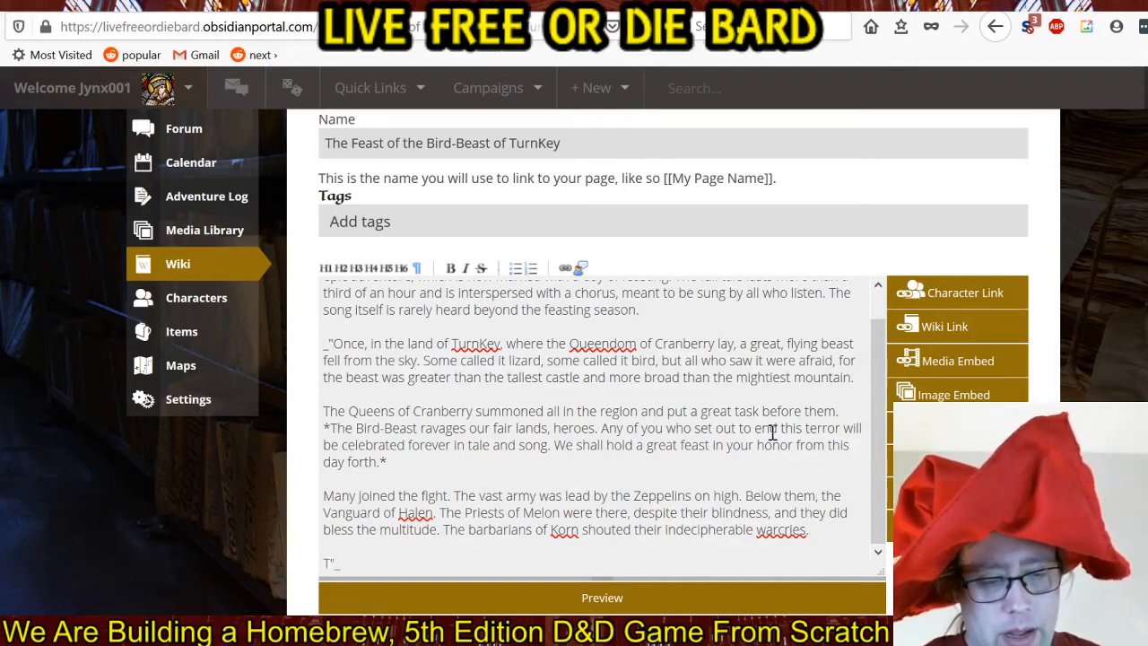
pyautogui.write(' f')
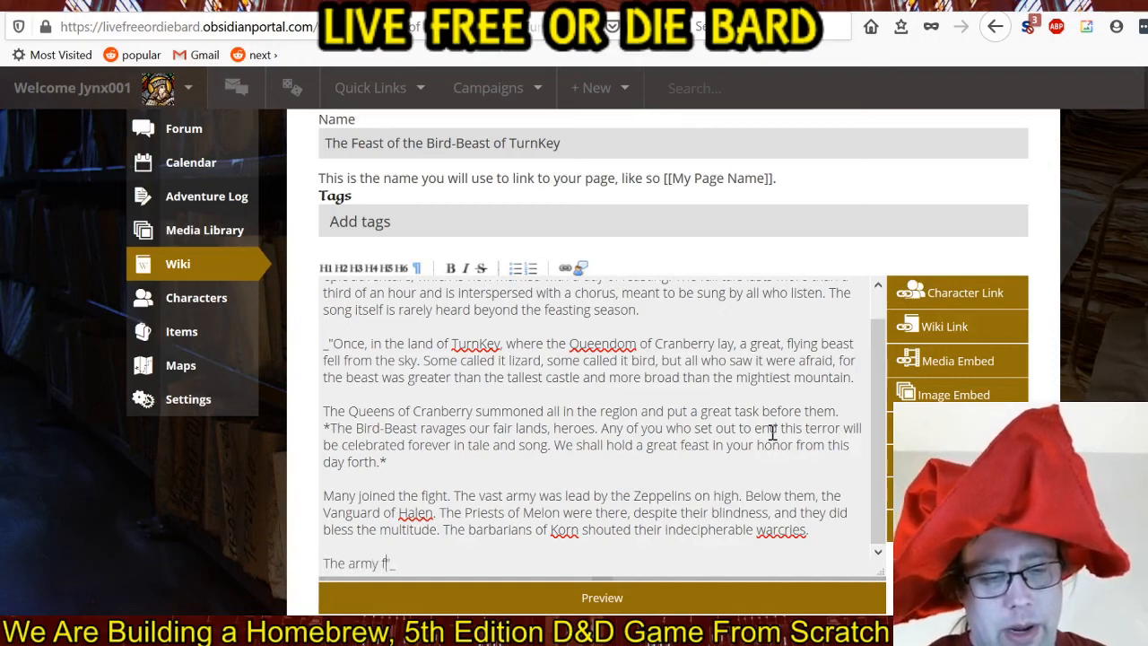
pyautogui.write('ormed a great,')
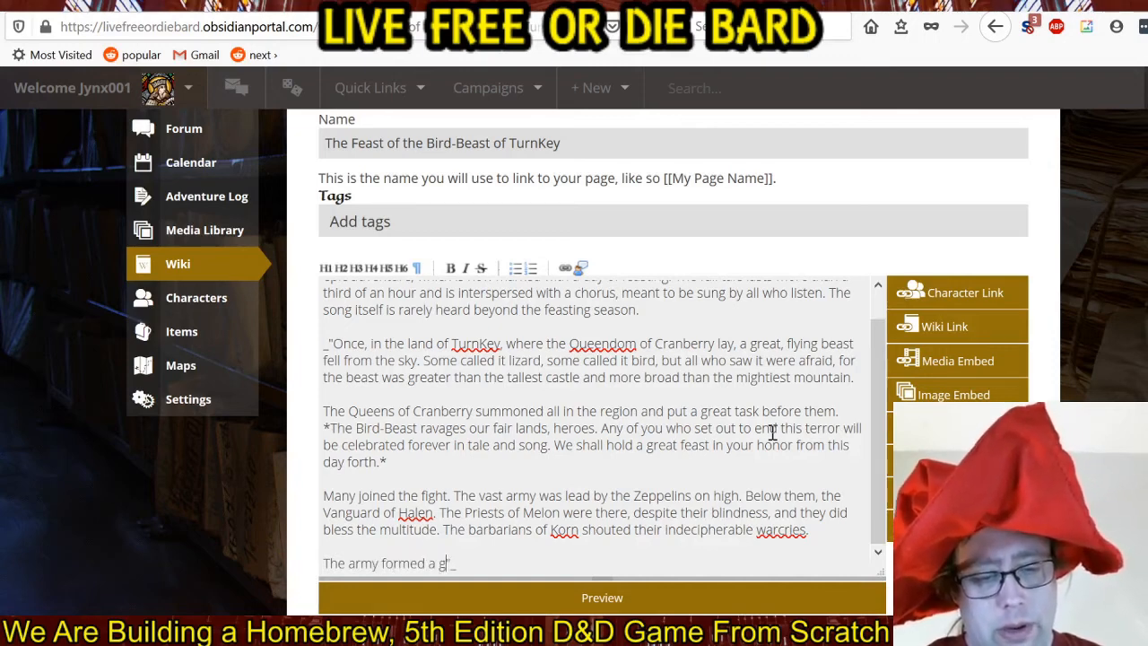
pyautogui.write(' grav')
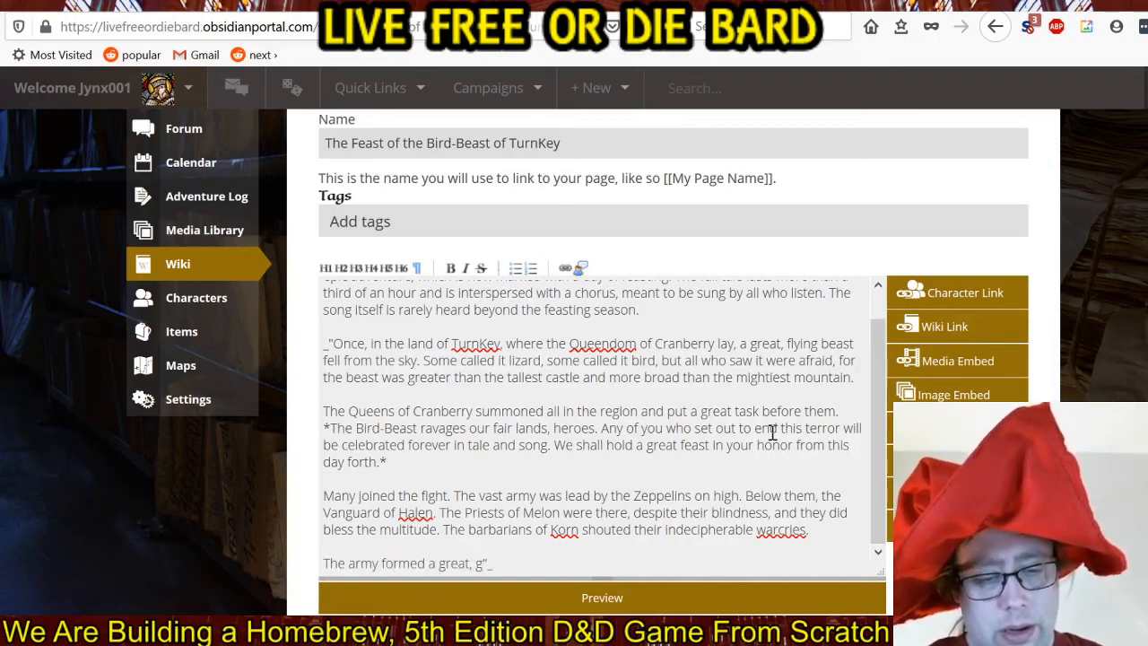
pyautogui.write('y train')
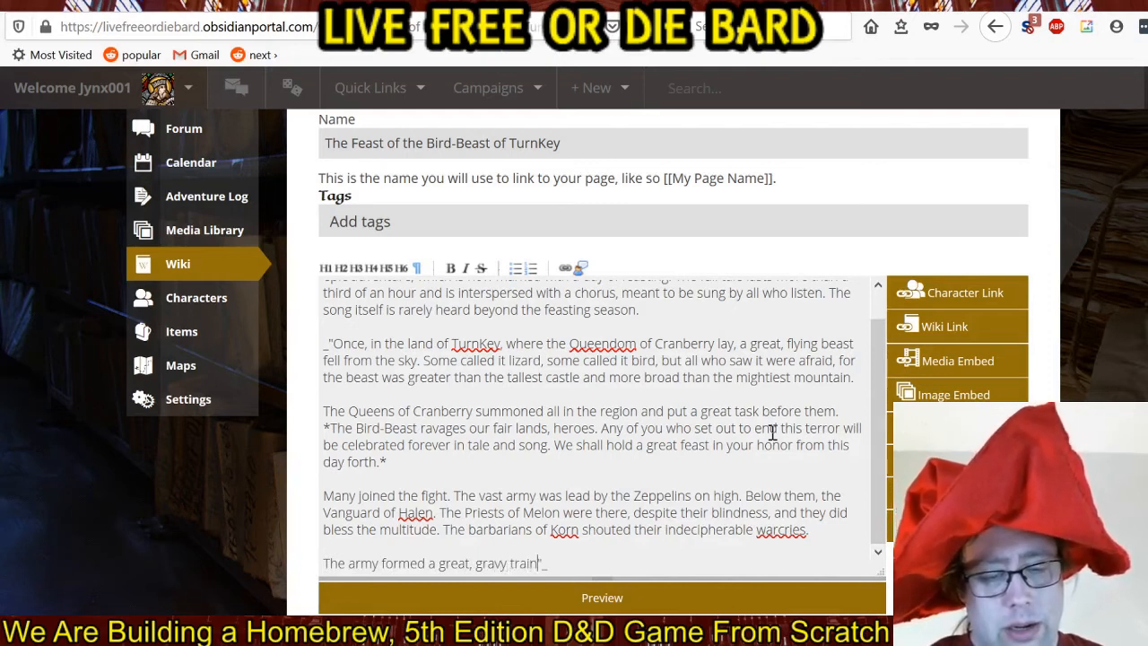
pyautogui.write(', "')
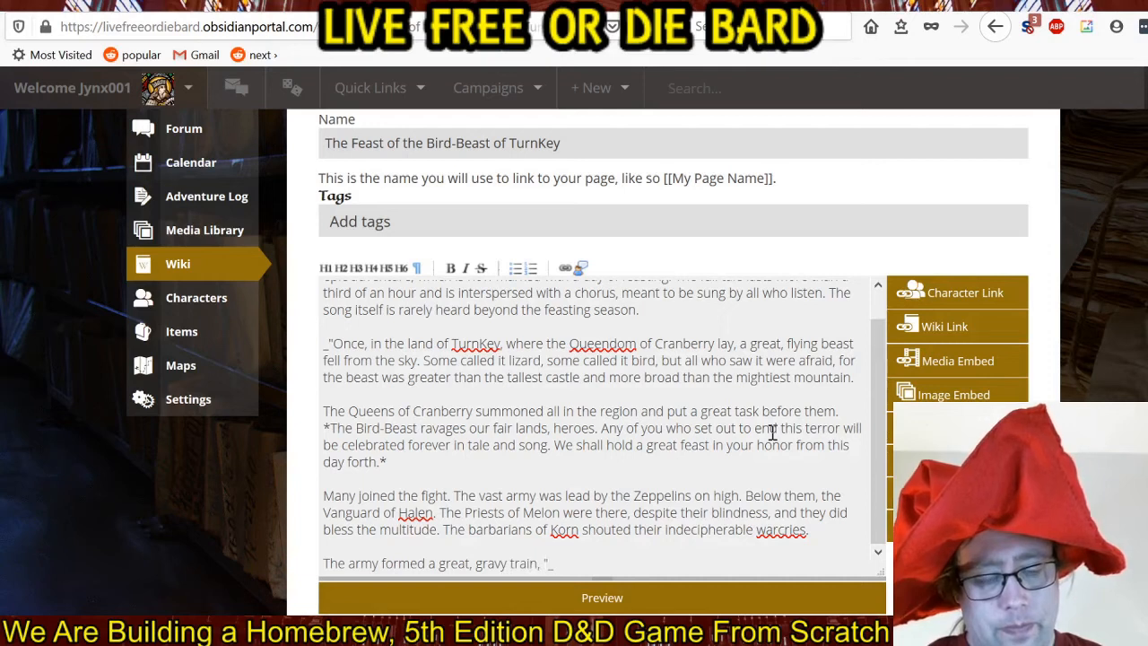
pyautogui.press('BackSpace')
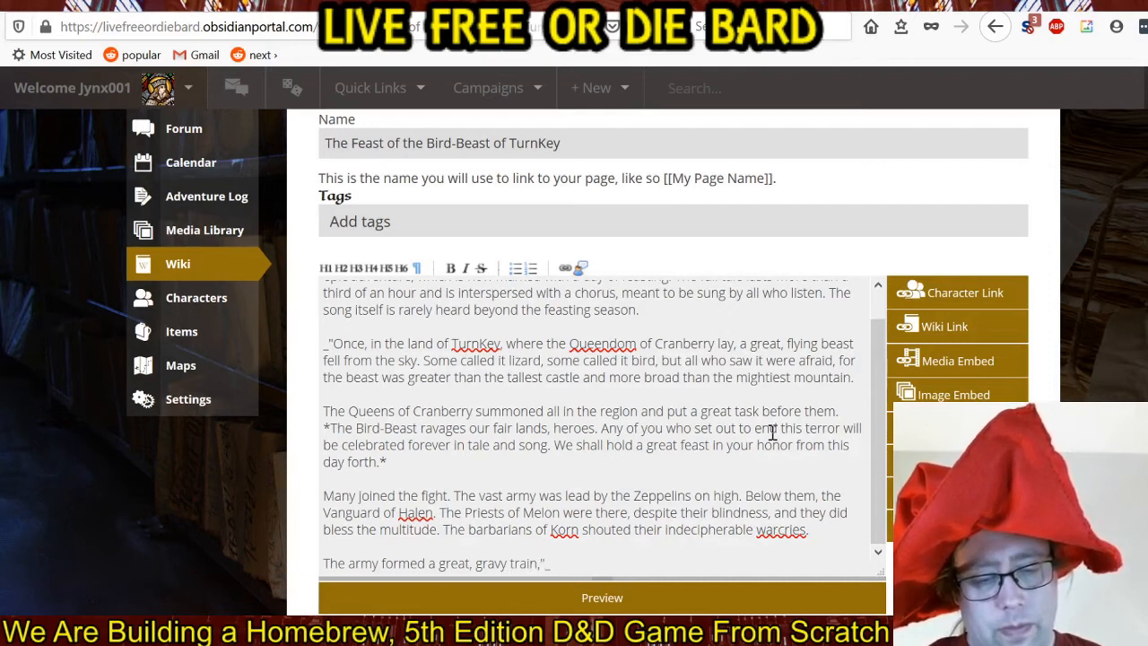
# Complete the sentence after "gravy train," with "and it's Quartermaster was known as Ozzy Batbiter.".
pyautogui.write('and its"')
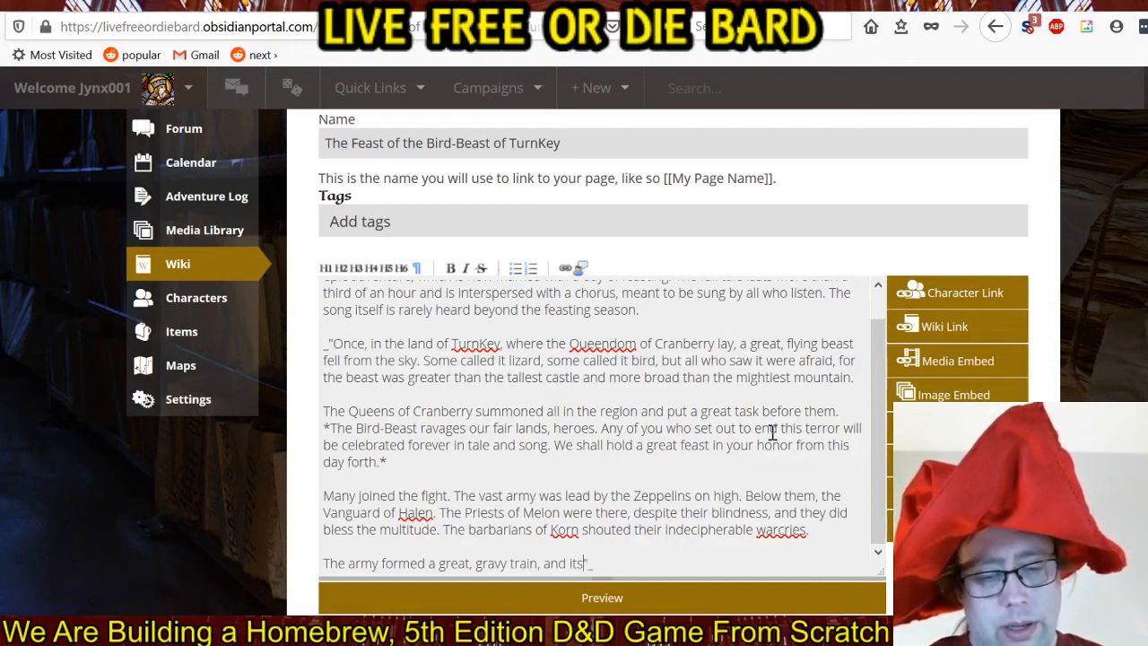
pyautogui.press('BackSpace')
pyautogui.press('BackSpace')
pyautogui.write('\'s"Quartermast')
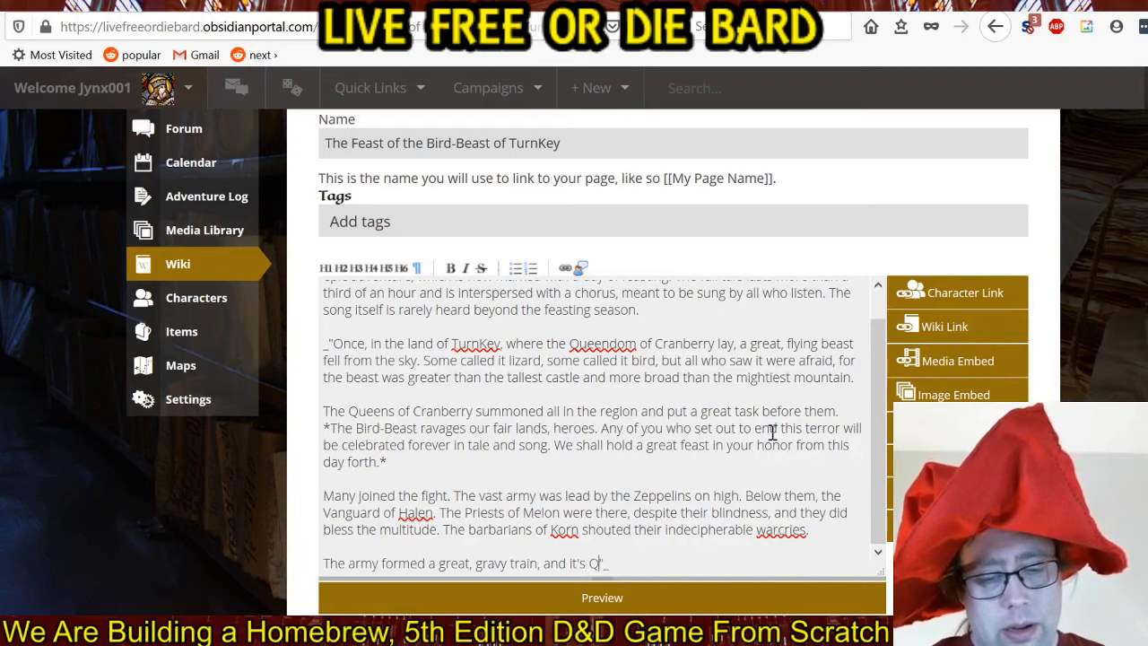
pyautogui.write('er ')
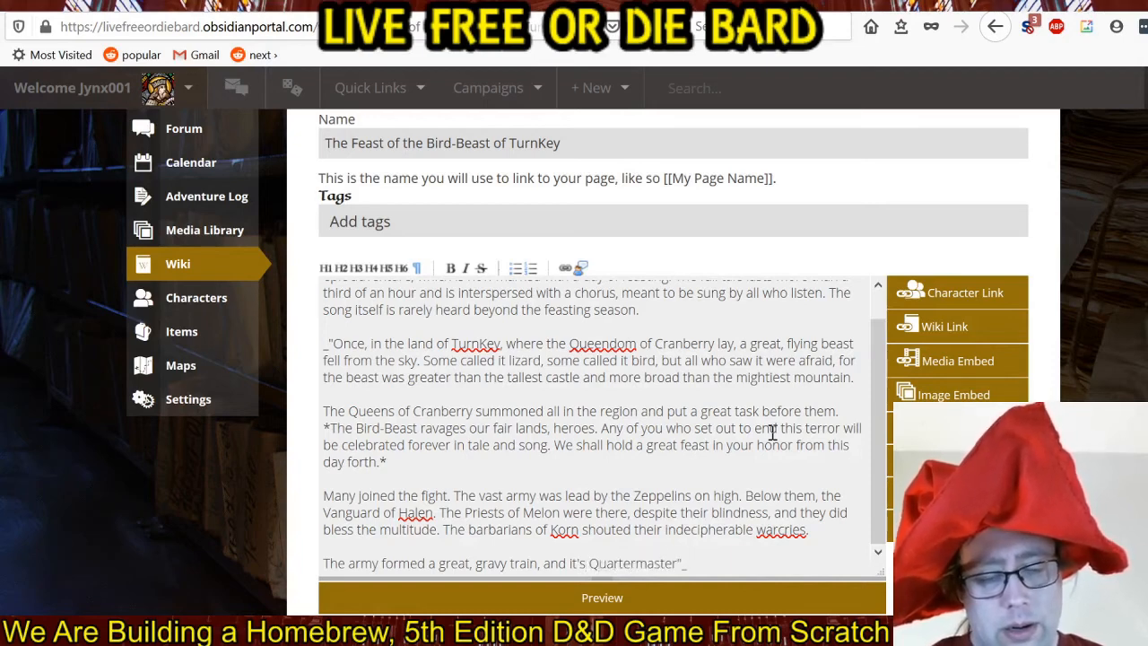
pyautogui.write('was known a')
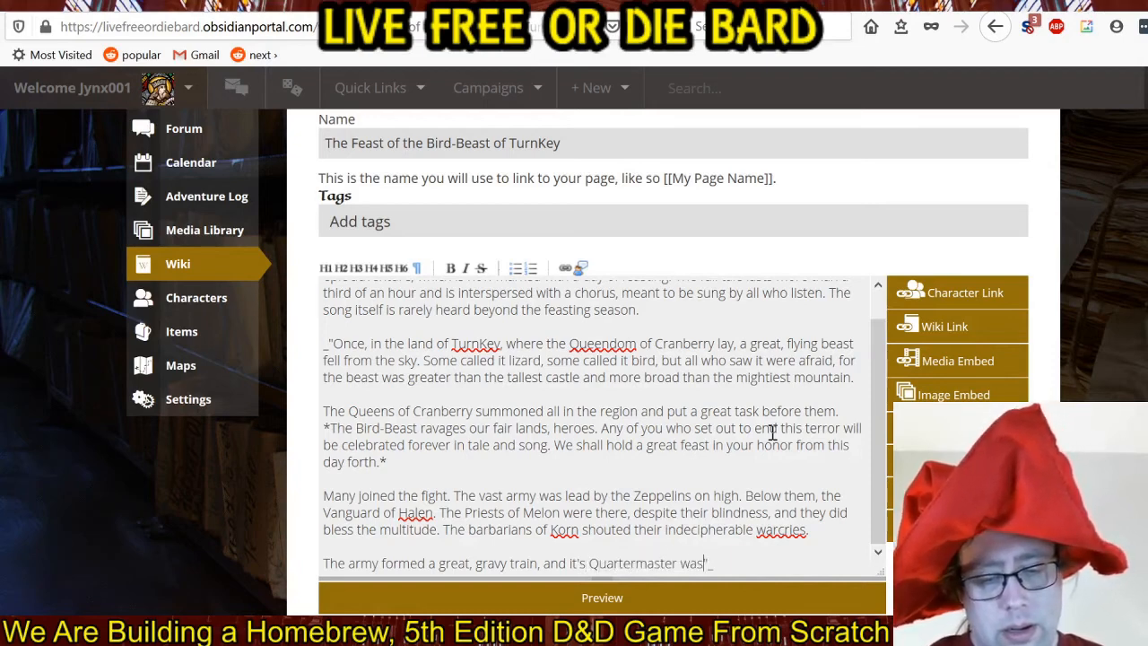
pyautogui.write('s Ozzy')
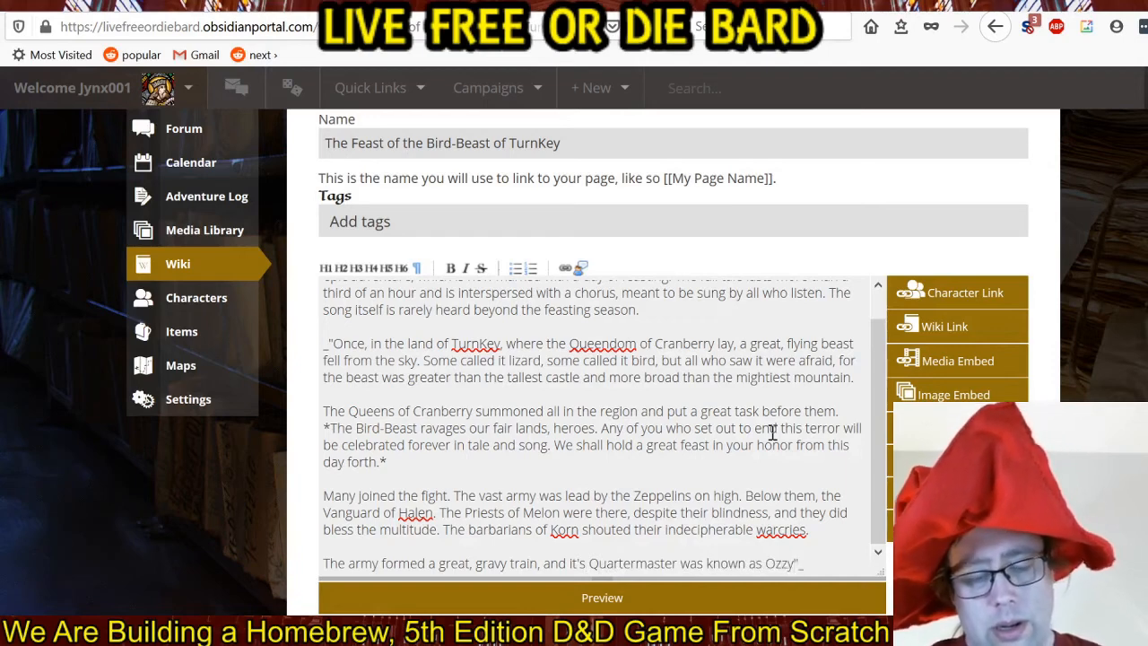
pyautogui.write(' Bat')
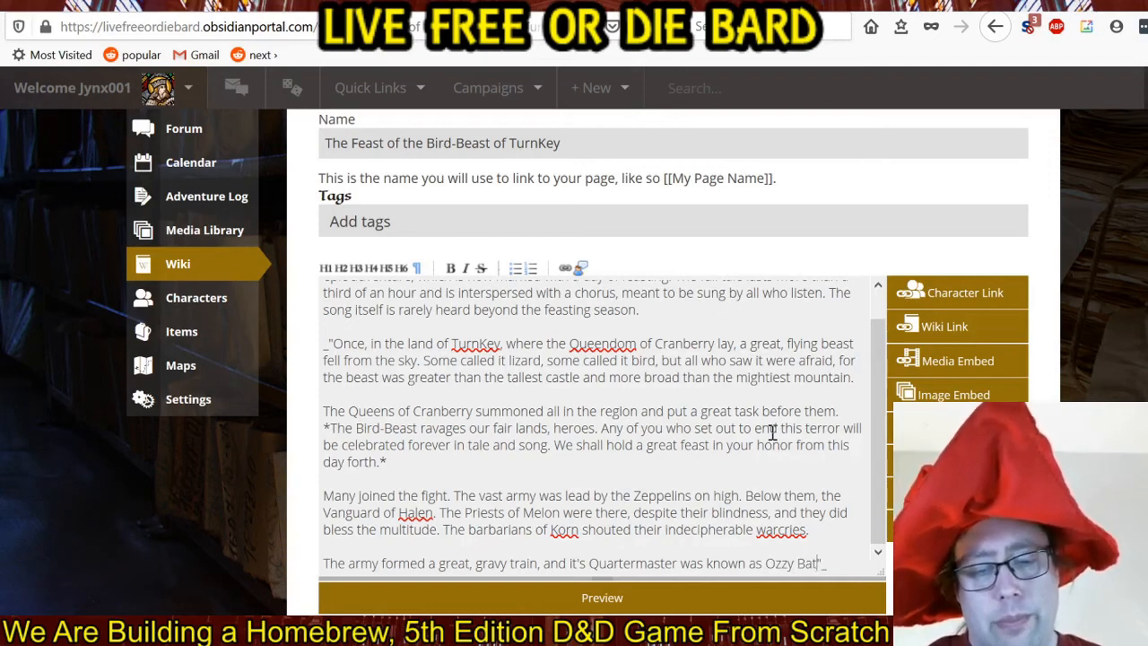
pyautogui.write('biter.')
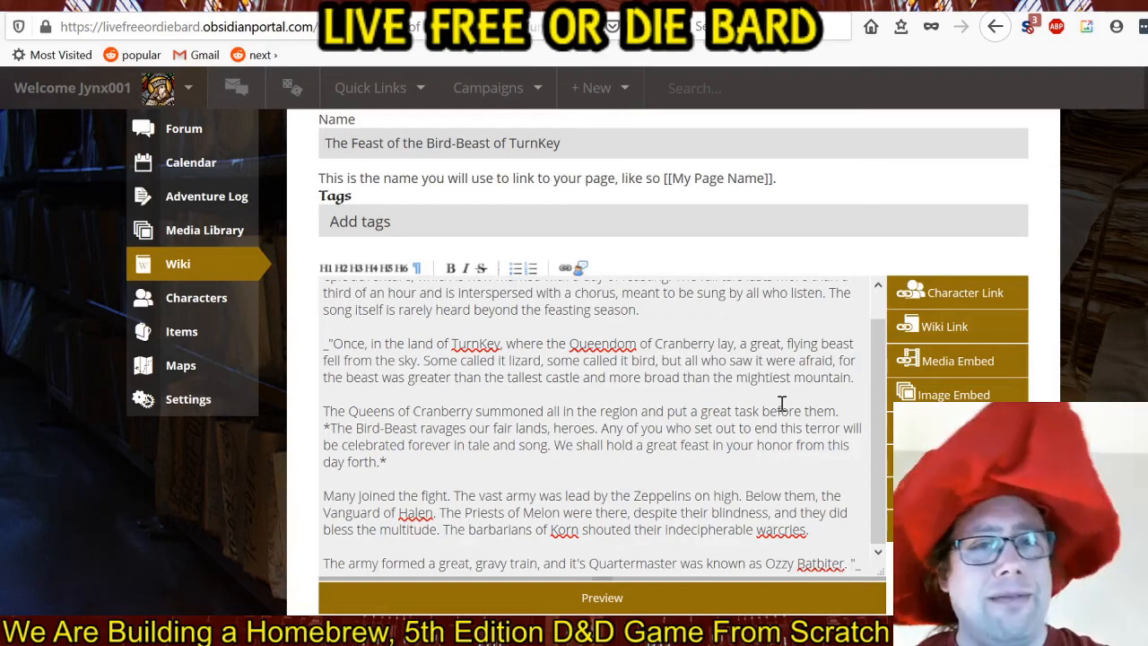
# Add the sentence "They marched onward to the killing fields and saw the Bird-Beast on the horizon." after "Batbiter.".
pyautogui.scroll(-2, 784, 411)
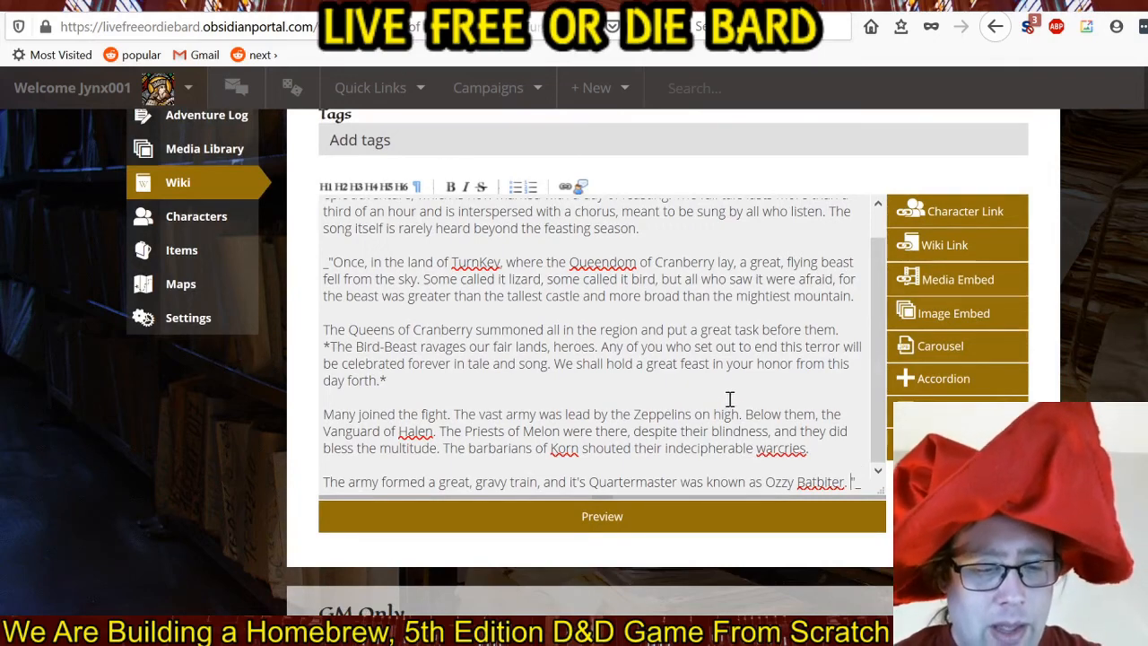
pyautogui.scroll(-2, 733, 394)
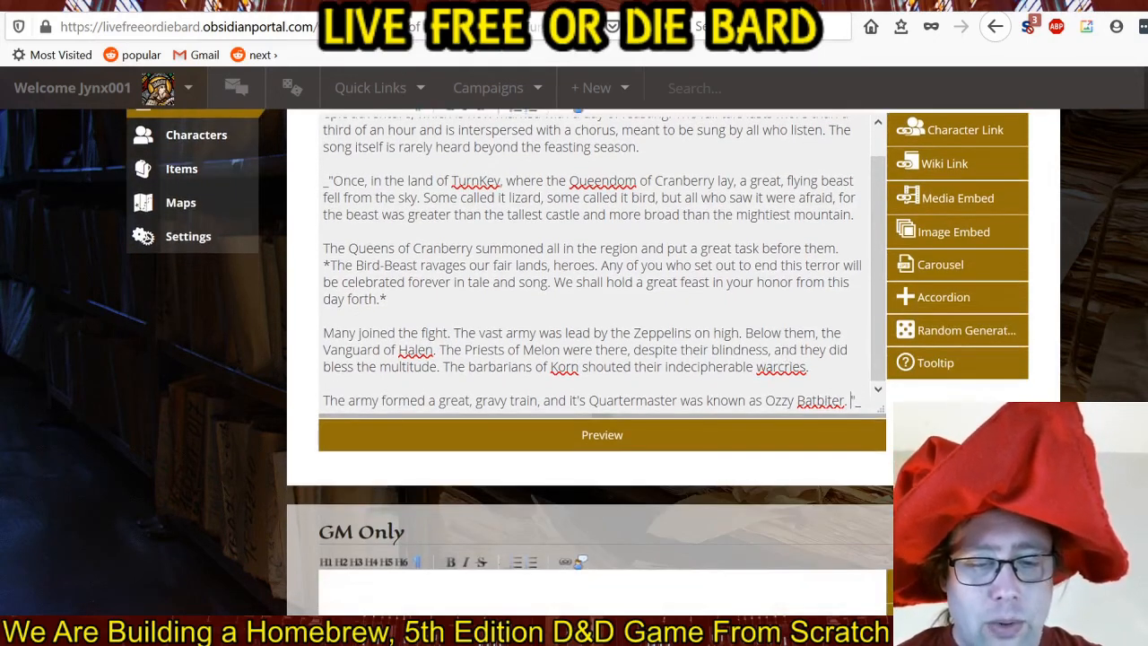
pyautogui.scroll(1, 781, 423)
pyautogui.scroll(1, 853, 410)
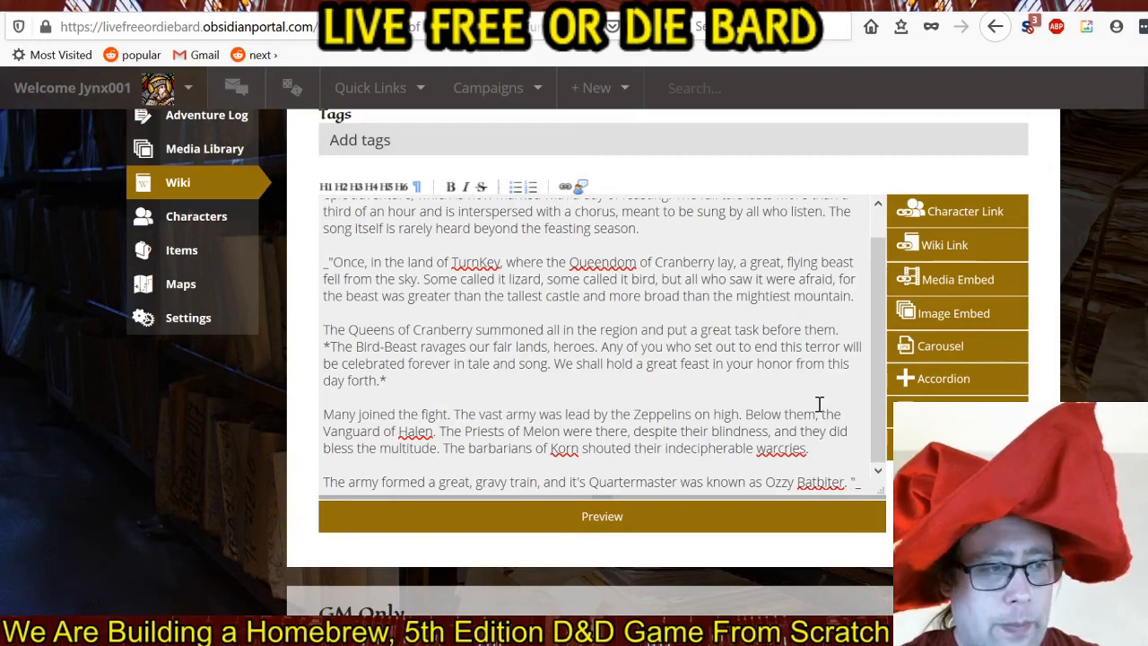
pyautogui.write('They mar')
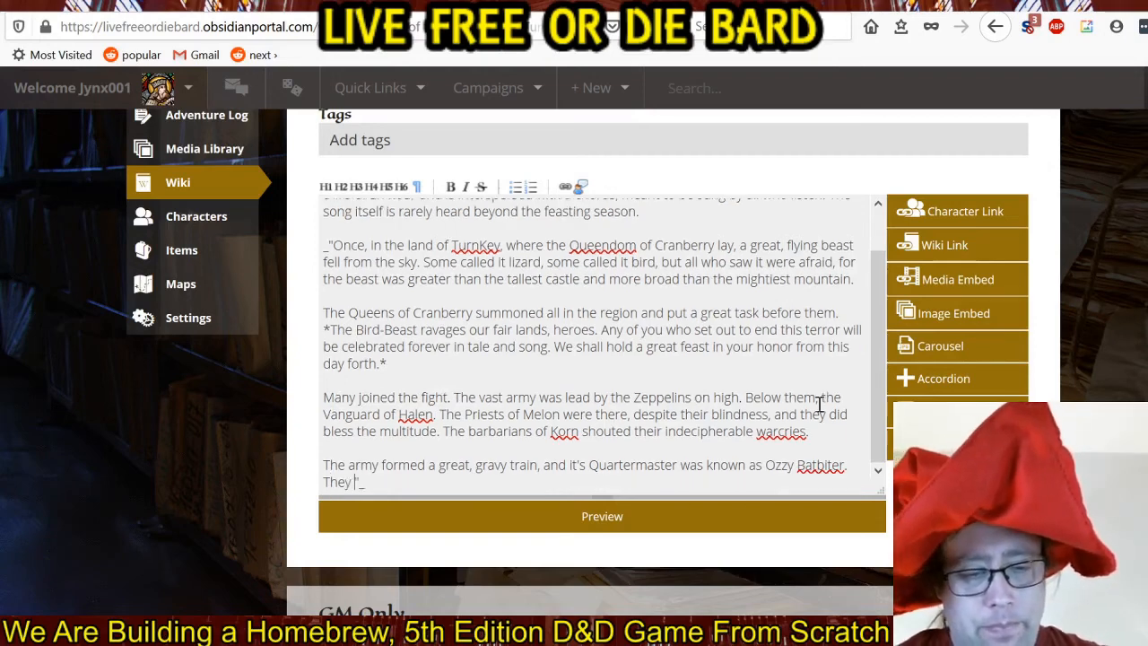
pyautogui.write('ched onward')
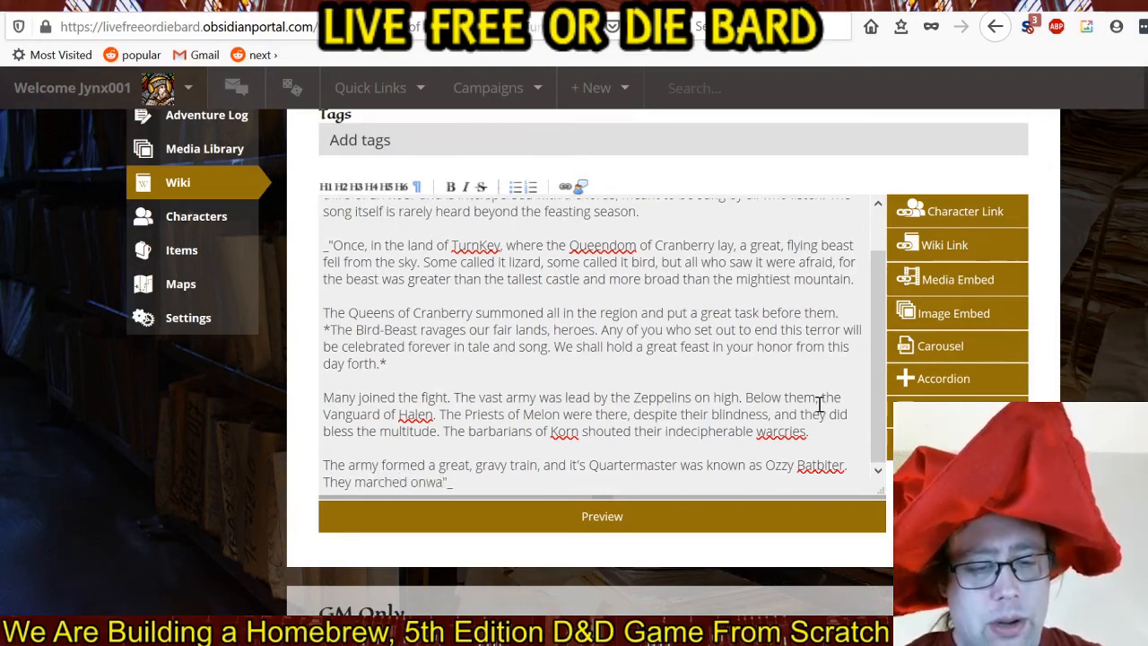
pyautogui.write(' to the')
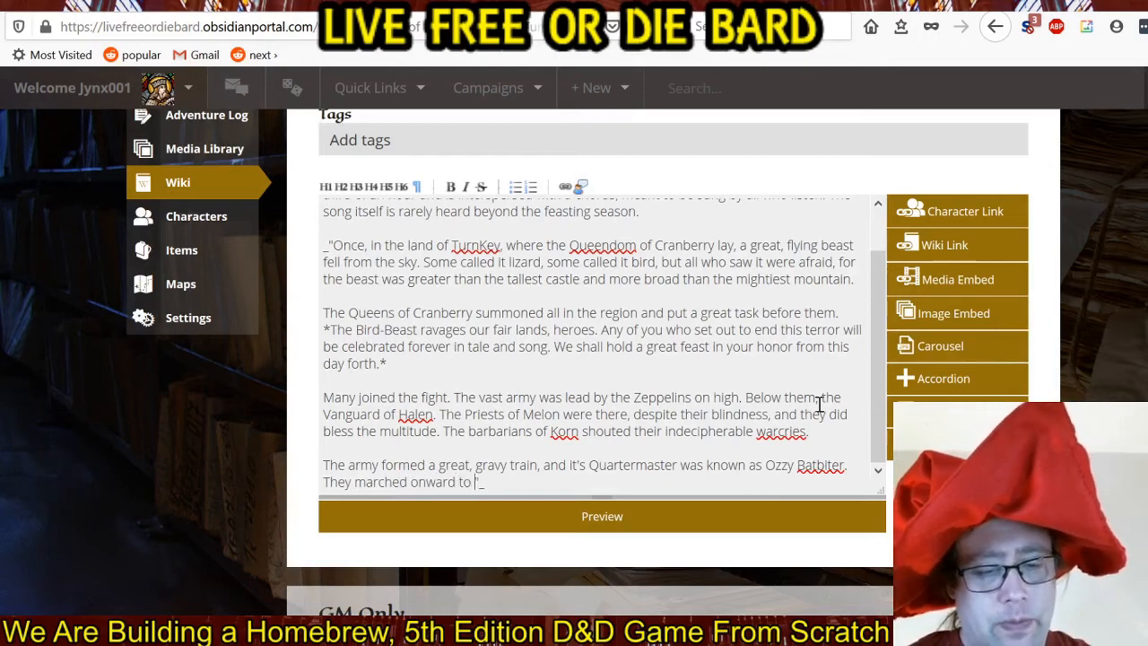
pyautogui.write(' killing field')
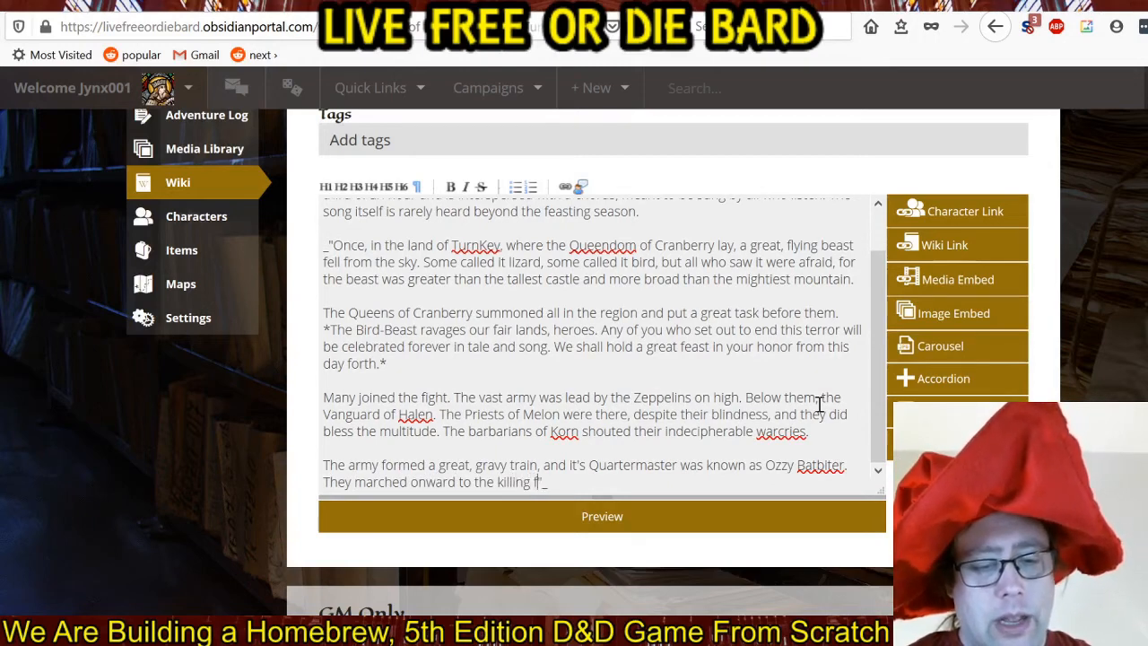
pyautogui.write('s and saw')
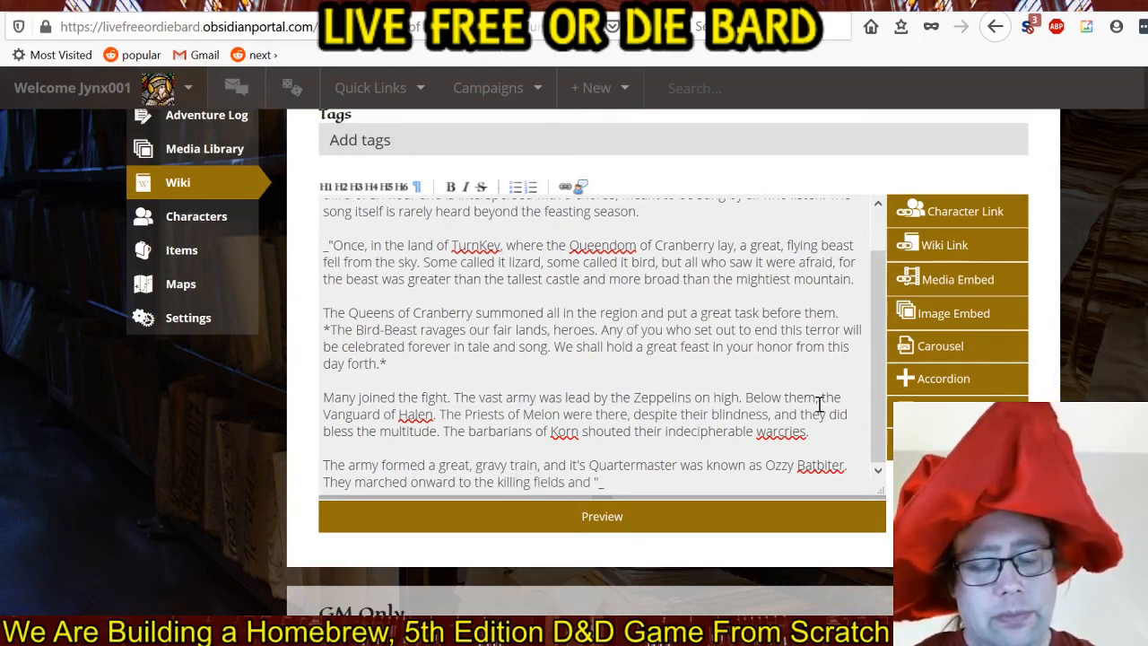
pyautogui.write(' the B')
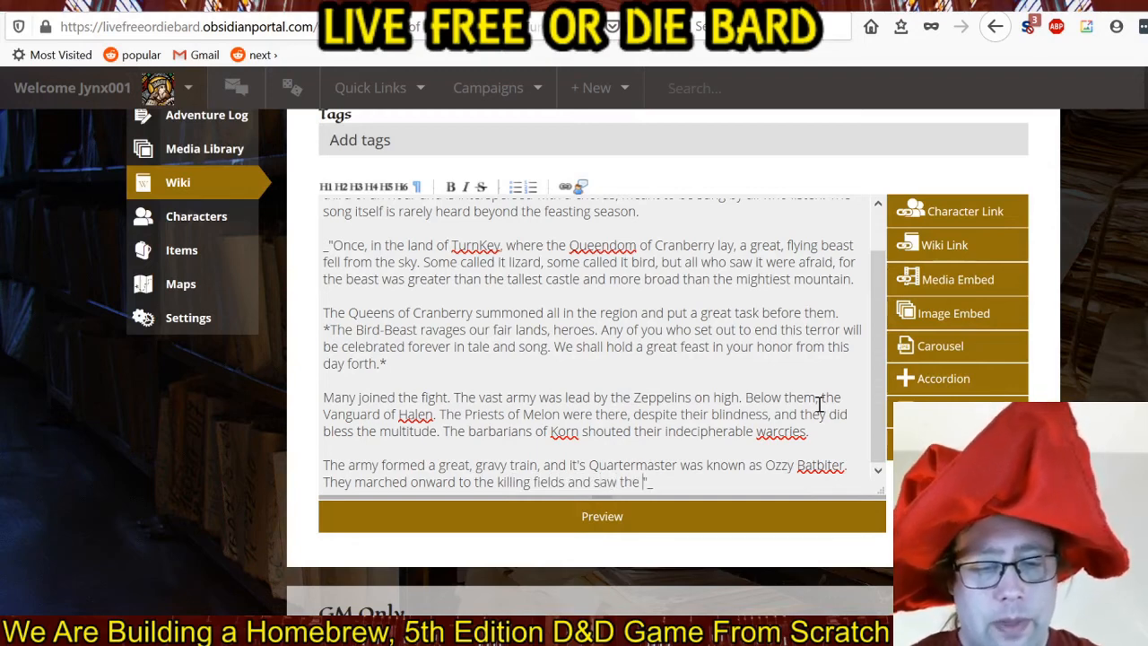
pyautogui.write('ird-Beast on')
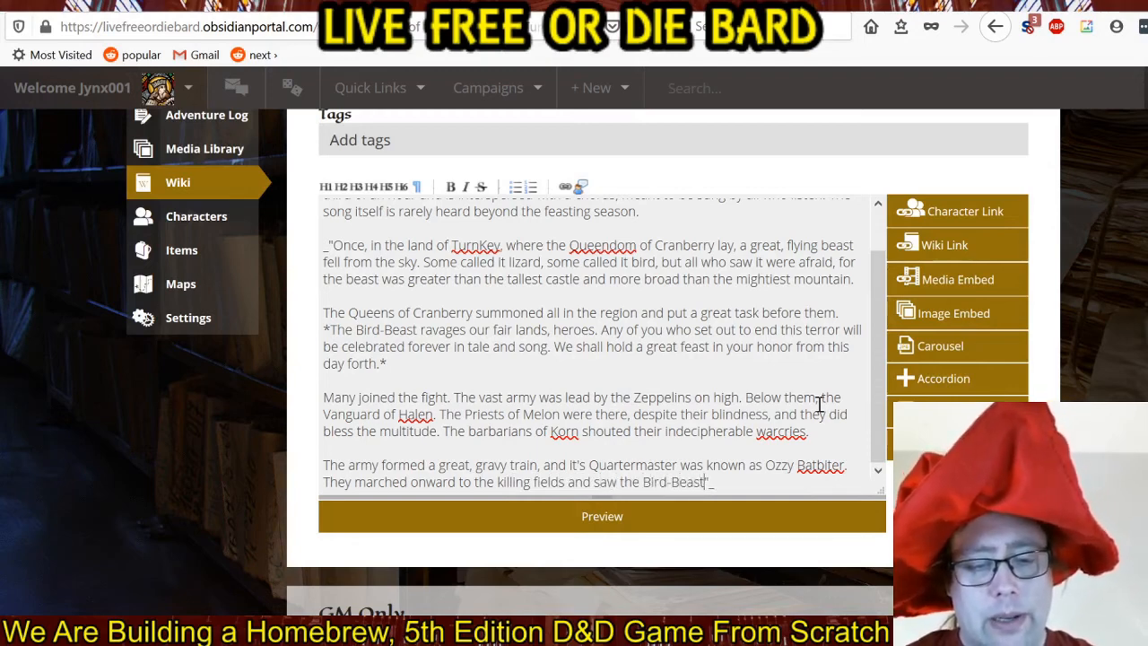
pyautogui.write(' the horizon. ')
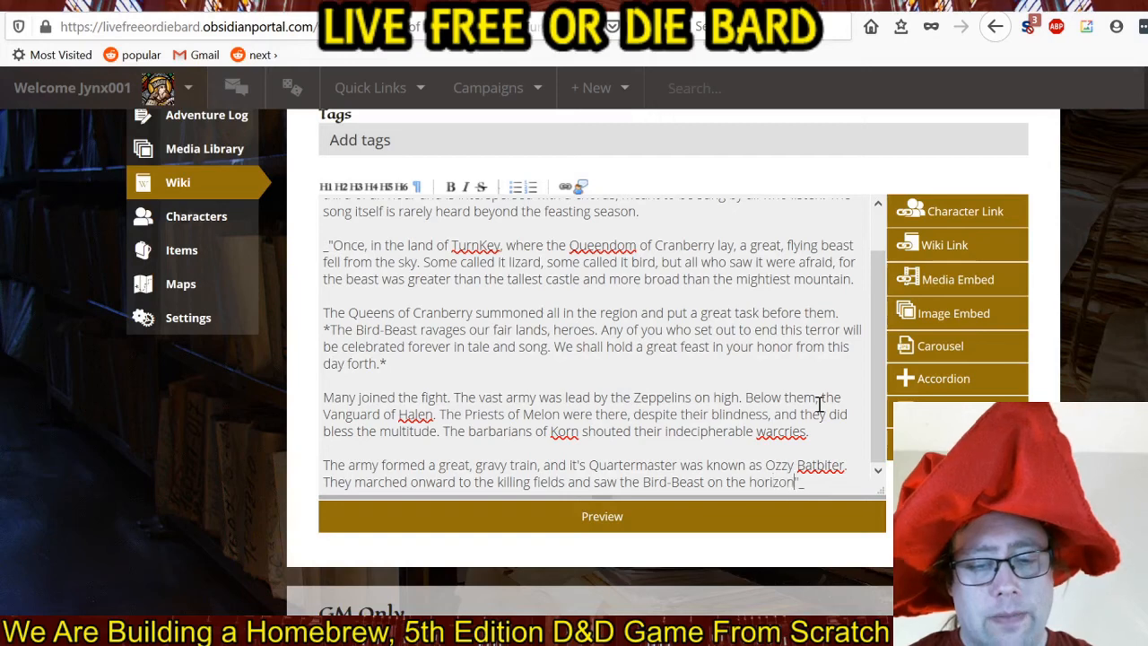
pyautogui.write('Feathered')
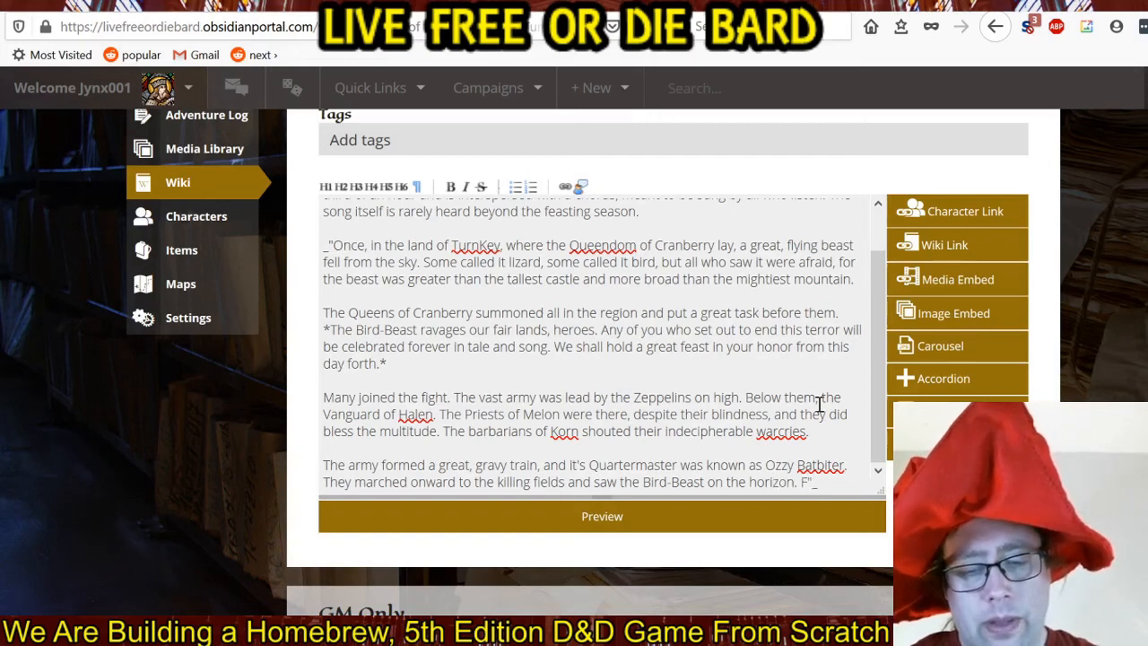
pyautogui.write(' and scaled, I')
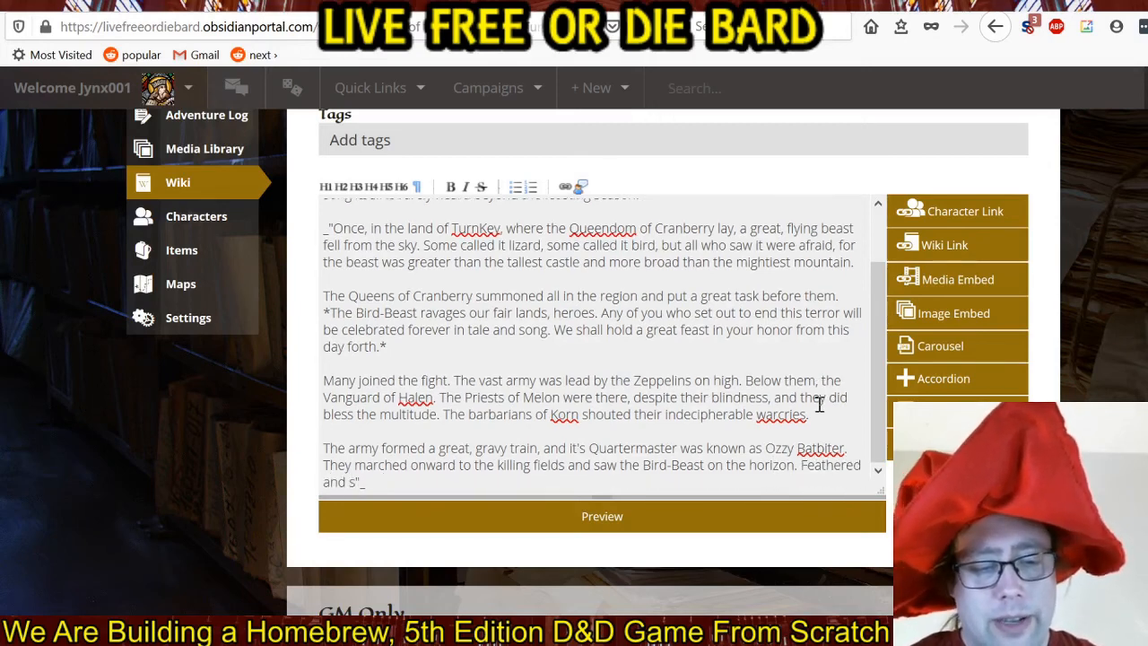
pyautogui.write('t was ')
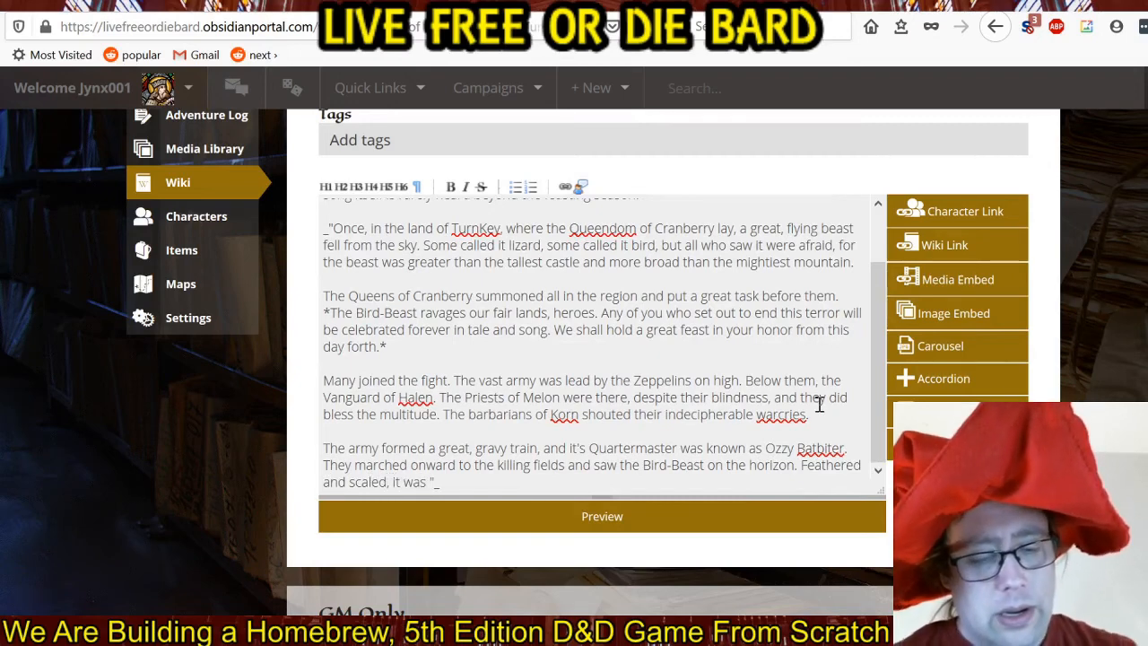
pyautogui.write('akin to a dragon')
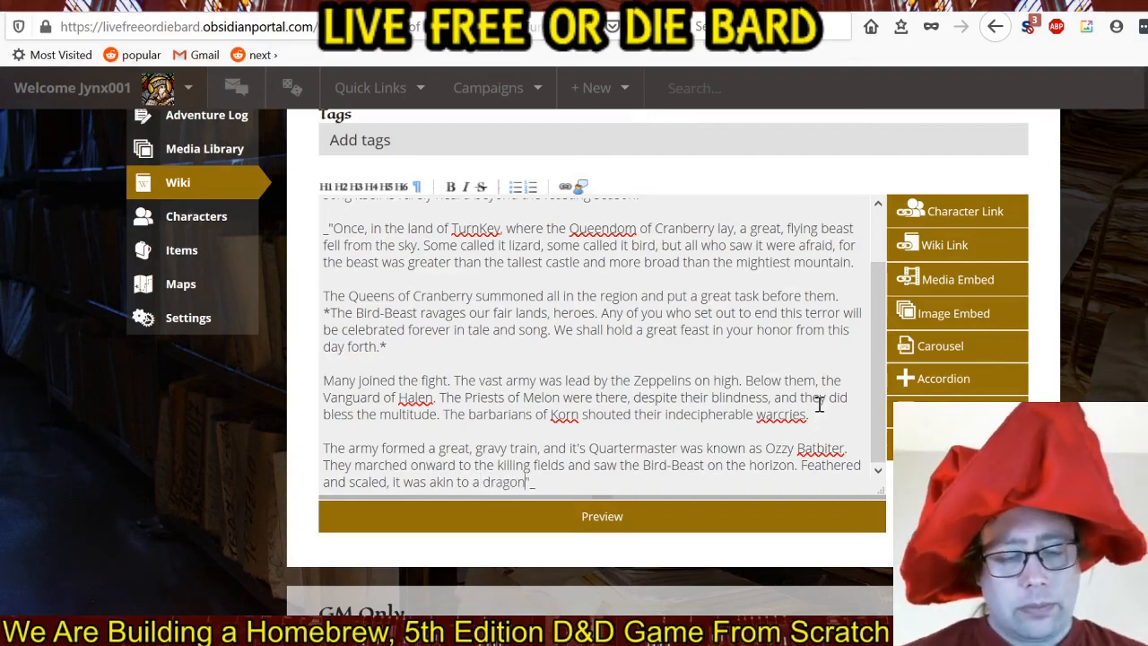
pyautogui.write(', but ')
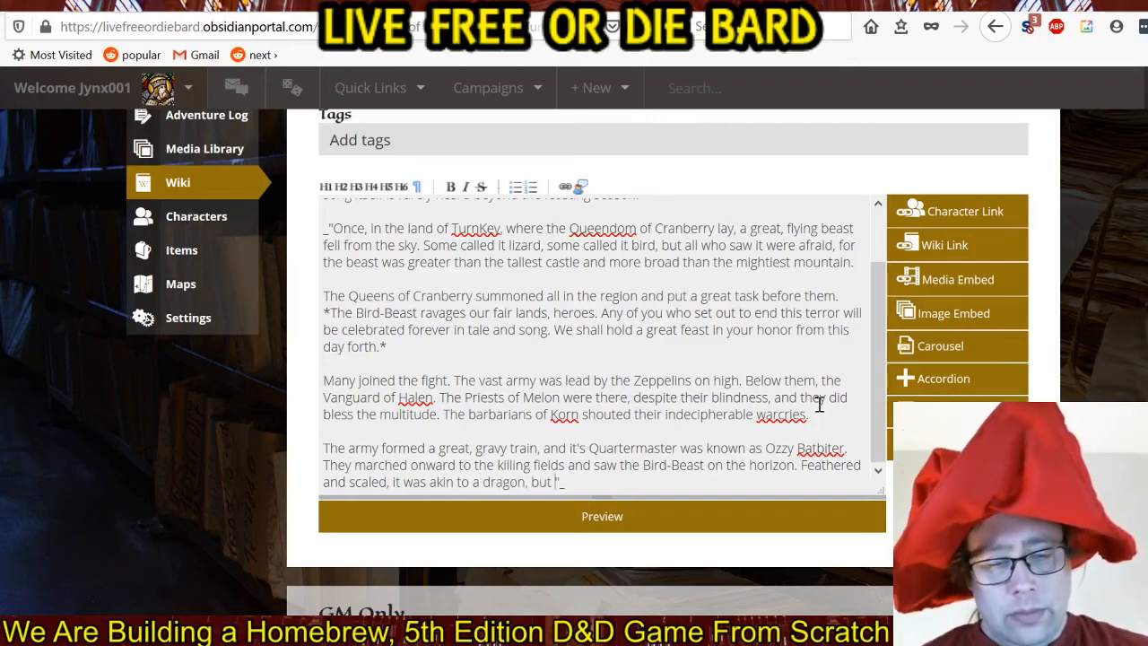
pyautogui.write('had grown')
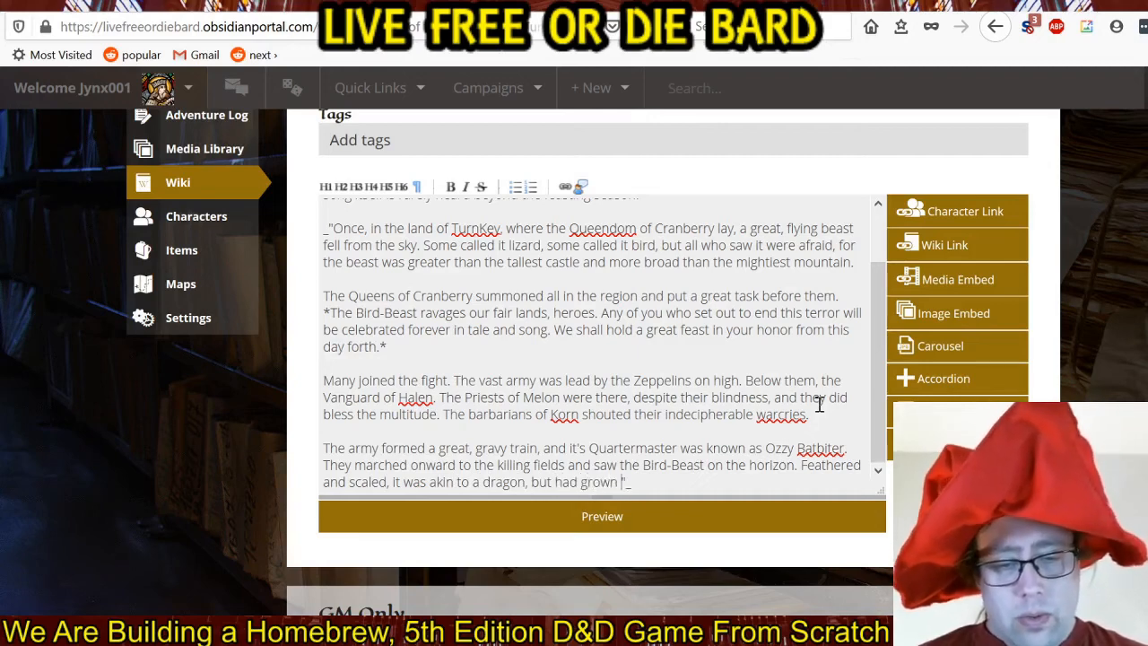
pyautogui.write(' round')
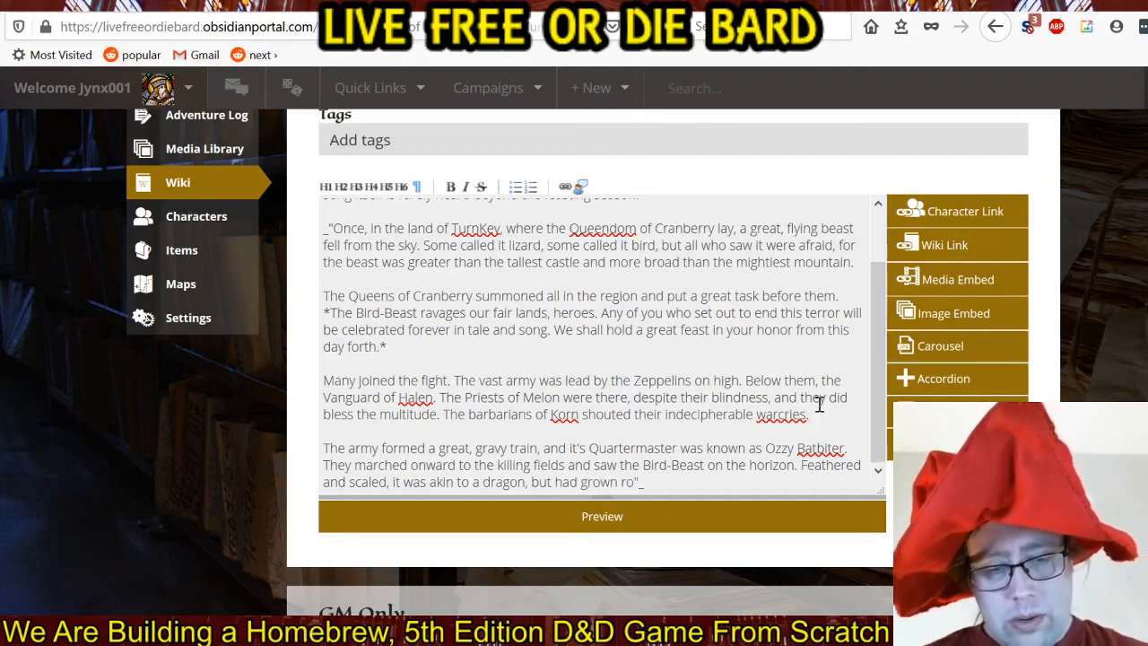
pyautogui.write(' and plump')
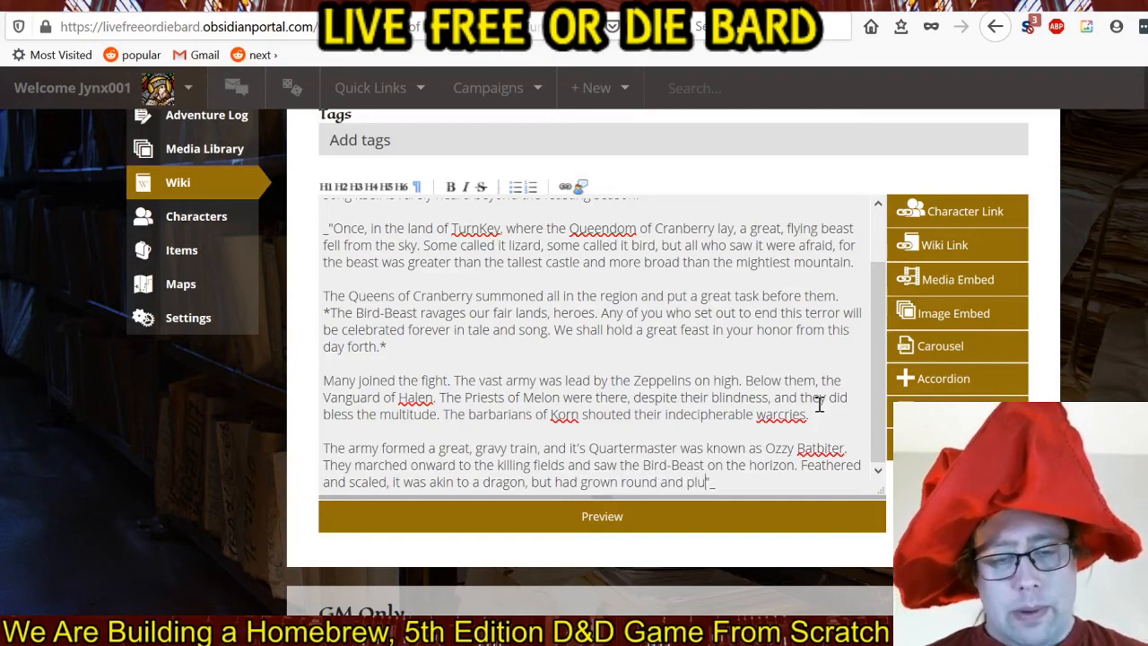
pyautogui.write(' as it devo')
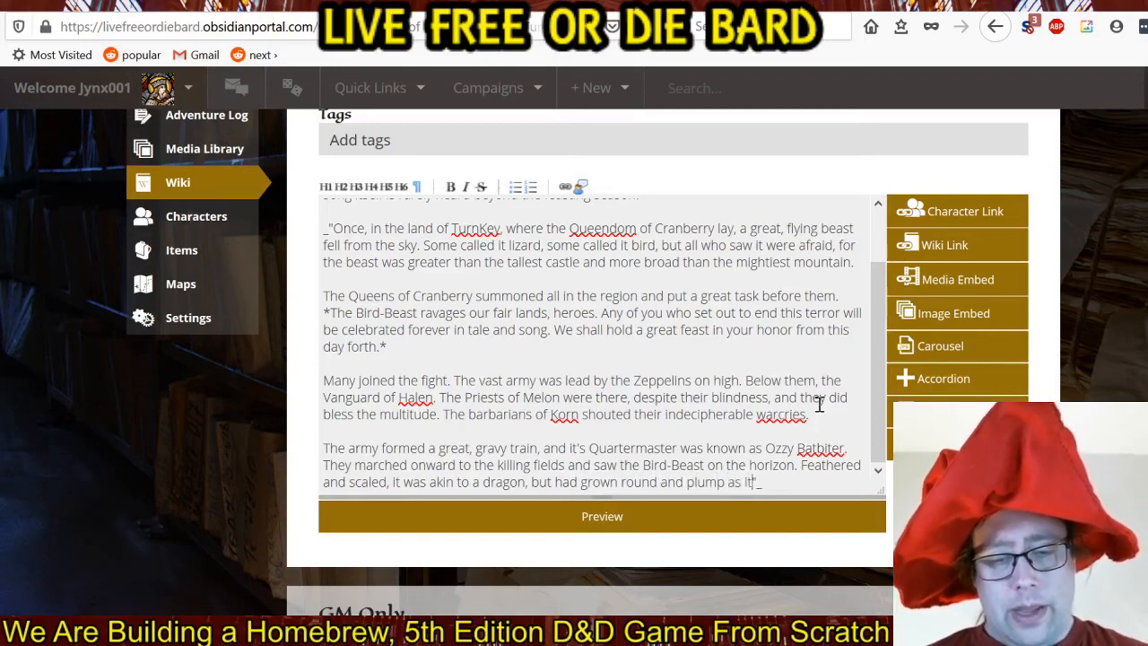
pyautogui.write('ured the land')
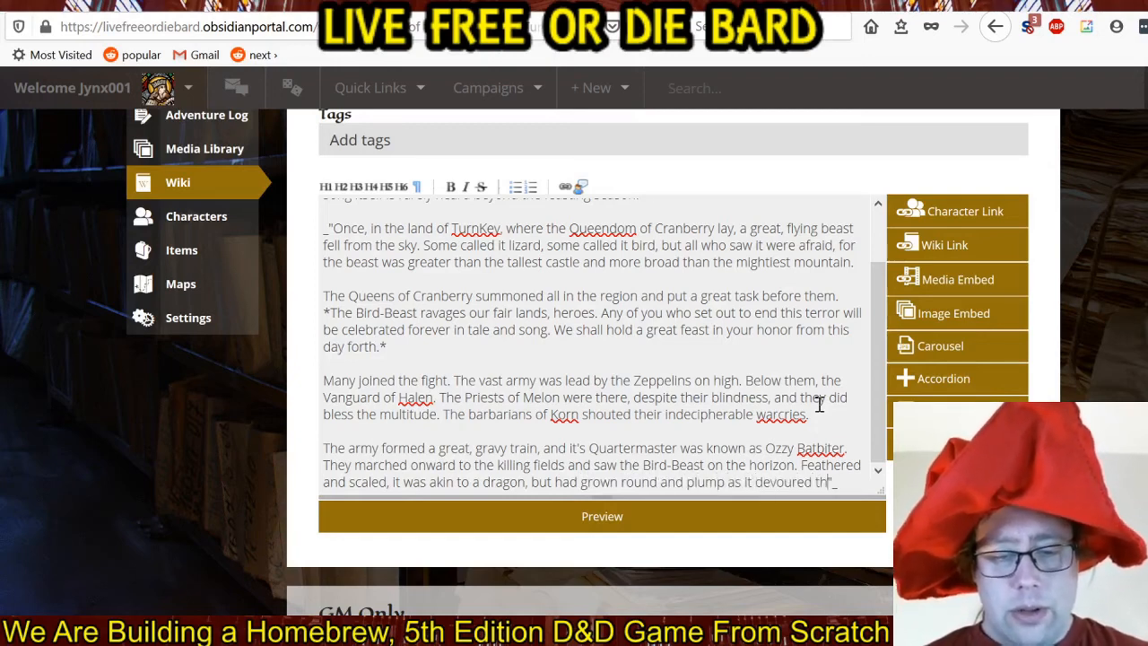
pyautogui.write('s.')
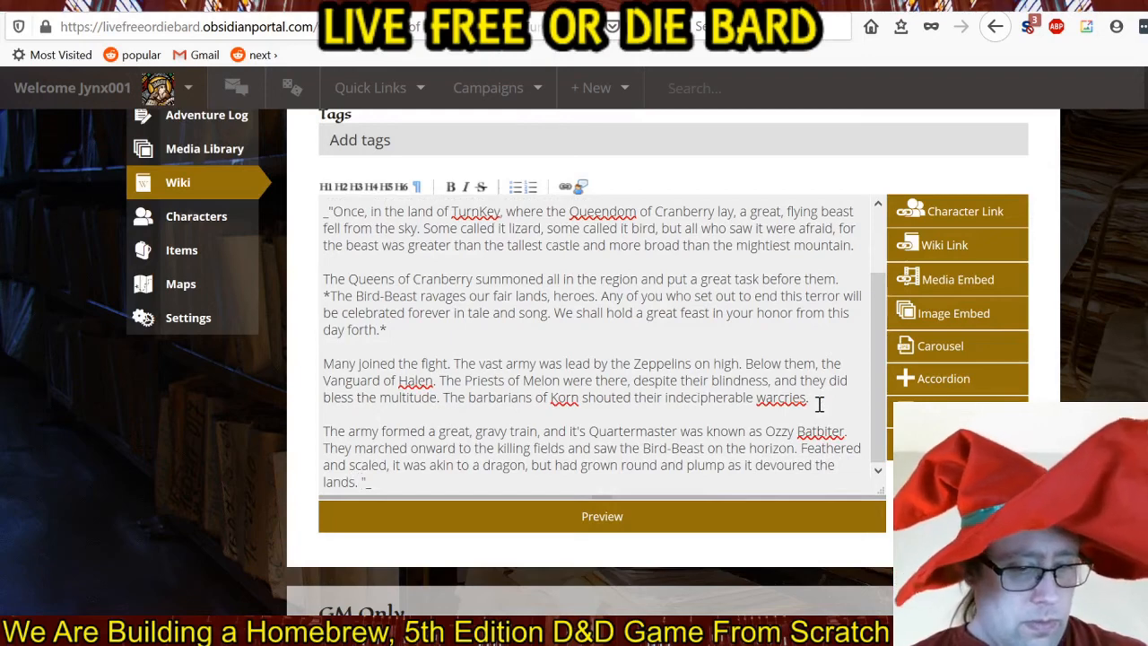
# Add "The army struck and struck again. But the Beast would not fall." after "devoured the lands.".
pyautogui.write('T')
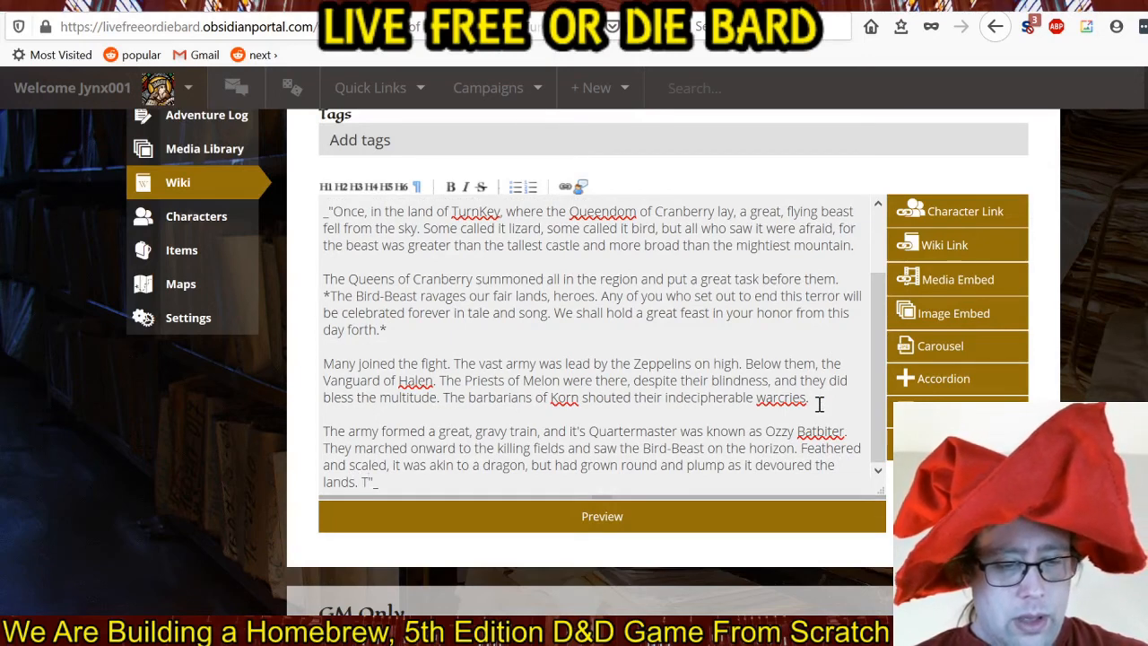
pyautogui.write('he army')
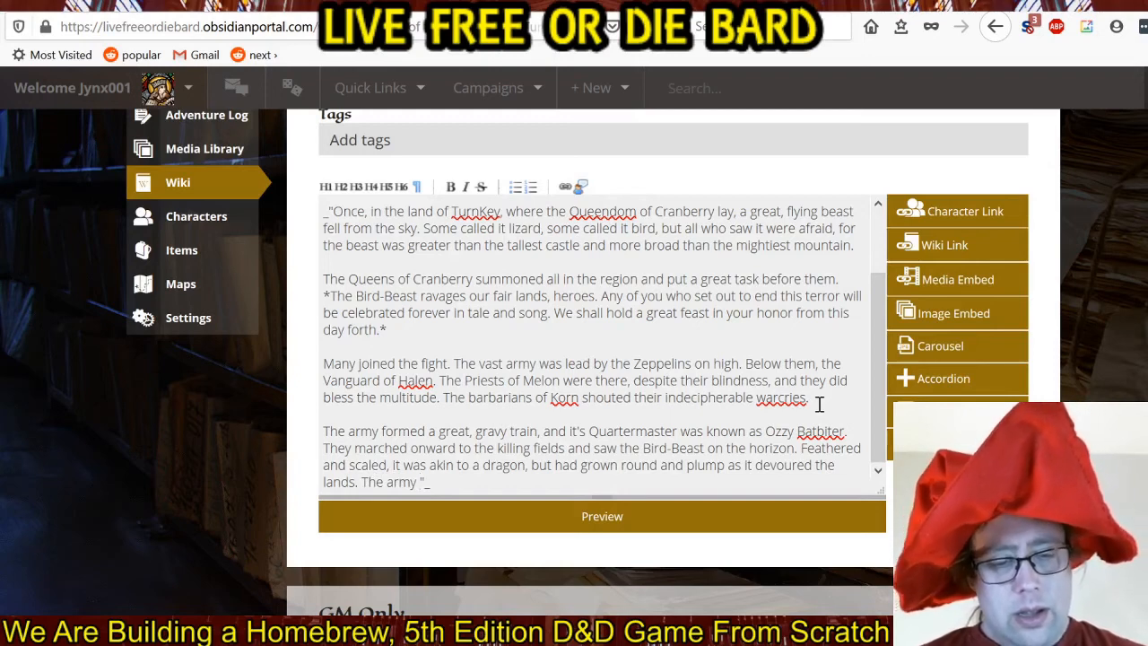
pyautogui.write(' struck')
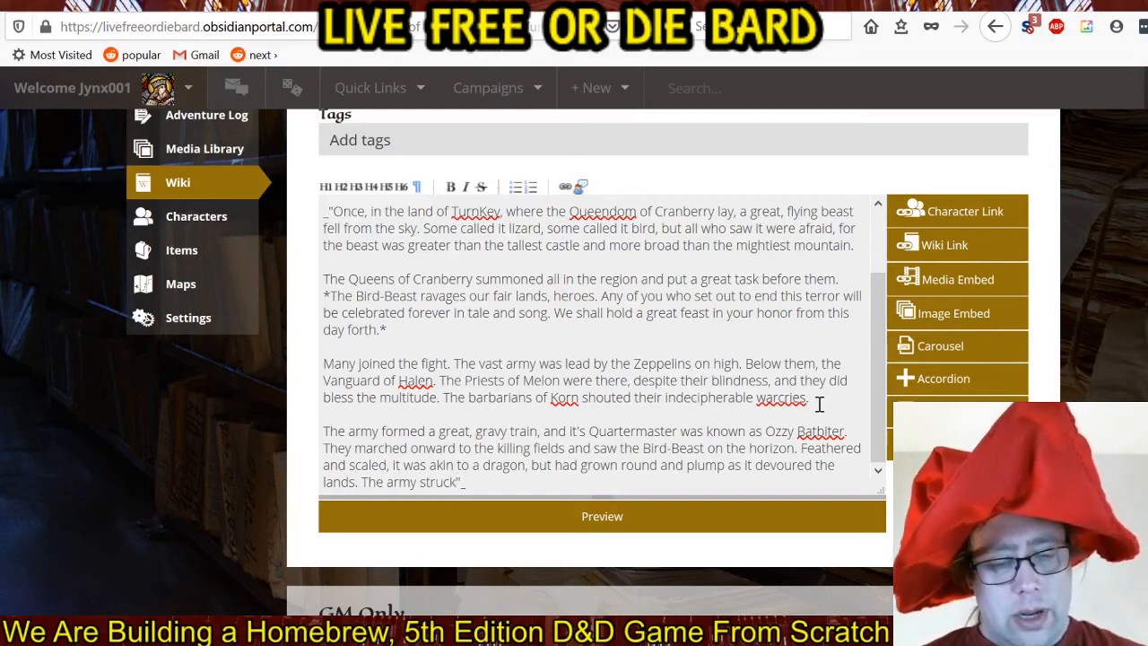
pyautogui.write(' and struck again')
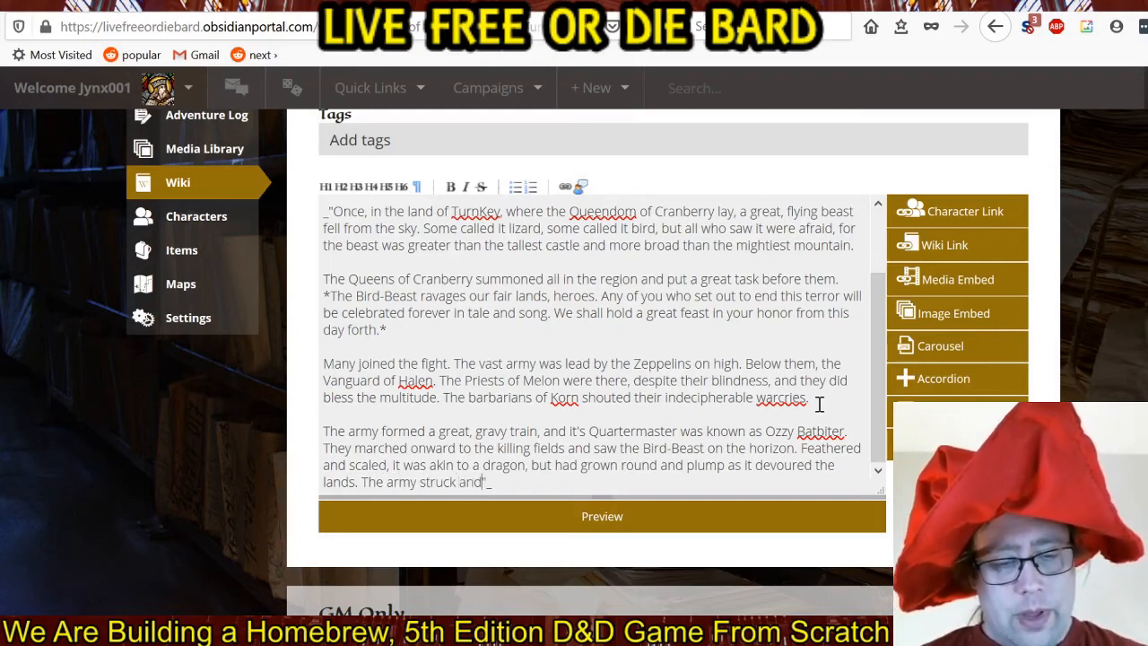
pyautogui.write('. But the ')
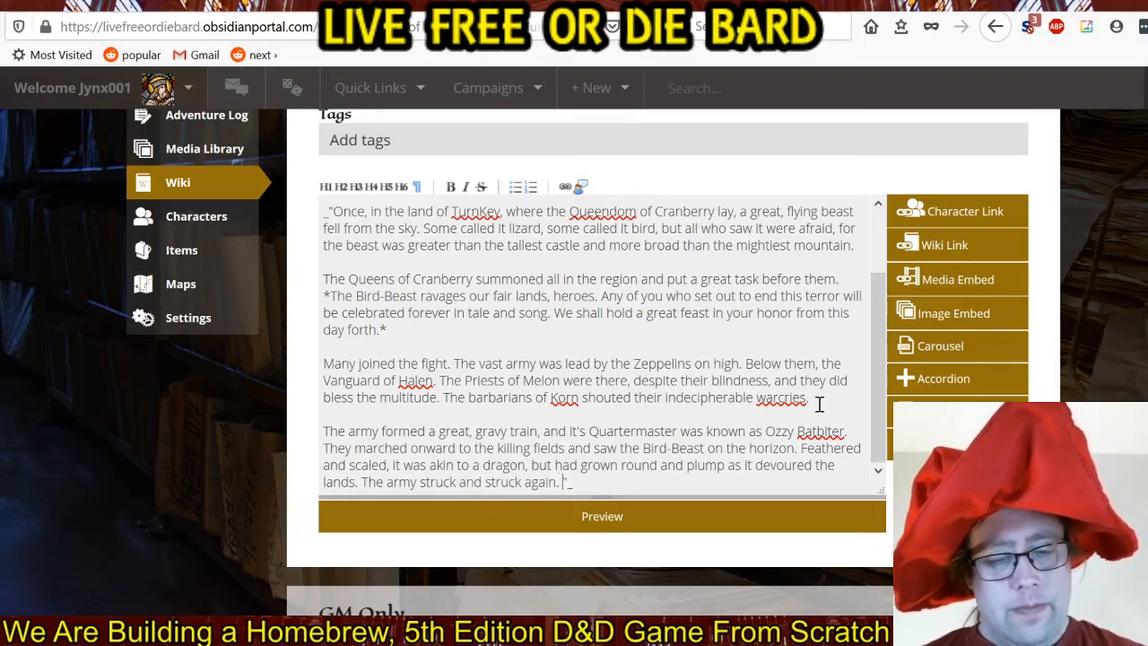
pyautogui.write('Beast would ')
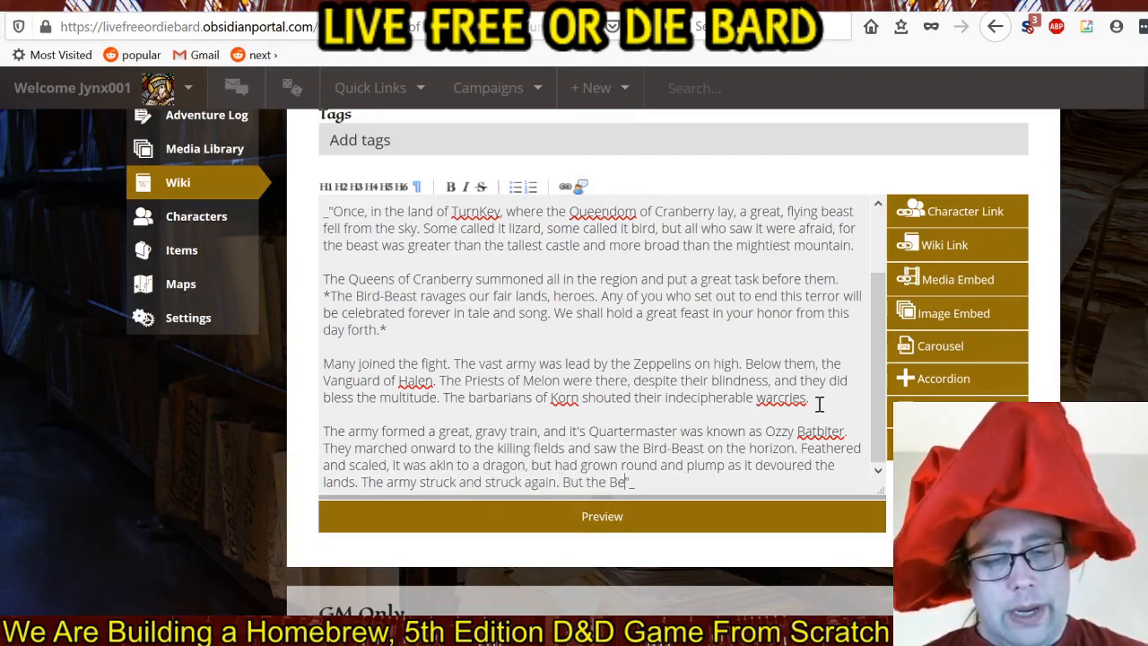
pyautogui.write('not fall.')
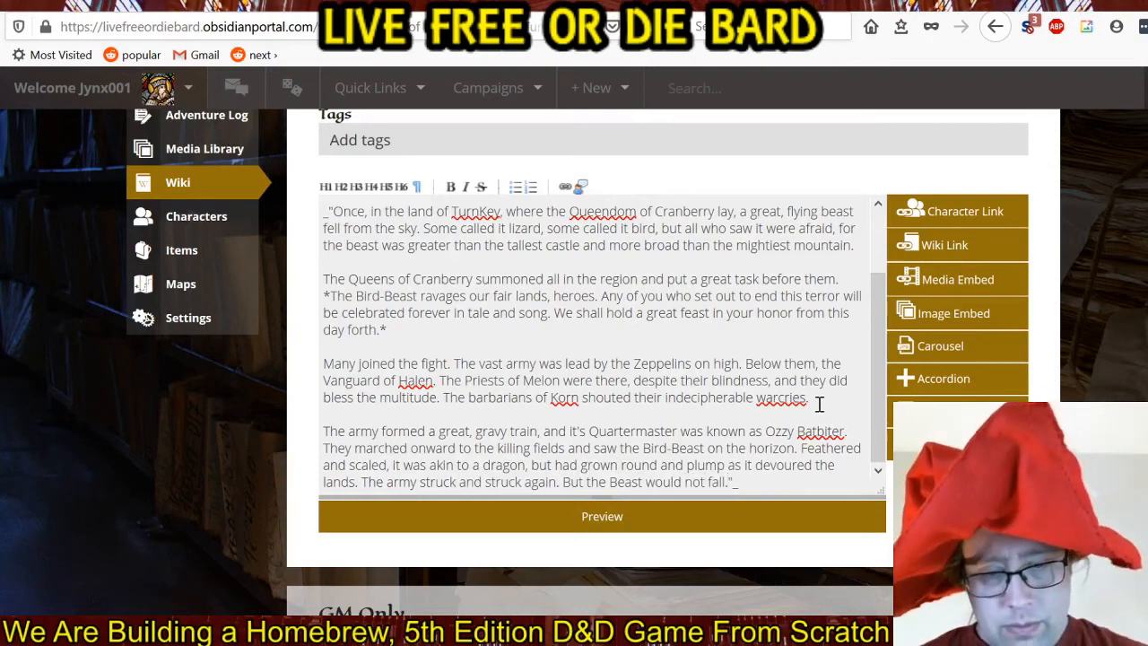
# Start a new paragraph before the closing quotation mark with the sentence "Everything, it ate.".
pyautogui.press('Return')
pyautogui.press('Return')
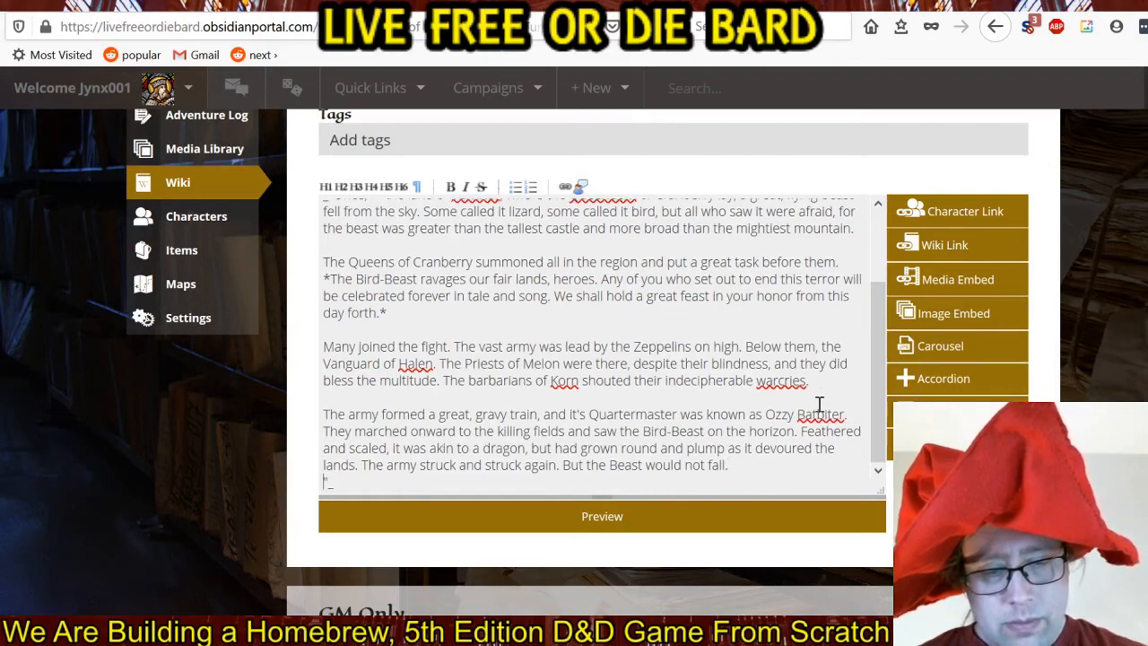
pyautogui.write('Everyth')
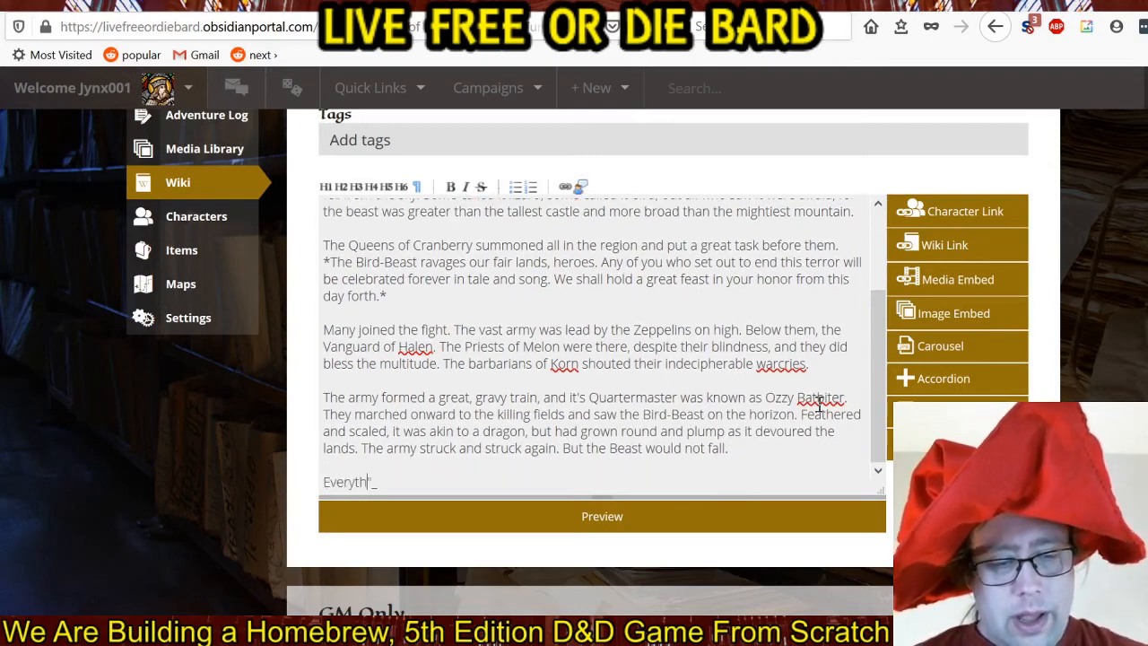
pyautogui.write('ing, it ate. ')
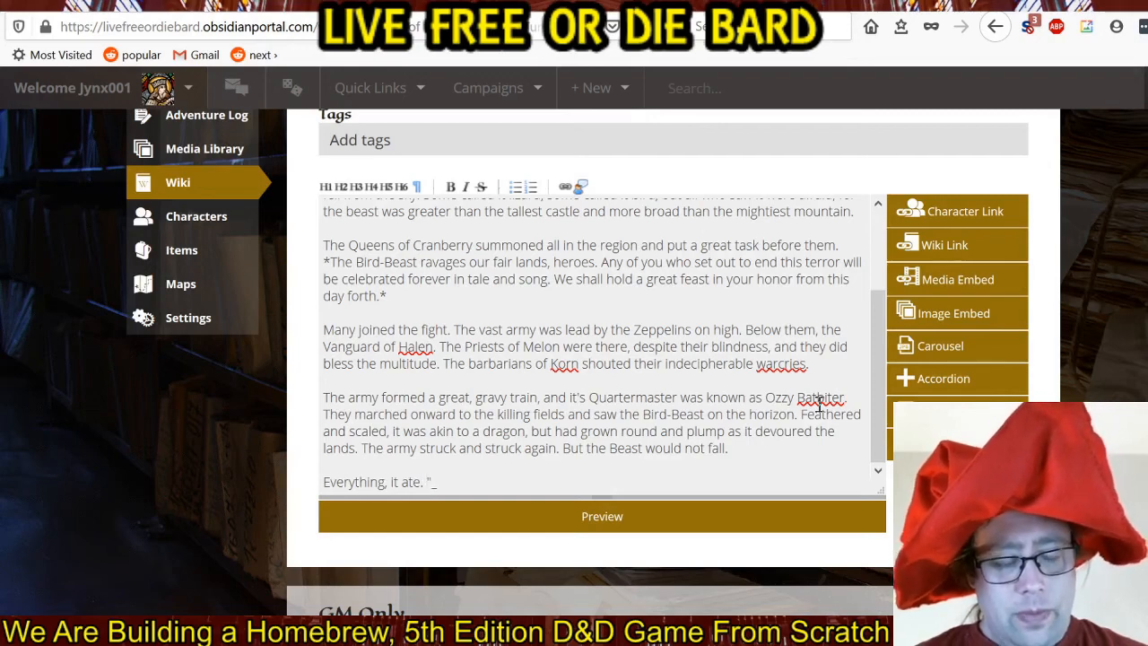
pyautogui.write('Warriors')
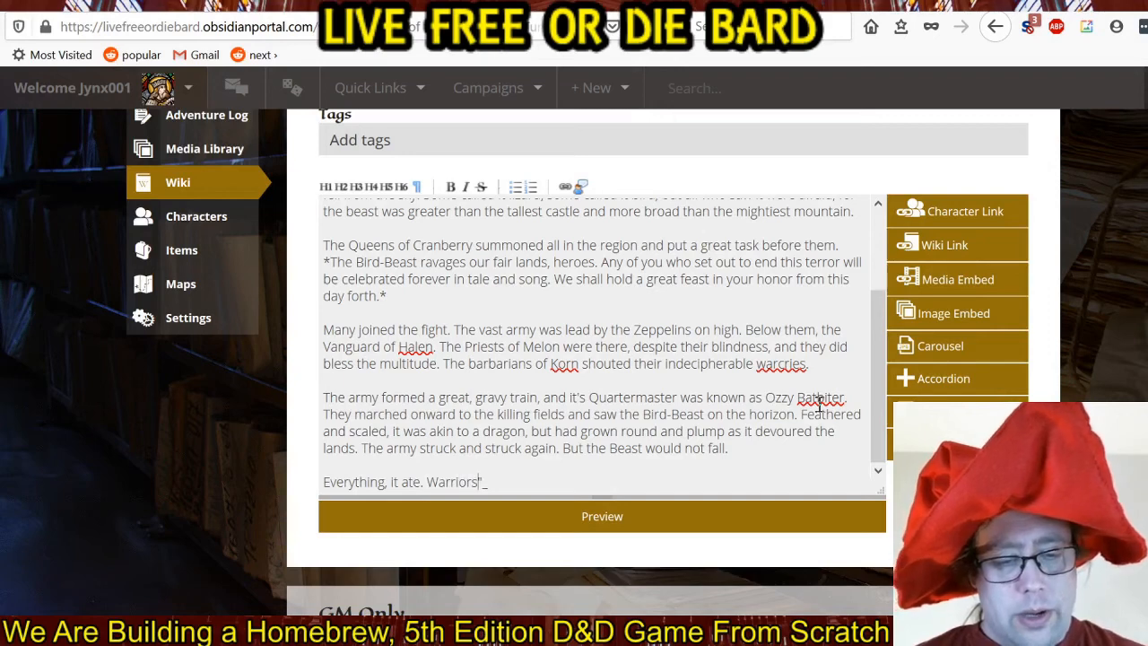
pyautogui.write(',')
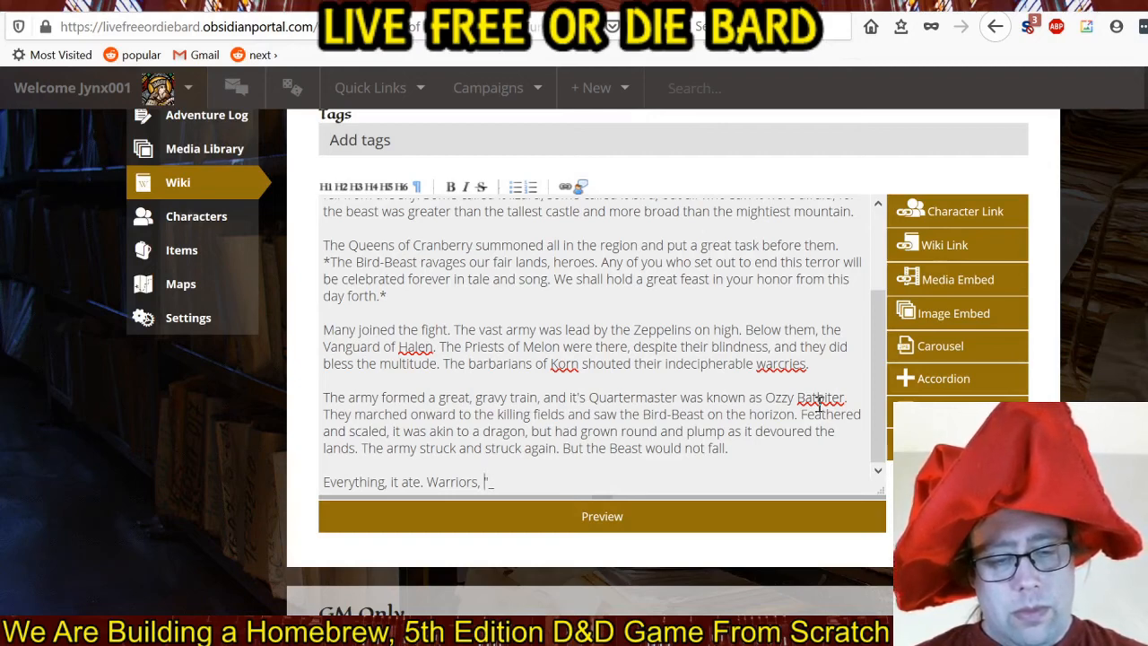
# Continue after "Everything, it ate." with "Warriors, wanderers, children, and cities whole." and begin the following sentence with "It".
pyautogui.write('wanderers, ')
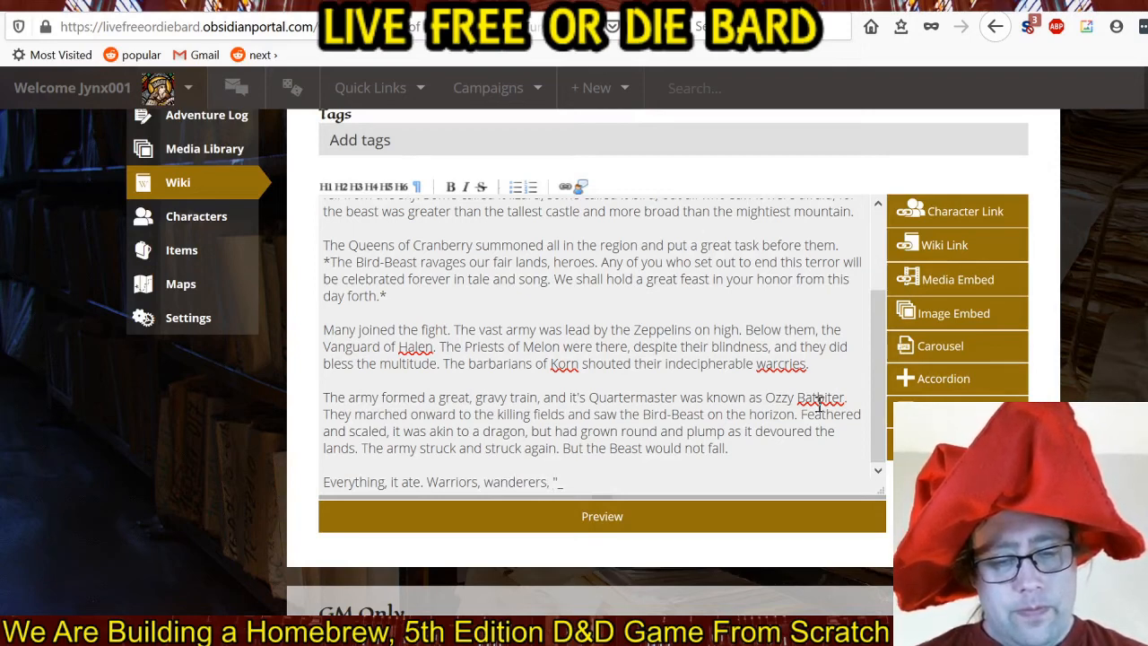
pyautogui.write('children')
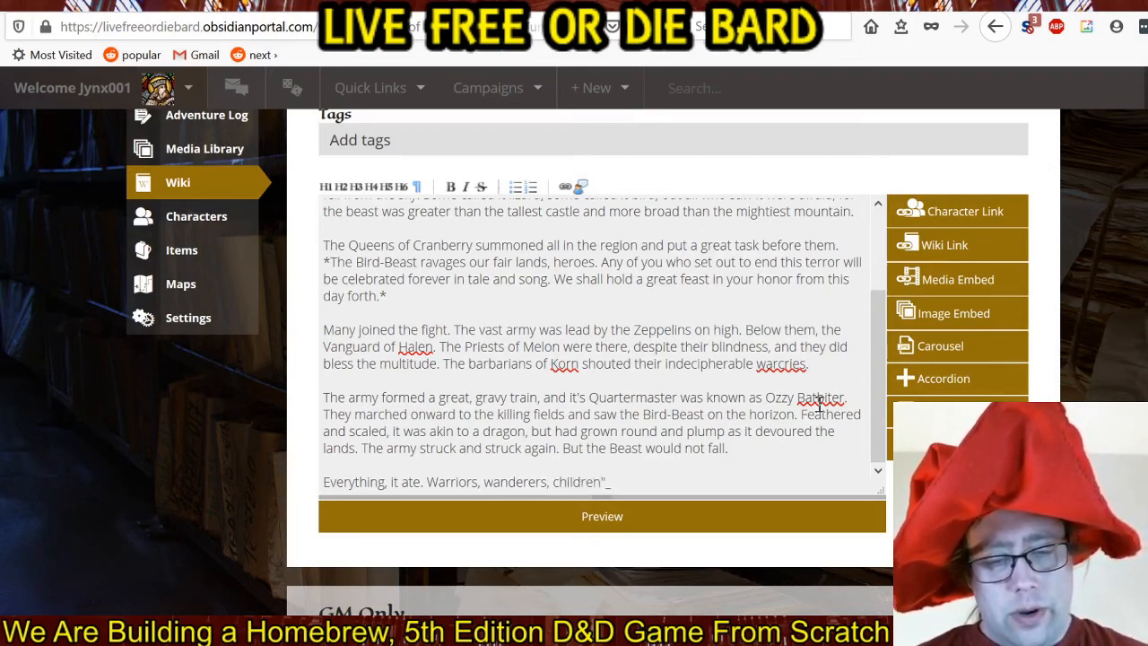
pyautogui.write(', and cl')
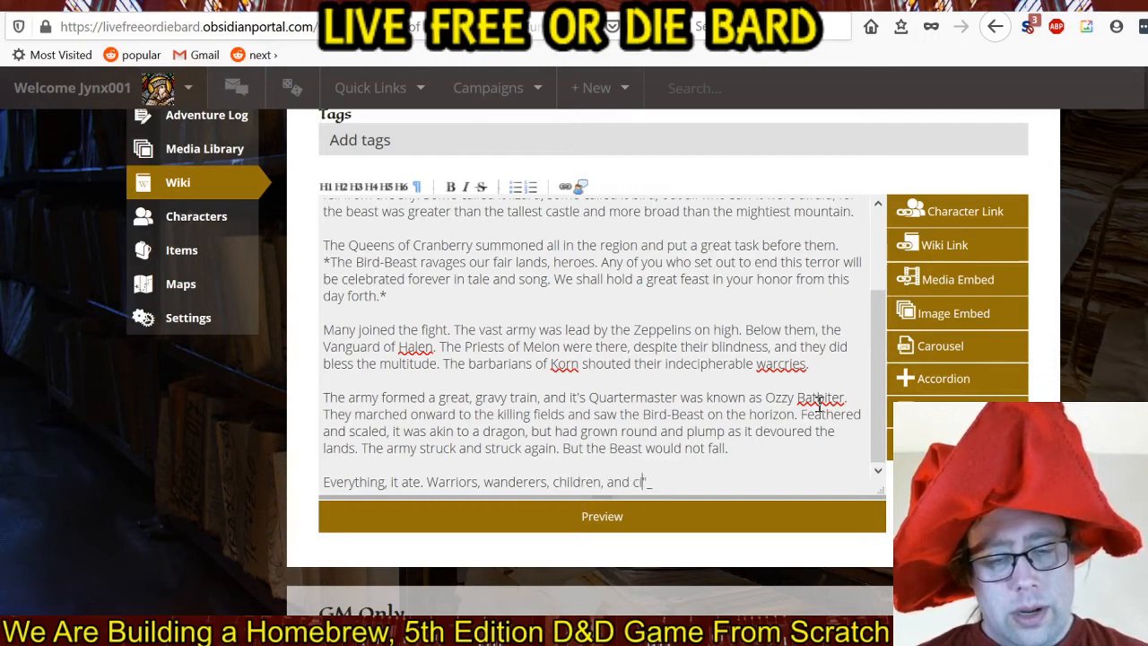
pyautogui.write('ities, whol')
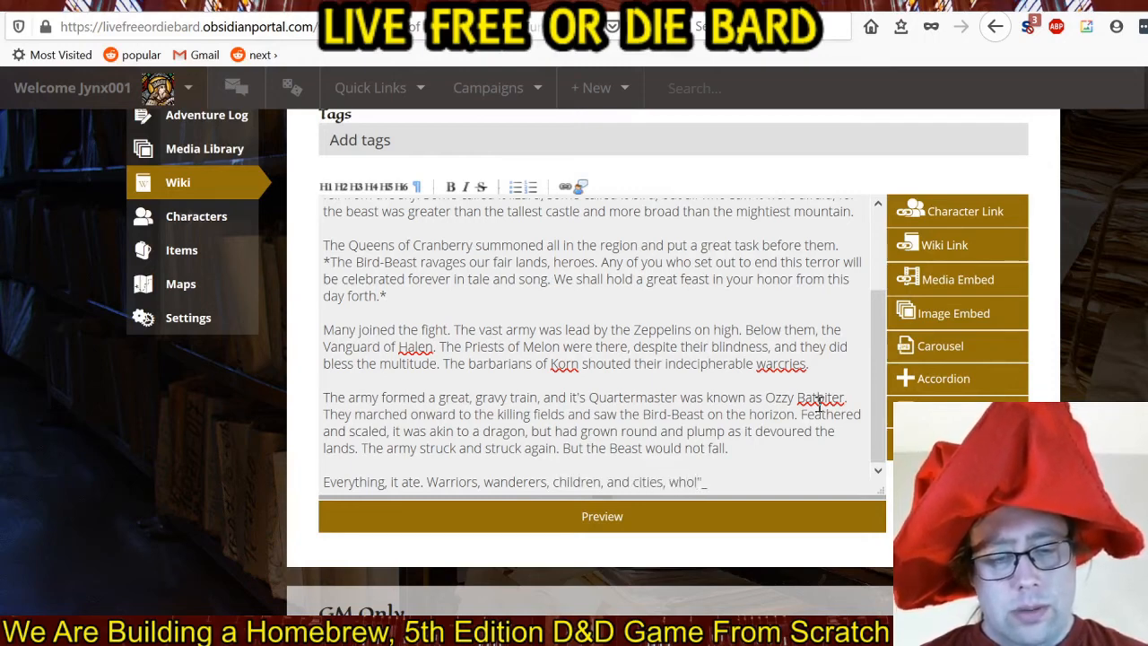
pyautogui.press('BackSpace')
pyautogui.press('BackSpace')
pyautogui.press('BackSpace')
pyautogui.press('BackSpace')
pyautogui.press('BackSpace')
pyautogui.press('BackSpace')
pyautogui.write('wh')
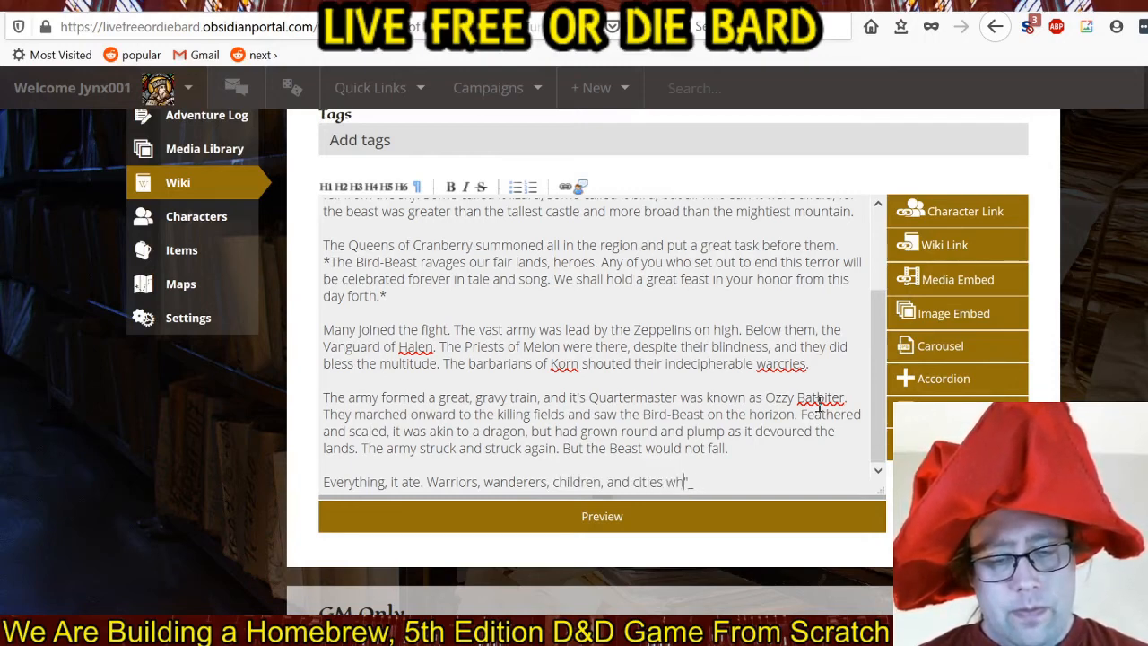
pyautogui.write('ole. It')
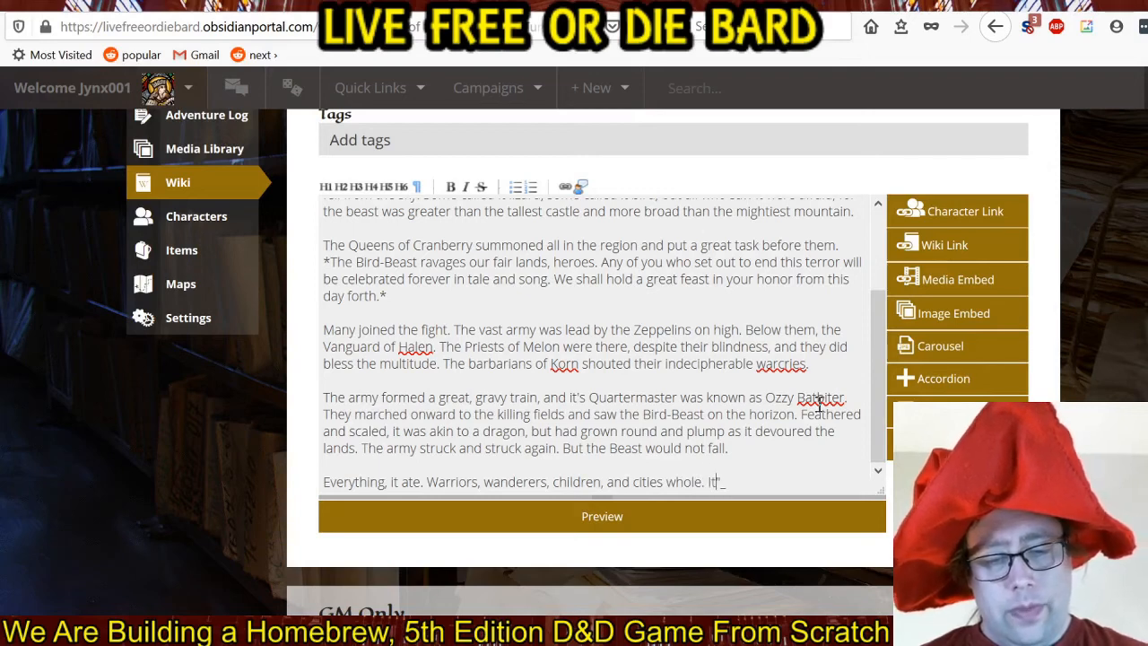
pyautogui.write(' was insatio')
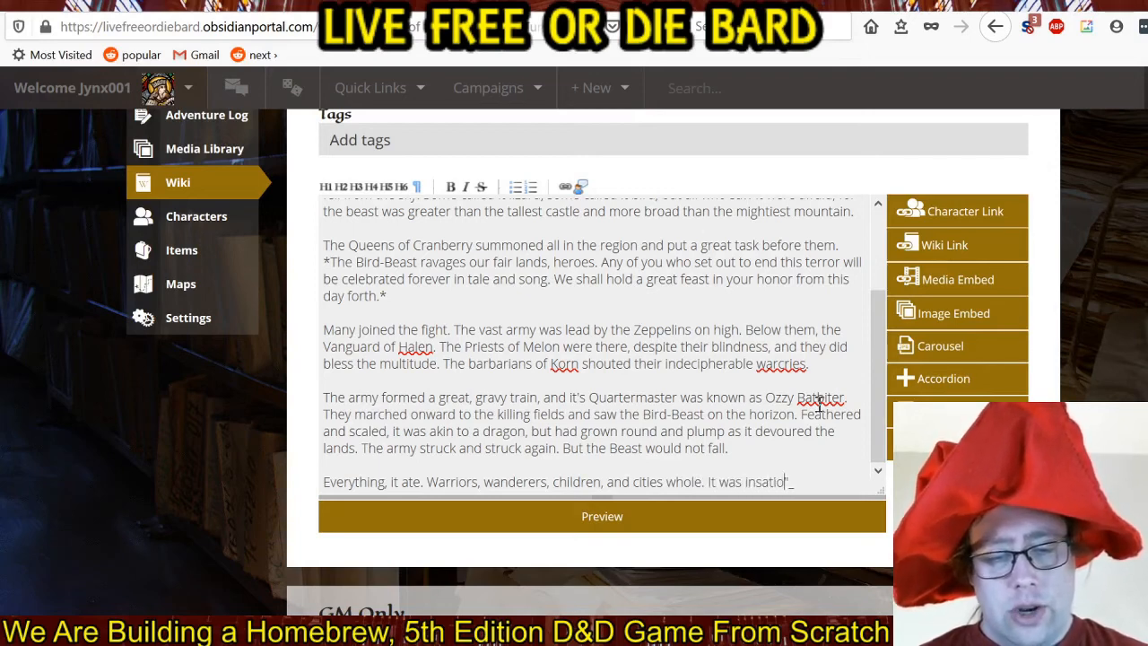
# Complete the quotation's last sentence after "It" with "was insatiable.".
pyautogui.press('BackSpace')
pyautogui.write('able. The band of heroes threw their best at it. The Knights of Salt')
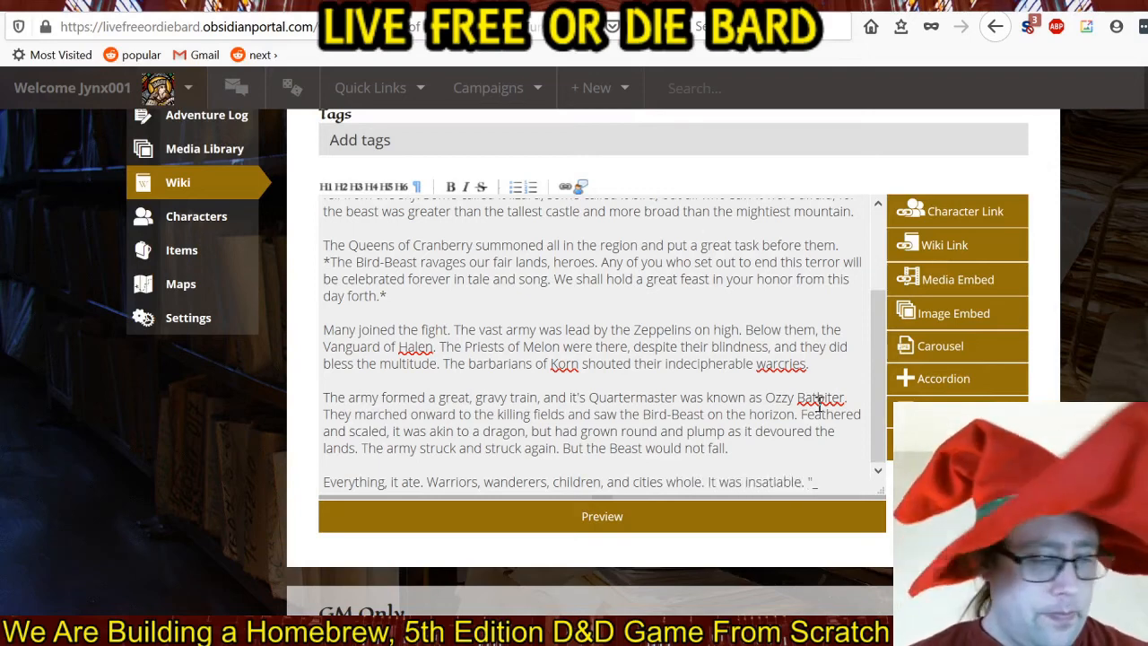
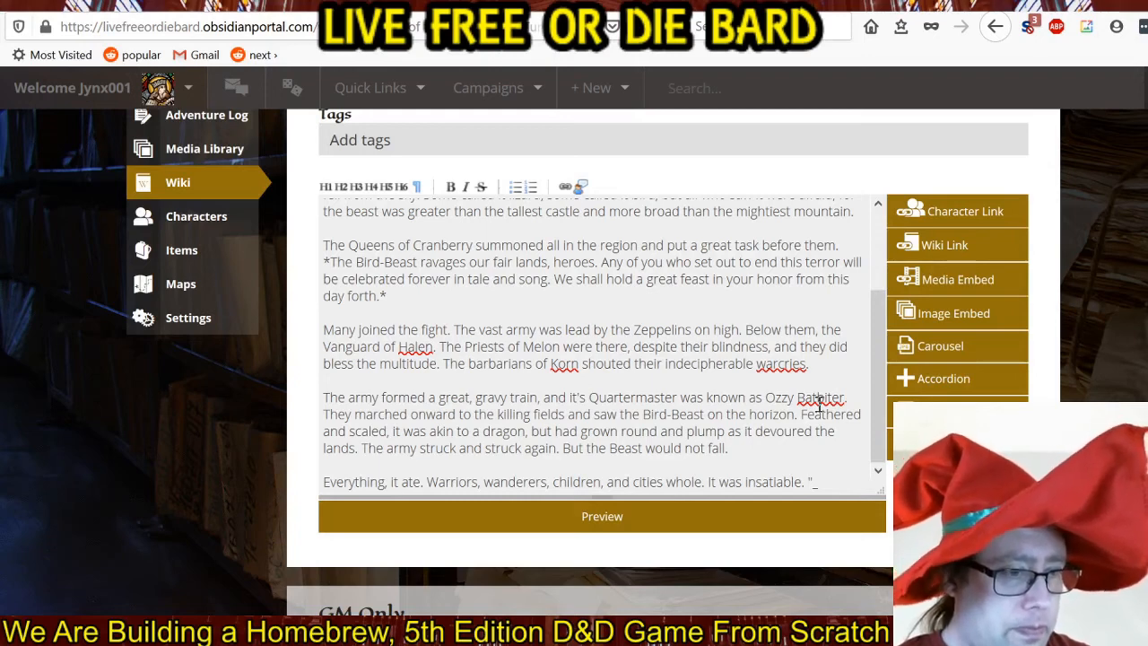
# Continue the last story paragraph with the sentence "The band of heroes threw their best at it.".
pyautogui.write('T')
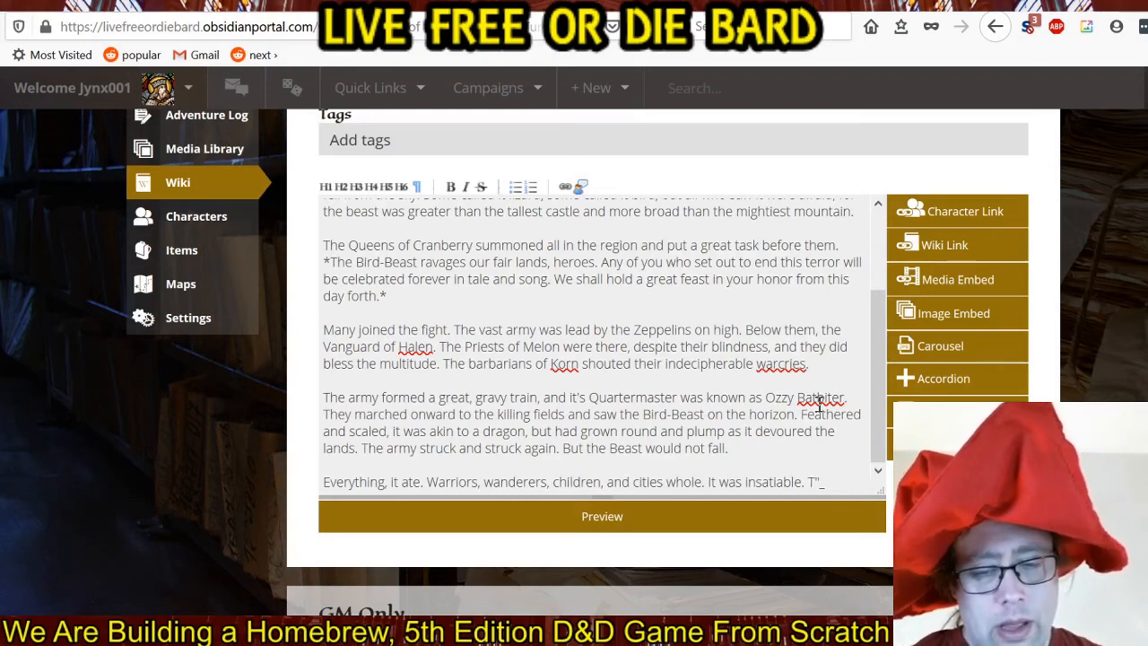
pyautogui.write('he ')
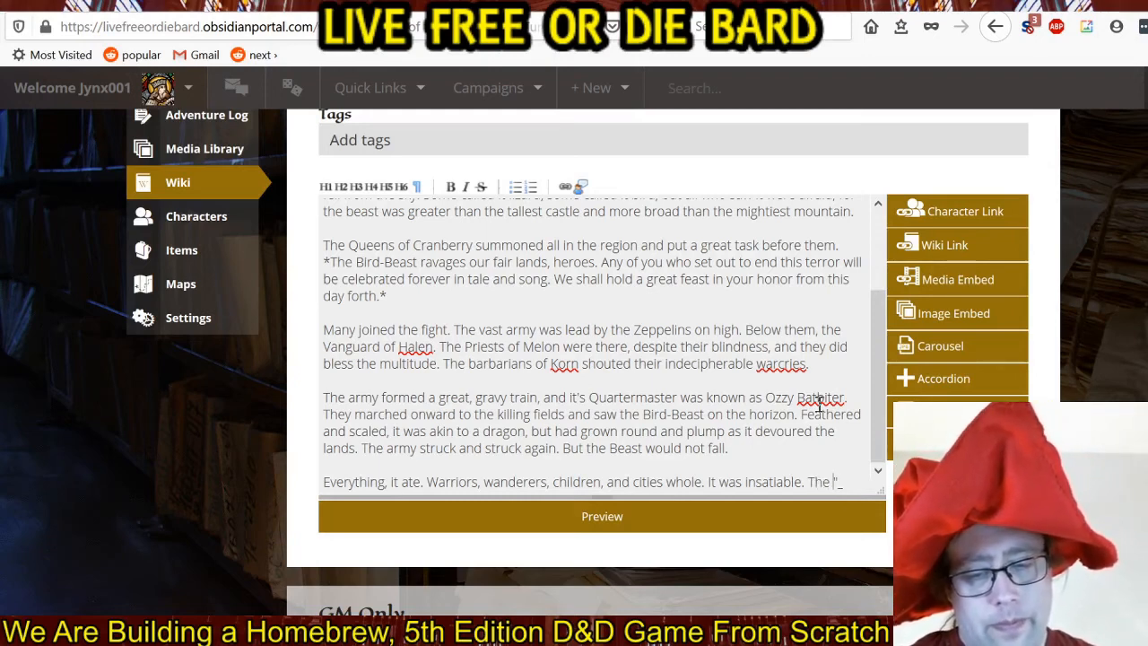
pyautogui.write('band of ')
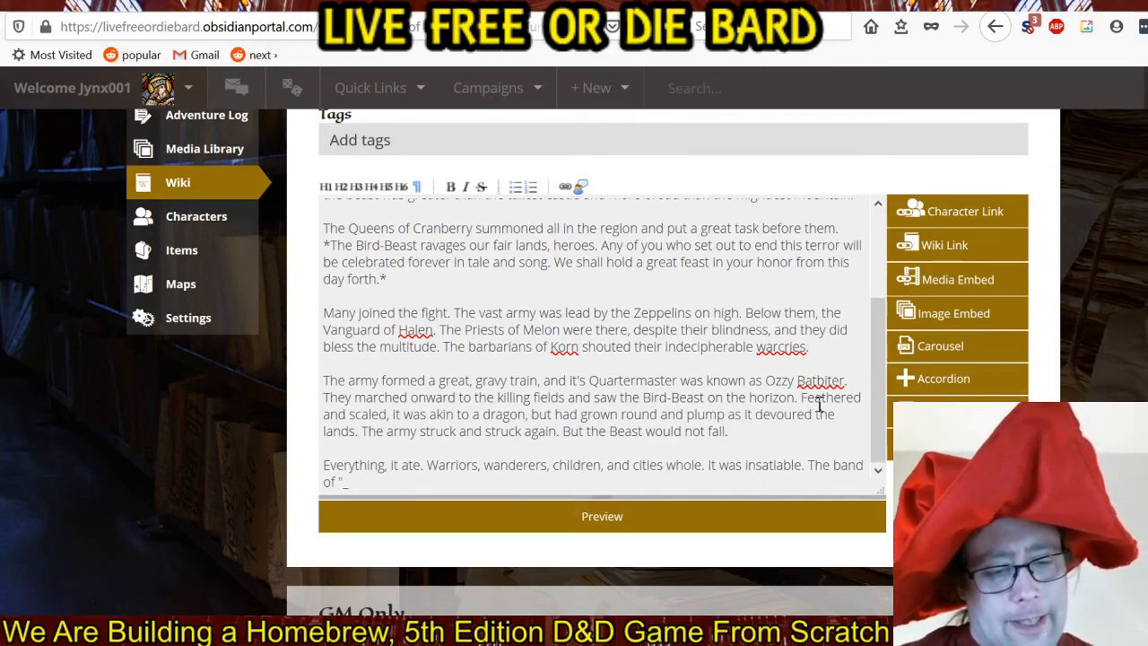
pyautogui.write('heroes ')
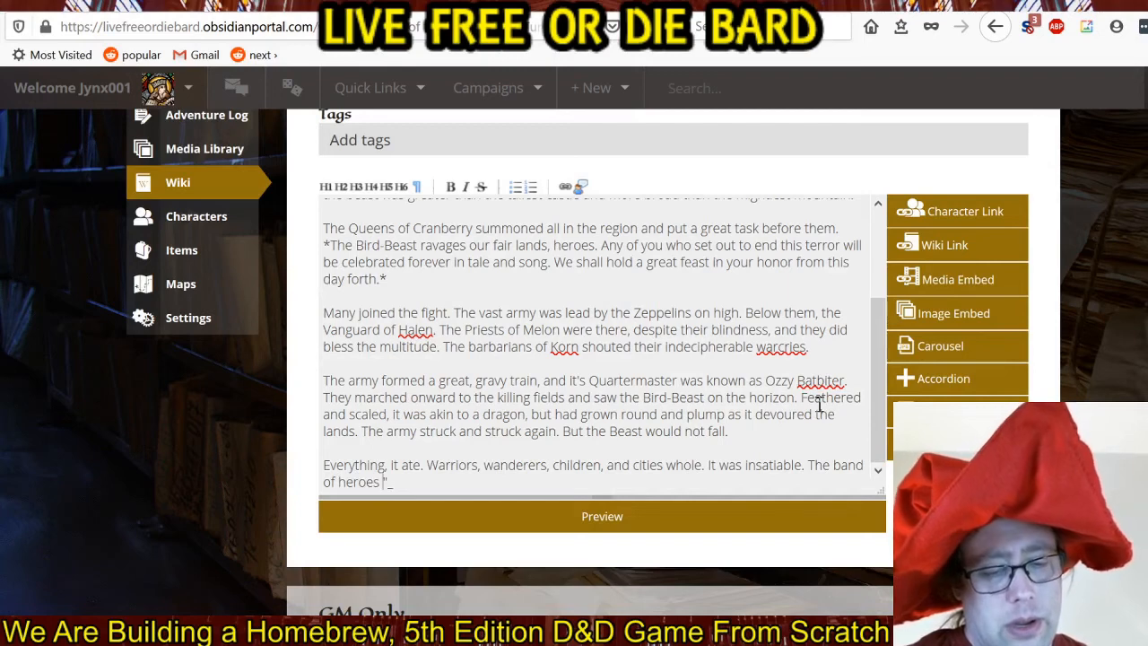
pyautogui.write('threw their be')
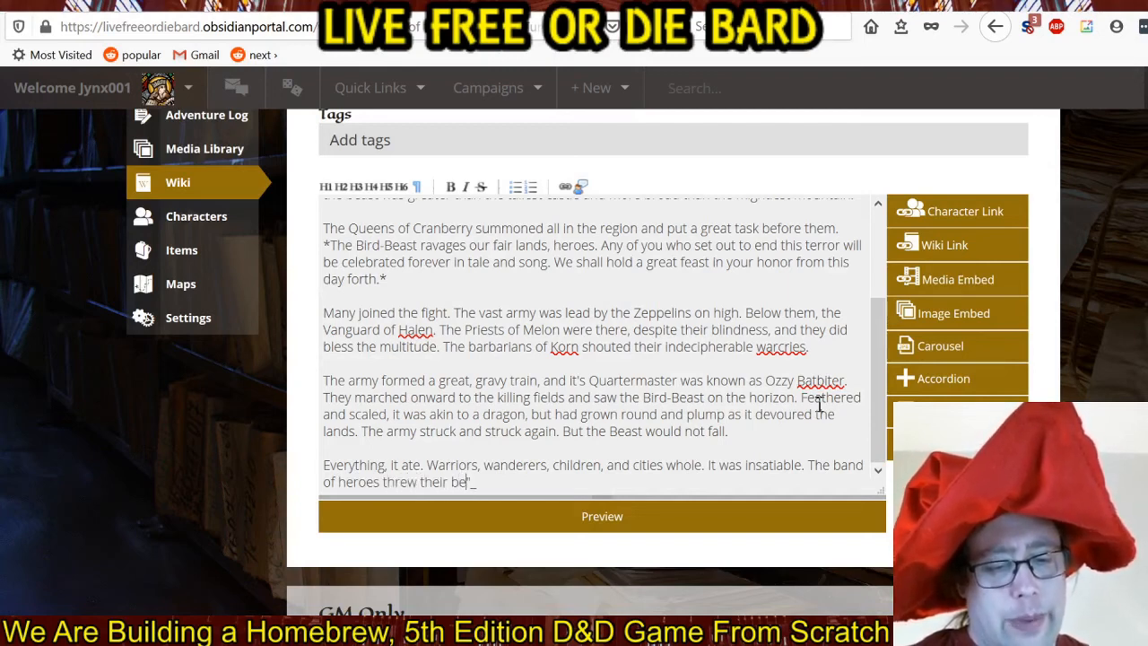
pyautogui.write('st at it.')
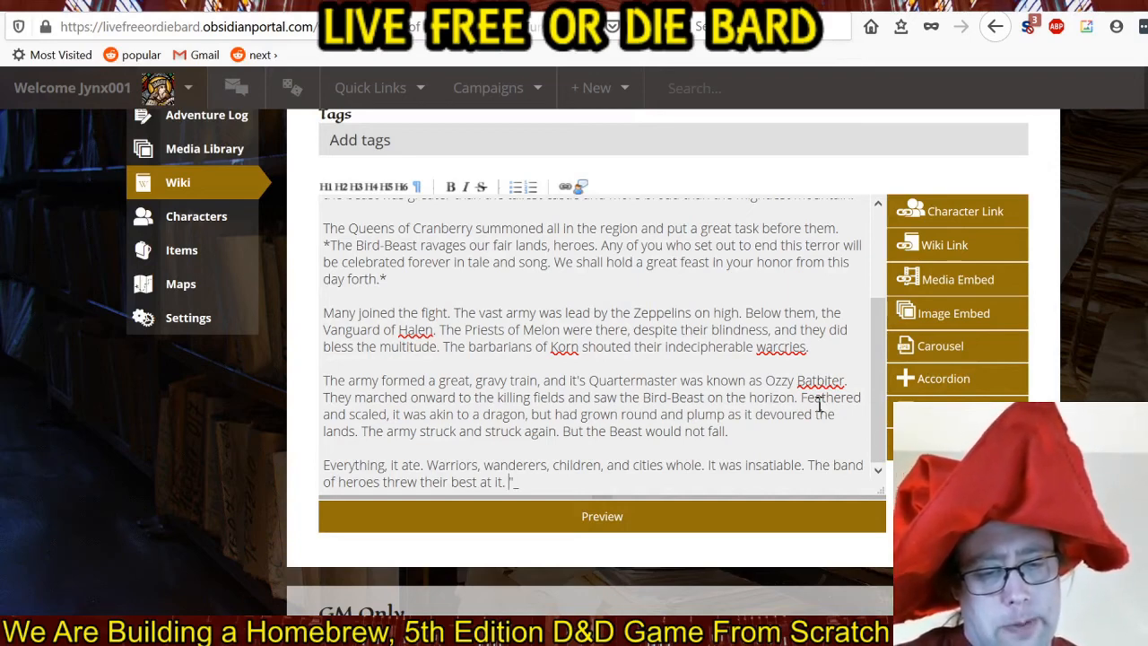
pyautogui.write('The K')
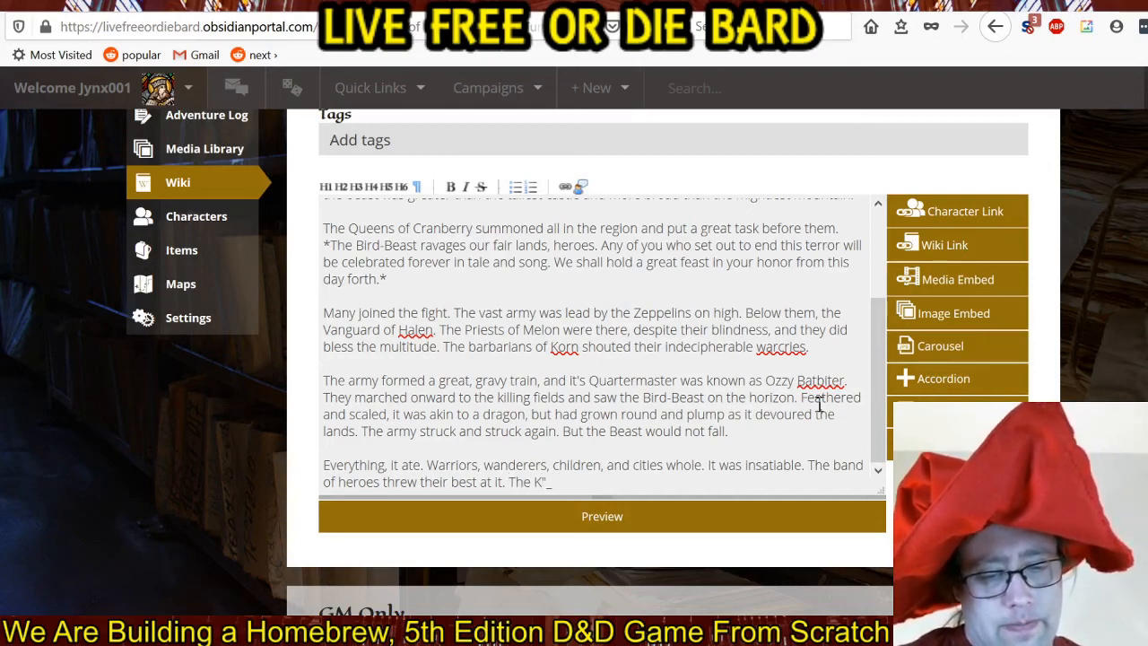
pyautogui.write('nights of')
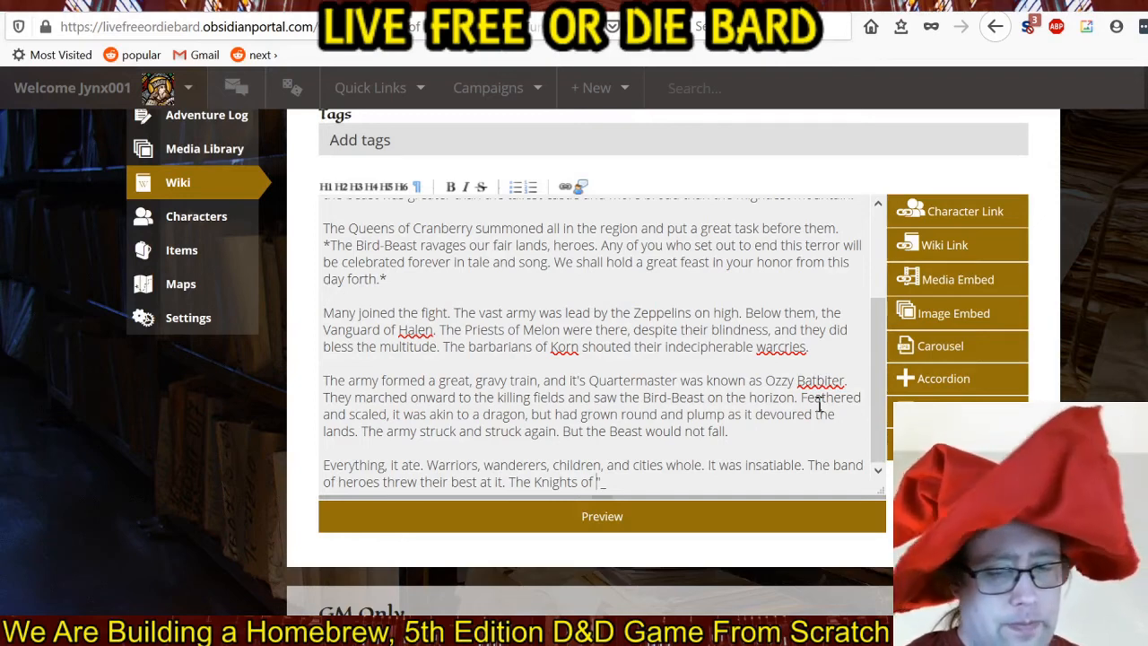
pyautogui.write('"')
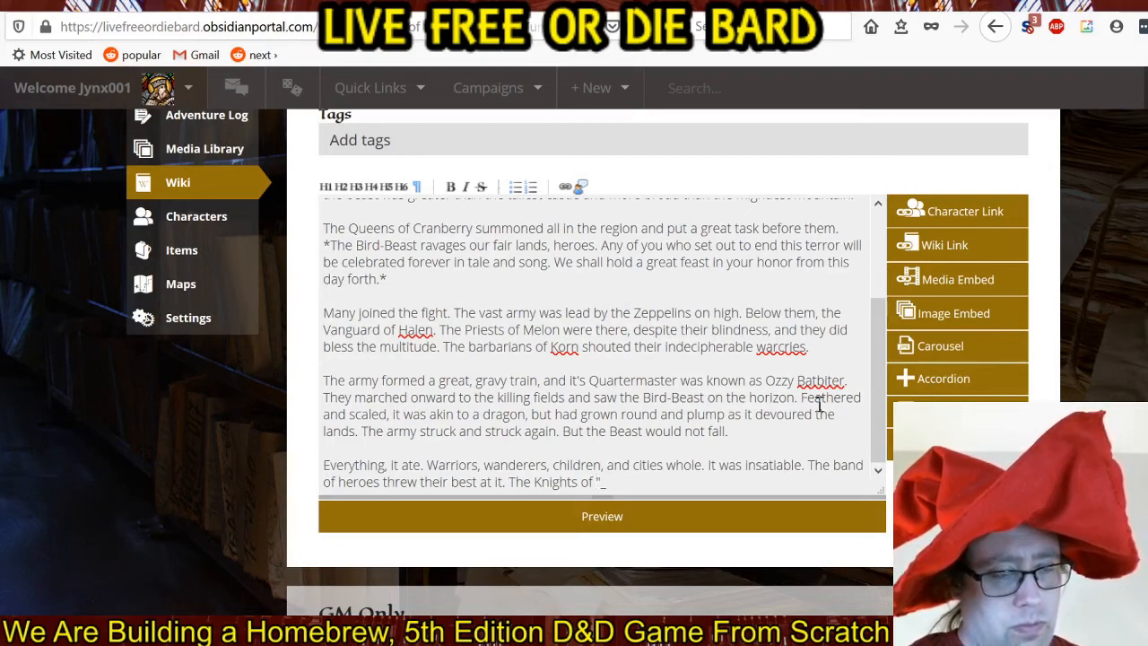
pyautogui.write('S')
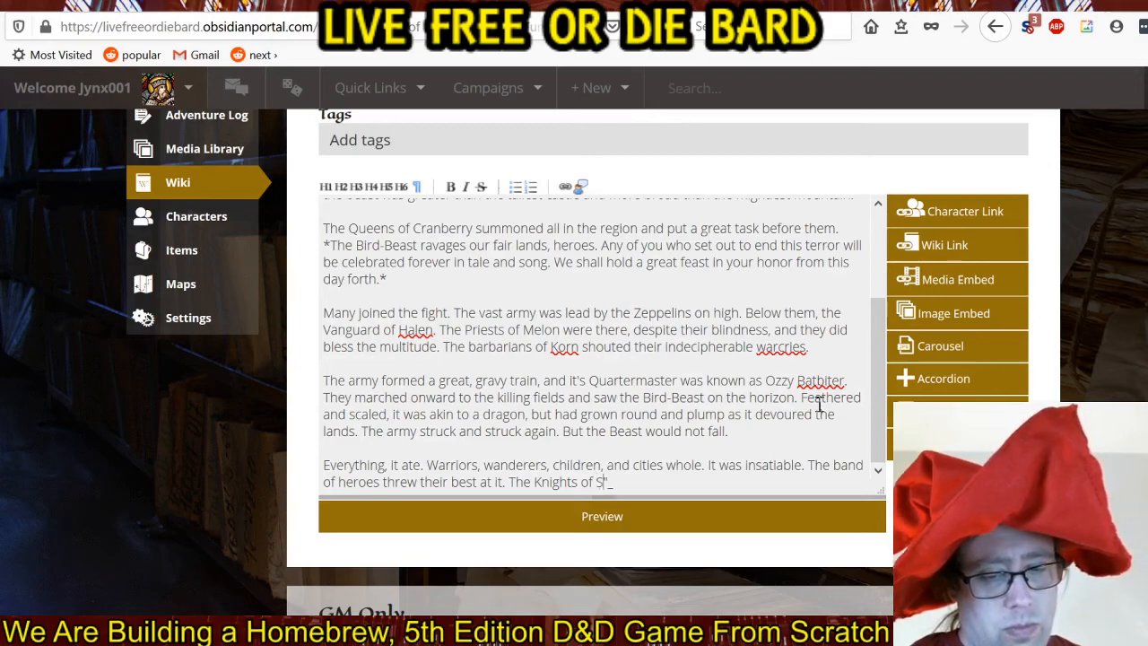
pyautogui.write('alt')
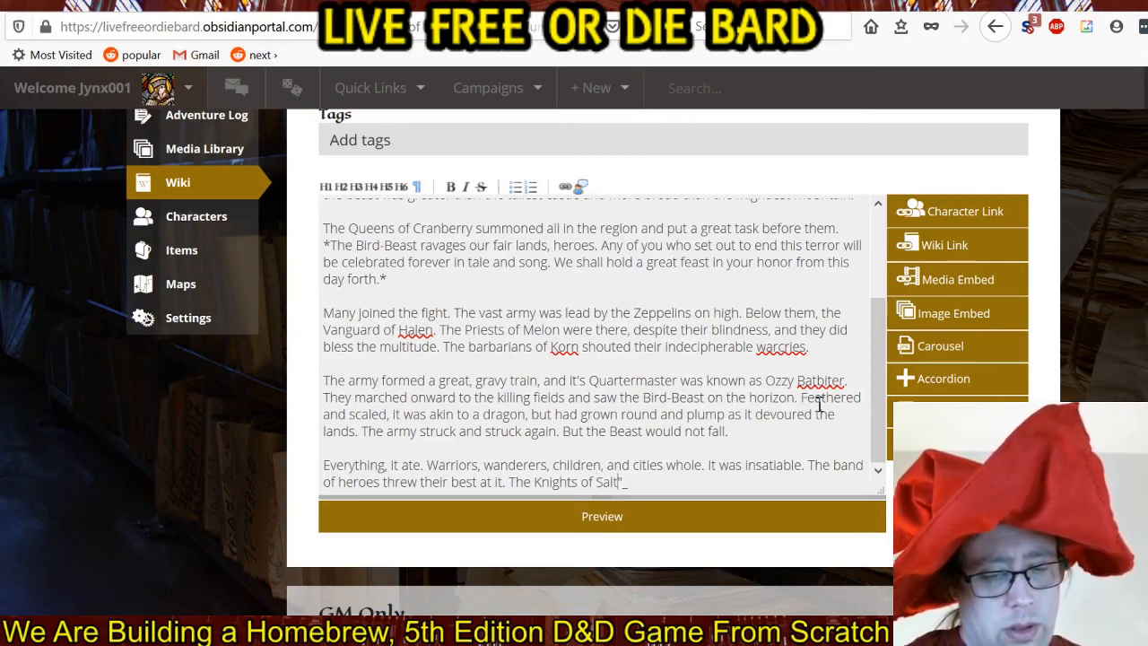
pyautogui.write('"')
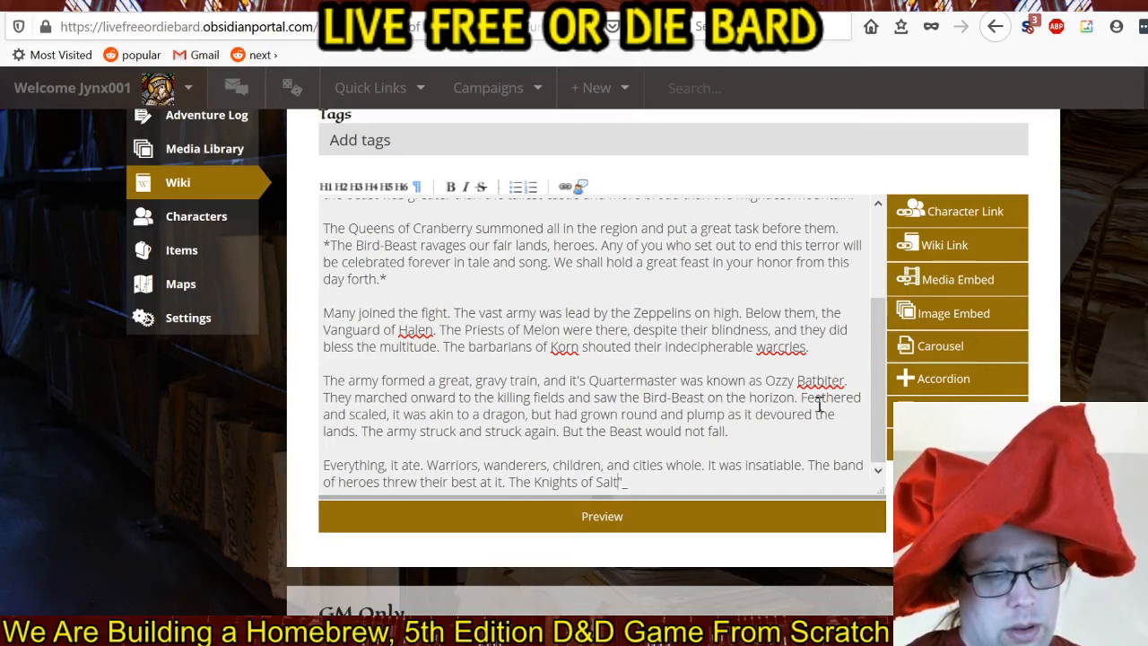
pyautogui.press('BackSpace')
pyautogui.press('BackSpace')
pyautogui.press('BackSpace')
pyautogui.press('BackSpace')
pyautogui.press('BackSpace')
pyautogui.press('BackSpace')
pyautogui.press('BackSpace')
pyautogui.press('BackSpace')
pyautogui.press('BackSpace')
pyautogui.press('BackSpace')
pyautogui.press('BackSpace')
pyautogui.press('BackSpace')
pyautogui.press('BackSpace')
pyautogui.press('BackSpace')
pyautogui.press('BackSpace')
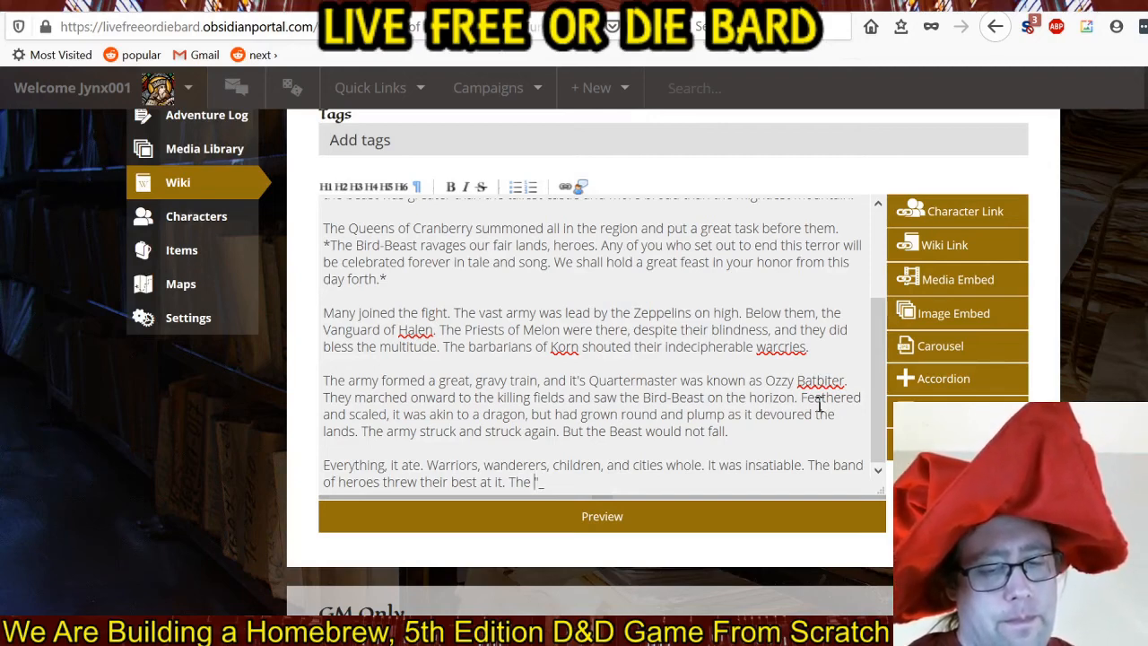
# Write the sentence "The Peeze with Eyes of Black cast their magic." after the one about the band of heroes.
pyautogui.write('Peeze')
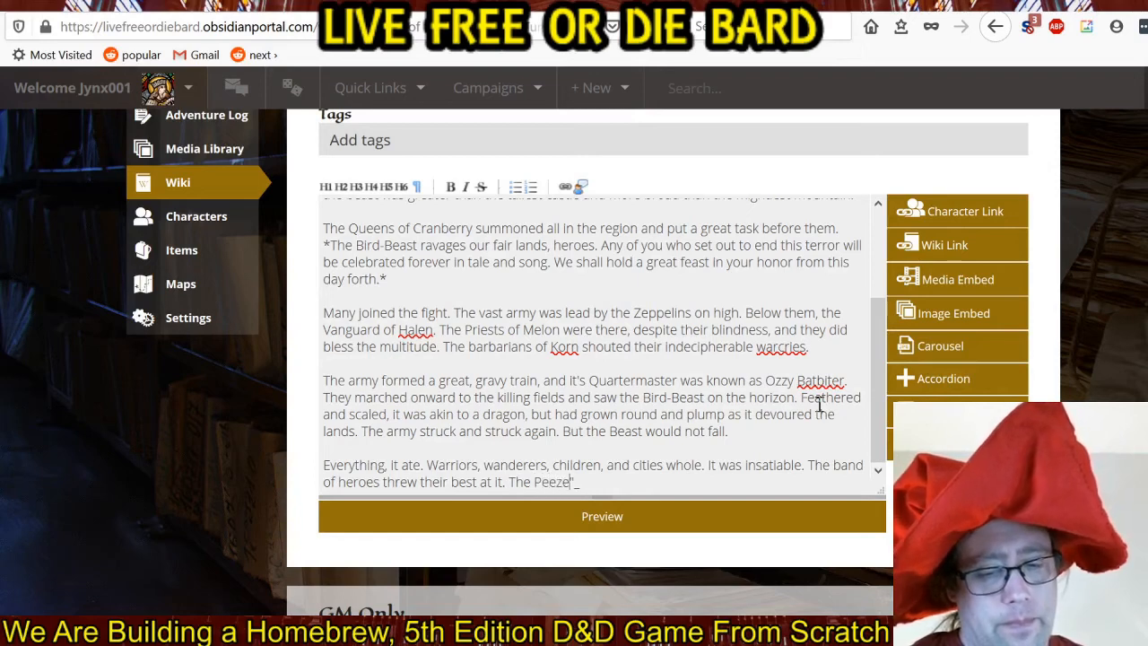
pyautogui.write(' wi')
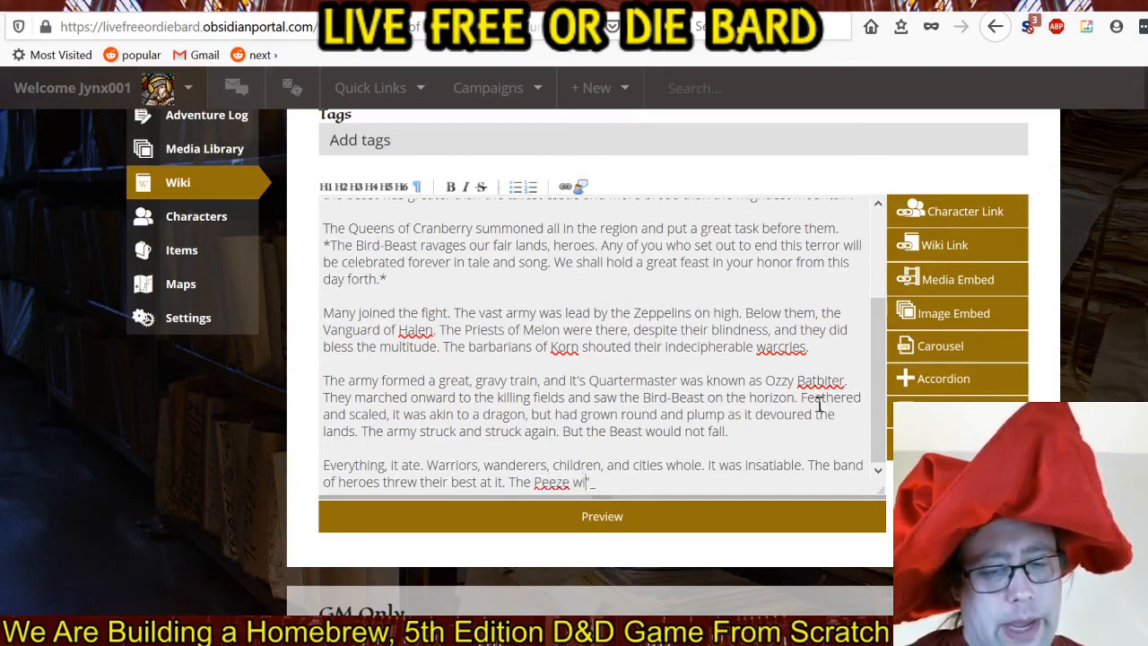
pyautogui.write('th Eyes of Black ca')
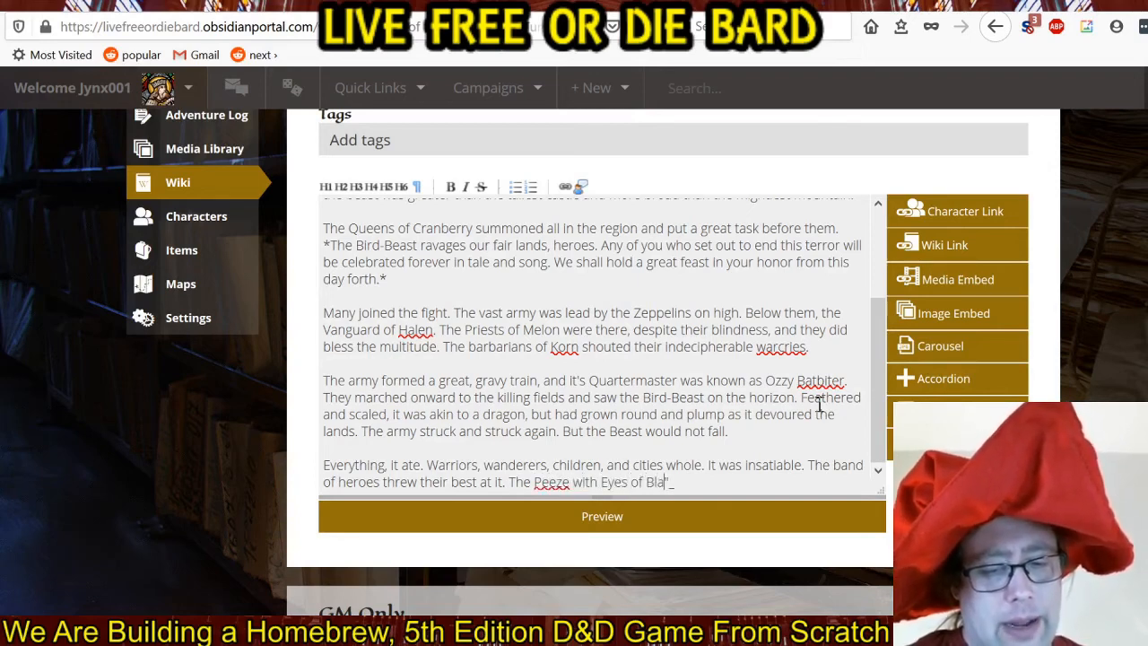
pyautogui.write('st their "')
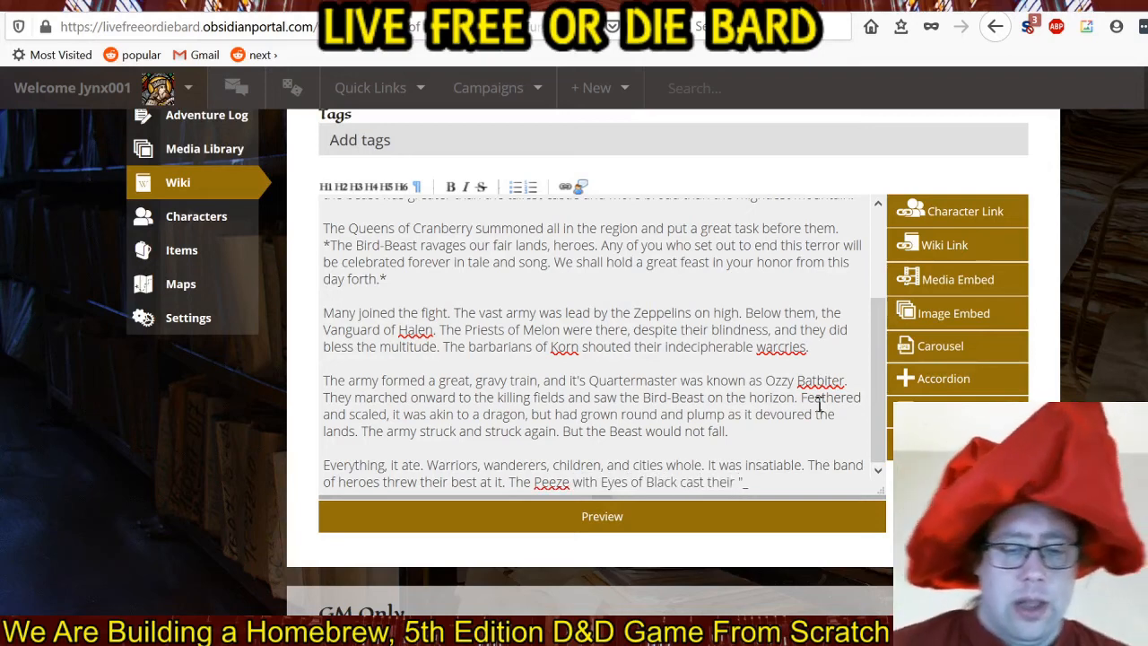
pyautogui.write('magic')
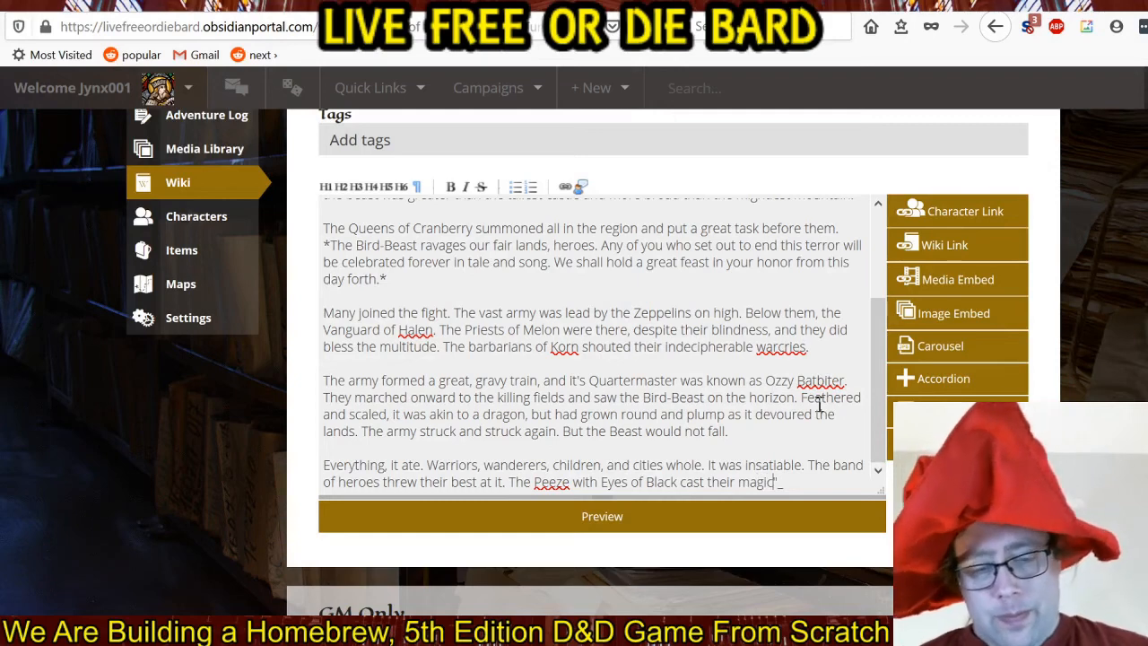
pyautogui.write('. ')
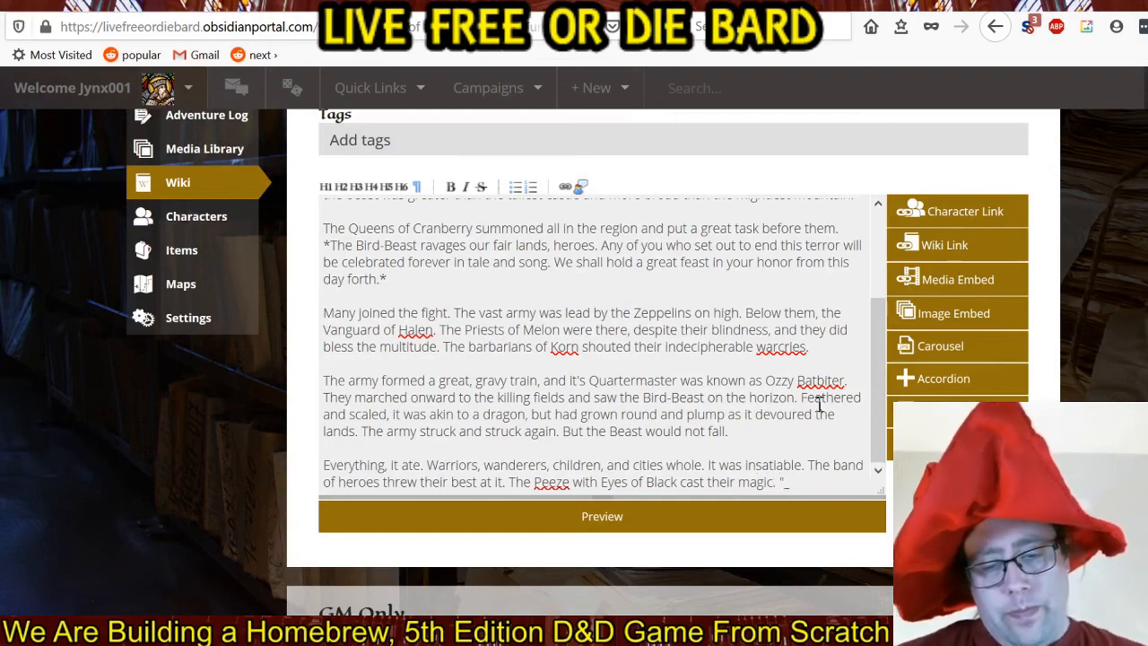
pyautogui.write('It')
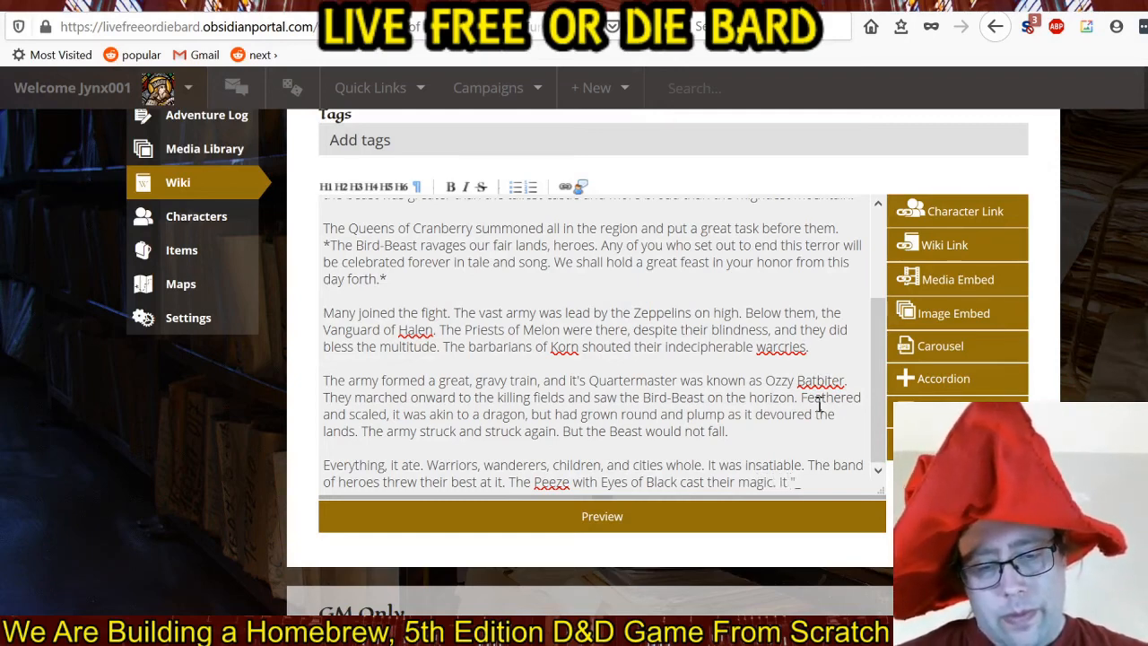
pyautogui.write(' swall')
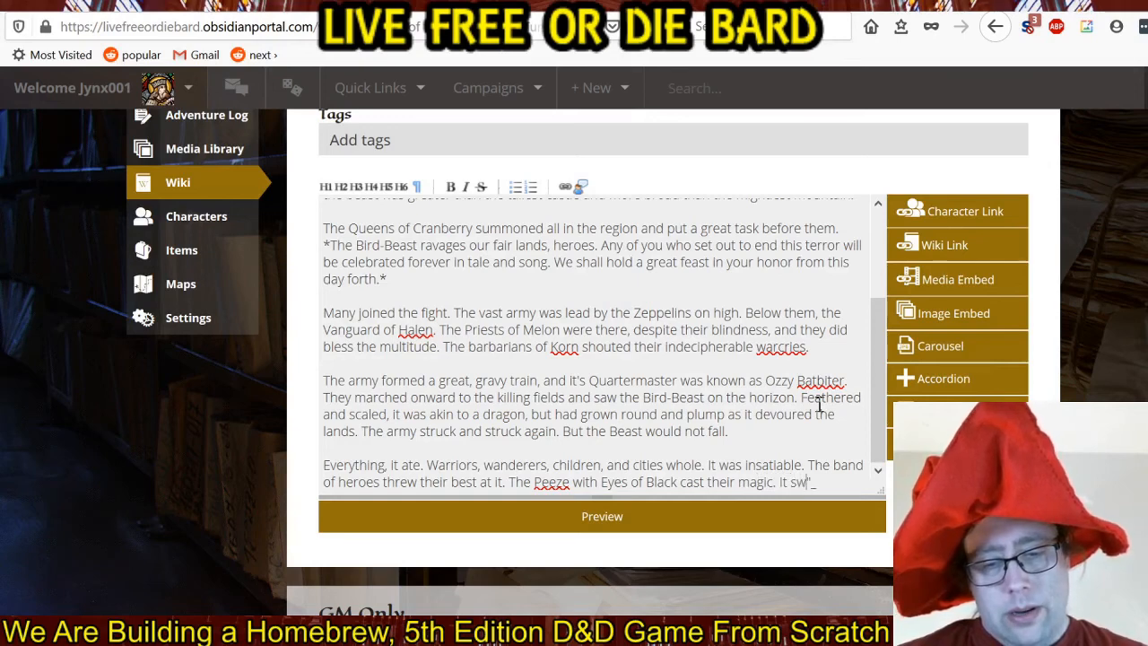
pyautogui.write('owed ')
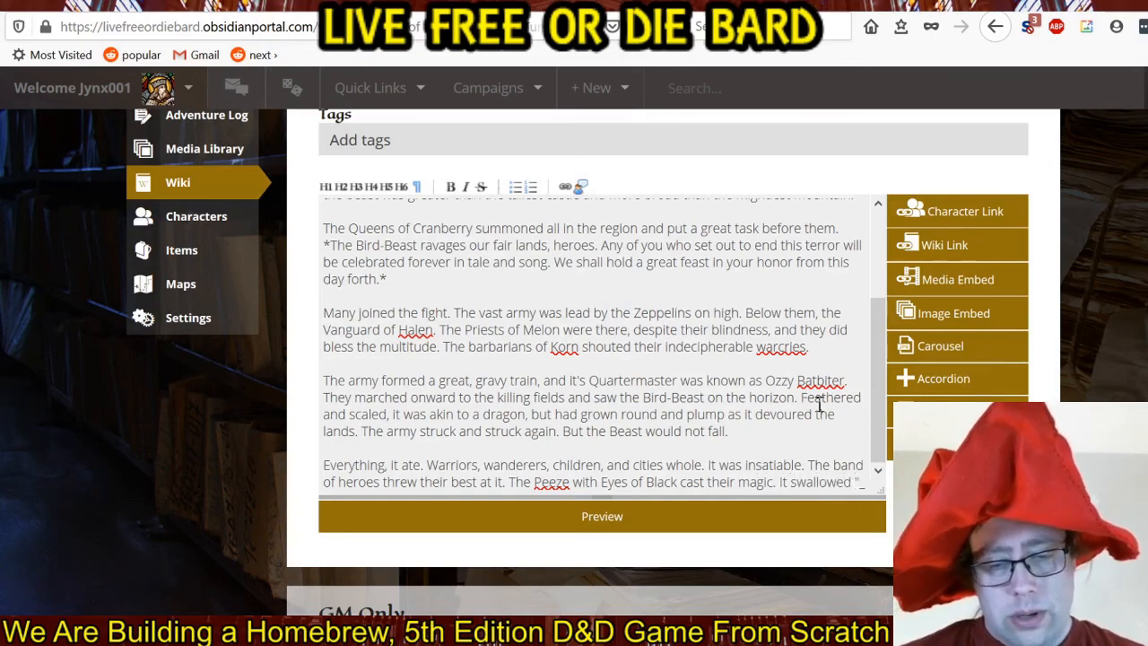
pyautogui.write('all their po')
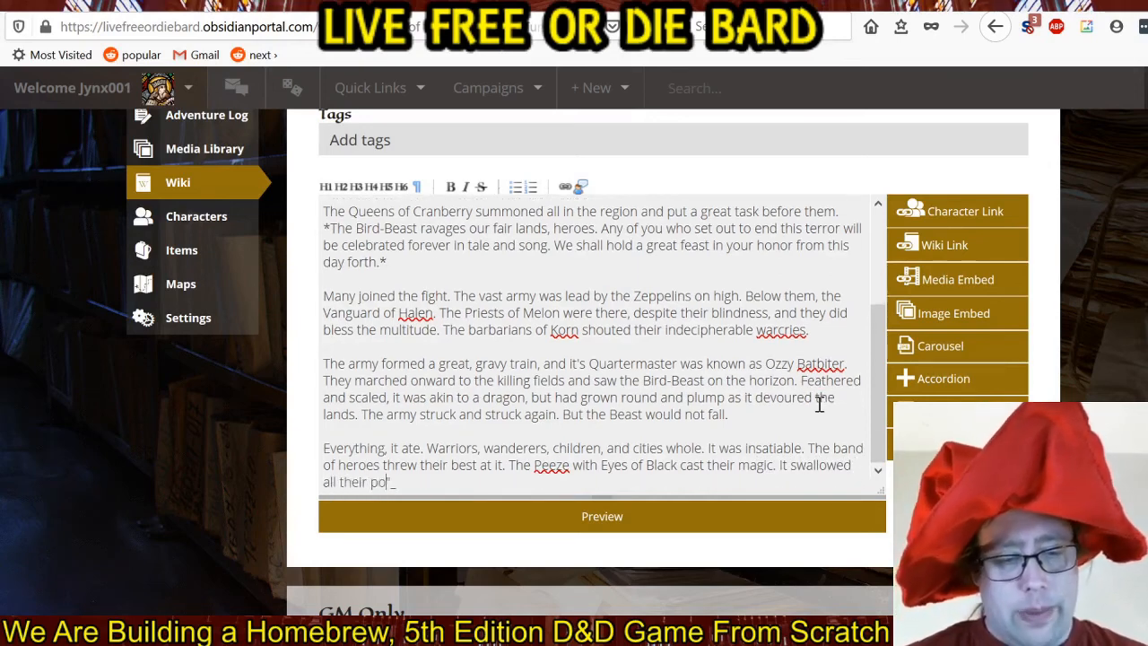
pyautogui.write('wer. ')
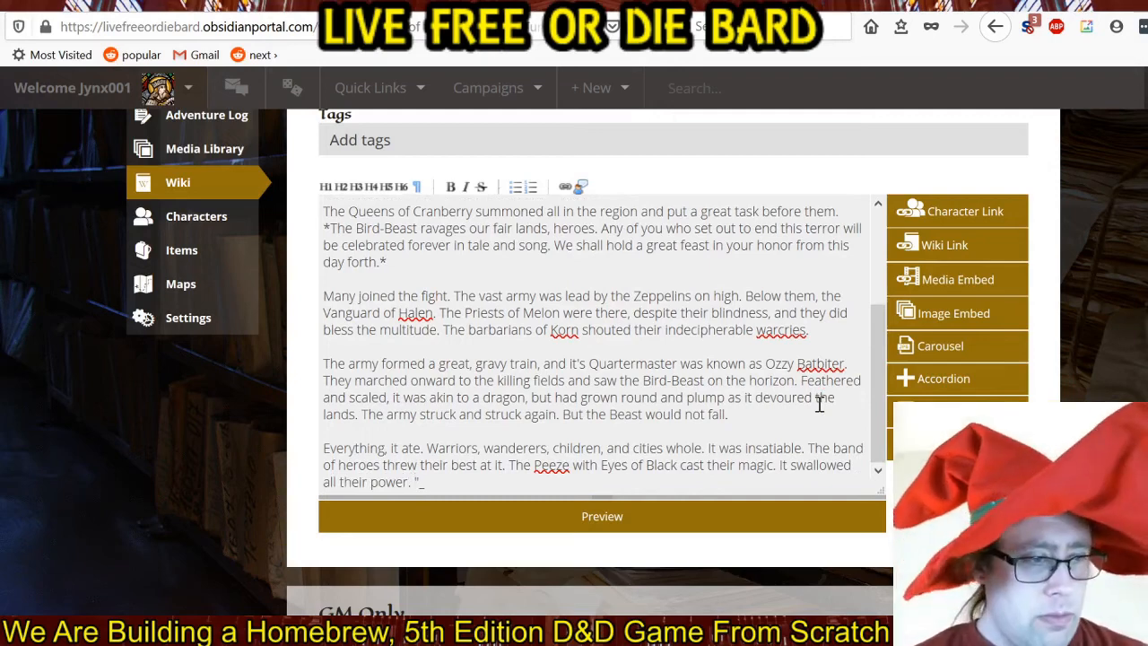
pyautogui.write('T')
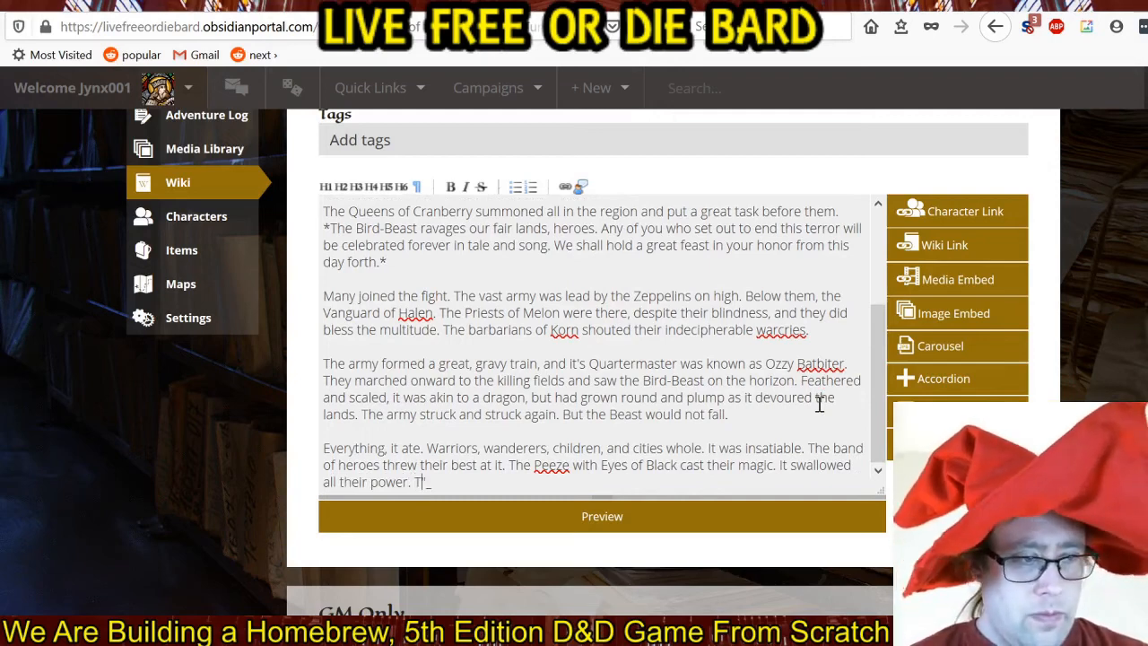
pyautogui.write('he')
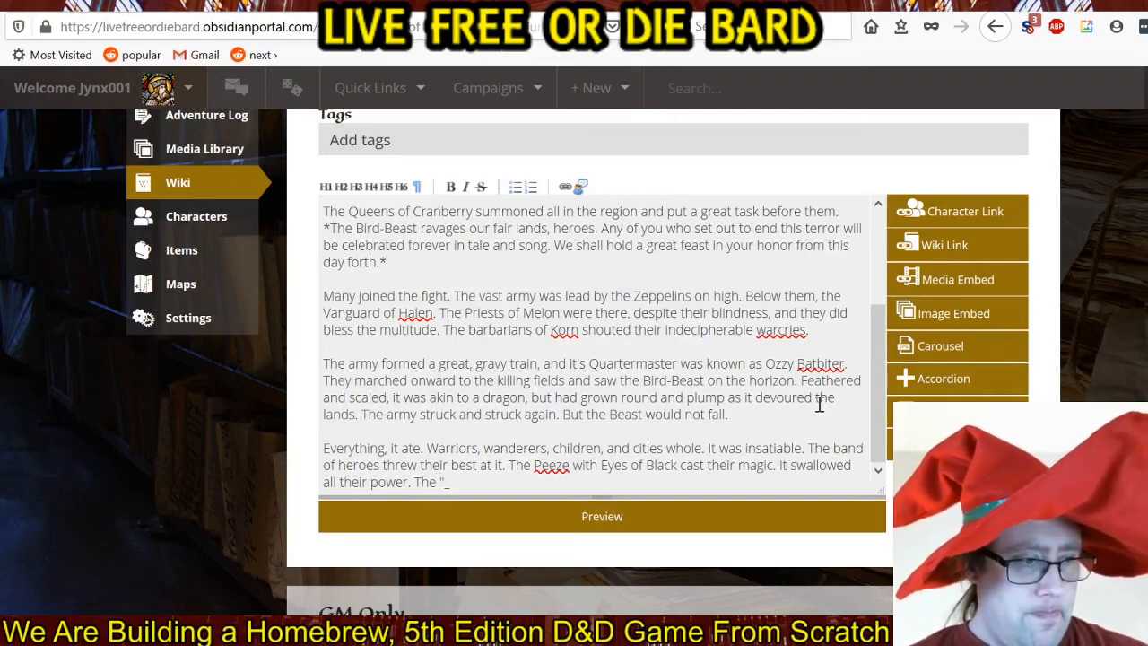
pyautogui.write(' Warrant')
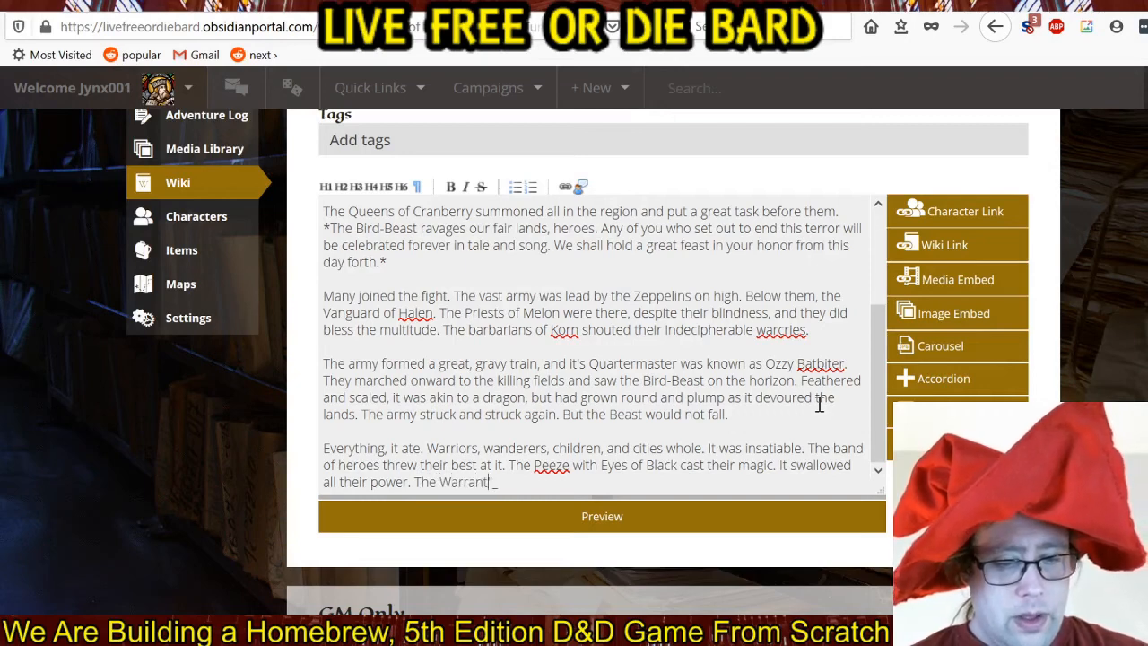
pyautogui.write(' of')
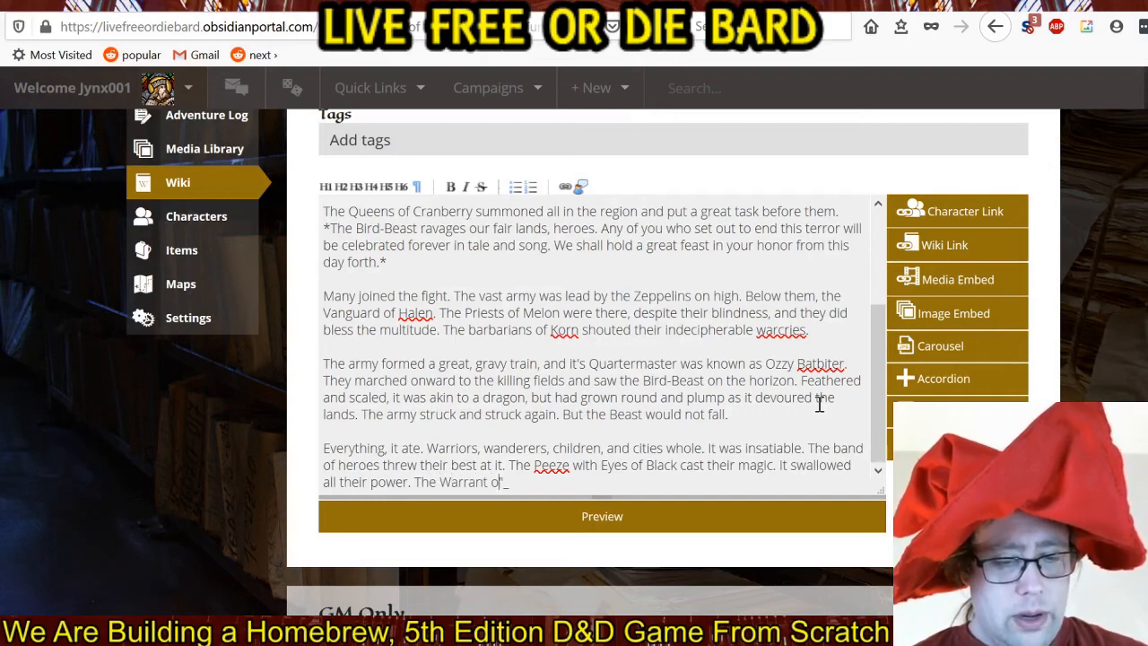
pyautogui.write('ficers')
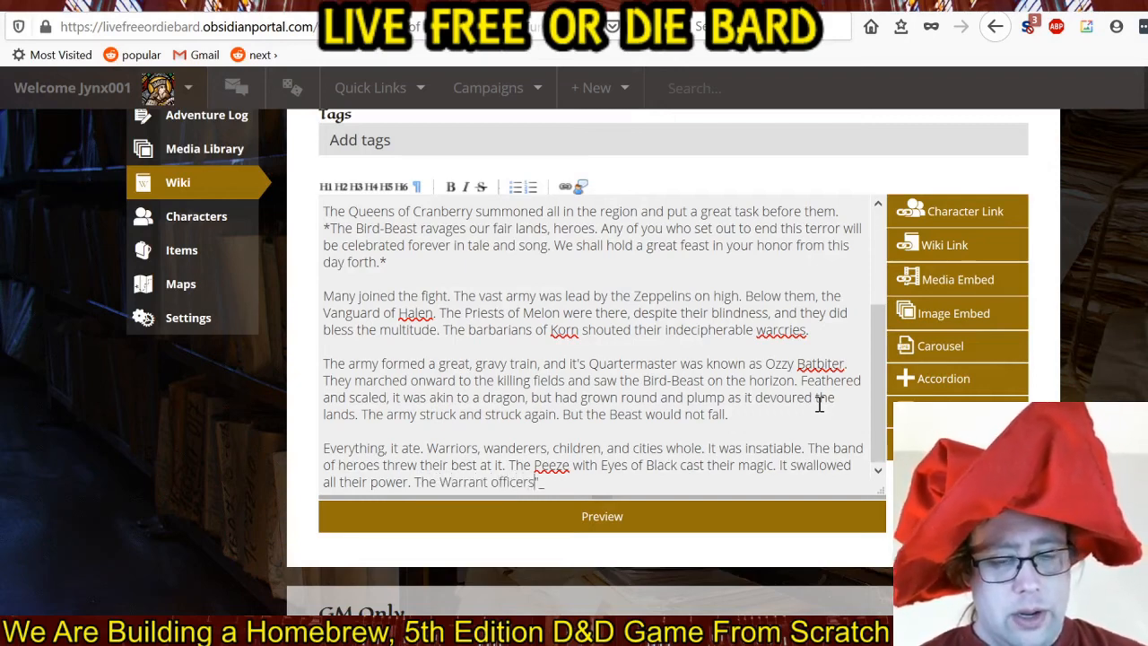
pyautogui.write(' tried to tem')
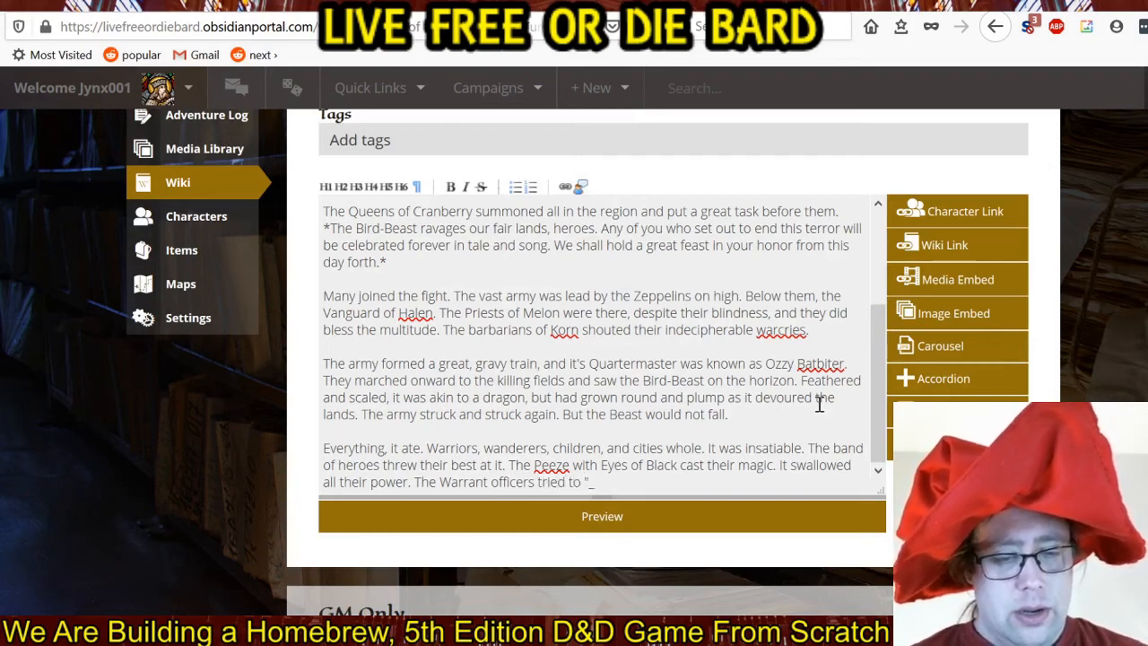
pyautogui.write('pt it')
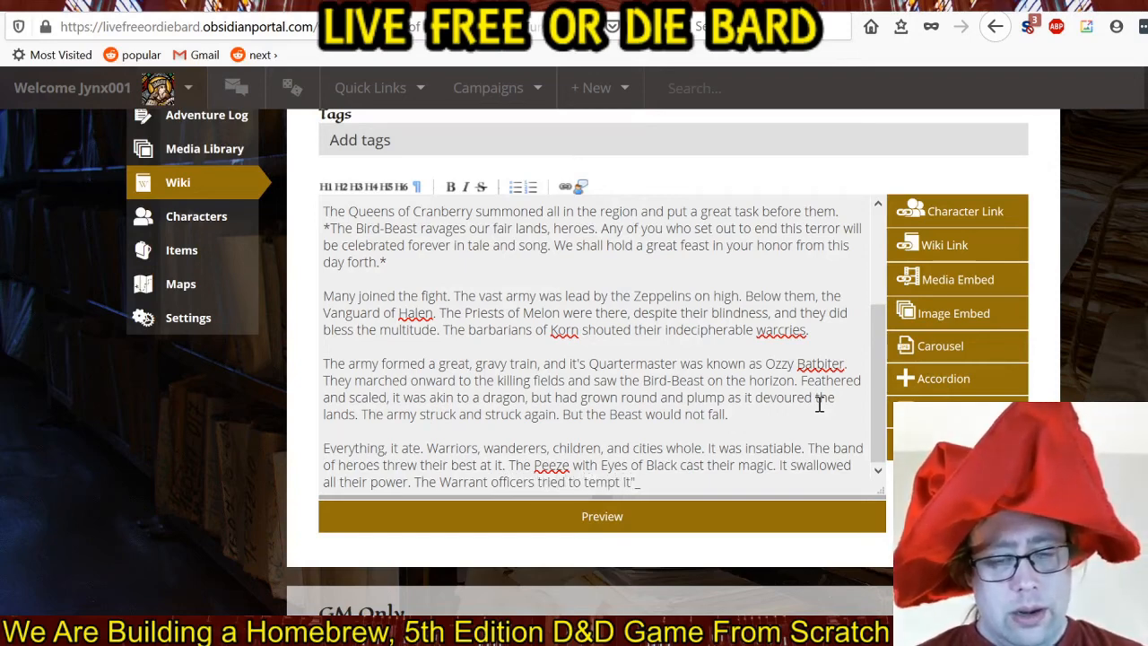
pyautogui.write(' with C')
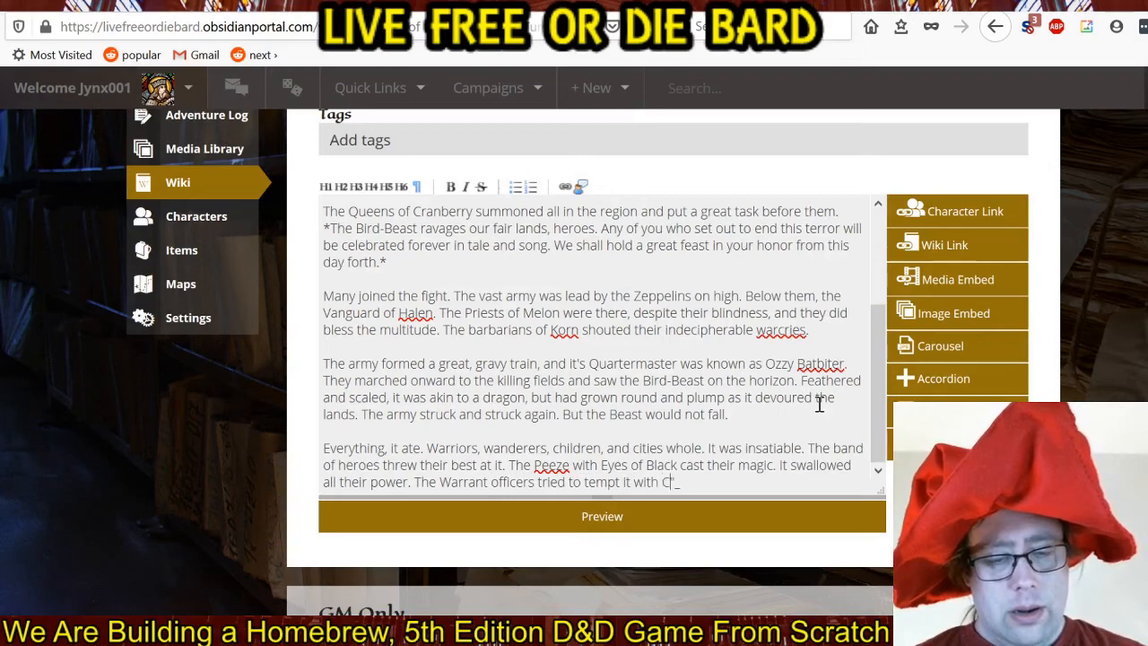
# Complete the Warrant officers sentence so it reads "The Warrant officers tried to tempt it away from civilians with cherry pie.".
pyautogui.press('BackSpace')
pyautogui.press('BackSpace')
pyautogui.press('BackSpace')
pyautogui.press('BackSpace')
pyautogui.press('BackSpace')
pyautogui.press('BackSpace')
pyautogui.write('awa')
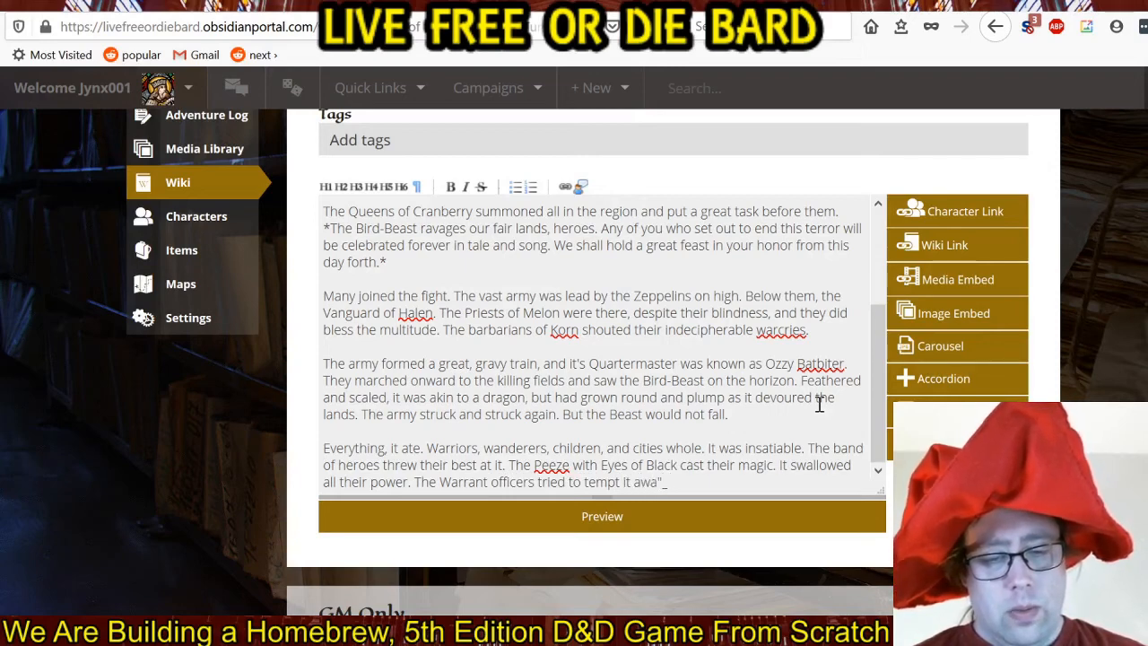
pyautogui.write('y from ')
pyautogui.write('civilians')
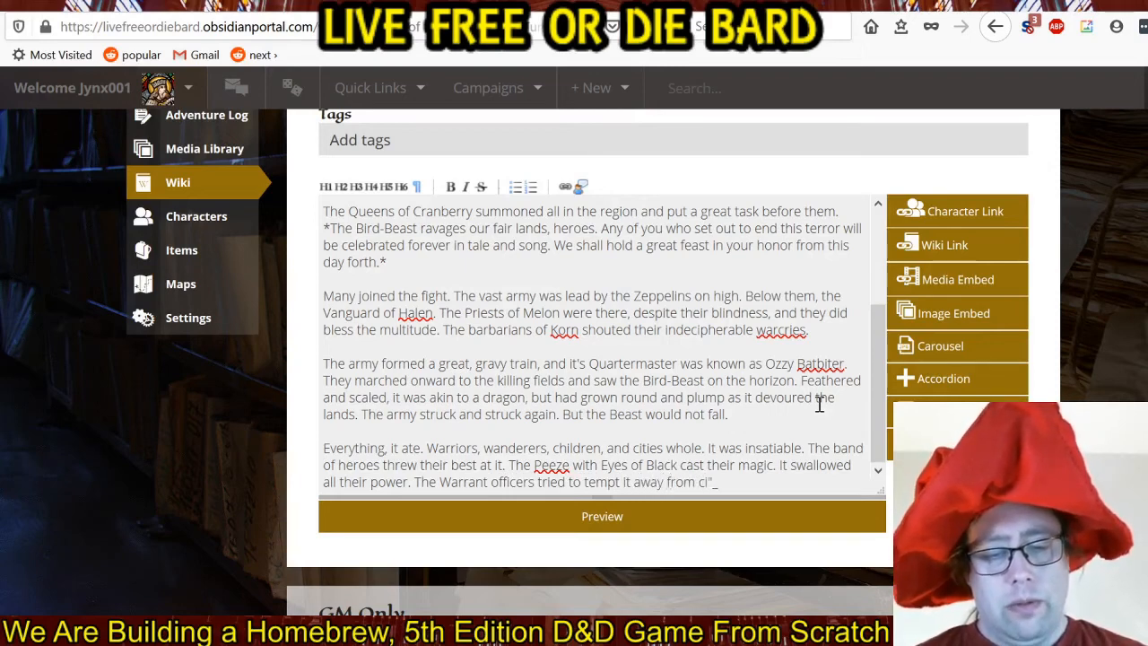
pyautogui.write(' with ')
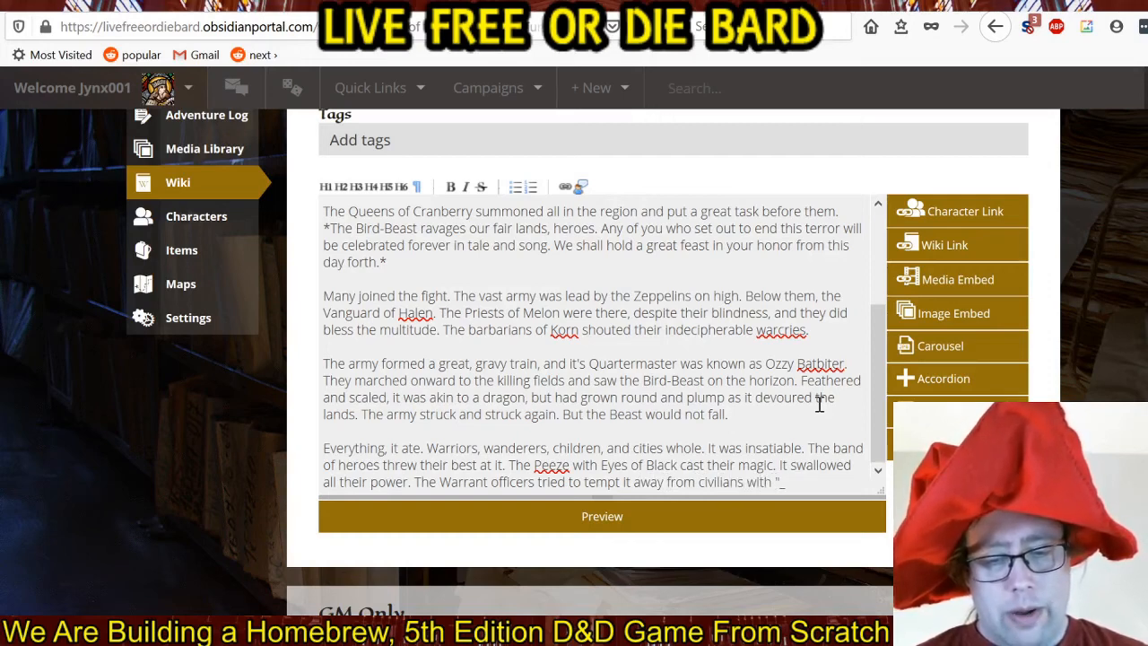
pyautogui.write('cherry pie.')
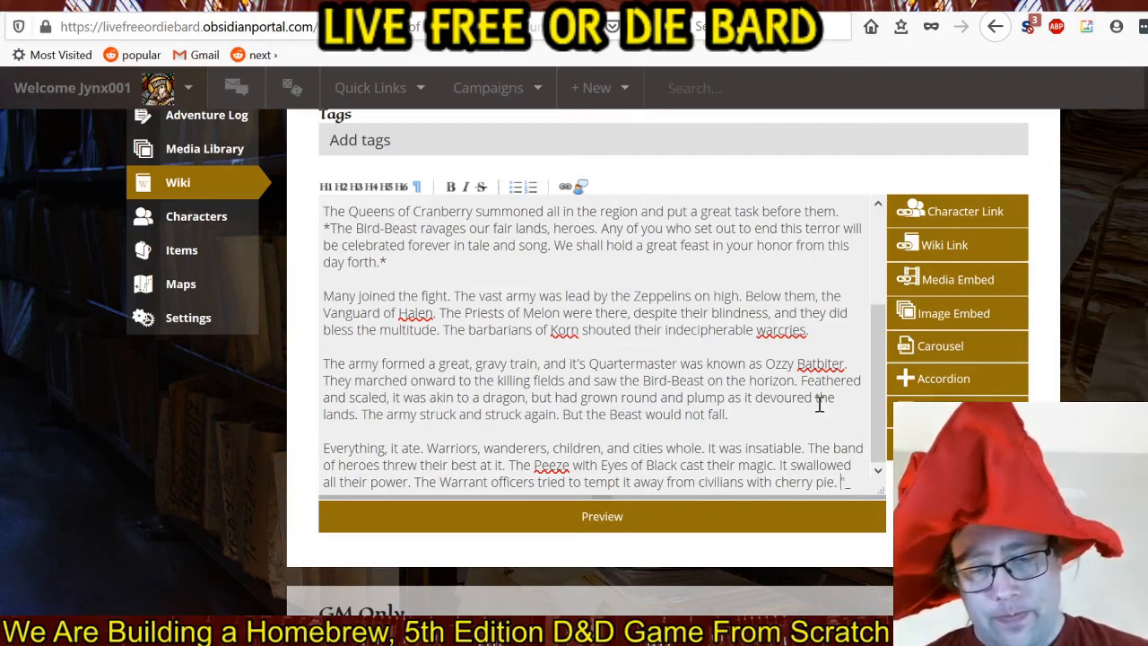
pyautogui.write(' It ate')
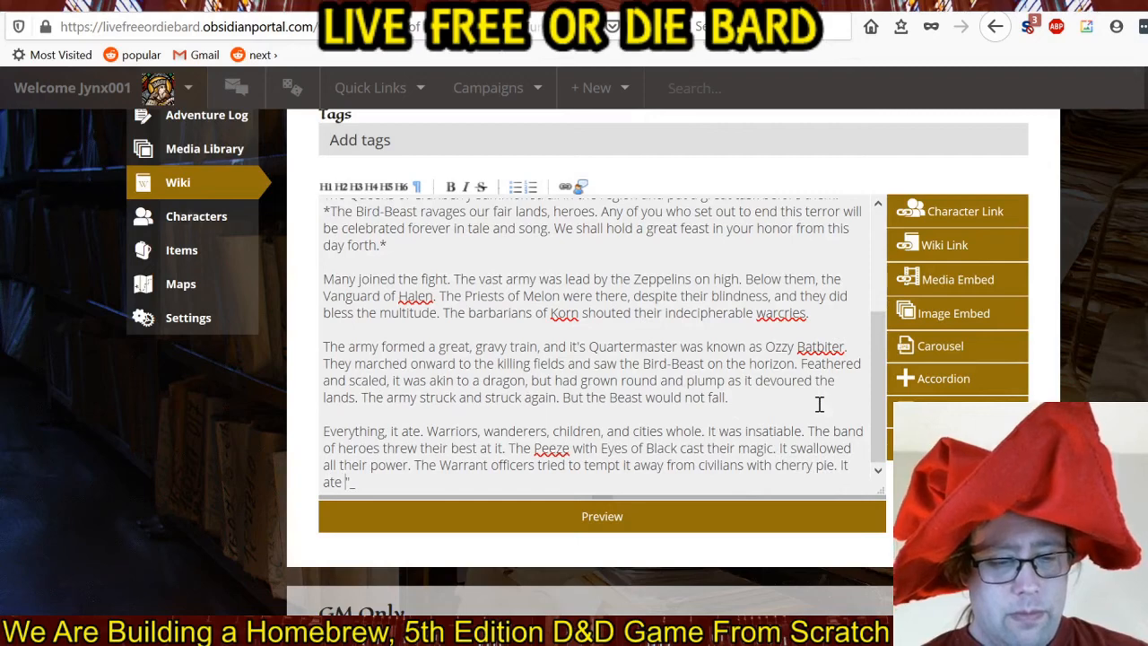
pyautogui.write(' and returned.')
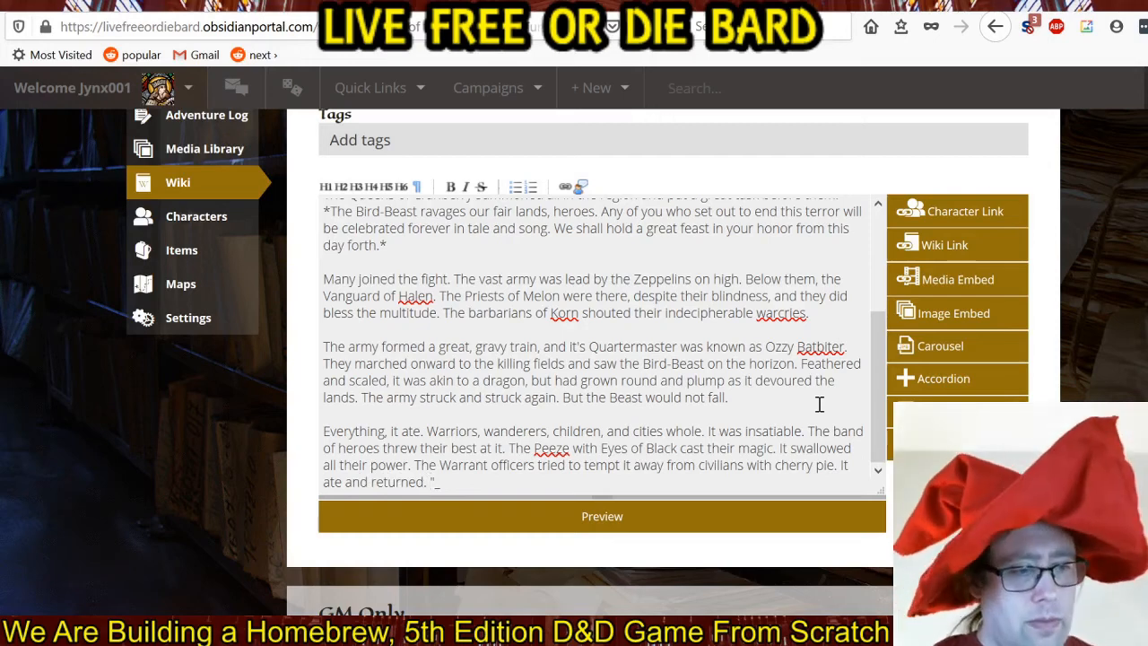
pyautogui.write(' Even')
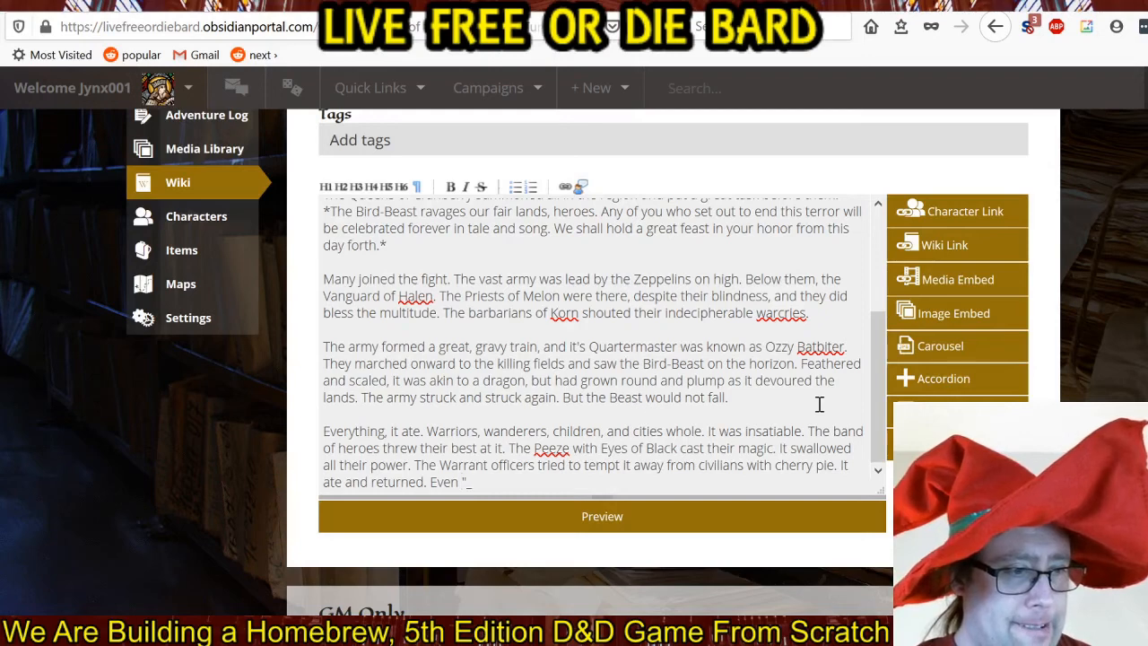
# End the paragraph with "Even the powerful blades of Ice from the Lords Vanilla and Cube could not wound it. All seemed lost.".
pyautogui.write('the ')
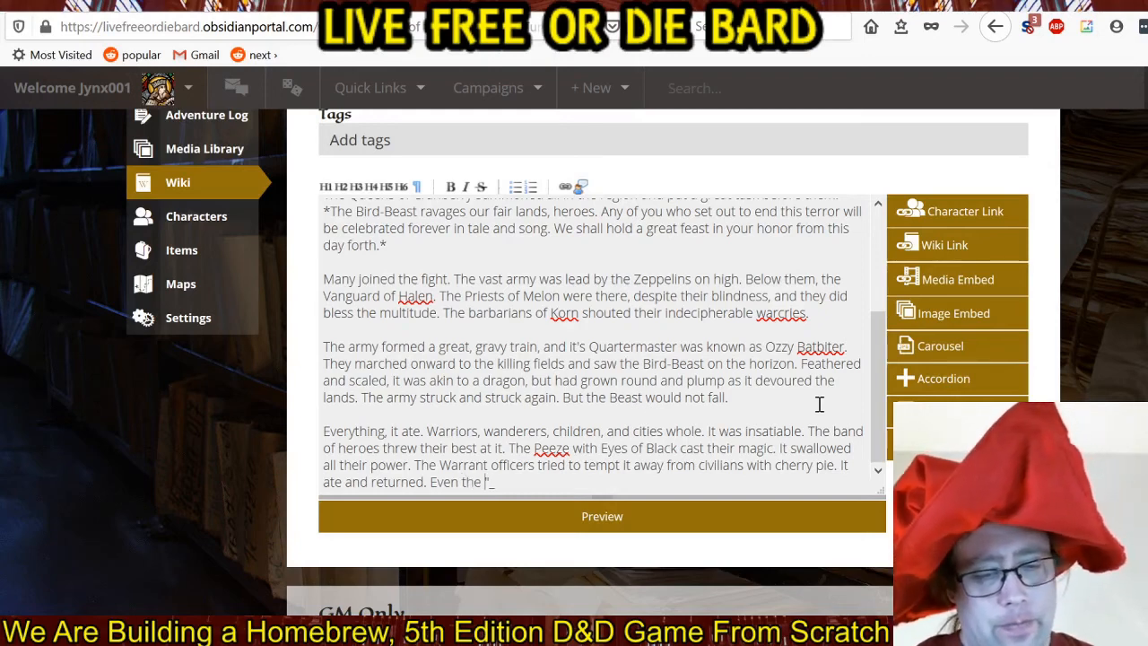
pyautogui.write('"')
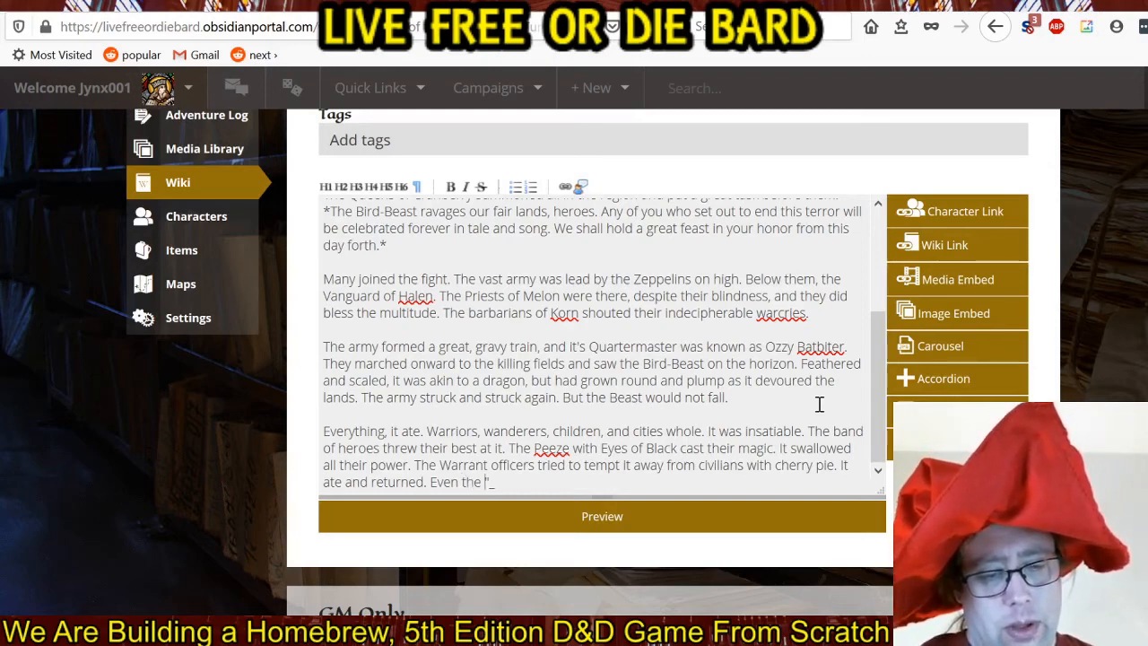
pyautogui.write('powerful ')
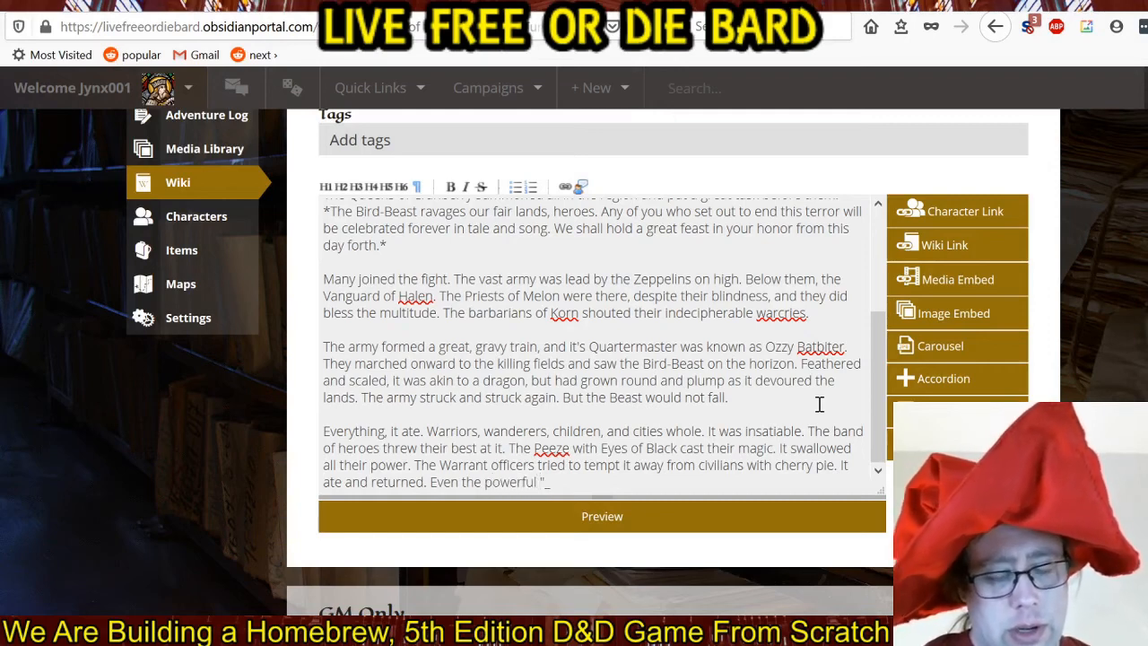
pyautogui.write('blades of ')
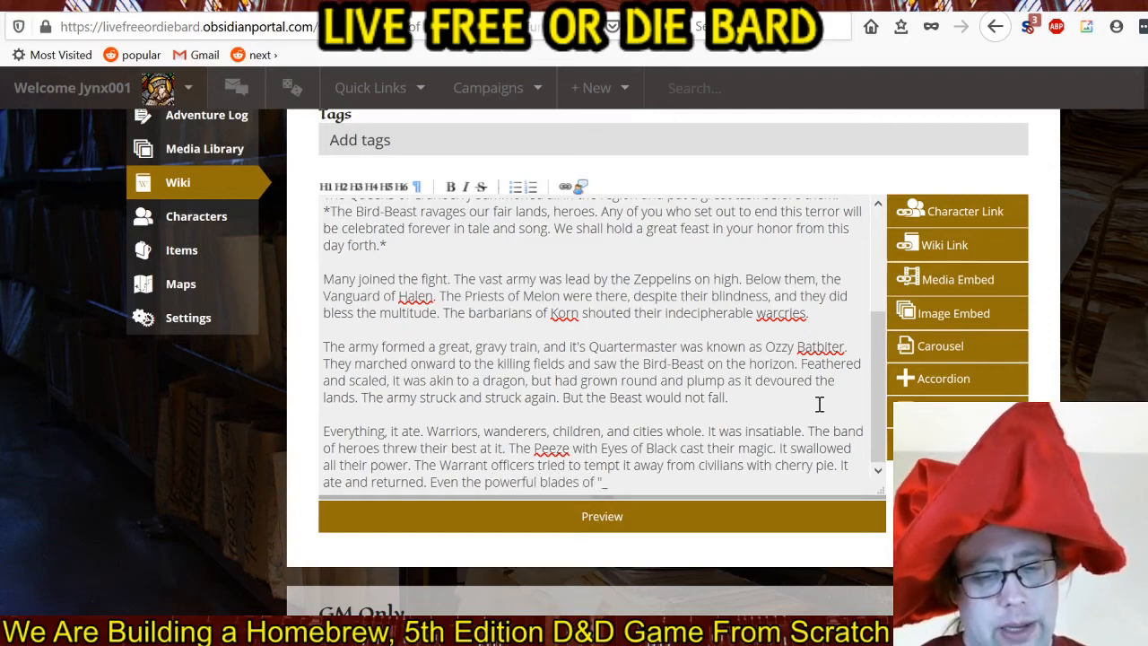
pyautogui.write('Ice from the ')
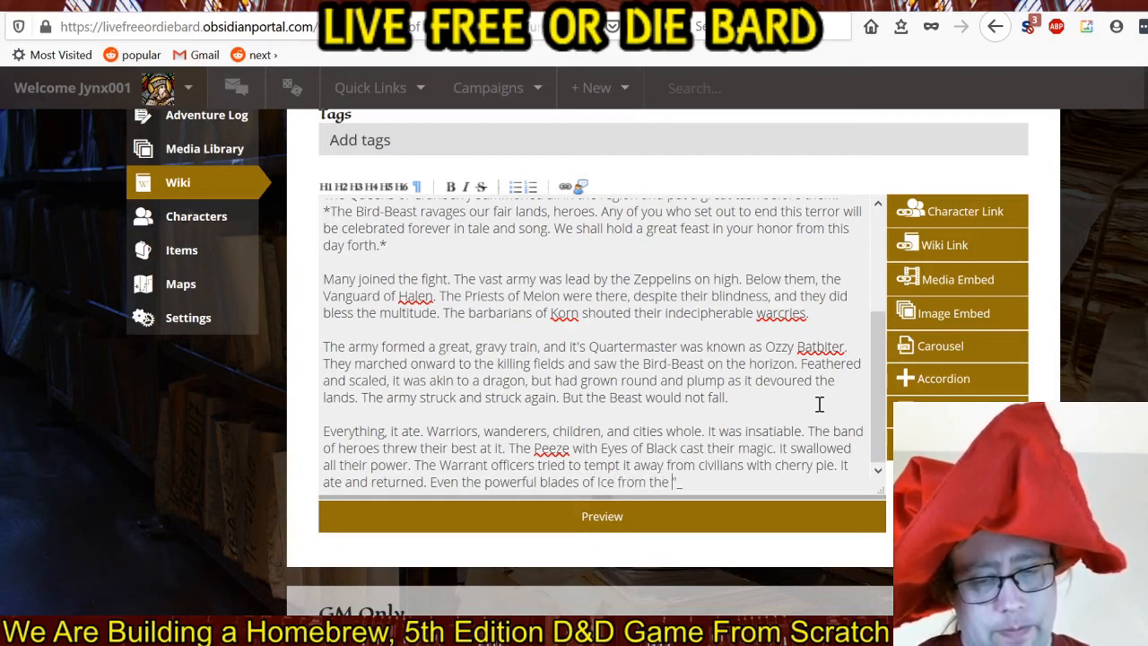
pyautogui.write('Lo')
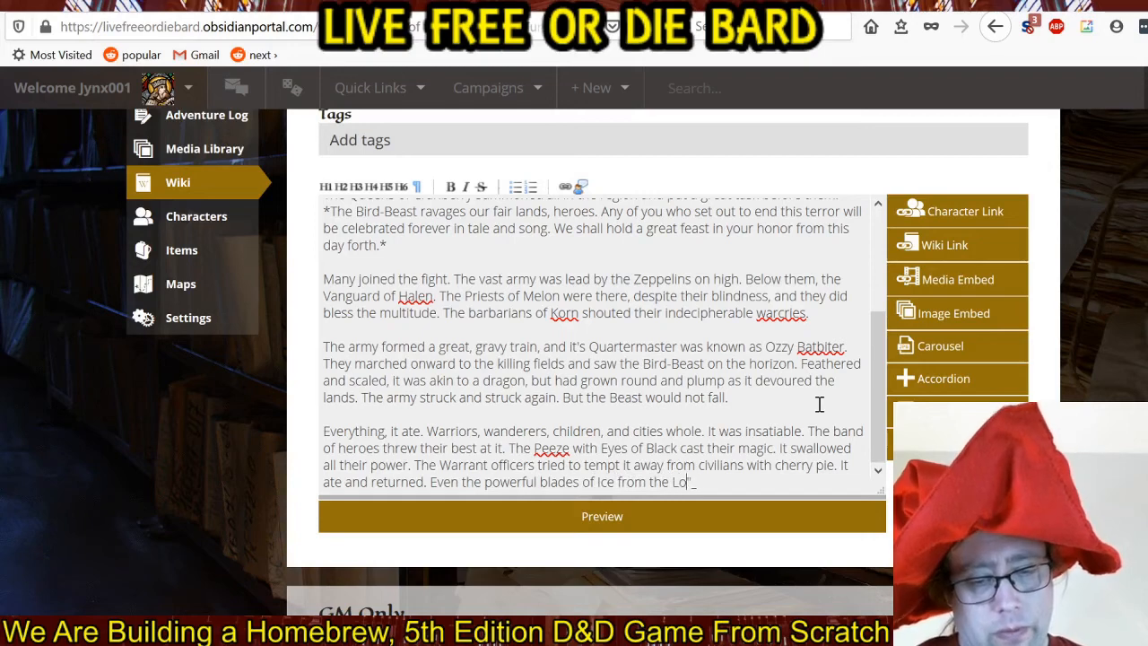
pyautogui.write('rds Vanilla')
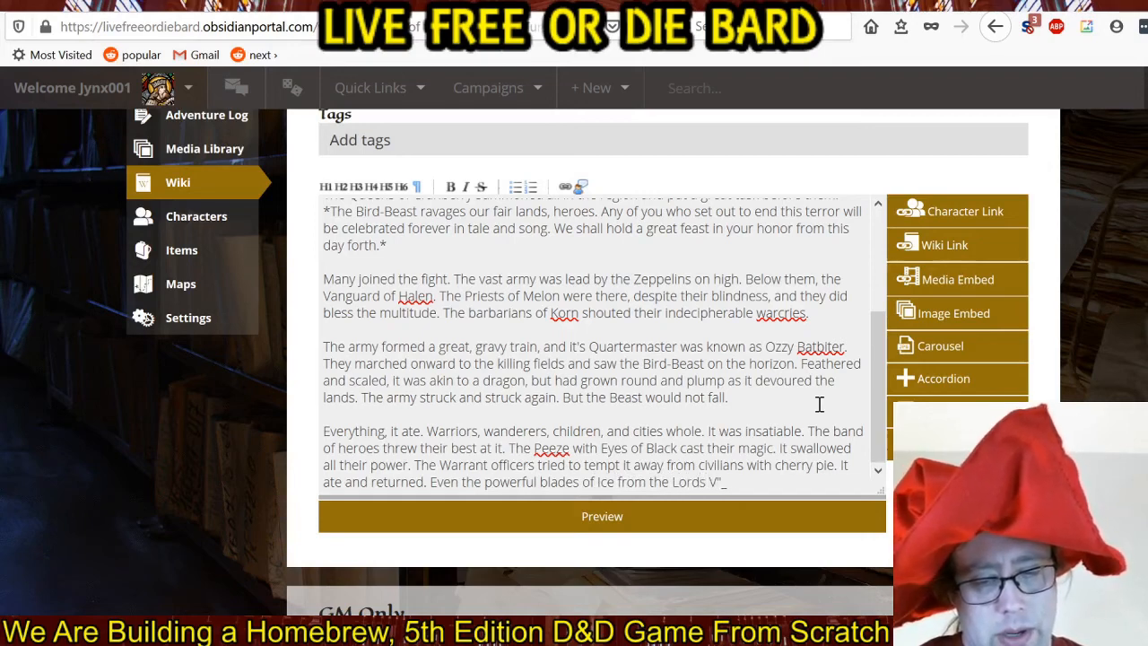
pyautogui.write(' and Cube')
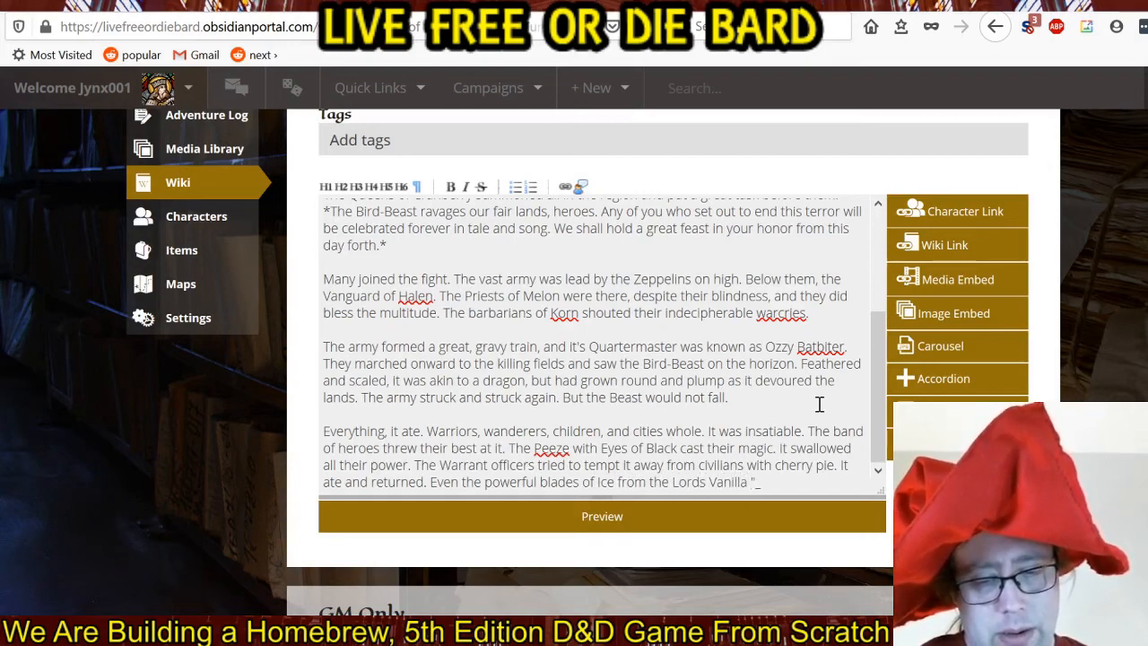
pyautogui.write(' could not')
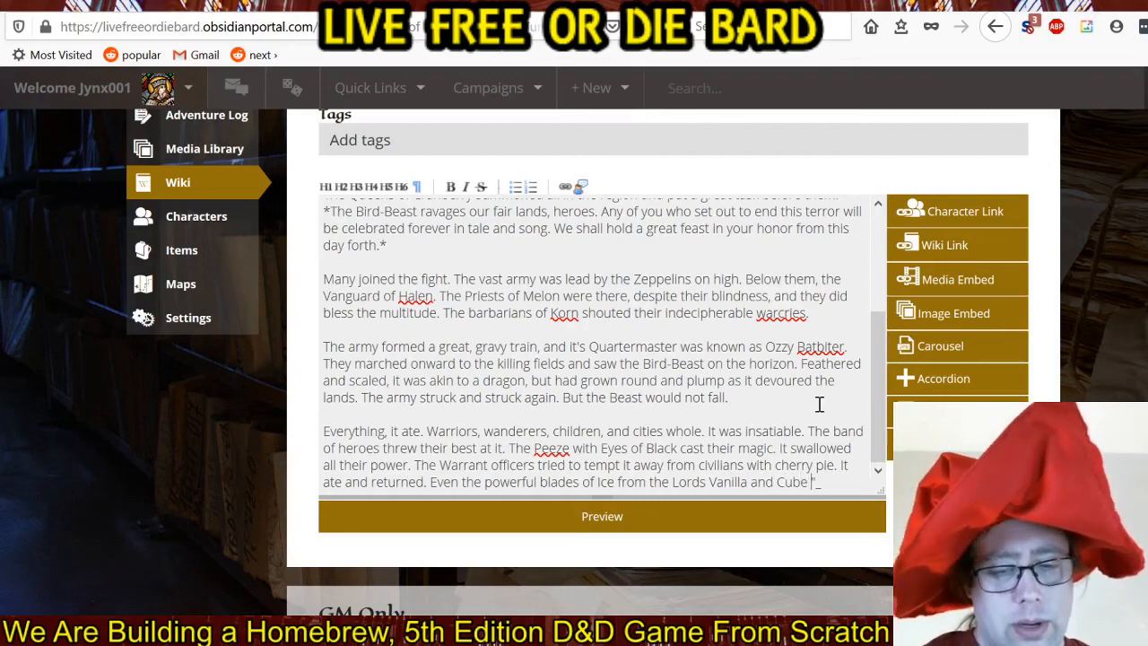
pyautogui.write(' wound it.')
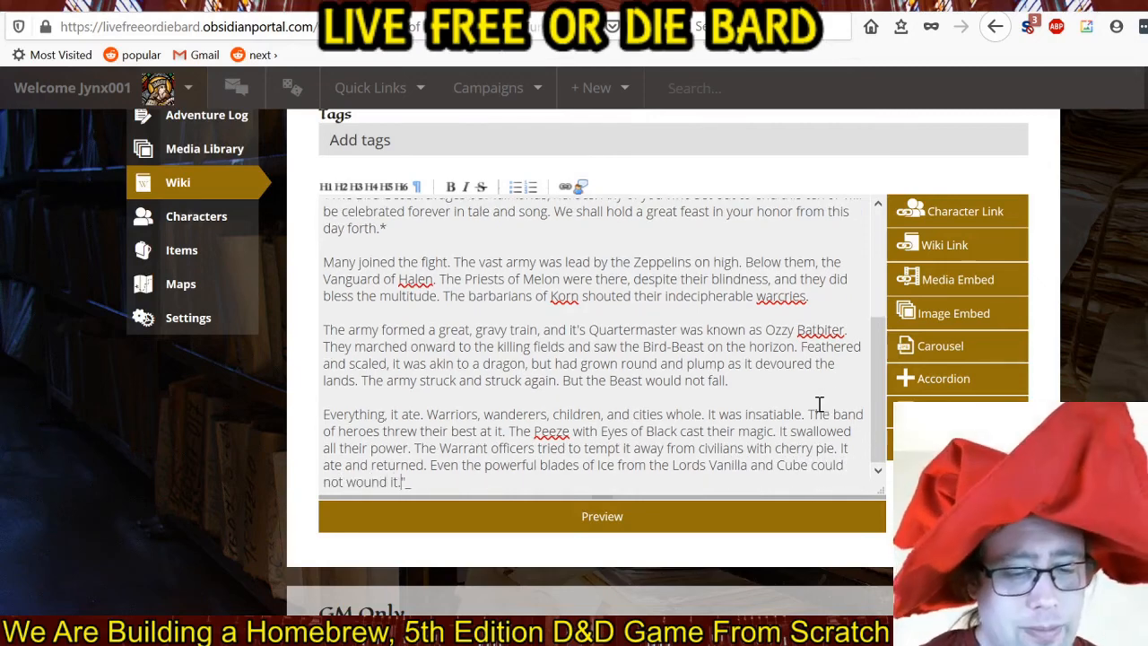
pyautogui.write(' Al')
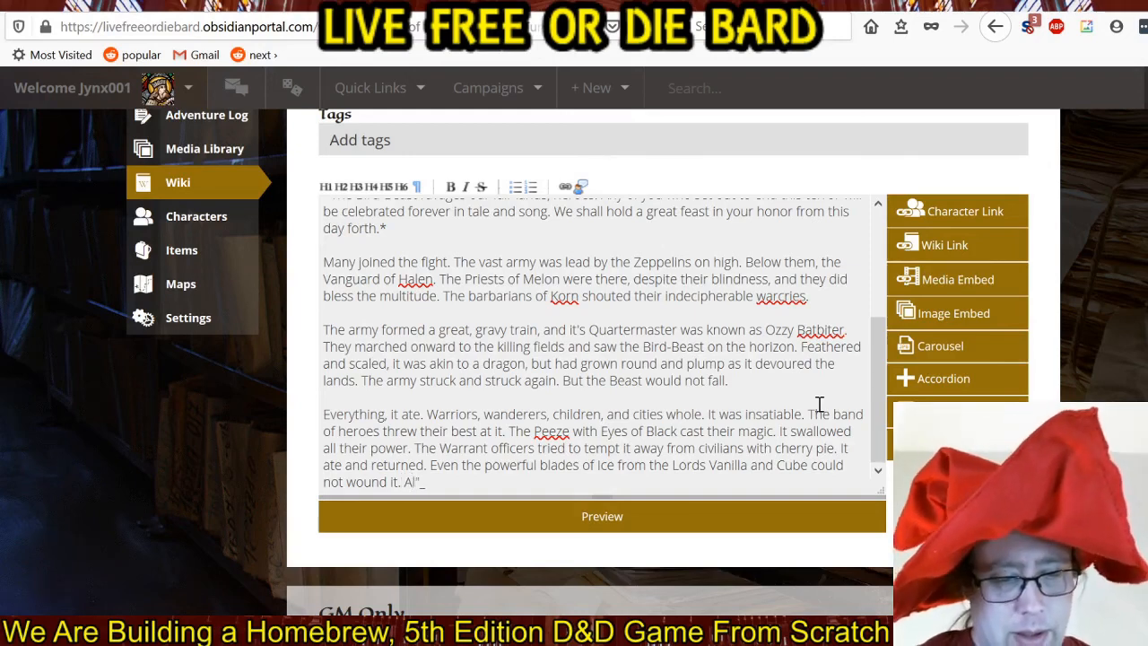
pyautogui.write('l seemed lost.')
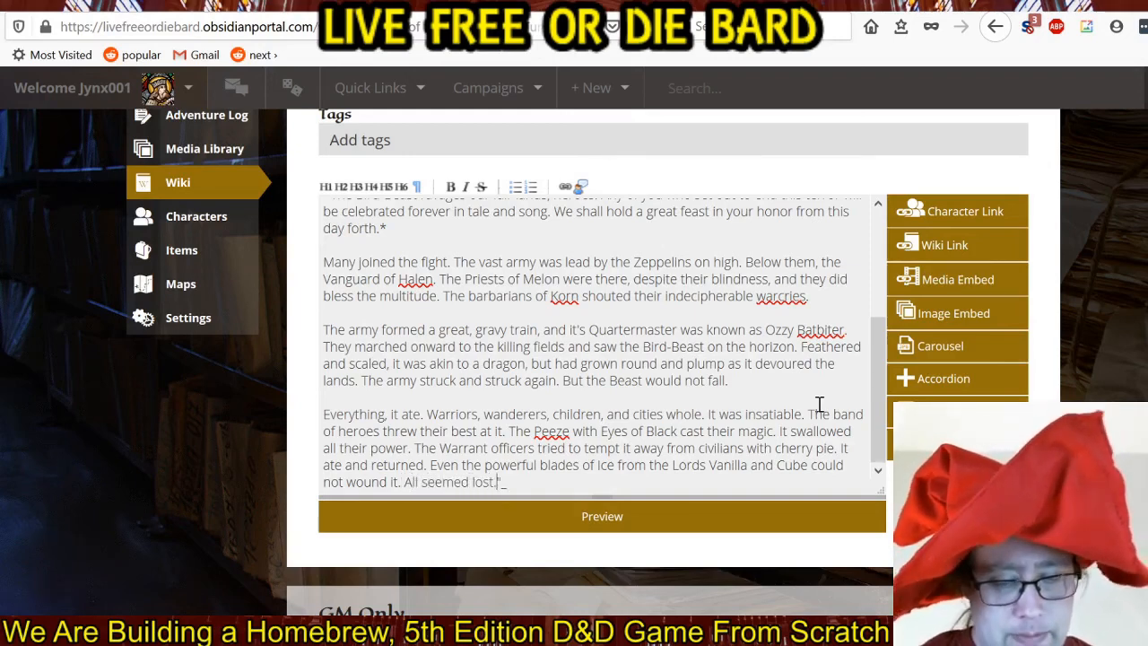
# Start a new paragraph below with the sentence "Finally, a wild-haired soldier saw the solution.".
pyautogui.press('Return')
pyautogui.press('Return')
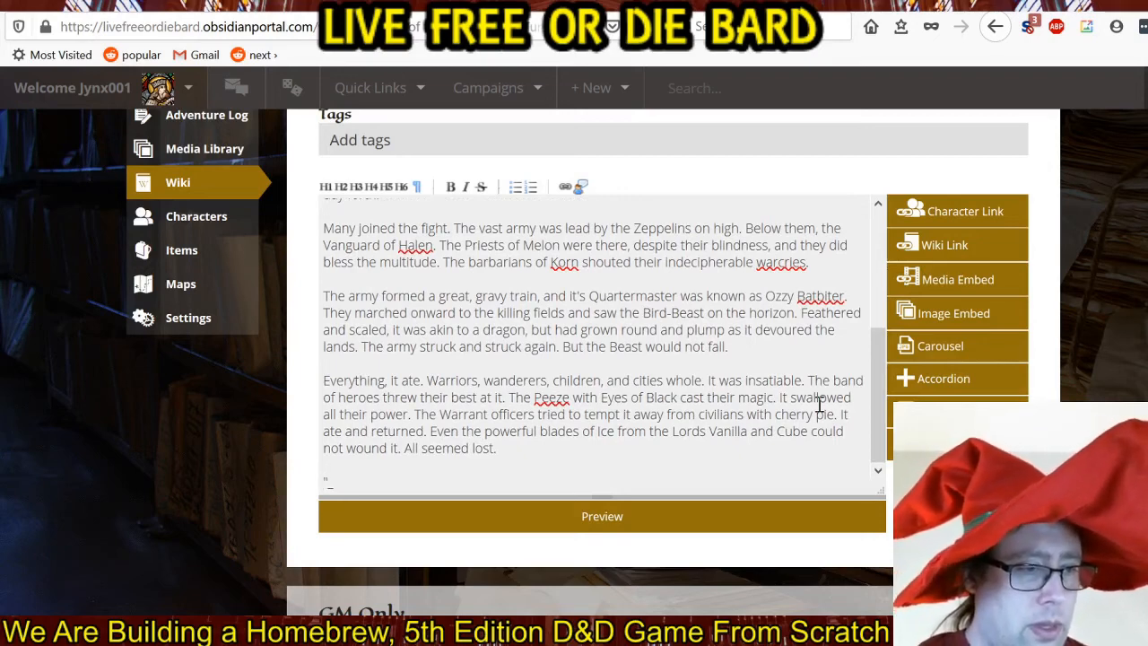
pyautogui.write('Finally,')
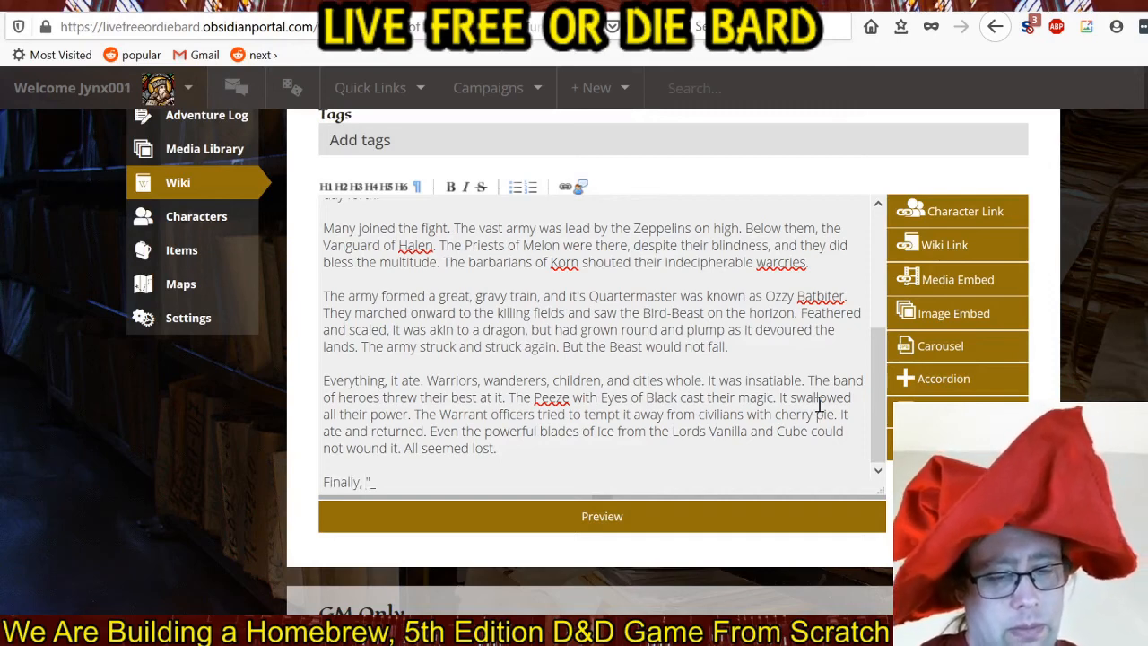
pyautogui.write(' a wild-haire')
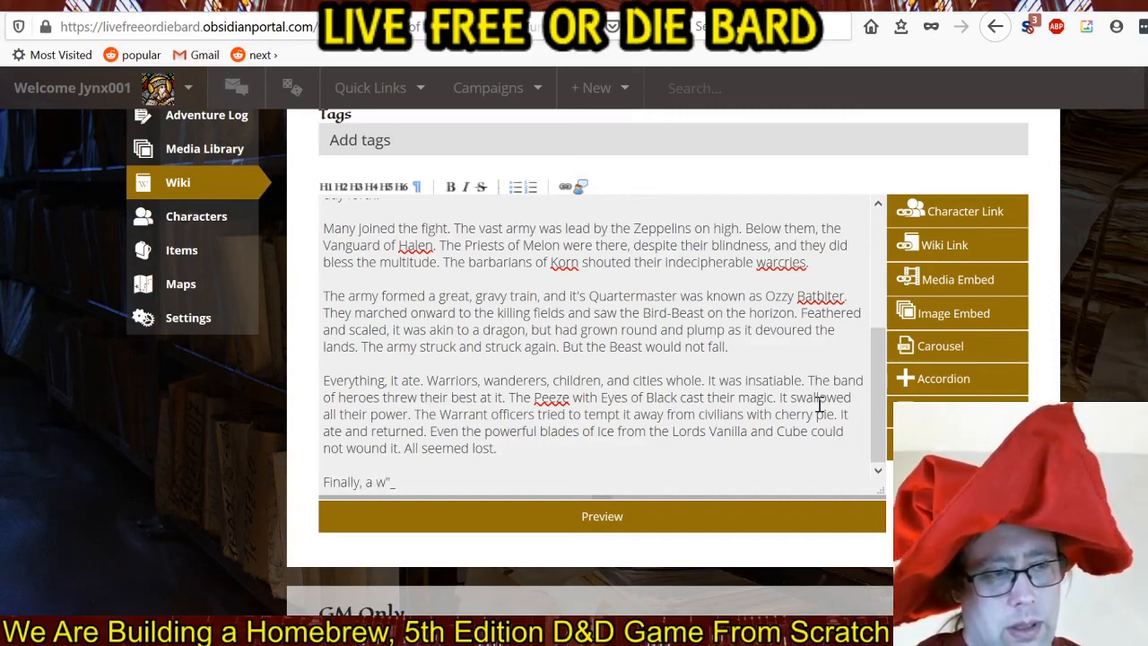
pyautogui.write('d soldier ')
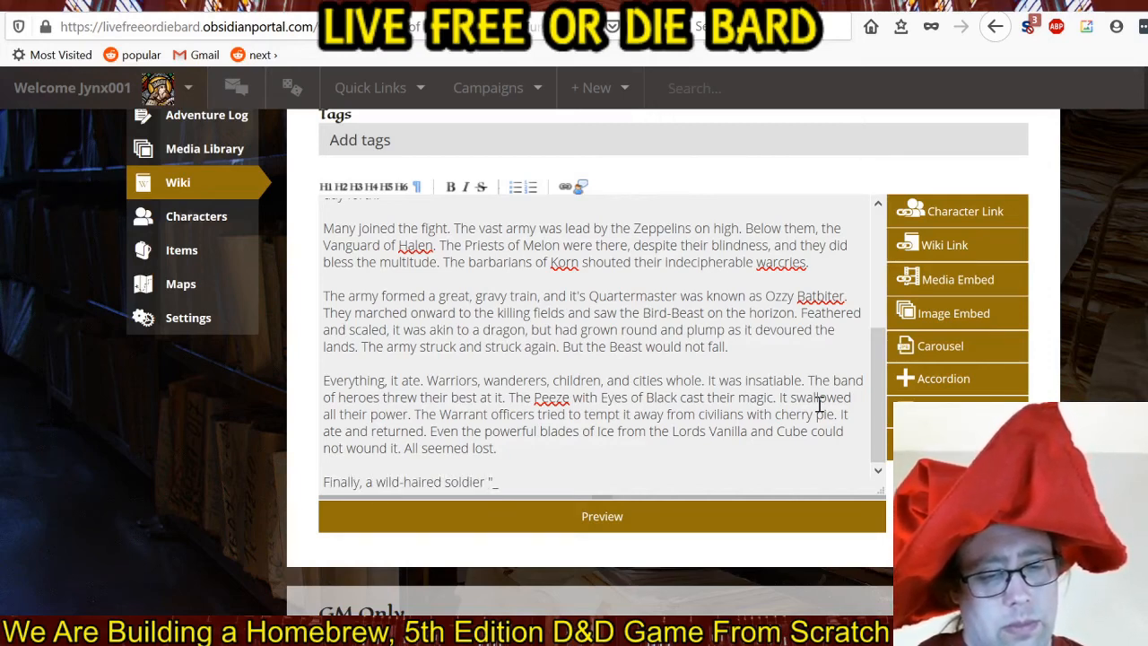
pyautogui.write('saw')
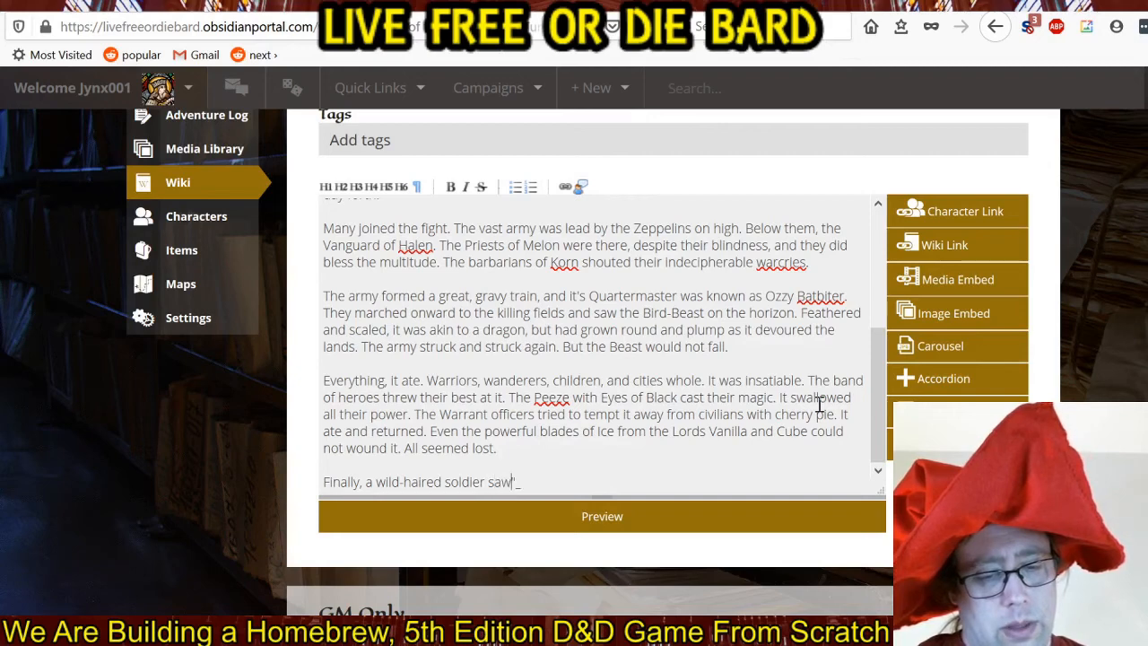
pyautogui.write(' the solution. ')
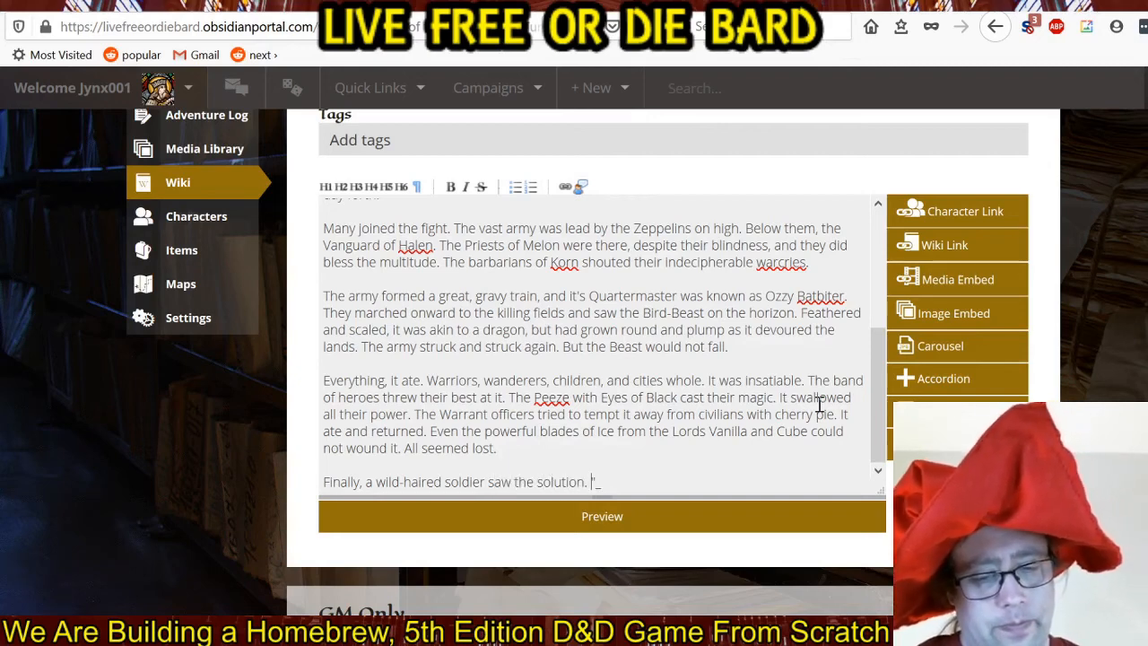
pyautogui.write('He')
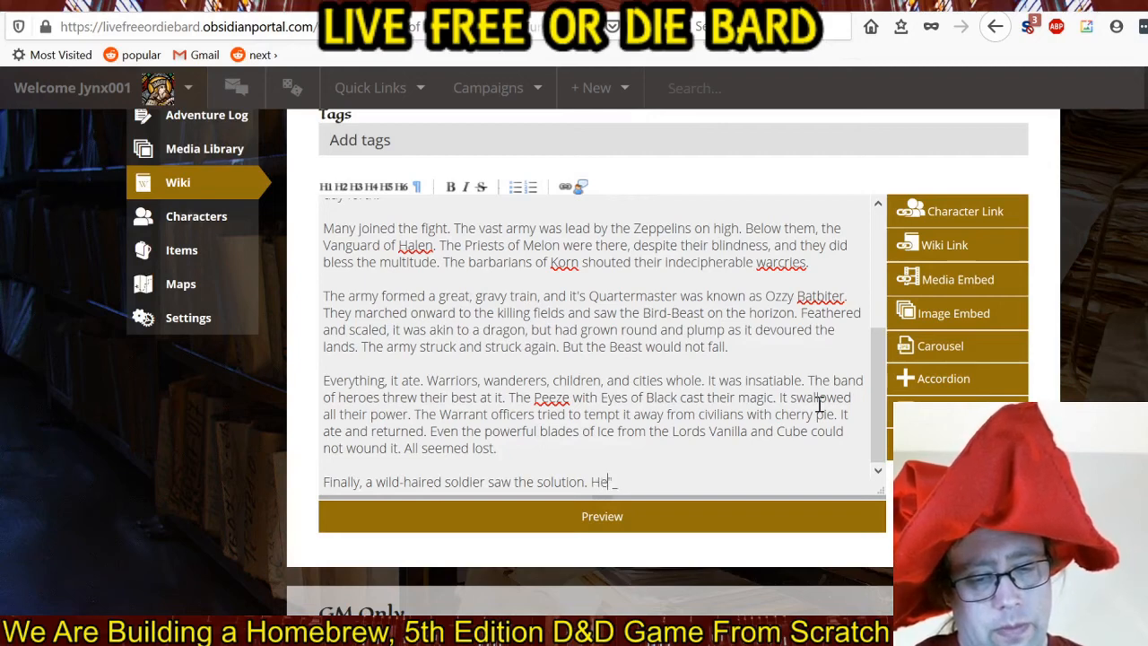
pyautogui.write(' cried out ')
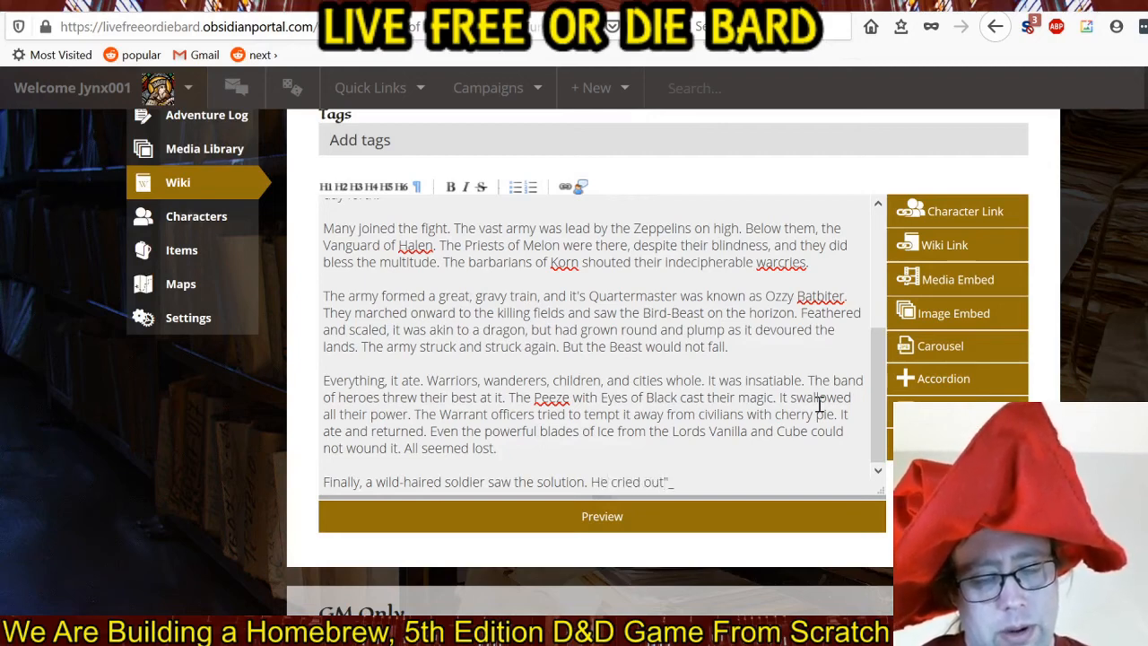
pyautogui.write('to his ge')
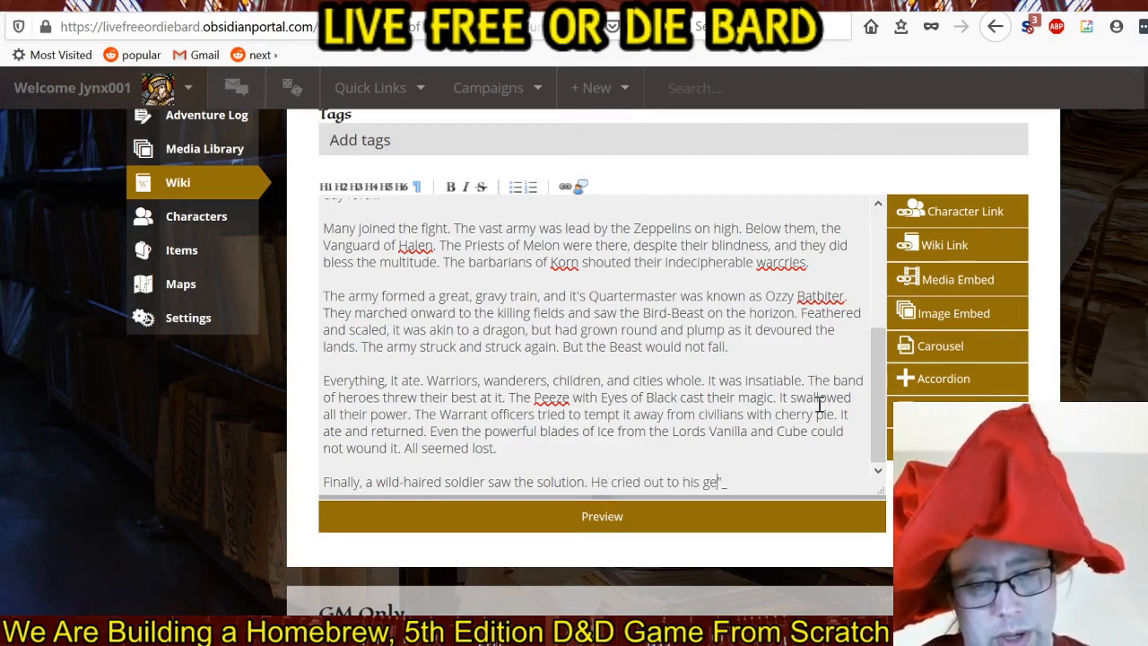
pyautogui.write('nerals, "')
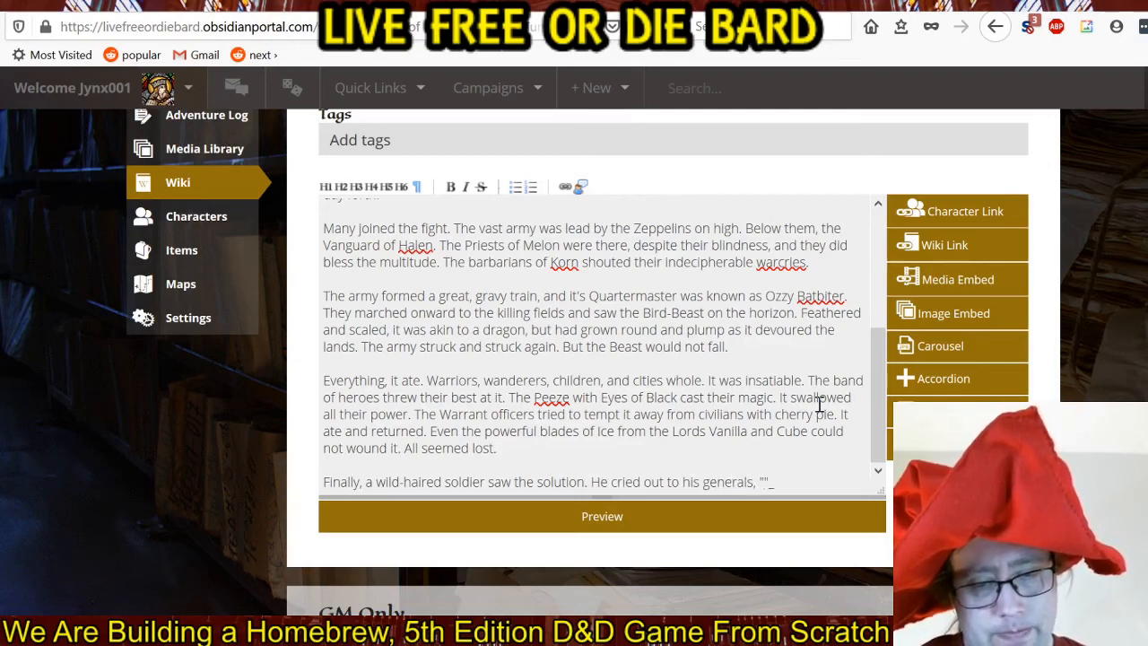
pyautogui.write('**')
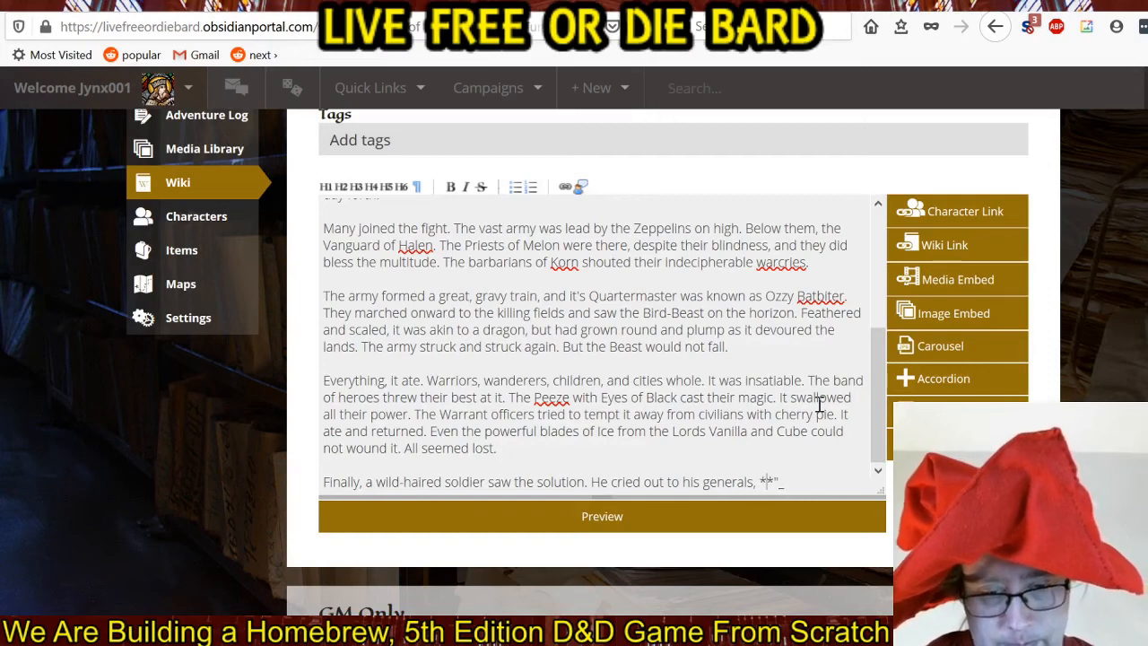
pyautogui.write('Eat It')
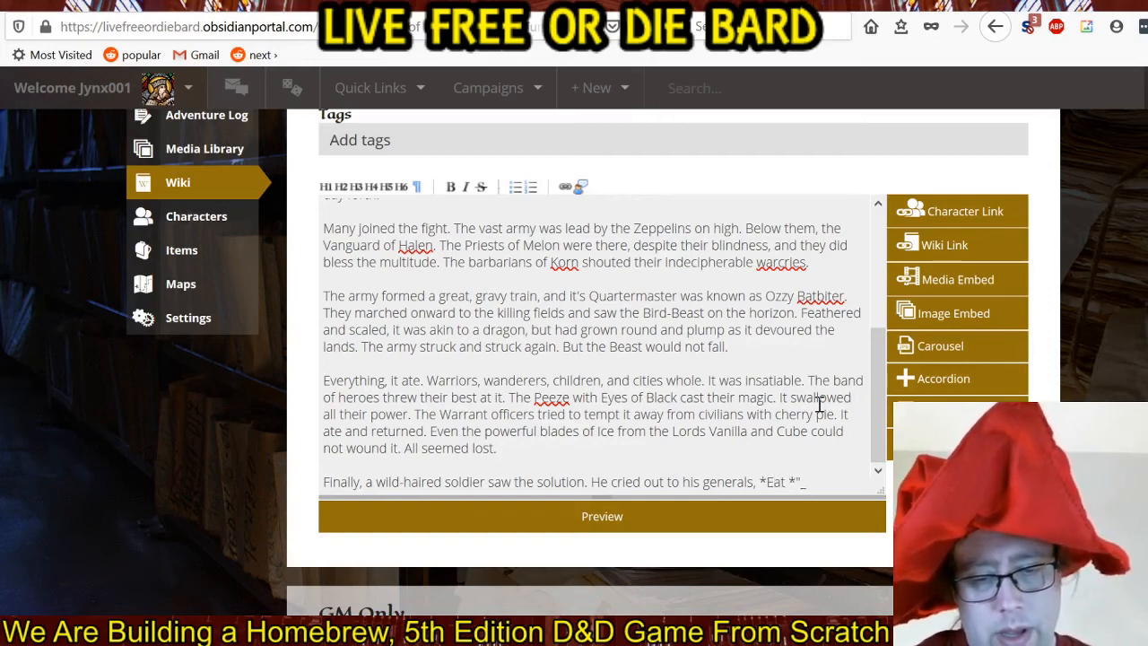
pyautogui.write('! Ju')
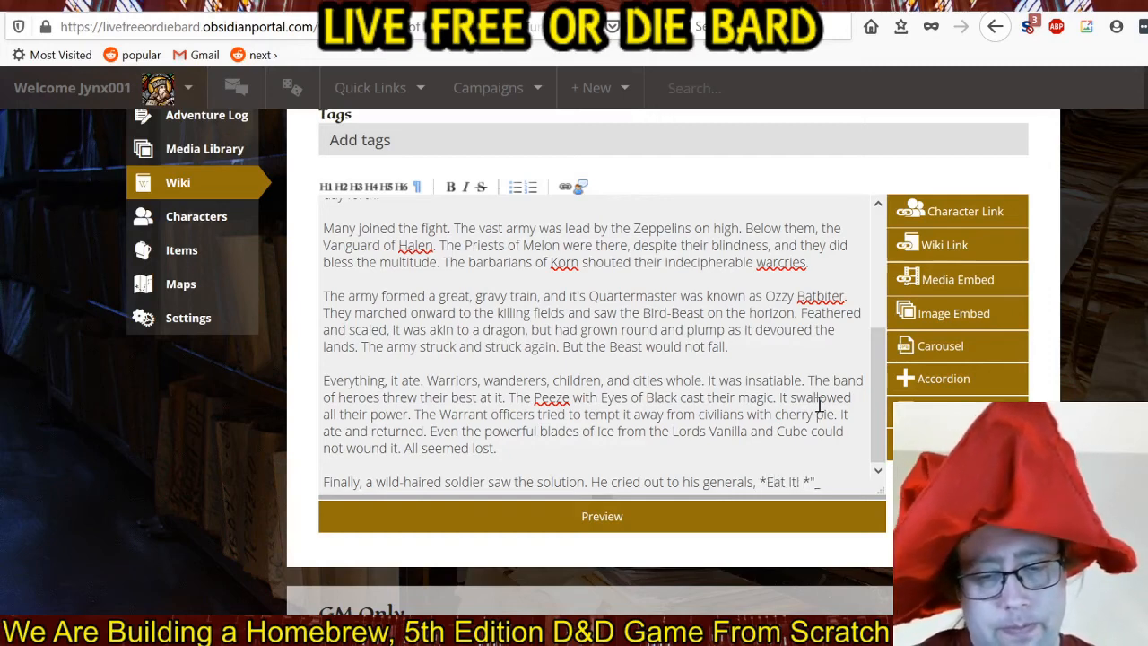
pyautogui.write('st East It')
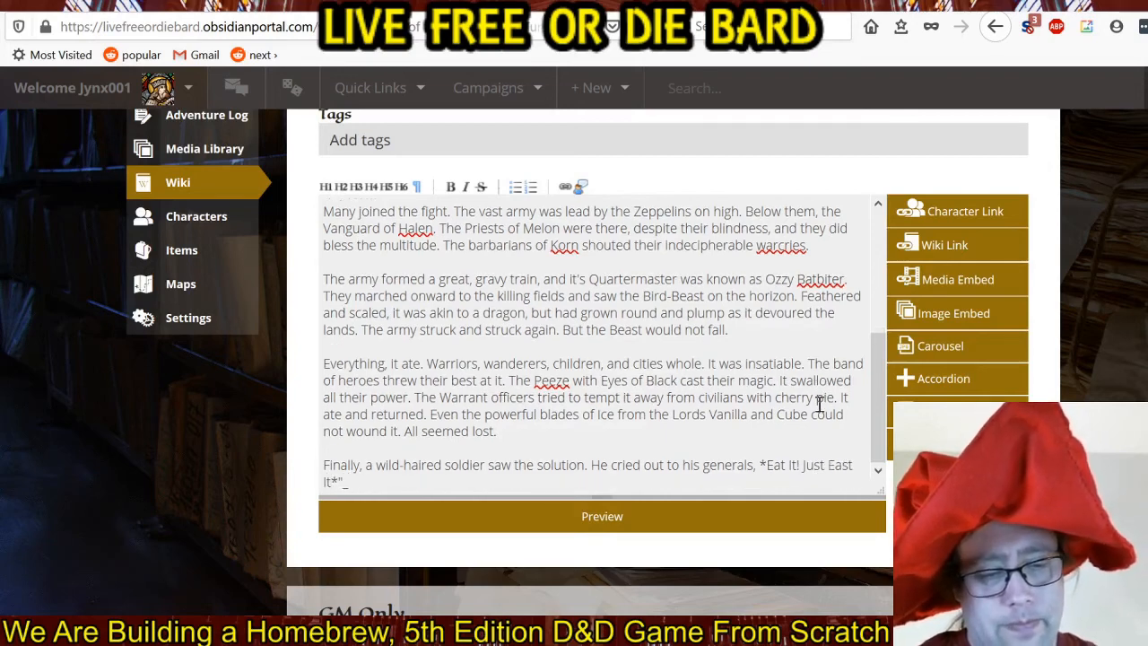
pyautogui.write('!')
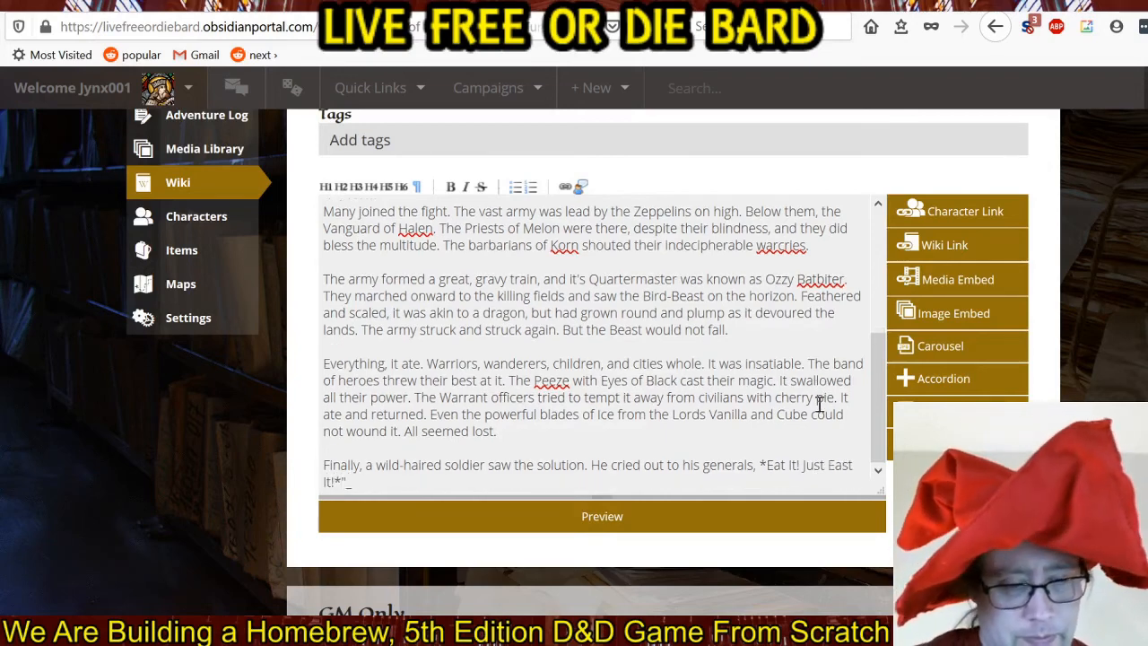
pyautogui.write(' His na')
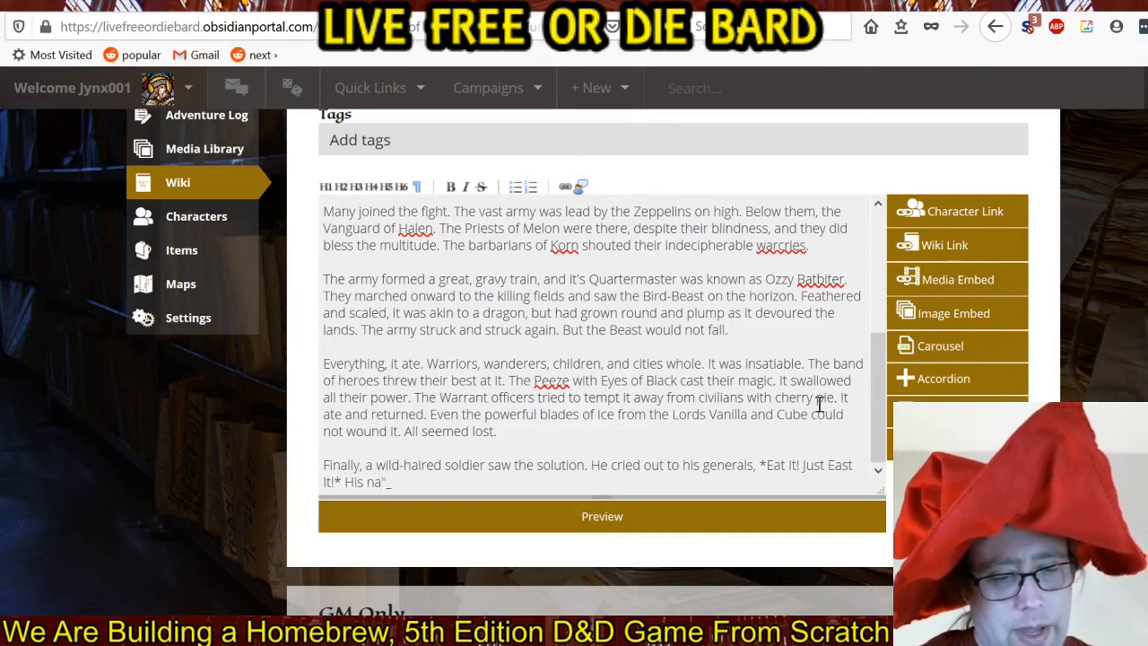
pyautogui.write('me was ')
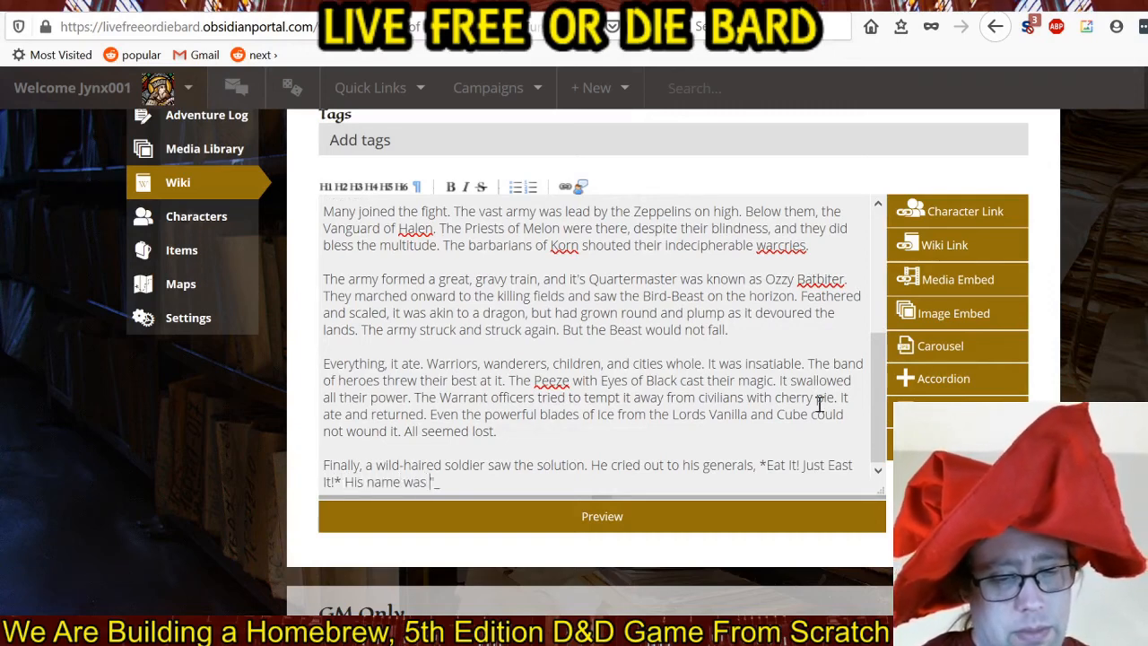
pyautogui.write('Albertus')
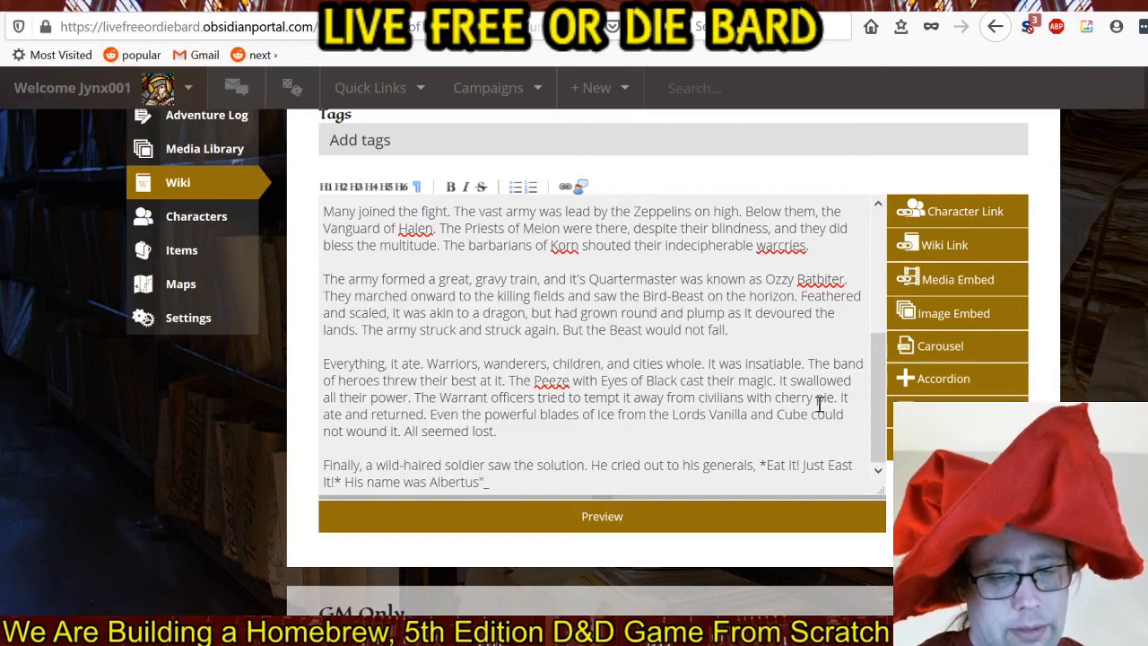
pyautogui.write(' the Weird.')
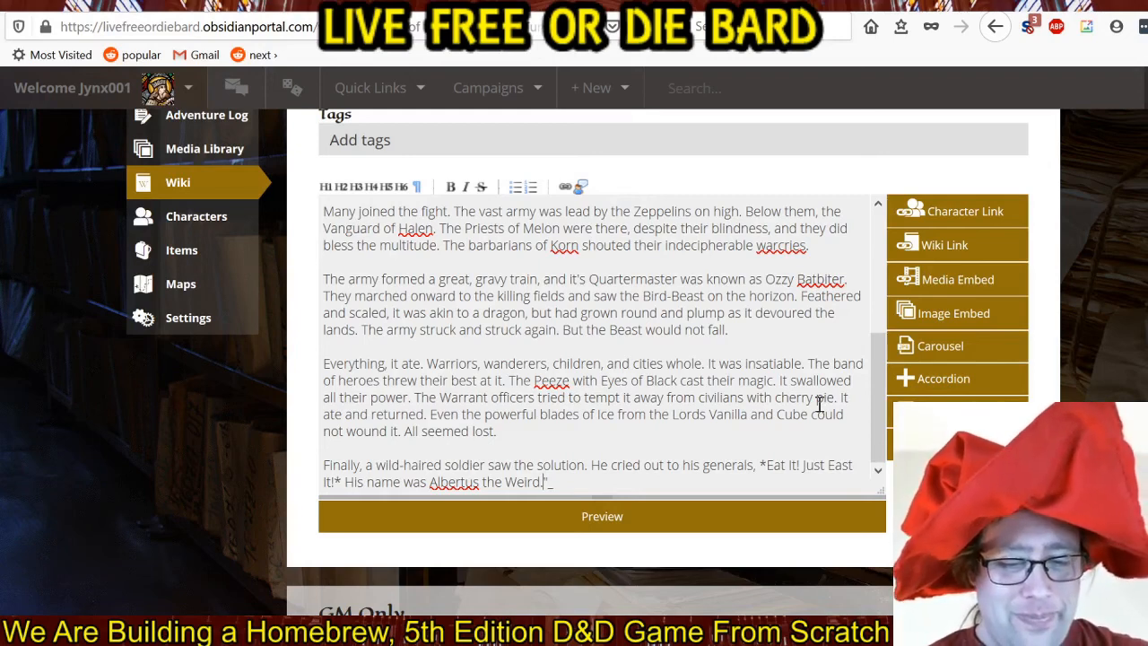
# Continue the paragraph with "The lords and ladies and heroes of Cranberry, flew into a feasting frenzy.".
pyautogui.write('The')
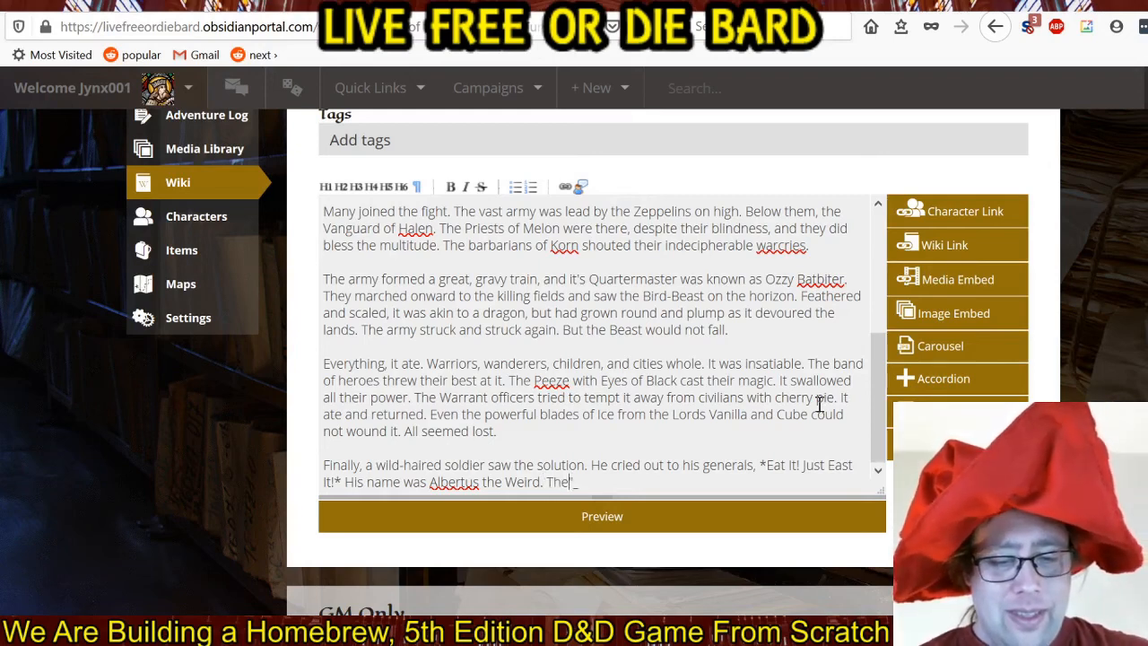
pyautogui.write('o')
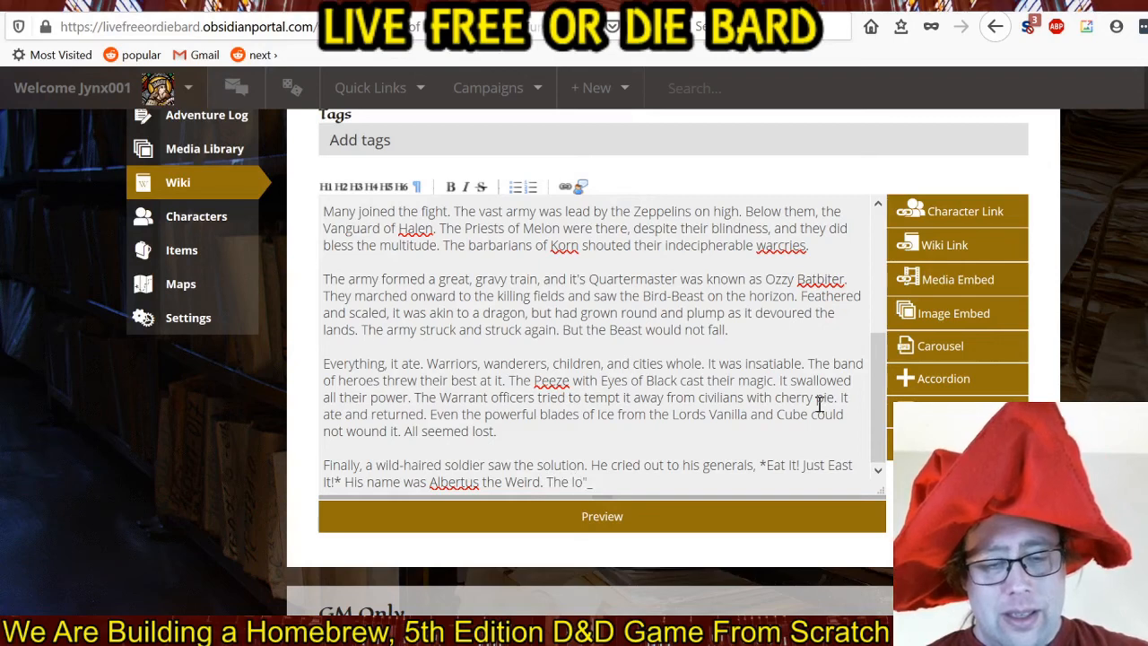
pyautogui.write('rds and ladies ')
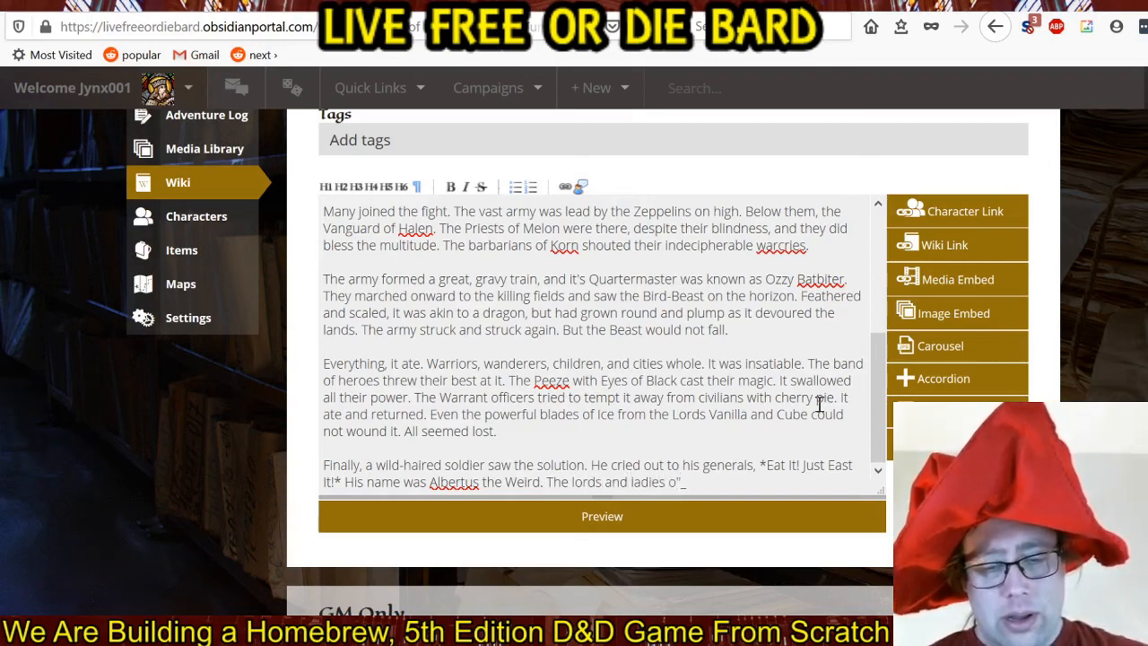
pyautogui.write('and heroes')
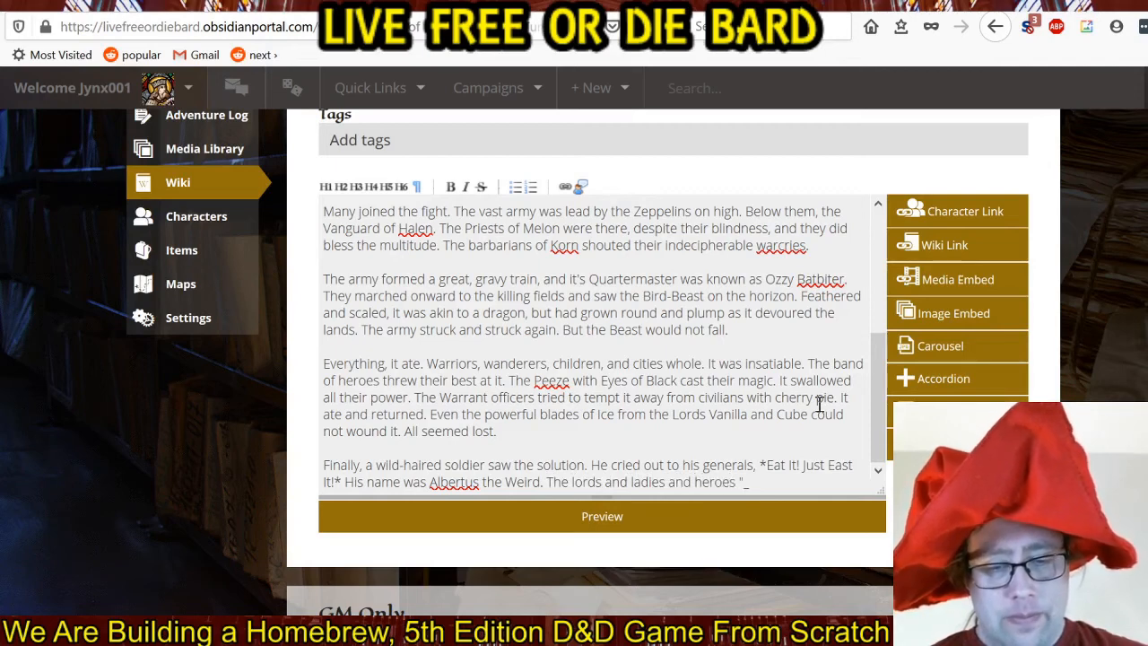
pyautogui.write(' of Crand')
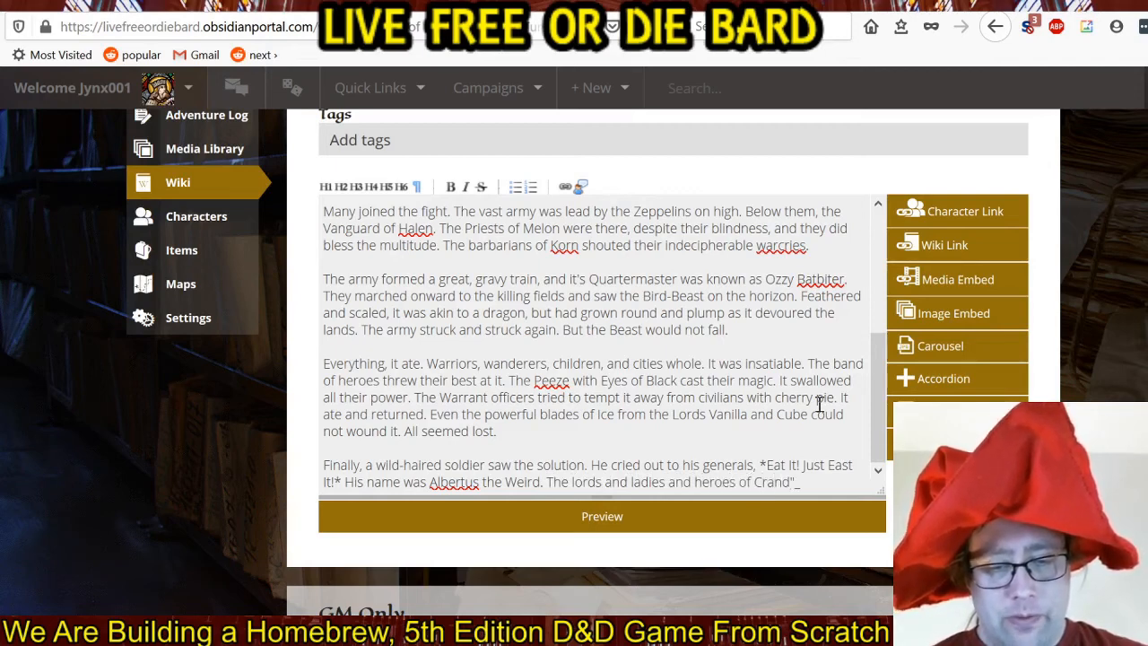
pyautogui.write('erry')
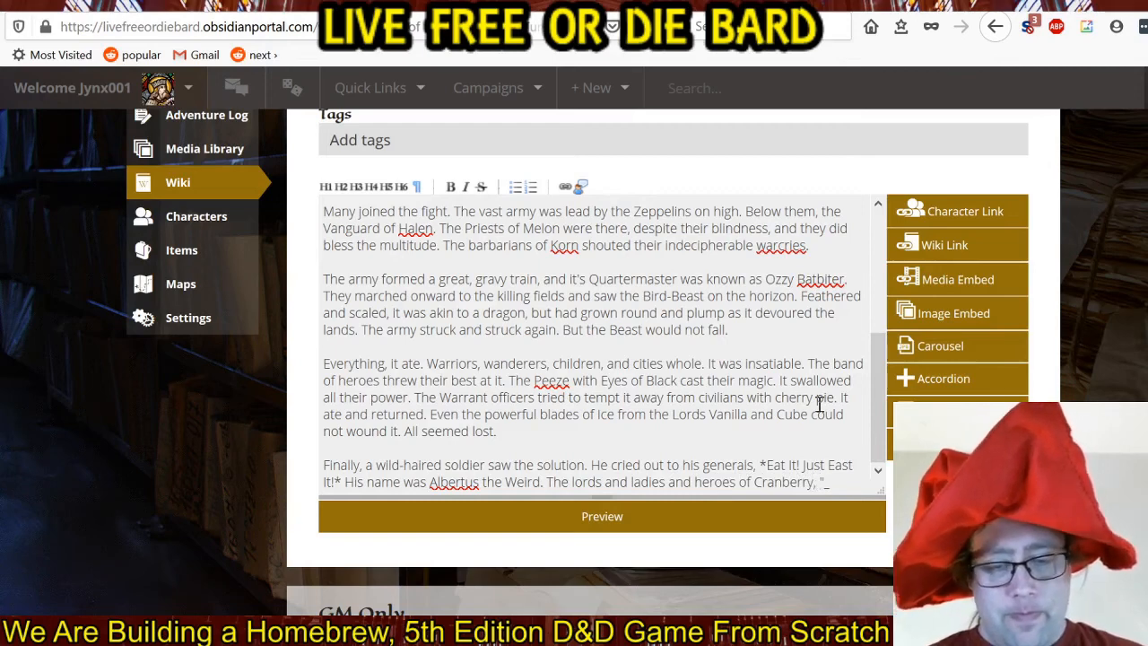
pyautogui.write(', fle')
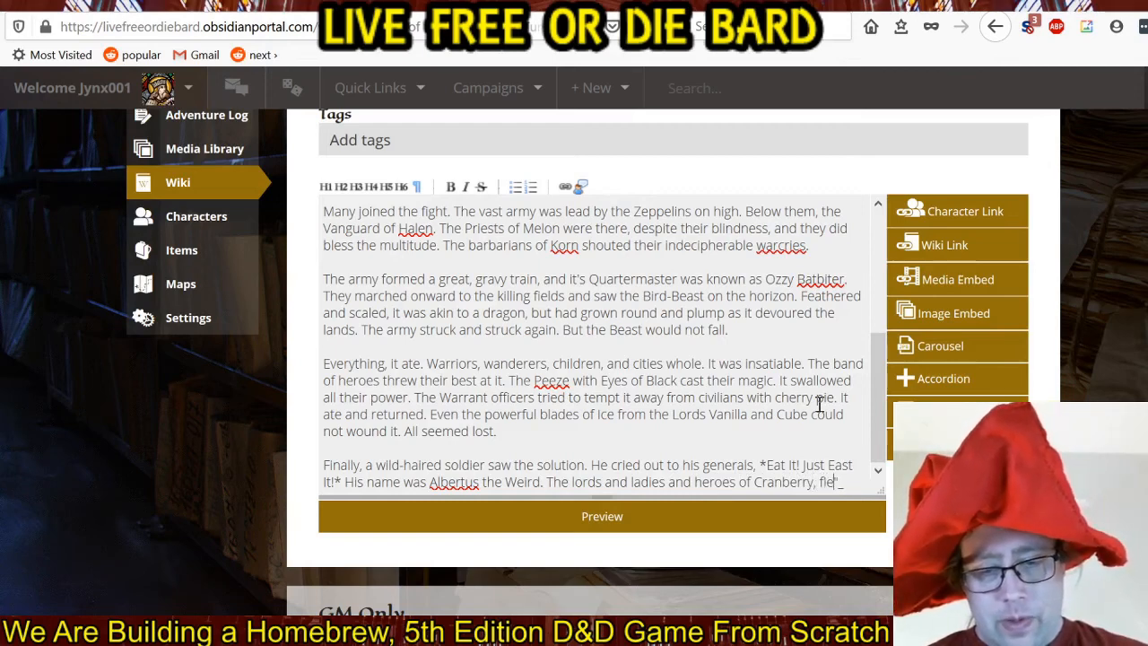
pyautogui.write('w into ')
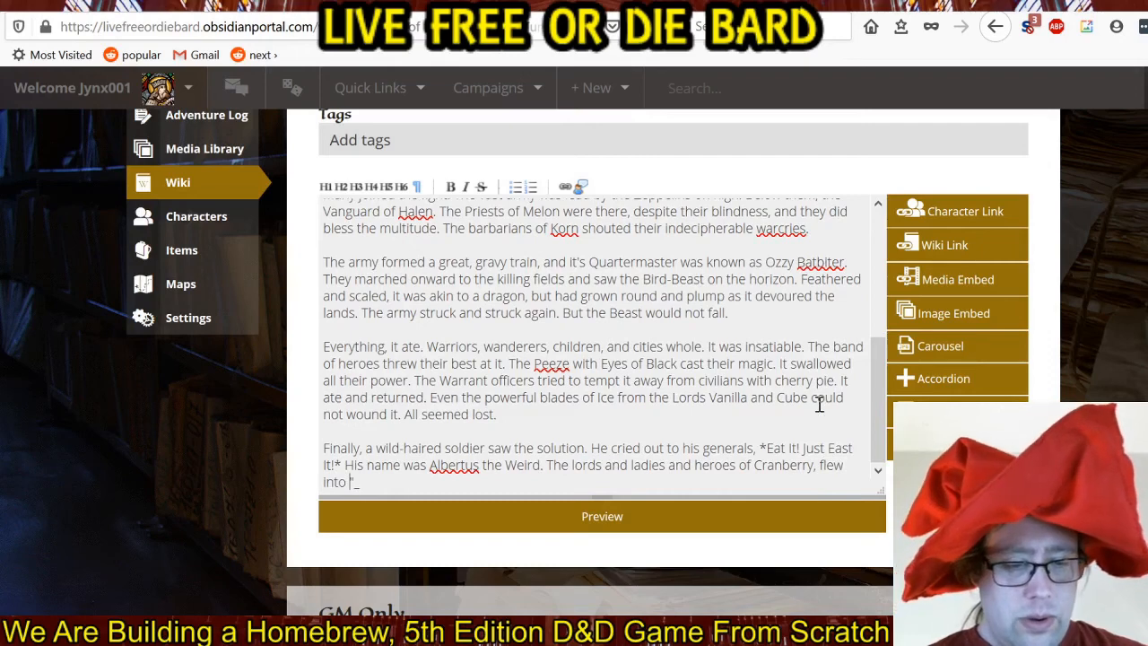
pyautogui.write('a feasteing fren')
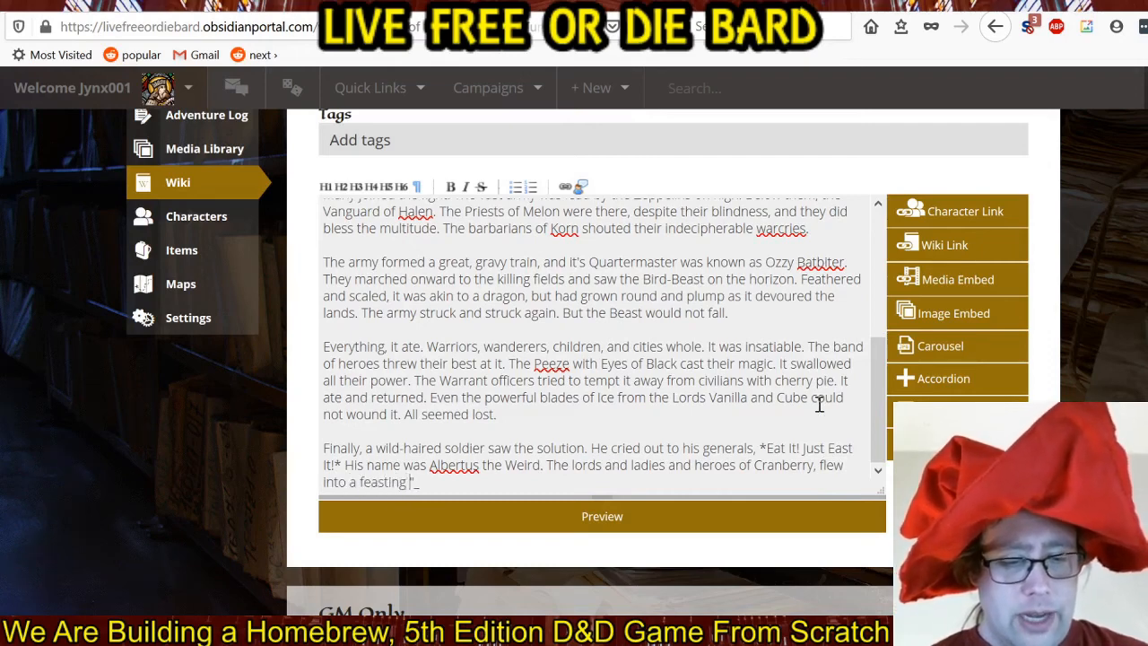
pyautogui.write('zy. ')
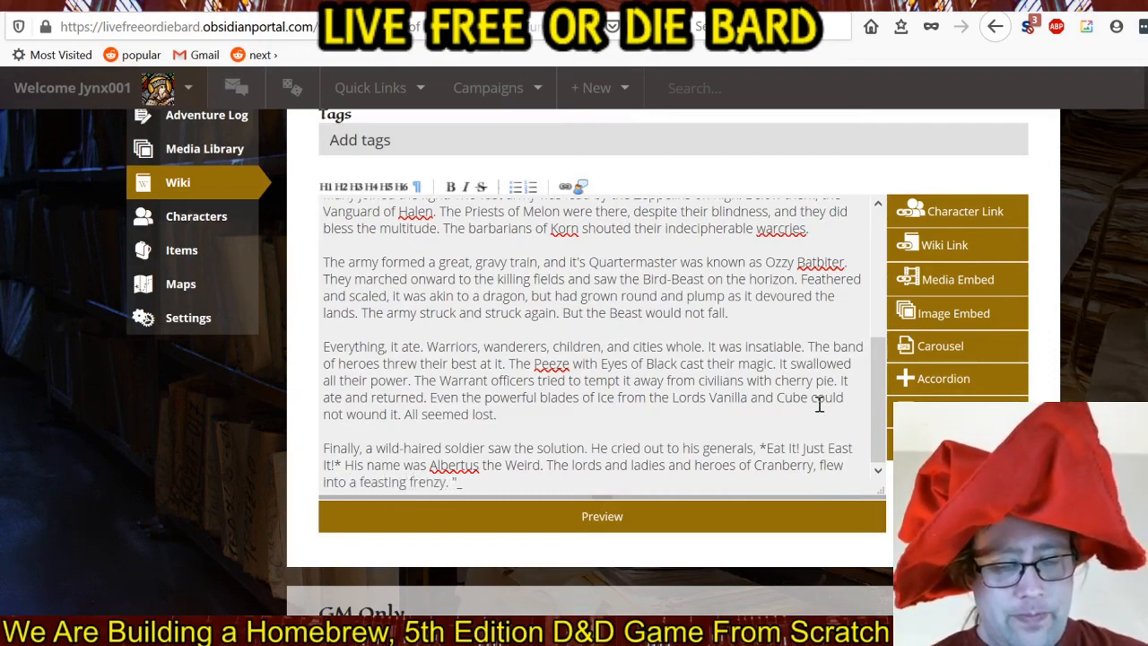
pyautogui.write('They struck')
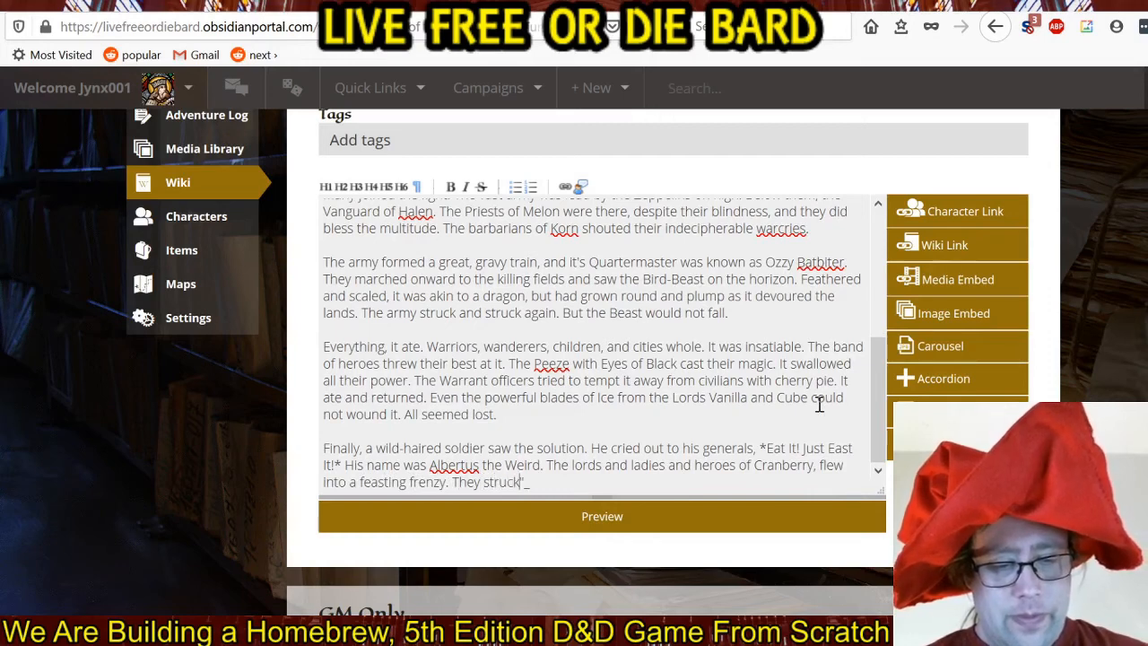
pyautogui.write(' at the Bird')
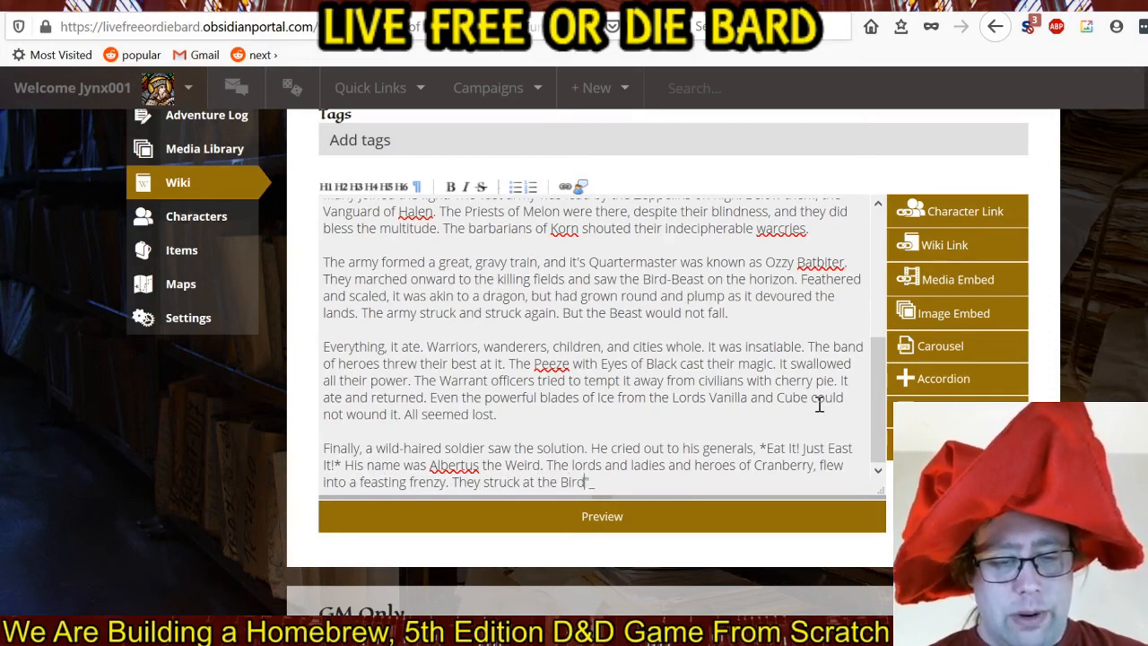
pyautogui.write('-Beast with t')
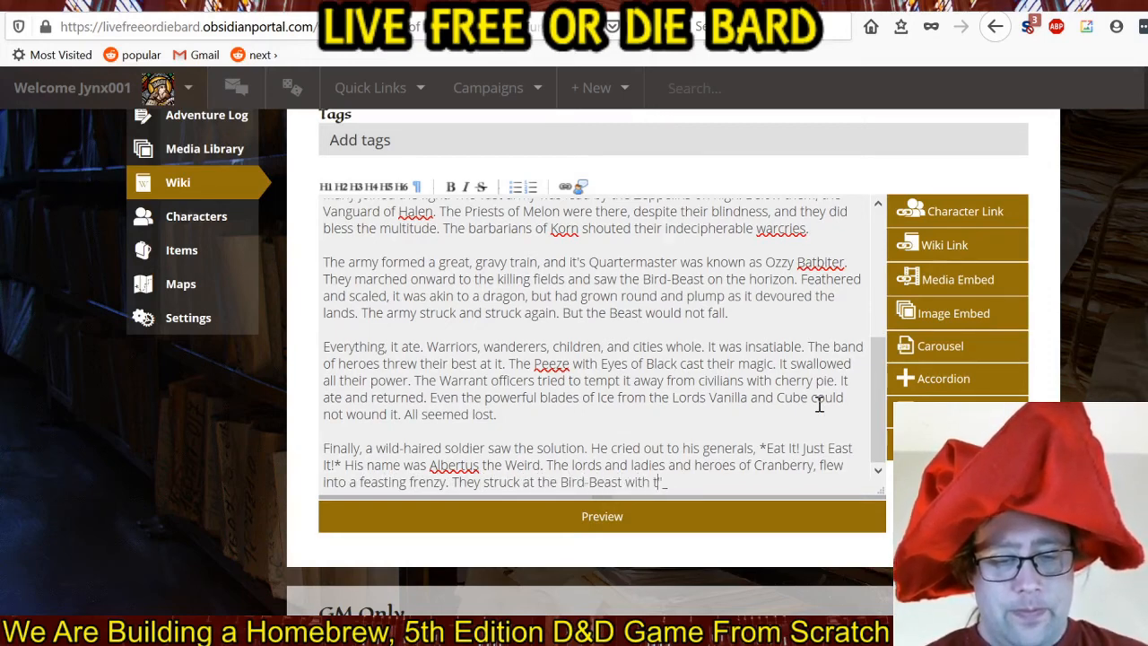
pyautogui.write('heir blades')
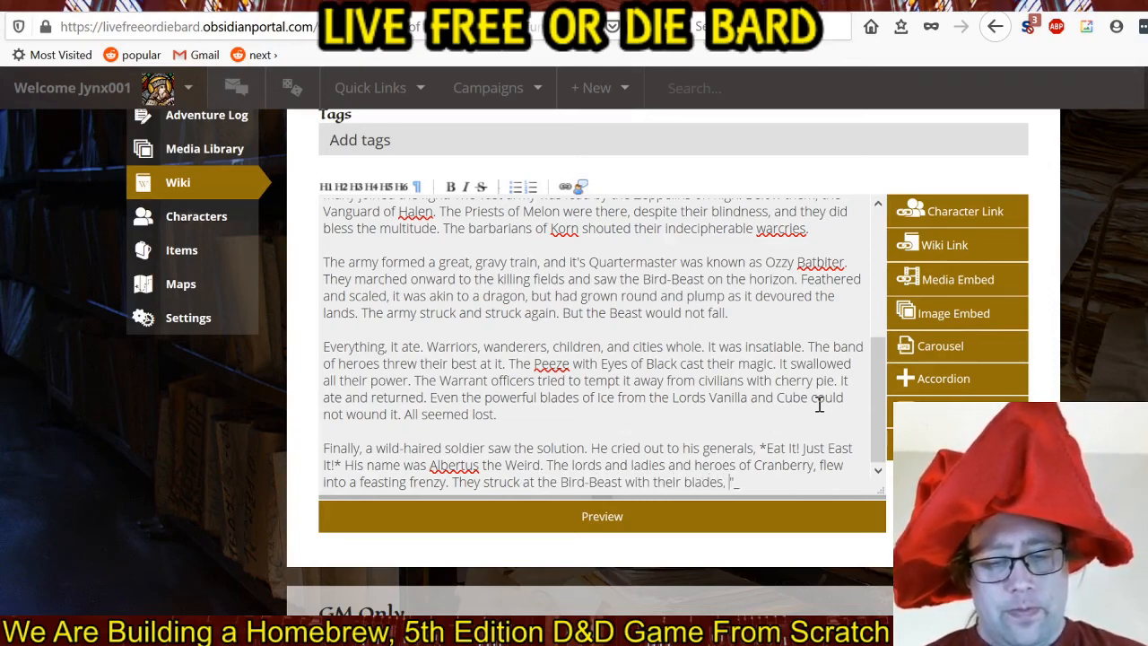
pyautogui.write(', and tore ')
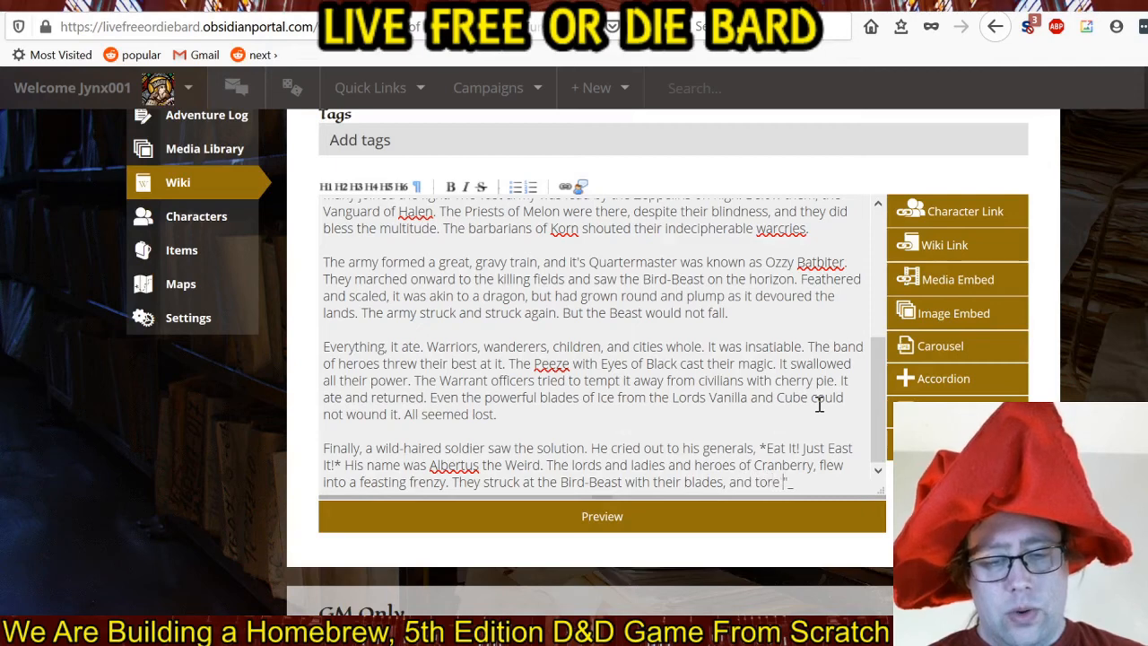
pyautogui.write('chunks ')
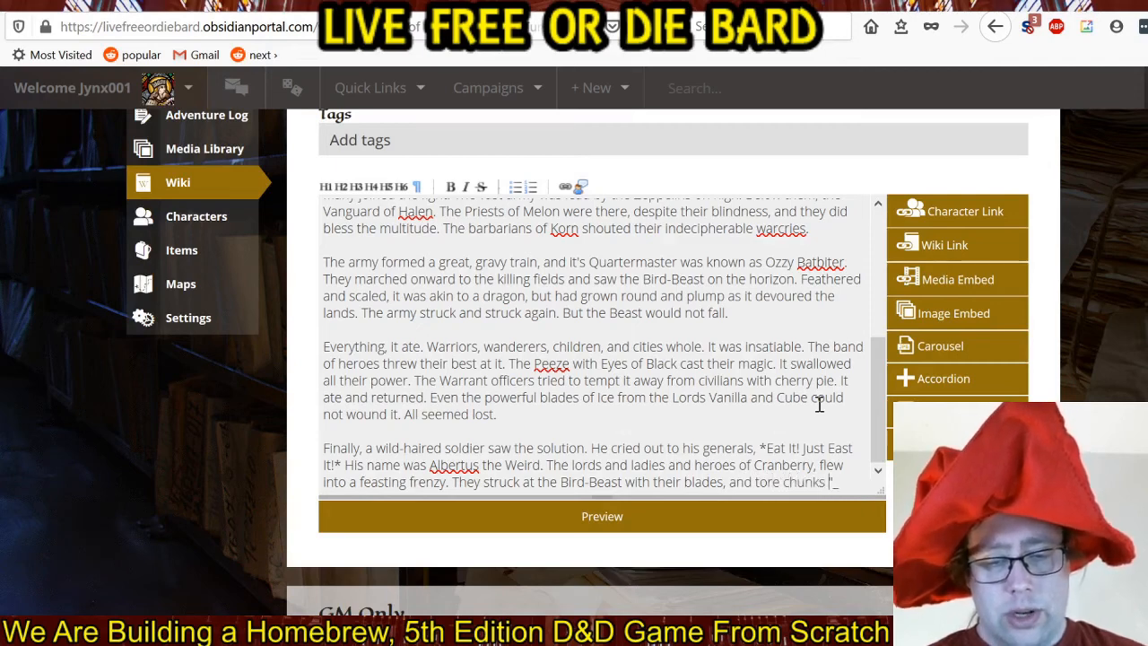
pyautogui.write('with their teeth')
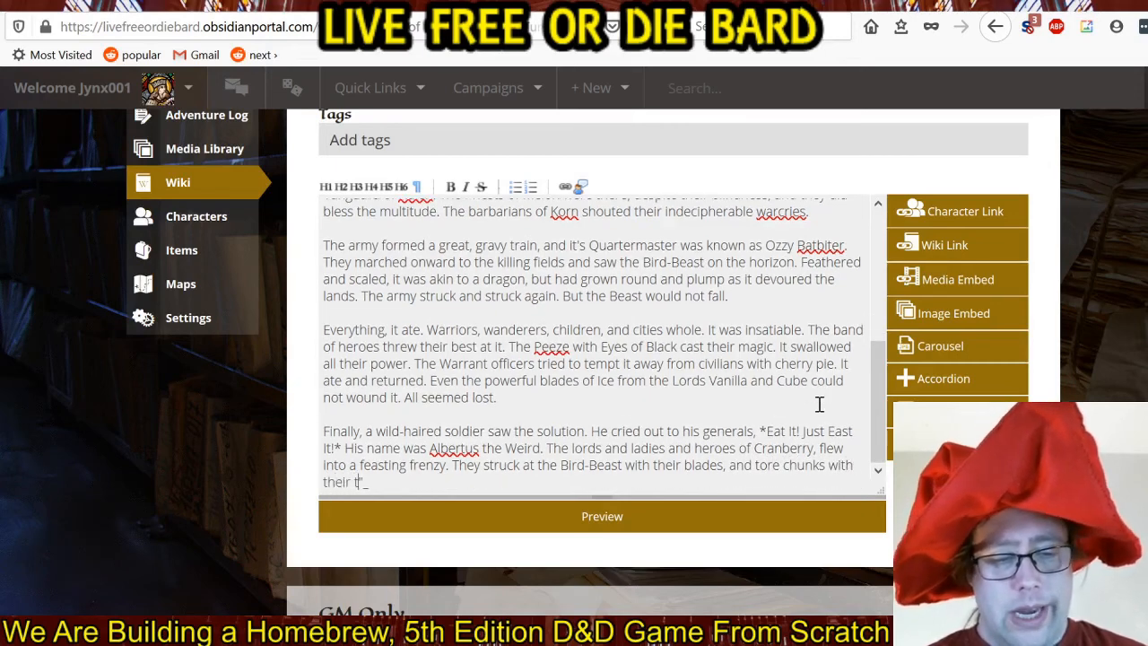
pyautogui.write('.')
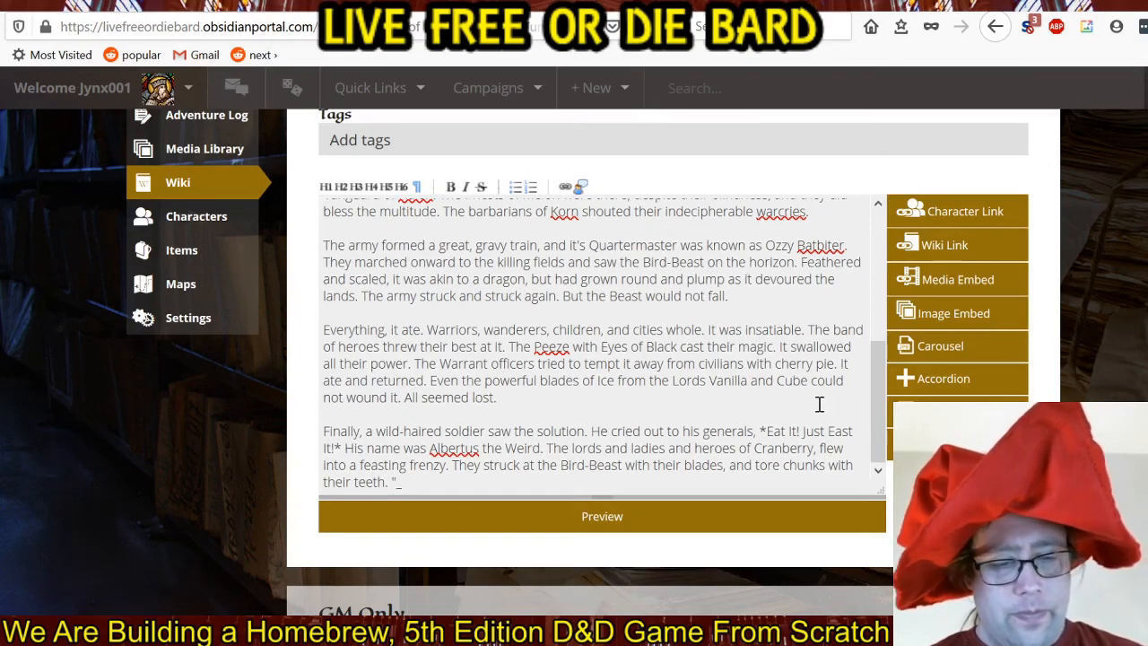
pyautogui.write(' The creature')
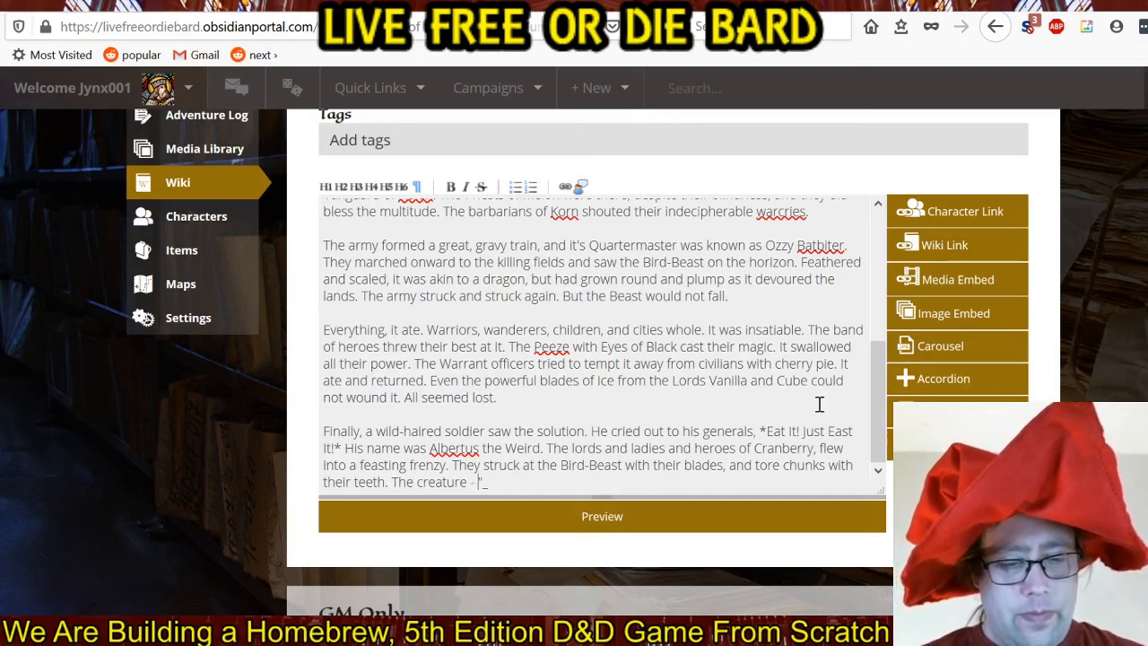
# Describe the Bird-Beast's defeat with "The creature - an embodiment of hunger - could not resist their combined attacks".
pyautogui.write('- an embodiem')
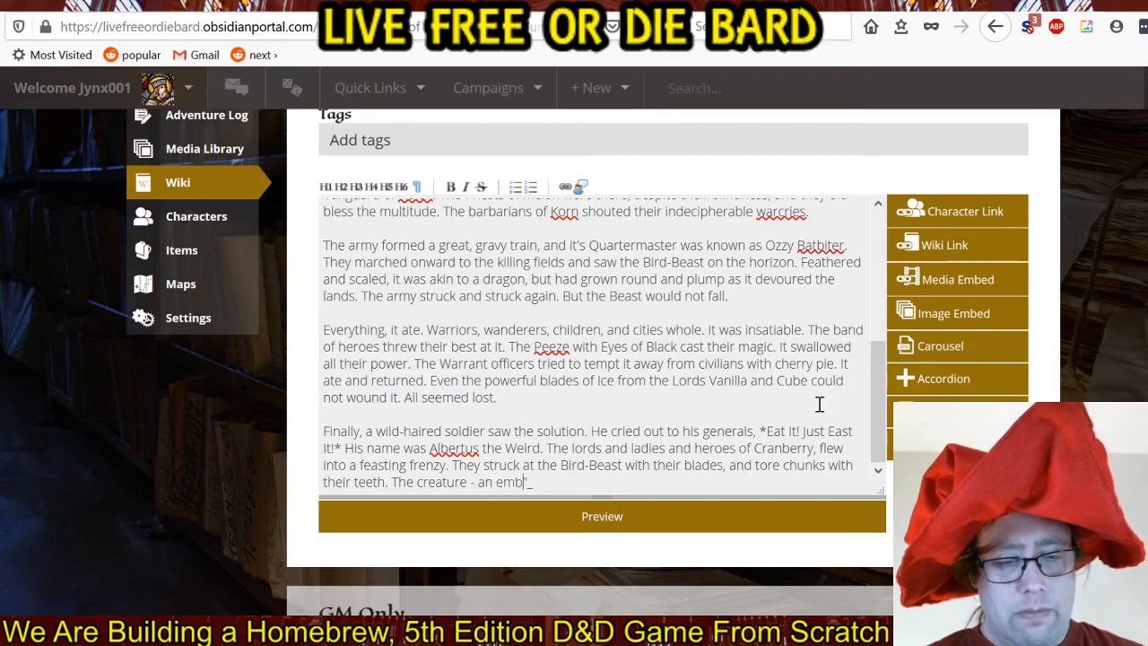
pyautogui.press('BackSpace')
pyautogui.press('BackSpace')
pyautogui.write('ment of "')
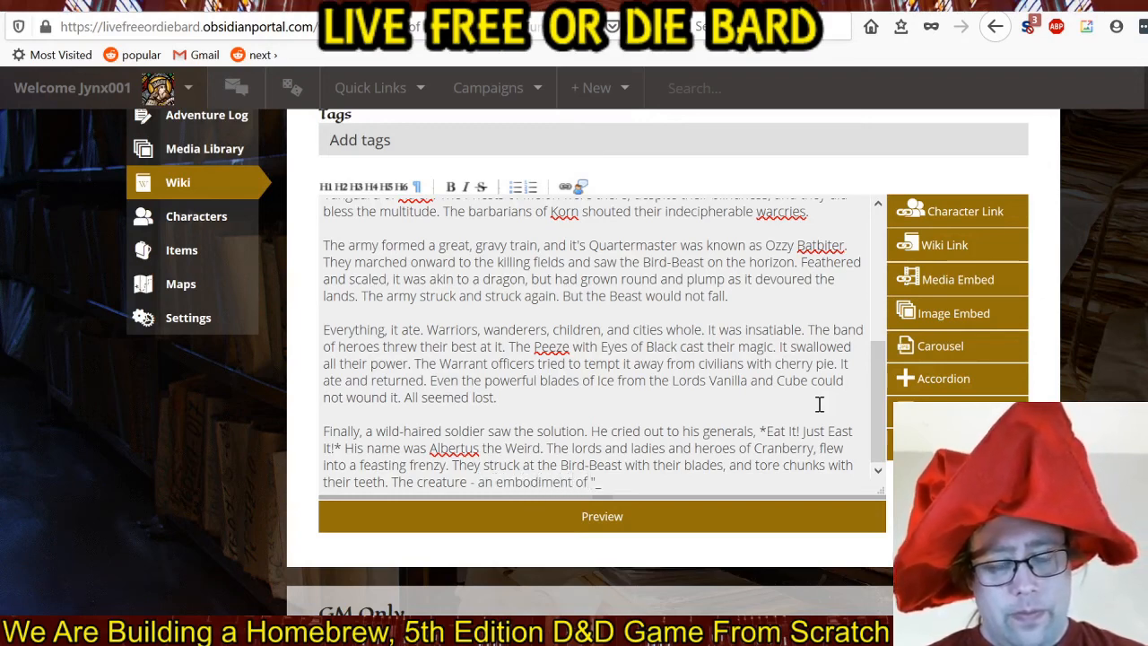
pyautogui.press('BackSpace')
pyautogui.write('hunger"')
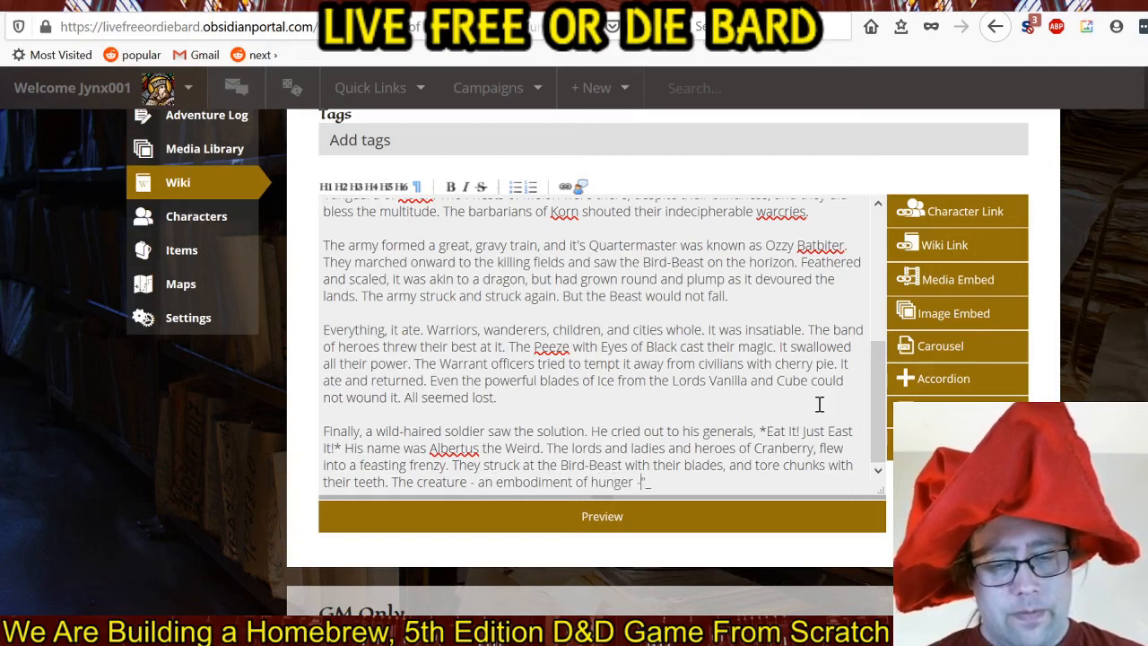
pyautogui.write('could not ')
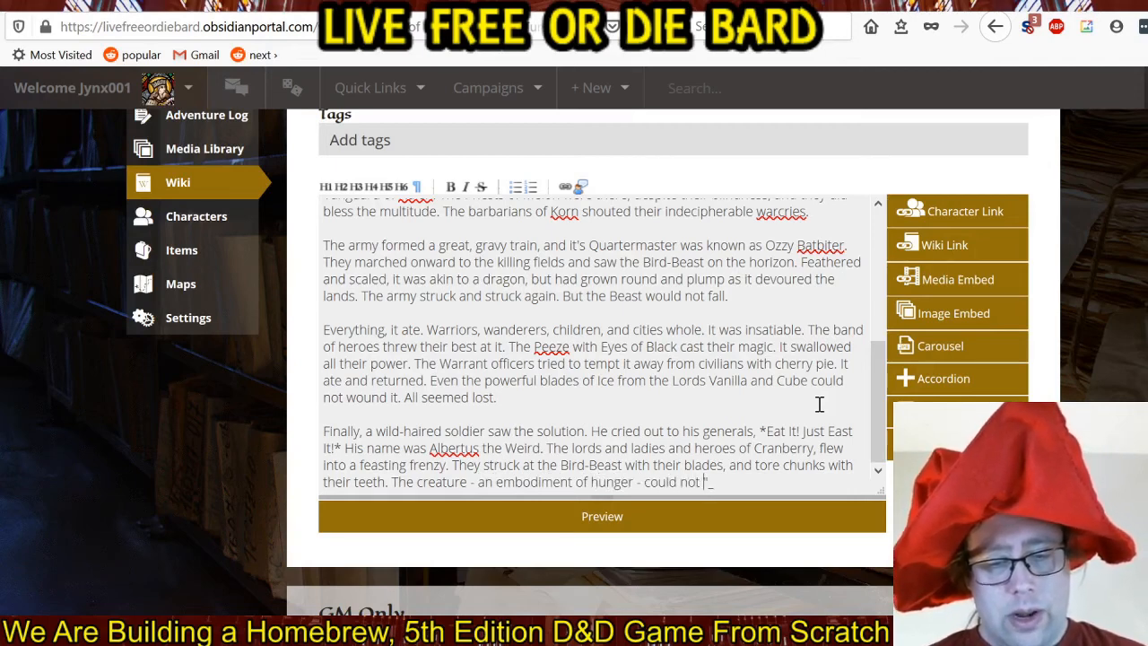
pyautogui.write('resist t')
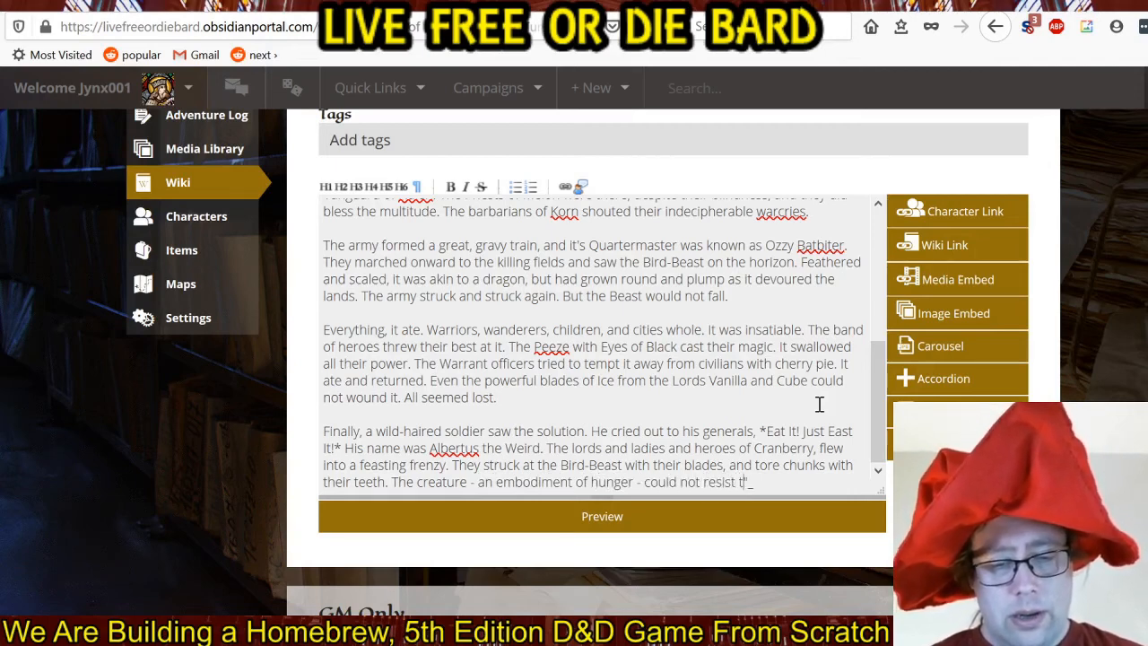
pyautogui.write('heir combined')
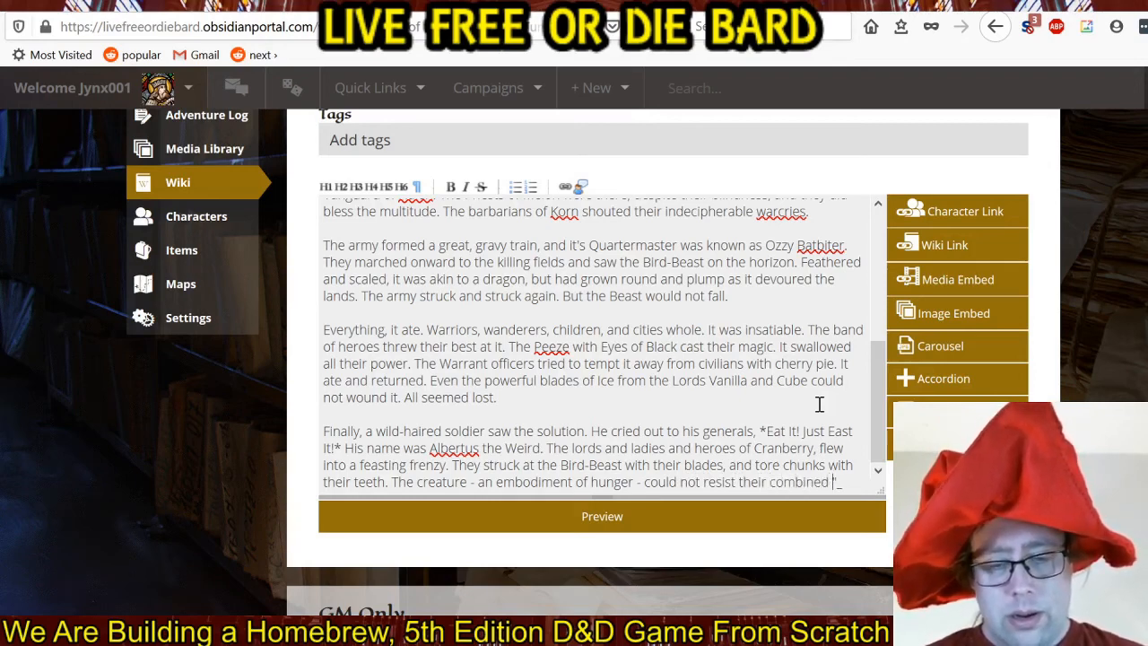
pyautogui.write(' attacks')
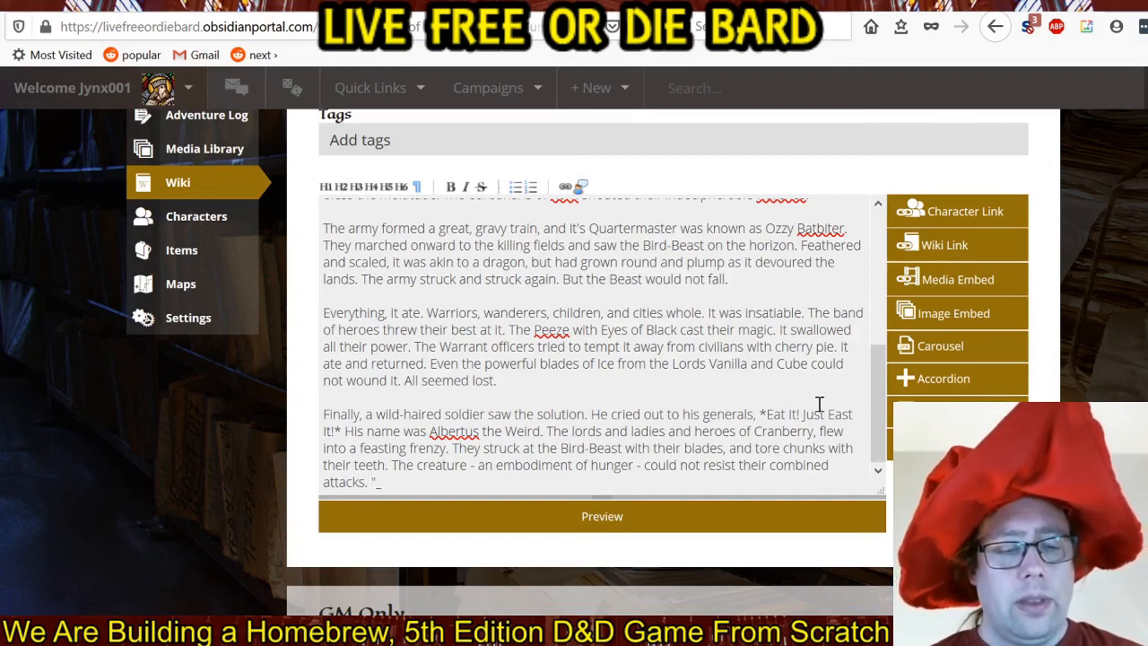
pyautogui.write('. Soon,')
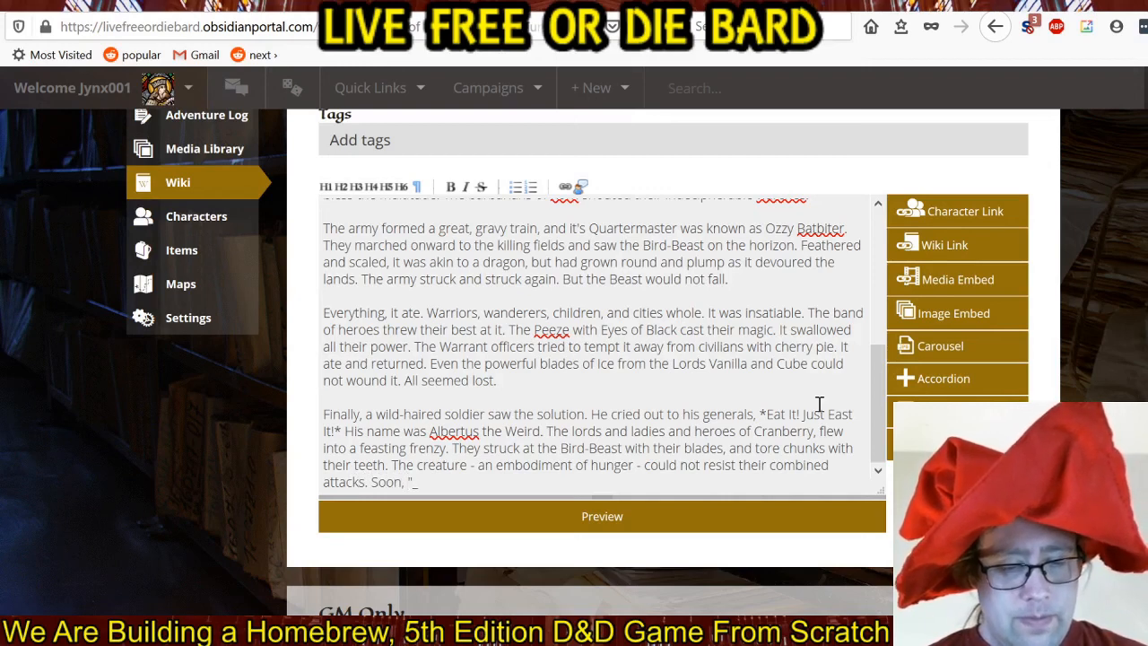
pyautogui.write(' it was')
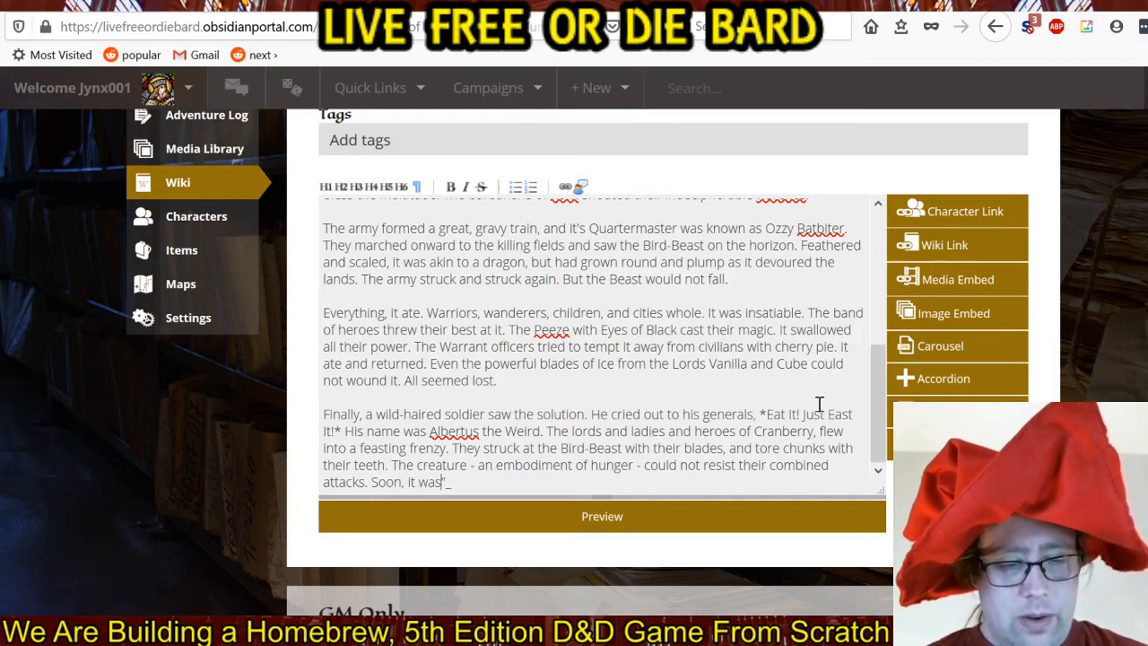
pyautogui.write(' gone.')
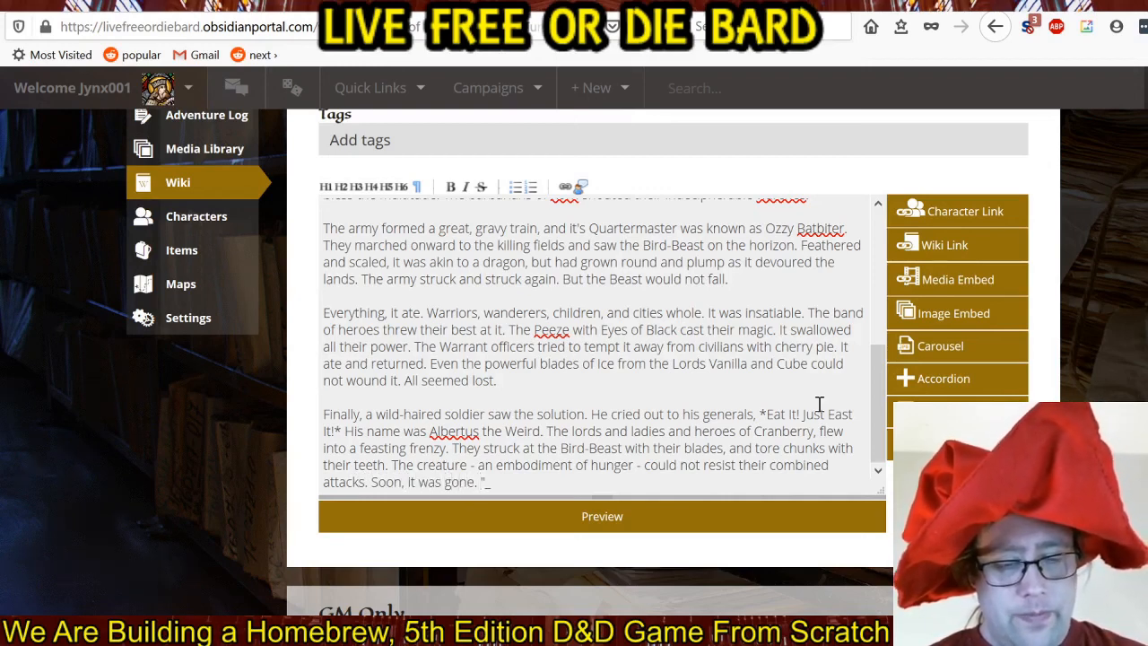
pyautogui.write(' And they were')
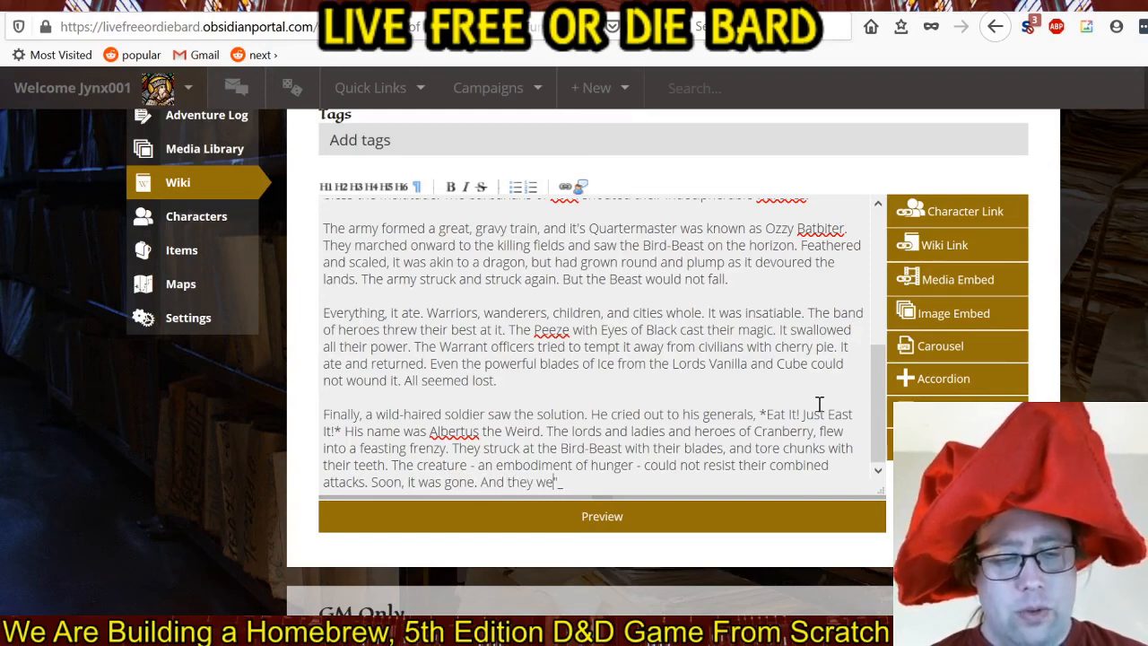
pyautogui.write(' full to burst')
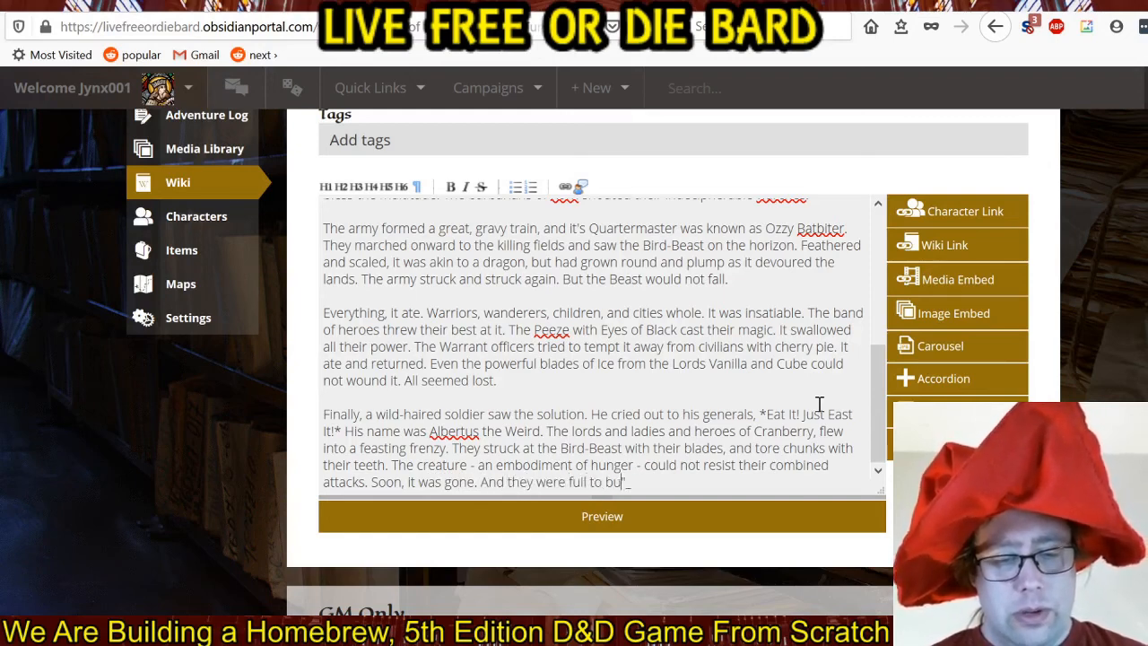
pyautogui.write('ing.')
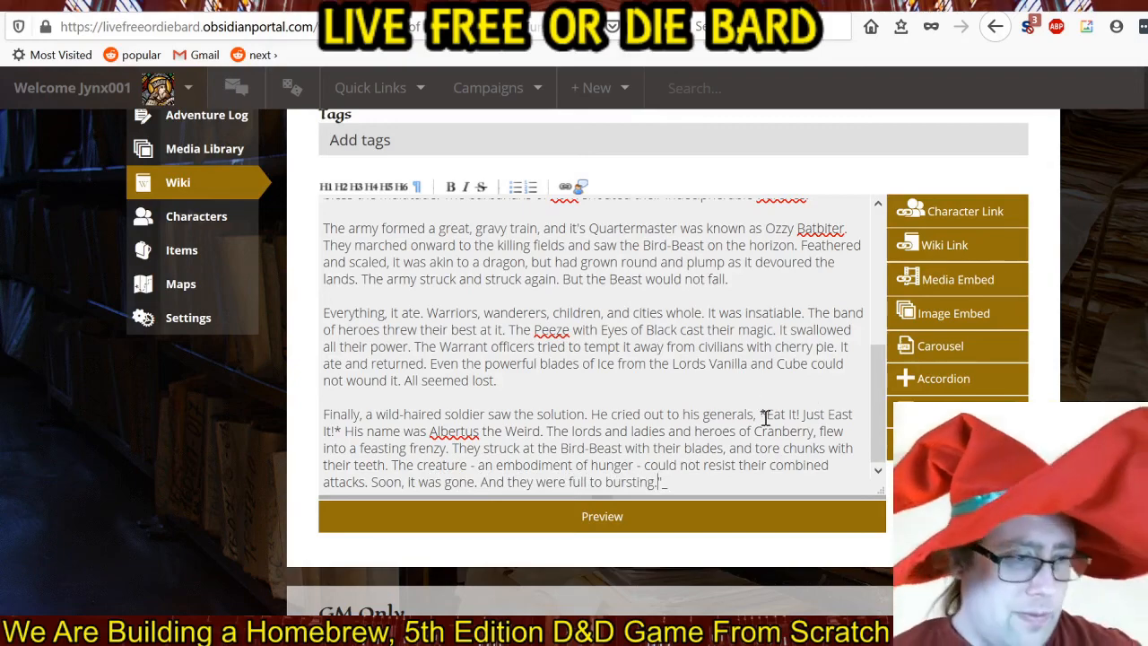
# Add the tags "legend" and "song" to the new wiki page.
pyautogui.scroll(10, 762, 426)
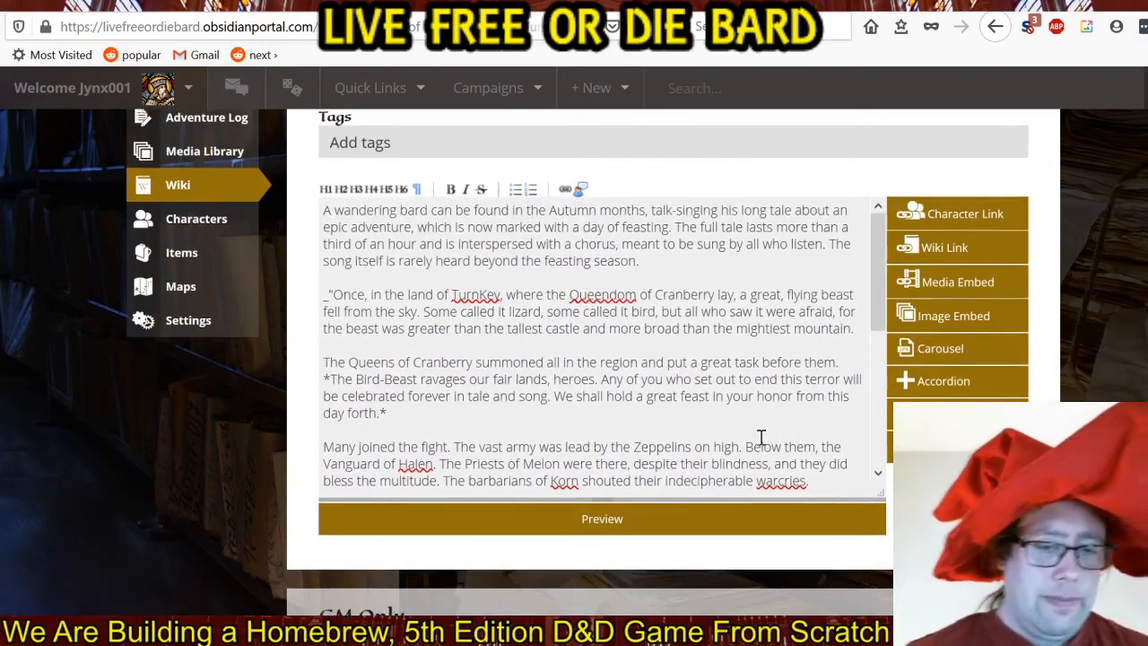
pyautogui.scroll(-5, 1146, 379)
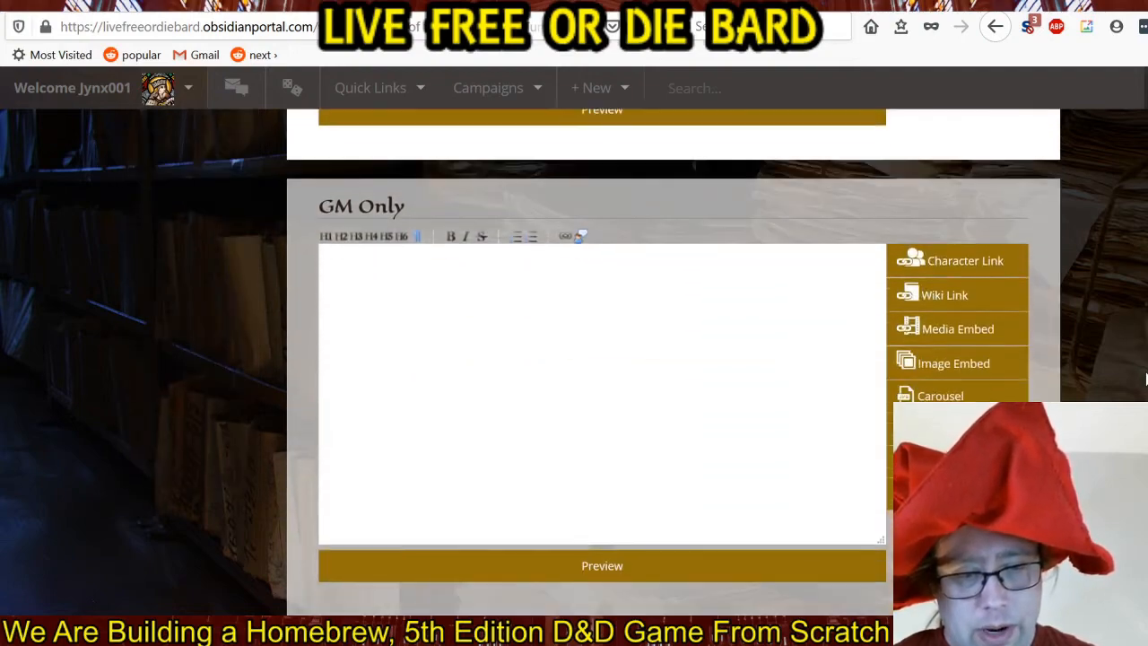
pyautogui.scroll(8, 1146, 378)
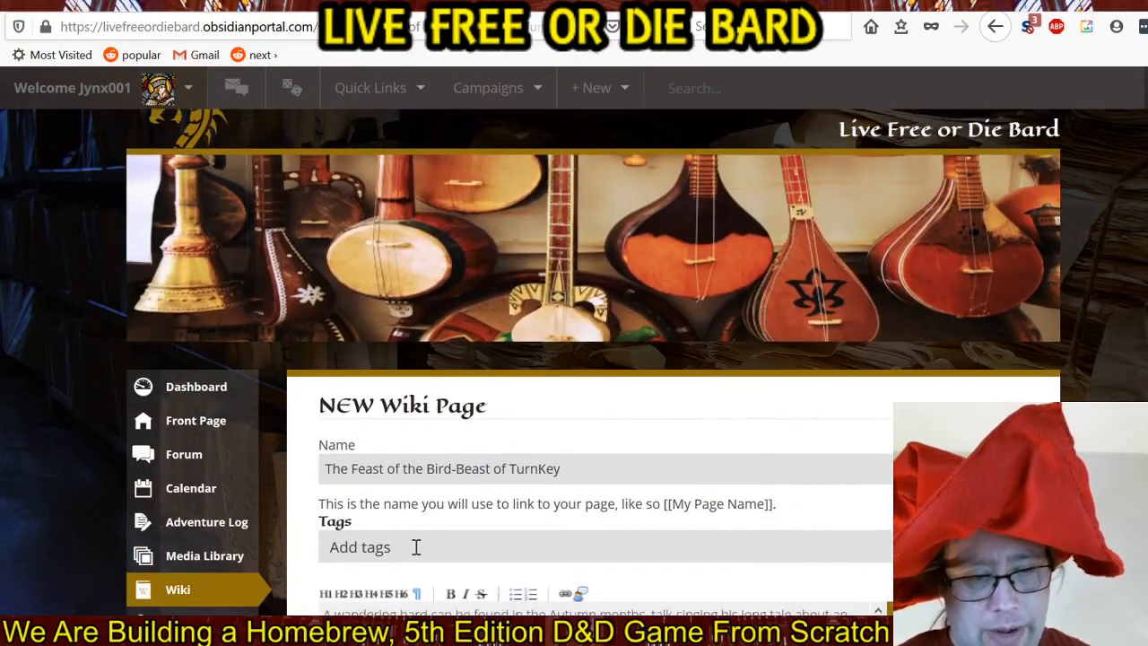
pyautogui.click(417, 546)
pyautogui.write('legend')
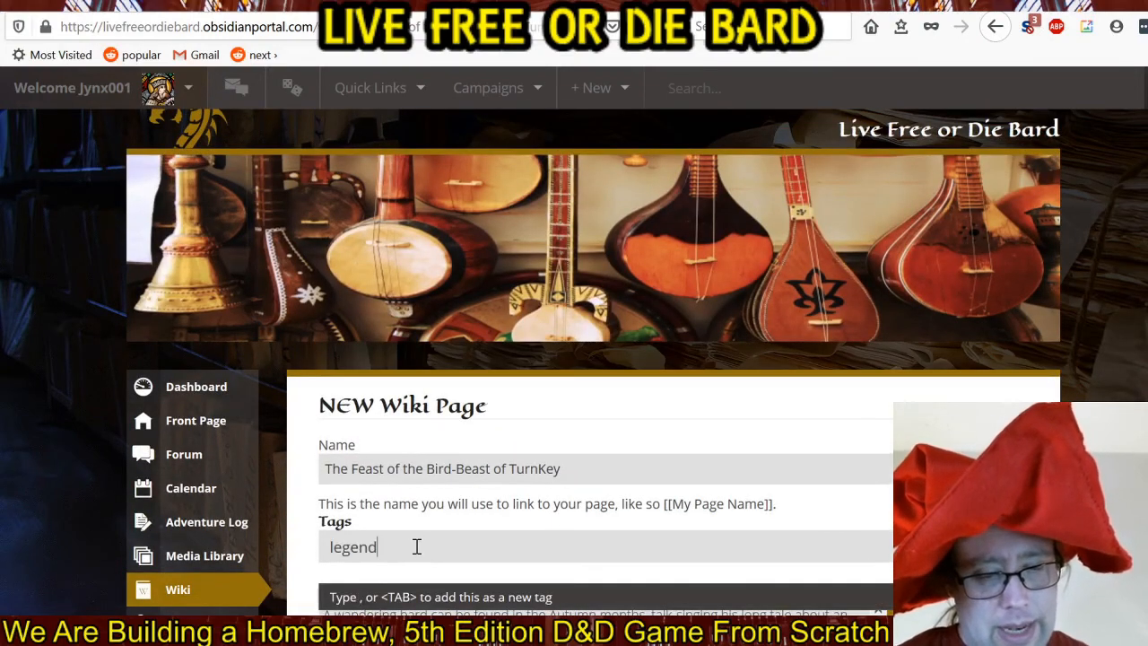
pyautogui.press('Tab')
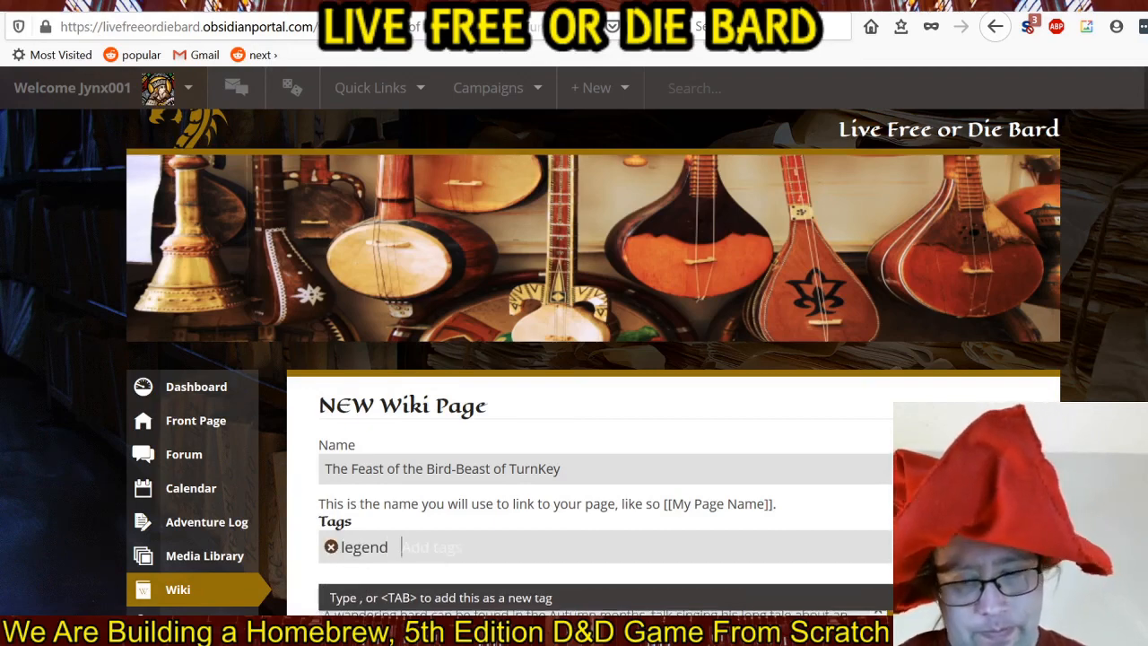
pyautogui.scroll(-3, 592, 359)
pyautogui.scroll(-3, 592, 359)
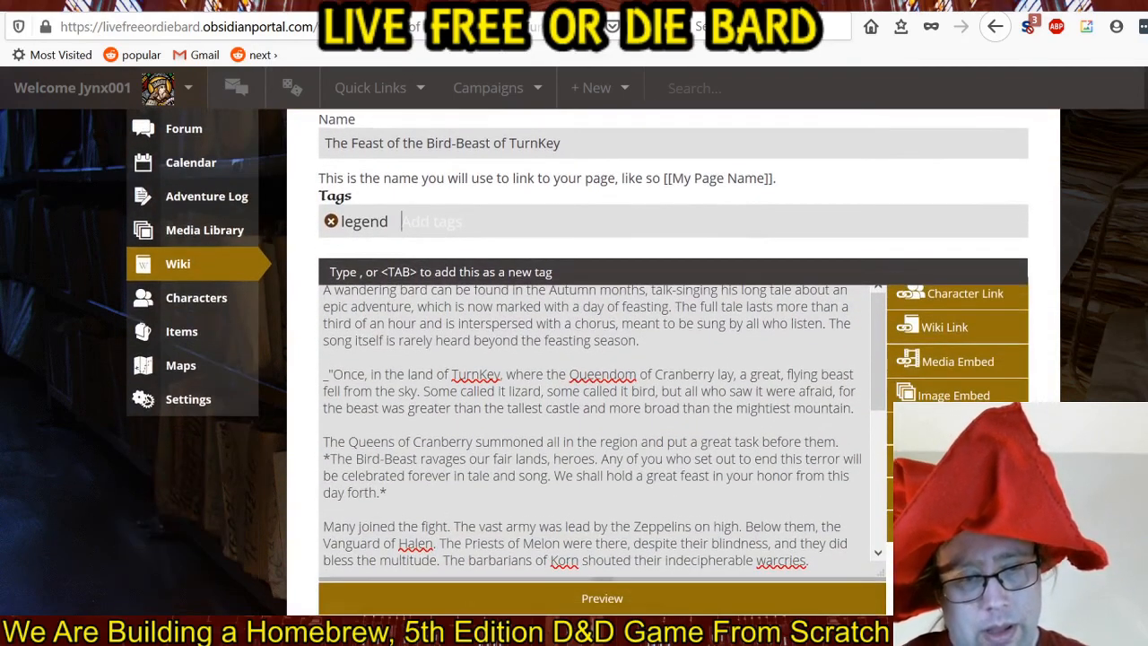
pyautogui.write('song')
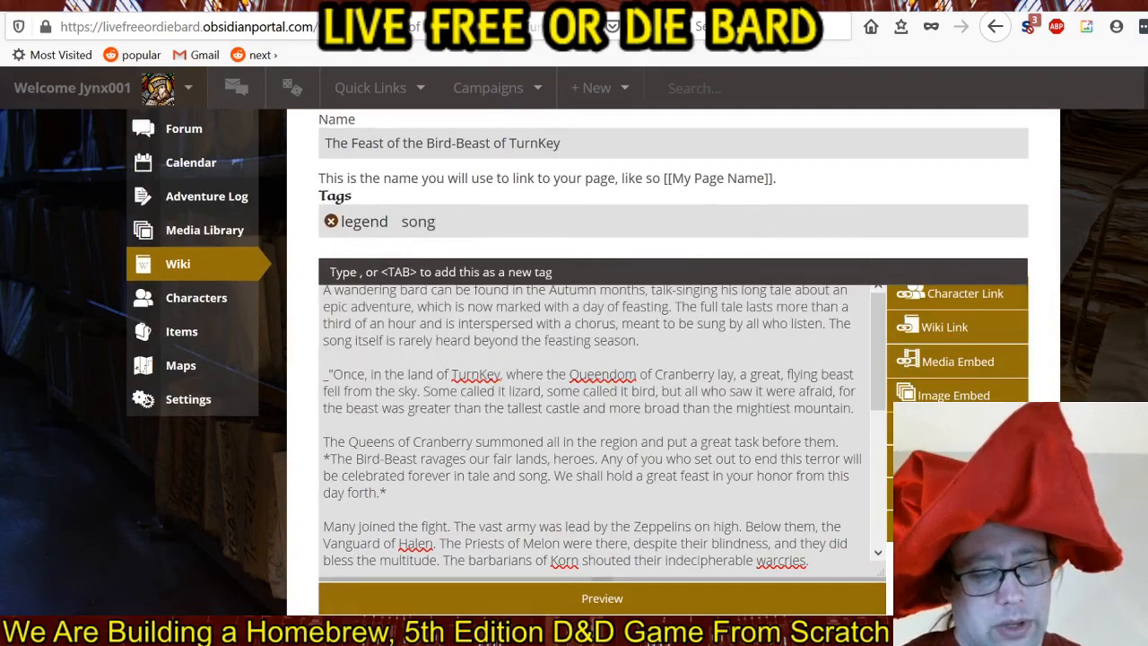
pyautogui.press('Tab')
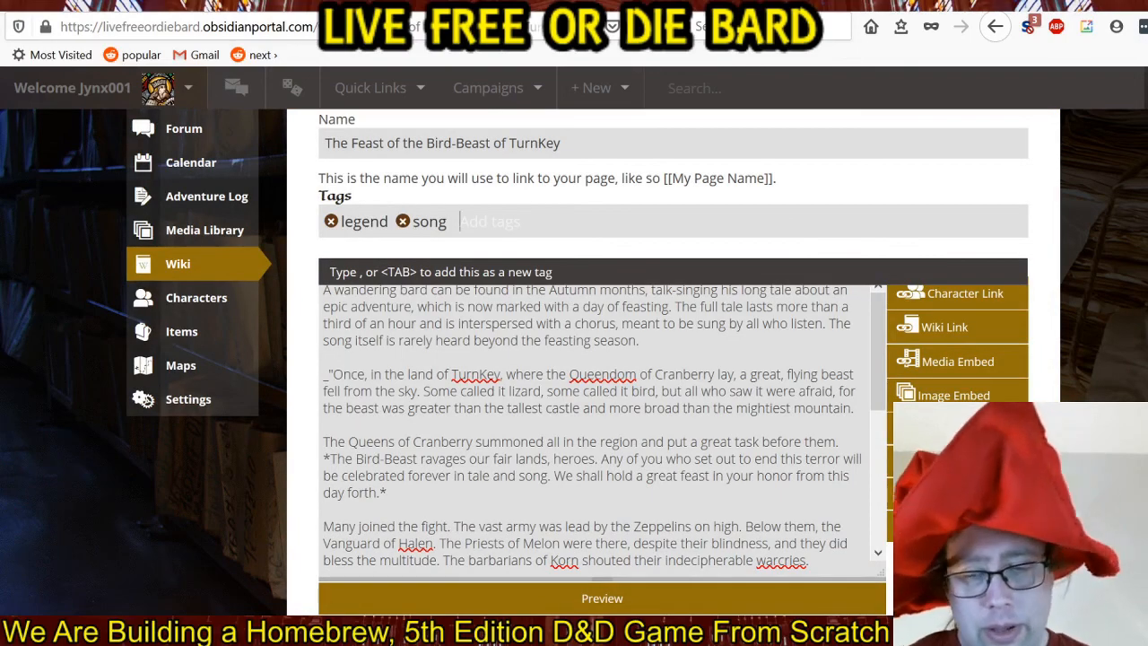
# Create the wiki page "The Feast of the Bird-Beast of TurnKey".
pyautogui.scroll(-15, 592, 359)
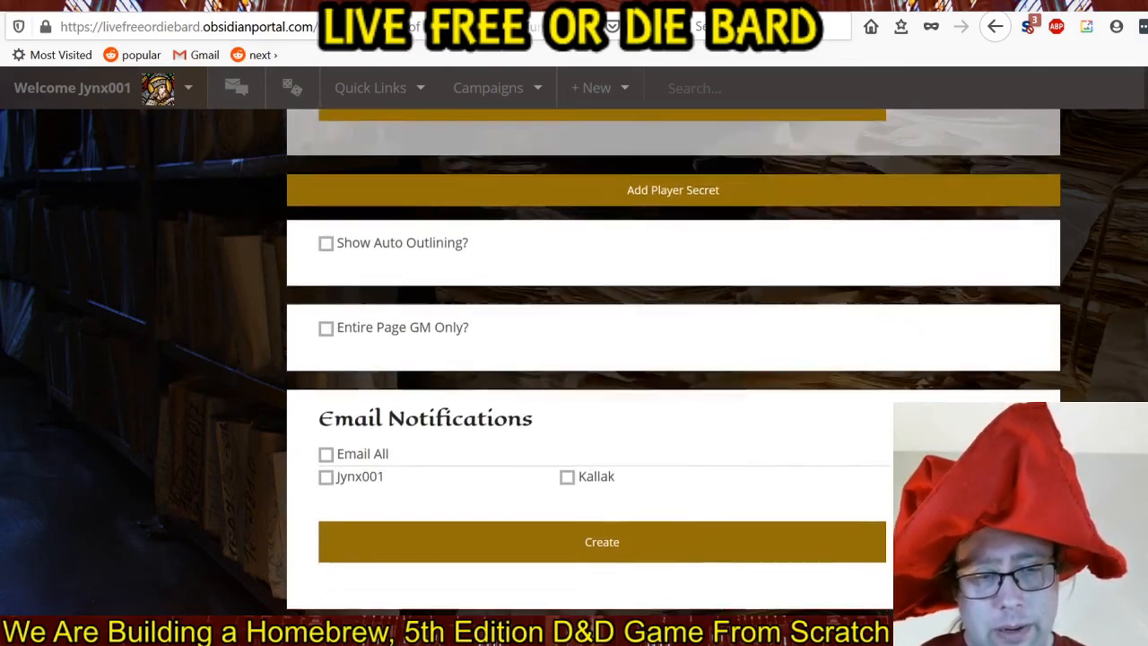
pyautogui.scroll(-2, 1131, 392)
pyautogui.click(602, 441)
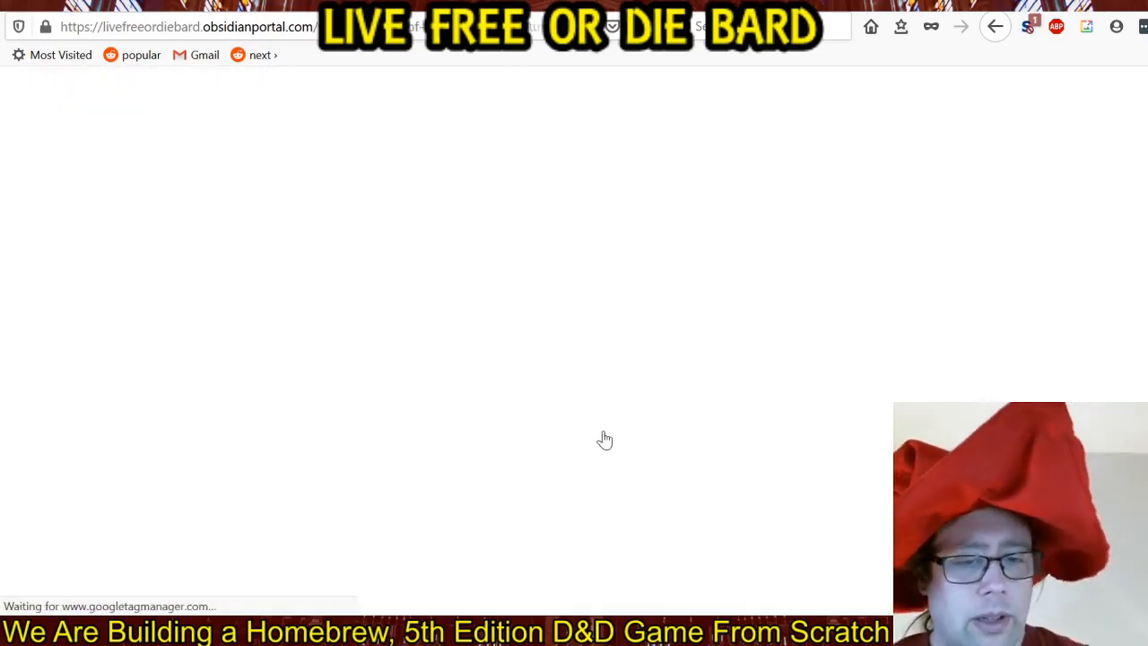
# Check the published page, reopen it for editing, and put the opening quotation mark before the underscore in front of "Once".
pyautogui.scroll(-3, 678, 262)
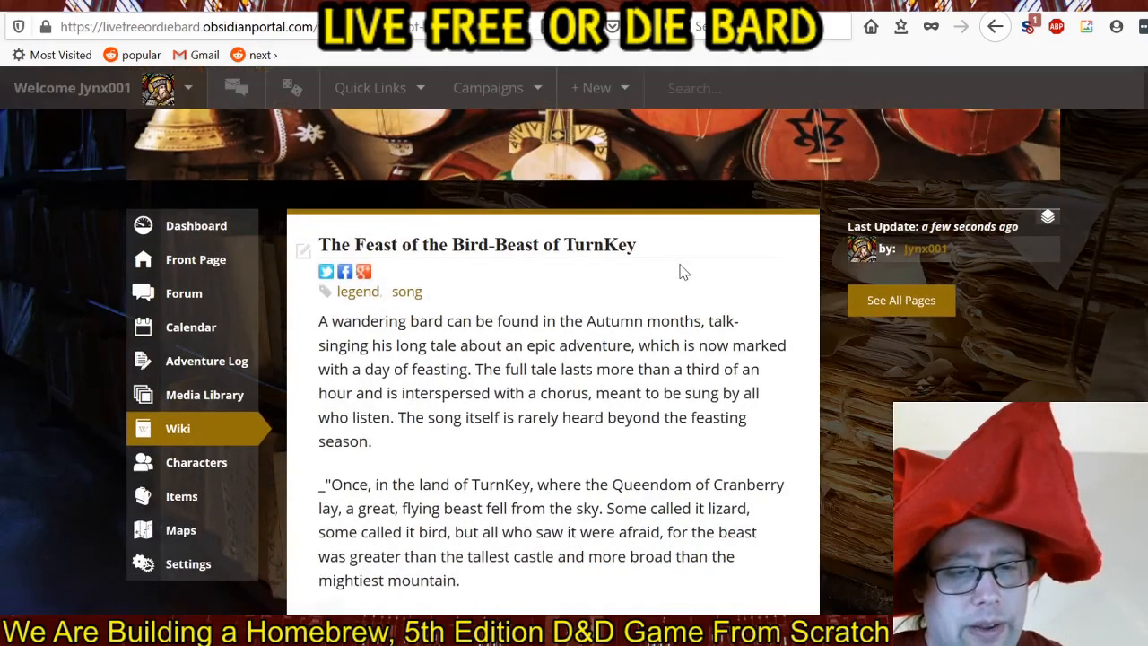
pyautogui.scroll(-1, 679, 271)
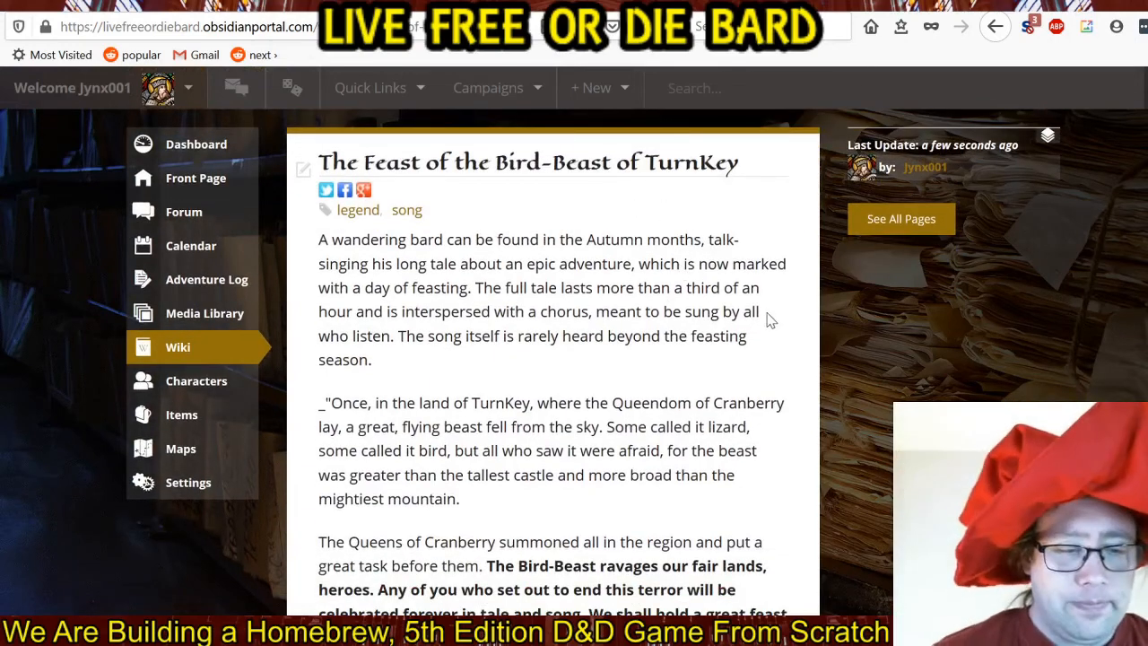
pyautogui.scroll(-1, 769, 320)
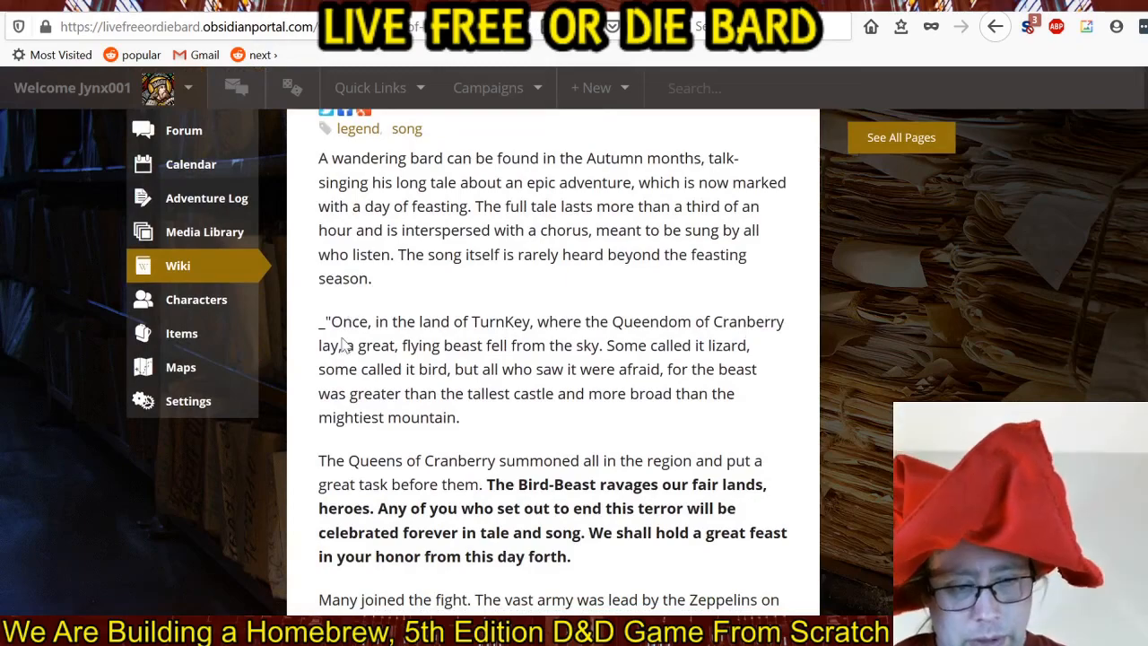
pyautogui.scroll(-4, 326, 296)
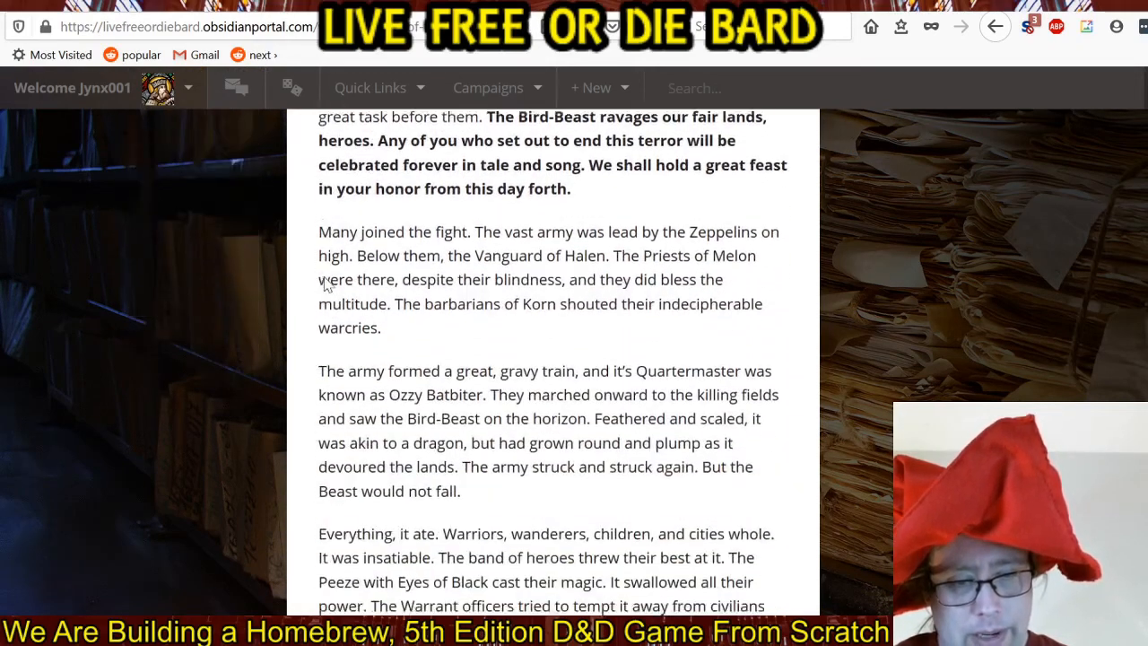
pyautogui.scroll(-5, 327, 286)
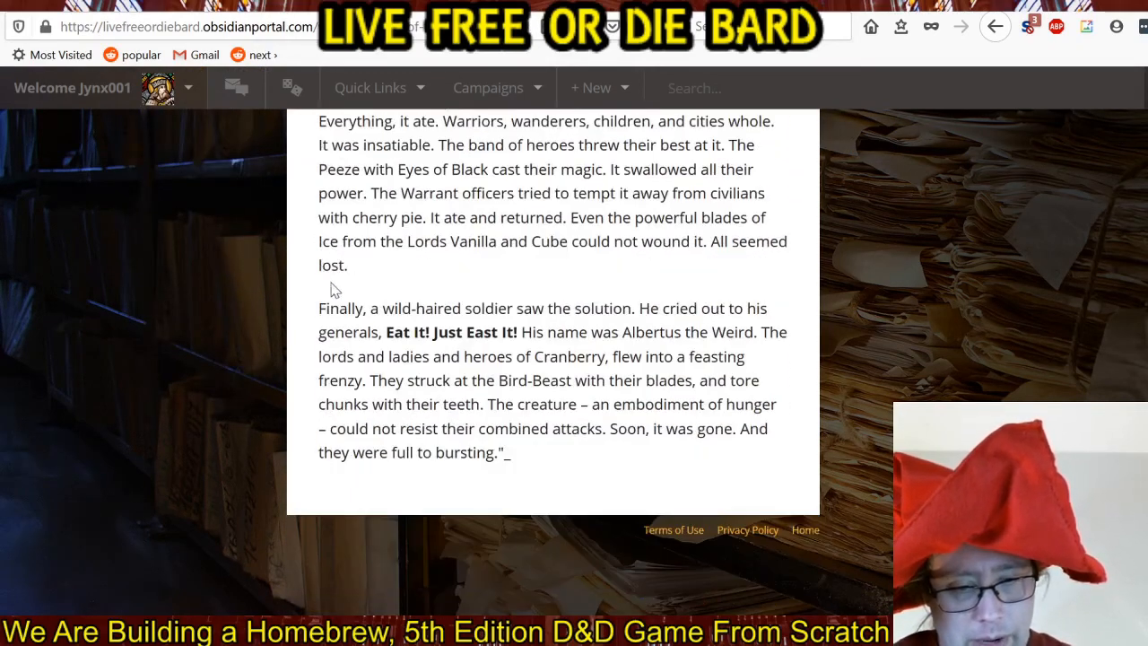
pyautogui.scroll(10, 430, 355)
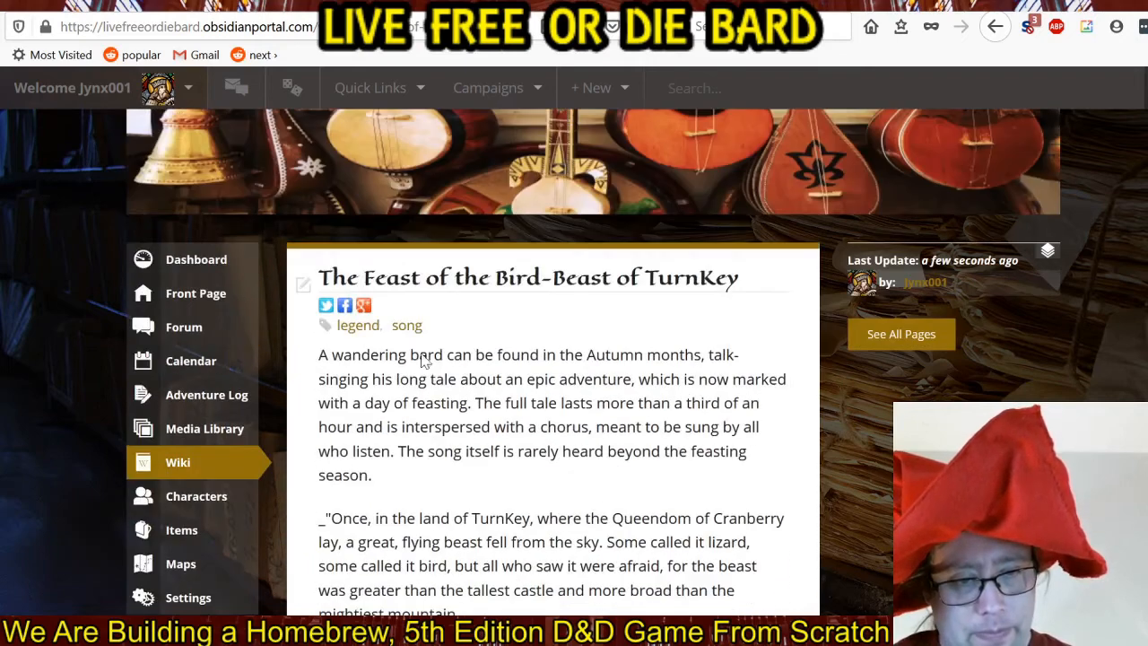
pyautogui.click(303, 287)
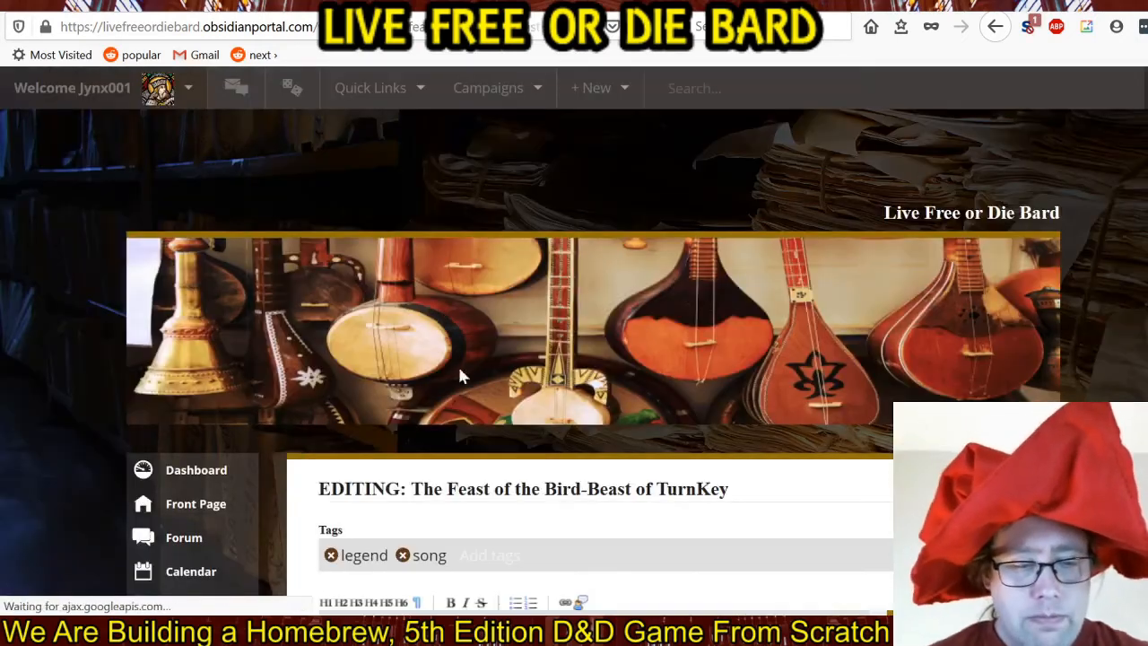
pyautogui.scroll(-4, 459, 376)
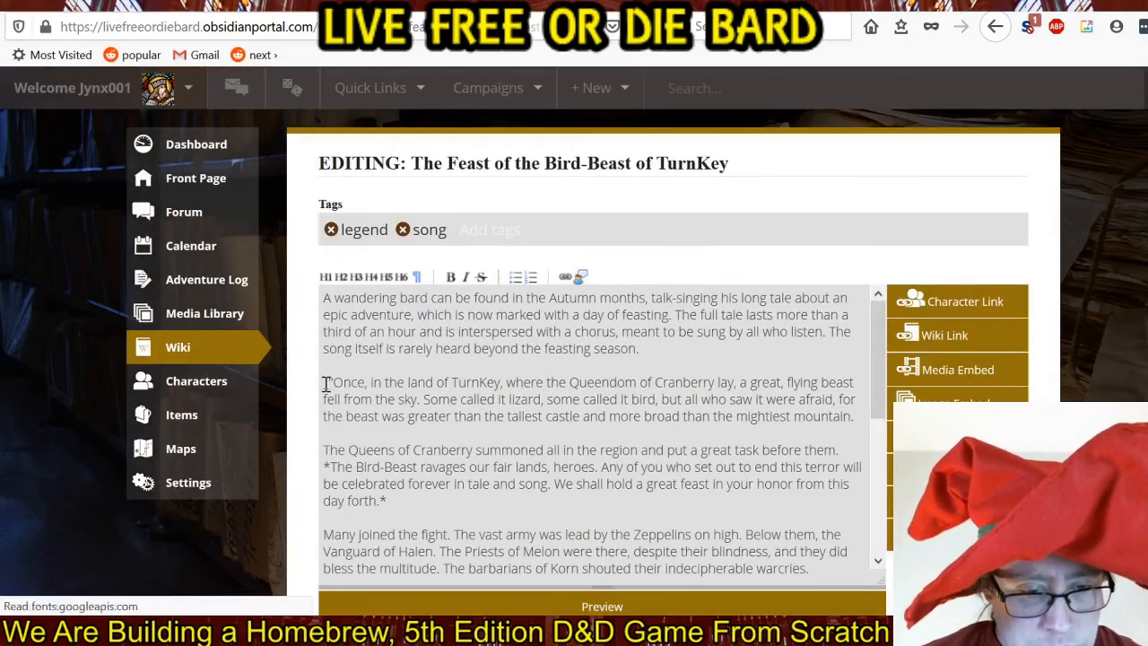
pyautogui.click(326, 384)
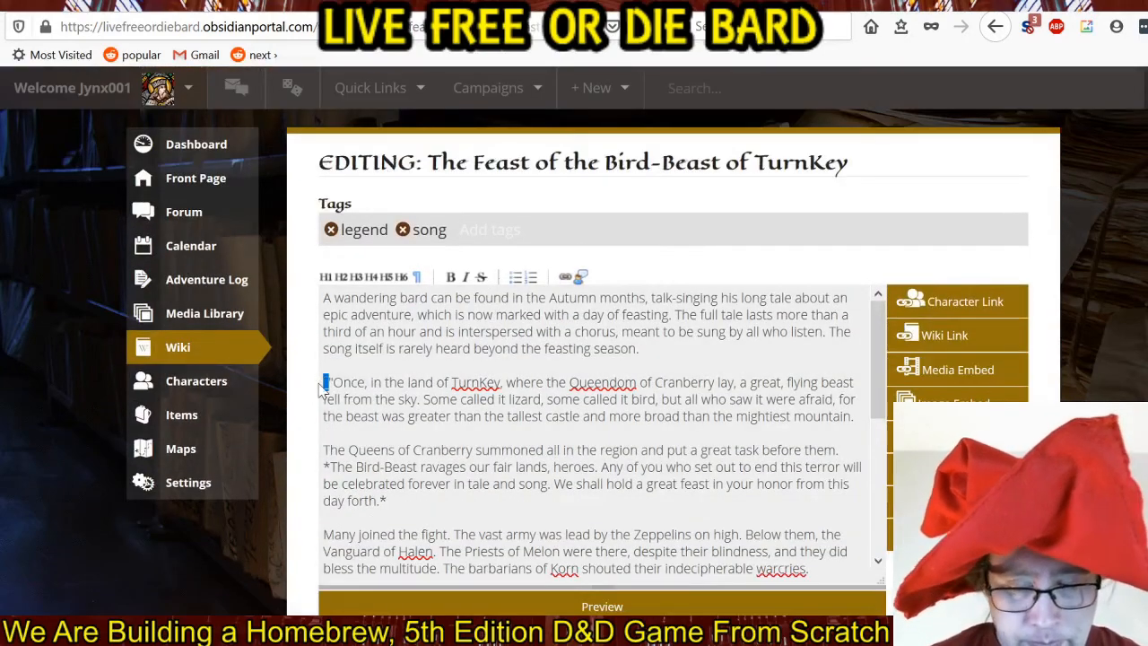
pyautogui.press('Delete')
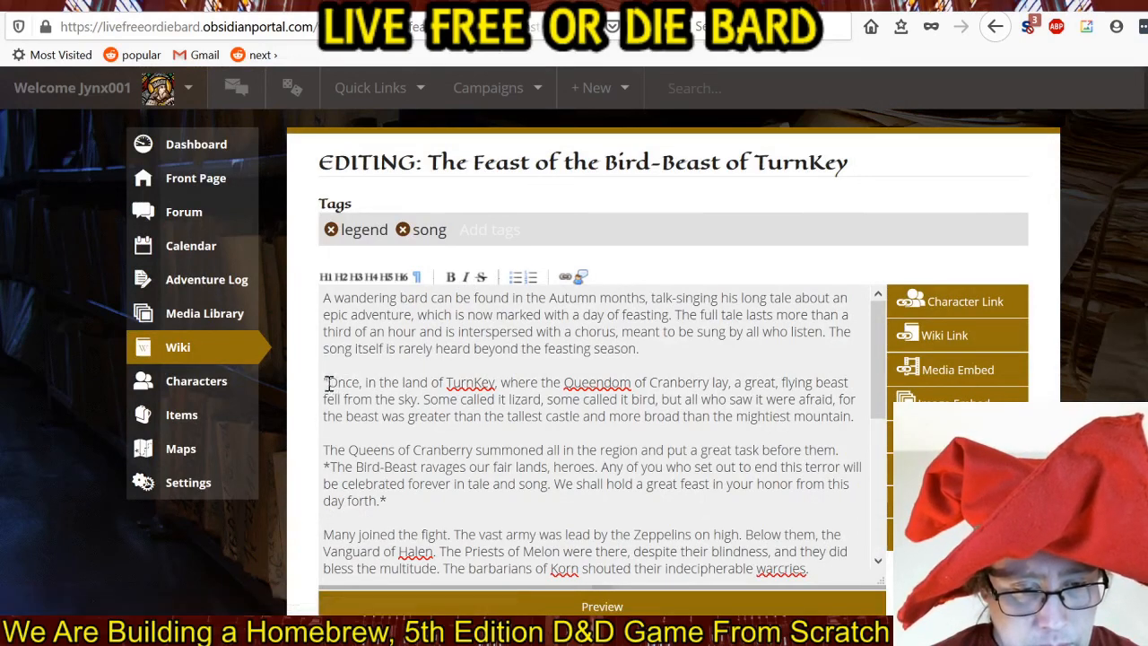
pyautogui.write('"')
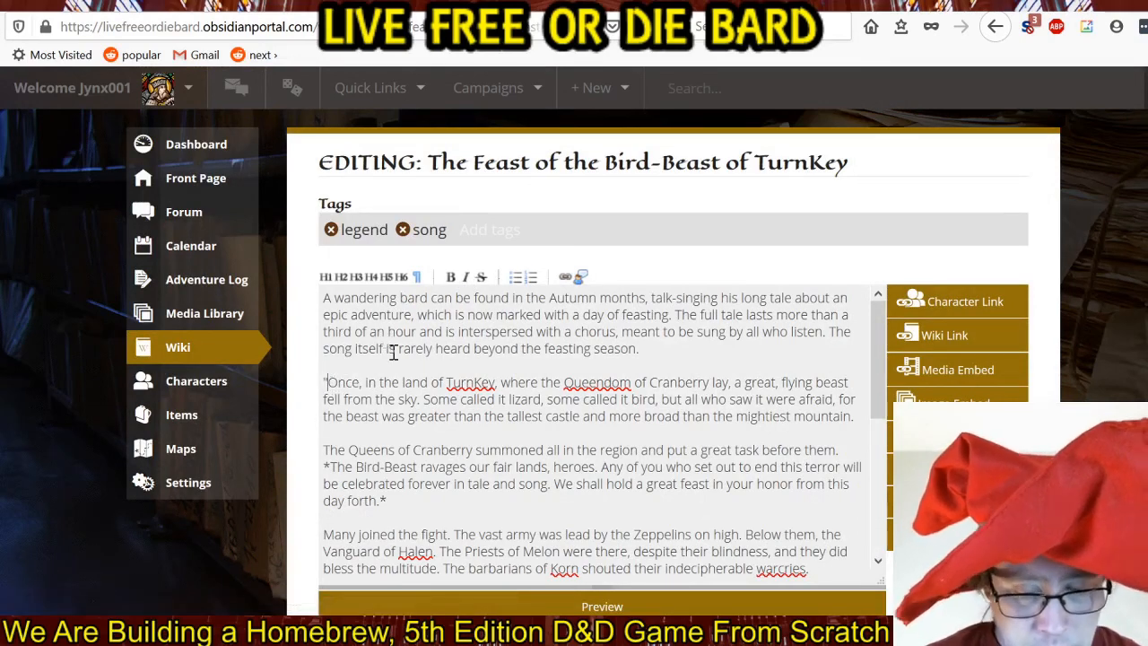
# Remove the underscore after the closing quotation mark of the last paragraph and preview the page.
pyautogui.scroll(-10, 530, 461)
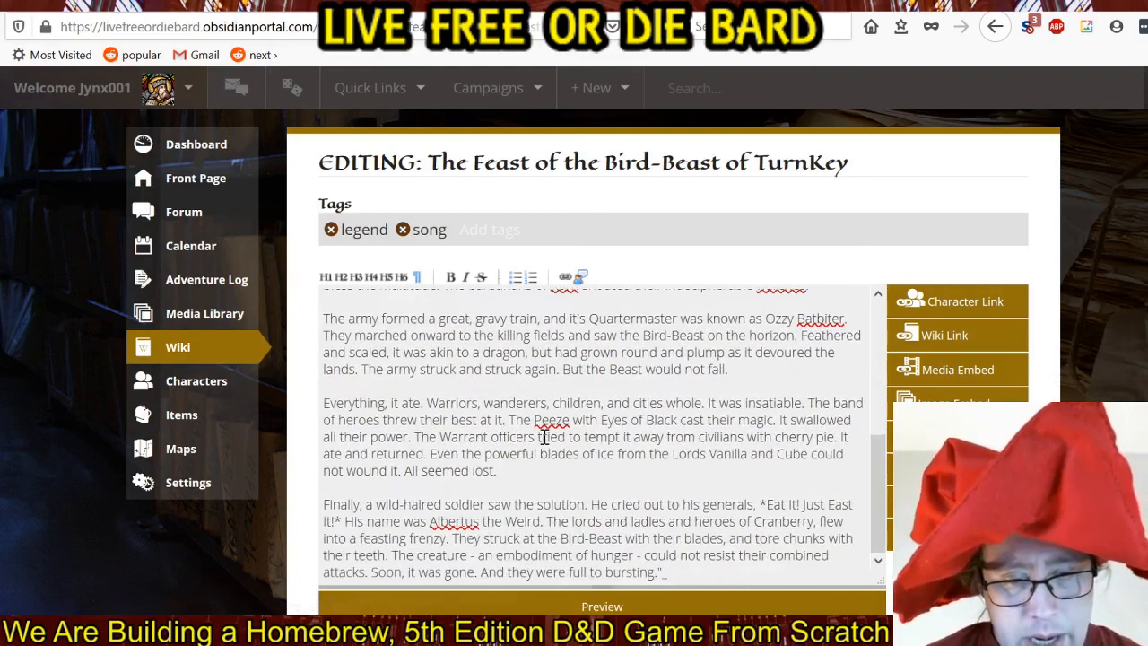
pyautogui.scroll(-3, 545, 444)
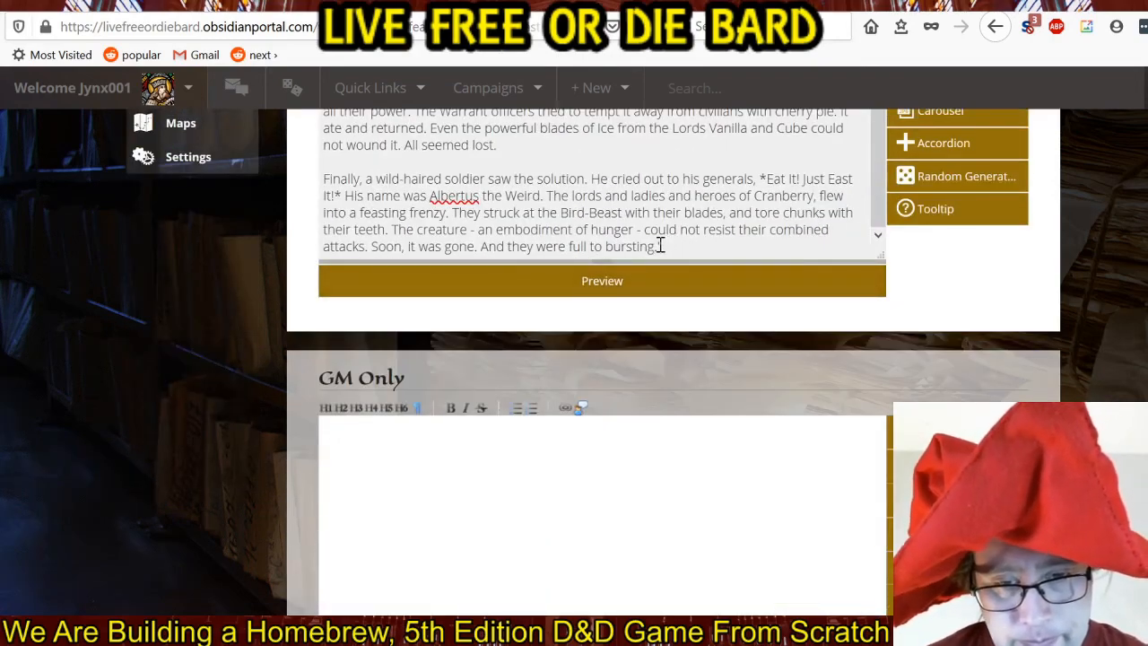
pyautogui.scroll(5, 660, 245)
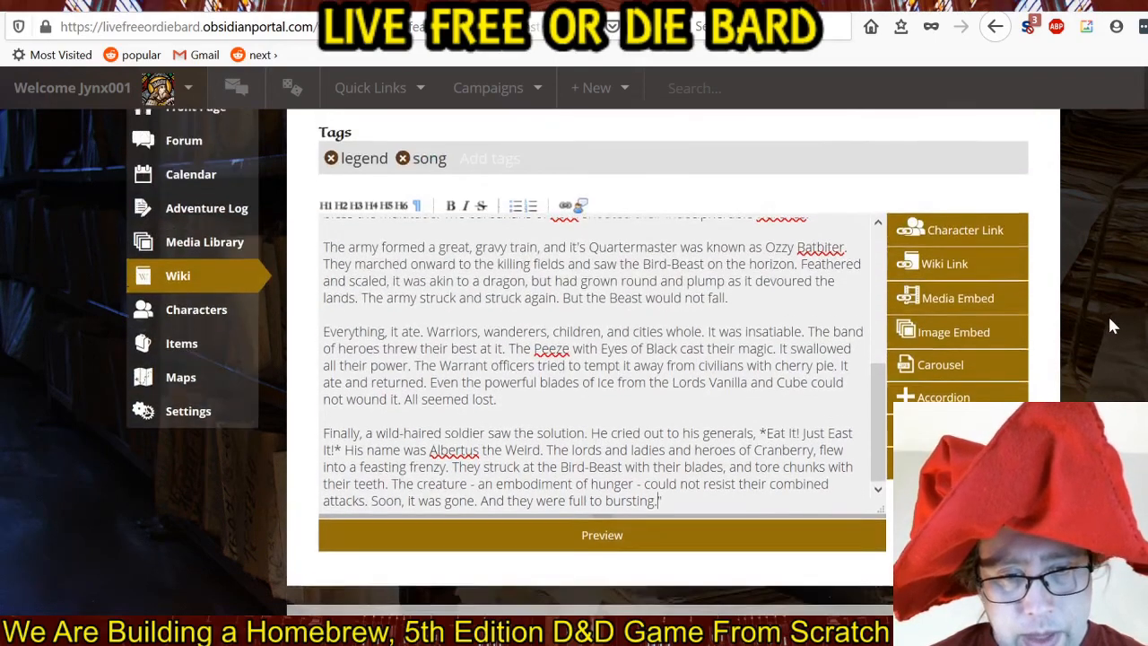
pyautogui.scroll(-4, 1005, 354)
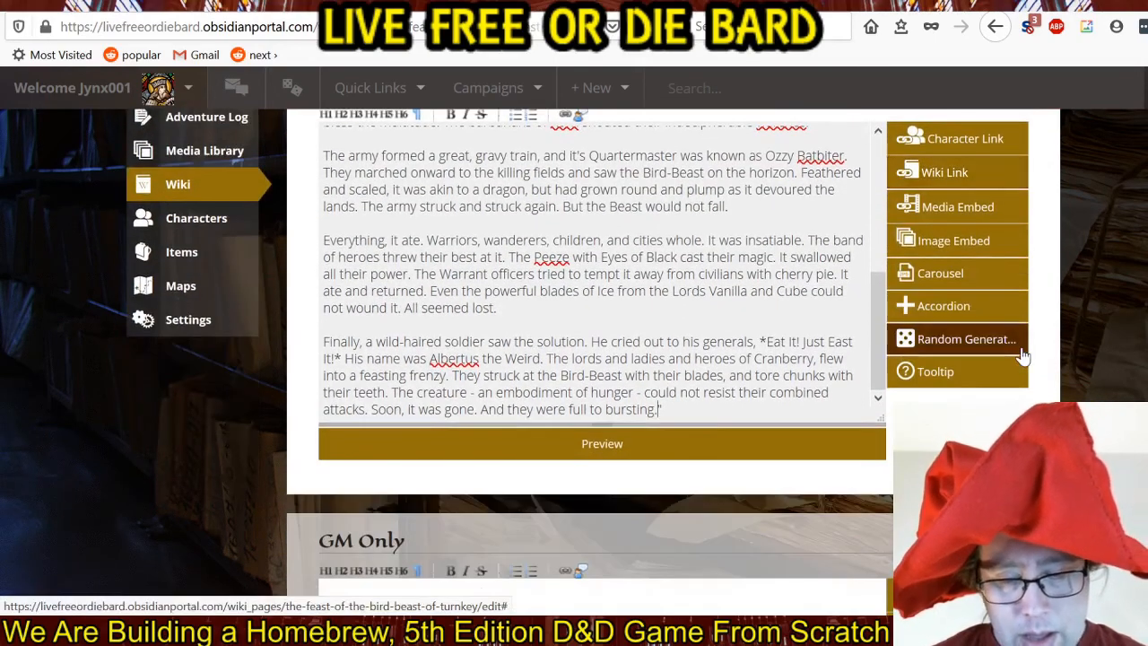
pyautogui.click(634, 448)
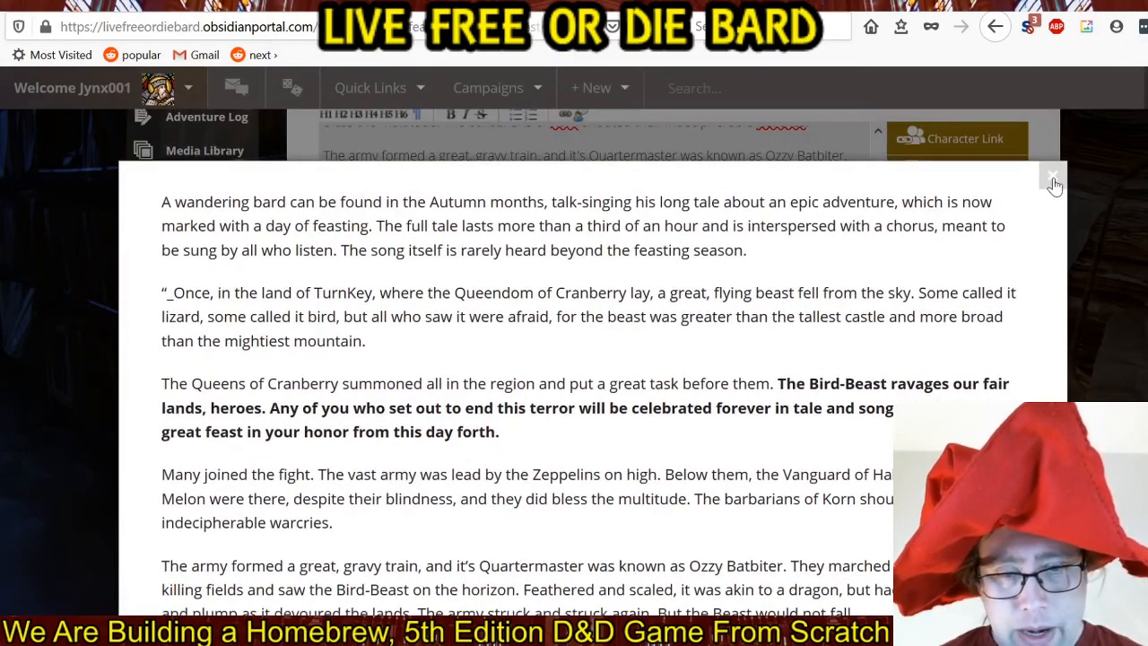
pyautogui.click(1056, 182)
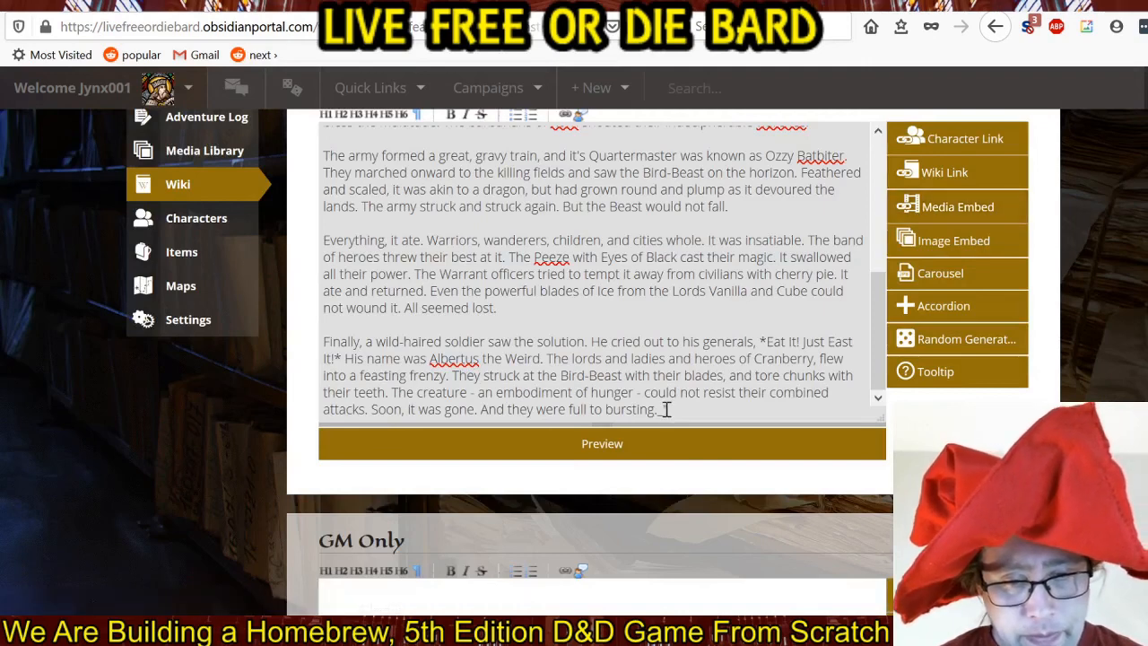
# End the last paragraph with an underscore followed by a closing quotation mark after "bursting.".
pyautogui.click(666, 409)
pyautogui.write('"')
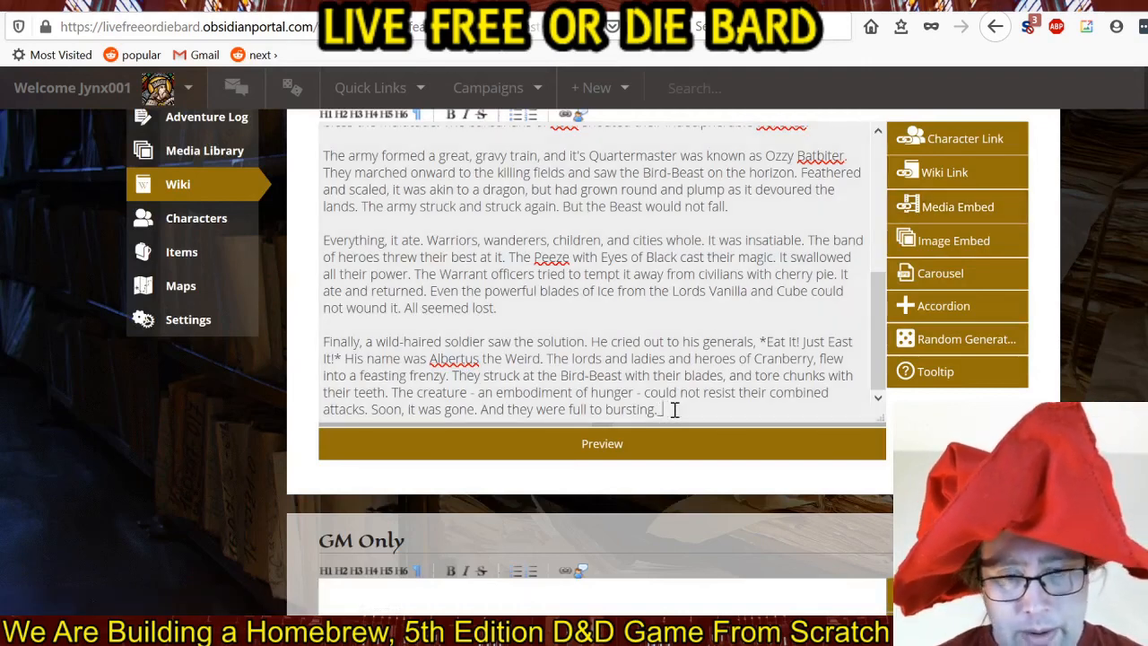
pyautogui.scroll(10, 682, 395)
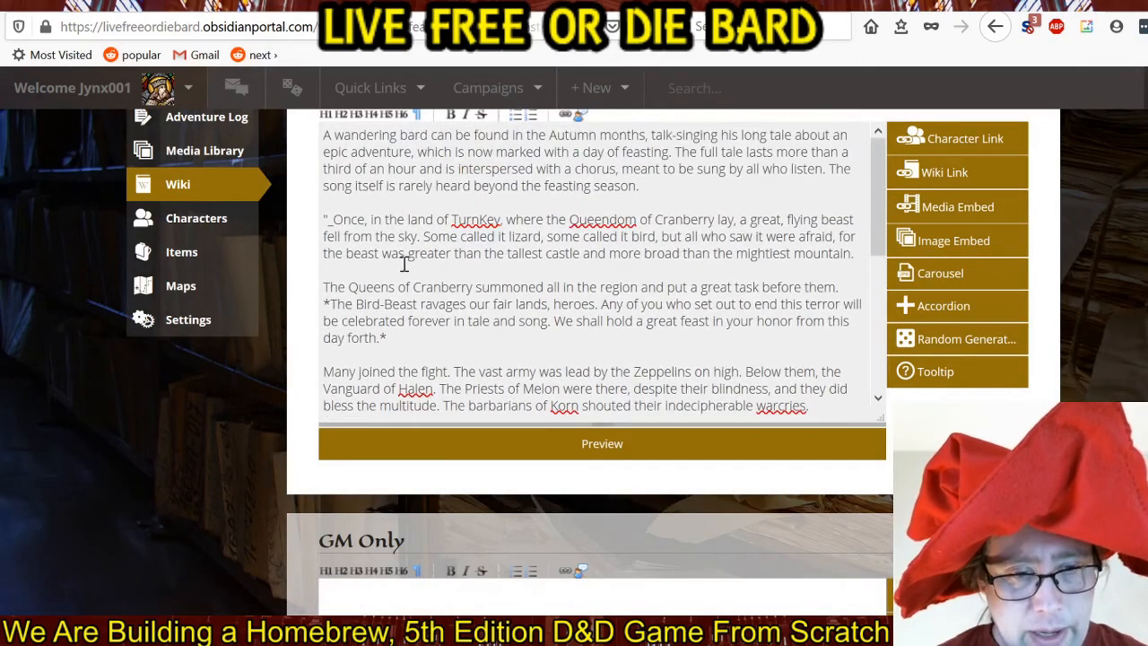
# Remove the quotation mark before the underscore in front of "Once" and preview the page.
pyautogui.click(329, 224)
pyautogui.press('BackSpace')
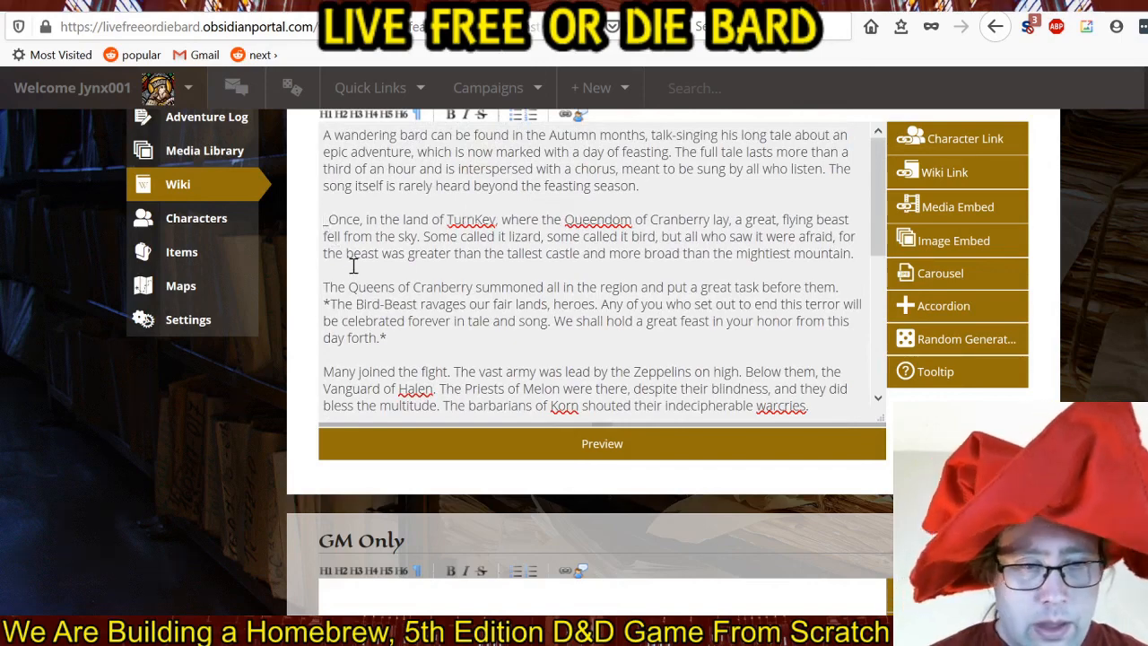
pyautogui.click(558, 445)
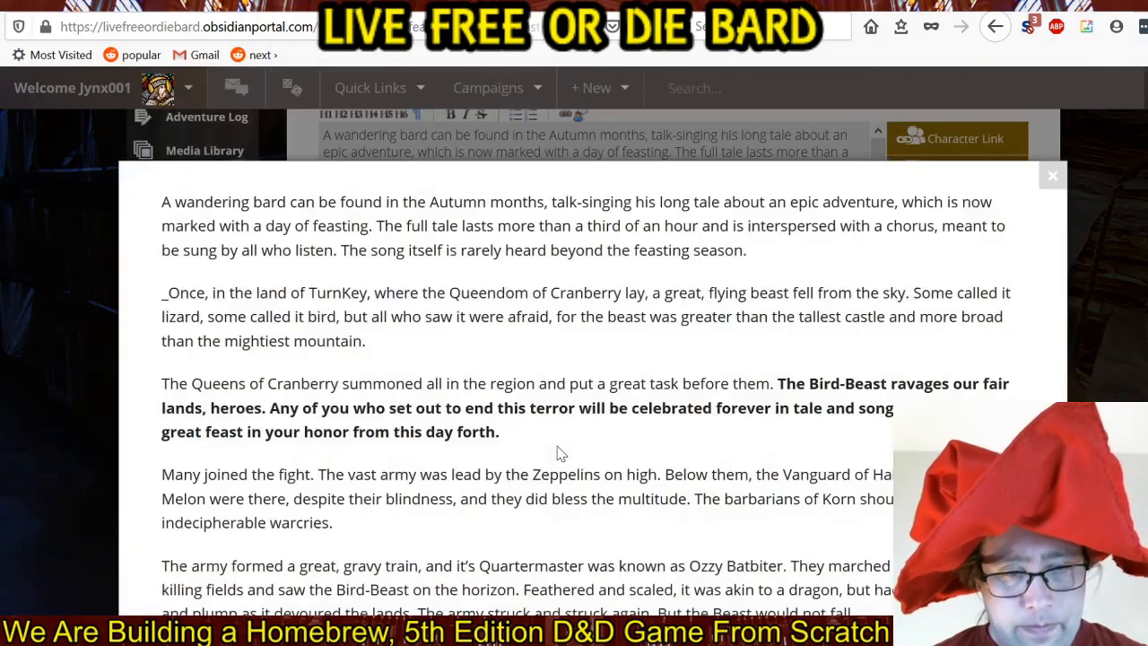
pyautogui.click(1052, 175)
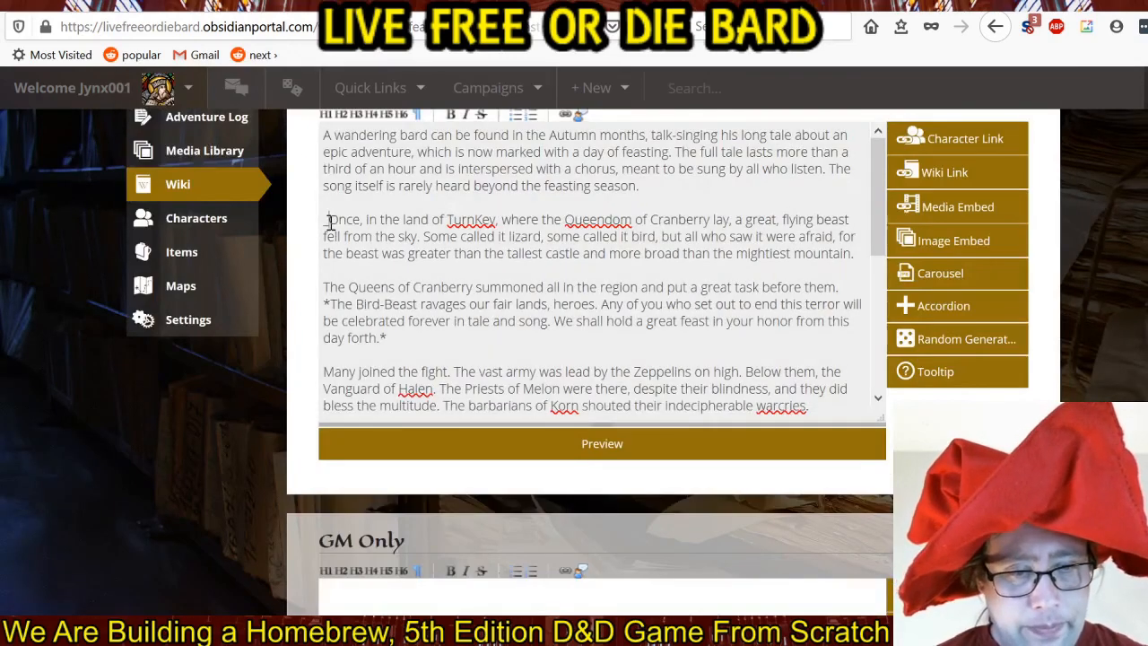
# Replace the underscore before "Once" and the one after "bursting." in the last paragraph with quotation marks.
pyautogui.click(329, 224)
pyautogui.press('BackSpace')
pyautogui.write('*')
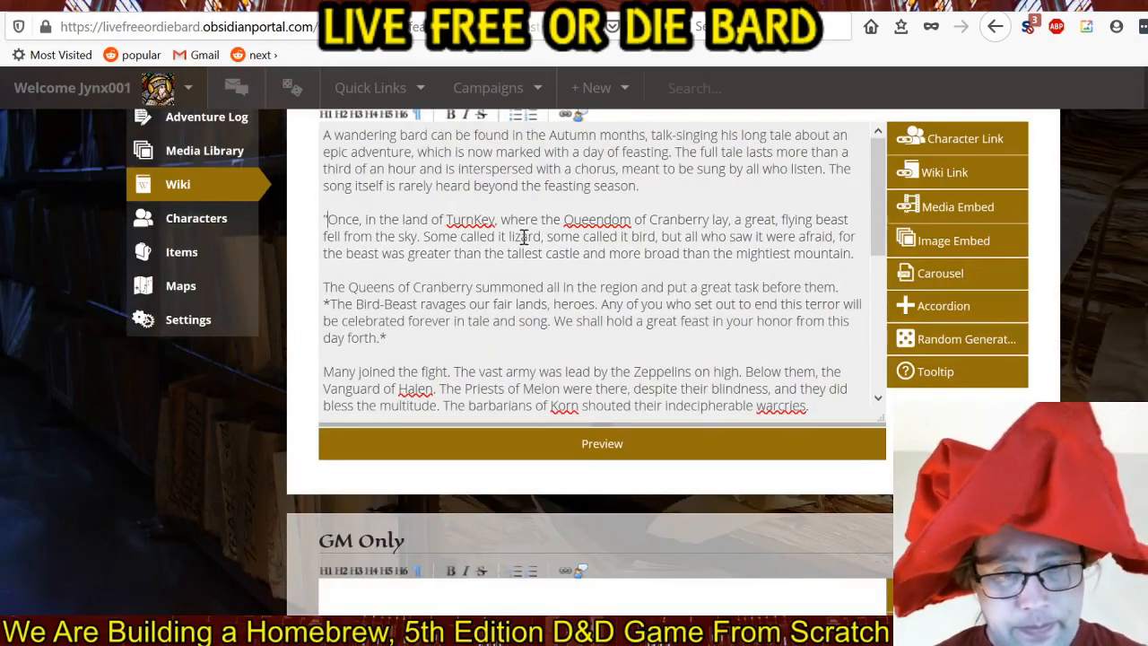
pyautogui.scroll(-6, 553, 242)
pyautogui.click(693, 409)
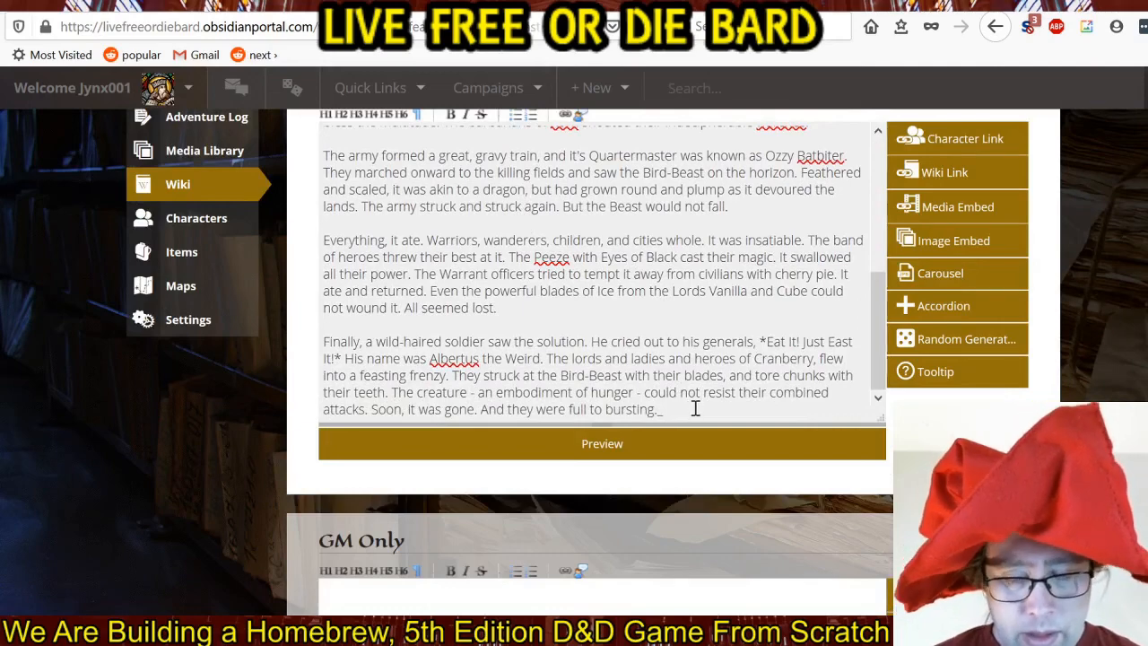
pyautogui.press('BackSpace')
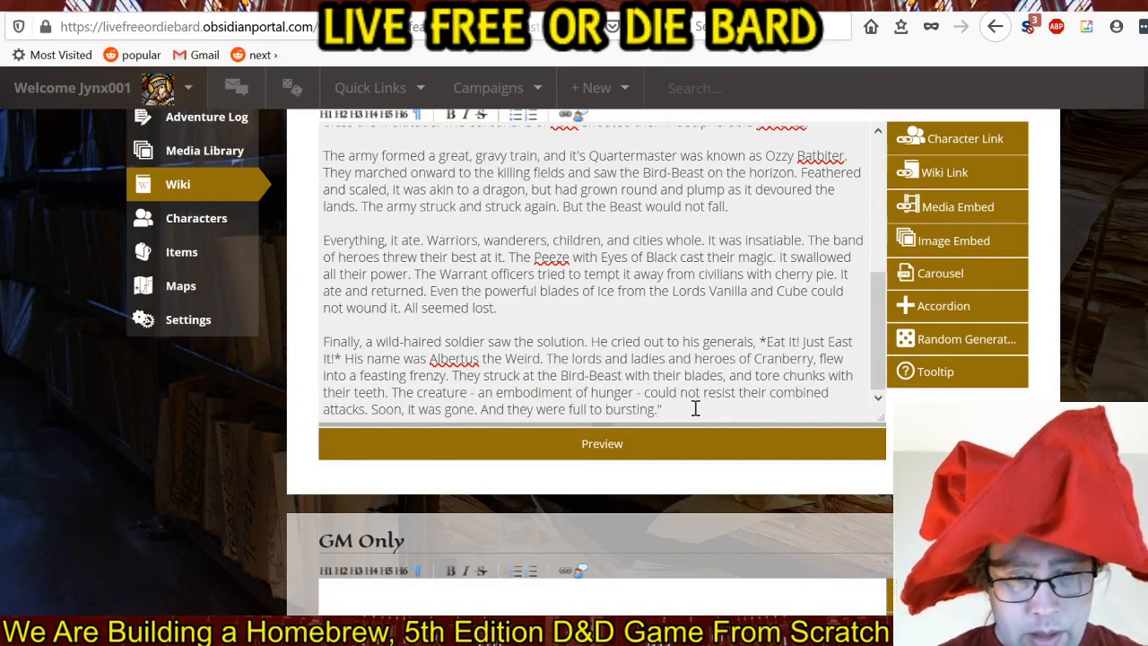
# Save the edited wiki page and check the published text.
pyautogui.scroll(-5, 694, 407)
pyautogui.scroll(-5, 673, 359)
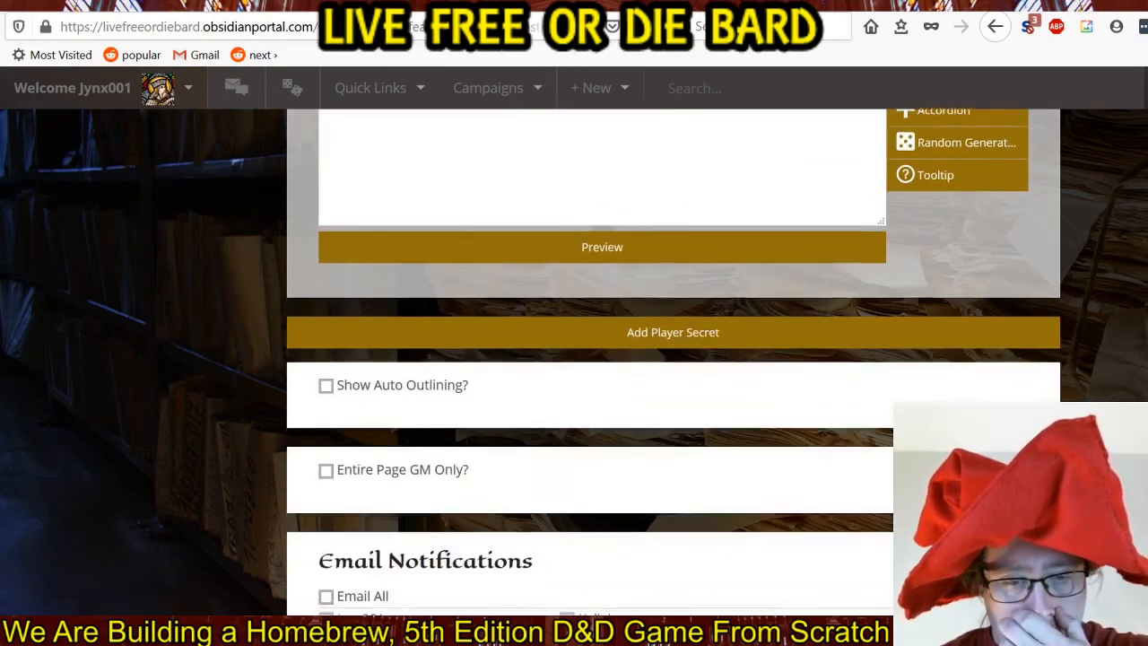
pyautogui.click(622, 456)
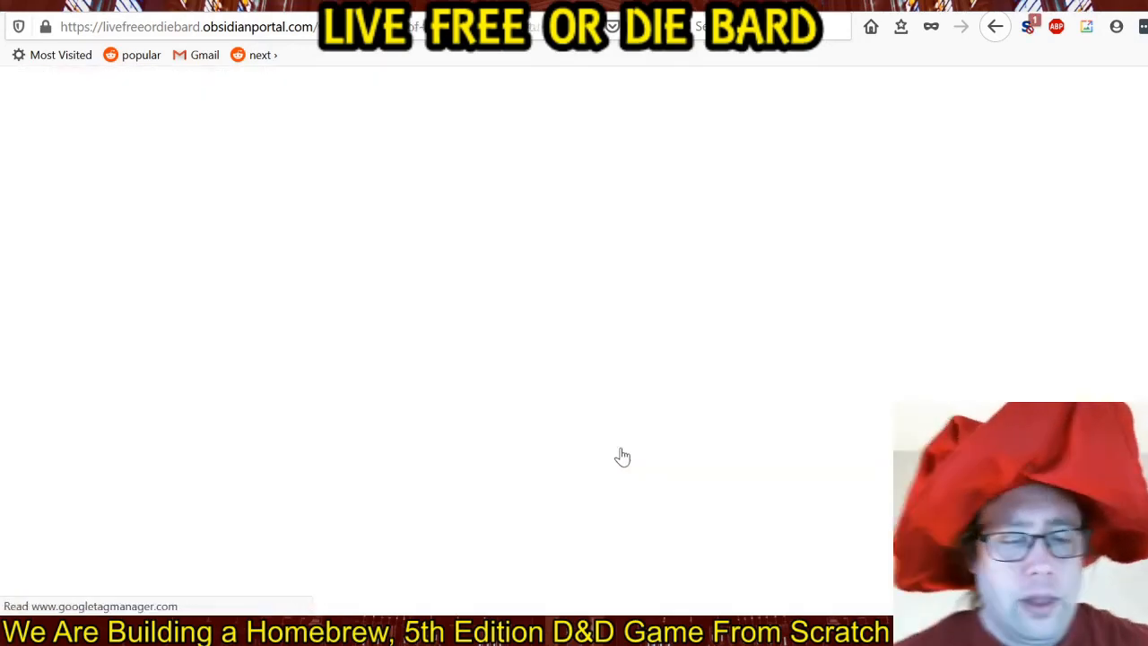
pyautogui.scroll(-2, 689, 370)
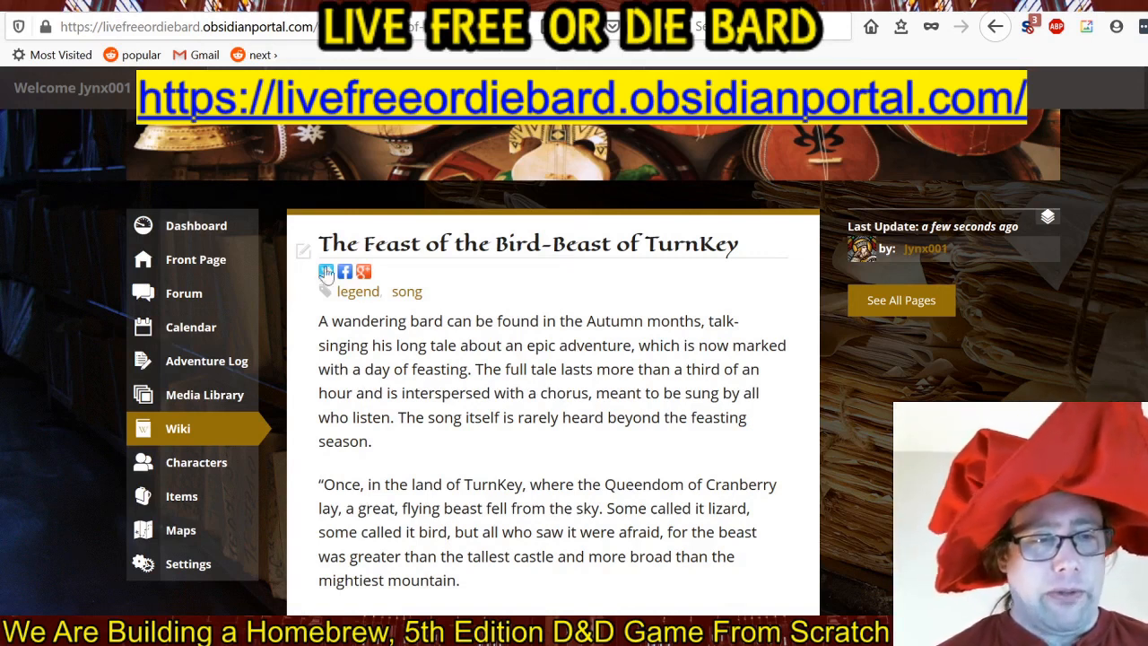
# Open the Gift Ascendant page from the account options.
pyautogui.moveTo(76, 99)
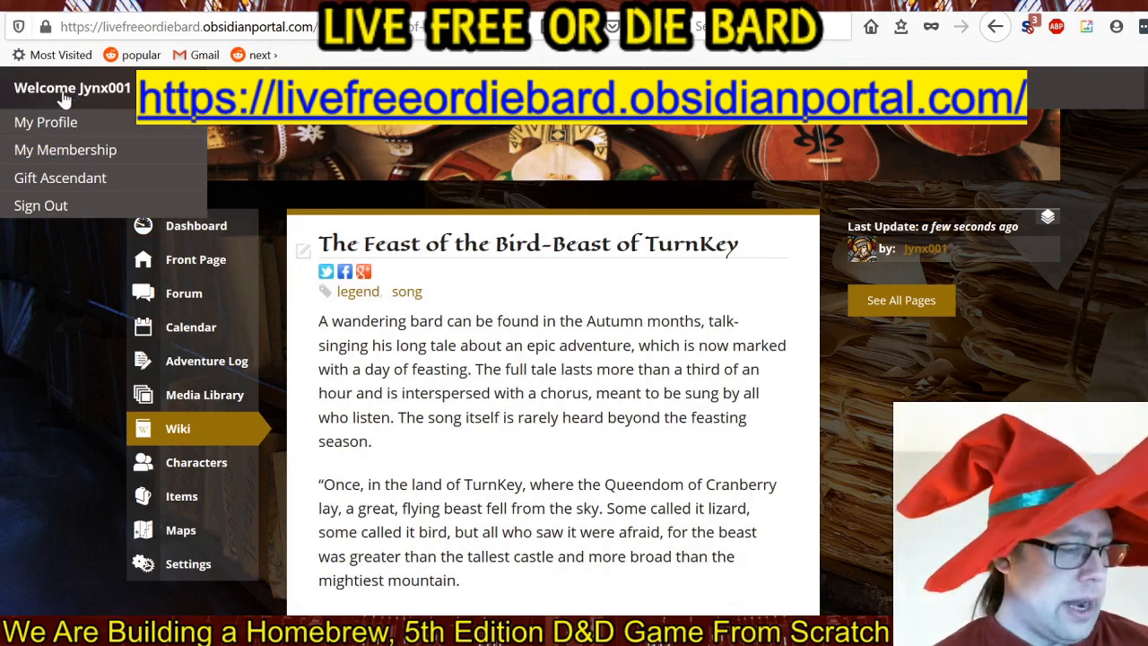
pyautogui.click(63, 183)
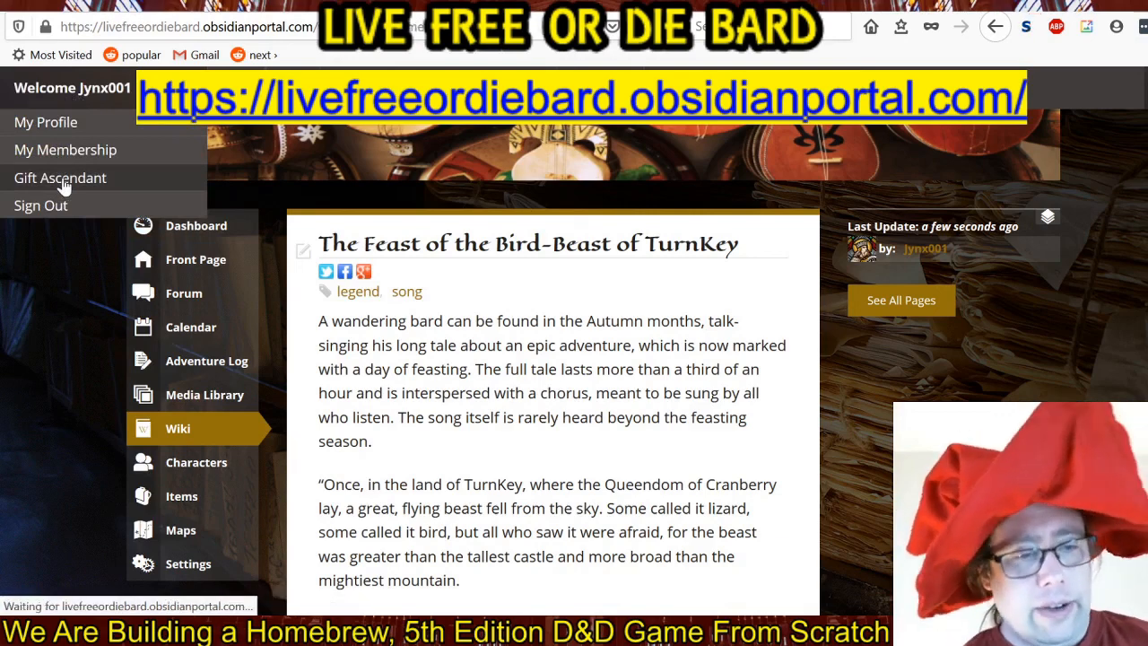